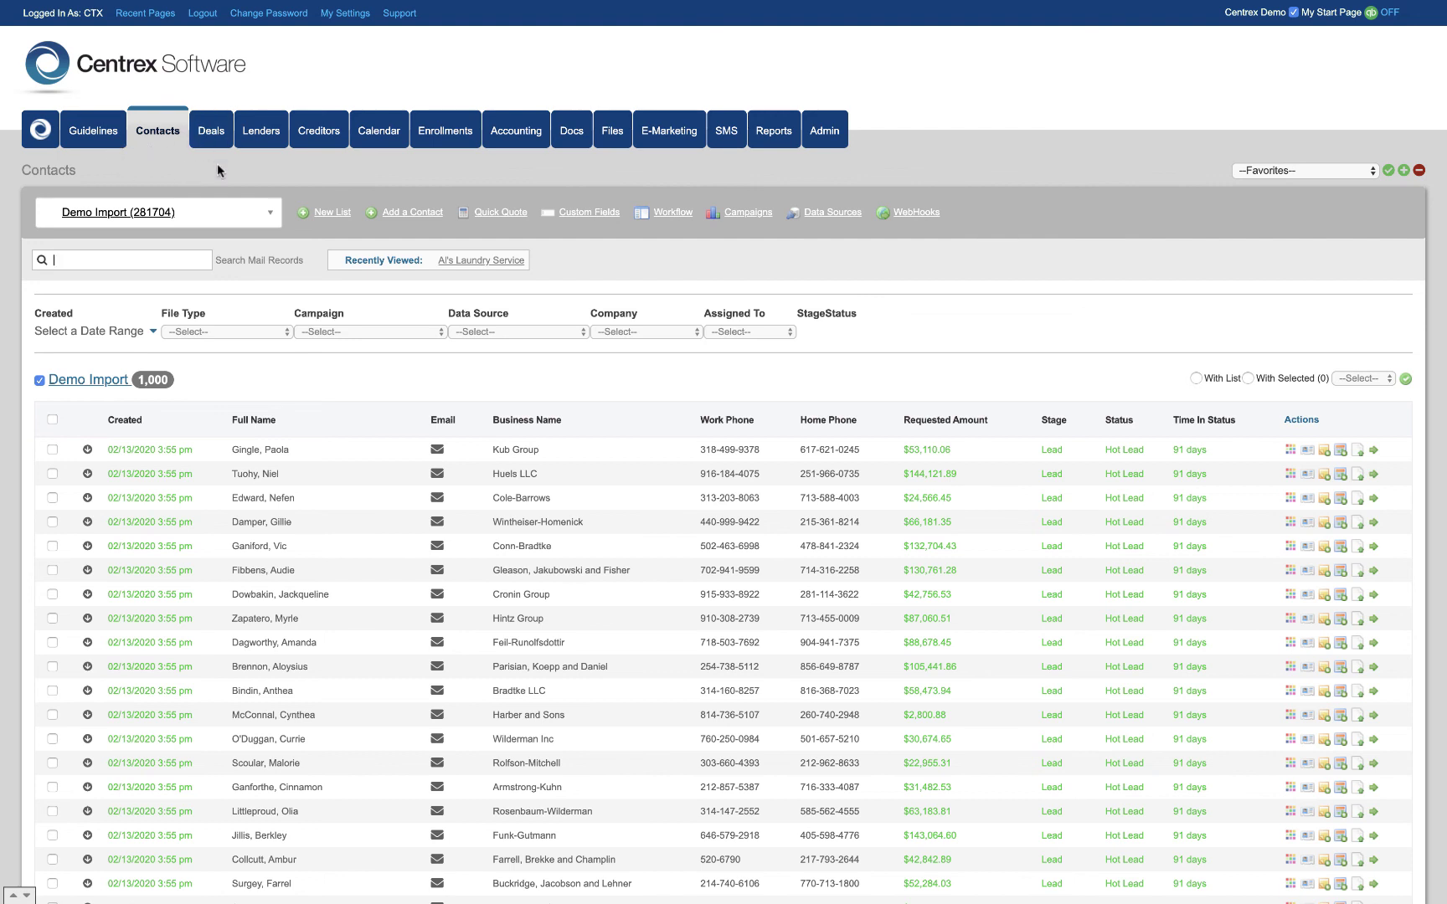
Step: View the Guidelines page's content categories and featured pages and return to the Contacts list
left_click(99, 138)
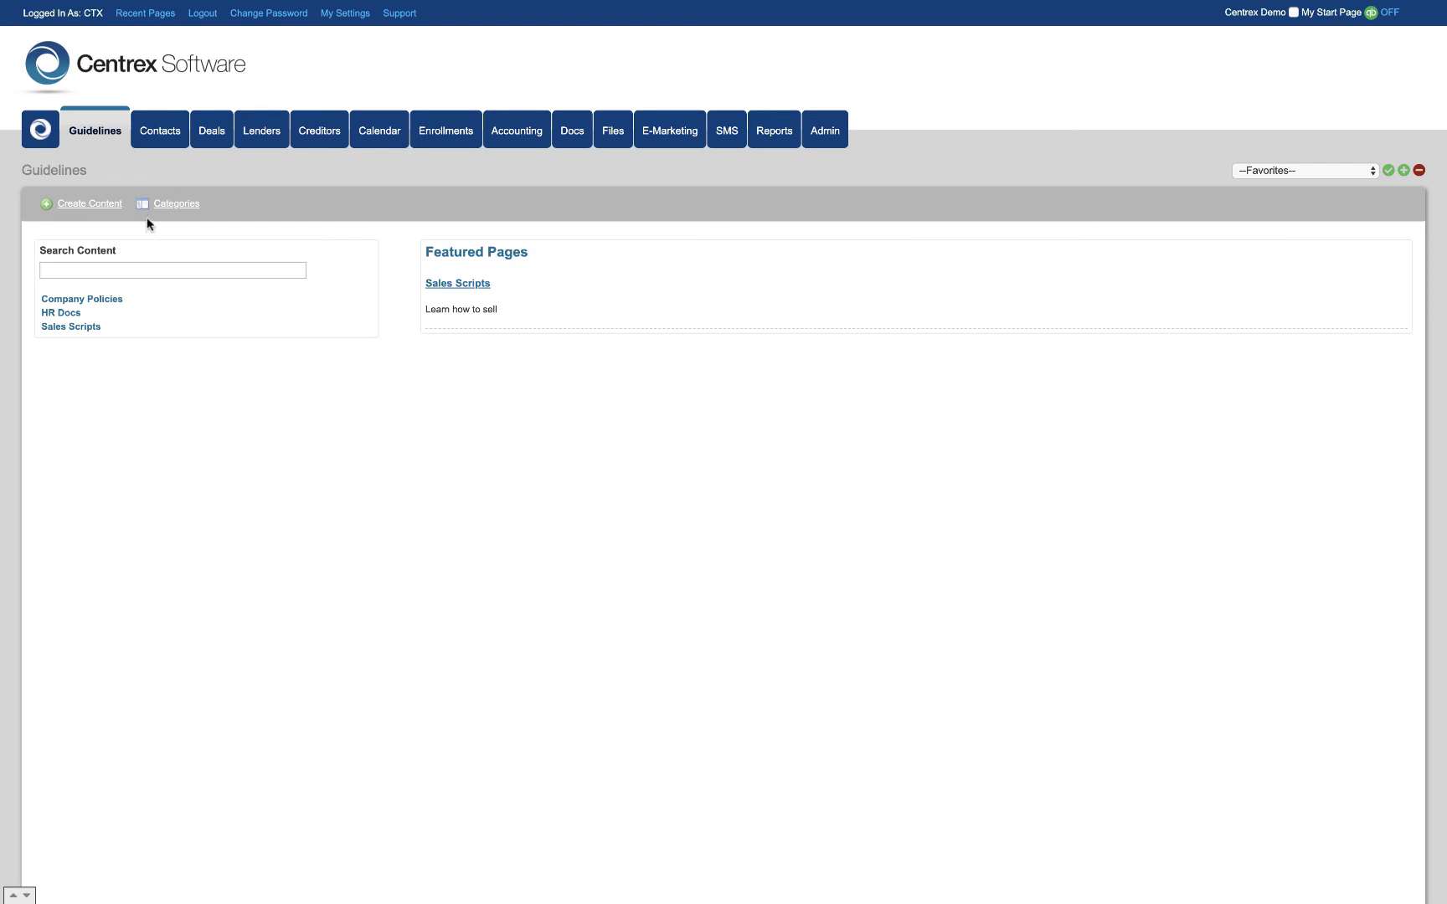
left_click(155, 140)
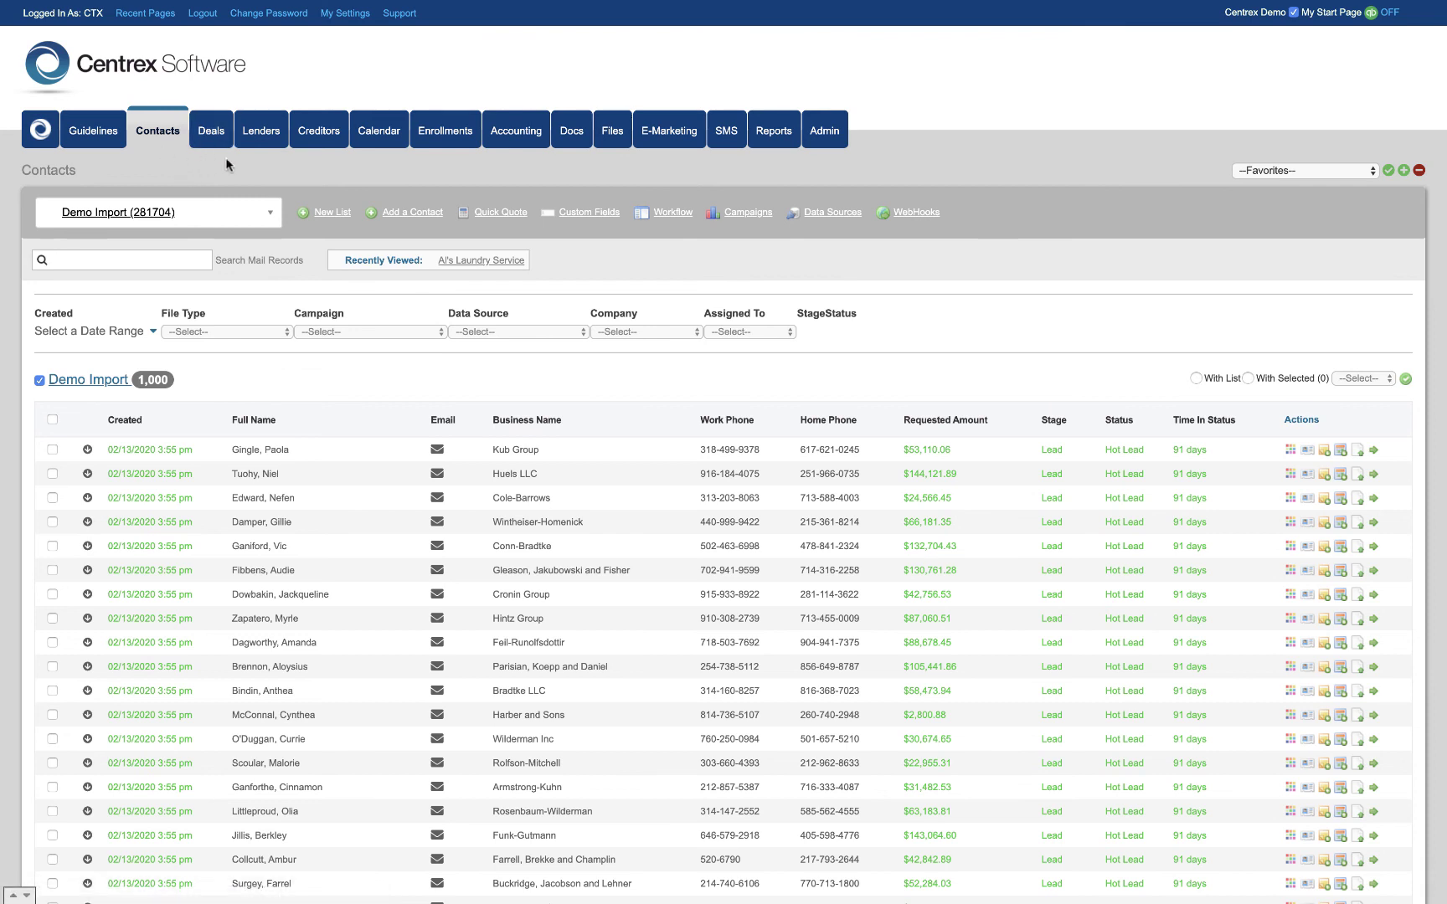
Step: Open the contacts workflow for the Business Loans file type and review its stages and statuses
left_click(665, 214)
left_click(142, 204)
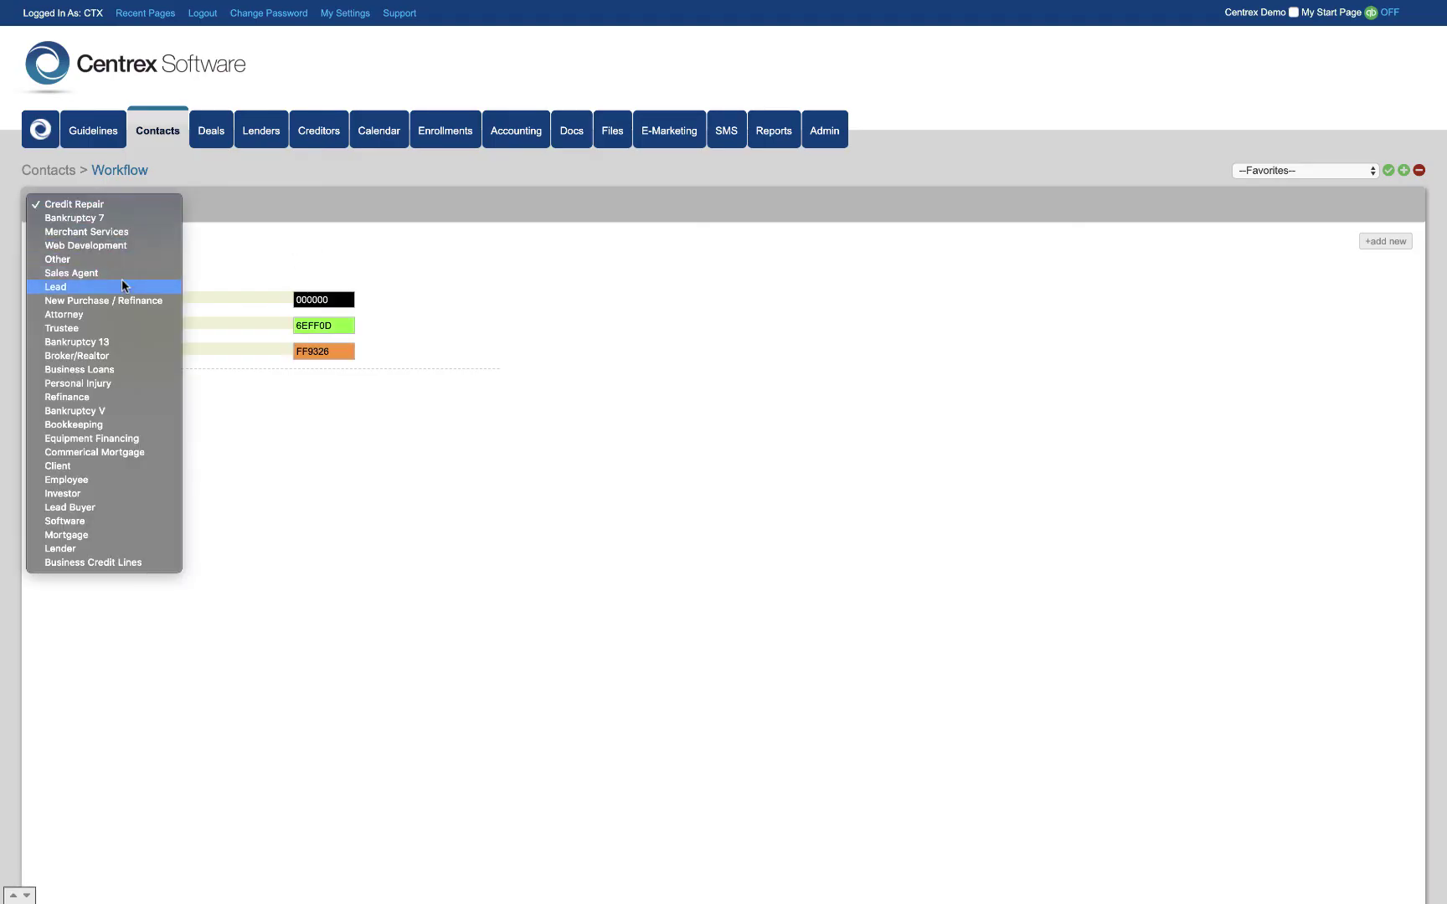
left_click(107, 369)
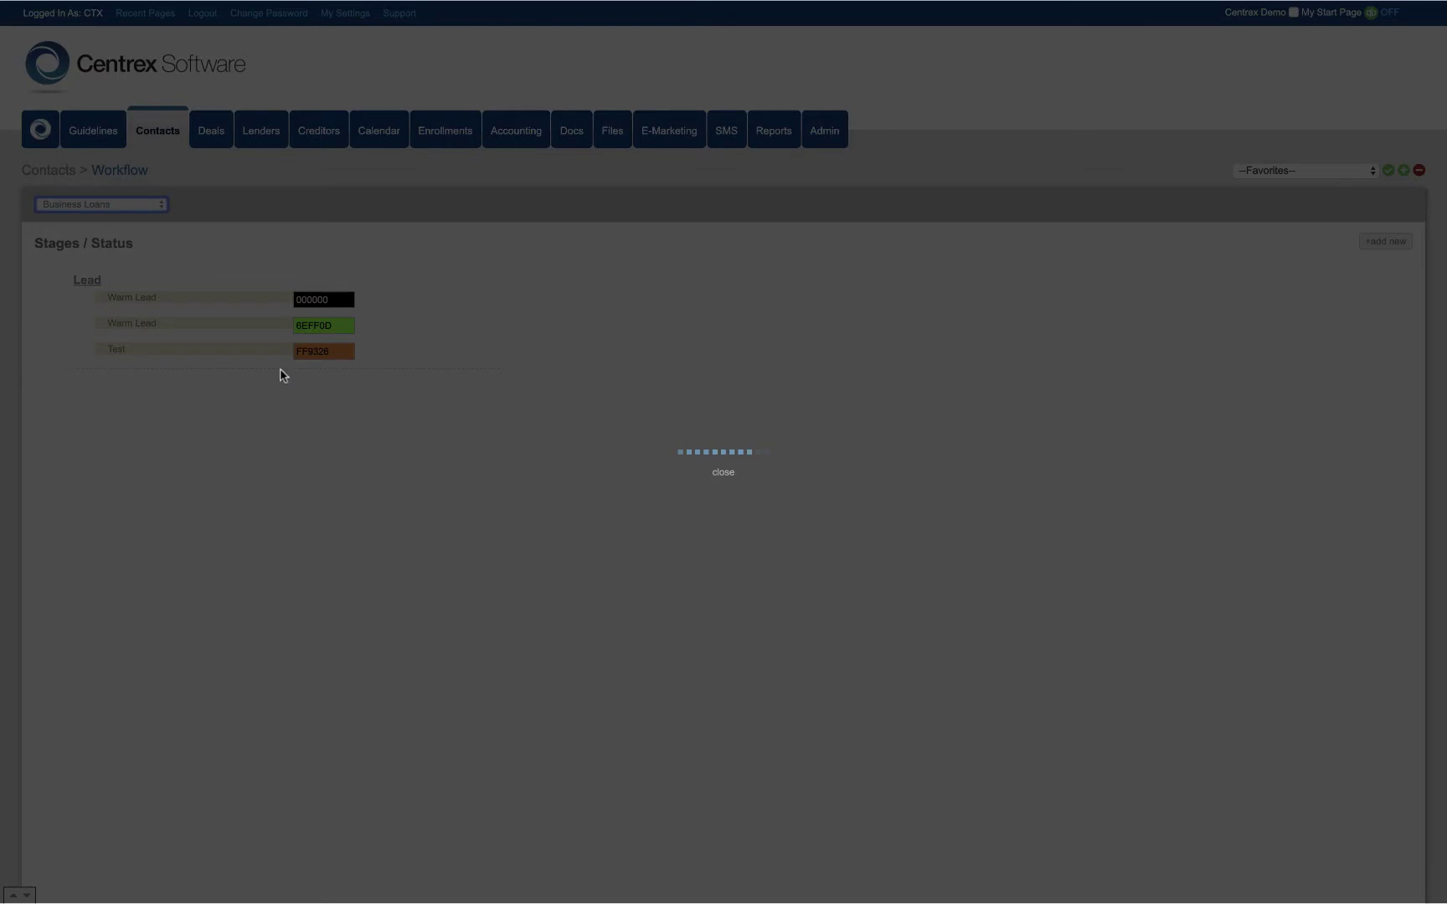
scroll(440, 450, "down", 1)
scroll(439, 450, "down", 5)
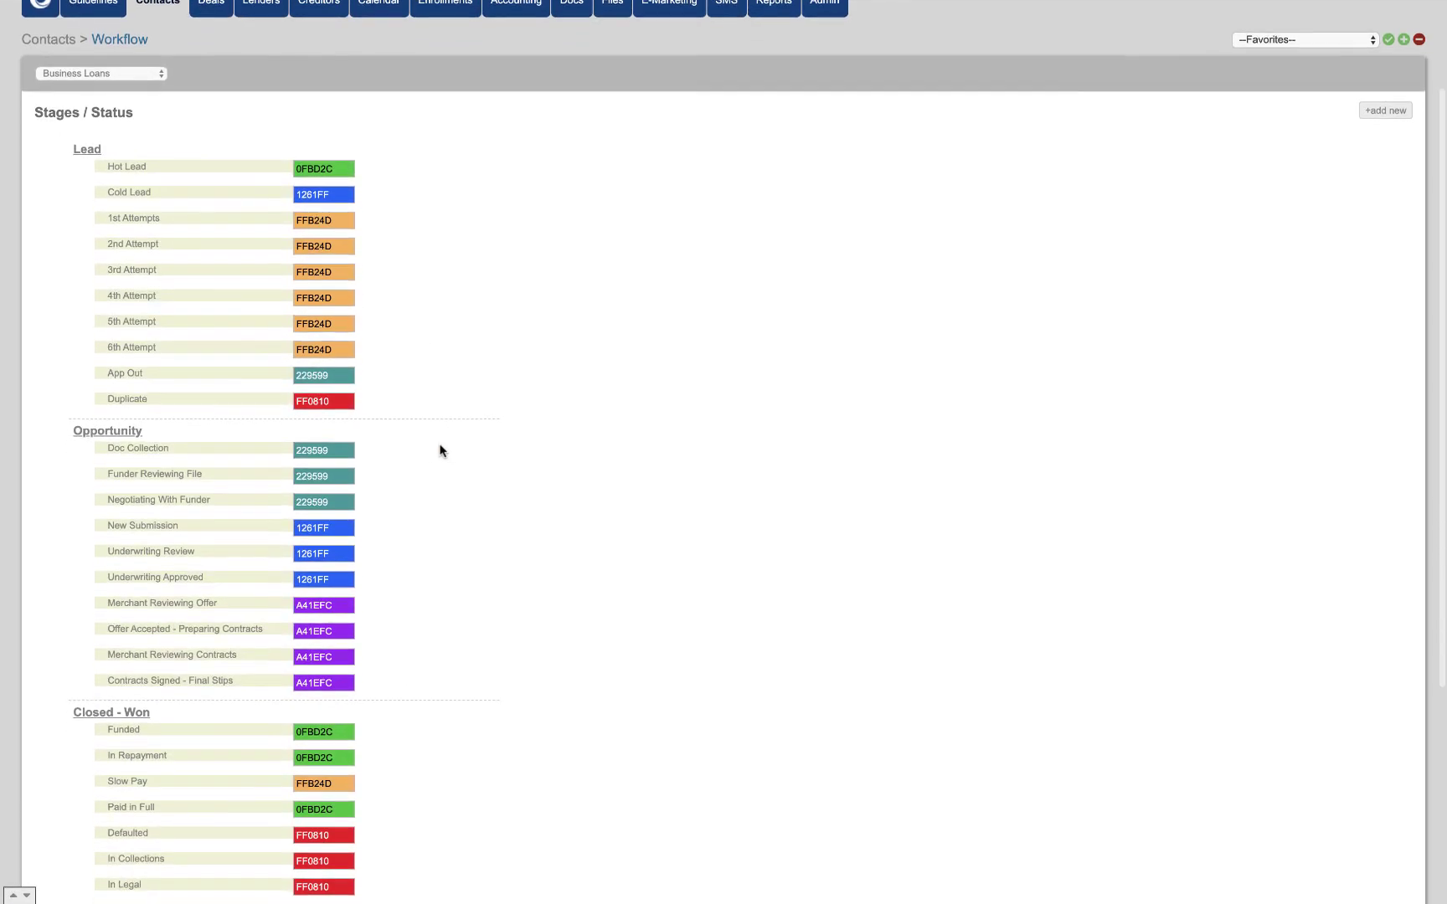
scroll(442, 451, "down", 3)
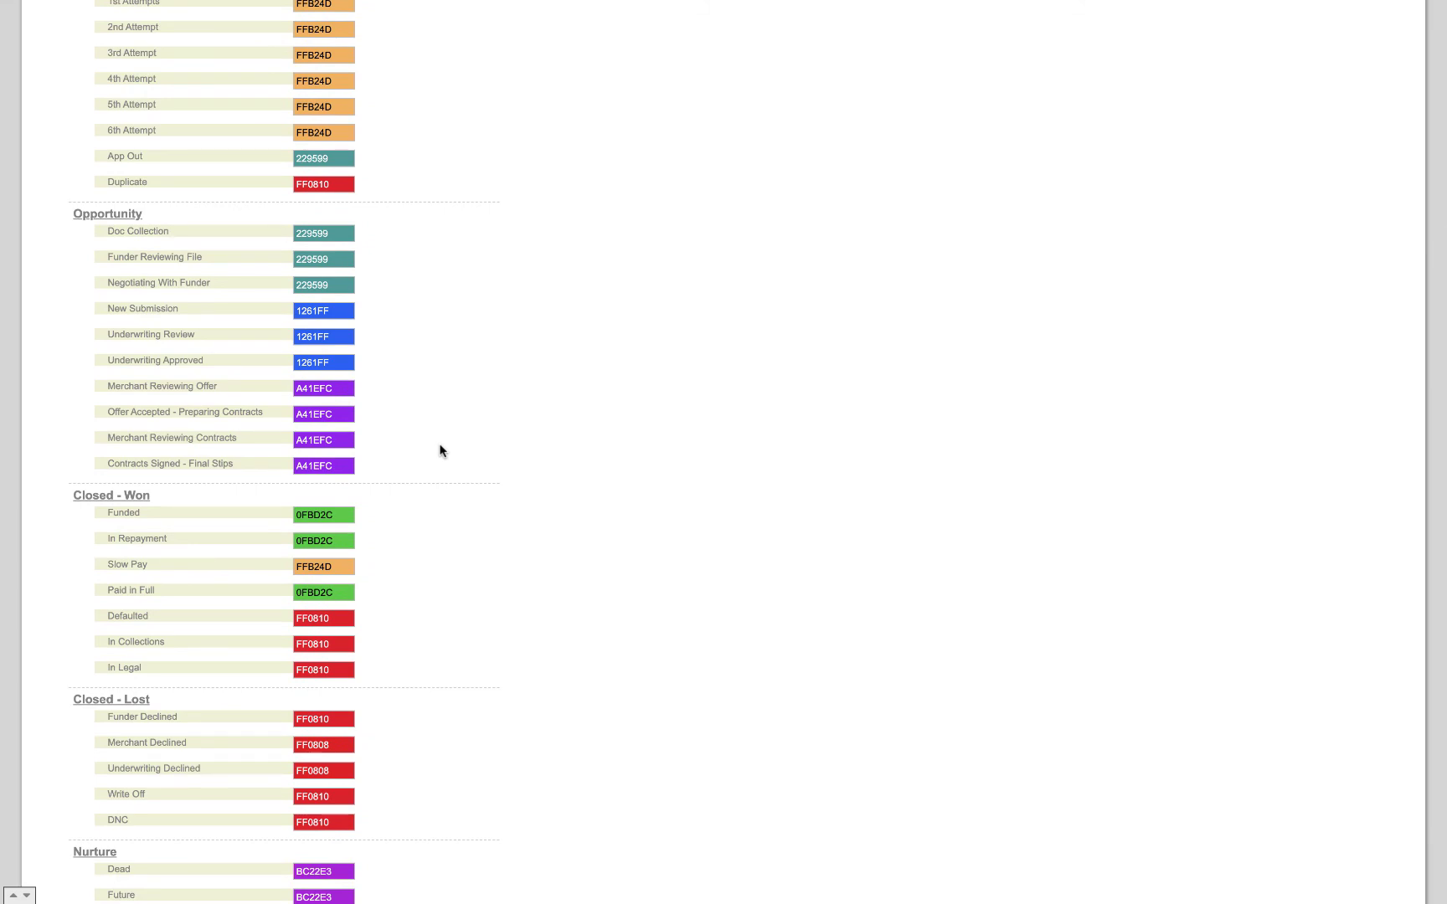
scroll(442, 451, "up", 6)
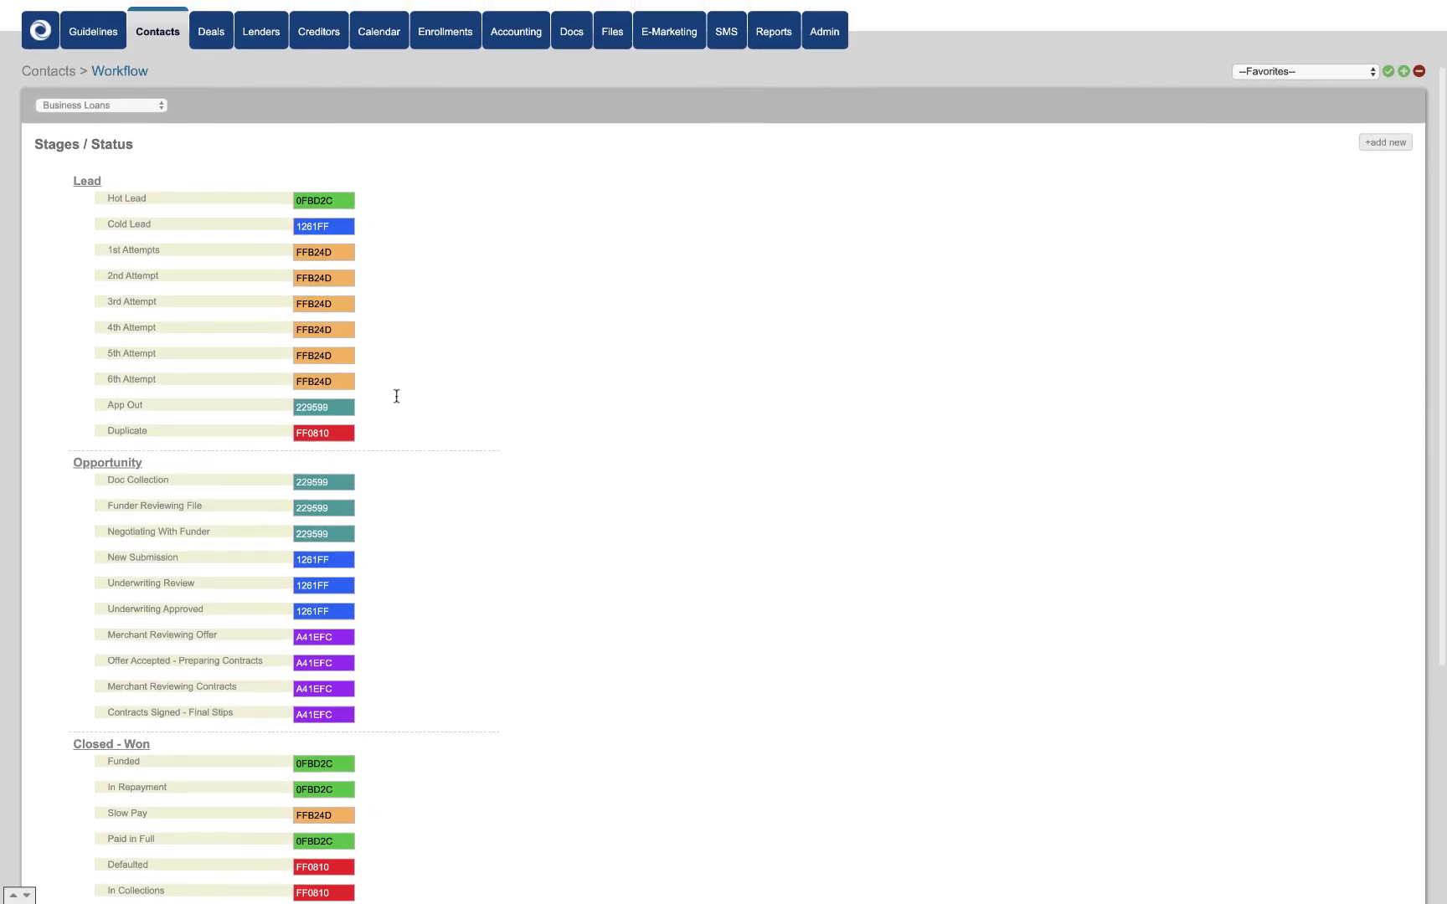
Step: Try moving the Lead stage within the Business Loans workflow and open that stage for editing
left_click_drag(233, 202, 204, 194)
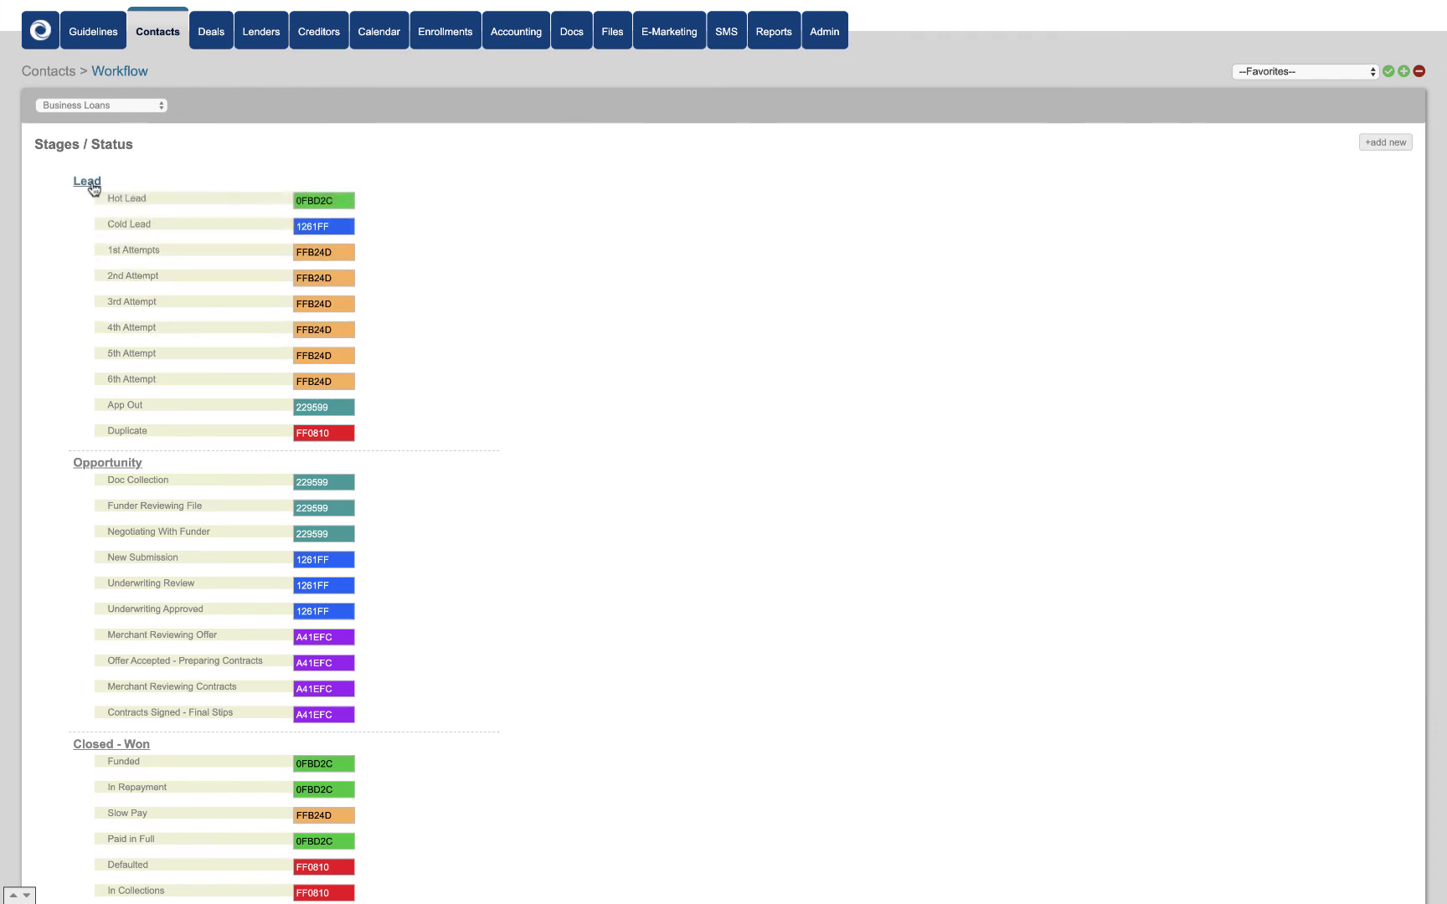
left_click_drag(91, 186, 97, 220)
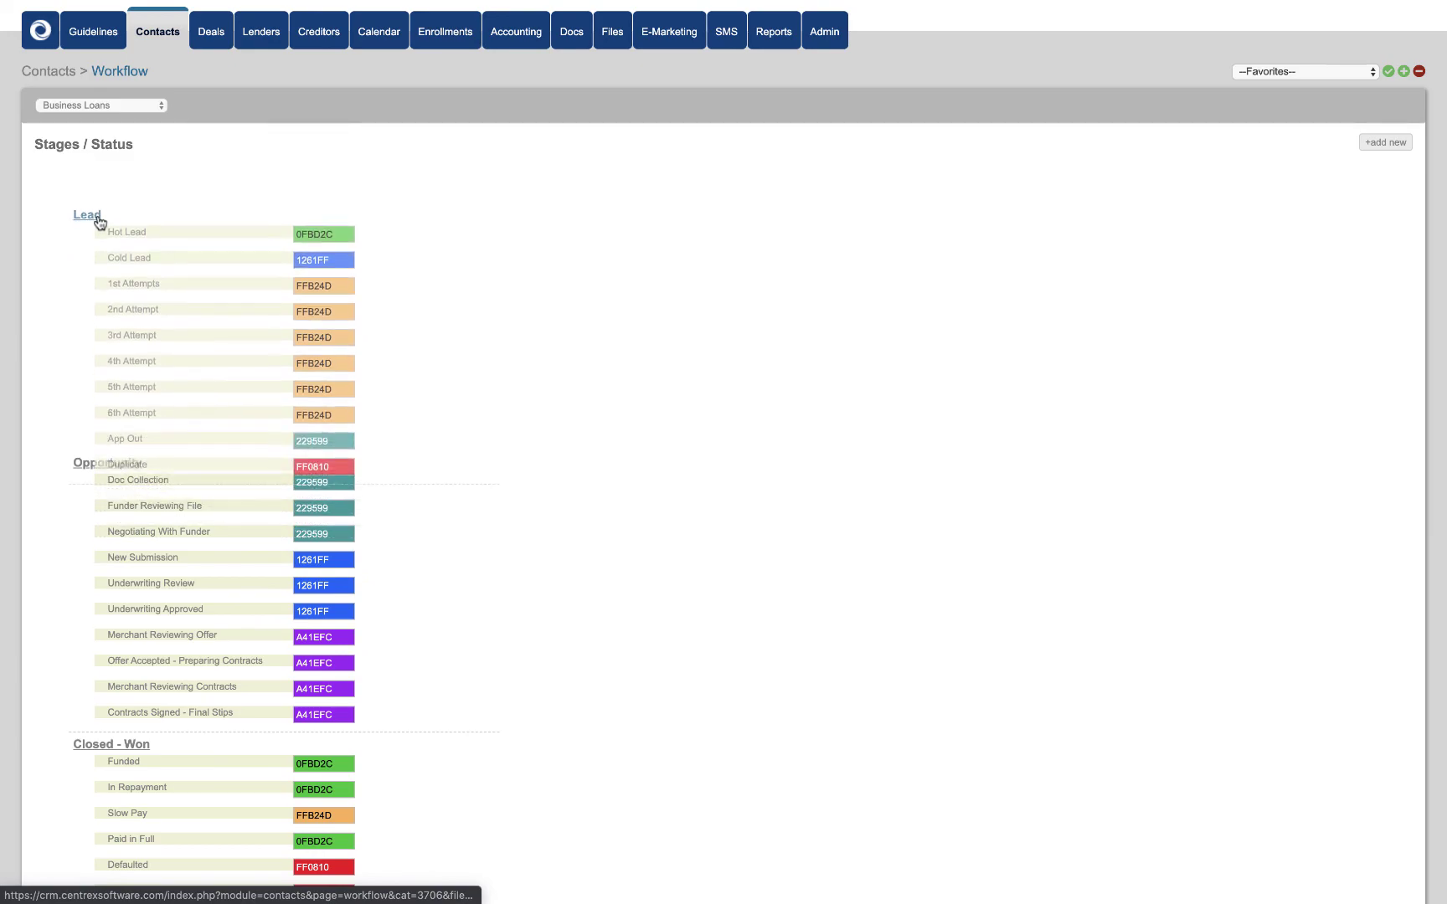
scroll(182, 374, "down", 2)
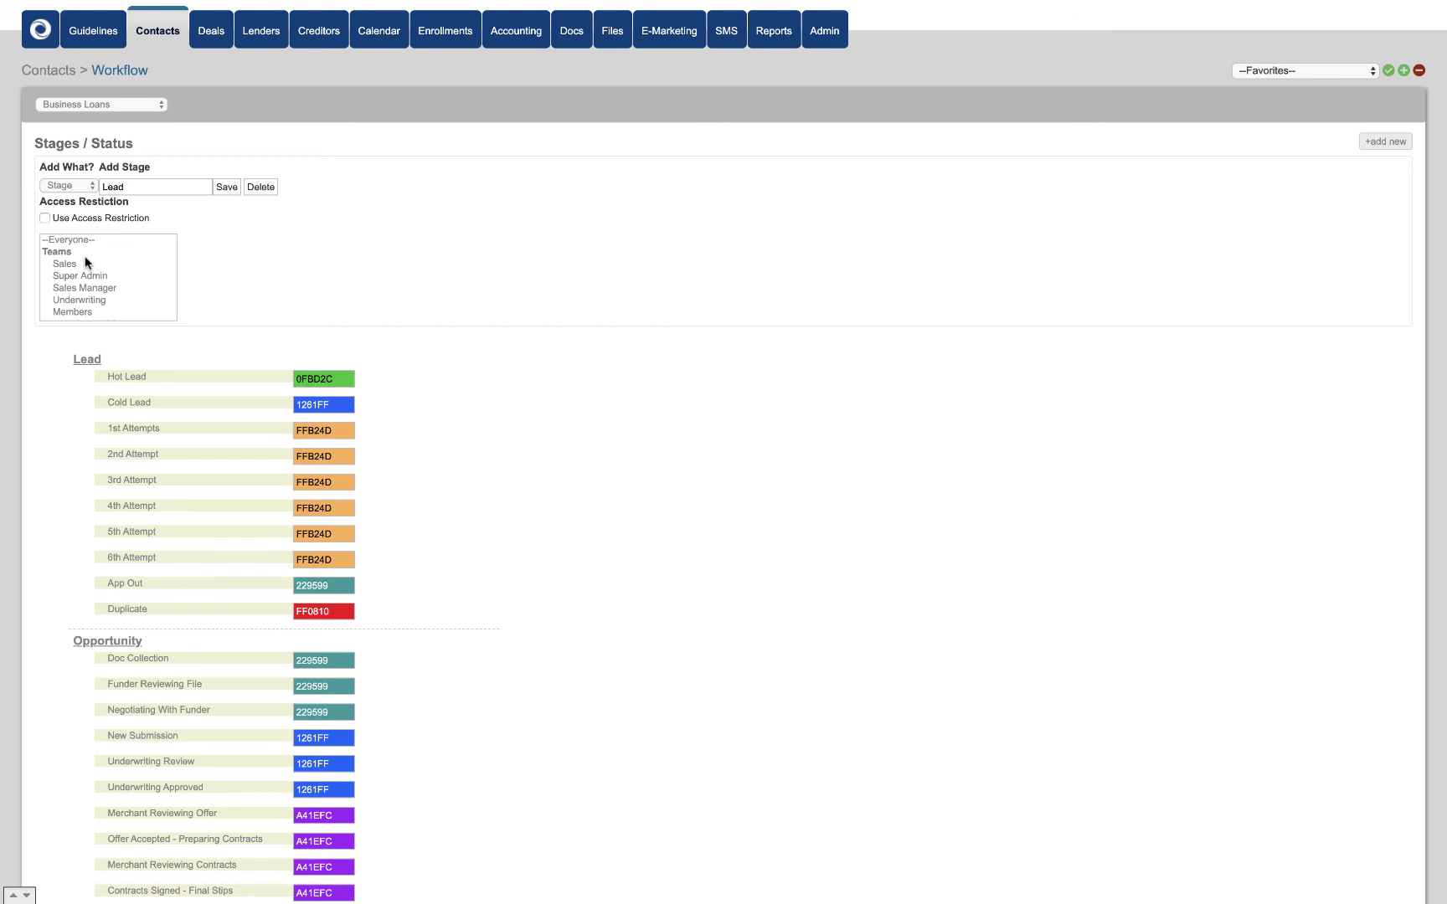
Step: View the colour choices for the Hot Lead status and open the Cold Lead status for editing
left_click(308, 377)
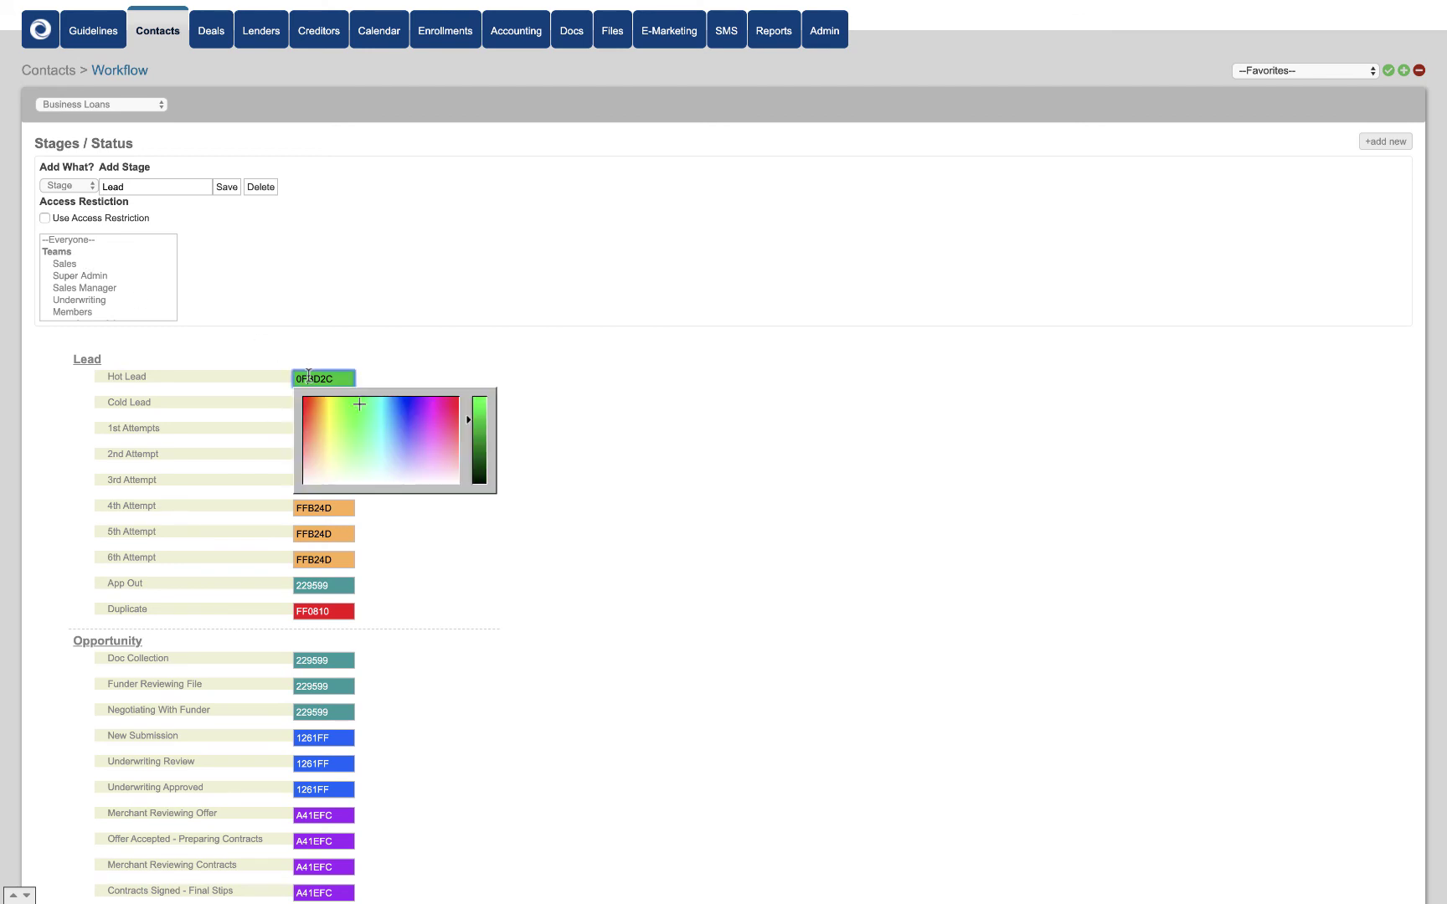
left_click(57, 405)
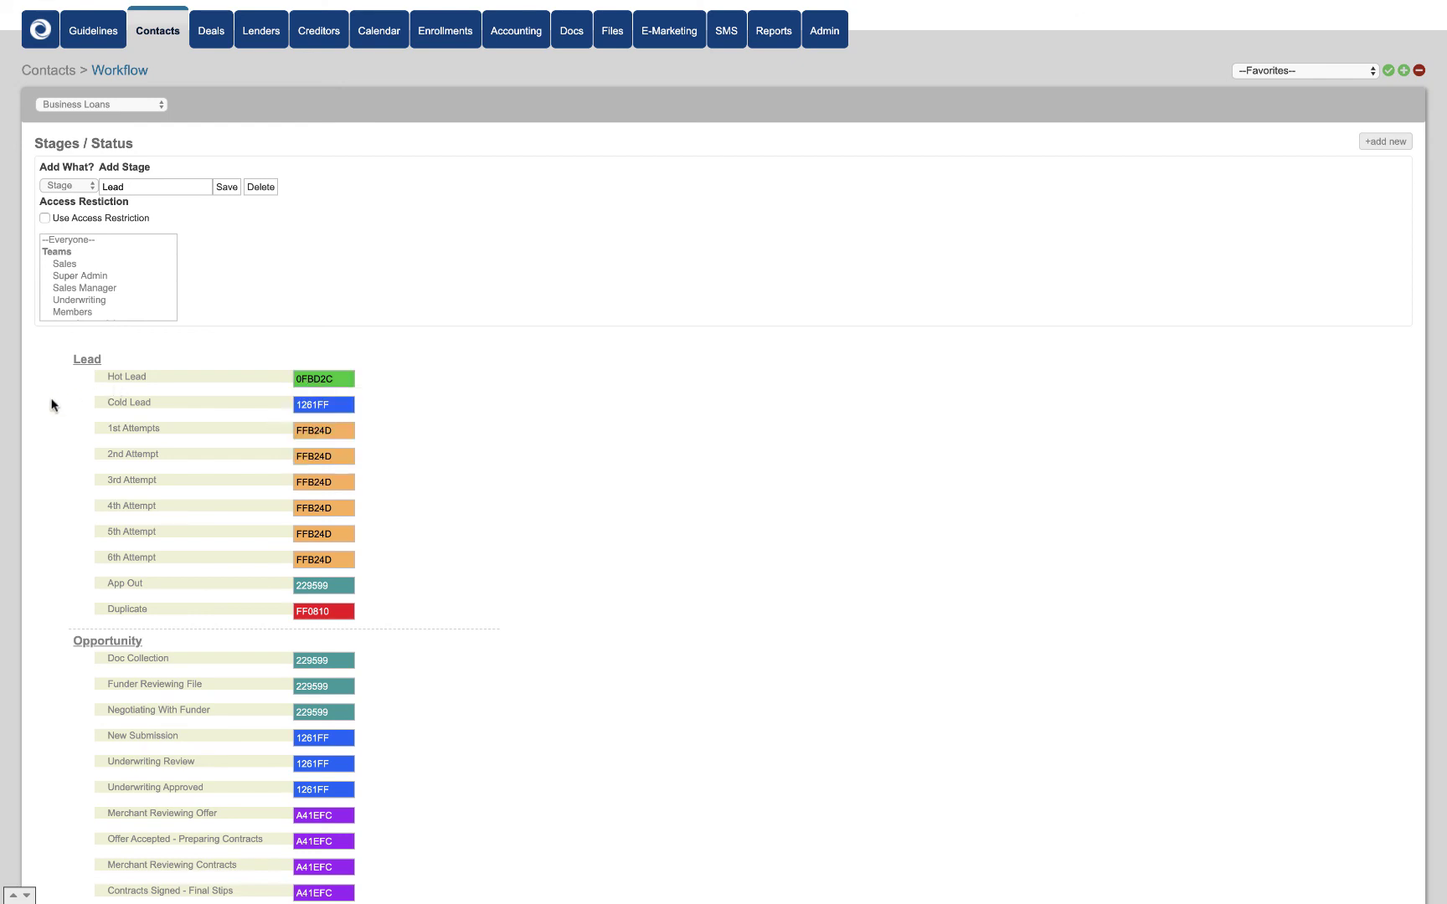
left_click(130, 403)
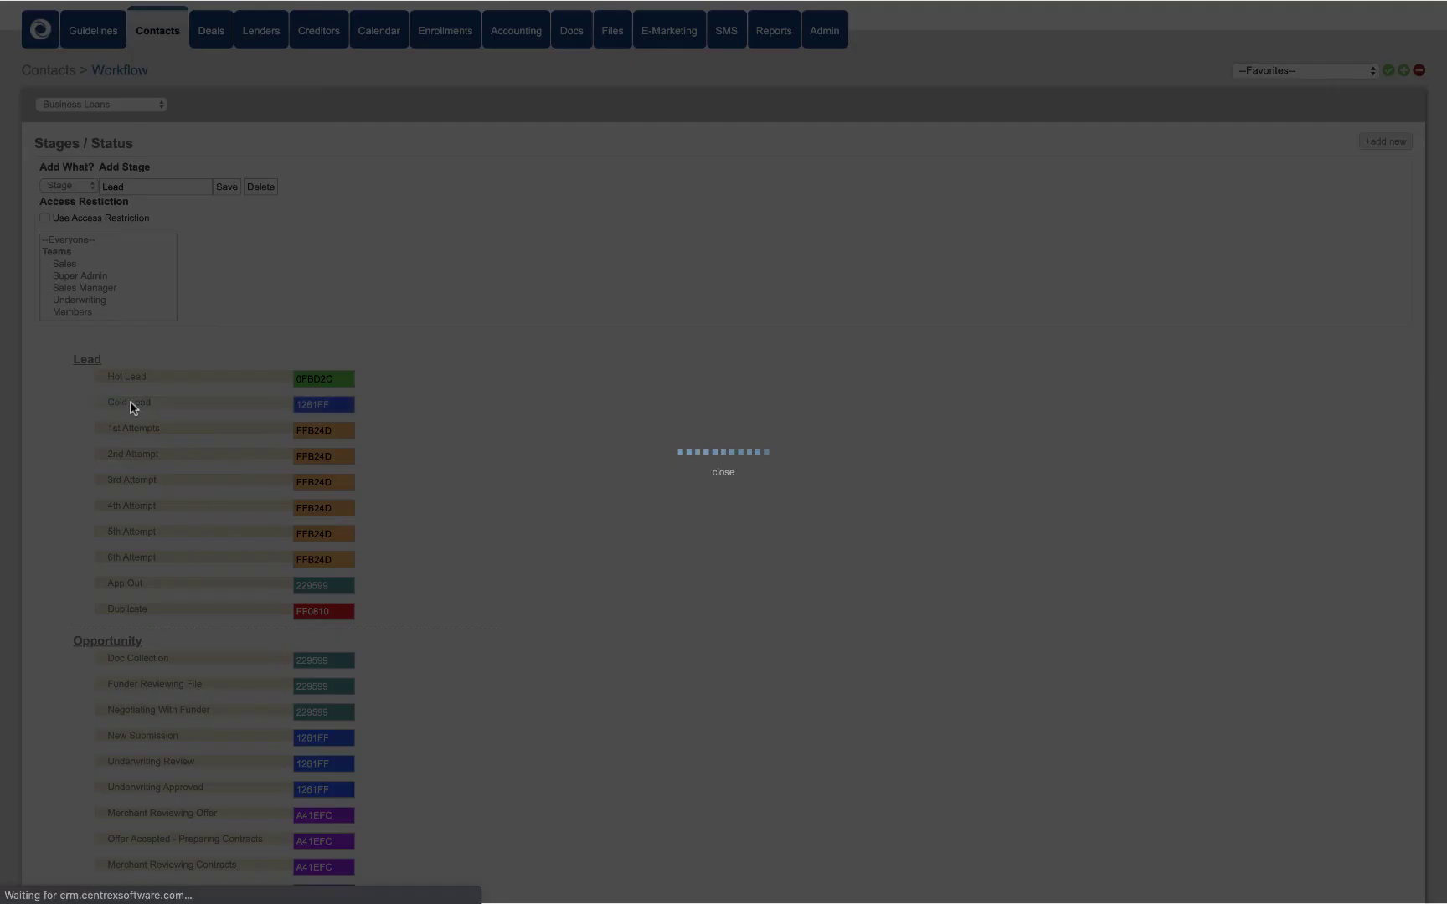
scroll(303, 458, "down", 3)
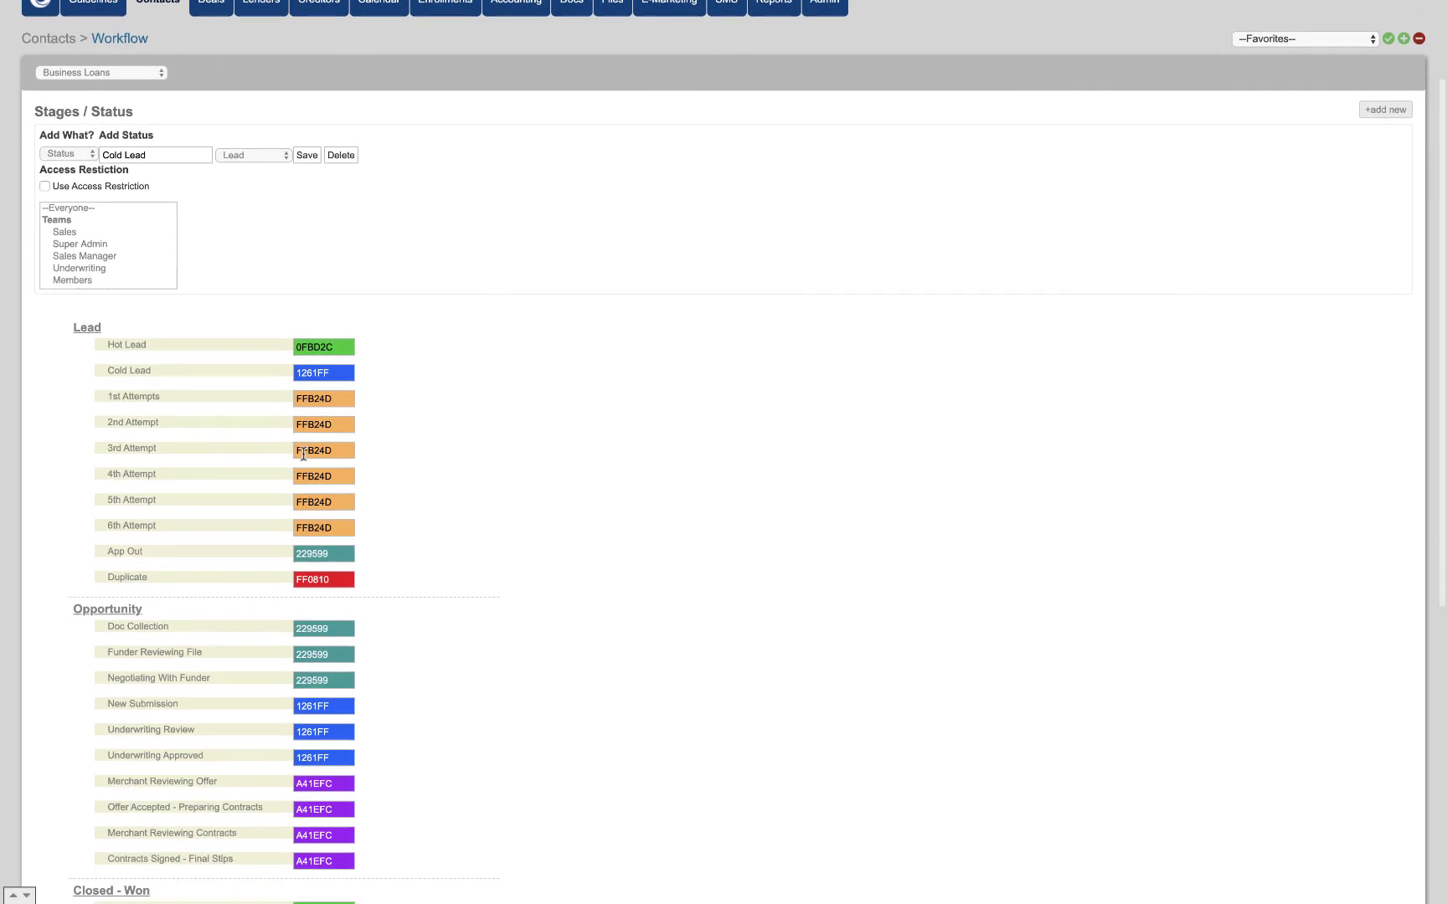
scroll(303, 454, "up", 1)
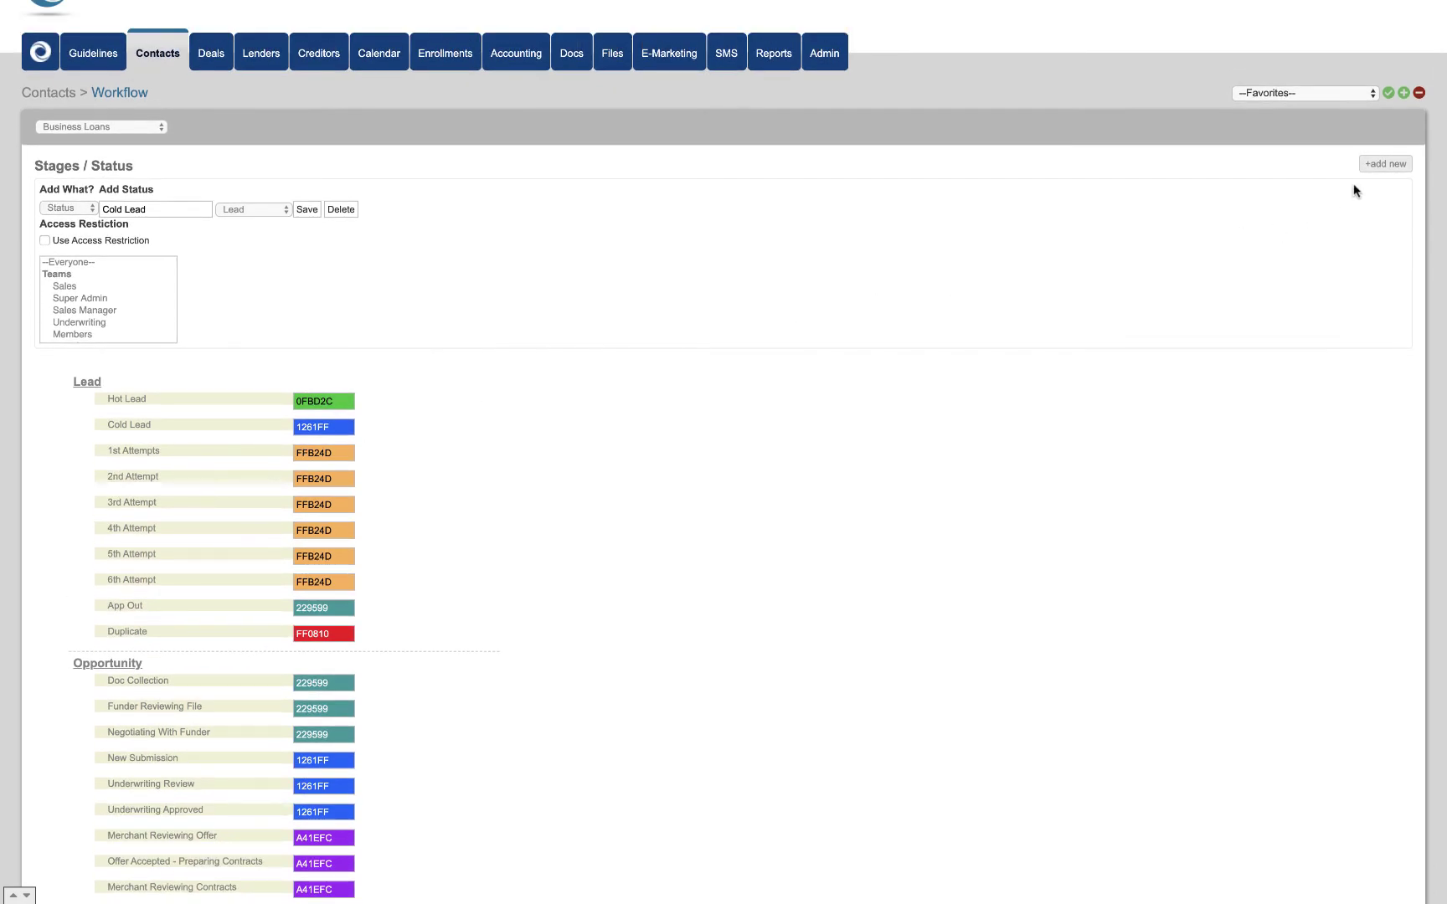
Step: Open the form for a new status and view the stages it can be assigned to
left_click(1380, 169)
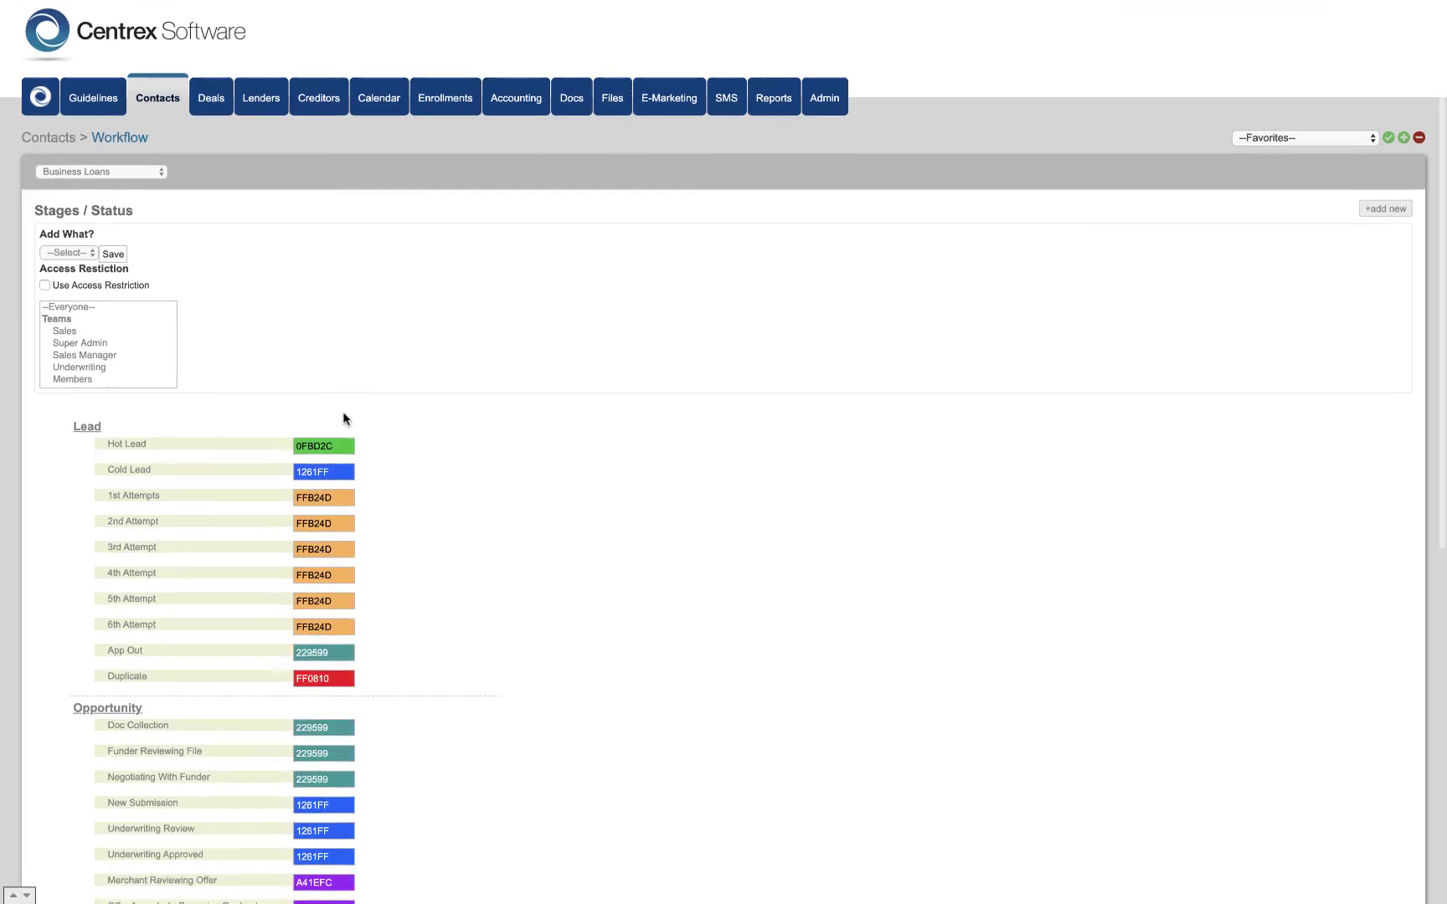
left_click(69, 245)
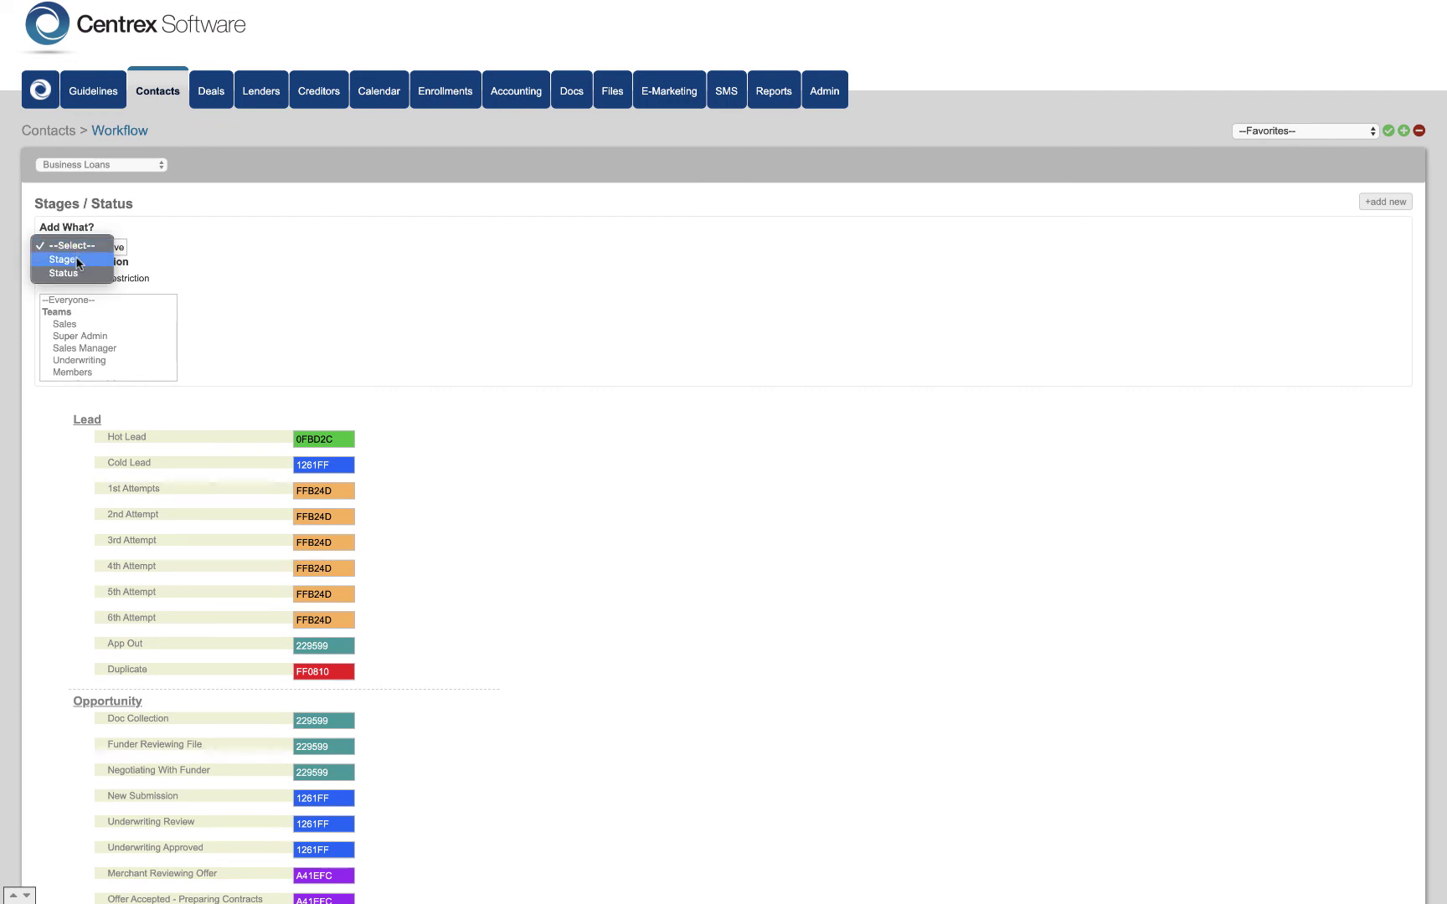
left_click(76, 273)
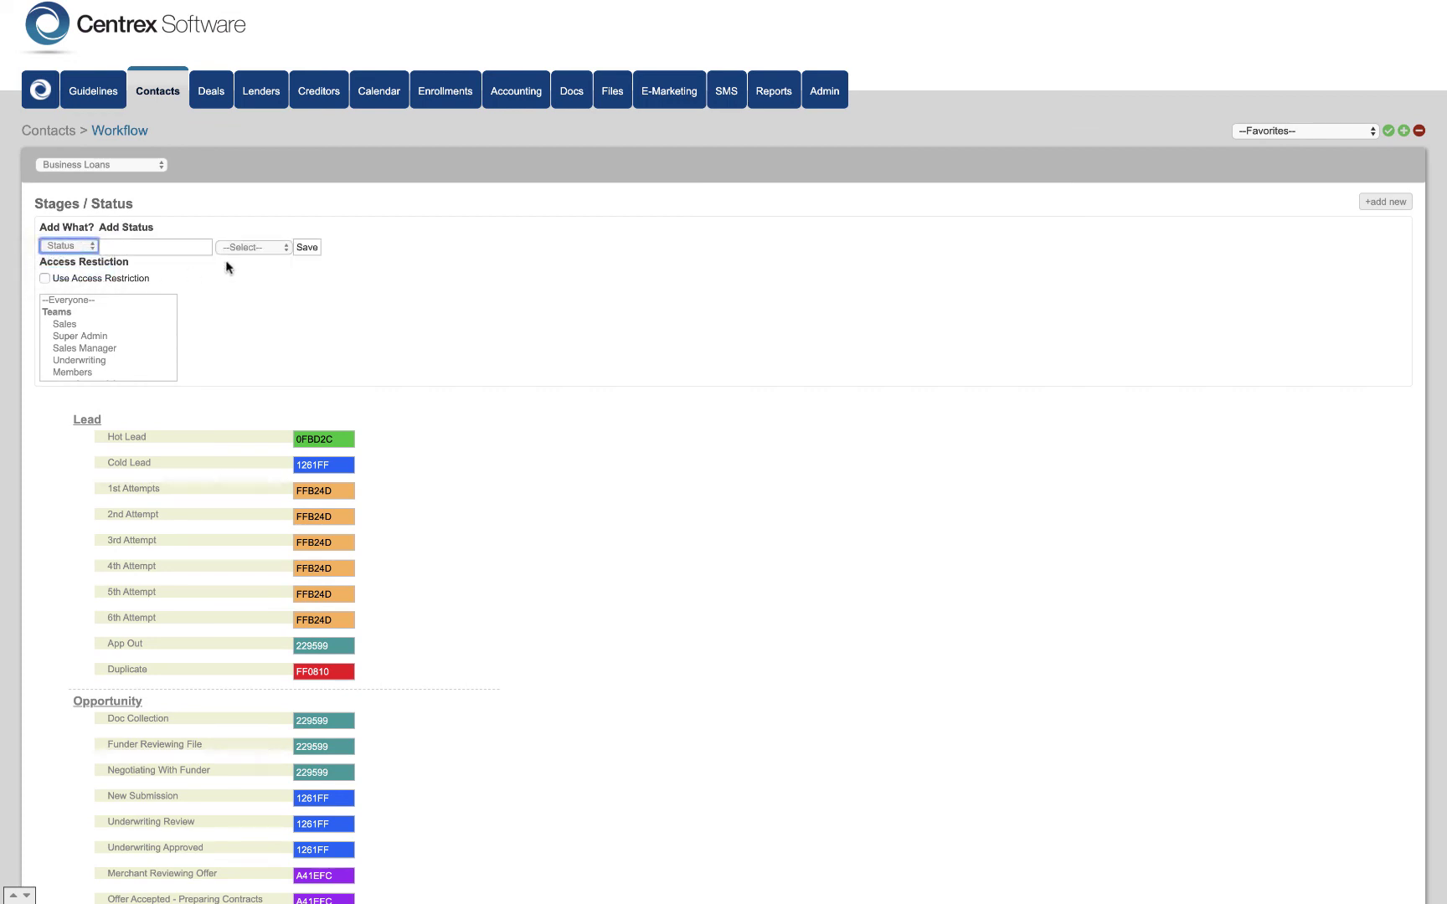
left_click(250, 247)
left_click(362, 287)
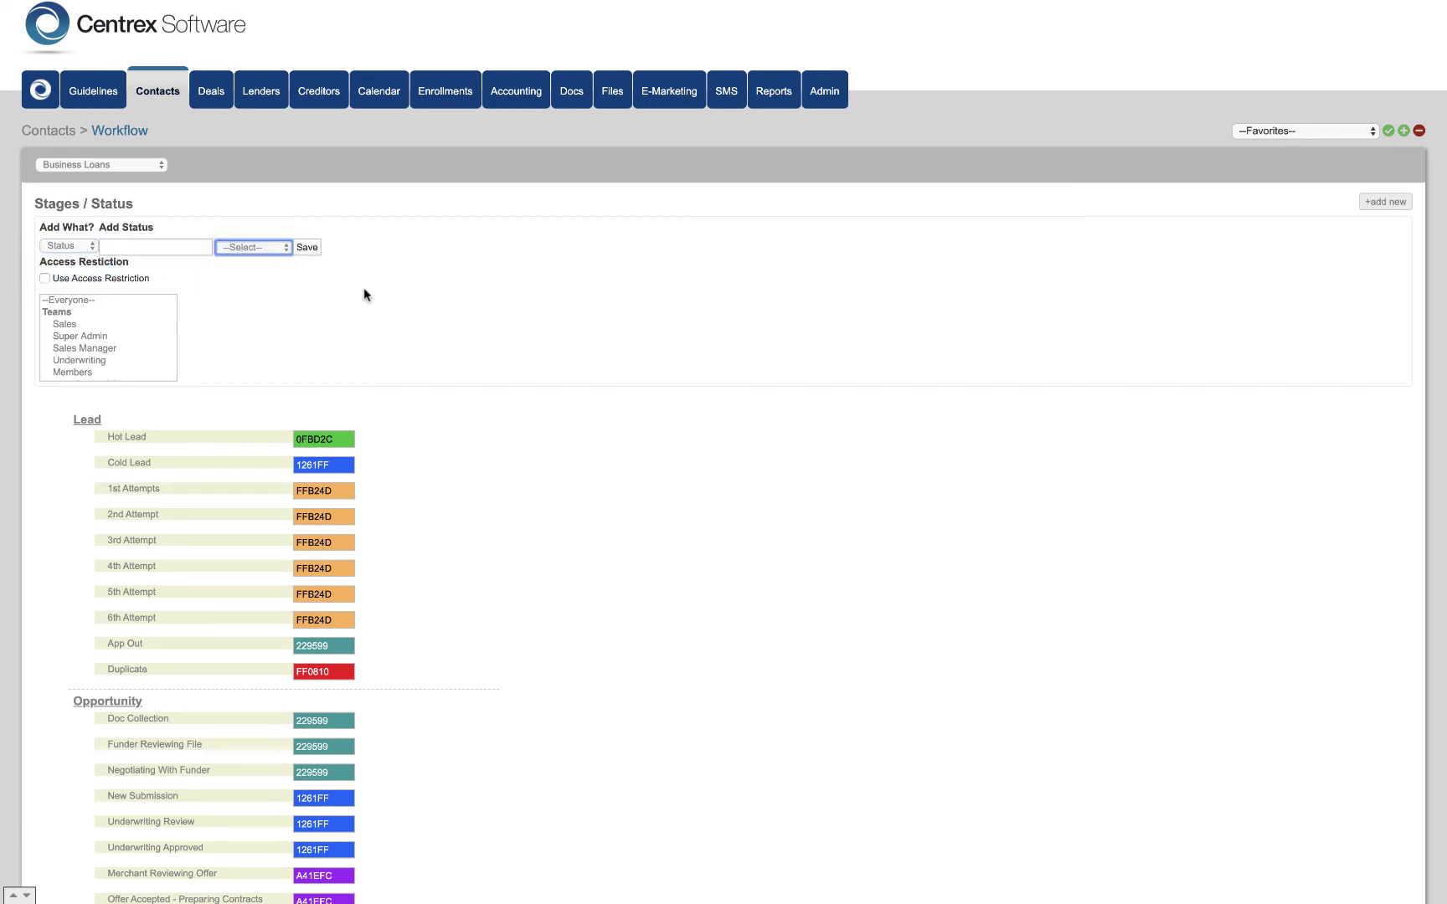
Step: Open the 1st Attempts status of the Lead stage for editing and review the workflow list
scroll(261, 349, "down", 1)
left_click(135, 455)
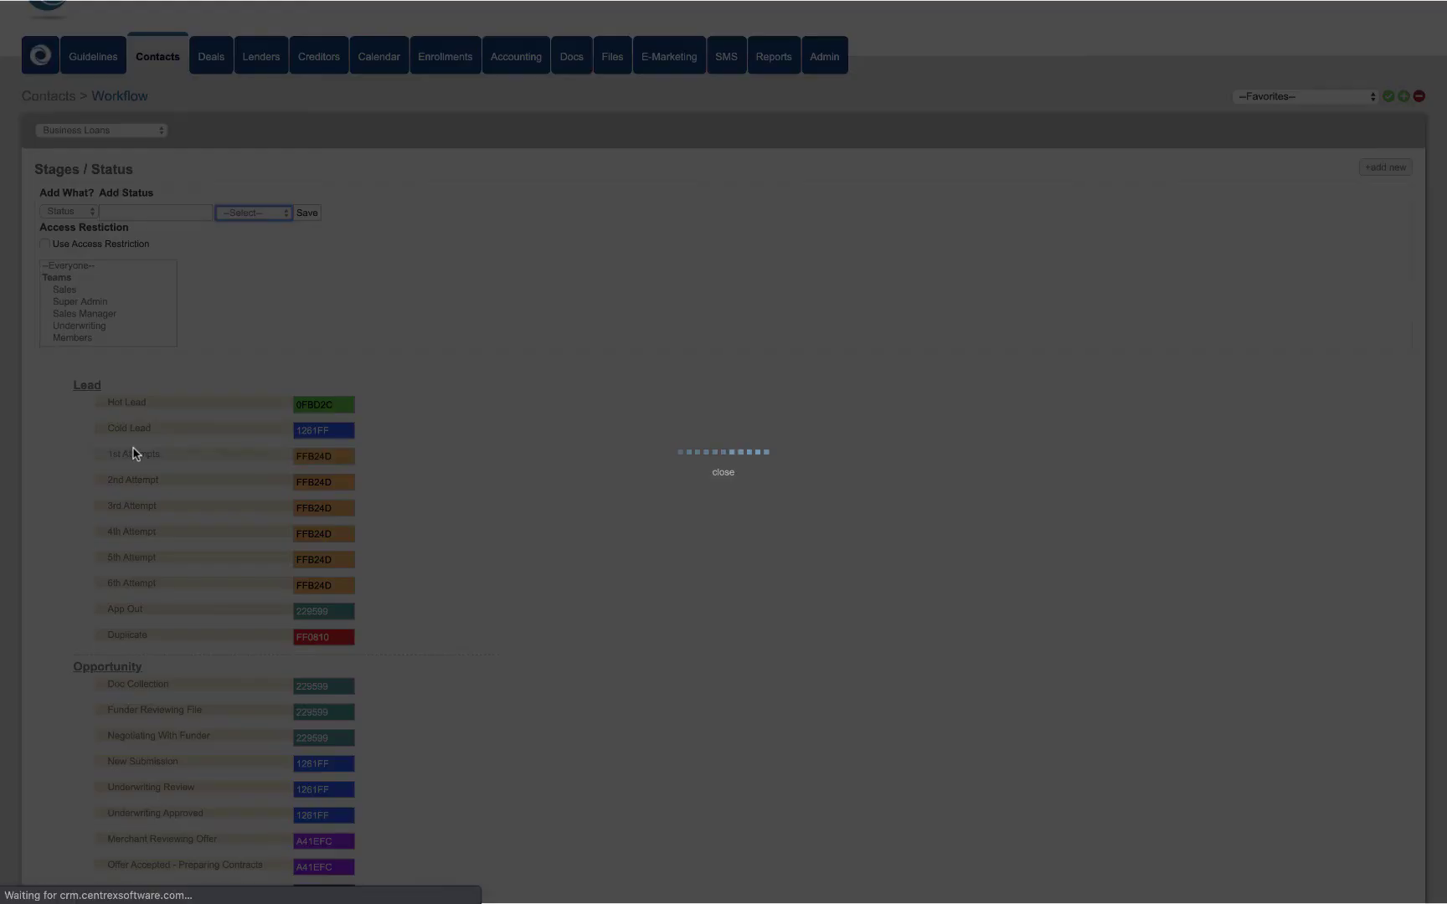
scroll(419, 444, "down", 3)
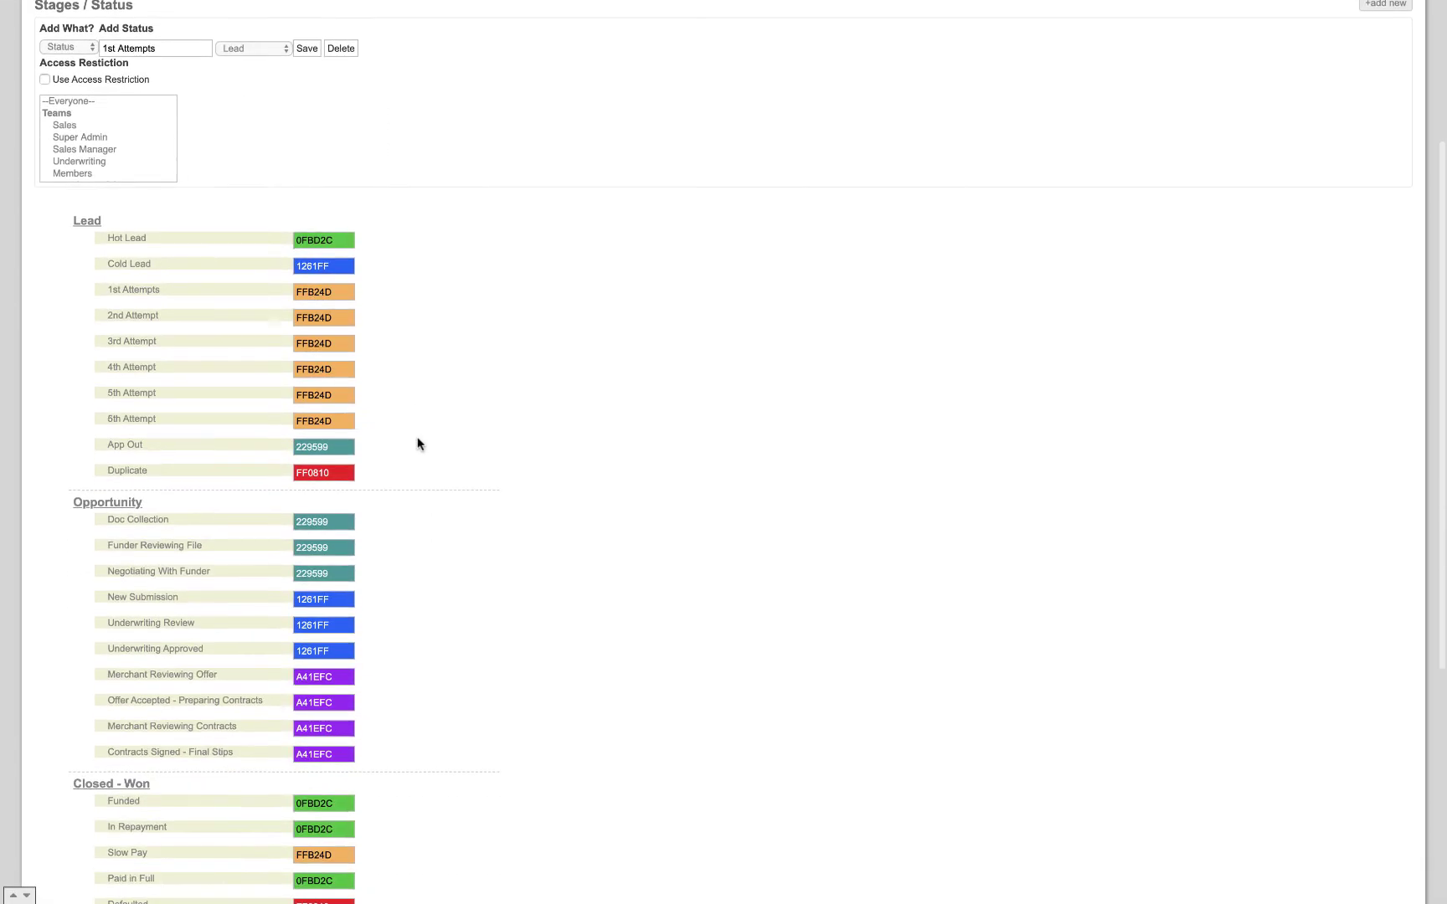
scroll(419, 444, "up", 3)
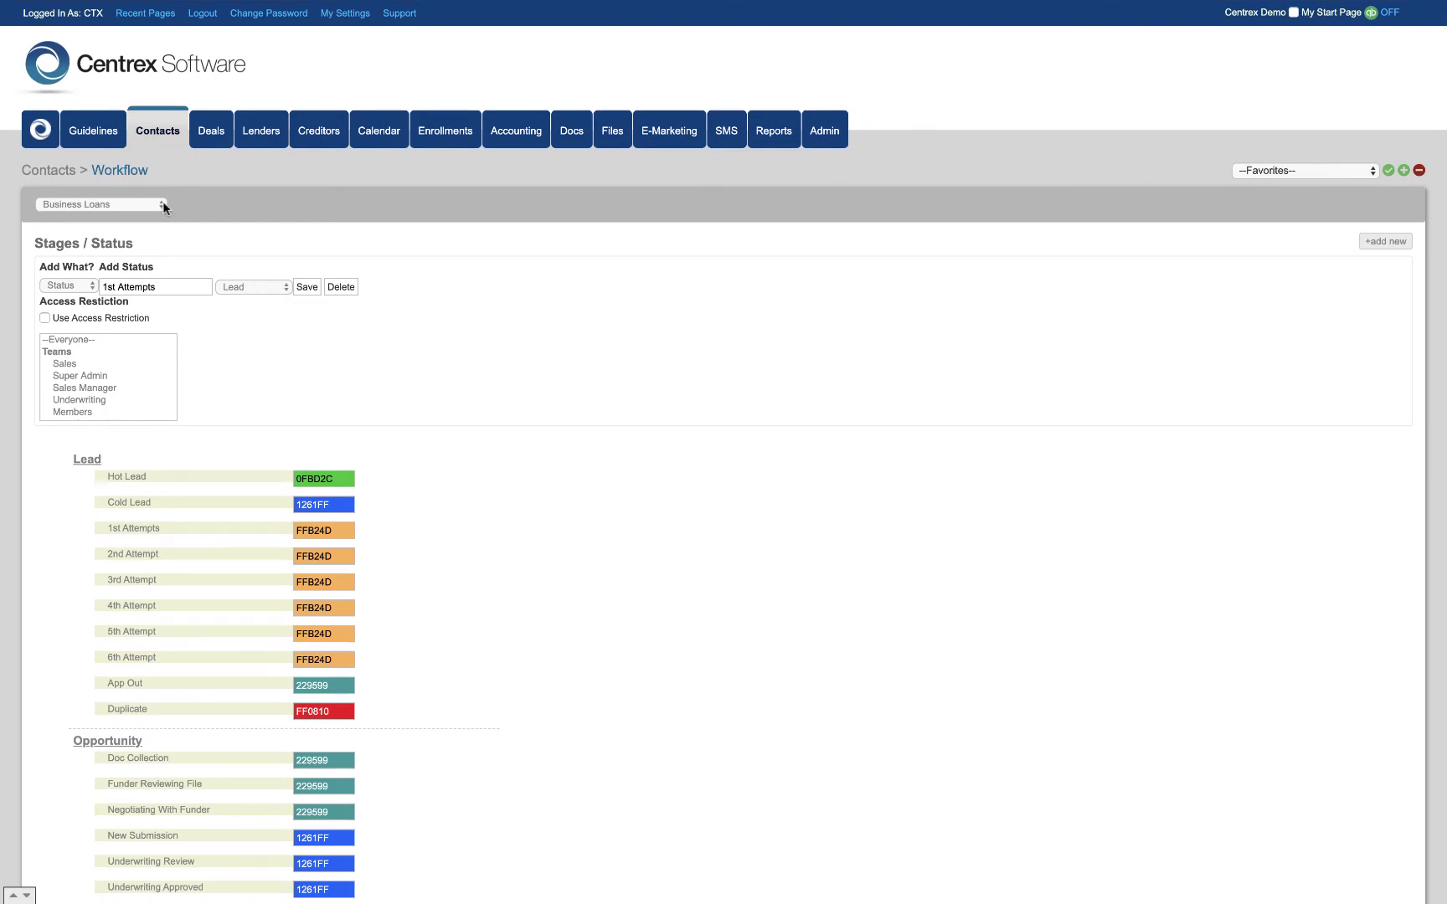
Step: View the file types for which workflow stages and statuses can be configured
left_click(162, 204)
left_click(164, 206)
scroll(165, 240, "down", 1)
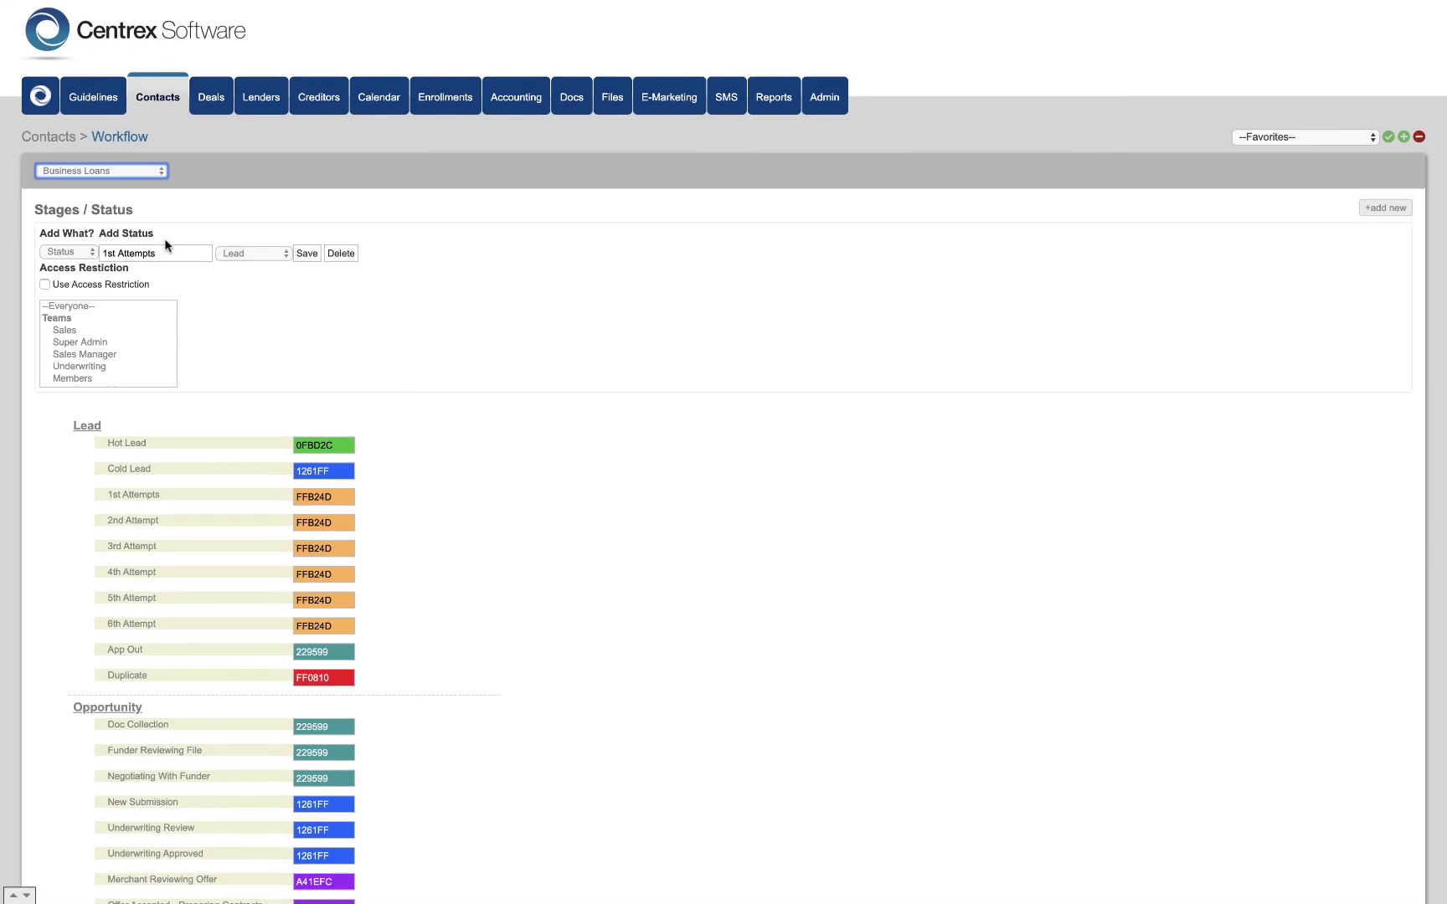
scroll(171, 252, "down", 1)
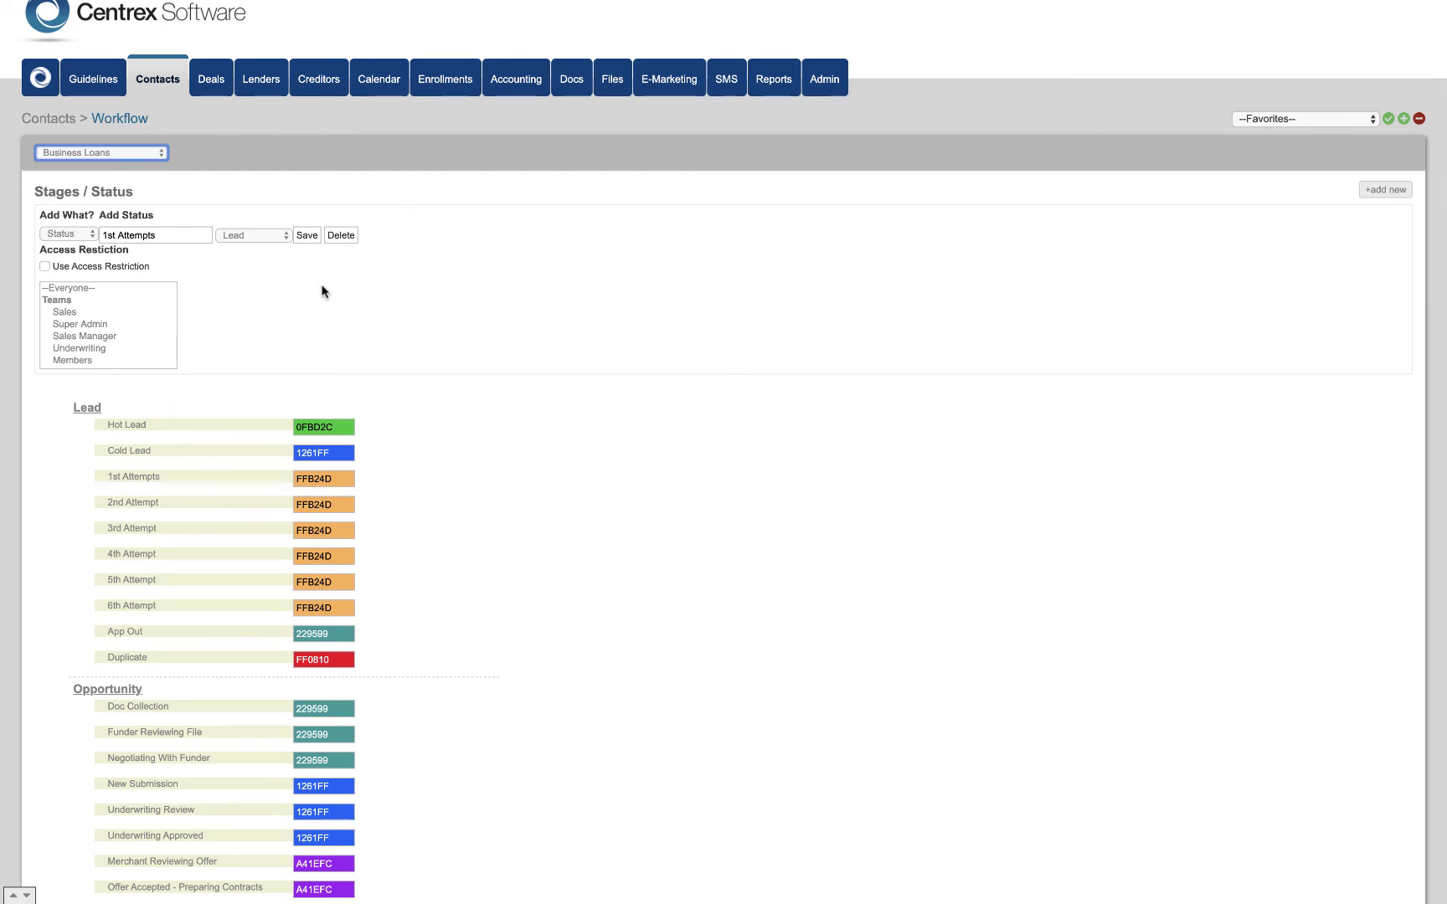
scroll(262, 306, "up", 3)
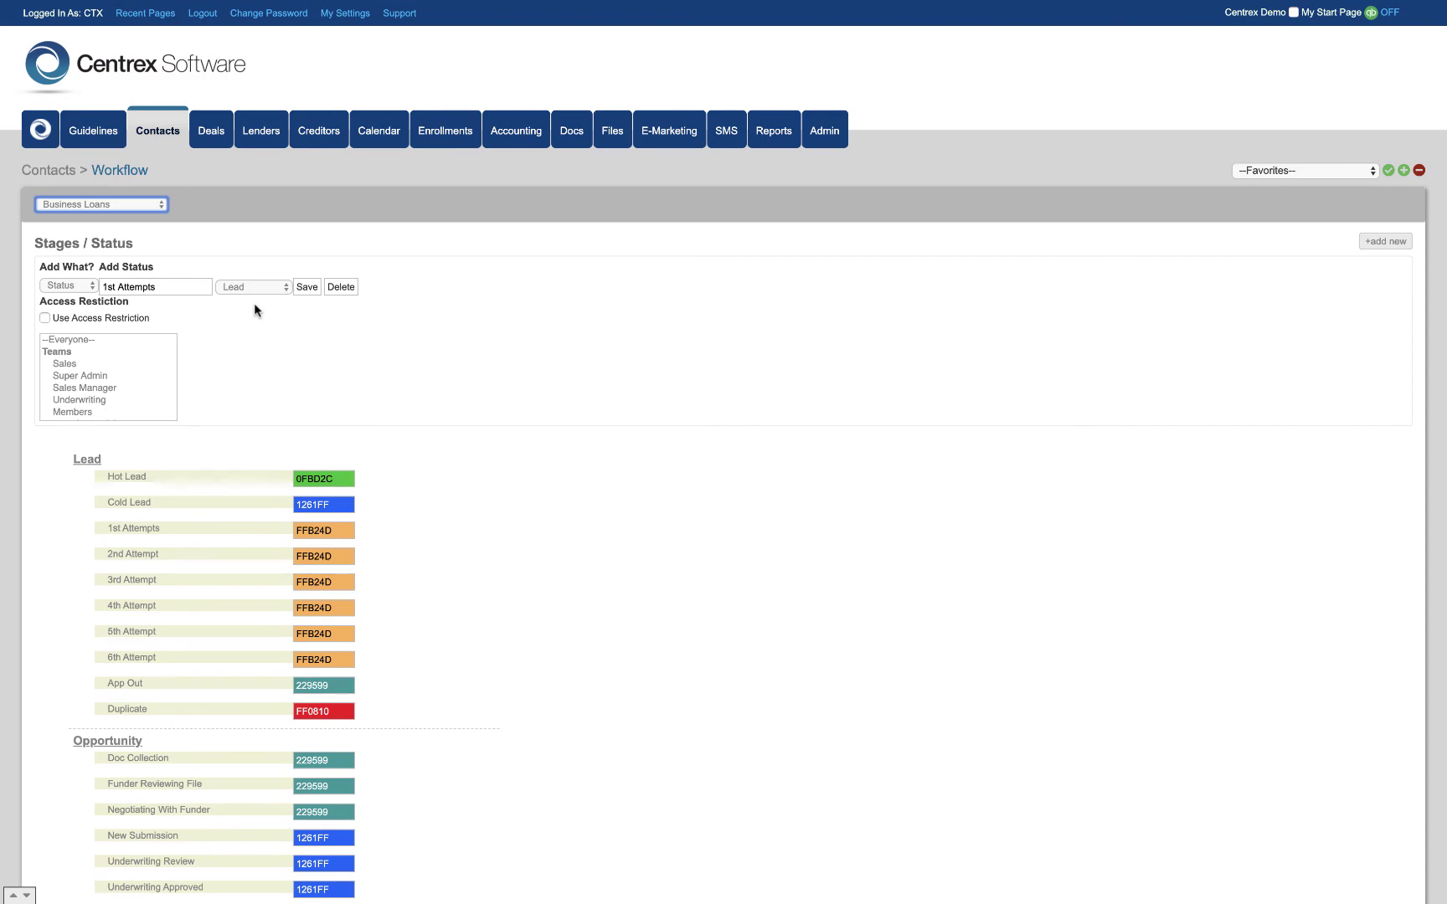
Step: Open the contacts' custom fields page and look through the existing fields
left_click(167, 132)
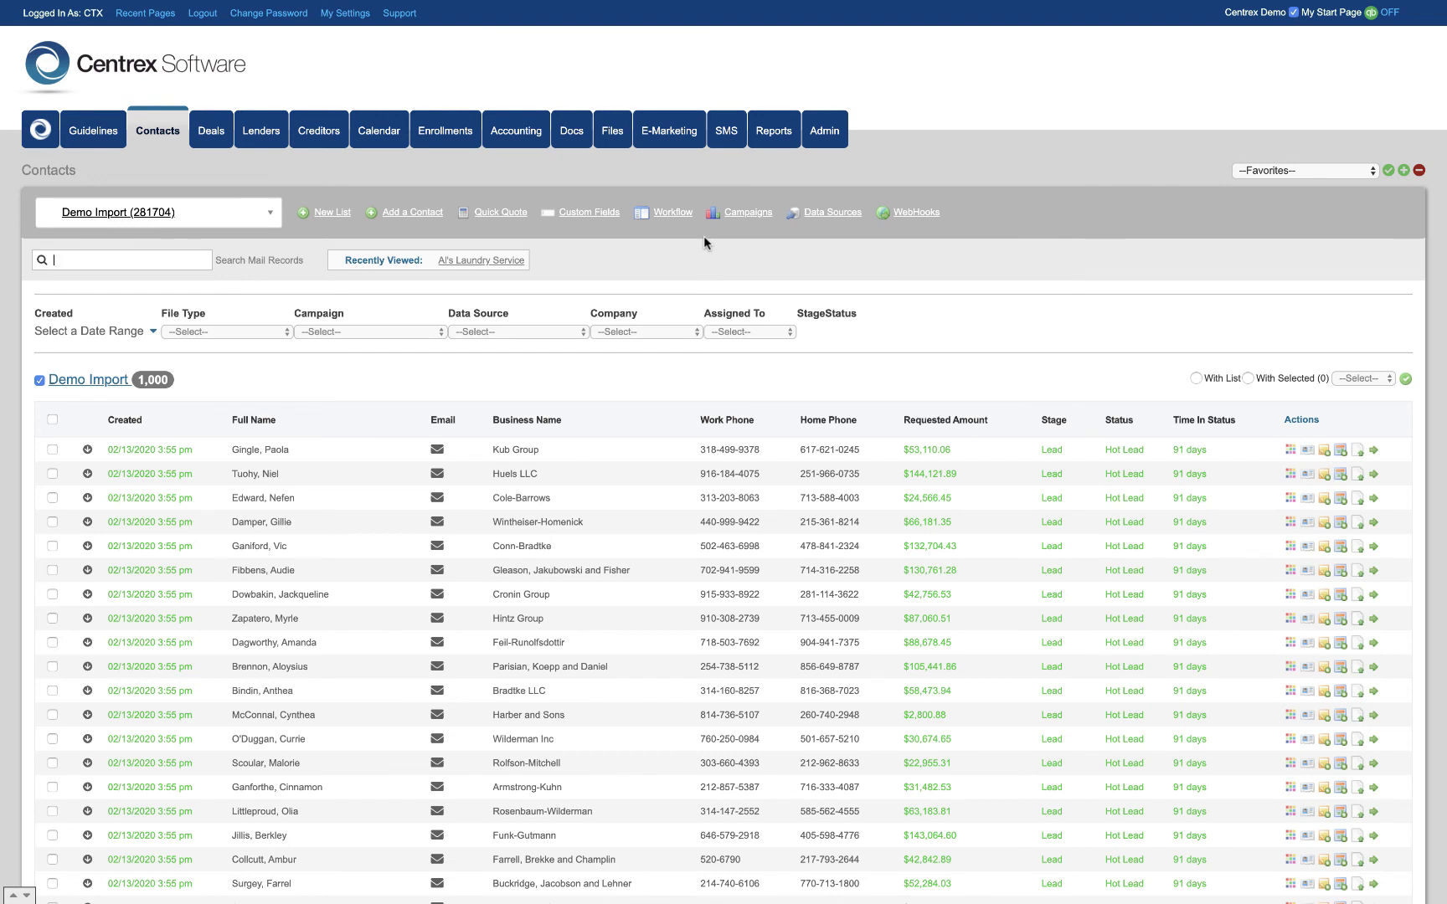
left_click(597, 216)
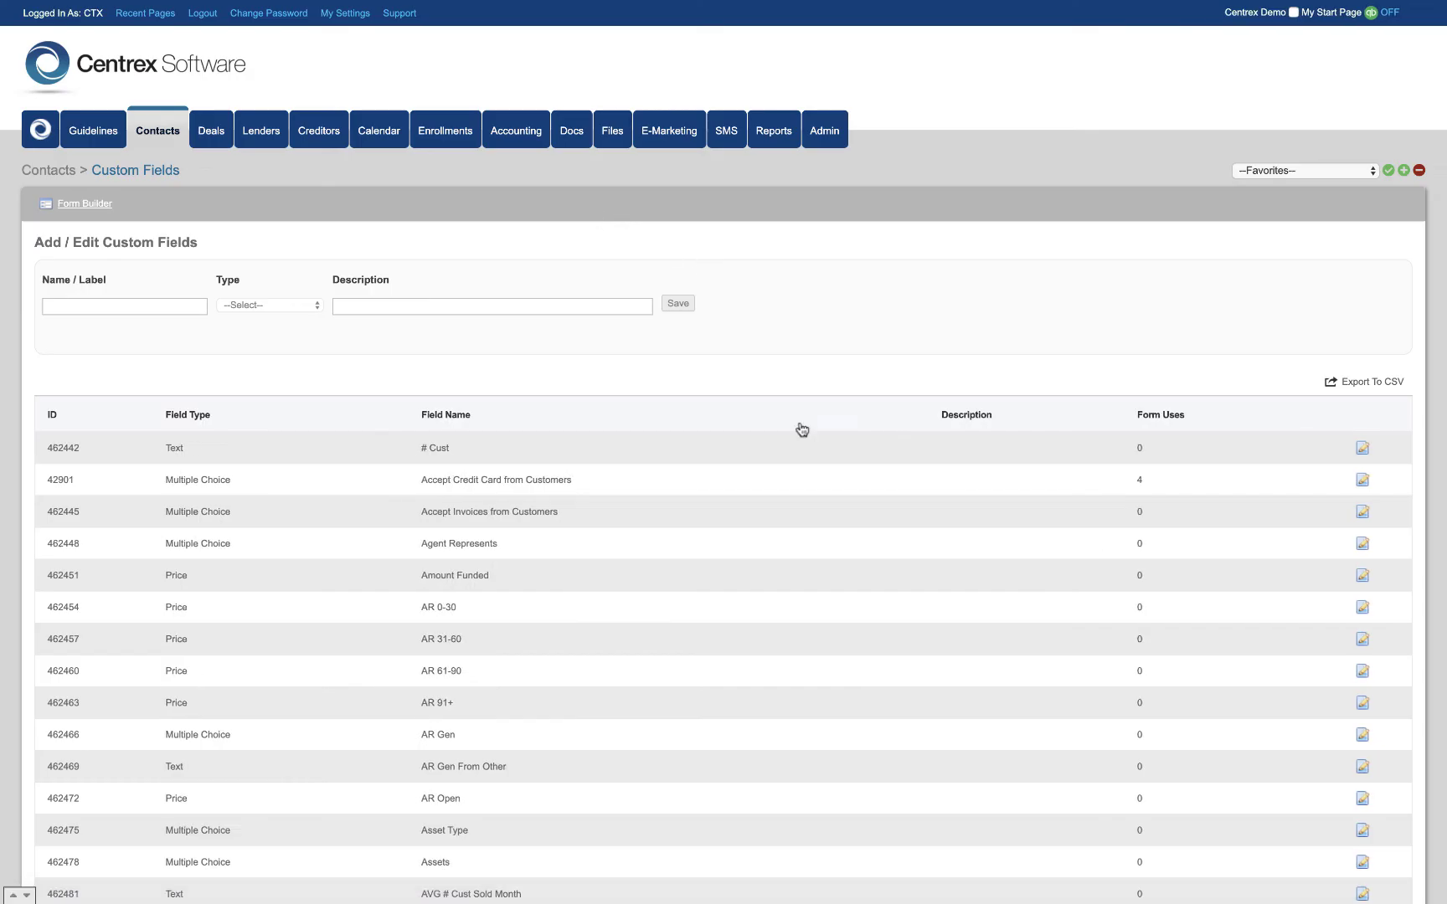
scroll(800, 429, "down", 2)
scroll(800, 429, "down", 6)
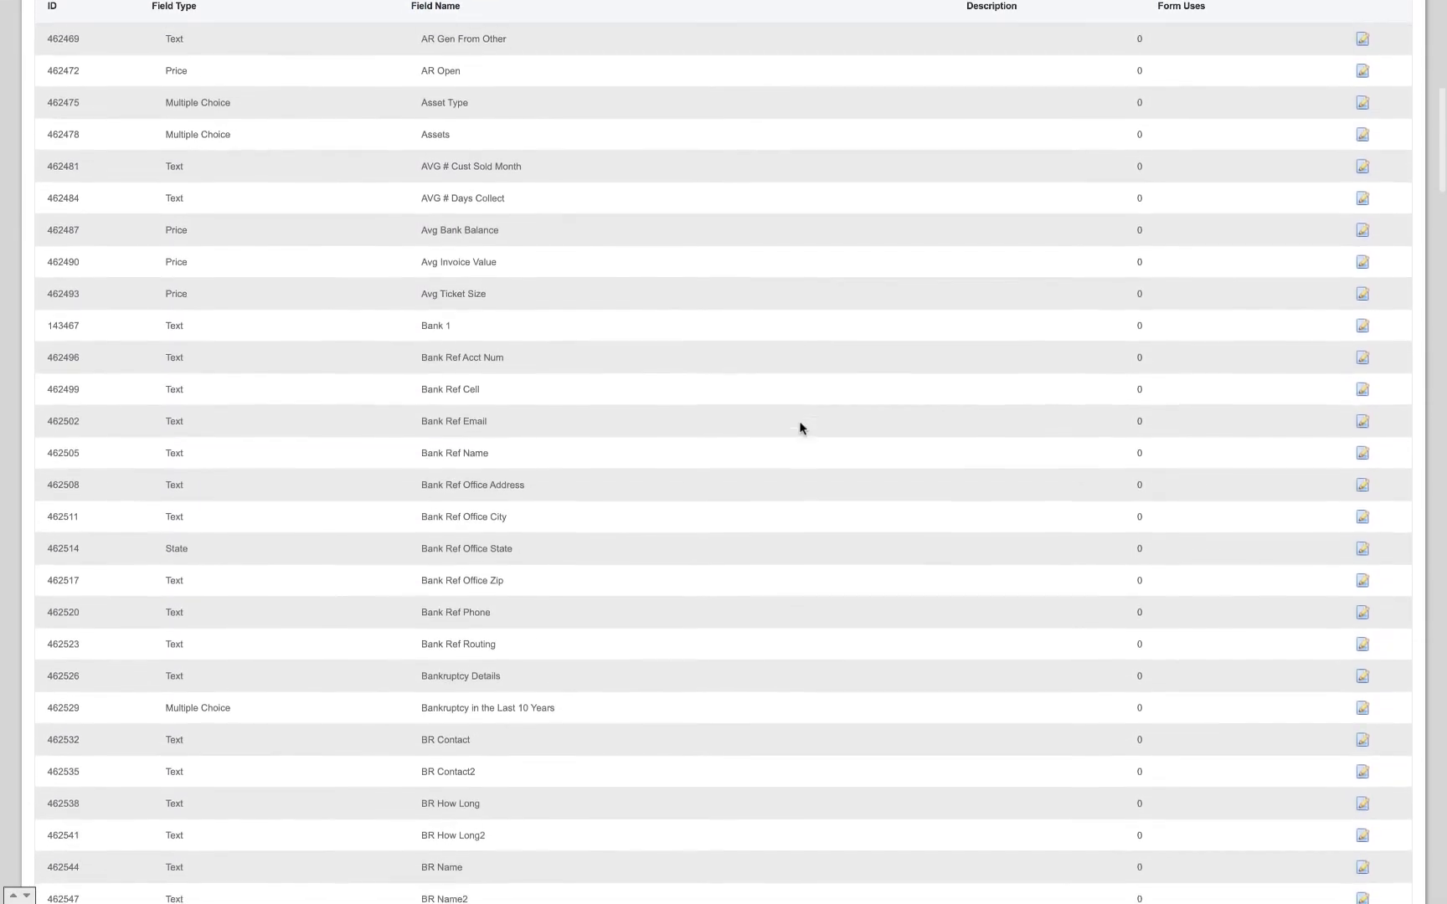
scroll(800, 427, "up", 8)
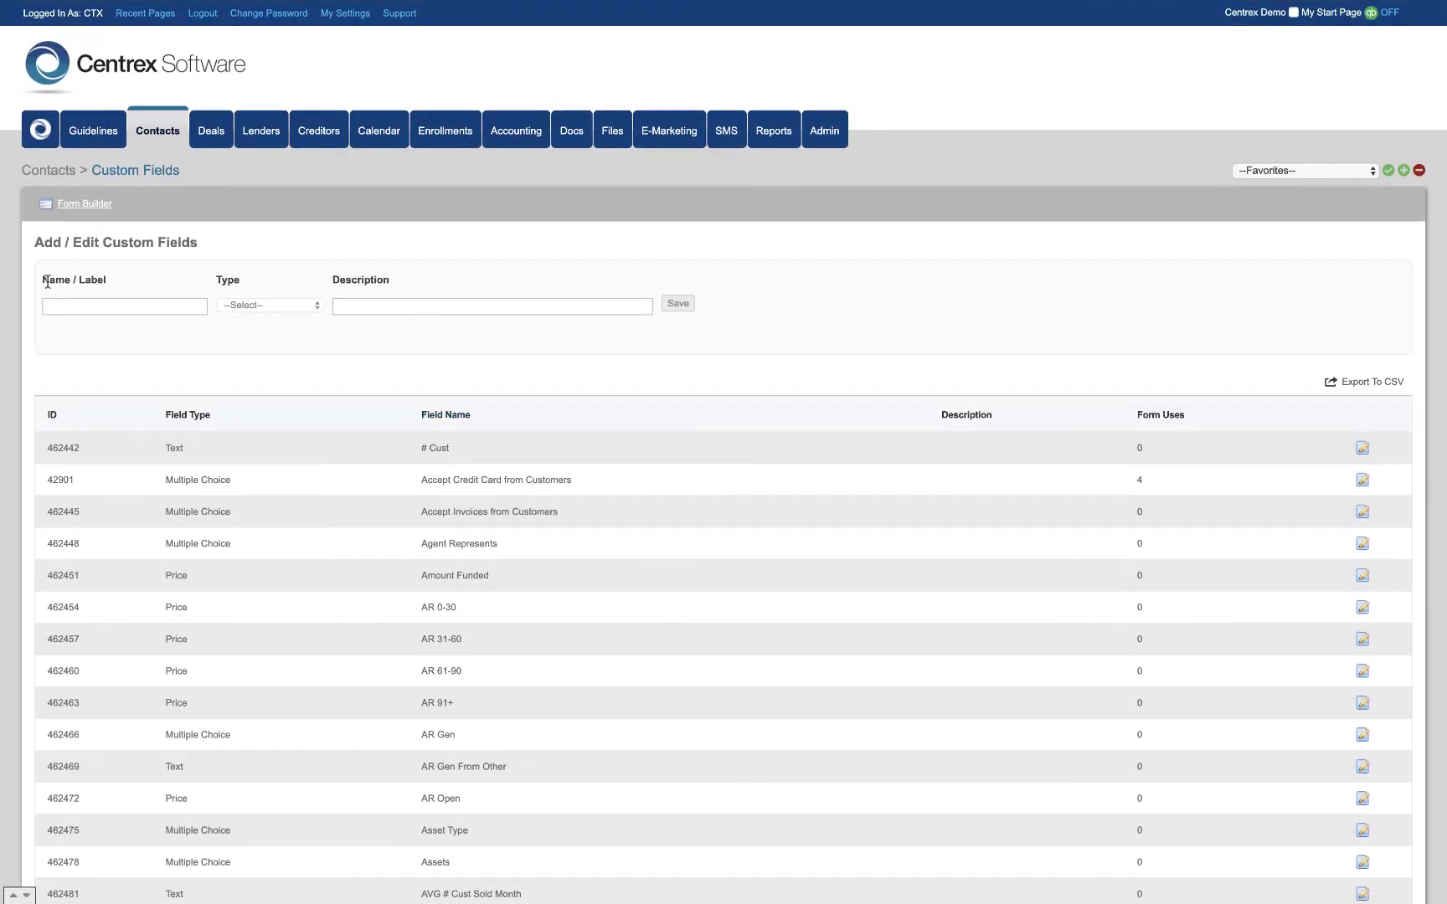
Step: View the field types available for a new custom field without choosing one
left_click(288, 304)
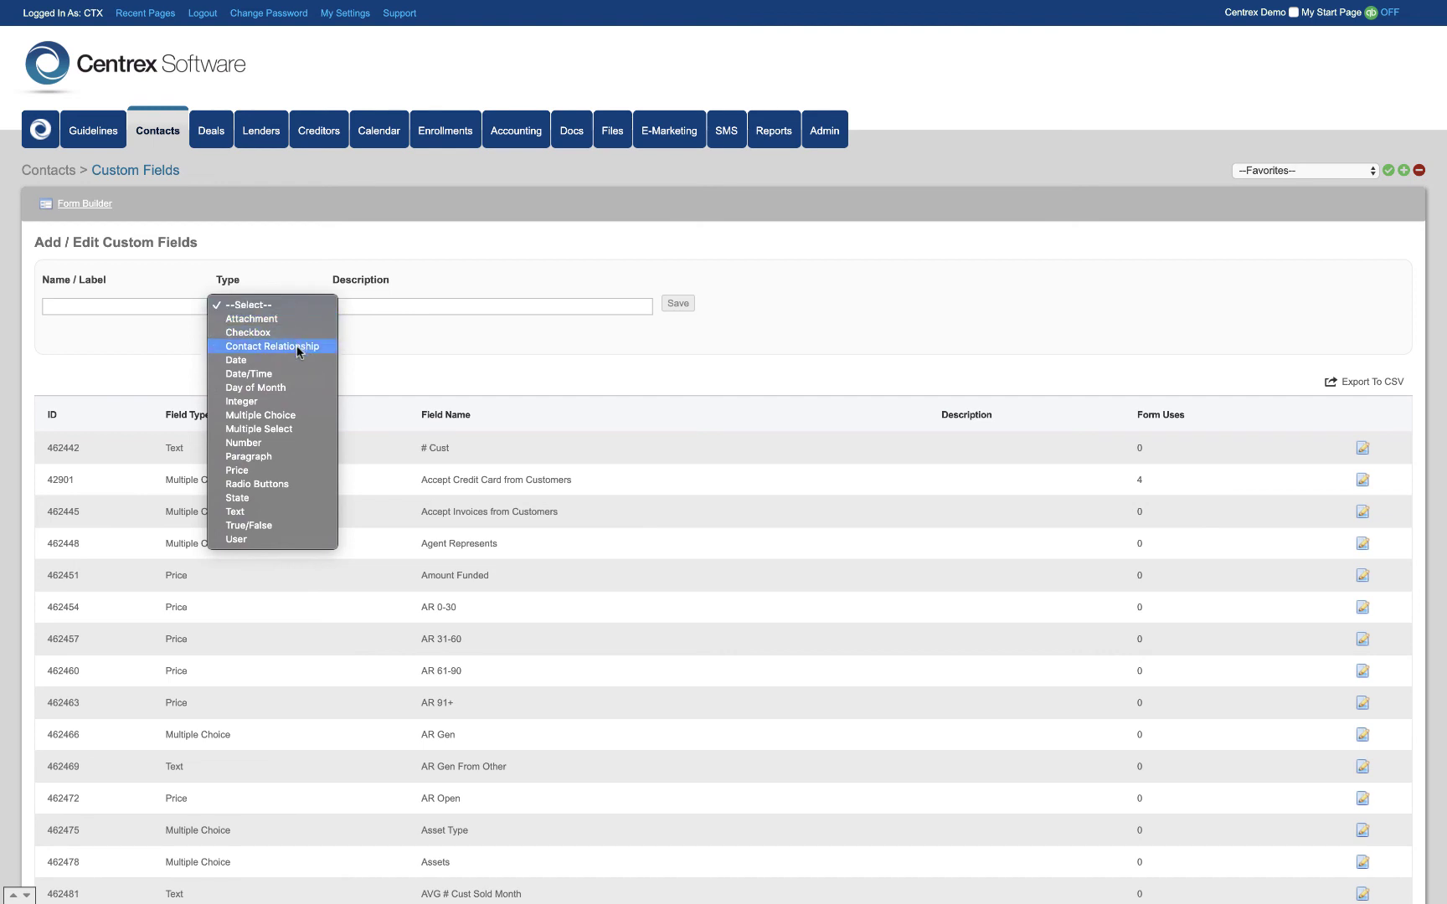
left_click(362, 337)
left_click(351, 337)
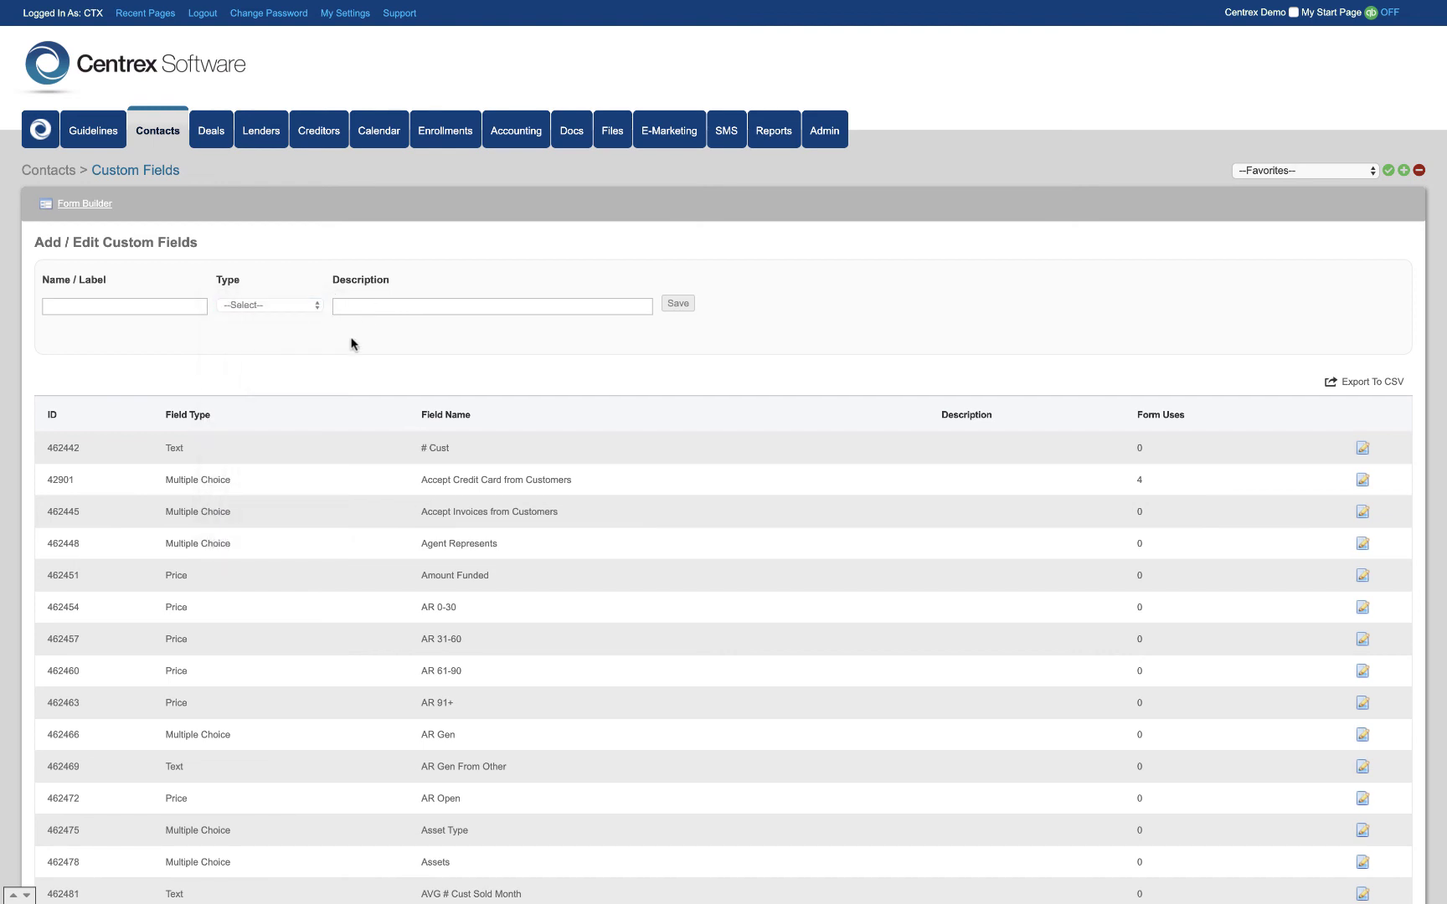
Step: Examine the form usage and edit options of the listed custom fields
scroll(671, 546, "down", 5)
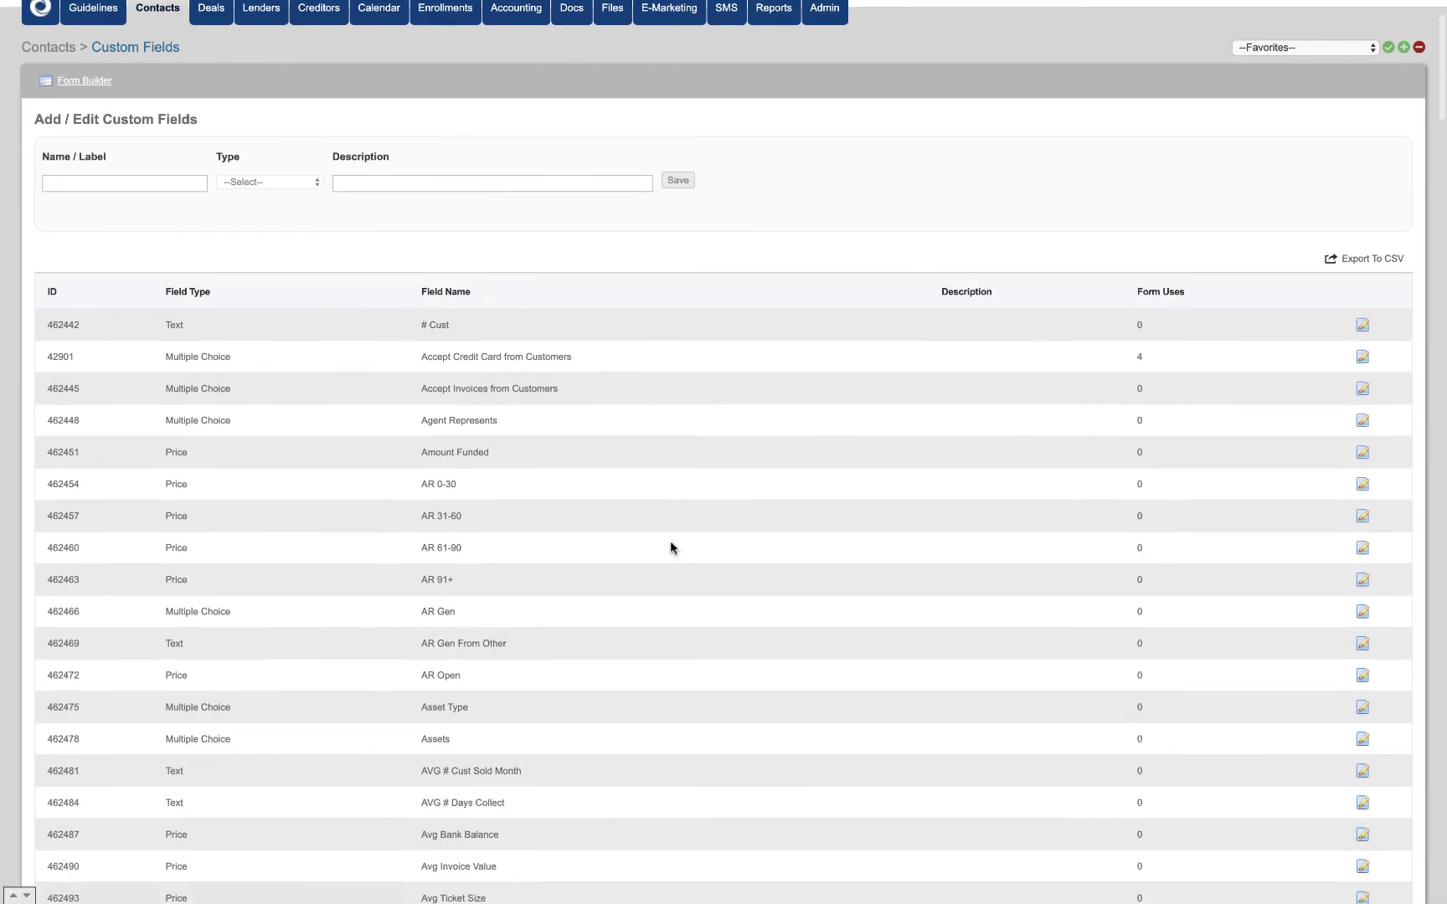
scroll(671, 544, "up", 1)
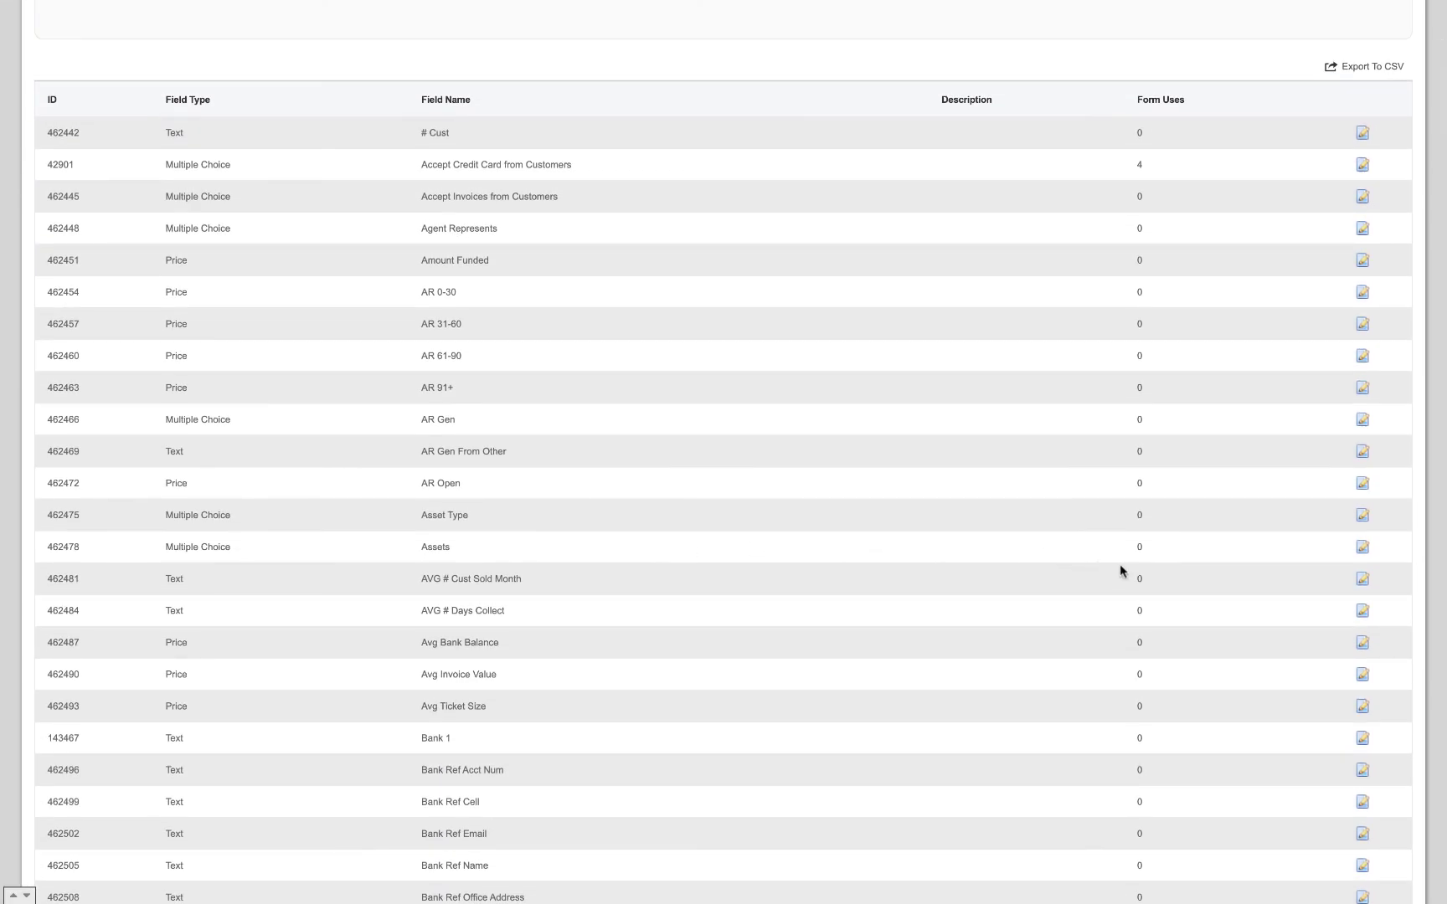
scroll(1137, 574, "down", 2)
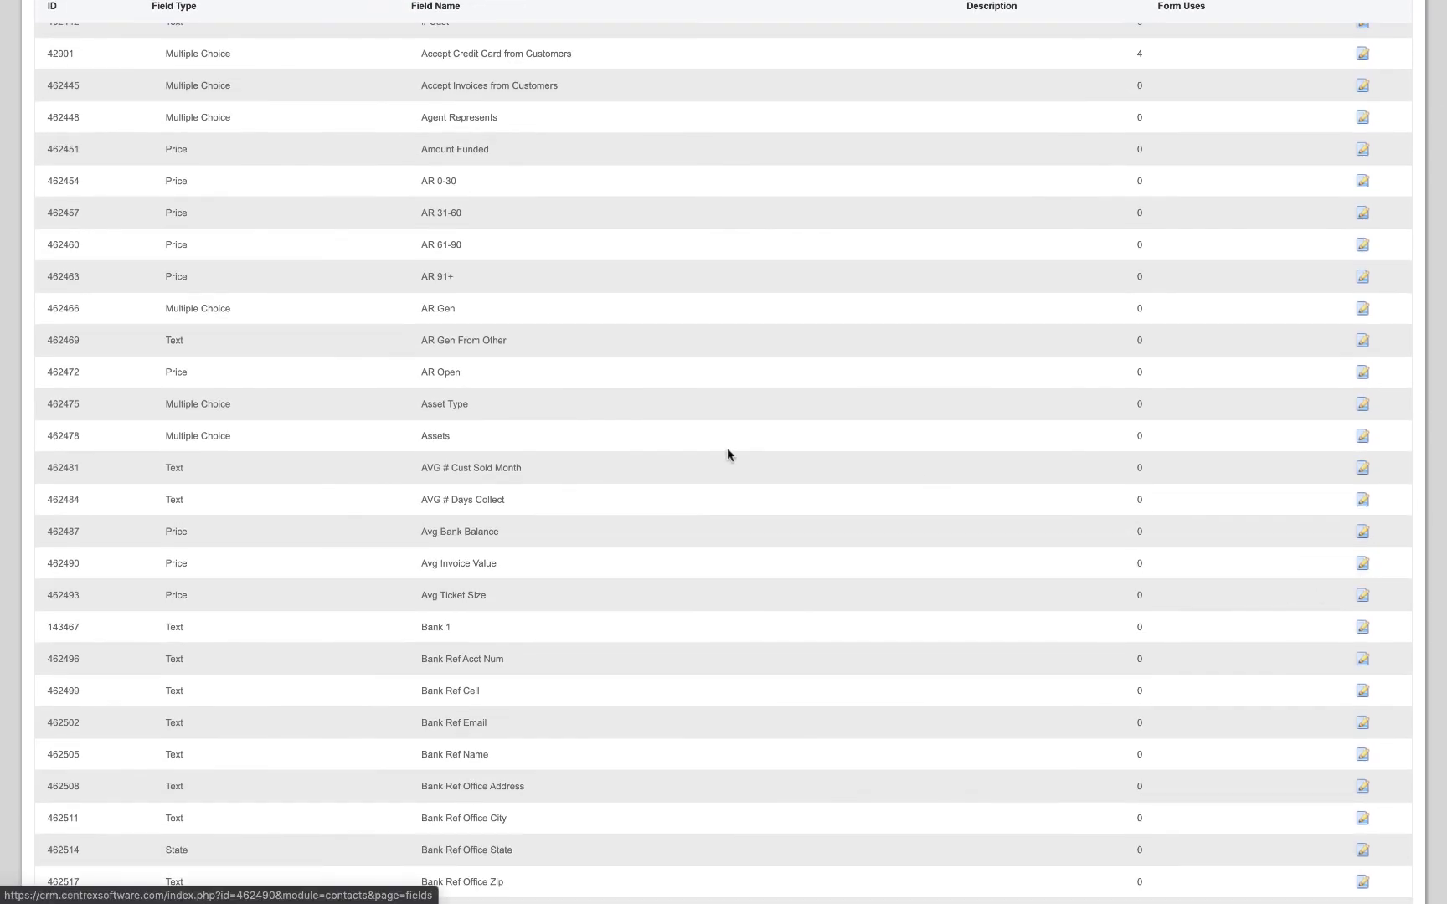
scroll(727, 450, "up", 8)
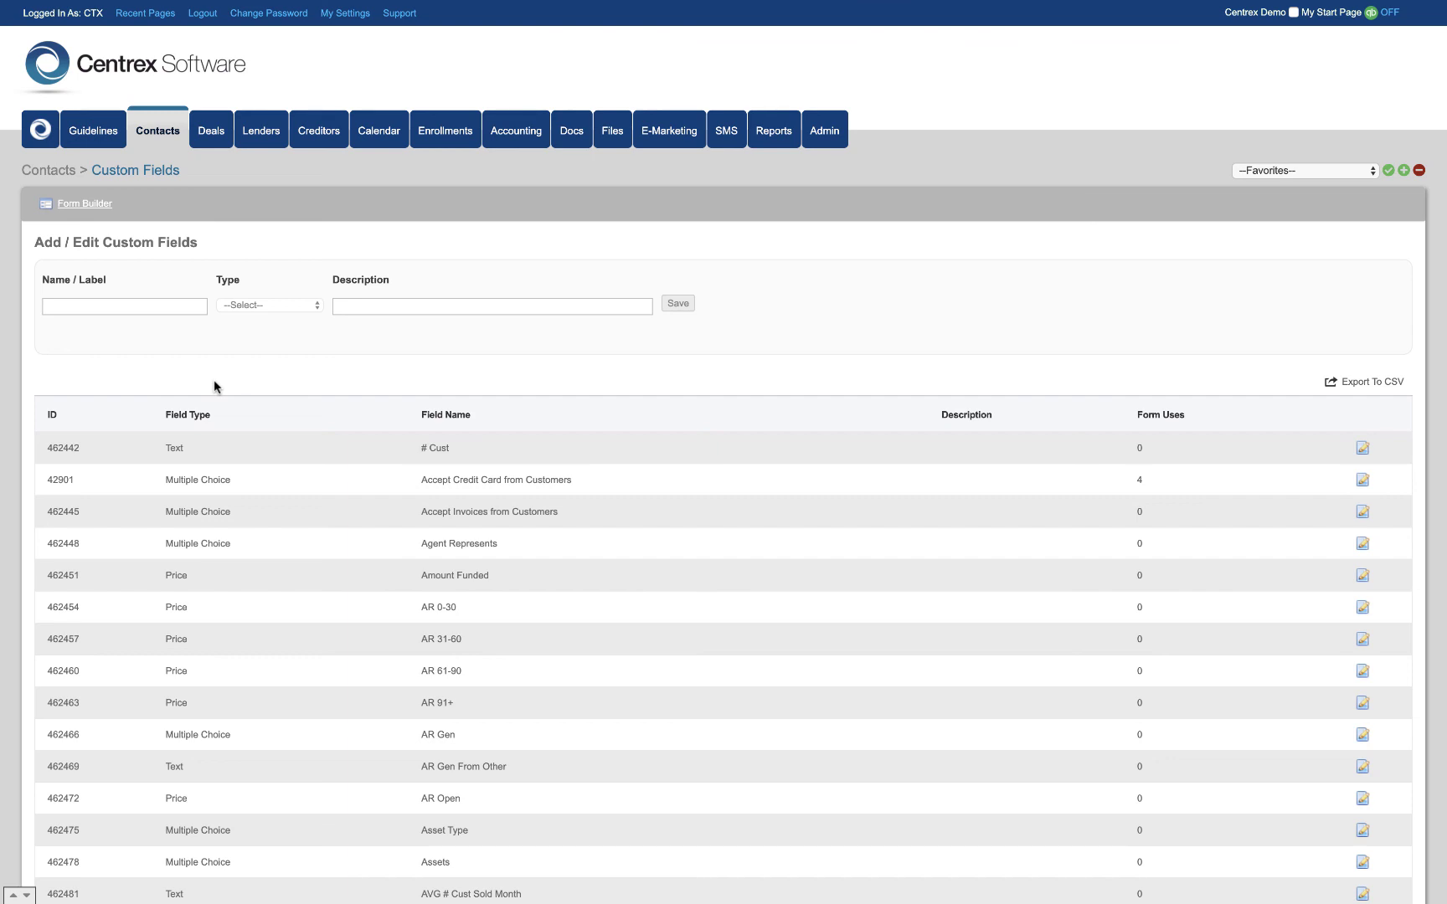
Step: Open the existing Business Loan form in the contacts' form builder
left_click(86, 205)
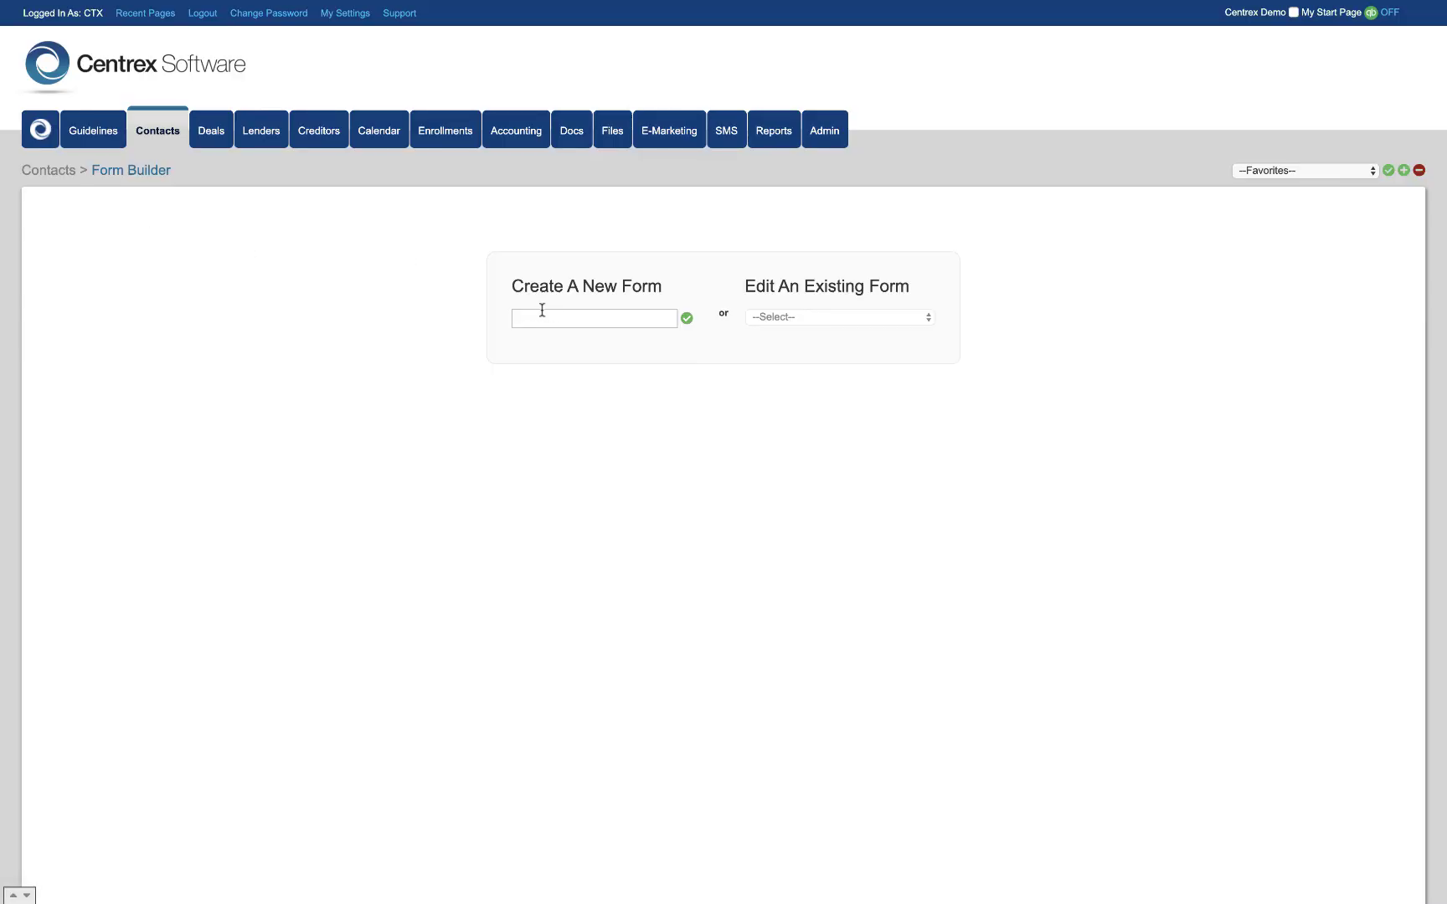
left_click(778, 318)
left_click(806, 334)
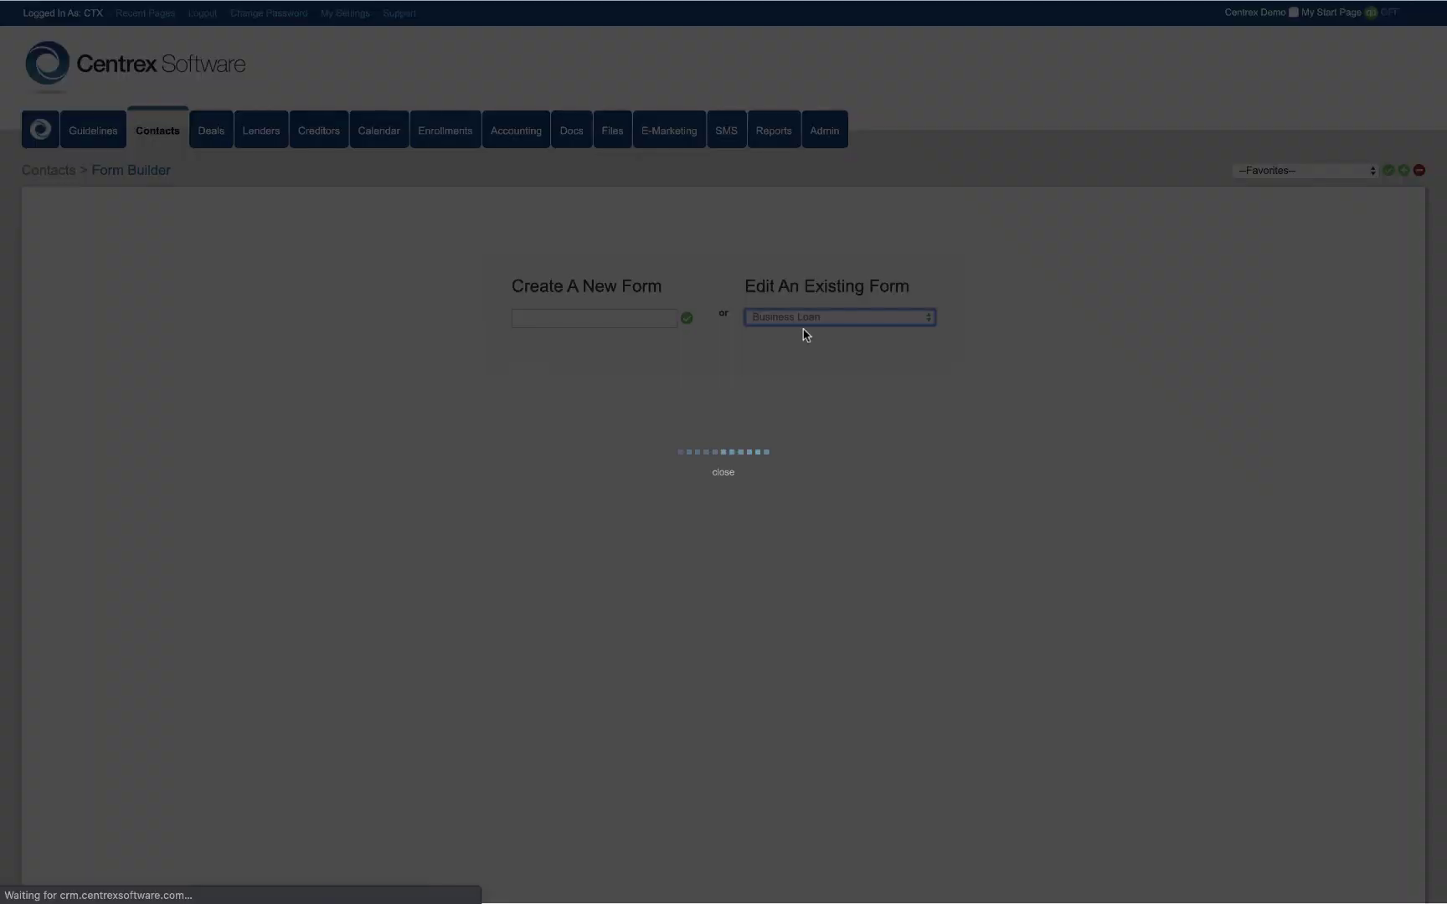
Step: Look through all field groups of the Business Loan form, from Business Information to Broker Information
scroll(694, 401, "down", 3)
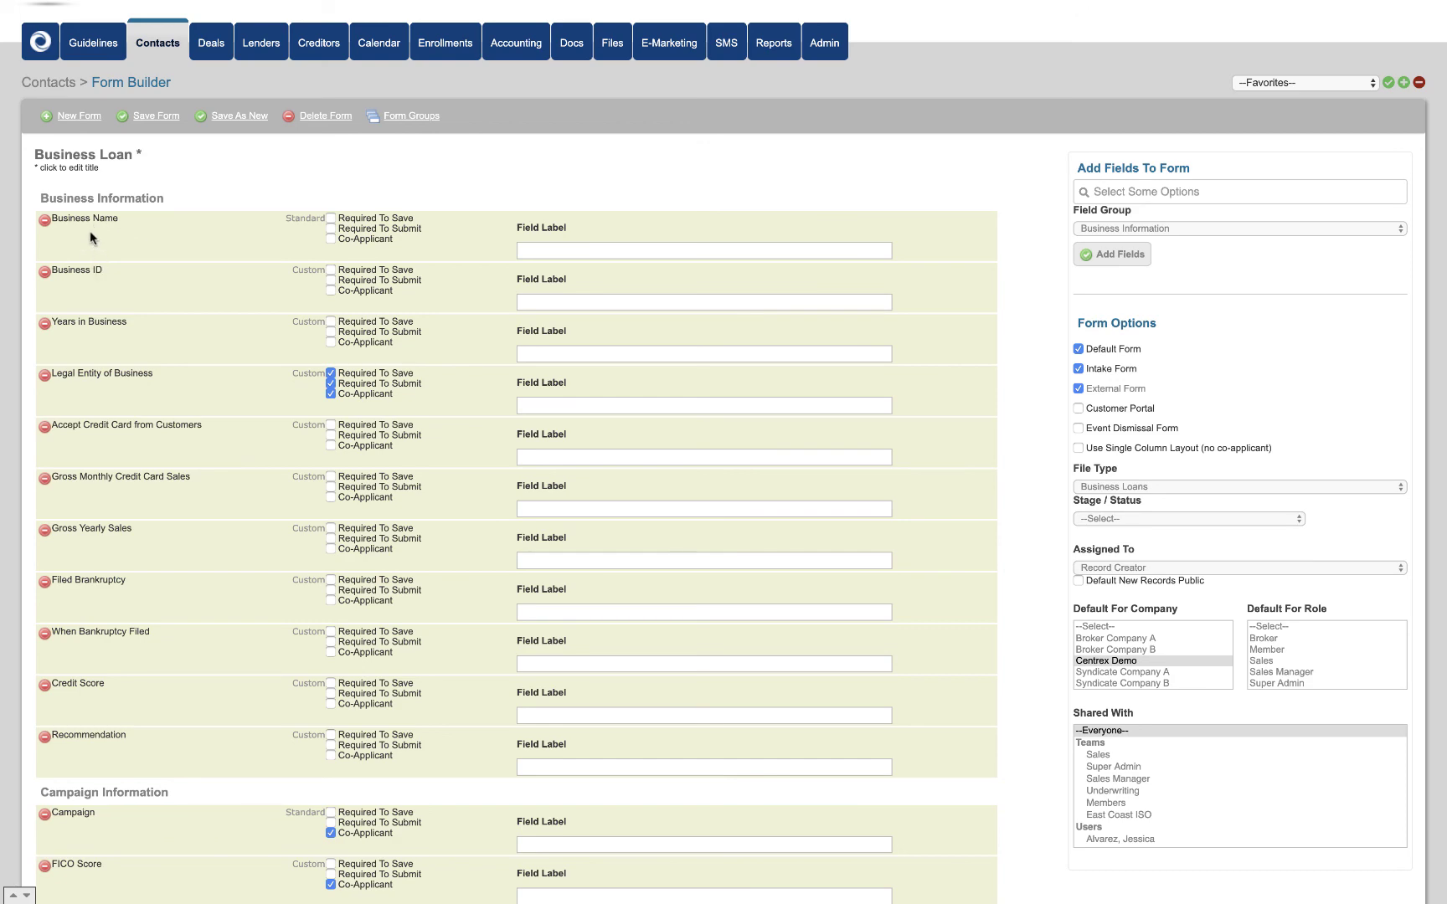
scroll(111, 390, "down", 5)
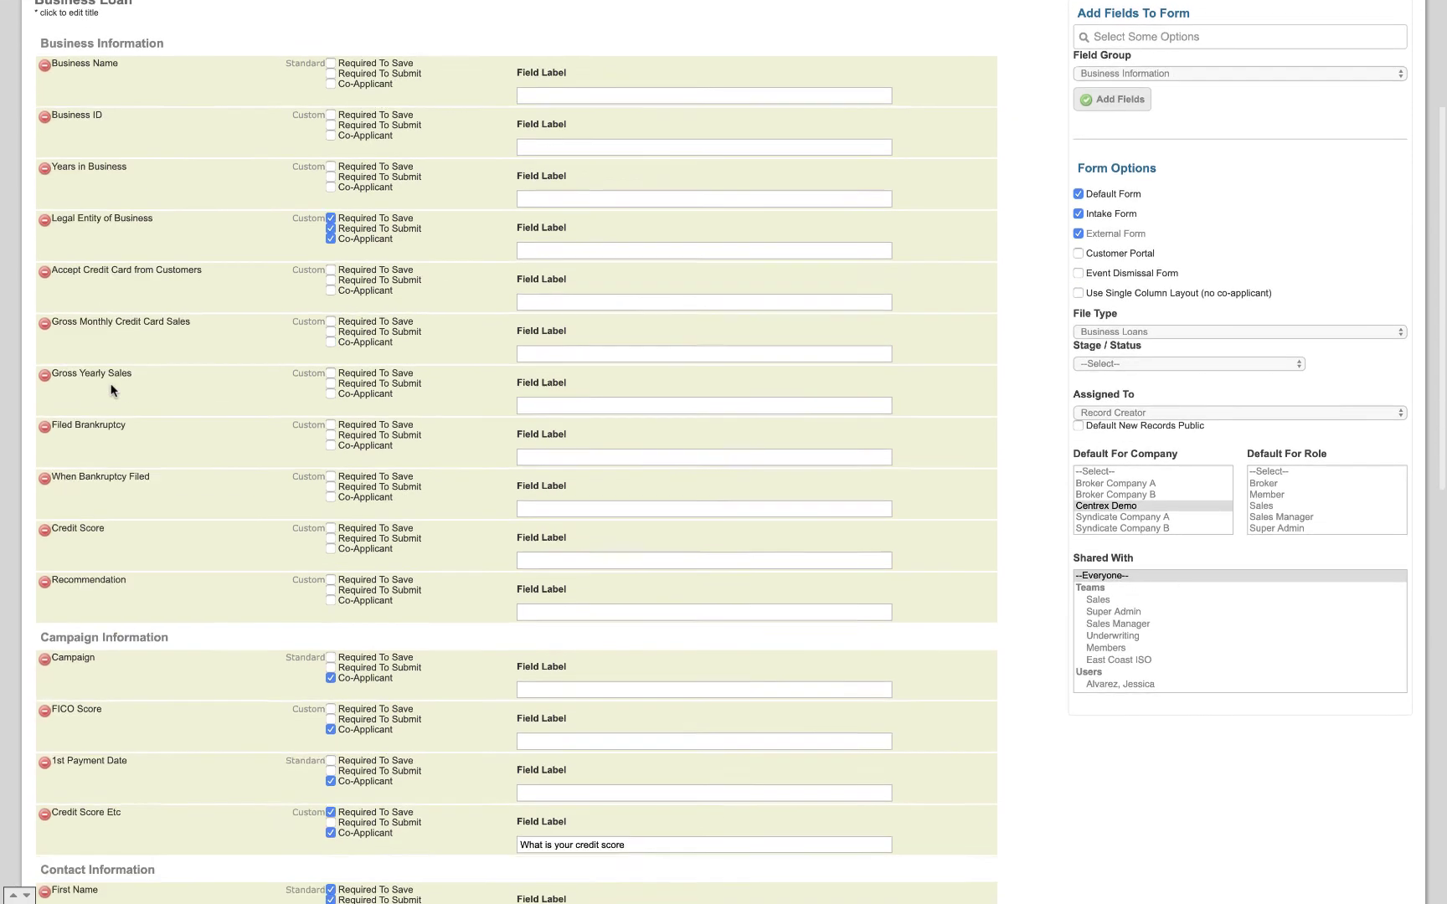
scroll(112, 390, "down", 8)
scroll(122, 490, "down", 4)
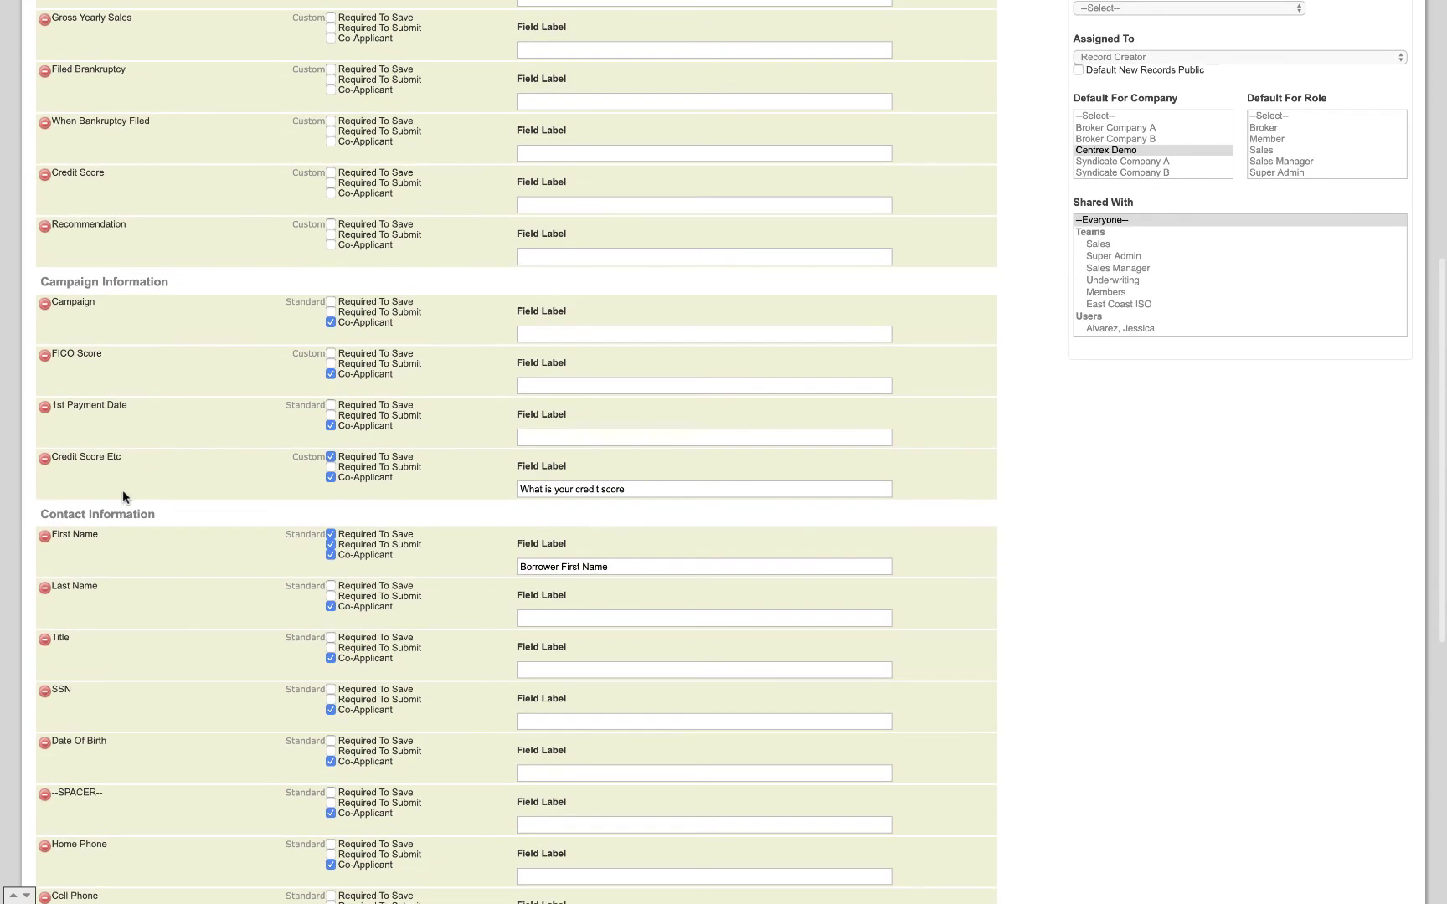
scroll(131, 536, "down", 20)
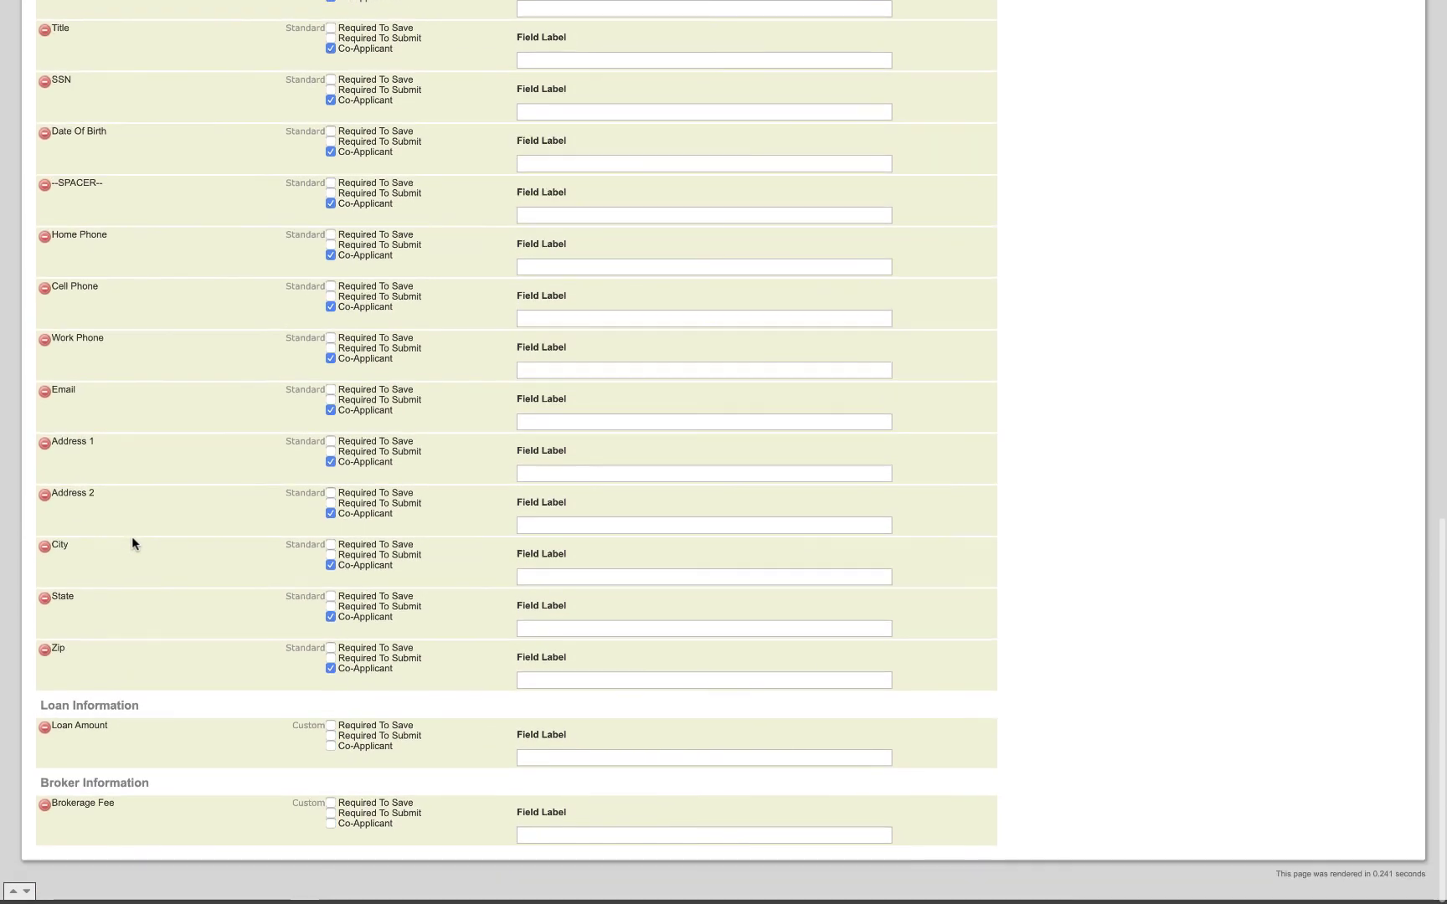
scroll(309, 449, "up", 1)
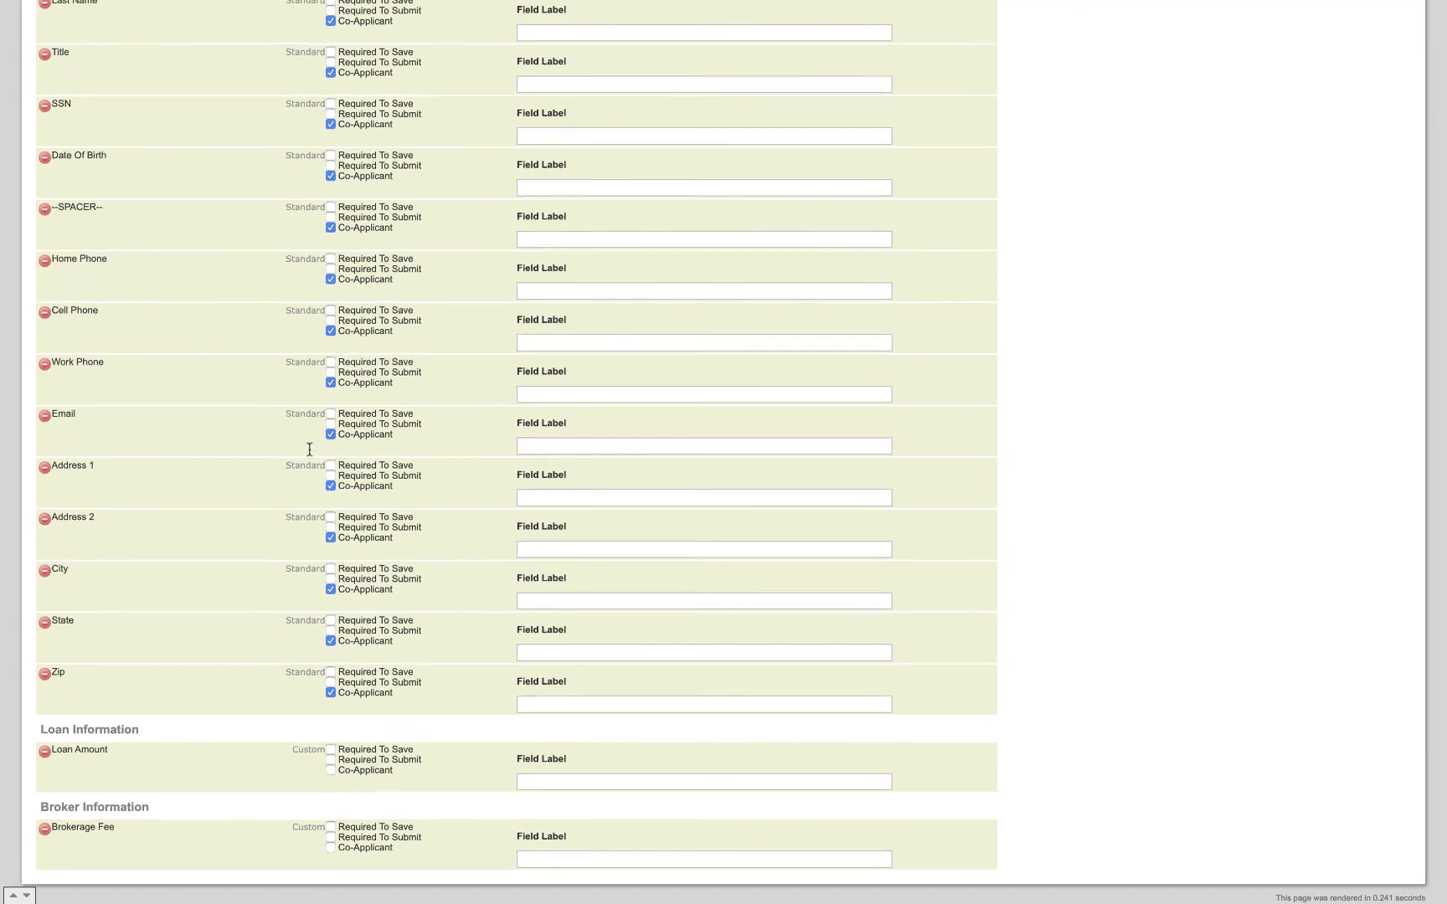
scroll(308, 450, "up", 20)
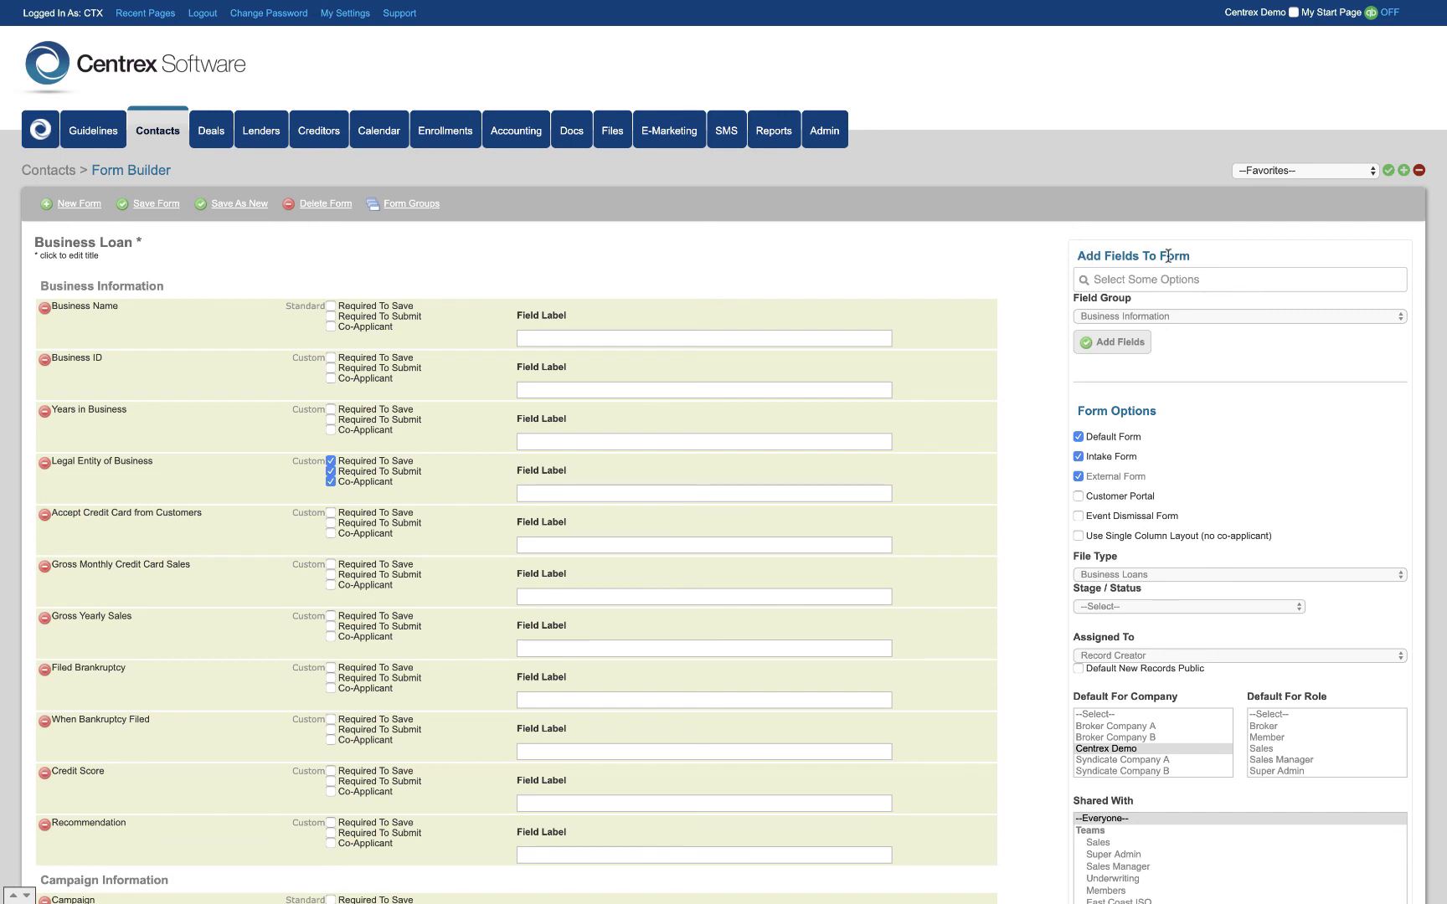
Step: View the field groups available for adding fields to the form without choosing one, and review the Business Information fields
left_click(1117, 316)
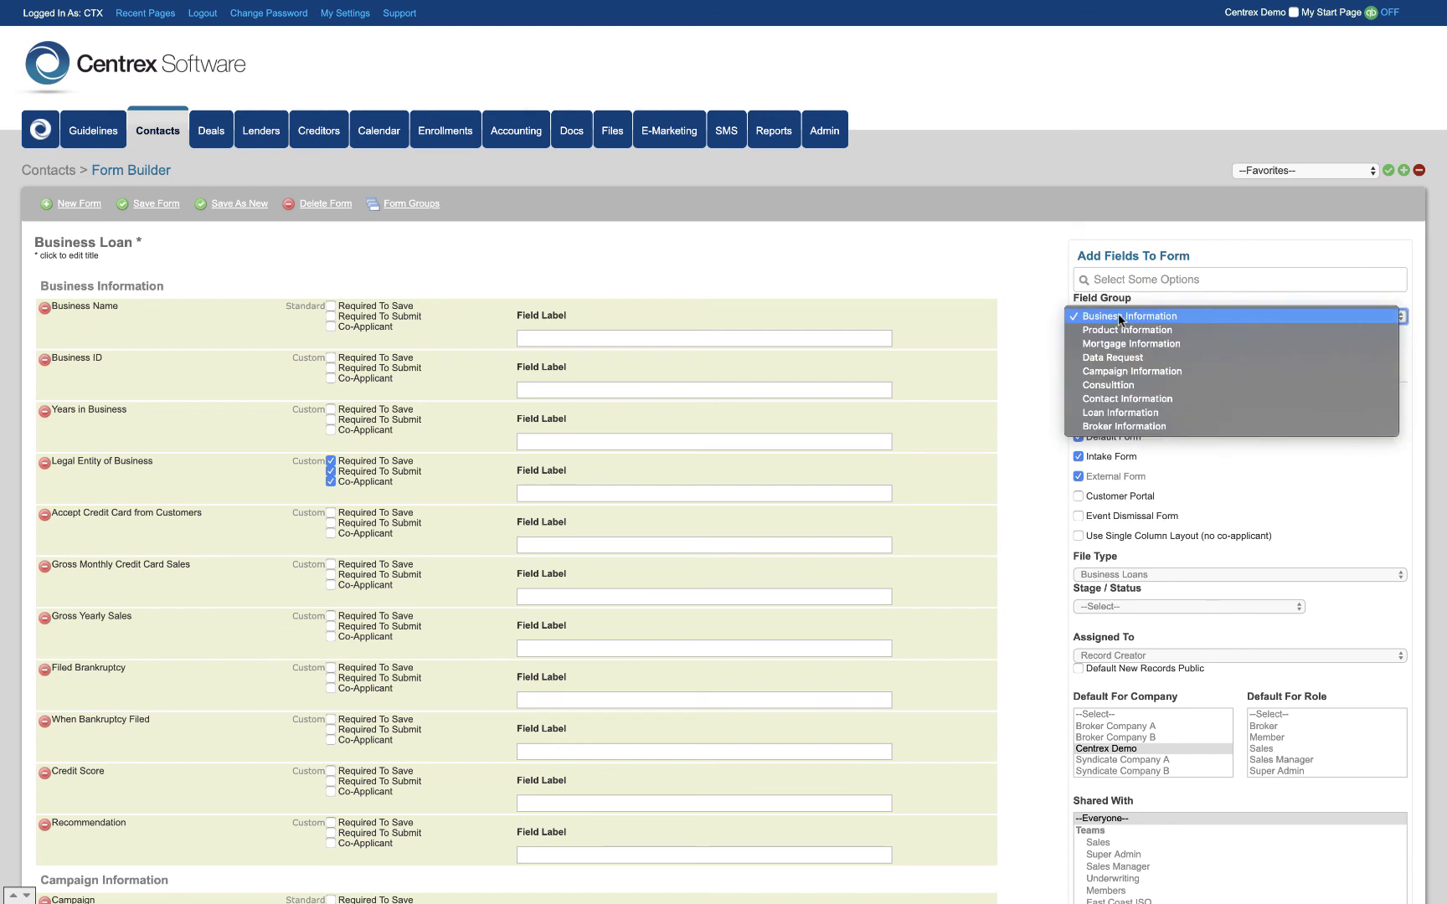
left_click(1046, 337)
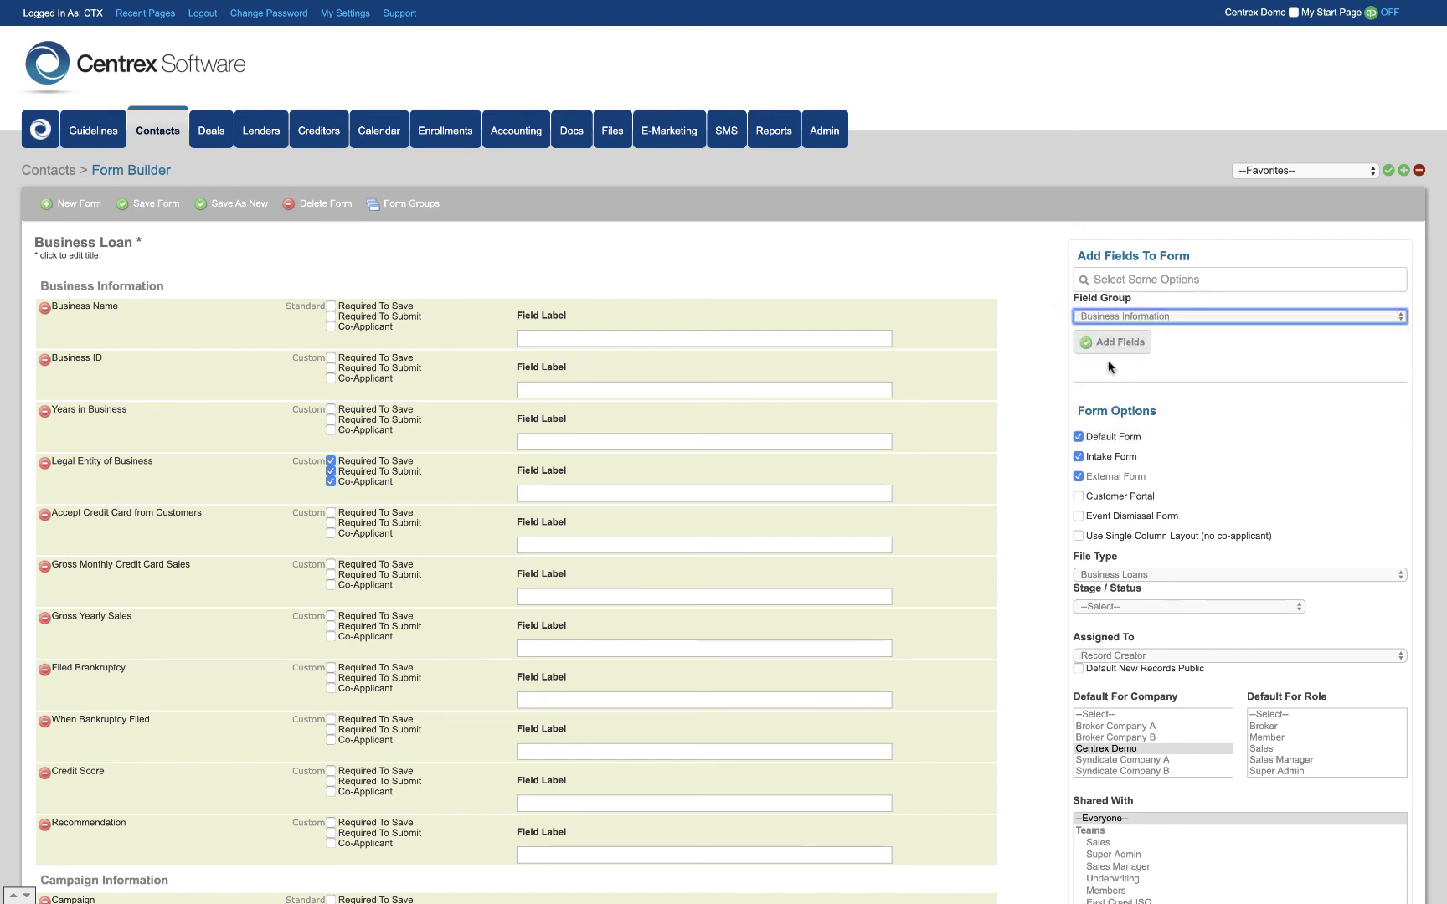
scroll(391, 445, "down", 2)
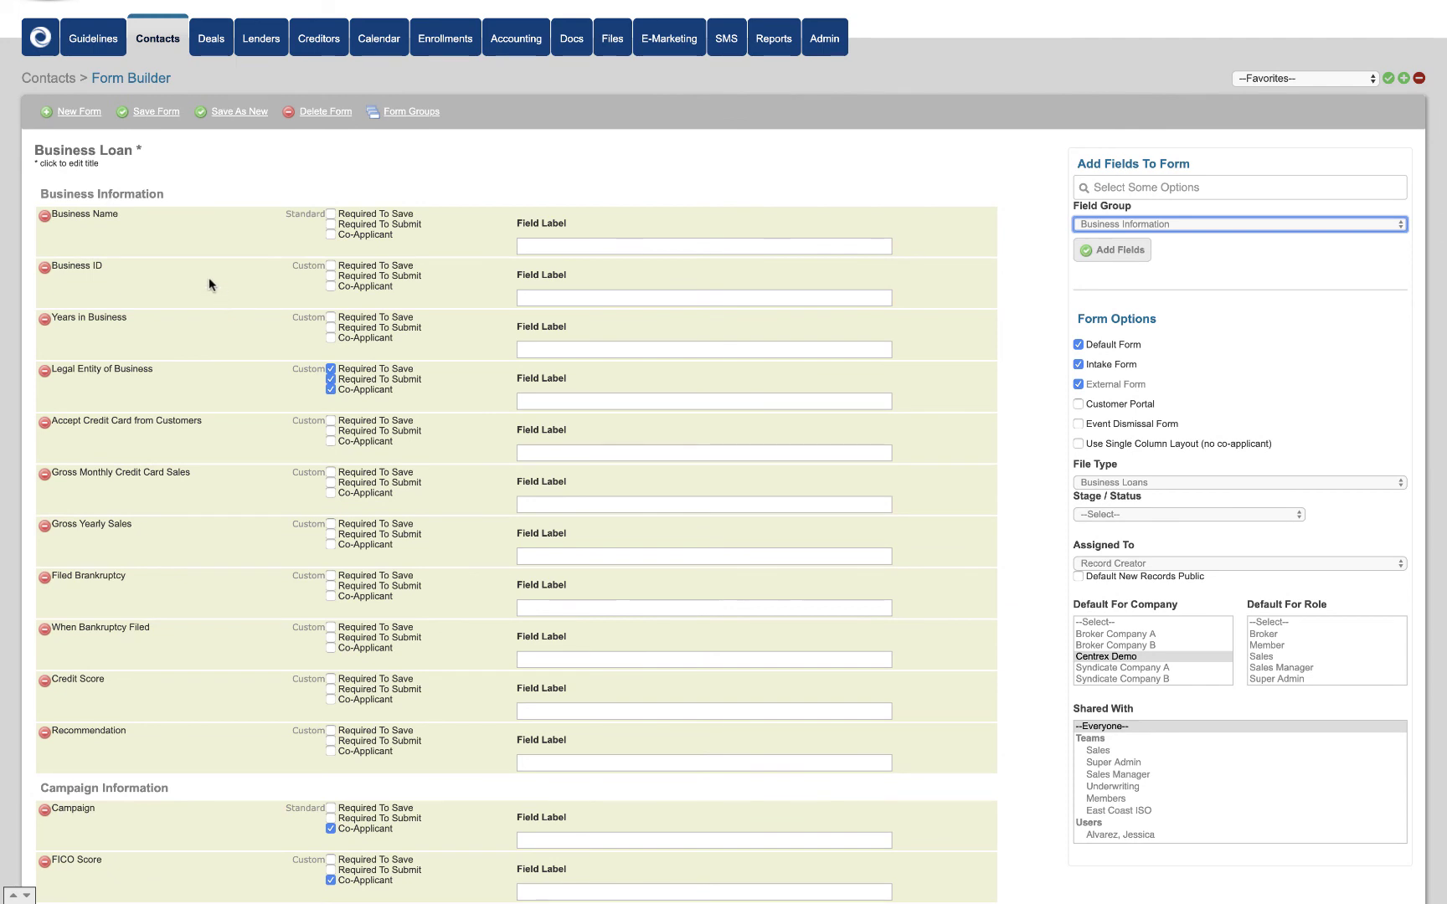
mouse_move(208, 281)
left_mouse_down()
mouse_move(204, 422)
mouse_move(209, 274)
left_mouse_up()
scroll(576, 389, "down", 3)
scroll(578, 391, "up", 3)
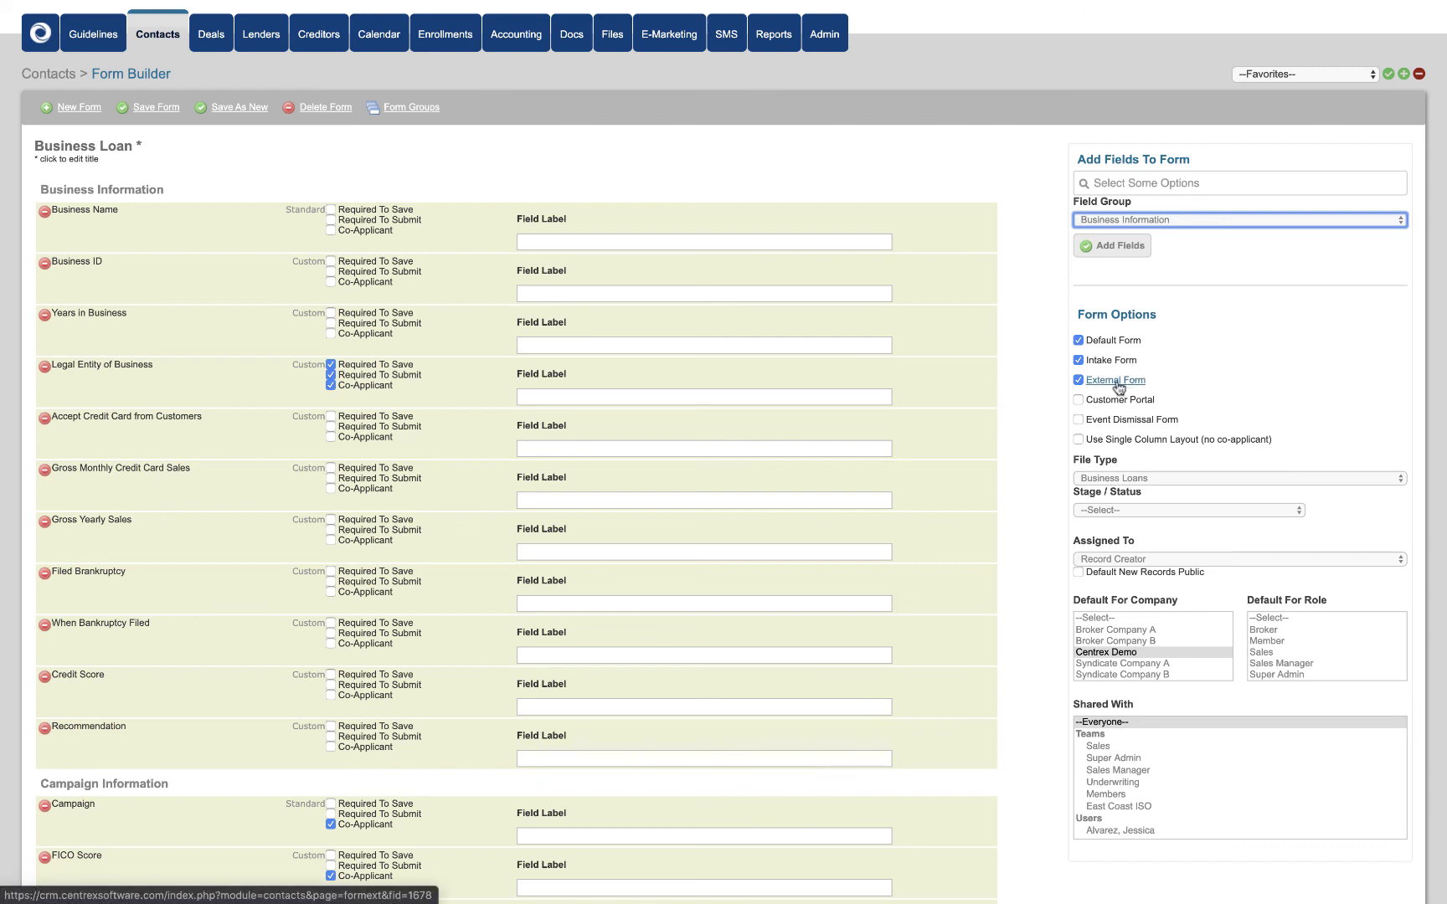
Step: Examine the form options, file type, assignment, company and role defaults, and sharing settings of the Business Loan form
scroll(1247, 374, "down", 1)
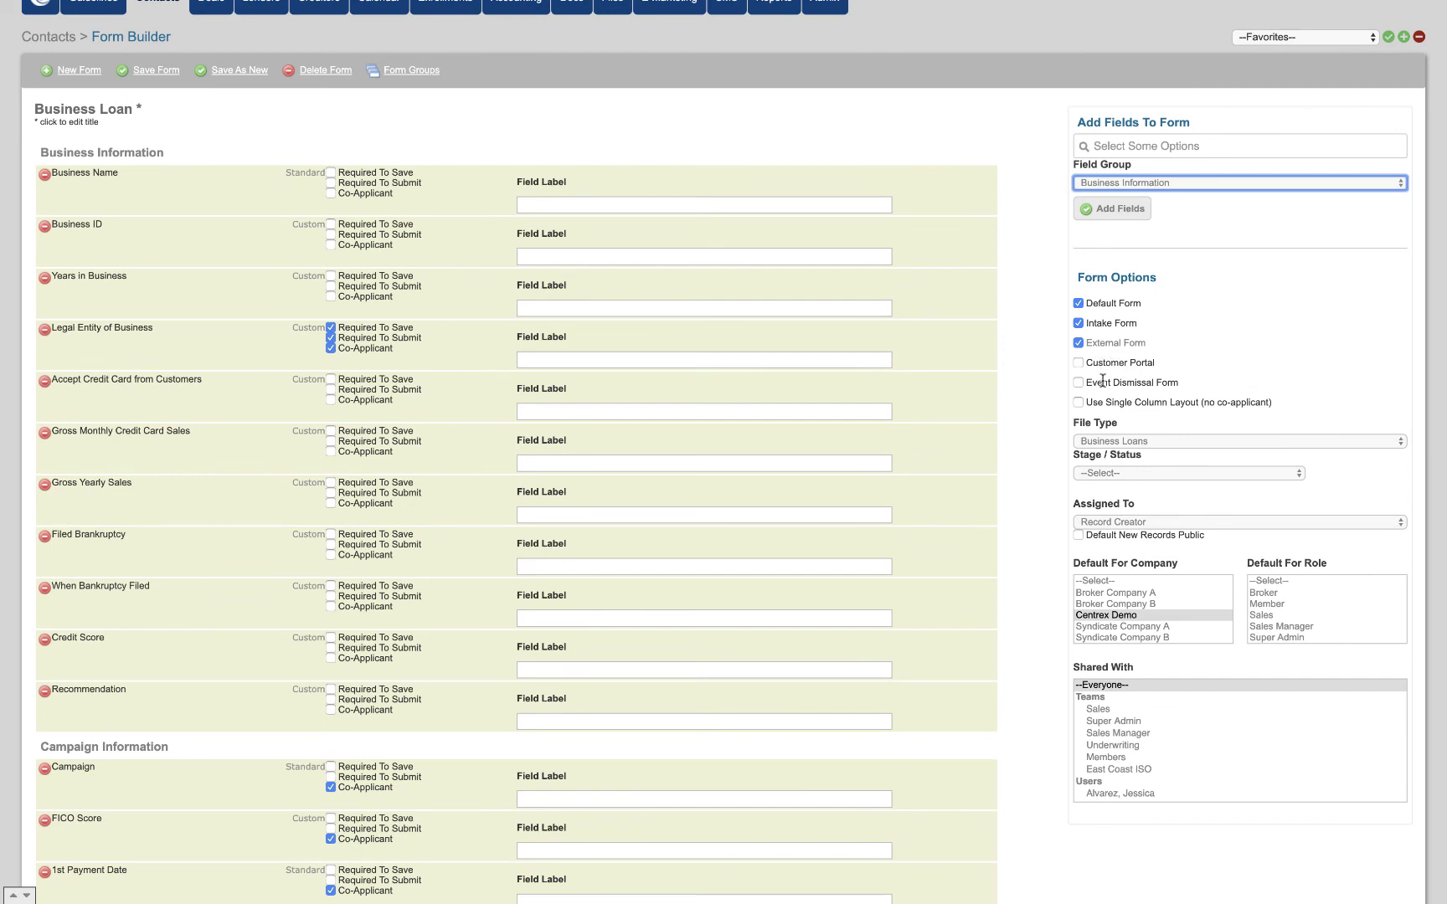
scroll(1225, 382, "down", 1)
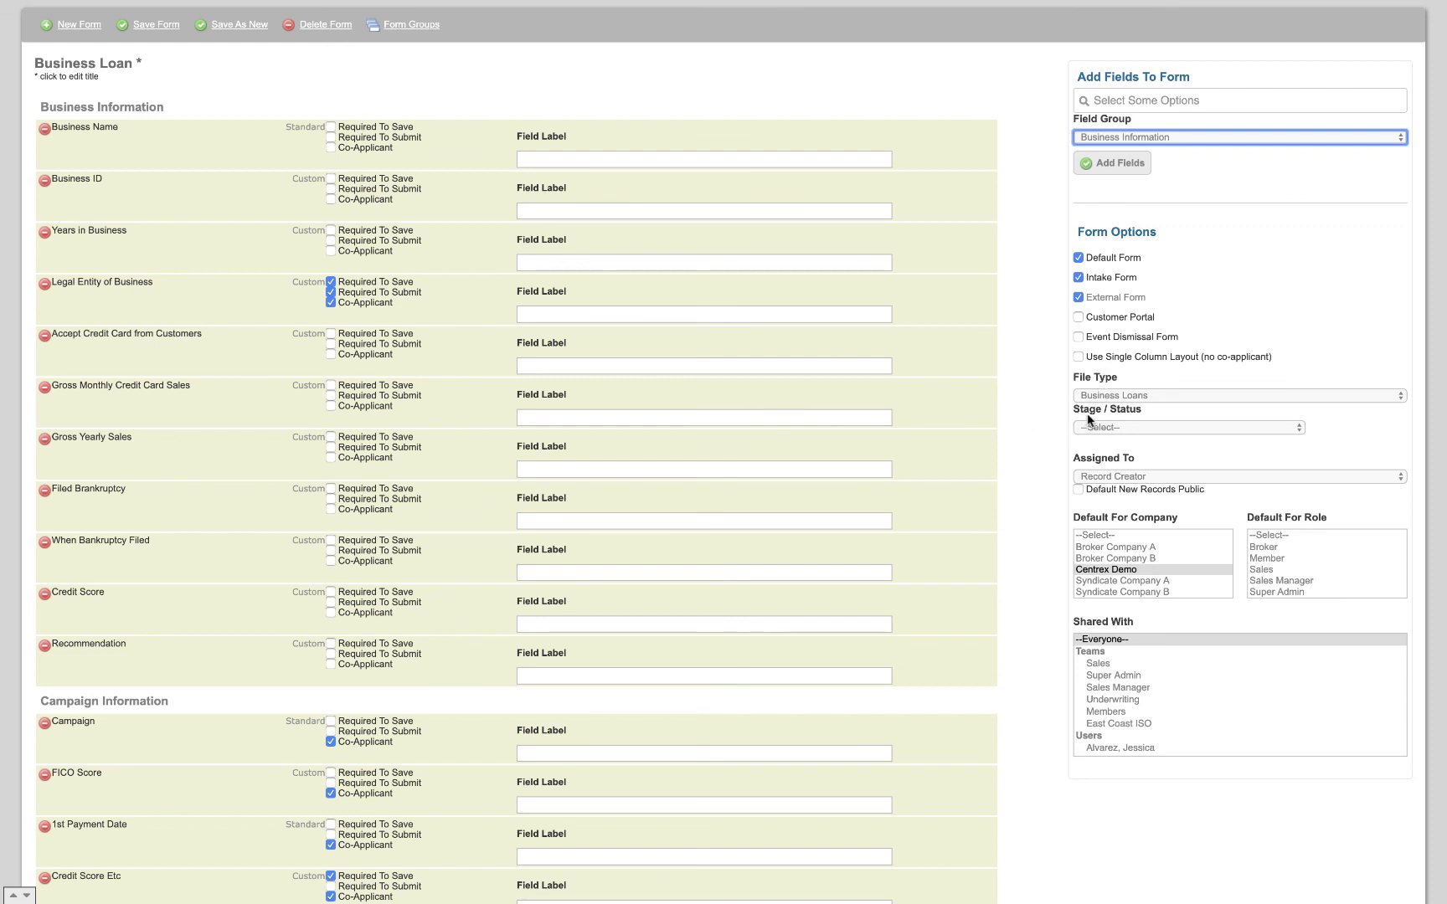
scroll(1088, 419, "down", 2)
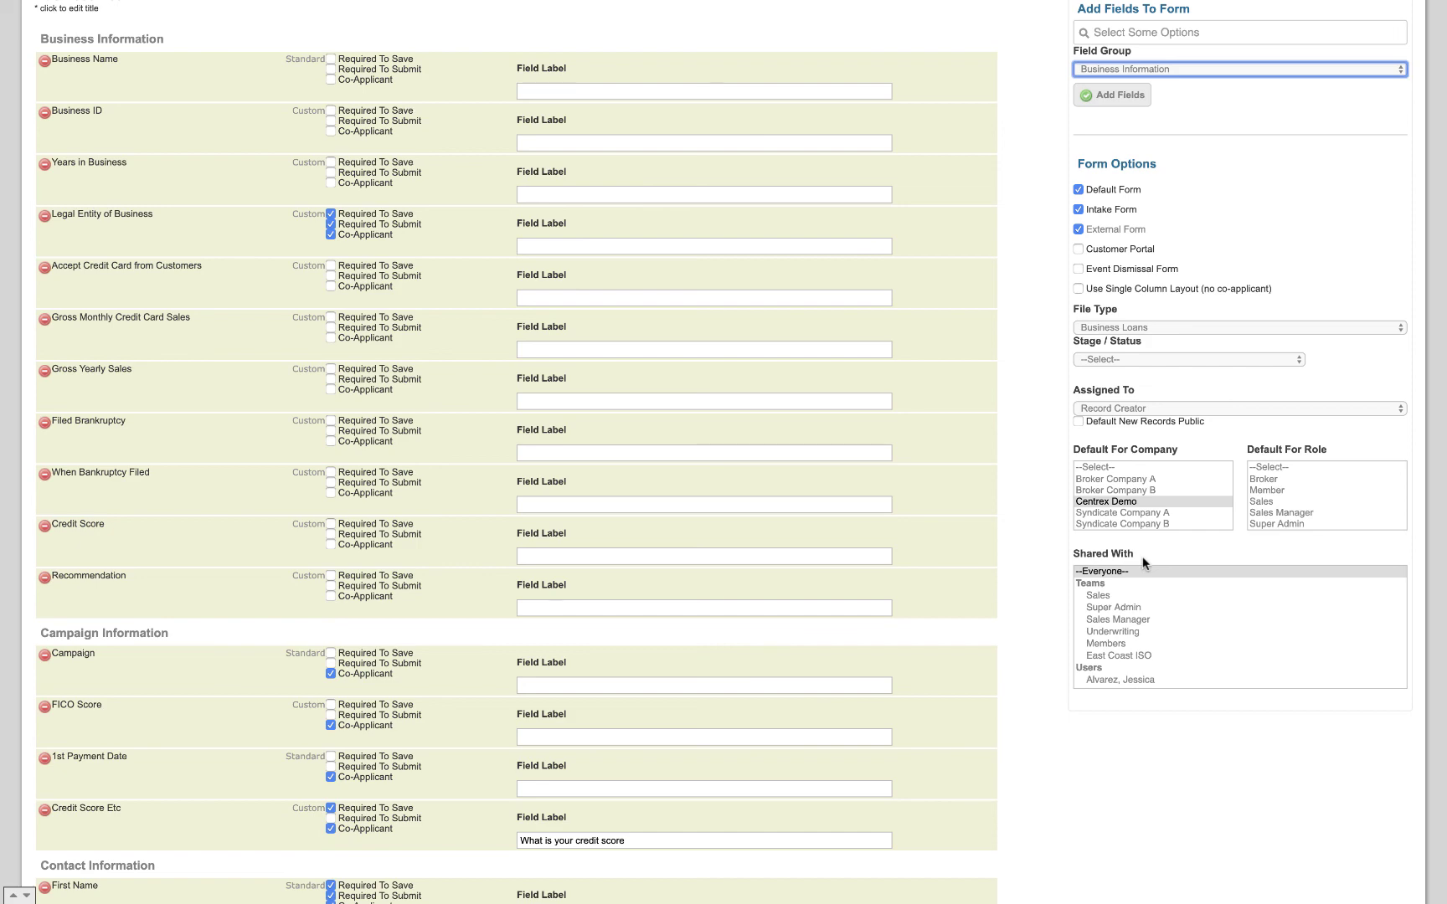
scroll(823, 462, "up", 6)
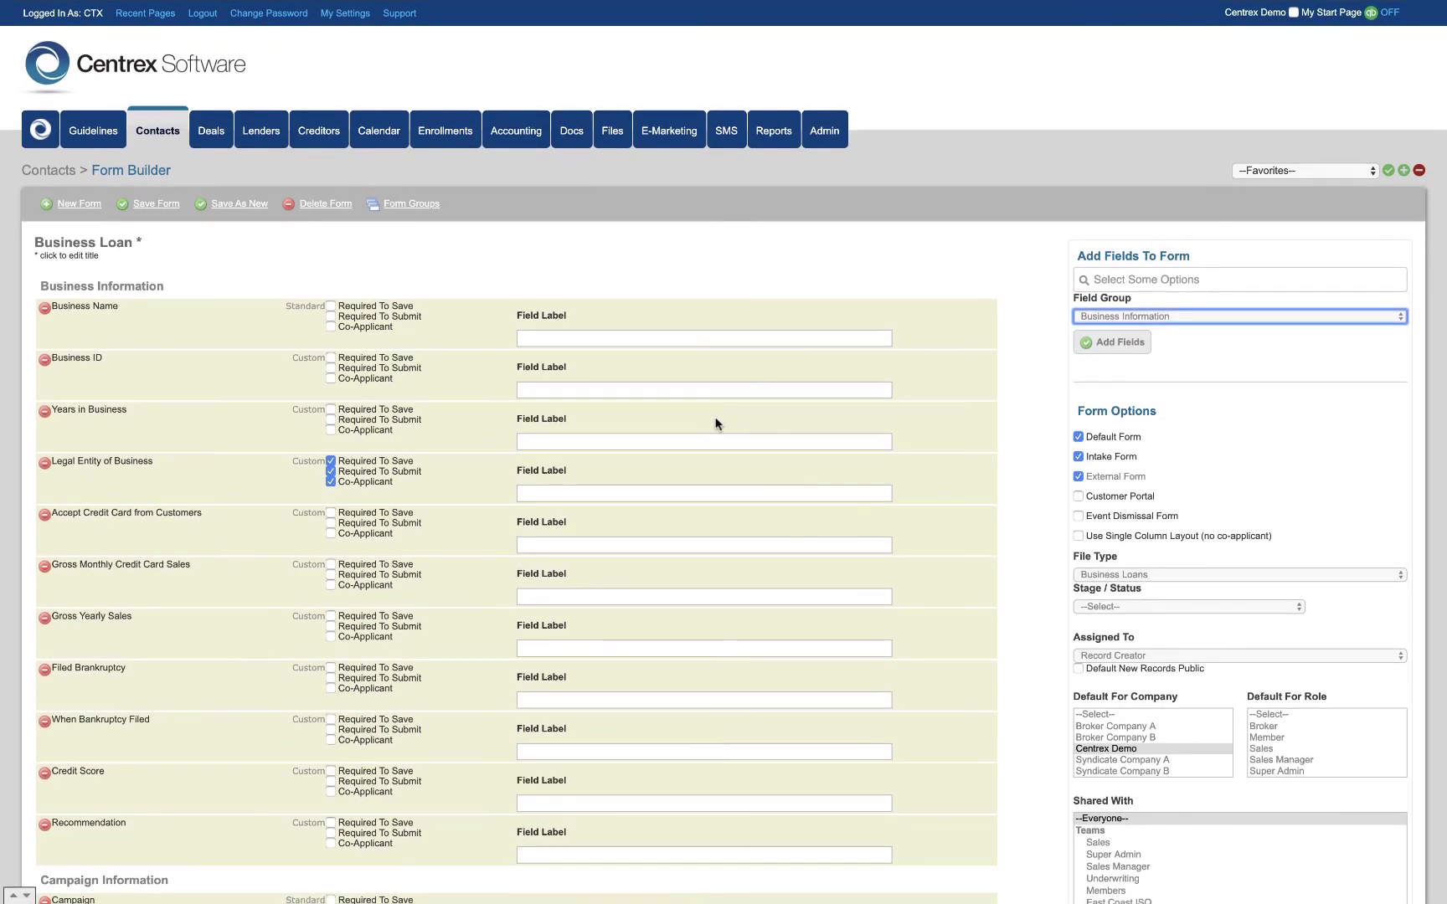
Step: Start adding a contact and view the Contact Information and Business Information sections of its intake form
left_click(163, 133)
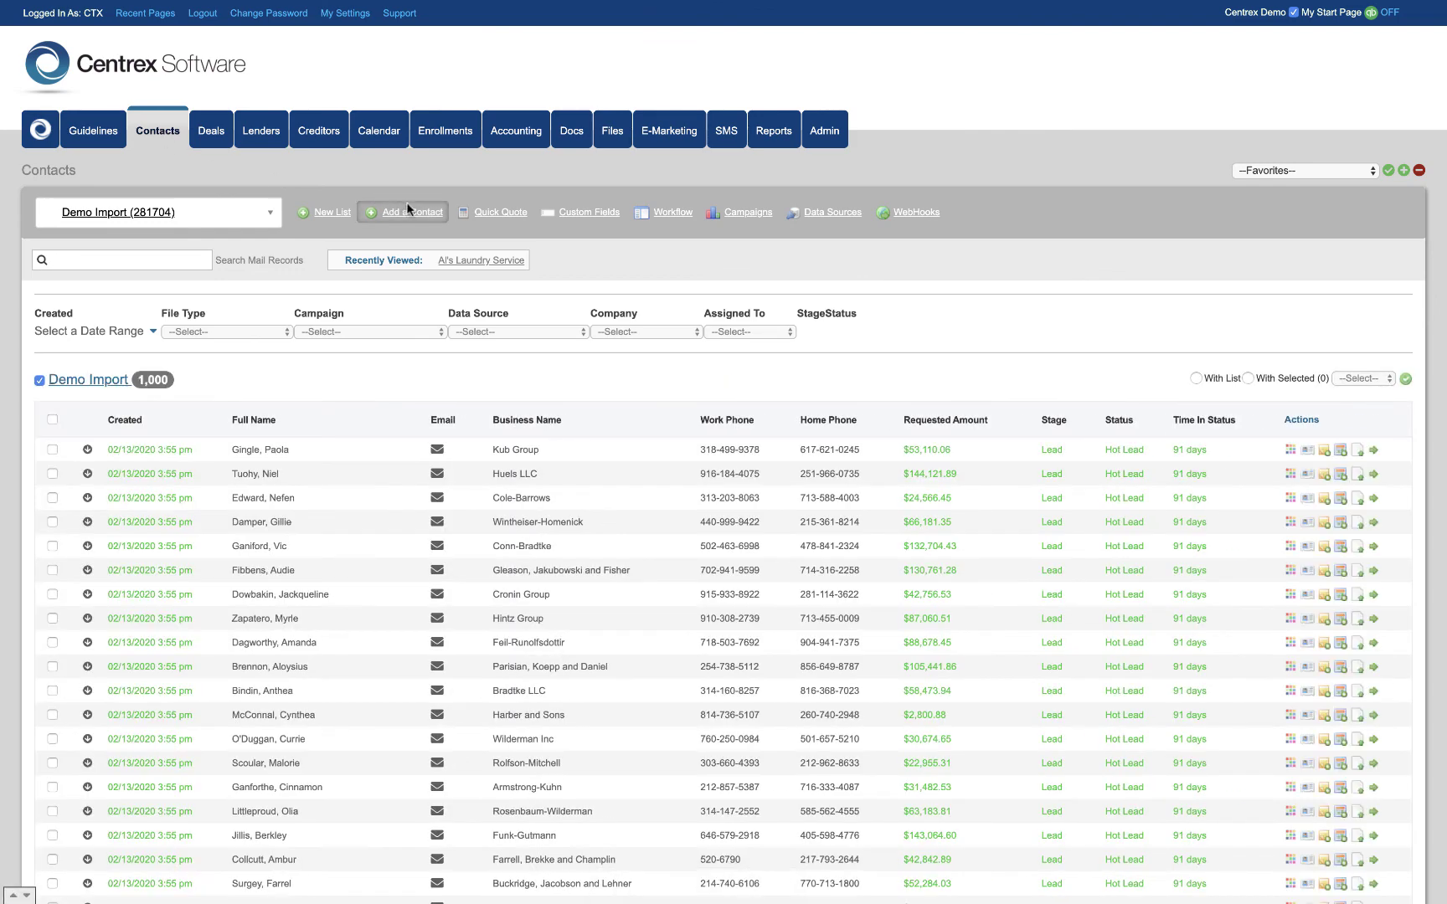
left_click(408, 210)
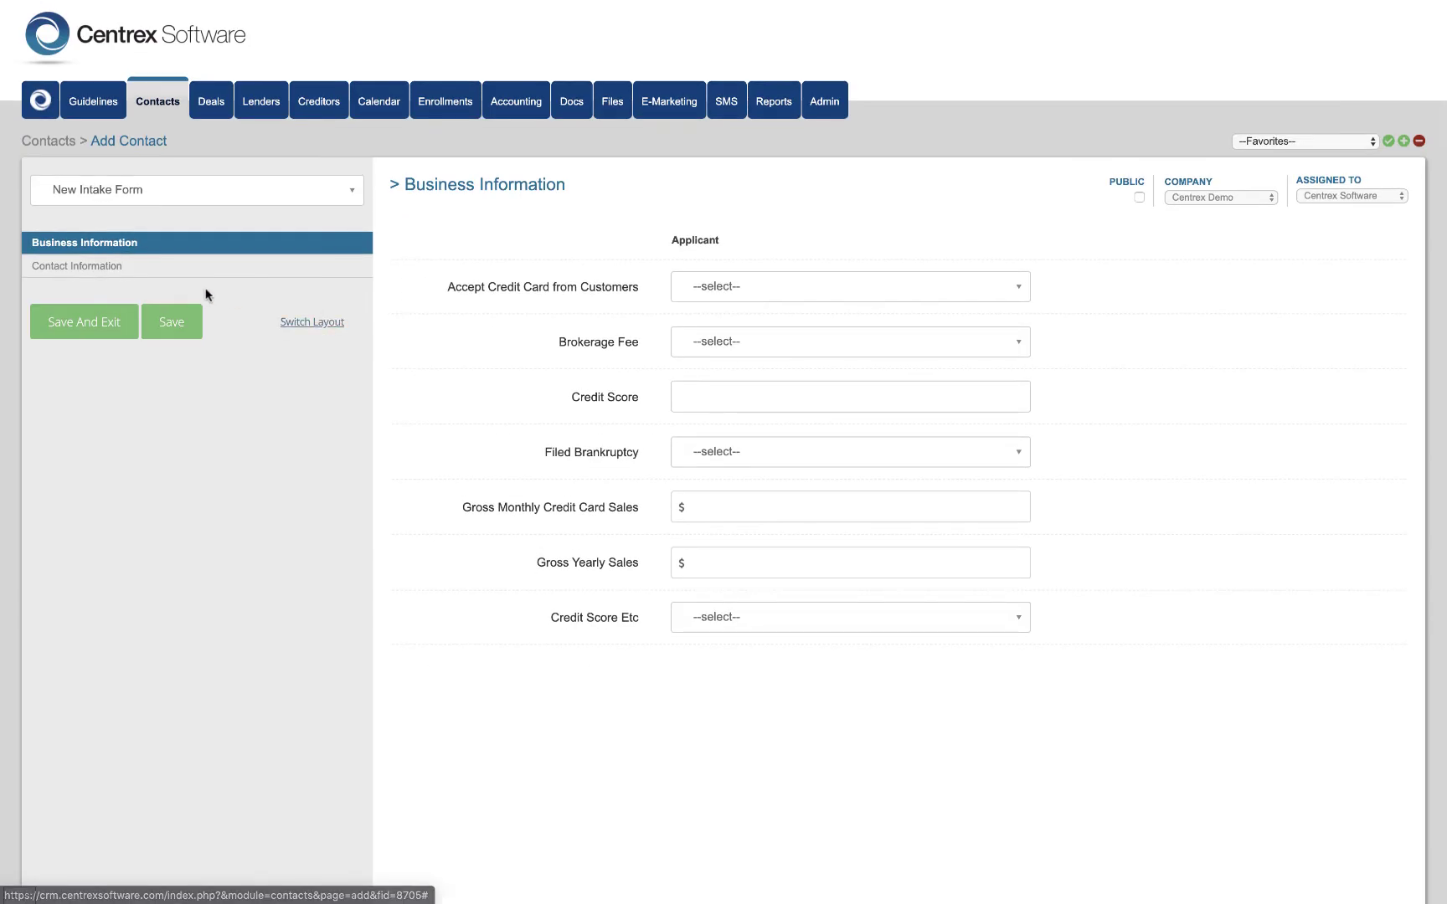
left_click(135, 272)
left_click(130, 245)
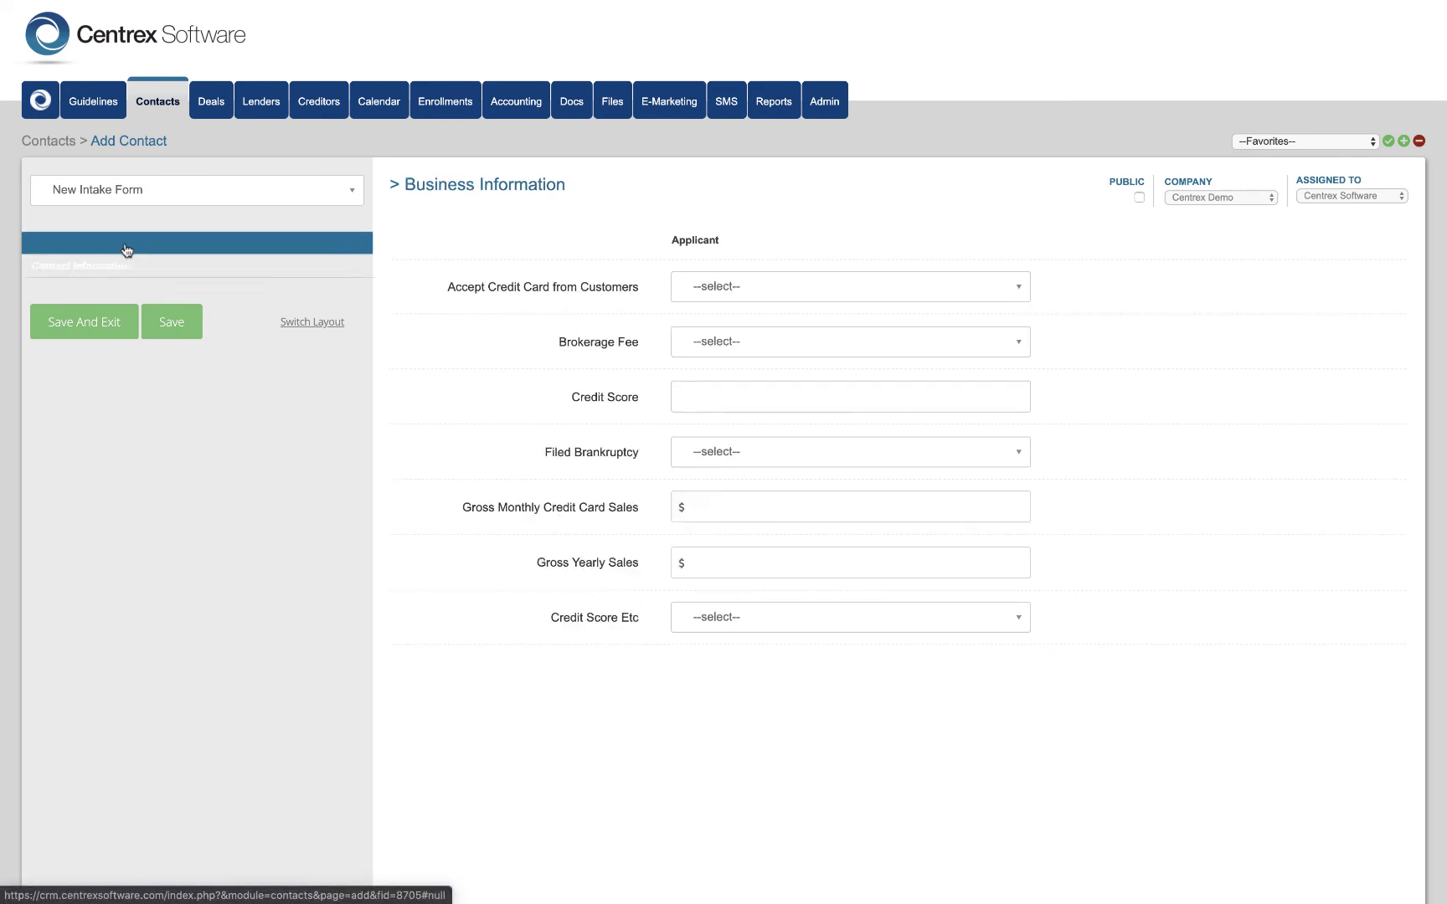
Step: Switch the new contact to the Business Loan form and view its Contact Information and Loan Information sections
left_click(203, 200)
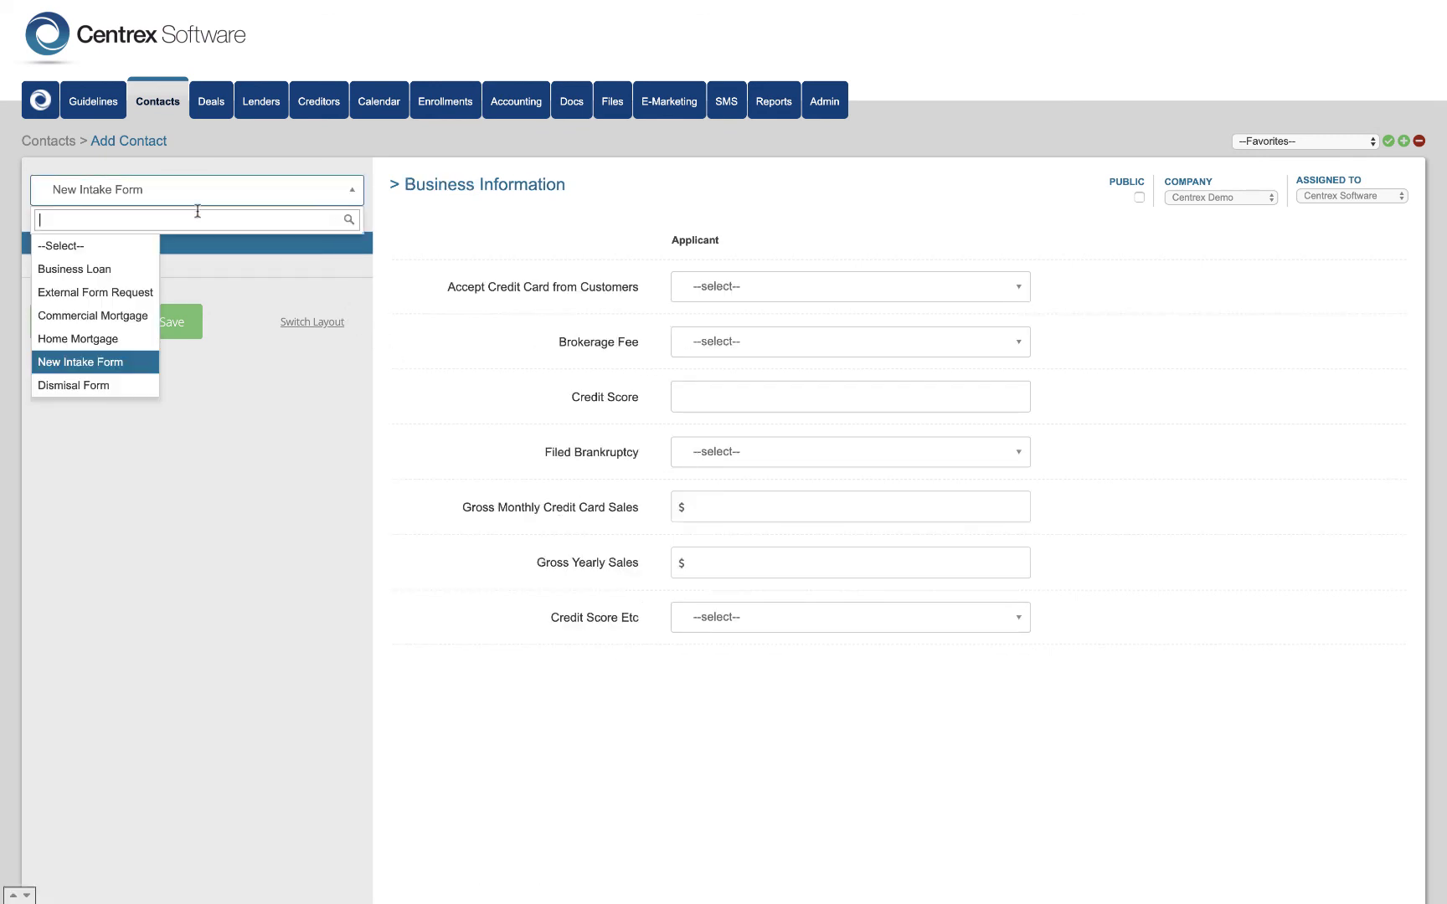
left_click(134, 269)
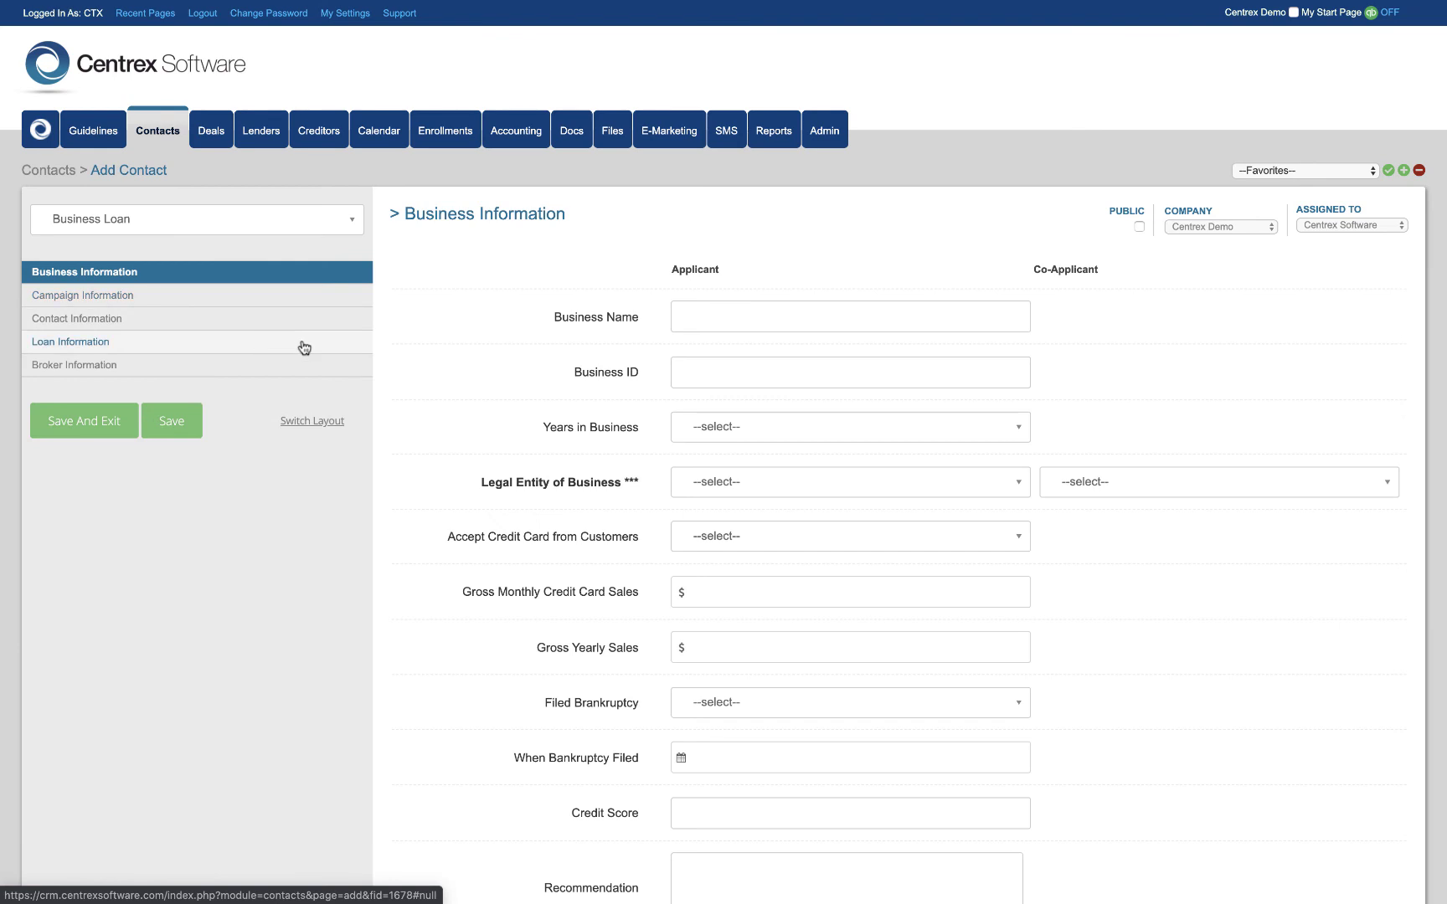
left_click(156, 326)
left_click(155, 338)
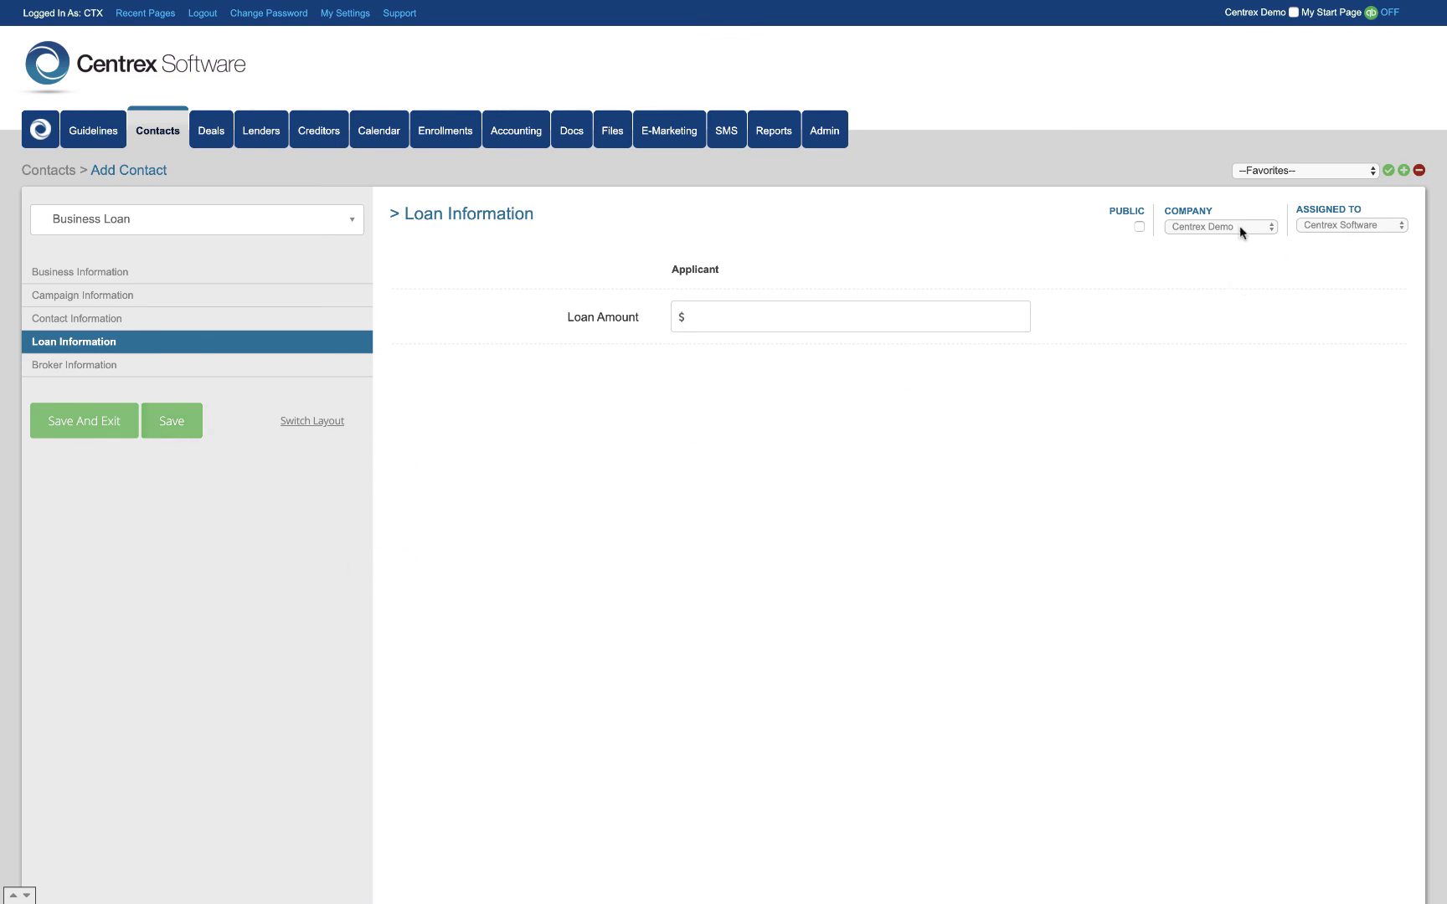
Step: Open the contacts' data sources page and view the available source types without choosing one
left_click(166, 134)
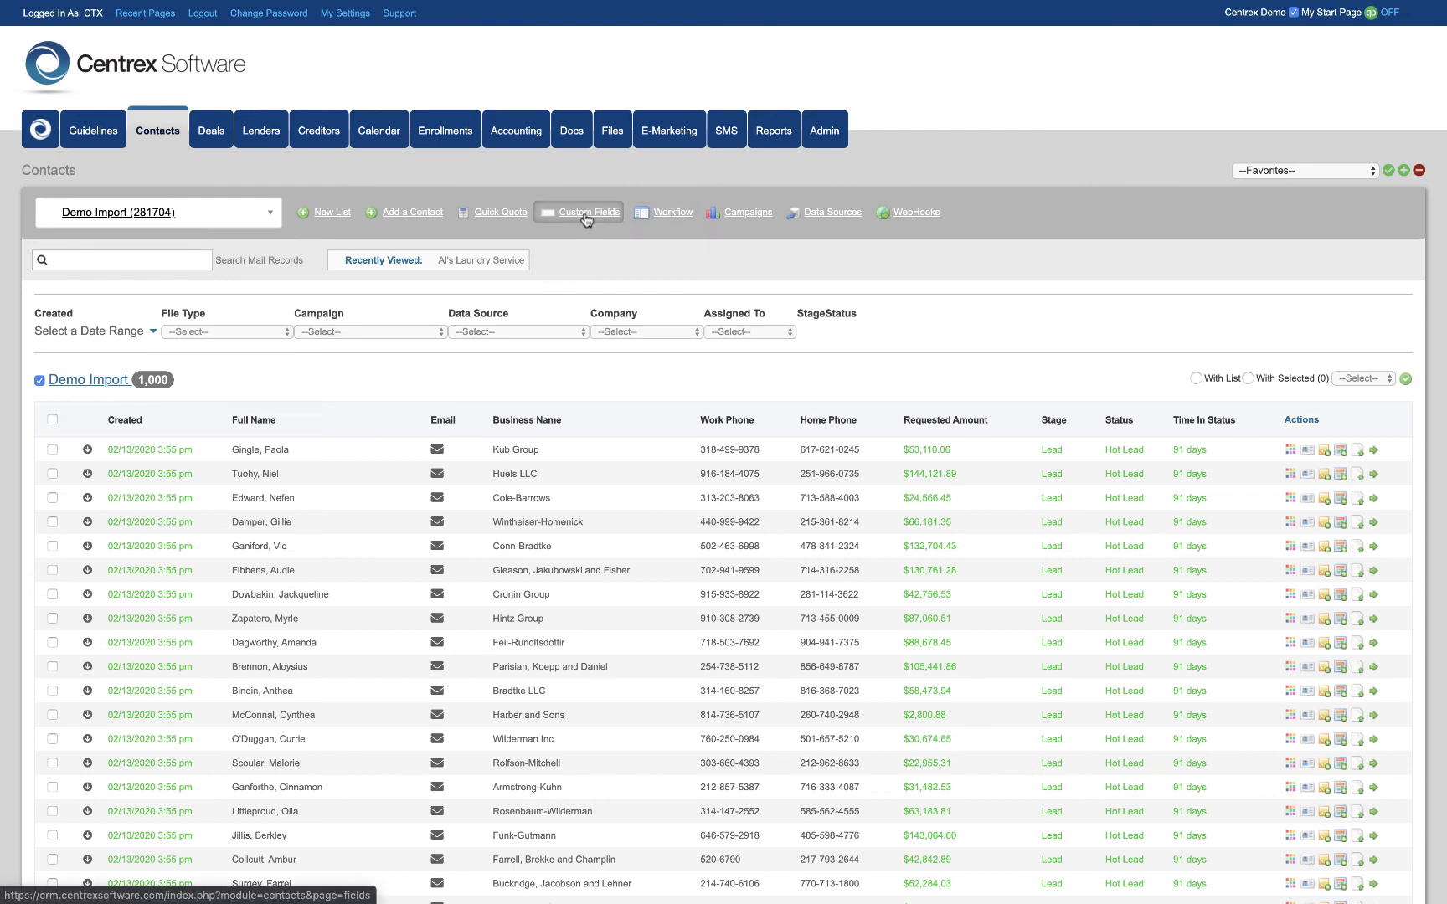
left_click(844, 218)
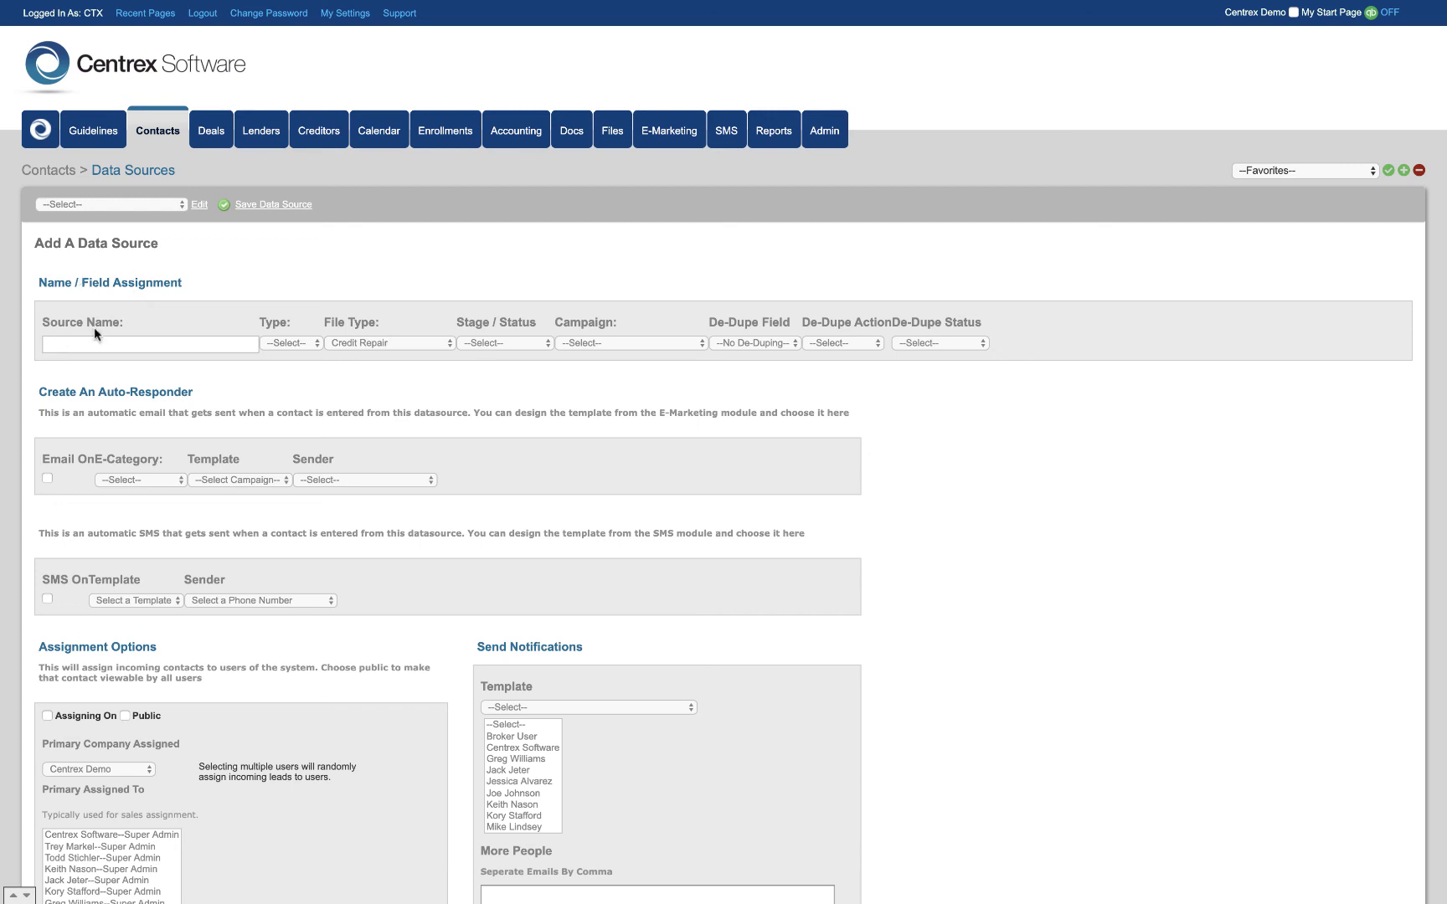
left_click(289, 342)
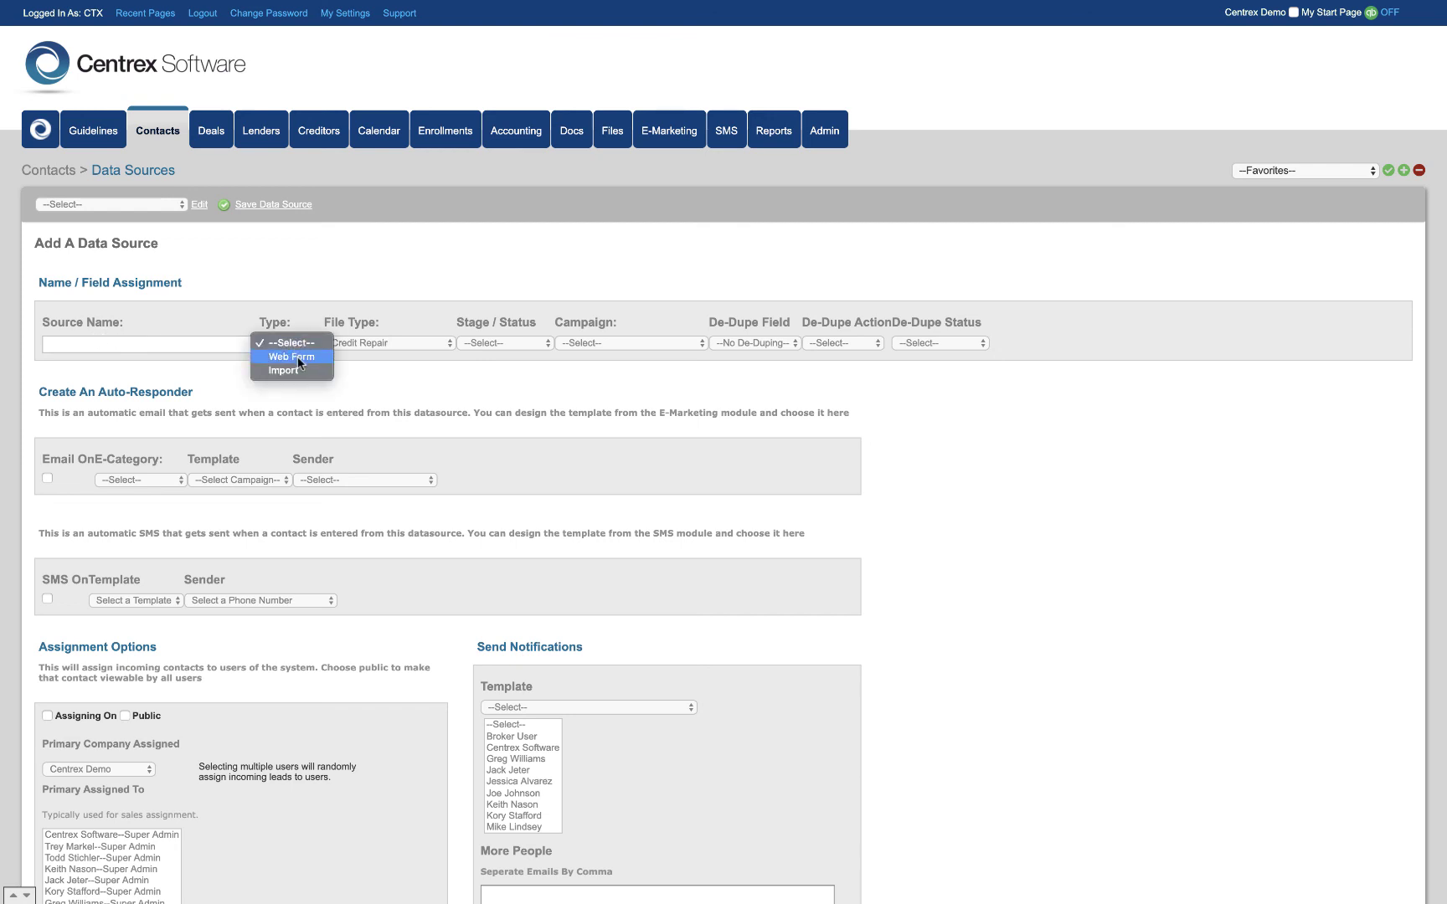
left_click(316, 295)
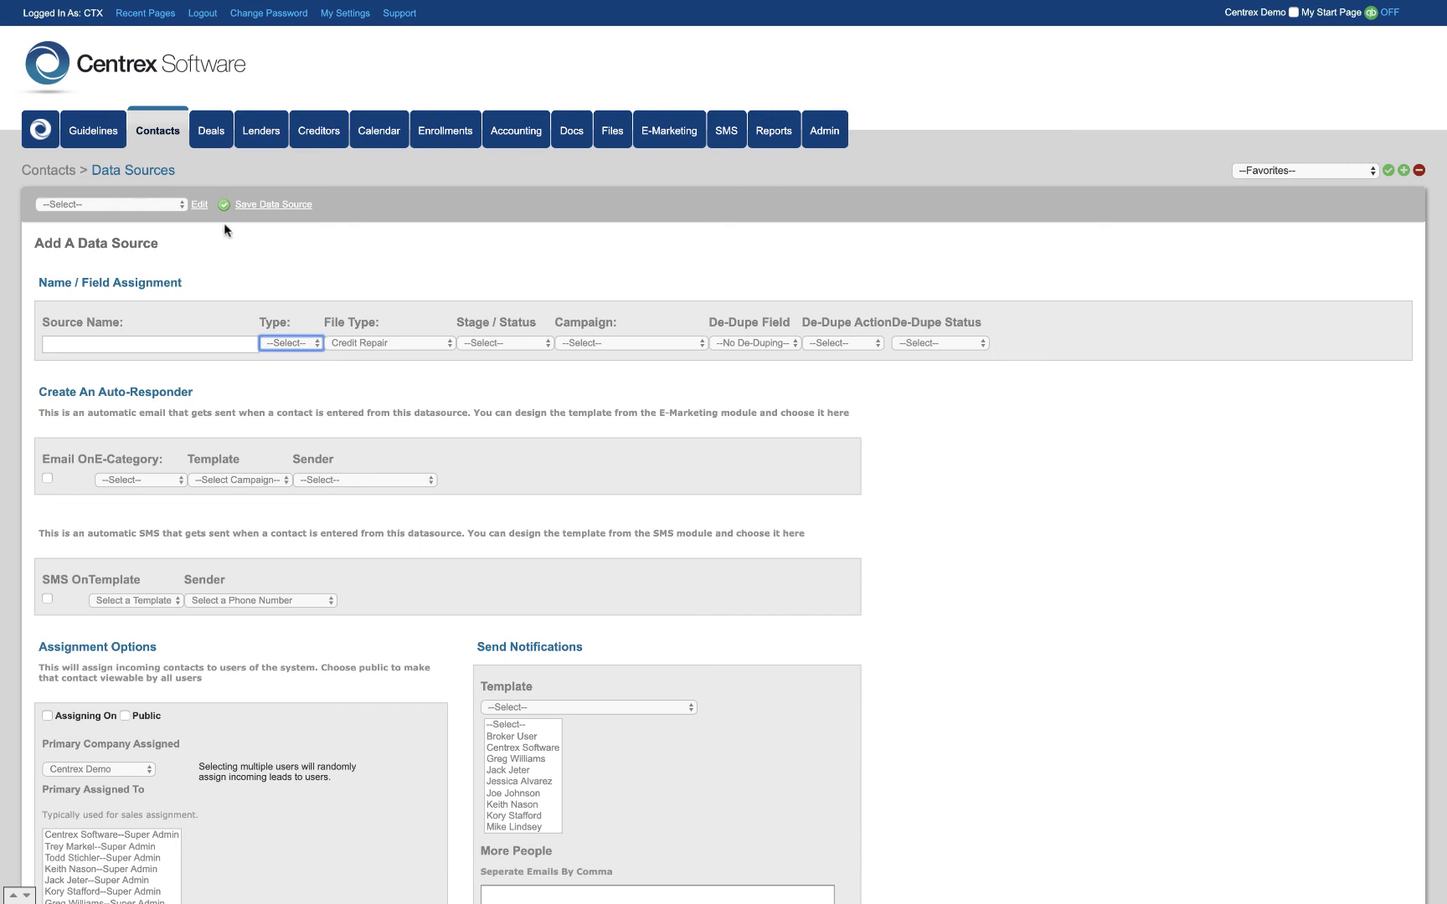
Step: Open the Centrex Website data source for editing and look through its settings
left_click(162, 204)
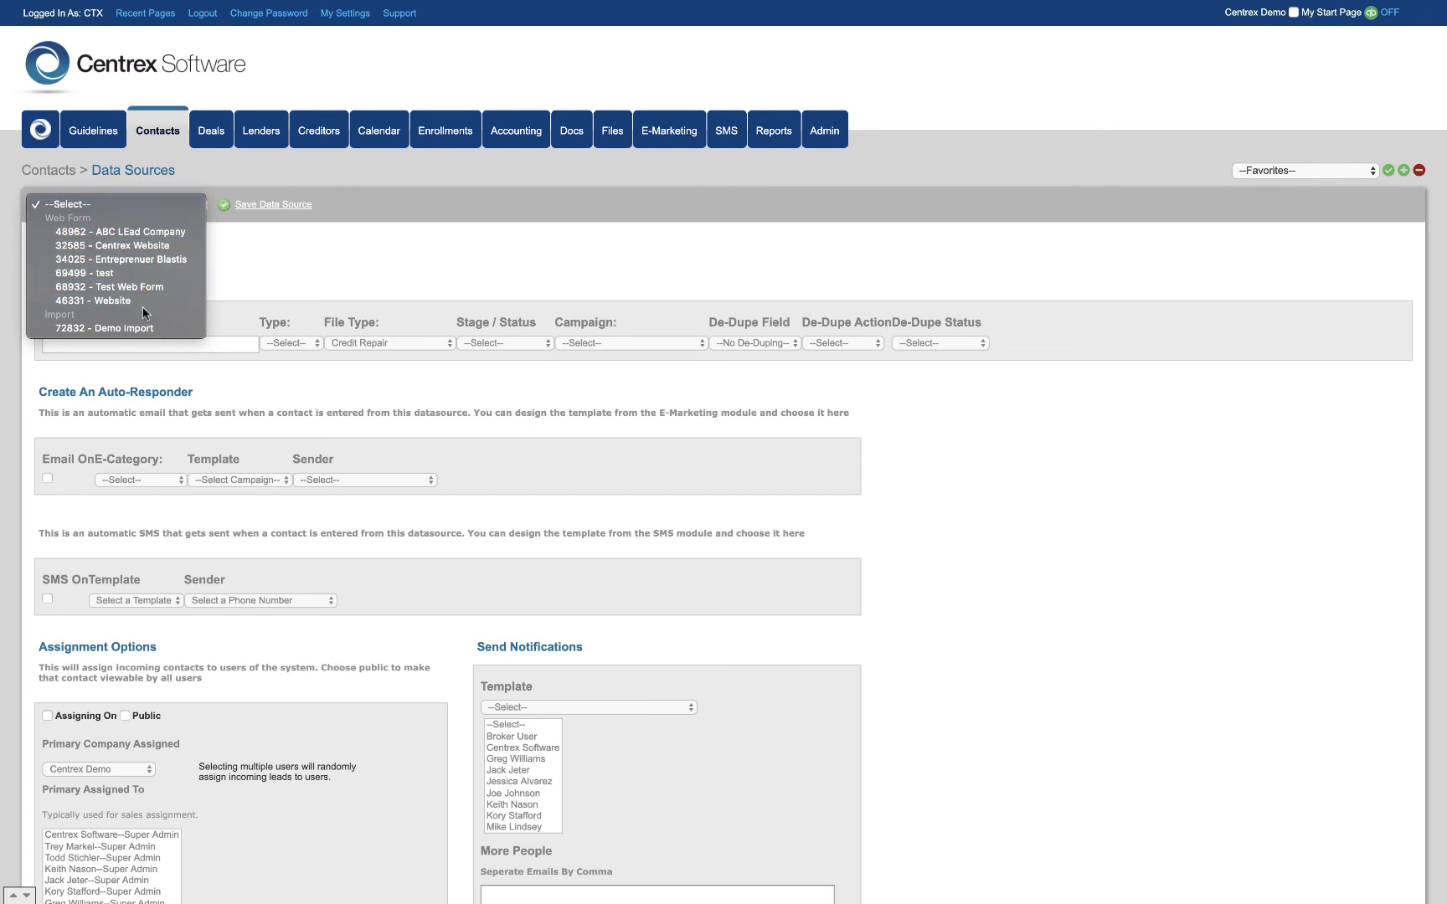
left_click(138, 245)
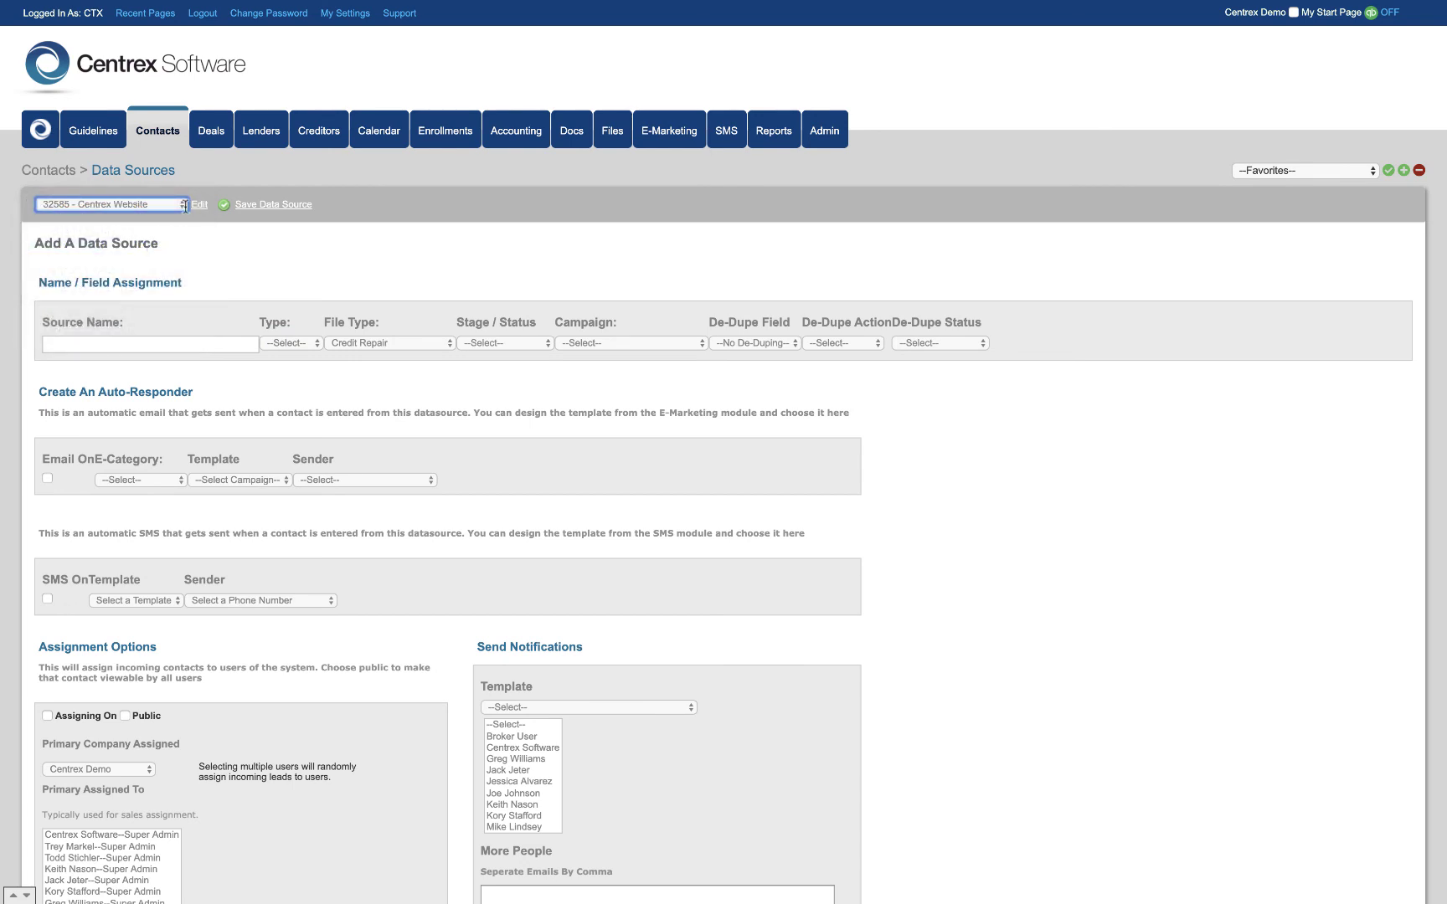
scroll(483, 363, "down", 2)
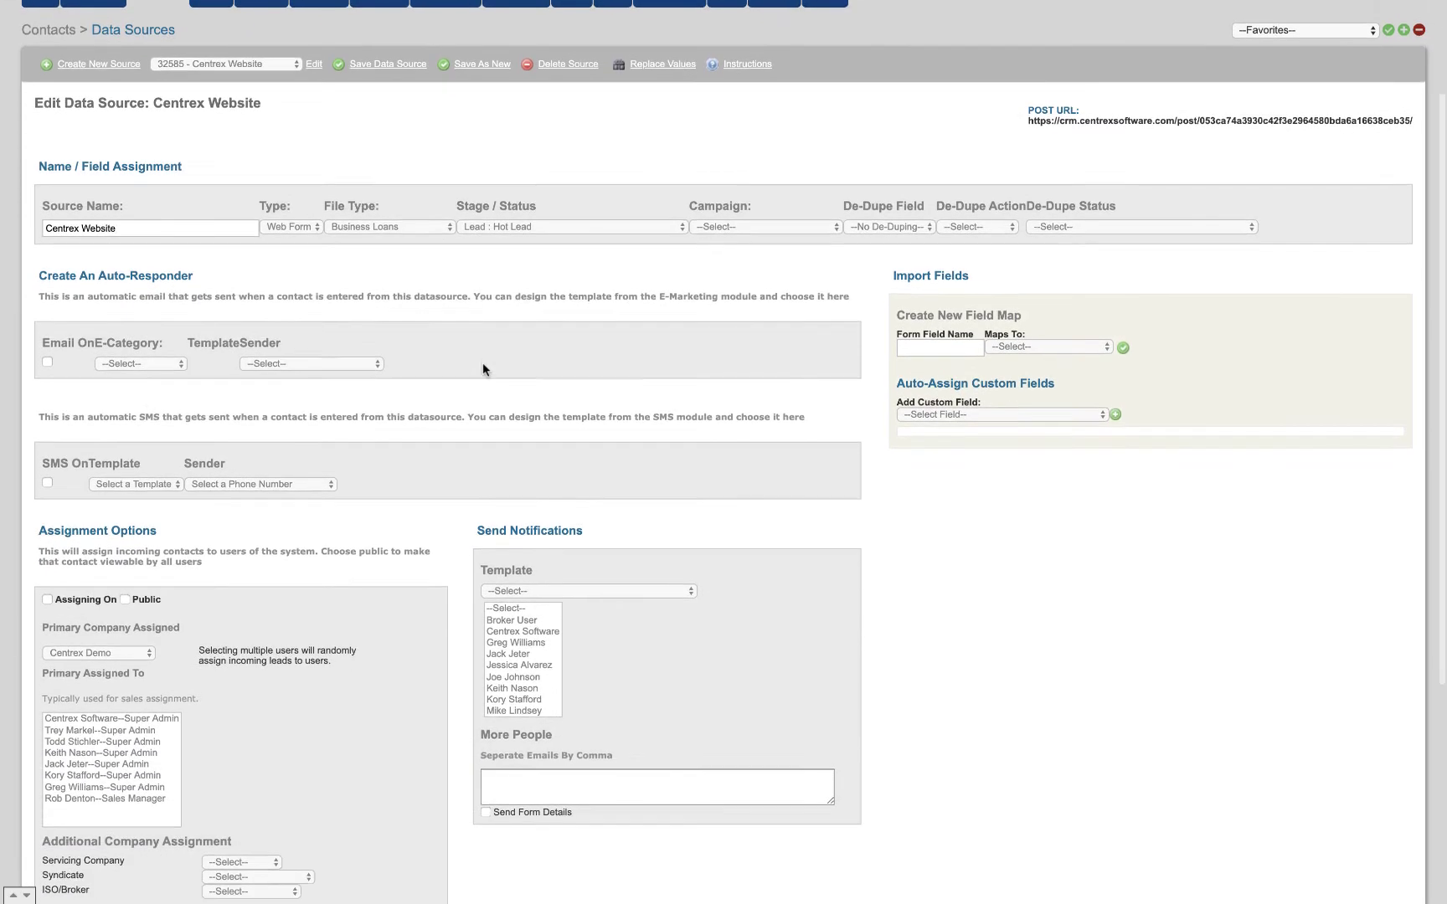
scroll(482, 363, "up", 1)
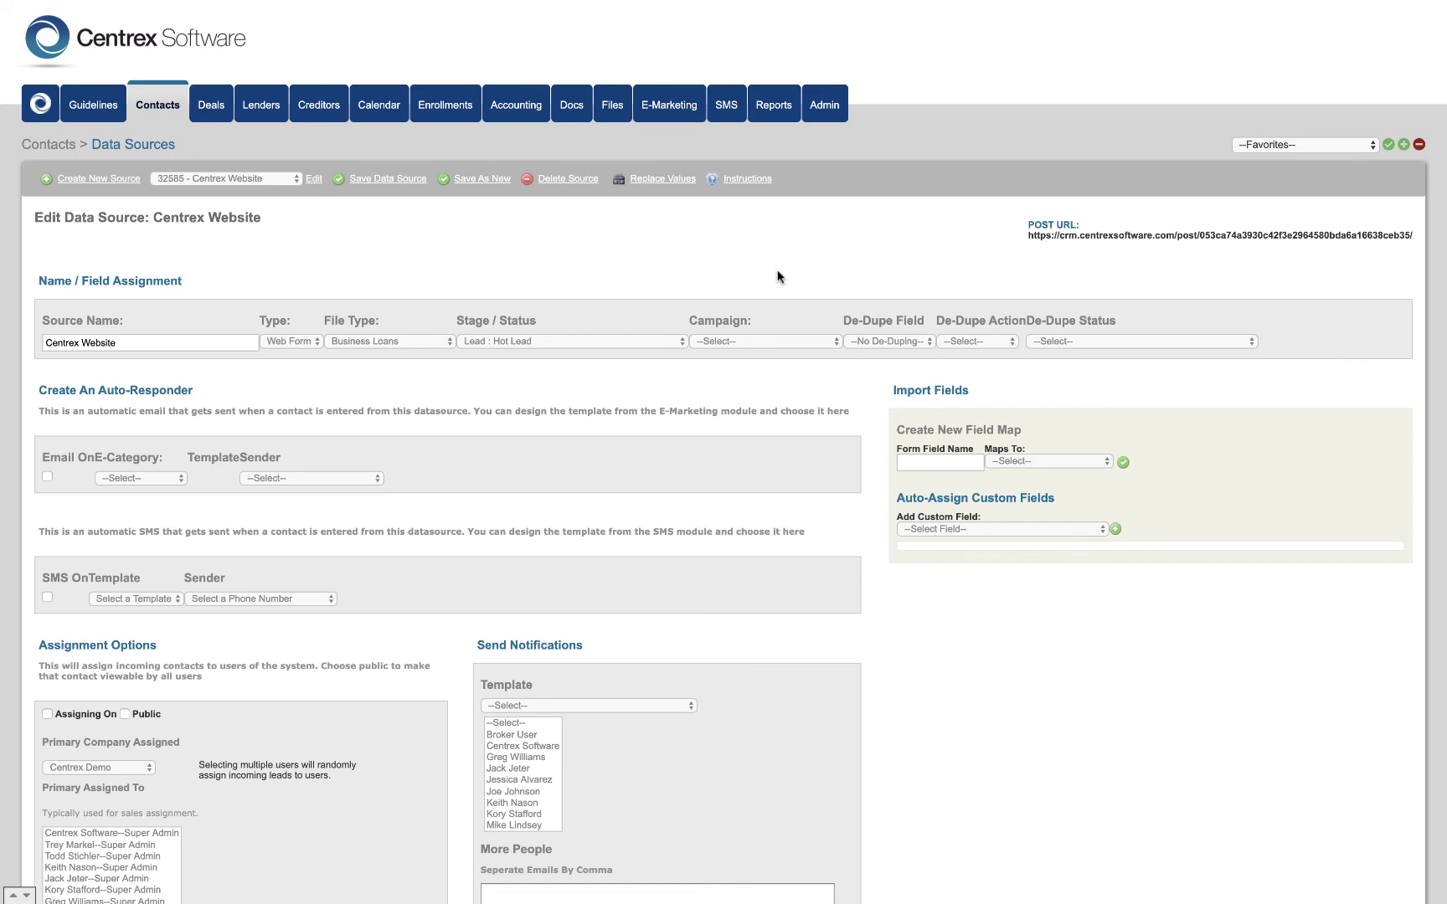
scroll(236, 292, "down", 1)
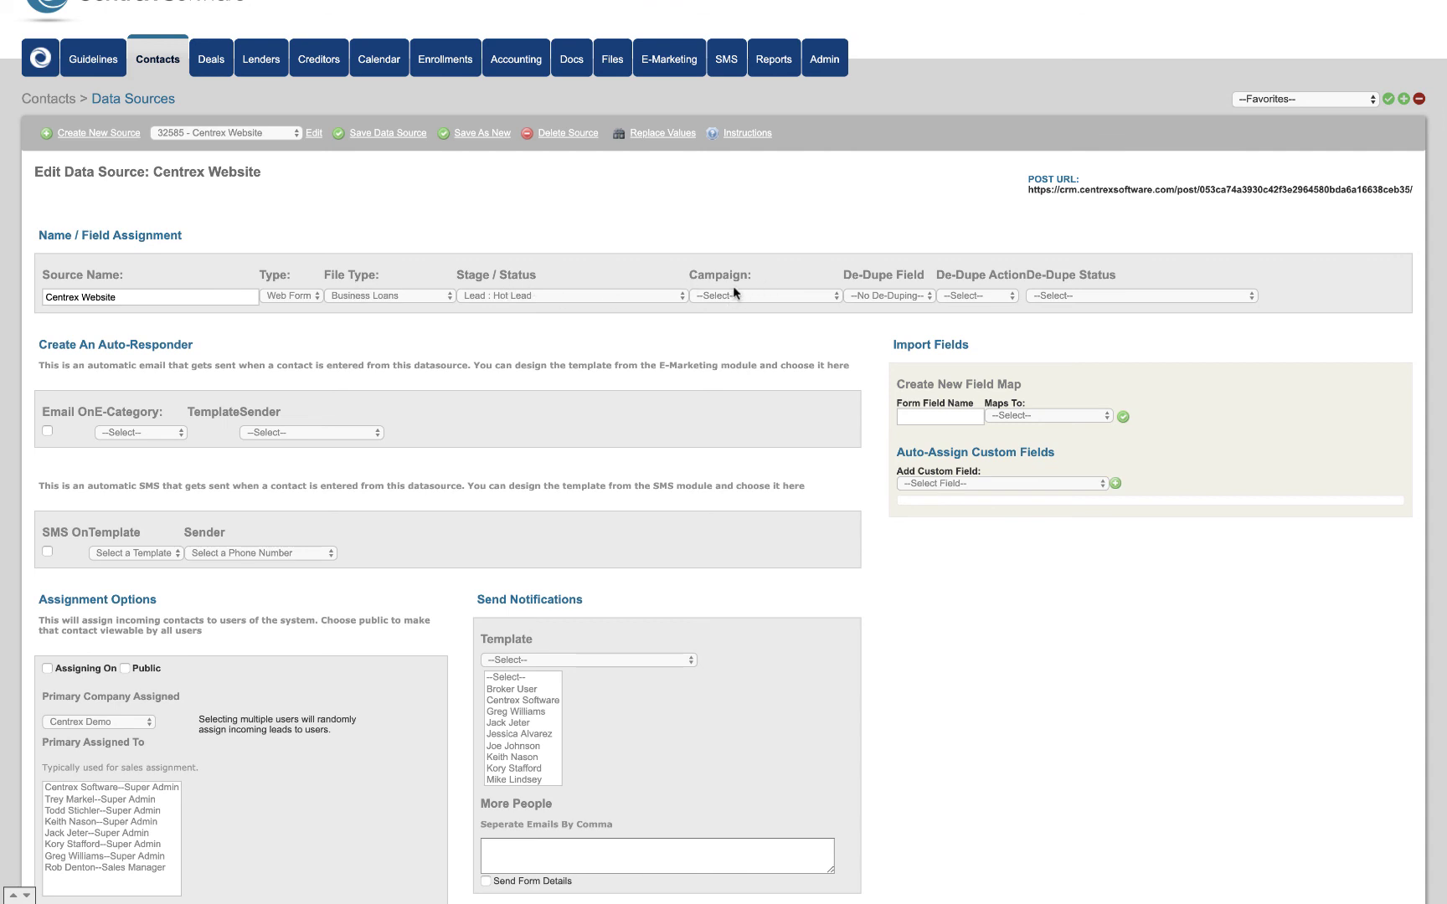
Step: View the de-dupe field, de-dupe action and de-dupe status options of the data source without changing them
left_click(885, 295)
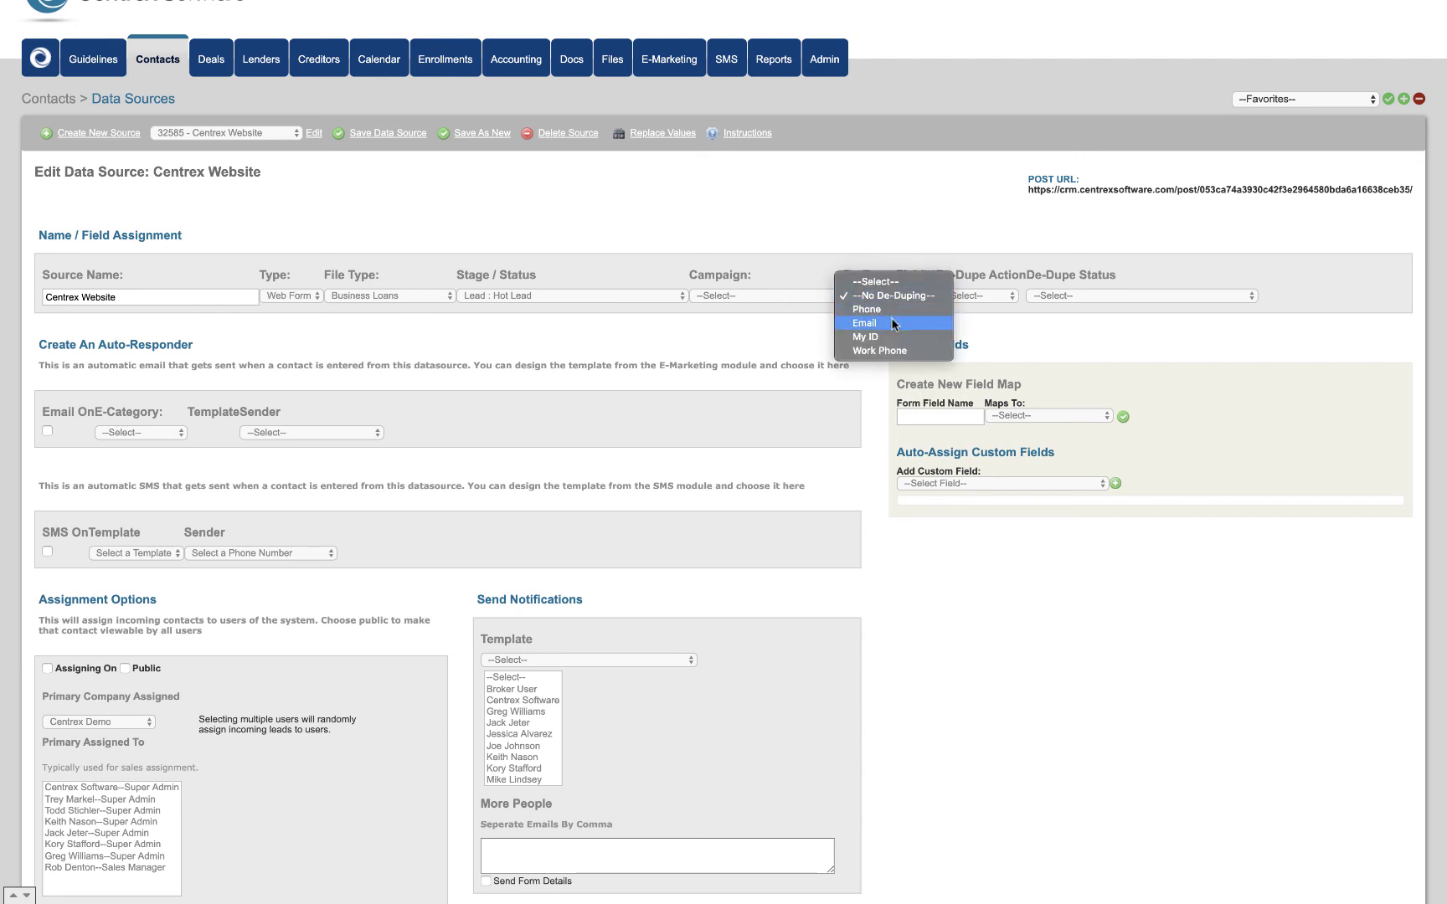
left_click(782, 332)
left_click(942, 297)
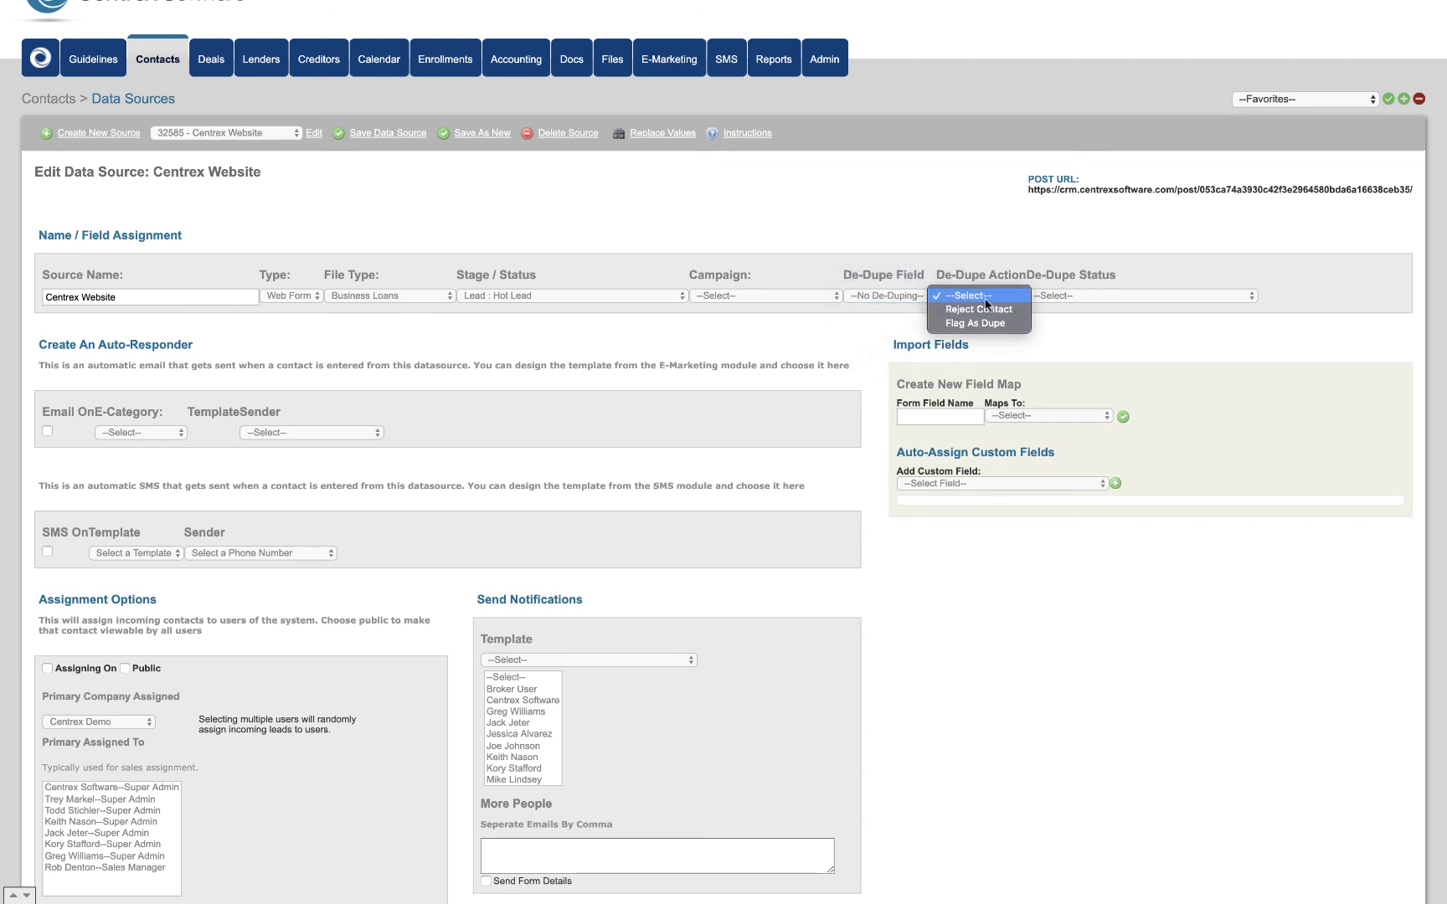
left_click(1053, 309)
left_click(1065, 294)
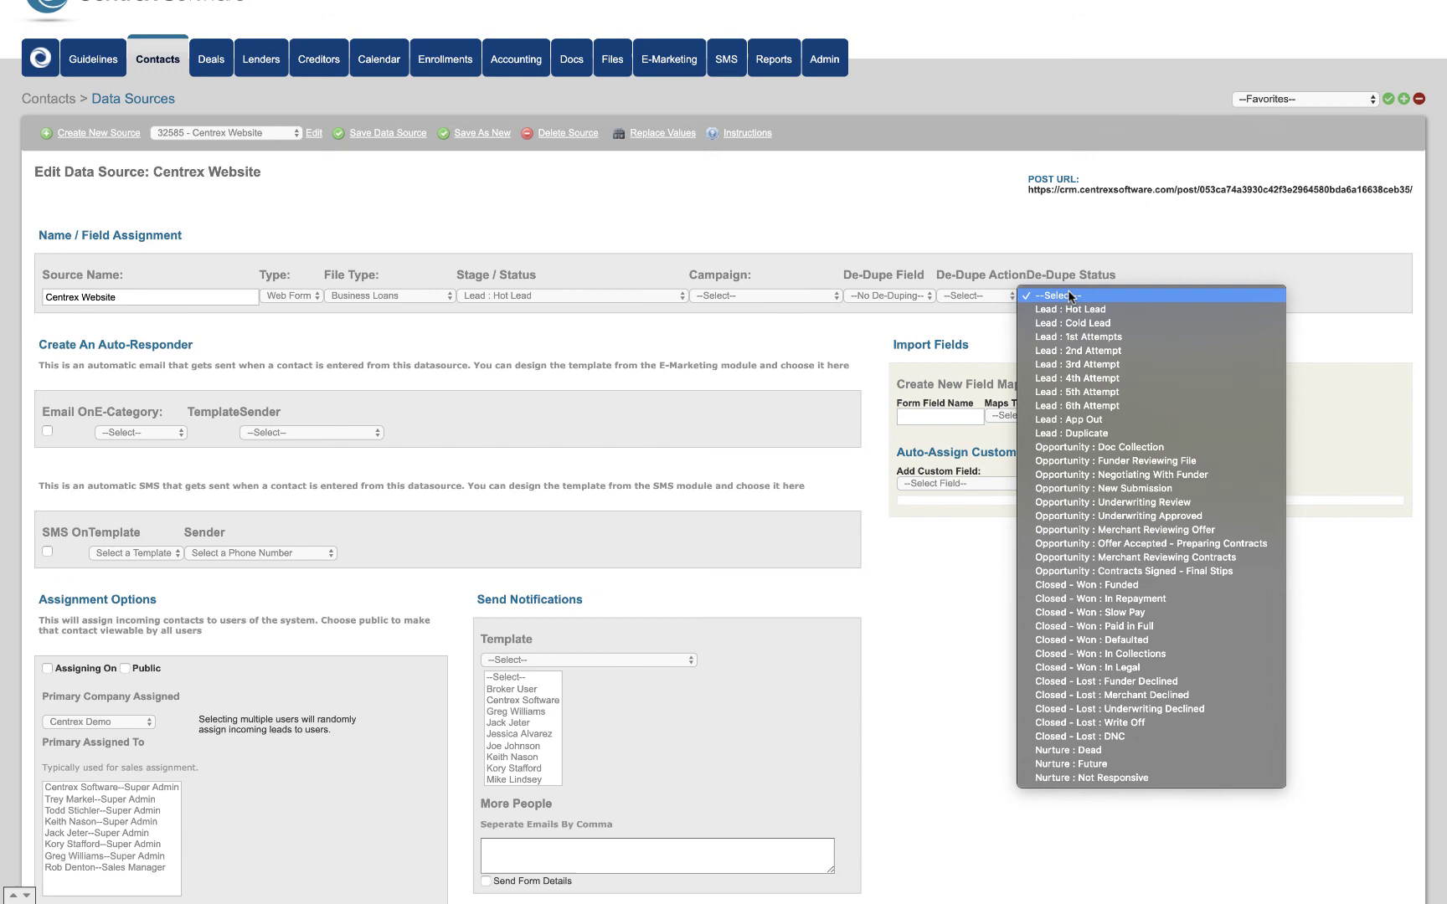
left_click(997, 330)
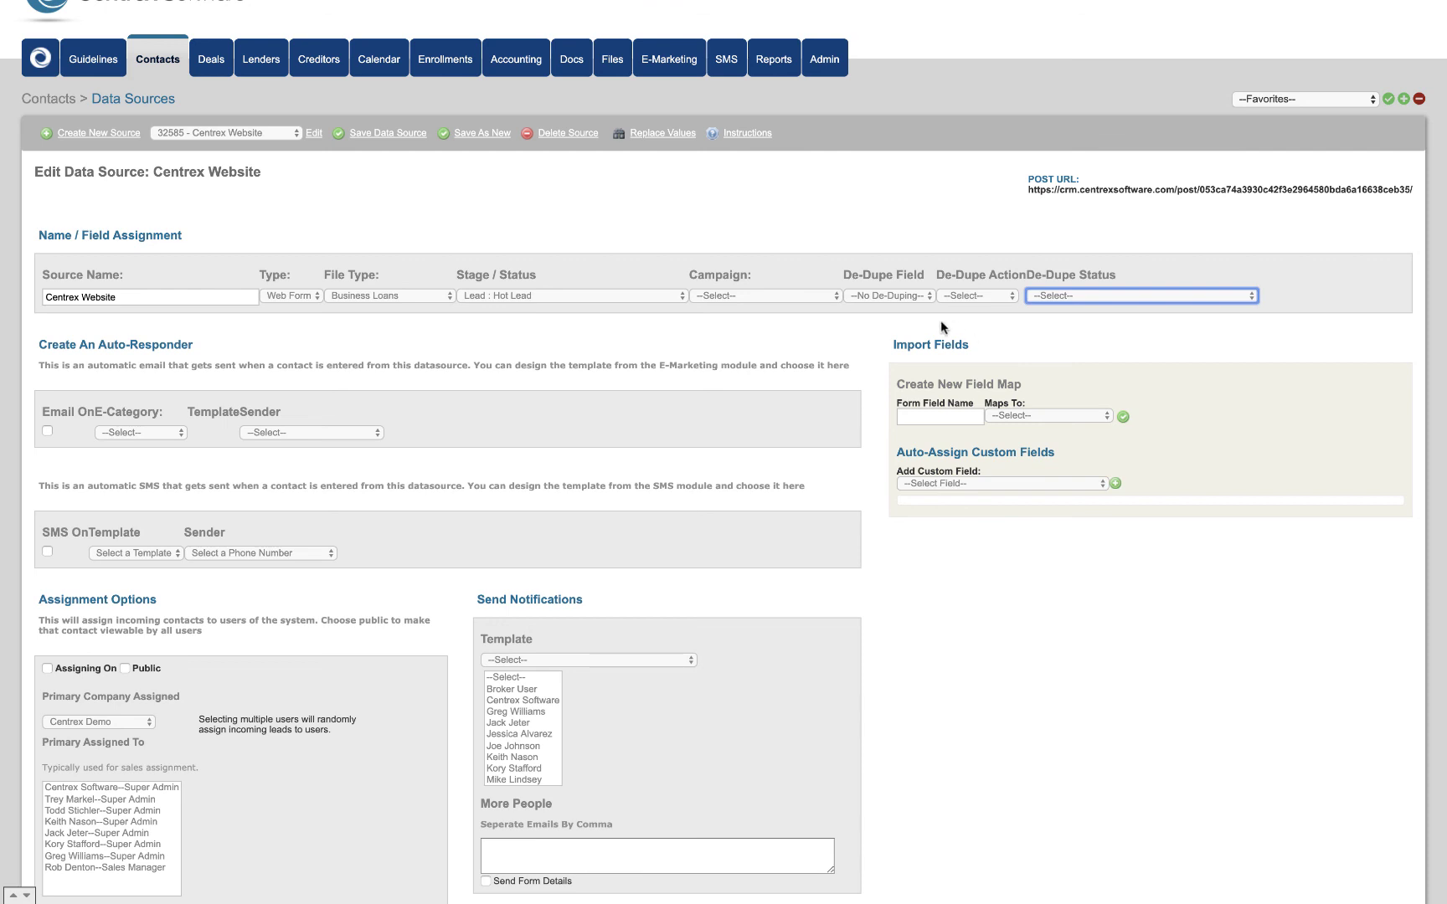
Step: Set the Centrex Website data source to de-dupe by Email, with action Flag As Dupe and status Lead : Duplicate
left_click(912, 298)
left_click(912, 318)
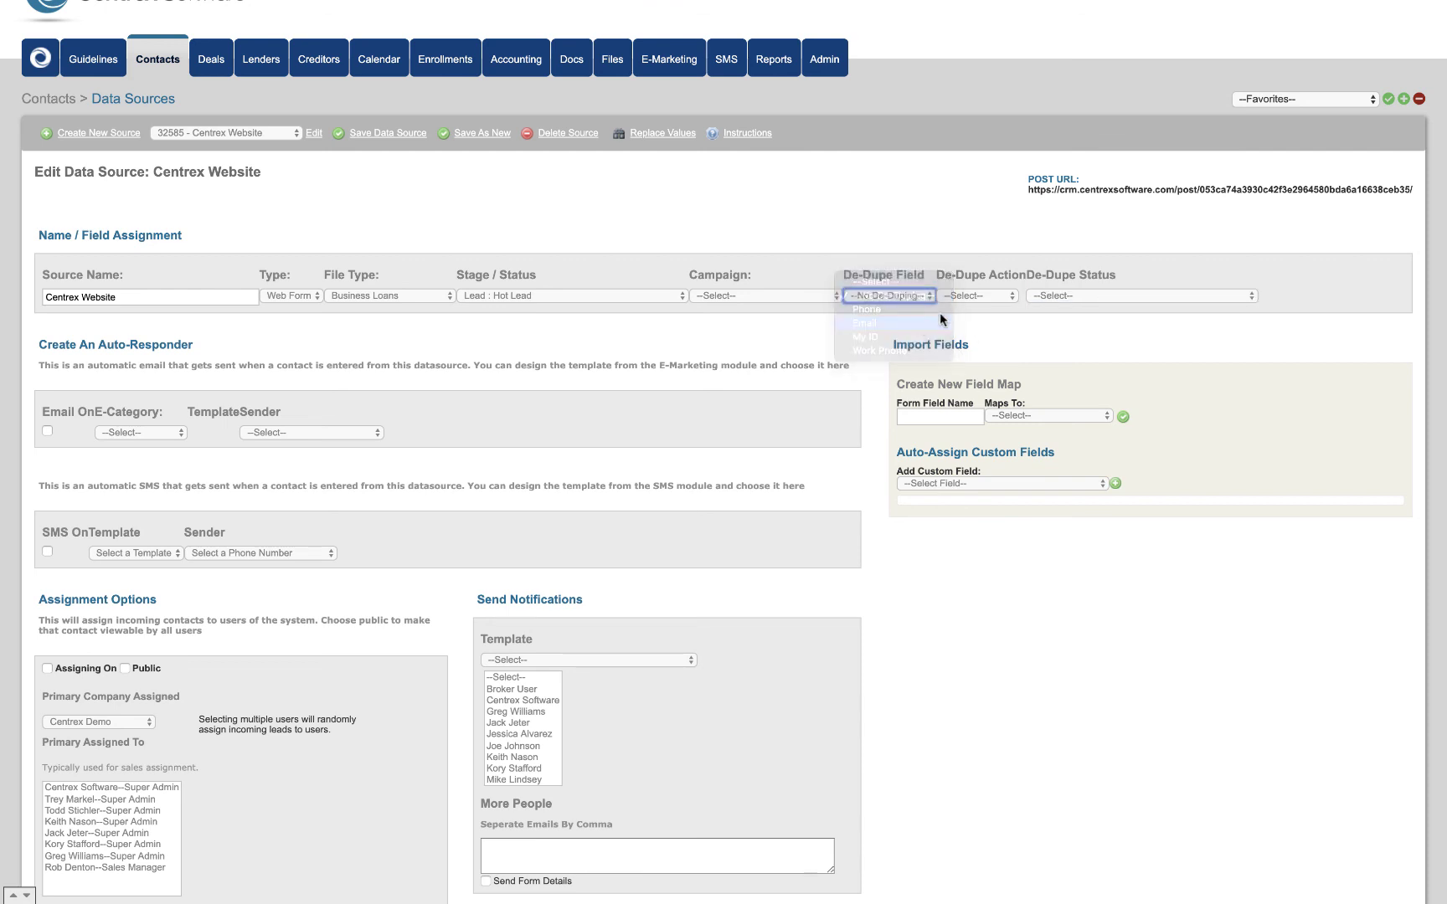
left_click(970, 294)
left_click(972, 321)
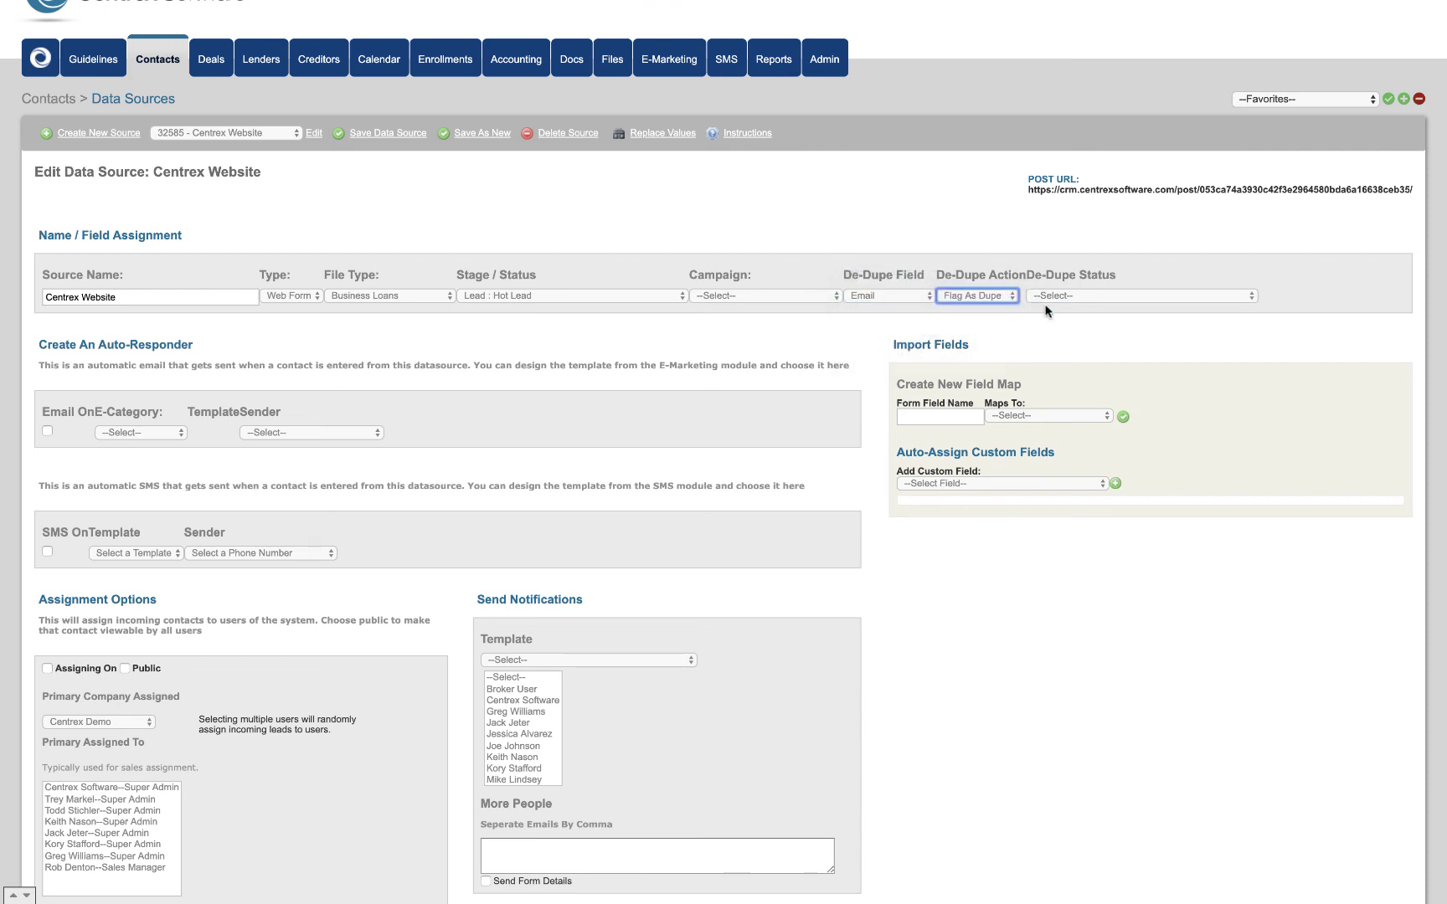
left_click(1066, 295)
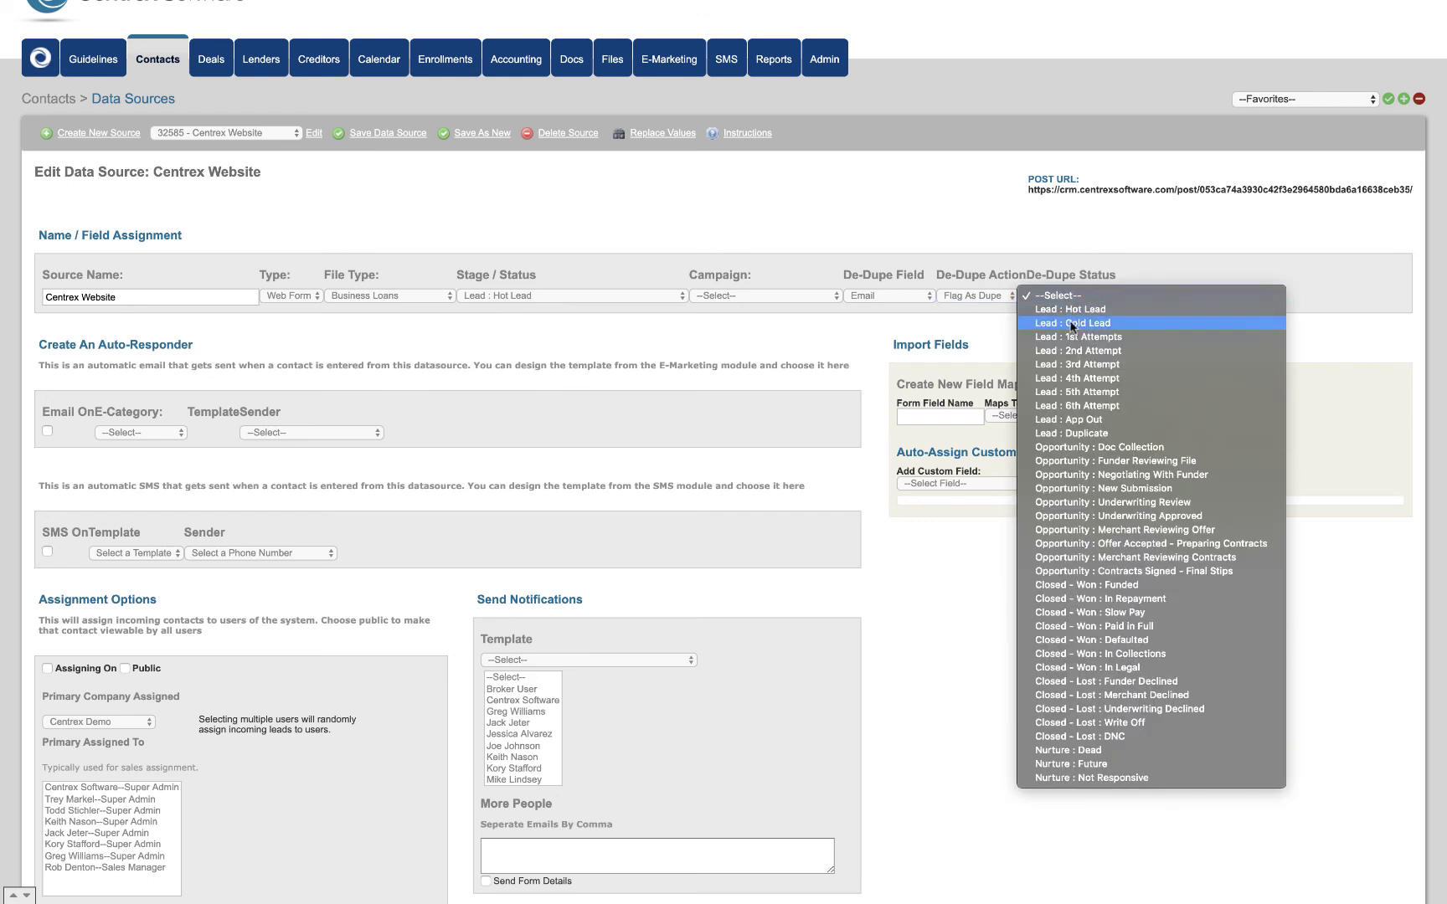
left_click(1094, 428)
left_click(944, 328)
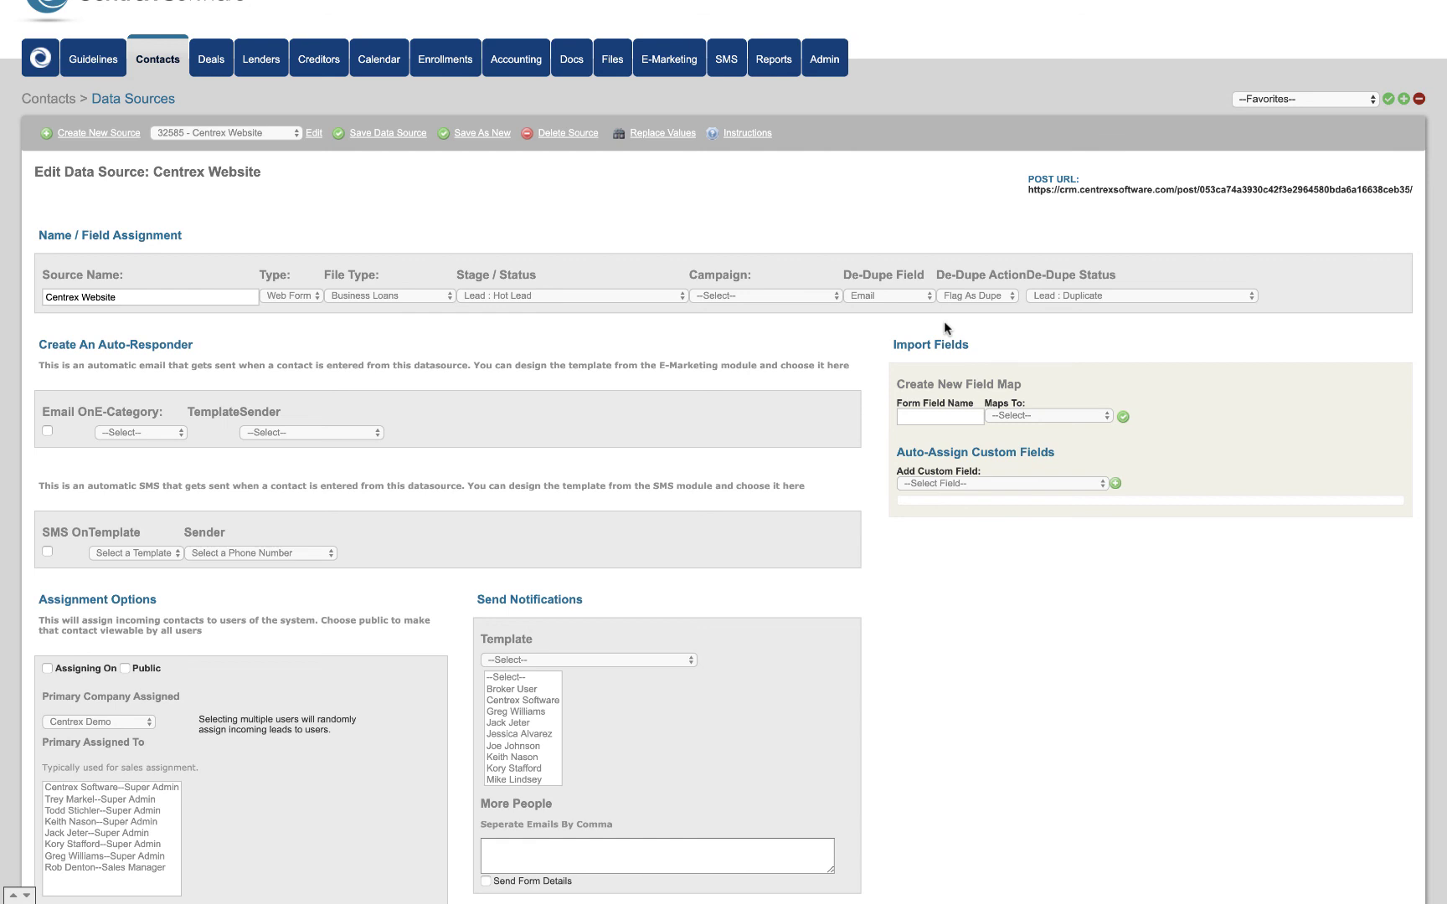
Step: Look over the data source's email and SMS auto-responder settings
scroll(251, 423, "down", 1)
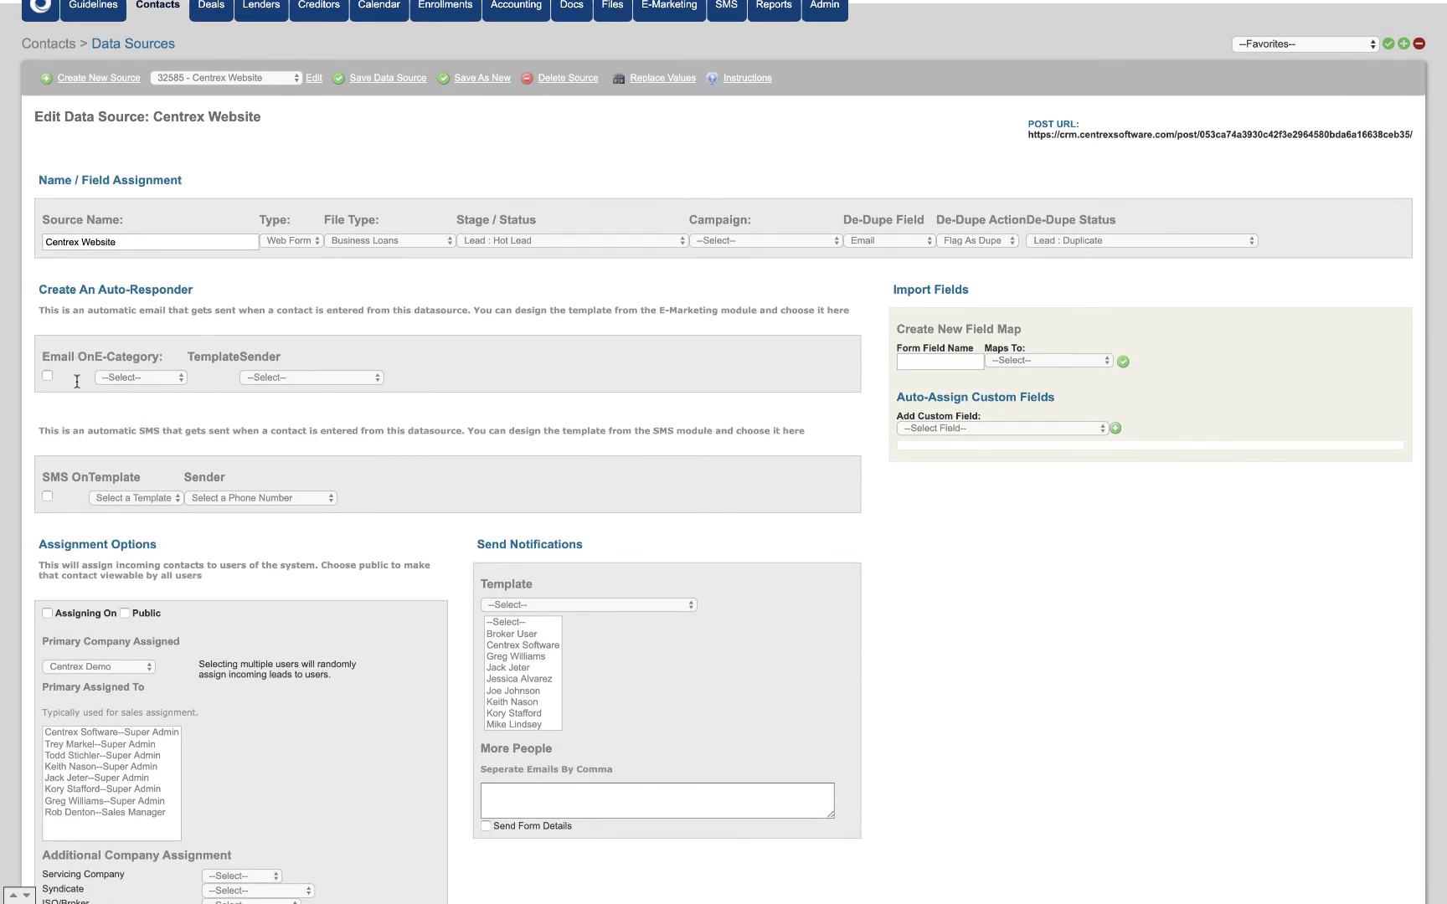
left_click_drag(45, 477, 75, 478)
left_click(83, 446)
scroll(267, 382, "up", 3)
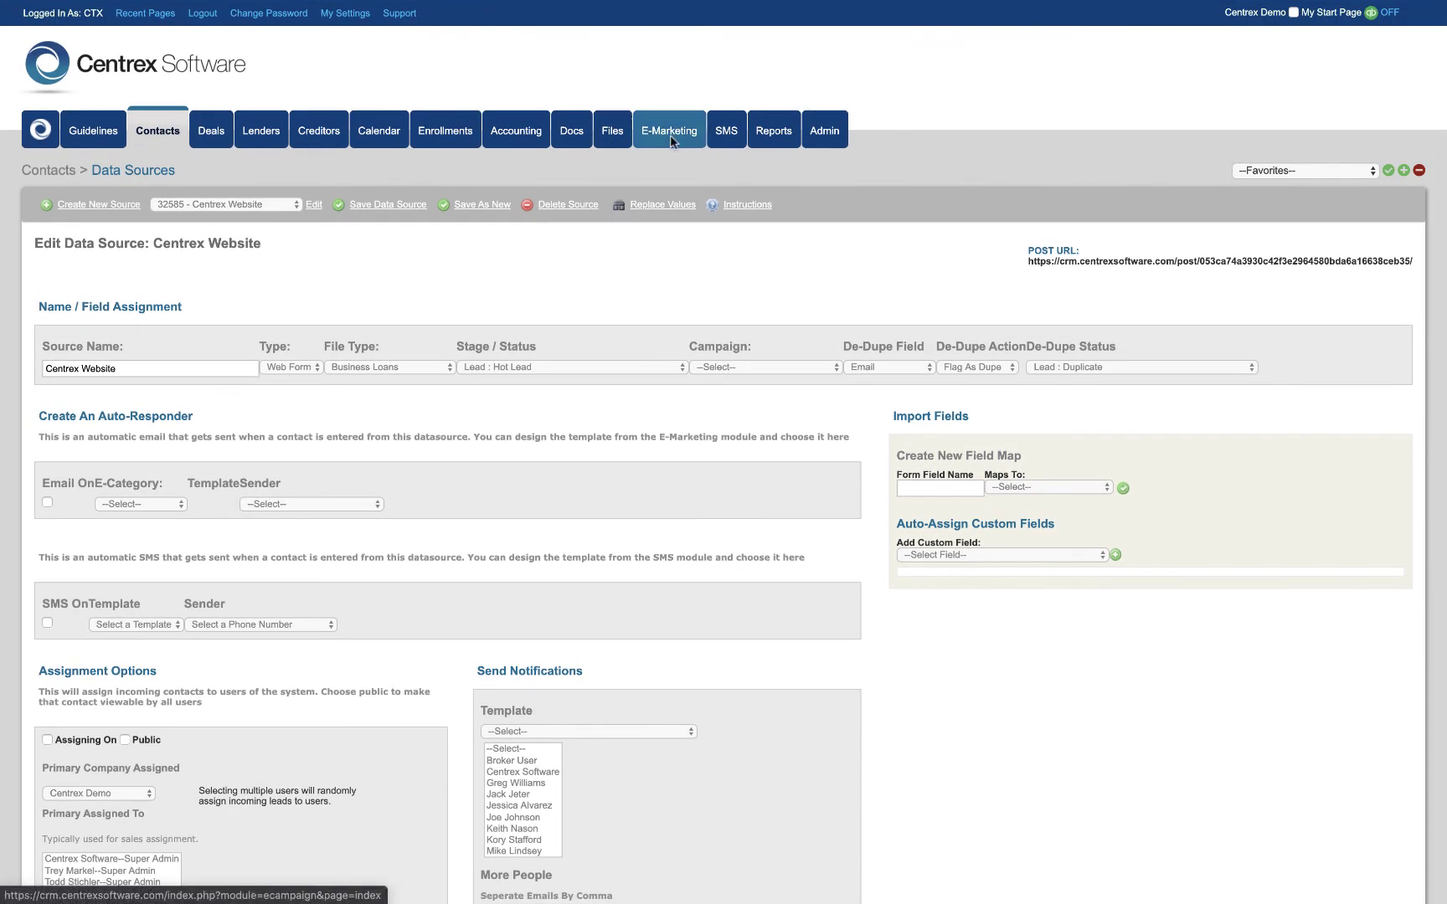
scroll(218, 462, "down", 3)
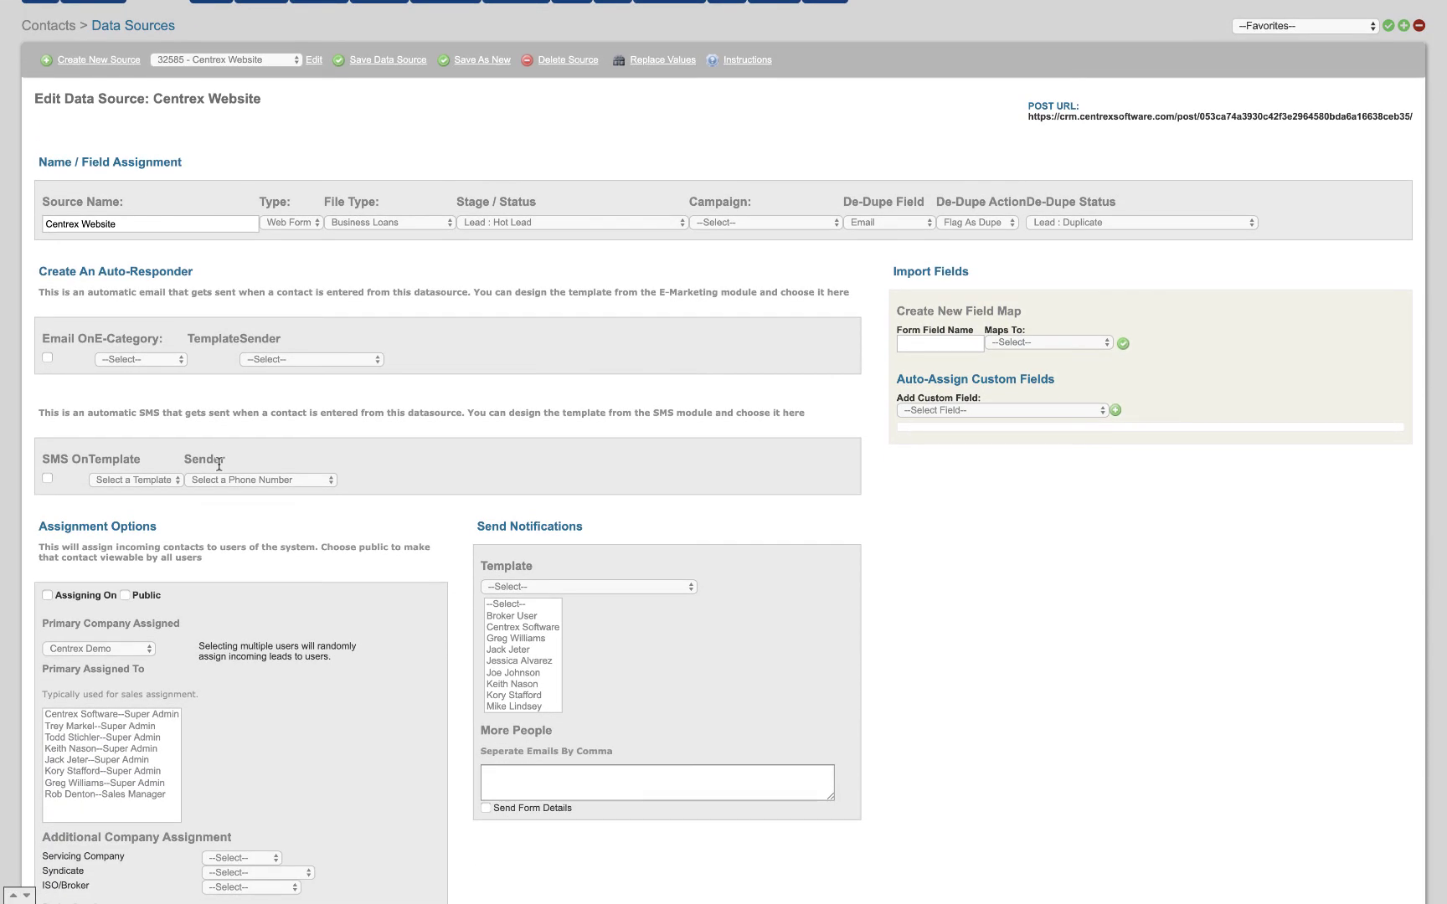
scroll(218, 462, "down", 2)
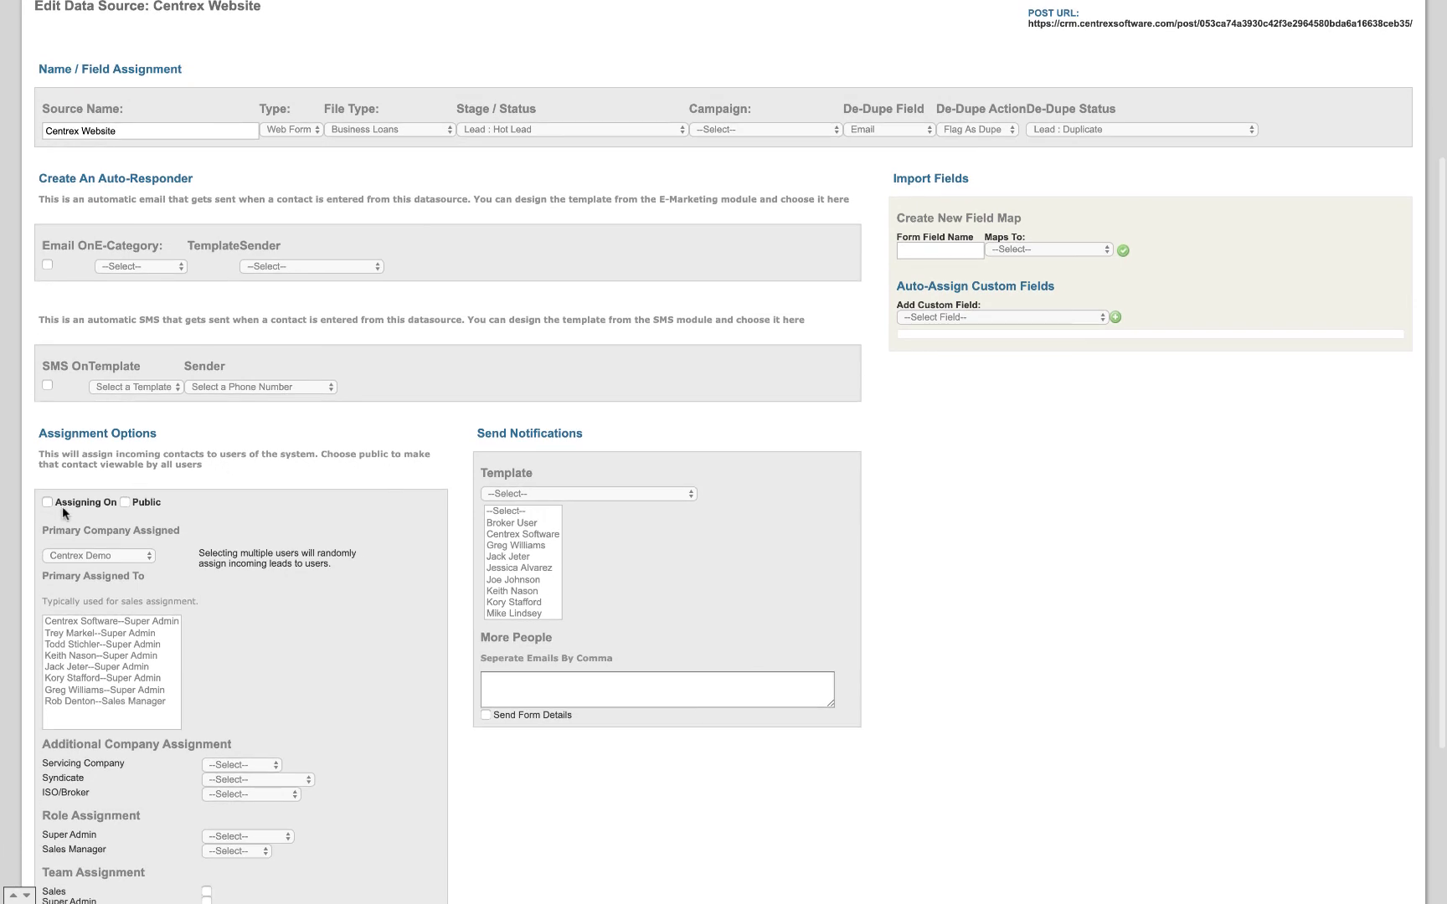
Step: Turn on assigning for the data source and select the second through sixth users as primary assignees
left_click(48, 503)
left_click(79, 634)
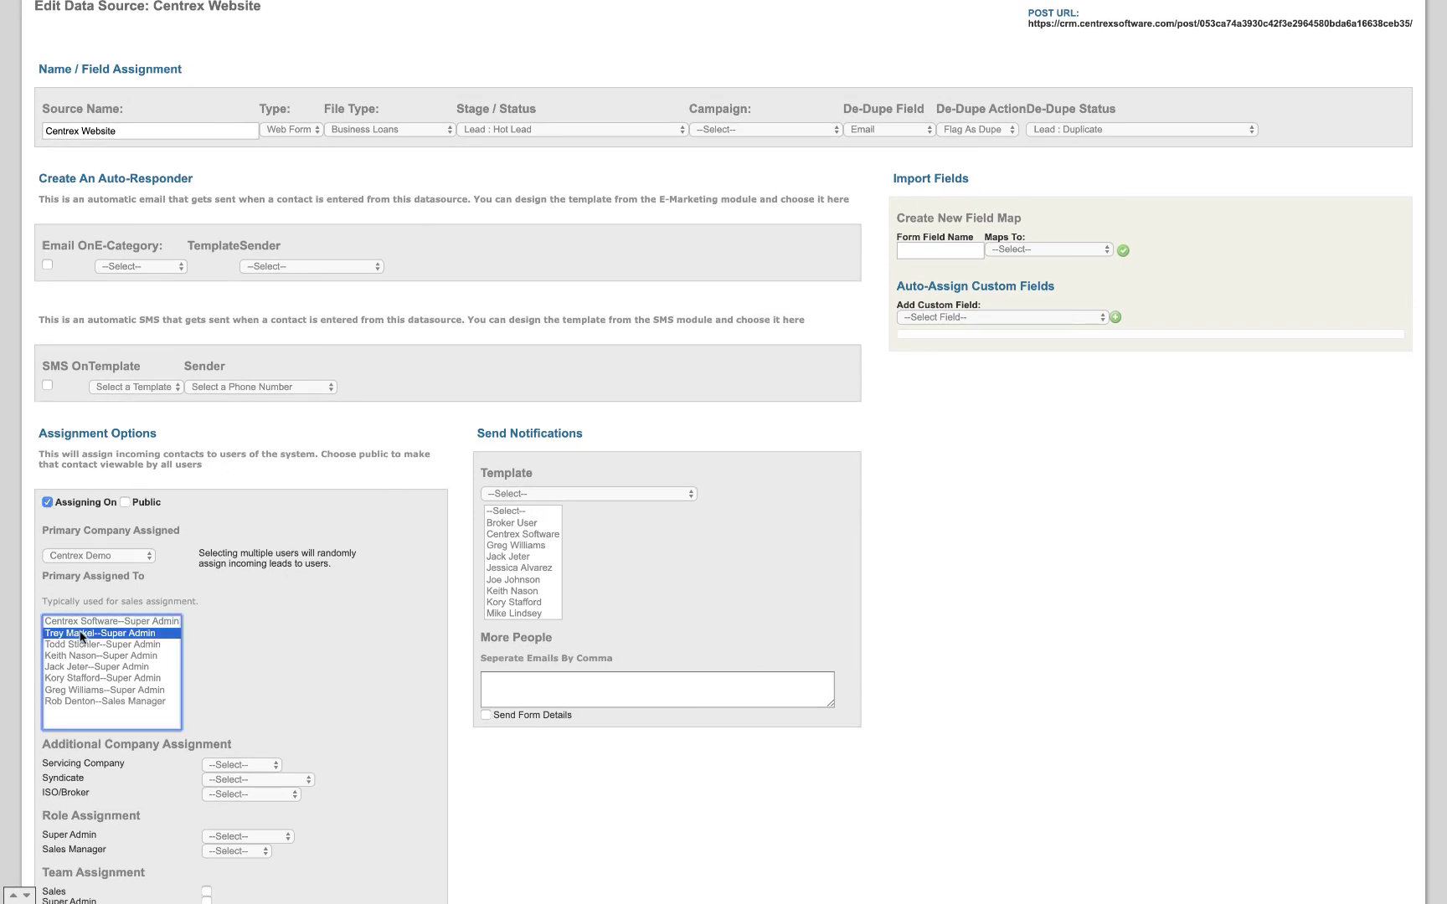
left_click(80, 679, "shift")
Step: Review the data source's additional company, role and team assignment options, its notification setting and its webhooks
scroll(250, 589, "down", 3)
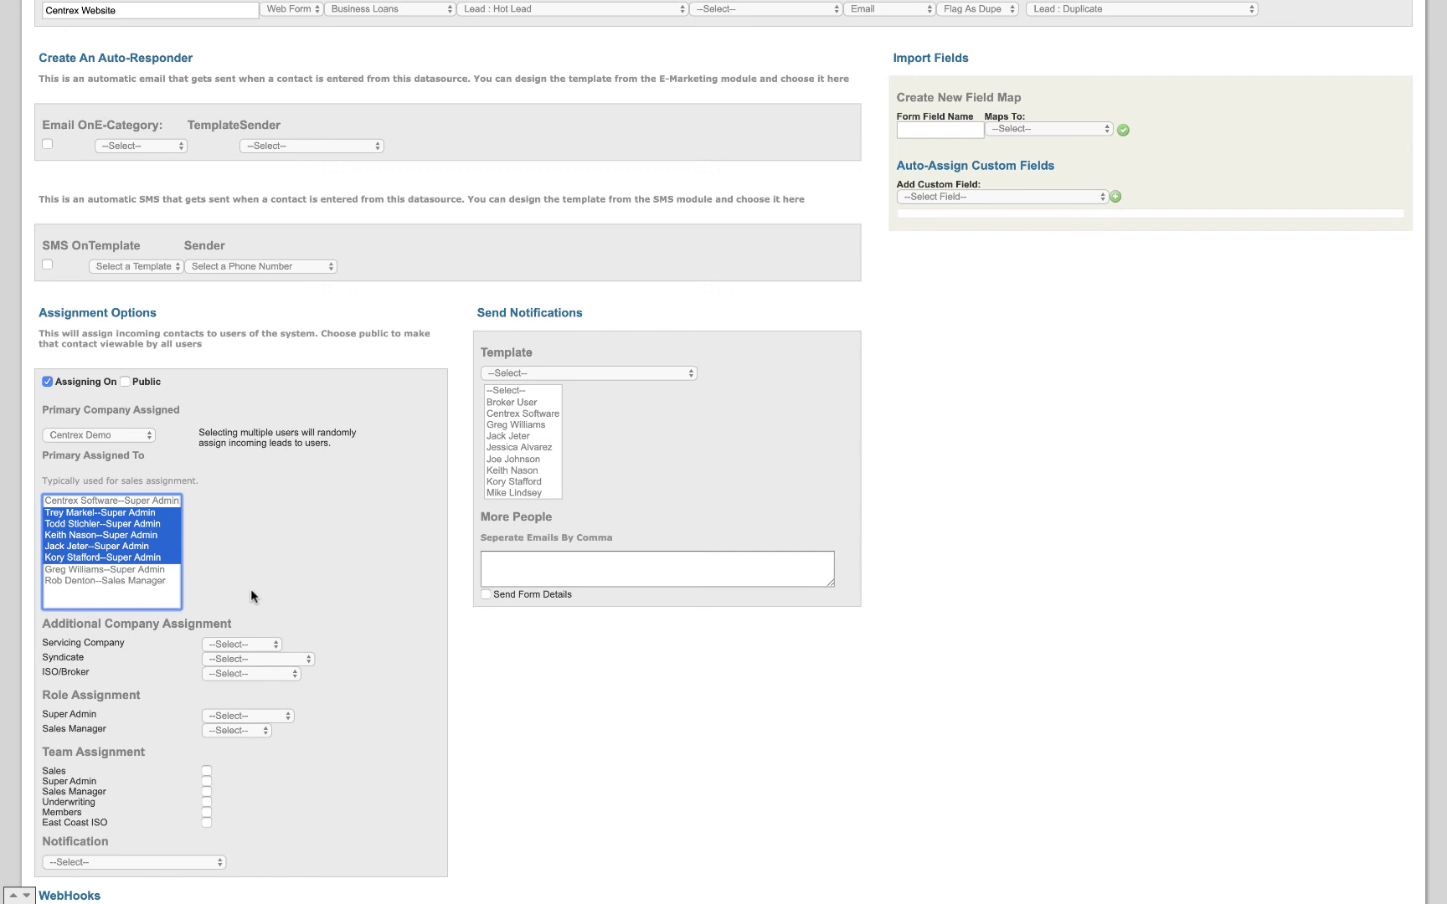
scroll(250, 588, "down", 2)
scroll(137, 615, "down", 1)
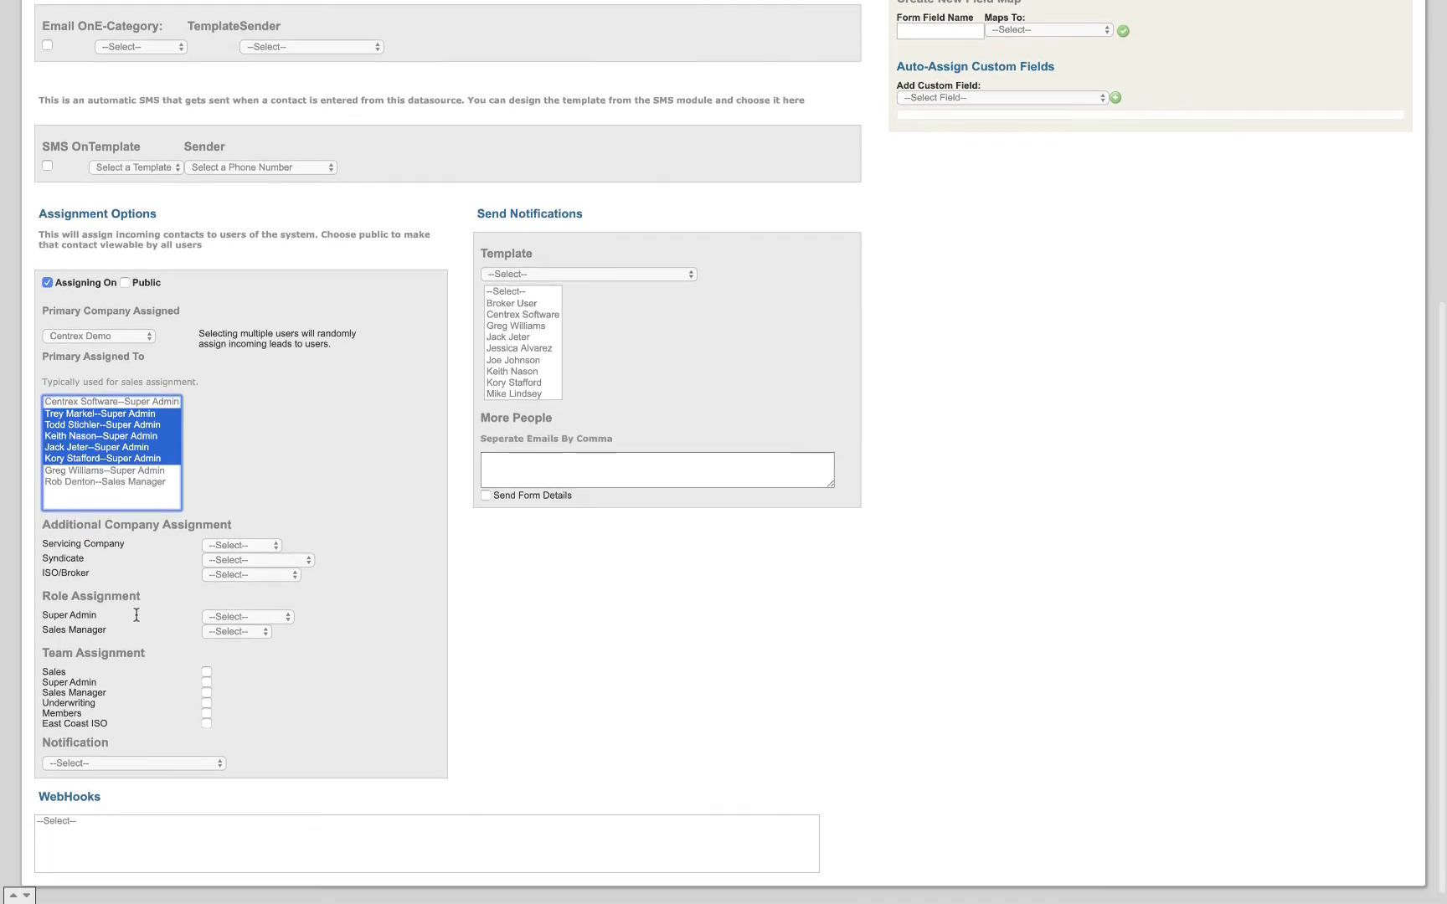
scroll(137, 615, "down", 1)
Step: View the available types for the Centrex Website data source without changing its type
scroll(123, 554, "up", 3)
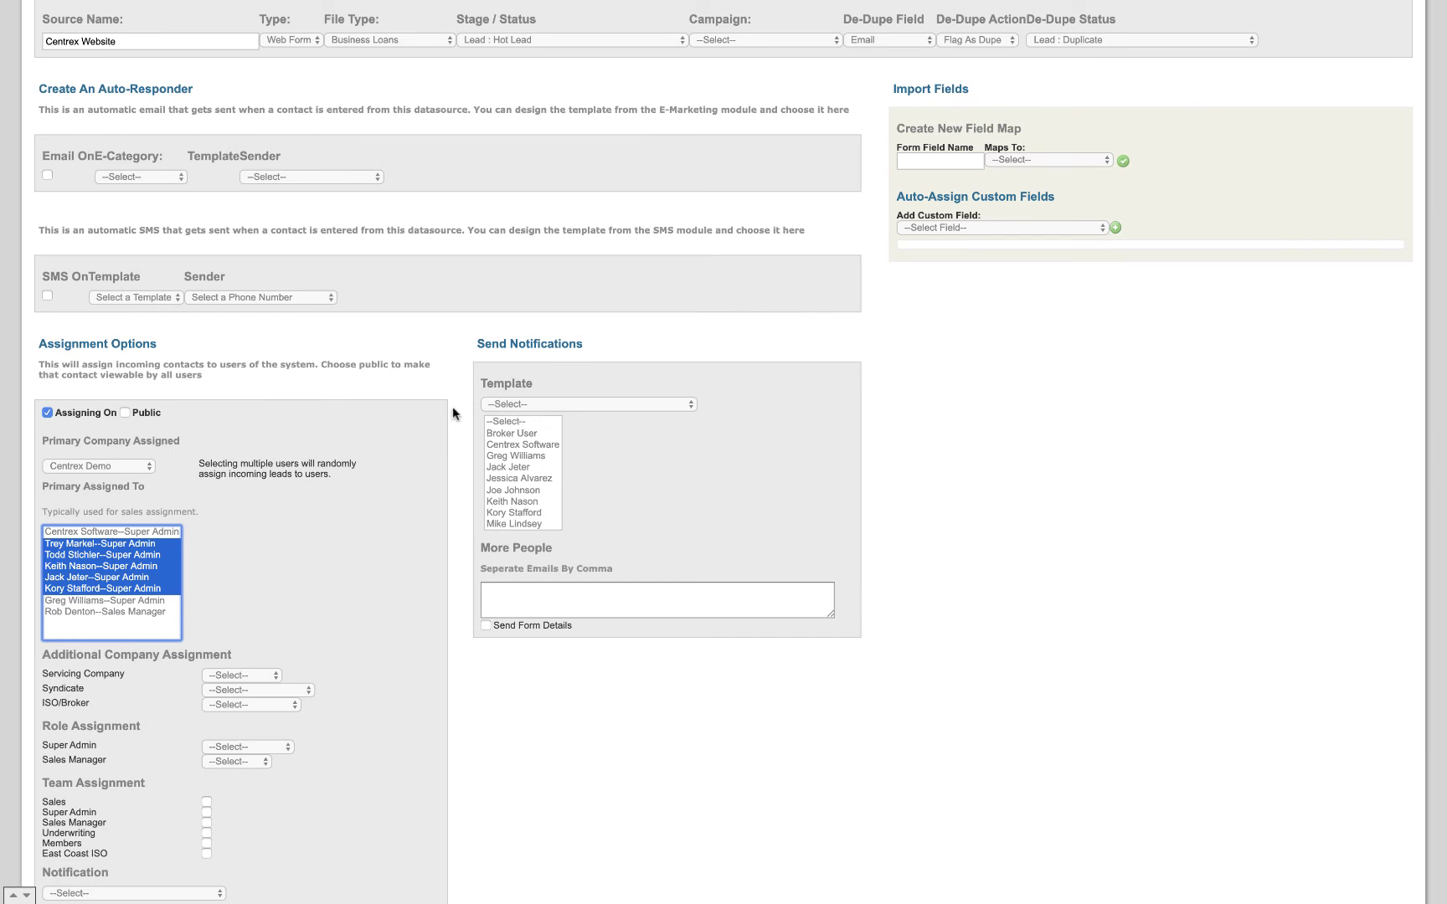
scroll(452, 414, "up", 6)
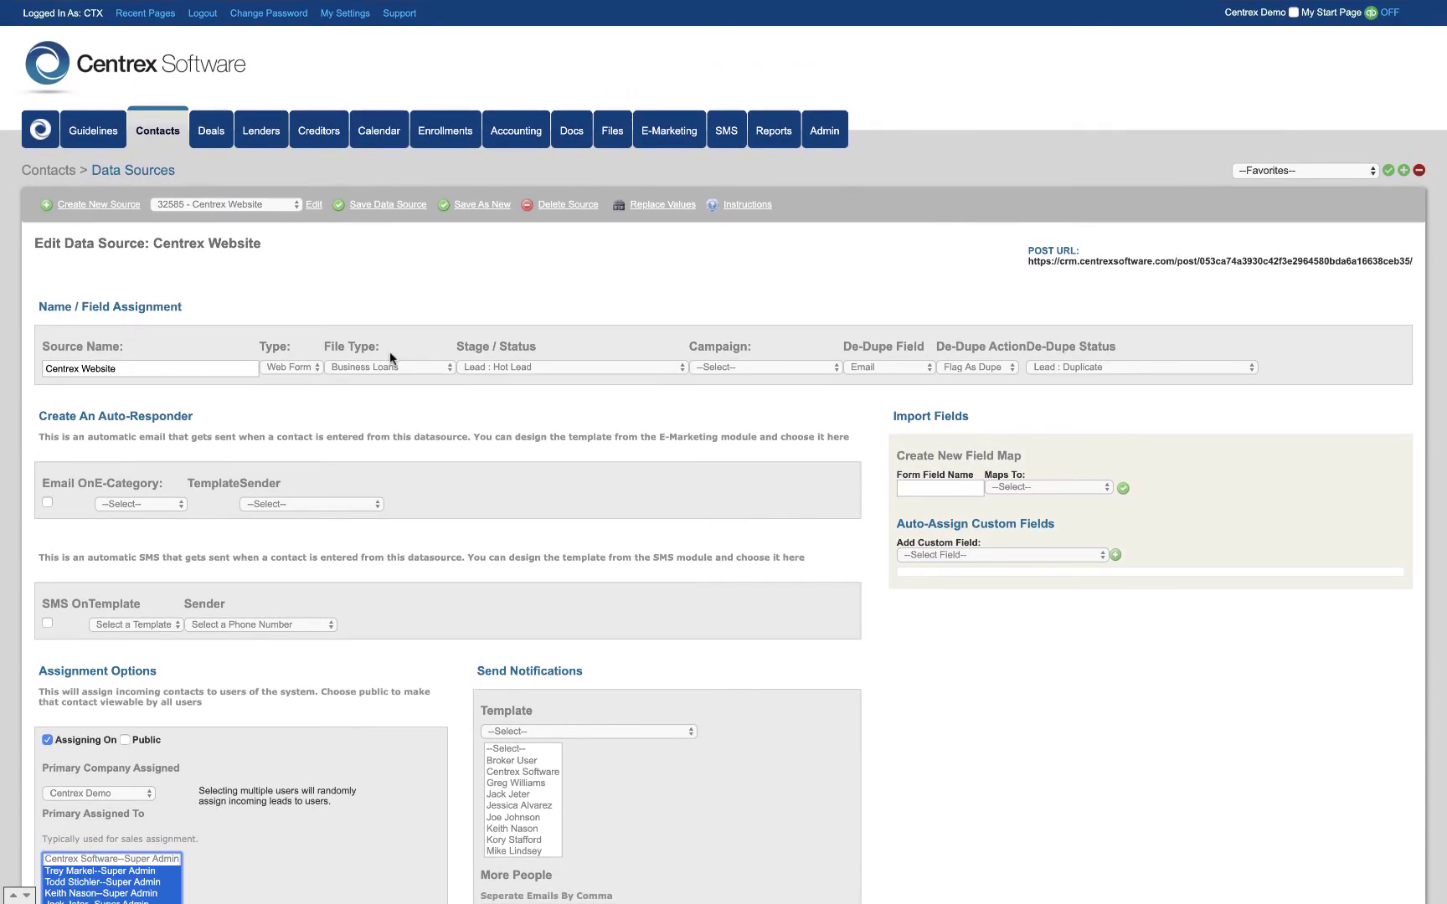
left_click(309, 369)
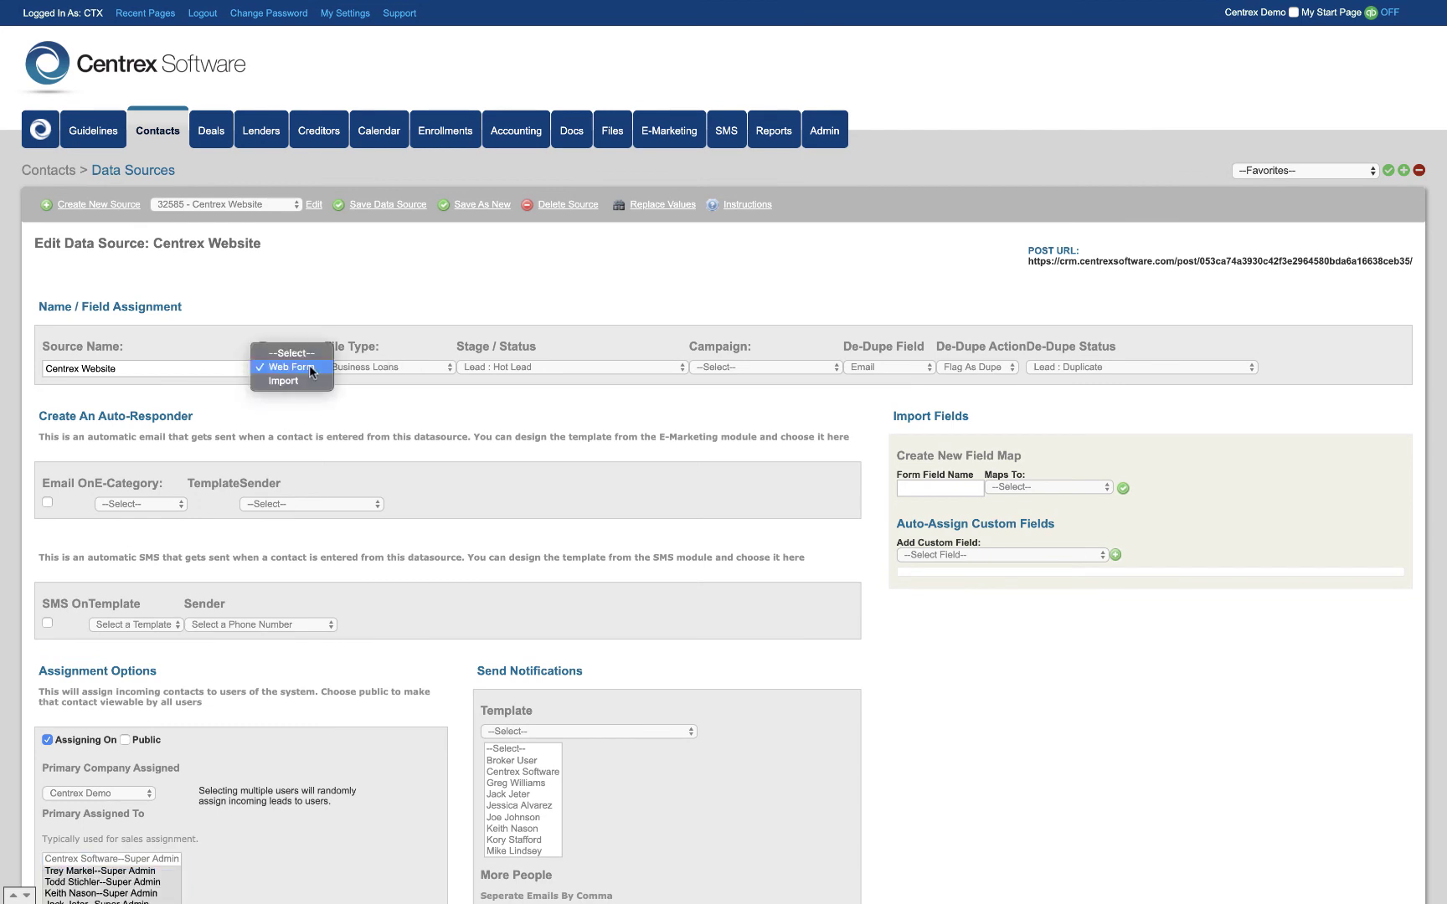
left_click(312, 305)
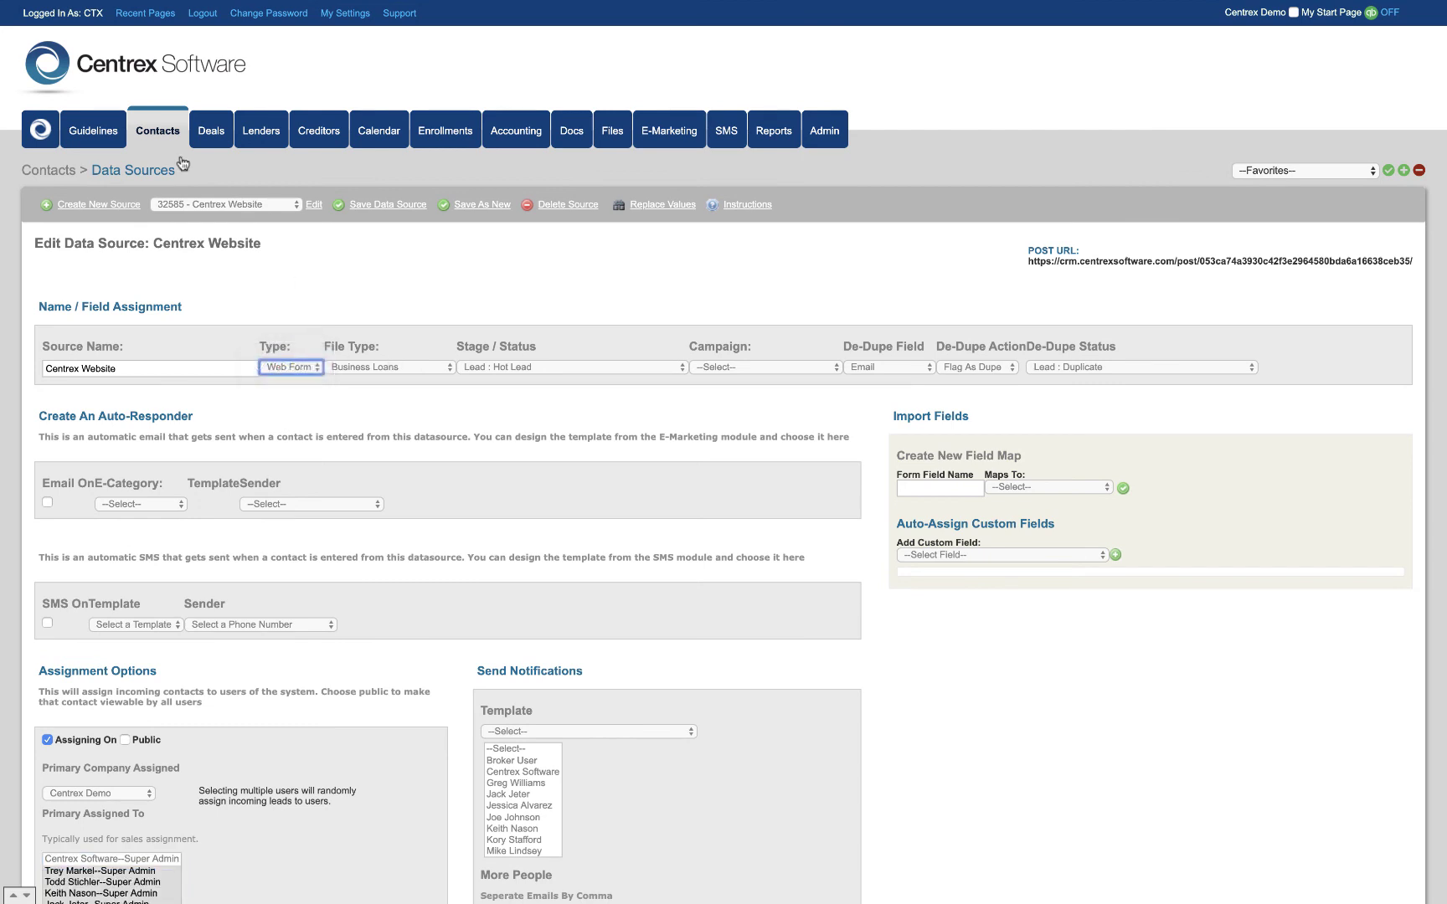
Step: Start a new data source, set its type to Import, and view the CSV import section and other settings
left_click(164, 137)
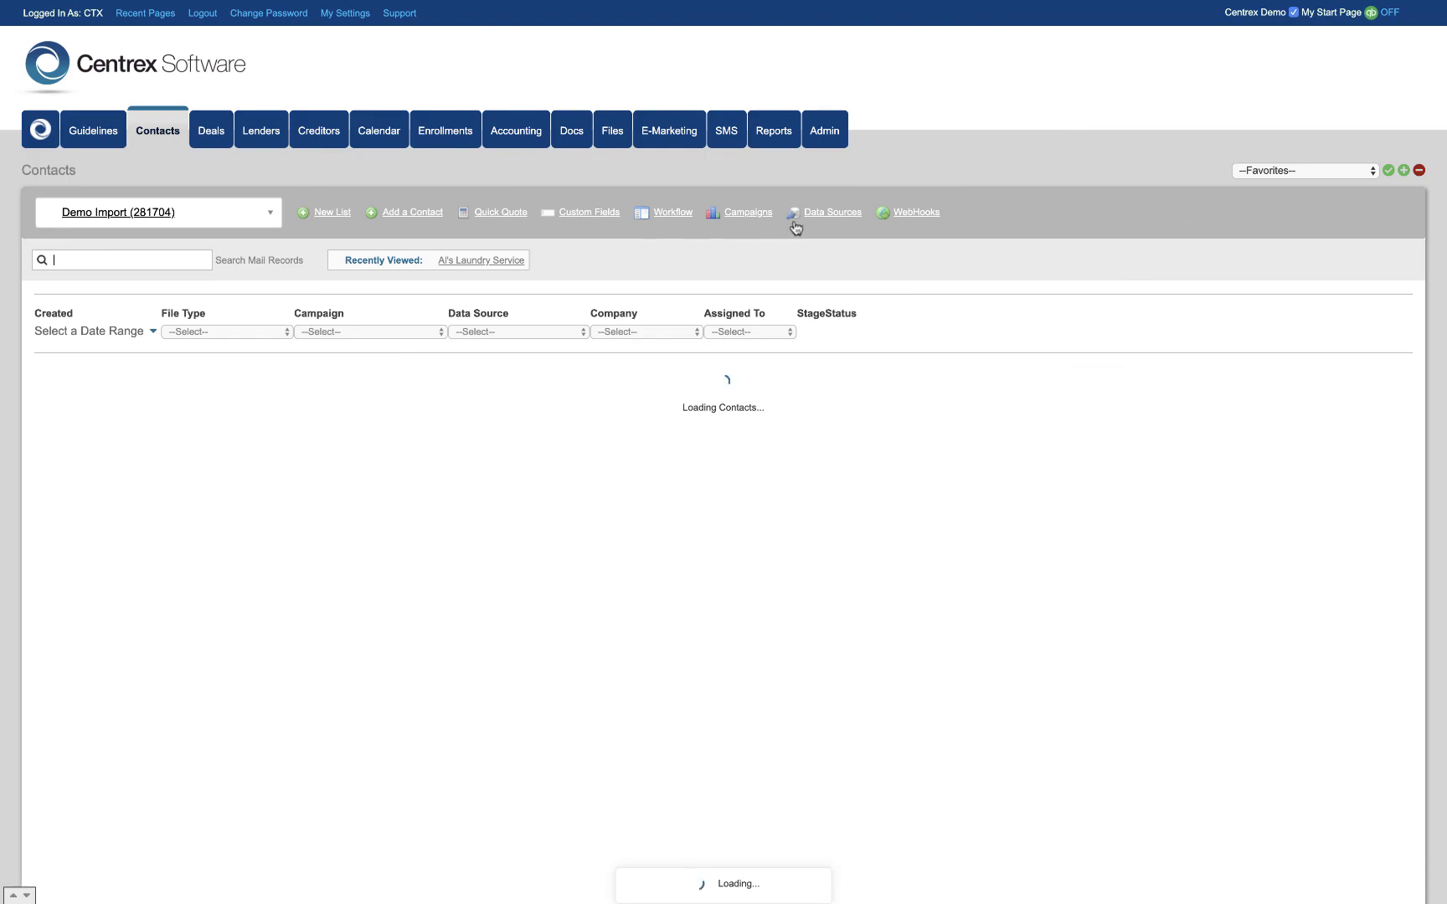
left_click(831, 212)
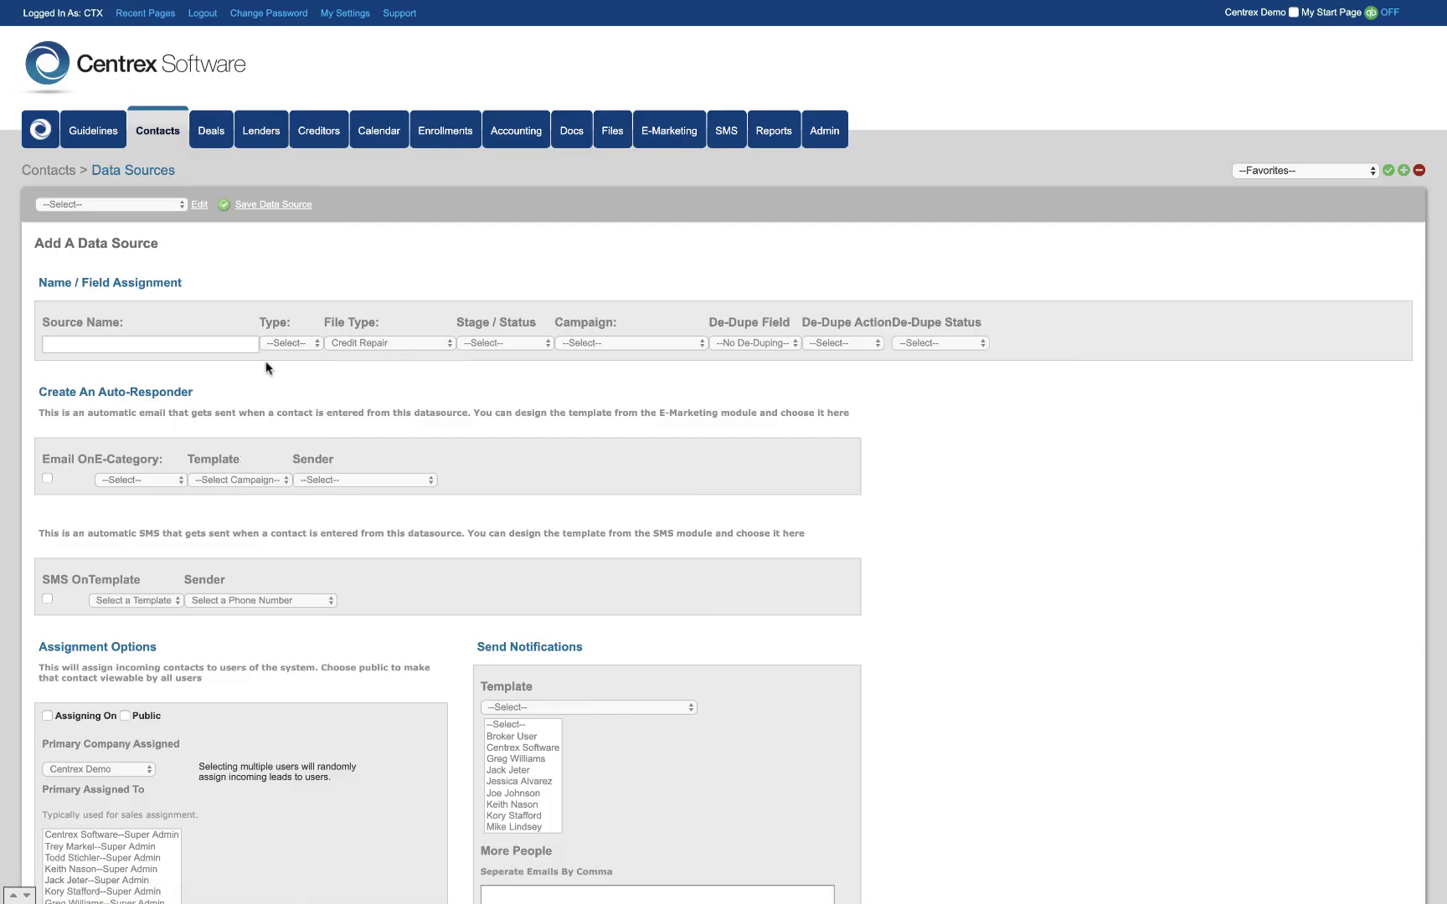
left_click(290, 344)
left_click(293, 371)
left_click_drag(890, 383, 1093, 379)
left_click(1114, 384)
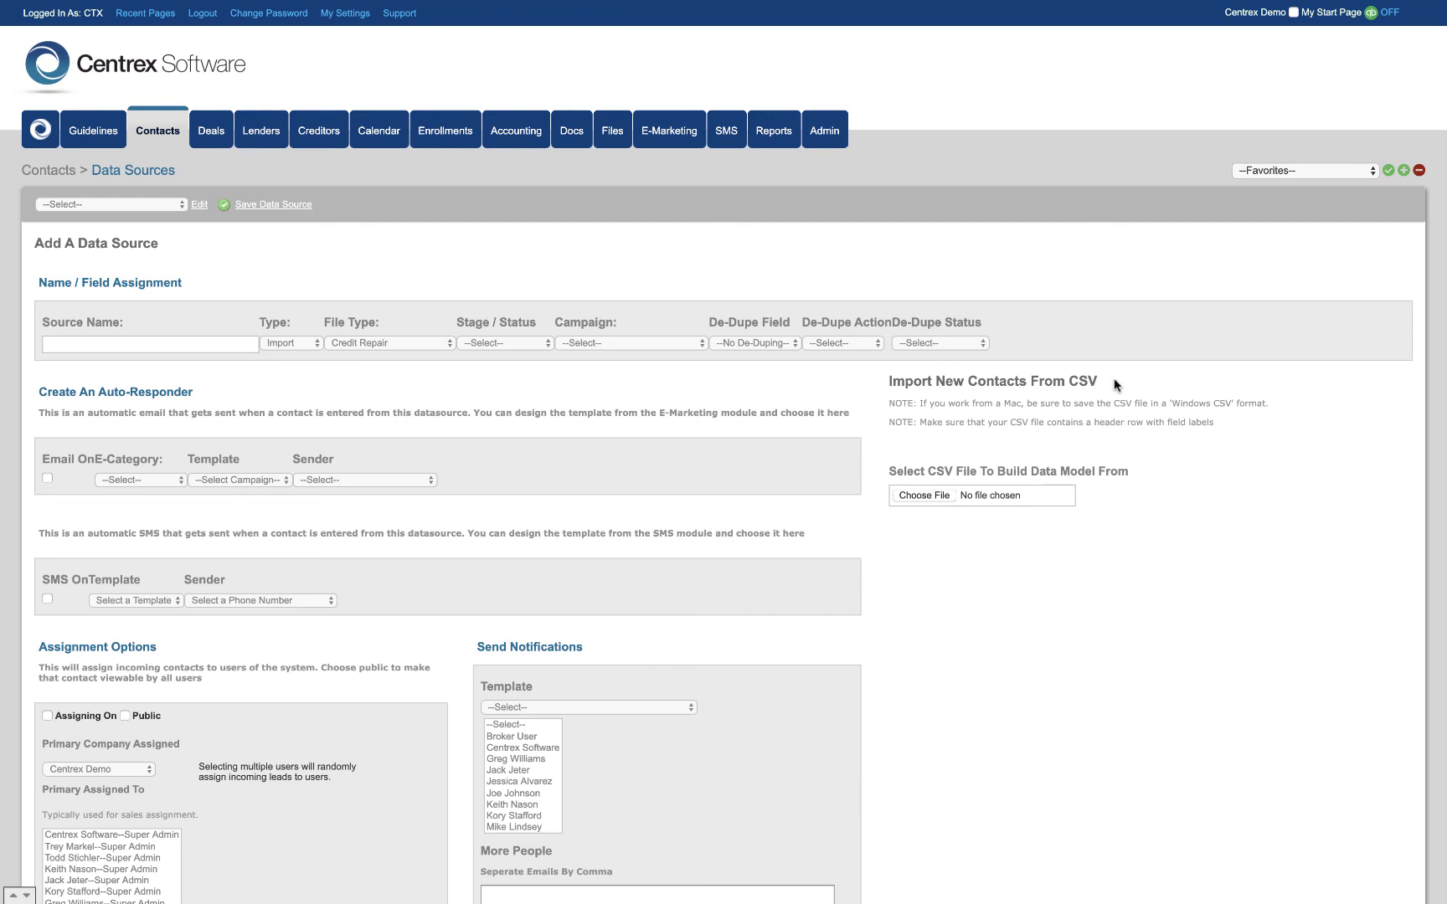
scroll(437, 509, "down", 3)
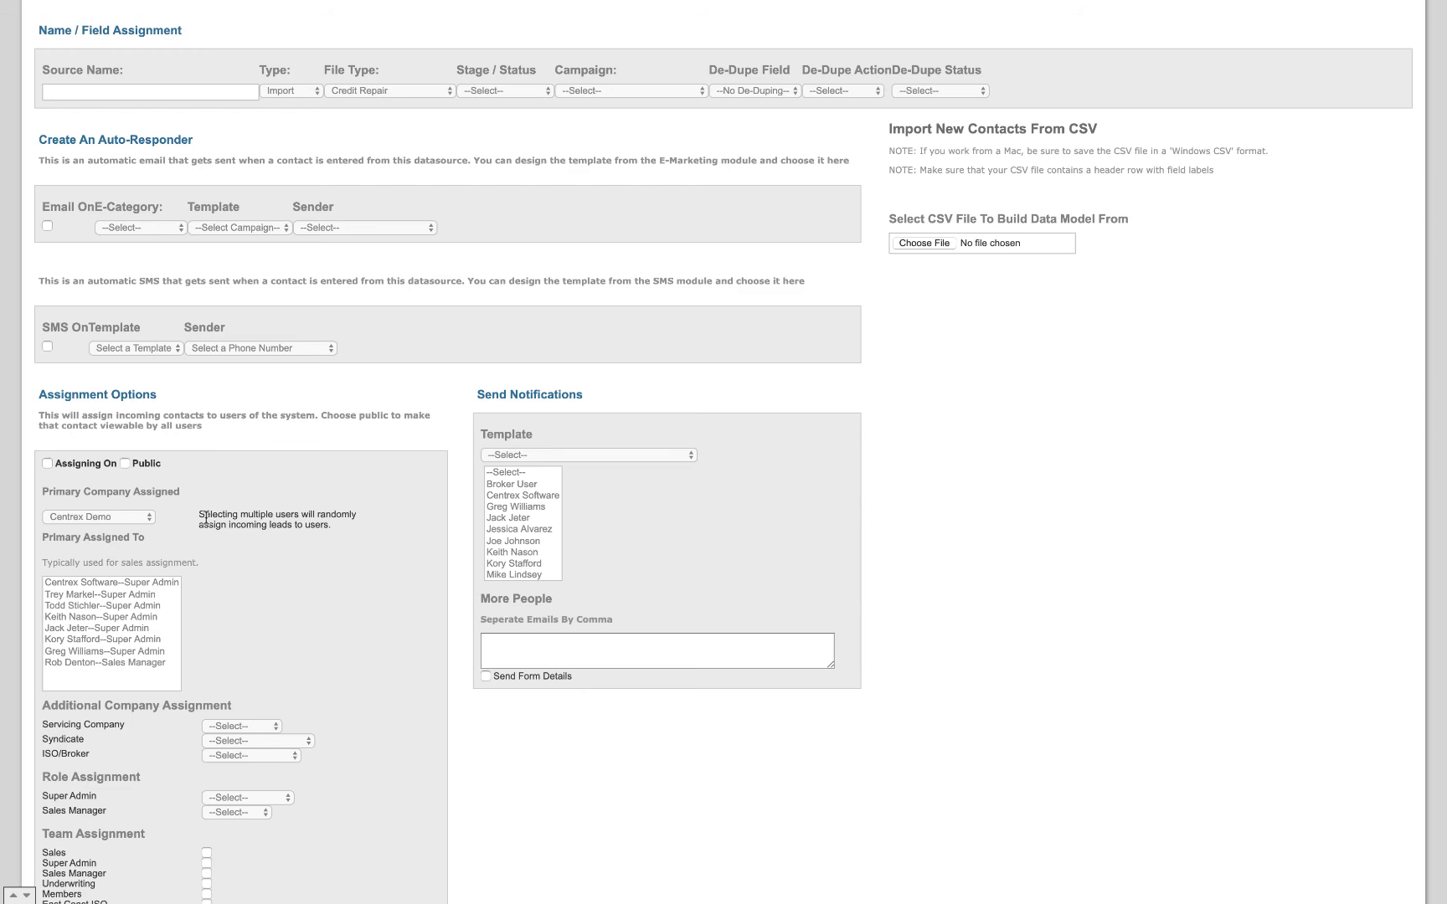
scroll(206, 518, "up", 3)
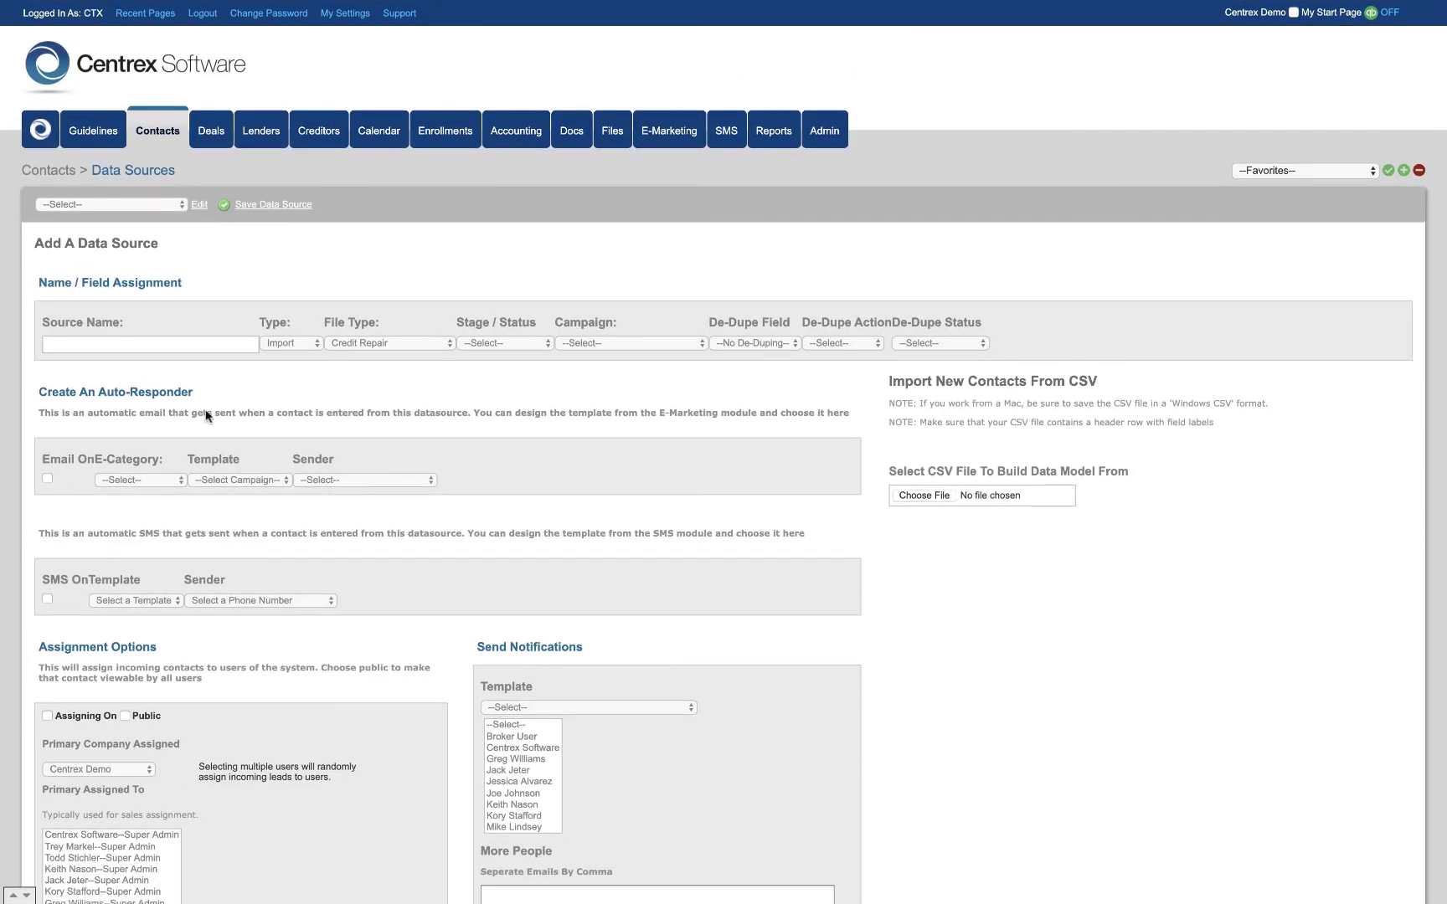
Step: Open the contacts' WebHooks page and look through the form for creating a webhook
left_click(168, 134)
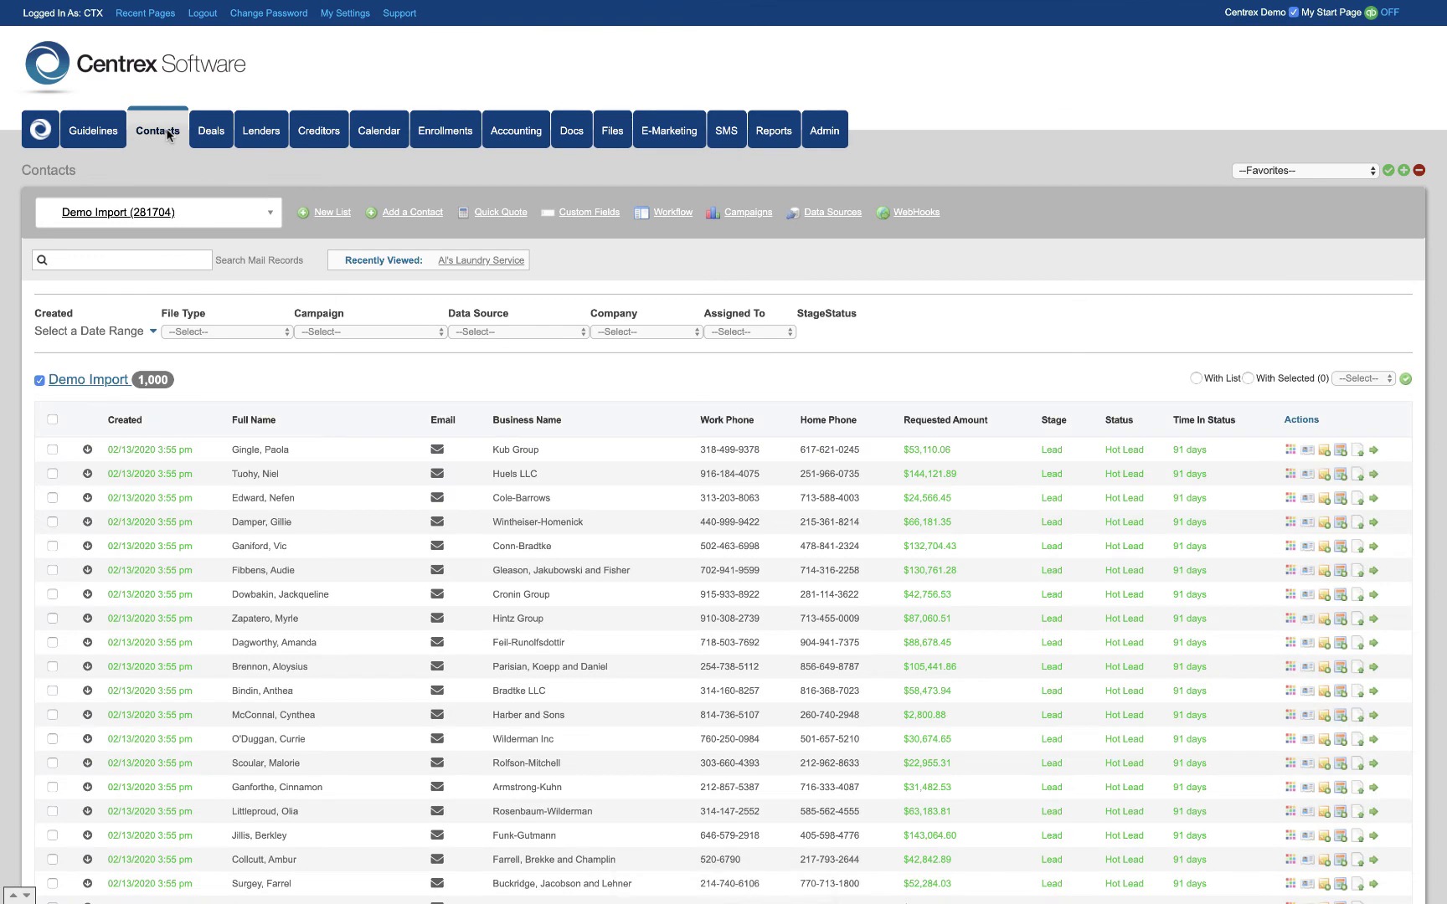
left_click(917, 215)
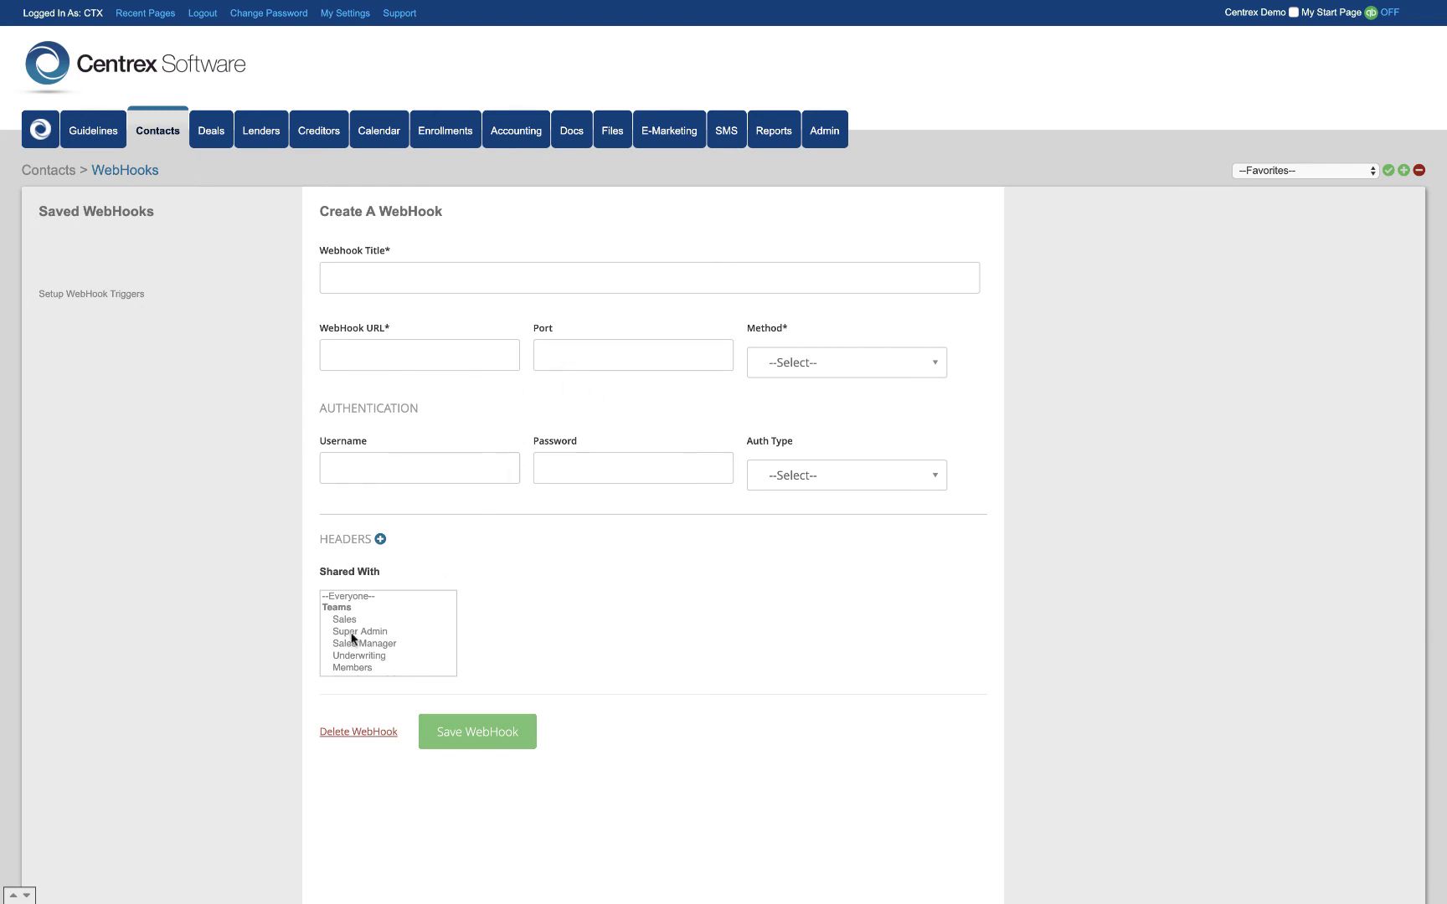
scroll(355, 639, "down", 3)
scroll(355, 639, "up", 3)
Step: Open the contacts' Campaigns page, look over the campaign form and current campaigns, and return to the contact list
left_click(164, 141)
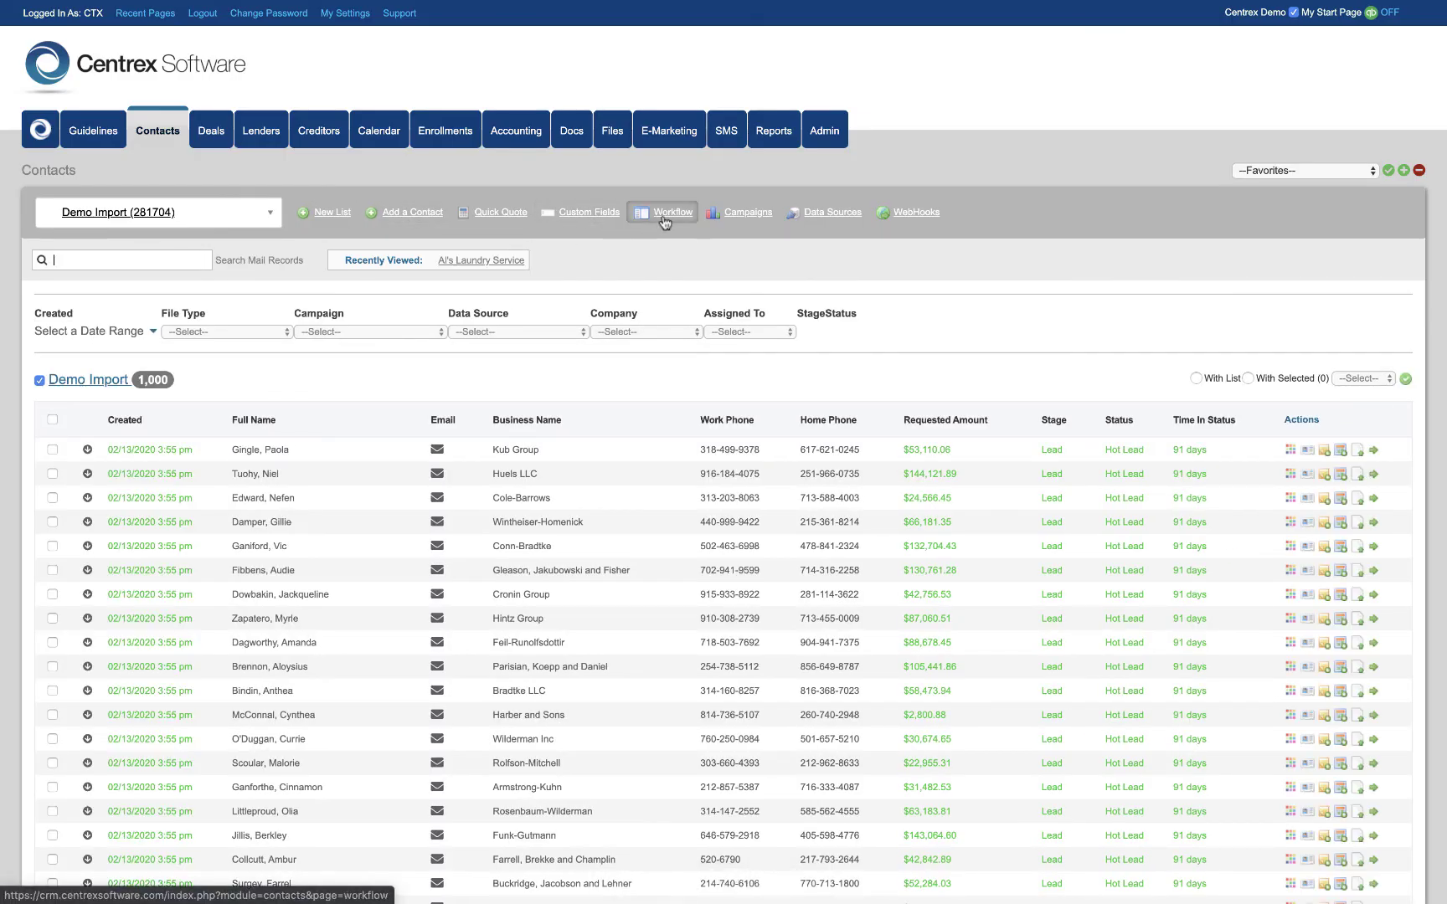
left_click(752, 215)
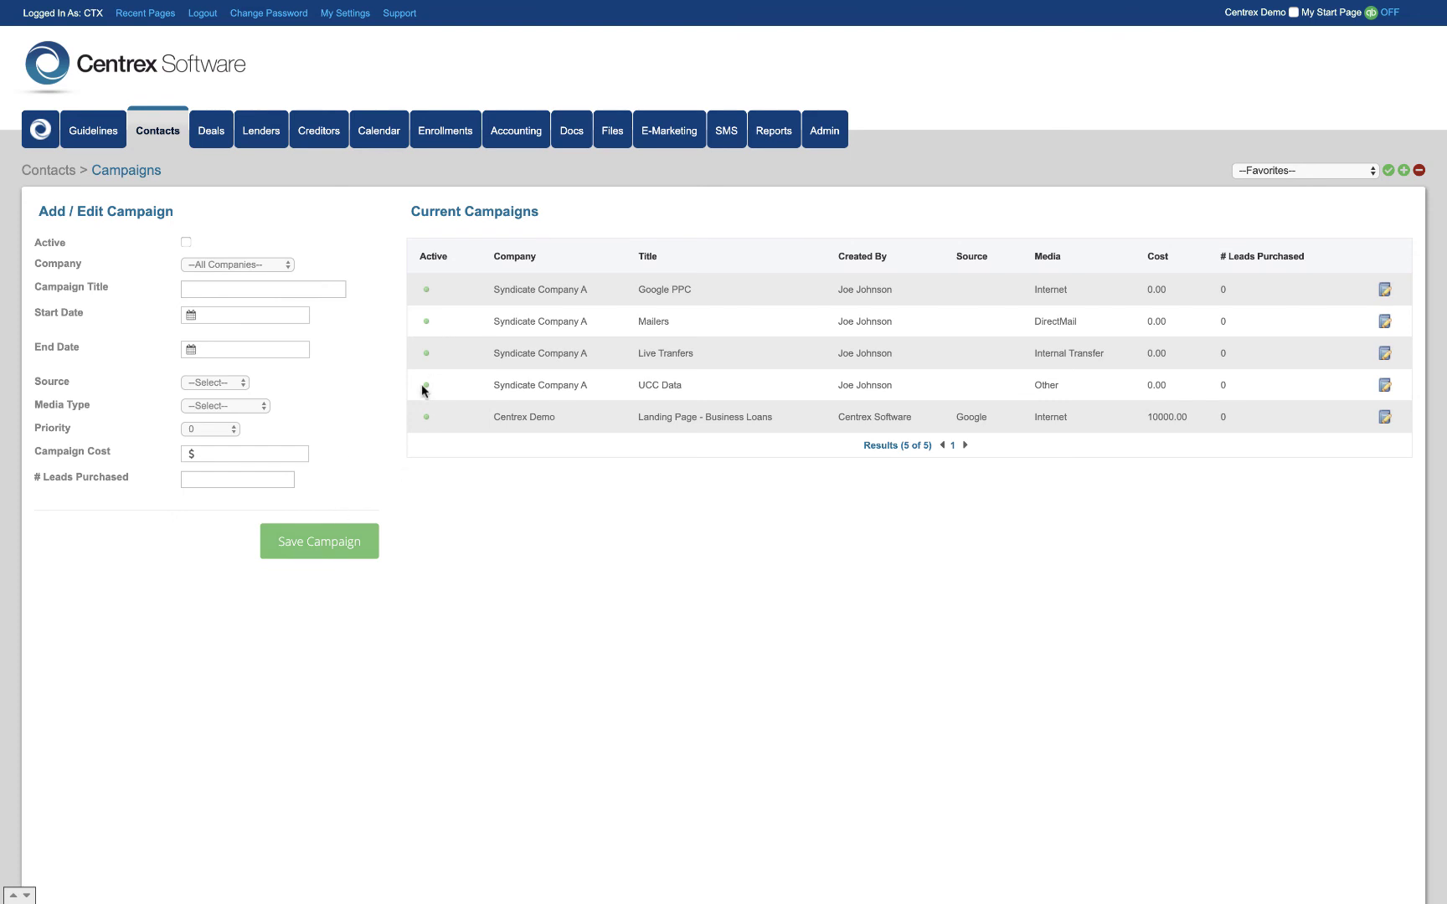
left_click(159, 136)
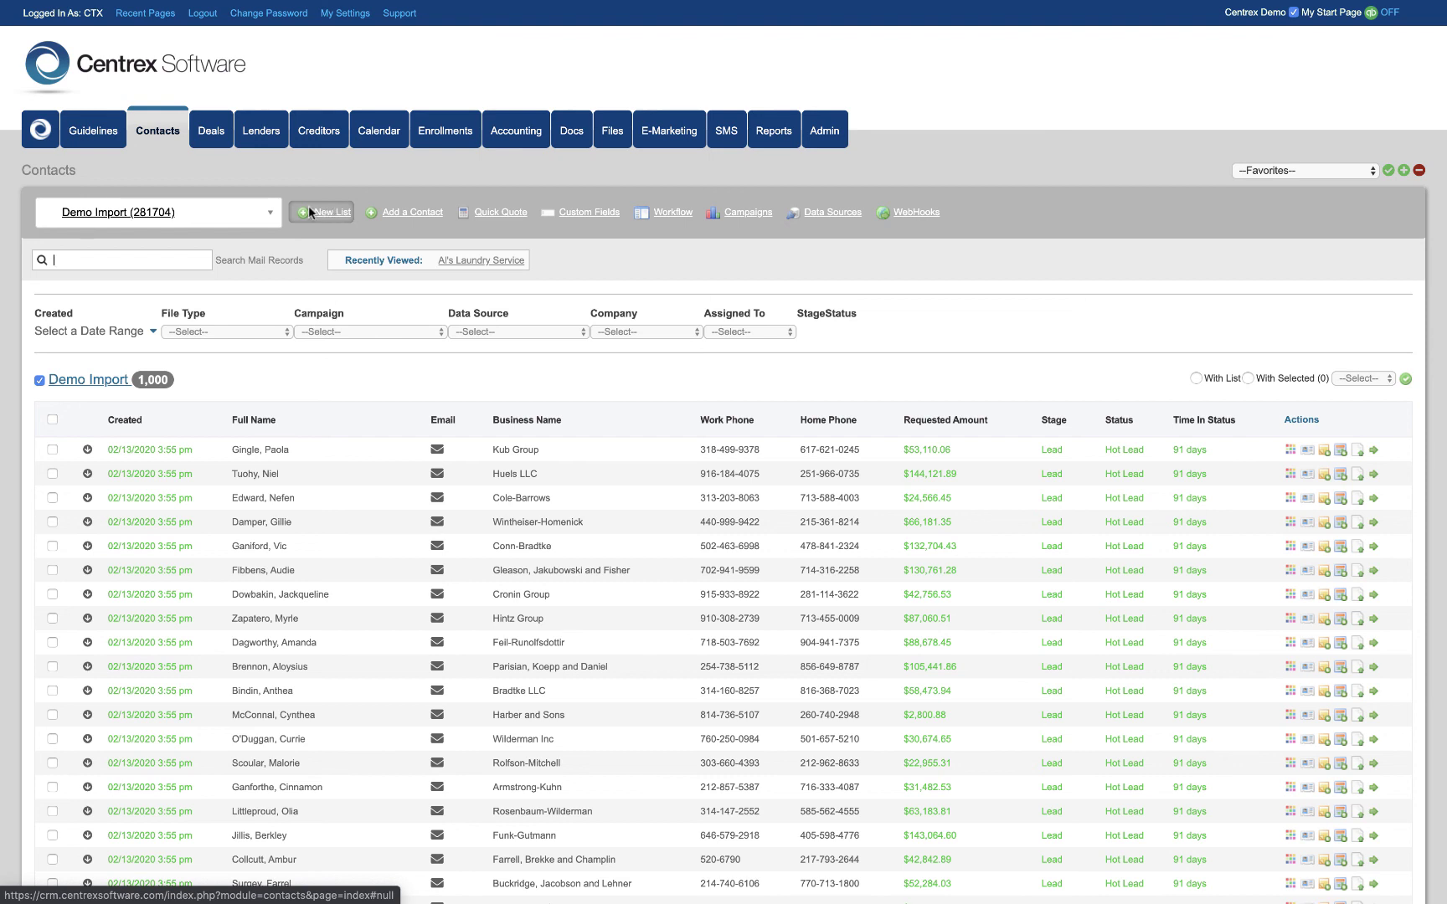
Step: Browse the system lists and saved contact lists without switching from Demo Import
left_click(251, 213)
scroll(216, 326, "up", 5)
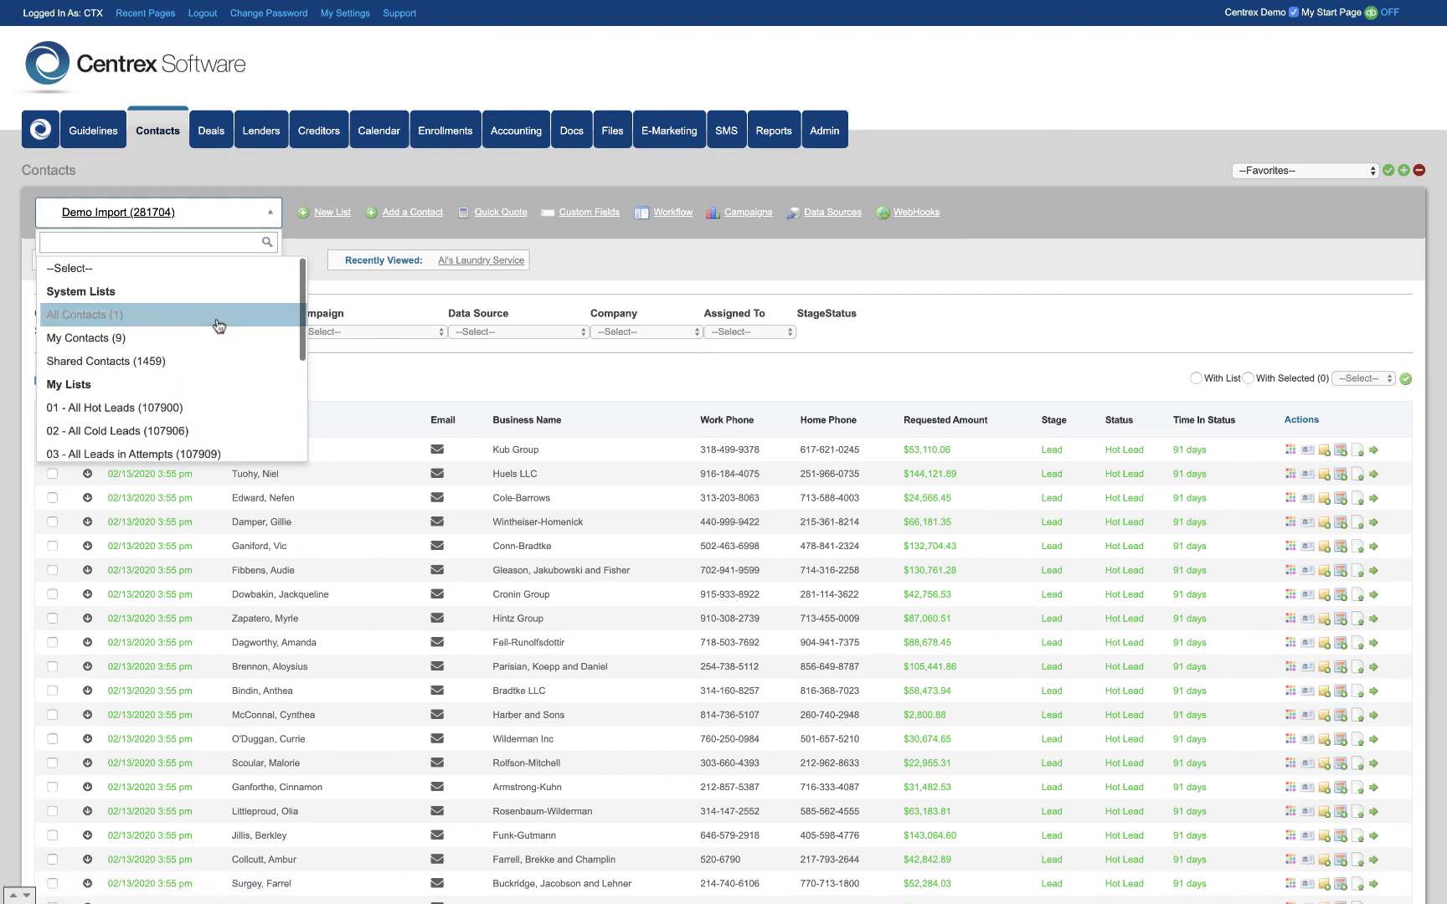
scroll(196, 369, "down", 1)
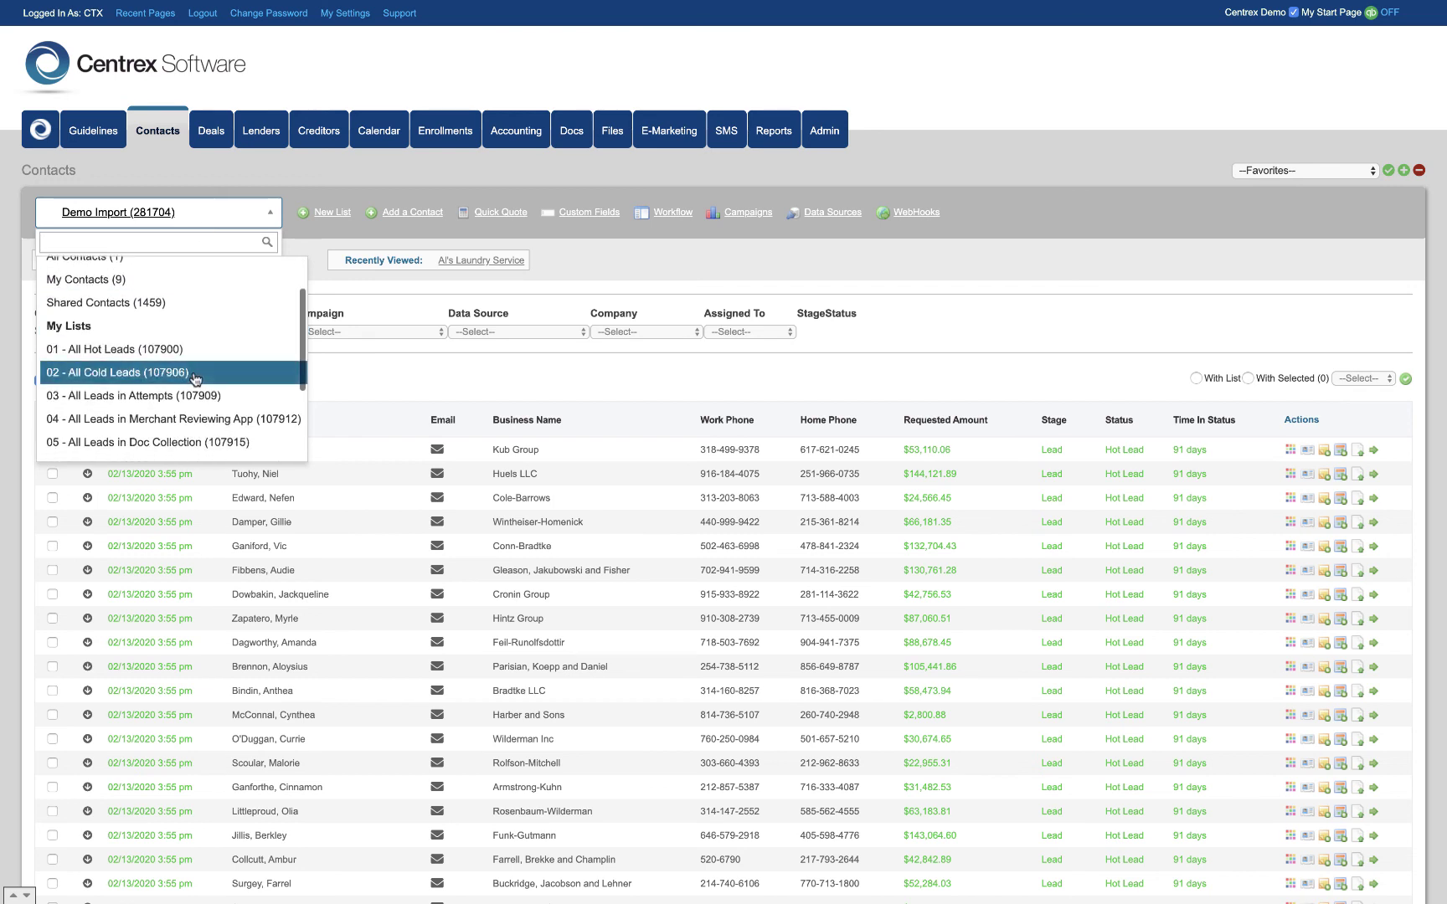
scroll(186, 406, "down", 1)
scroll(186, 411, "up", 1)
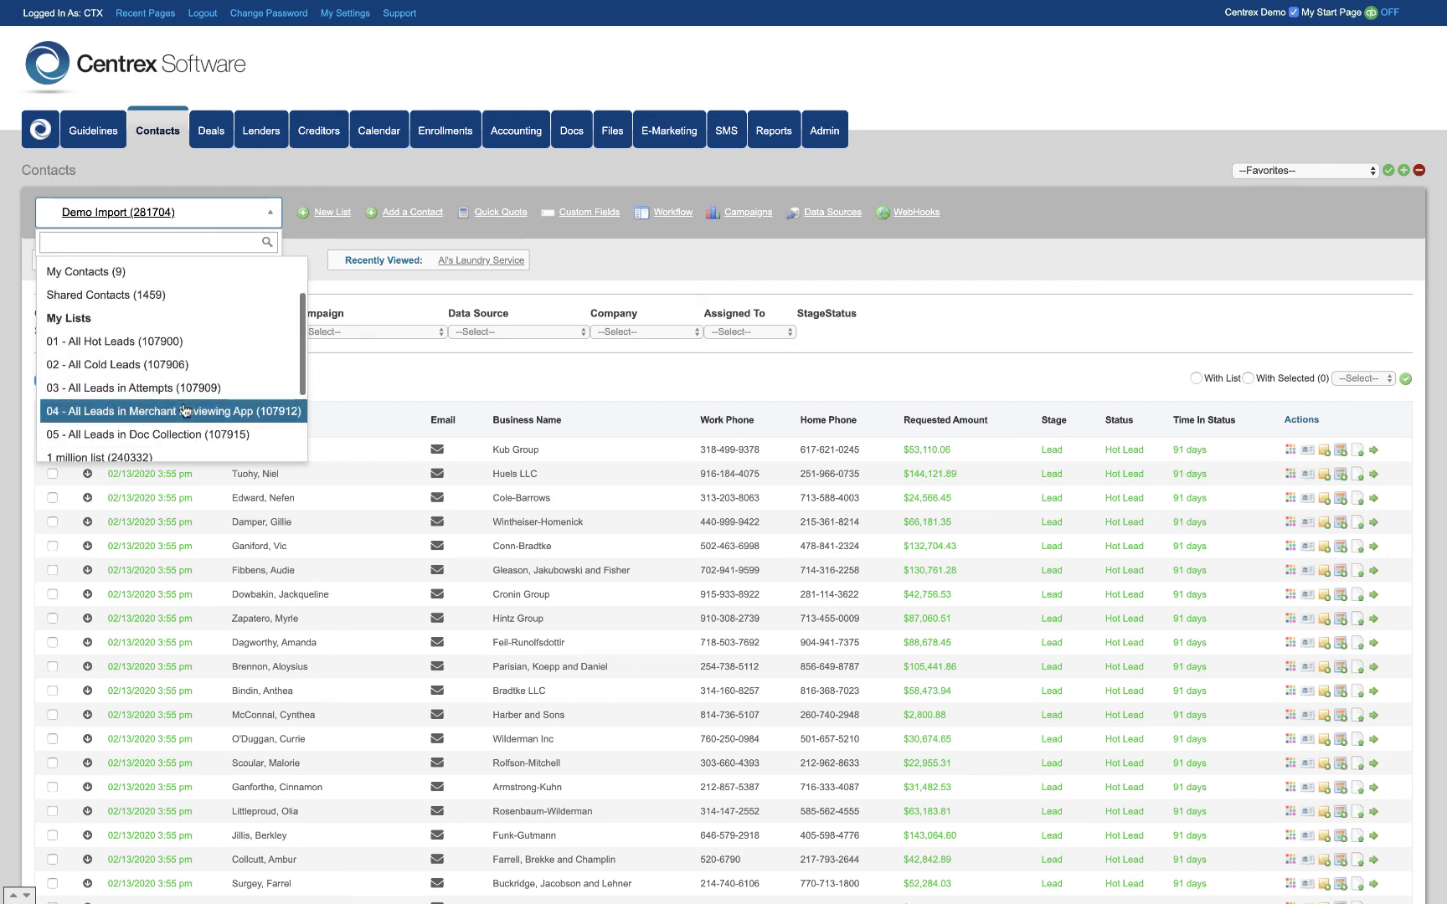
scroll(186, 410, "down", 2)
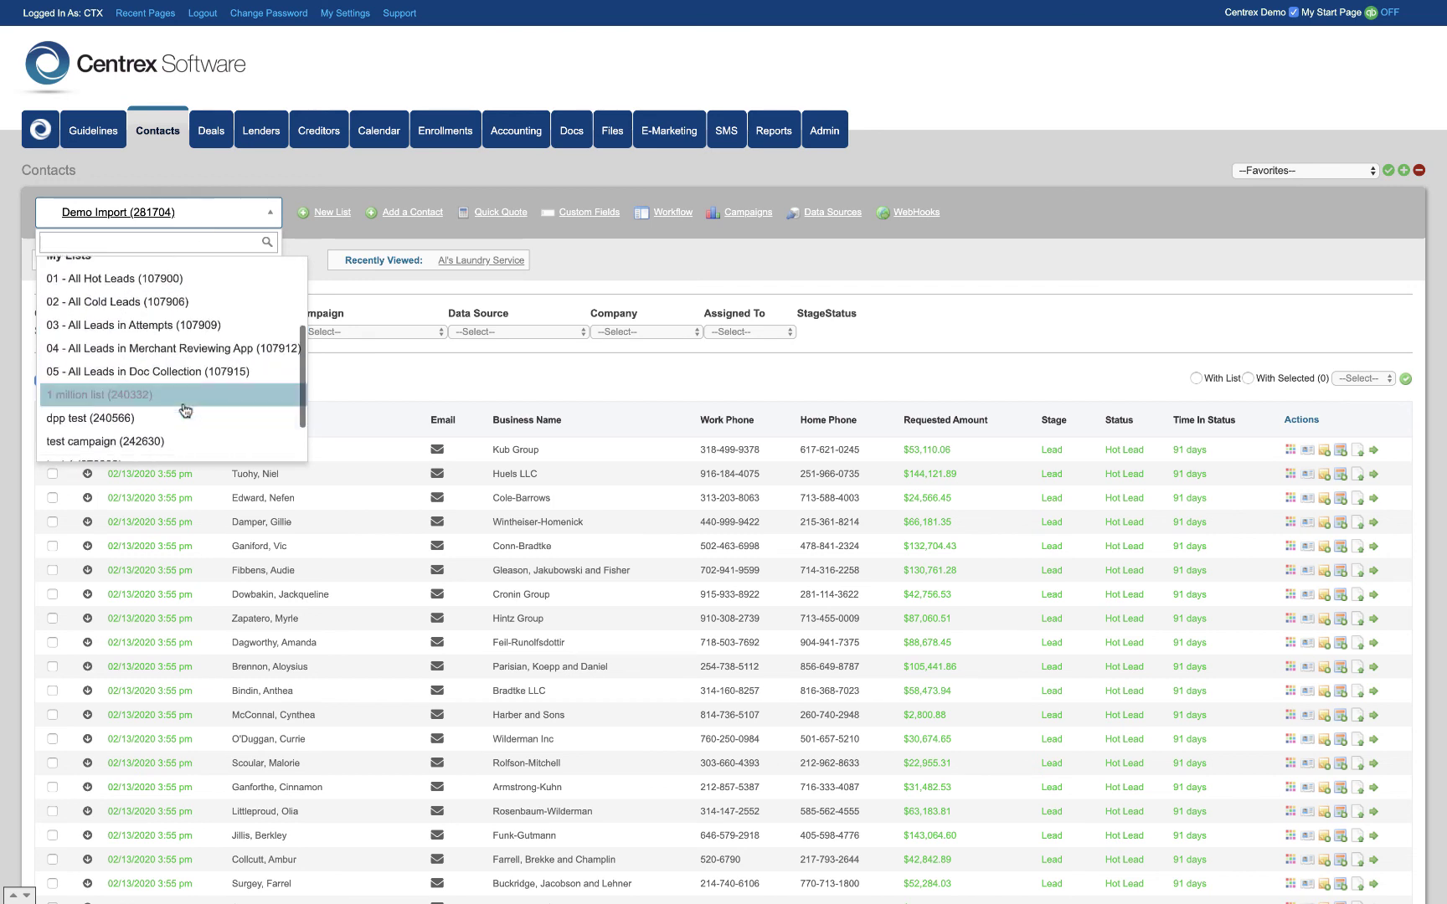
scroll(186, 410, "up", 2)
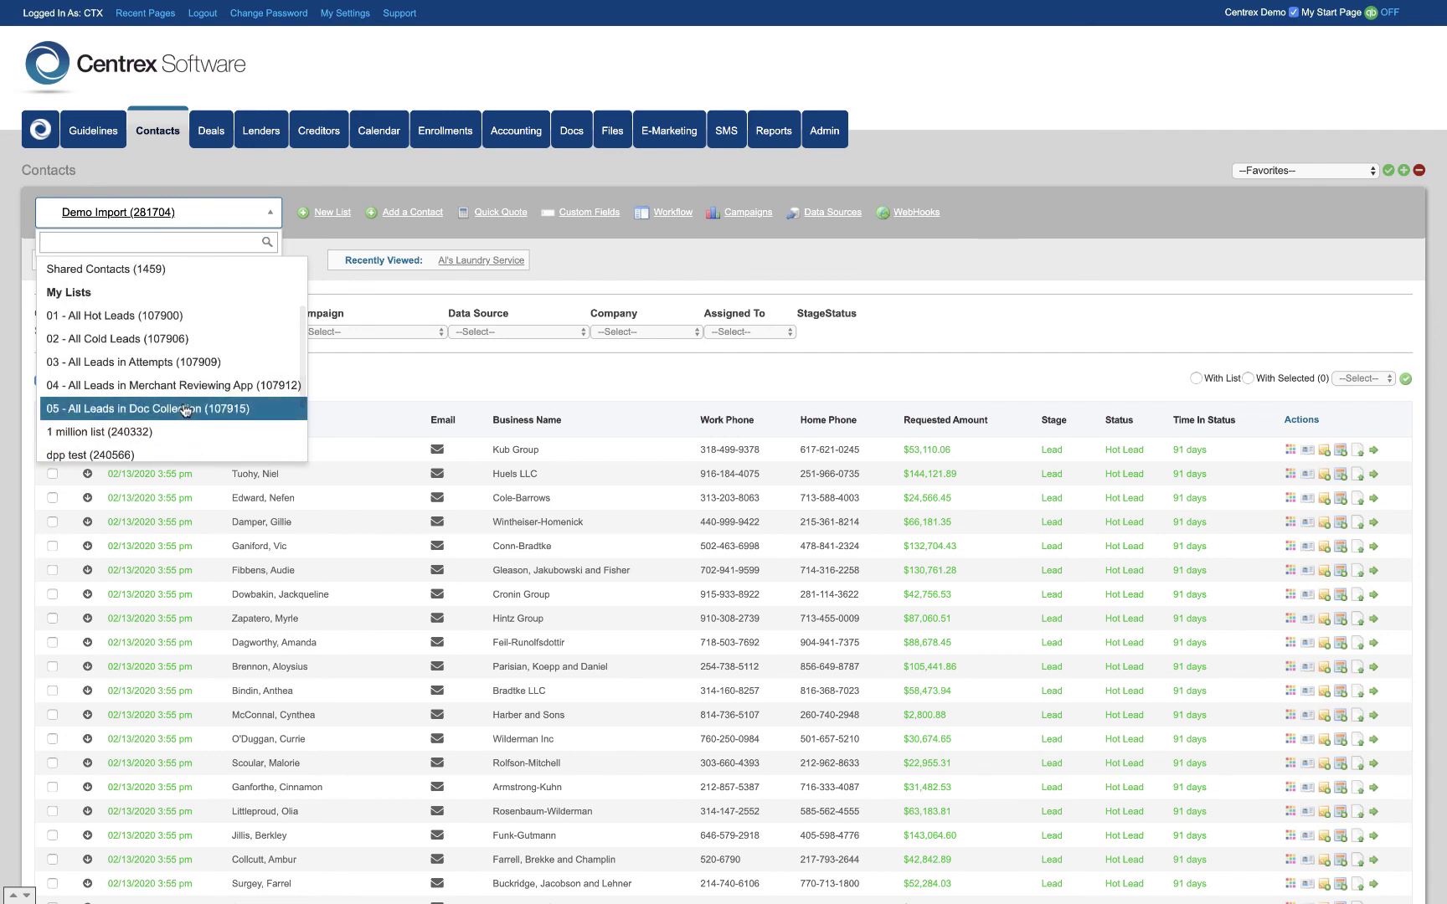
left_click(322, 371)
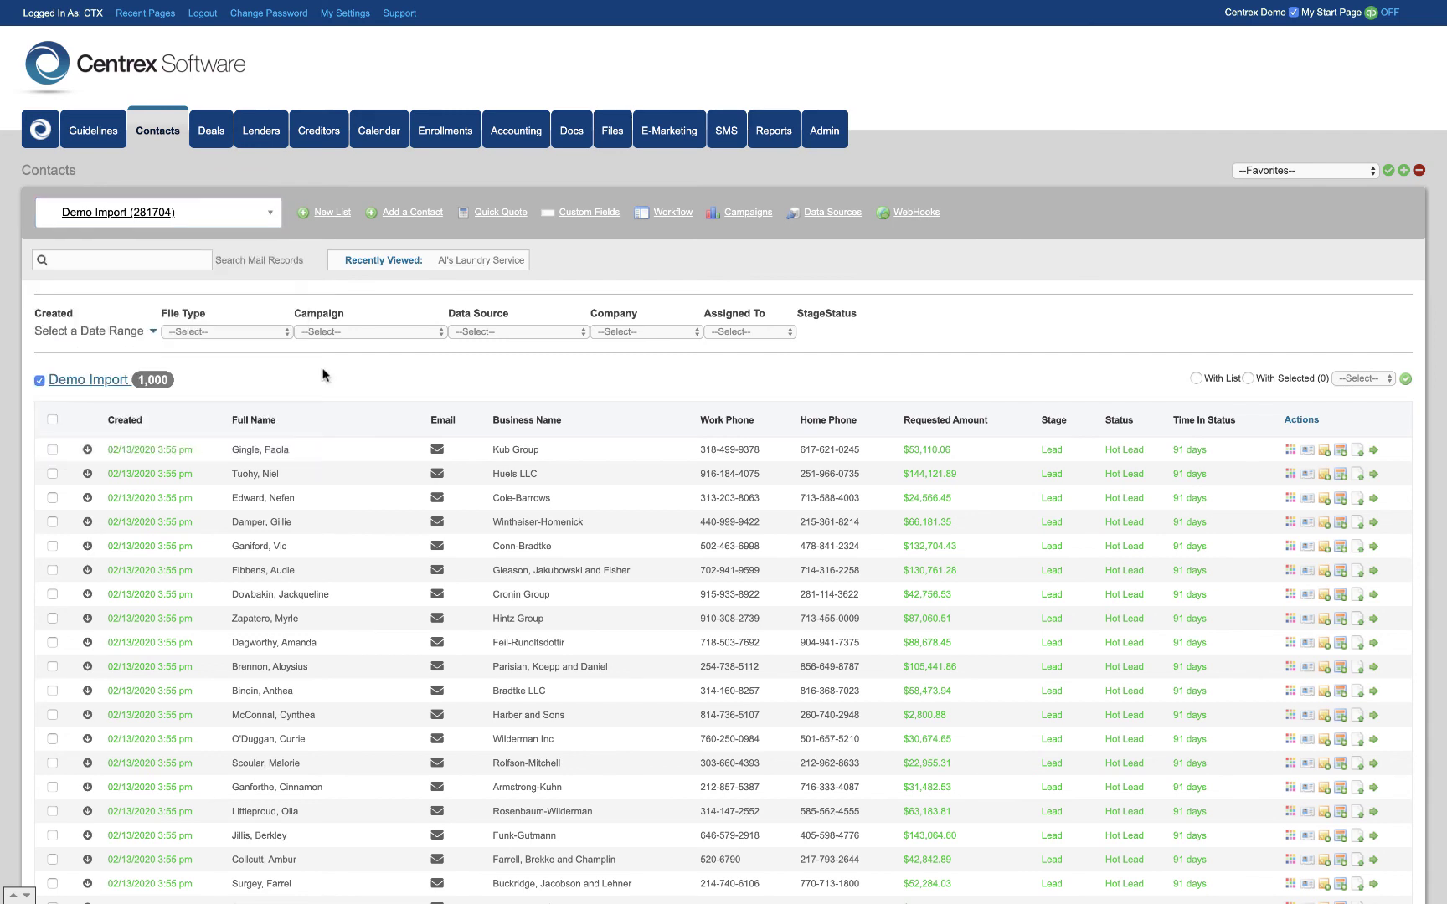
Step: Start a new contact list, view the choices for which contacts it covers, and share it with the Sales team
left_click(332, 213)
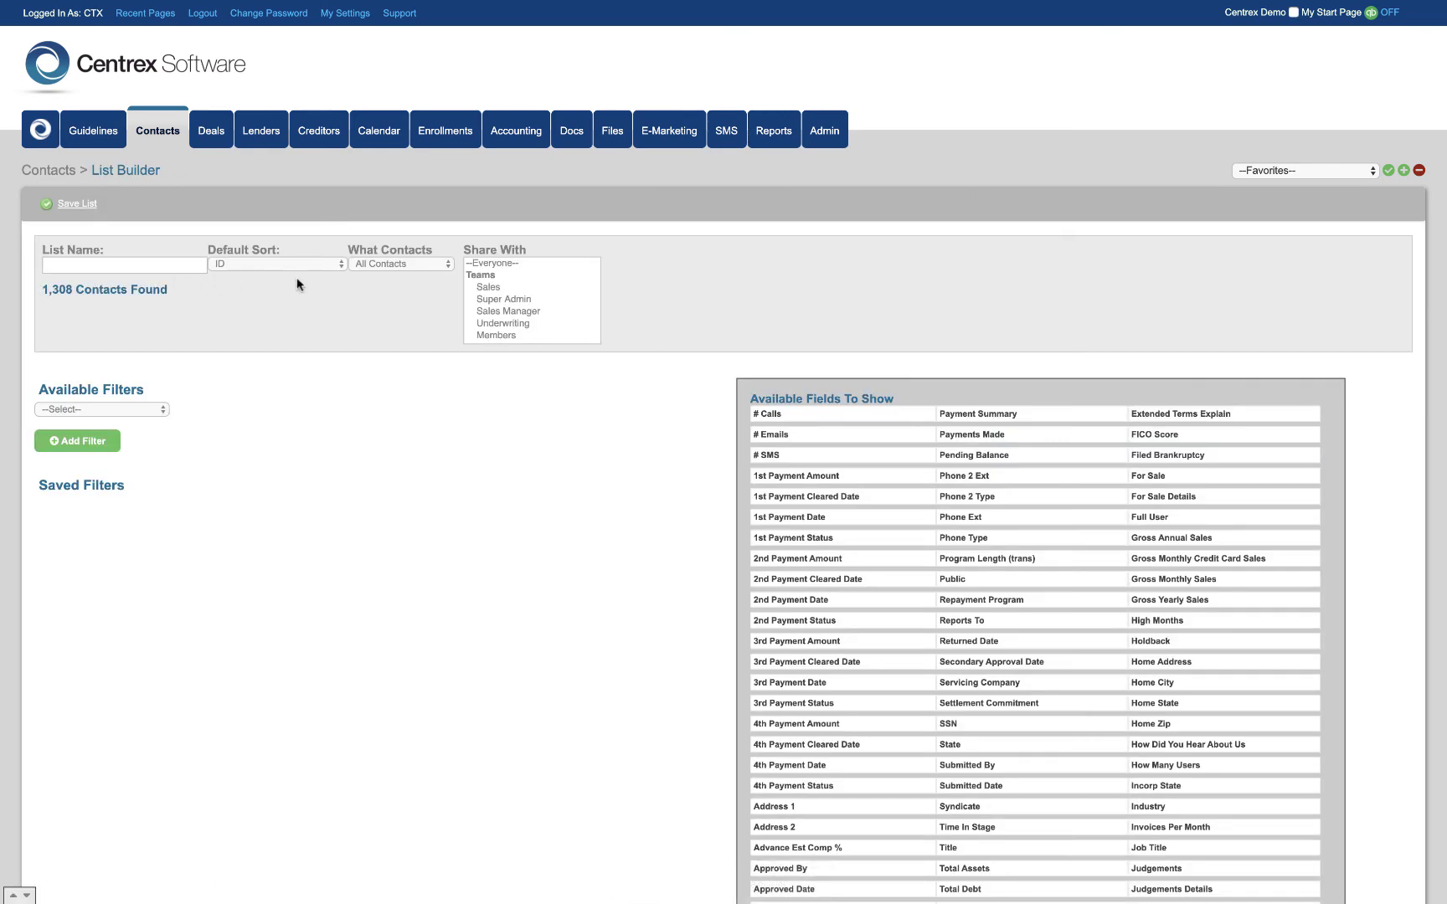
left_click(399, 266)
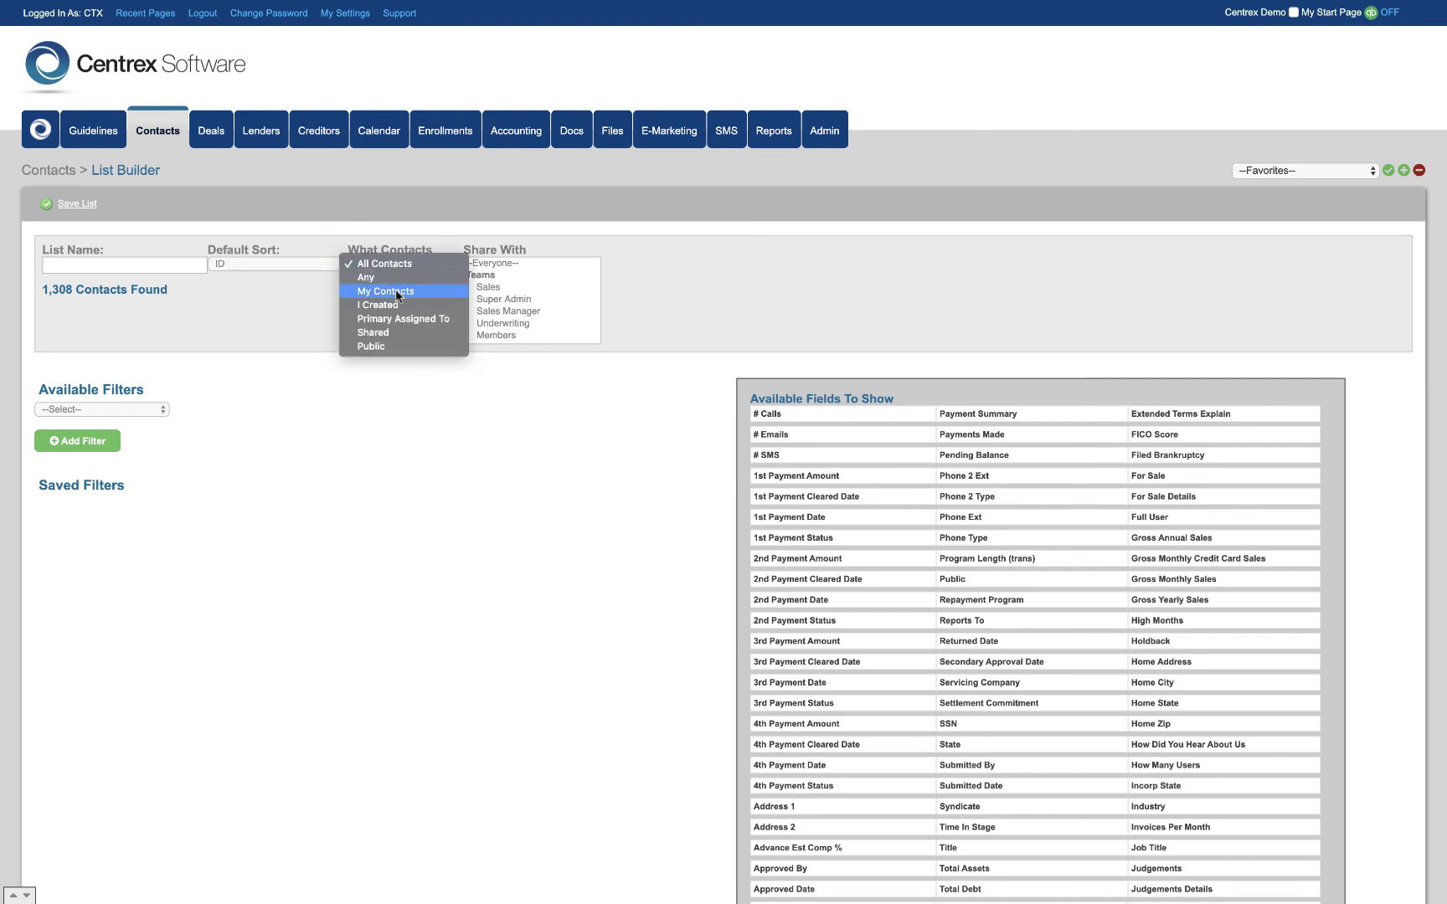
left_click(293, 309)
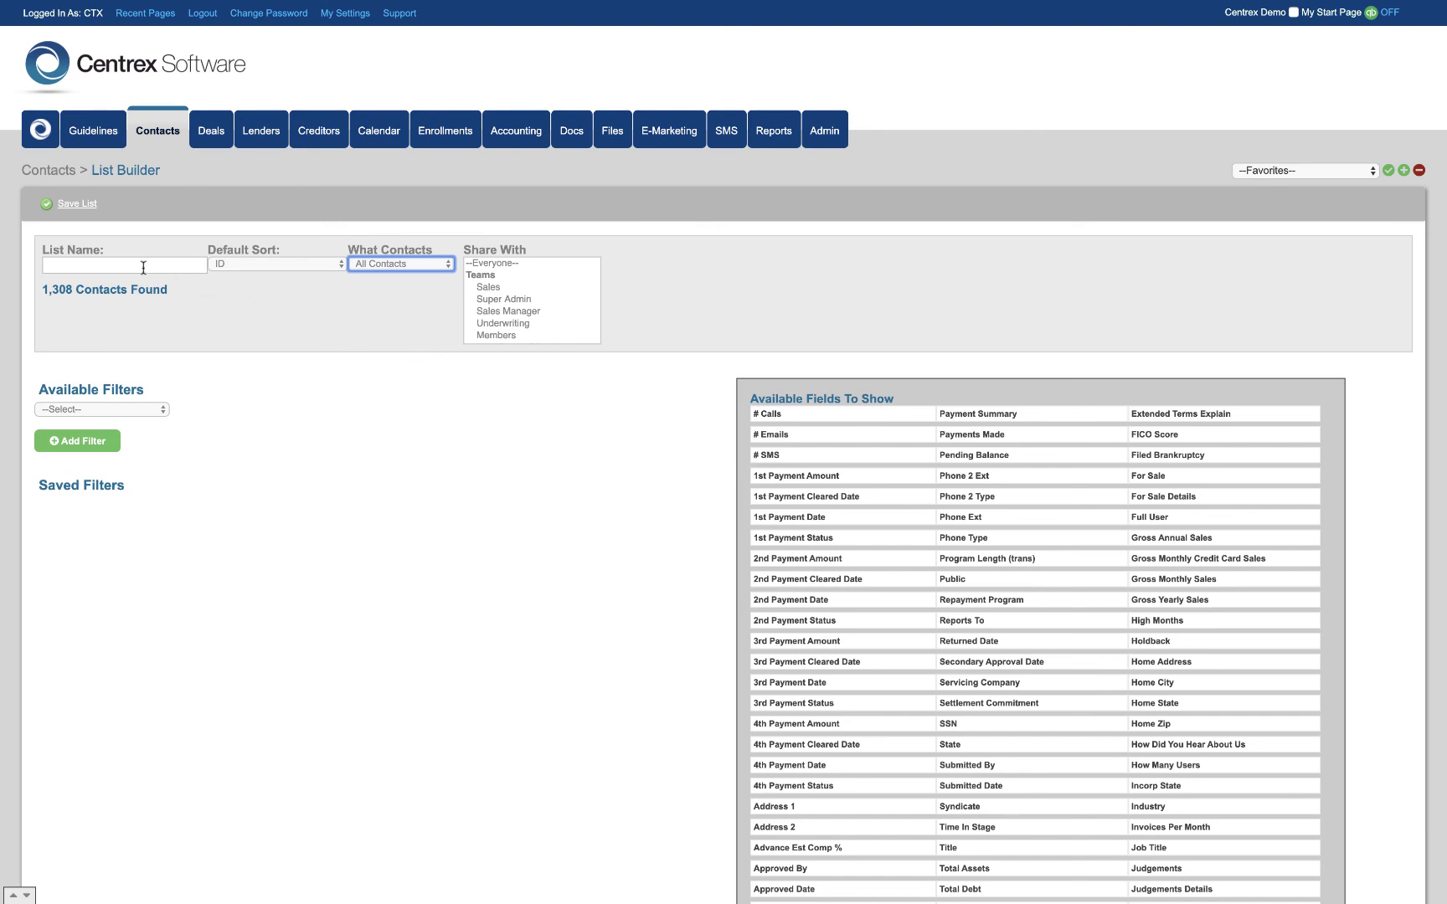
left_click(494, 288)
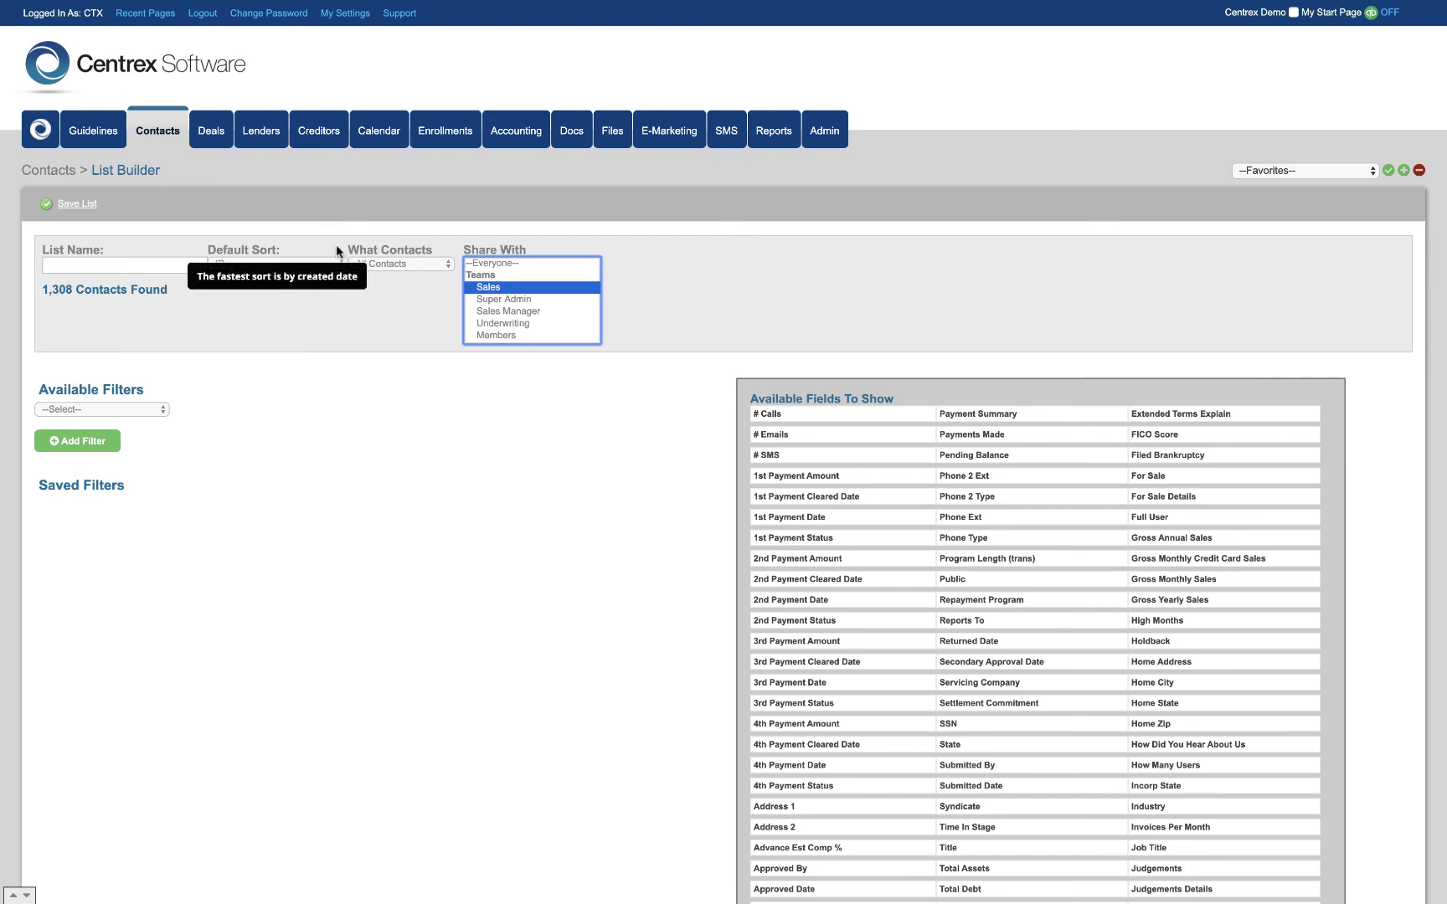
Step: Limit the new contact list to My Contacts and review the other choices without changing it
left_click(420, 263)
left_click(415, 291)
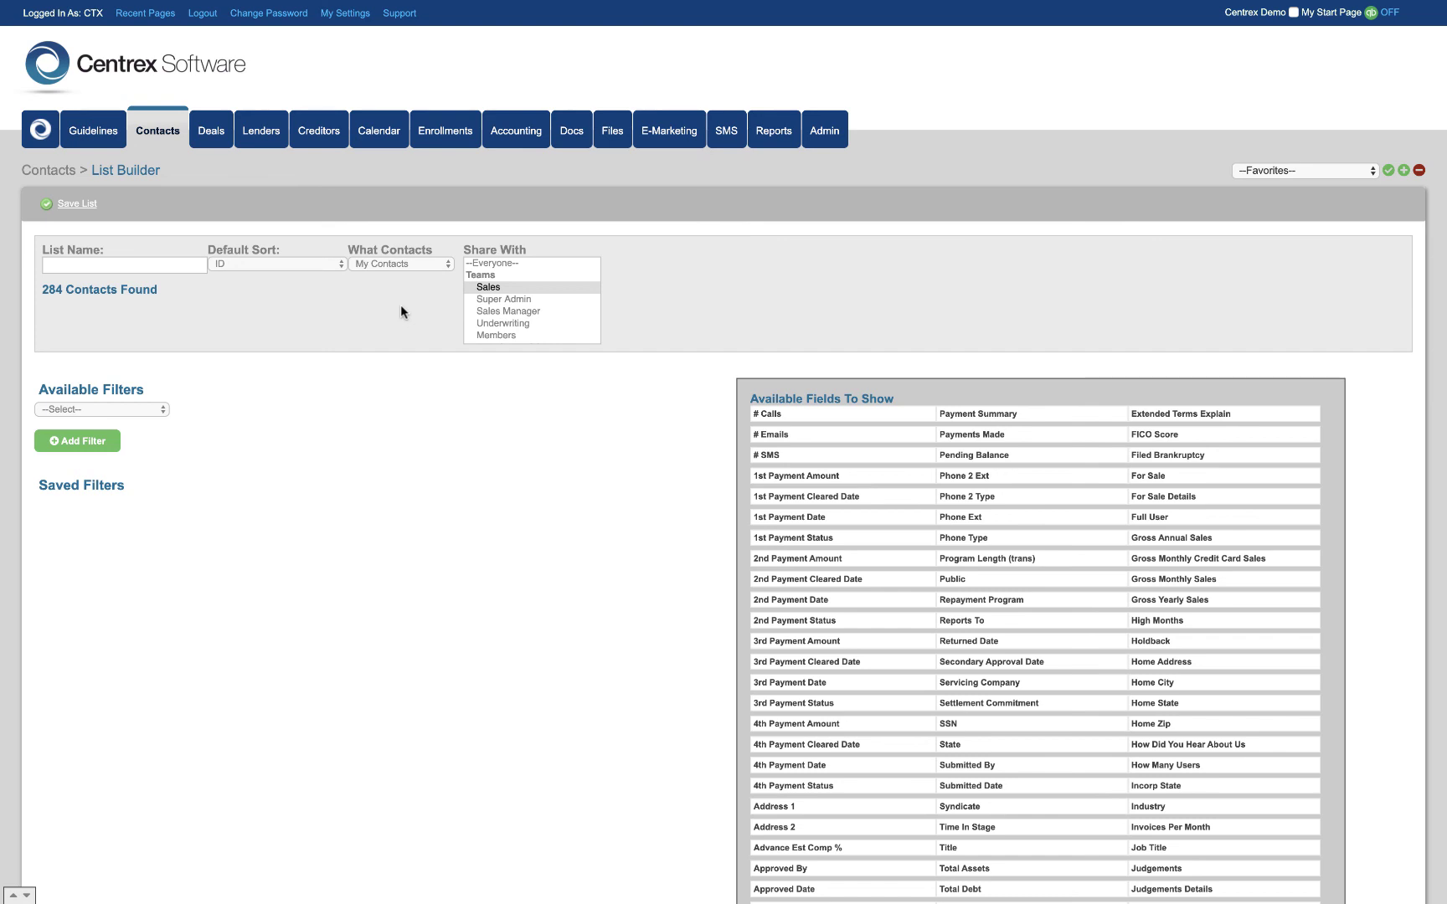
left_click(395, 264)
left_click(394, 265)
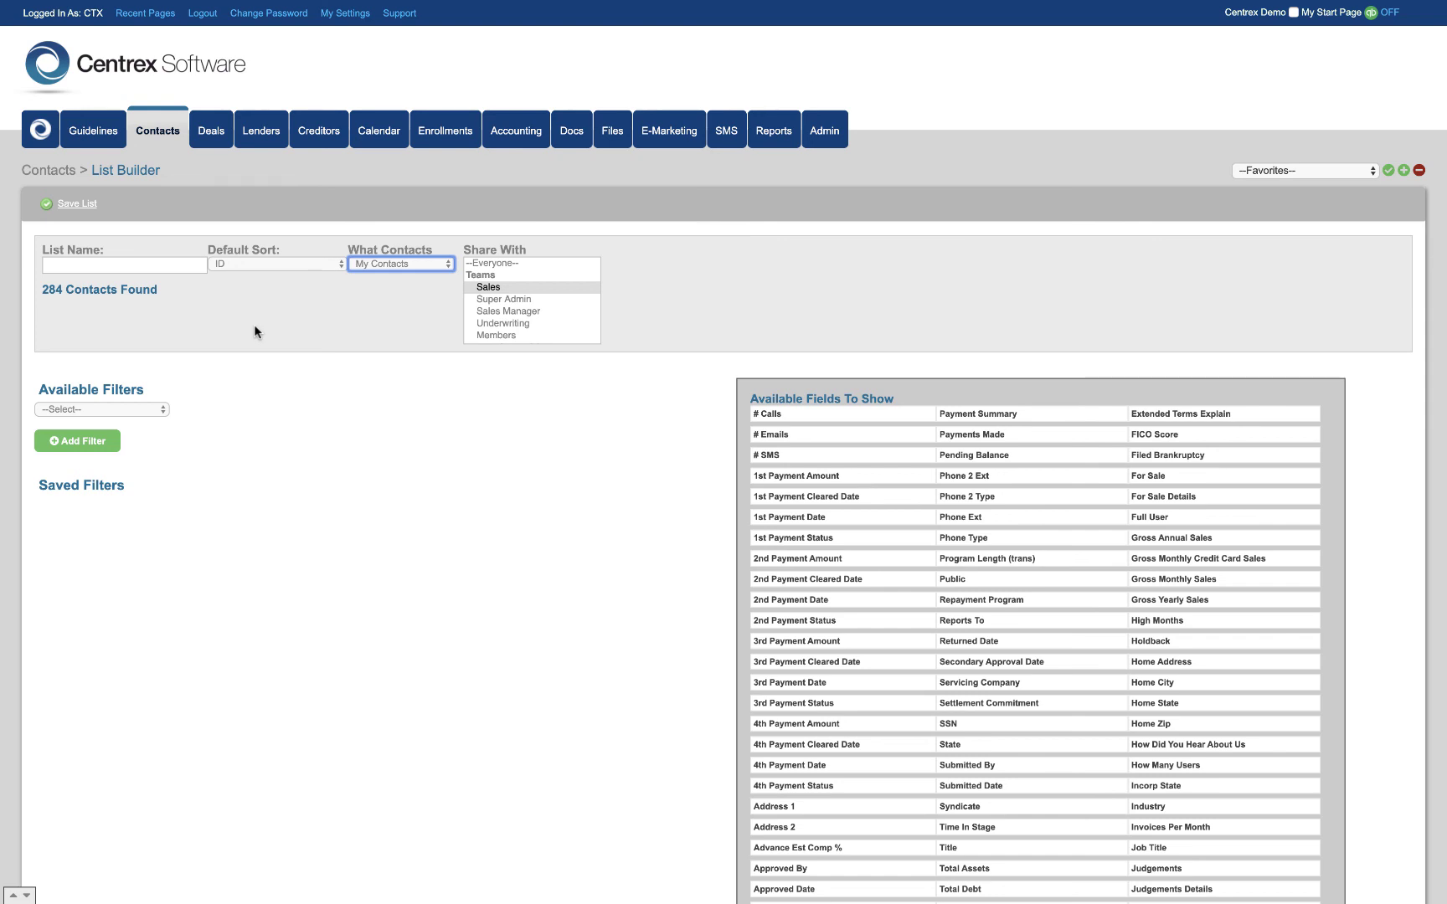
Step: Browse the filters available for the new list and choose the Created filter
scroll(253, 324, "down", 2)
left_click(48, 297)
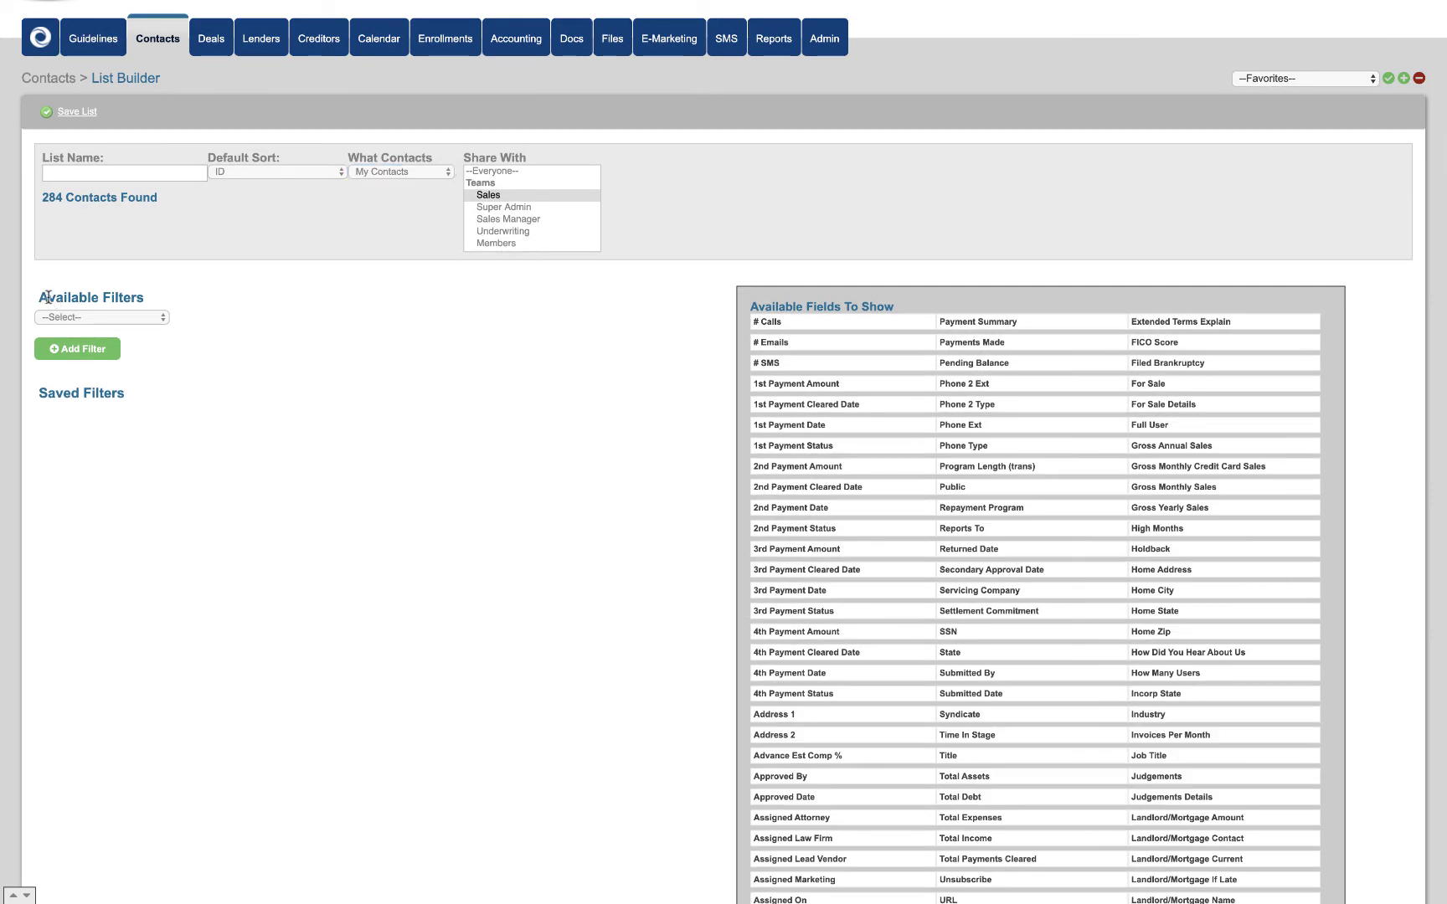
left_click_drag(47, 298, 134, 317)
left_click(135, 318)
scroll(135, 411, "down", 3)
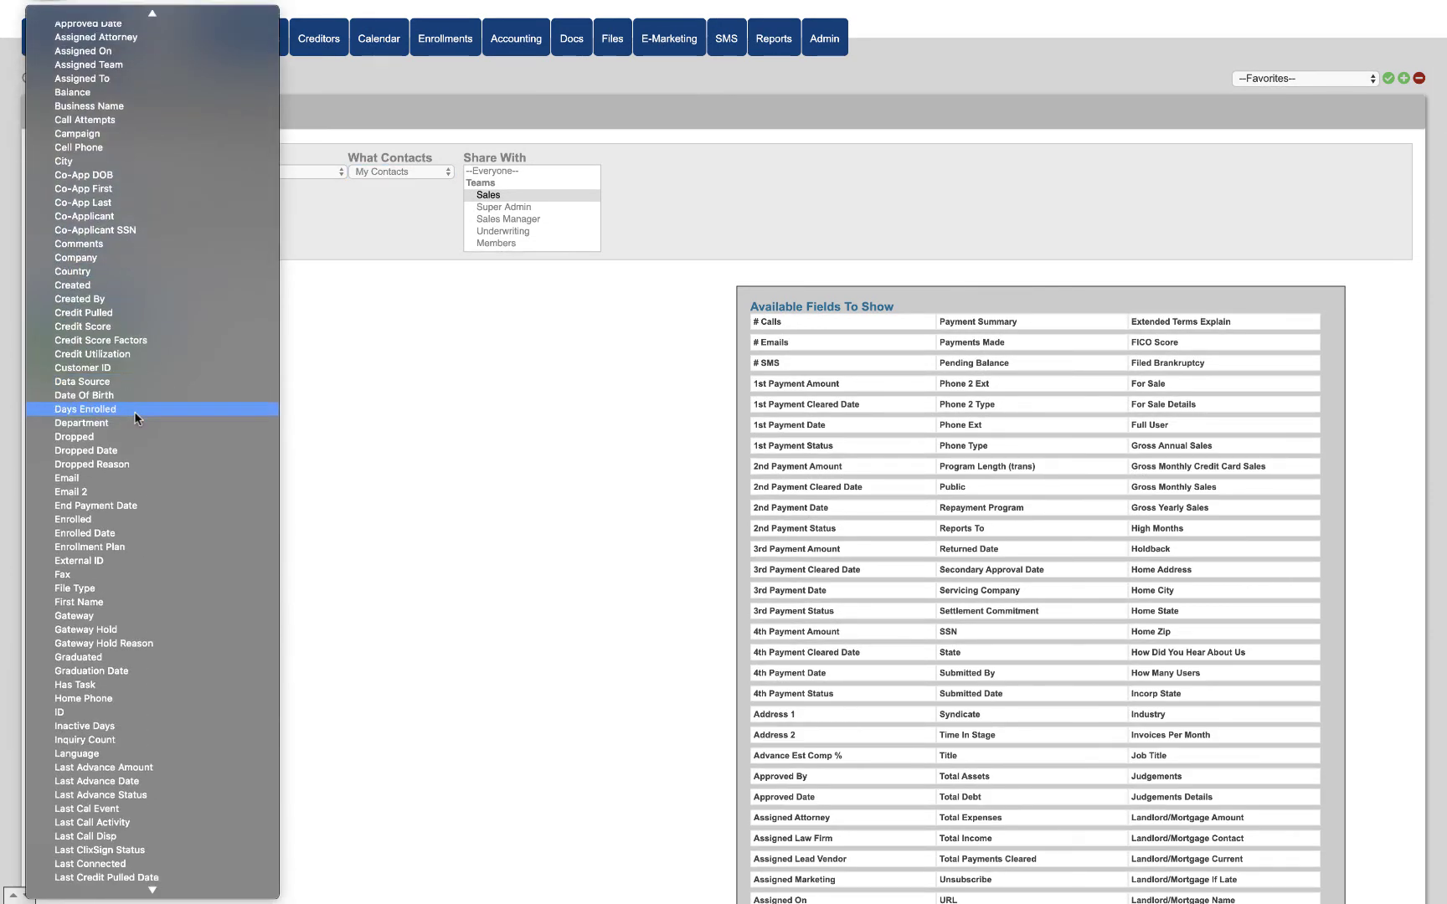
scroll(134, 411, "down", 10)
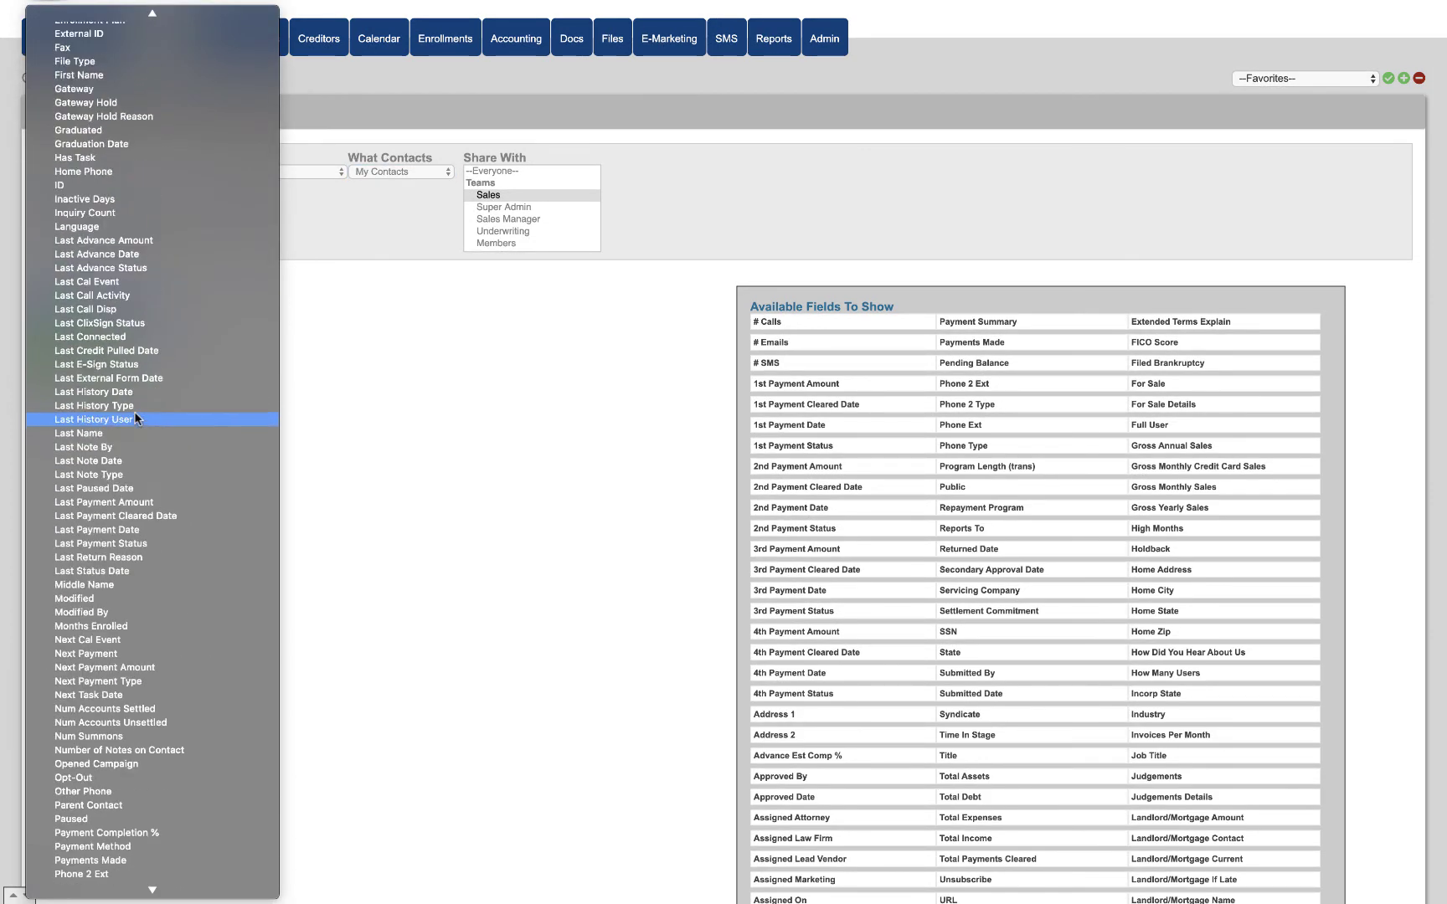
scroll(135, 411, "up", 12)
left_click(135, 389)
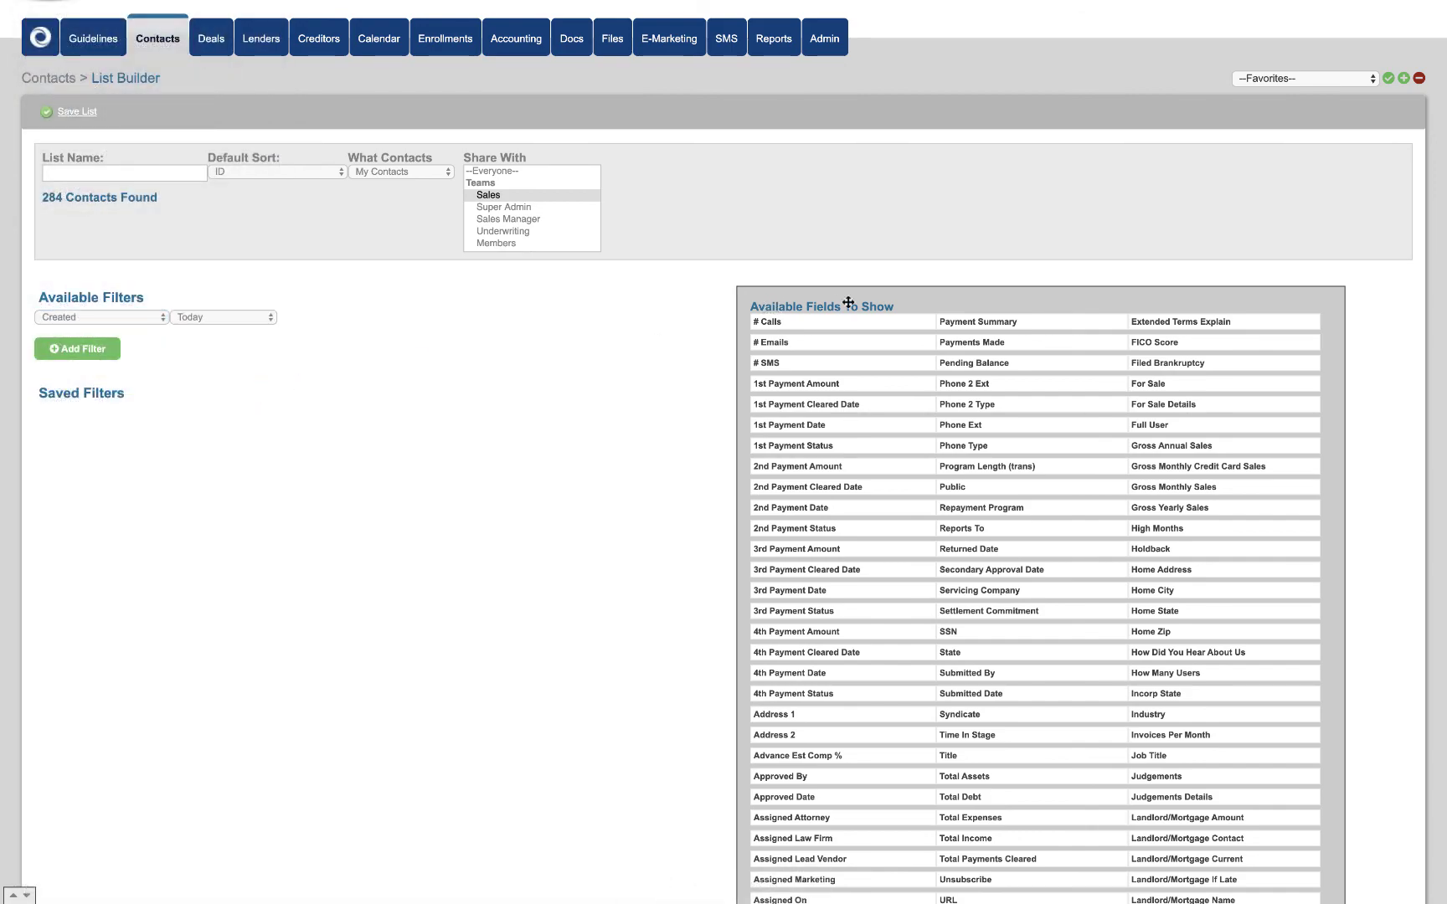
Step: Add Payment Completion % to the fields shown on the list between ID and Full Name, and return to Contacts without saving
scroll(697, 543, "down", 20)
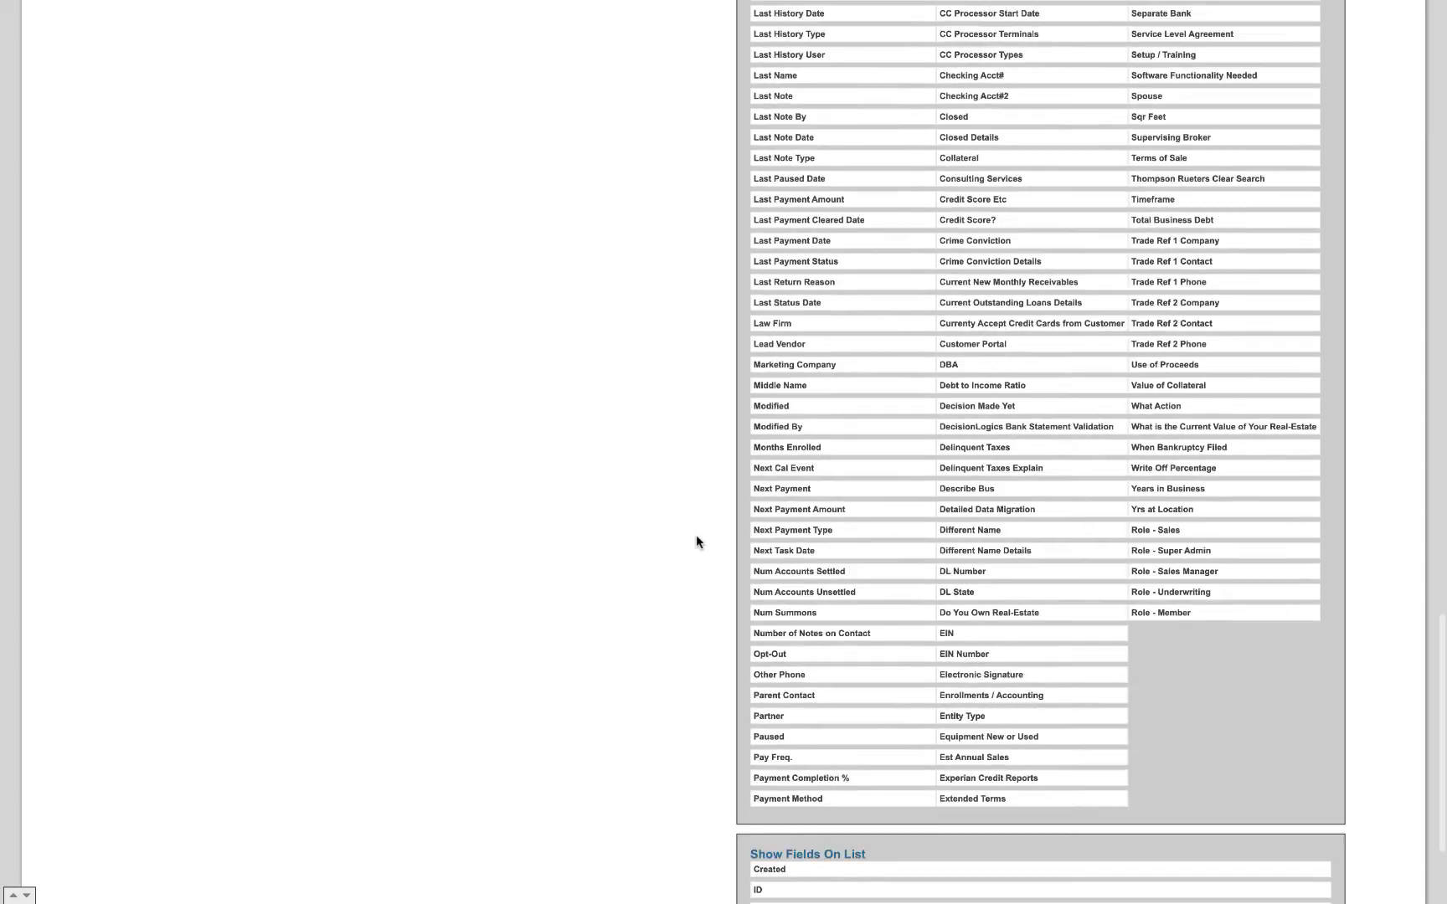
scroll(696, 537, "down", 5)
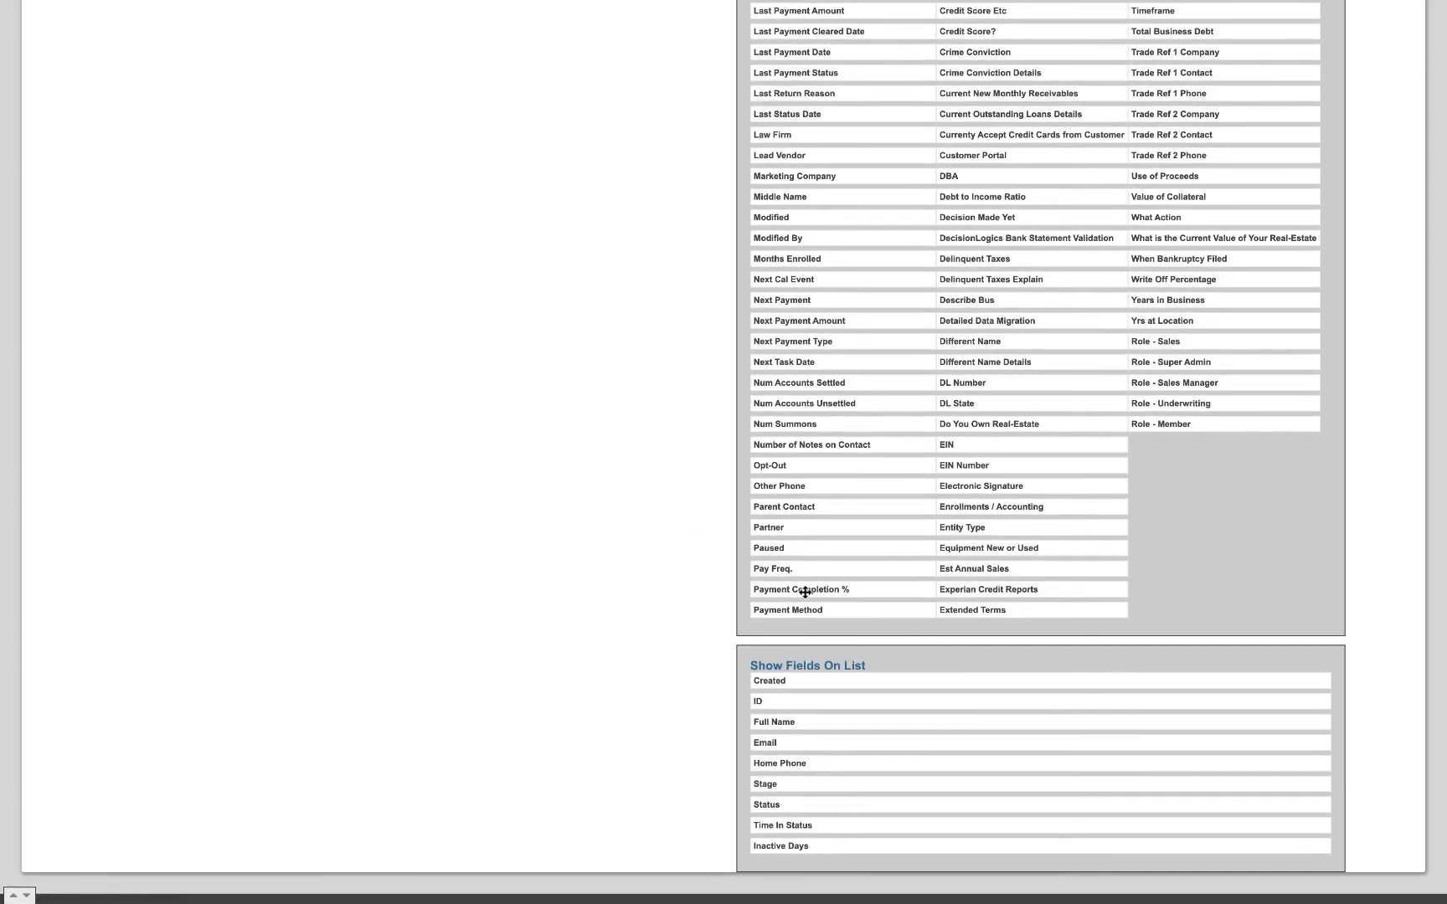
left_click_drag(804, 592, 820, 742)
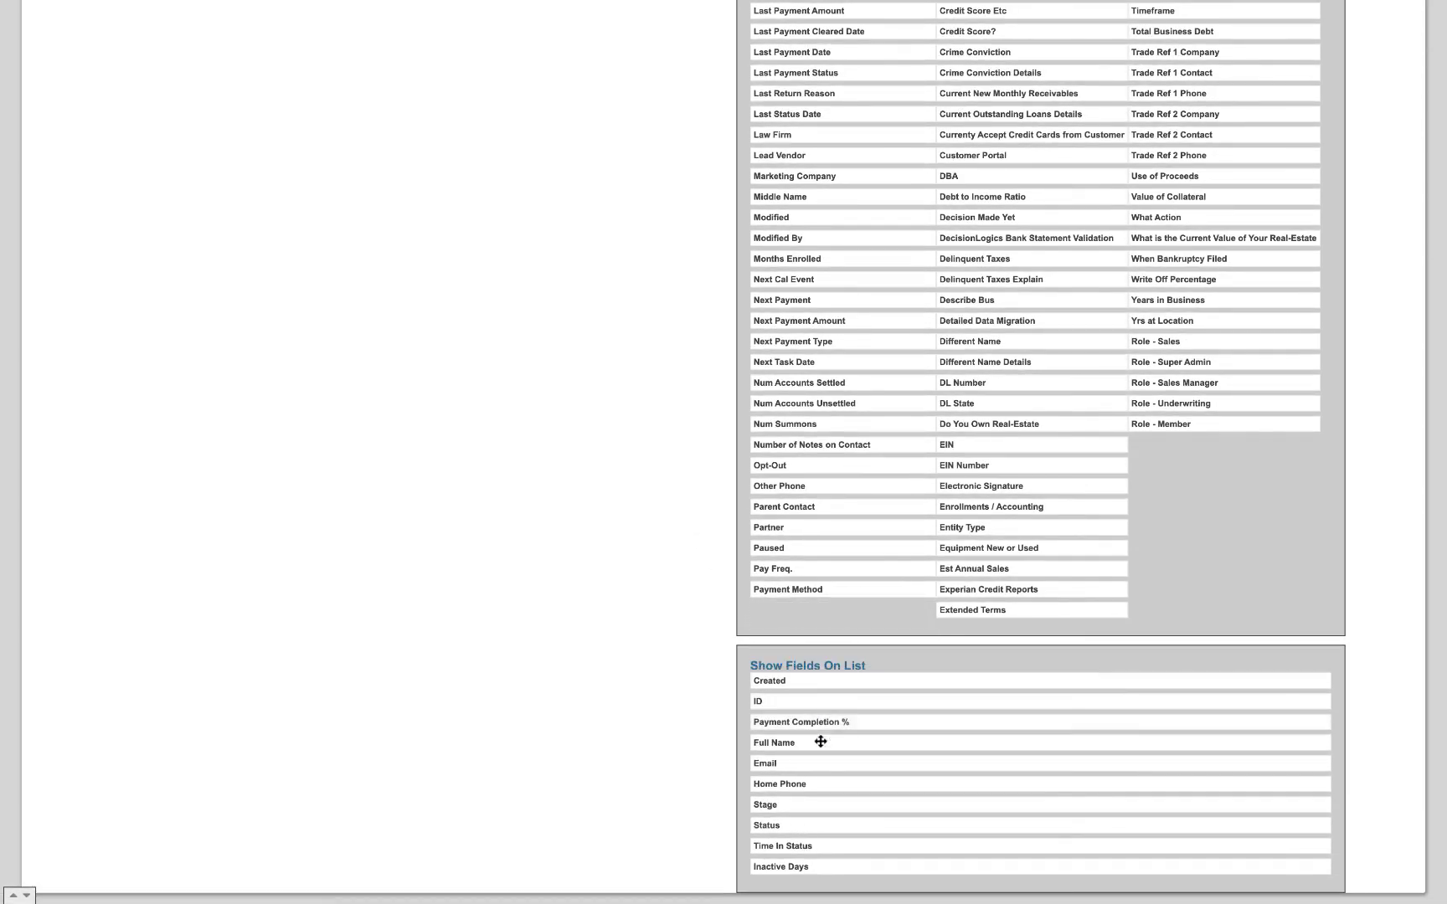
scroll(187, 300, "up", 15)
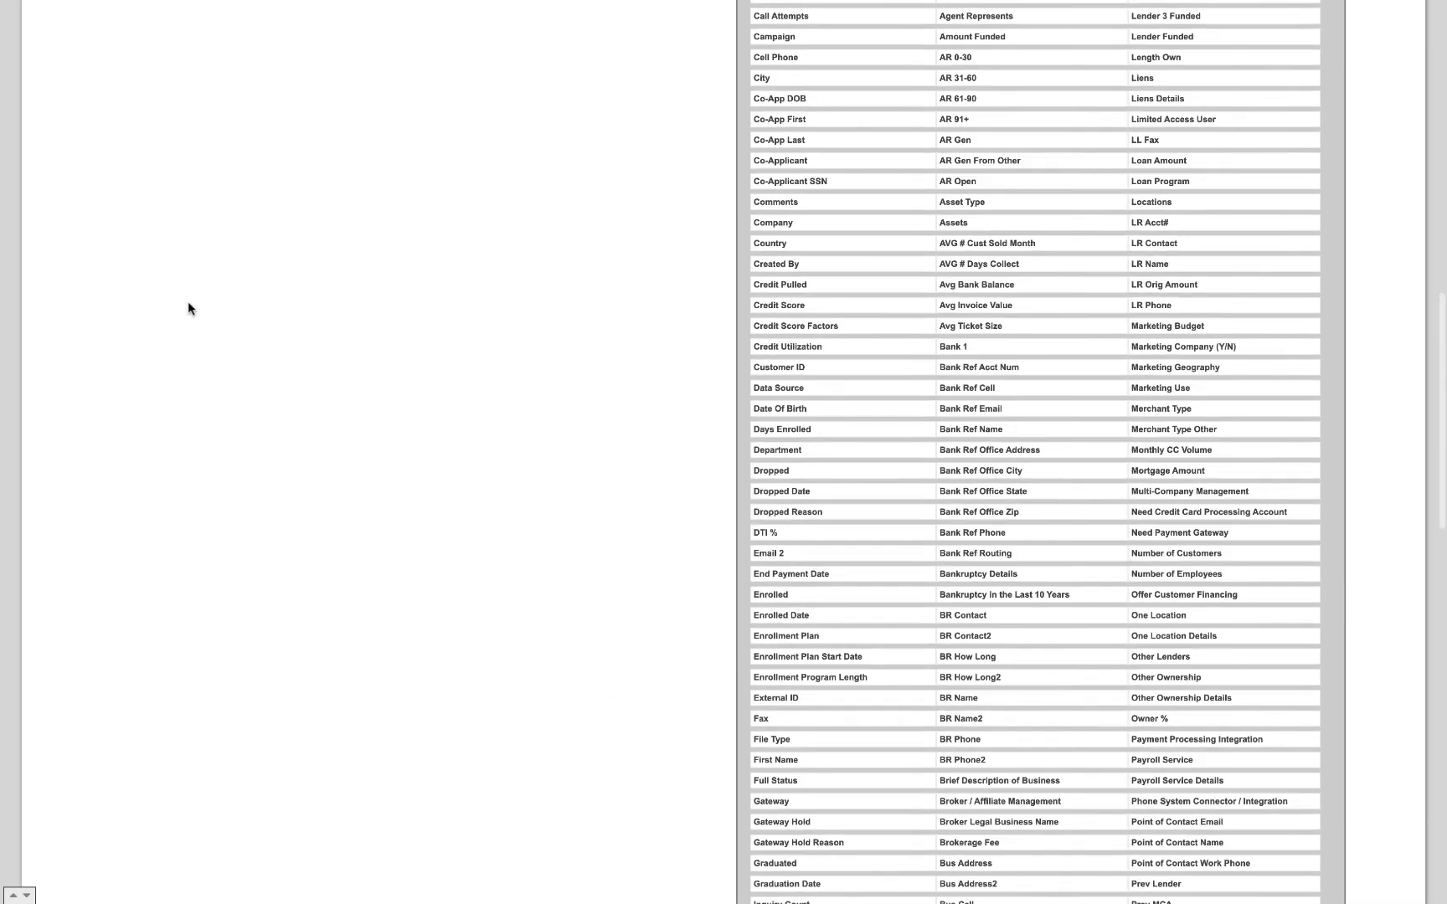
left_click(157, 132)
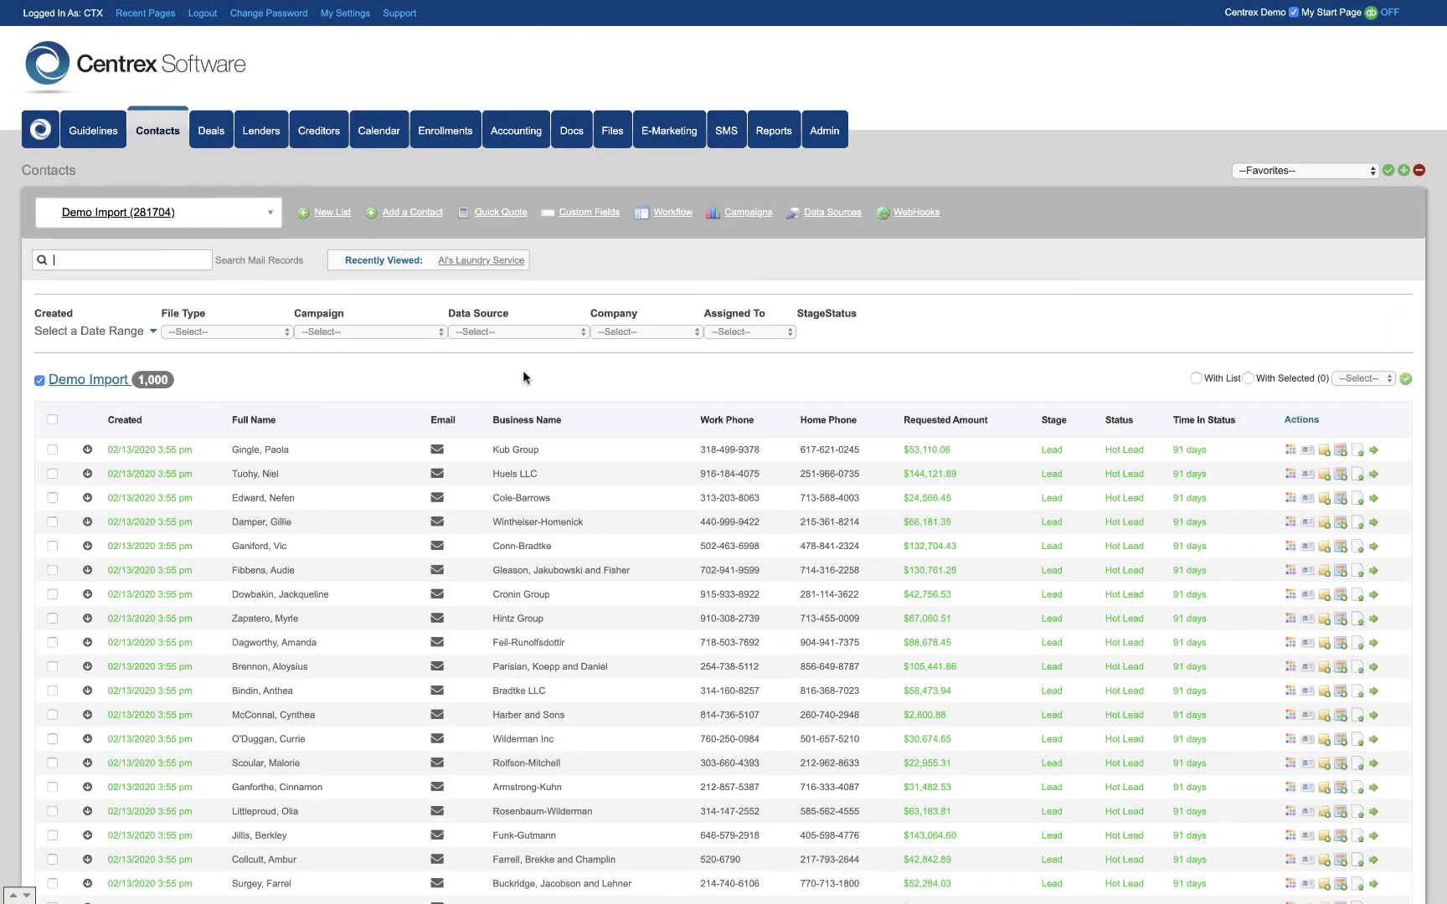
Step: Look over the Demo Import contacts and the choice of system and saved lists, keeping Demo Import selected
scroll(522, 369, "down", 1)
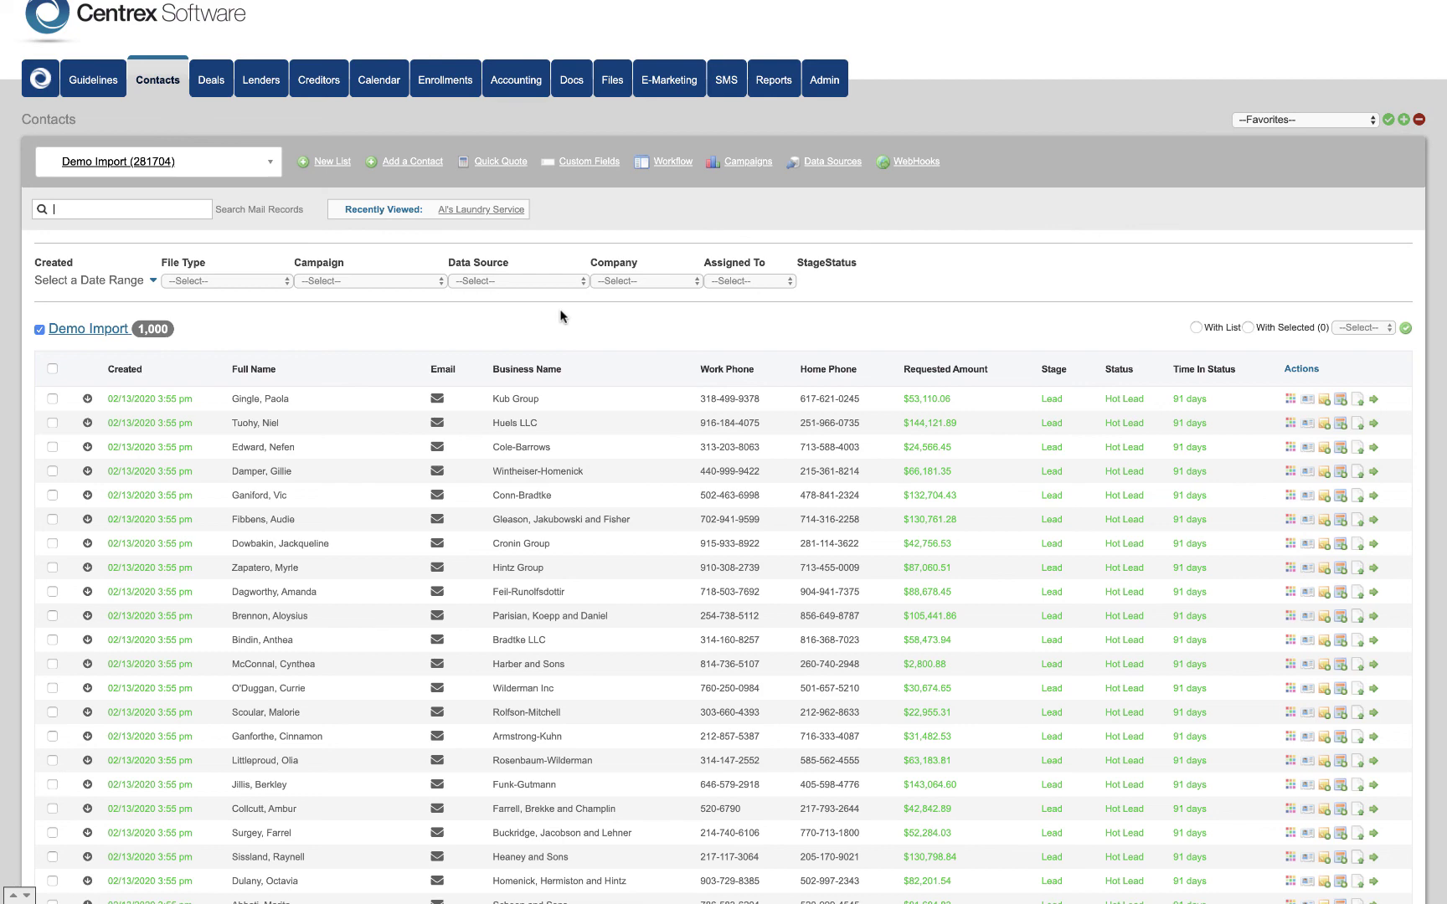
scroll(560, 316, "up", 1)
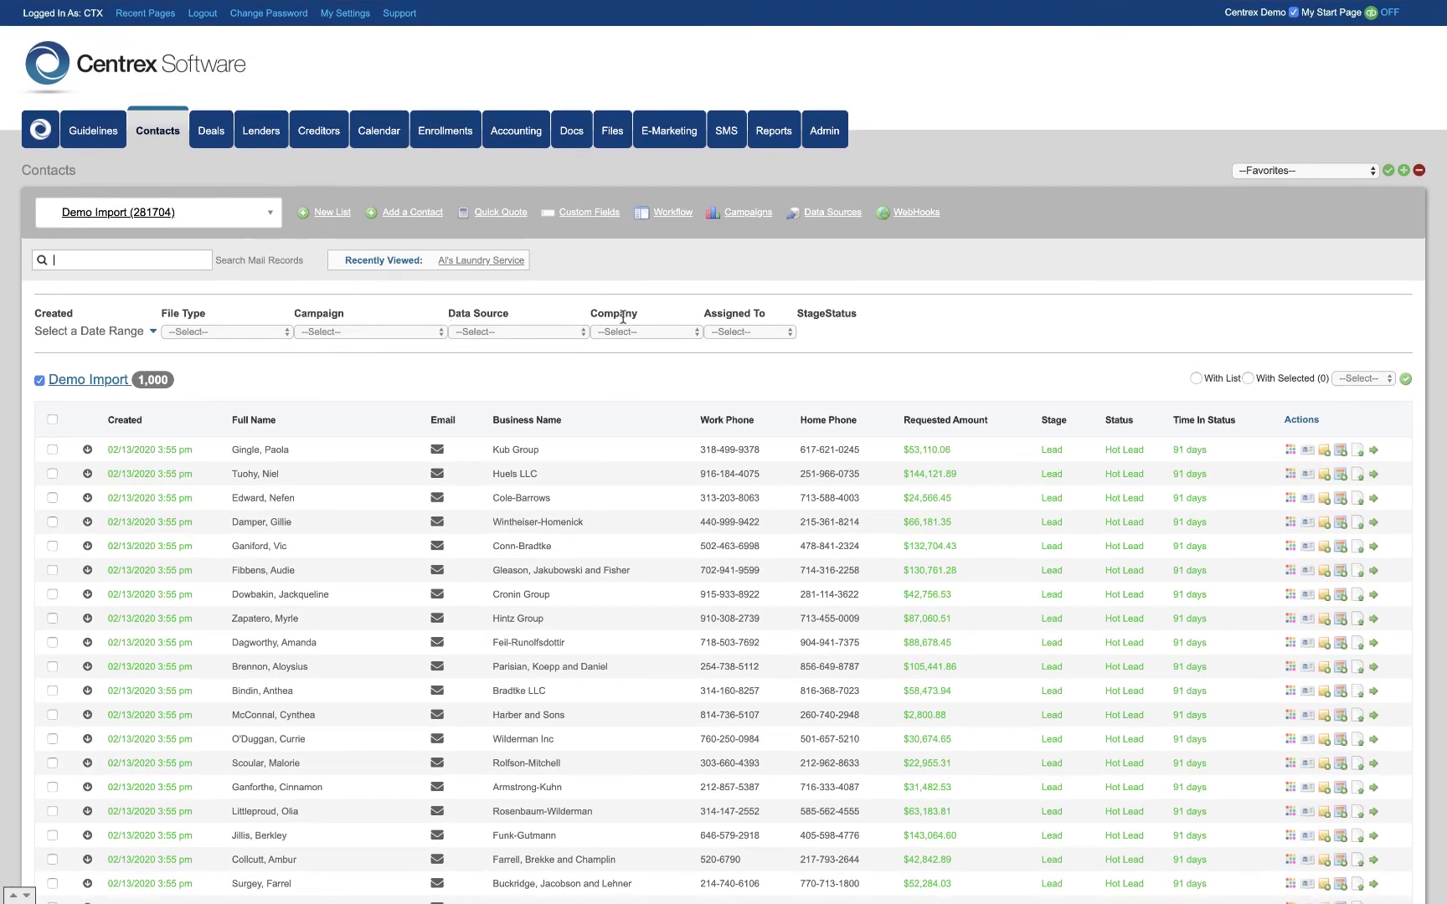
scroll(611, 488, "down", 1)
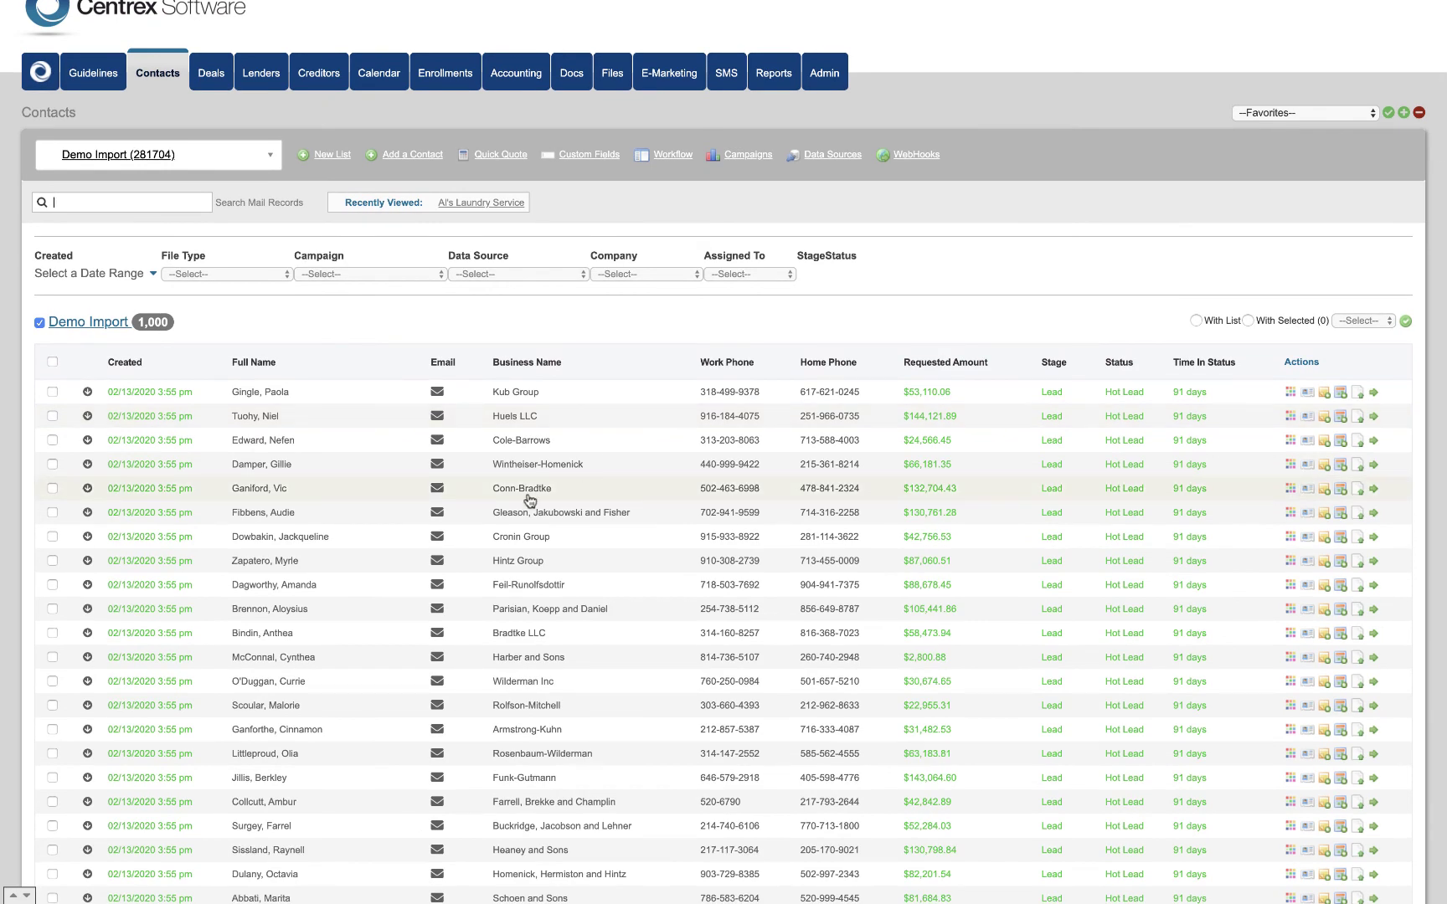
scroll(529, 500, "up", 1)
left_click(226, 213)
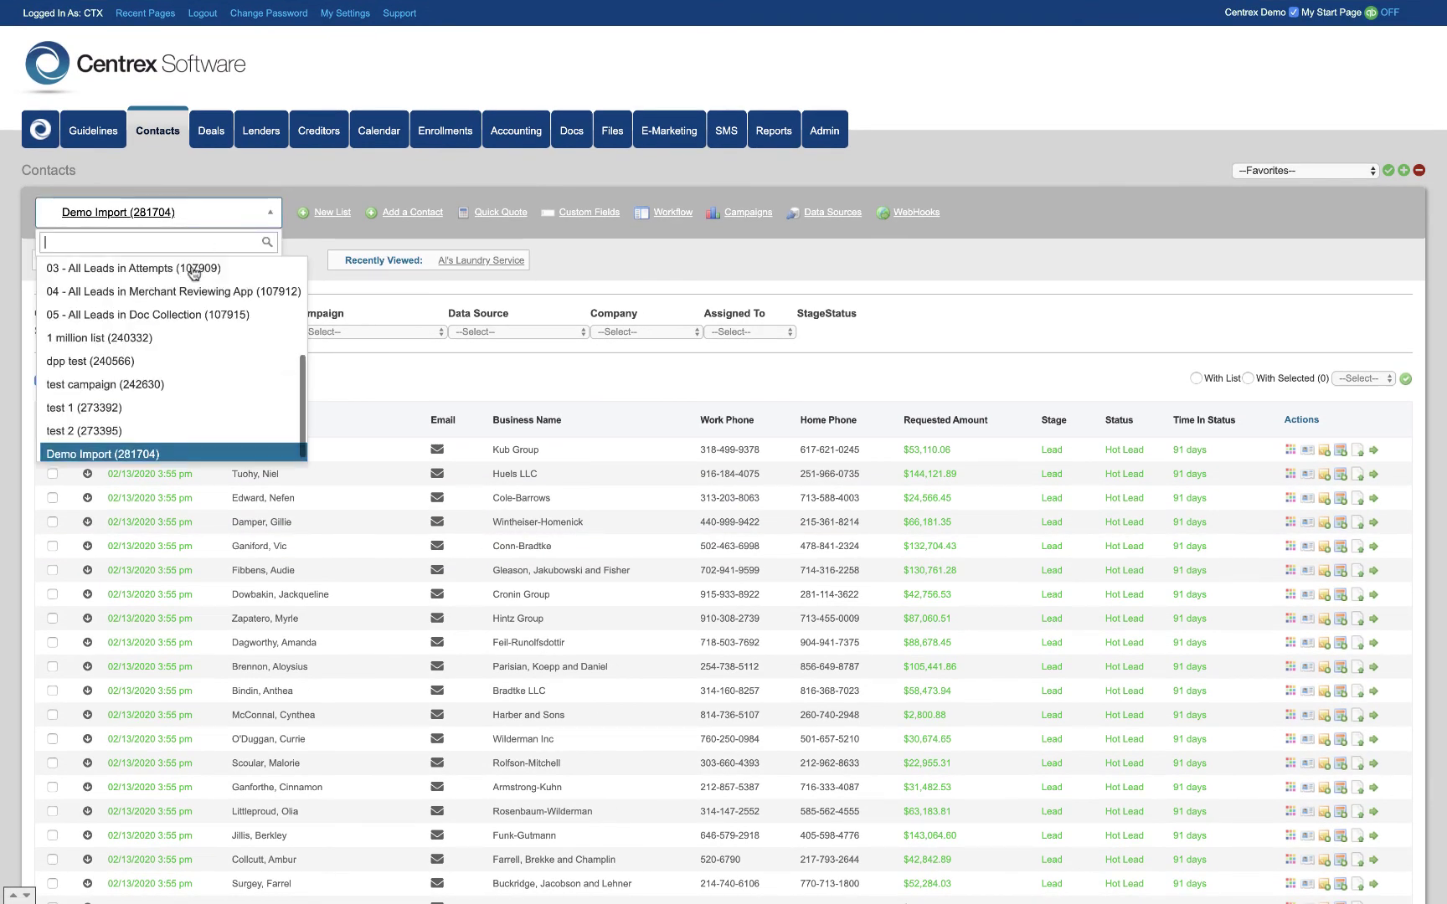
scroll(179, 401, "up", 1)
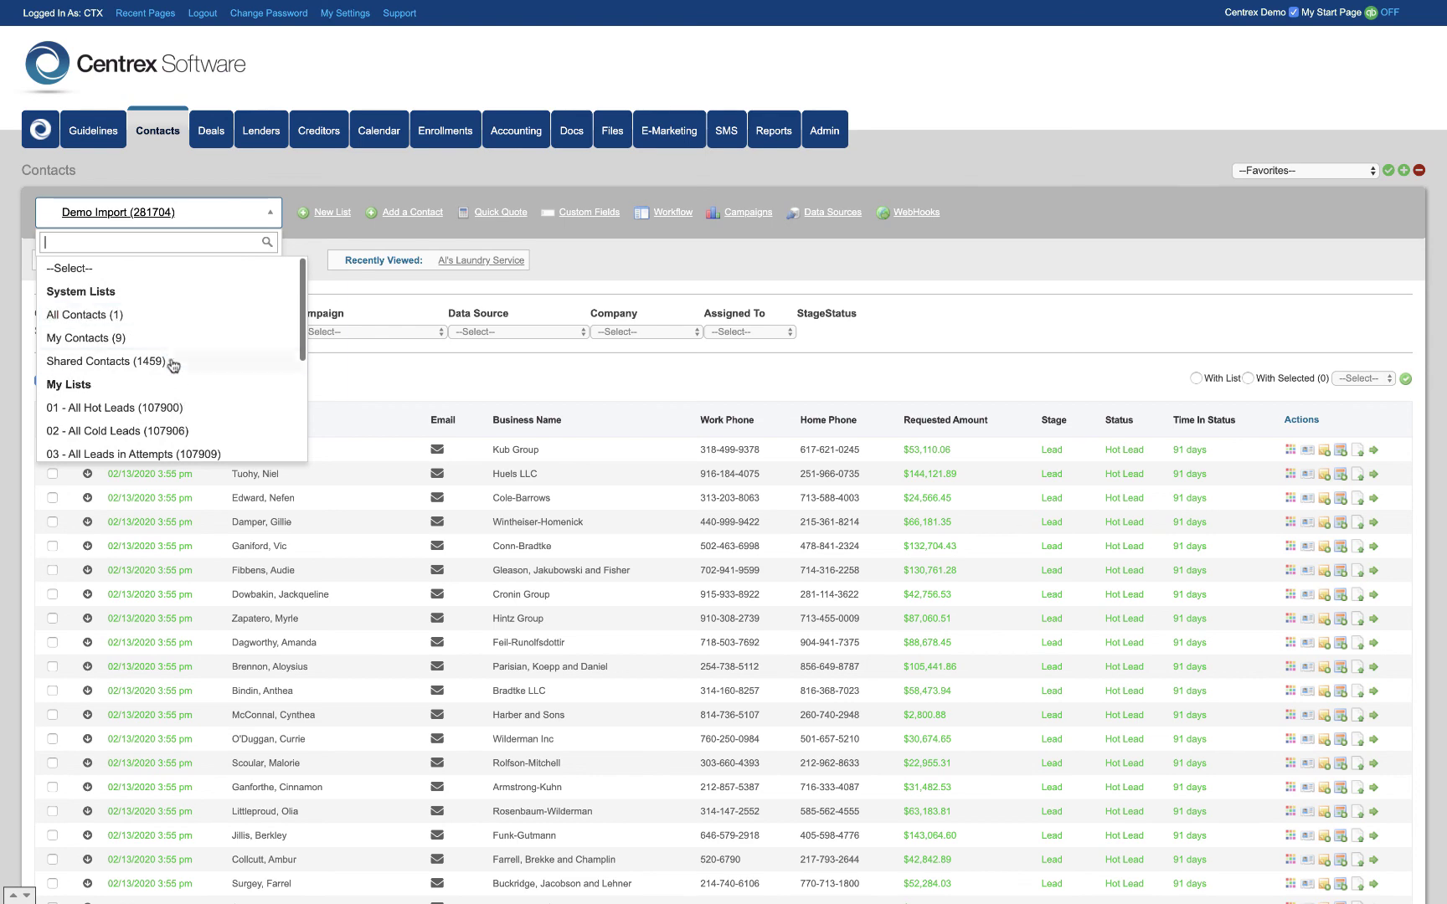
left_click(362, 366)
scroll(558, 408, "down", 2)
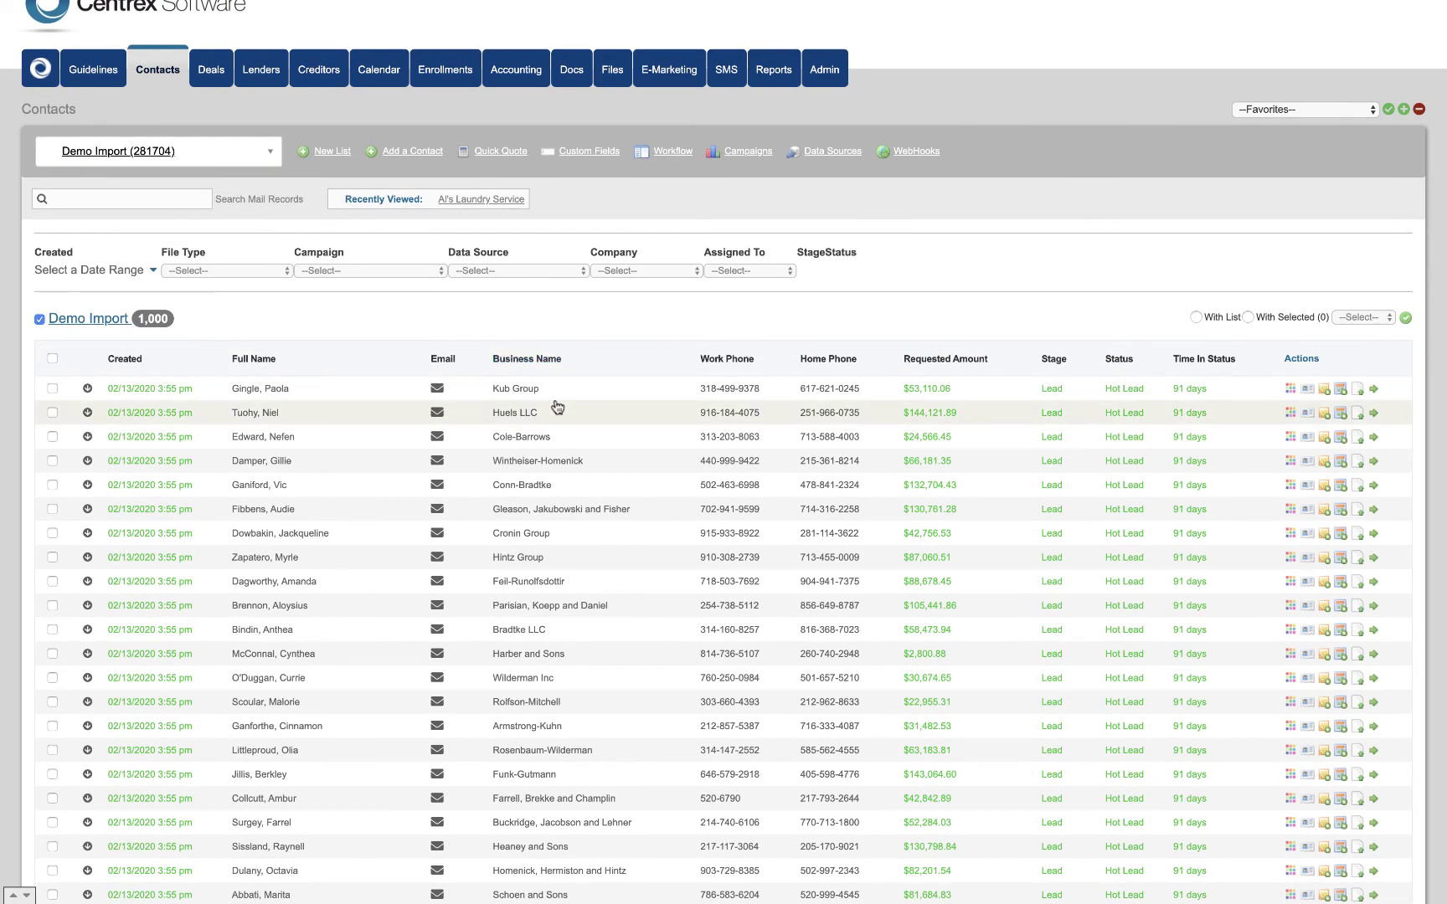
Step: Open the email form for the Kub Group contact, look it over and close it without sending
scroll(558, 408, "up", 2)
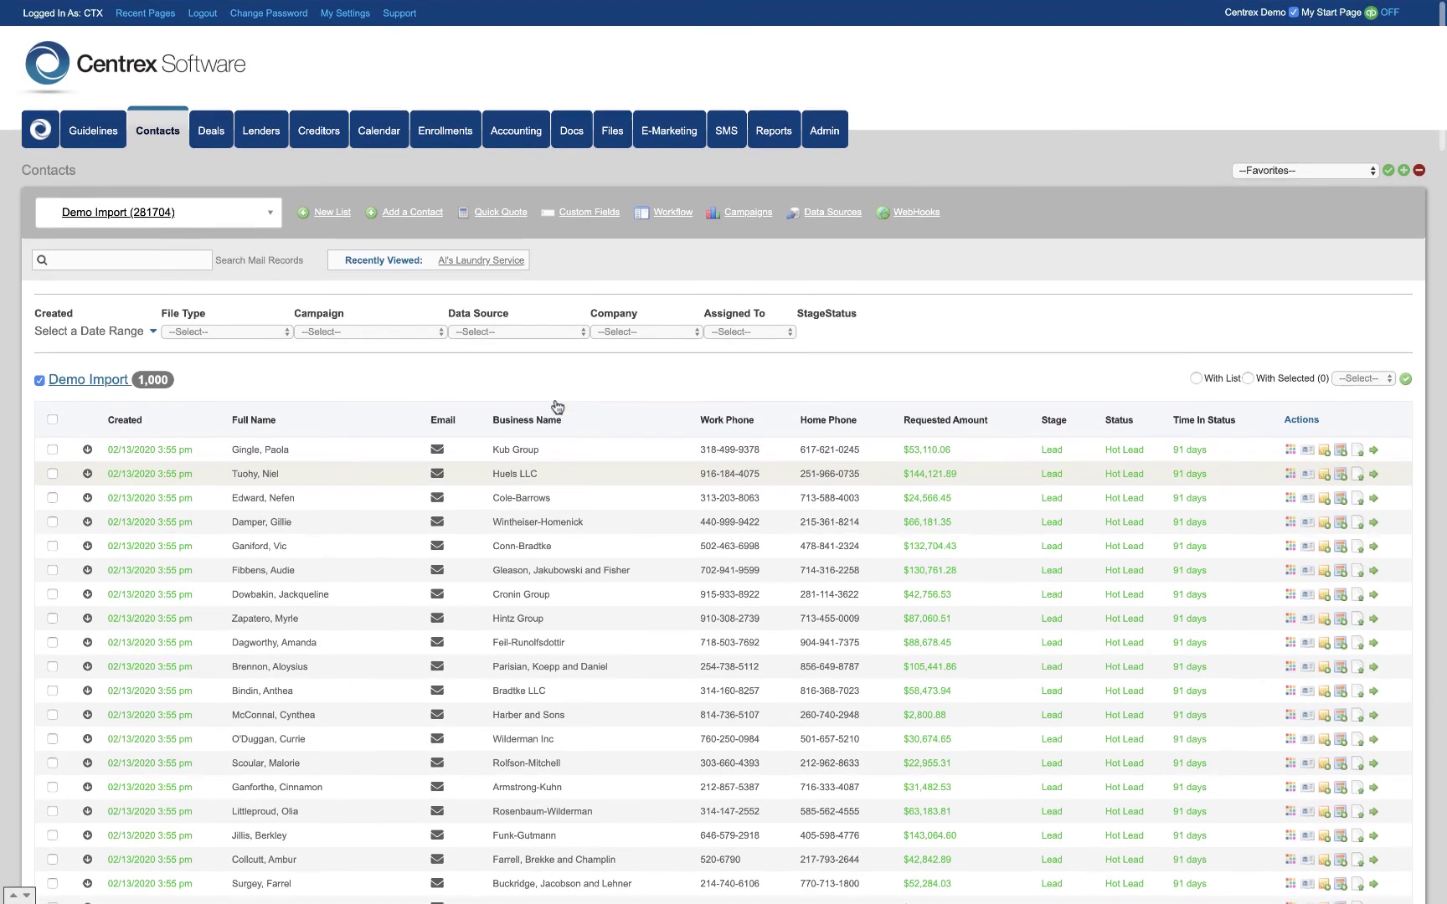
left_click(437, 451)
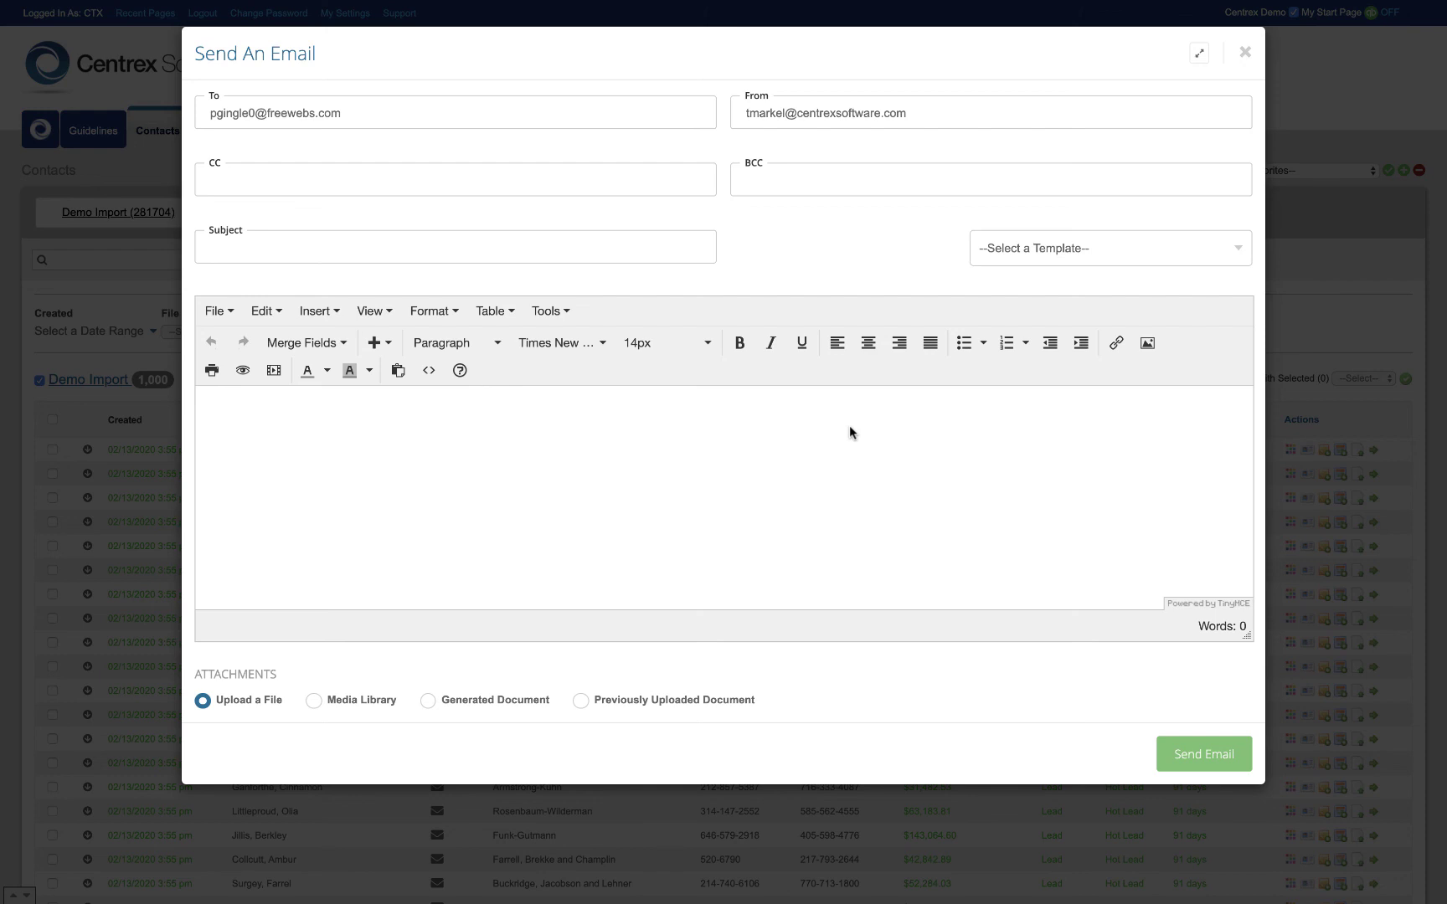
left_click(1245, 53)
Step: Open the call log for the Huels LLC contact, view its Follow-Up Call options, and close it without saving
scroll(573, 509, "down", 1)
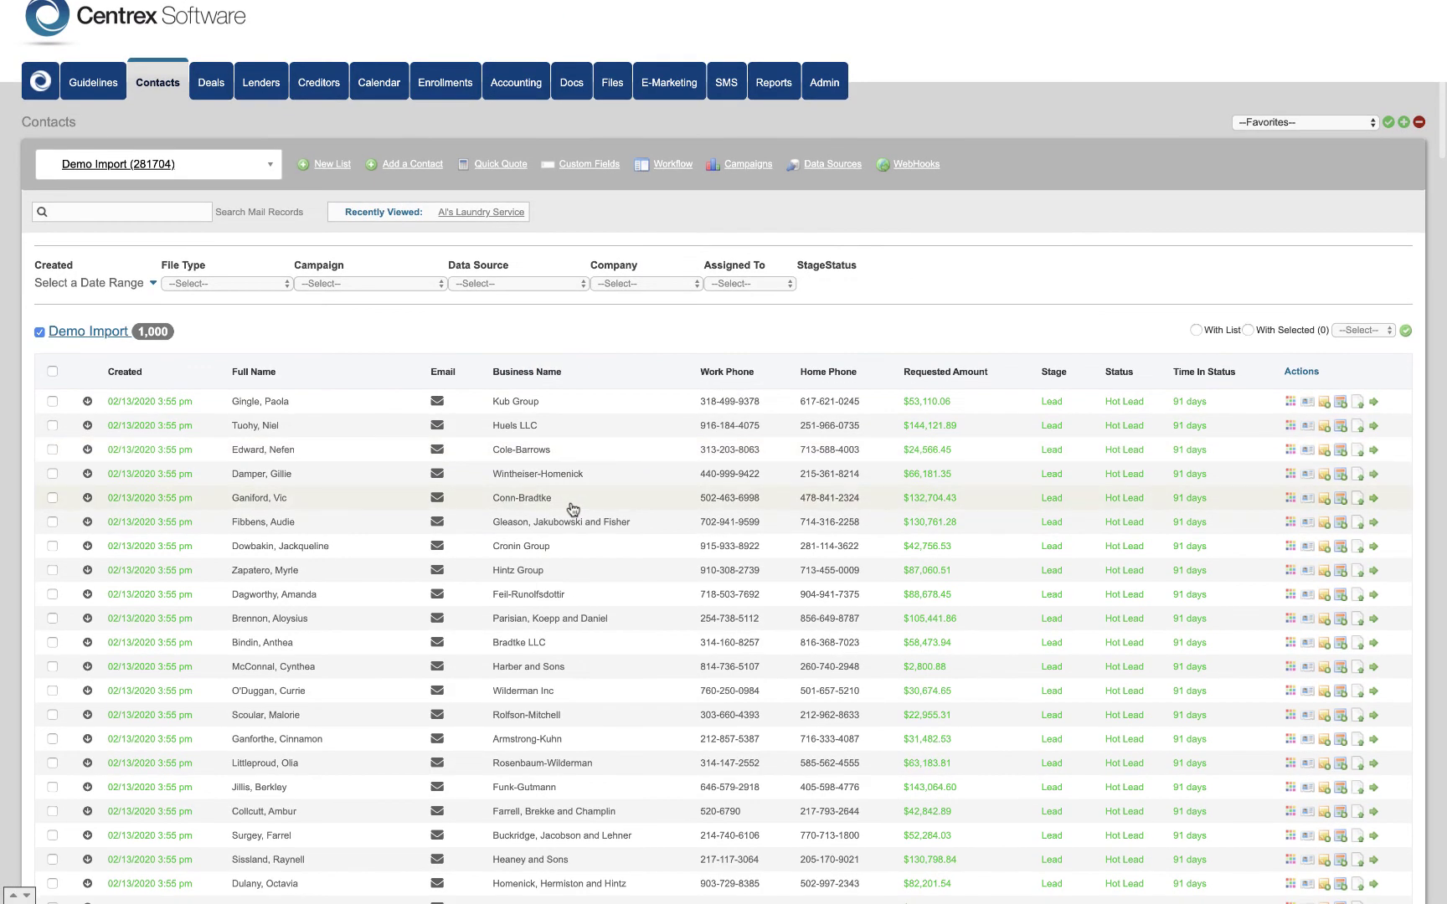
left_click(738, 428)
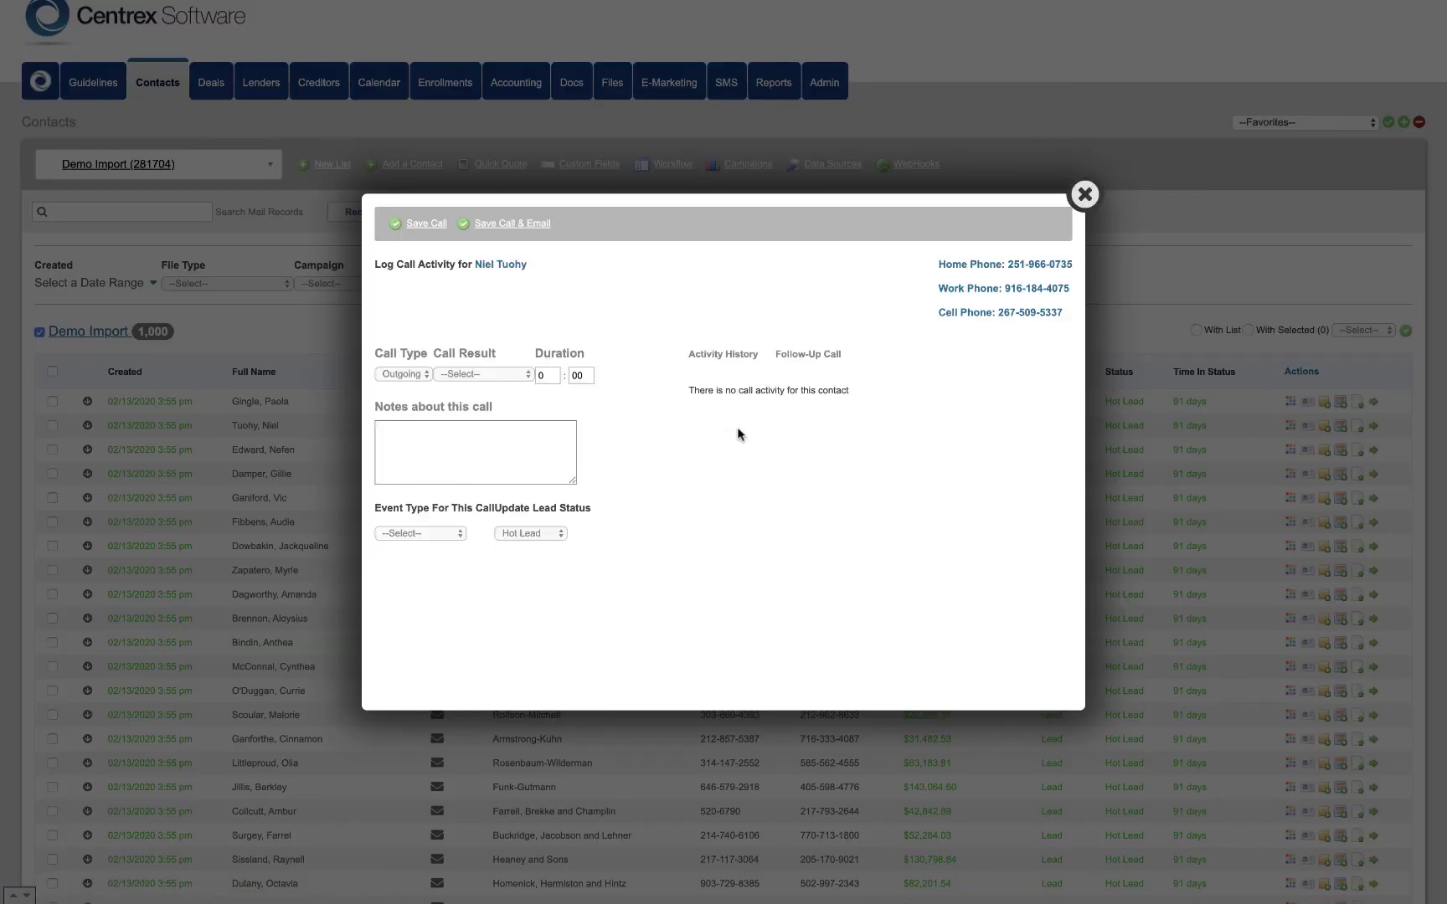
left_click(818, 356)
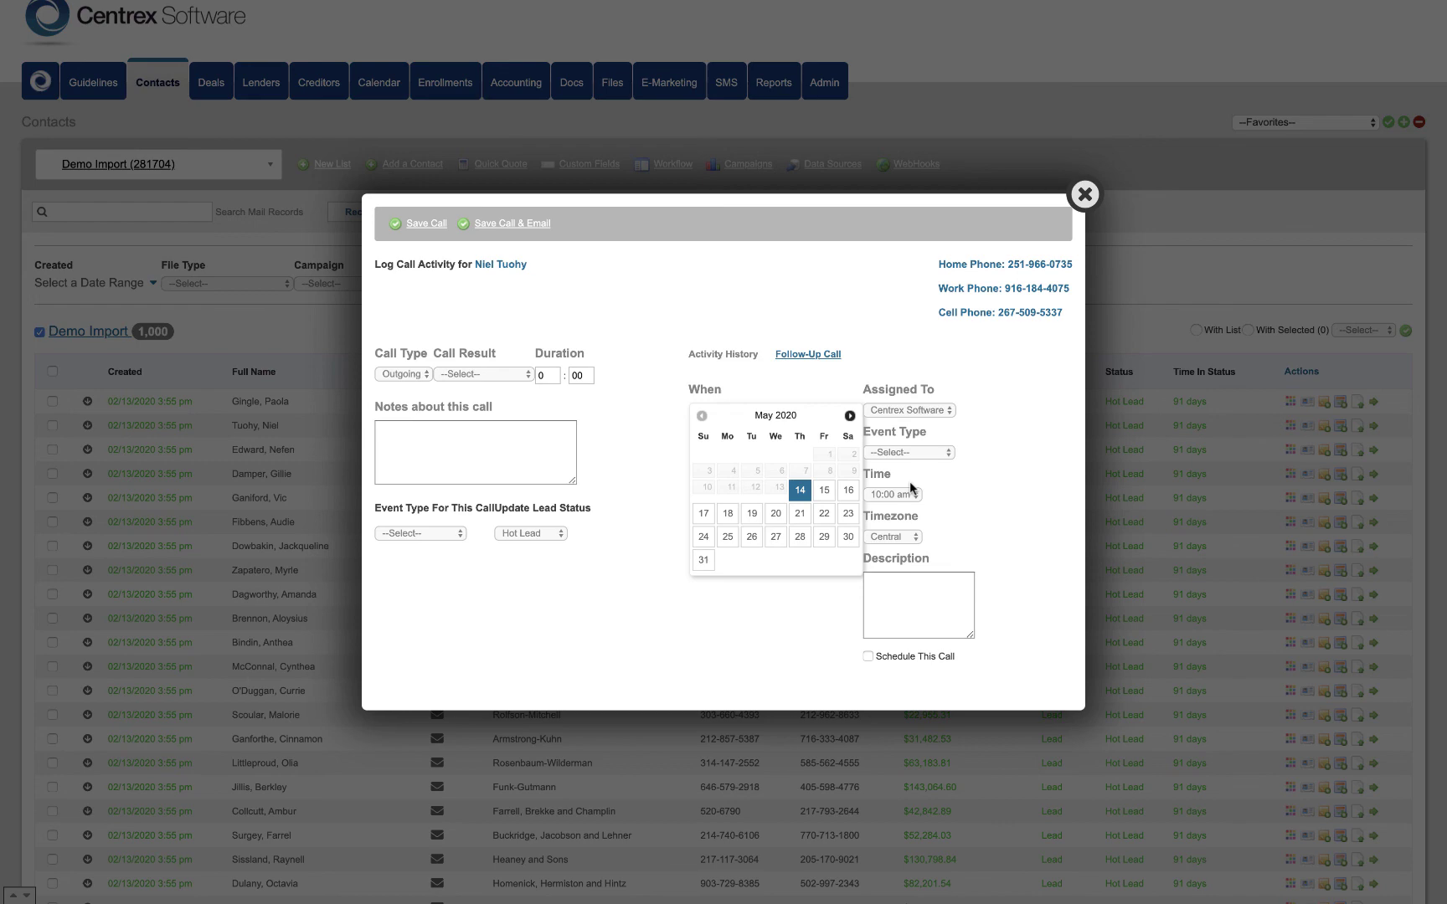
left_click(1085, 196)
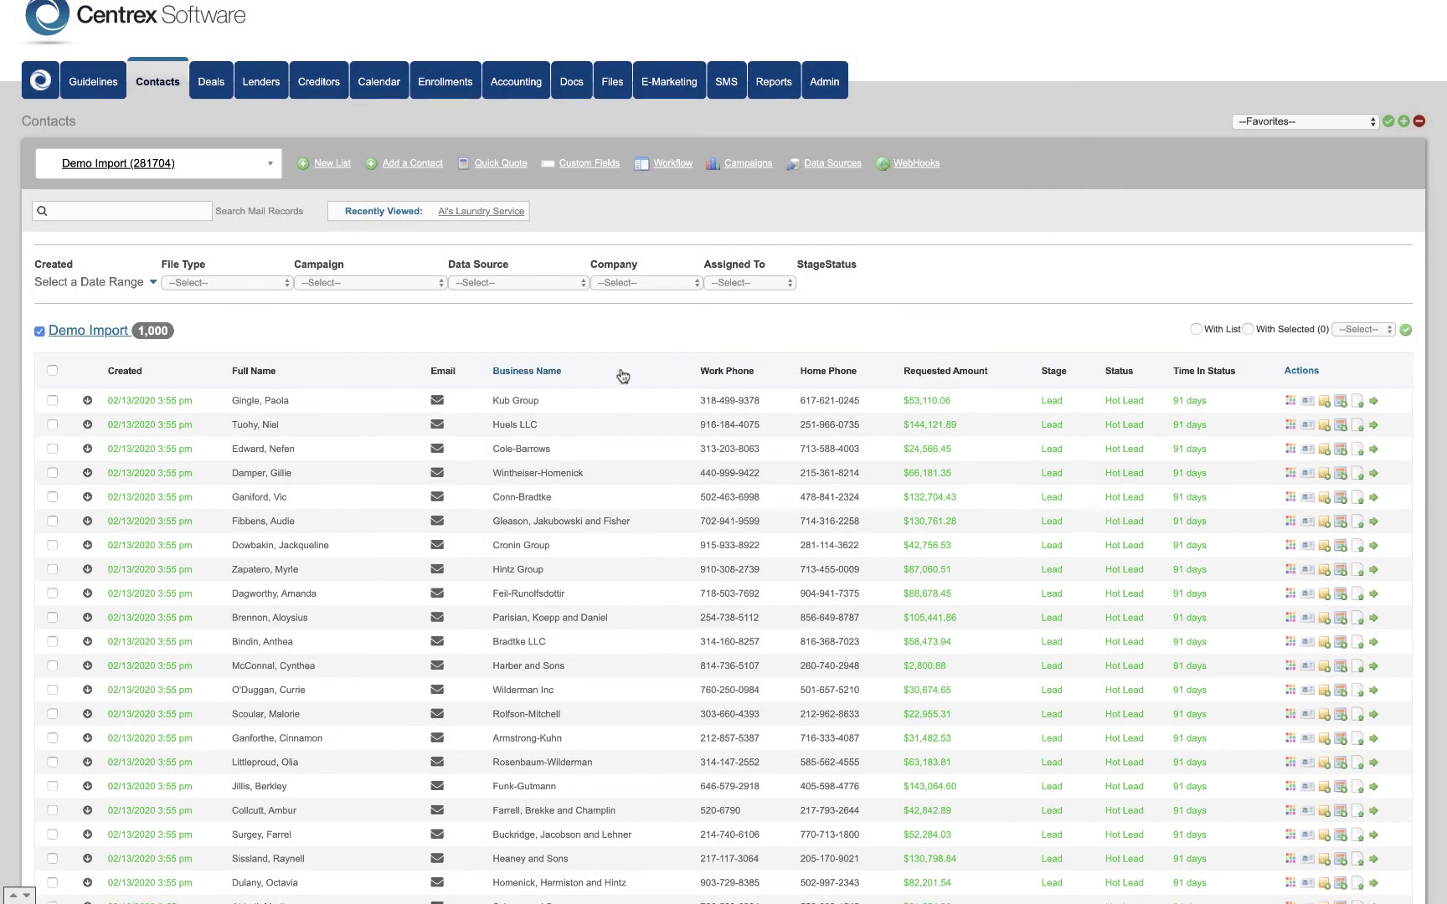
Step: Look over the Demo Import contacts and switch the bulk-action scope to With List and on to With Selected
scroll(623, 376, "down", 1)
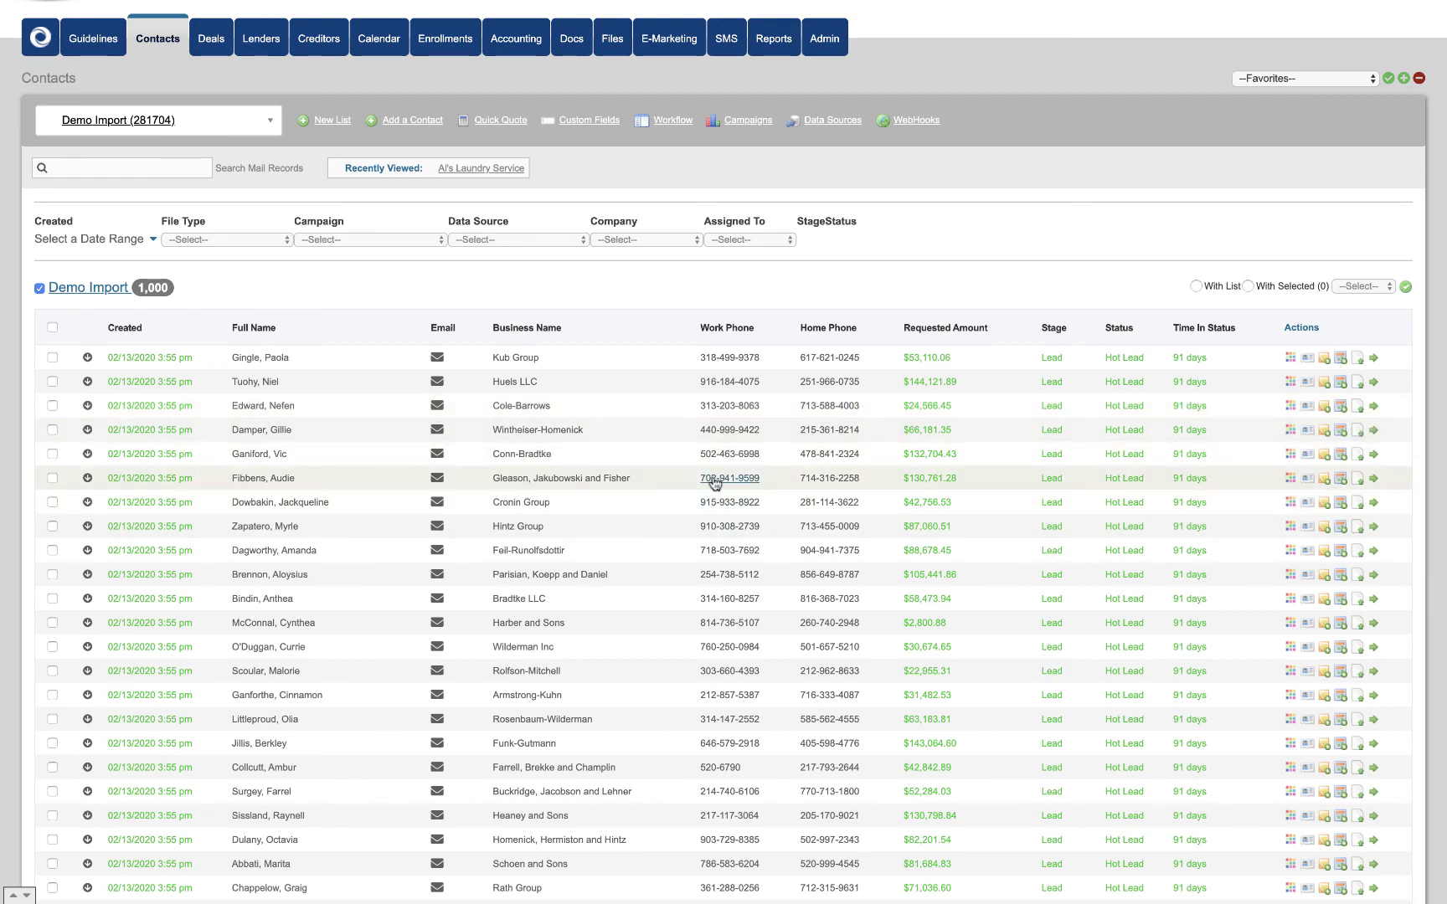
scroll(711, 481, "up", 2)
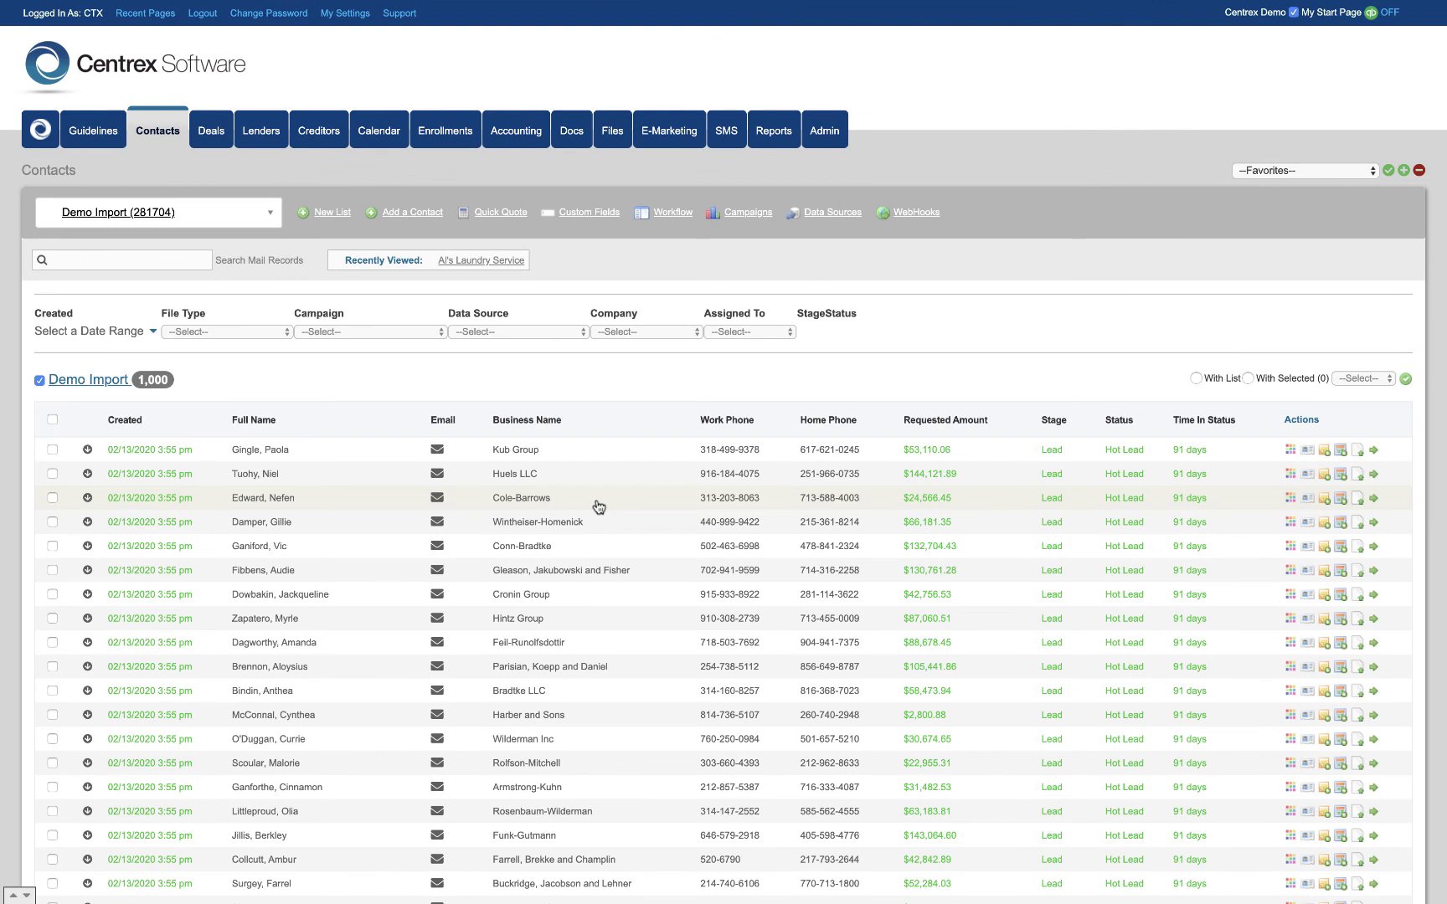
scroll(602, 502, "down", 3)
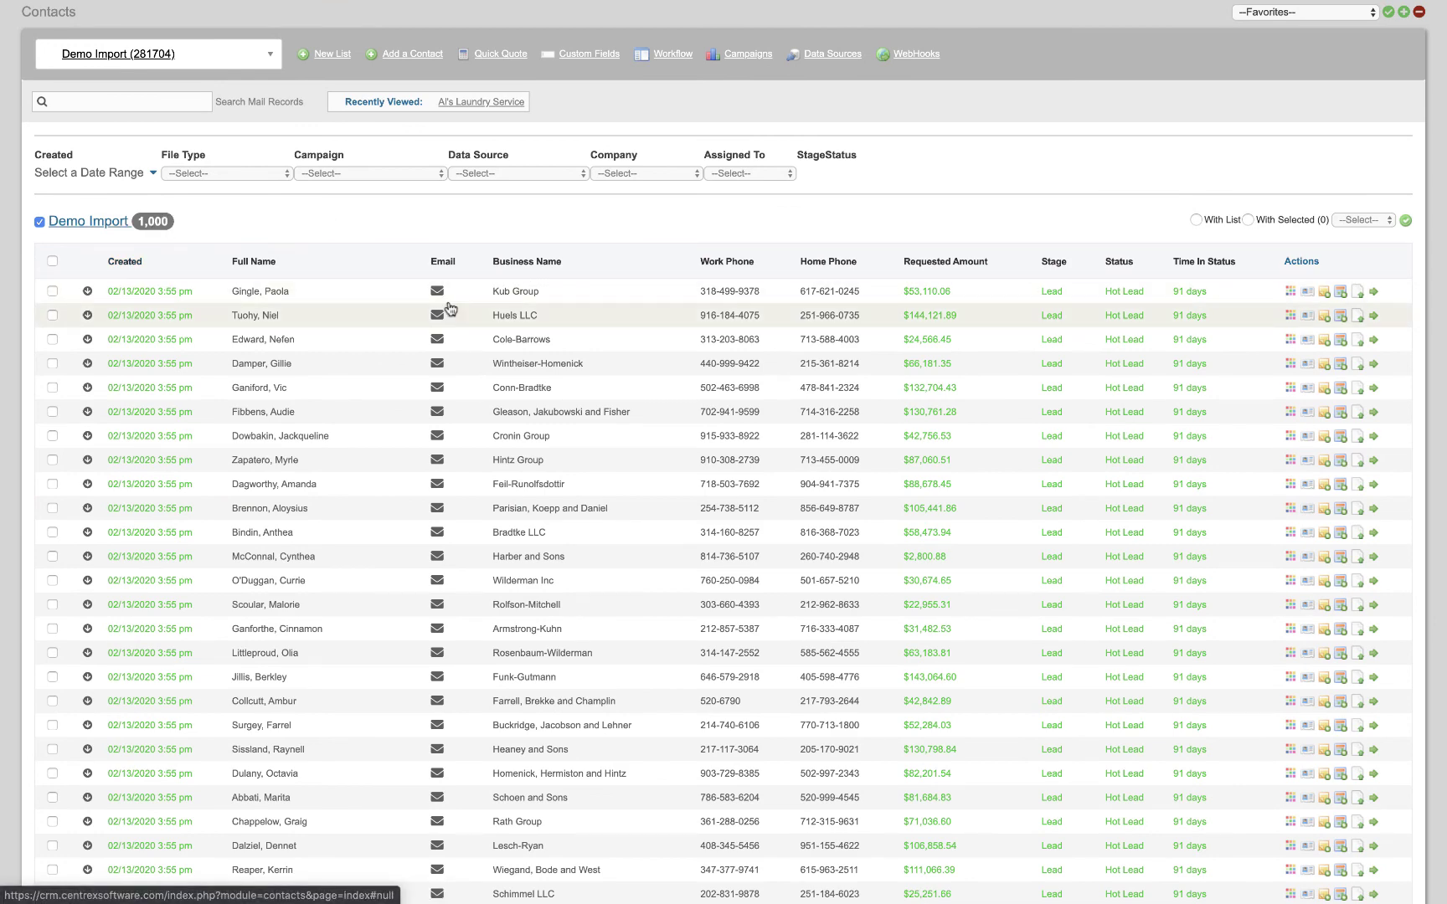
scroll(449, 309, "up", 1)
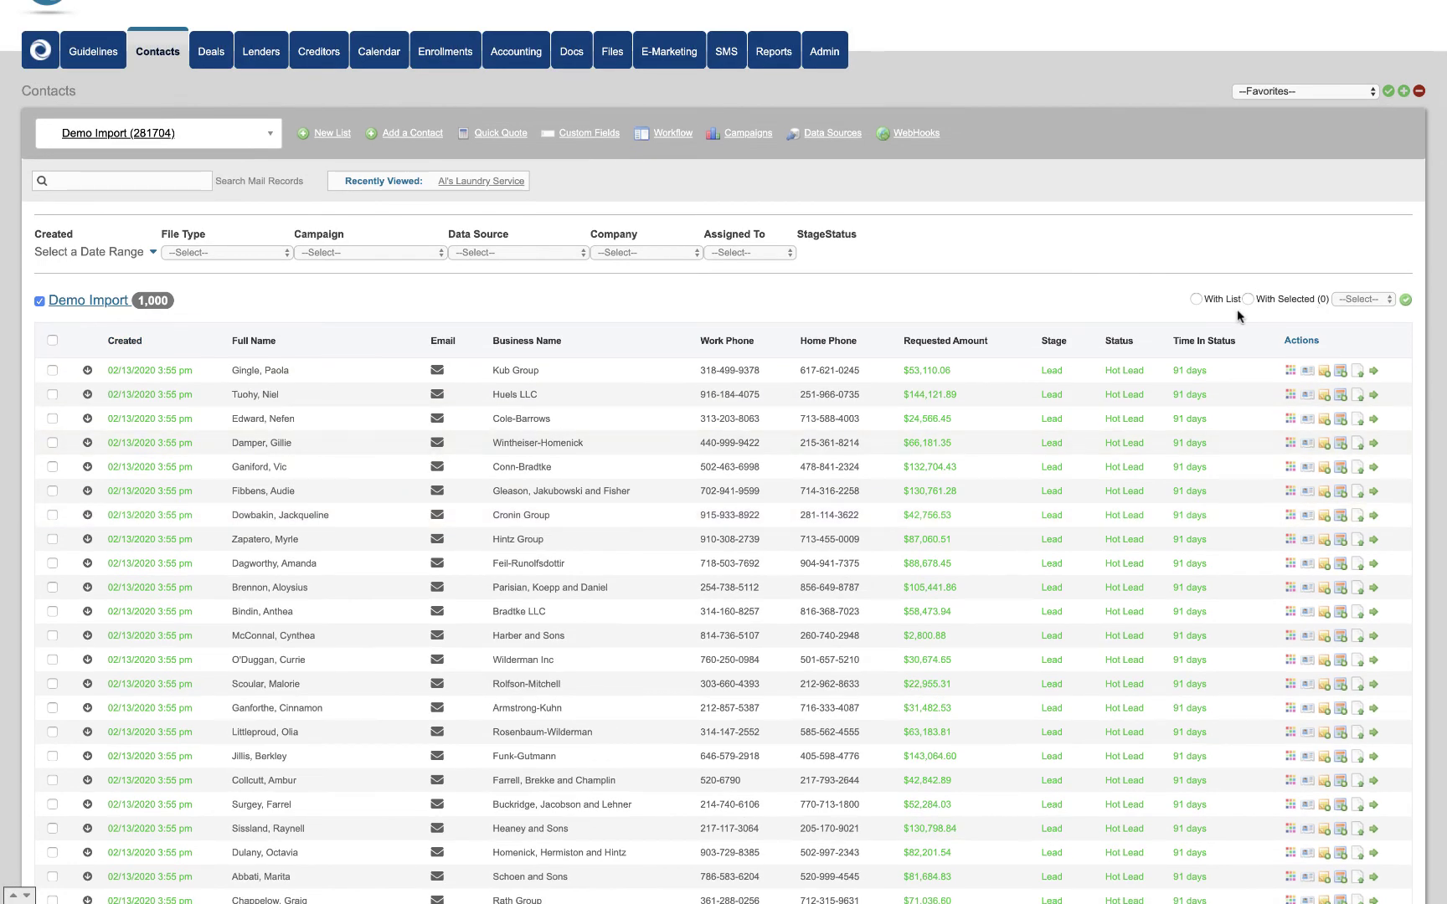
left_click(1196, 300)
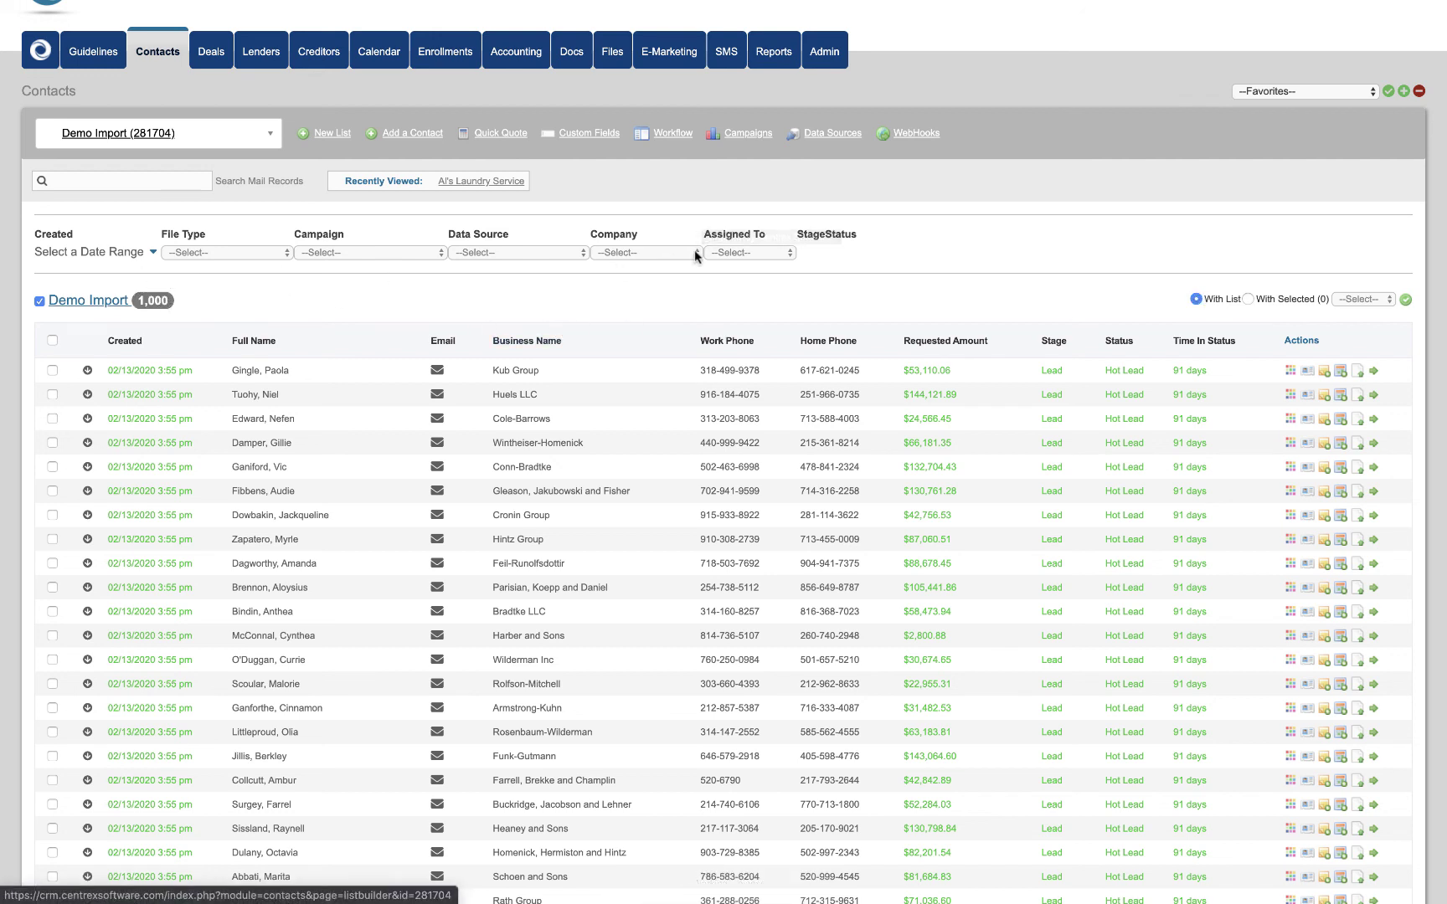
left_click(1249, 300)
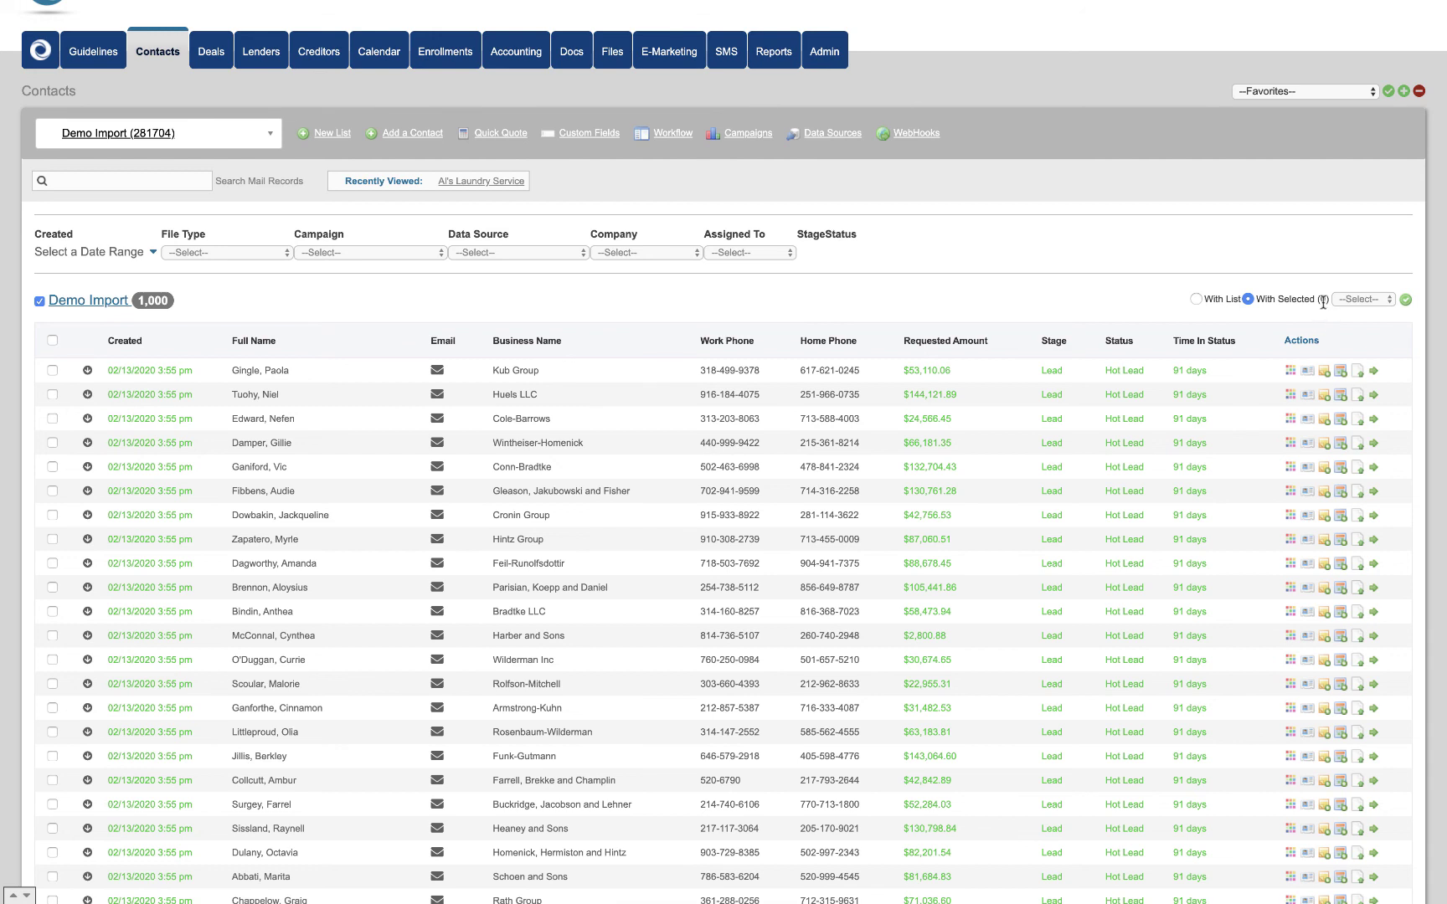
Step: Select the six contacts from Cole-Barrows through Hintz Group in the Demo Import list
left_click(52, 418)
left_click(52, 443)
left_click(52, 466)
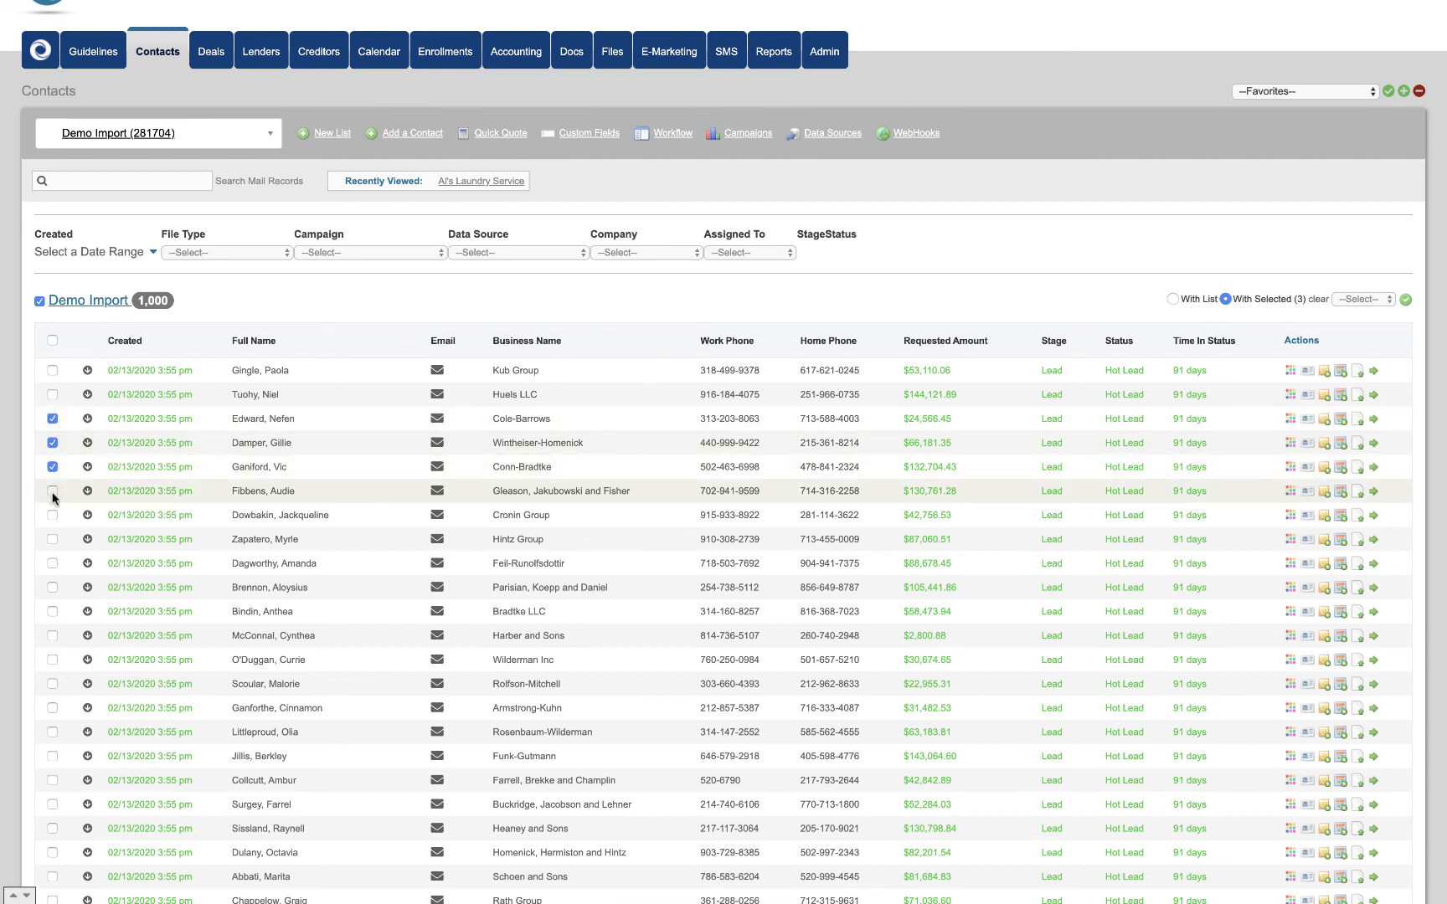
left_click(52, 491)
left_click(52, 514)
left_click(52, 539)
Step: Deselect all six contacts from Cole-Barrows through Hintz Group
left_click(52, 418)
left_click(52, 442)
left_click(52, 466)
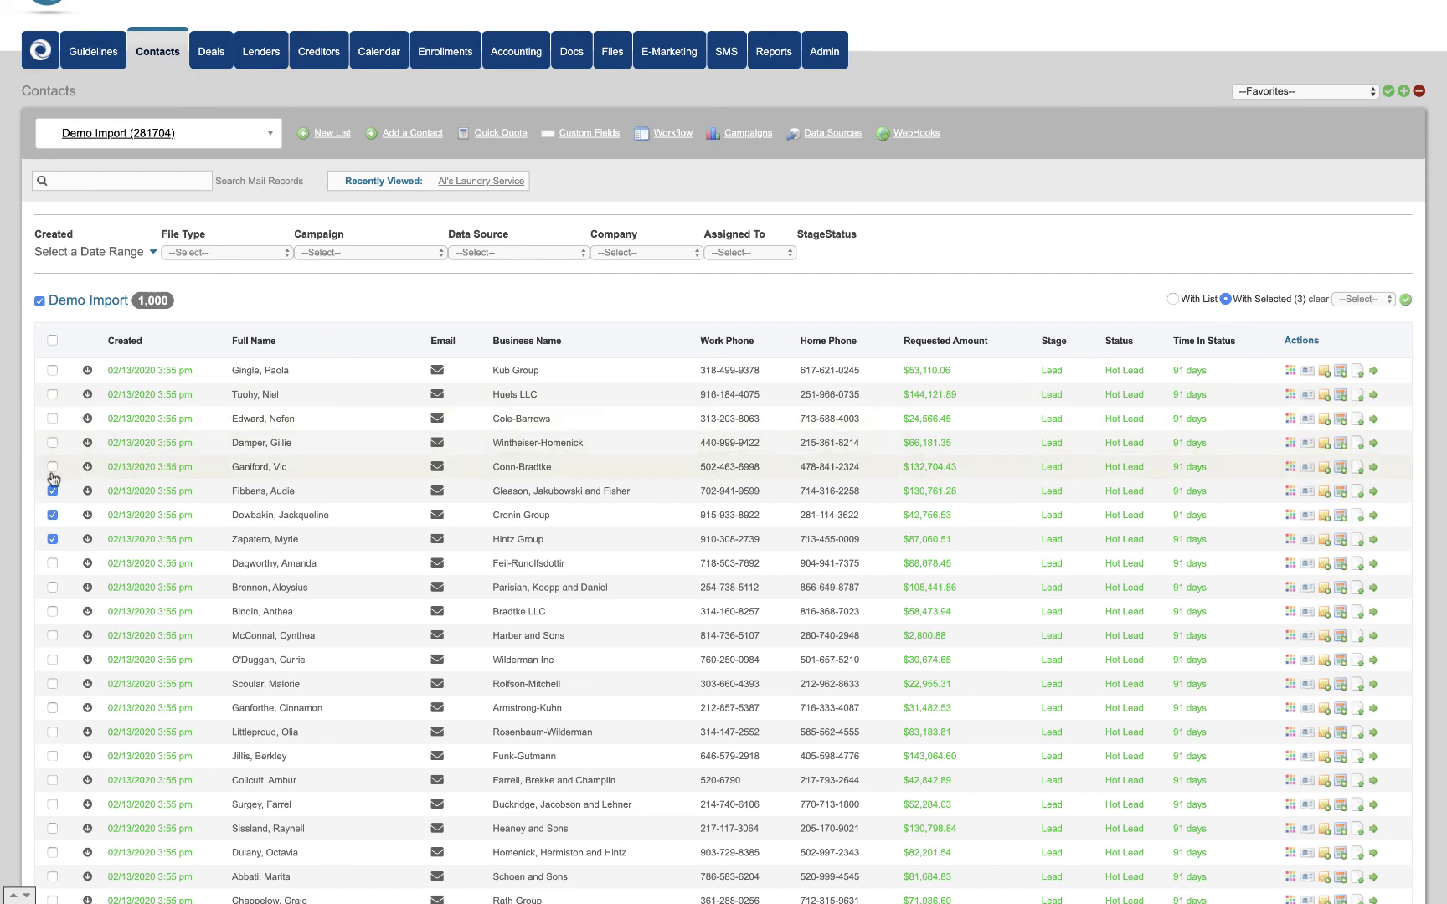
left_click(52, 491)
left_click(52, 515)
left_click(51, 539)
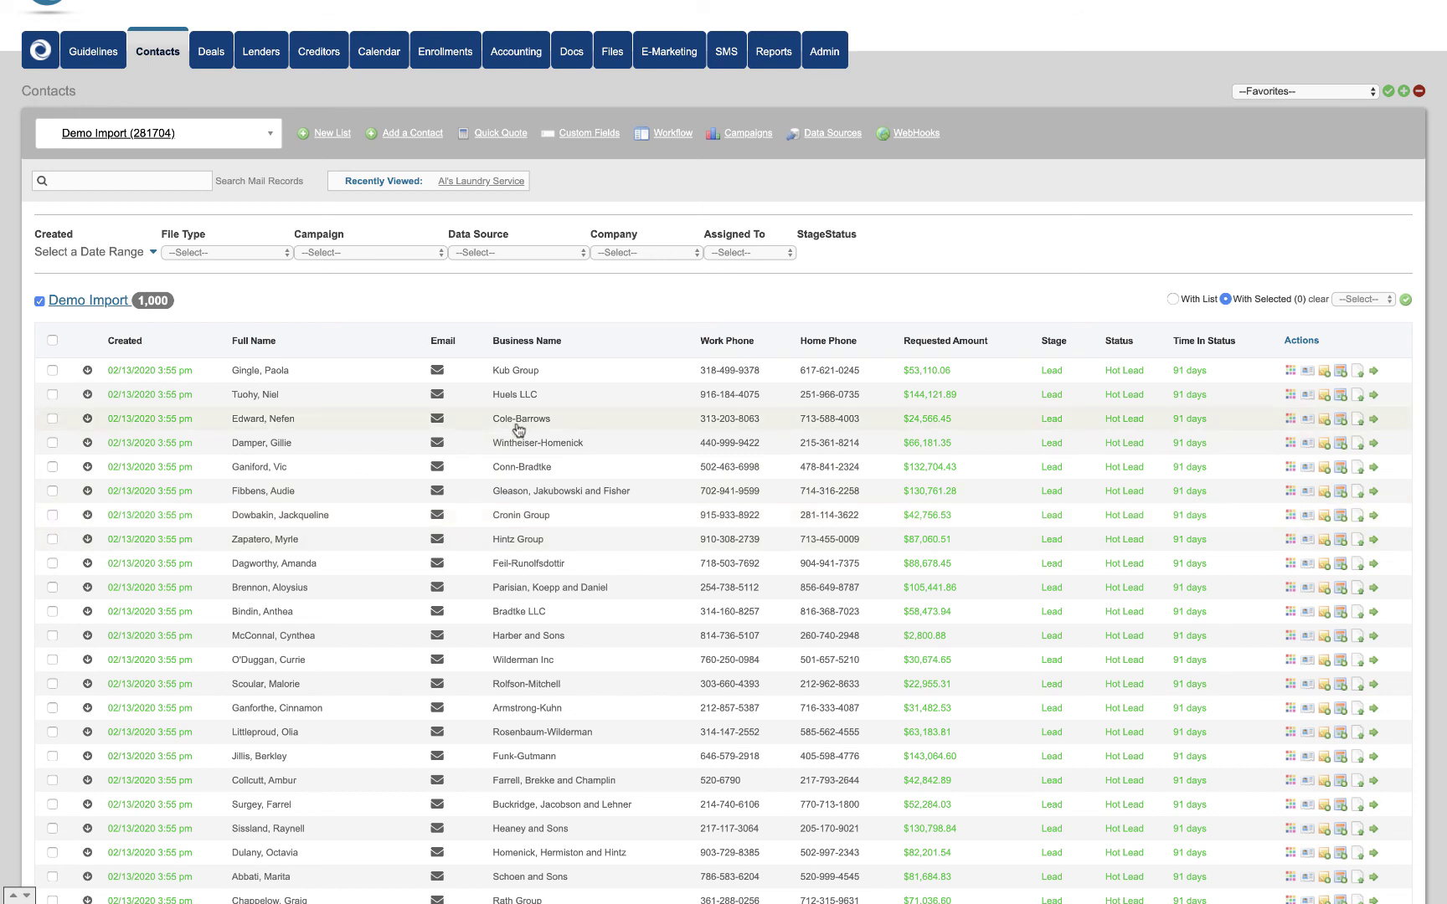
Step: Start a Mass Edit covering the whole Demo Import list
left_click(1173, 299)
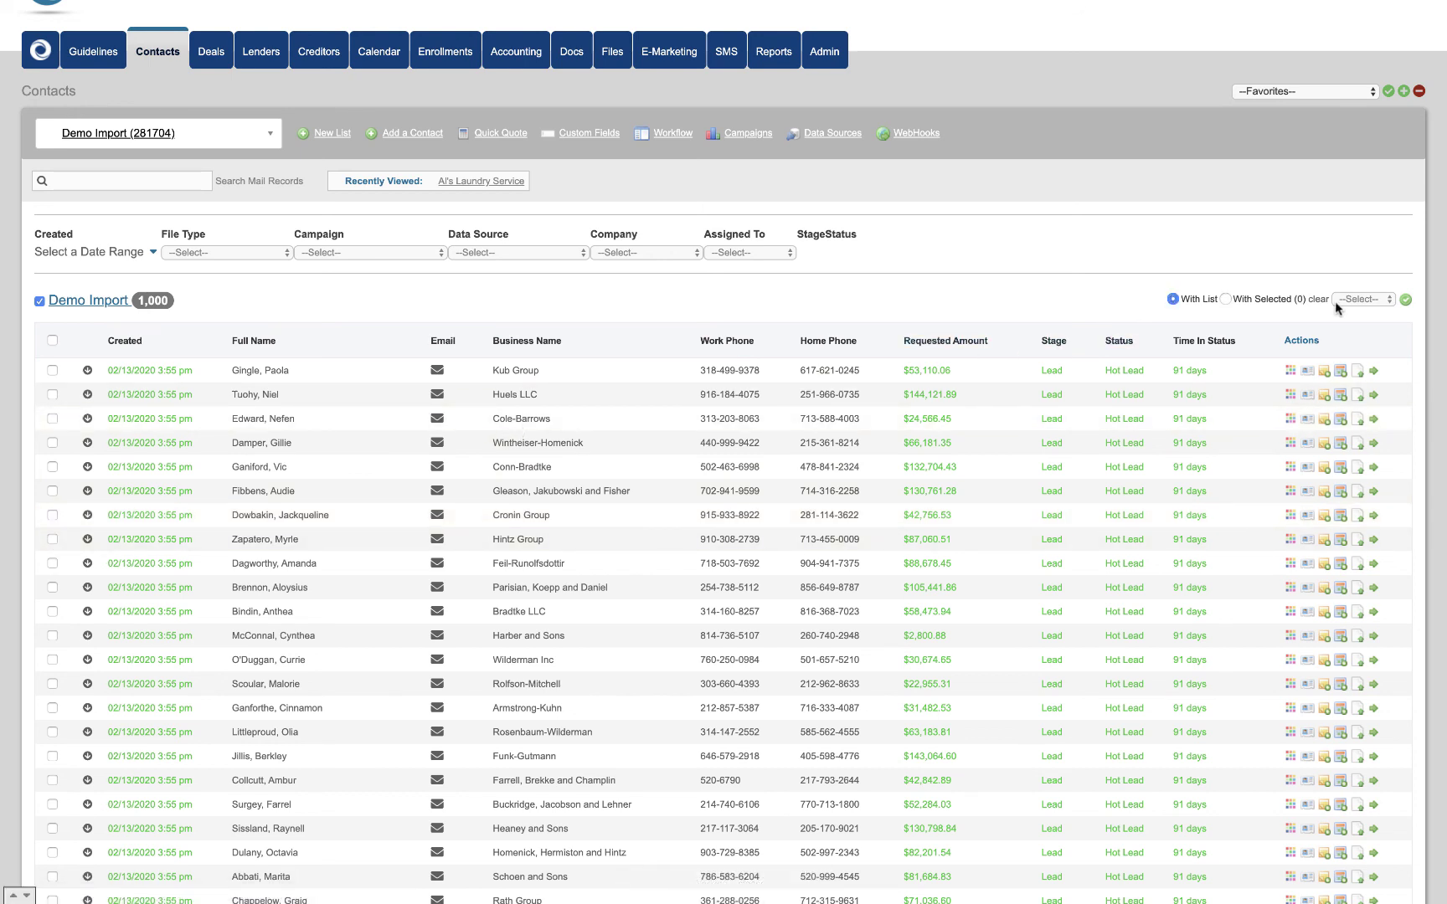
left_click(1364, 300)
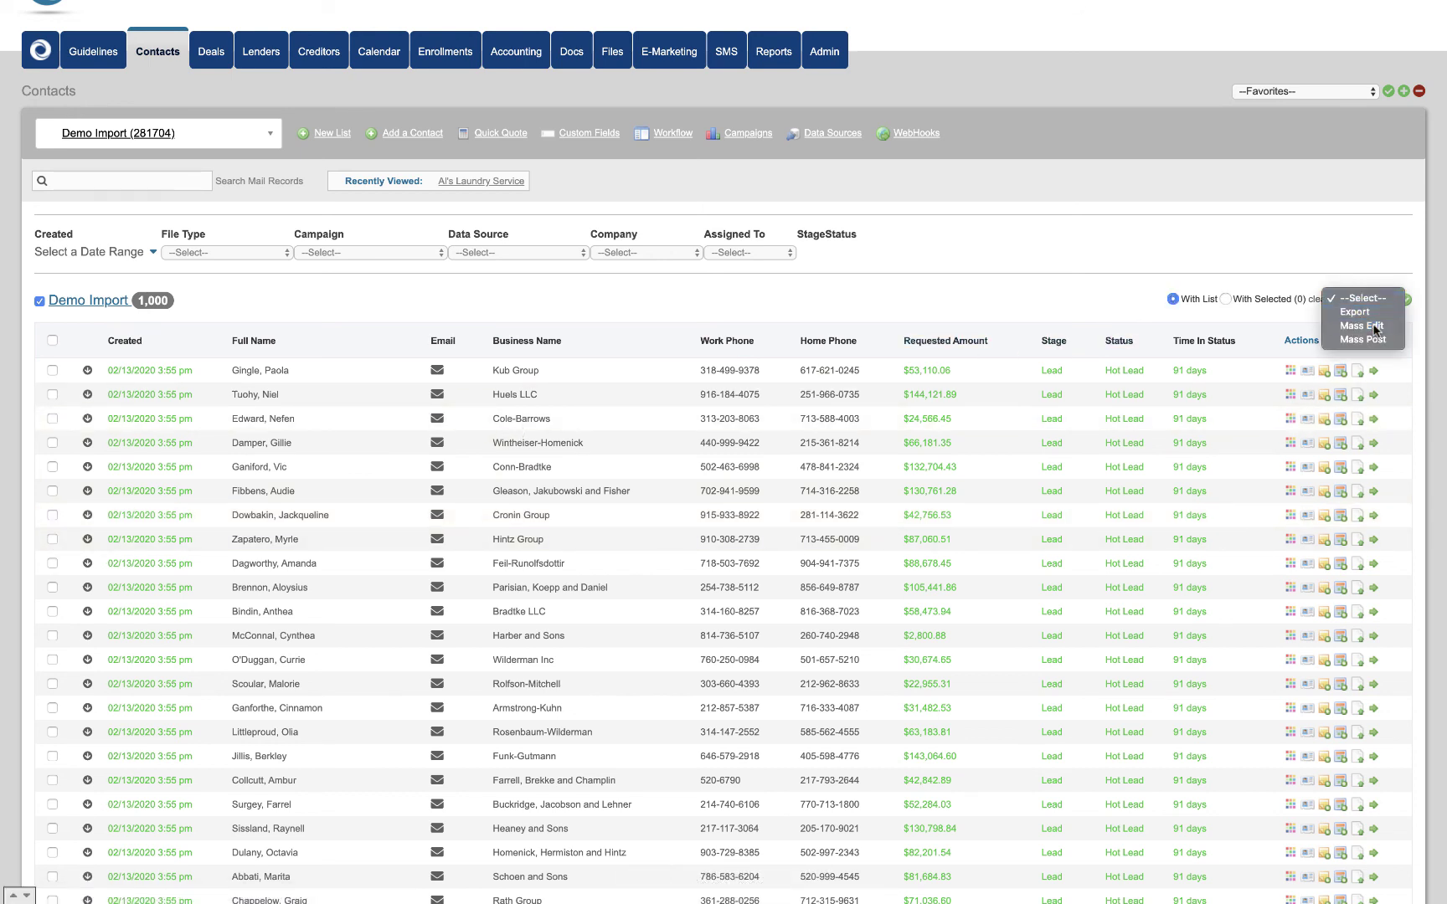
left_click(1361, 326)
left_click(1406, 301)
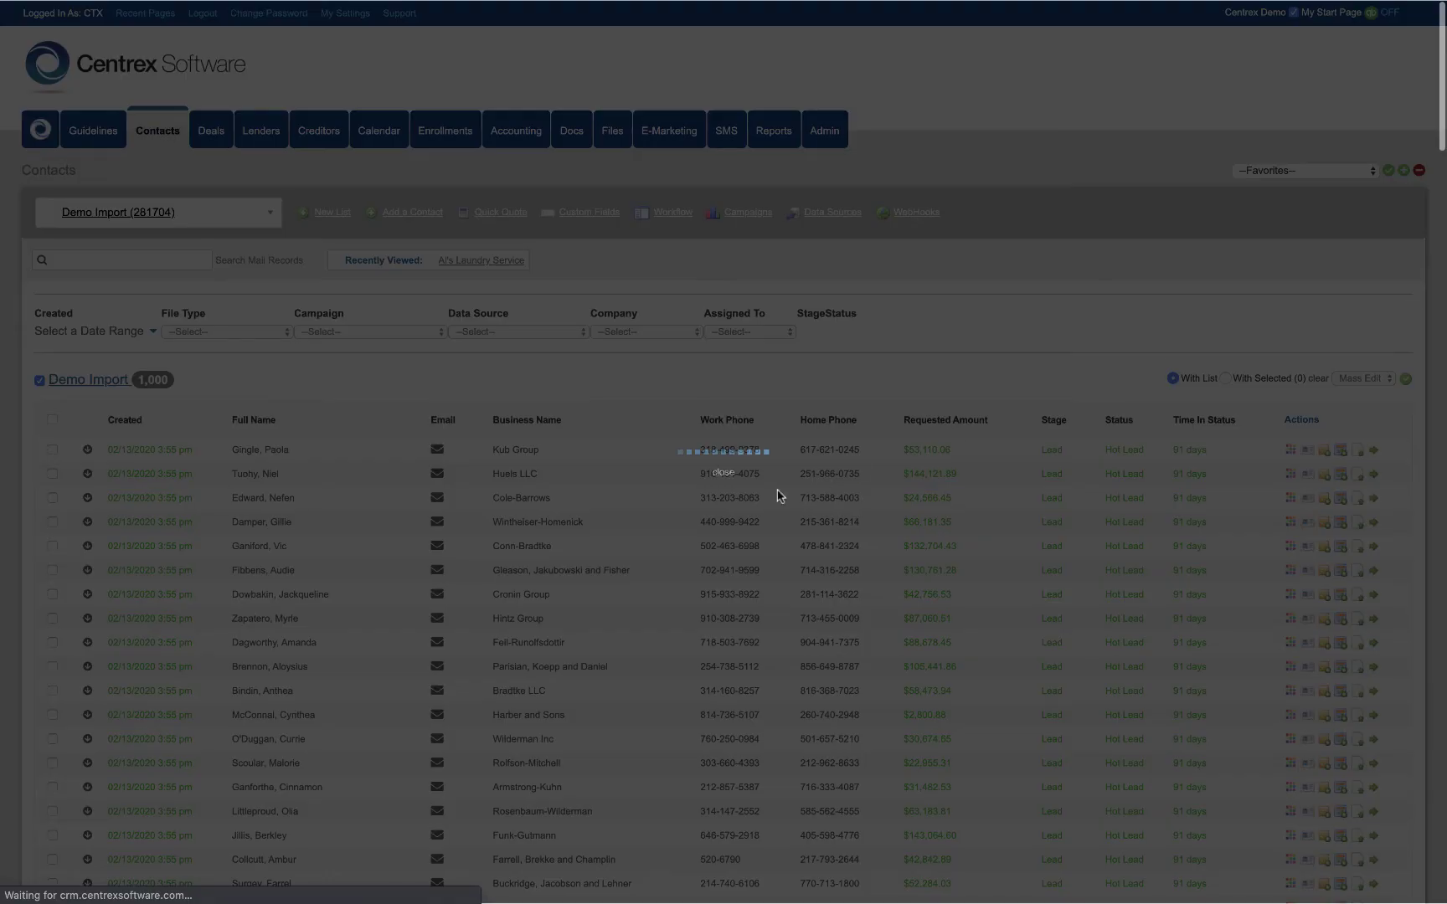
Step: Look through the standard, custom, note and alert fields available for Mass Edit, and return to the Contacts list
scroll(540, 525, "down", 10)
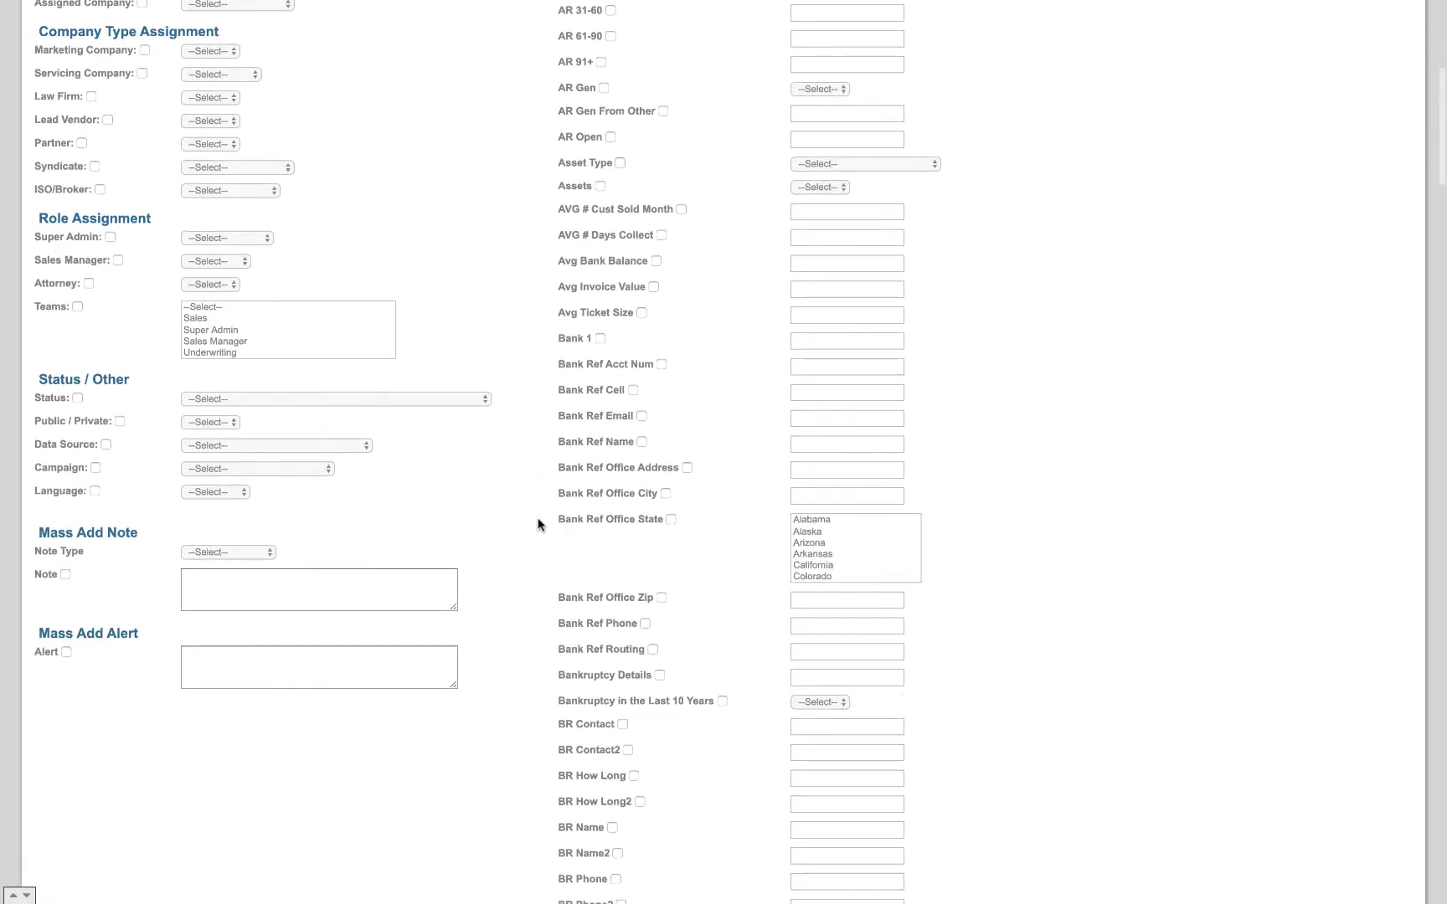
scroll(538, 518, "up", 15)
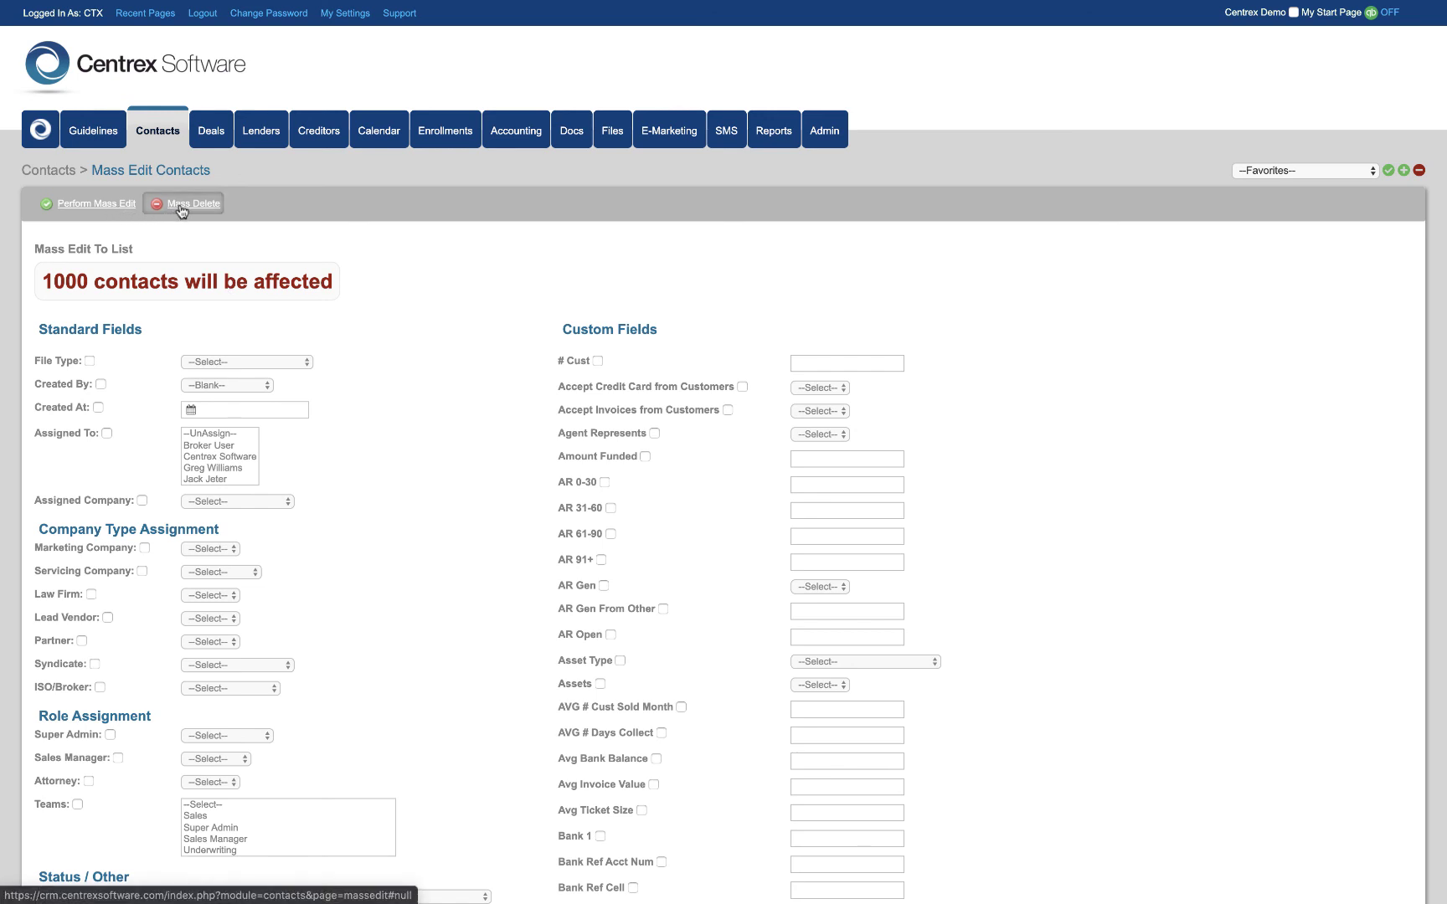
left_click(165, 142)
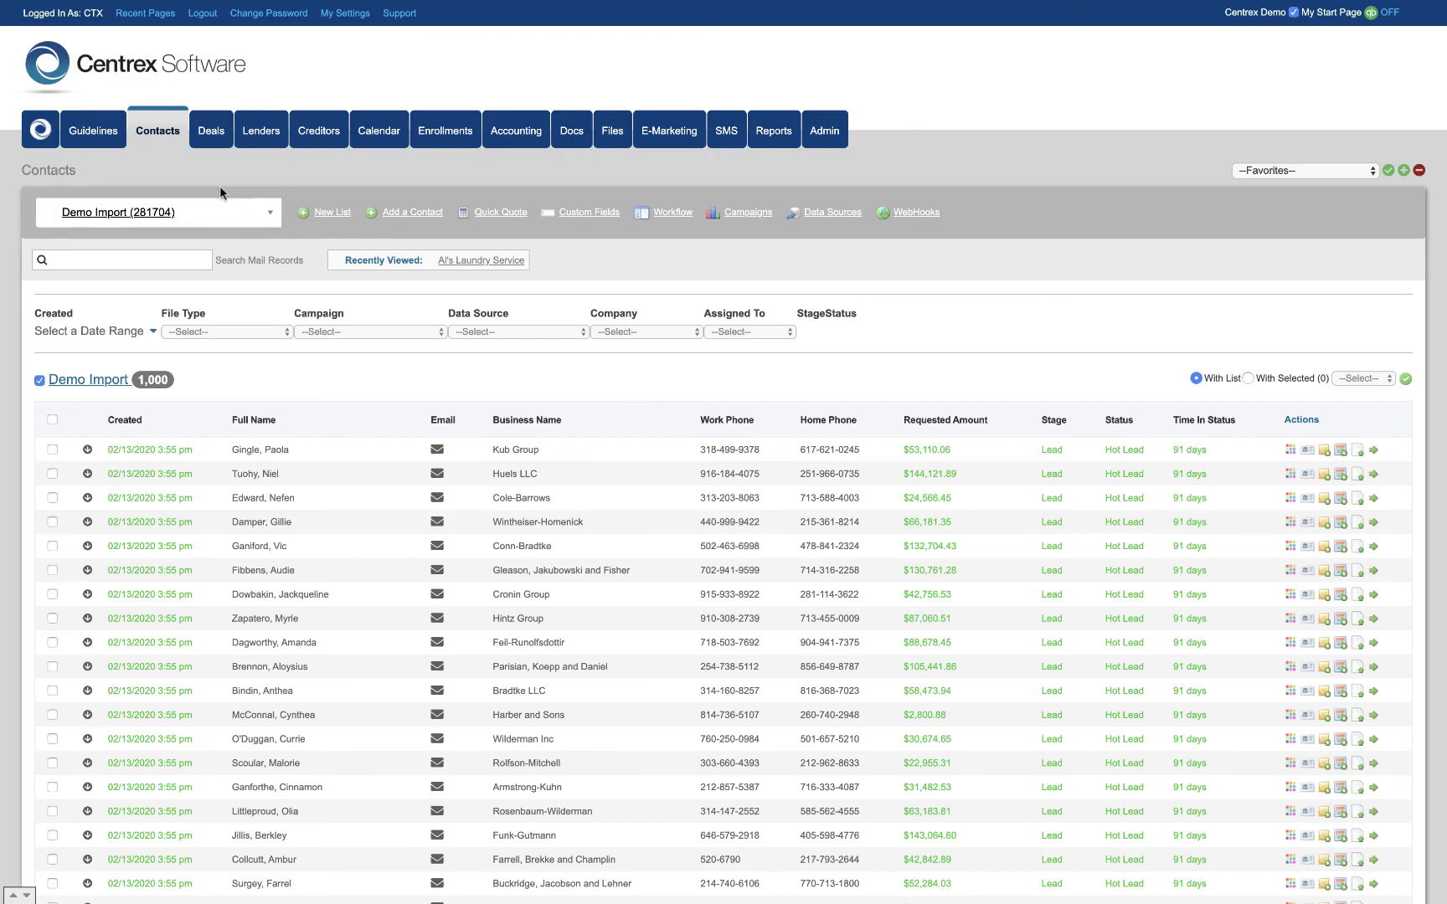
left_click(165, 129)
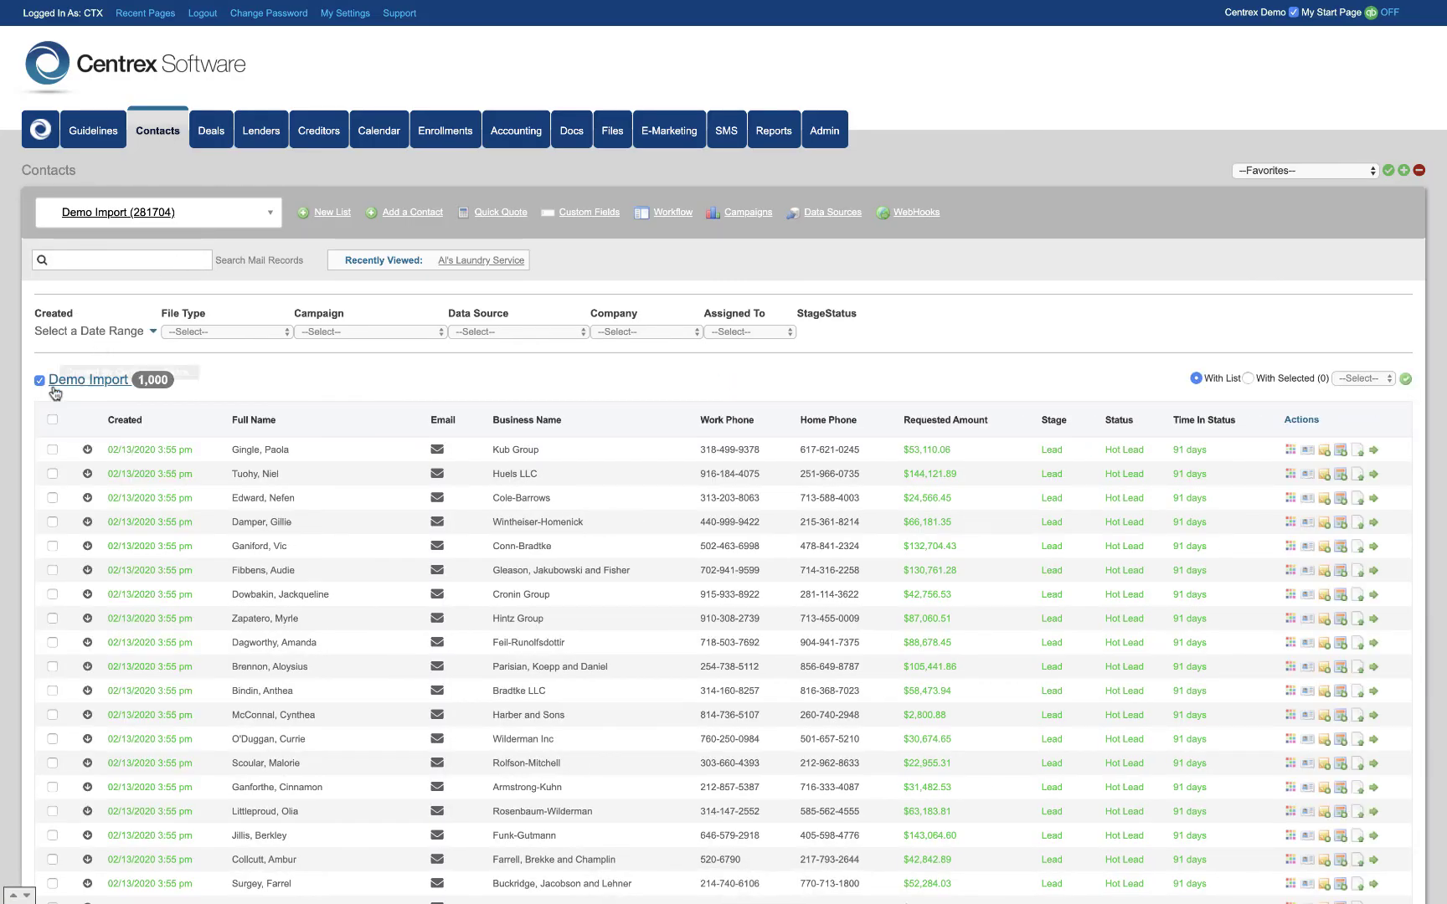
left_click(39, 383)
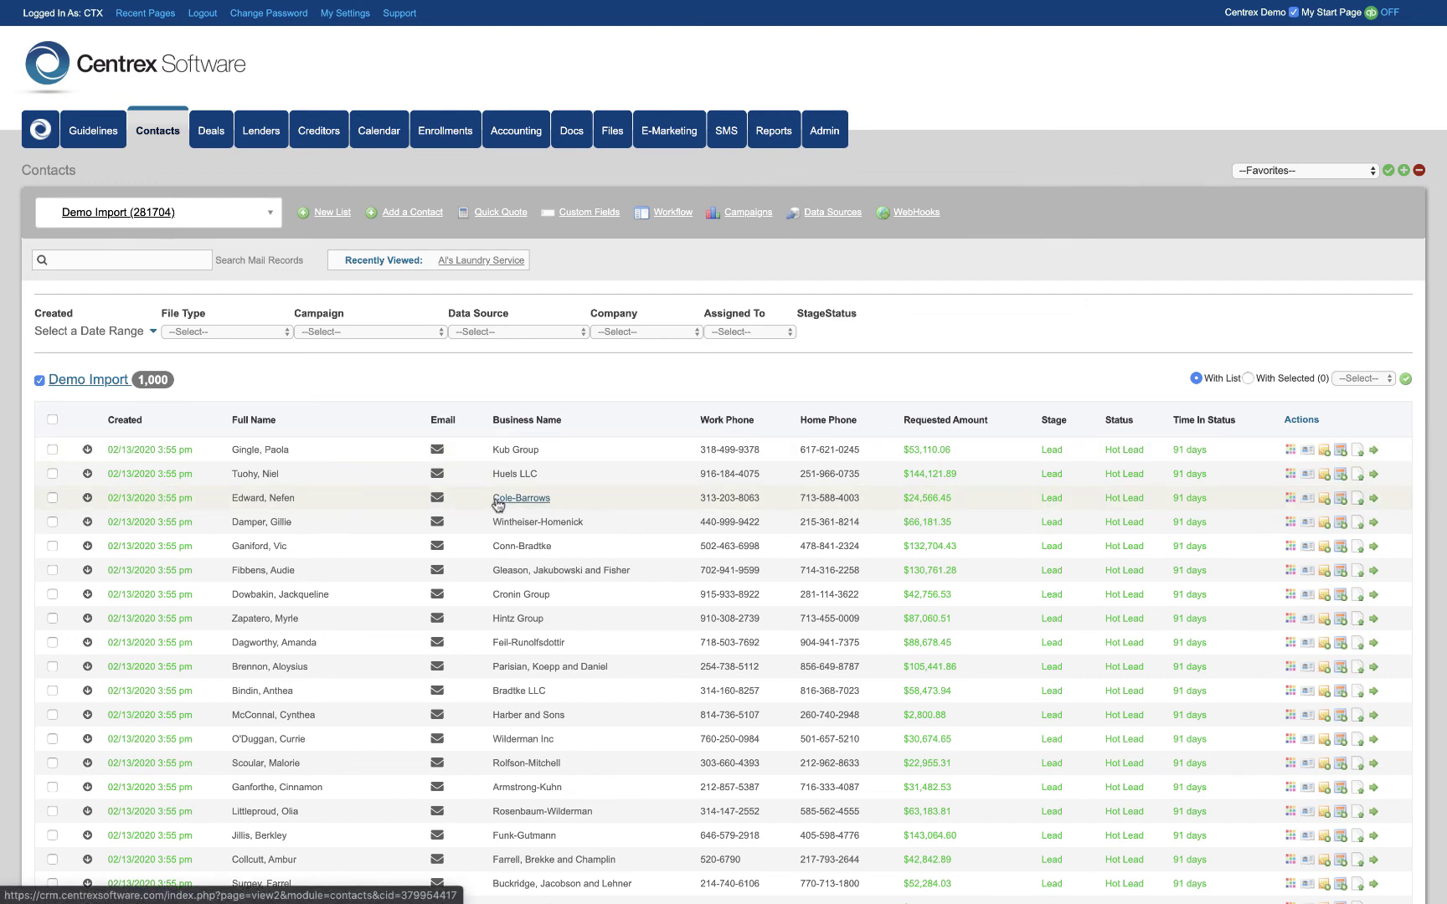
scroll(453, 499, "down", 1)
scroll(453, 499, "up", 1)
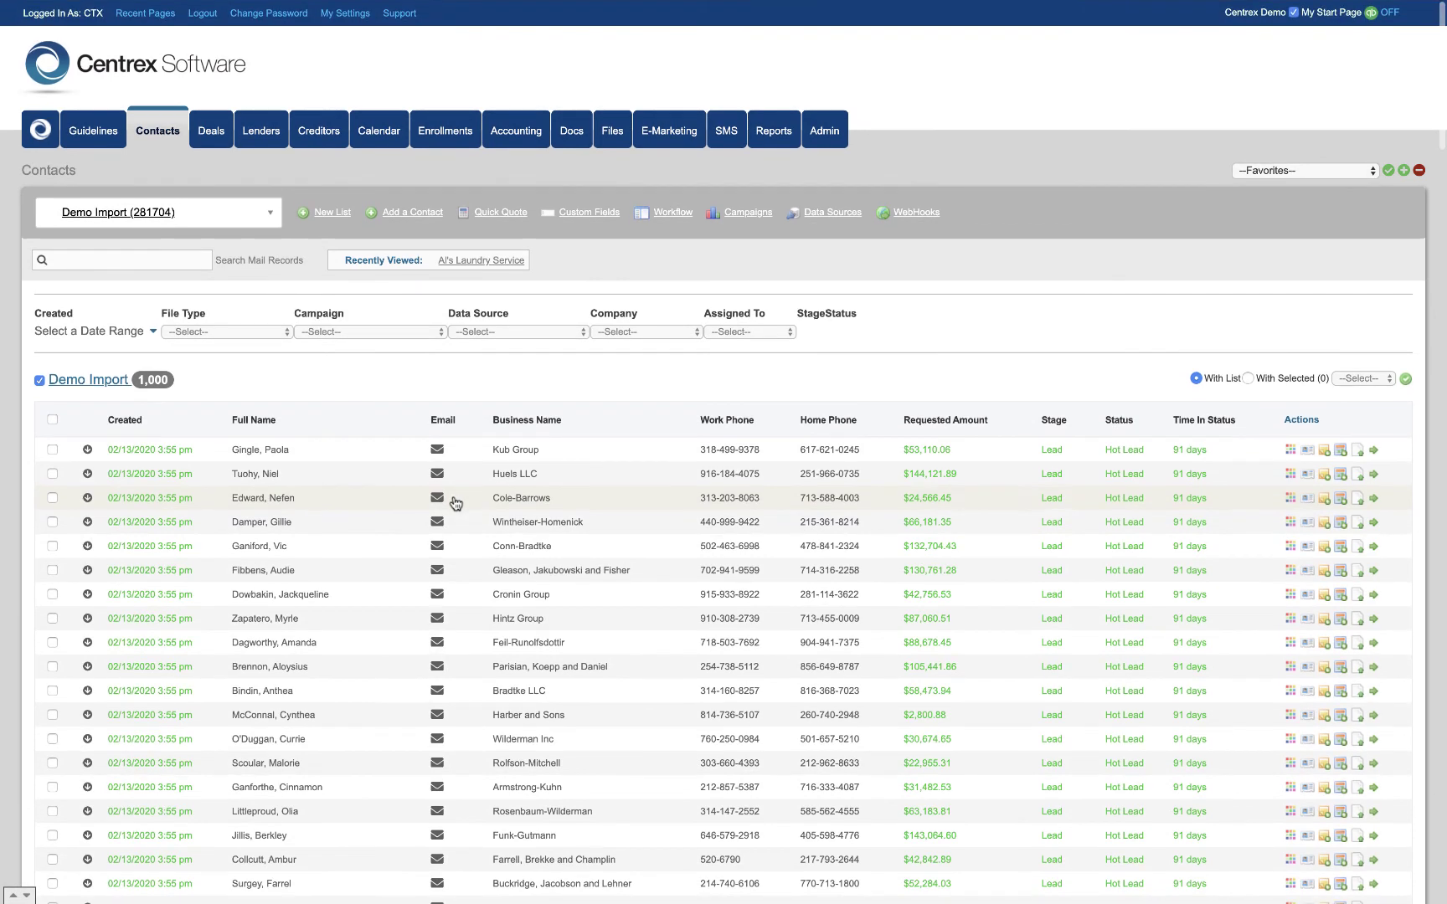
Step: Open the recently viewed contact Al's Laundry Service and look over the business and client names on its dashboard
left_click_drag(352, 260, 411, 261)
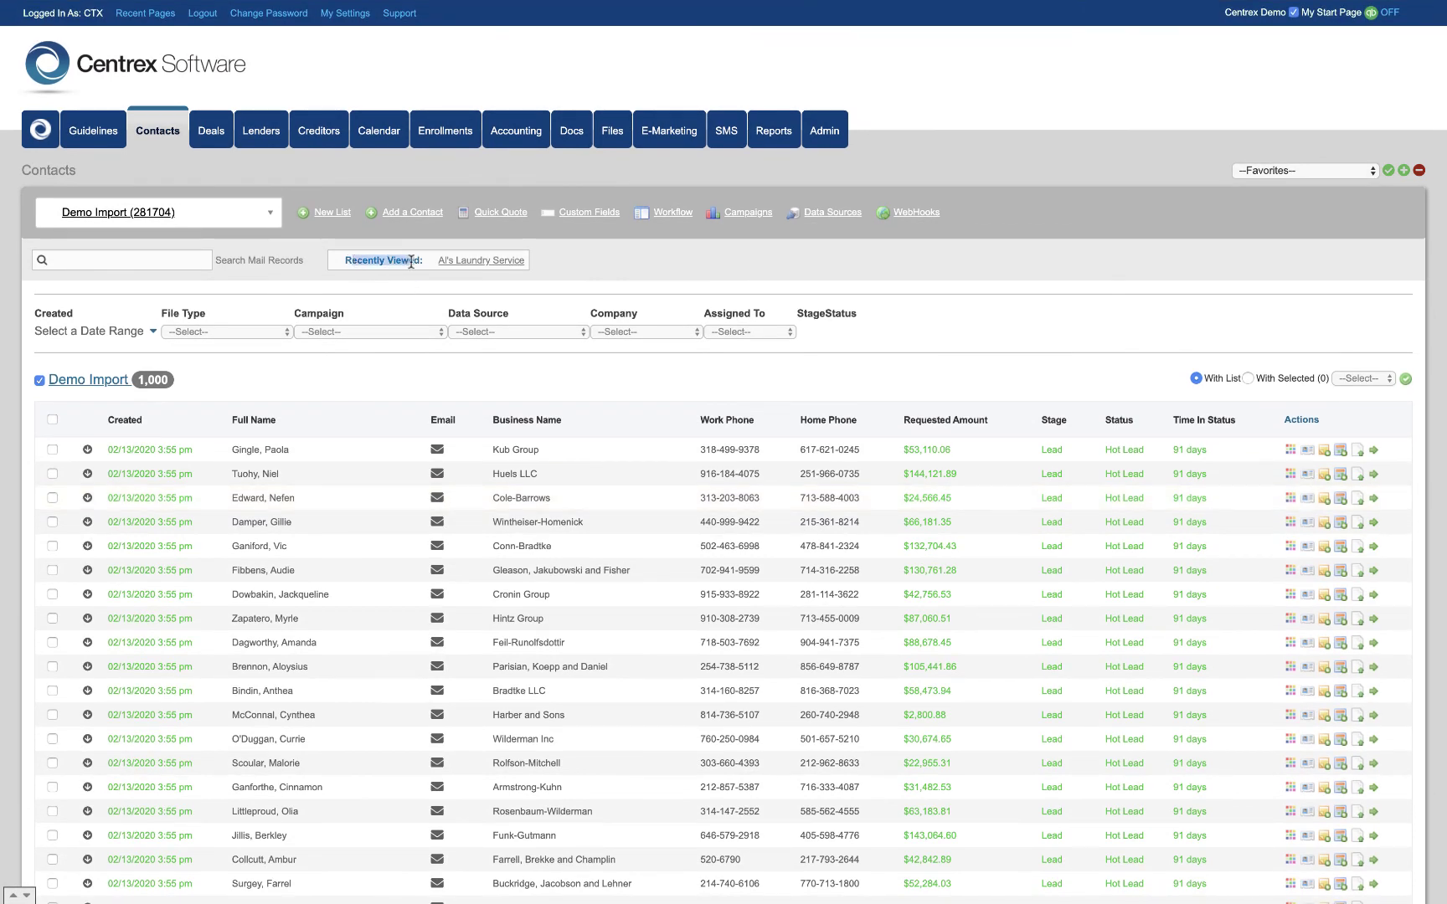
left_click(411, 261)
left_click(469, 263)
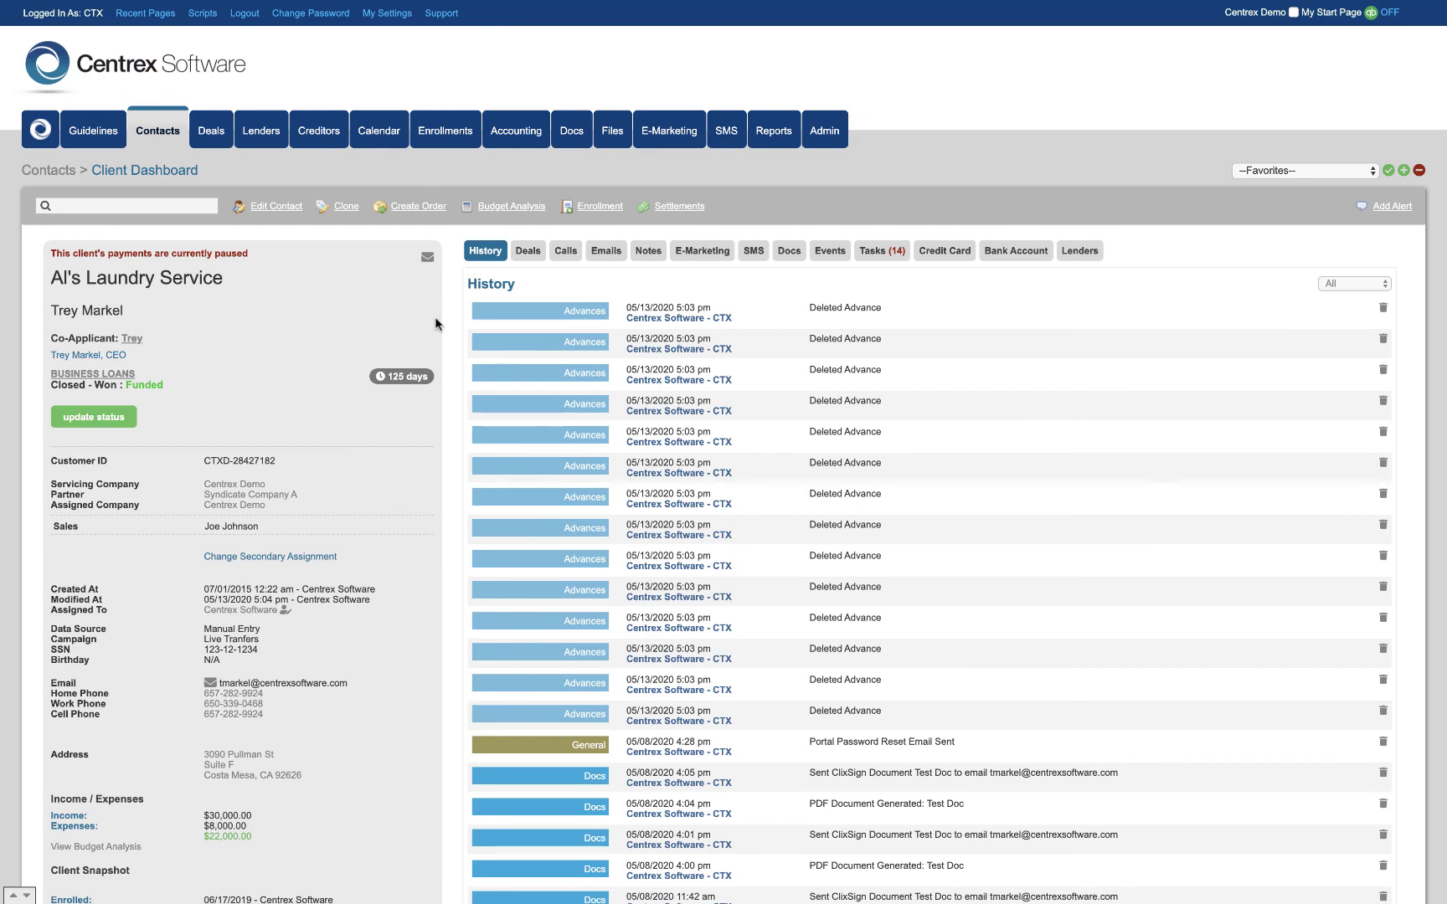
scroll(436, 324, "down", 1)
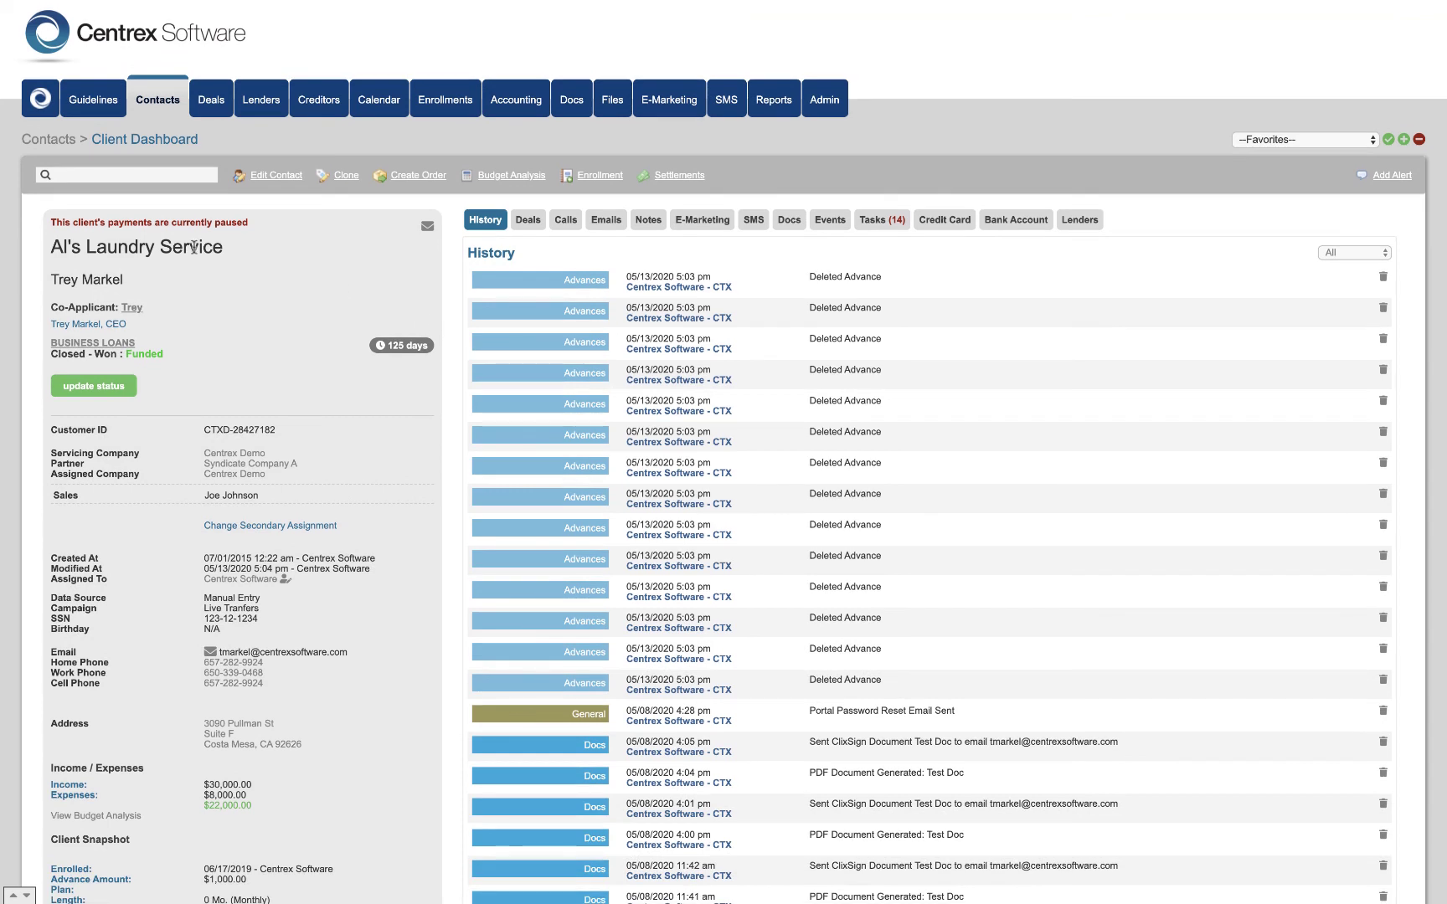
left_click_drag(56, 246, 150, 245)
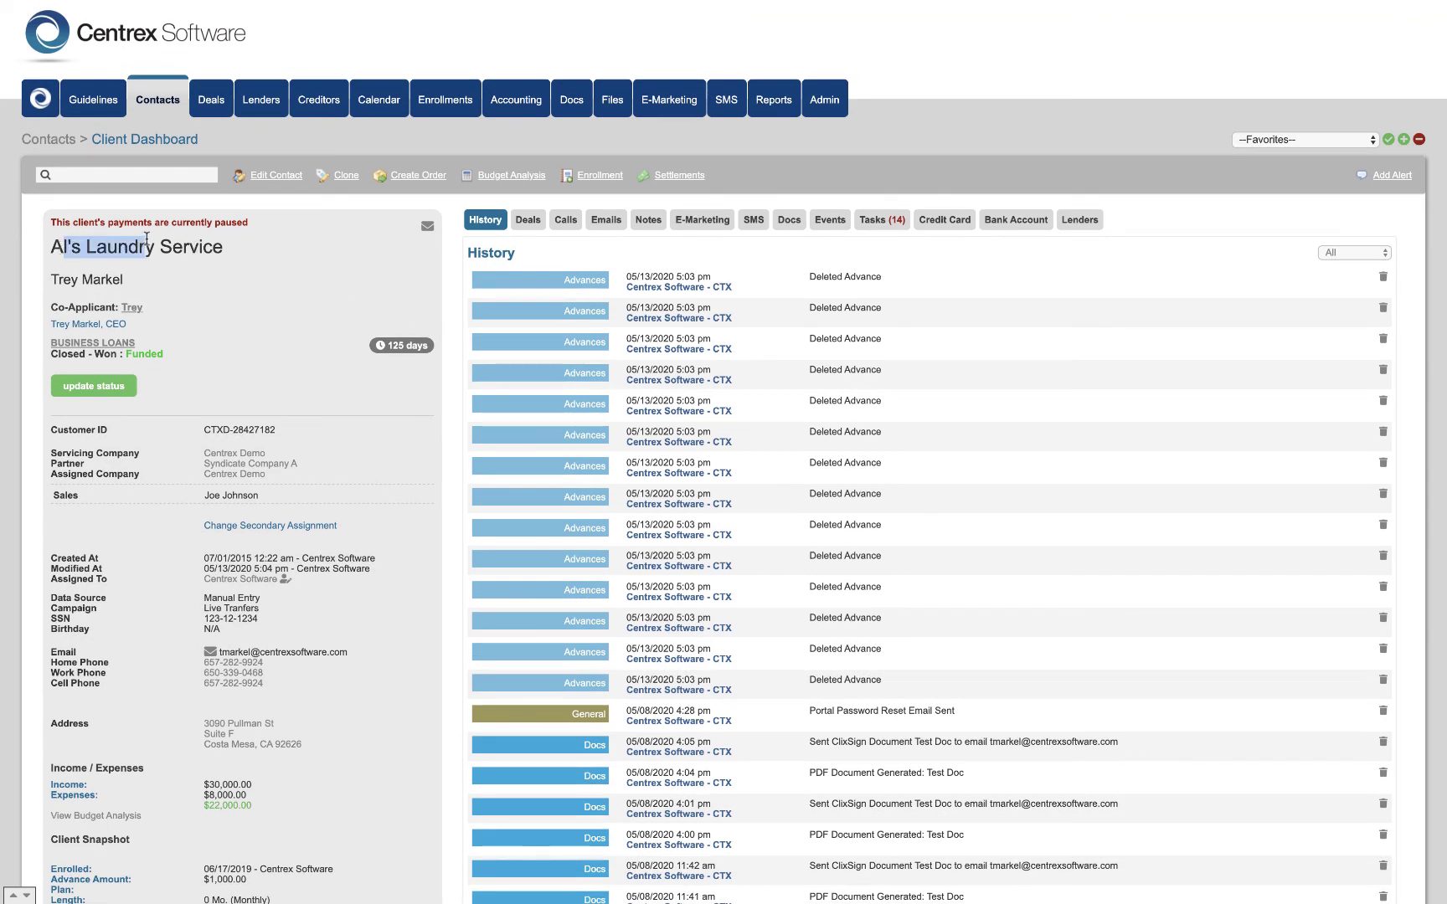
left_click(130, 275)
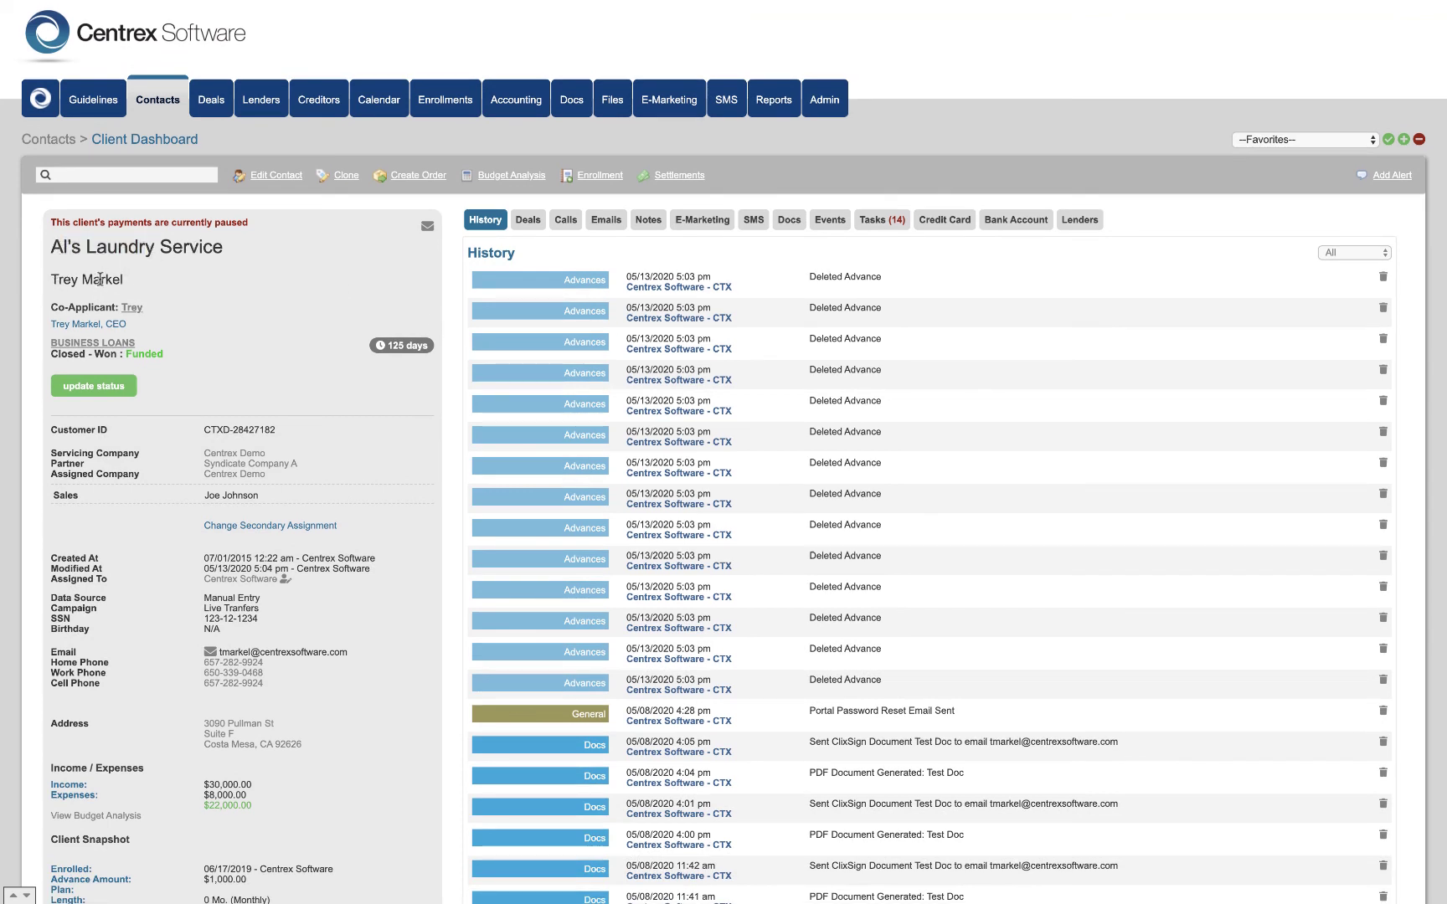
Step: View the client's status history from the time-in-status badge and close it
scroll(99, 285, "down", 1)
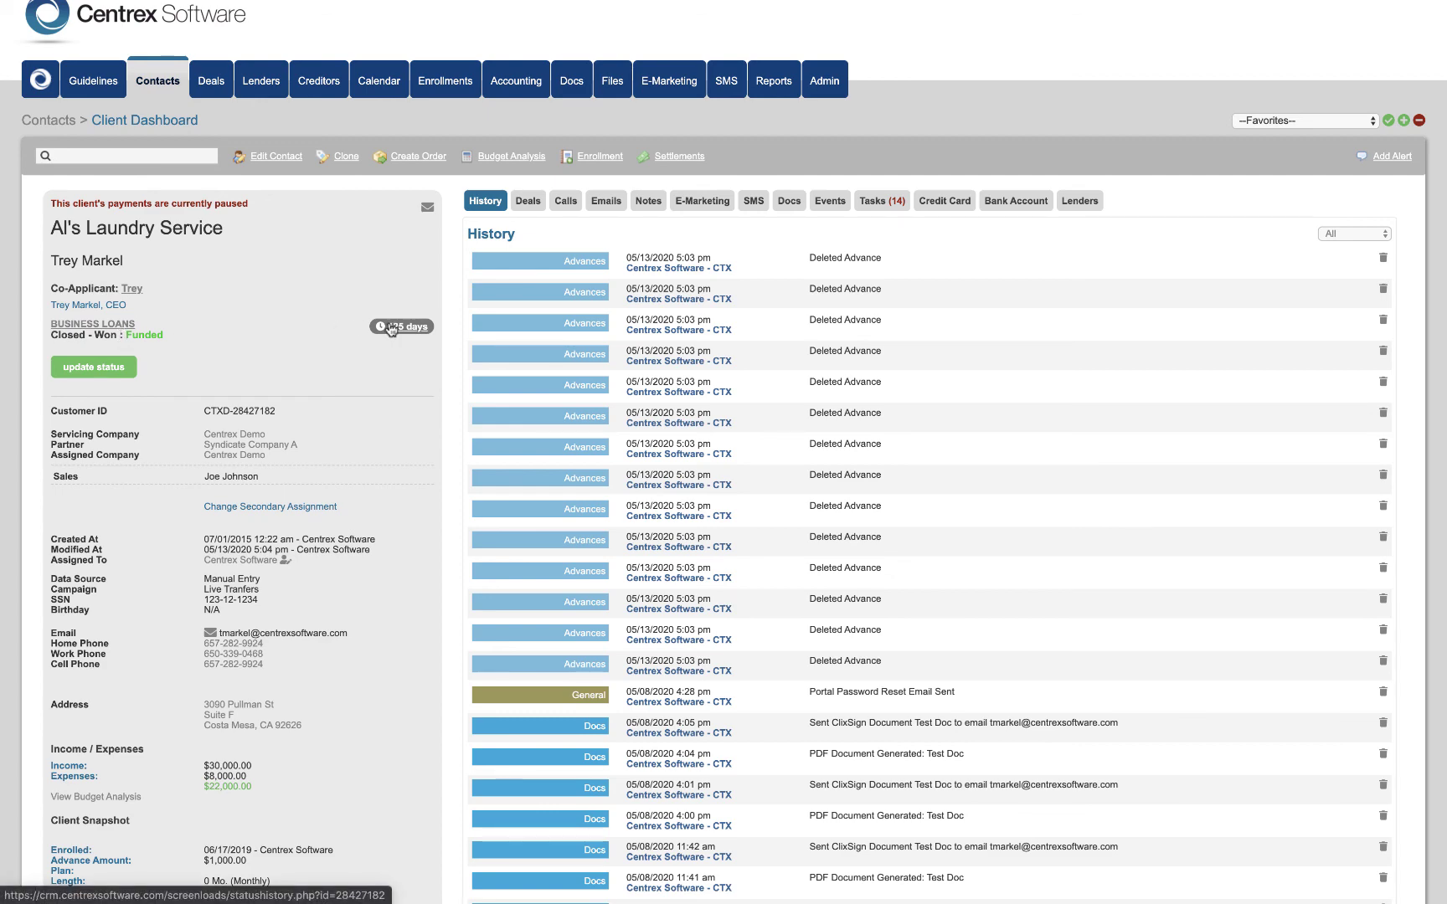
left_click(408, 326)
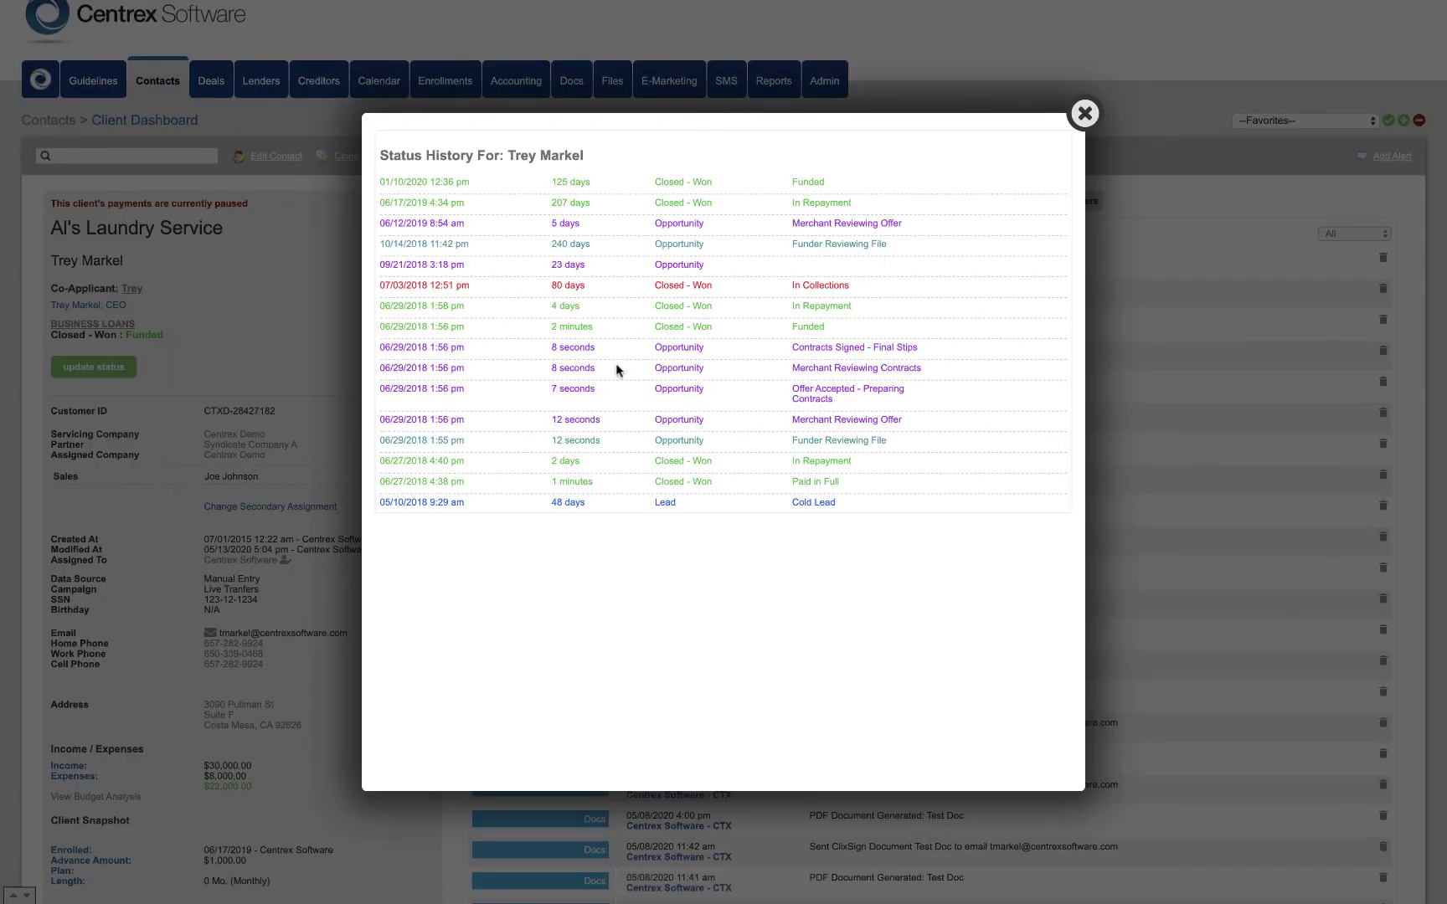
left_click(1084, 113)
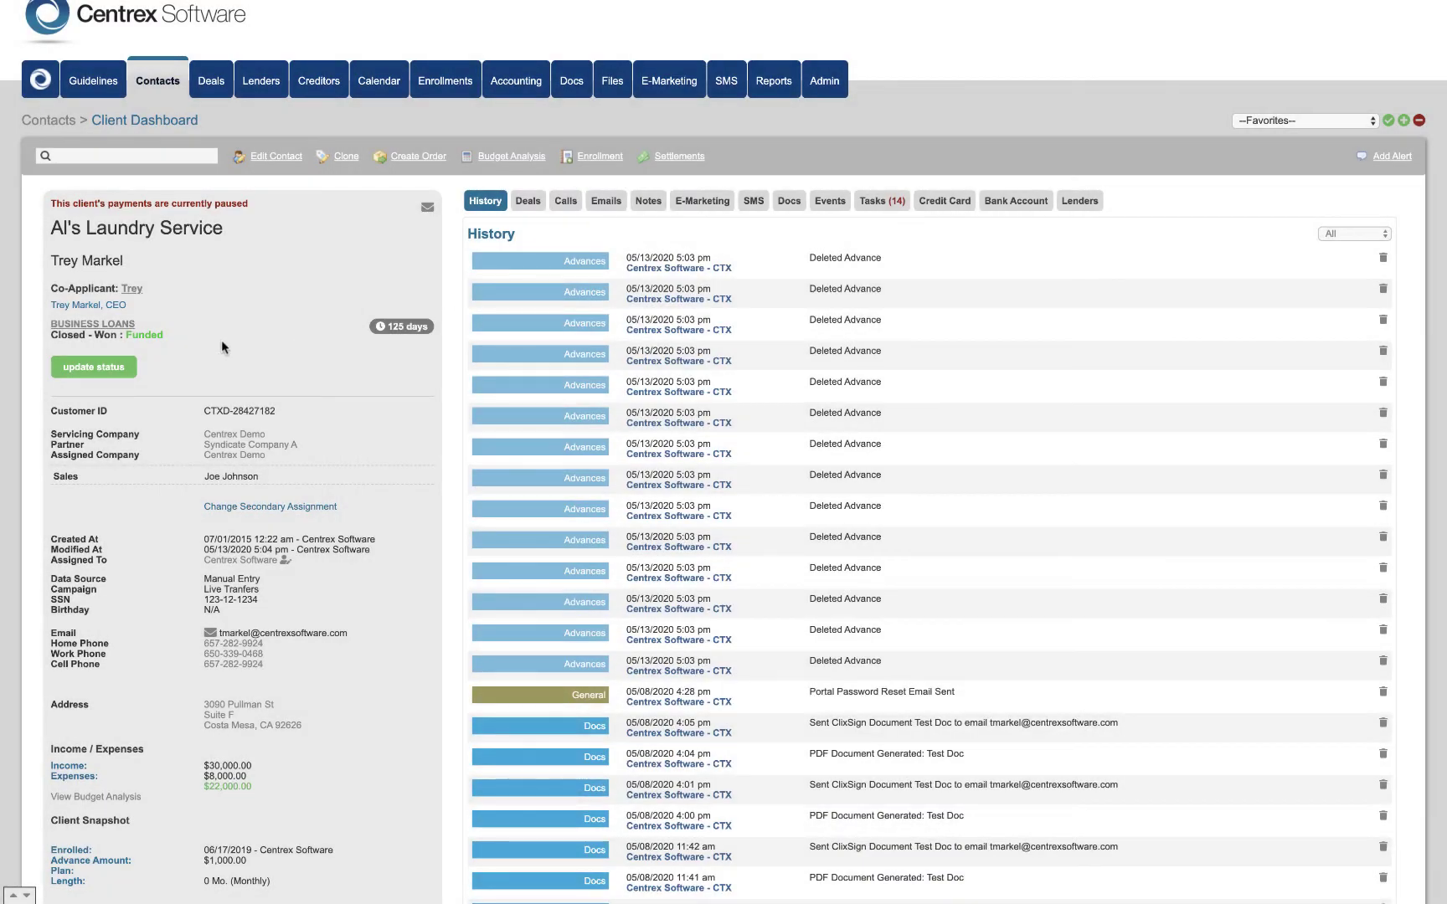
Step: Check the stage choices in the client's Change Stage / Status dialog and close it without updating
left_click(126, 369)
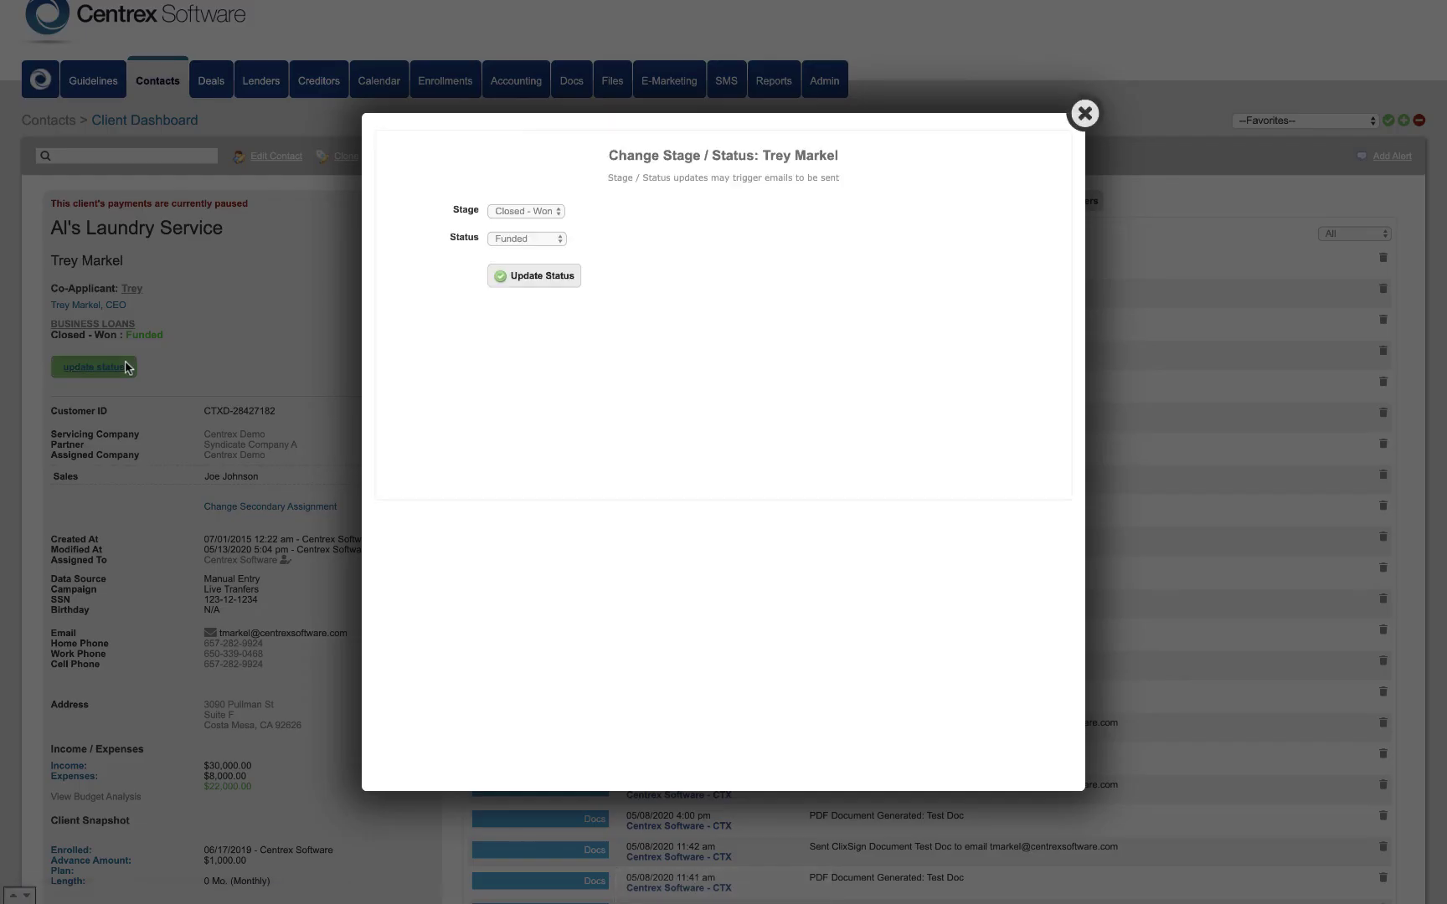
left_click(528, 212)
left_click(608, 213)
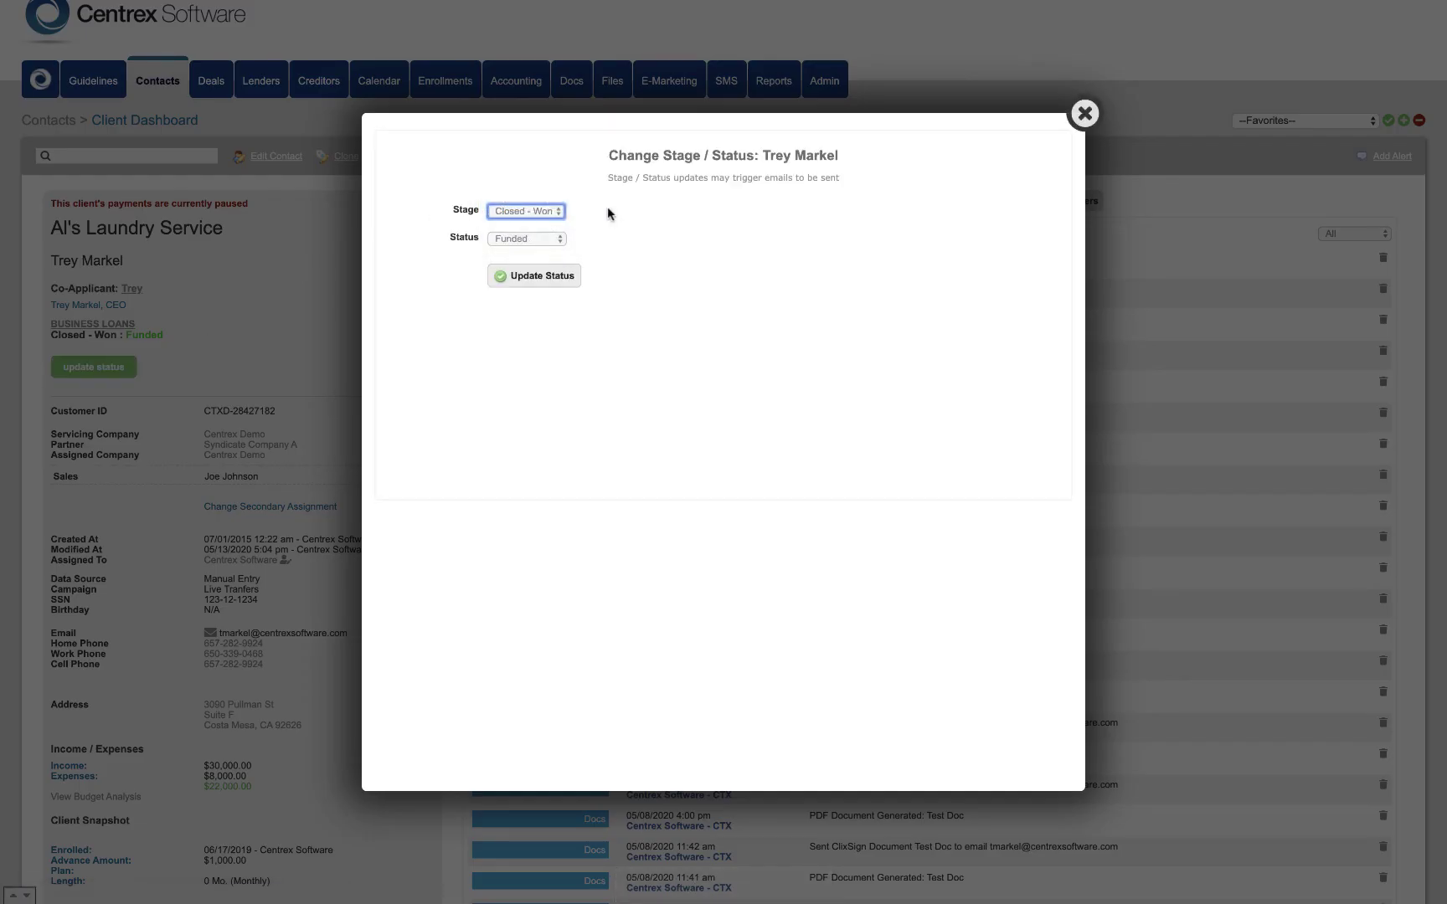
left_click(1085, 113)
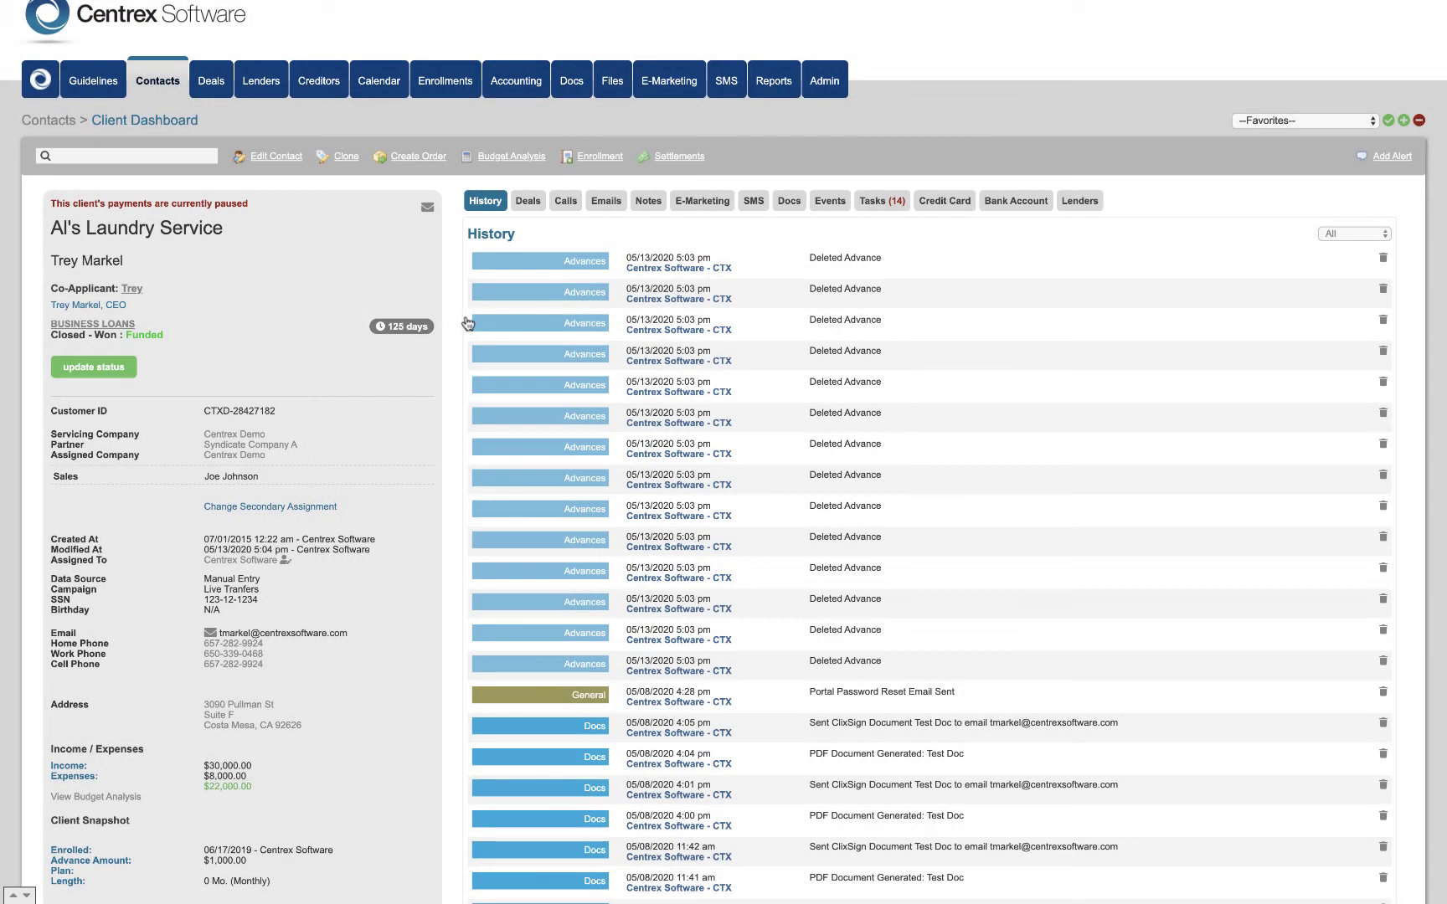
Step: Examine the client's company assignments, creation and modification dates, data source, campaign and SSN field on the dashboard
scroll(195, 373, "down", 2)
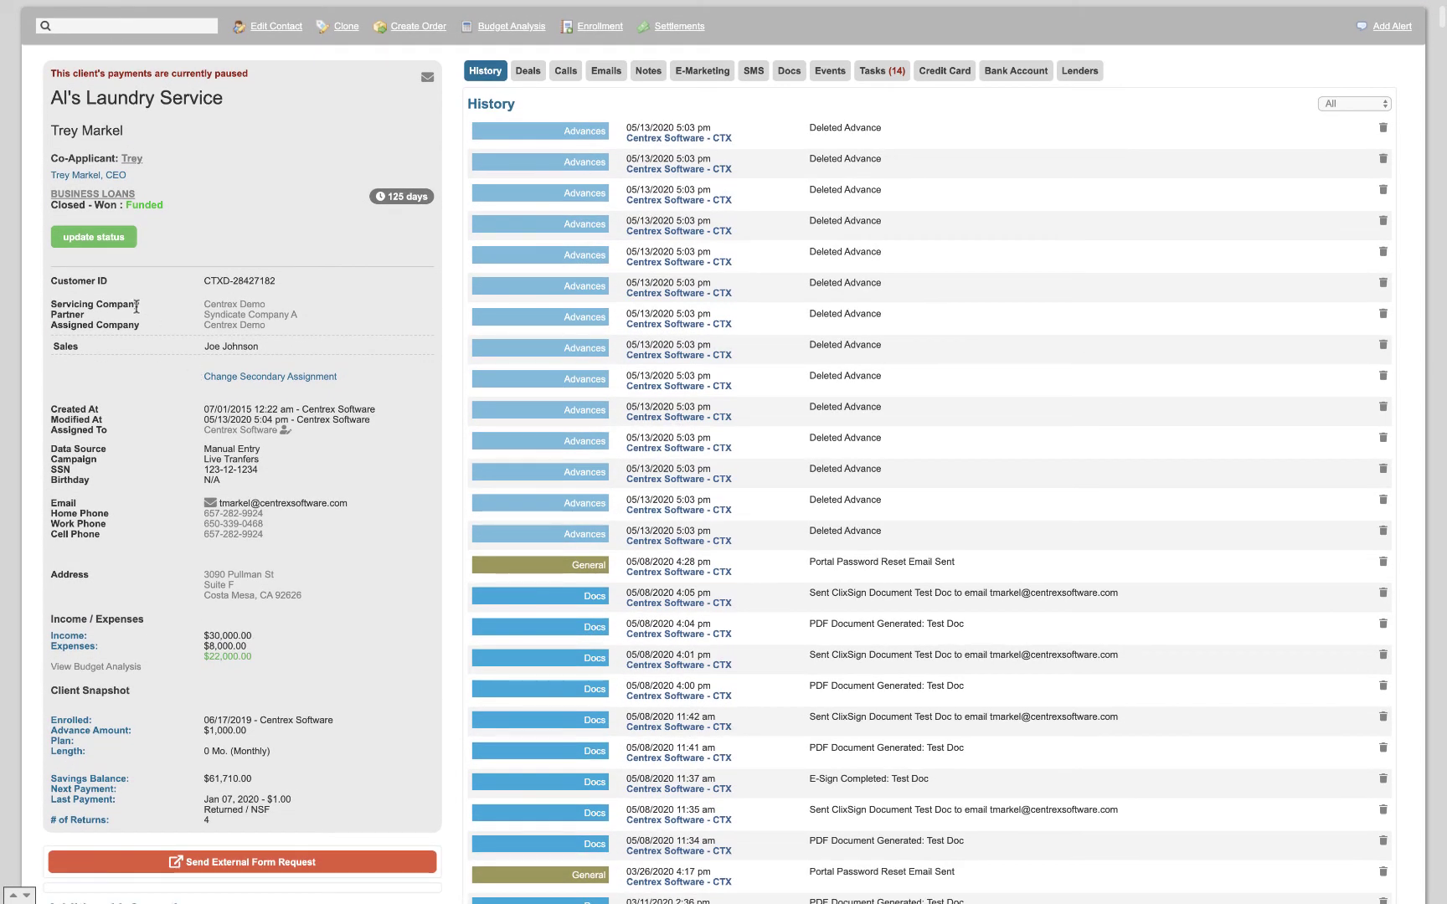
scroll(120, 365, "down", 1)
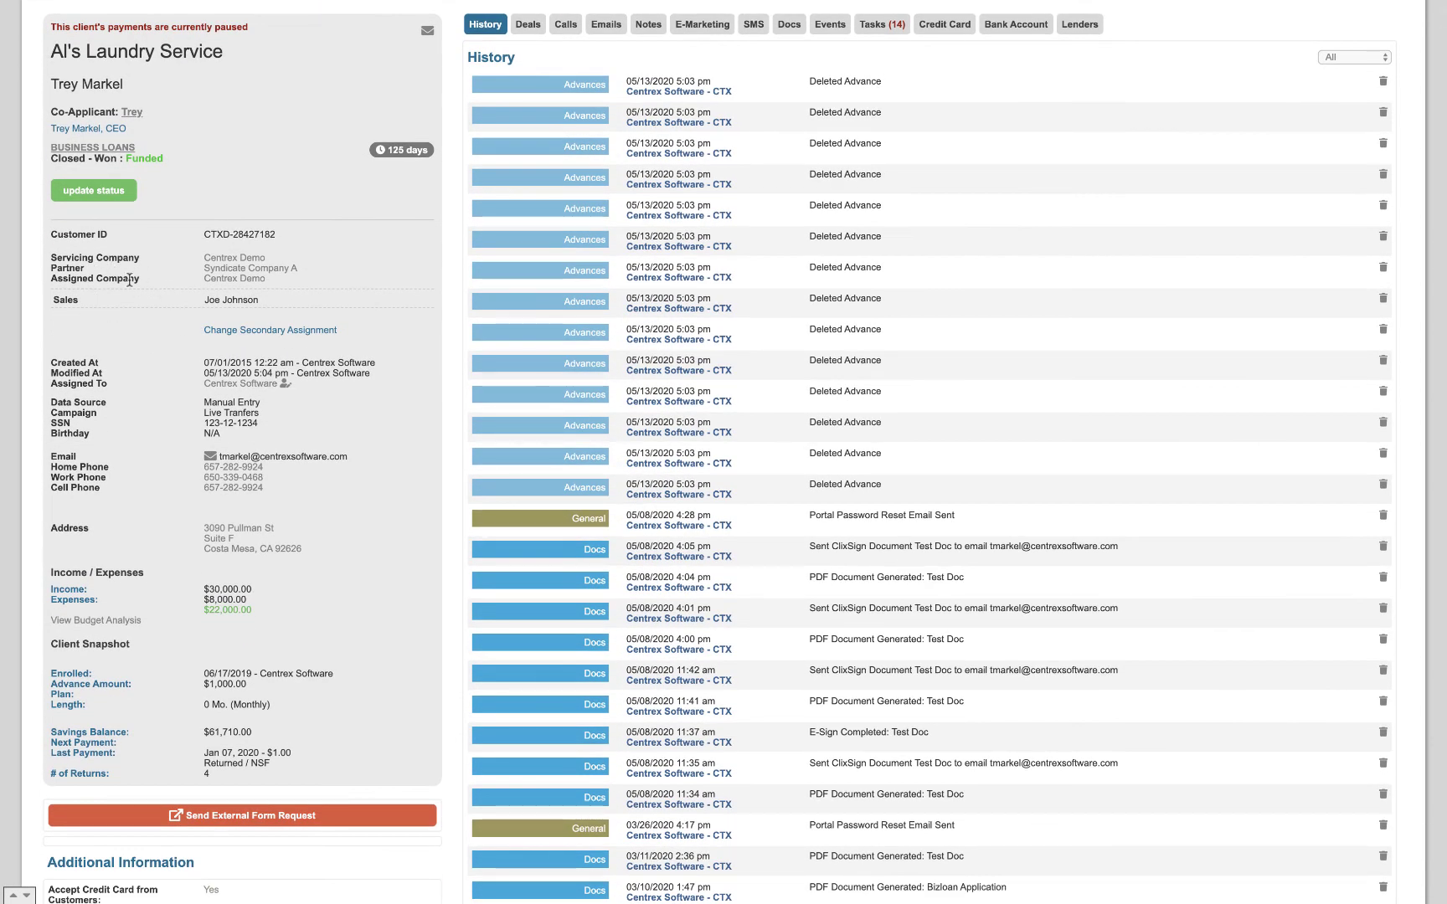
scroll(130, 279, "down", 1)
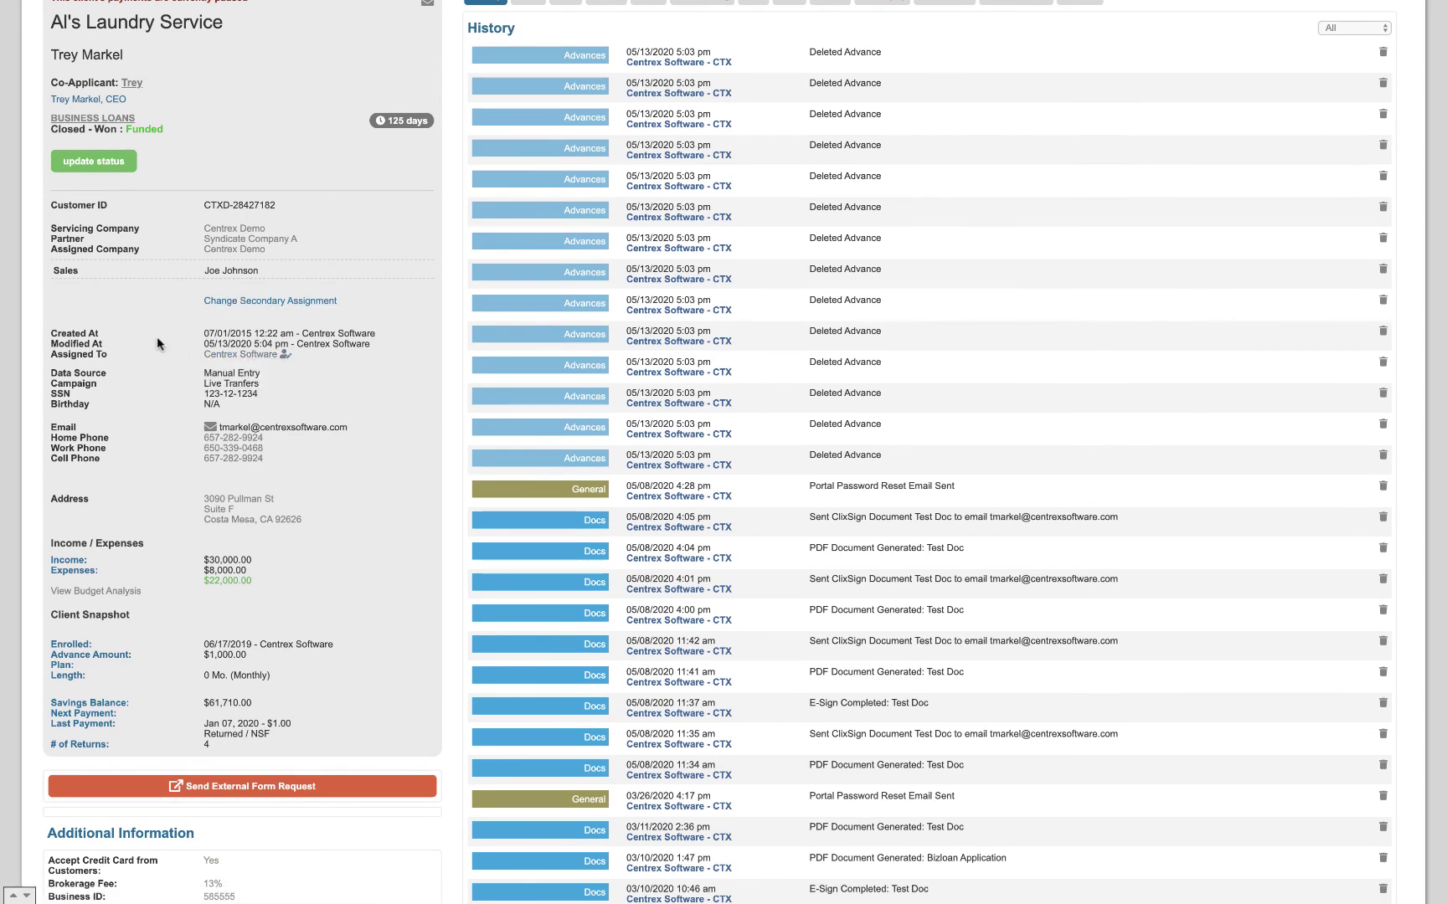
scroll(158, 336, "down", 1)
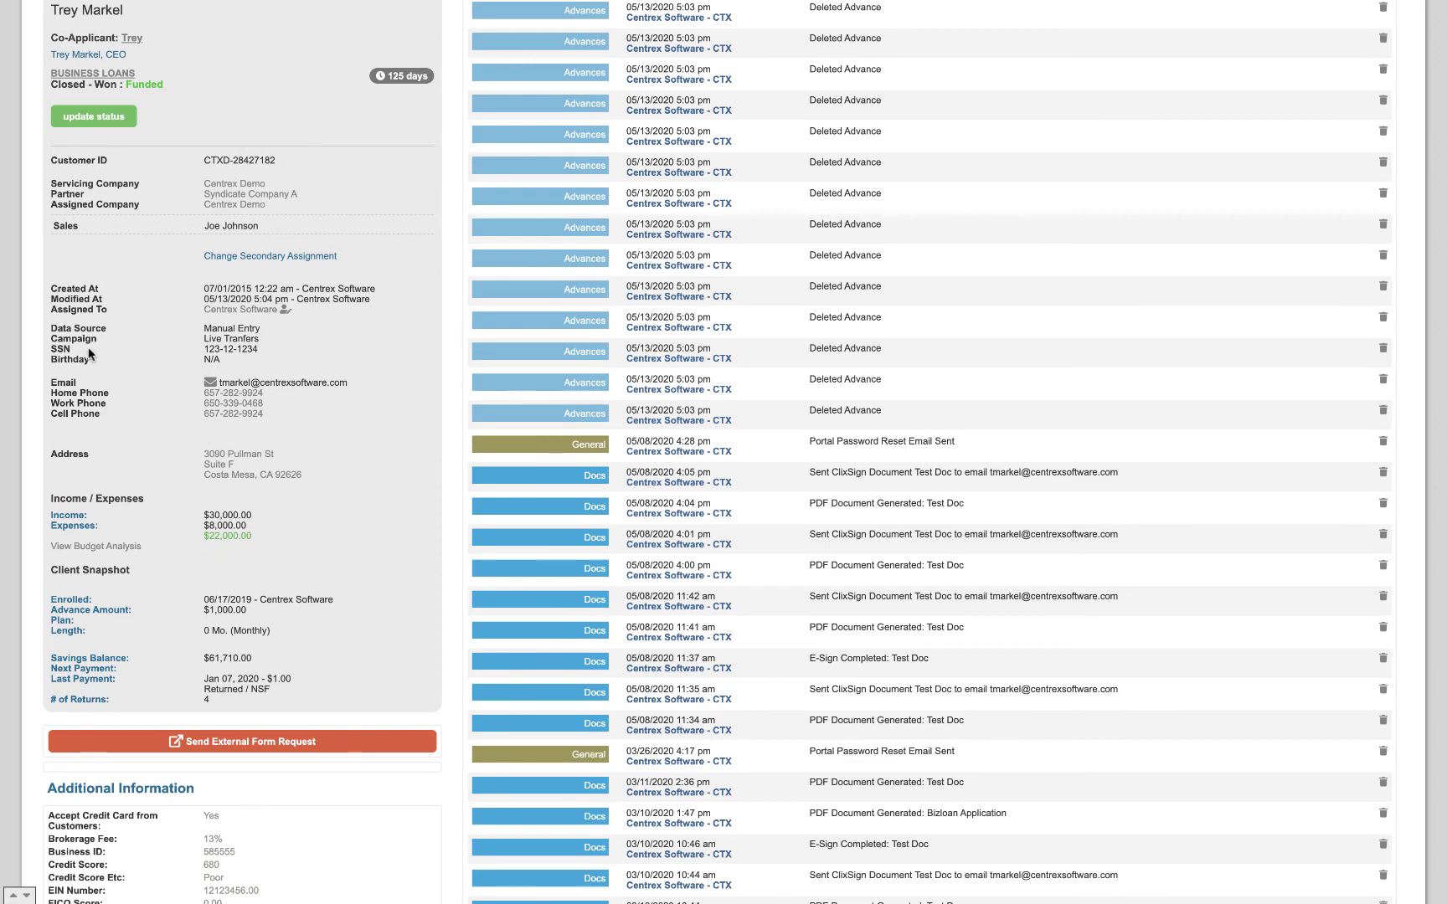
left_click_drag(204, 348, 246, 349)
left_click(246, 345)
scroll(245, 347, "down", 1)
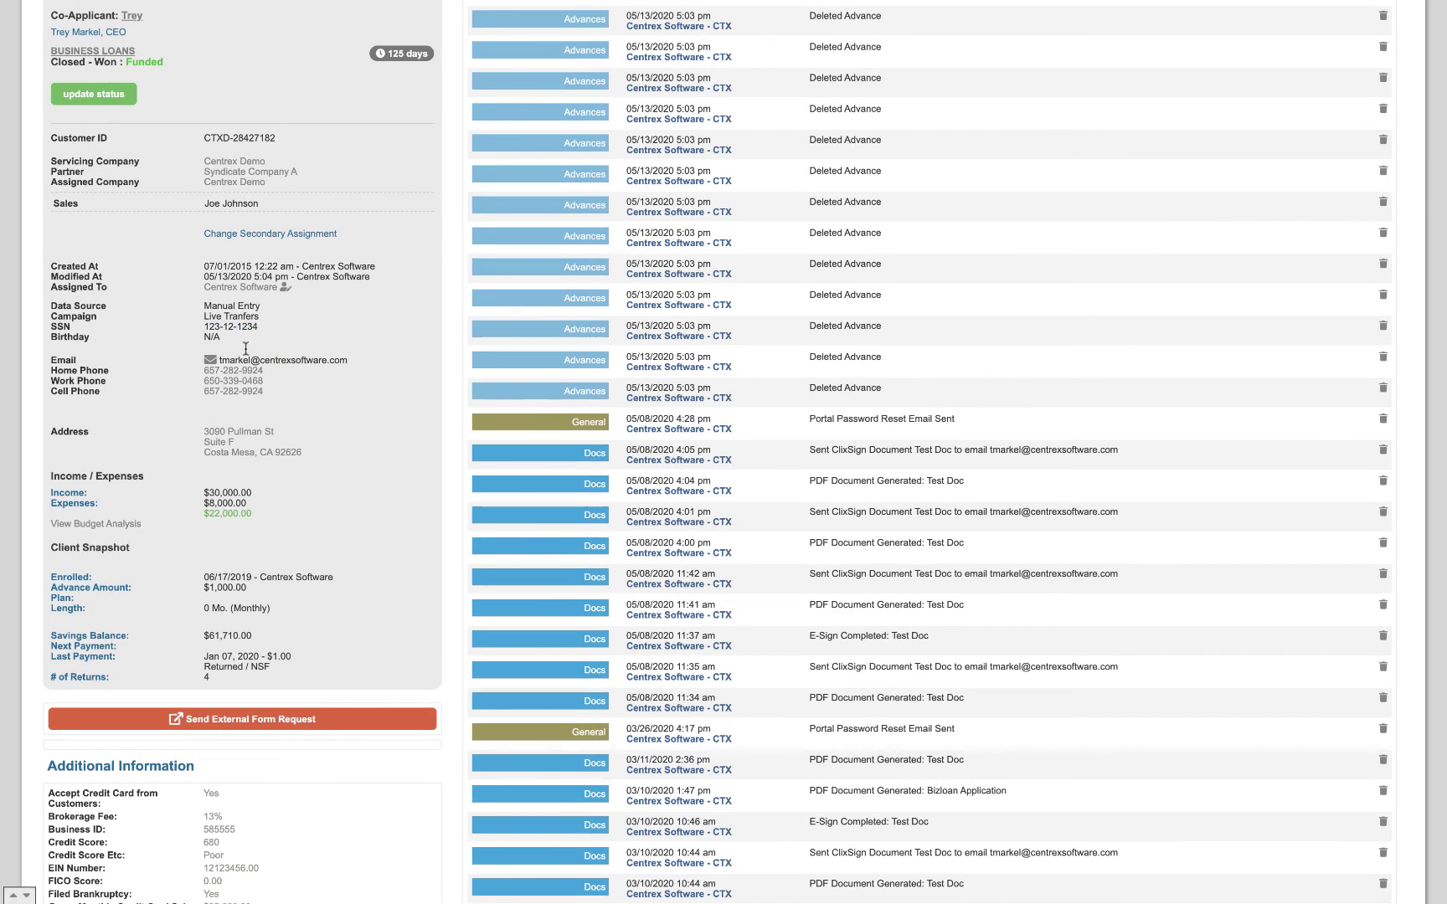
Step: View the email form for the client's address and the call log form for the home phone, closing each unsaved
scroll(245, 349, "down", 1)
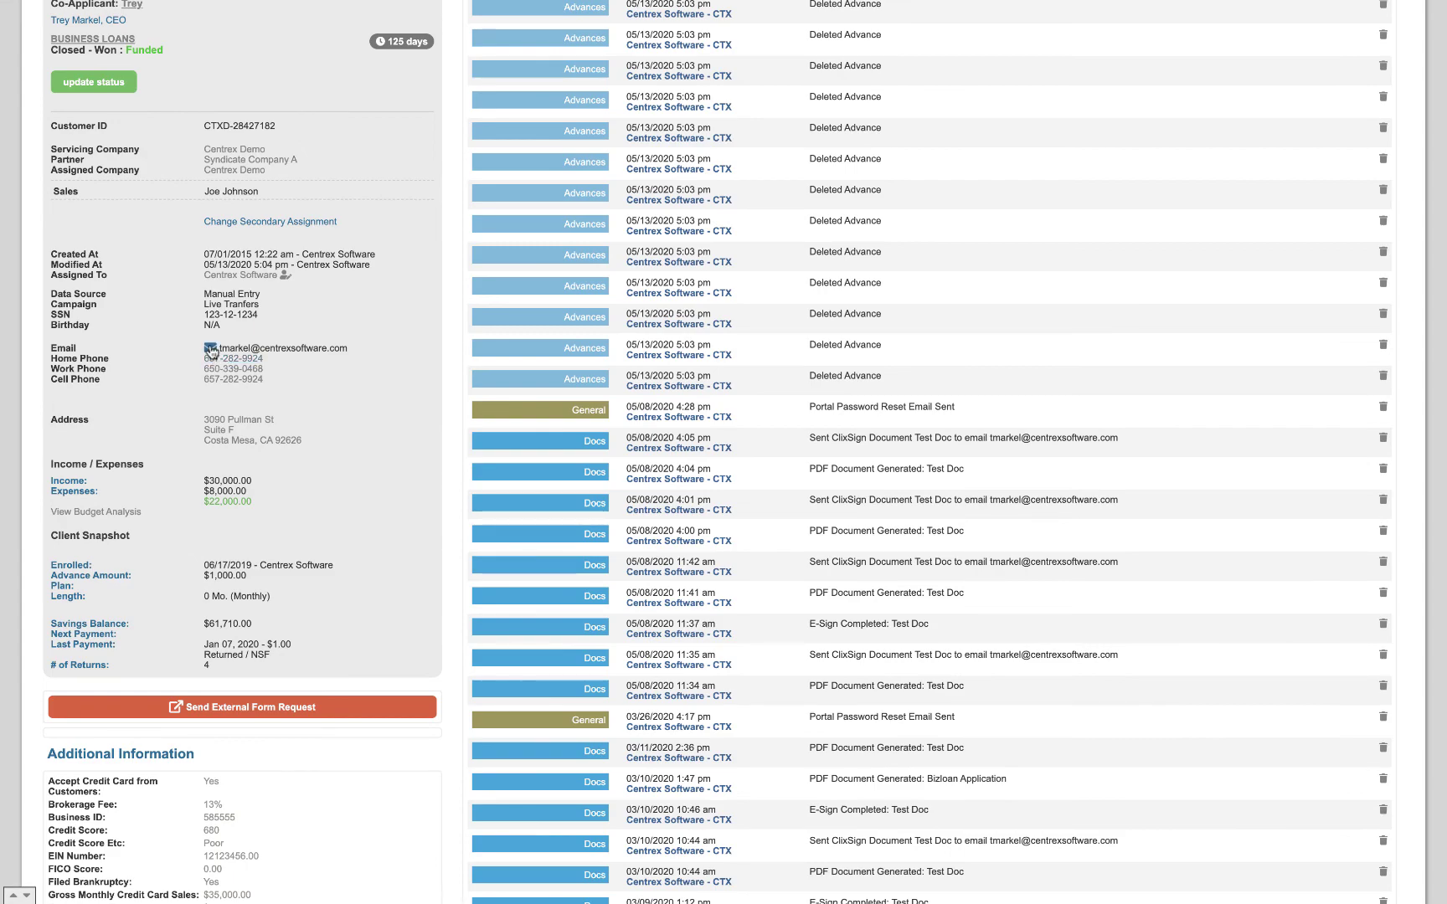
left_click(210, 349)
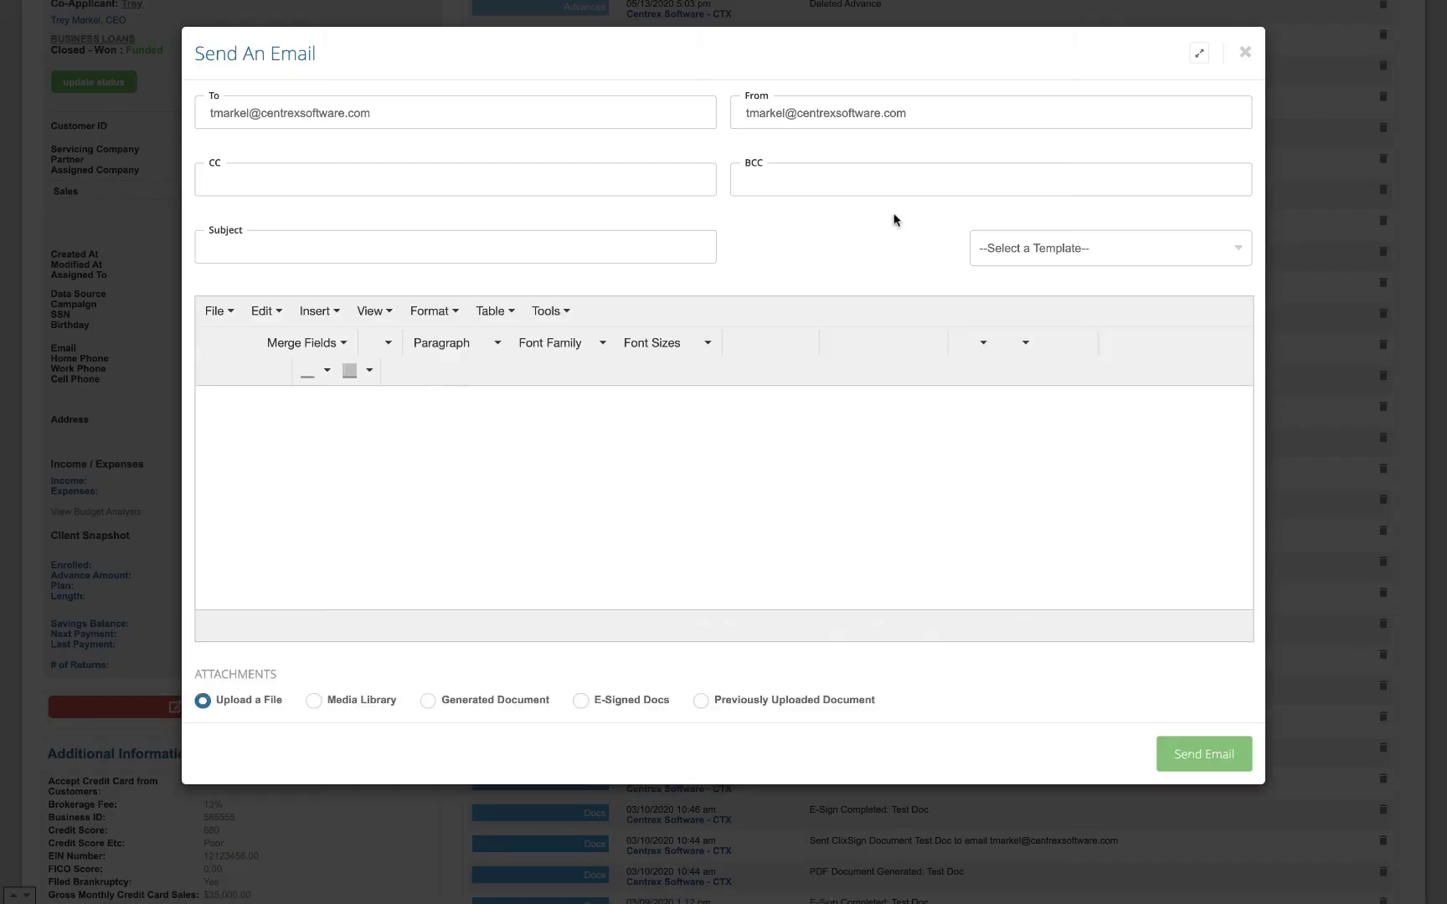
left_click(1244, 53)
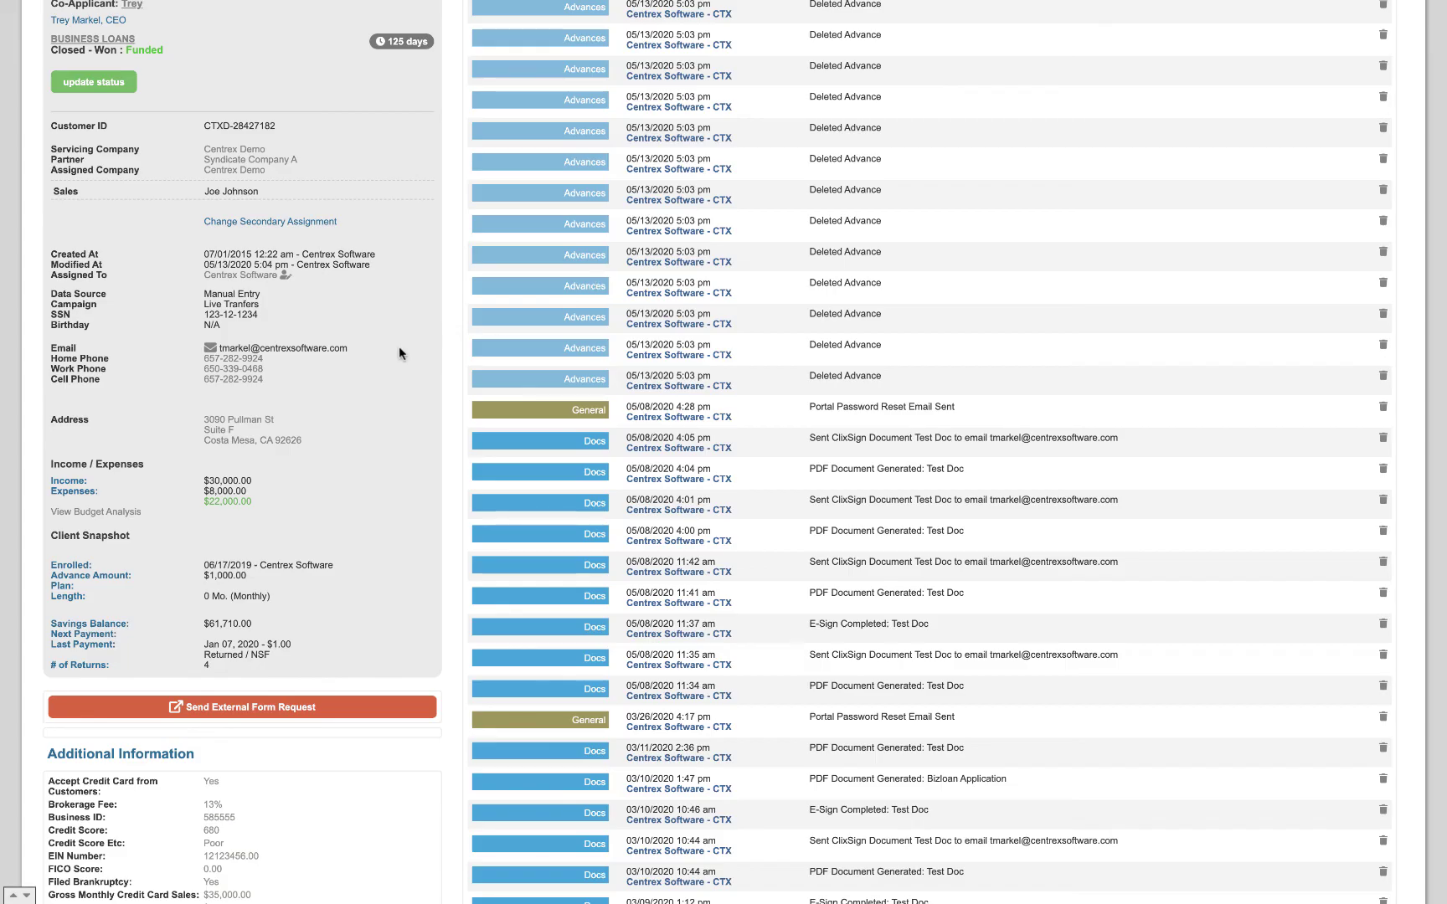
left_click(234, 359)
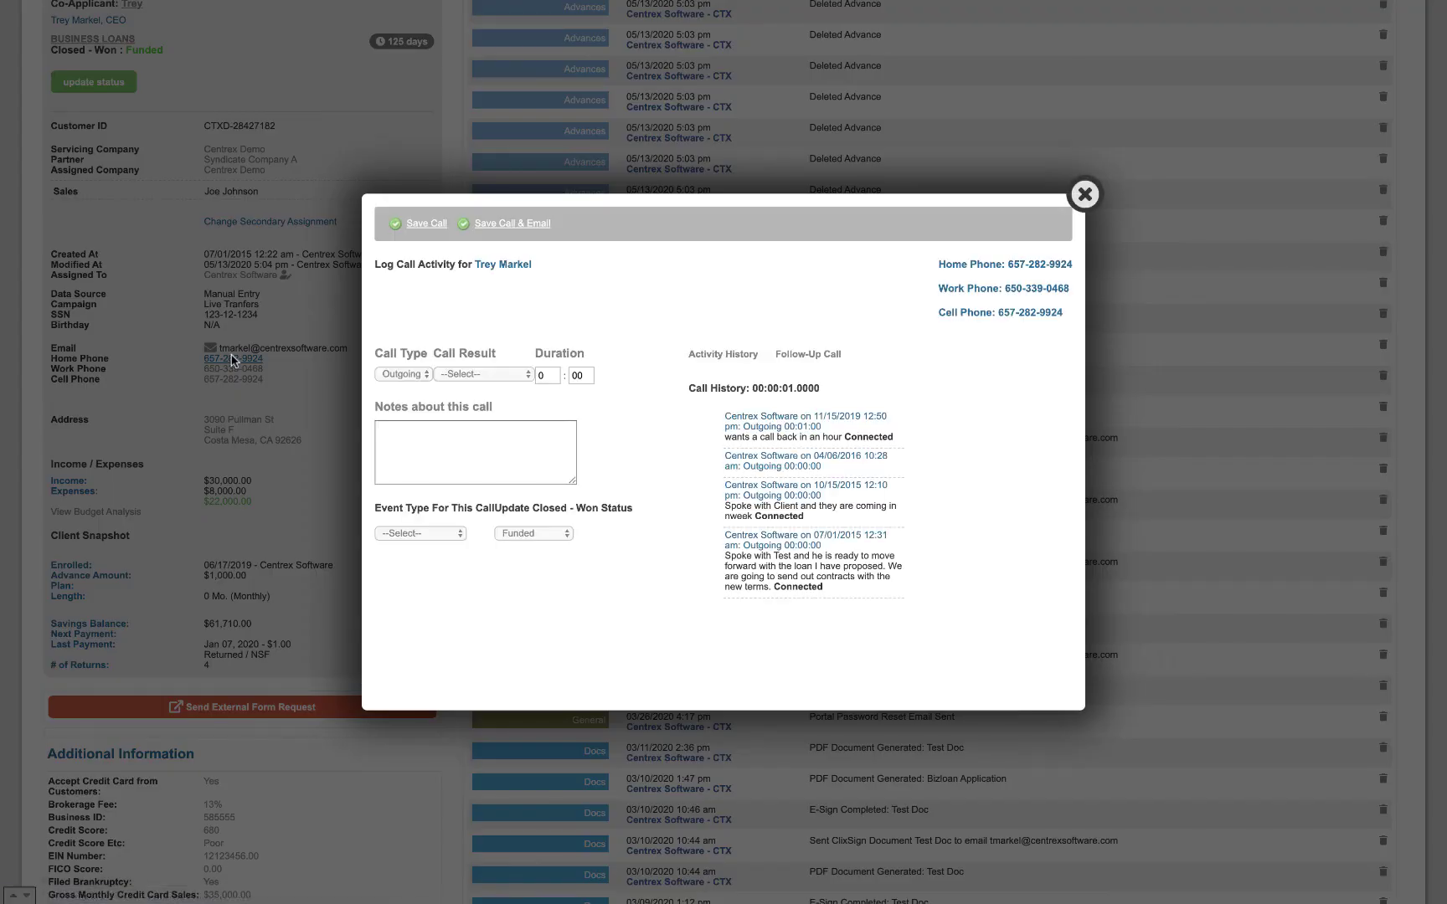
left_click(1085, 194)
Step: View the client's address on the map and close the map
scroll(285, 359, "down", 1)
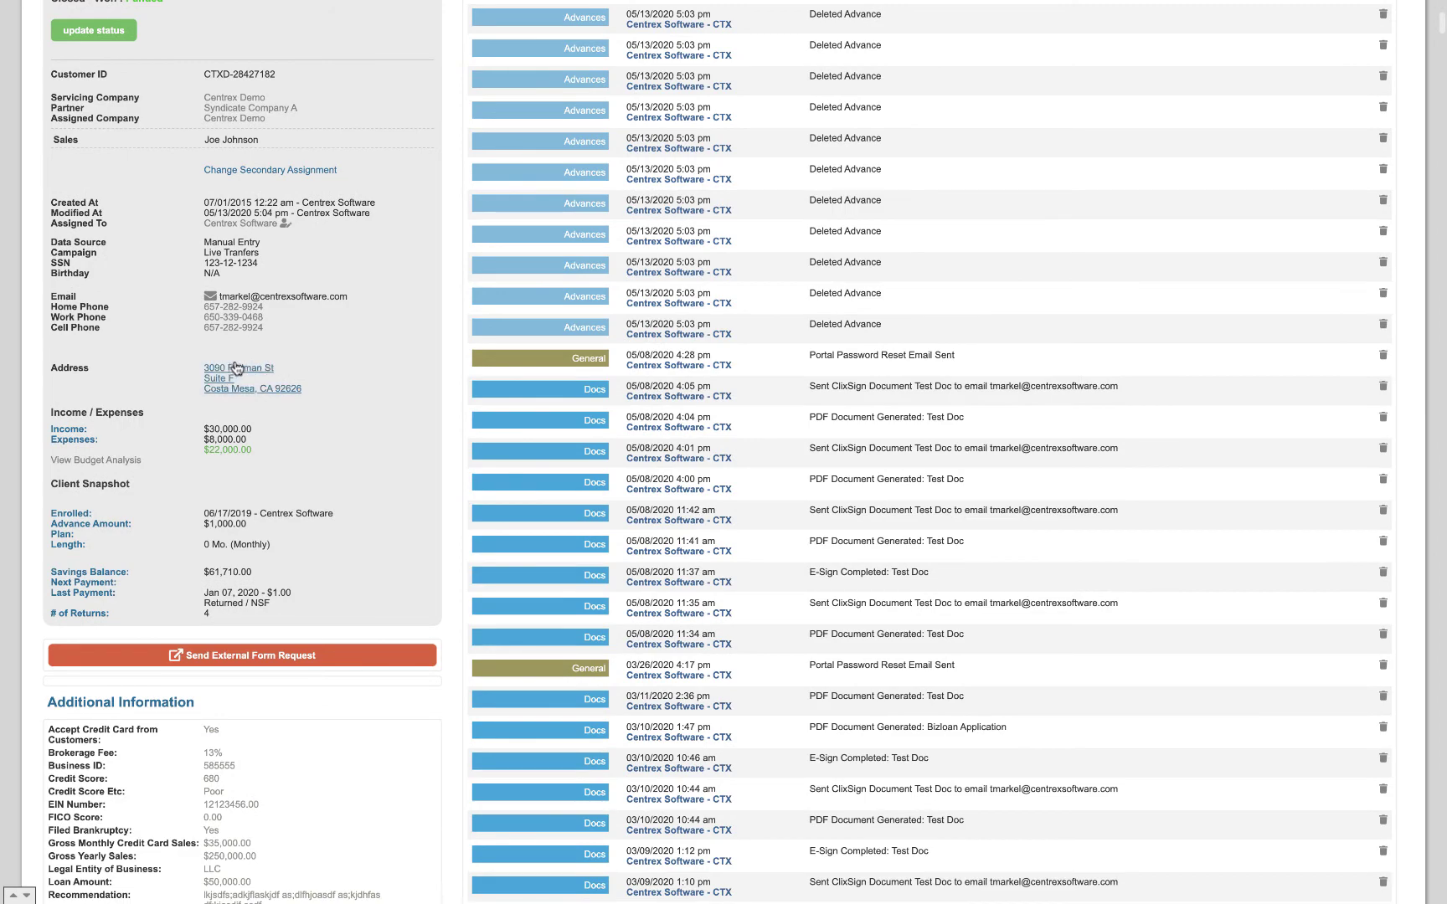
left_click(219, 381)
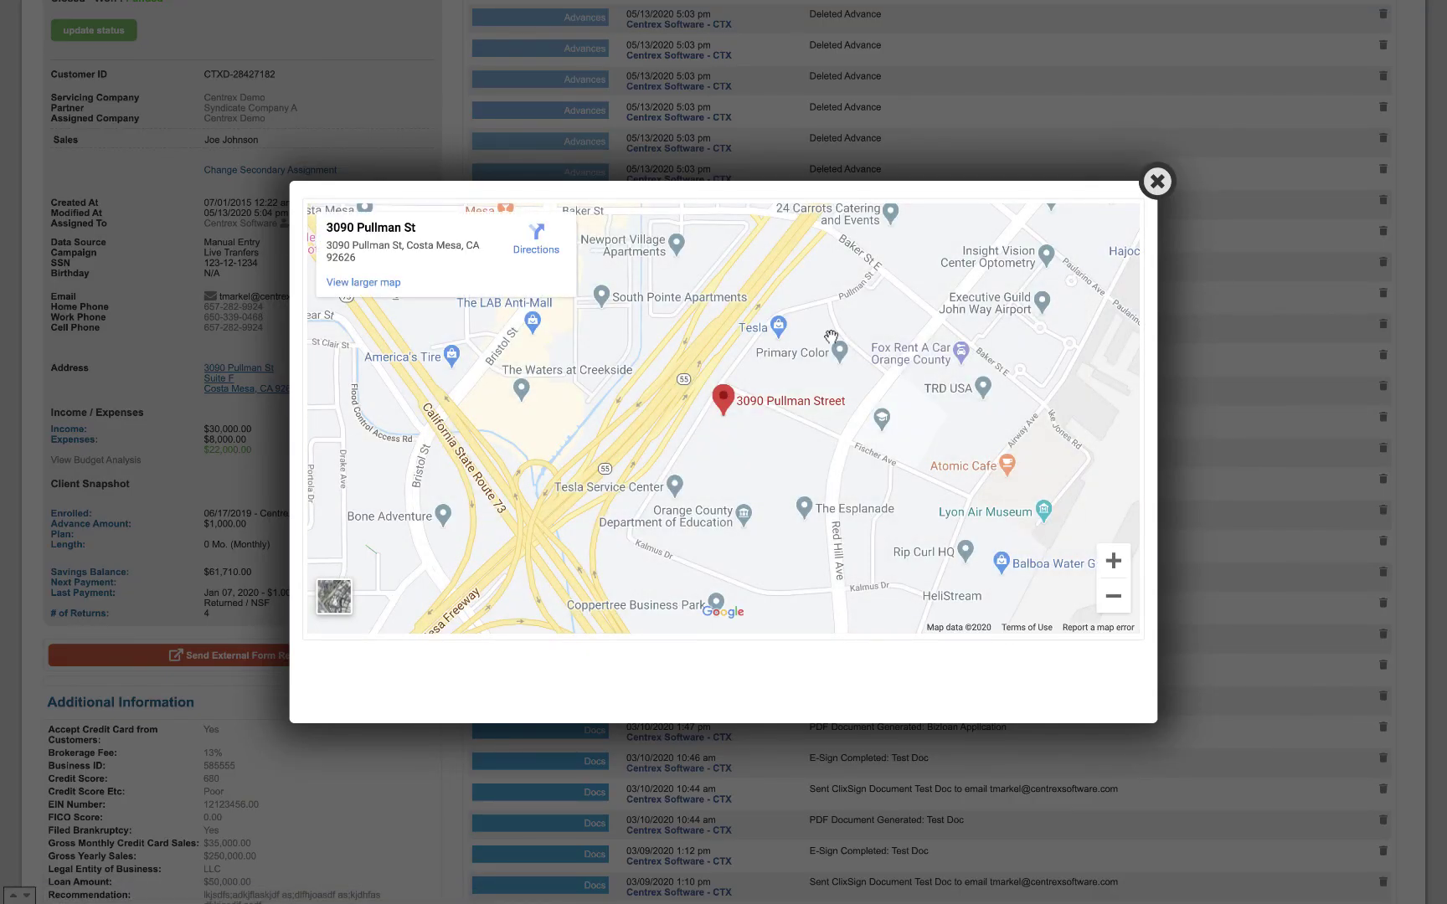
left_click(1162, 189)
Step: Review the client's monthly budget analysis of income, assets and expenses, and return to the client dashboard
scroll(279, 400, "down", 1)
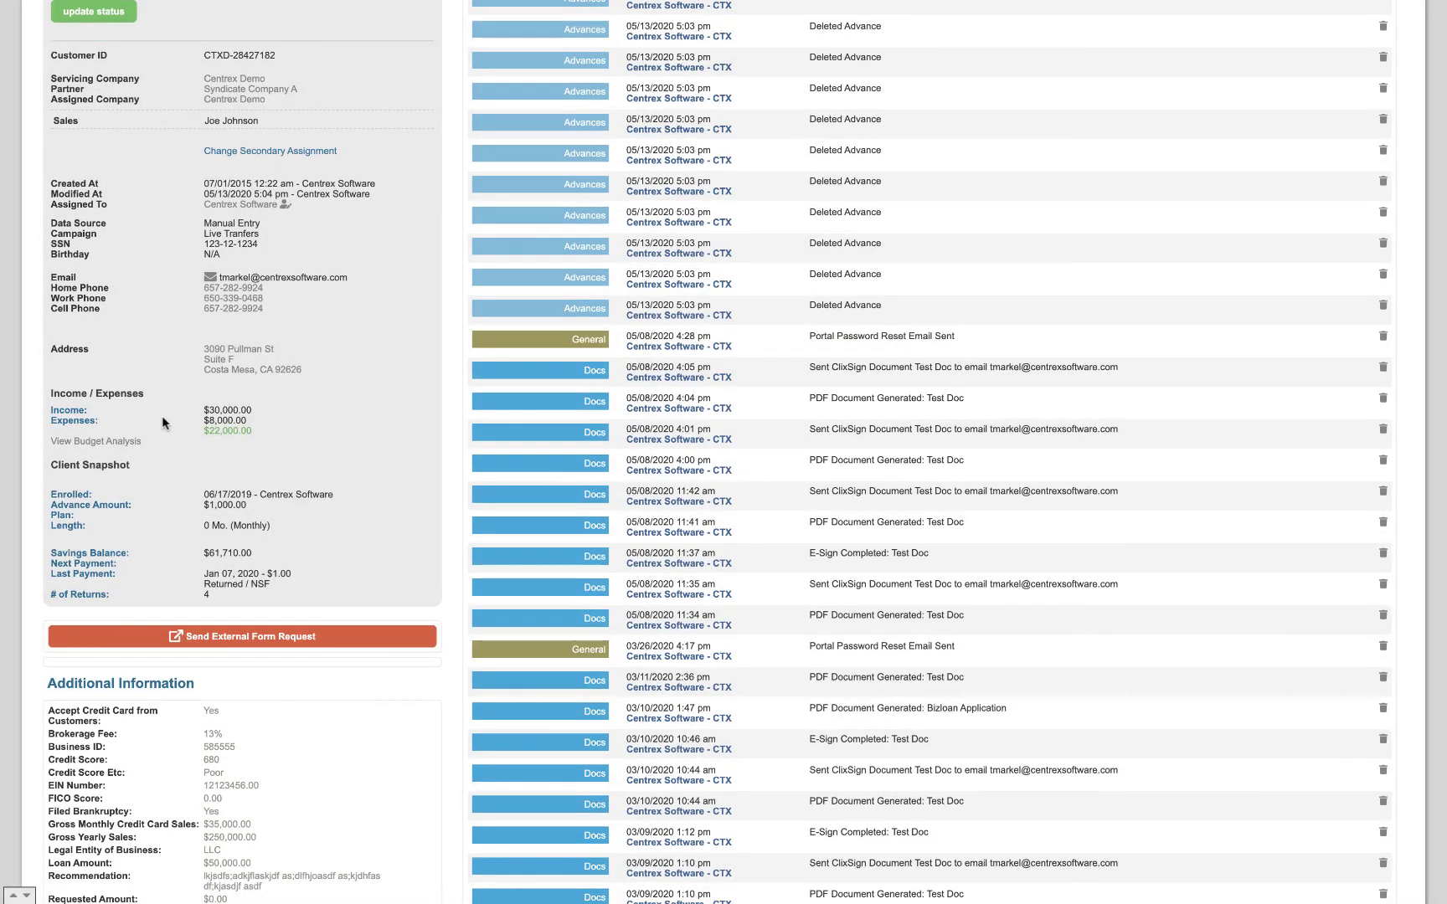
left_click(122, 444)
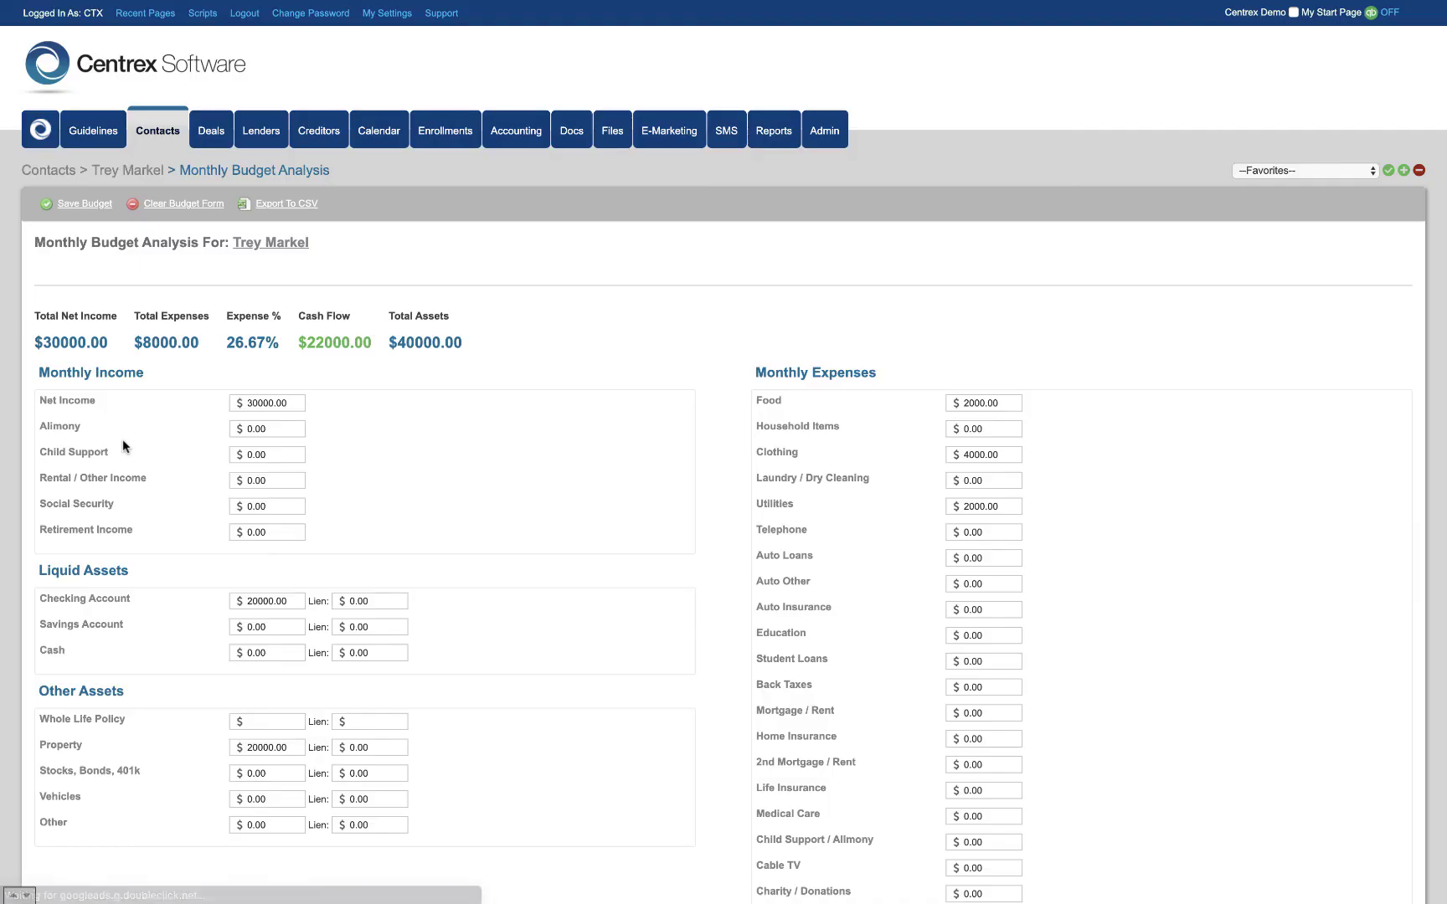
scroll(568, 519, "down", 5)
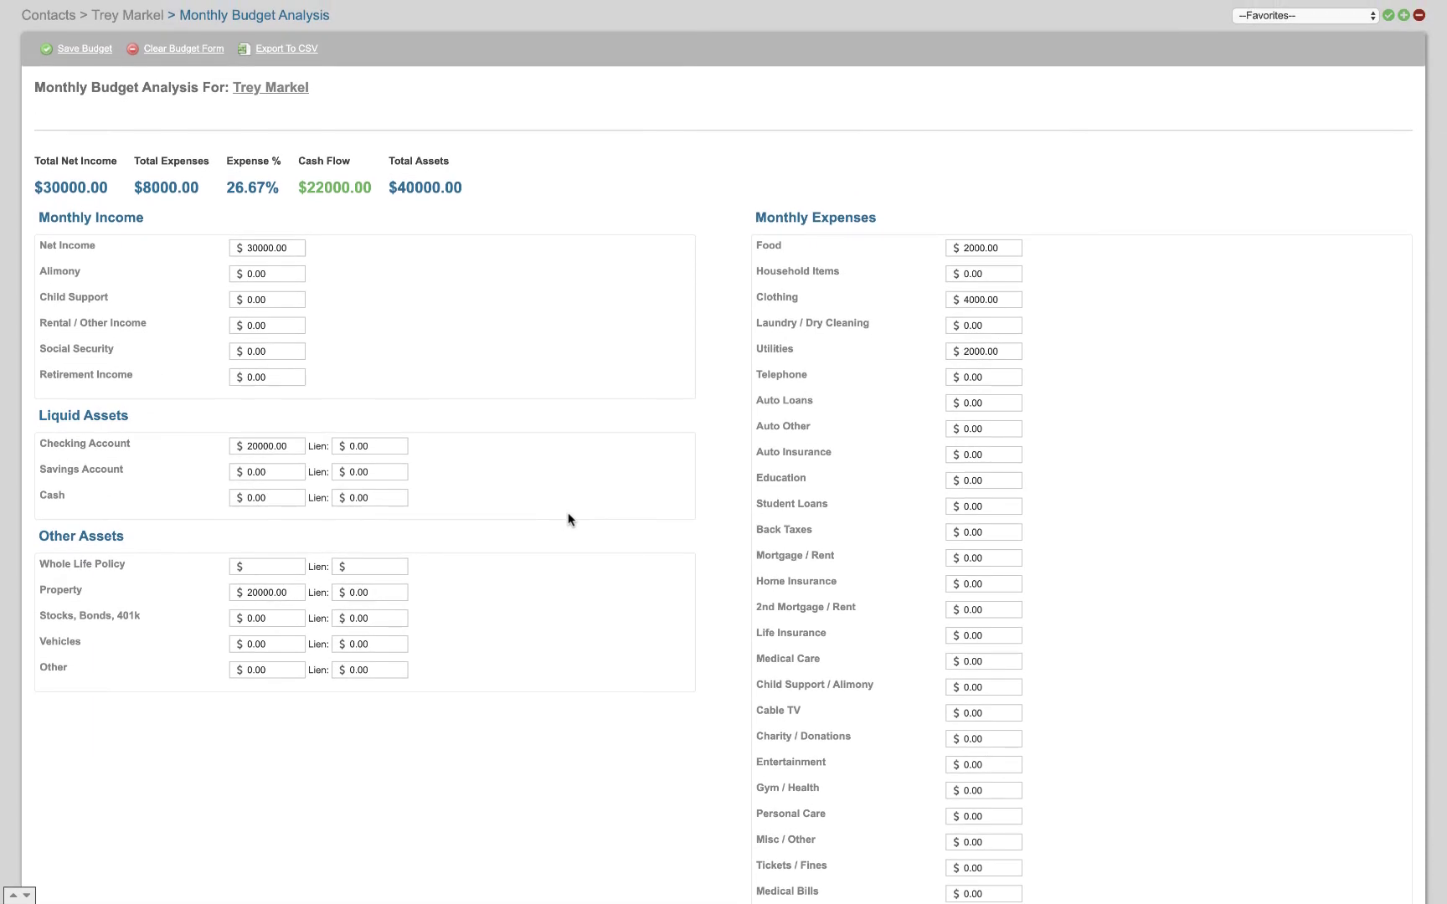
scroll(568, 519, "up", 5)
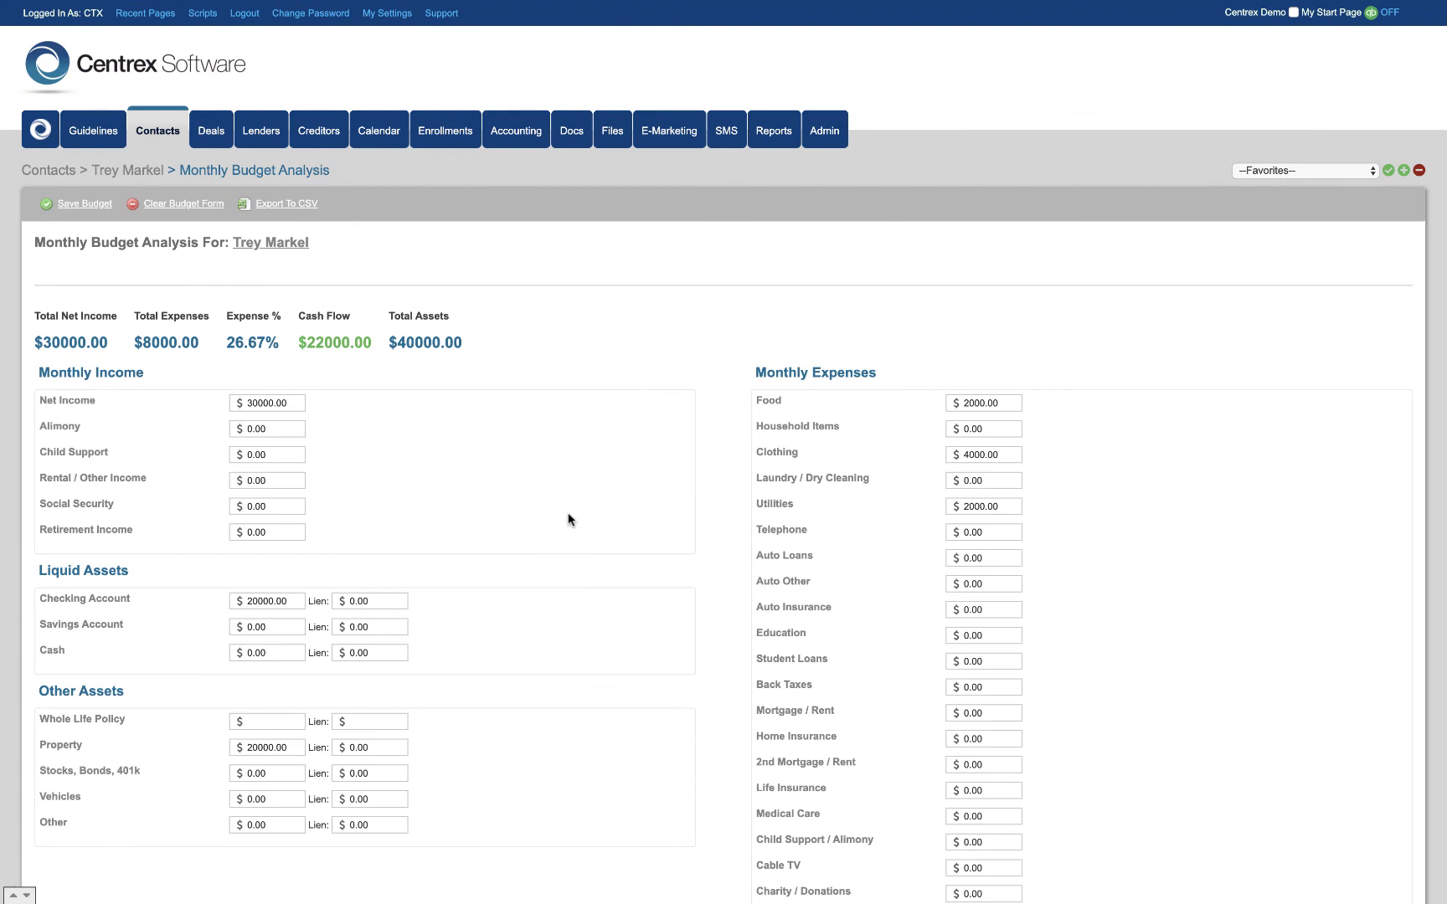
left_click(283, 245)
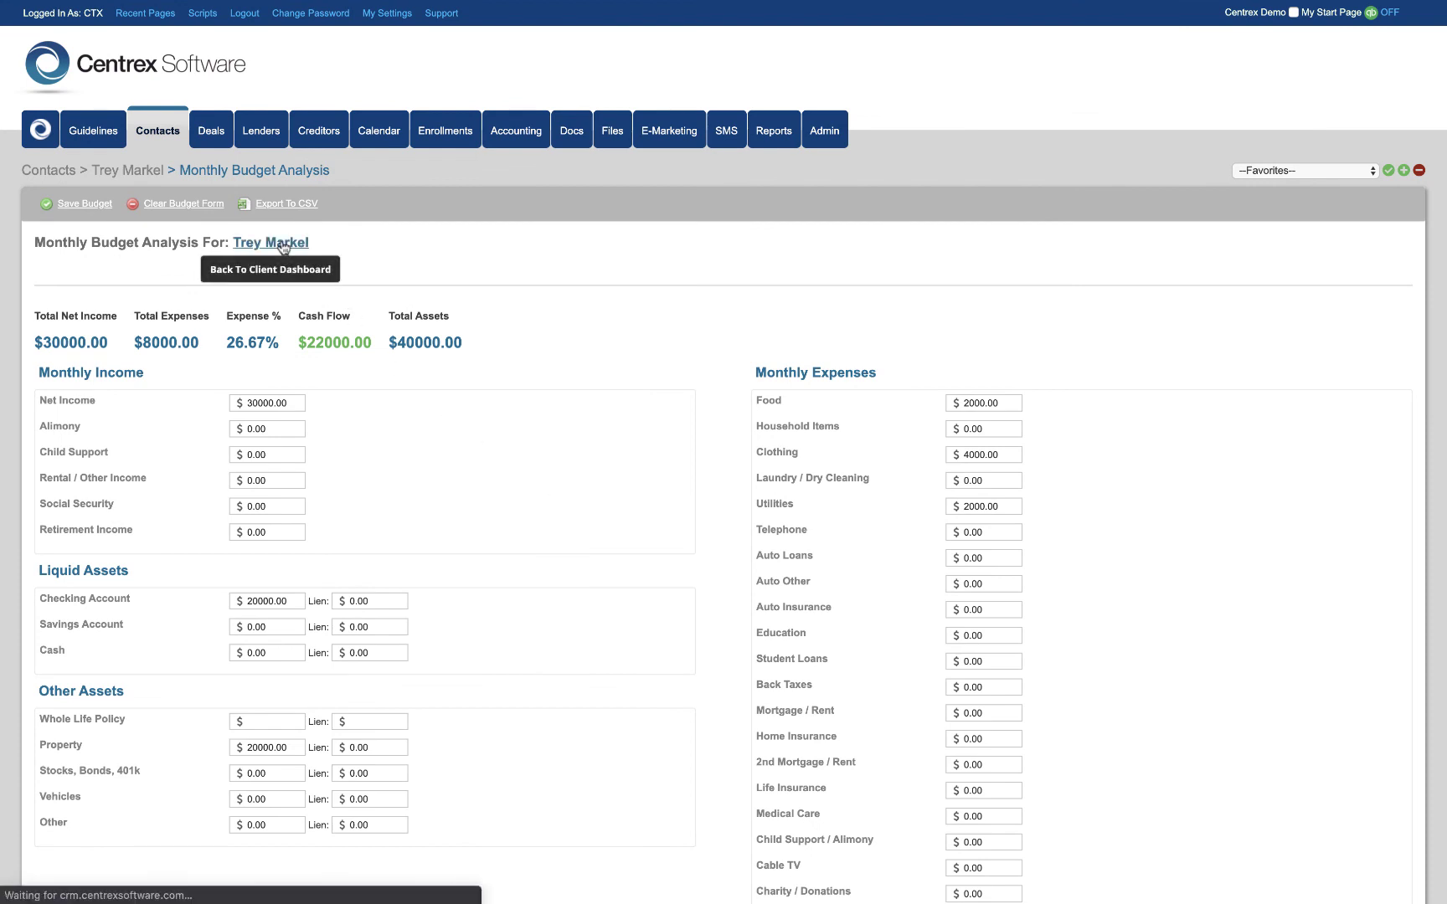
scroll(268, 529, "down", 1)
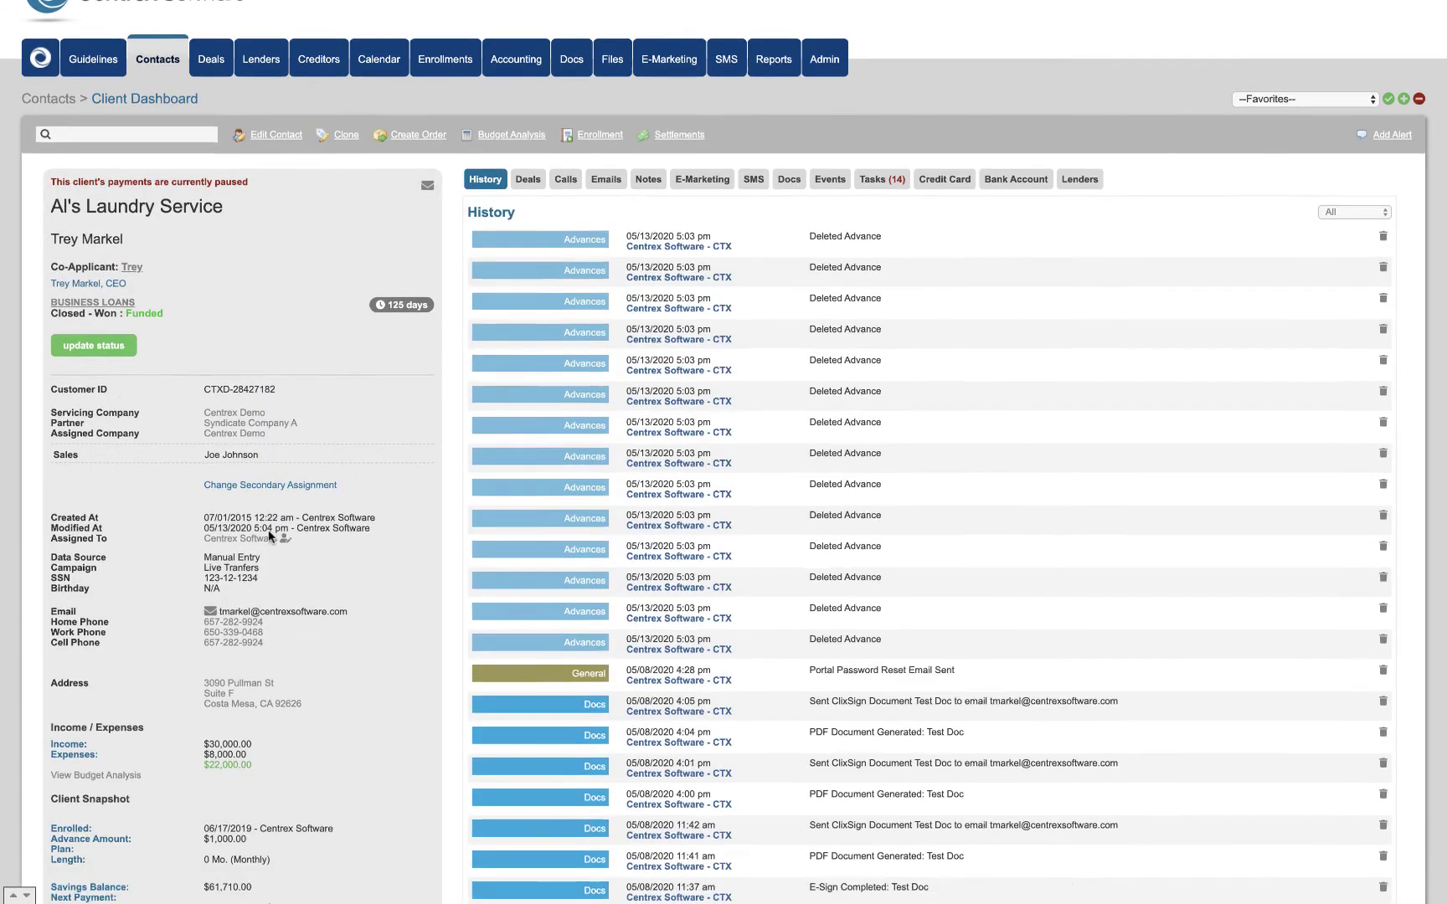
scroll(268, 529, "down", 2)
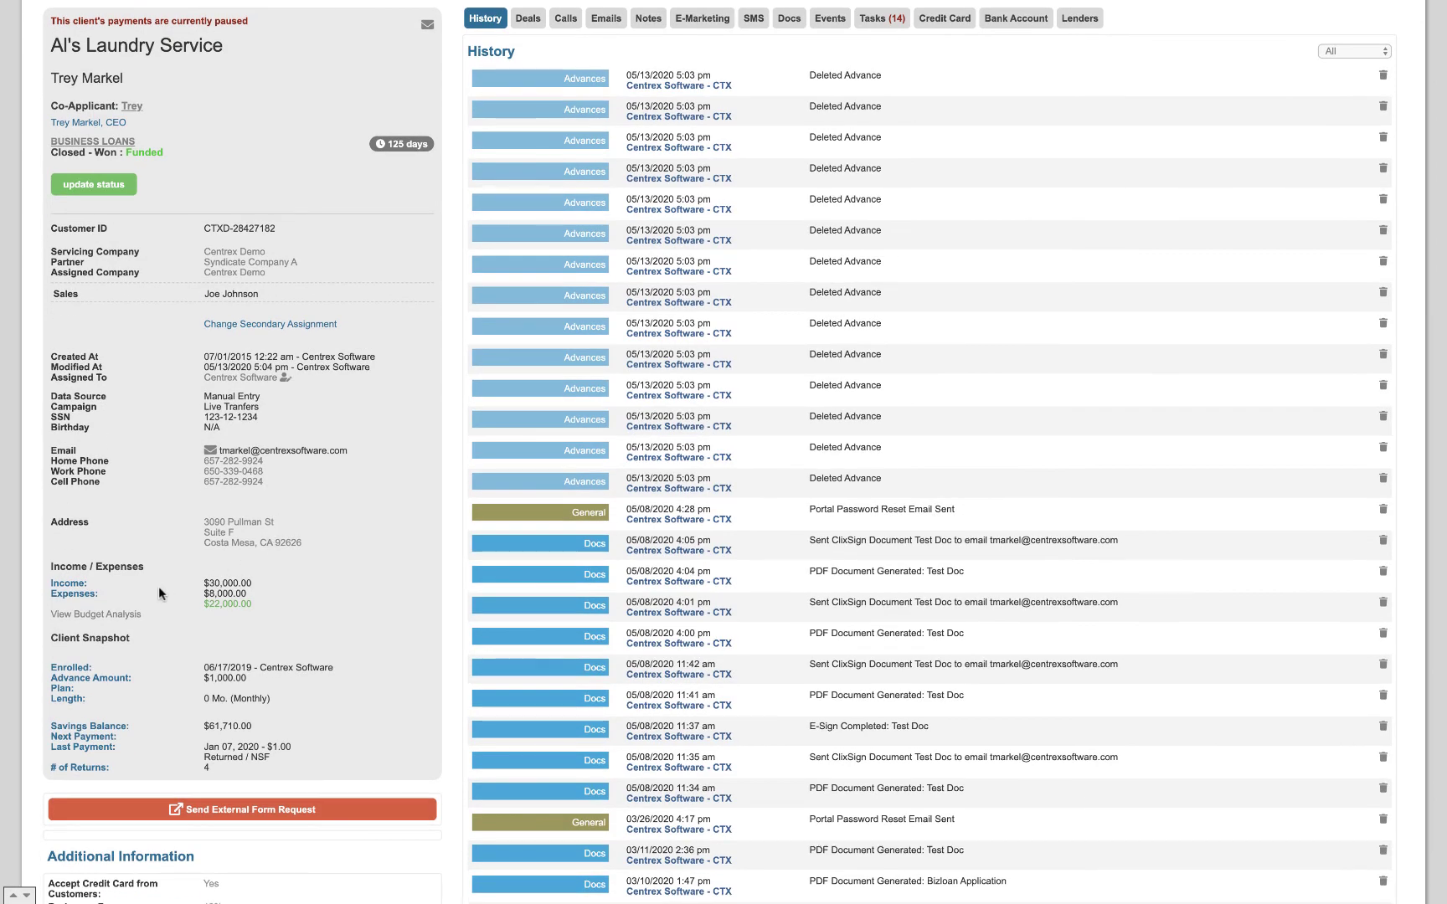
Step: Review the Client Snapshot's enrollment and payment details and the external form request option on the dashboard
scroll(146, 569, "down", 2)
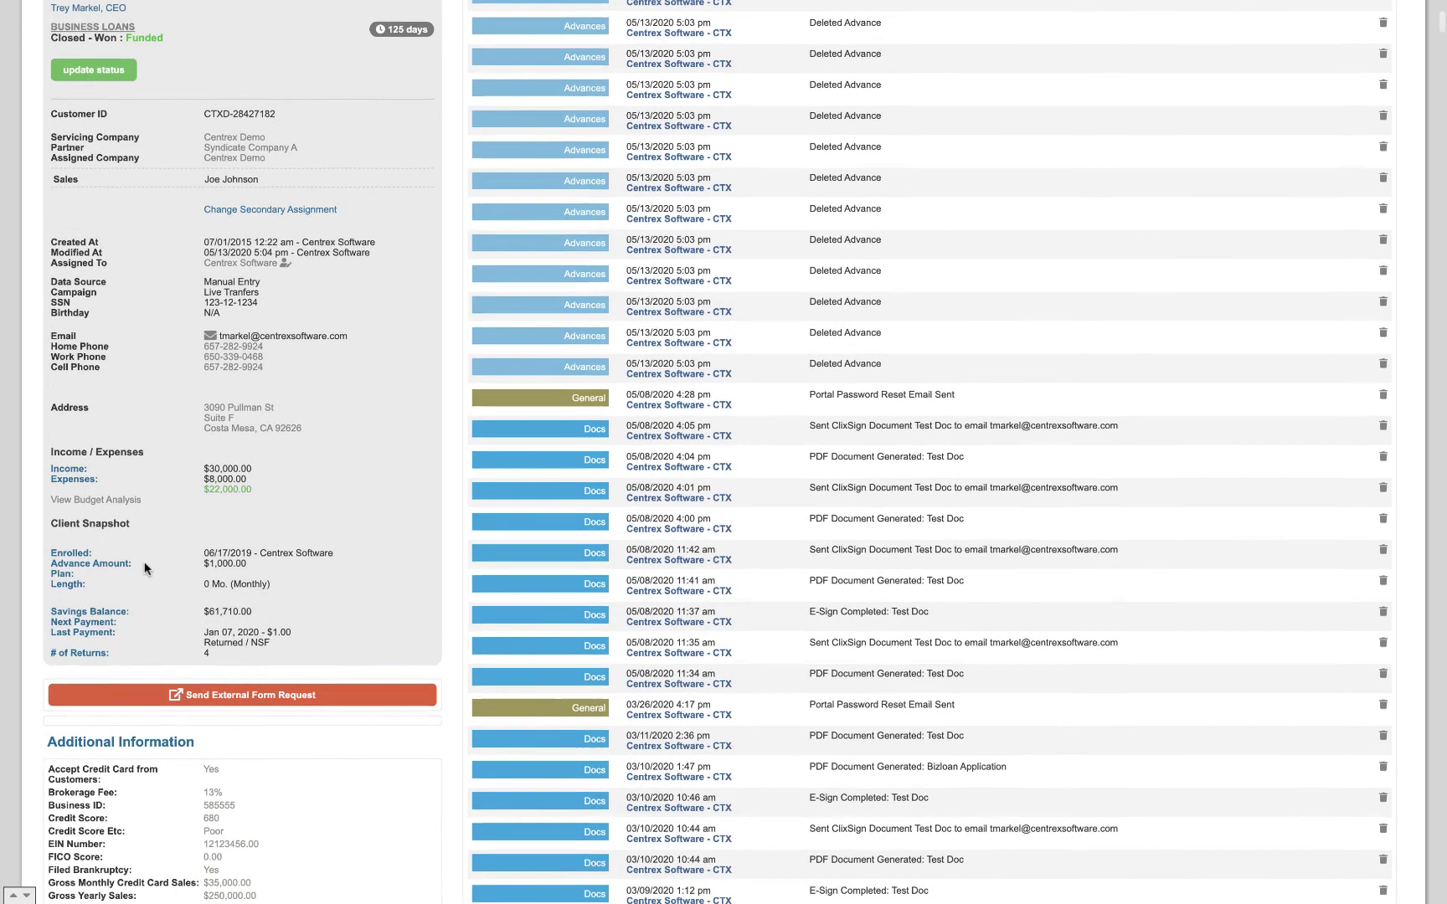
scroll(144, 569, "down", 2)
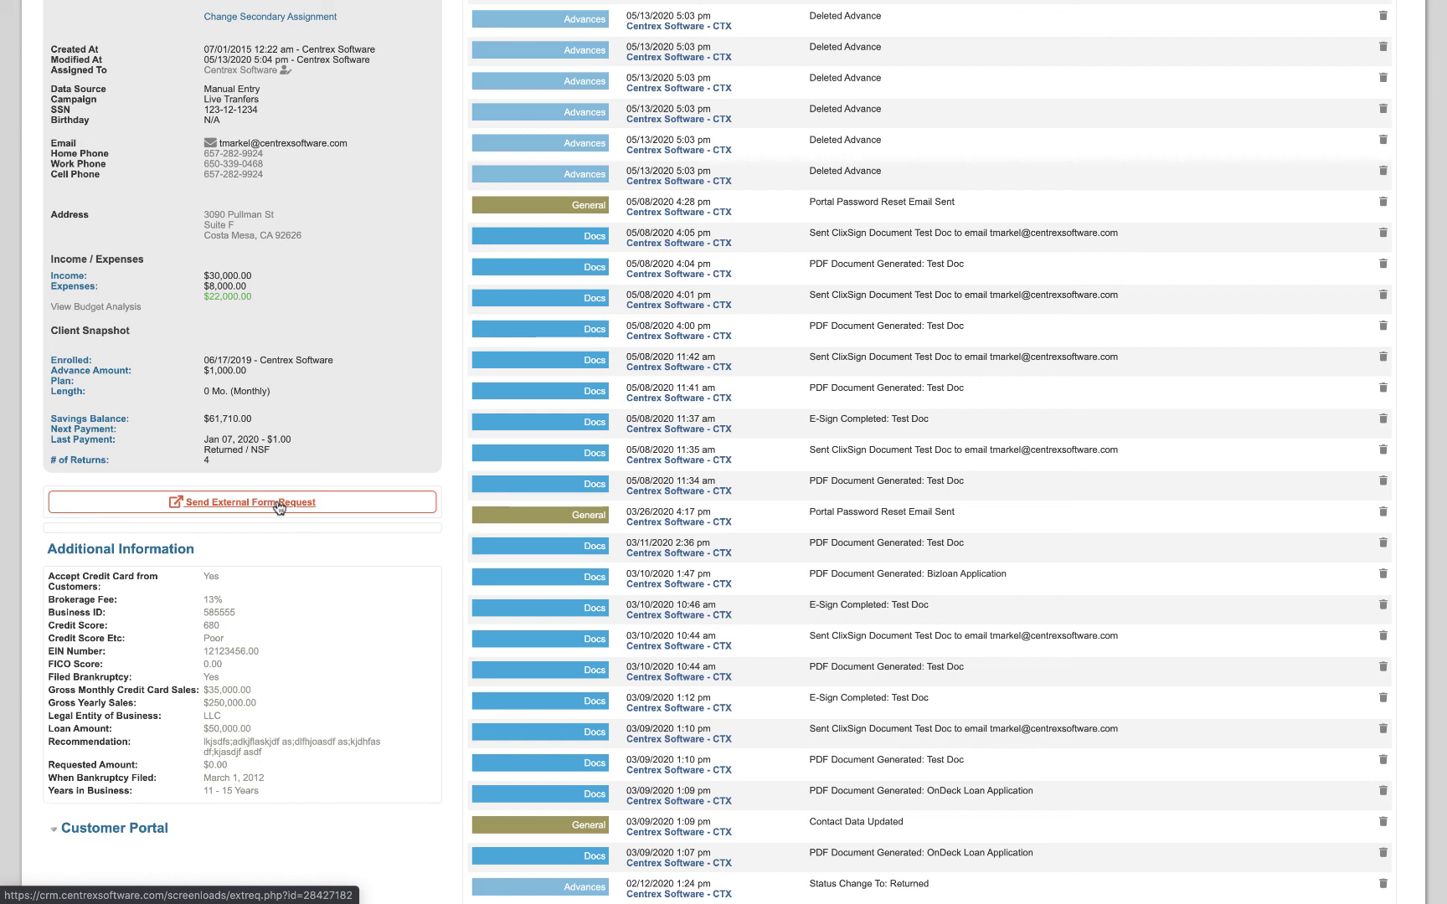
left_click(279, 509)
scroll(272, 546, "down", 1)
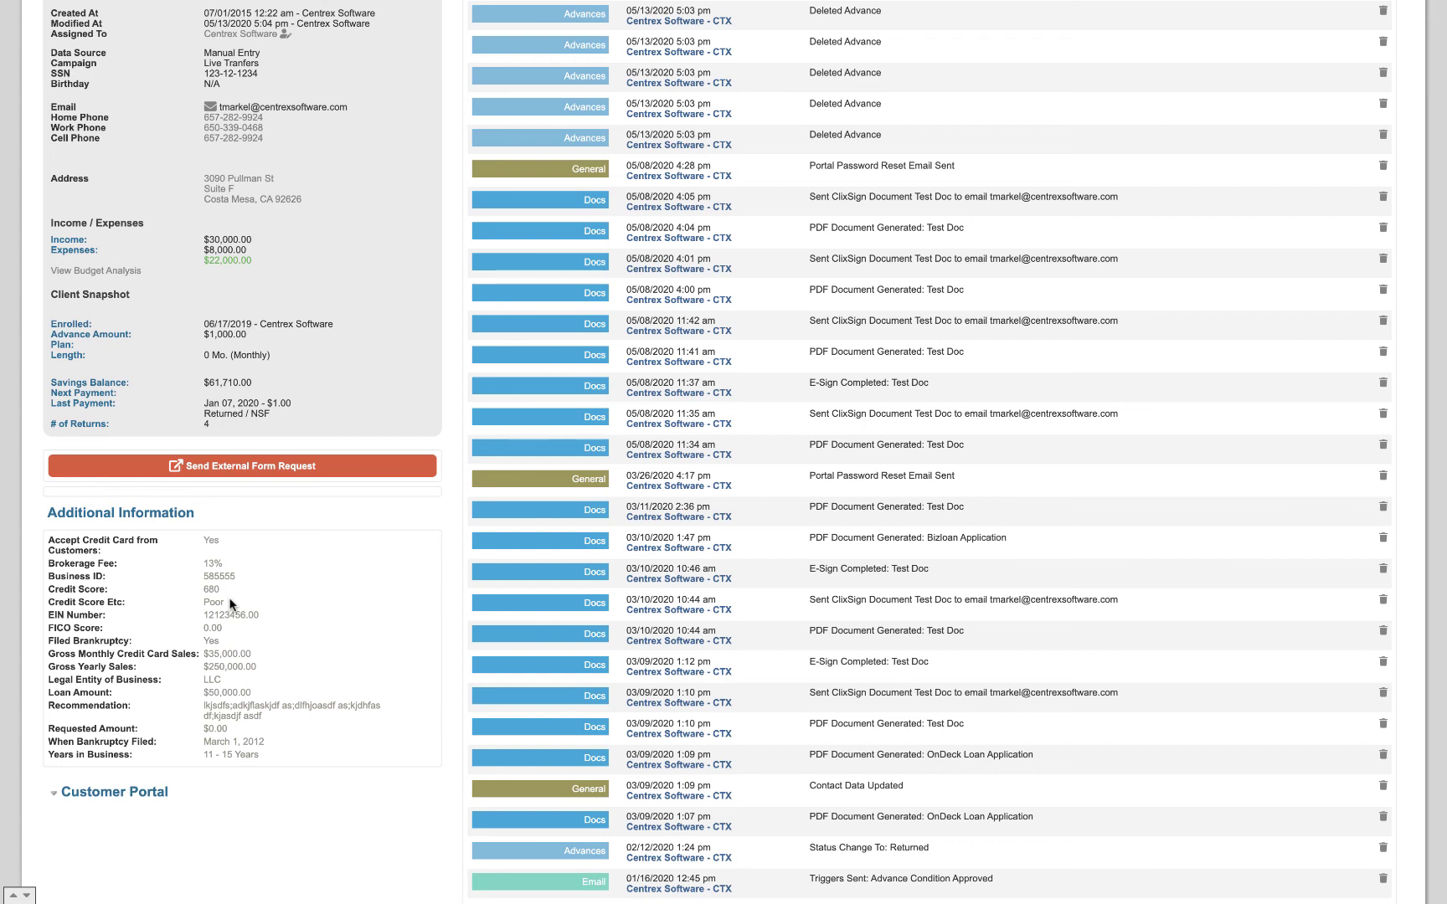
left_click(290, 477)
Step: Examine the client's Additional Information fields, from credit card acceptance and brokerage fee through years in business
scroll(268, 471, "down", 4)
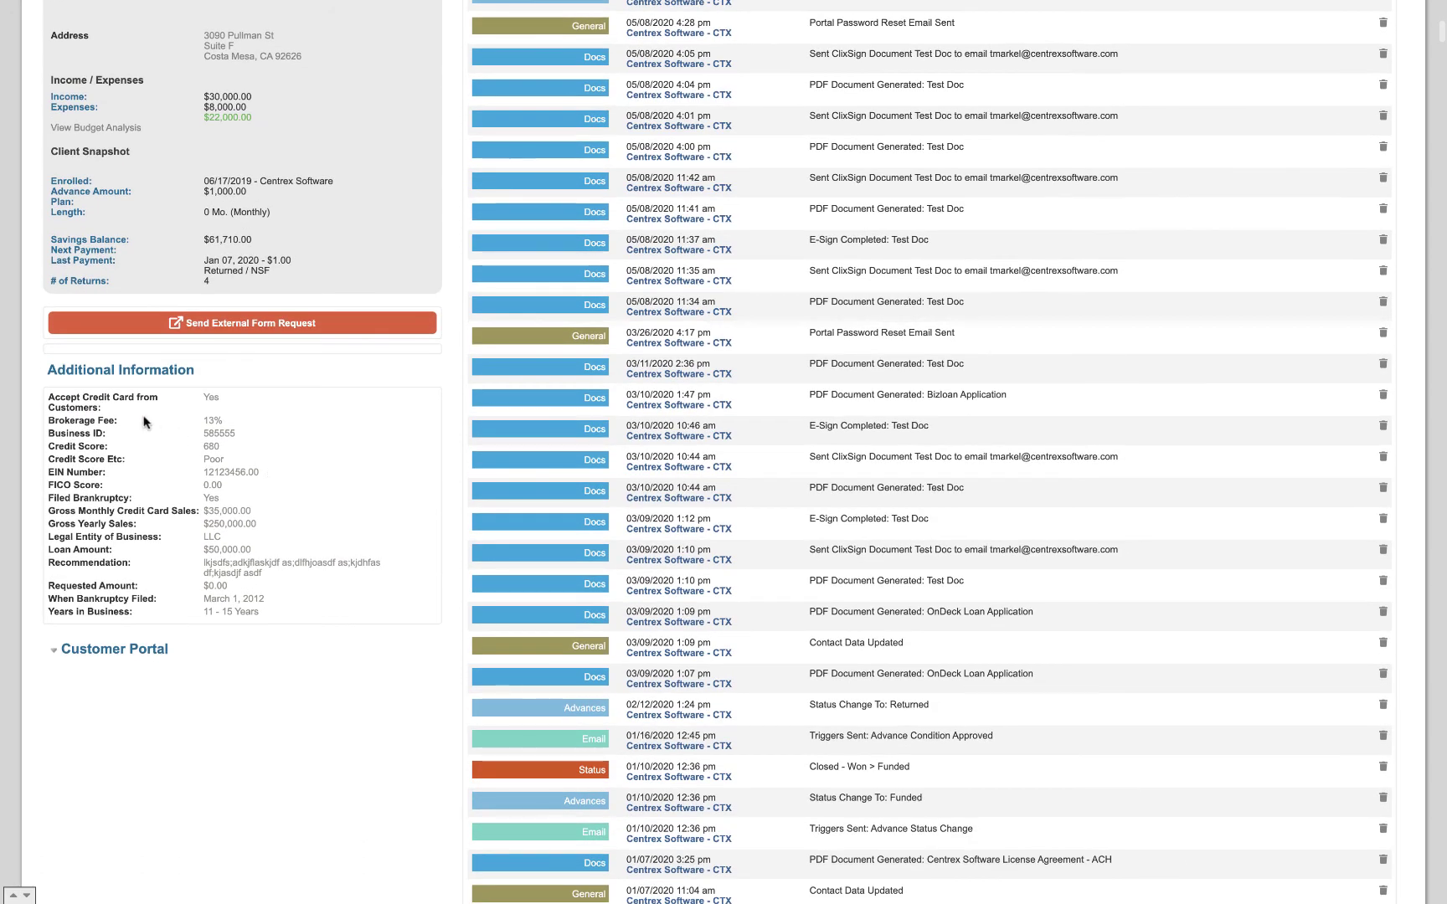
left_click_drag(50, 397, 284, 564)
left_click(283, 563)
scroll(283, 565, "up", 15)
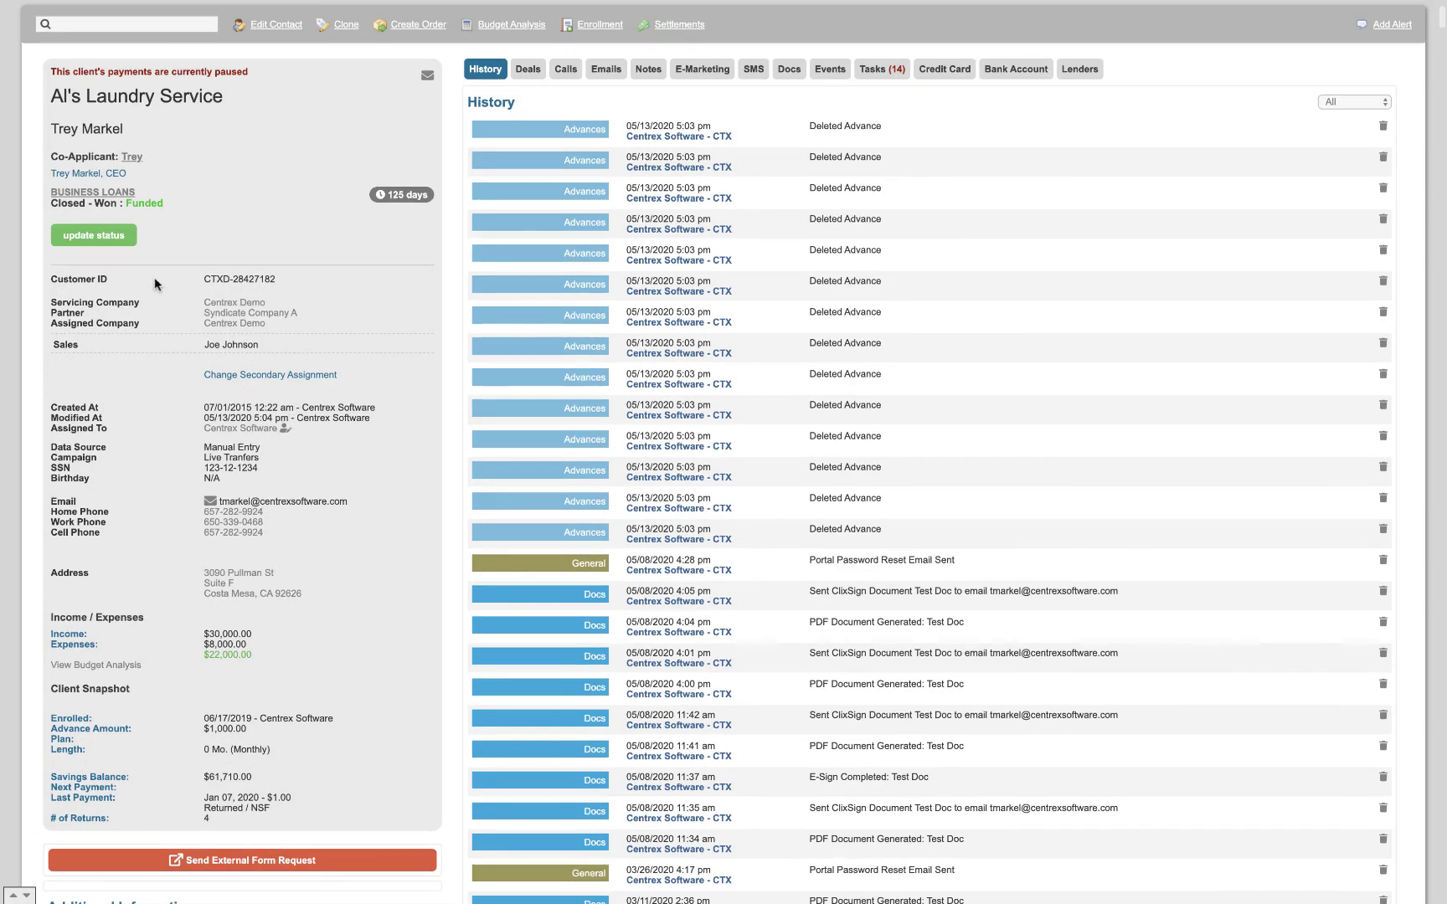
scroll(274, 599, "down", 3)
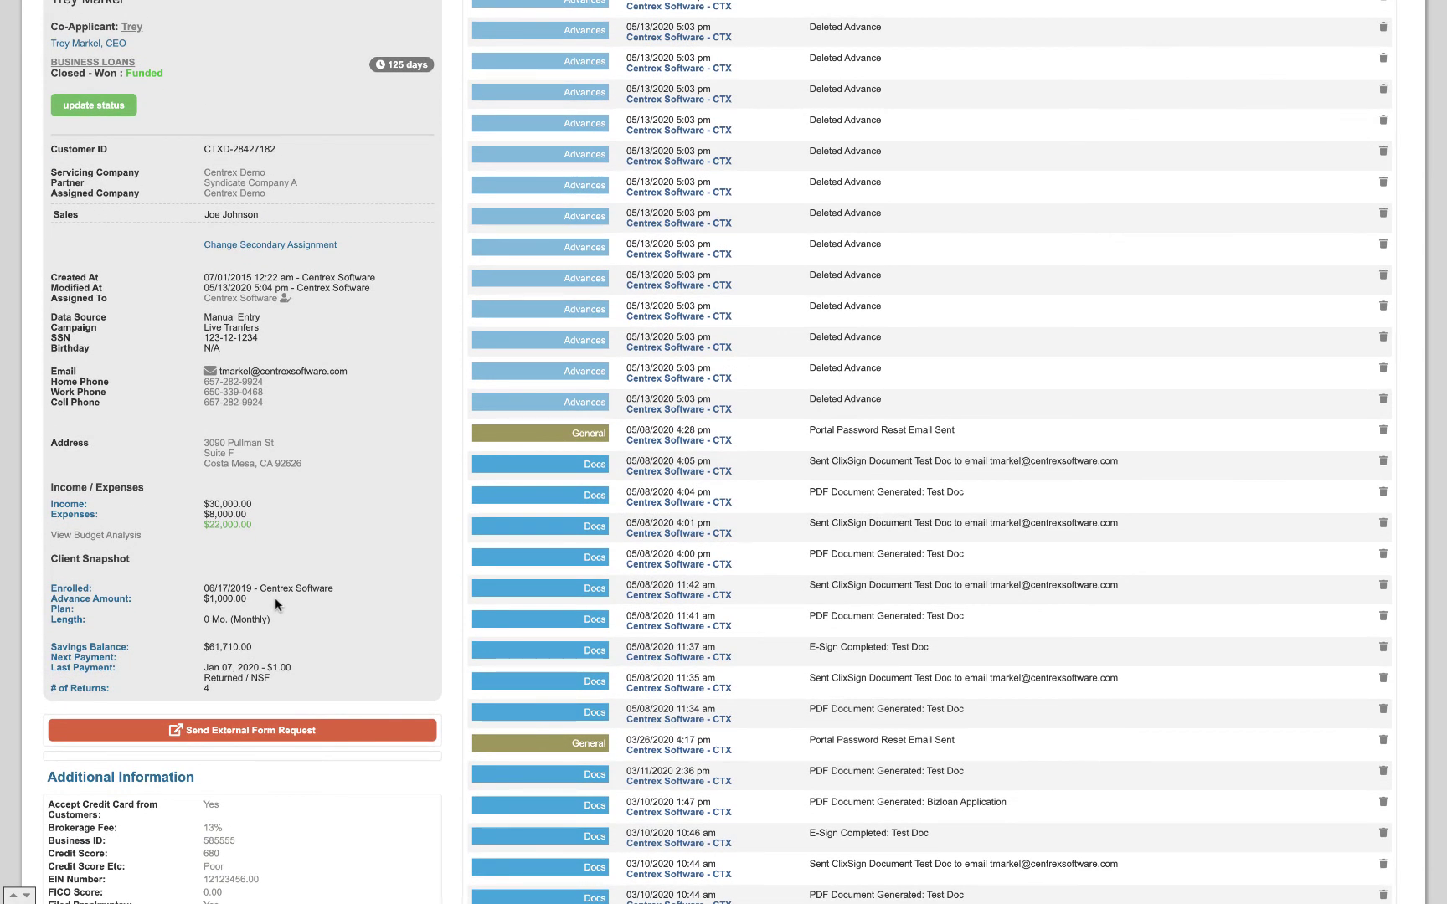
scroll(275, 597, "down", 8)
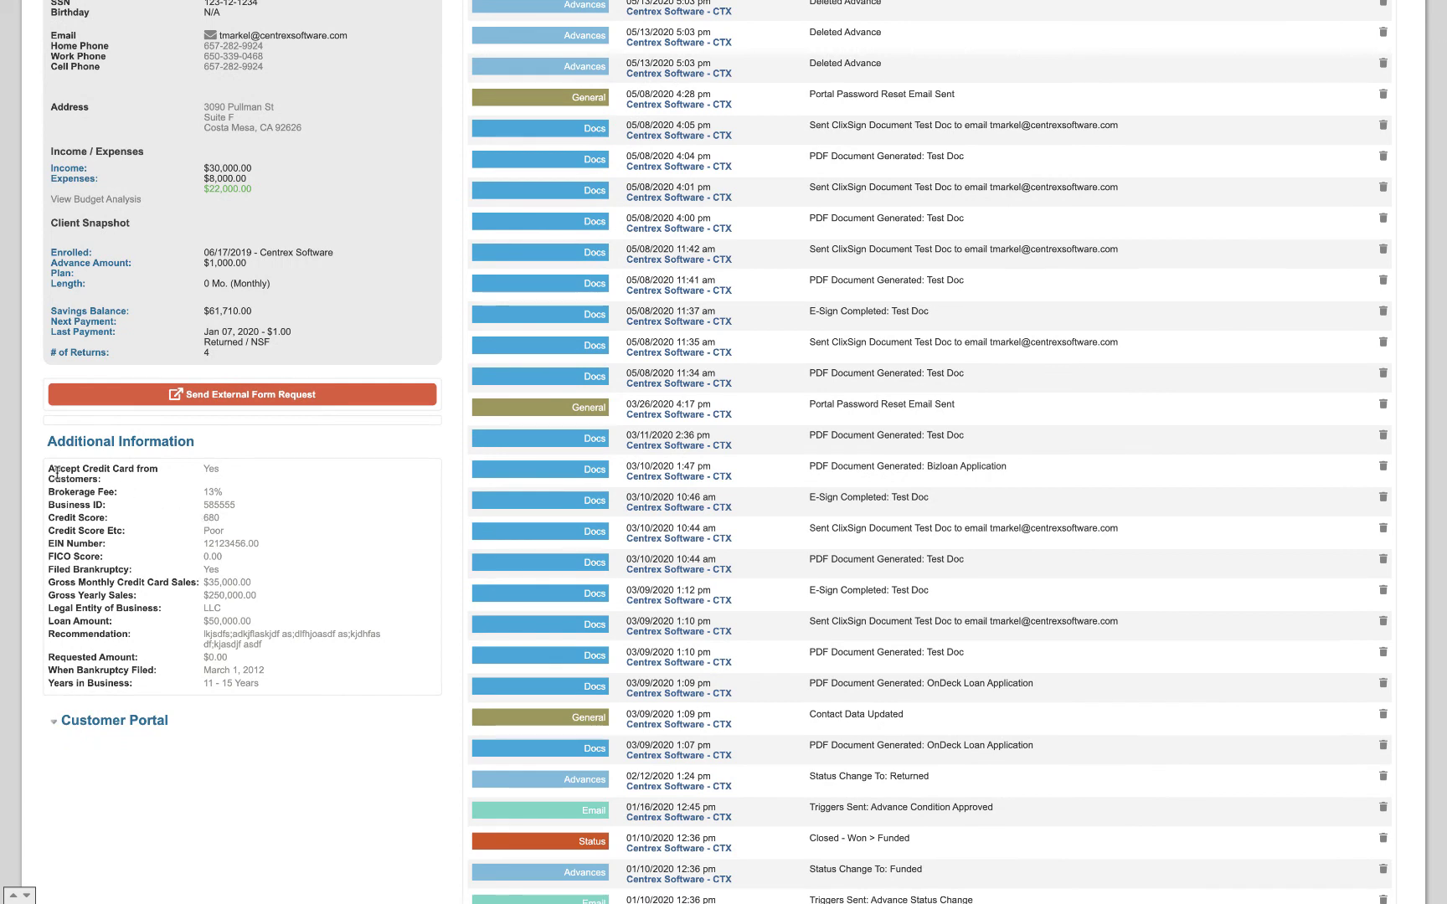
left_click_drag(49, 468, 265, 650)
left_click(264, 650)
Step: Expand the client's Customer Portal section to view the portal login and welcome email details
scroll(166, 563, "down", 3)
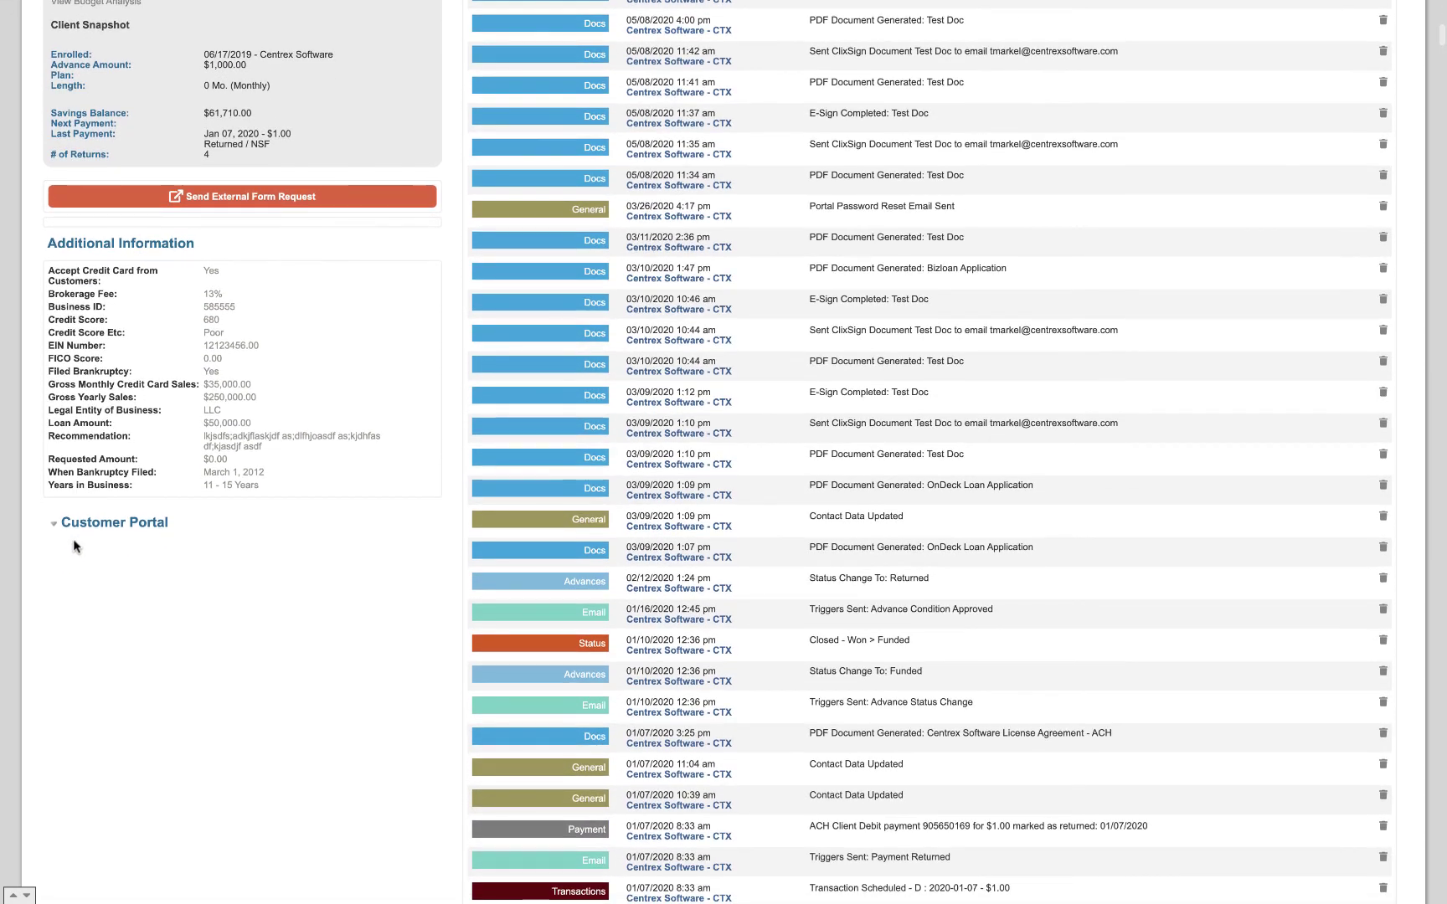
left_click(55, 525)
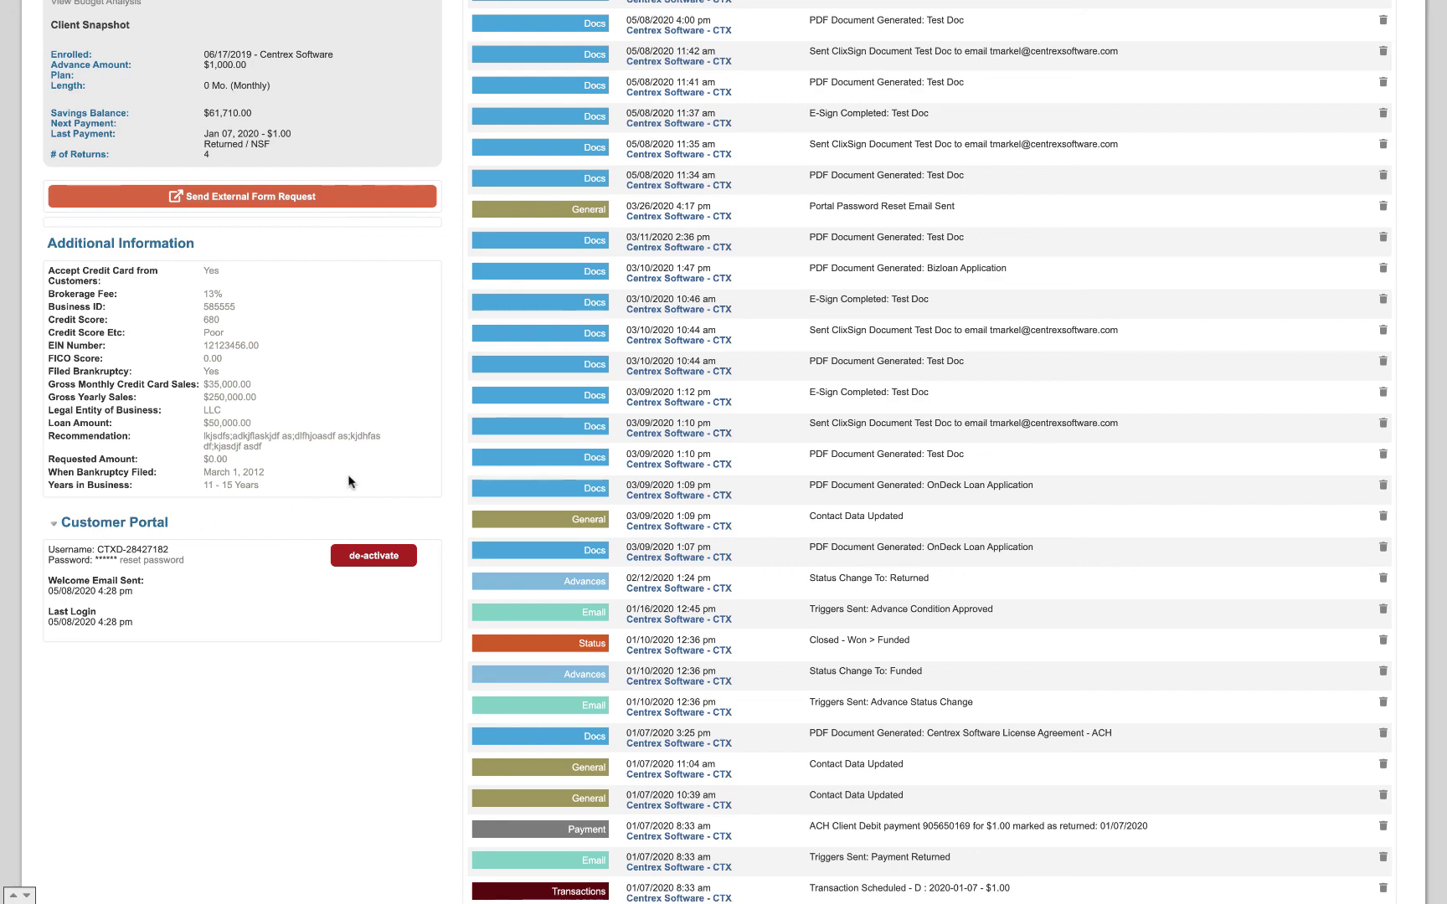
Step: Review the client's History log of advances, general entries and document activity
scroll(377, 469, "up", 7)
scroll(399, 466, "up", 3)
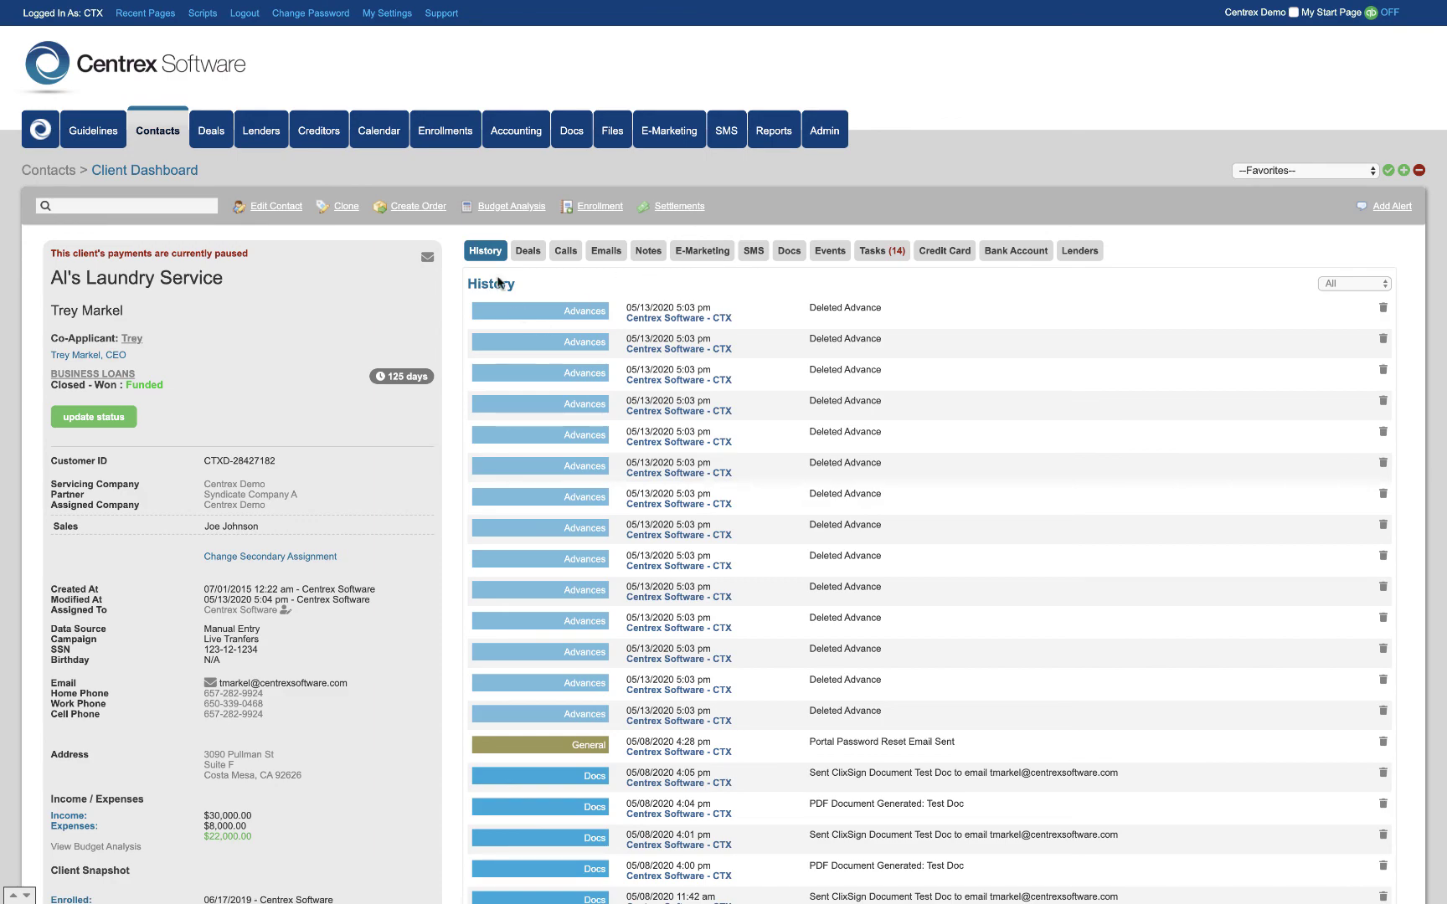
scroll(545, 361, "down", 1)
scroll(620, 419, "down", 1)
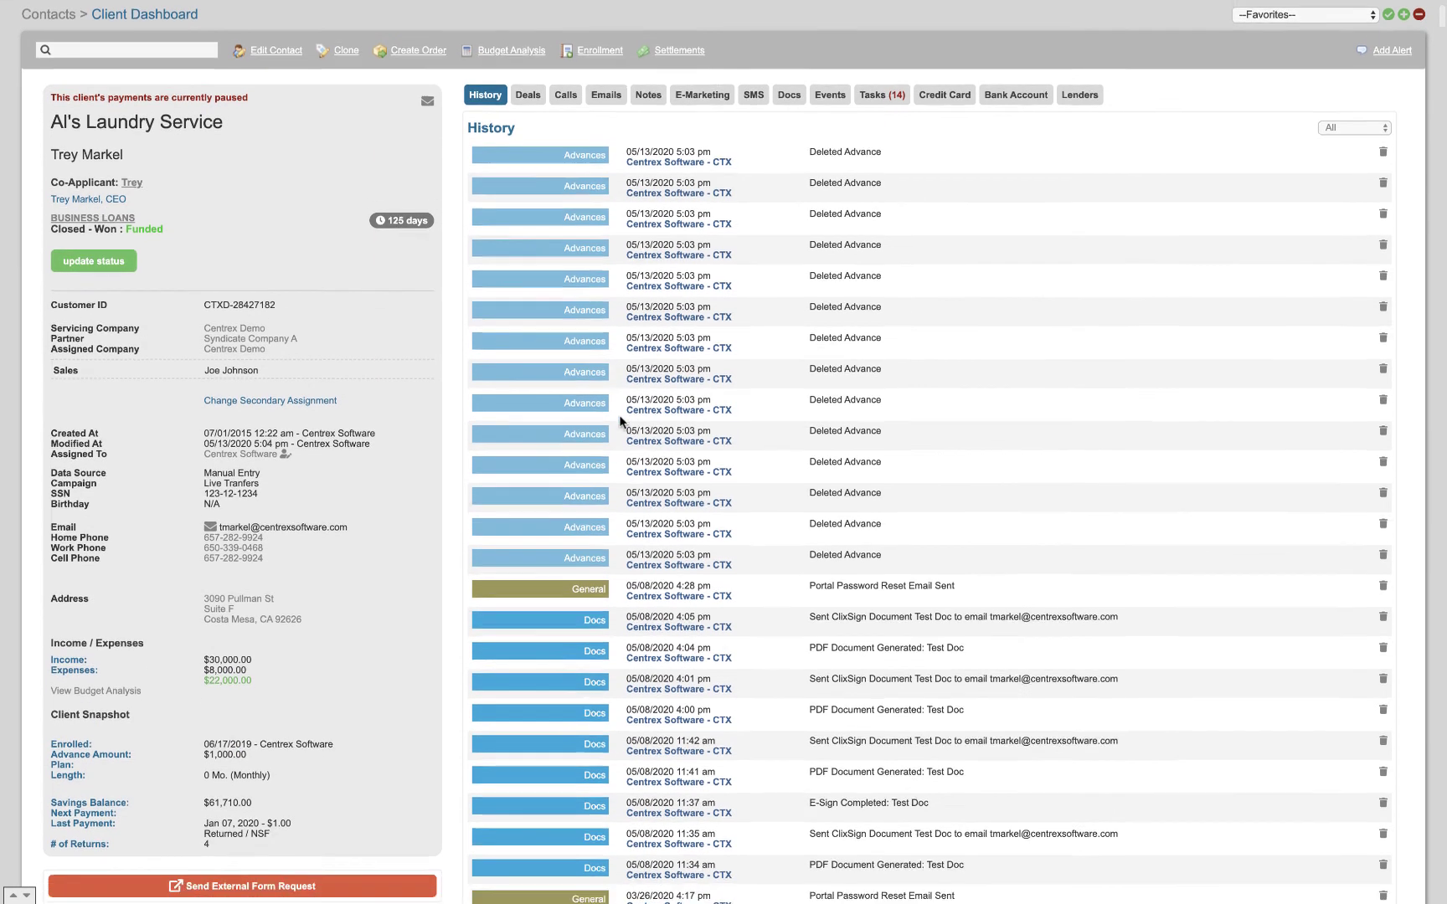
scroll(621, 419, "down", 2)
scroll(620, 418, "up", 2)
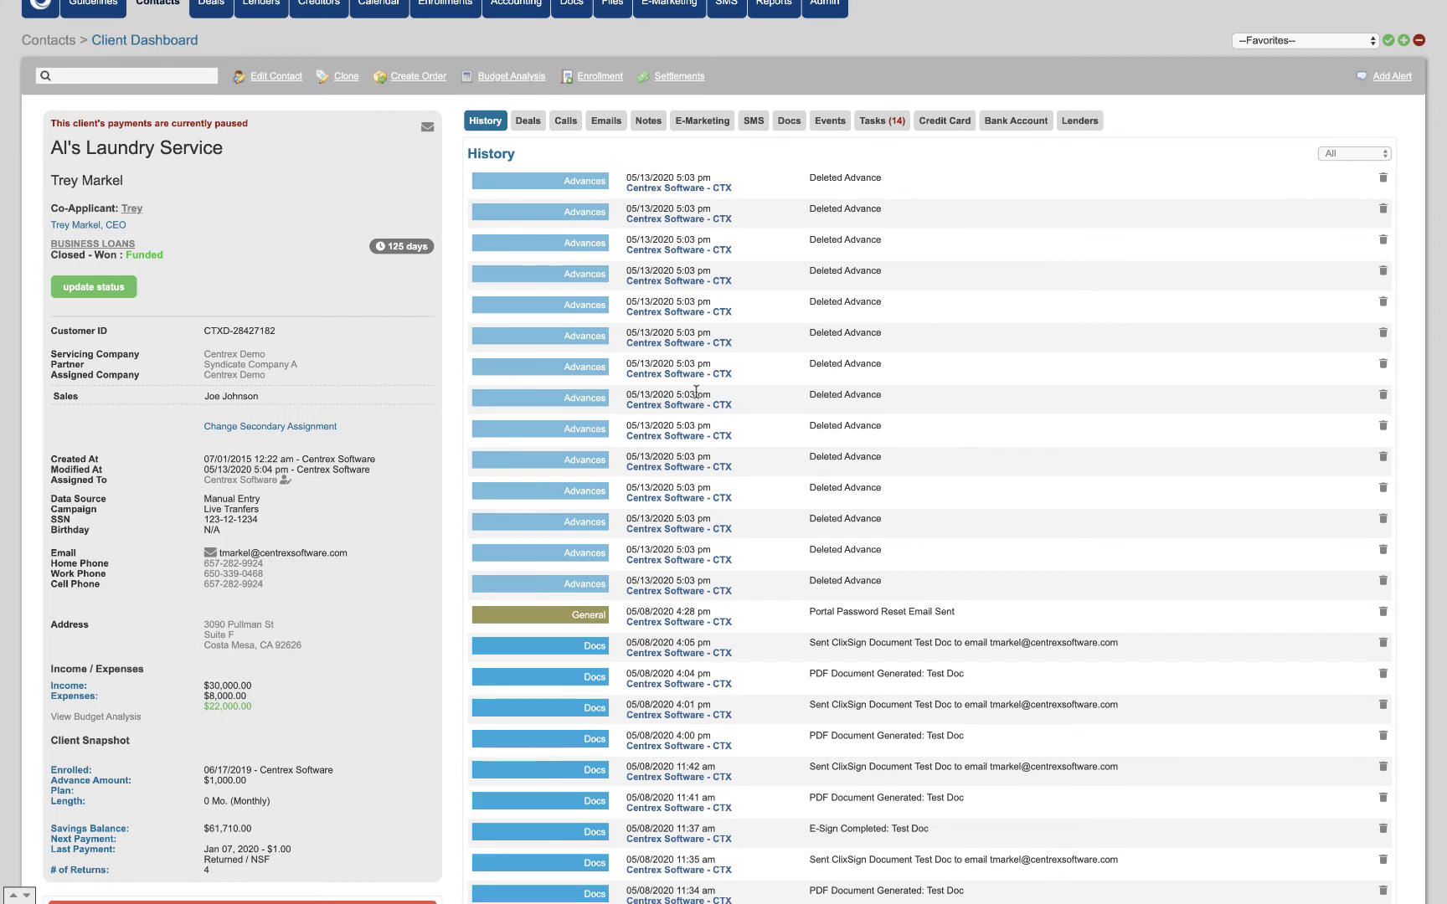
scroll(696, 391, "up", 3)
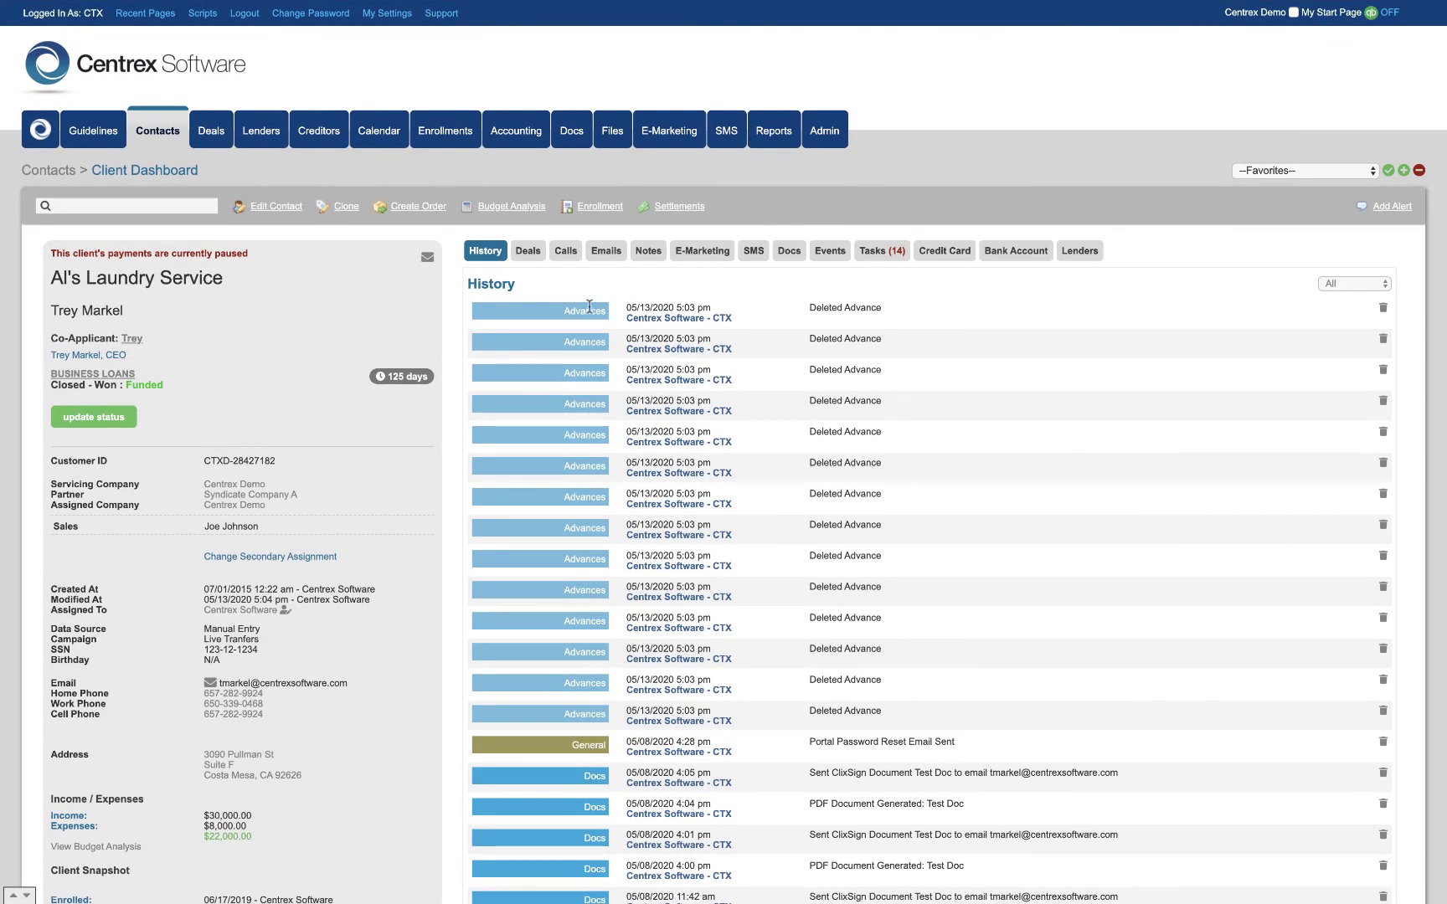
scroll(602, 402, "down", 1)
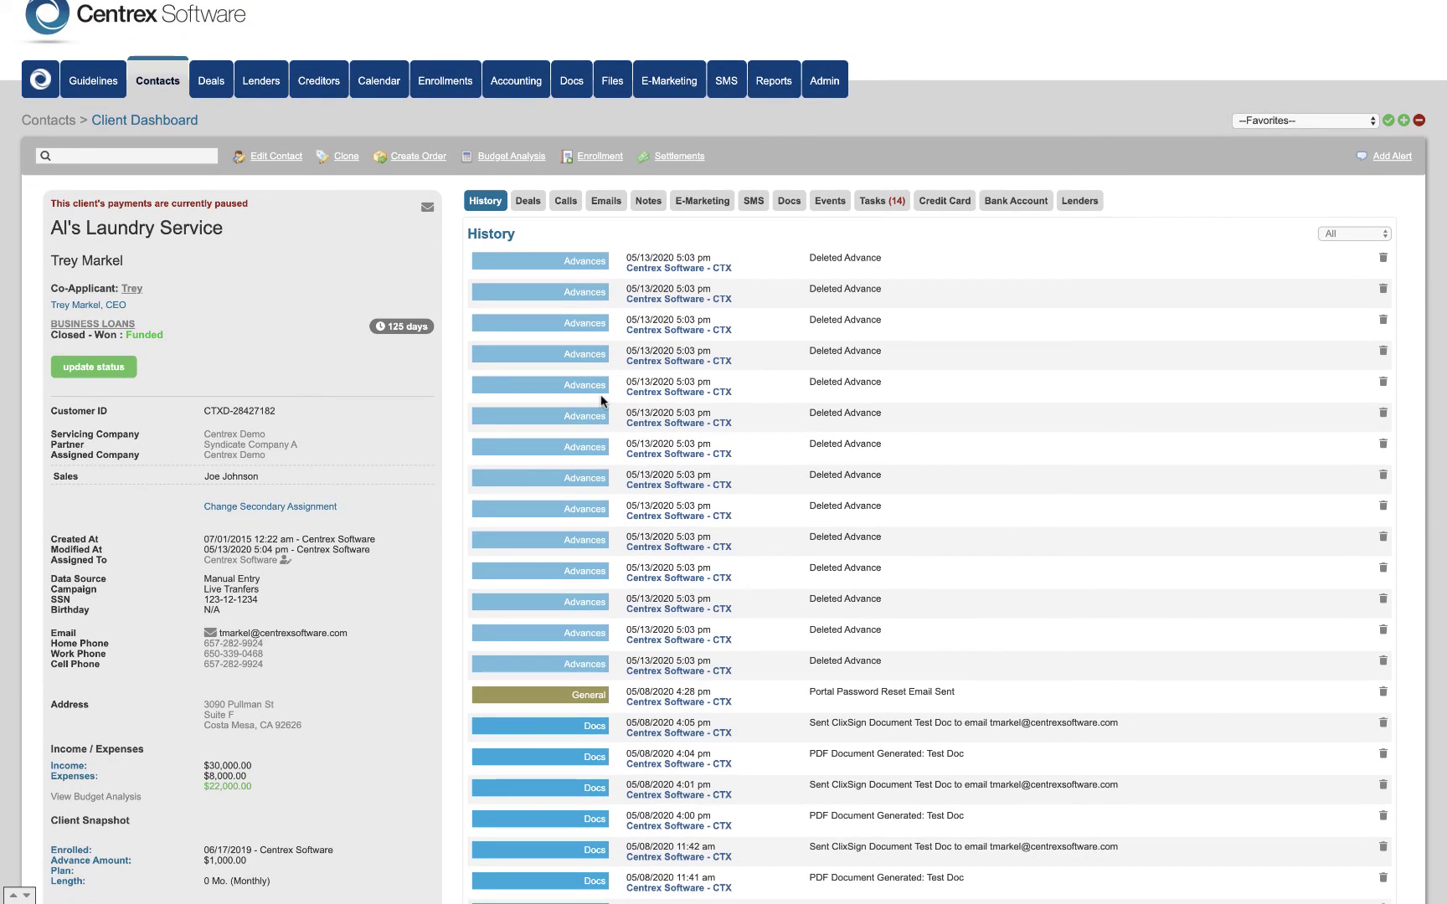
Step: View the client's deals and call activity
left_click(540, 206)
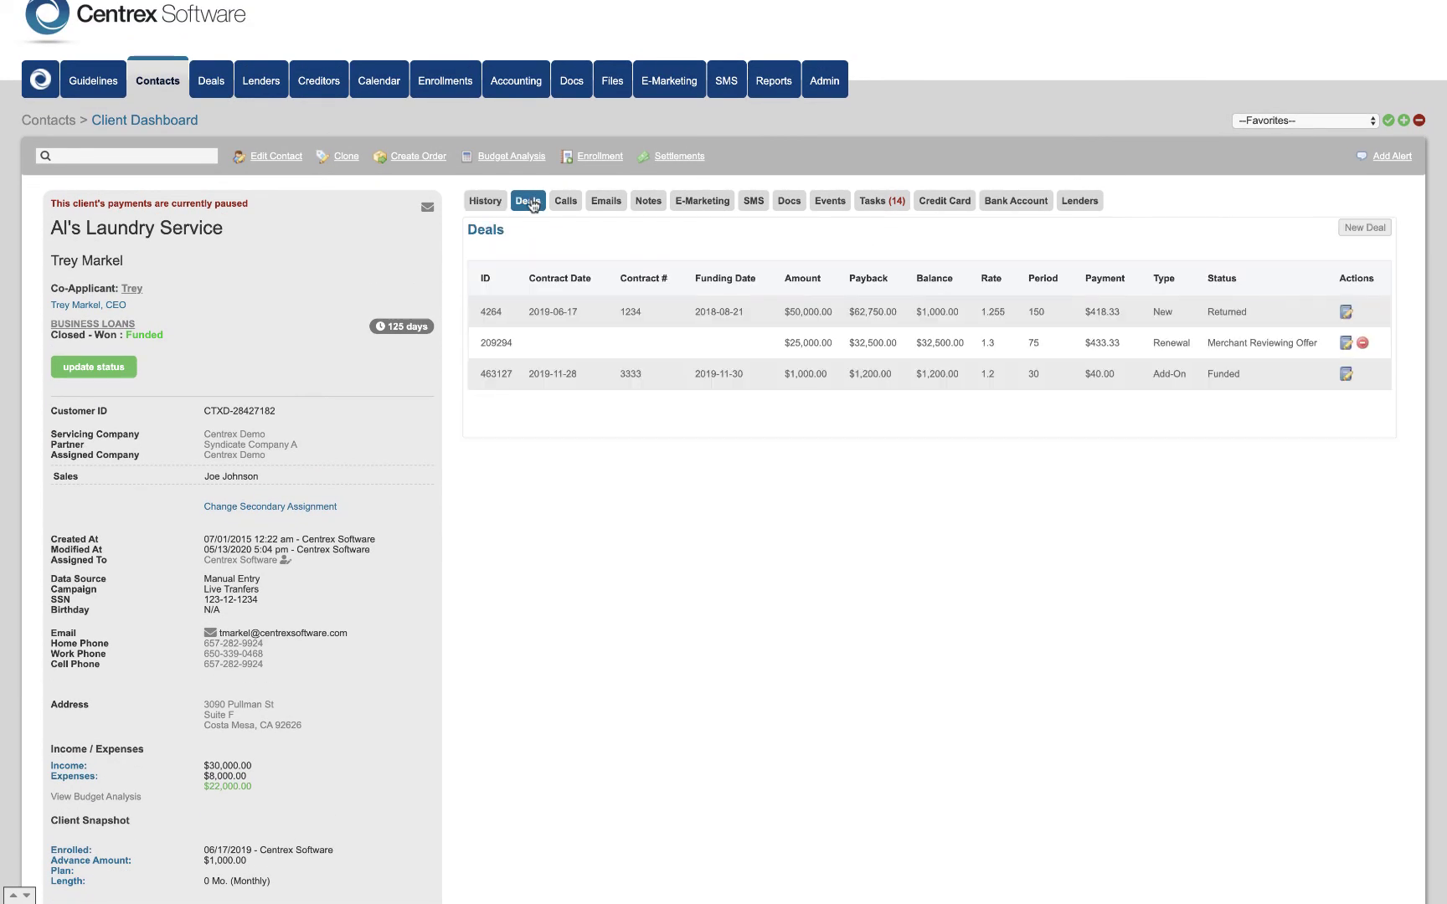
left_click(557, 205)
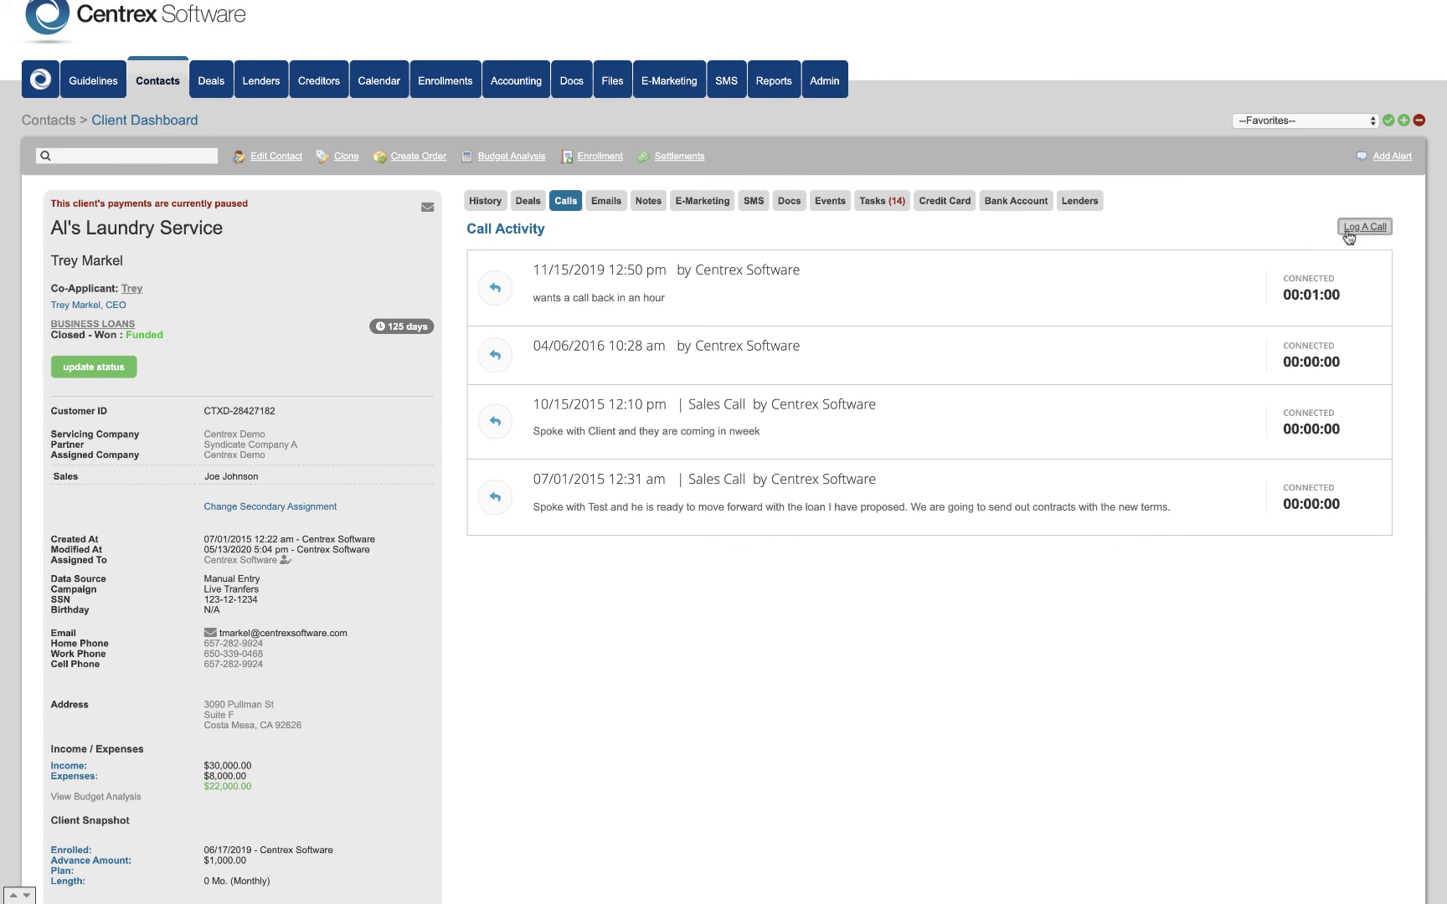
Step: View the client's email activity, including the recipients, subjects and opened dates
left_click(605, 201)
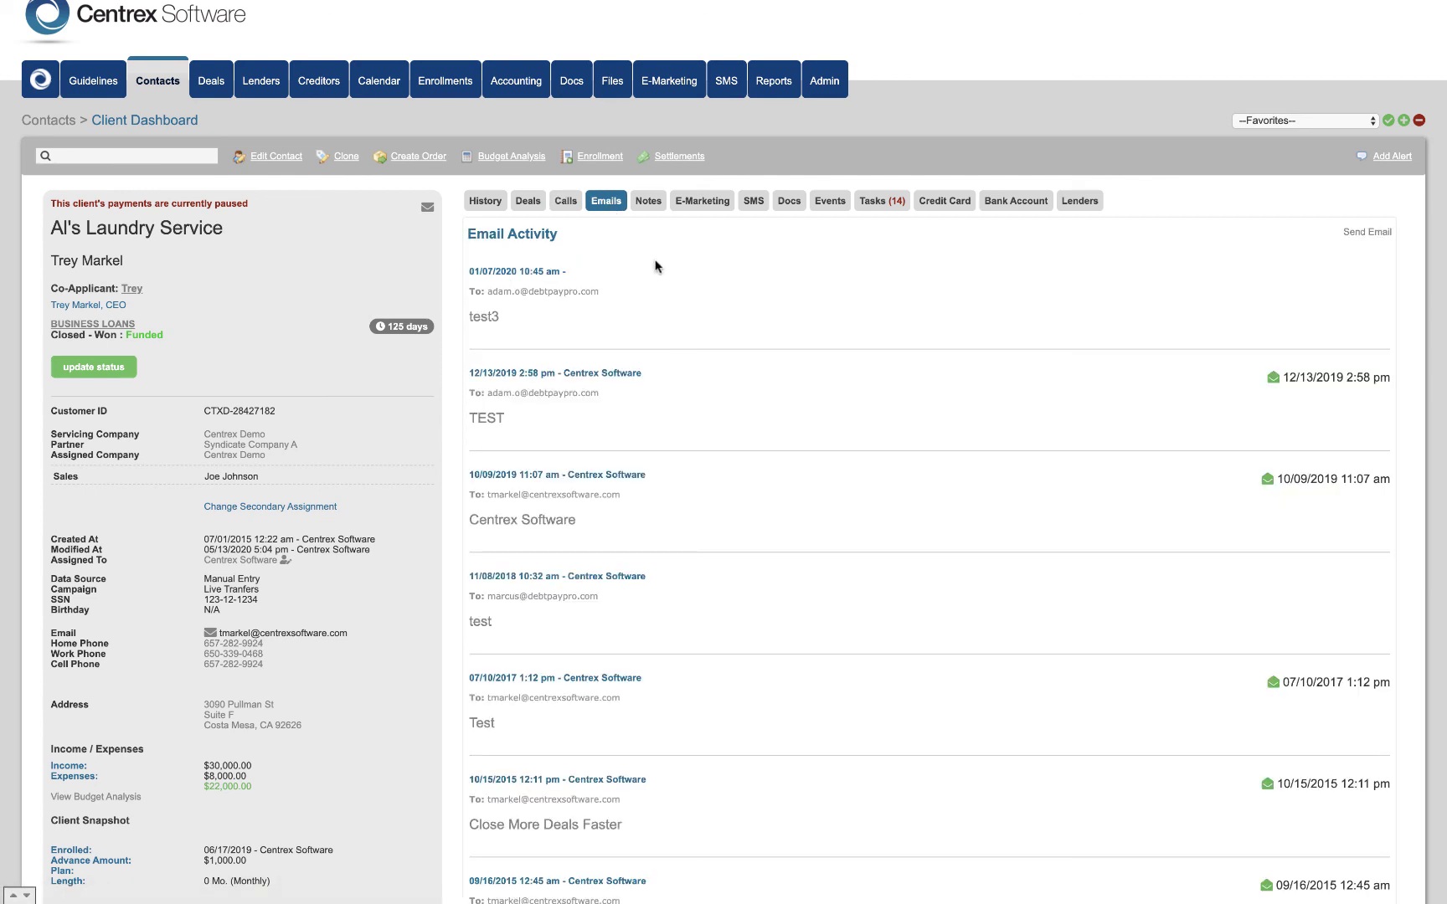
scroll(675, 307, "down", 1)
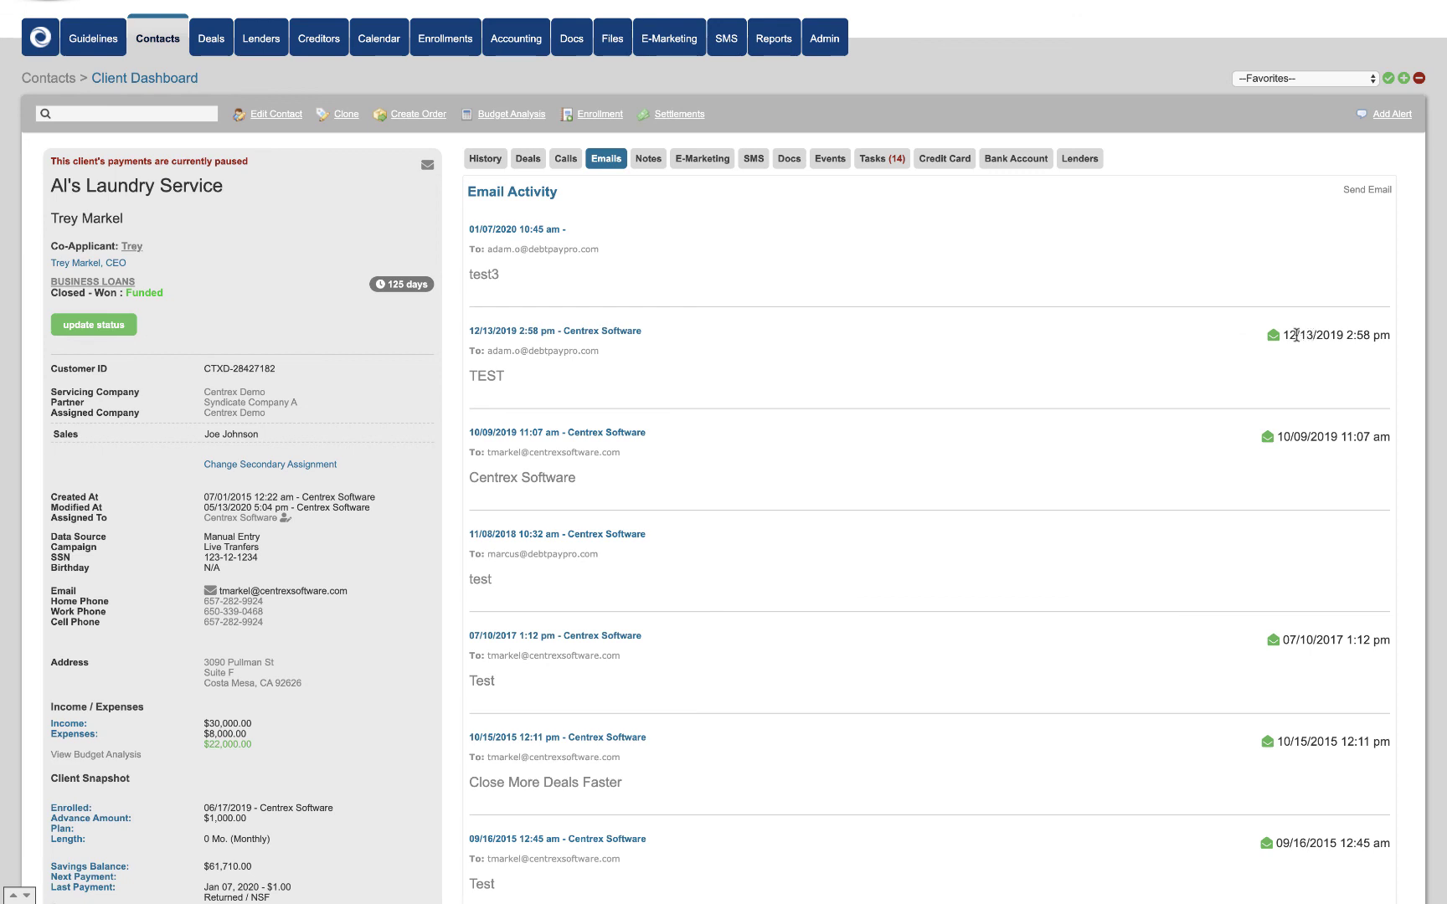
scroll(724, 321, "up", 1)
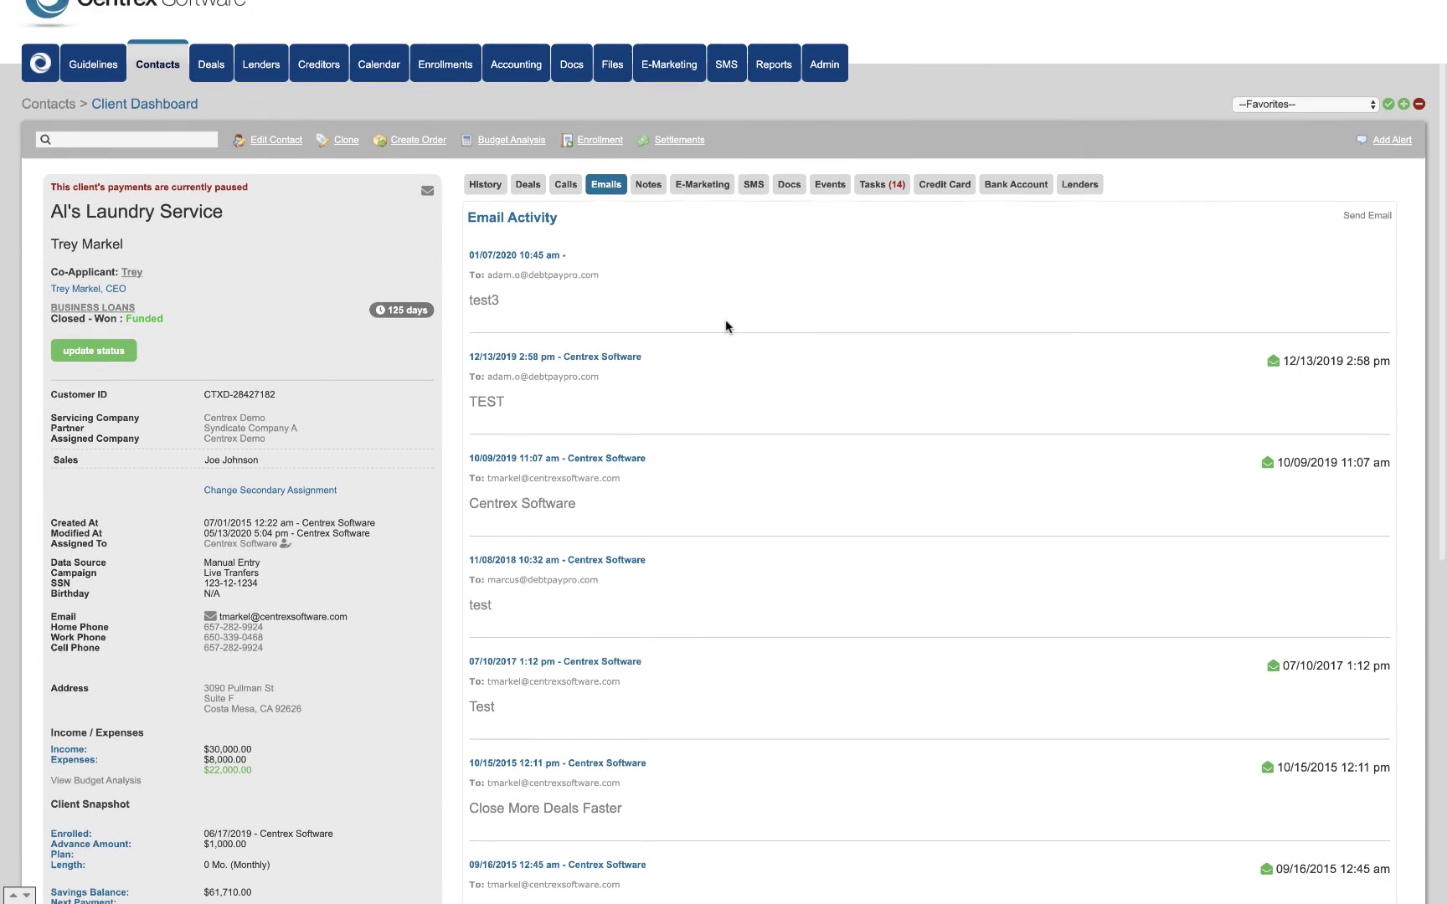
Step: Open the client's notes and set the new note's type to Customer Portal
left_click(650, 192)
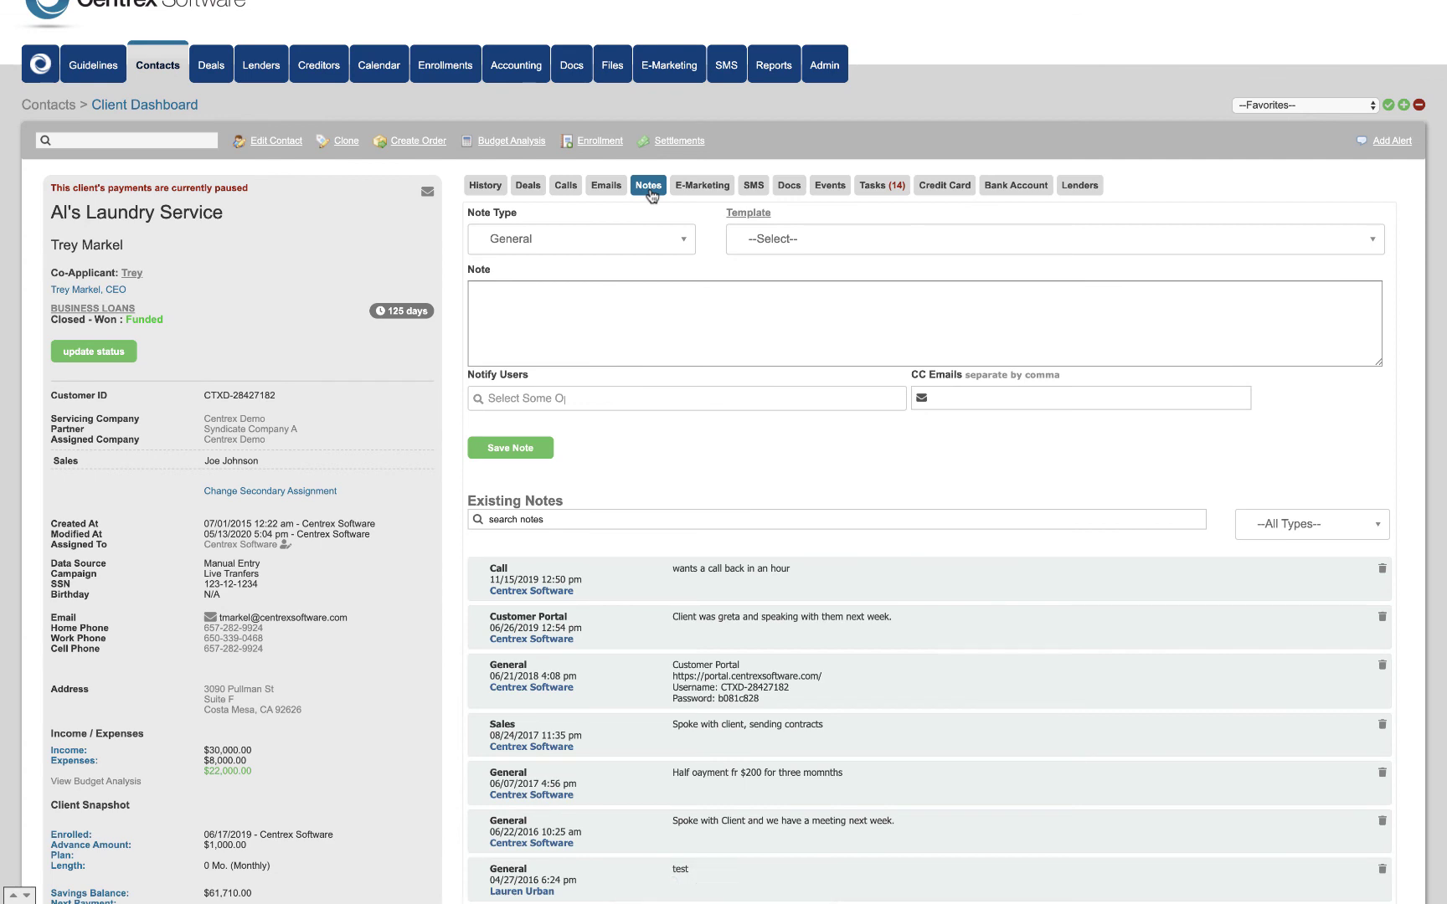
left_click(609, 242)
scroll(568, 349, "down", 3)
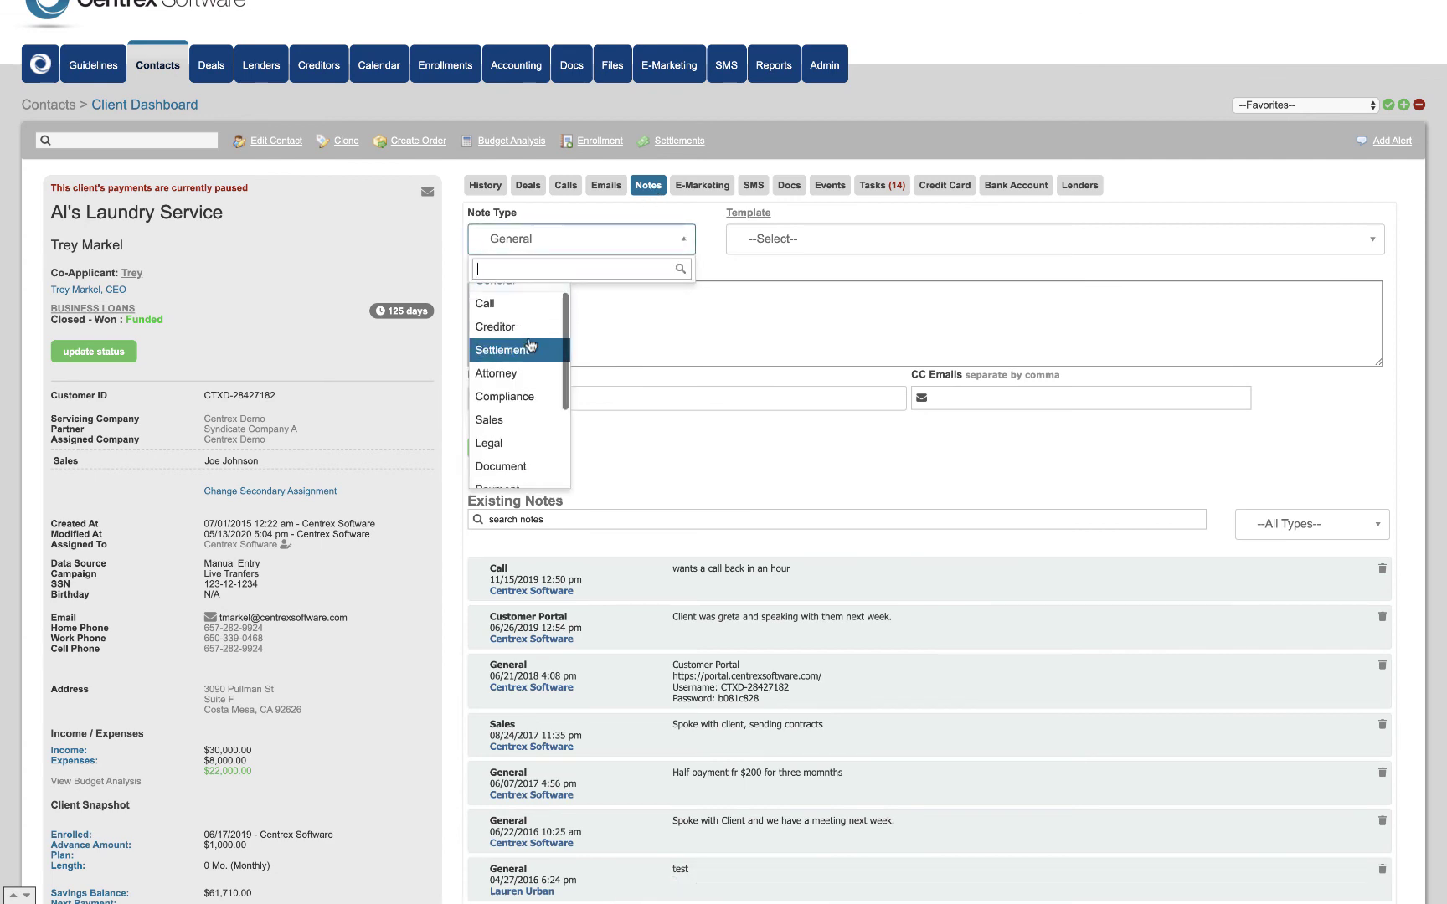
scroll(526, 376, "down", 2)
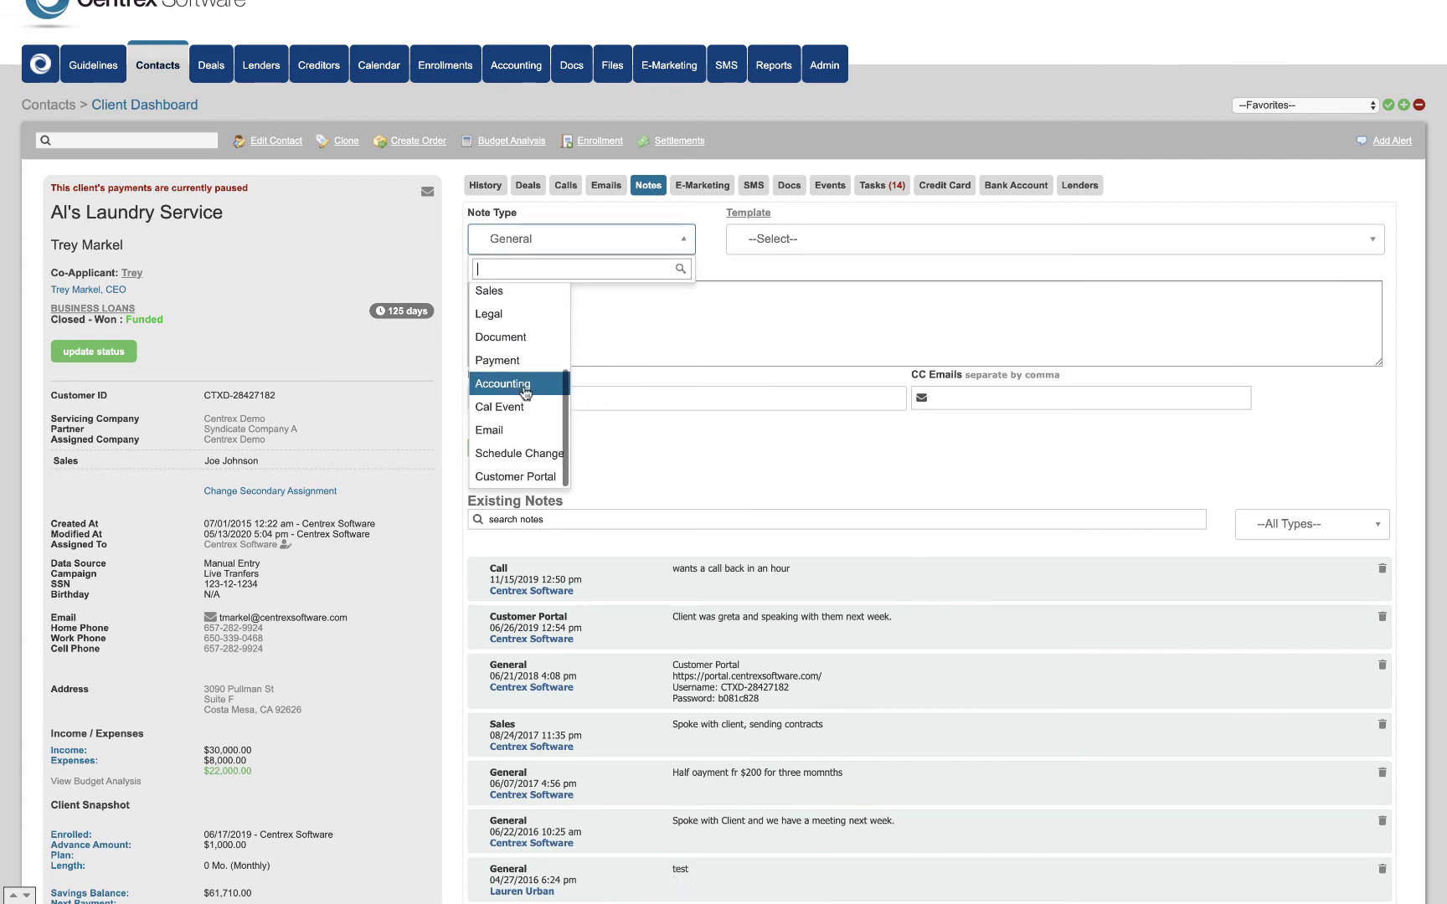
left_click(534, 478)
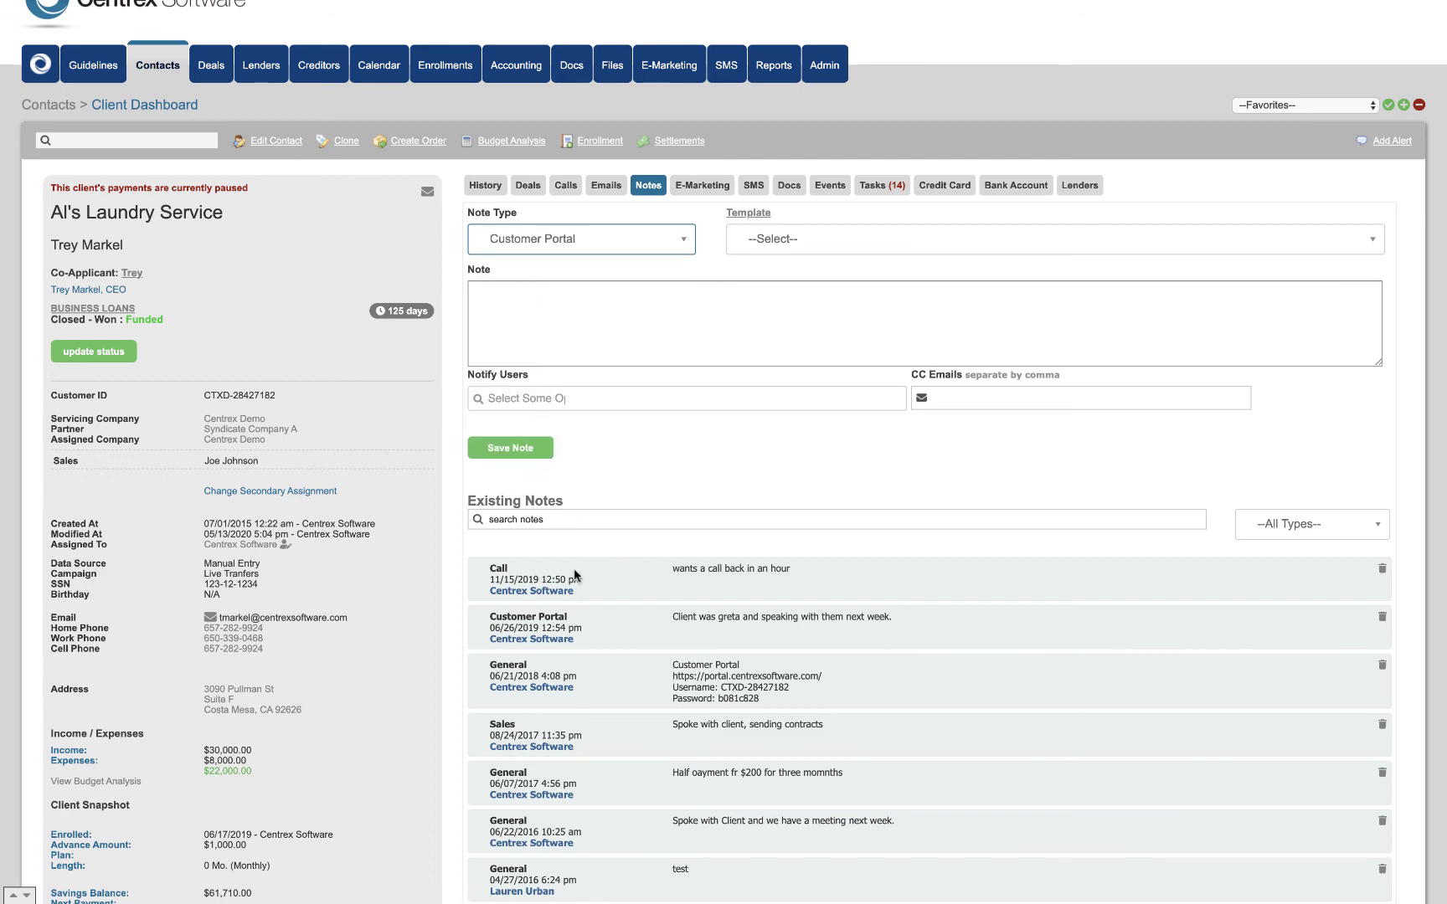
Step: Review the note form's template, notification and save options, and read through the client's existing notes
scroll(662, 535, "up", 1)
scroll(603, 444, "up", 2)
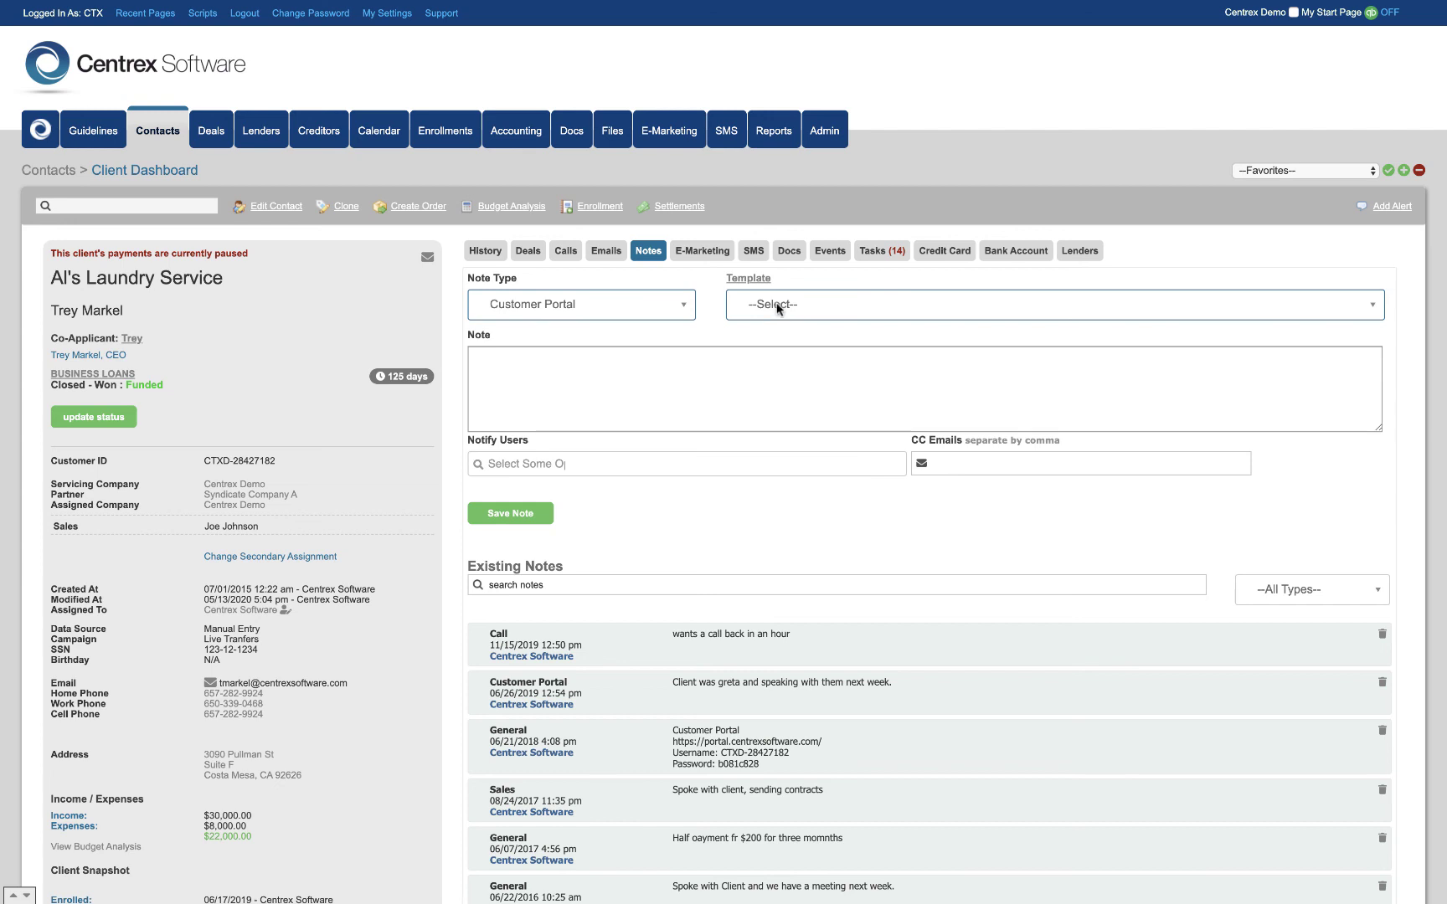
scroll(573, 389, "down", 1)
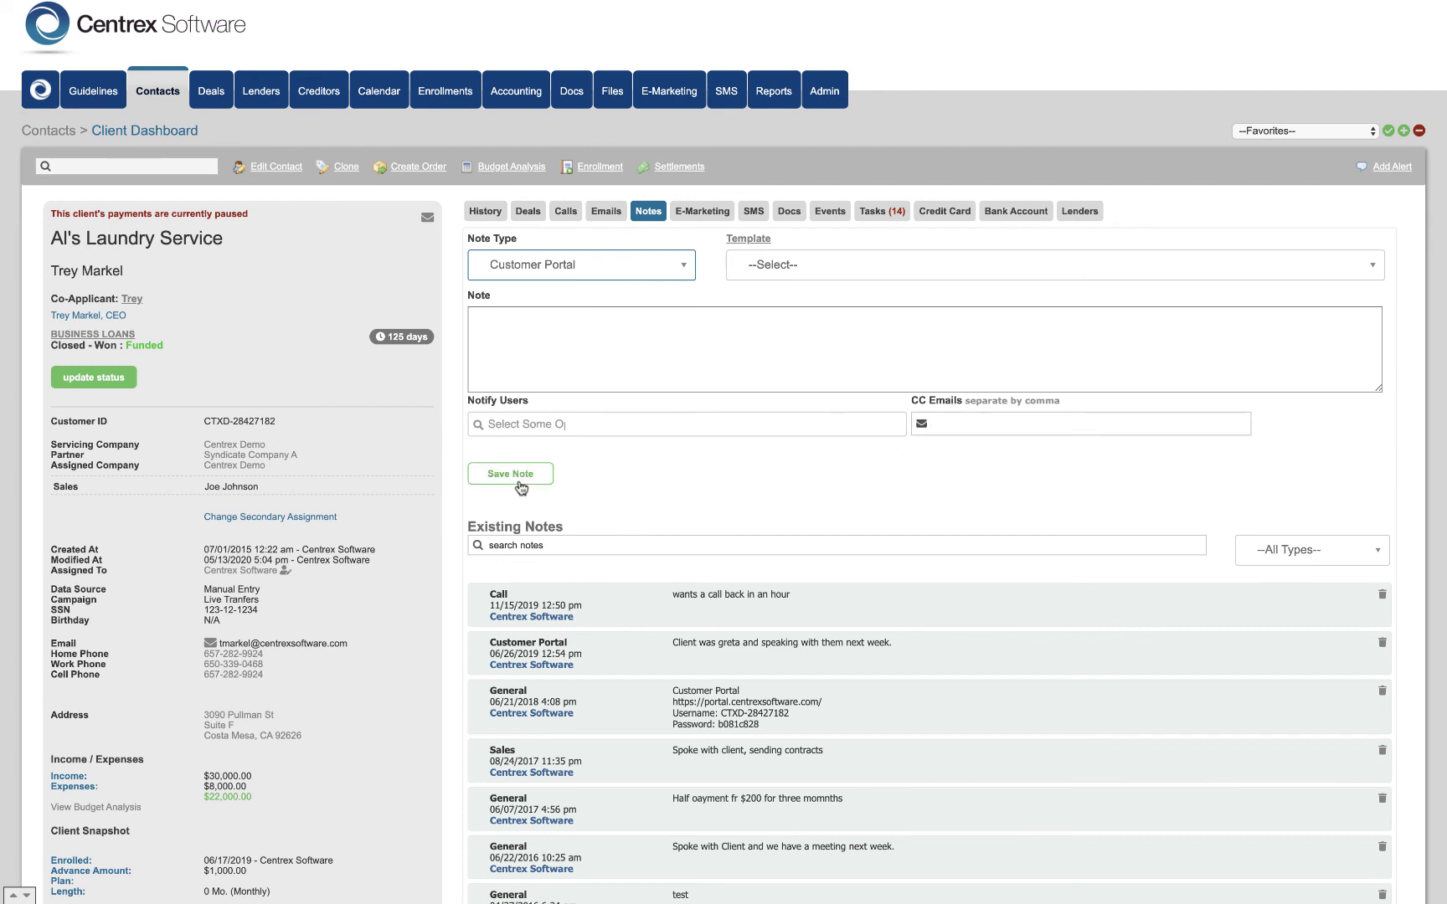
scroll(565, 547, "down", 1)
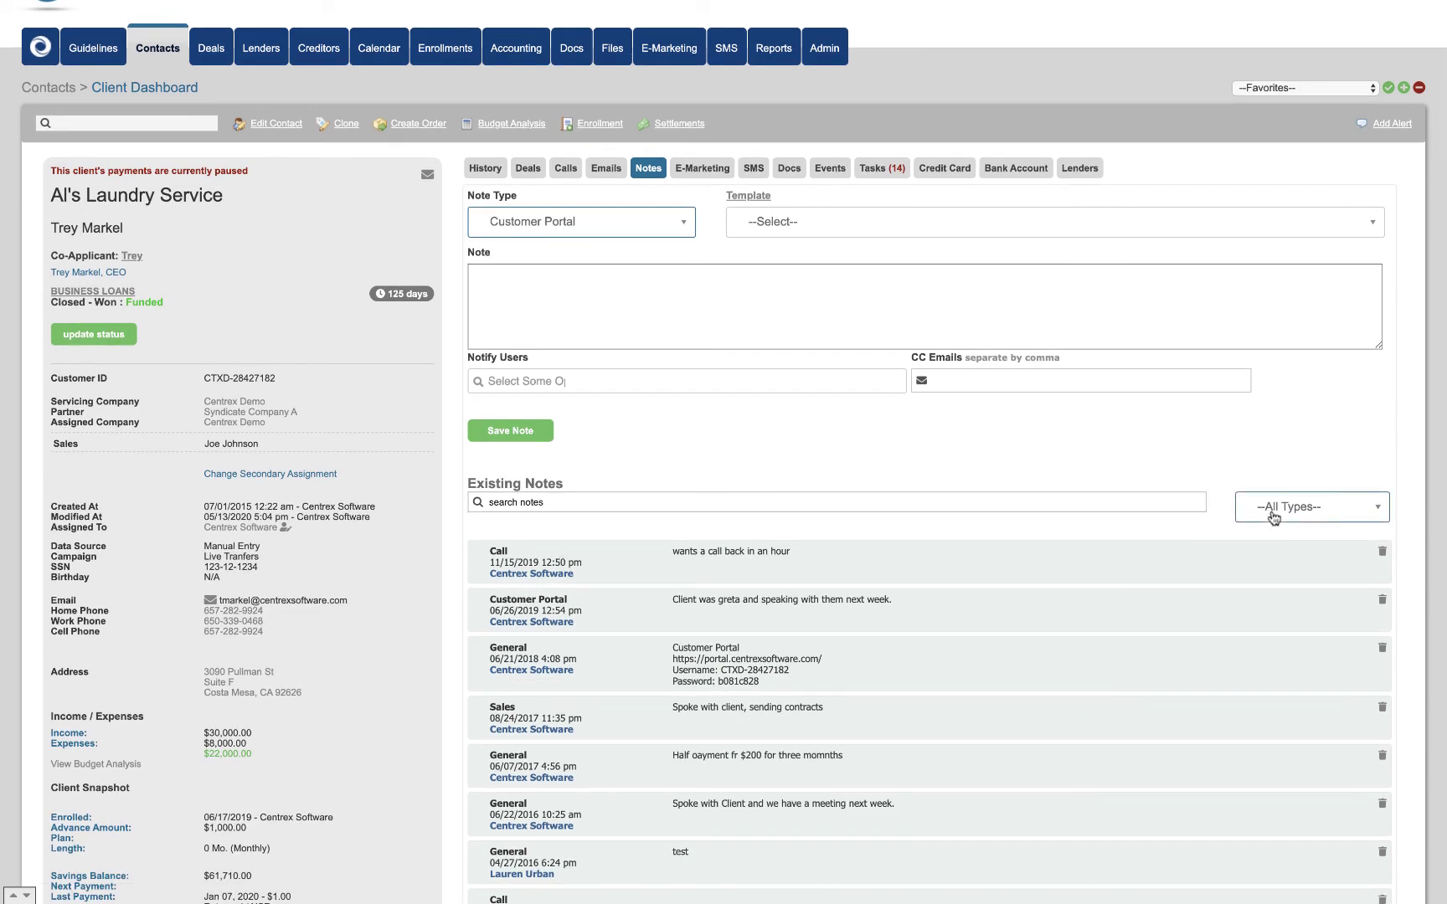
scroll(940, 606, "down", 5)
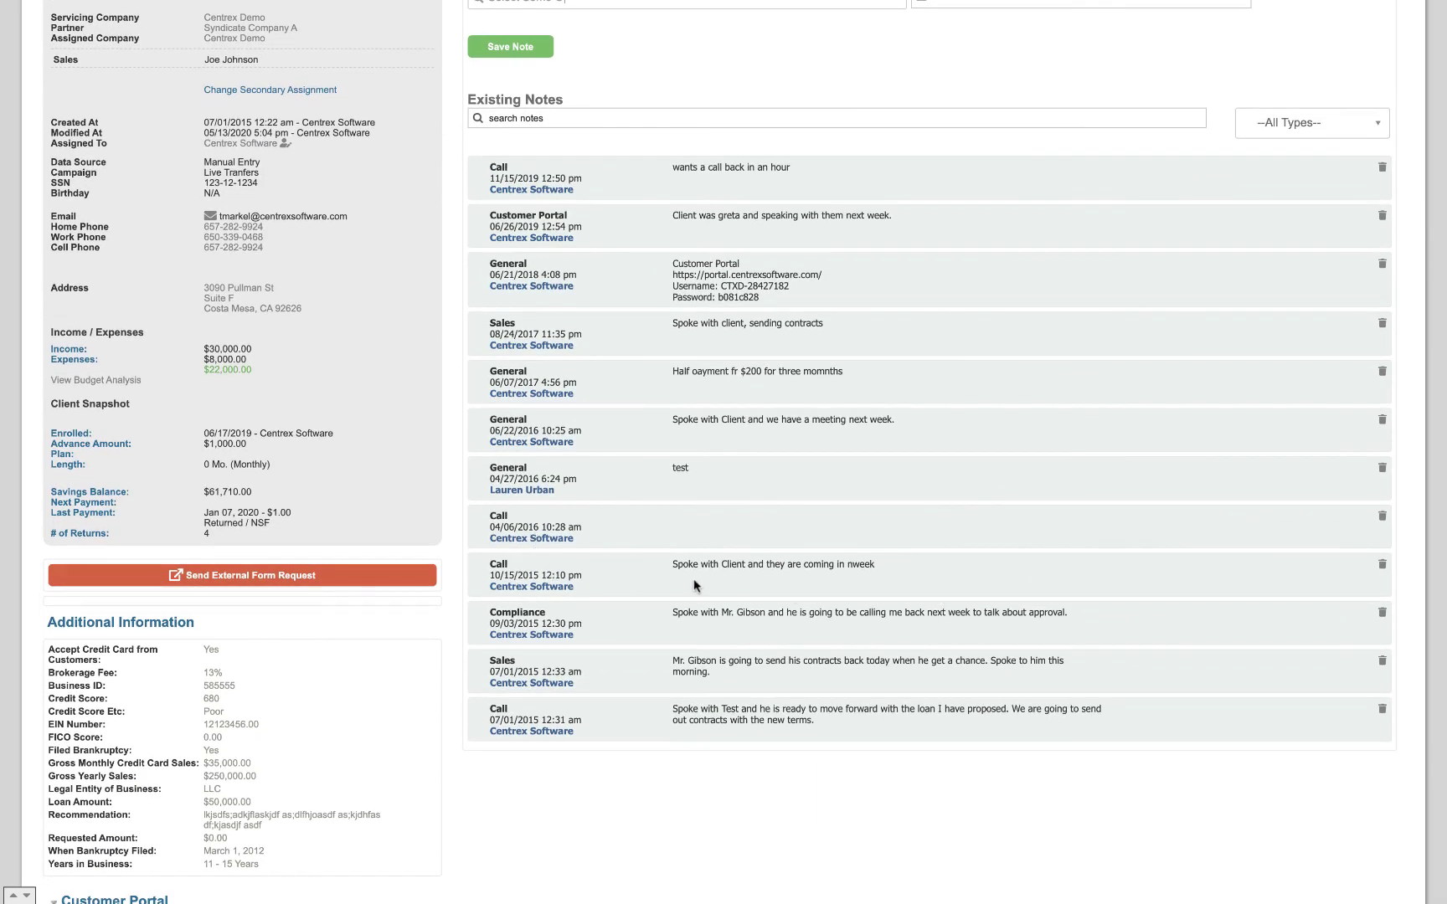
scroll(721, 576, "up", 5)
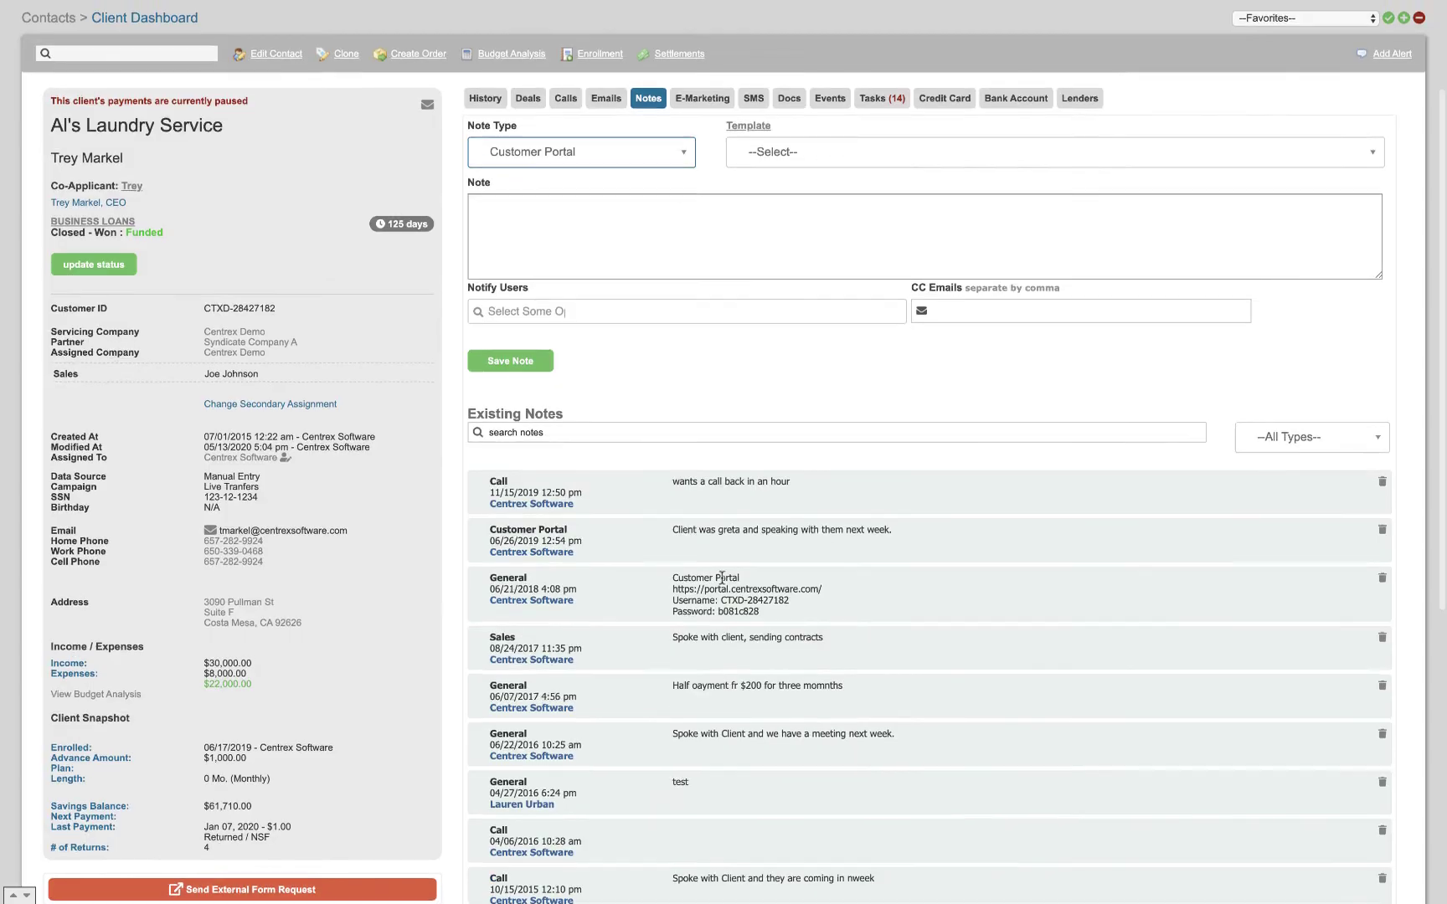
Step: View the client's E-Marketing summary and the campaigns received
left_click(707, 234)
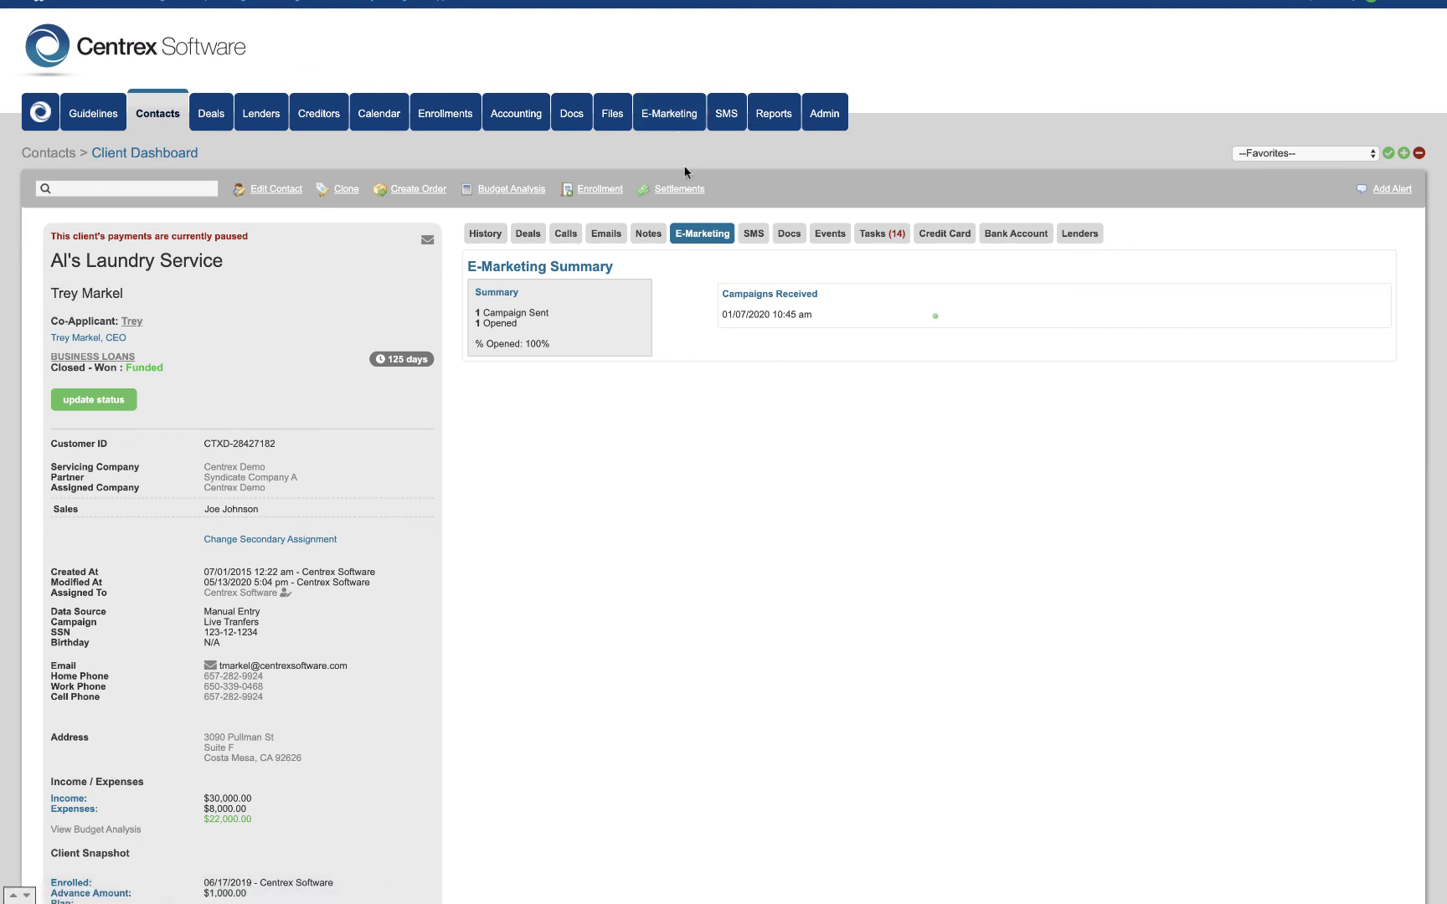
scroll(759, 201, "up", 1)
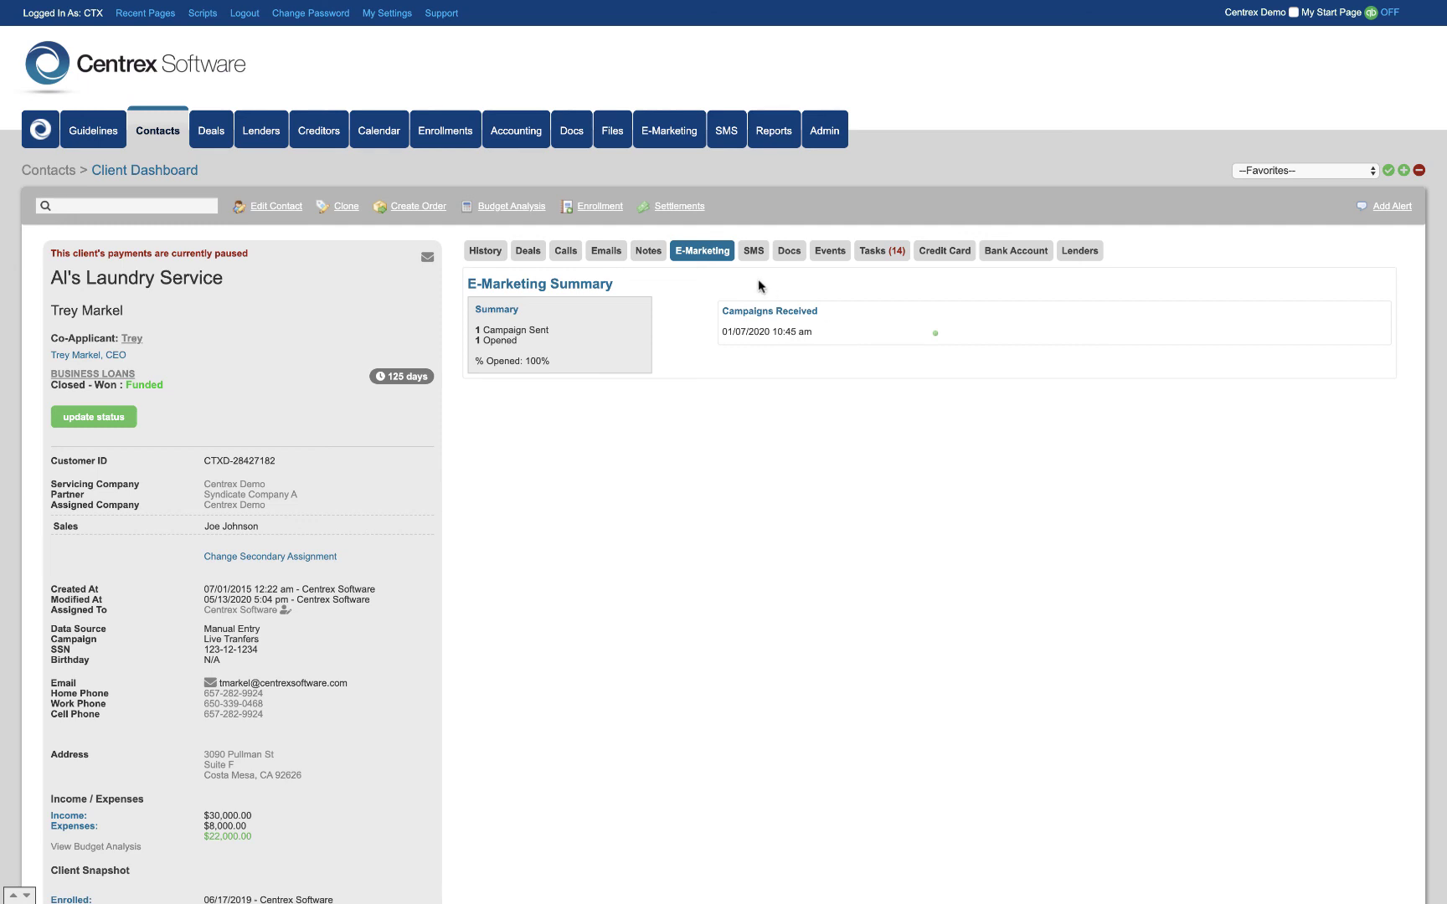
Step: Open the client's SMS area and examine the message box, template option, sending number and recipient cell number
left_click(755, 253)
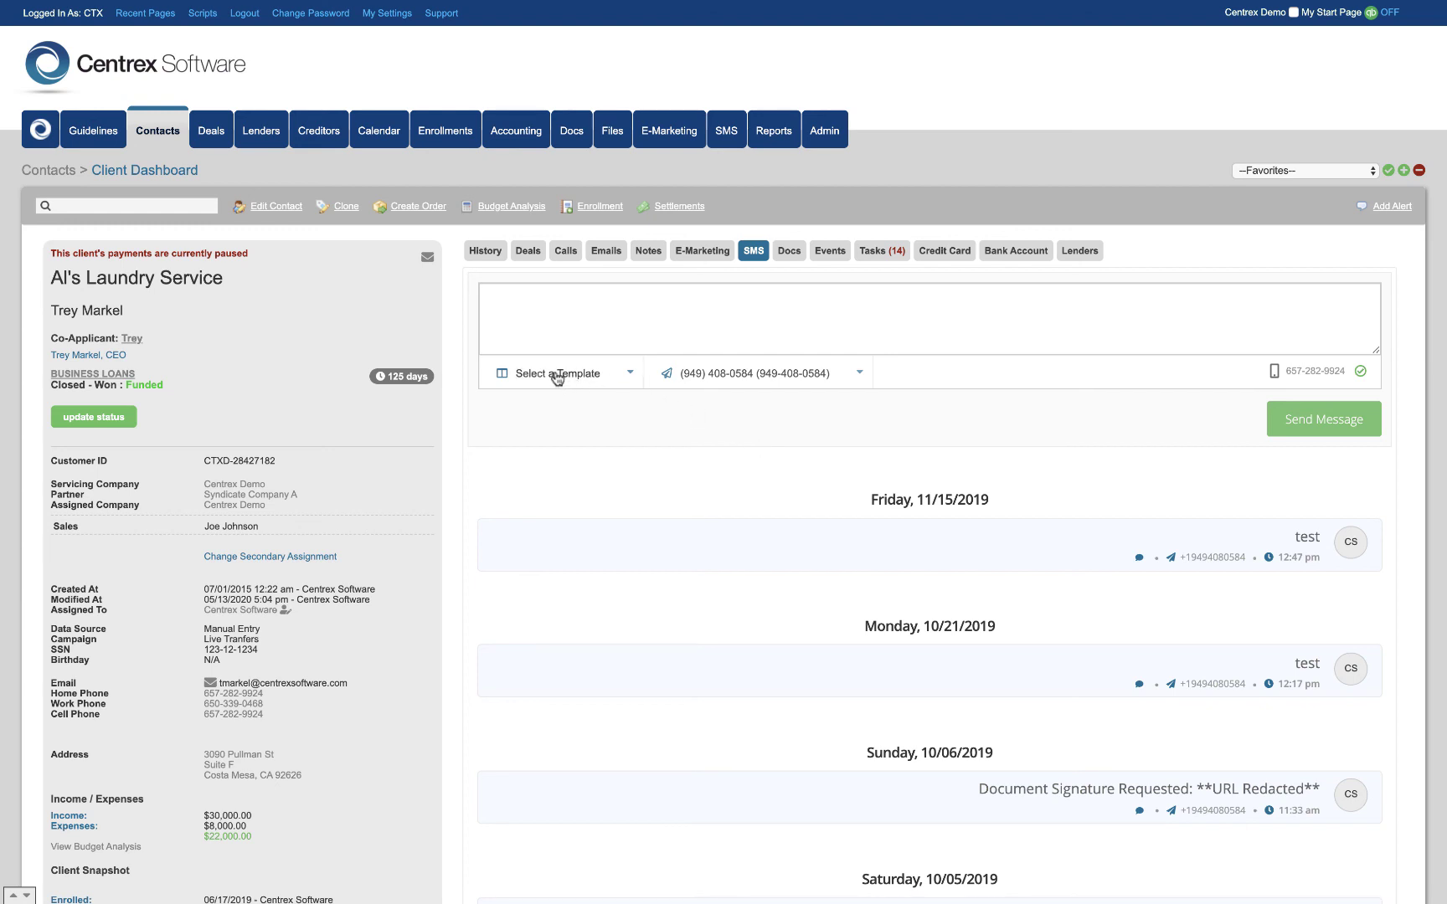
left_click(588, 322)
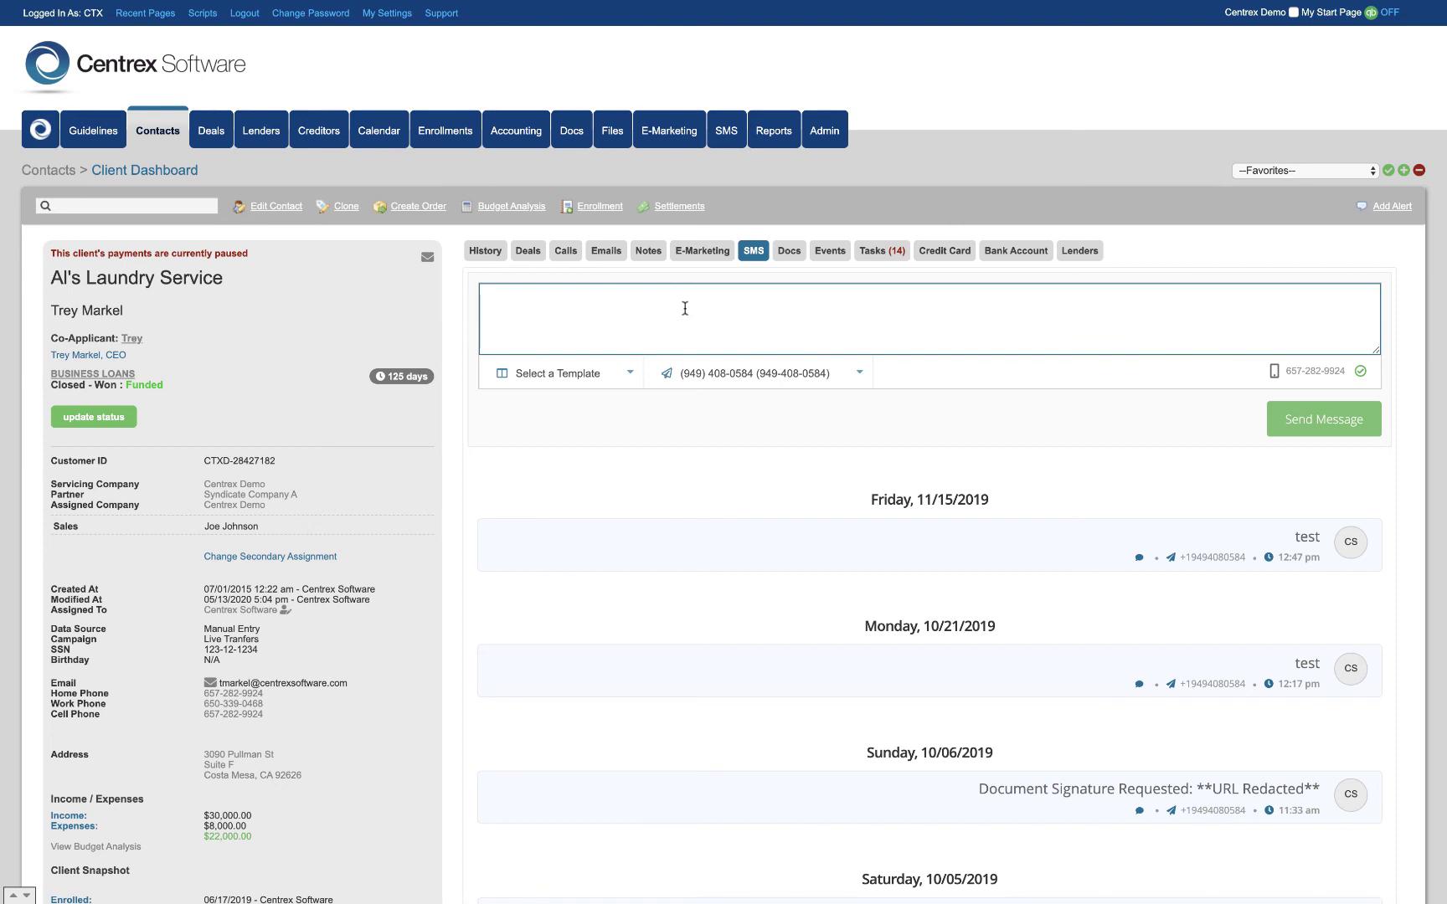
left_click(750, 382)
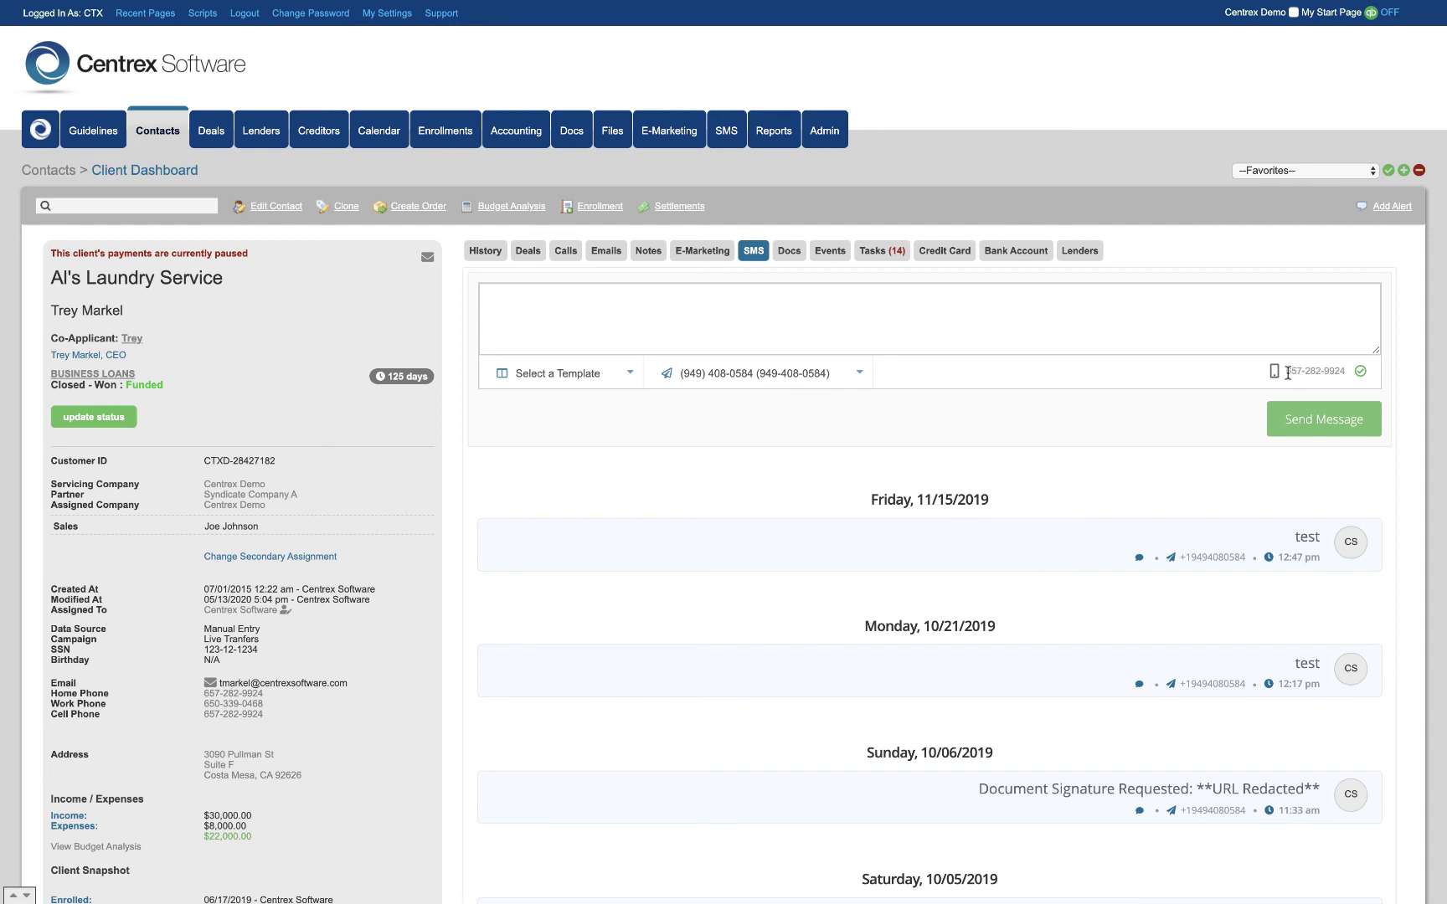
left_click_drag(1288, 372, 1342, 372)
left_click(1318, 374)
Step: Review the history of SMS messages sent to the client
scroll(849, 371, "down", 2)
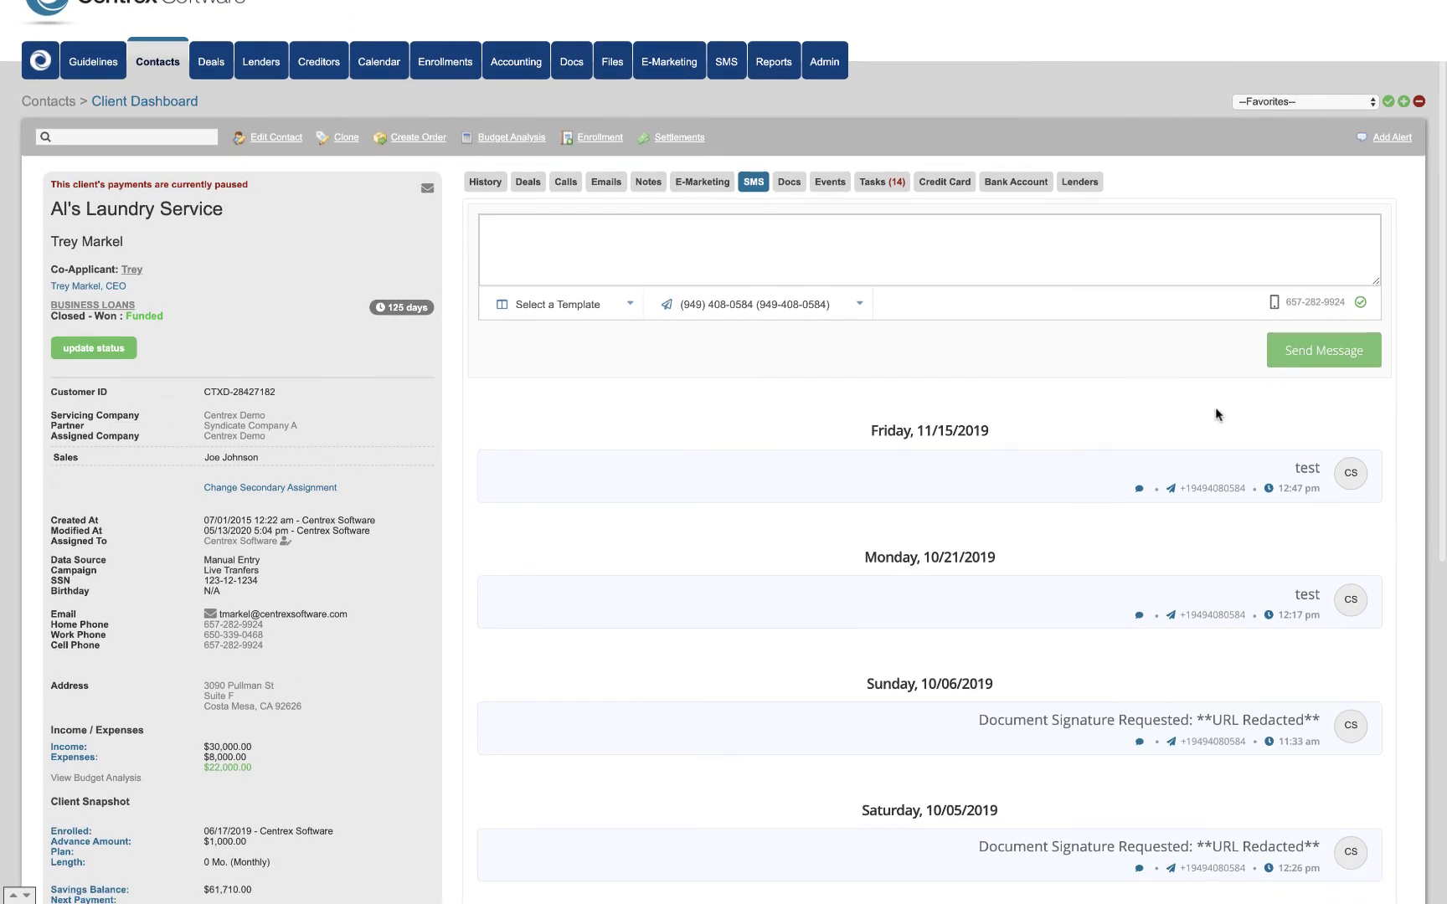
scroll(1059, 446, "down", 1)
scroll(996, 516, "up", 1)
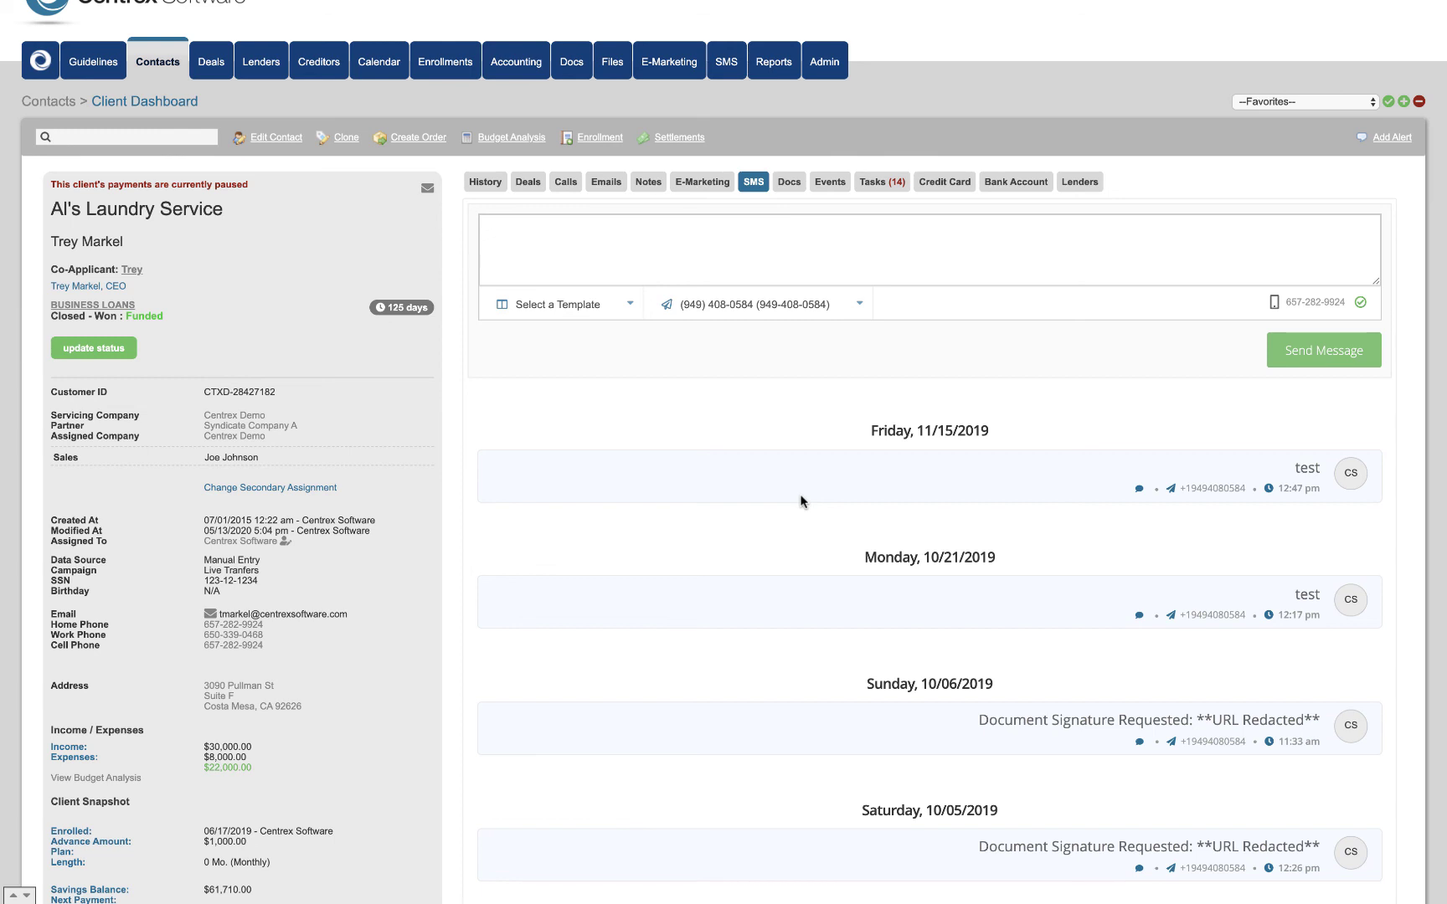
Step: Open the client's documents and look over the generated PDF, e-signed and uploaded file lists
left_click(787, 182)
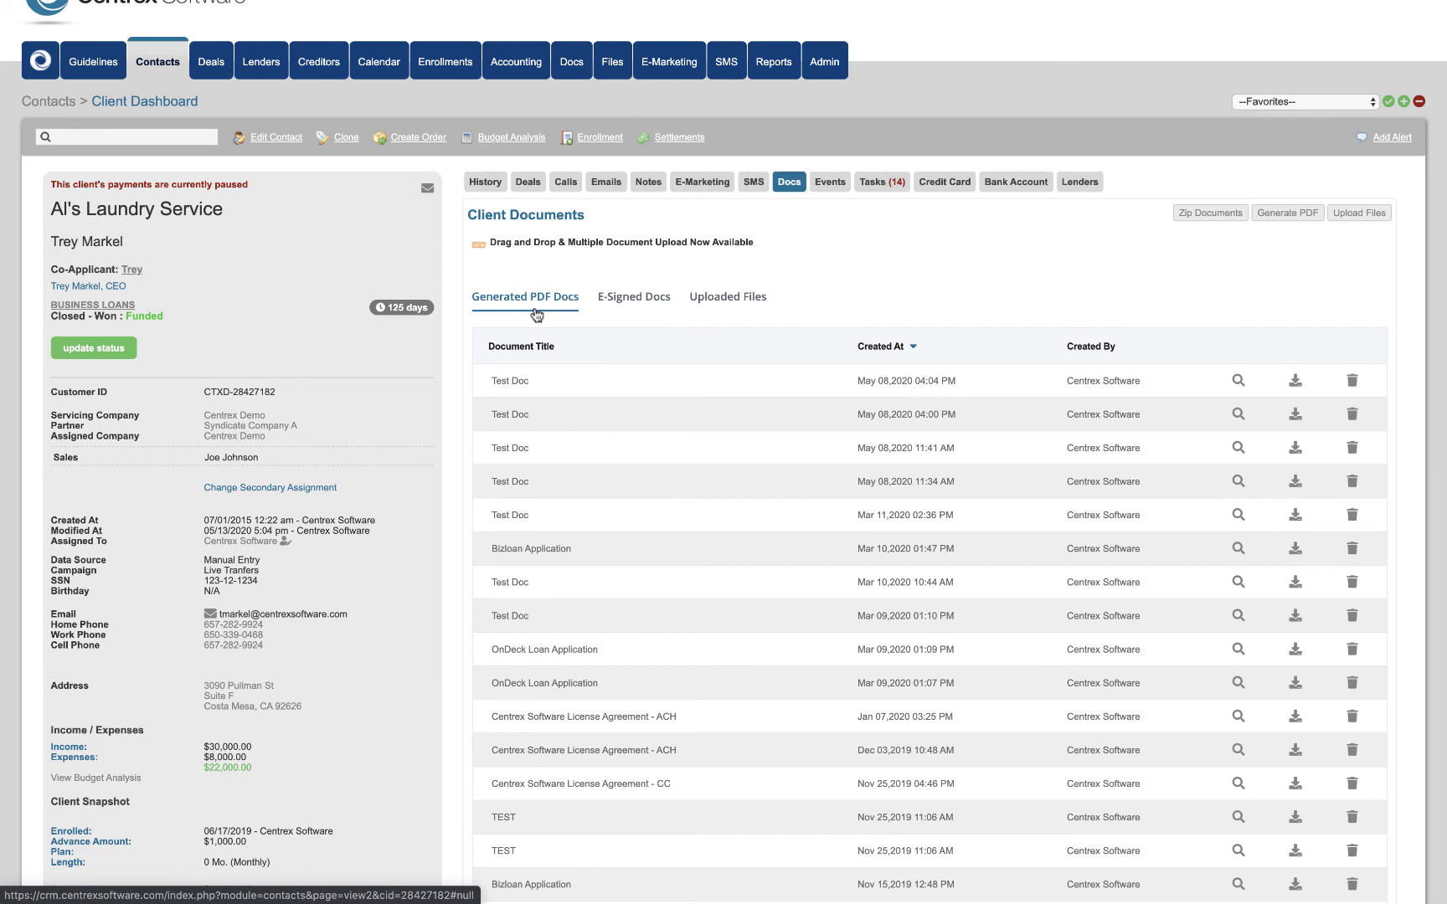
left_click(614, 307)
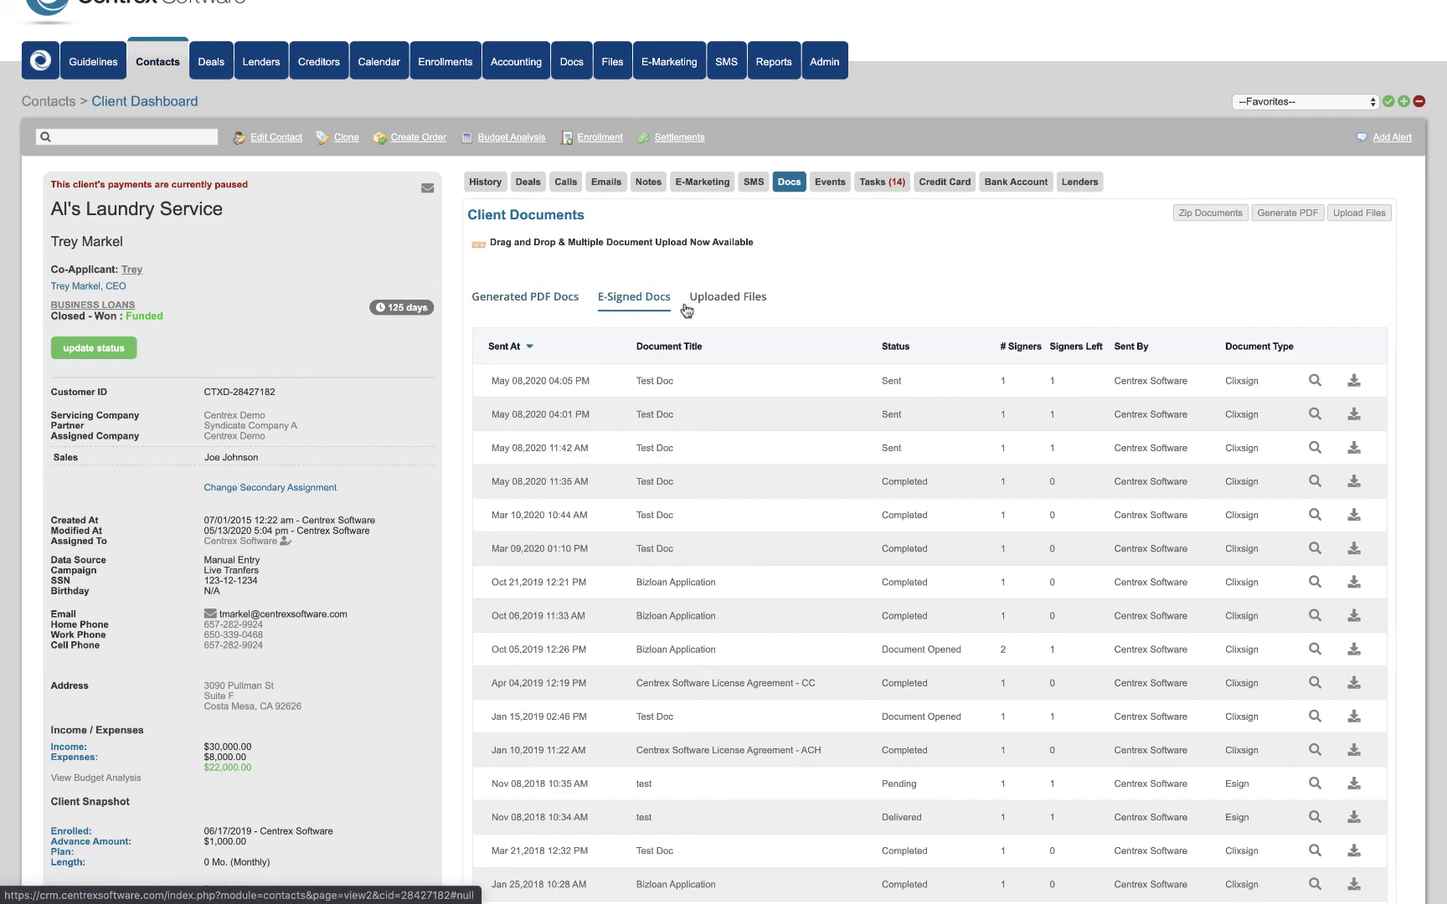
left_click(727, 303)
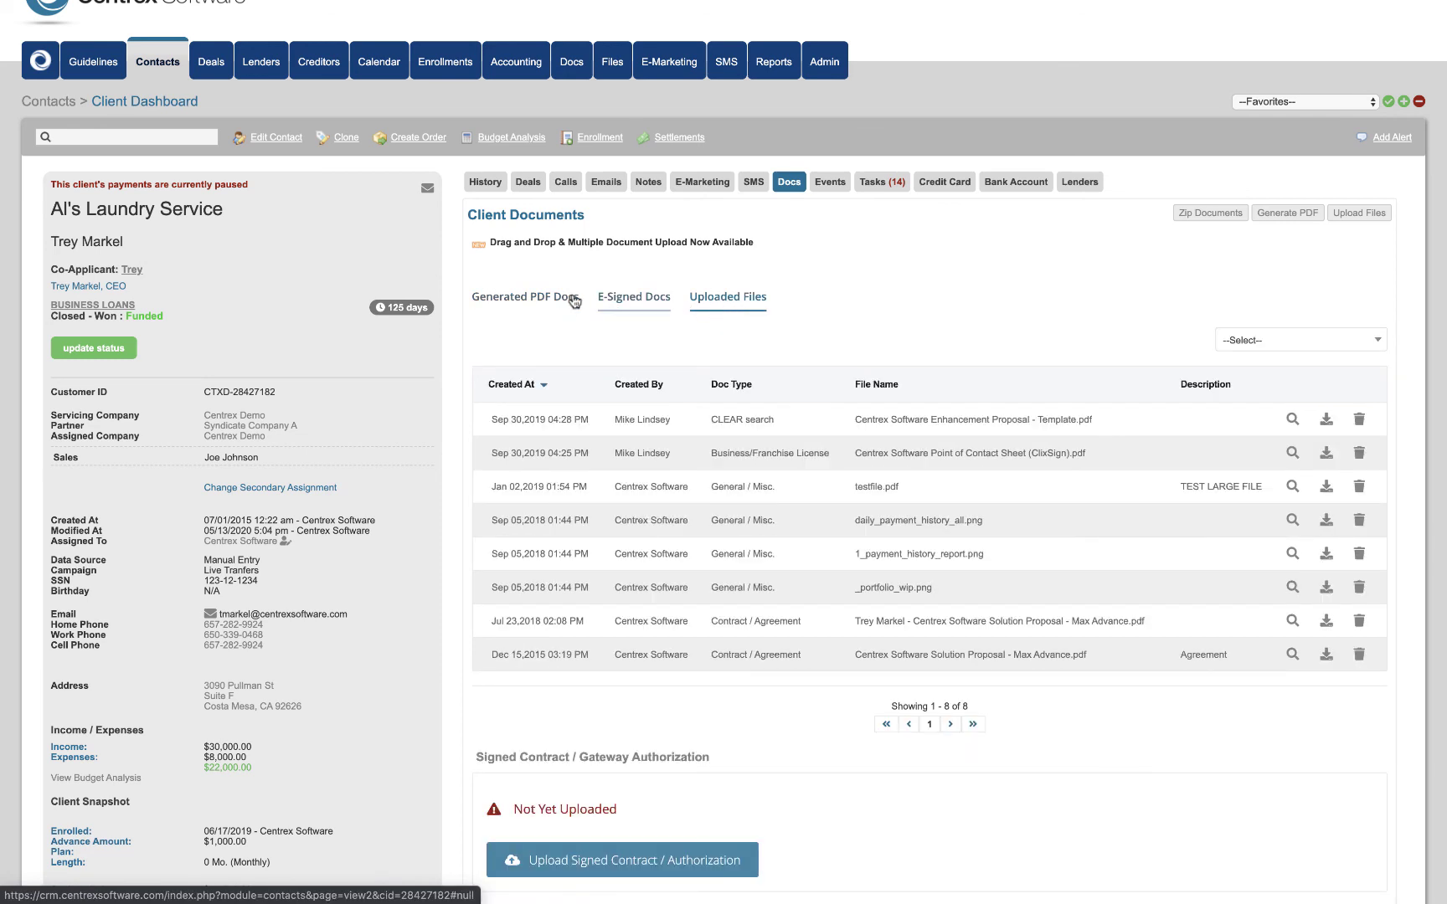
left_click(557, 303)
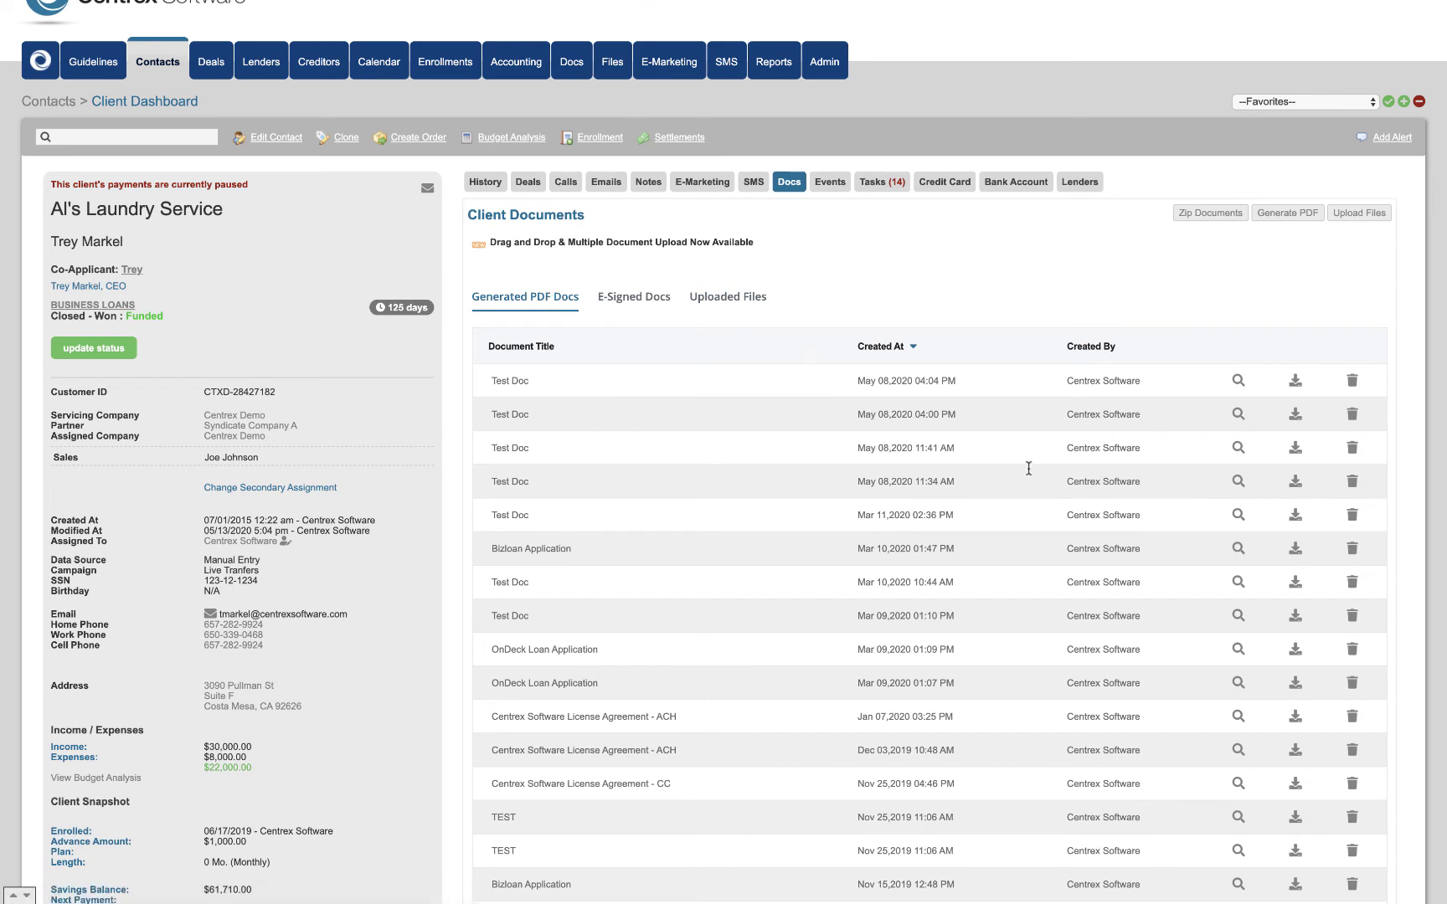
Step: Review the e-signed documents list, examining the status of each document sent to the client
left_click(651, 304)
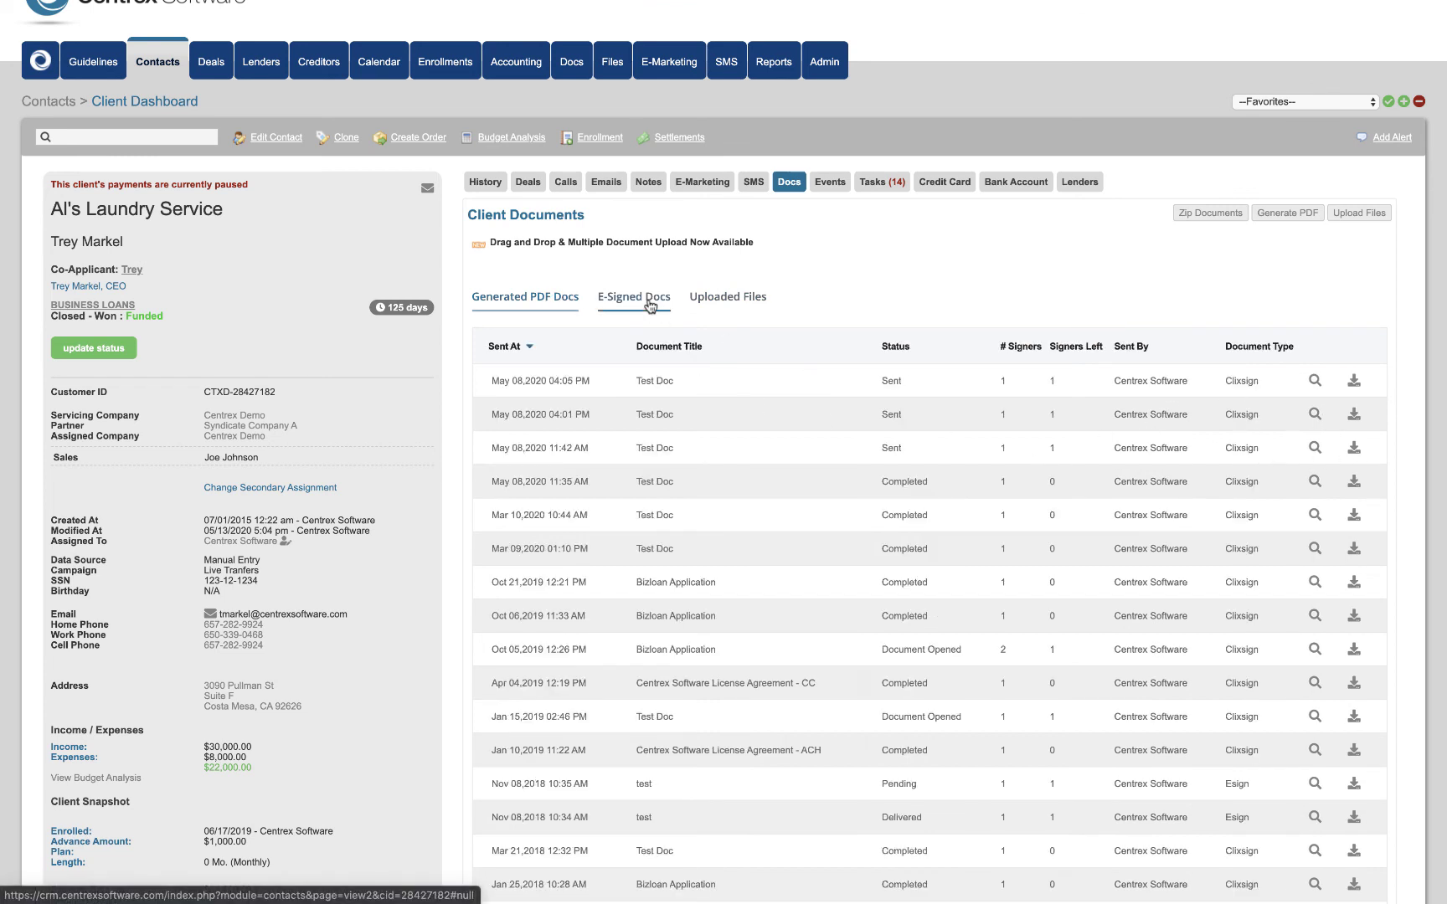
scroll(846, 413, "down", 1)
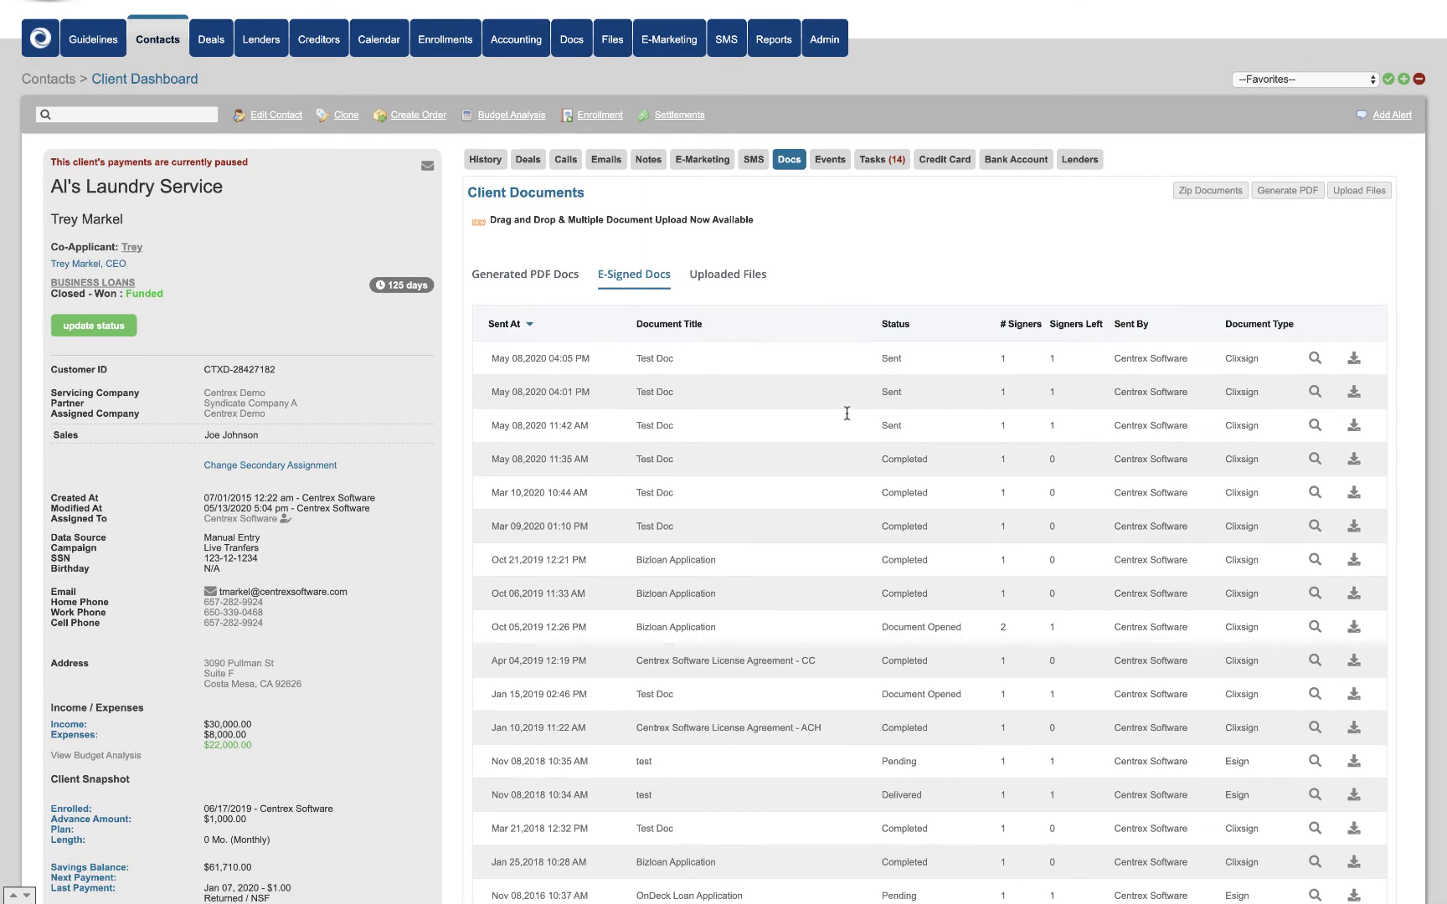
scroll(846, 413, "up", 3)
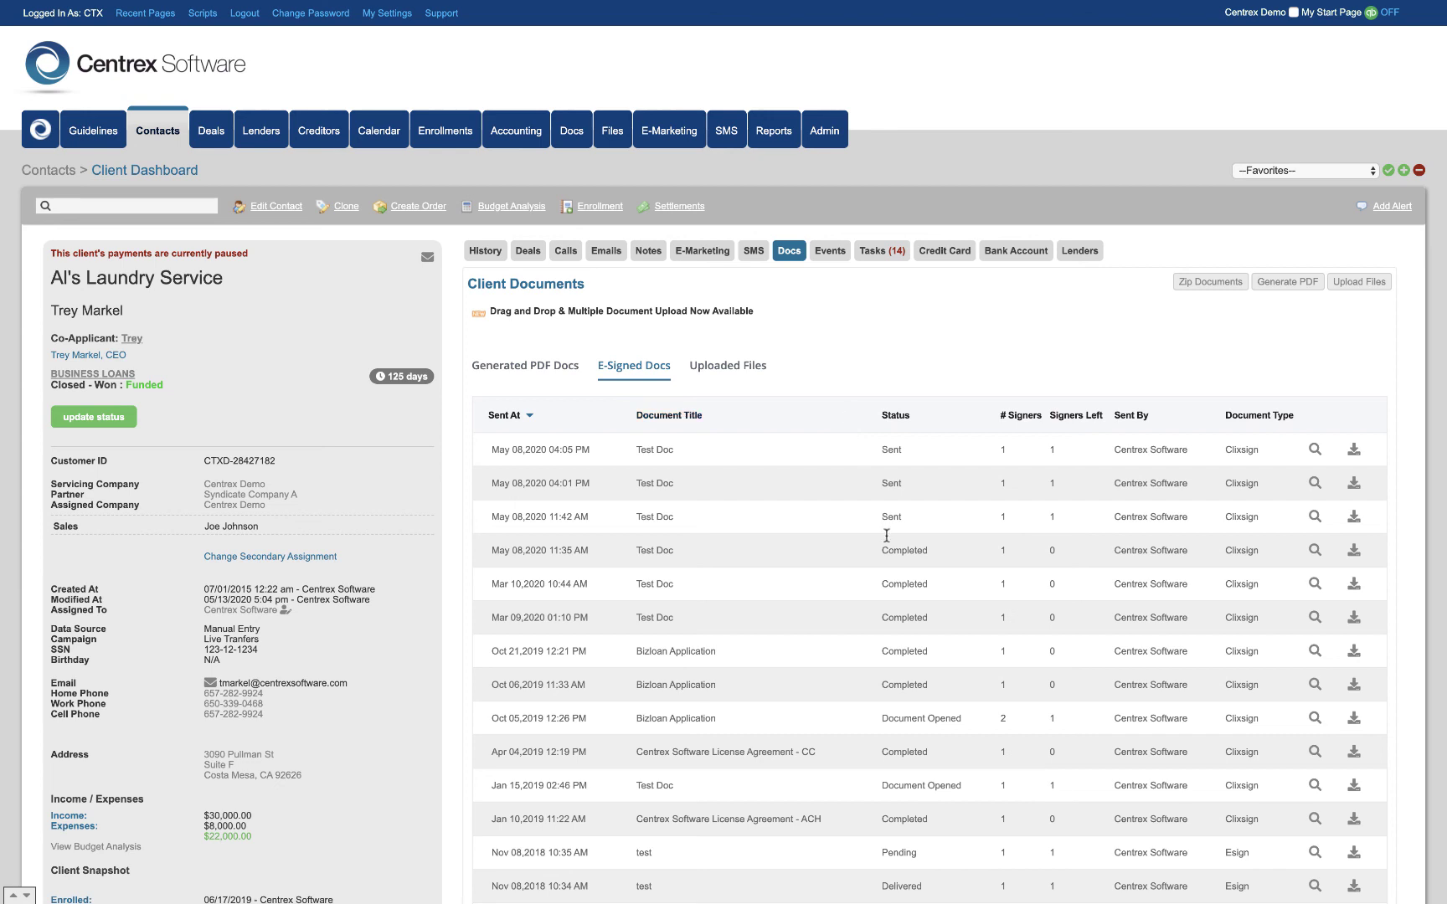
scroll(848, 421, "down", 2)
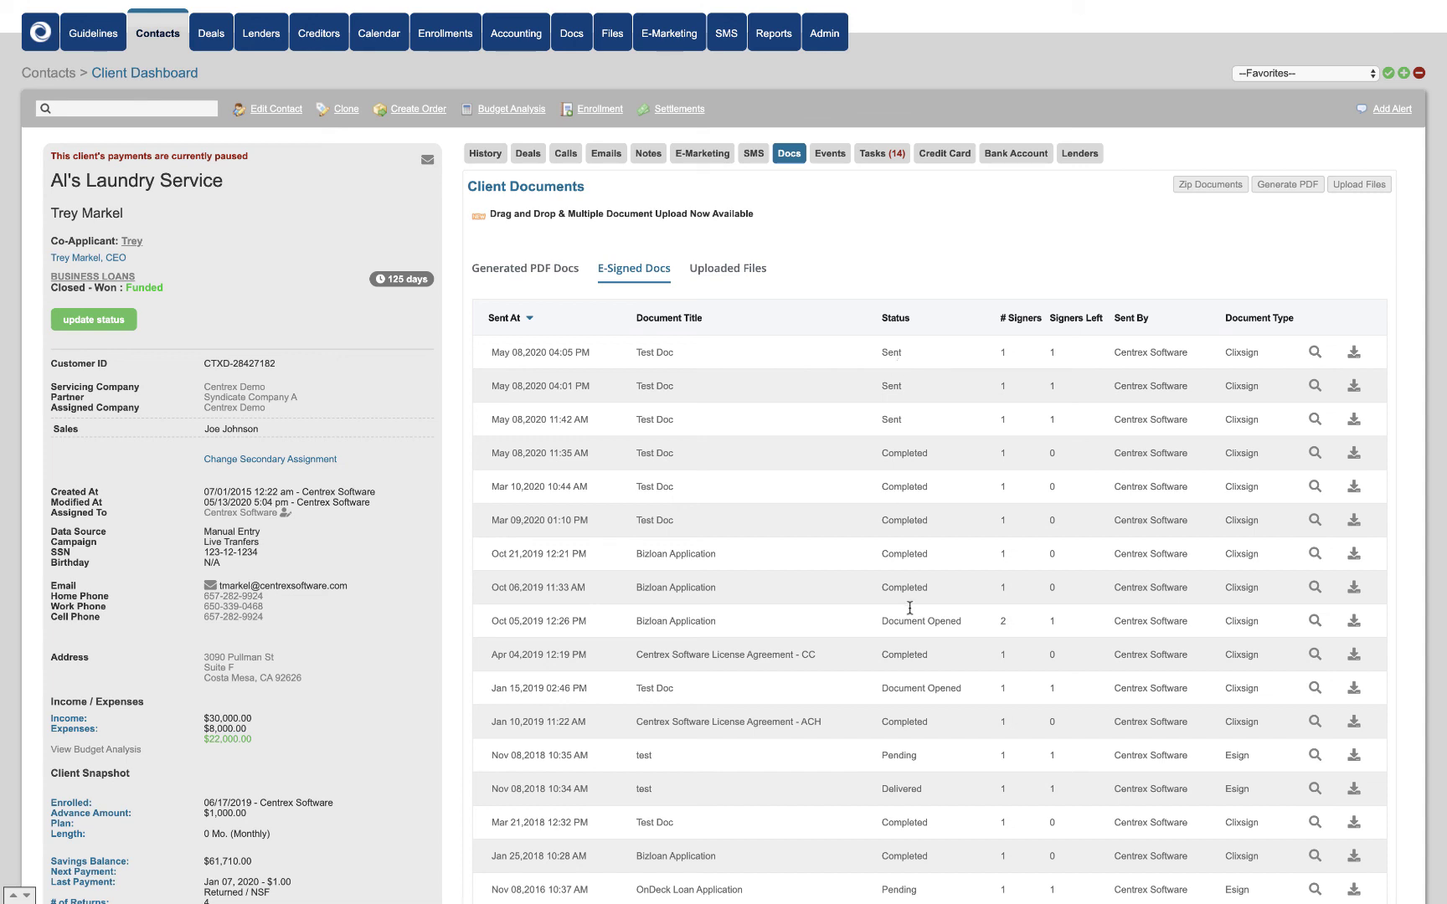
left_click_drag(884, 620, 933, 629)
left_click_drag(893, 755, 912, 789)
scroll(947, 552, "up", 2)
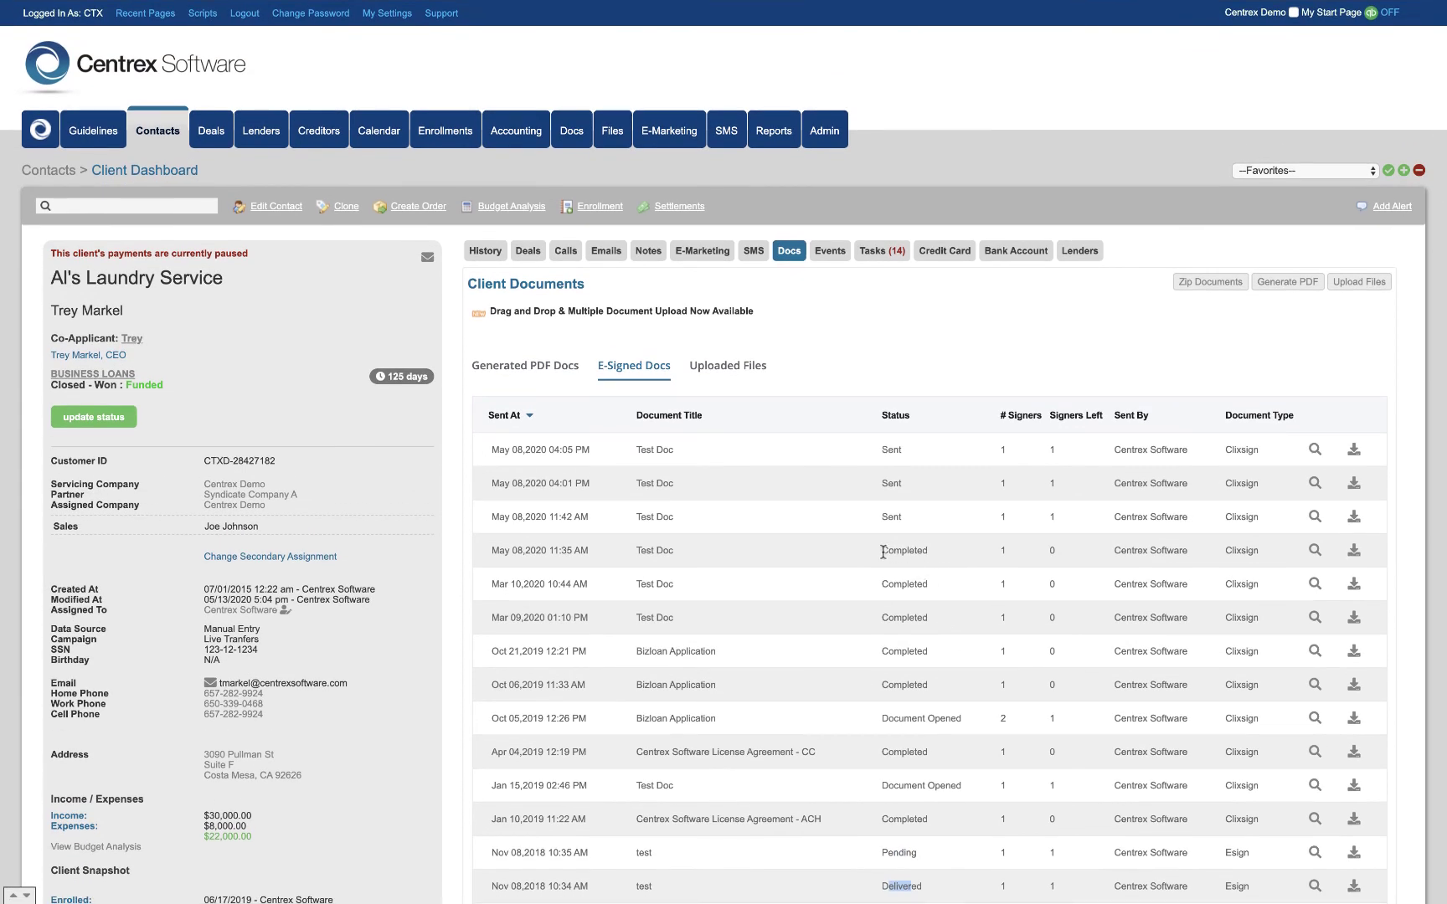
Step: Inspect the signer activity of the Test Doc sent May 08, 2020 11:35 AM and read its signed PDF through the acceptance page
left_click(1315, 550)
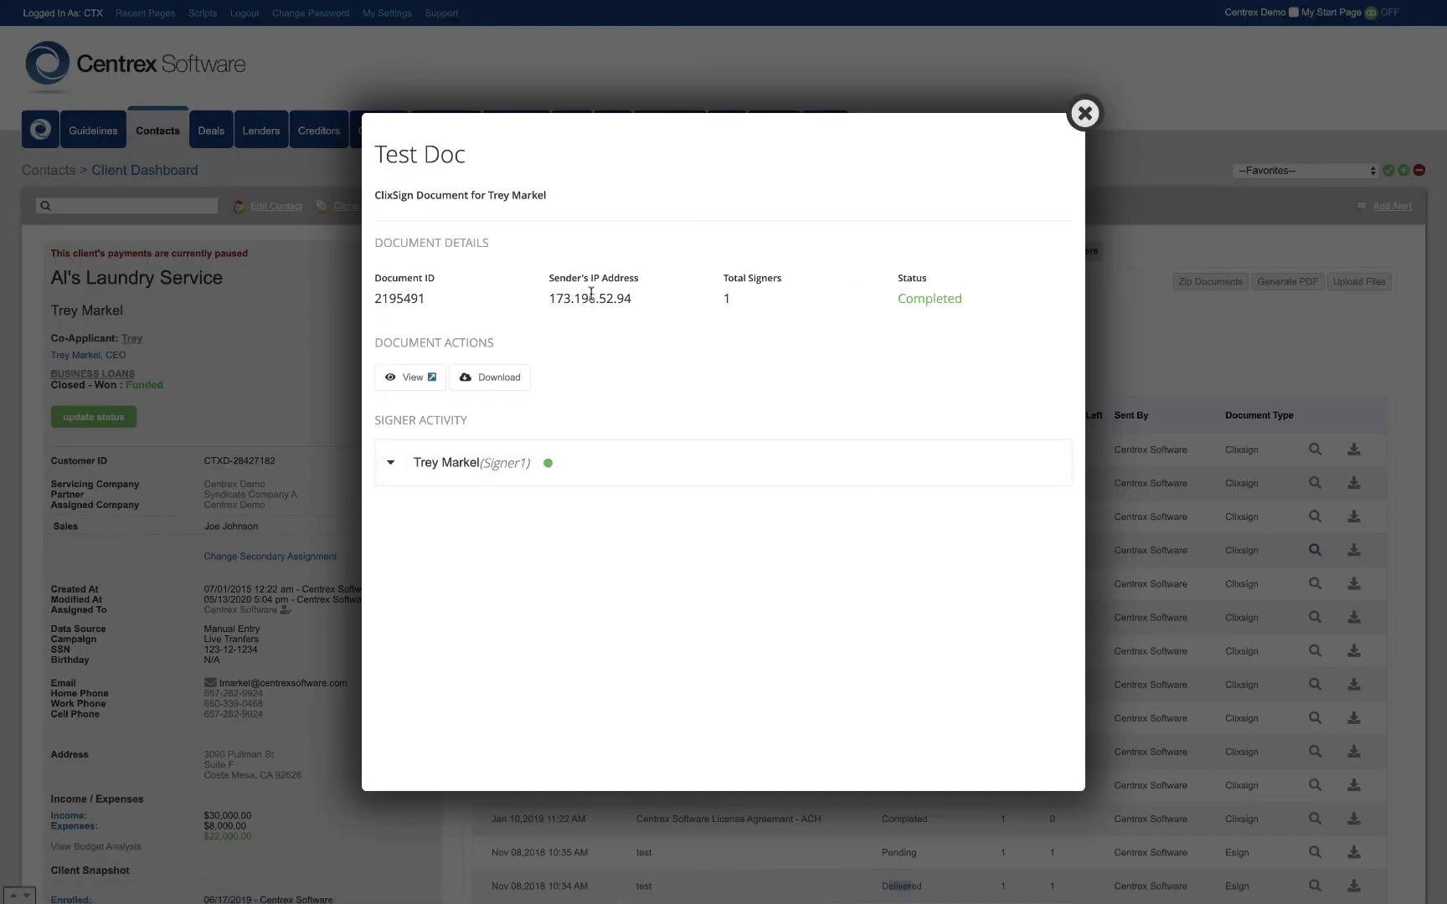
left_click(390, 463)
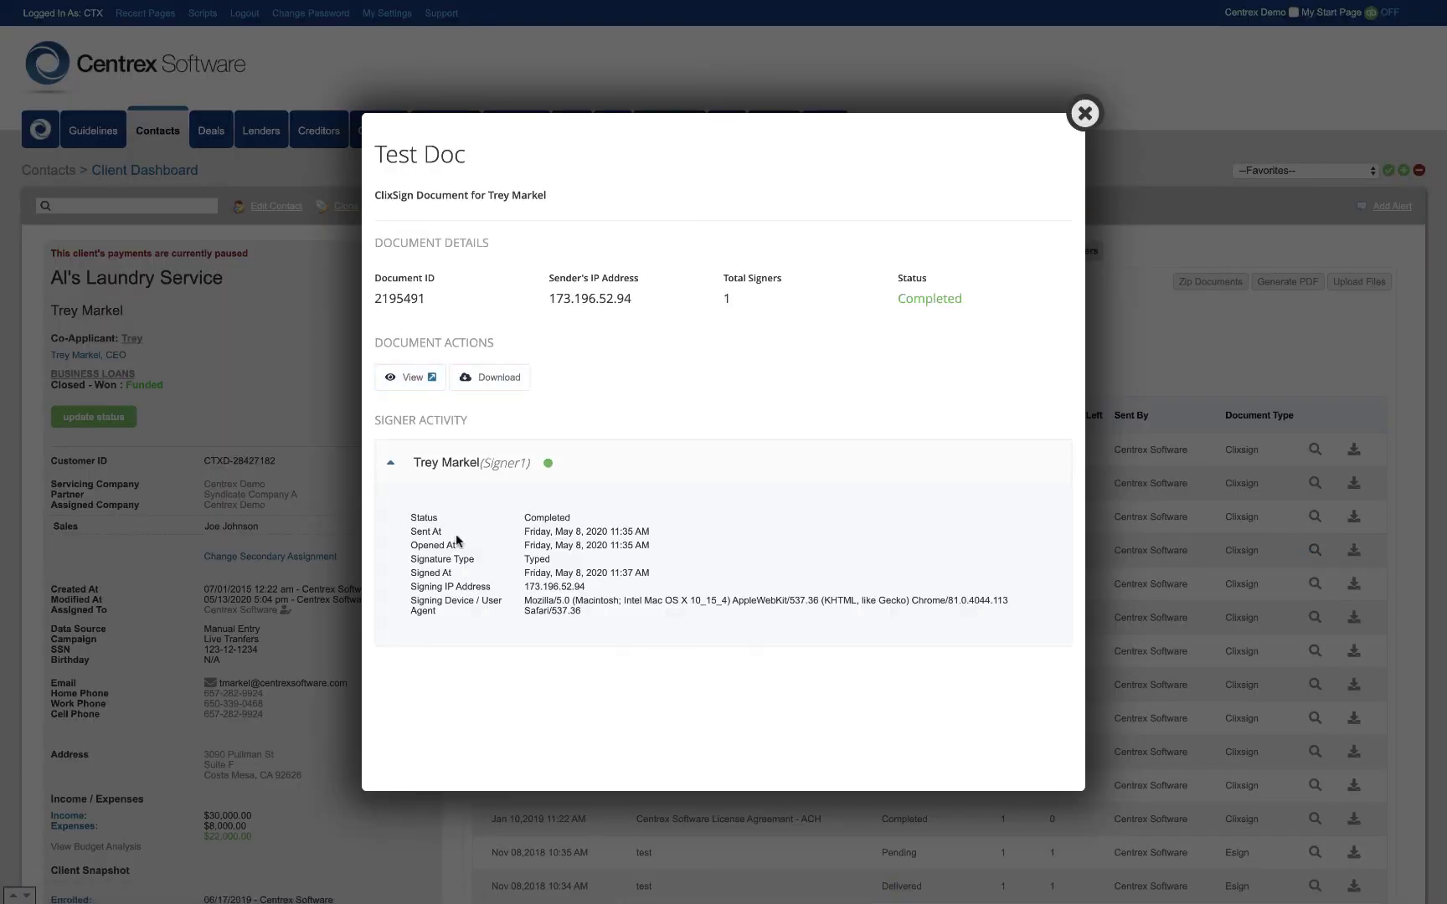
left_click(422, 386)
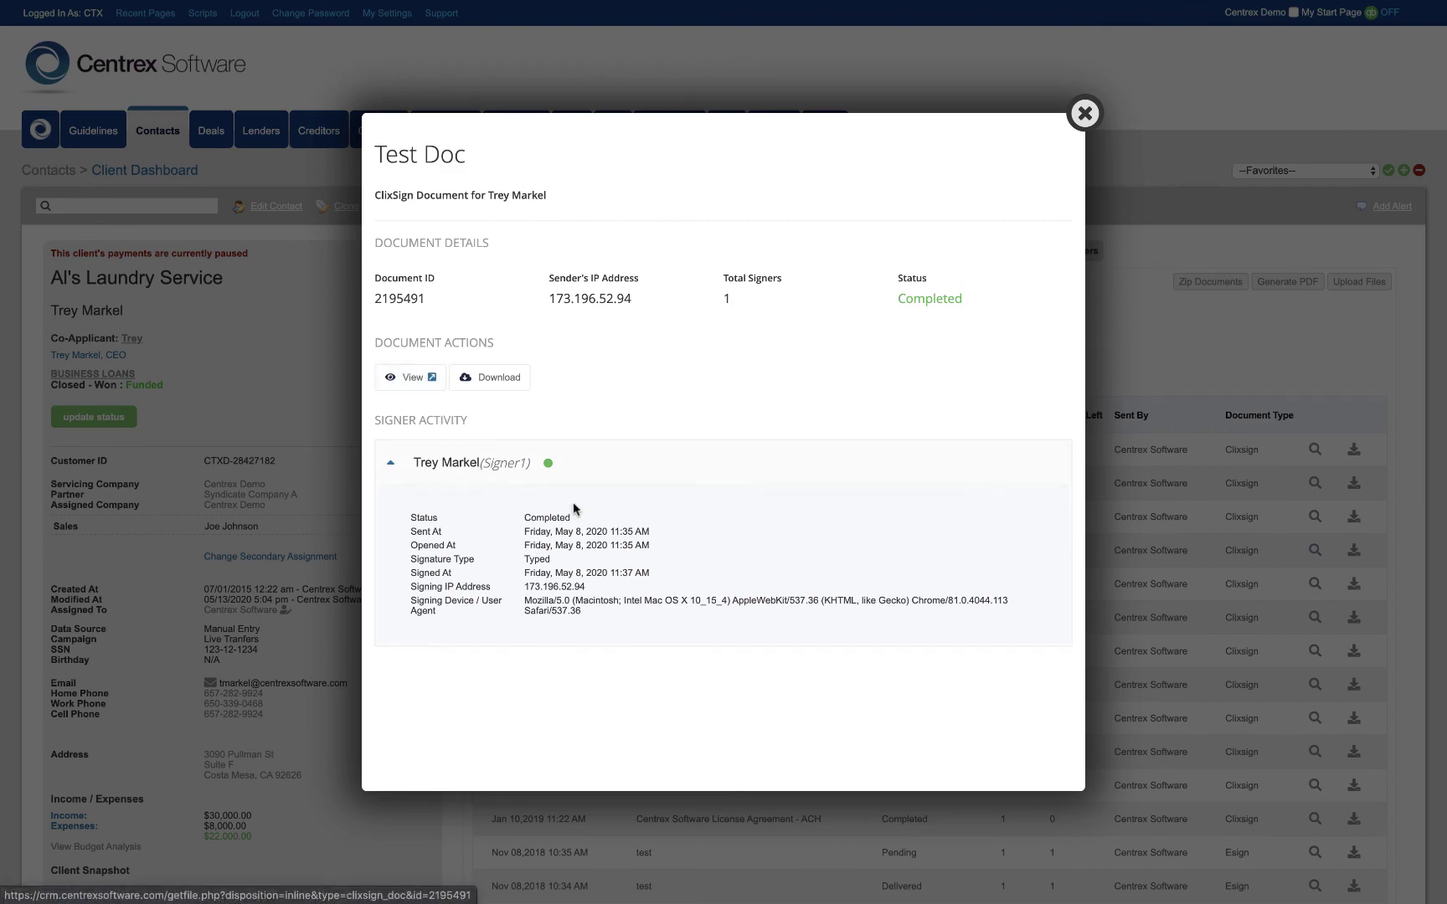
scroll(971, 607, "down", 20)
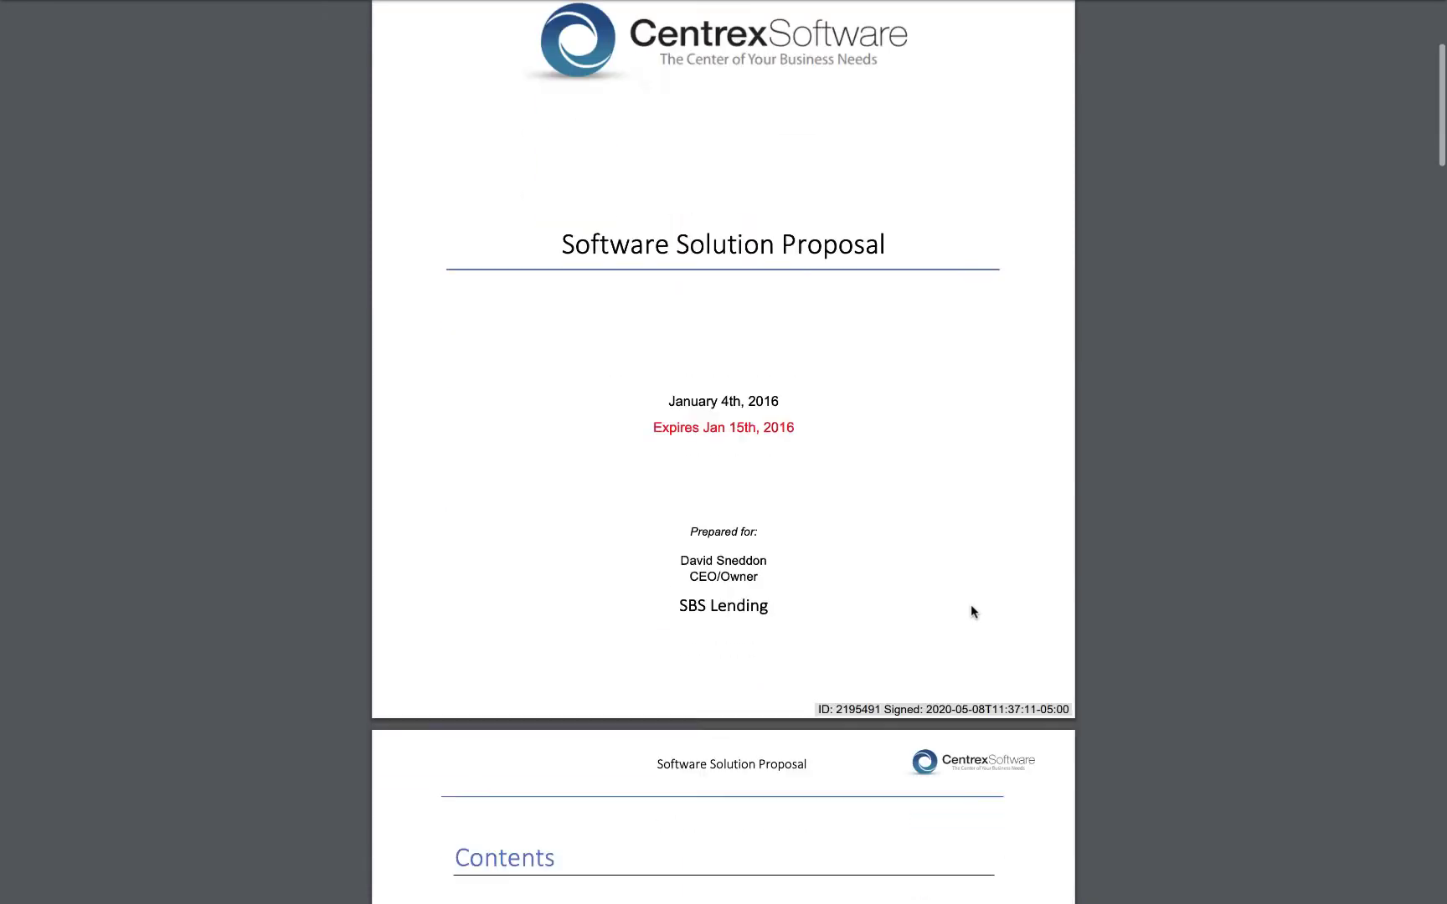
scroll(971, 611, "down", 20)
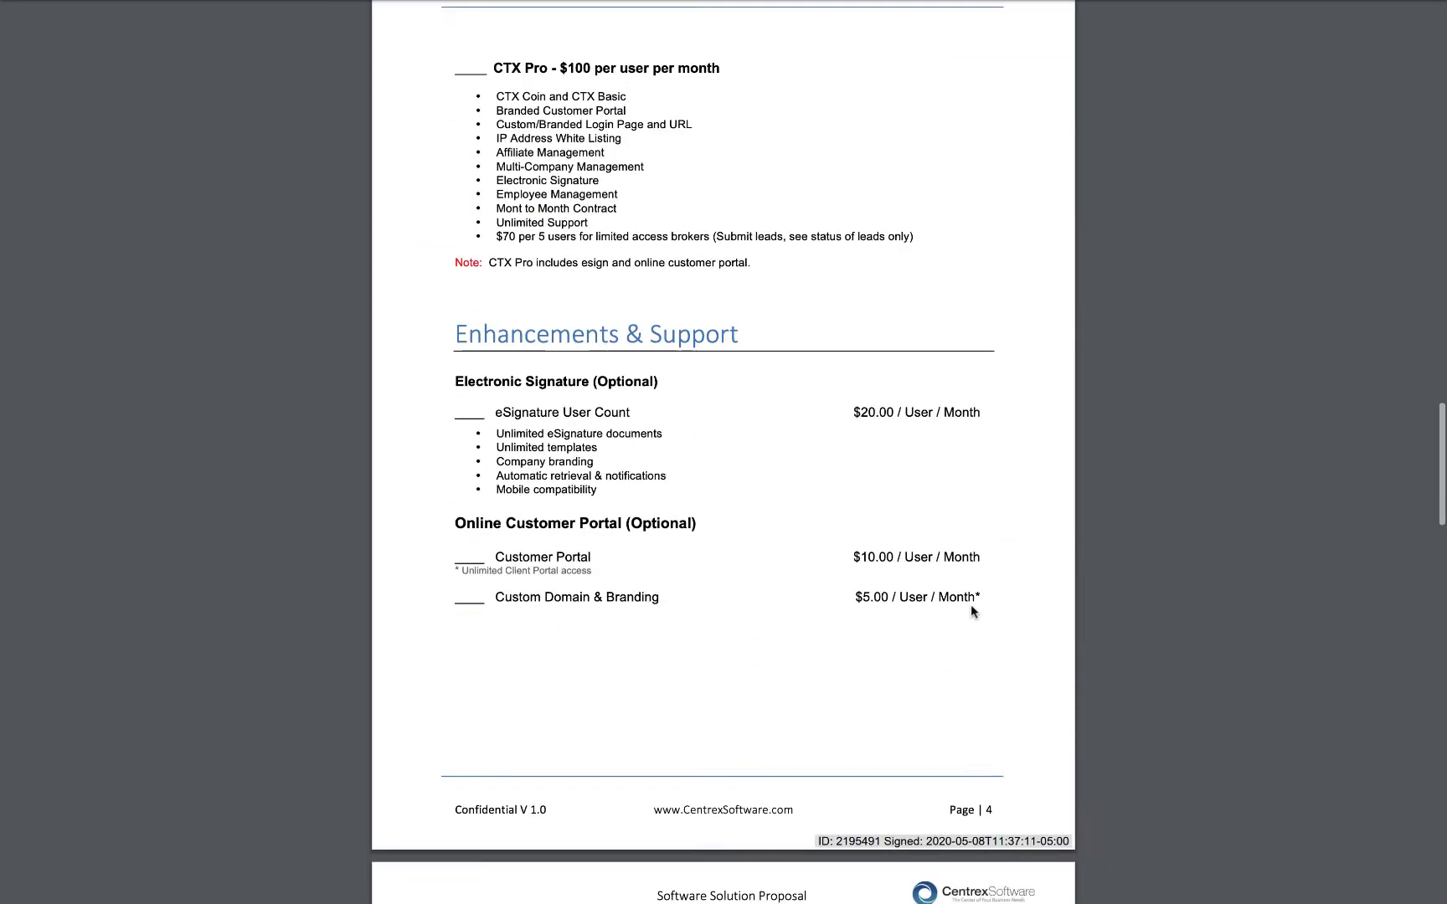
scroll(971, 609, "down", 5)
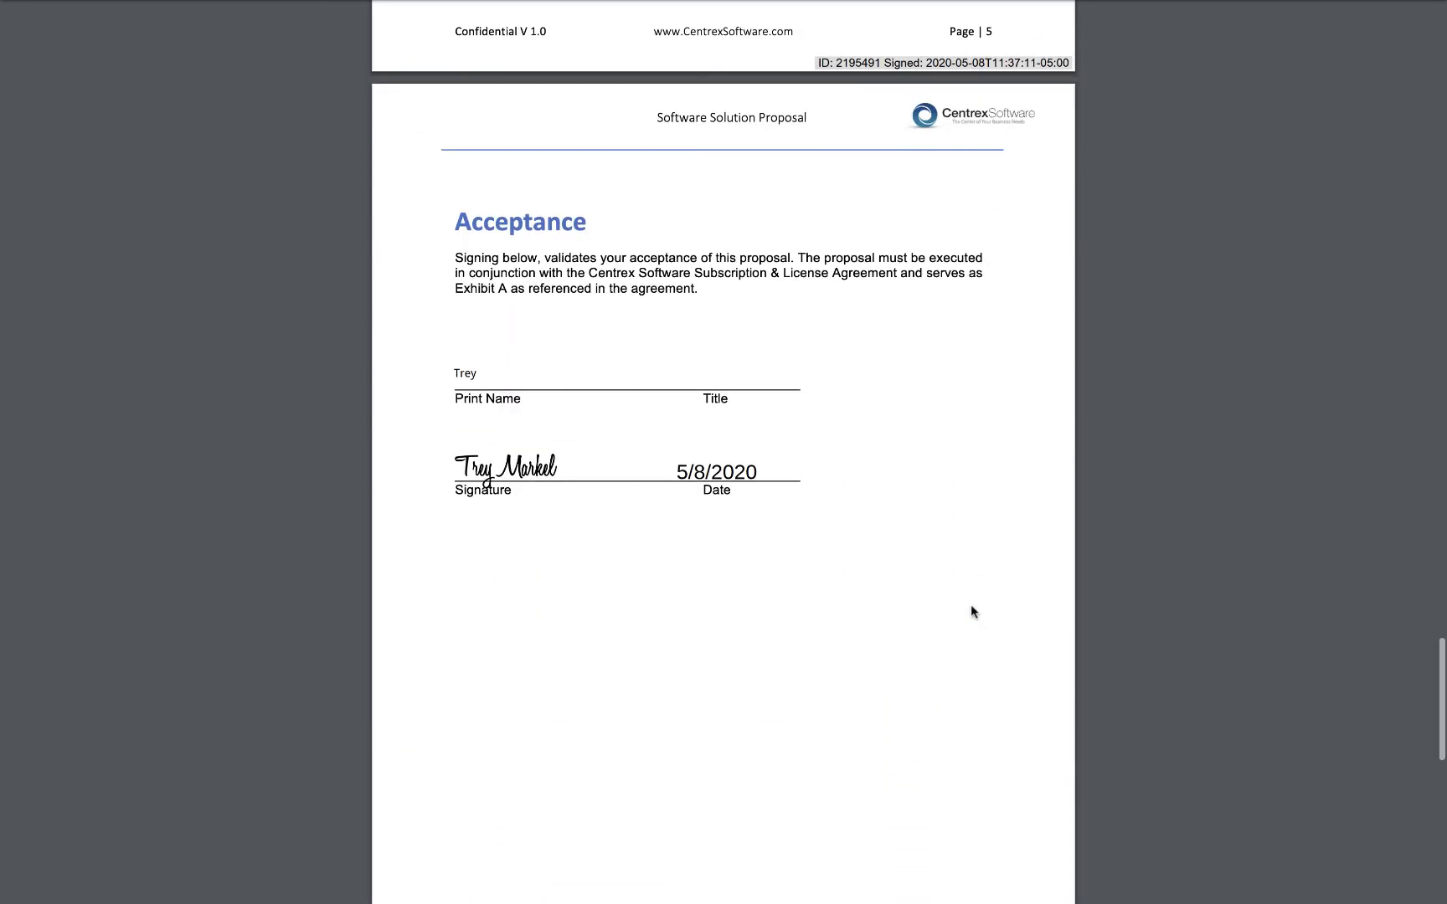
scroll(972, 607, "down", 20)
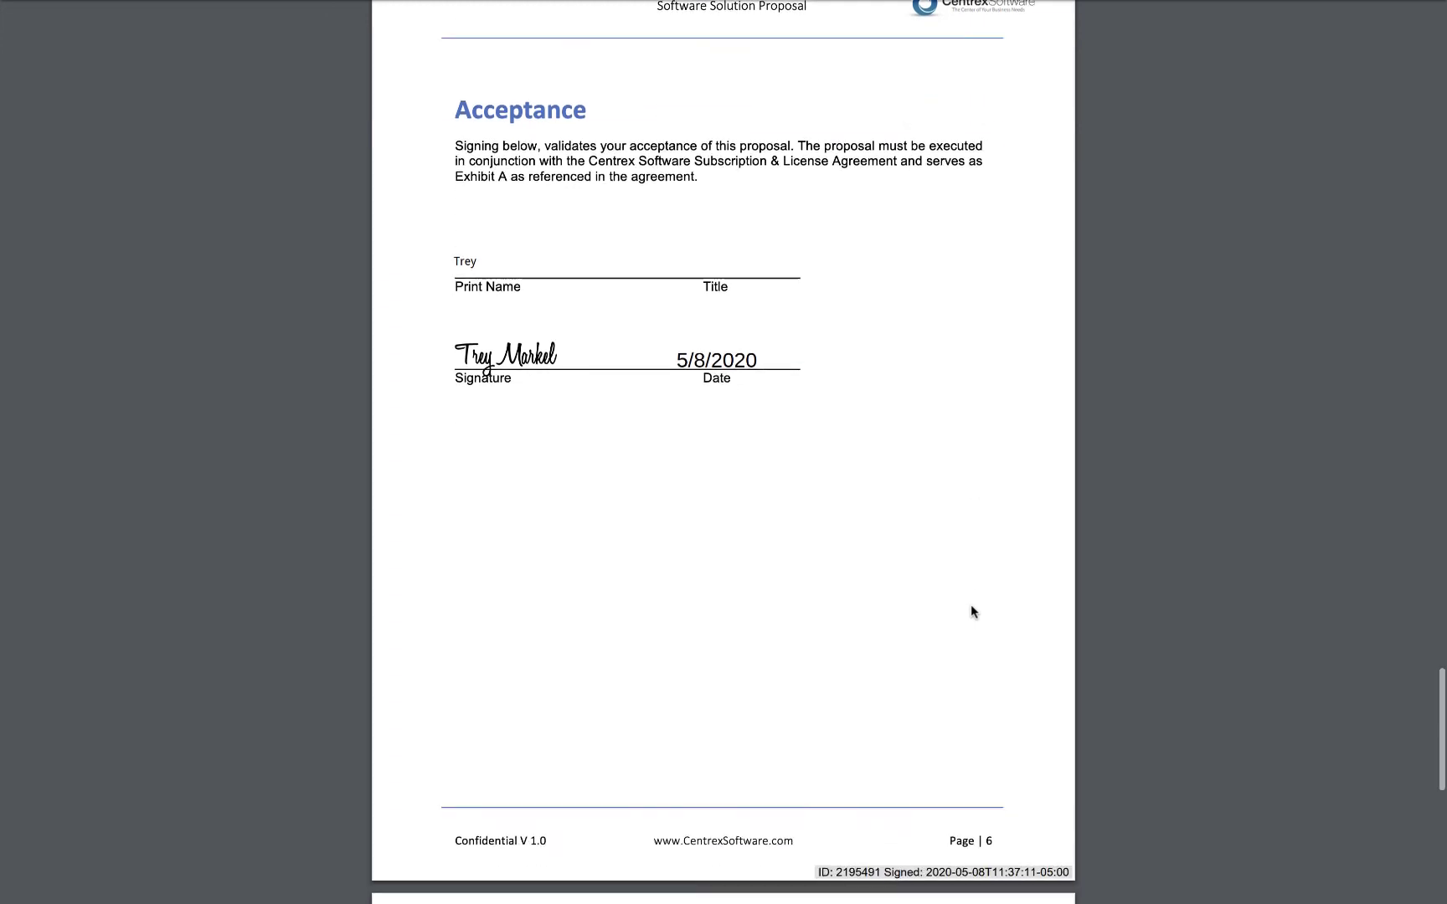
scroll(971, 611, "down", 1)
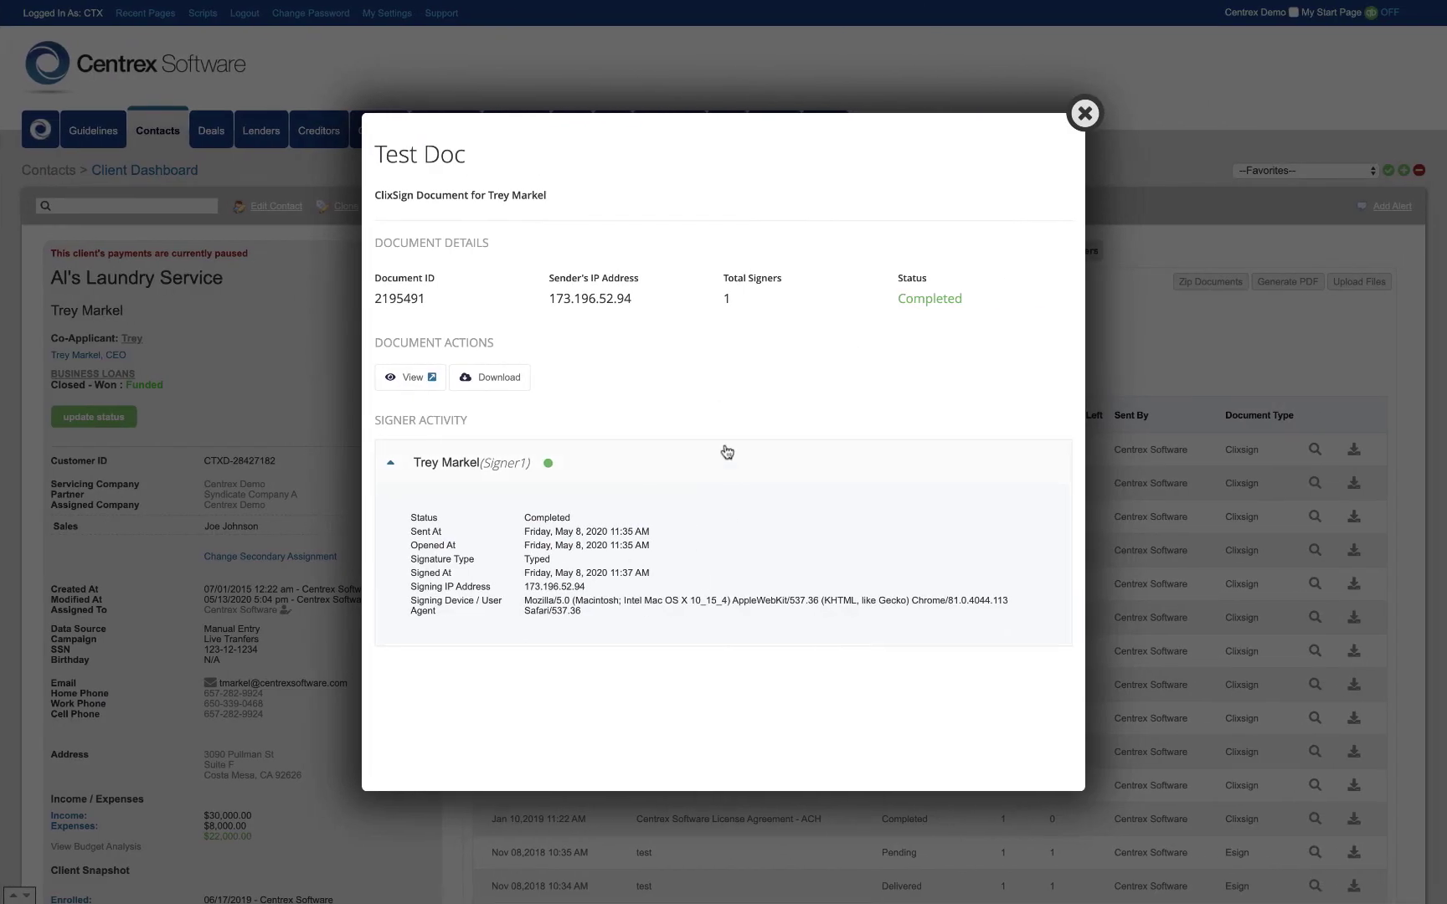
left_click(1085, 114)
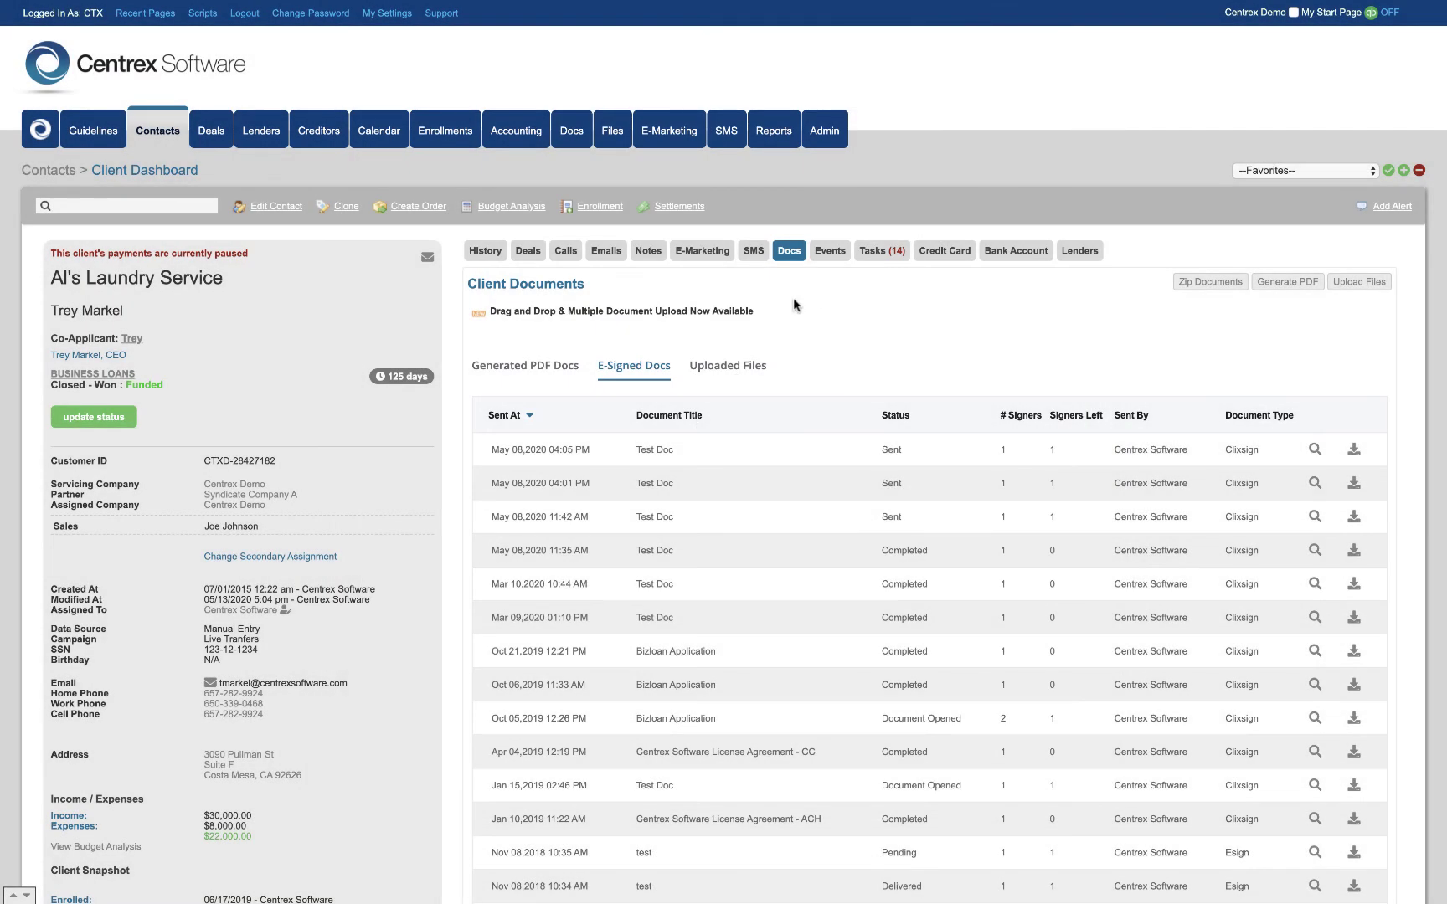
Step: View the client's uploaded files and the notice about drag-and-drop and multiple document upload
left_click(758, 366)
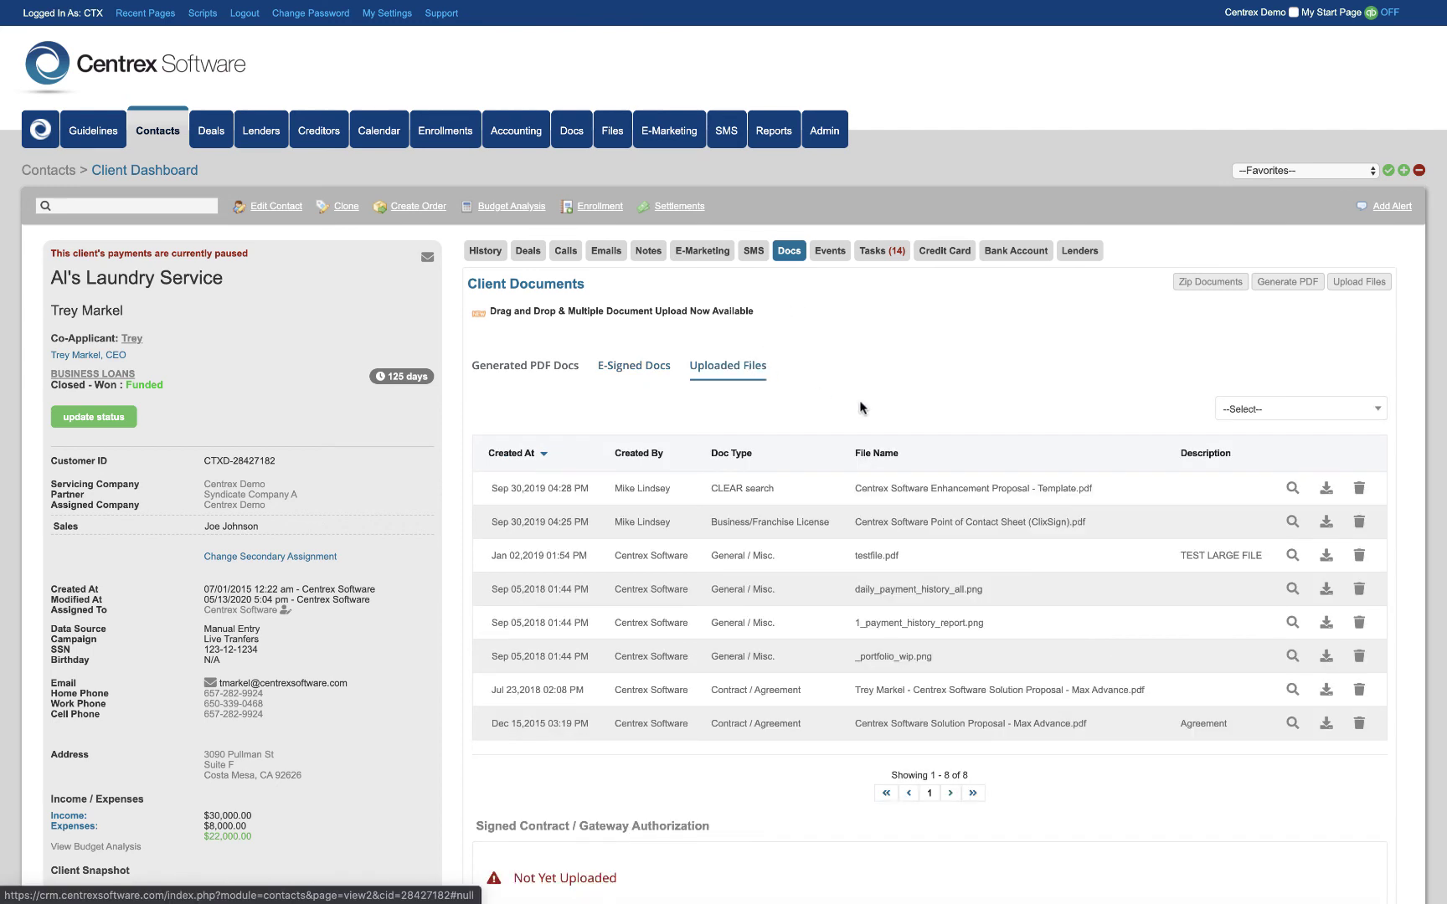
scroll(862, 408, "down", 1)
left_click_drag(505, 262, 718, 263)
left_click(719, 263)
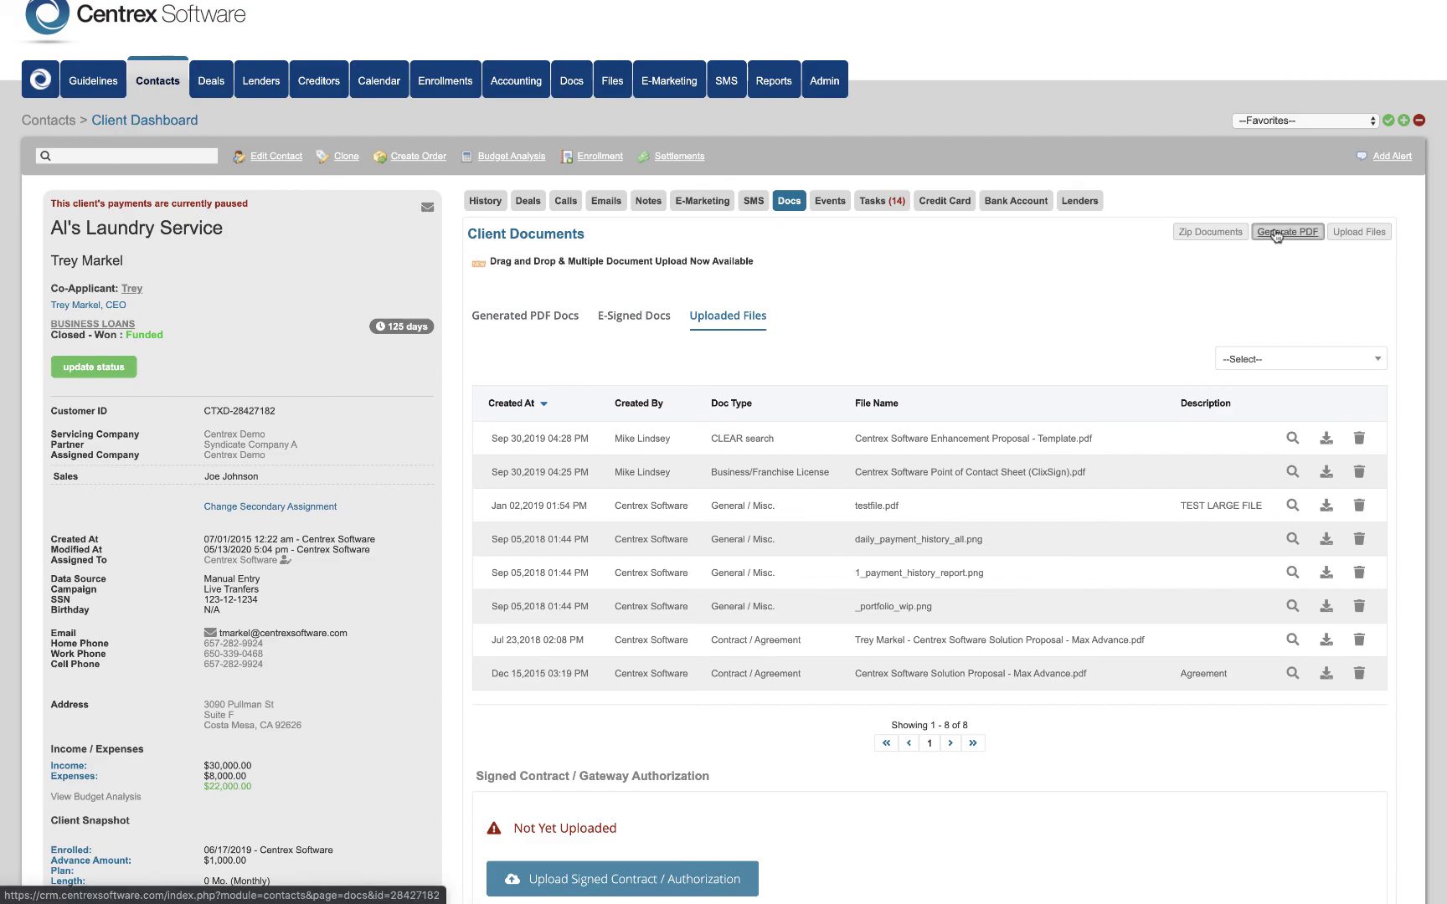
Step: Examine the PDF generator's document templates and after-creation options, and return to the client's documents
left_click(1277, 233)
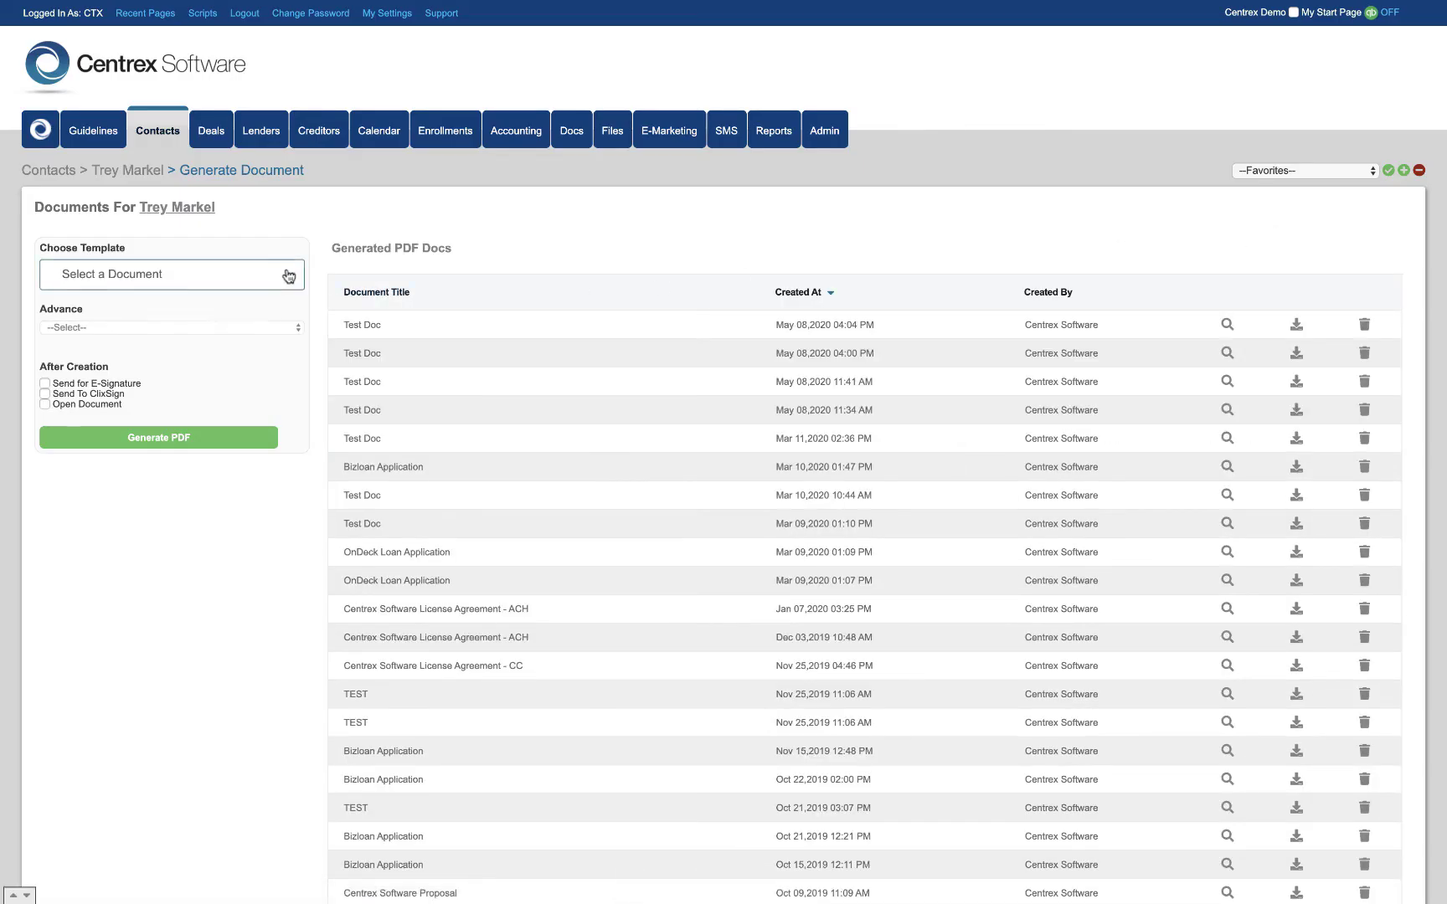
left_click(245, 278)
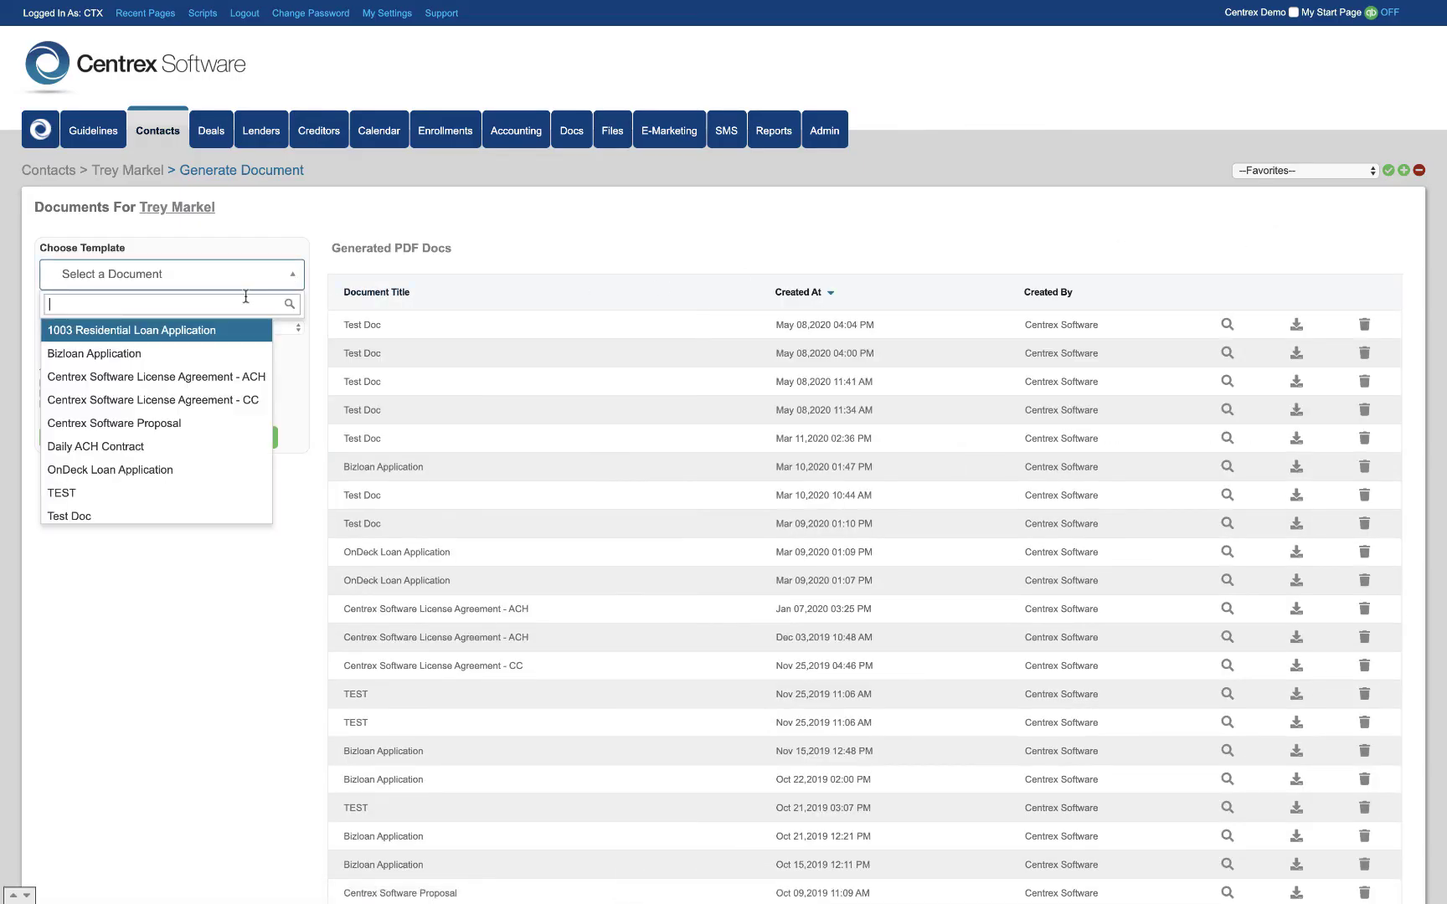
left_click(187, 544)
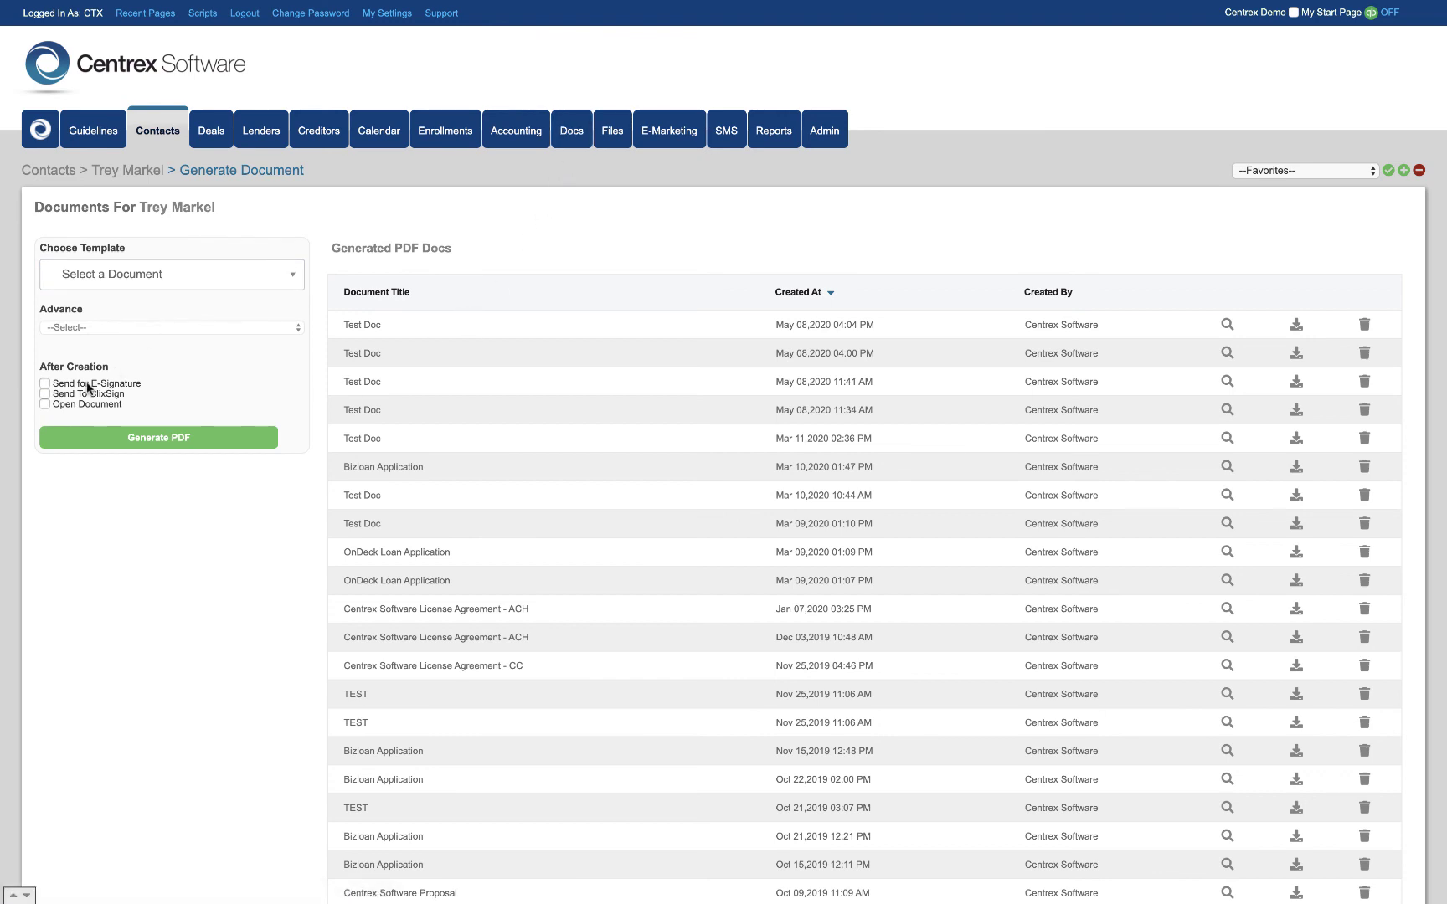
left_click(105, 437)
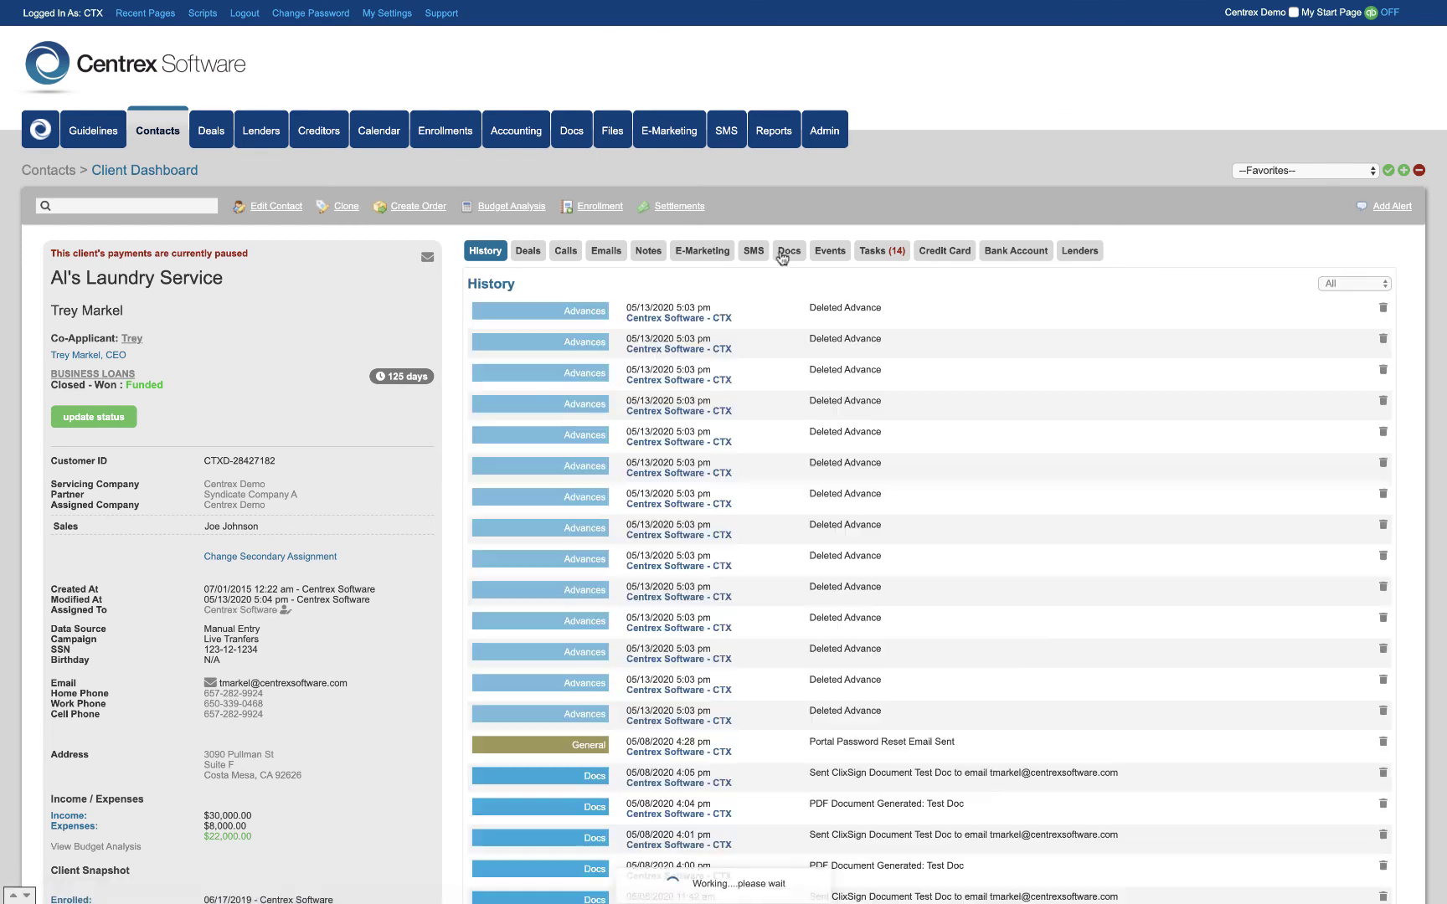
left_click(788, 252)
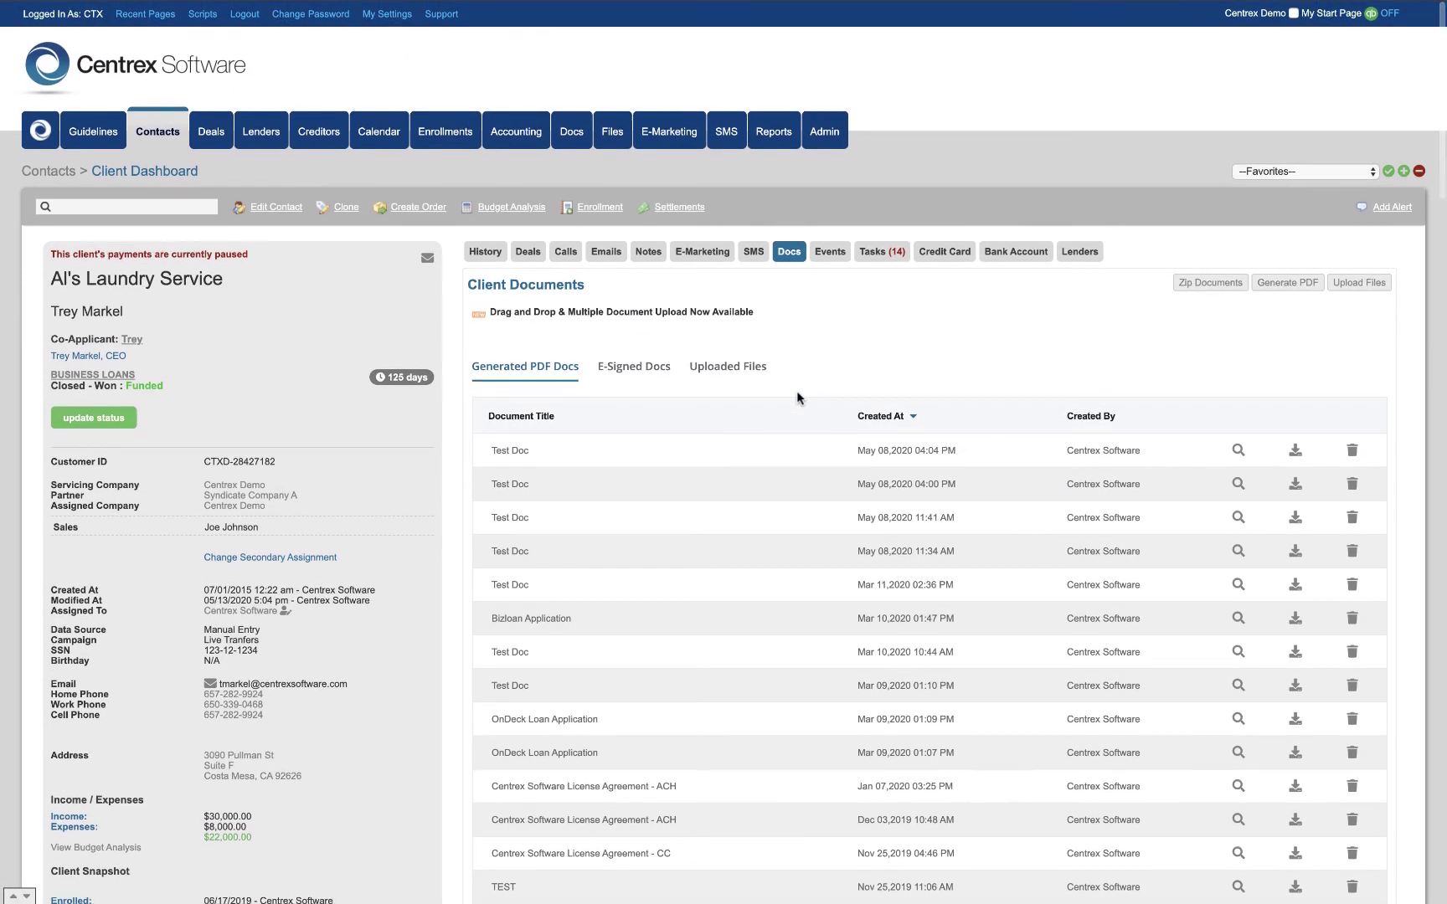
Step: View the client's calendar events and the list of all the client's tasks
left_click(833, 252)
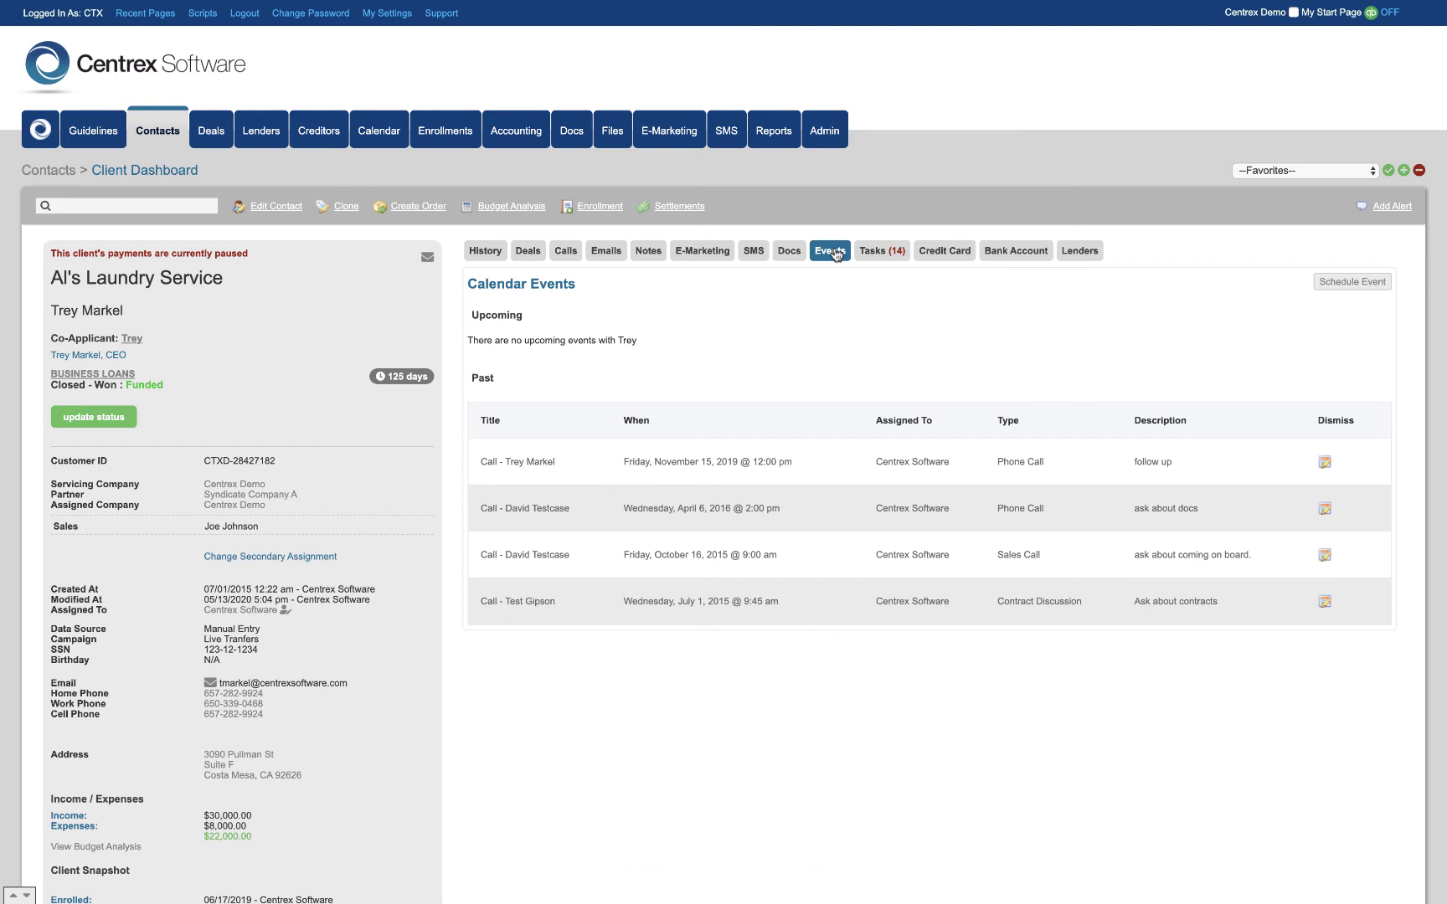
scroll(848, 344, "down", 1)
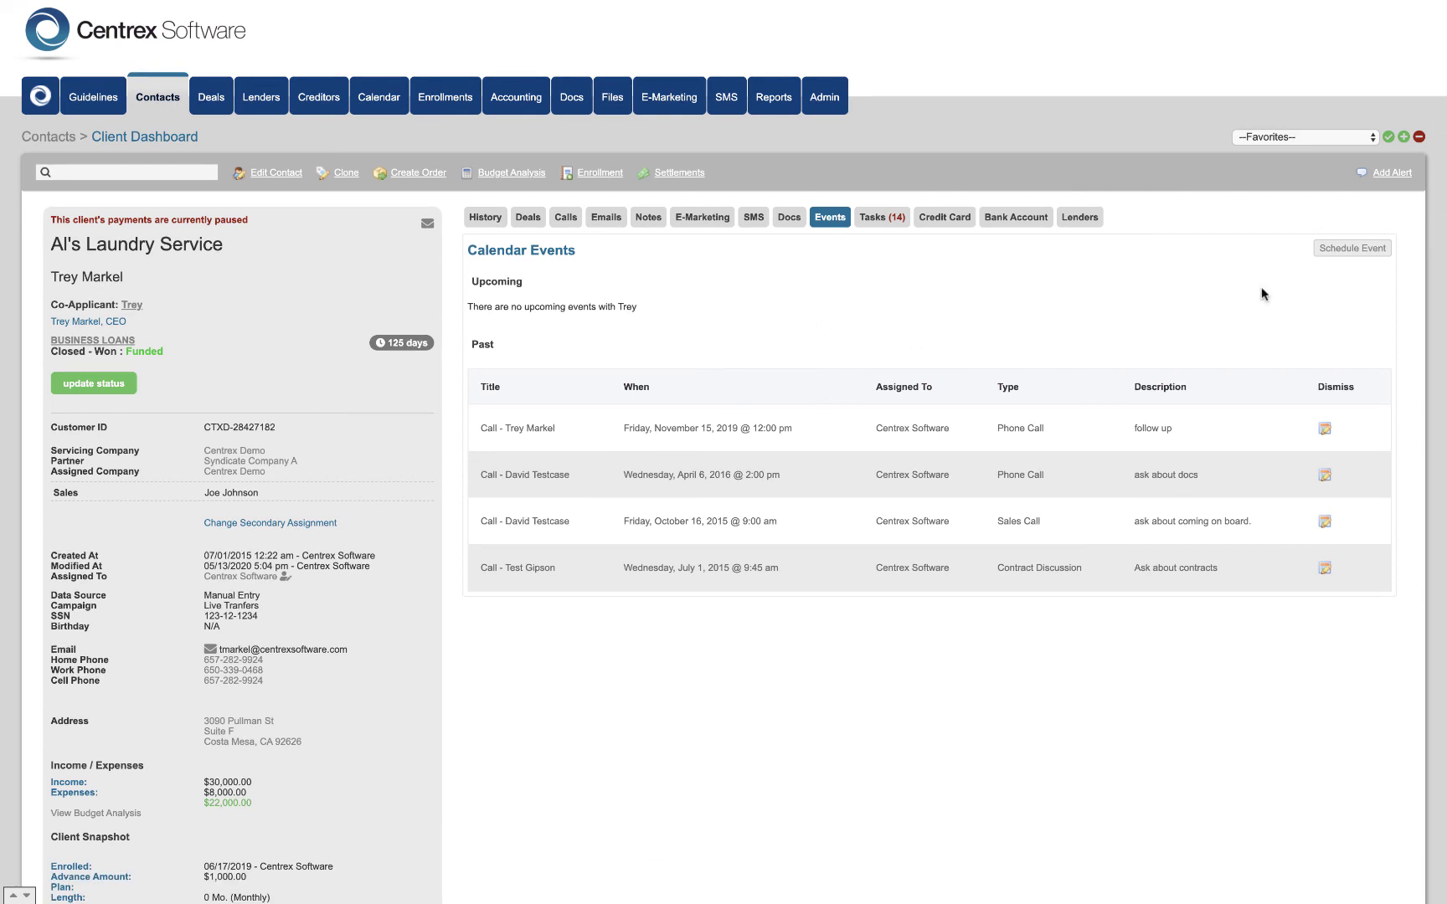
left_click(881, 219)
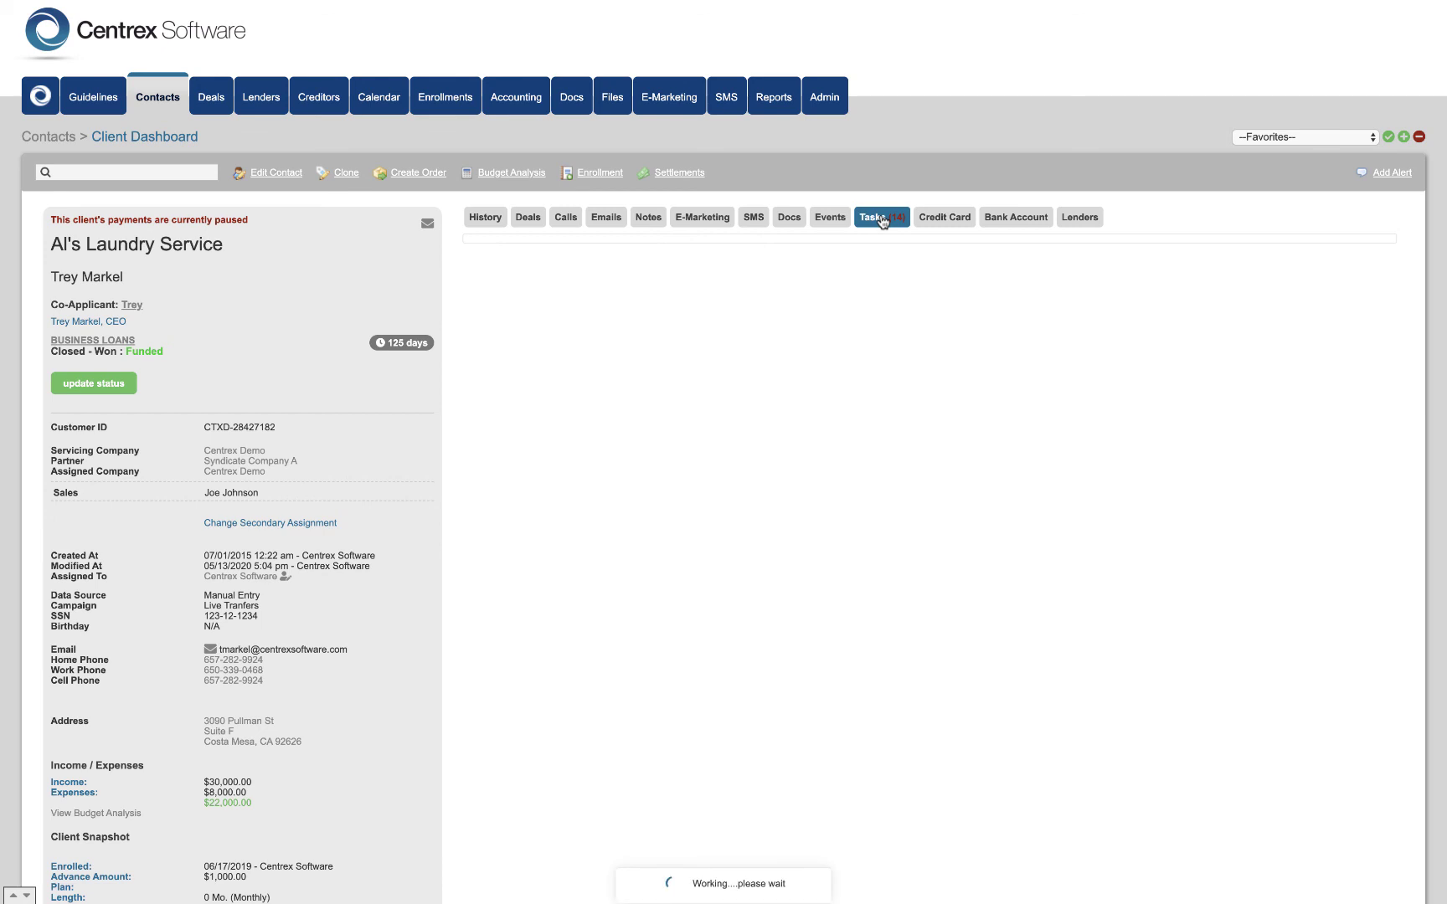
scroll(738, 237, "down", 1)
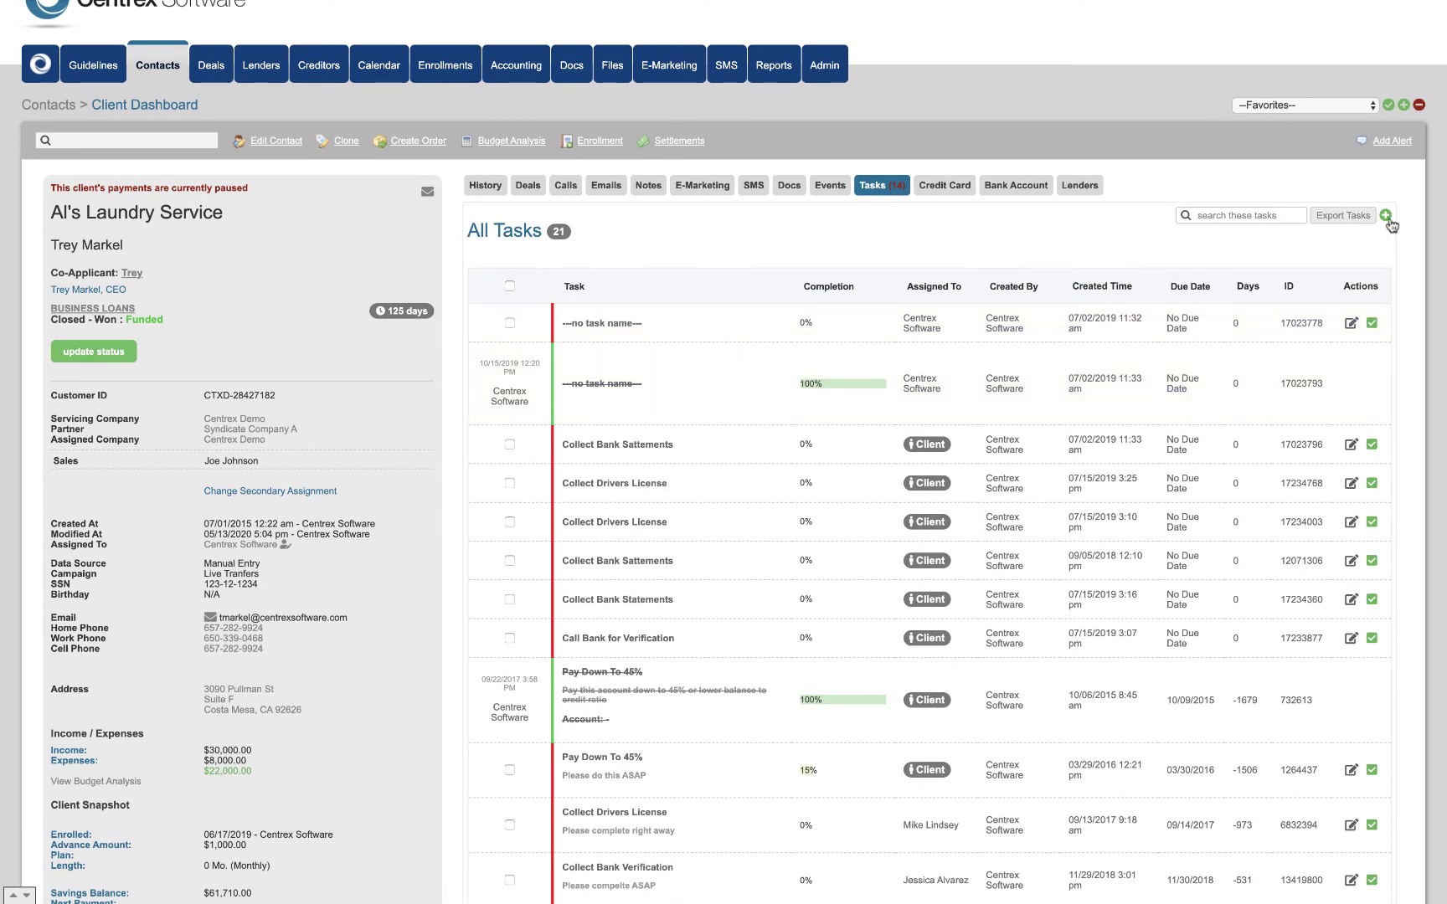
Step: Examine the new task form's preset tasks and assignment fields, and return to the task list without saving a task
left_click(1386, 216)
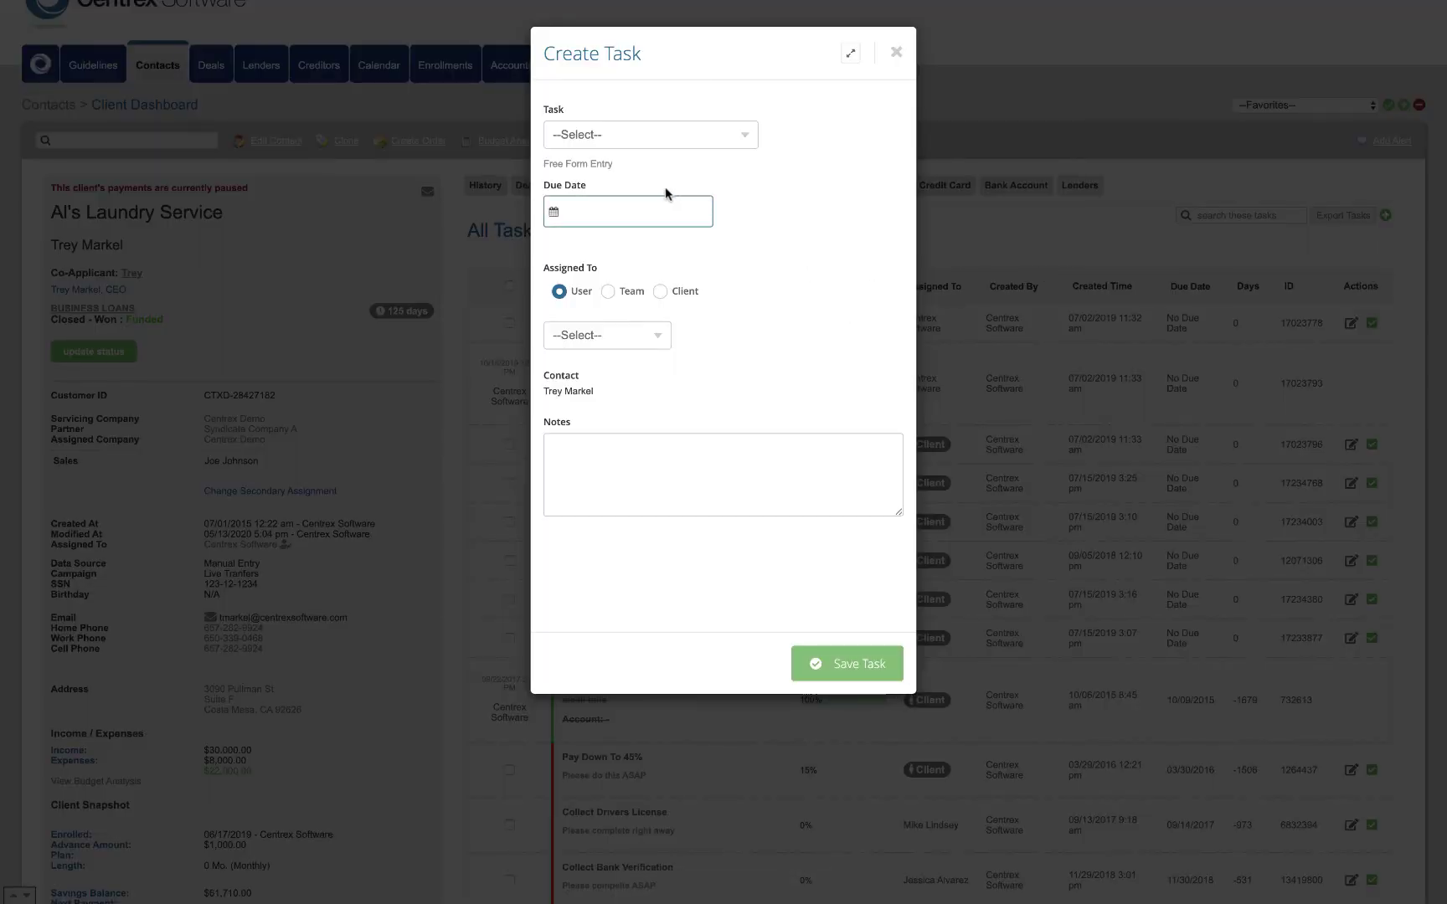
left_click(595, 165)
left_click(590, 182)
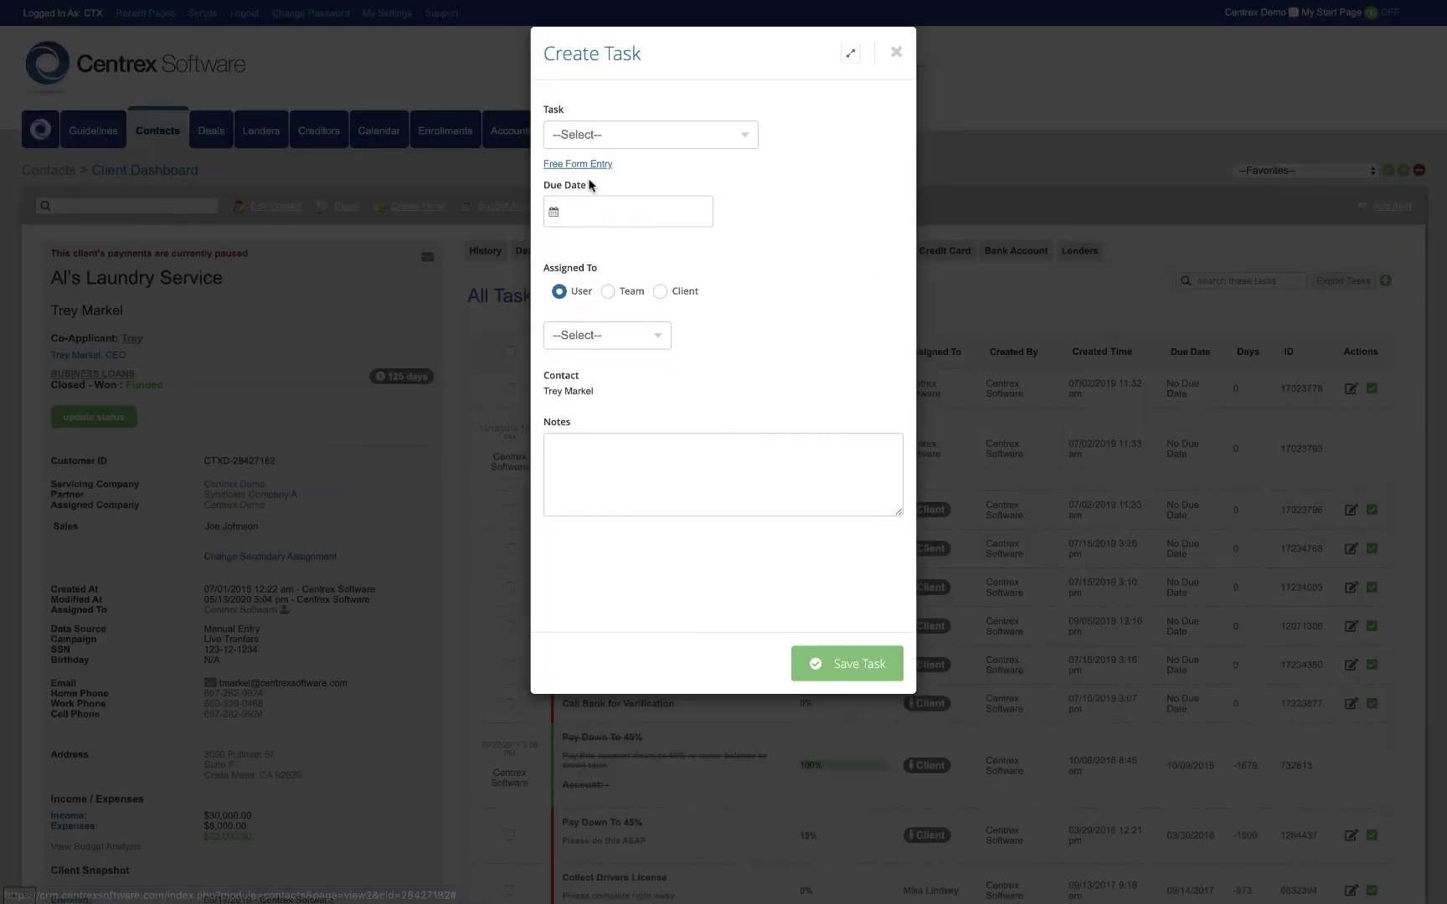
left_click(678, 146)
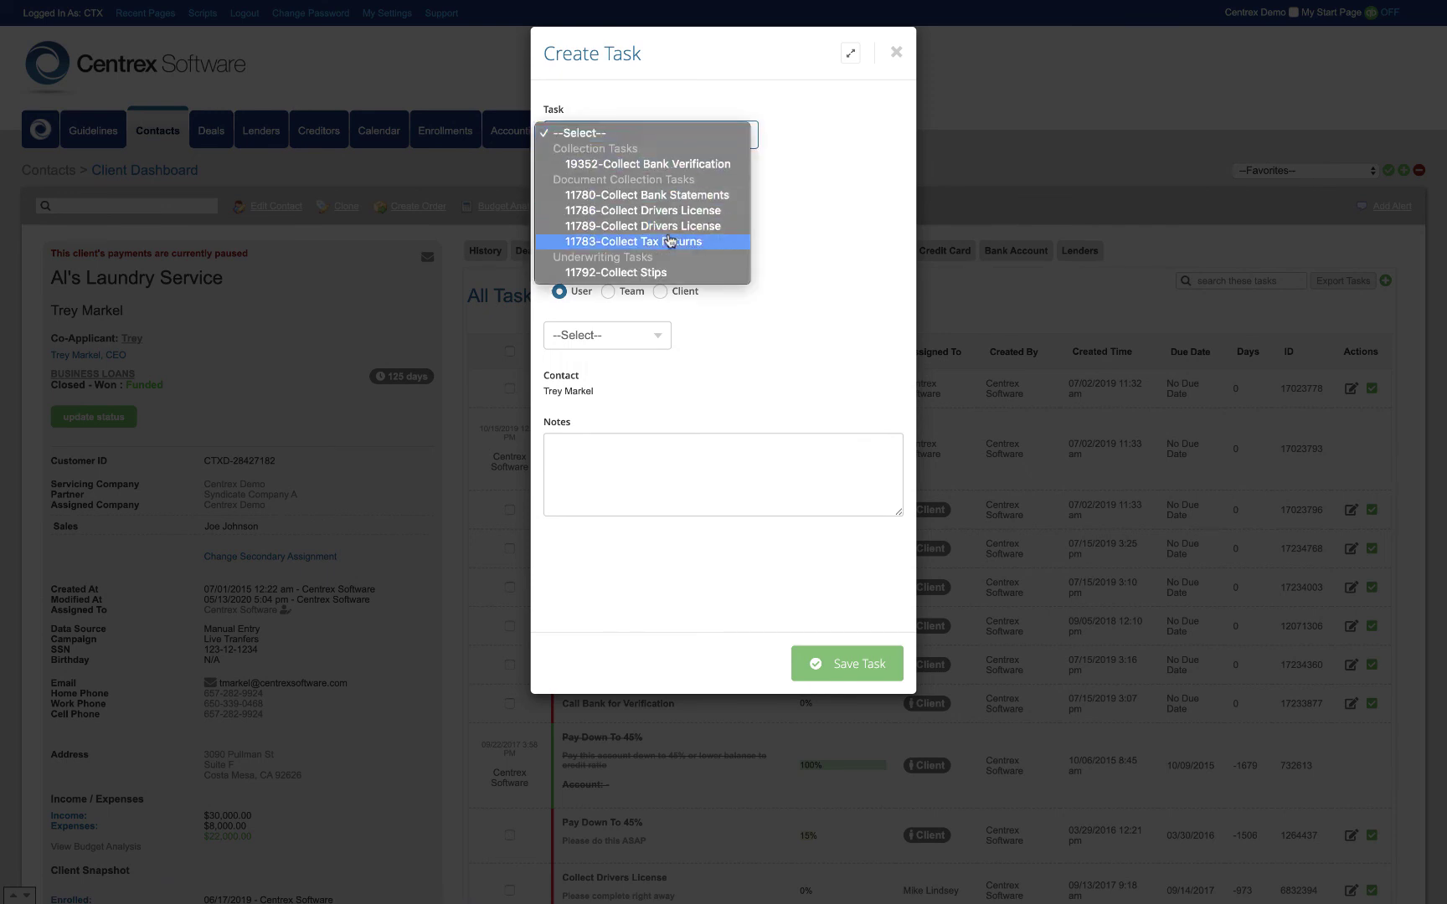
left_click(794, 207)
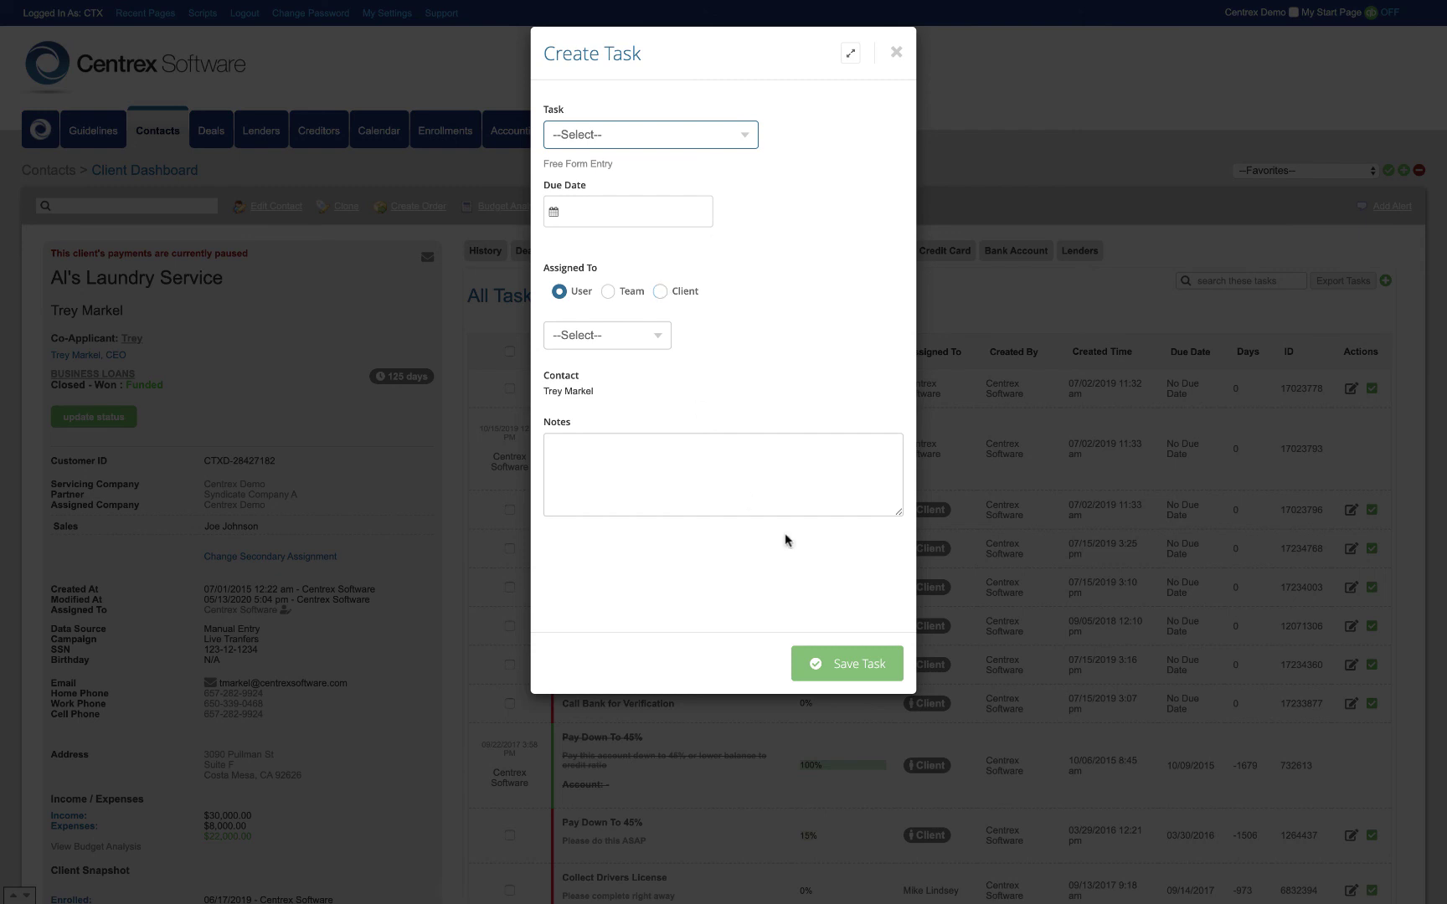
left_click(896, 52)
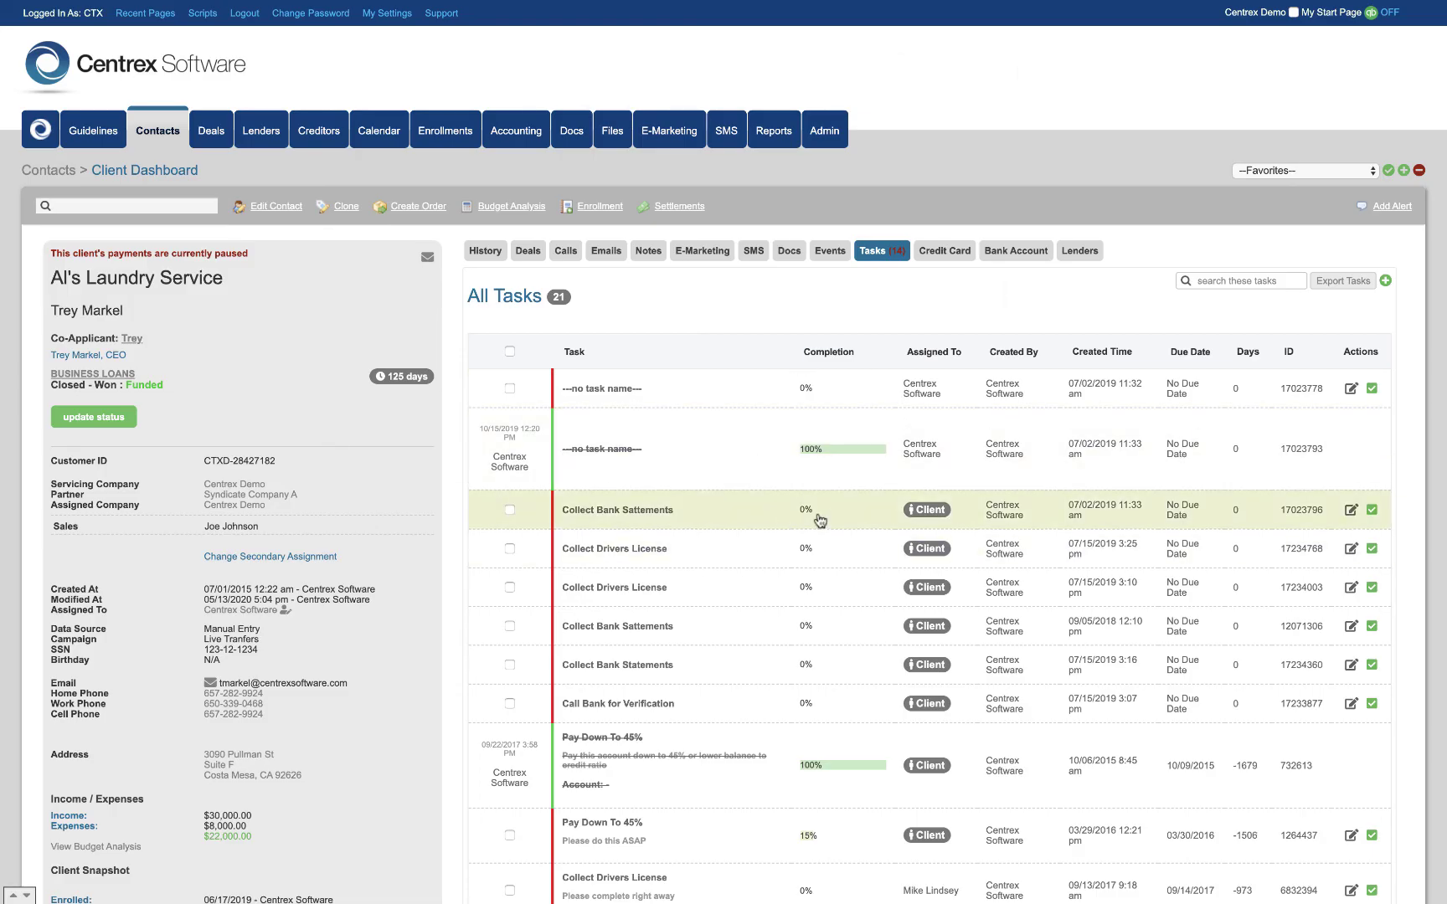
scroll(725, 502, "down", 1)
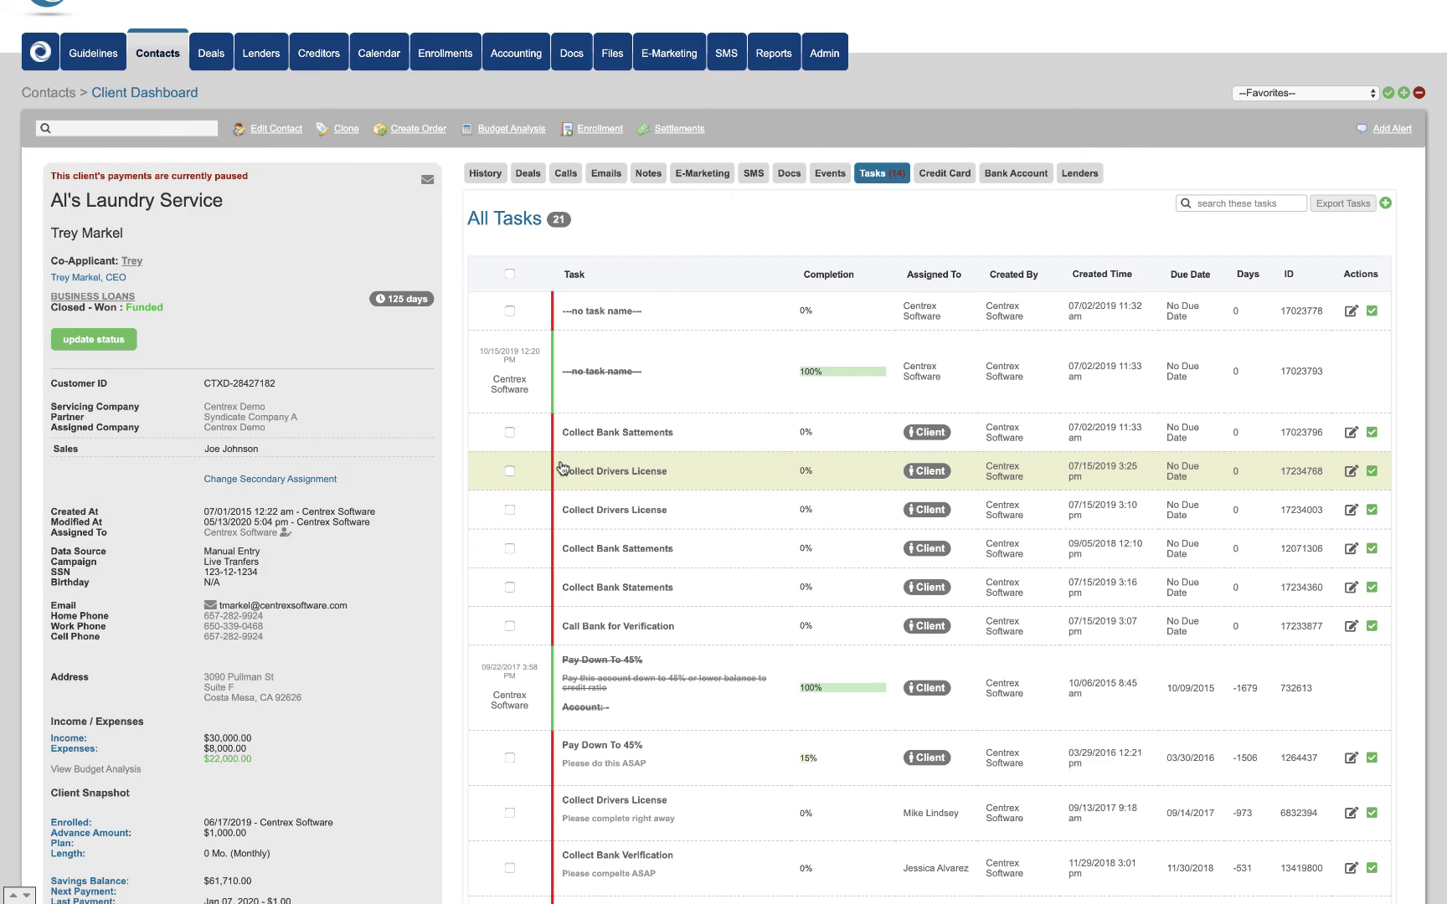
Step: View the client's credit card section and the bank account form
scroll(569, 465, "up", 1)
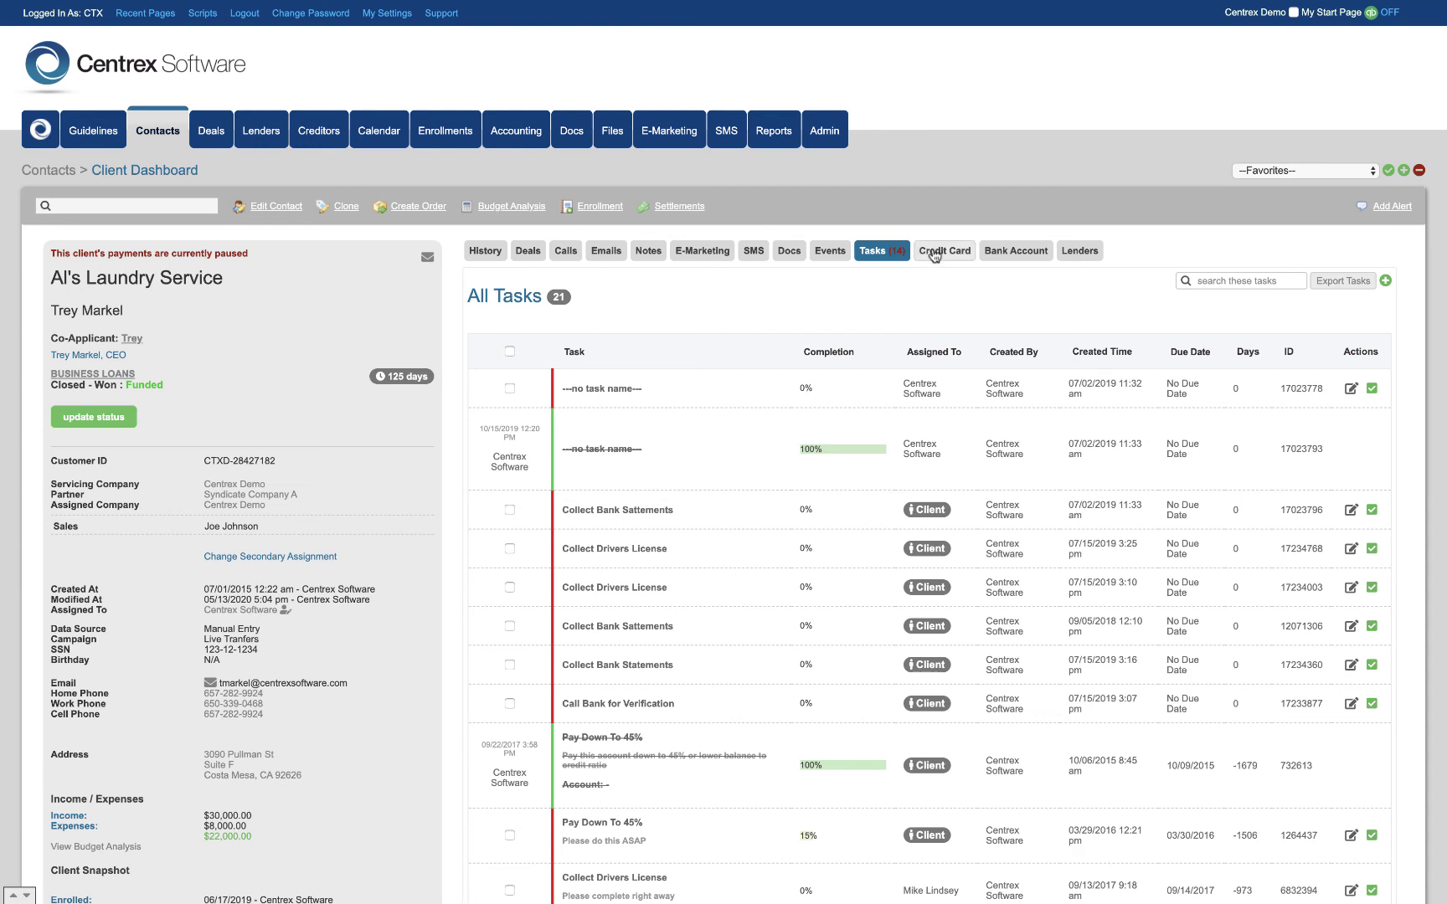
left_click(934, 253)
left_click(1007, 255)
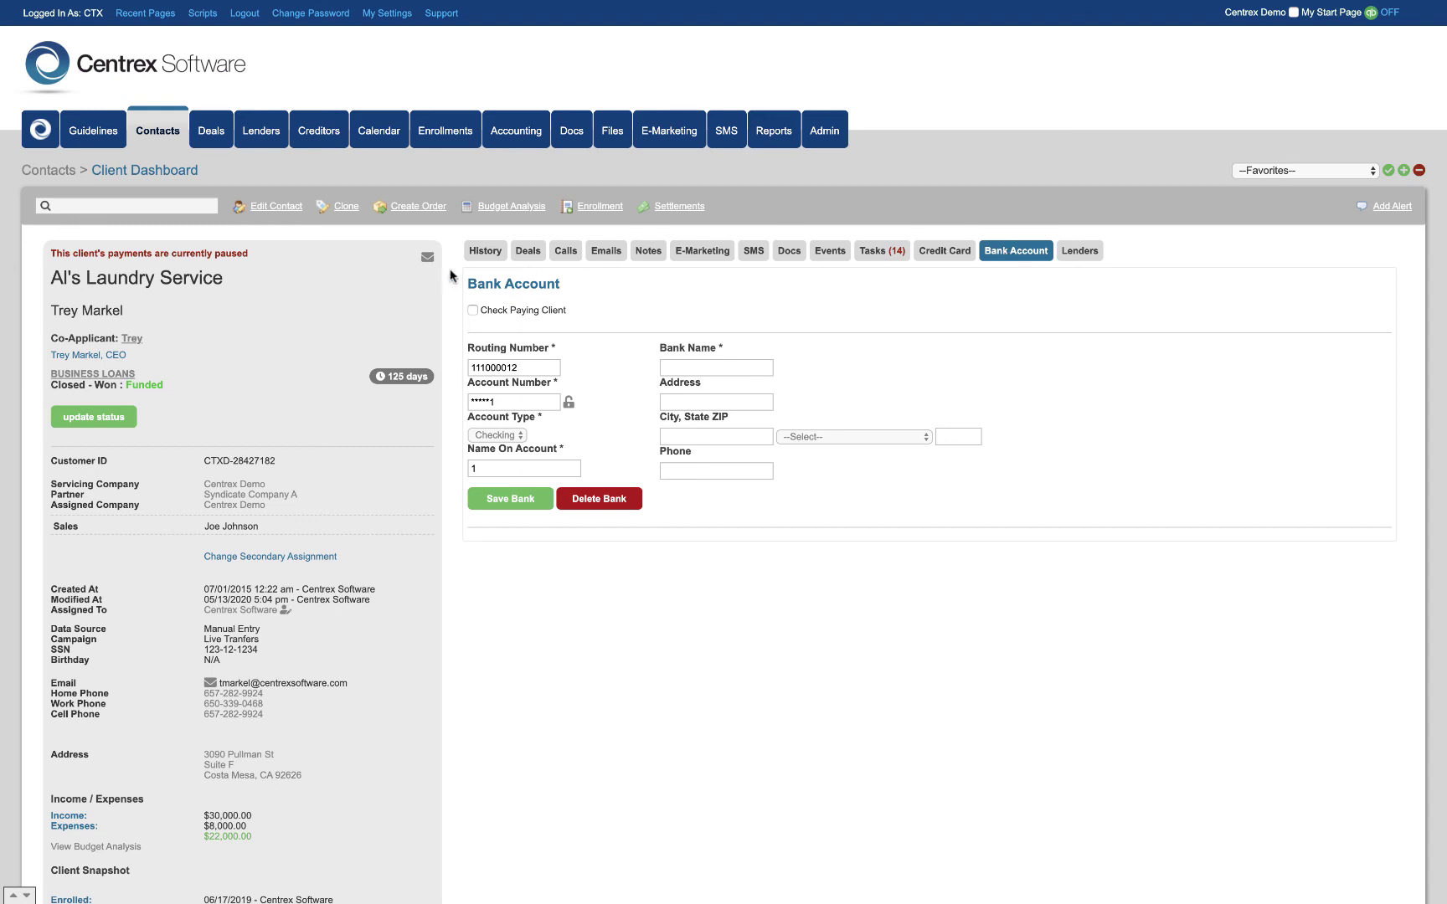
scroll(354, 359, "down", 1)
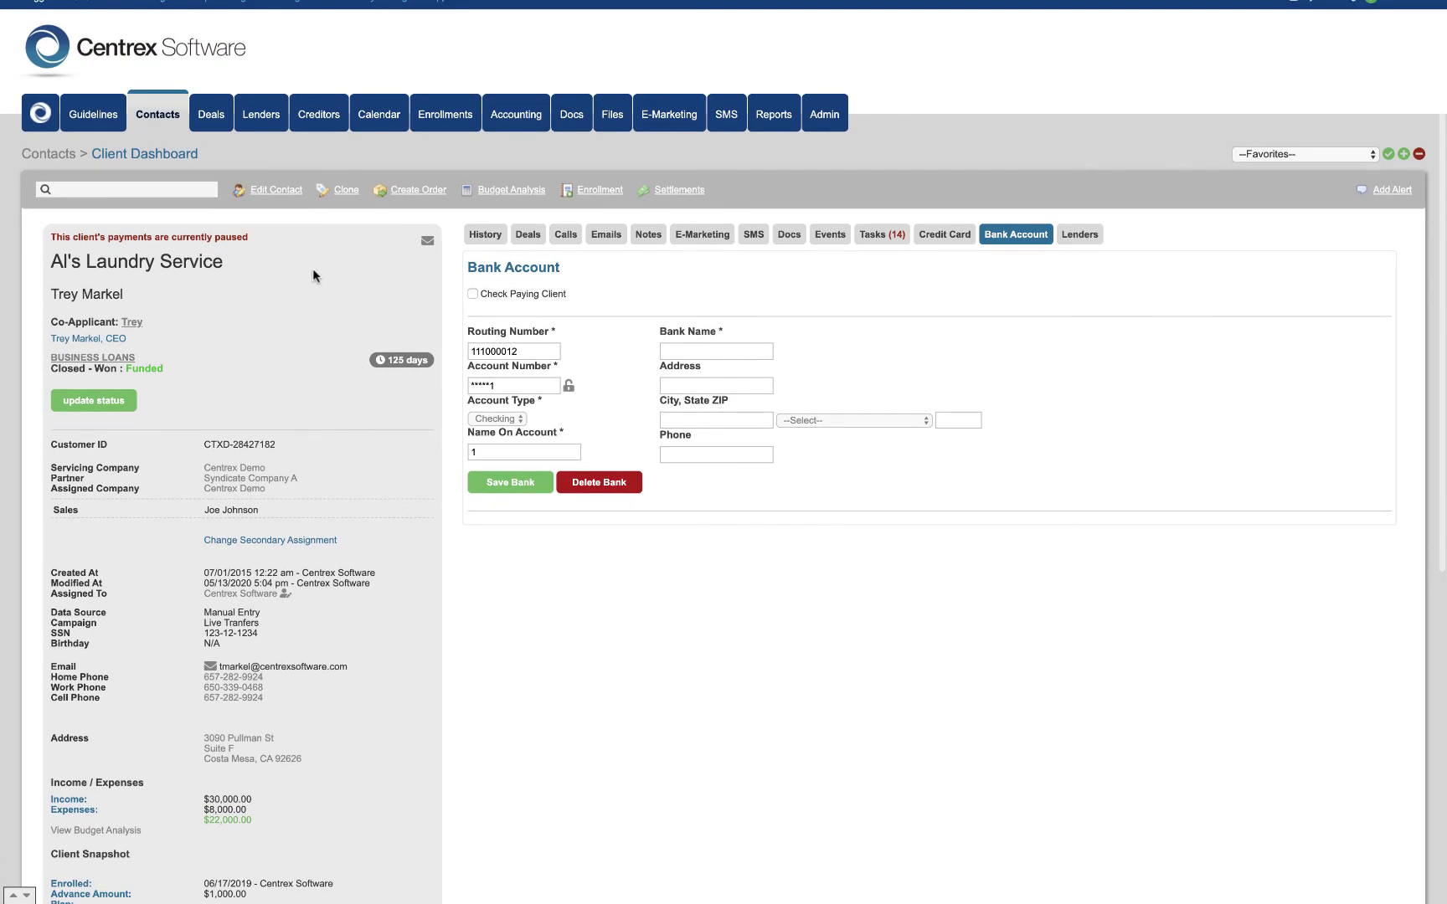
Step: Open the contact's edit form and look through its business, campaign, contact and loan information sections
left_click(276, 190)
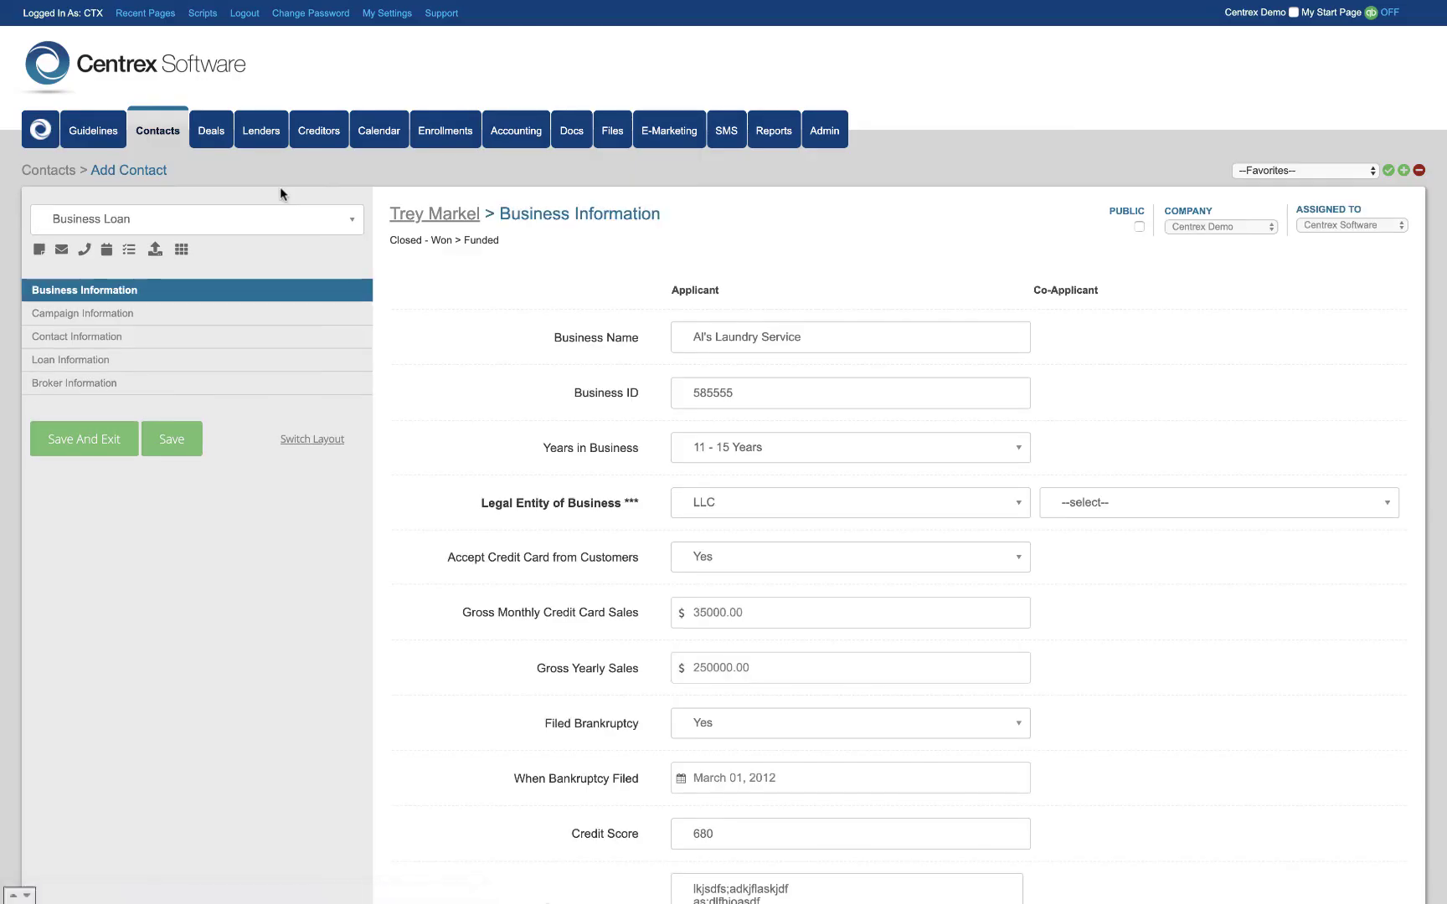
scroll(447, 401, "down", 2)
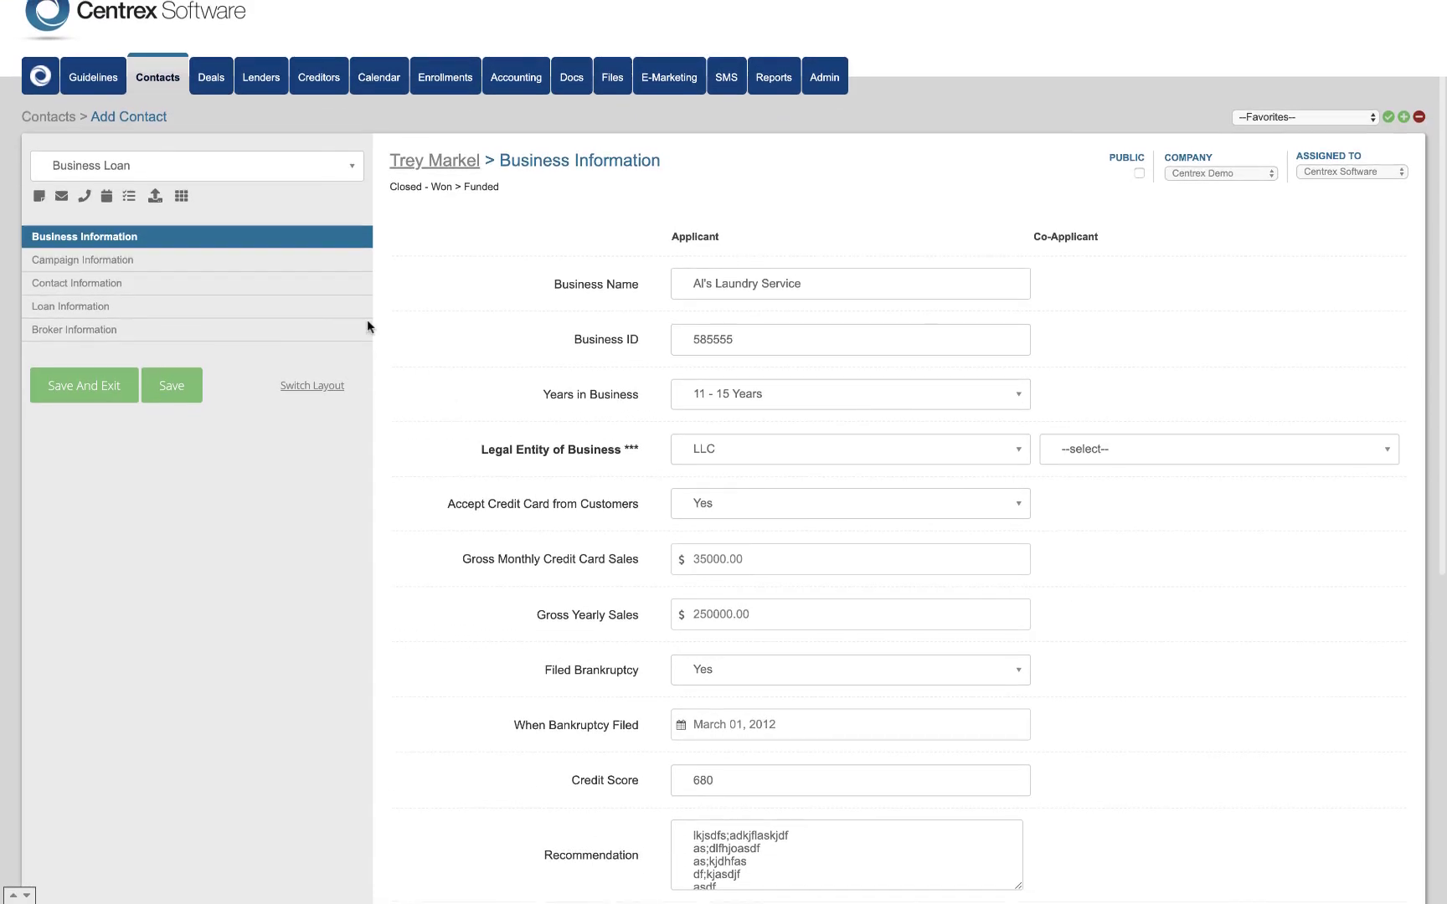
left_click(245, 263)
left_click(246, 283)
left_click(243, 307)
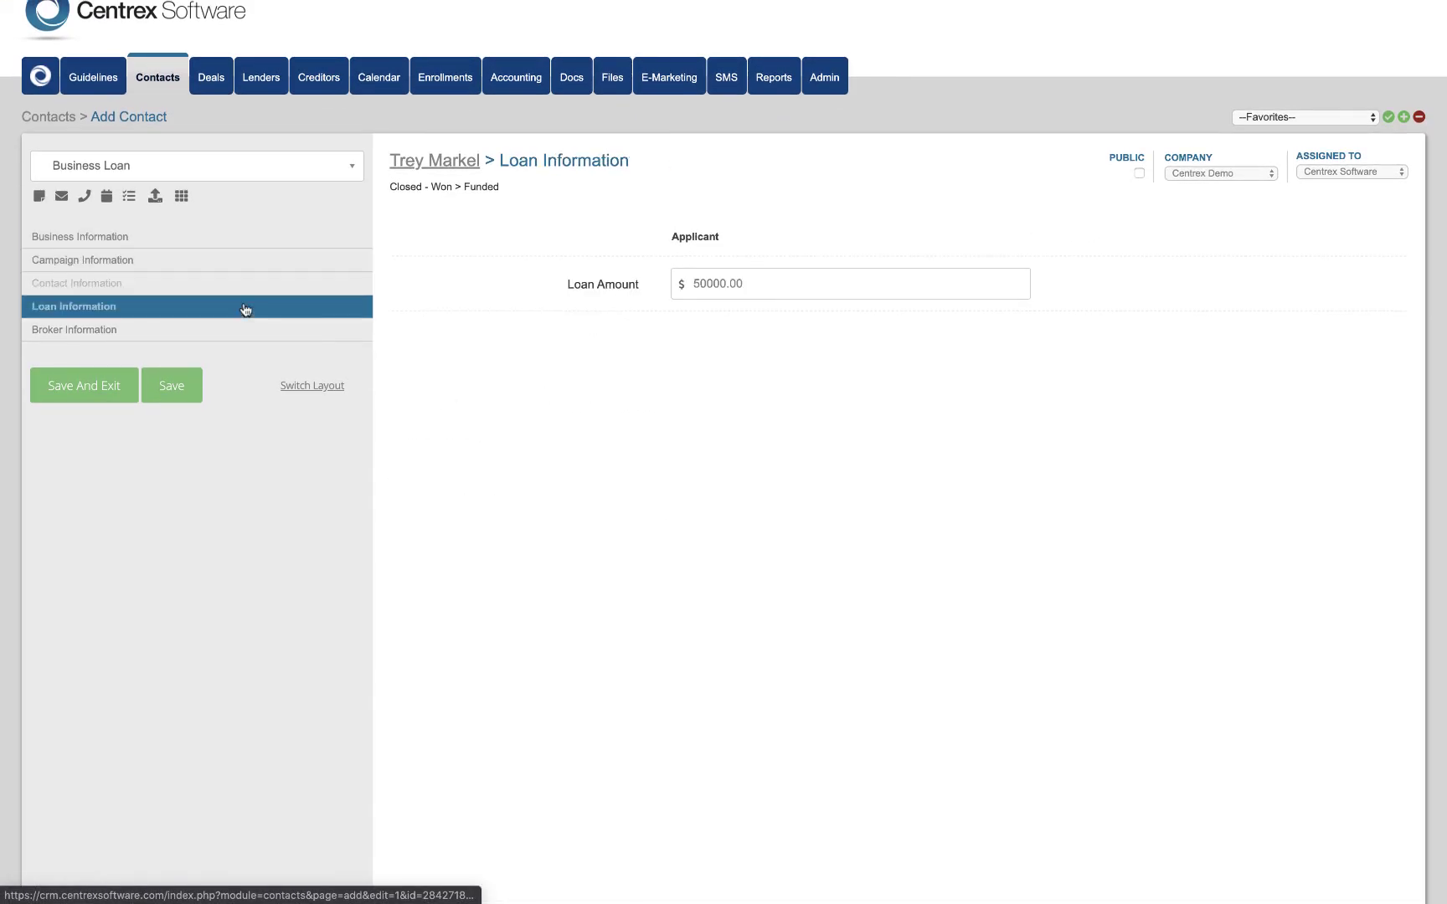
Step: Reopen Al's Laundry Service from the recently viewed contacts and view its history and deals
left_click(158, 87)
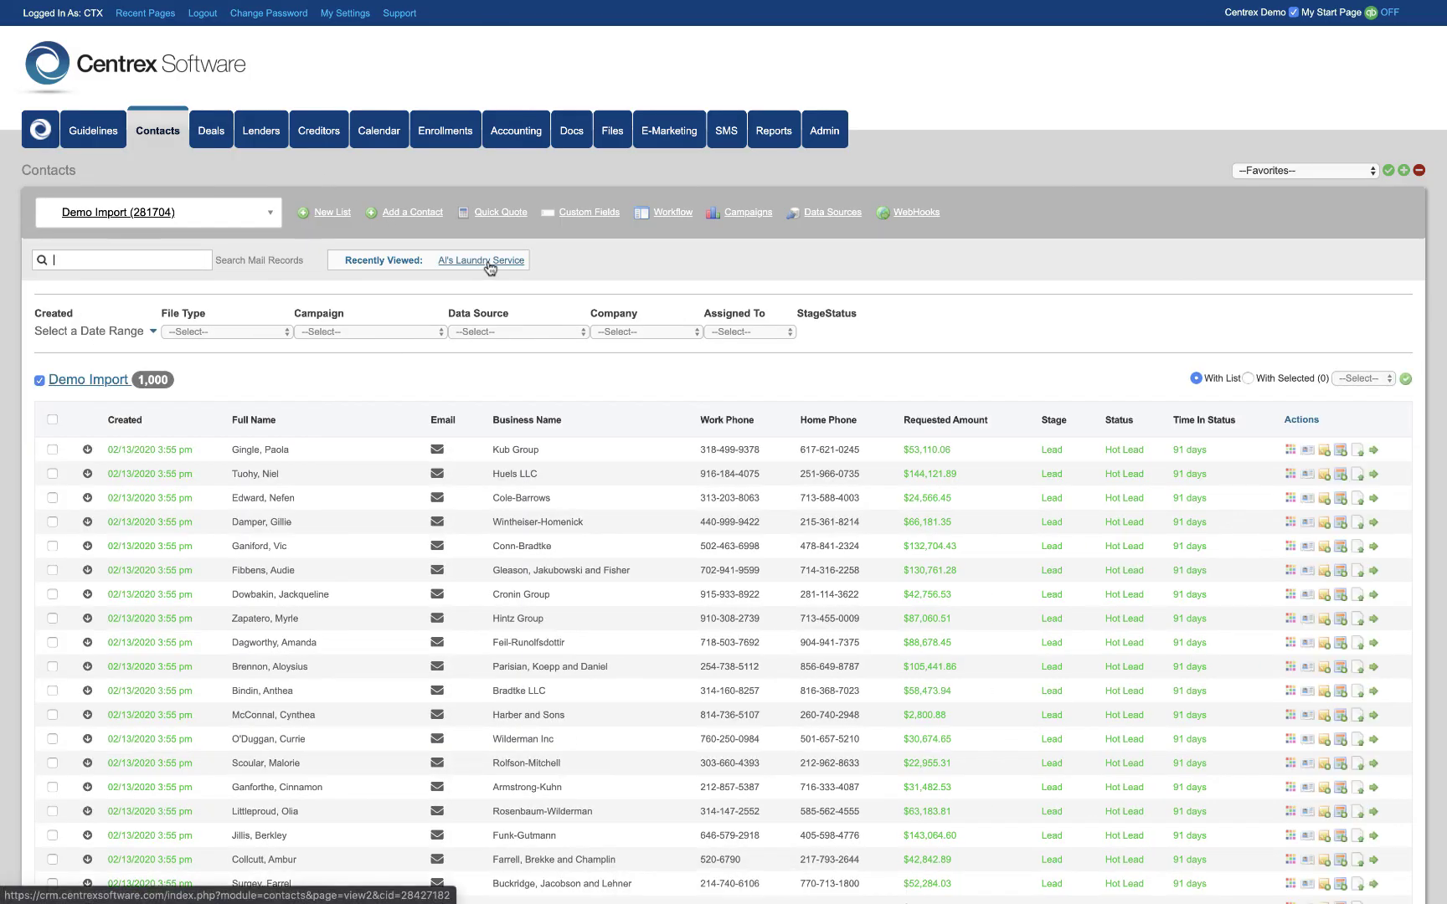
left_click(489, 262)
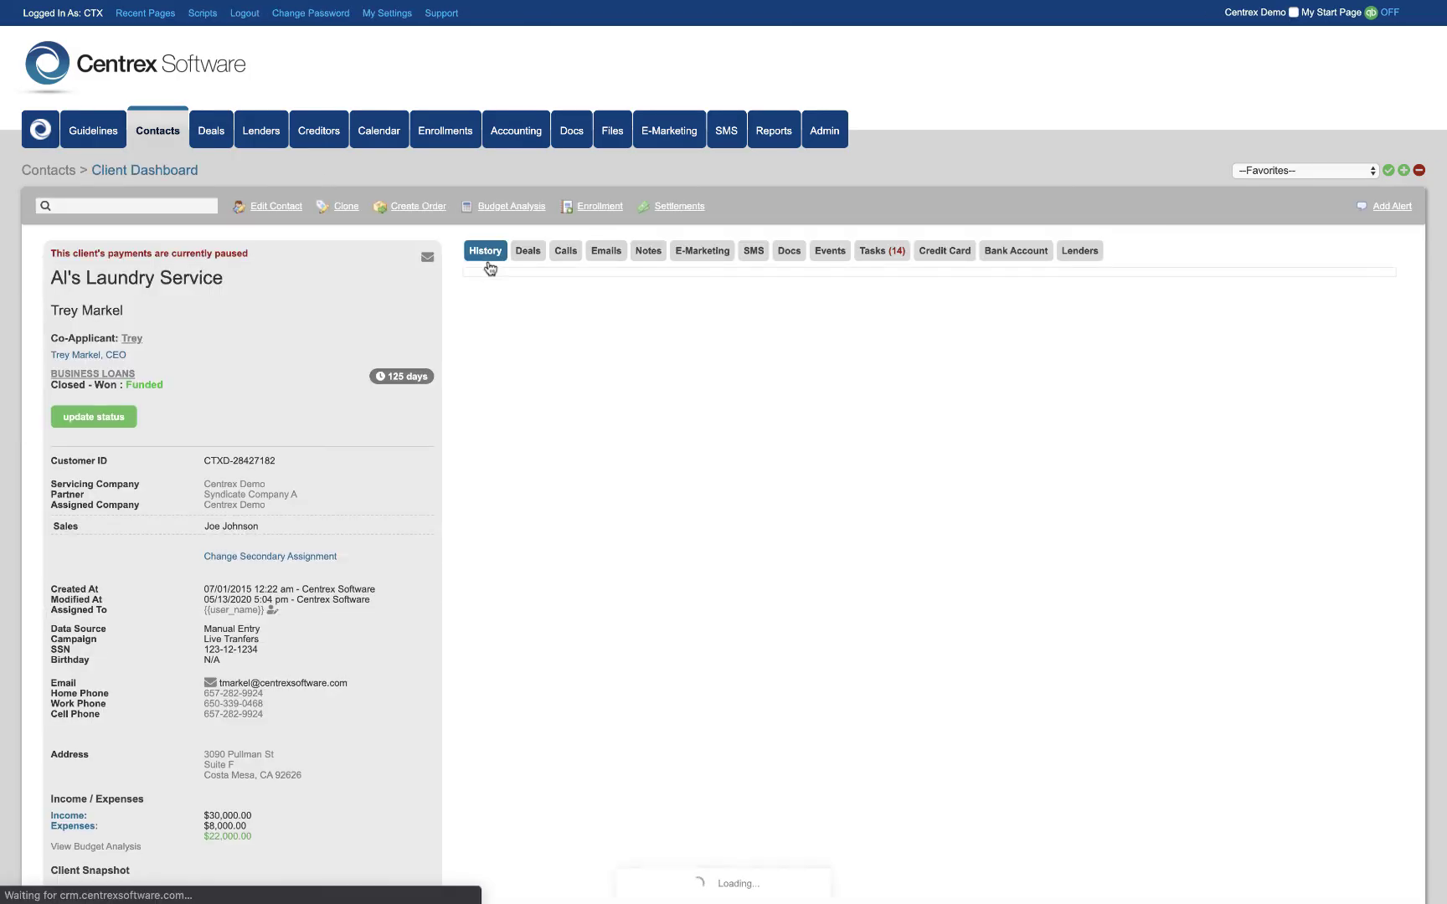
scroll(475, 391, "down", 1)
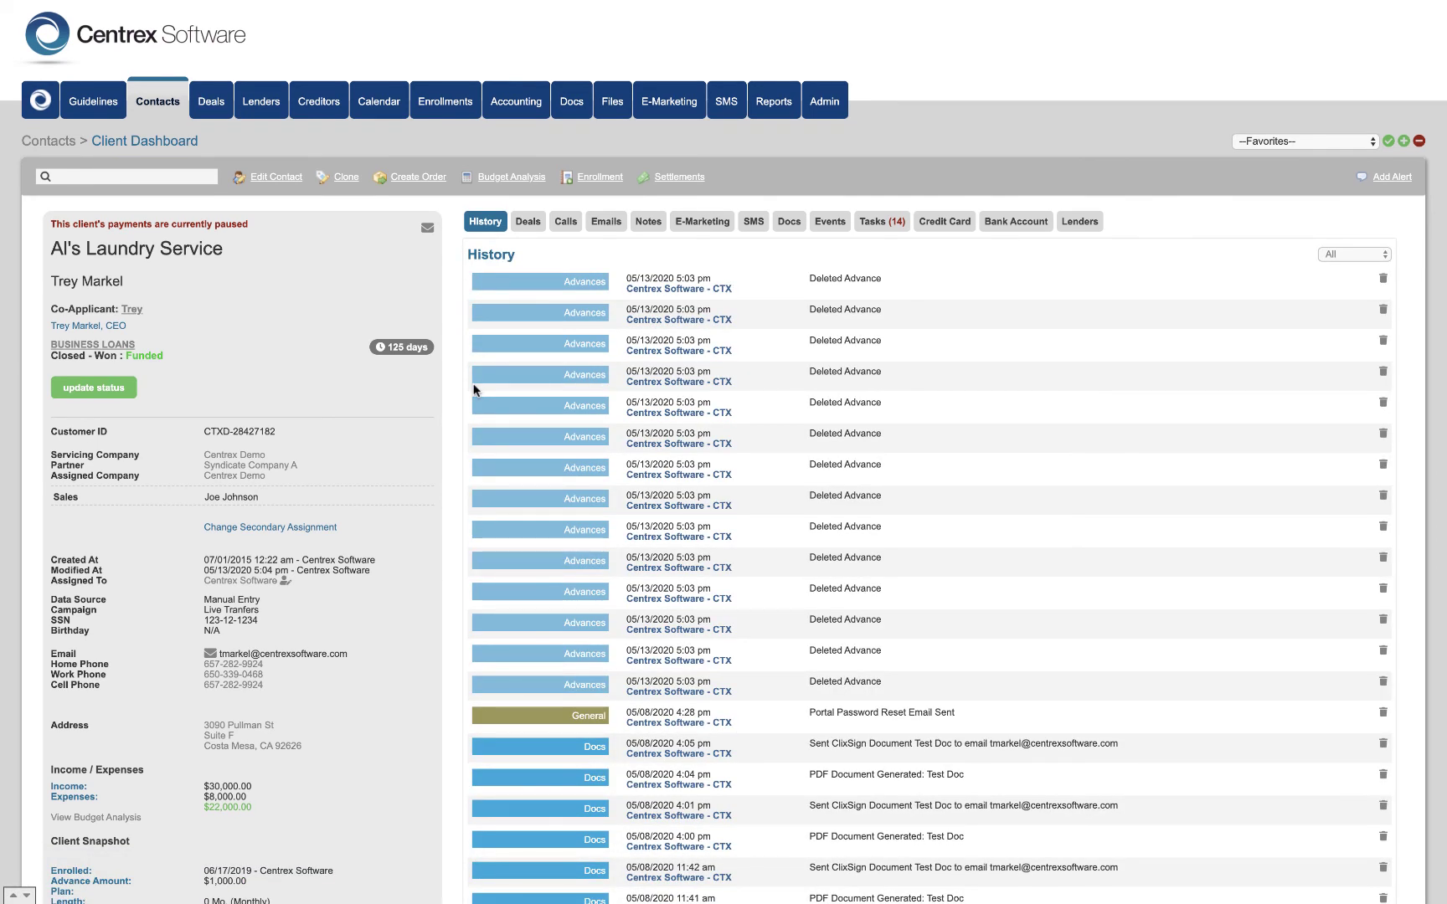
scroll(377, 467, "down", 5)
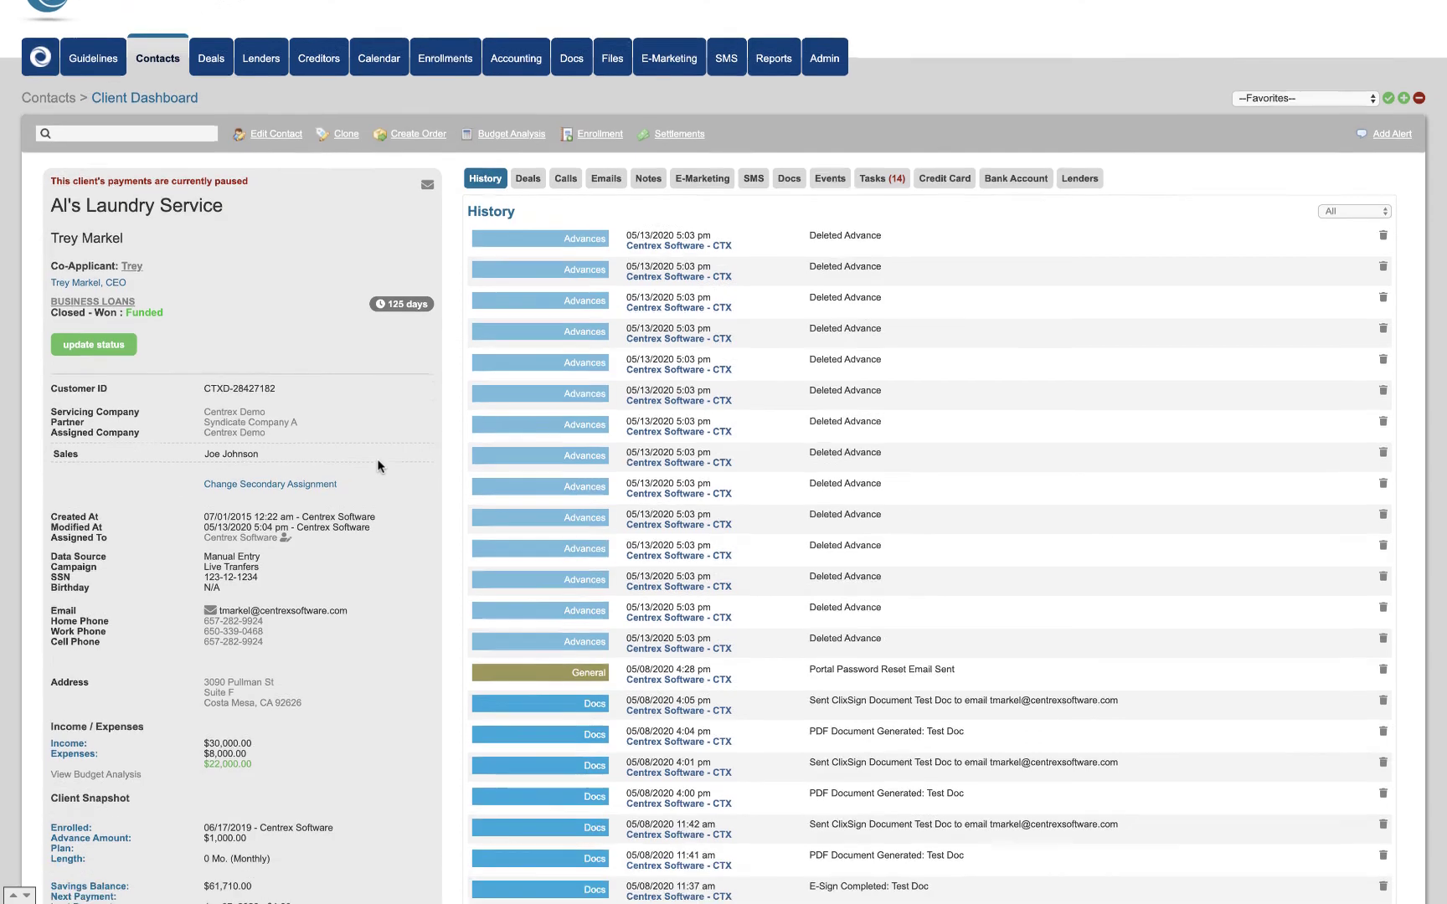
scroll(377, 469, "up", 5)
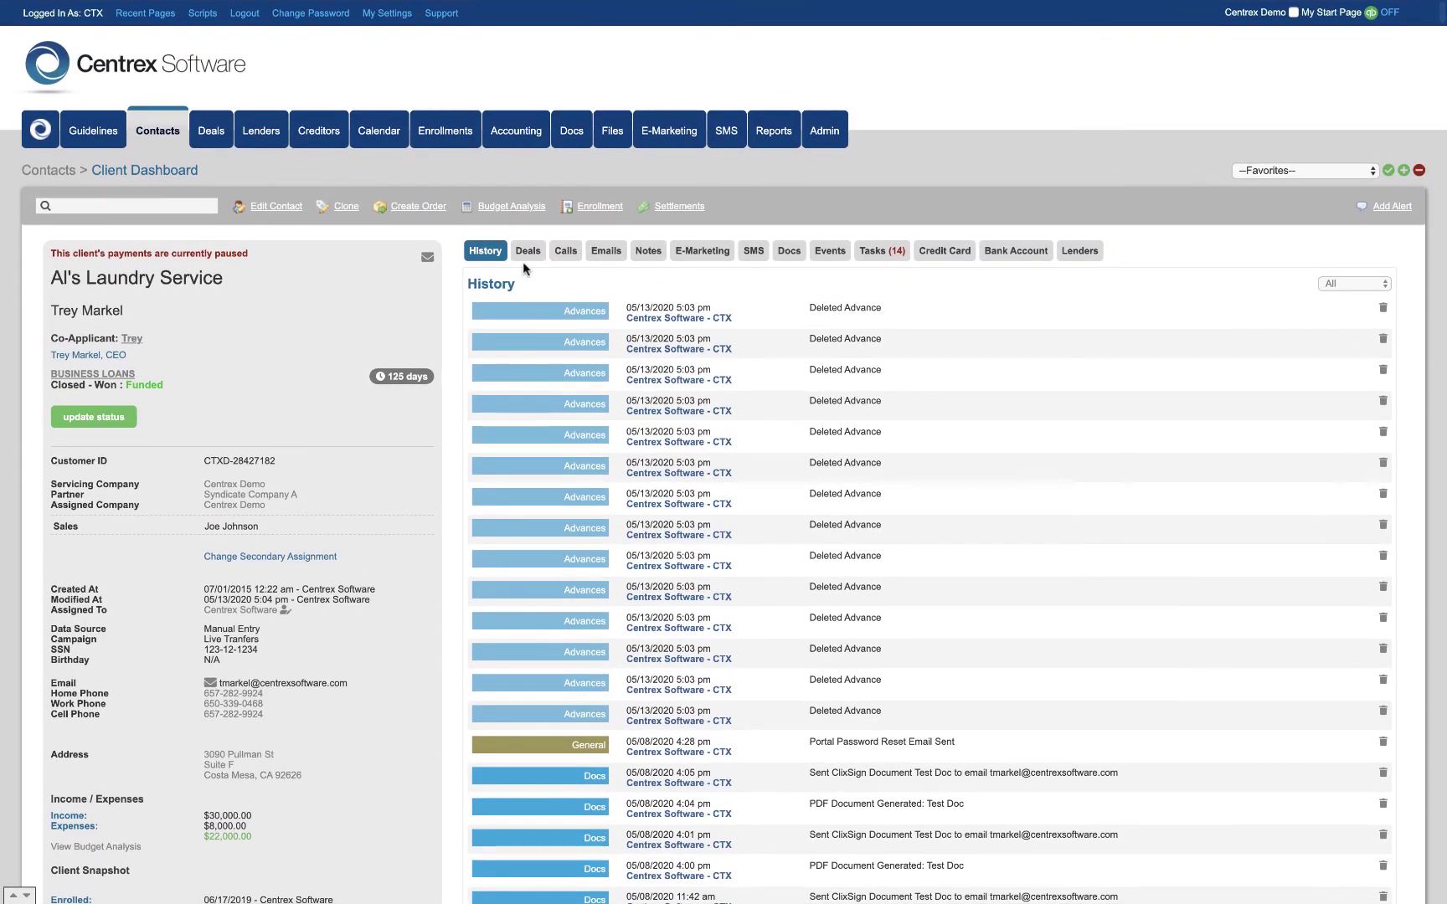
left_click(528, 252)
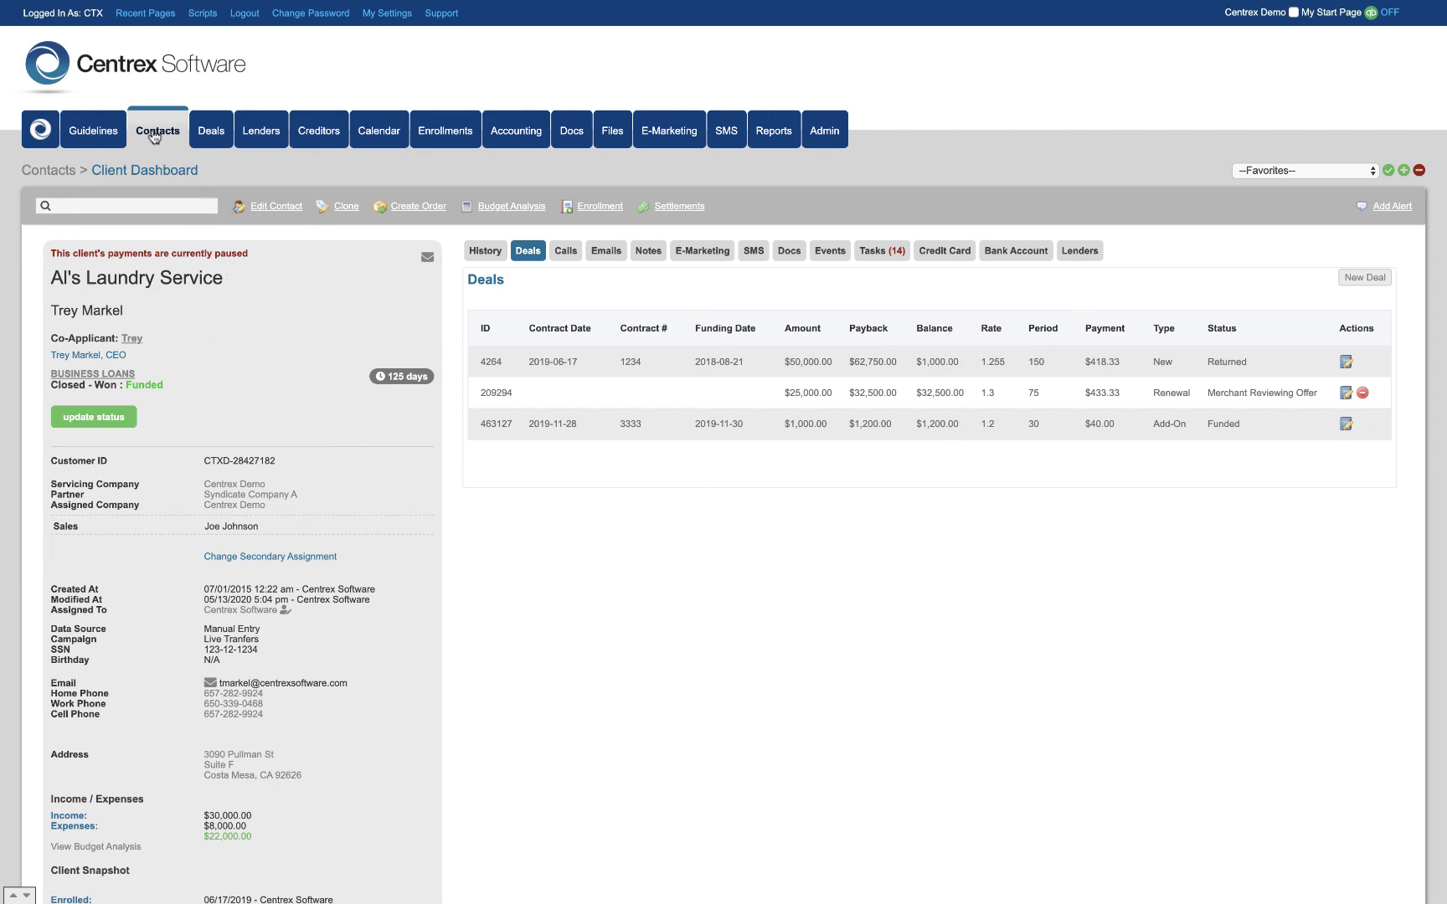
Step: View the company-wide Deals list, and return to the deals of Al's Laundry Service through Contacts
left_click(162, 134)
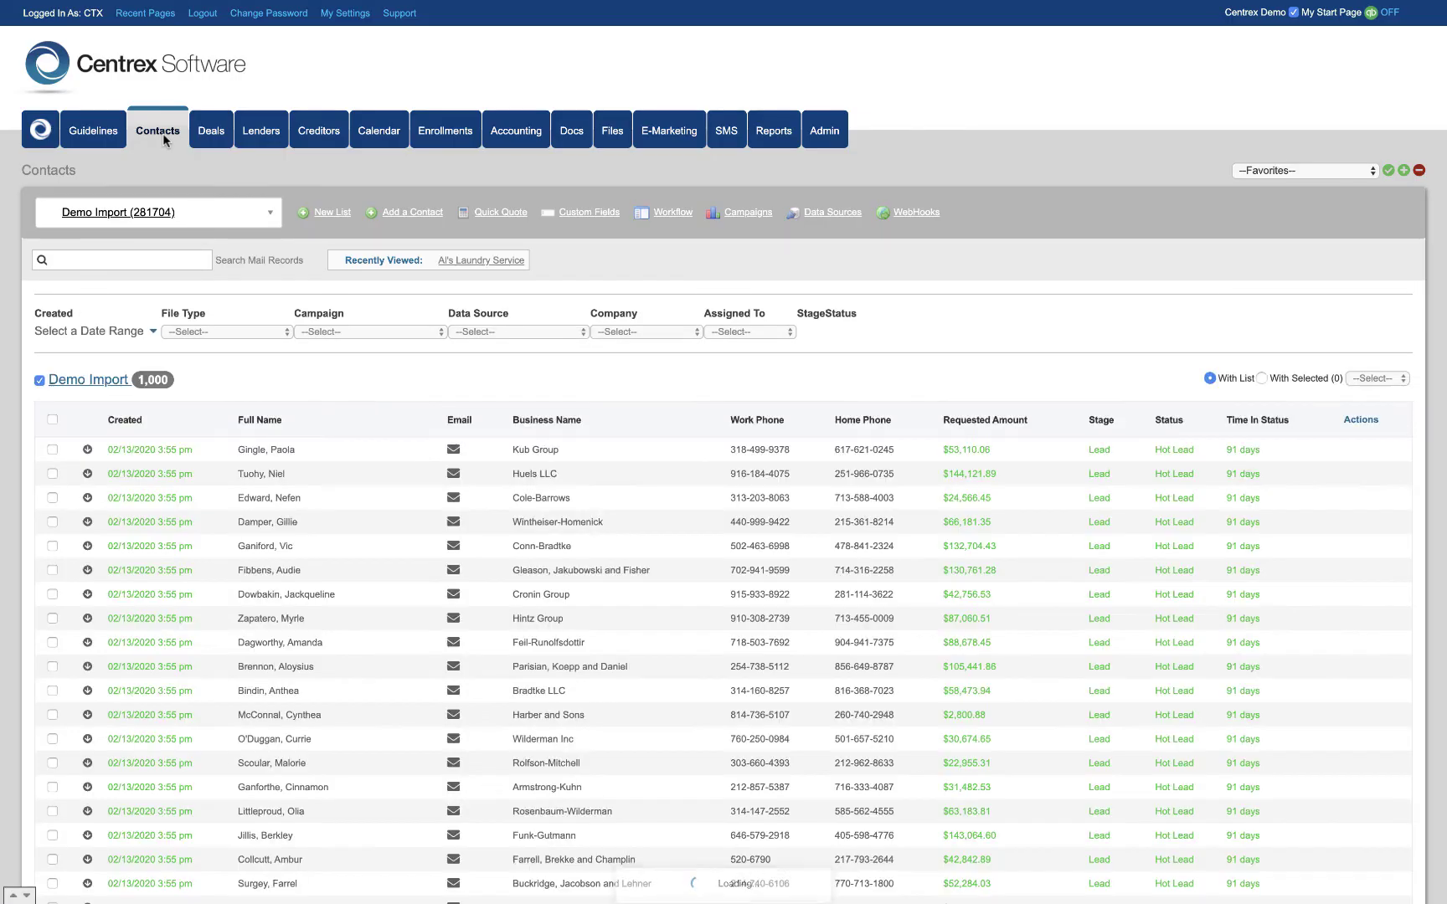
left_click(201, 137)
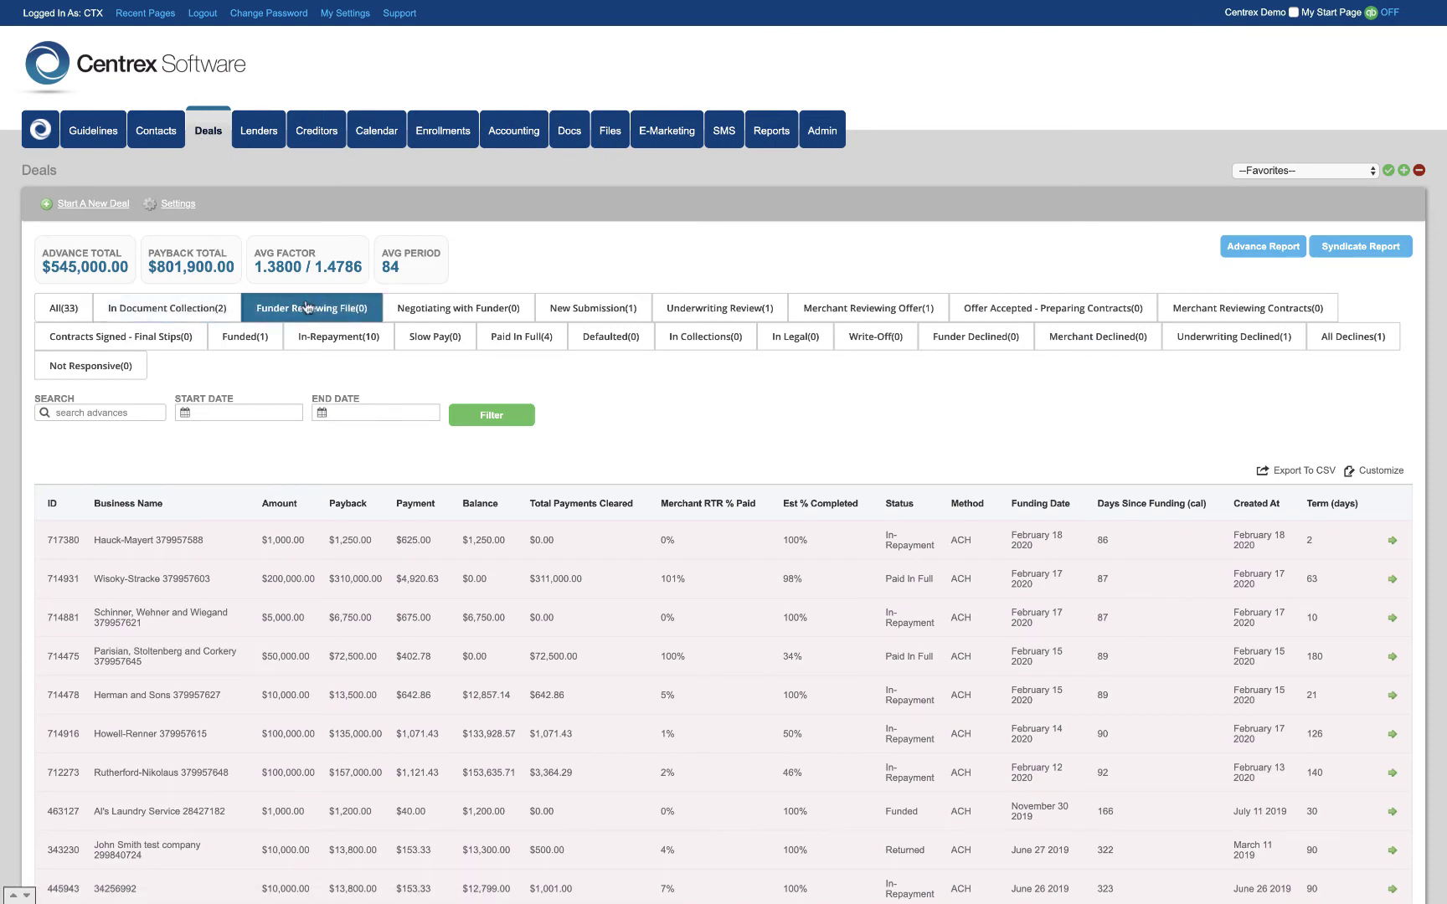
left_click(157, 131)
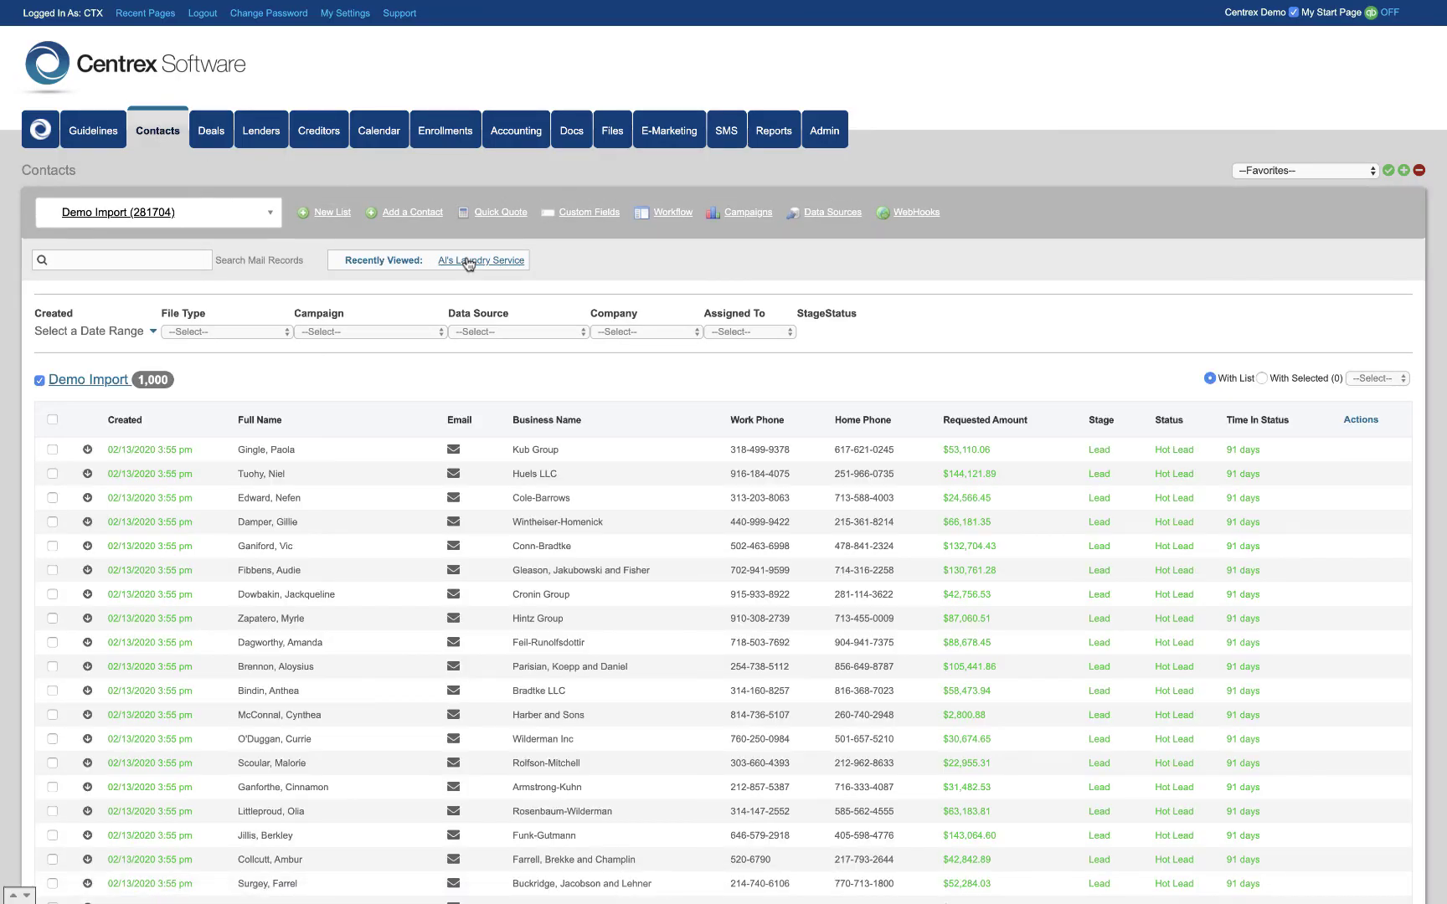
left_click(469, 261)
left_click(527, 253)
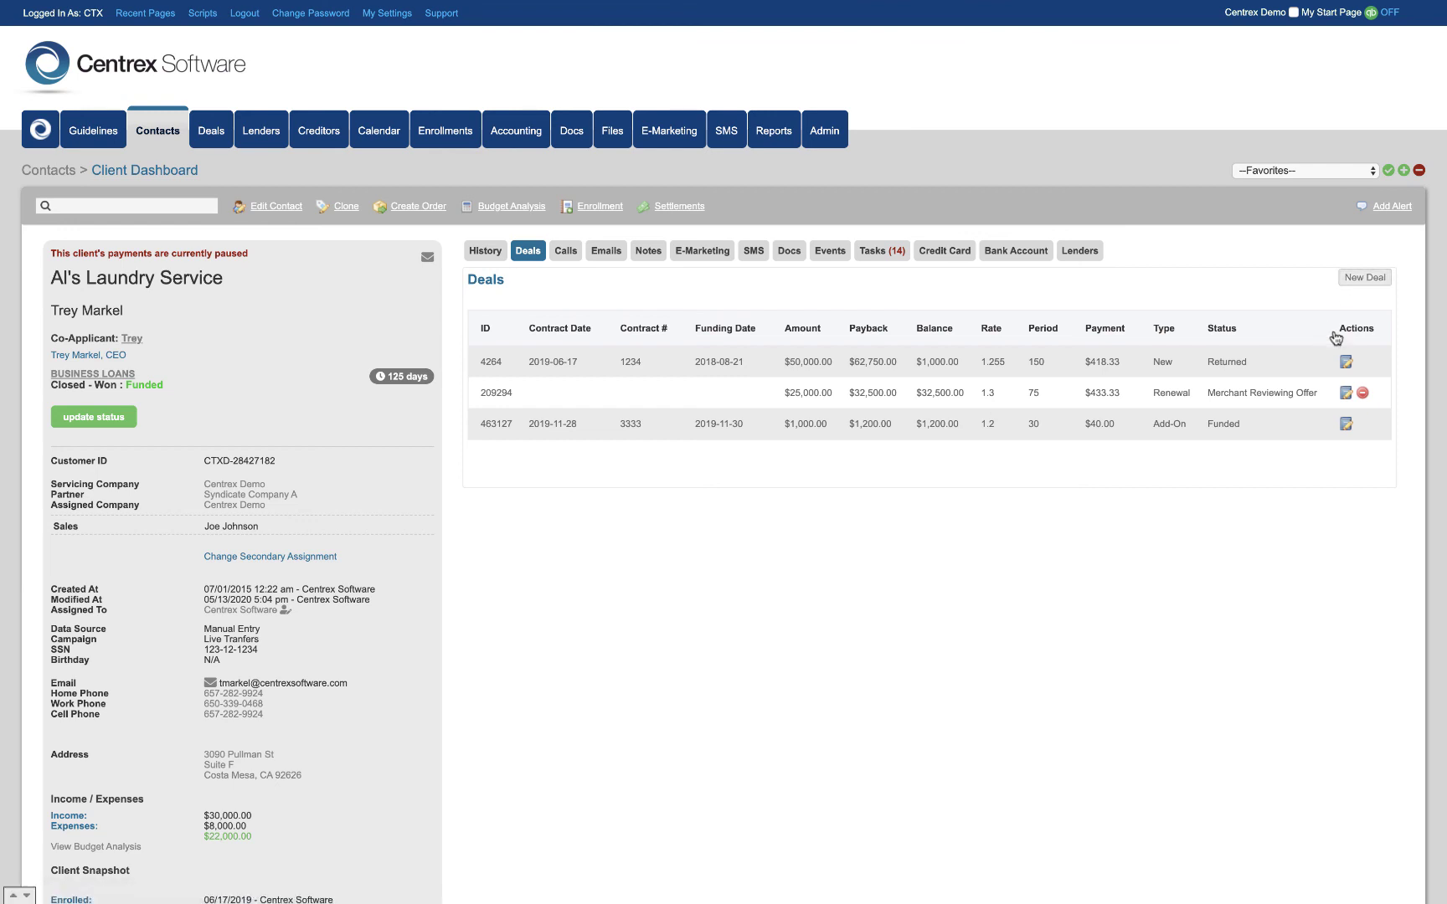
Step: View the client's $50,000 deal, and go back through the business name to the client's deals
left_click(1346, 362)
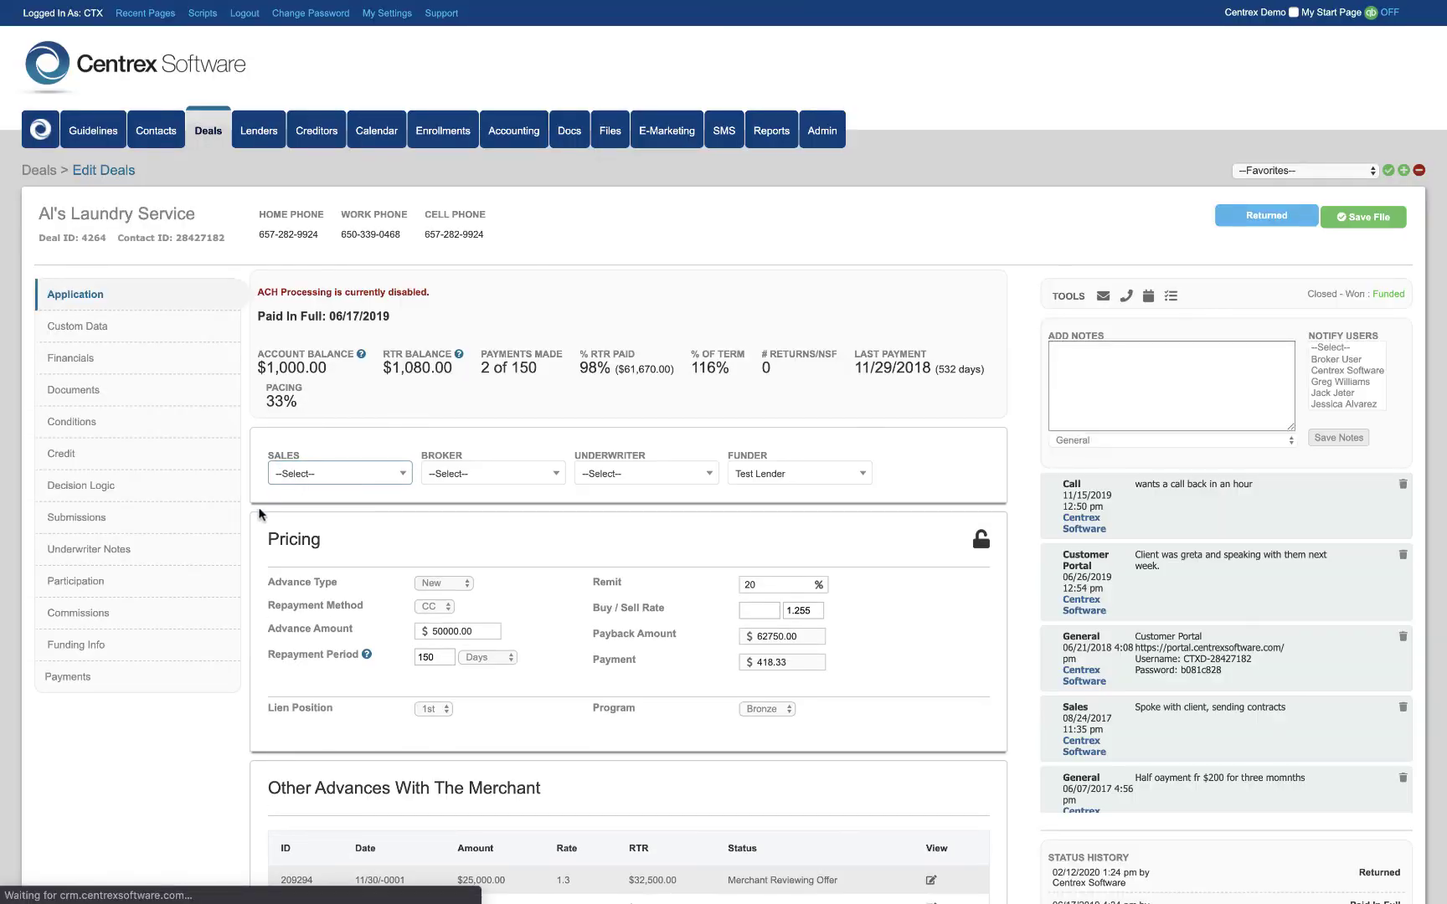
scroll(252, 514, "down", 1)
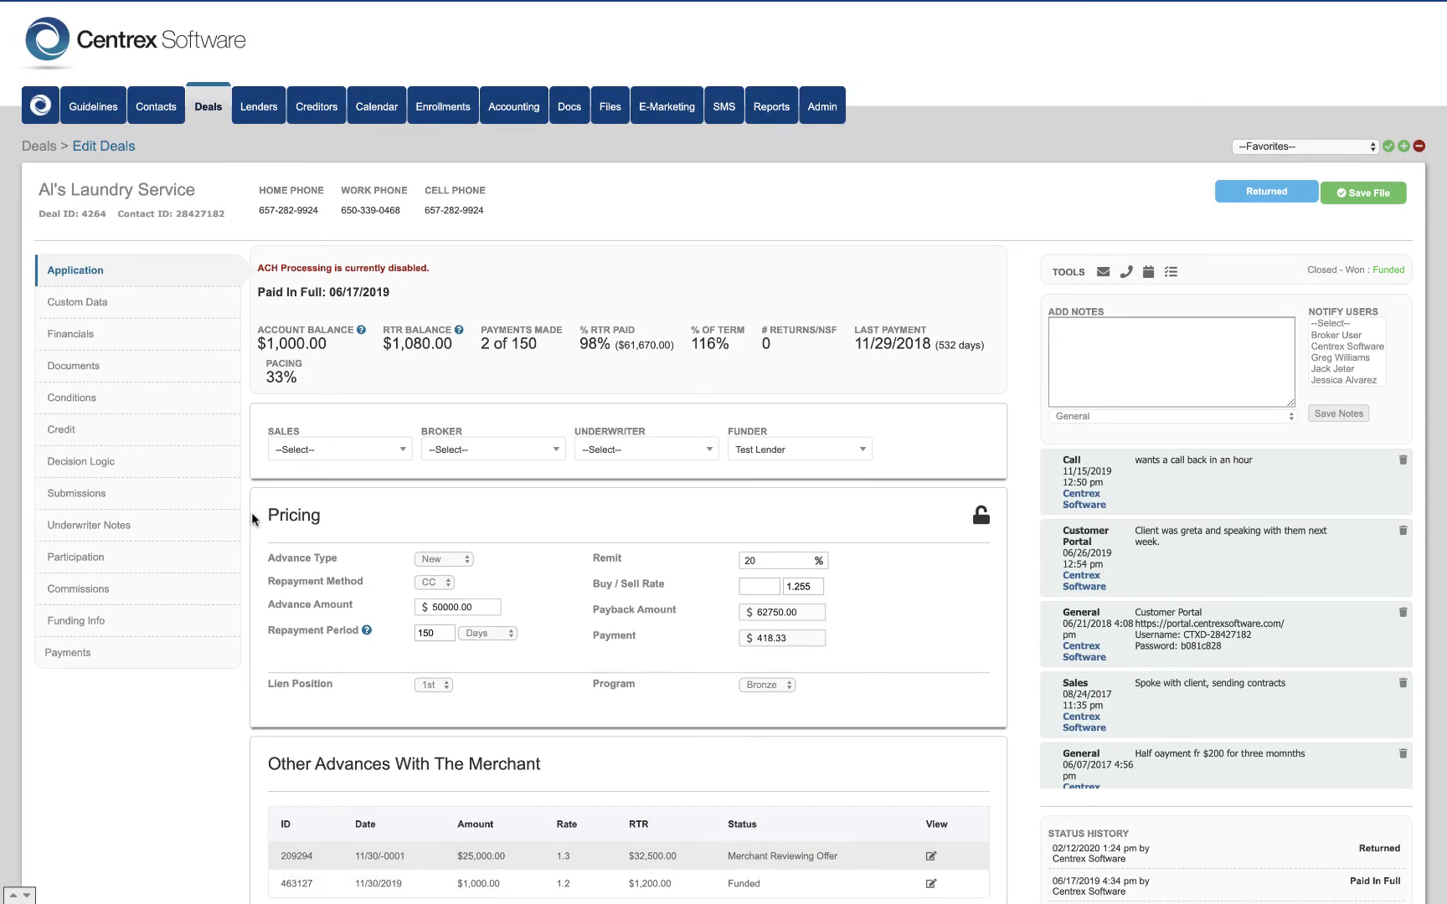
scroll(251, 513, "down", 1)
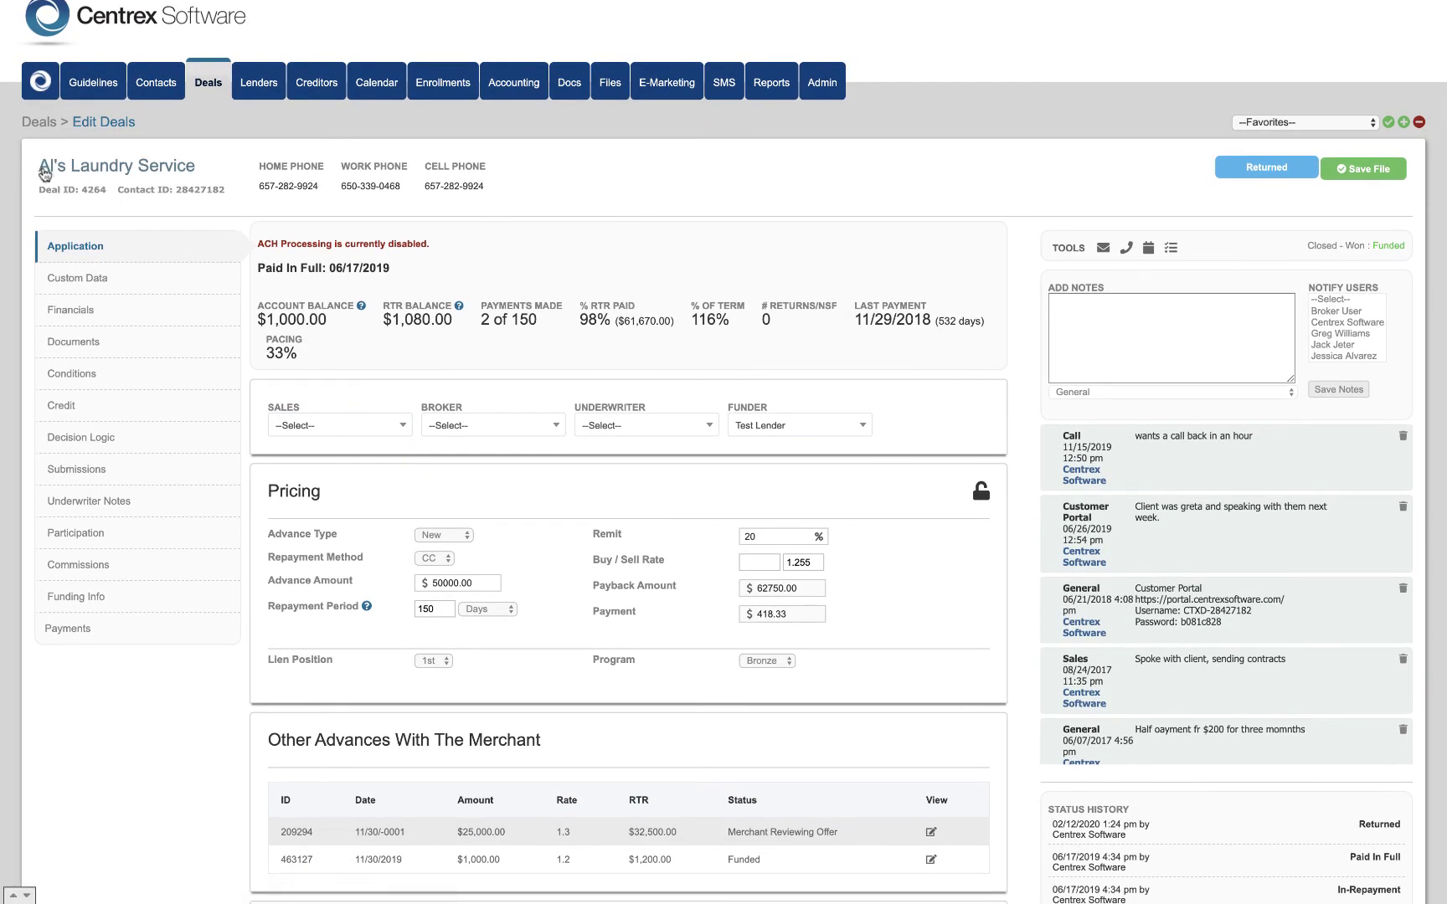
left_click(140, 175)
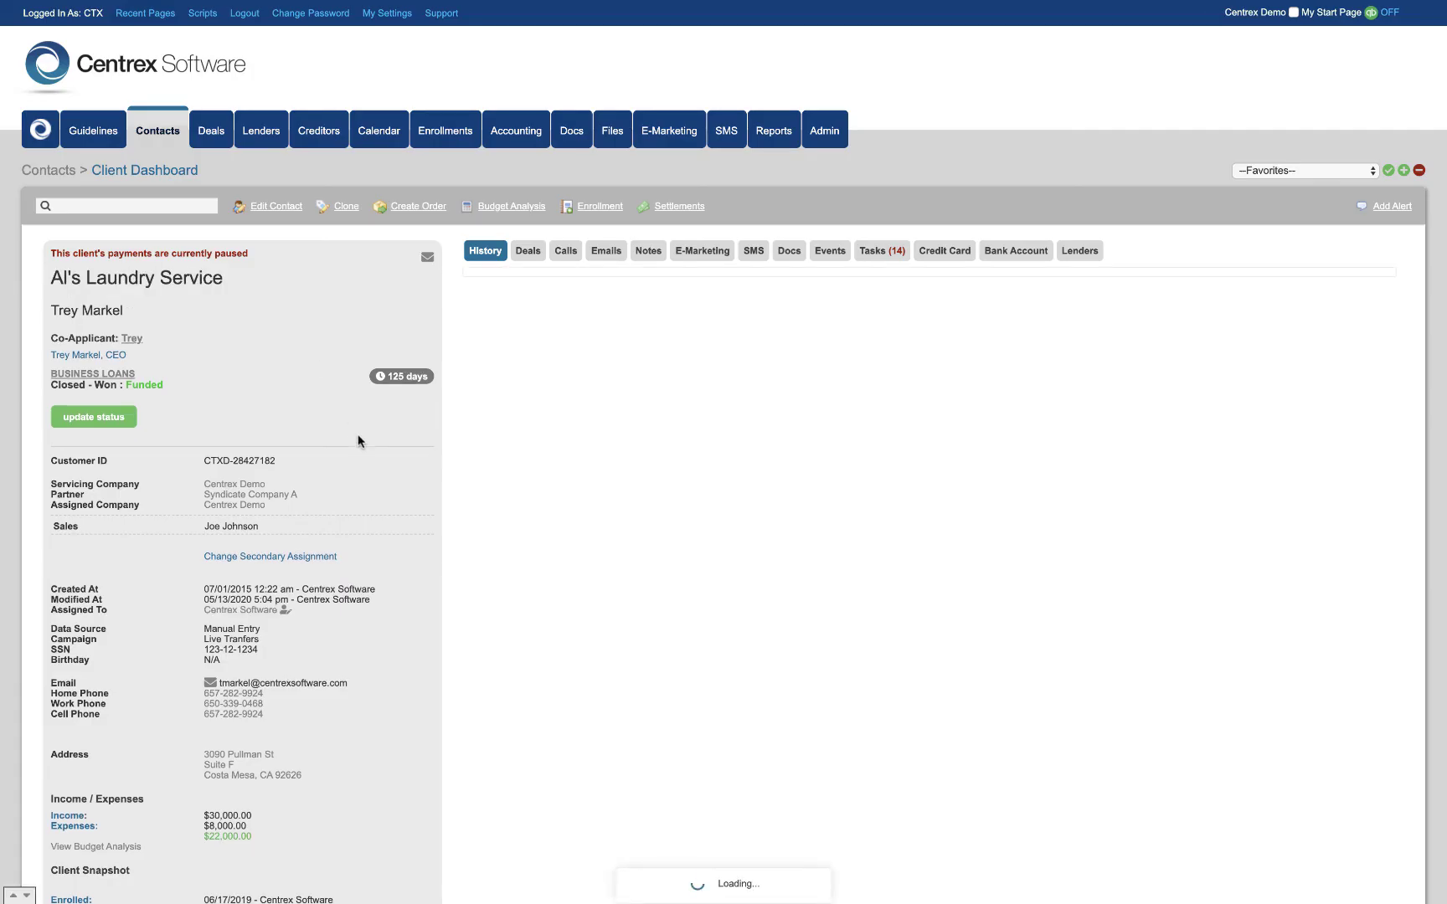
scroll(358, 434, "down", 1)
left_click(528, 226)
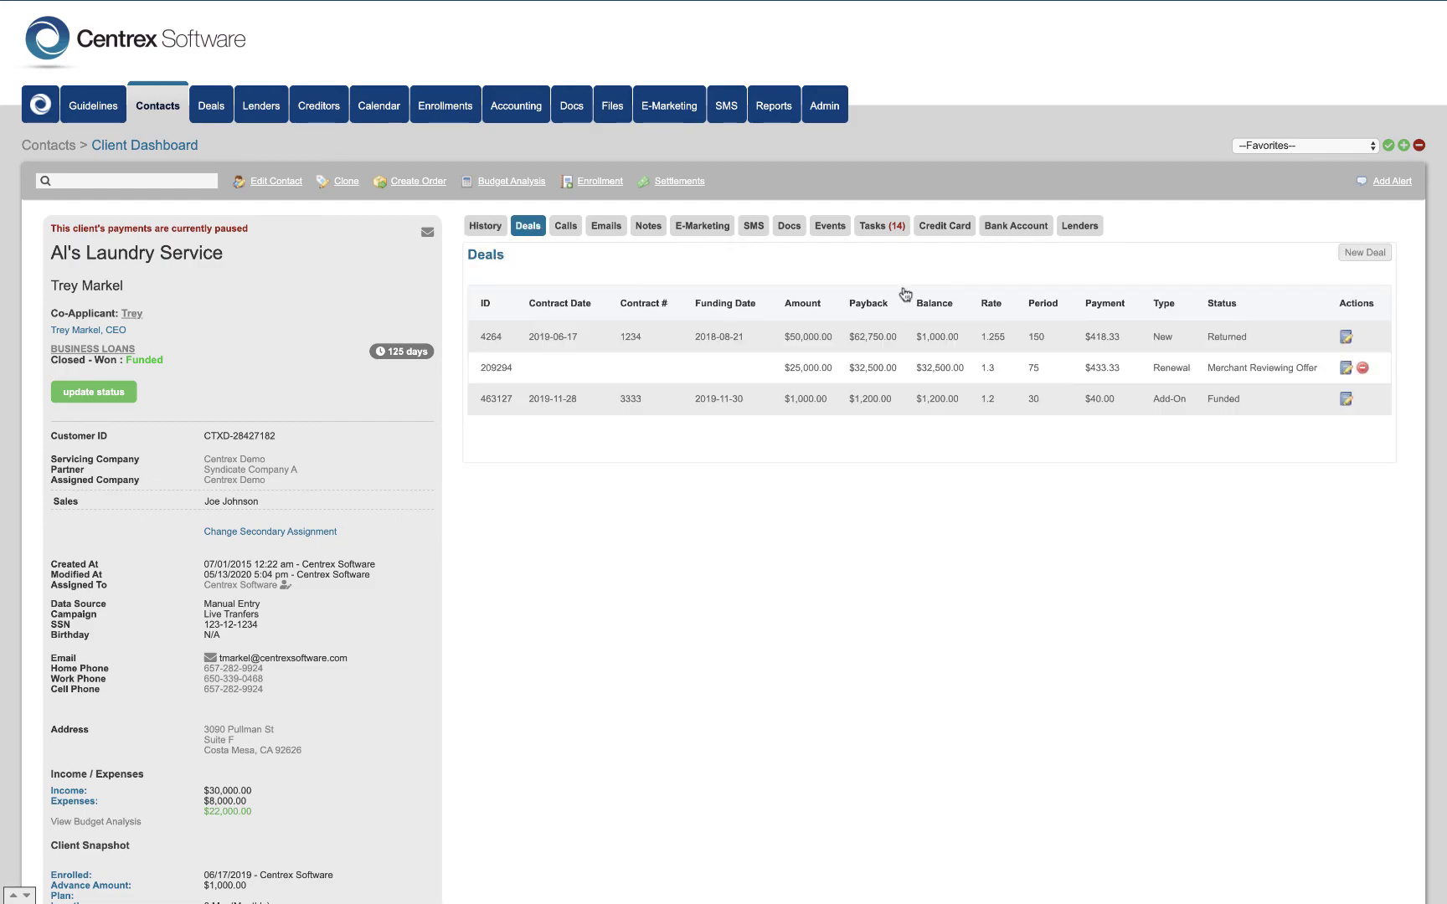
Step: Reopen the $50,000 deal and highlight its deal ID and contact ID under the business name
left_click(1345, 338)
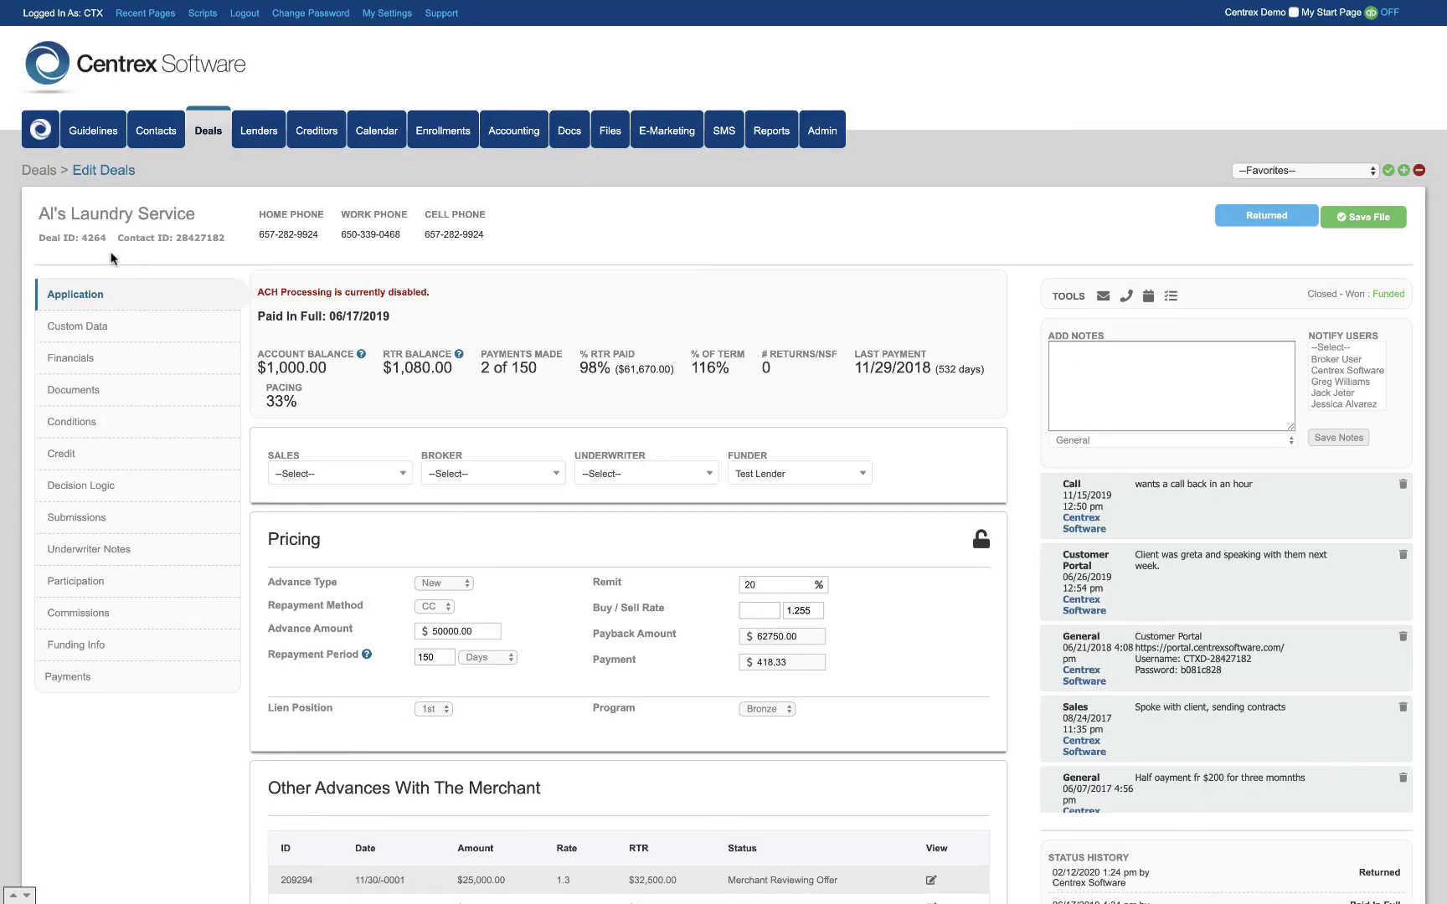
left_click_drag(45, 237, 211, 236)
left_click(206, 234)
left_click_drag(50, 237, 95, 238)
left_click(114, 235)
Step: Examine the deal's balance and payment summary and its sales, broker, underwriter and funder assignments
scroll(407, 293, "down", 1)
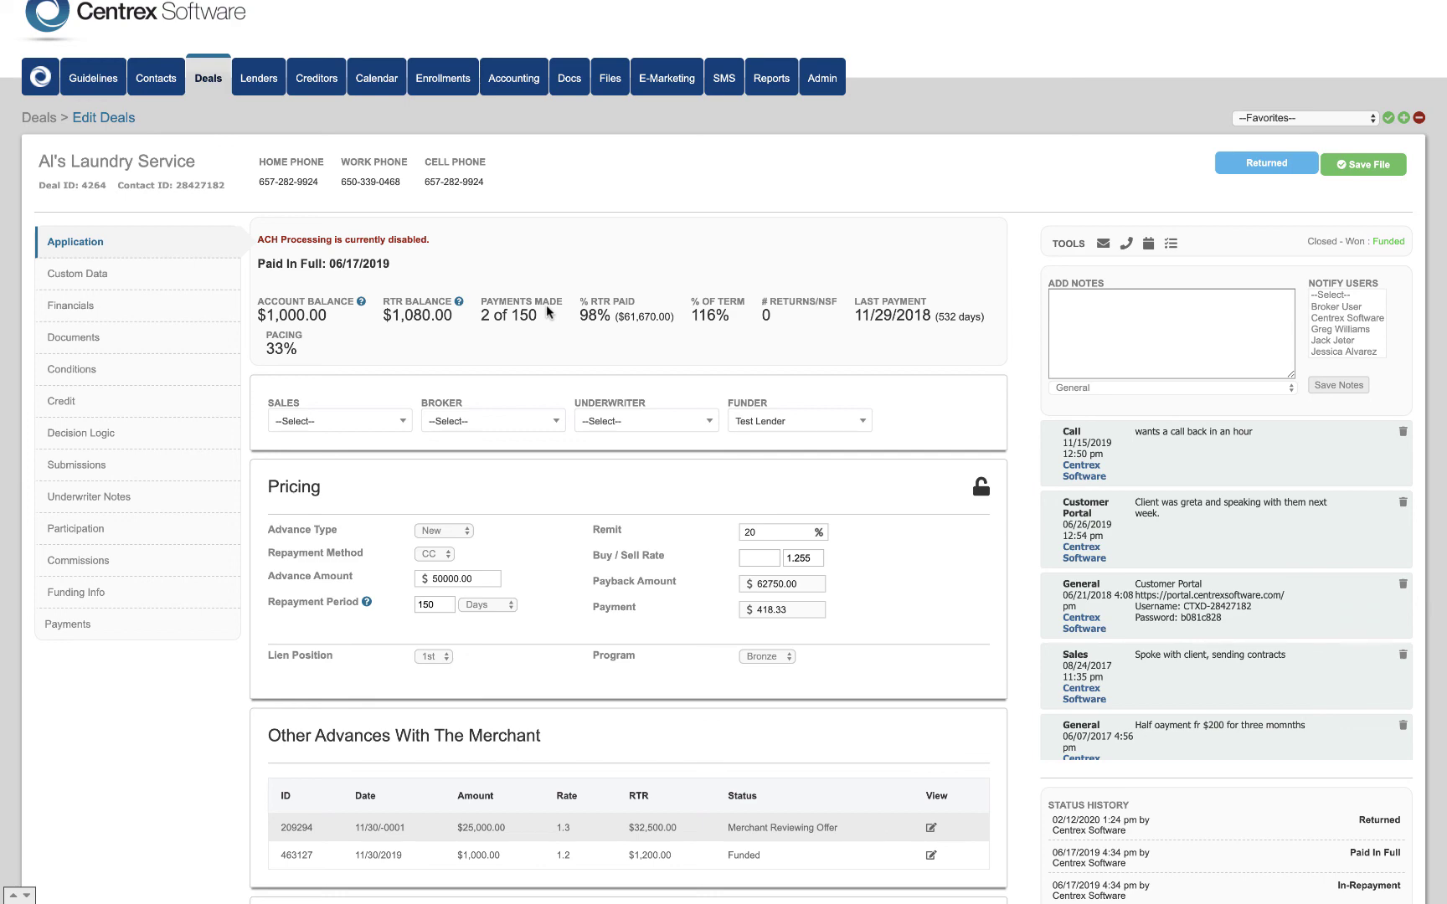
scroll(546, 310, "down", 3)
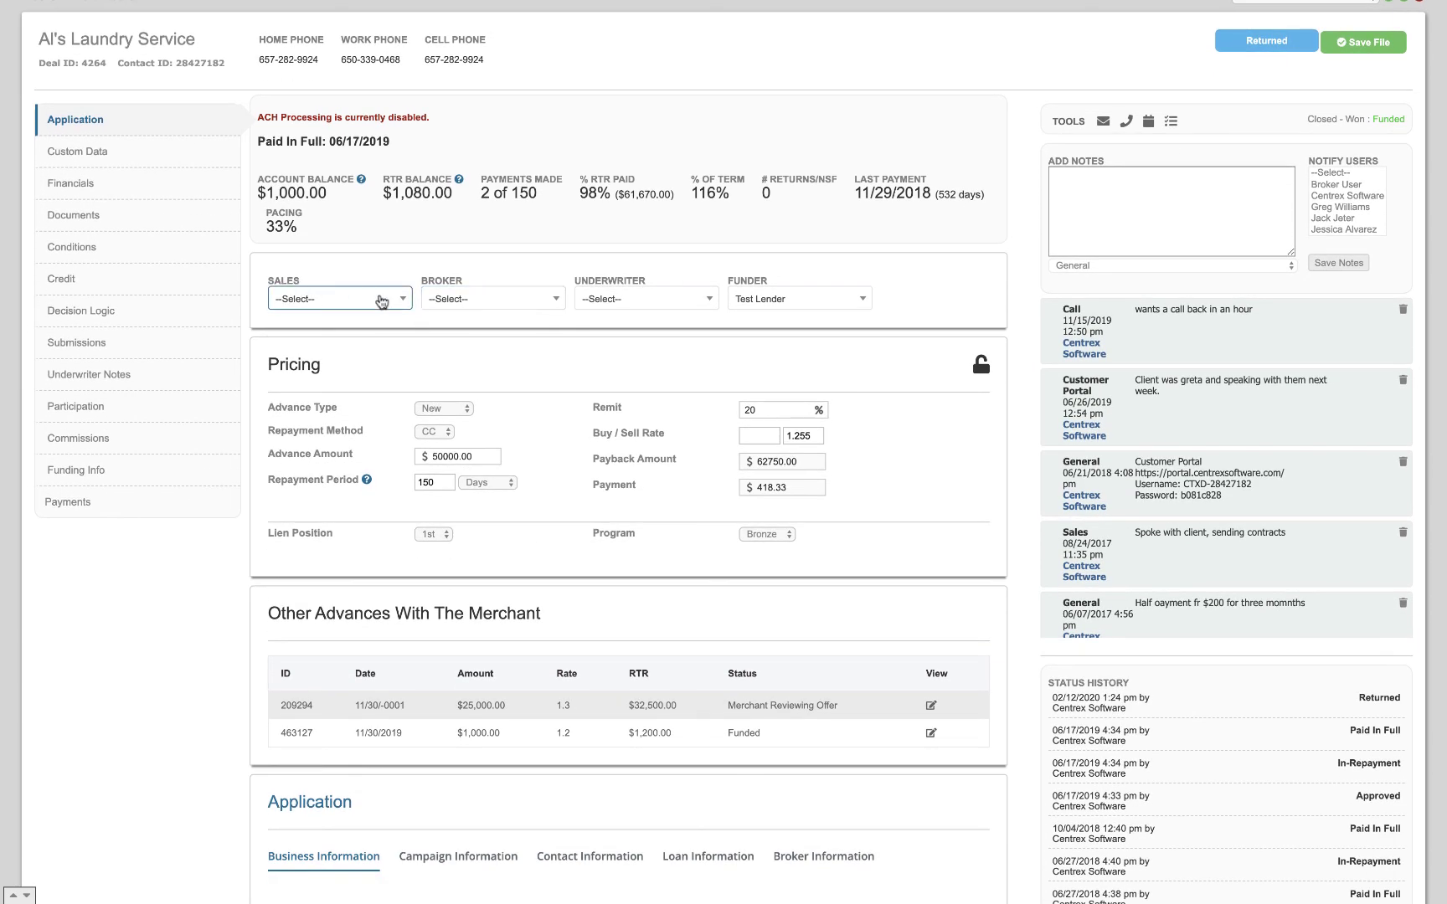
scroll(502, 301, "up", 4)
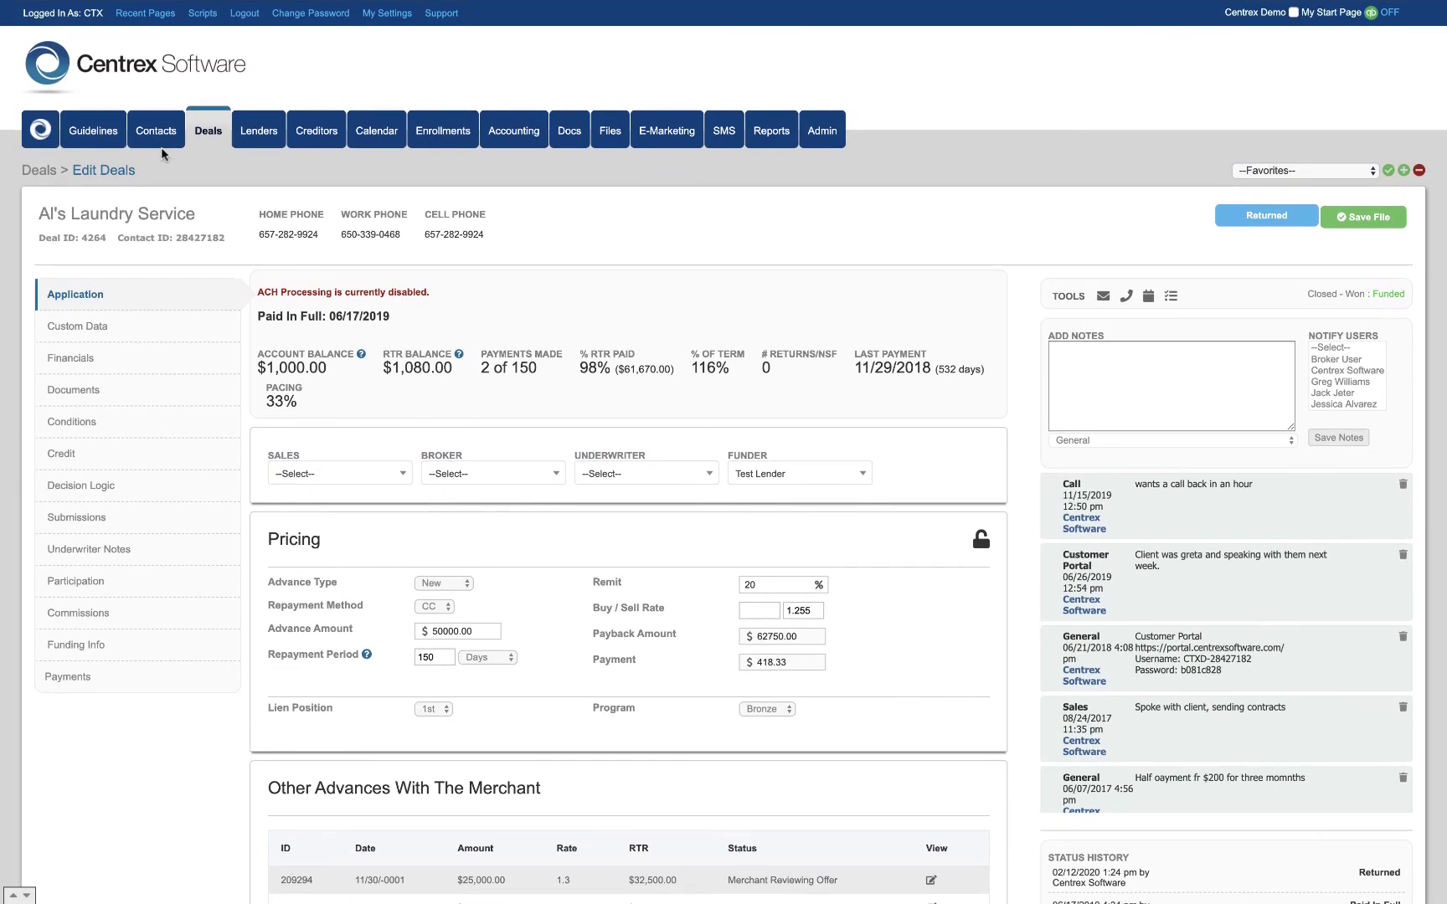
scroll(524, 277, "down", 2)
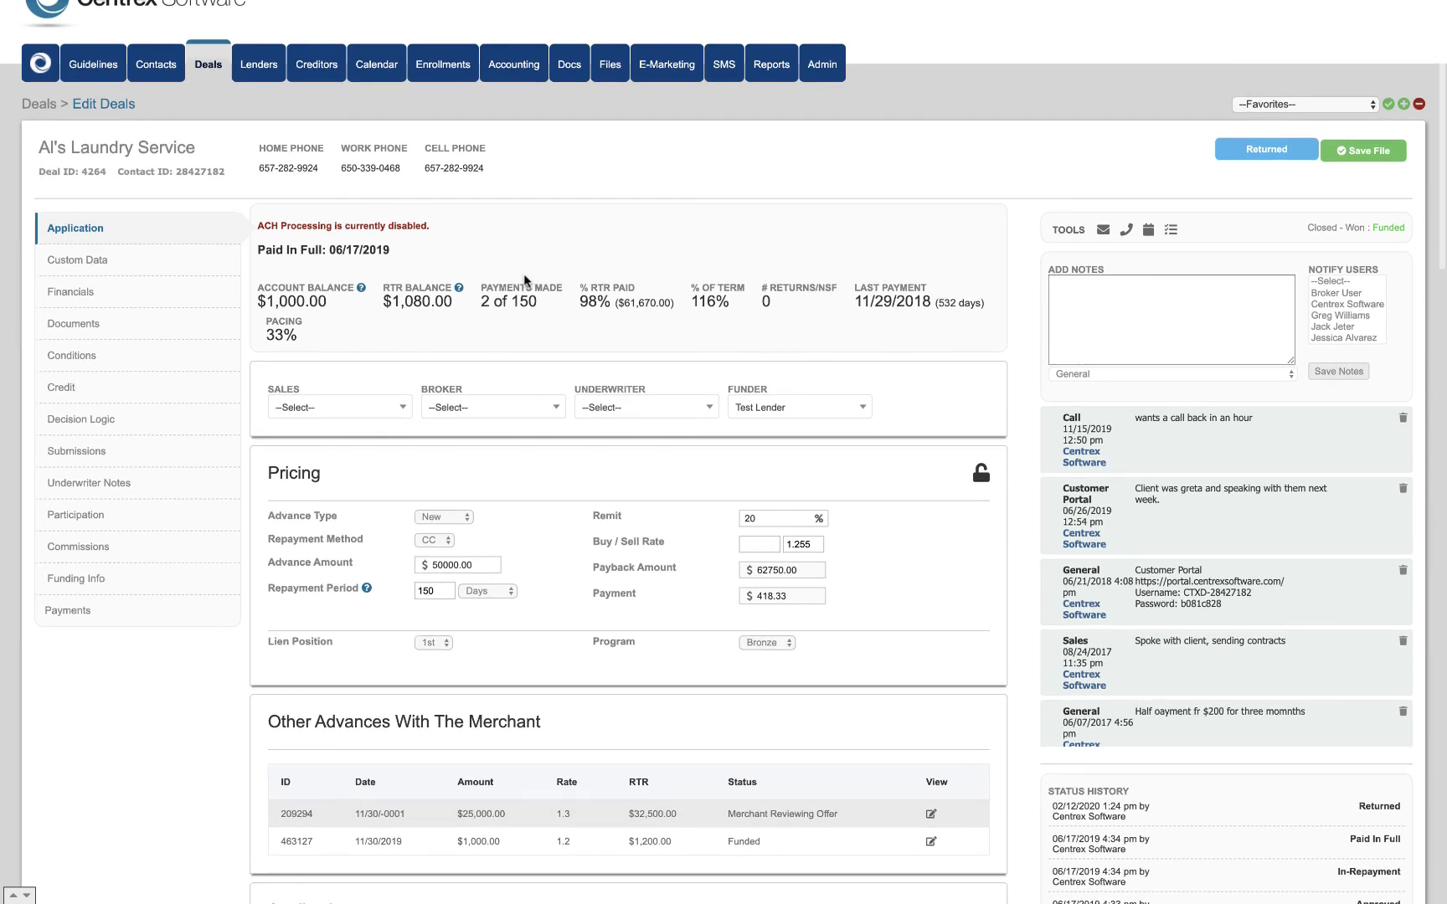
scroll(298, 277, "down", 3)
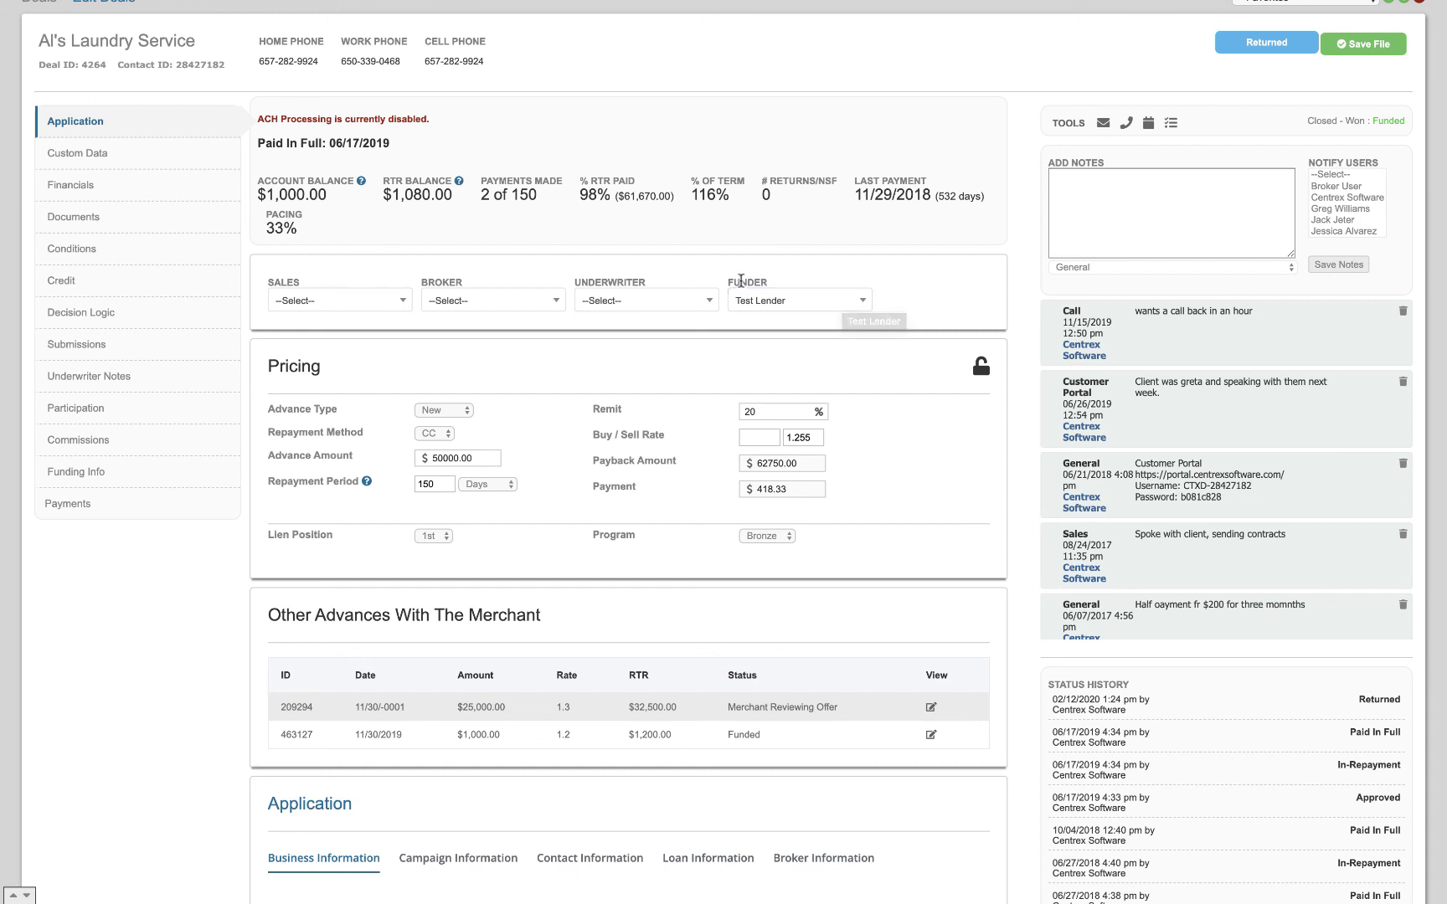
scroll(441, 277, "up", 3)
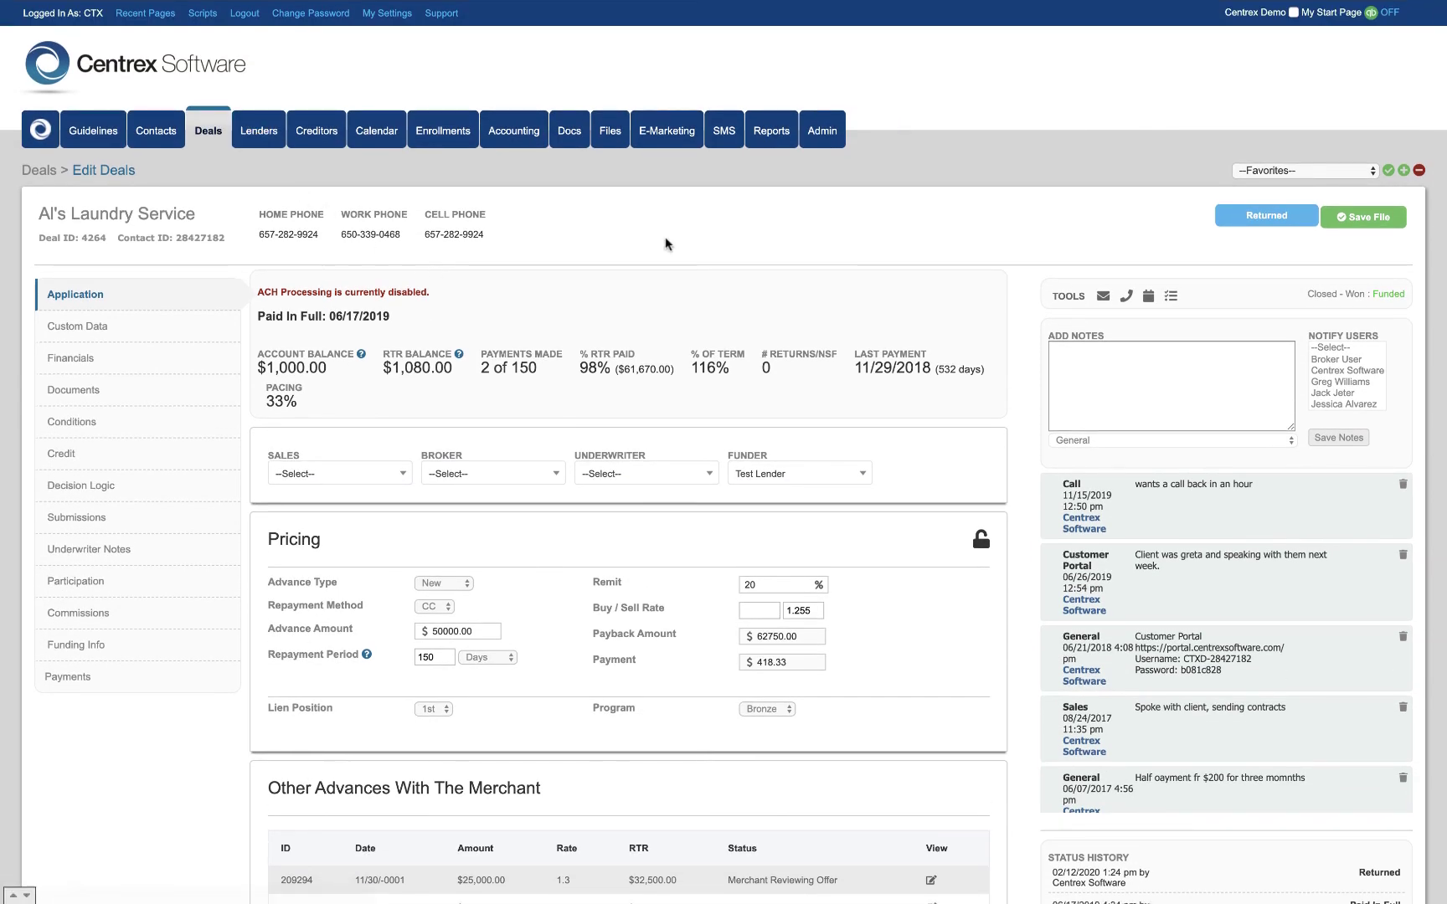
Step: Examine the deal's Pricing section, including the advance type and repayment method options and the remit percentage, without changing any values
scroll(750, 315, "down", 3)
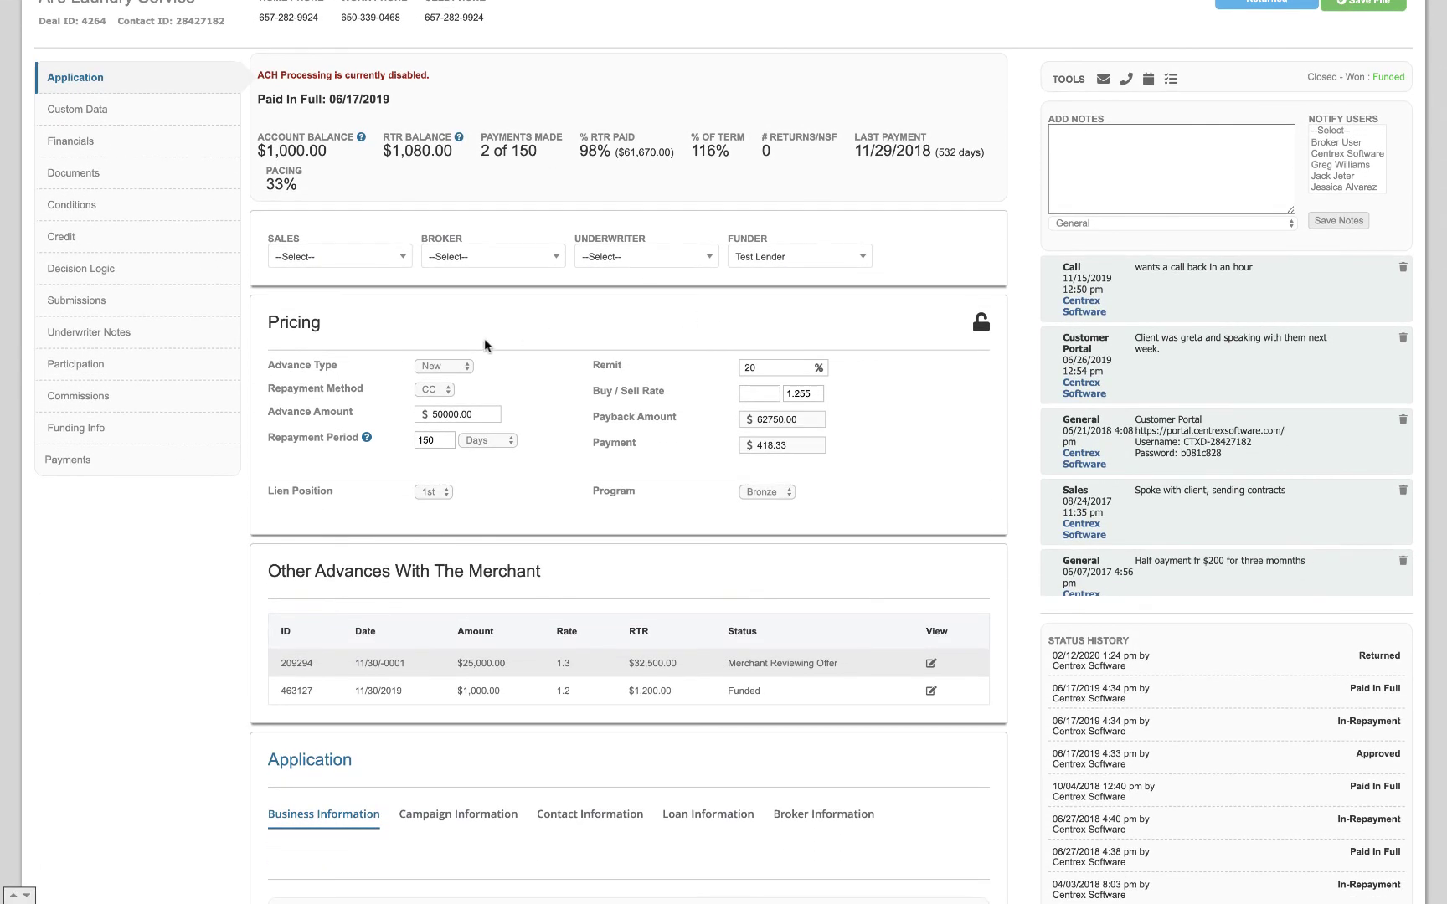
scroll(484, 338, "down", 1)
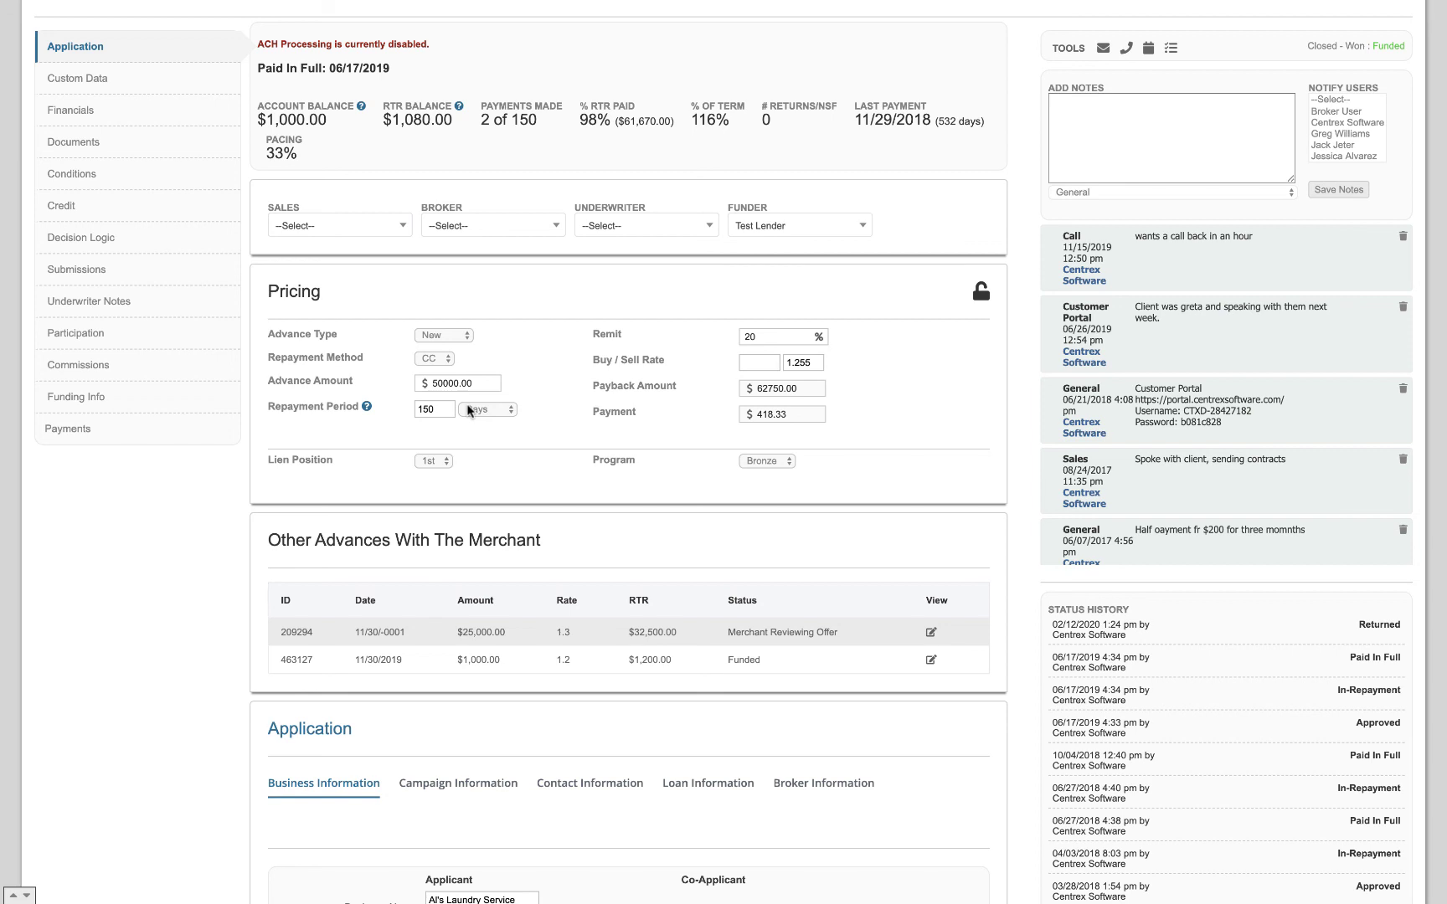
scroll(473, 410, "down", 1)
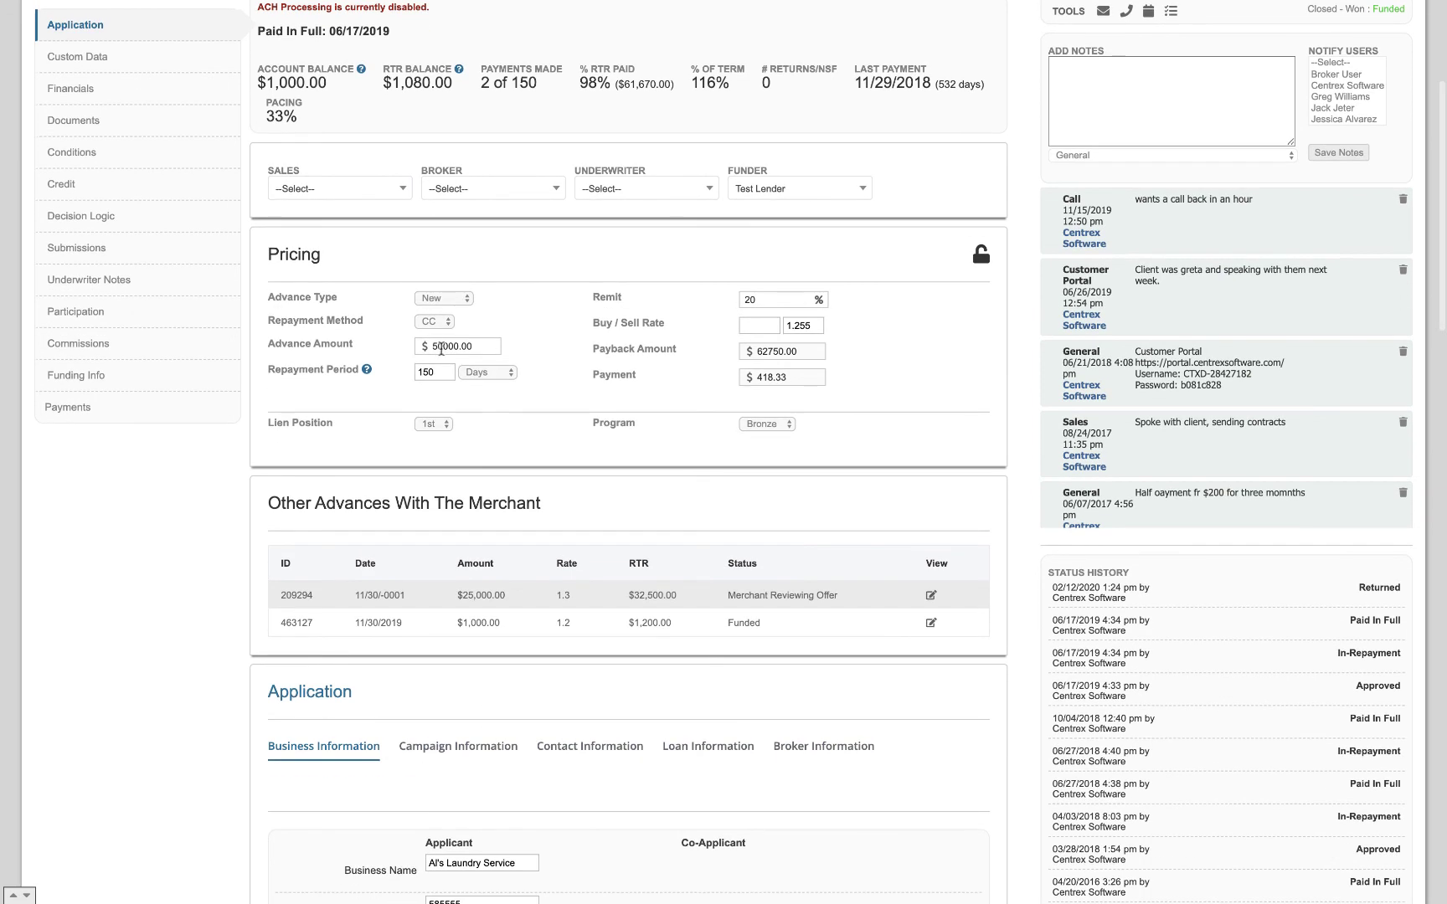
left_click(436, 295)
left_click(509, 294)
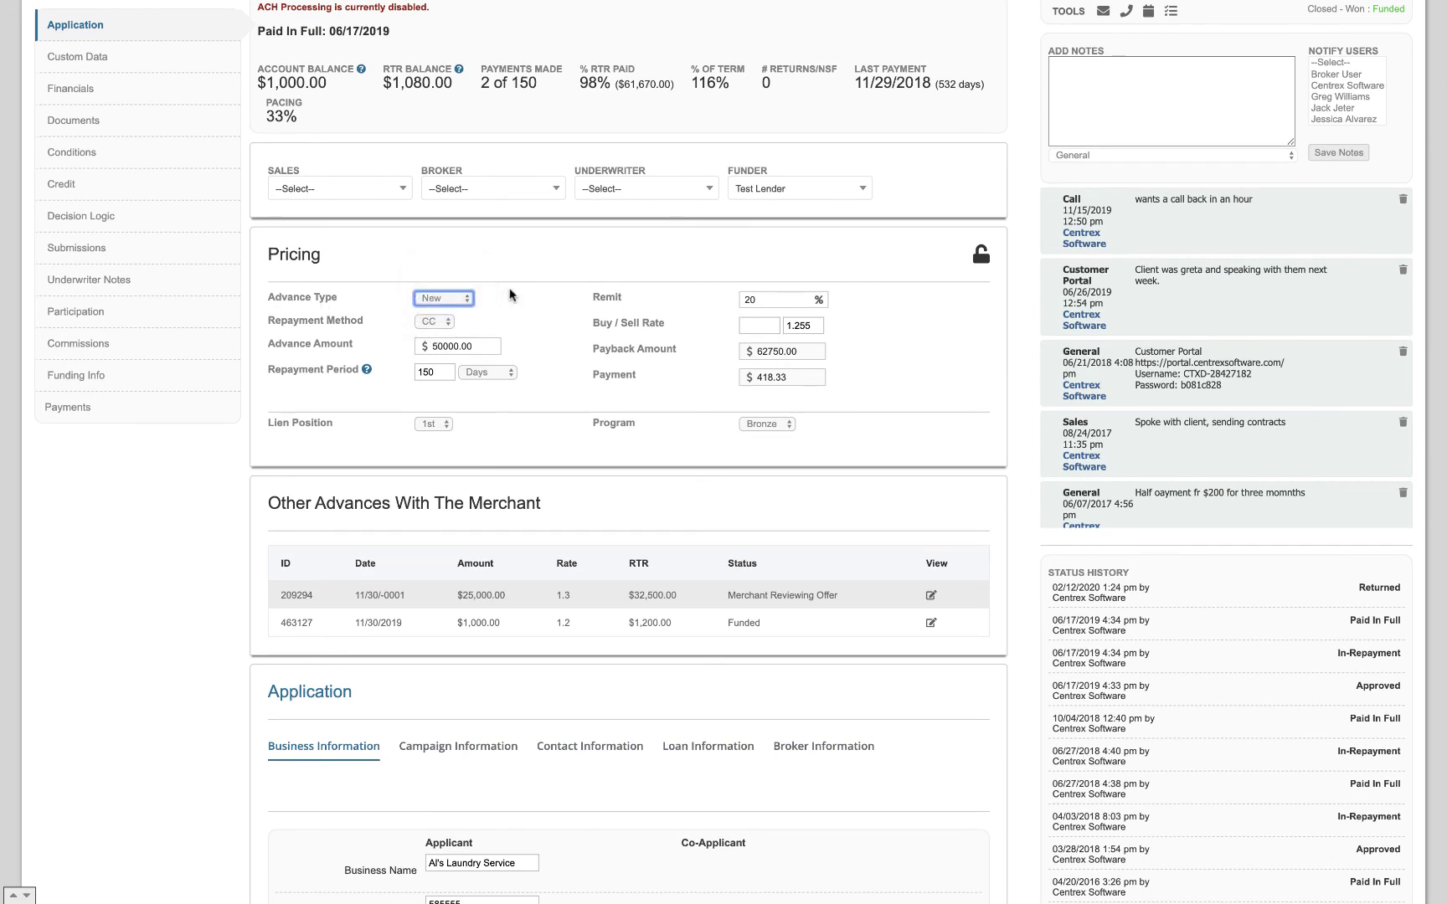
left_click(451, 321)
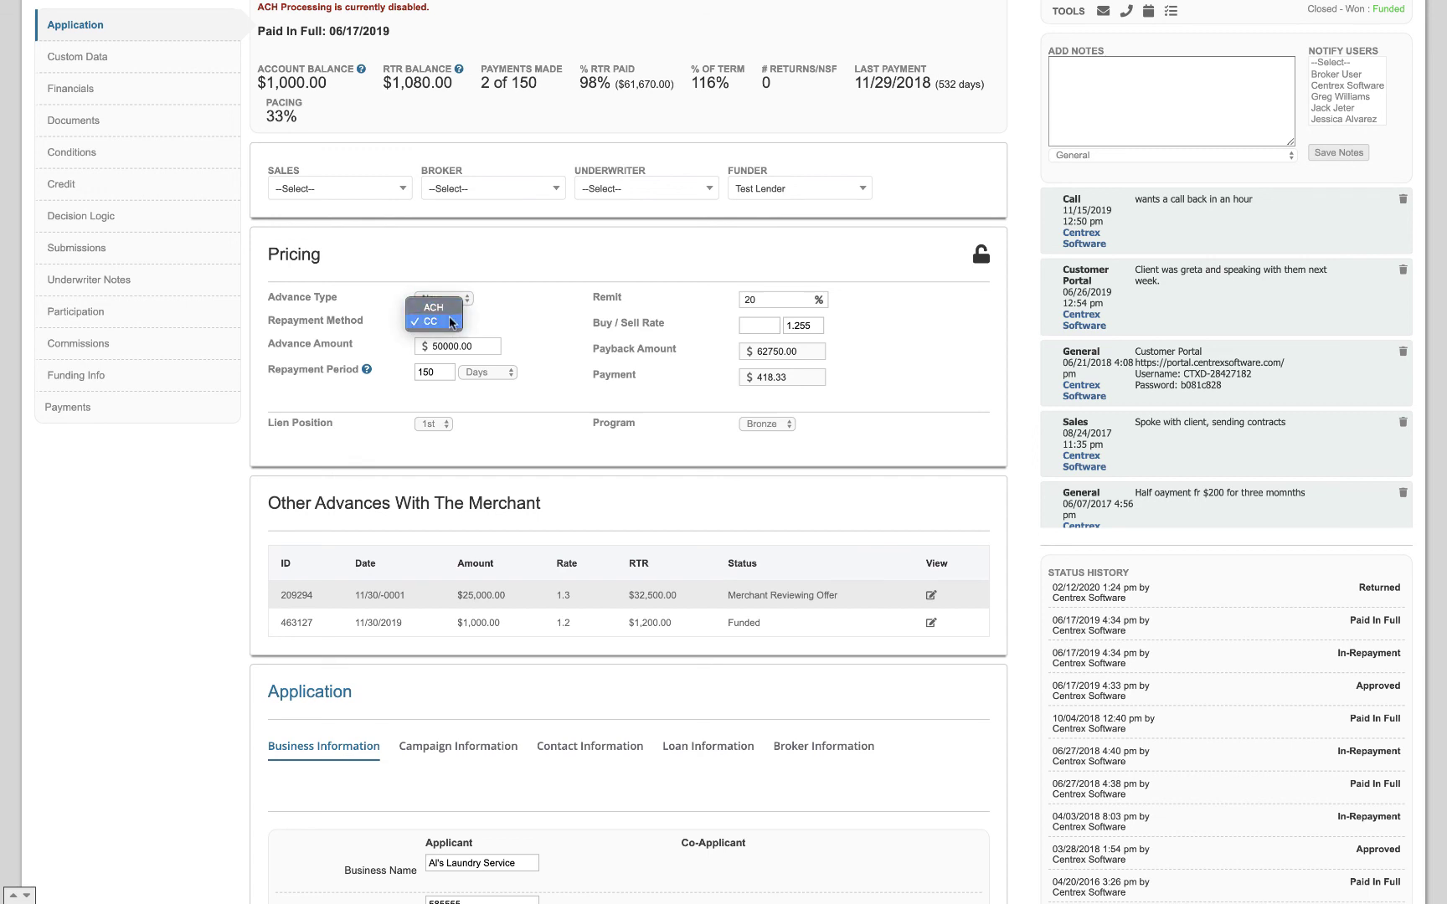
left_click(448, 324)
left_click(756, 300)
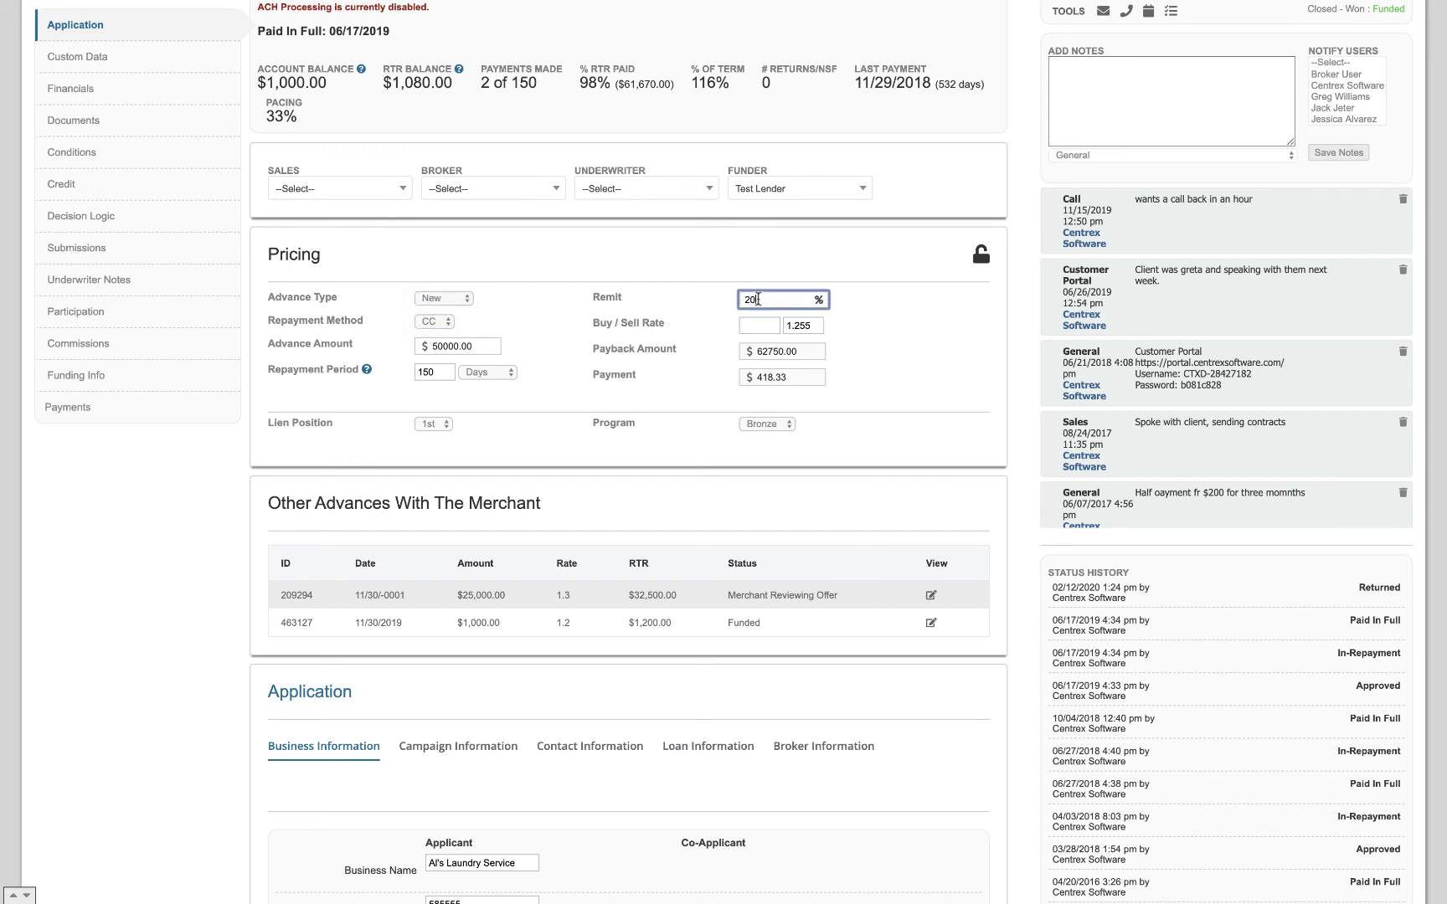
left_click(698, 302)
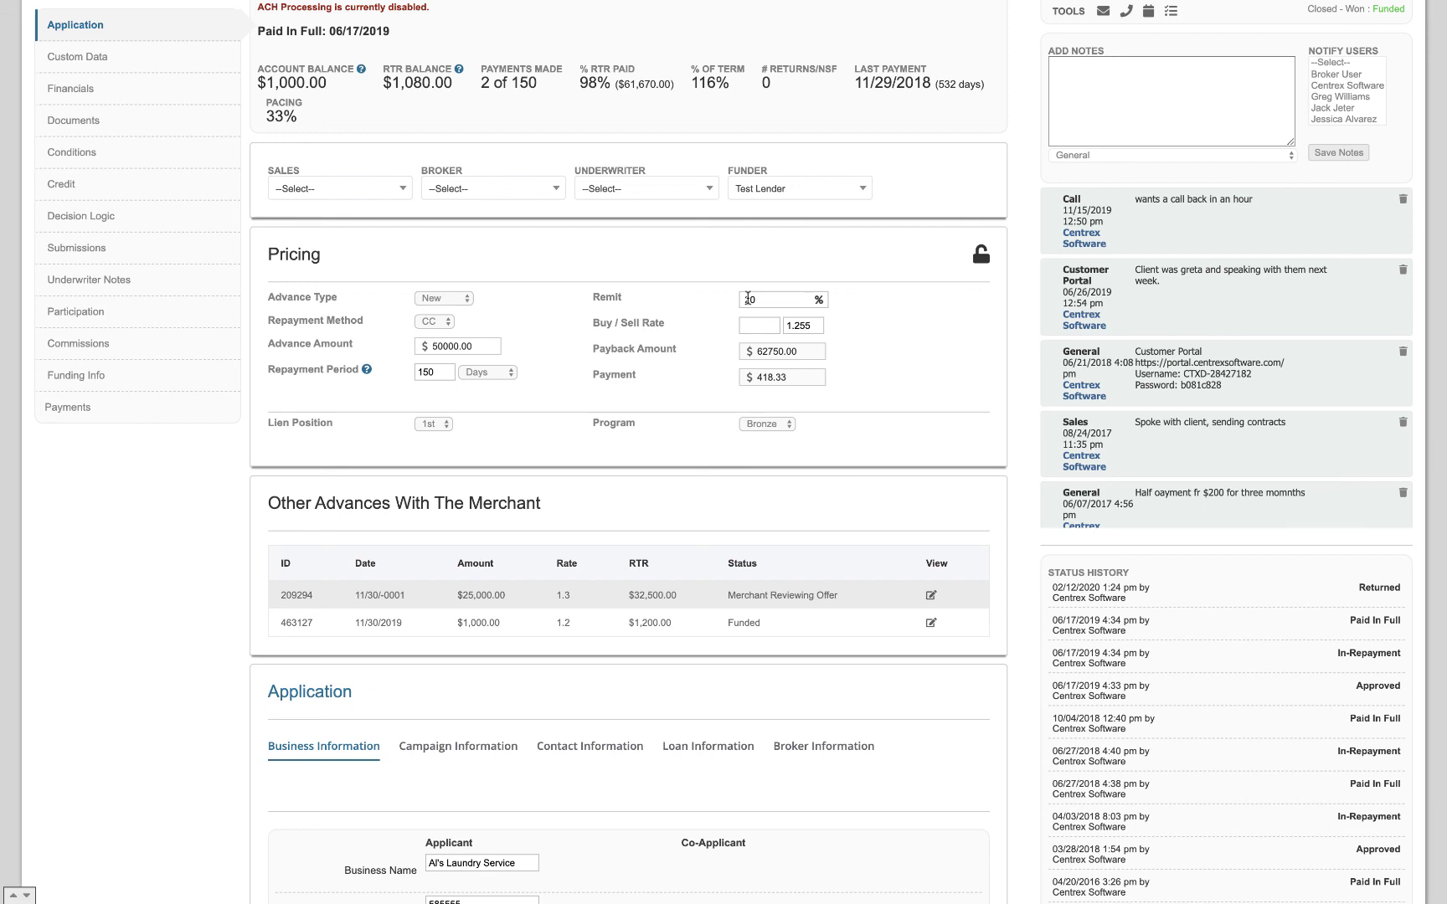
Step: Set the deal's repayment method to ACH in the Pricing section and clear the remit percentage
left_click(441, 326)
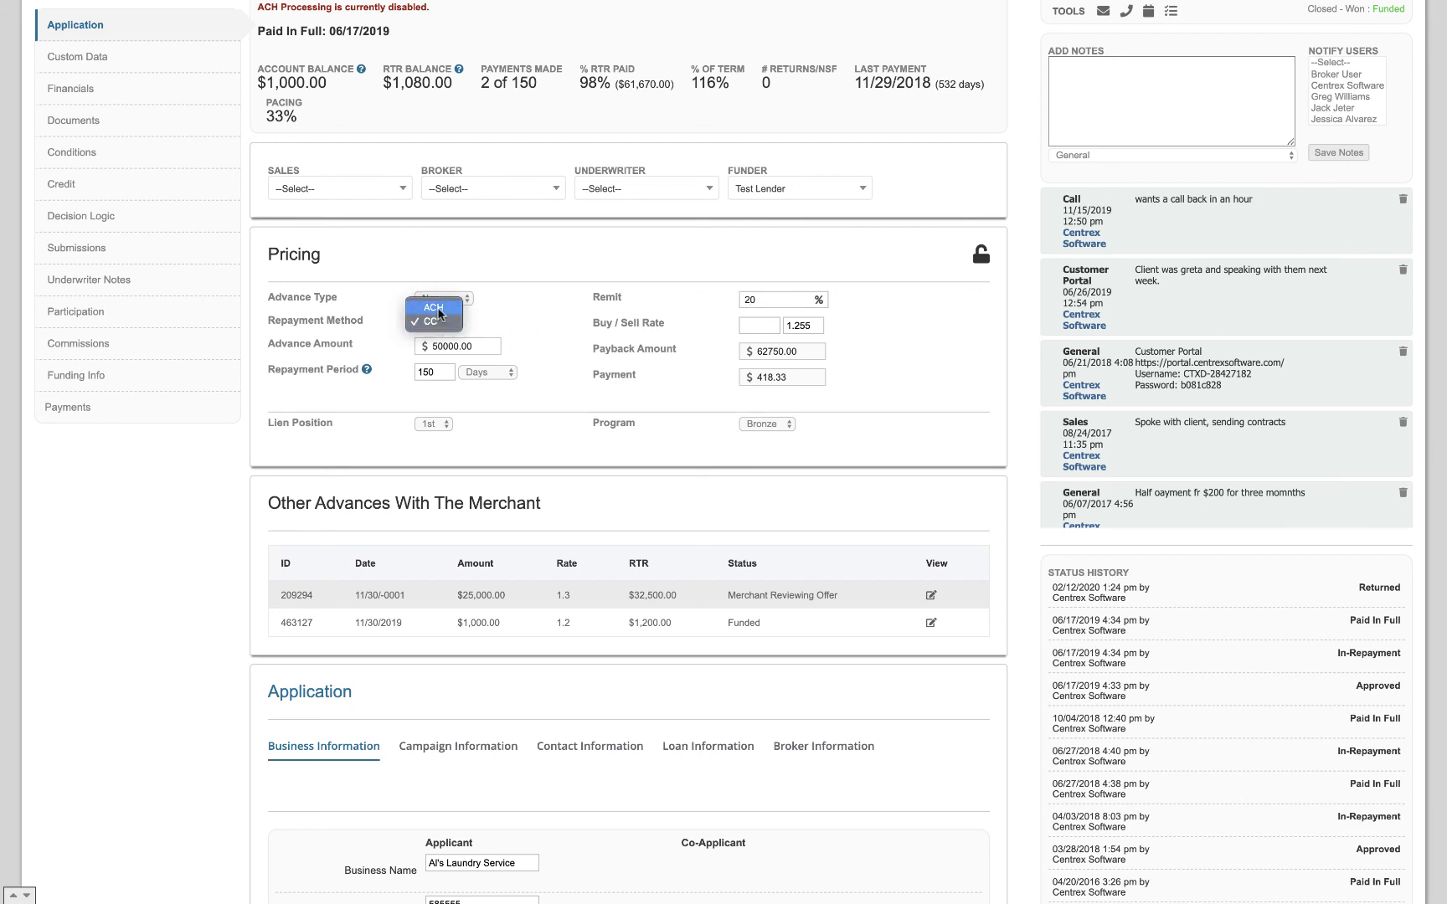
left_click(439, 314)
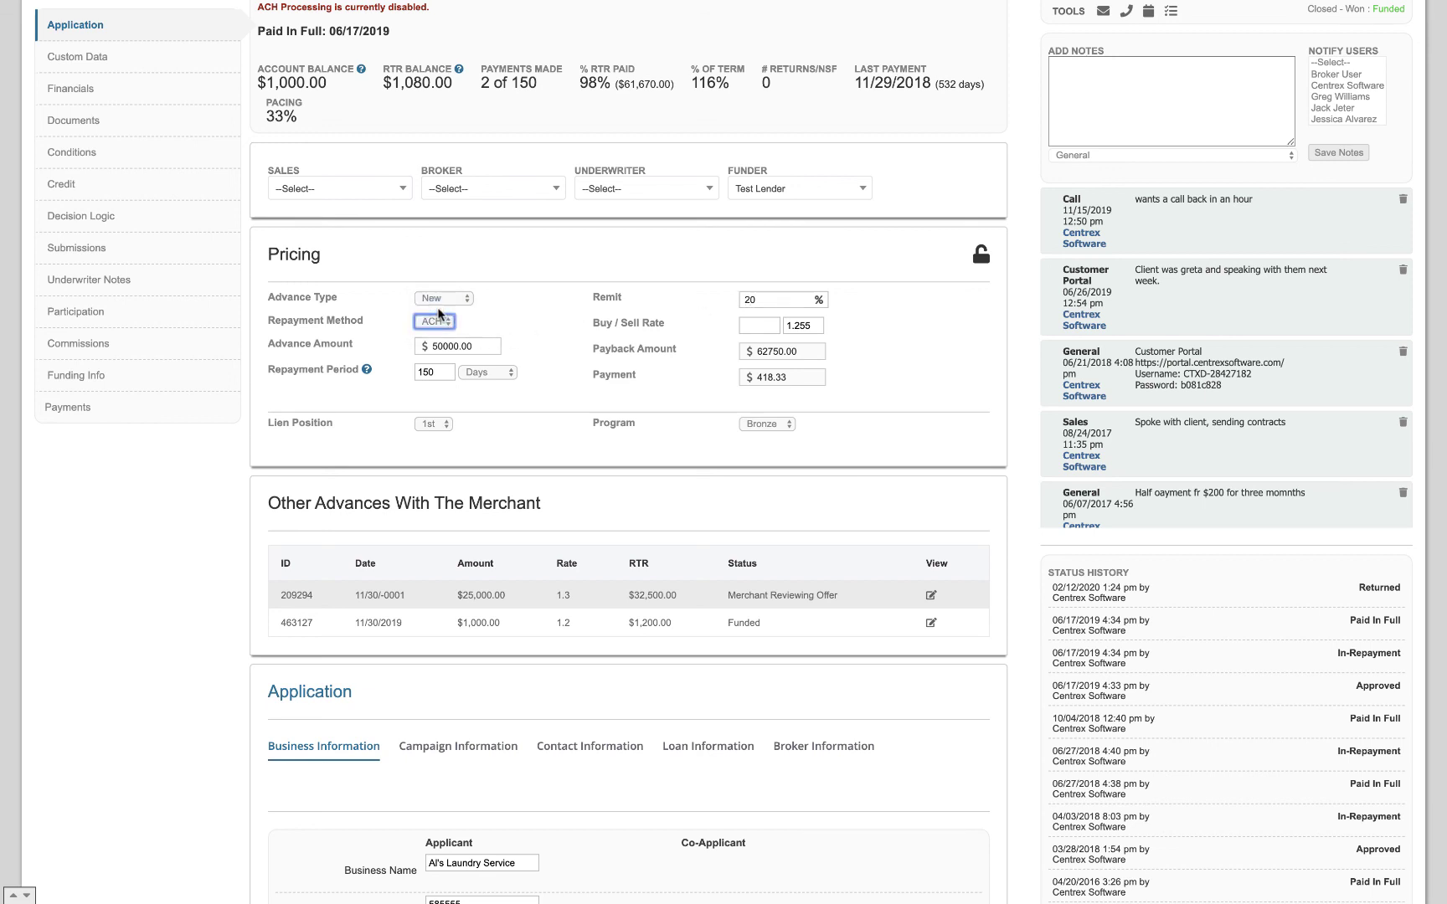
left_click(752, 301)
key("BackSpace")
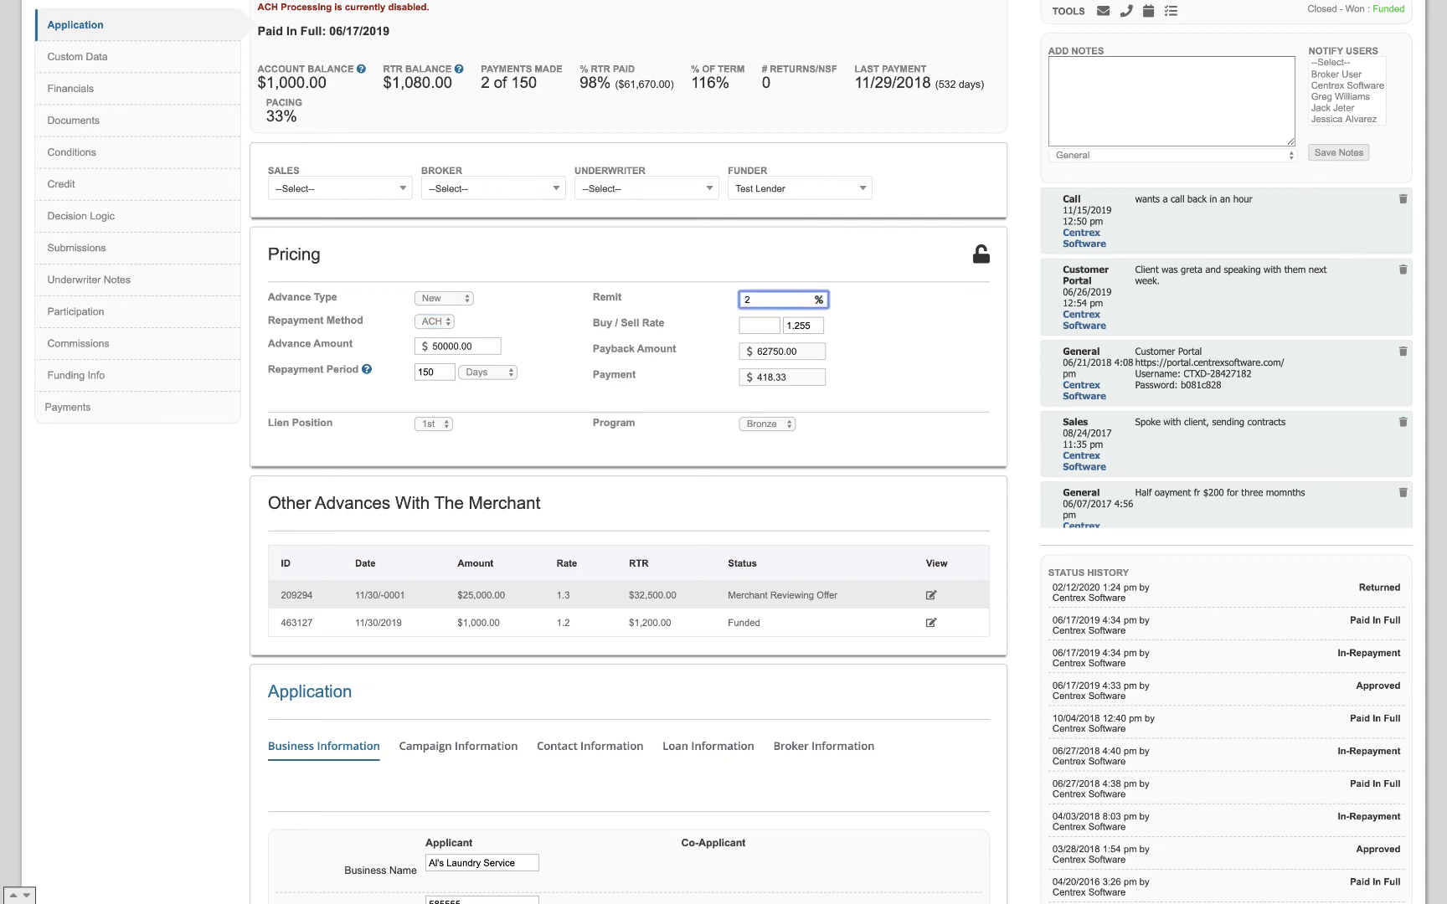
key("BackSpace")
left_click(688, 307)
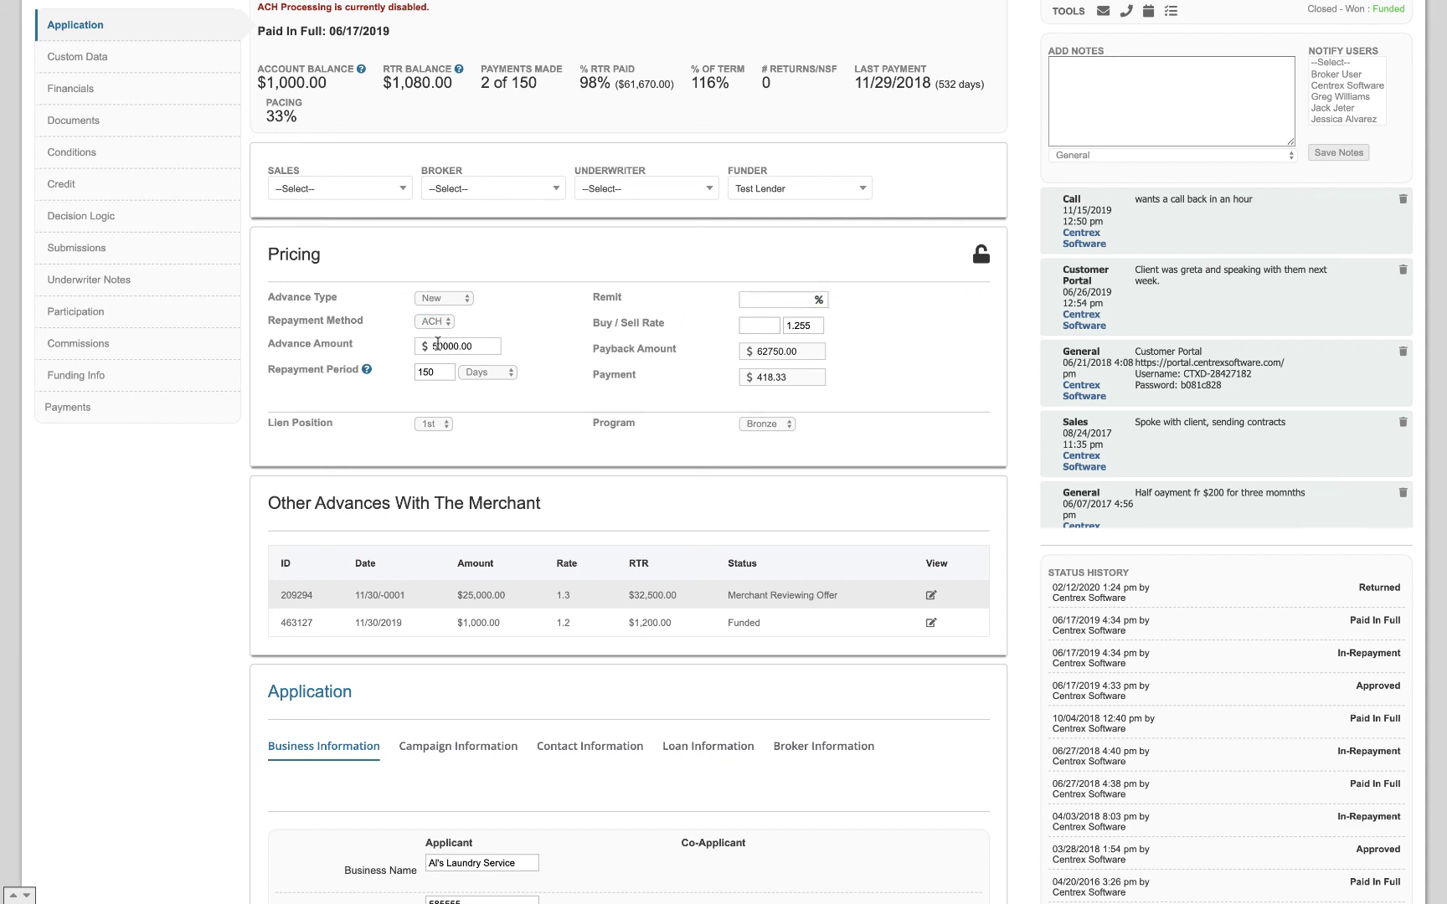
Step: Review the repayment period units, payback amount, payment, lien position and program options in Pricing, keeping the current selections
left_click(511, 374)
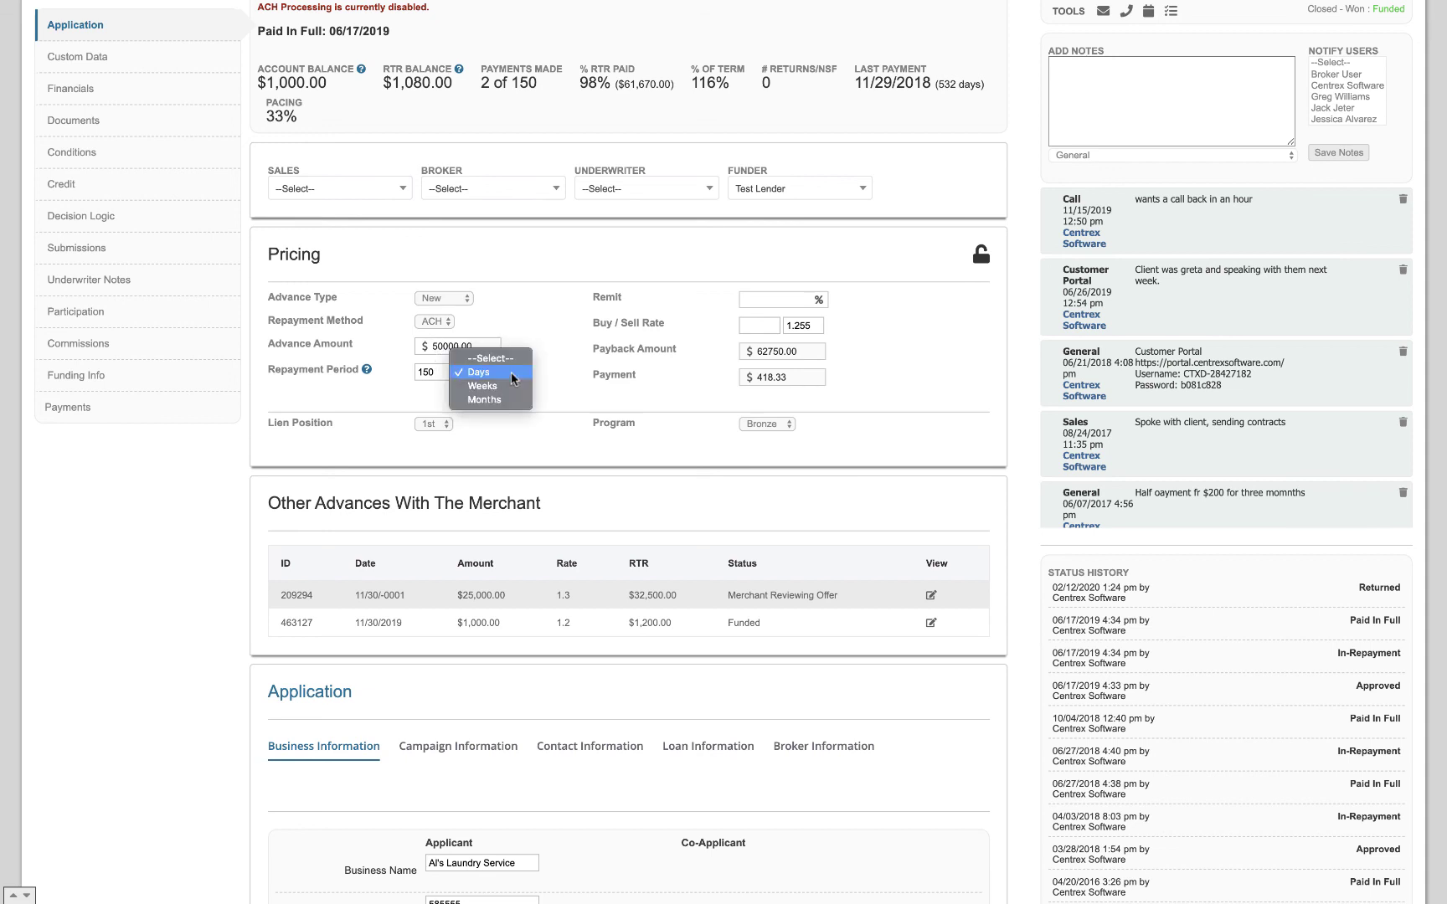
left_click(559, 389)
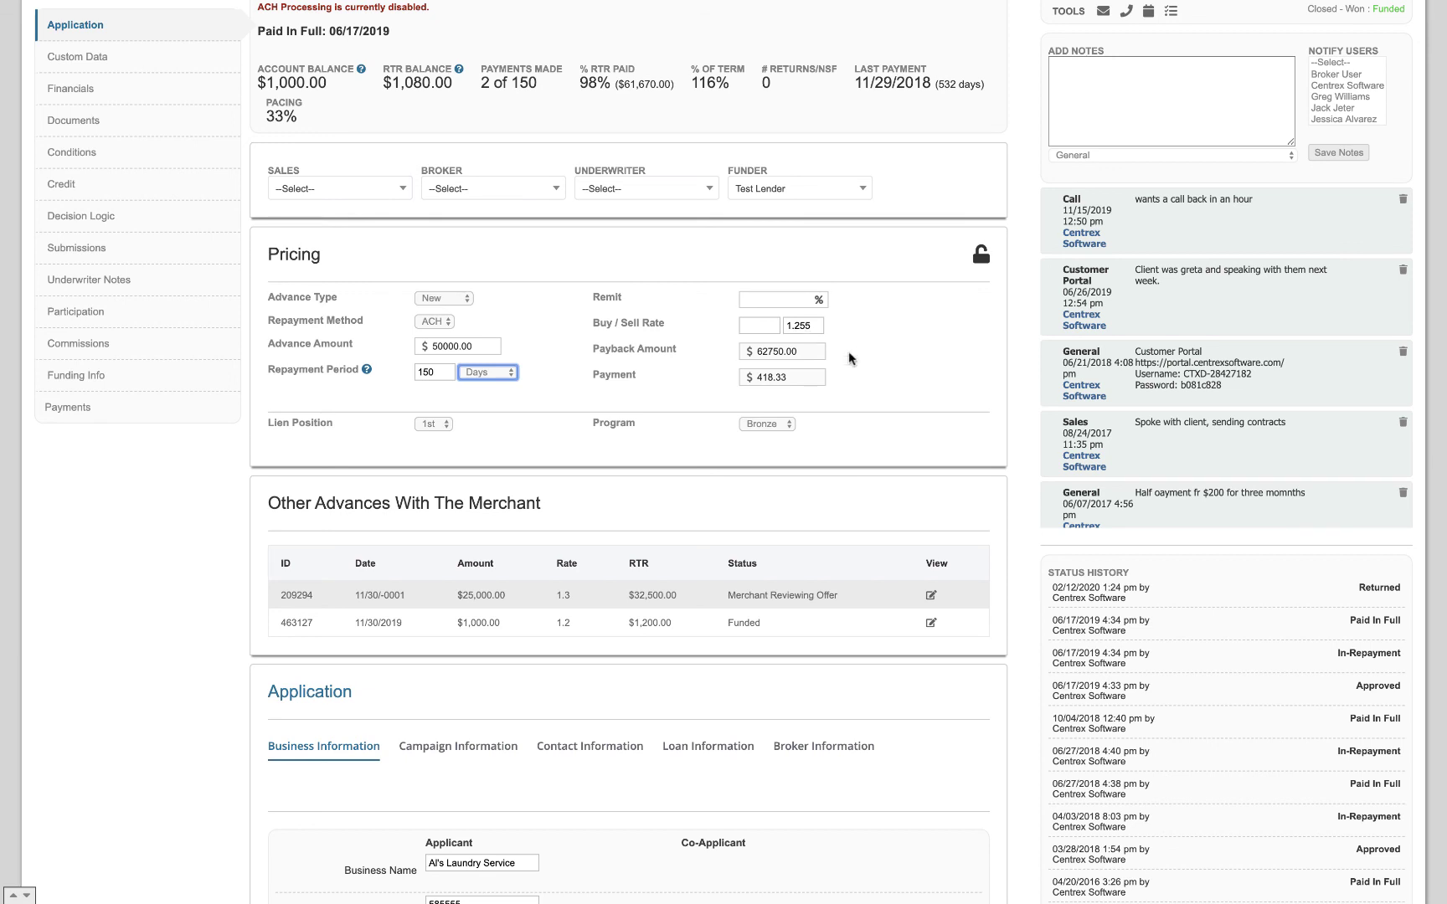
scroll(848, 350, "down", 1)
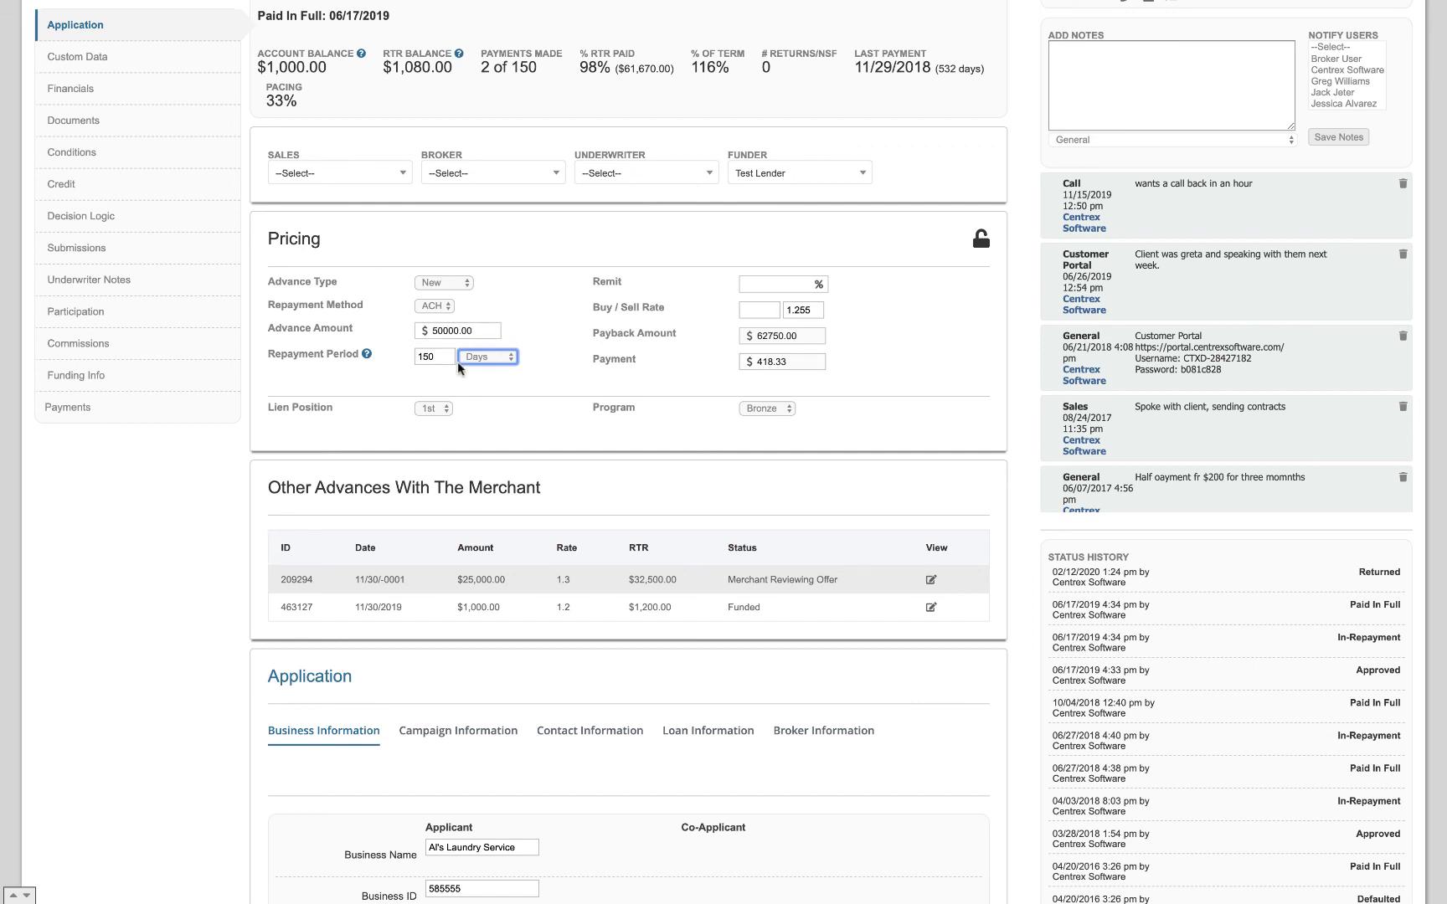
left_click(614, 336)
left_click(678, 337)
left_click_drag(600, 361, 637, 361)
left_click(479, 397)
left_click(445, 408)
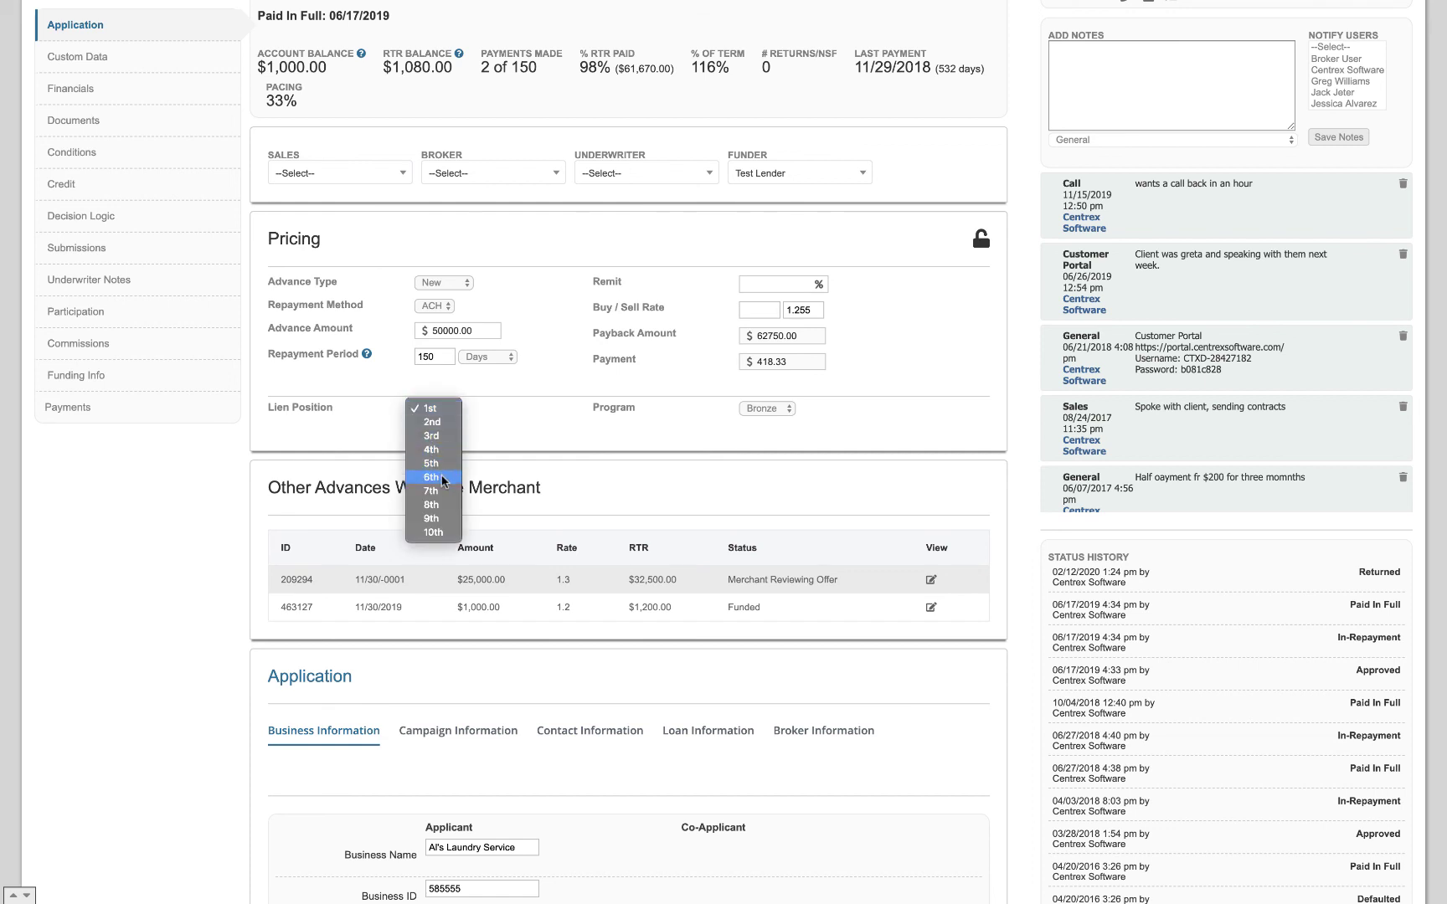
left_click(501, 433)
left_click(779, 409)
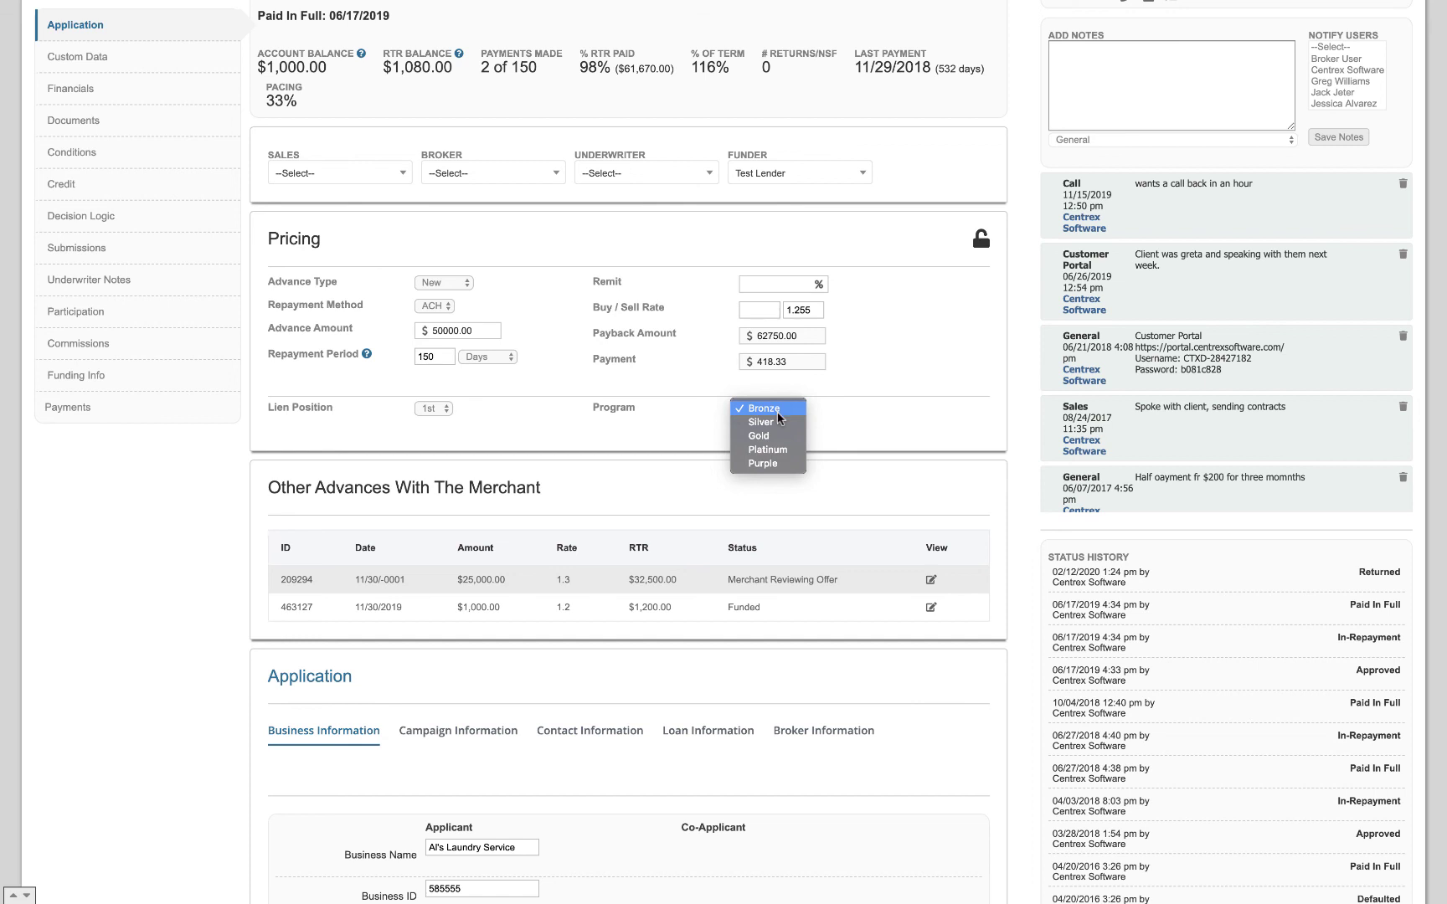
left_click(822, 413)
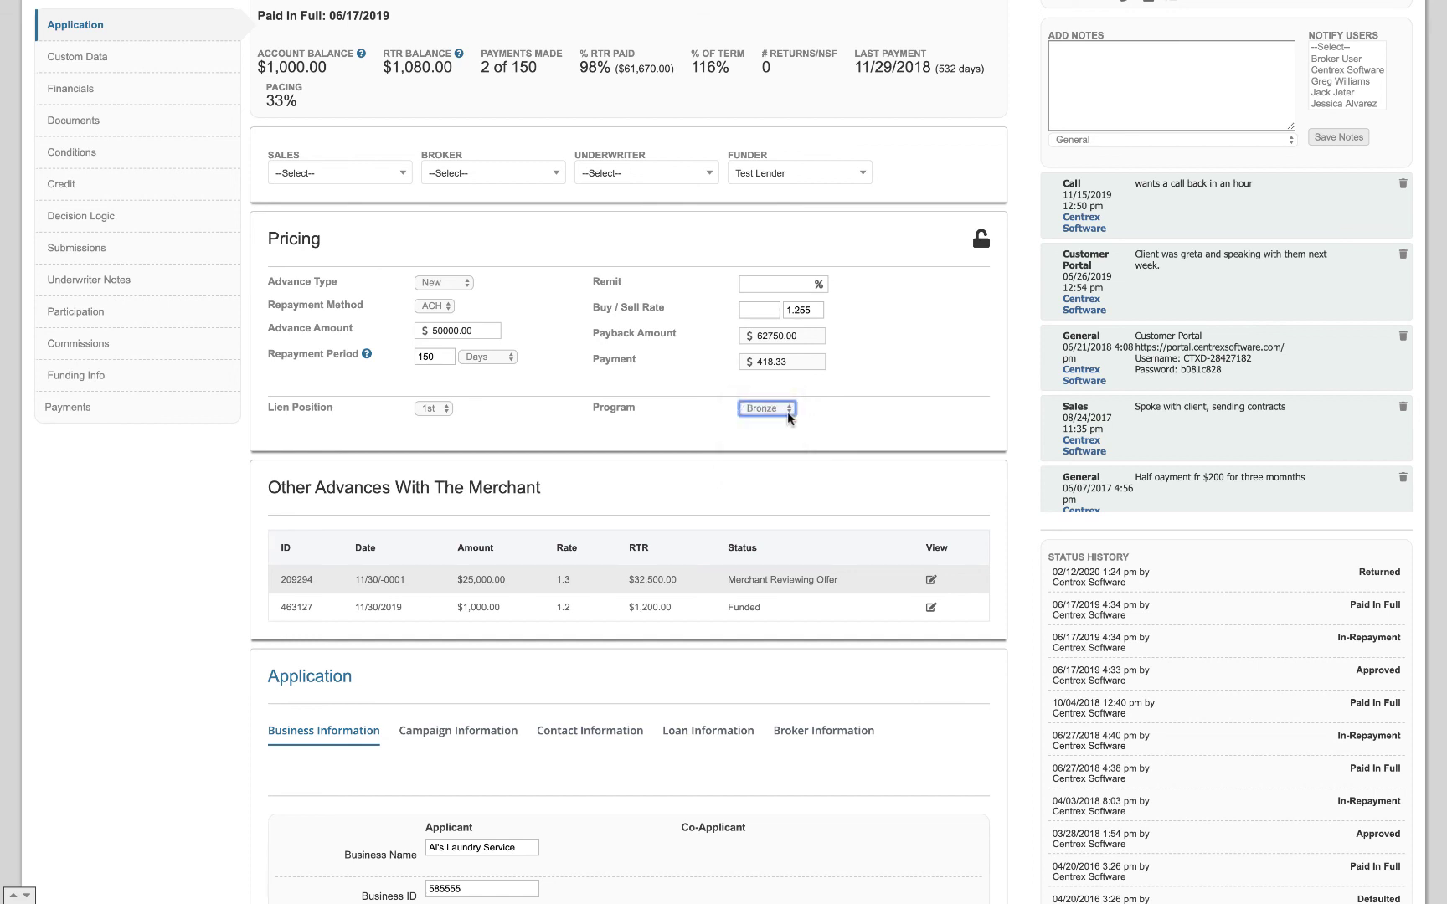
Step: Review the list of other advances with the merchant below the Pricing section
scroll(611, 463, "down", 1)
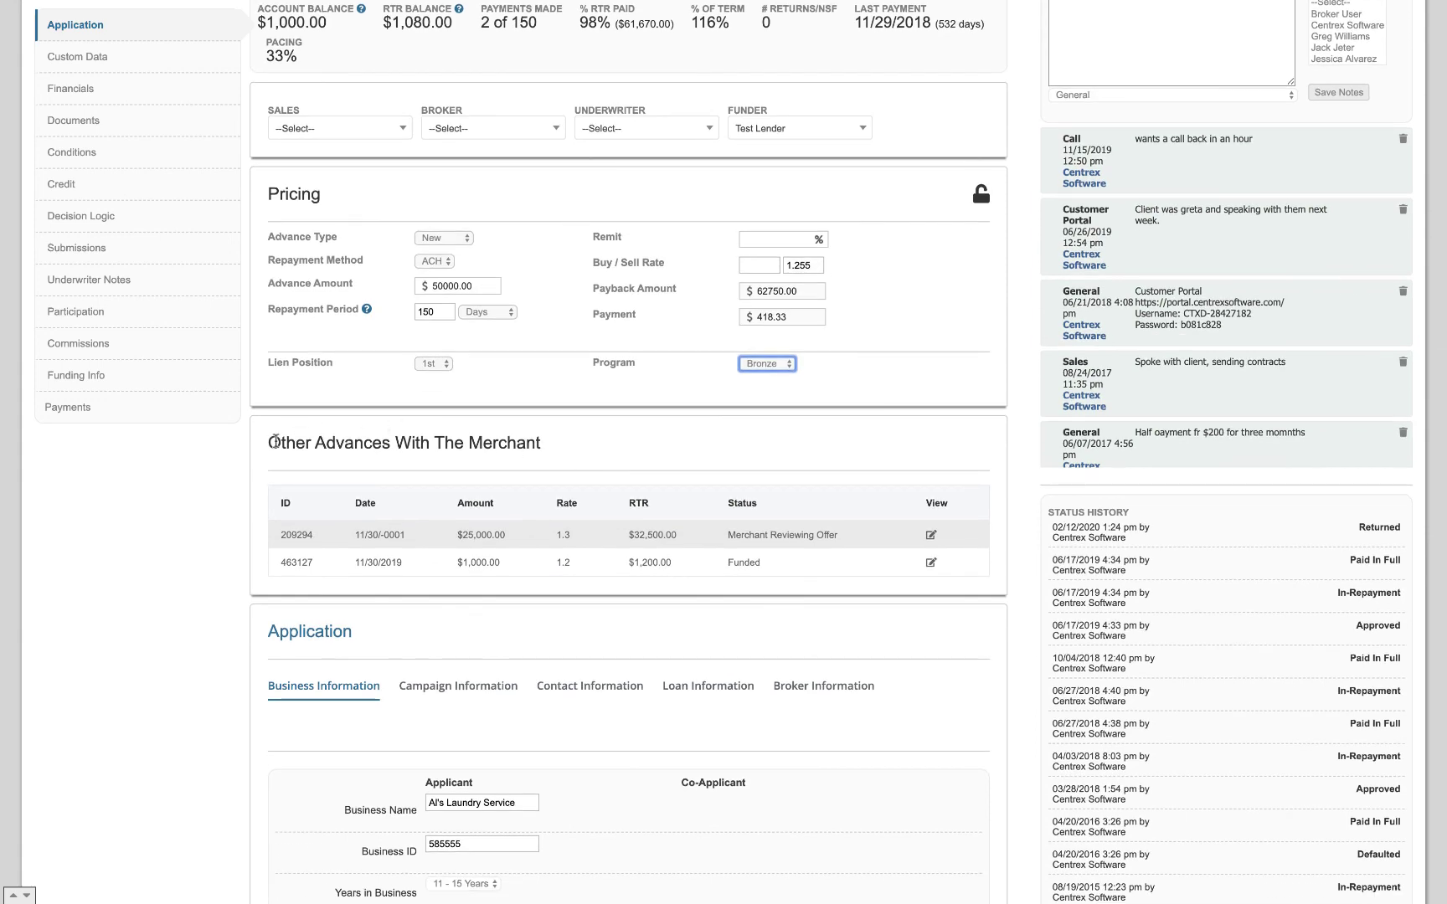
scroll(456, 473, "down", 1)
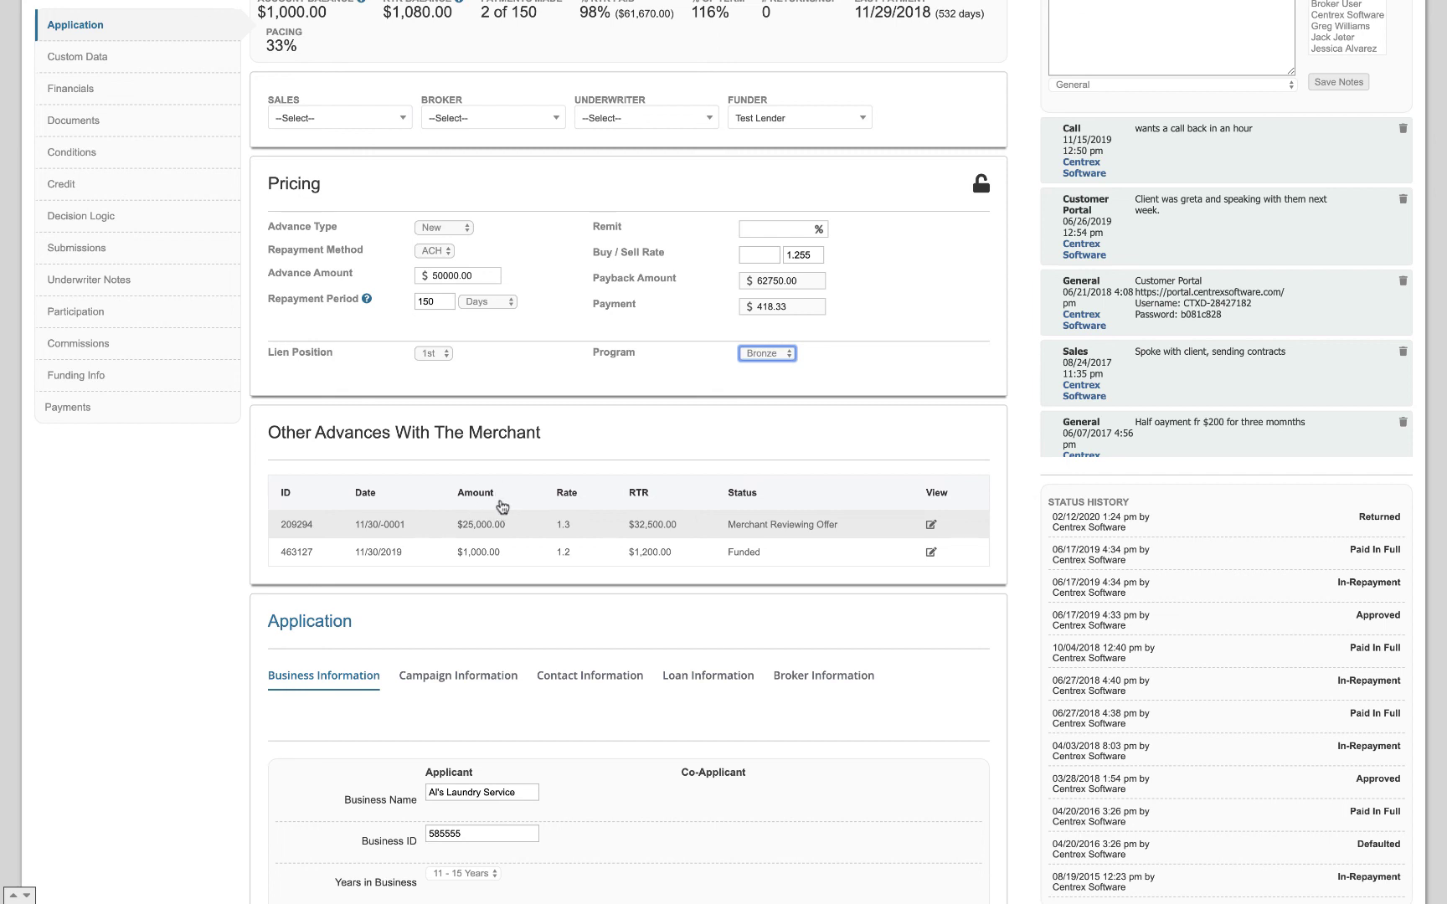
scroll(501, 507, "up", 2)
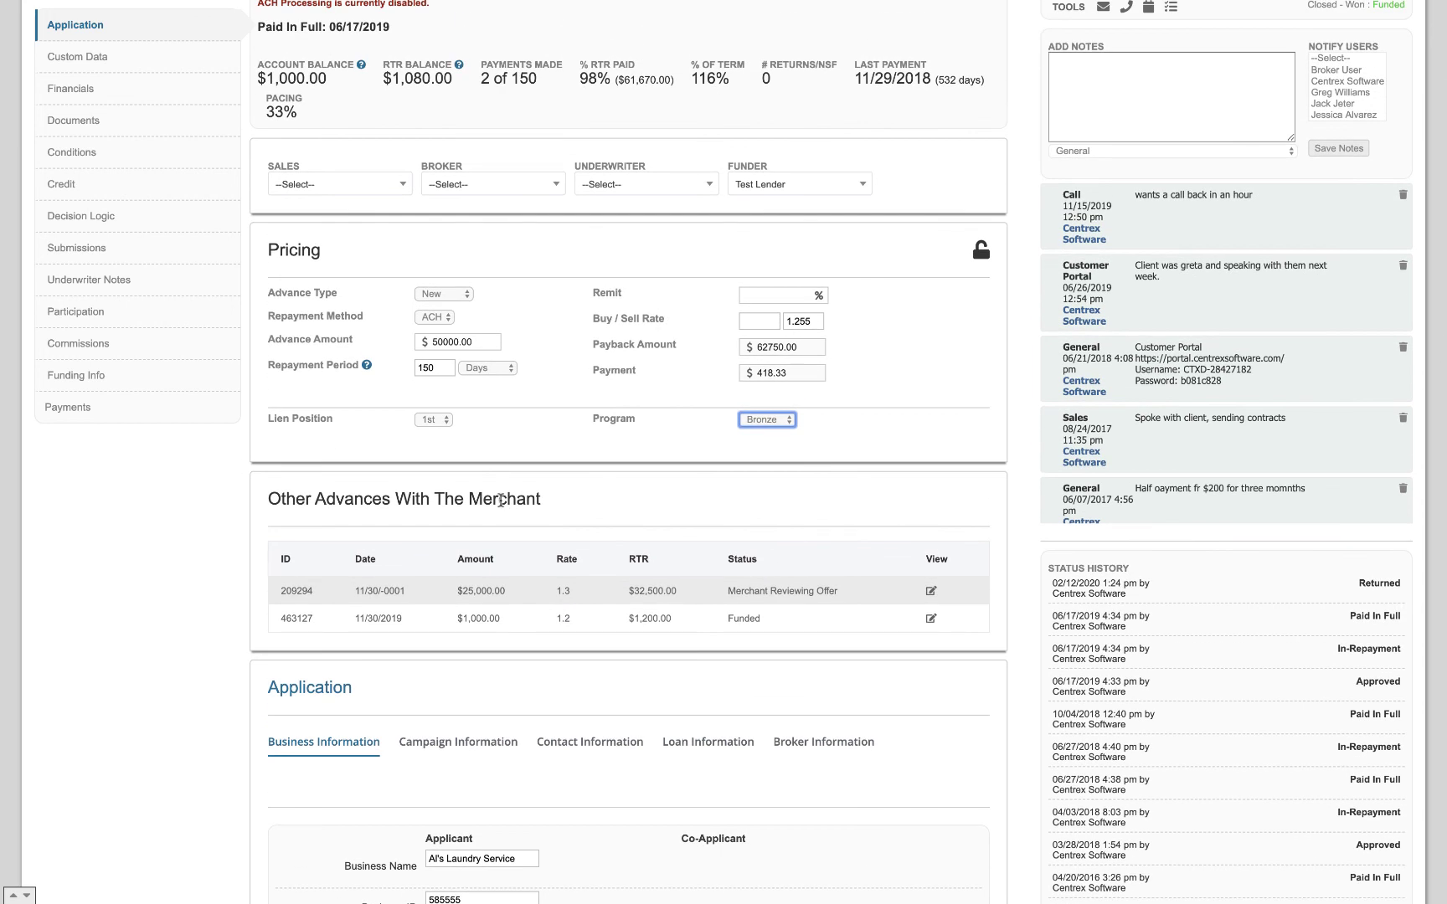
scroll(161, 371, "up", 4)
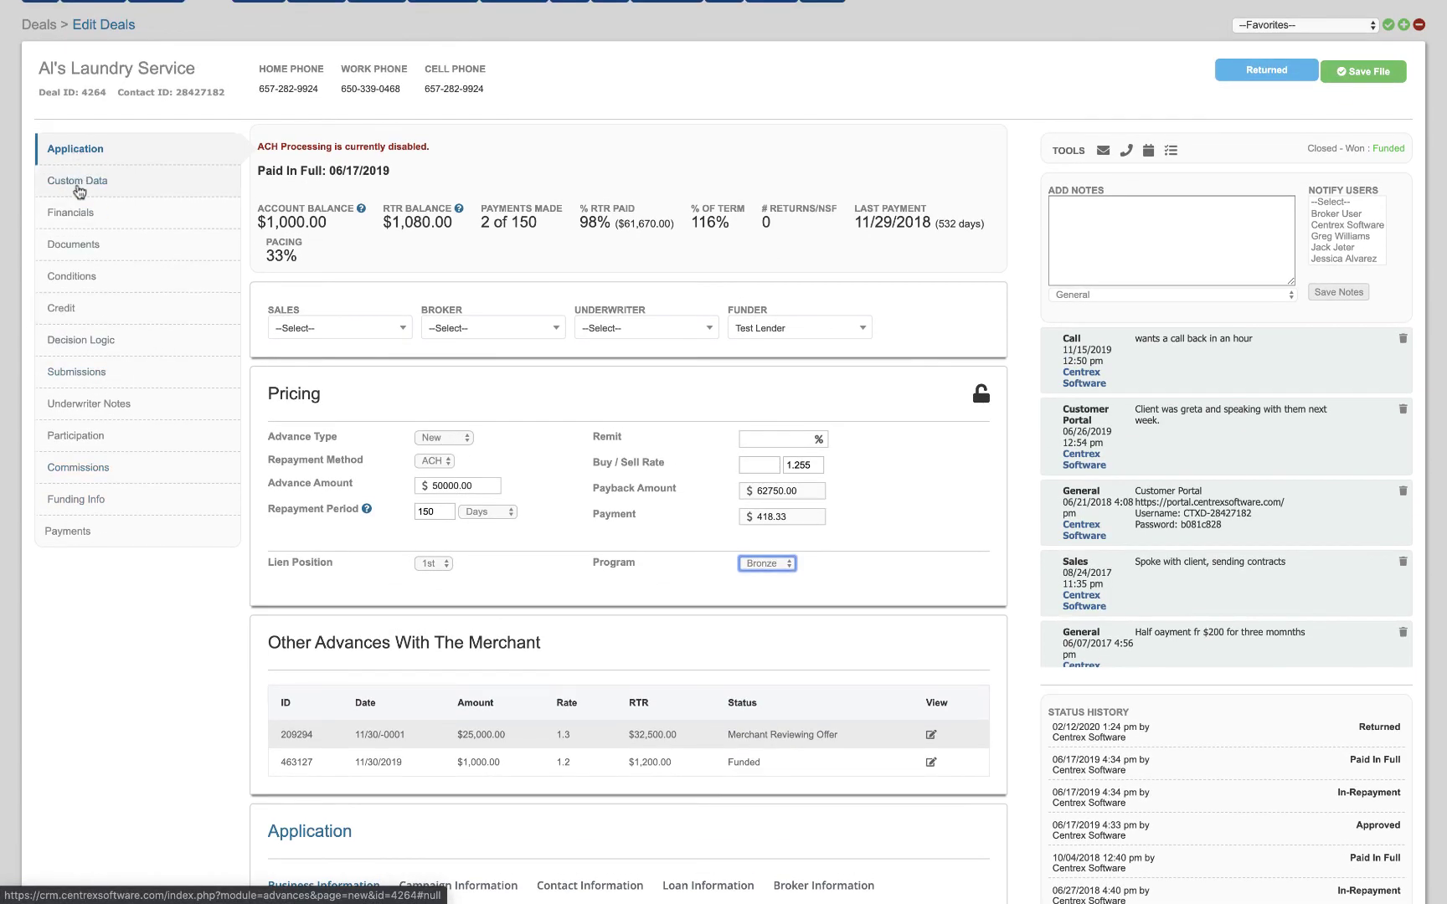
Step: Look through the Application's campaign, contact, loan and broker information, and return to the business information
scroll(261, 688, "down", 5)
scroll(261, 688, "down", 12)
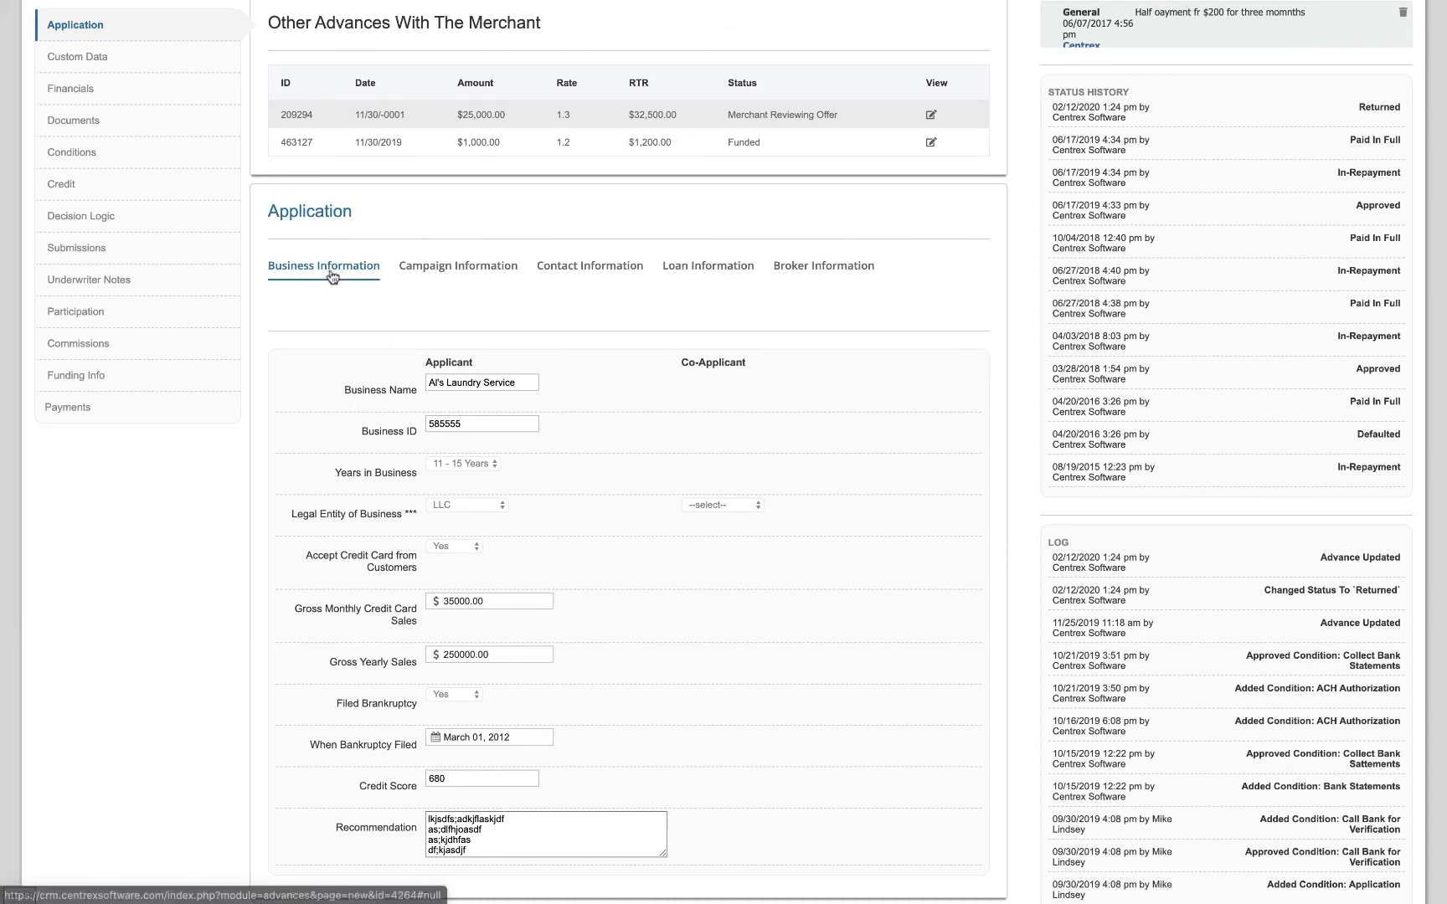
left_click(452, 274)
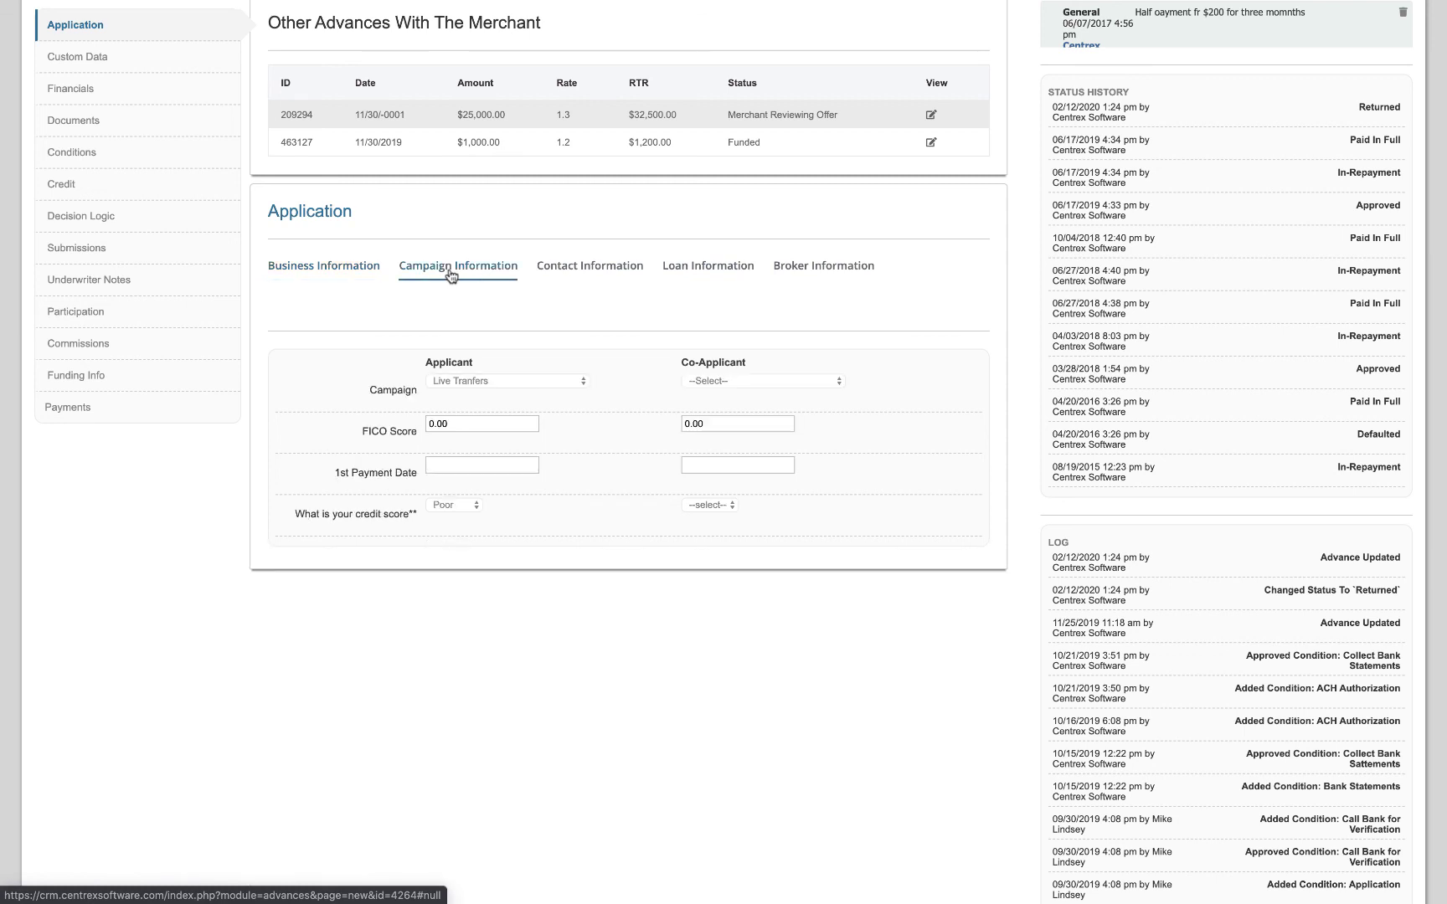
left_click(594, 266)
left_click(718, 266)
left_click(810, 268)
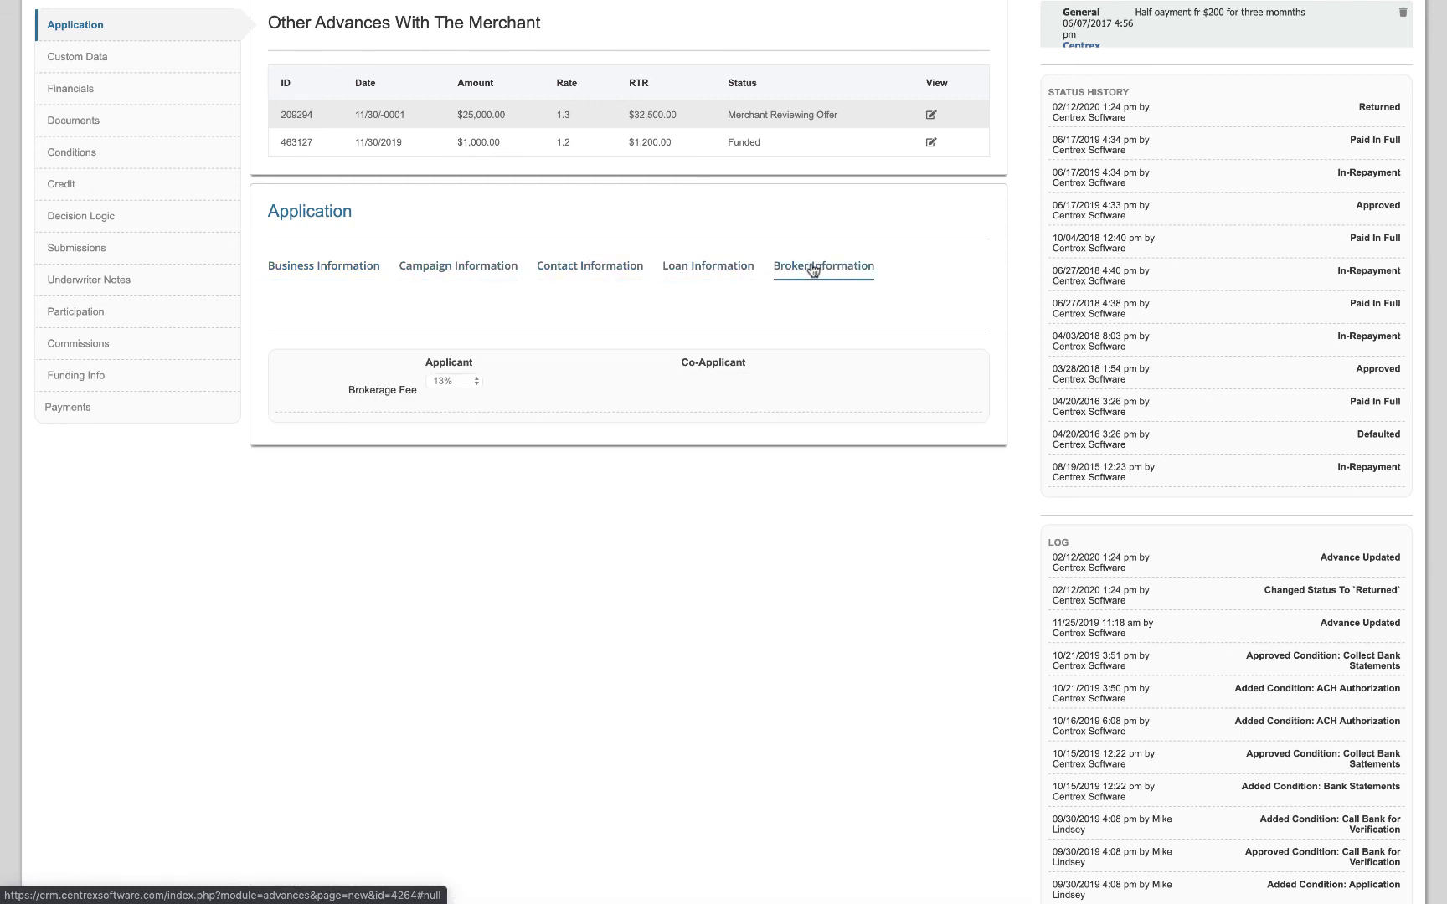
left_click(381, 285)
scroll(464, 443, "down", 1)
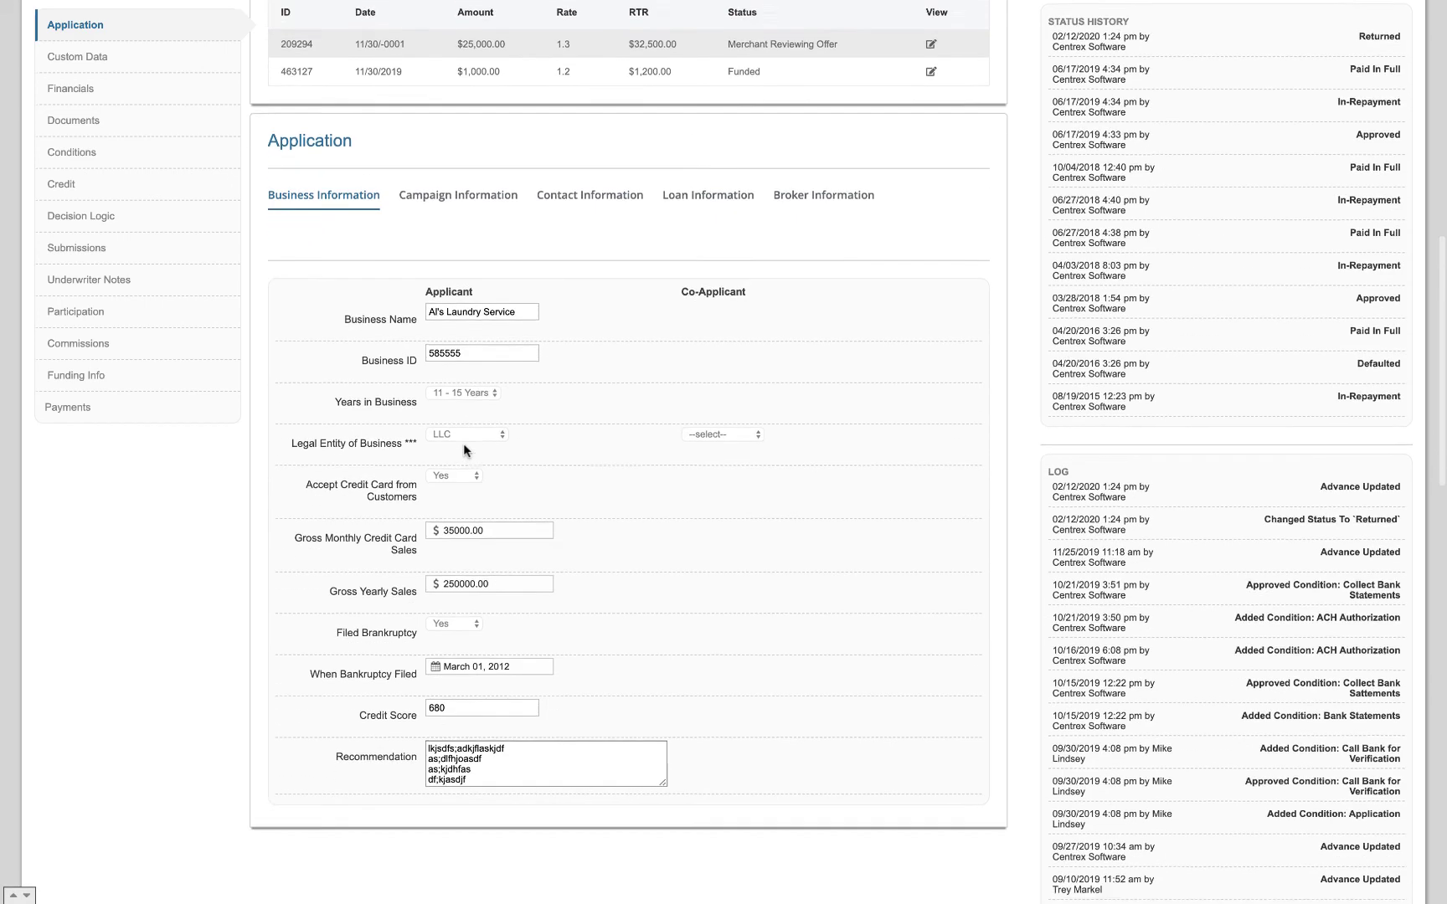
scroll(464, 443, "up", 2)
scroll(464, 443, "up", 8)
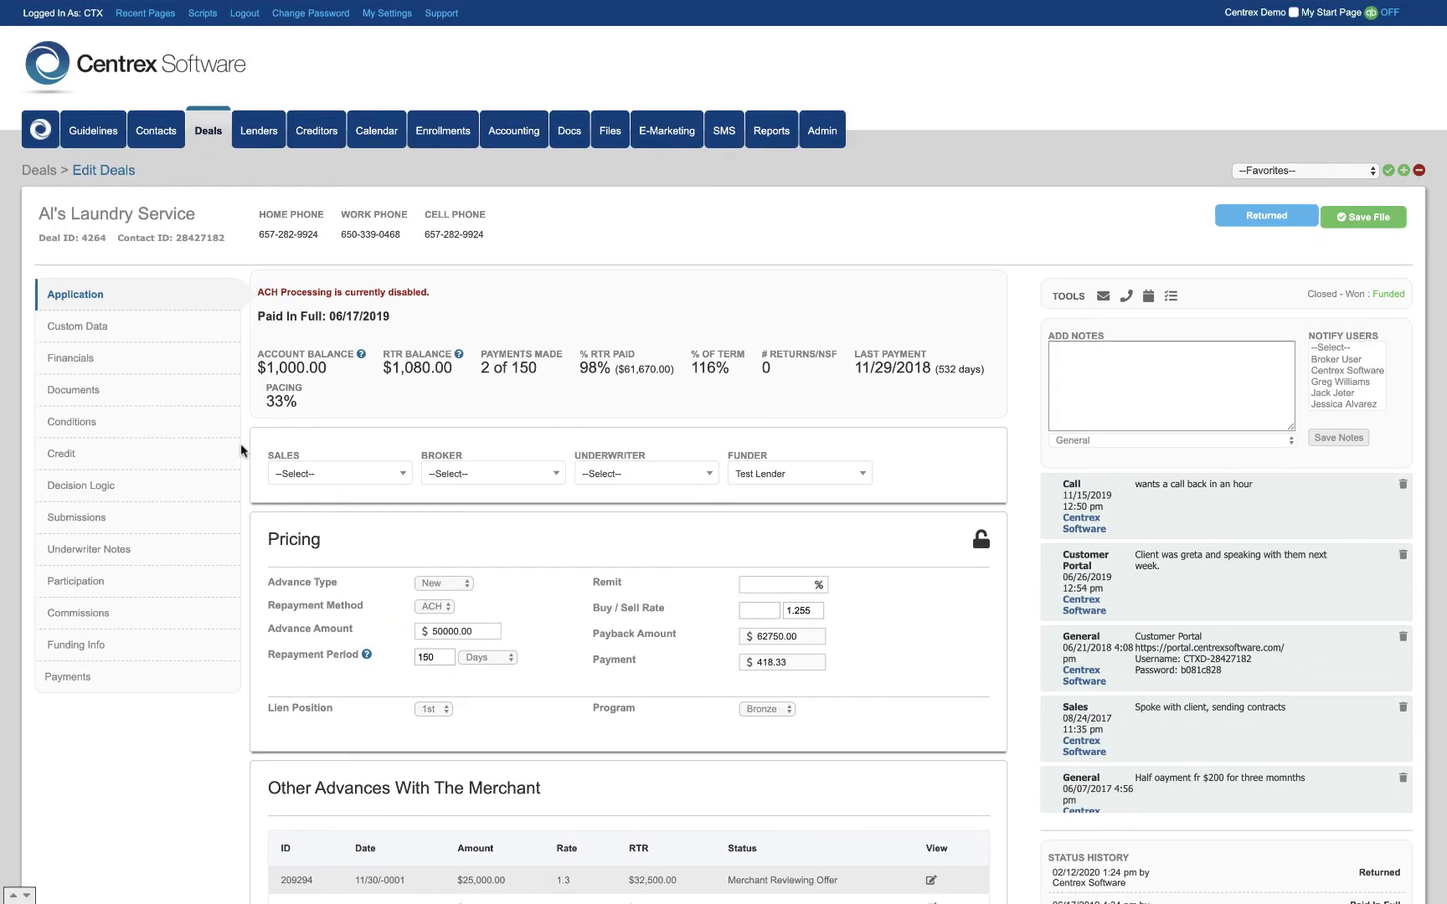
Step: View the deal's Custom Data fields and the bank statement tables in its Financials section
scroll(241, 594, "down", 3)
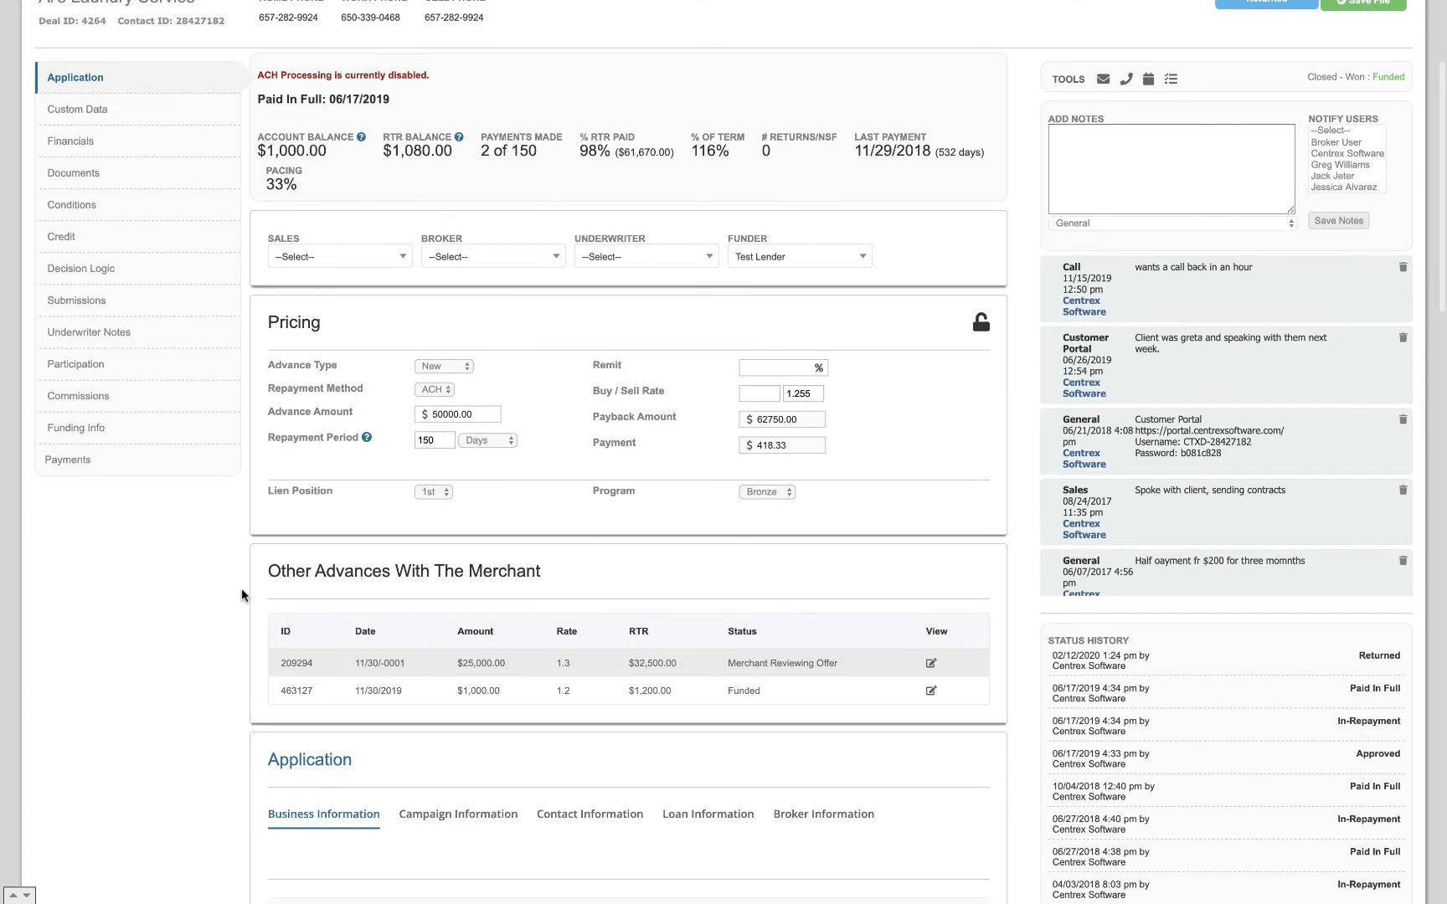
left_click(87, 112)
scroll(264, 651, "down", 1)
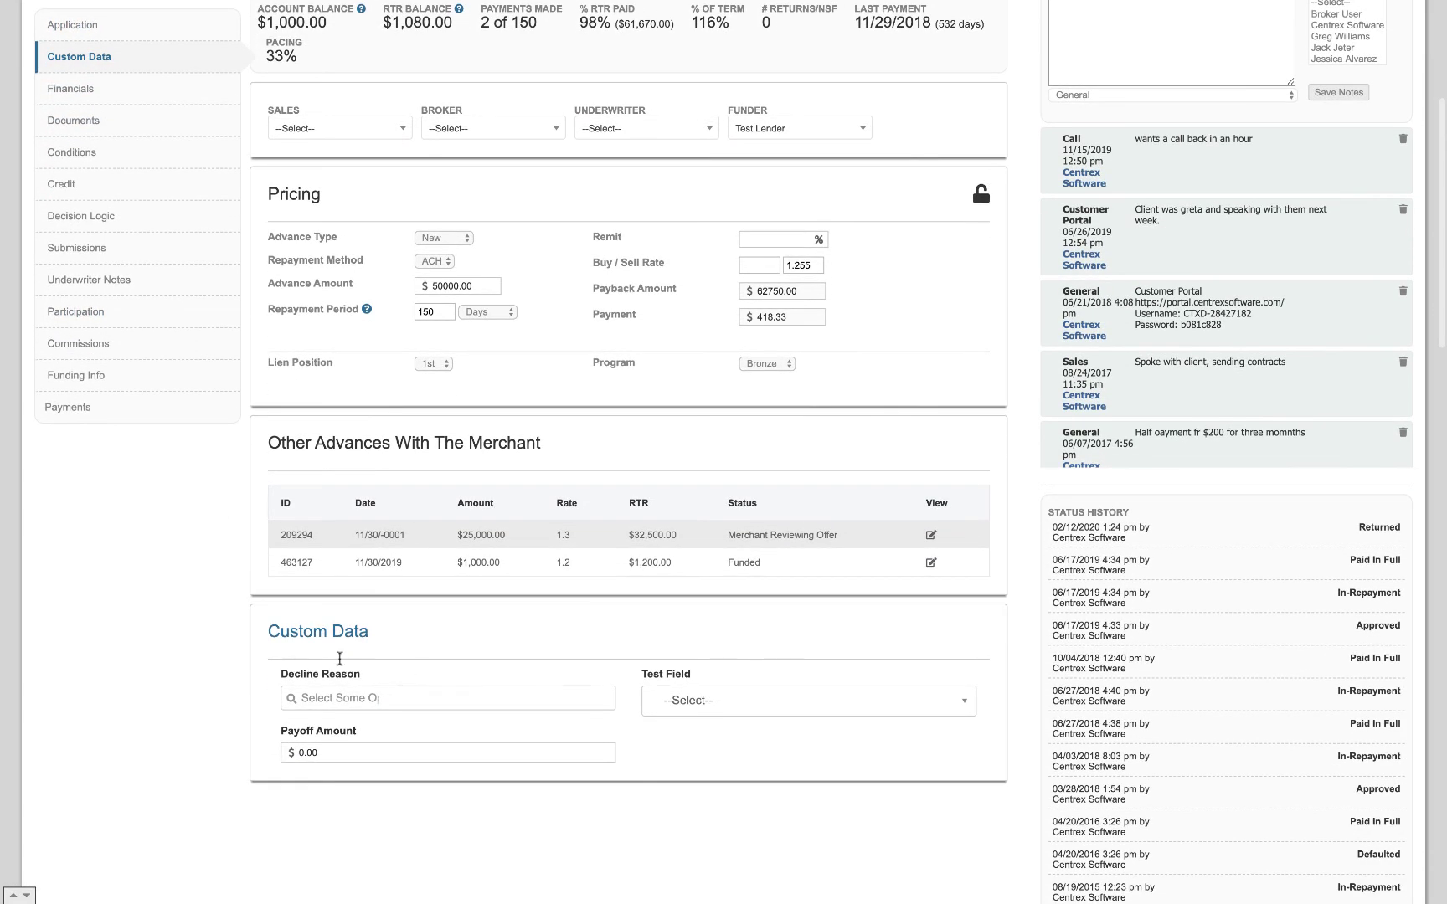
left_click(92, 89)
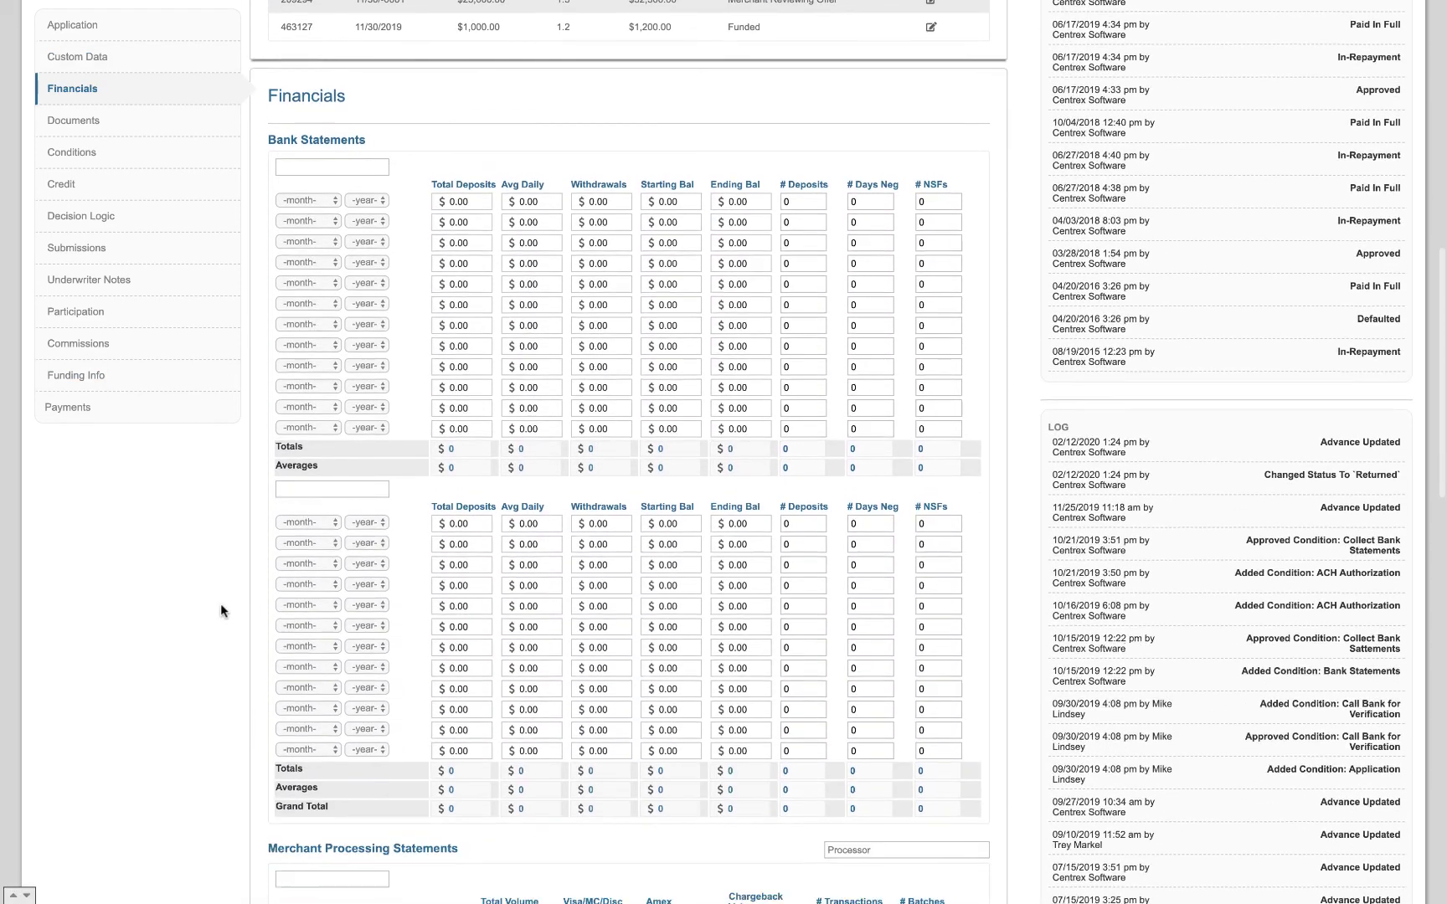
scroll(221, 603, "up", 3)
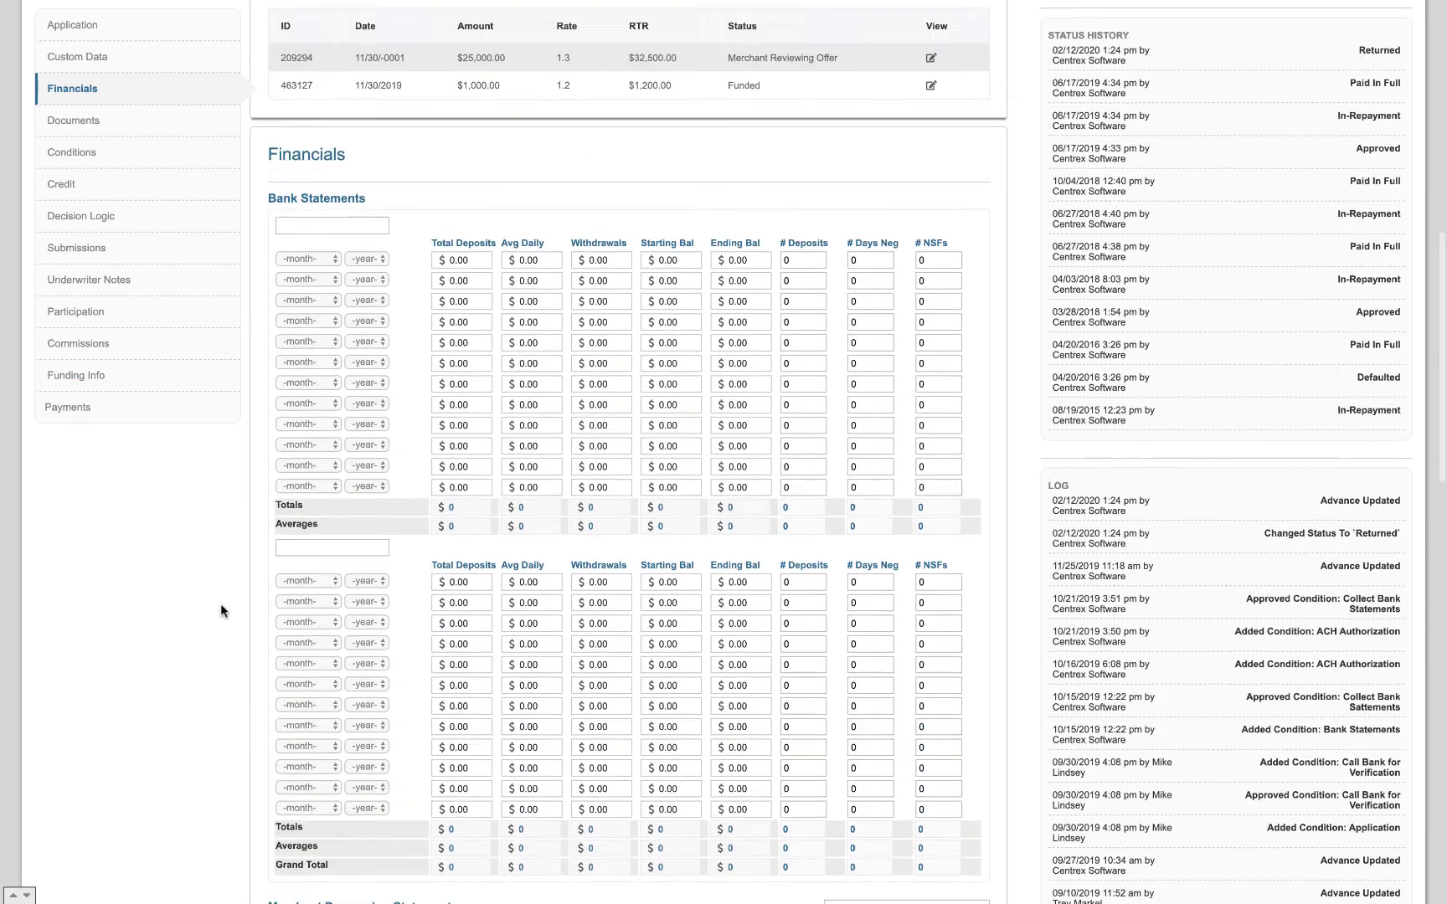
Step: Open the deal's Documents section, view the Generate a PDF options, and close them without generating anything
left_click(118, 119)
scroll(201, 308, "up", 4)
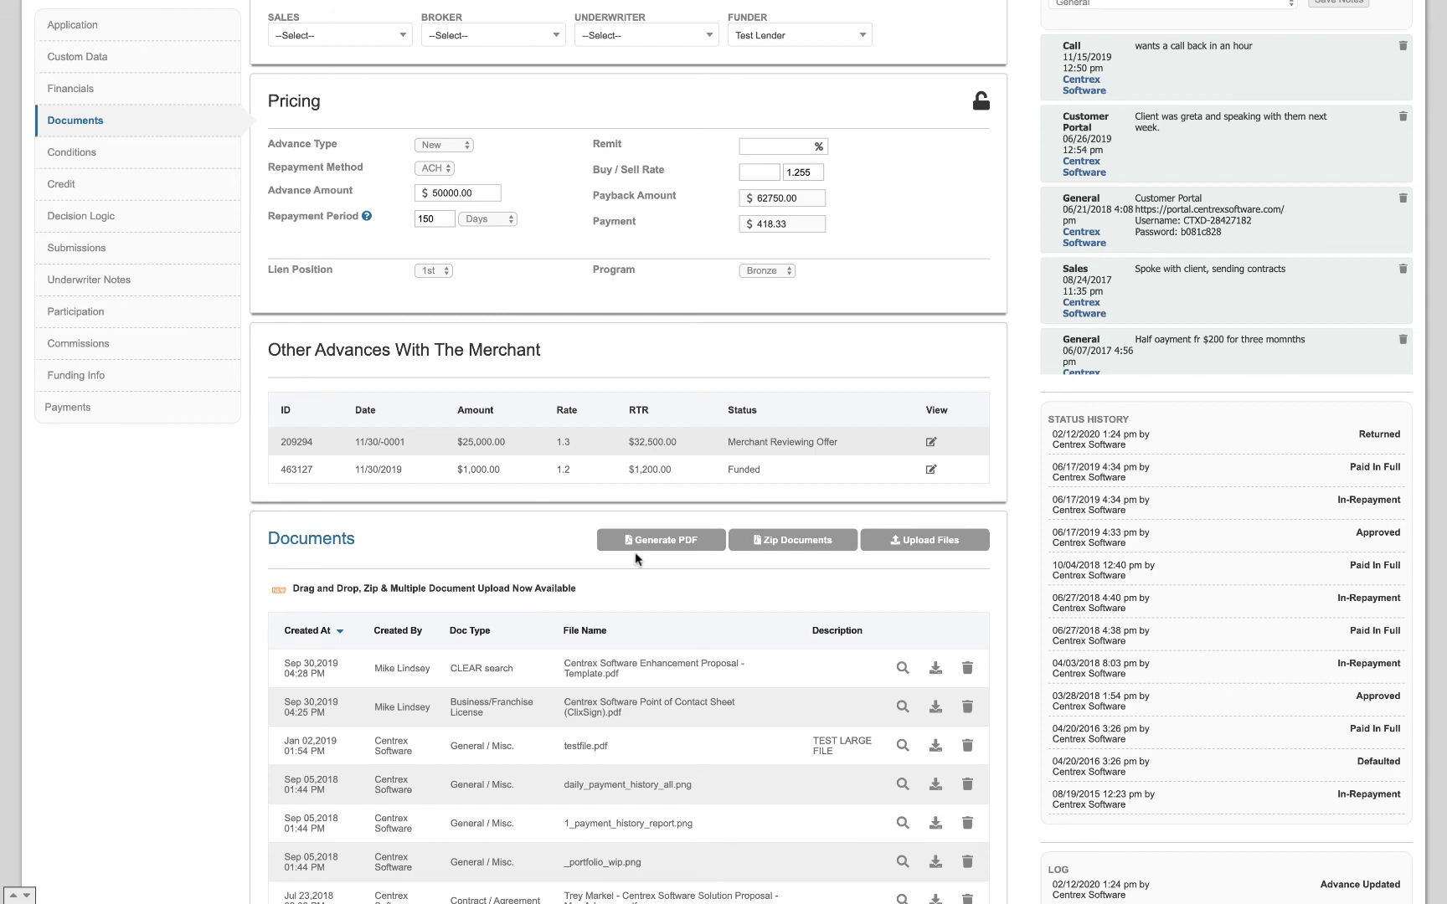
left_click(659, 545)
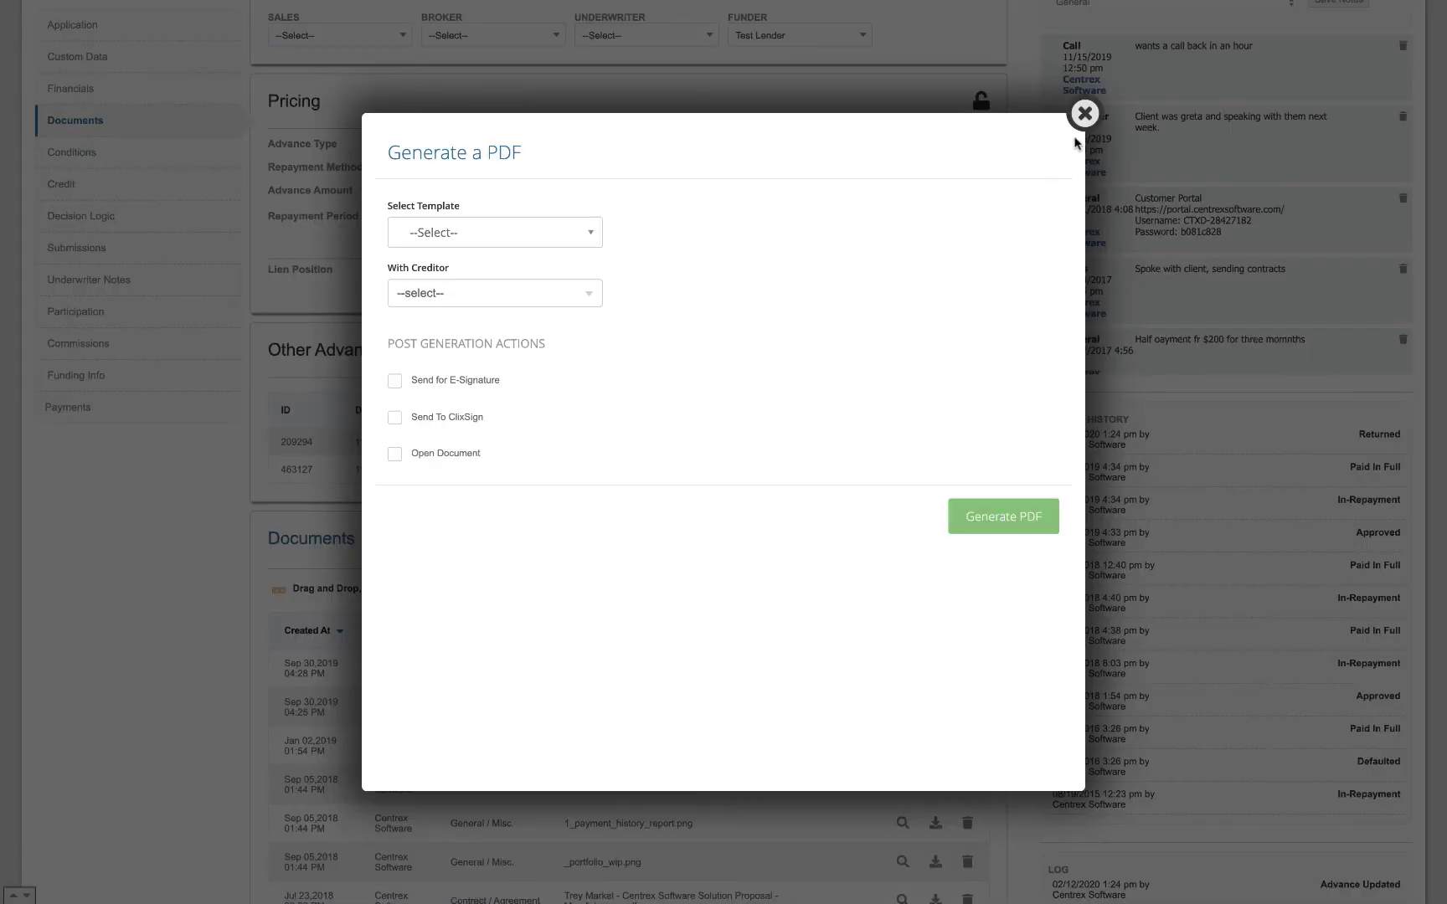
left_click(1084, 113)
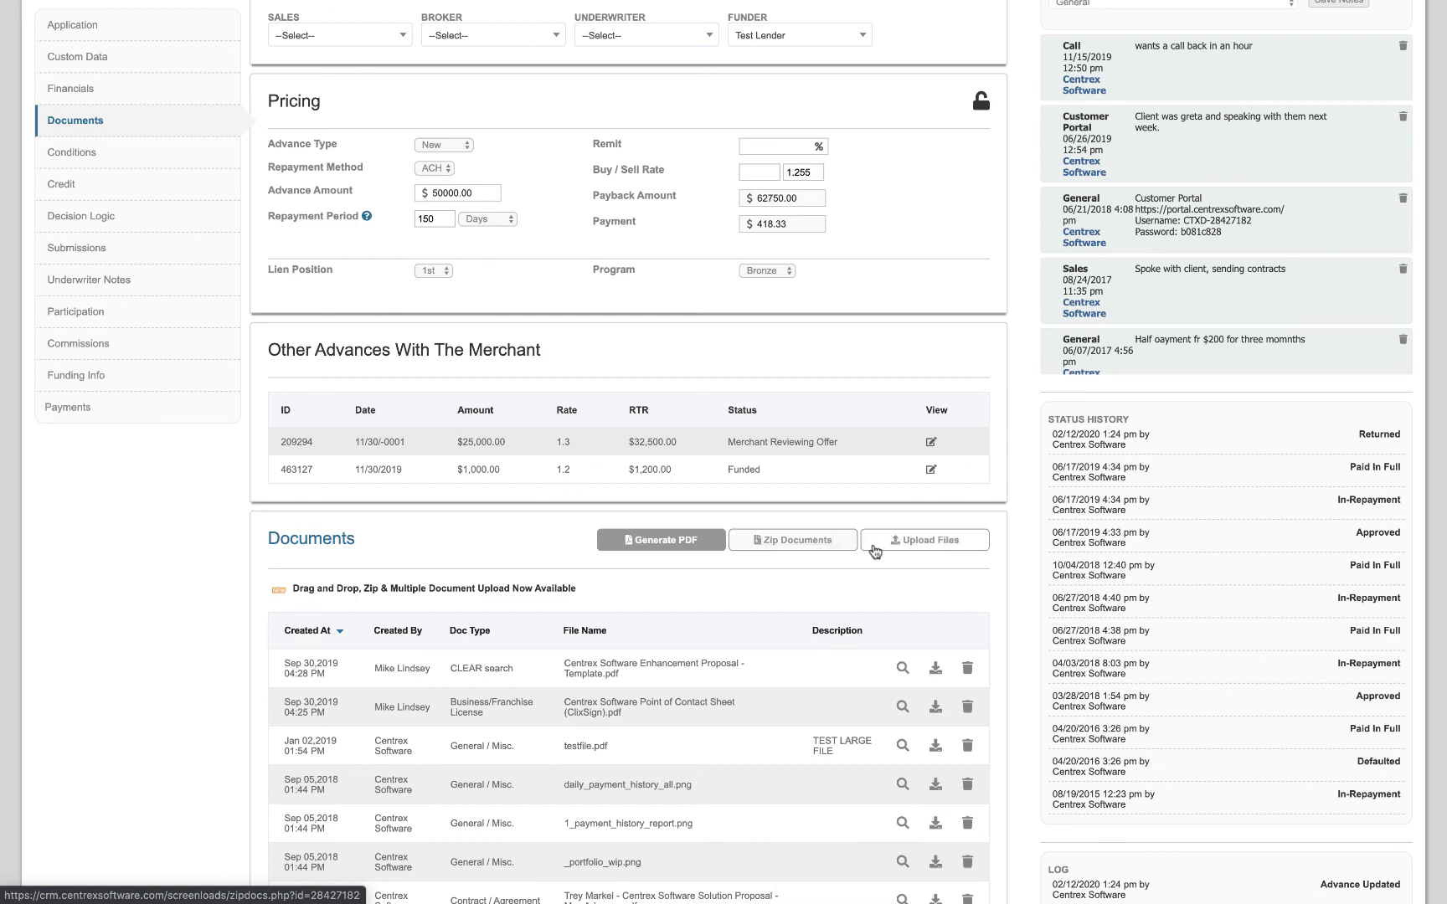
Step: Highlight the drag-and-drop upload note and look through the deal's document and E-Signs lists
left_click_drag(329, 589, 471, 585)
left_click(453, 563)
scroll(478, 683, "down", 1)
scroll(479, 683, "down", 6)
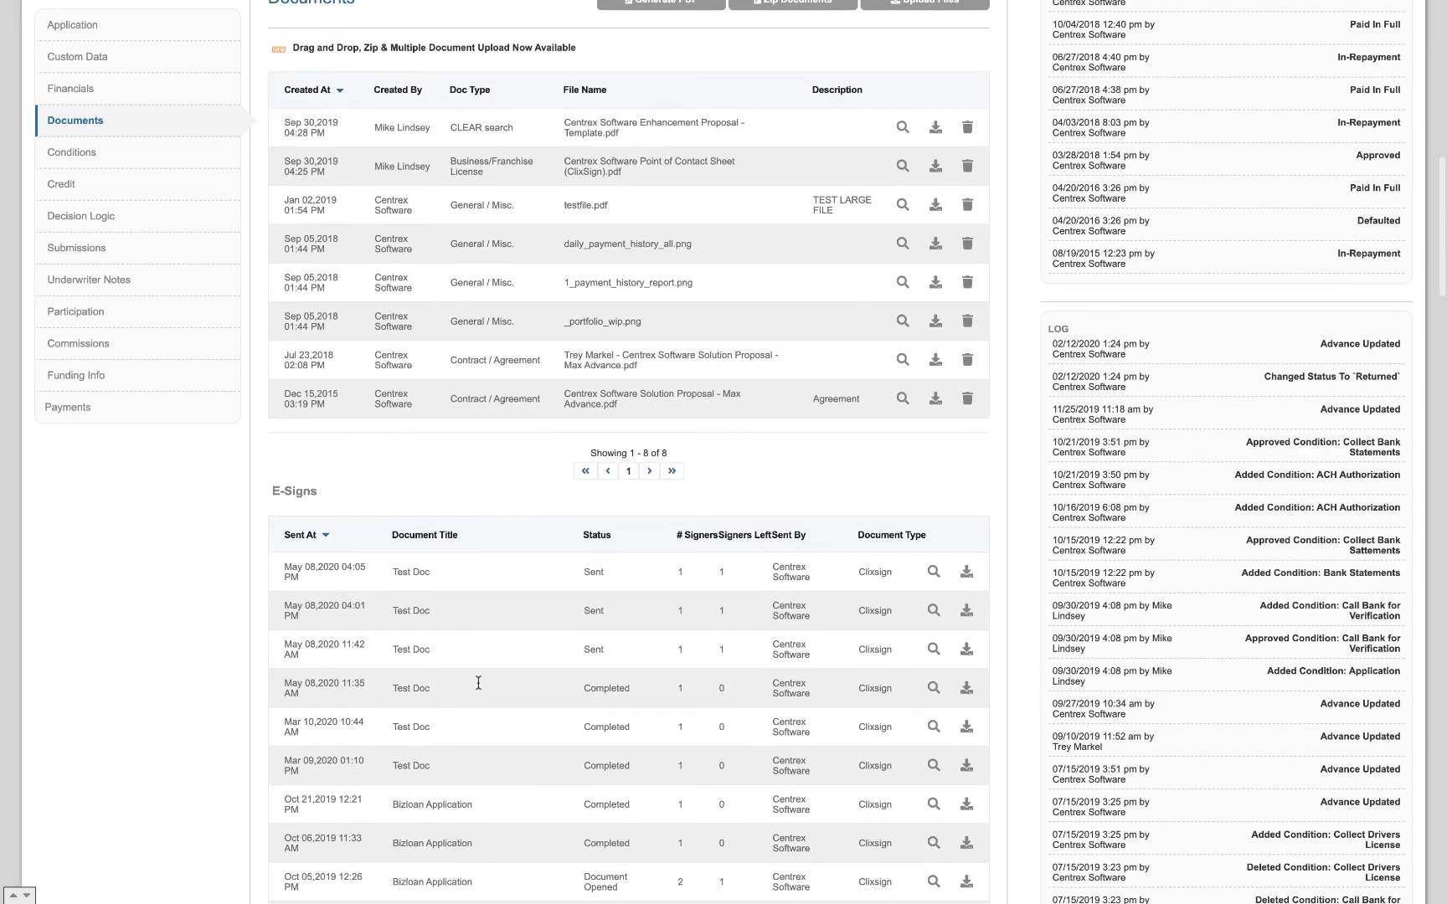
Step: Review the deal's Conditions list and view its Credit section with the credit pull option
left_click(150, 168)
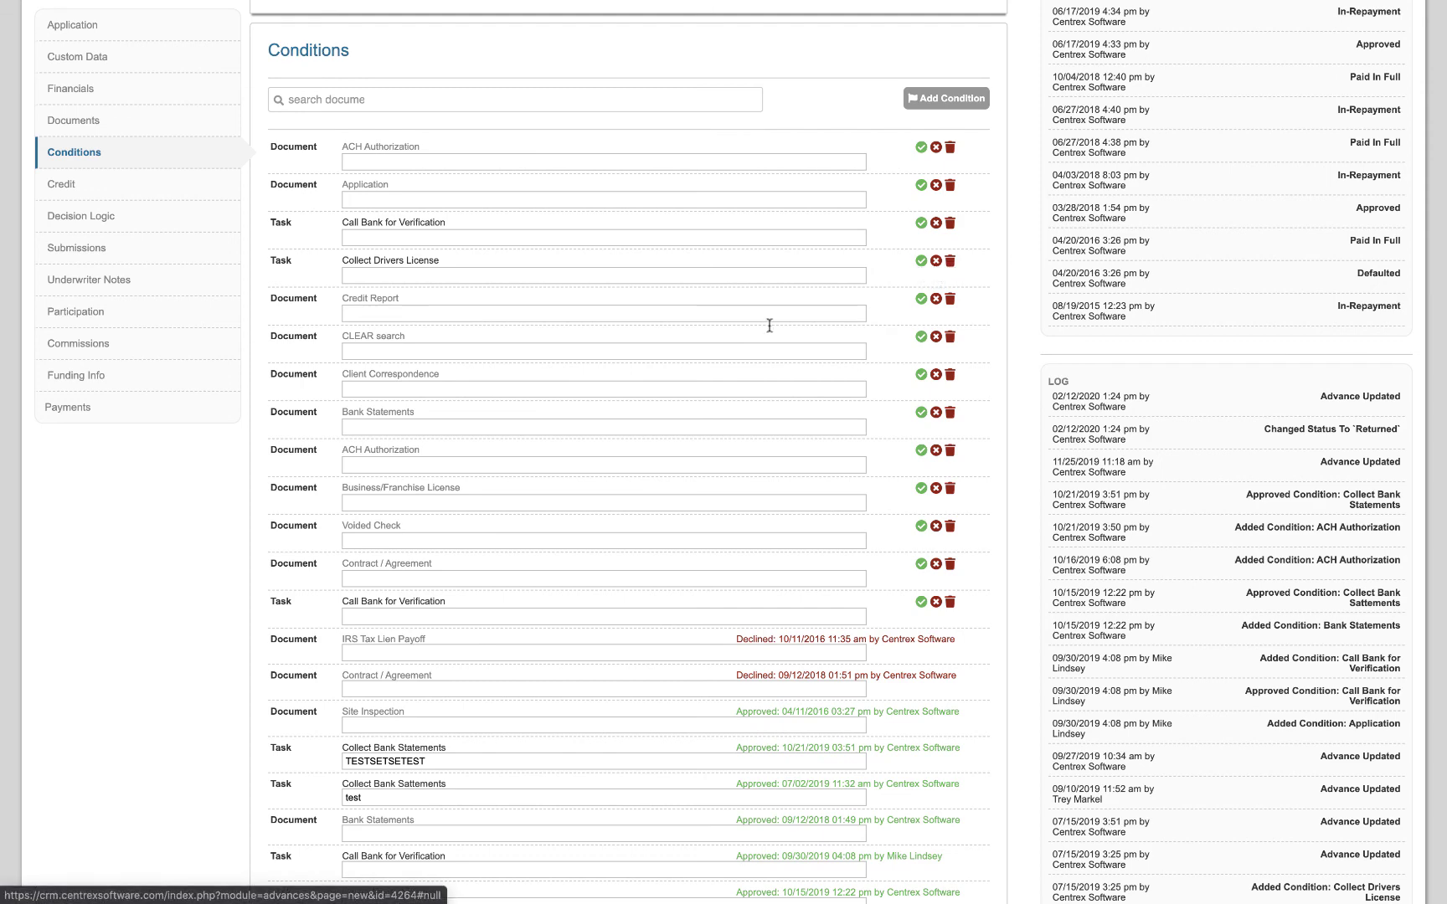
scroll(807, 591, "down", 3)
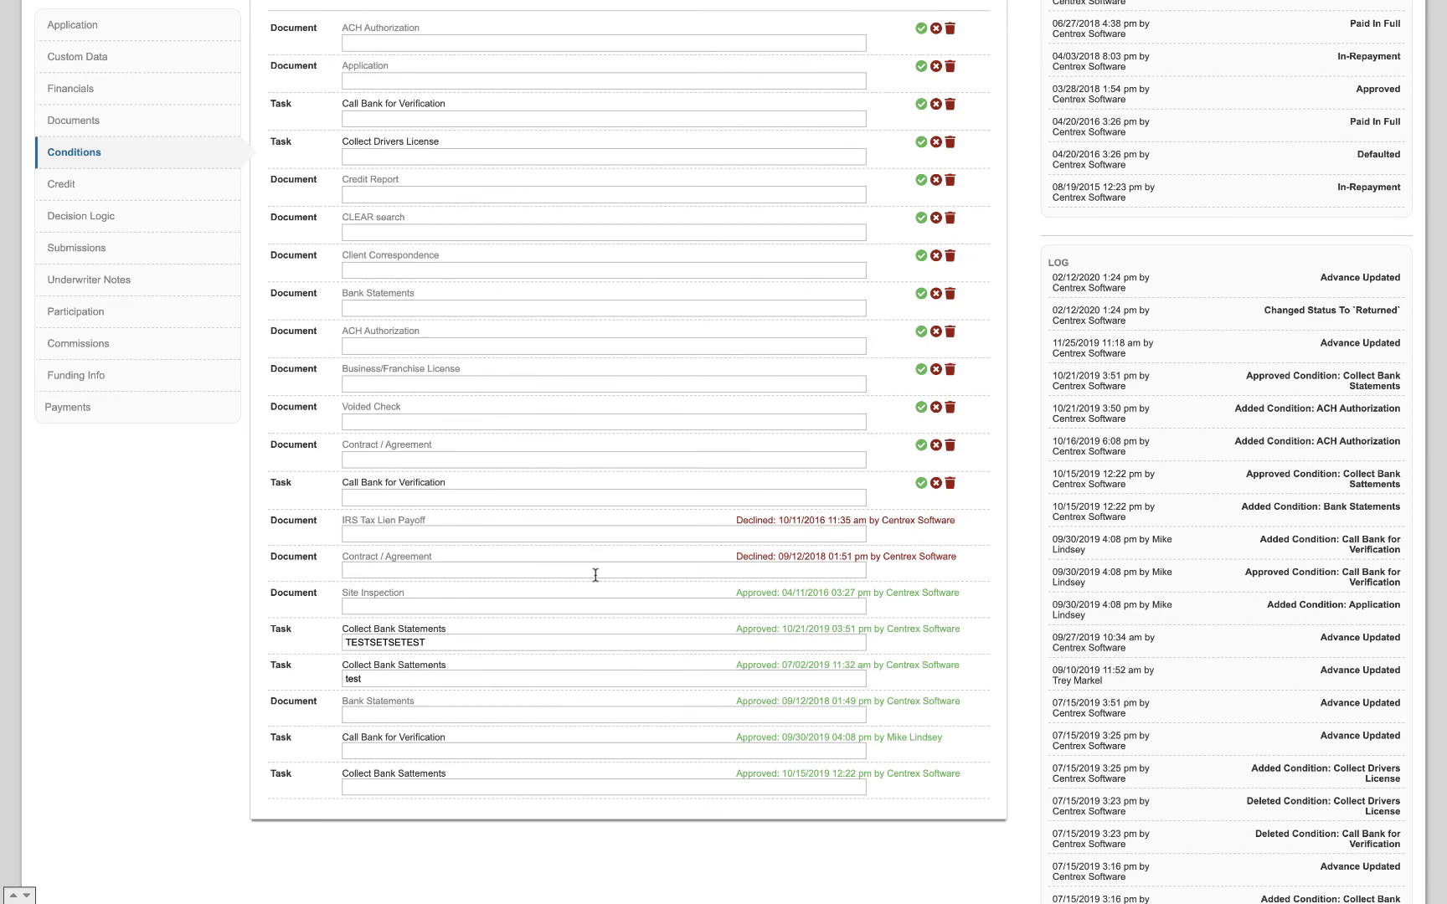
left_click(142, 187)
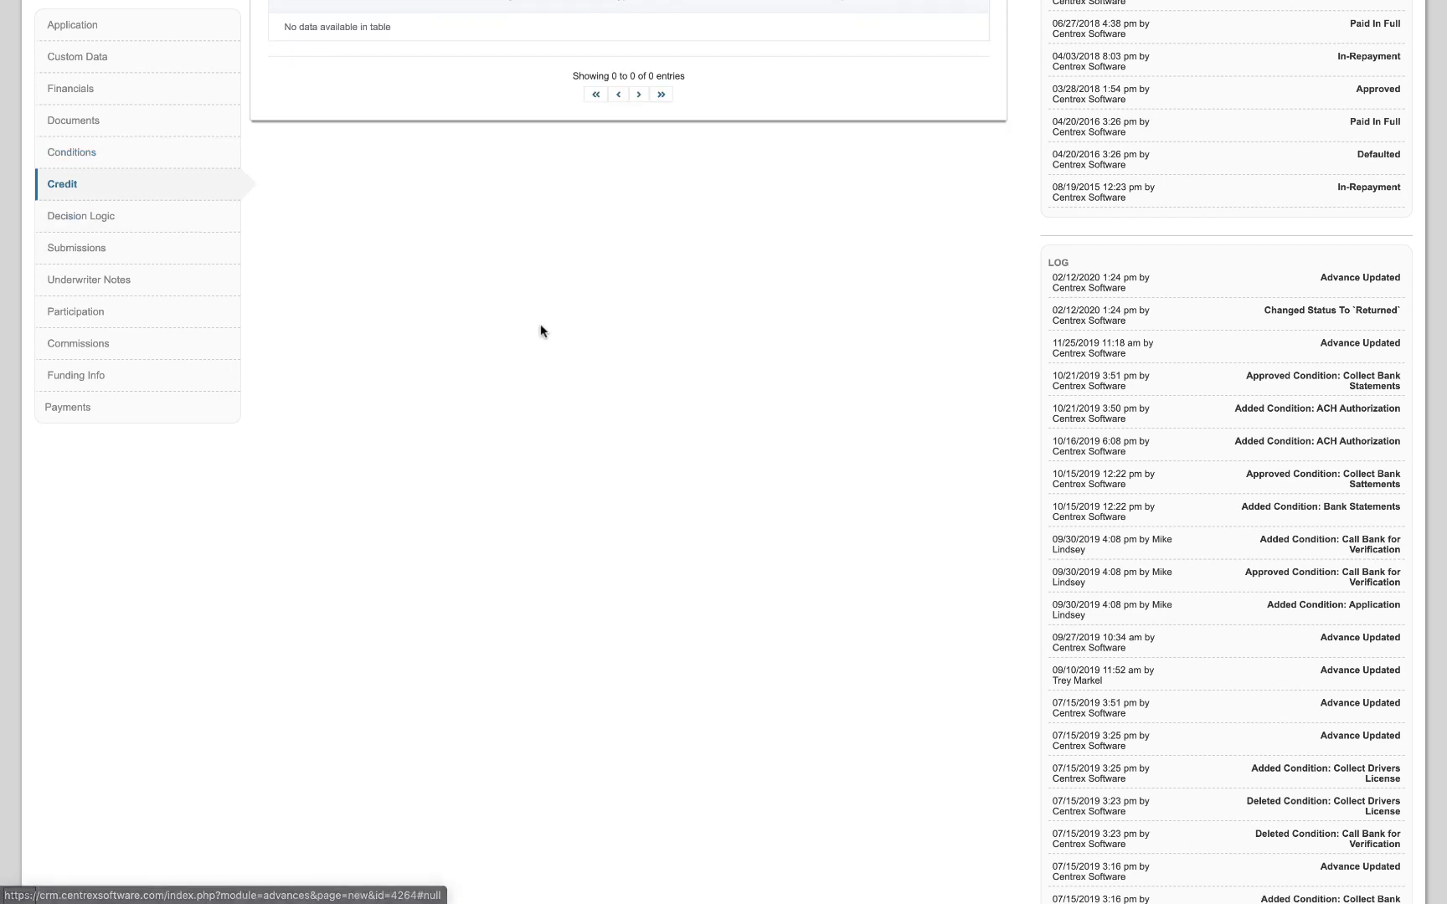
scroll(539, 326, "up", 5)
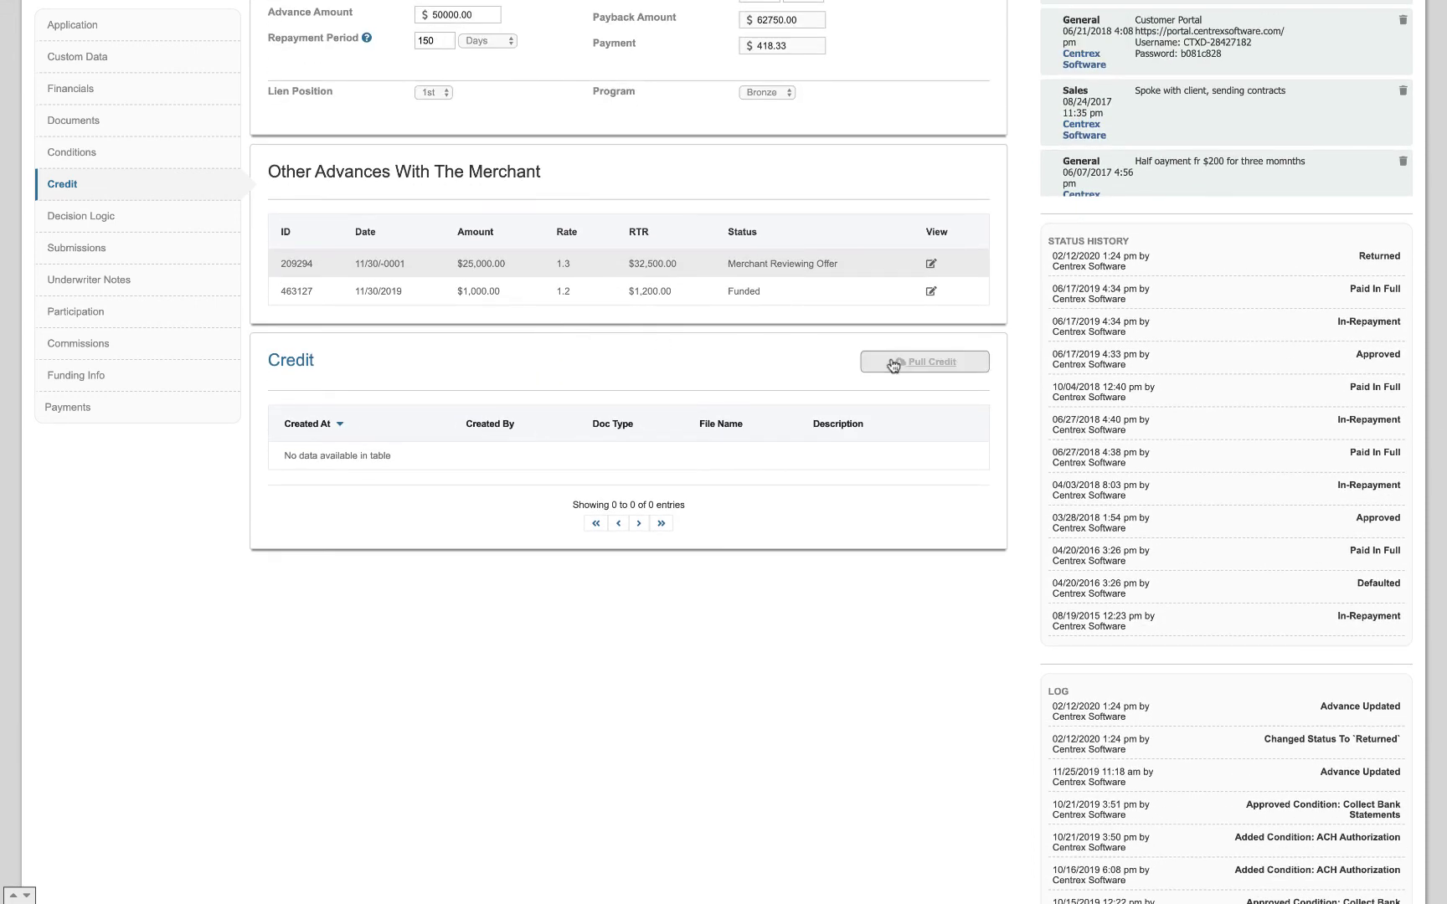
Step: View the deal's Decision Logic section and look through its lender Submissions with their statuses and notes
left_click(169, 219)
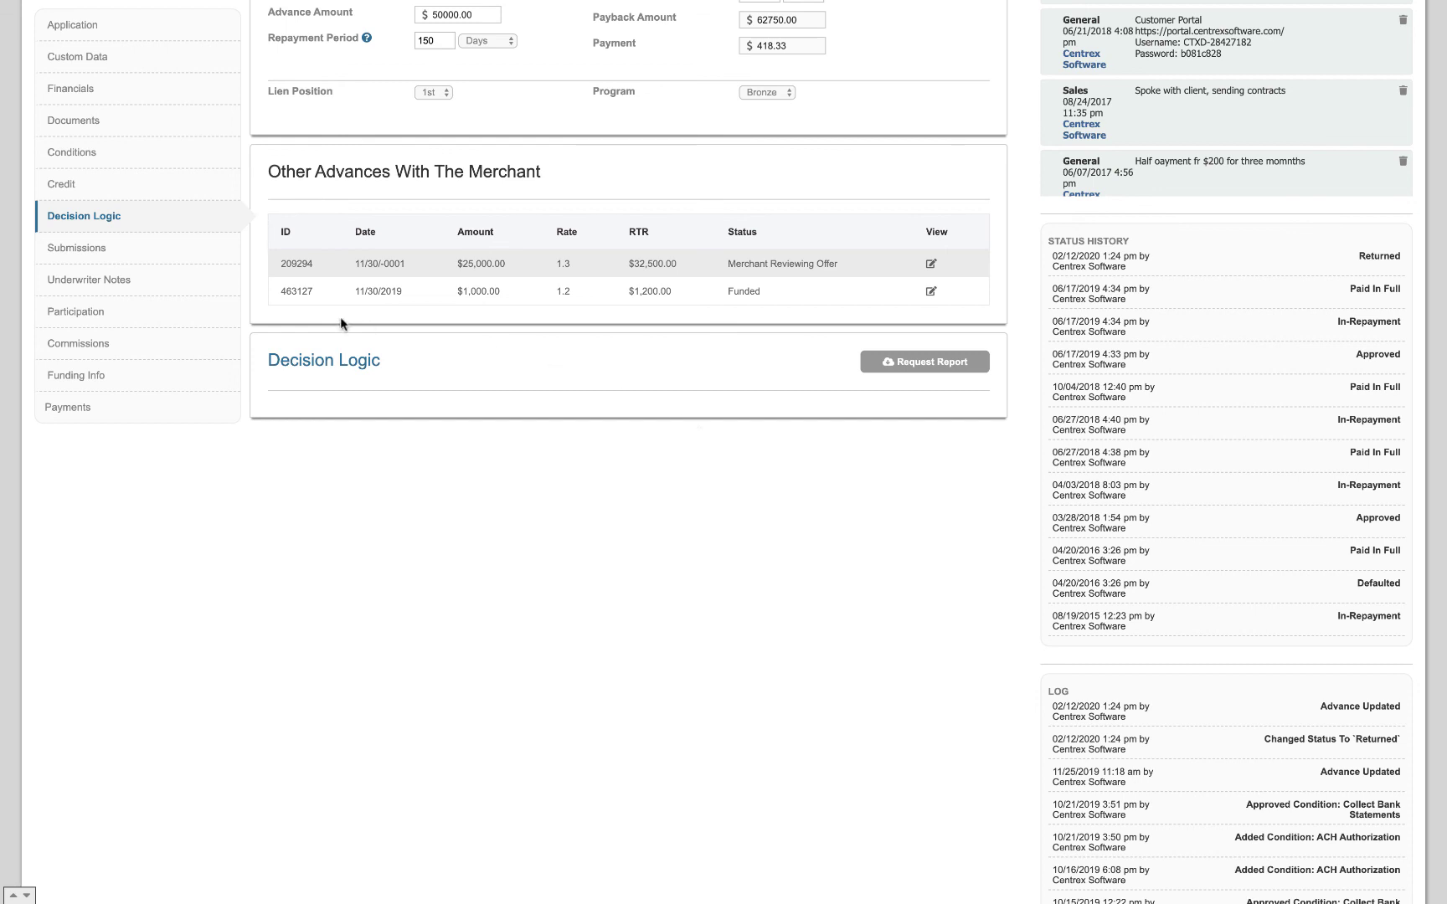
left_click(138, 260)
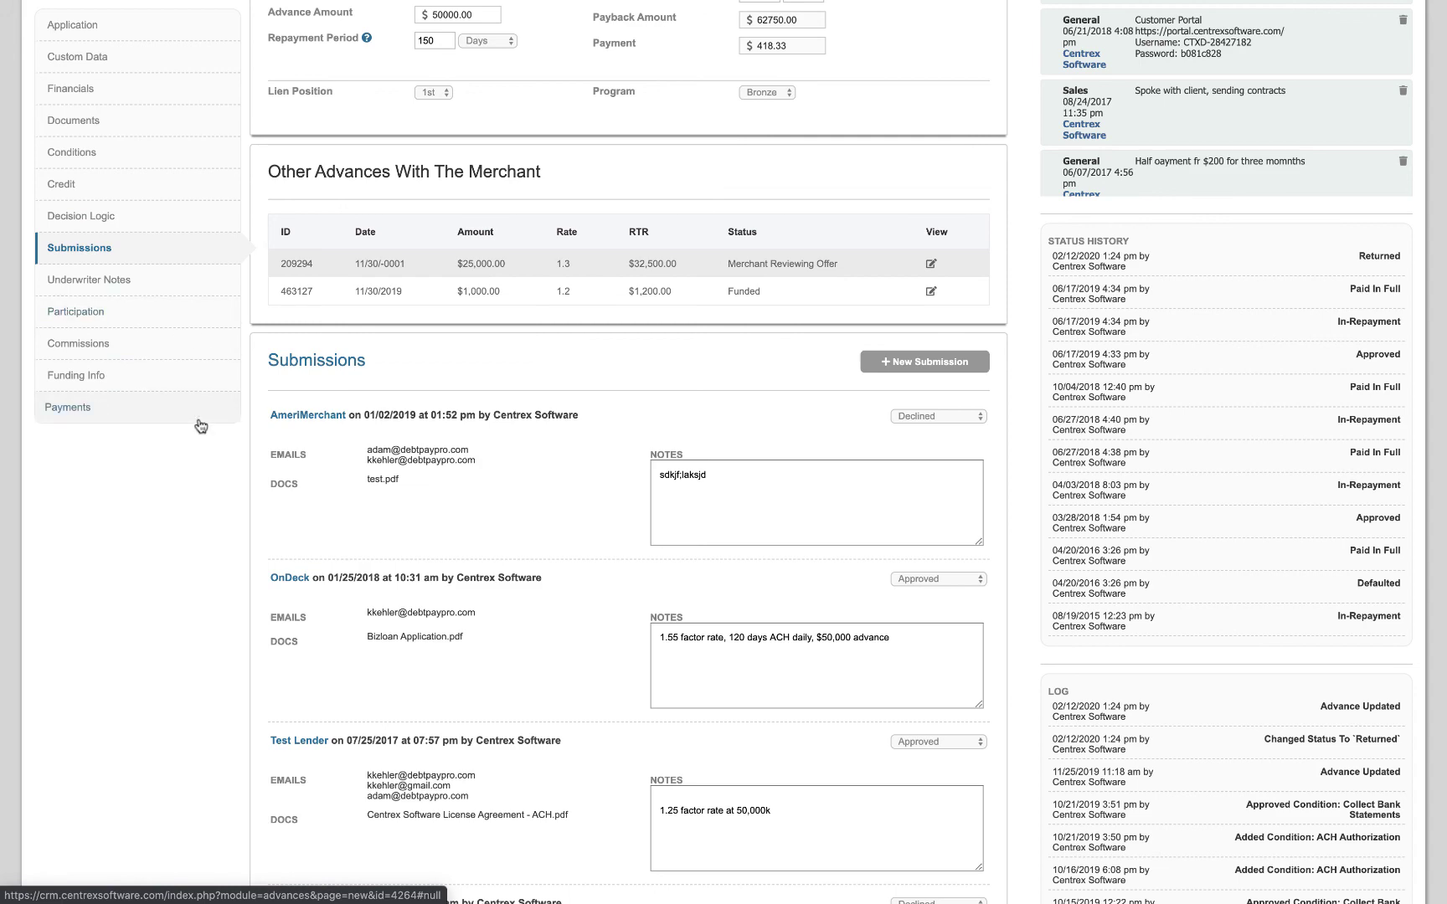
scroll(229, 669, "down", 2)
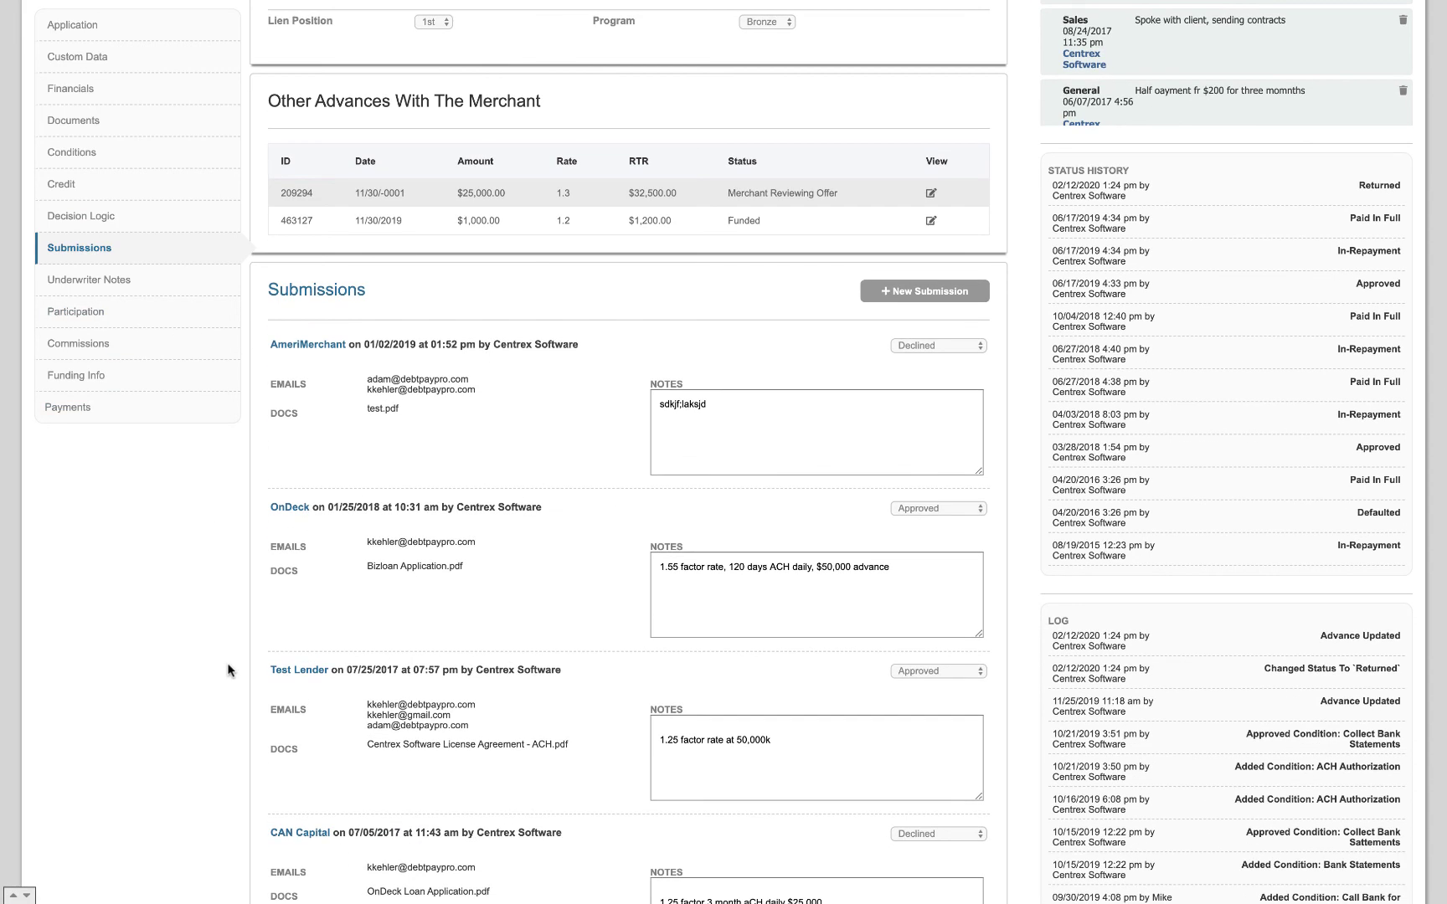
scroll(229, 669, "down", 1)
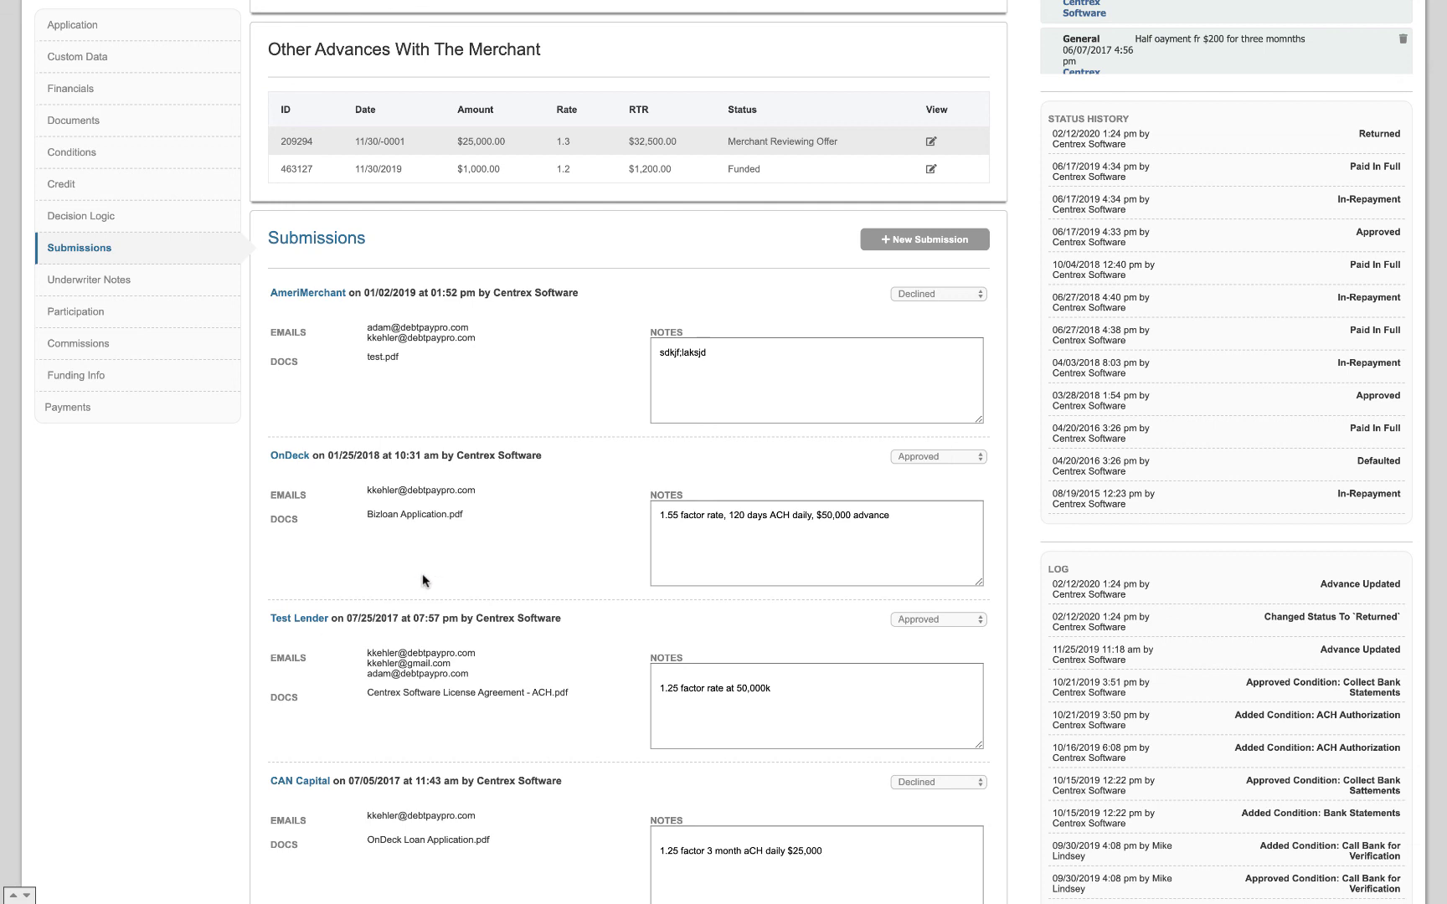
Step: Start a new lender submission and select the four 05/08/2020 documents created from 11:34 am through 04:00 pm
left_click(915, 241)
left_click(286, 420)
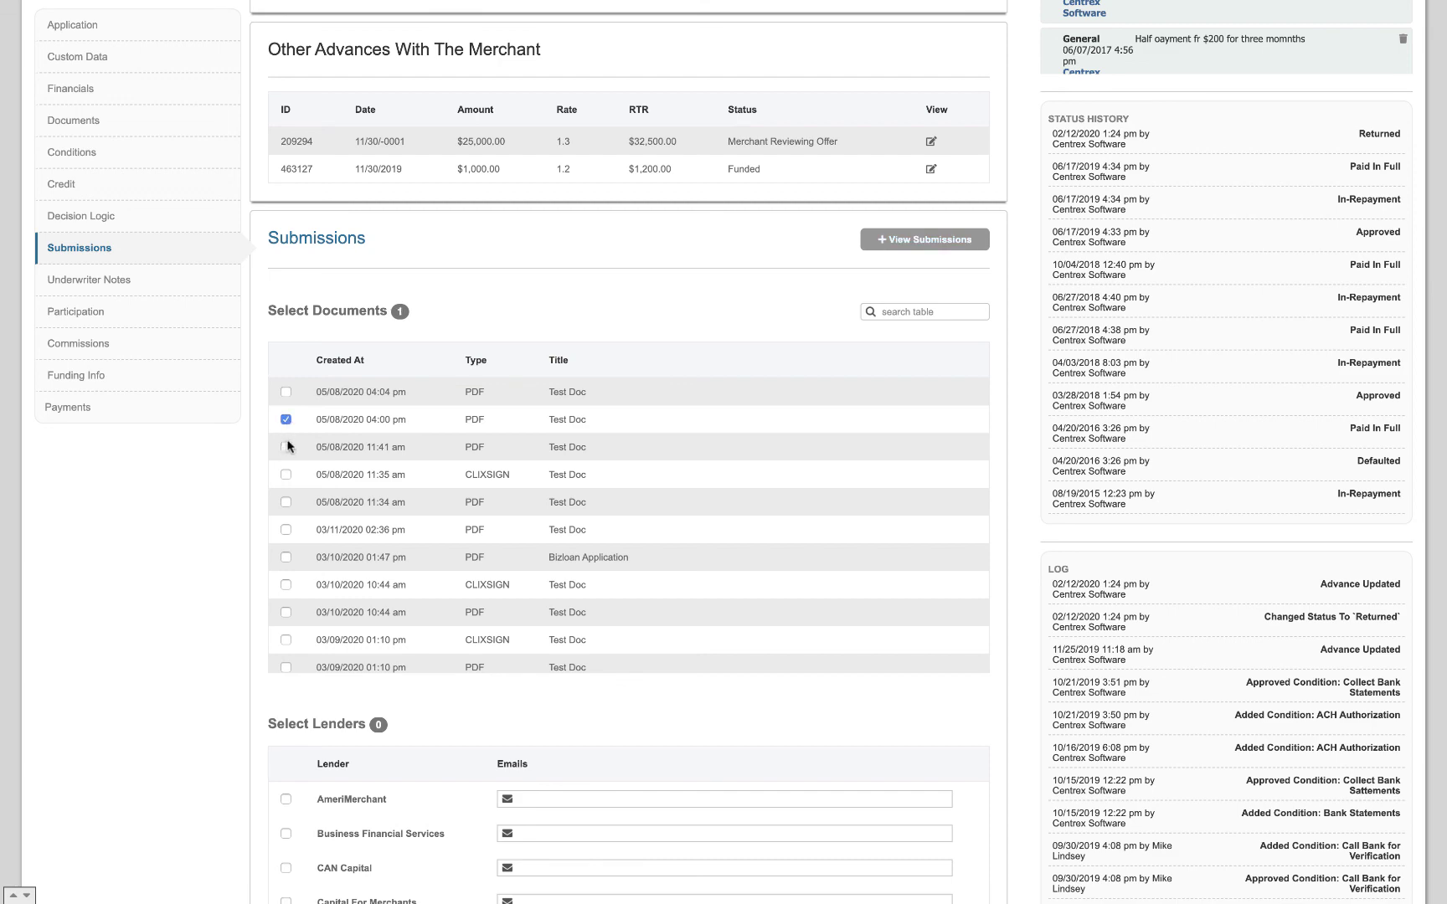
left_click(285, 447)
left_click(285, 475)
left_click(285, 502)
Step: Select Capital For Merchants, Centrex Demo, Fusion Capital, Kapitus, OnDeck and Retail Capital as lenders for the submission
scroll(203, 619, "down", 3)
scroll(203, 619, "down", 3)
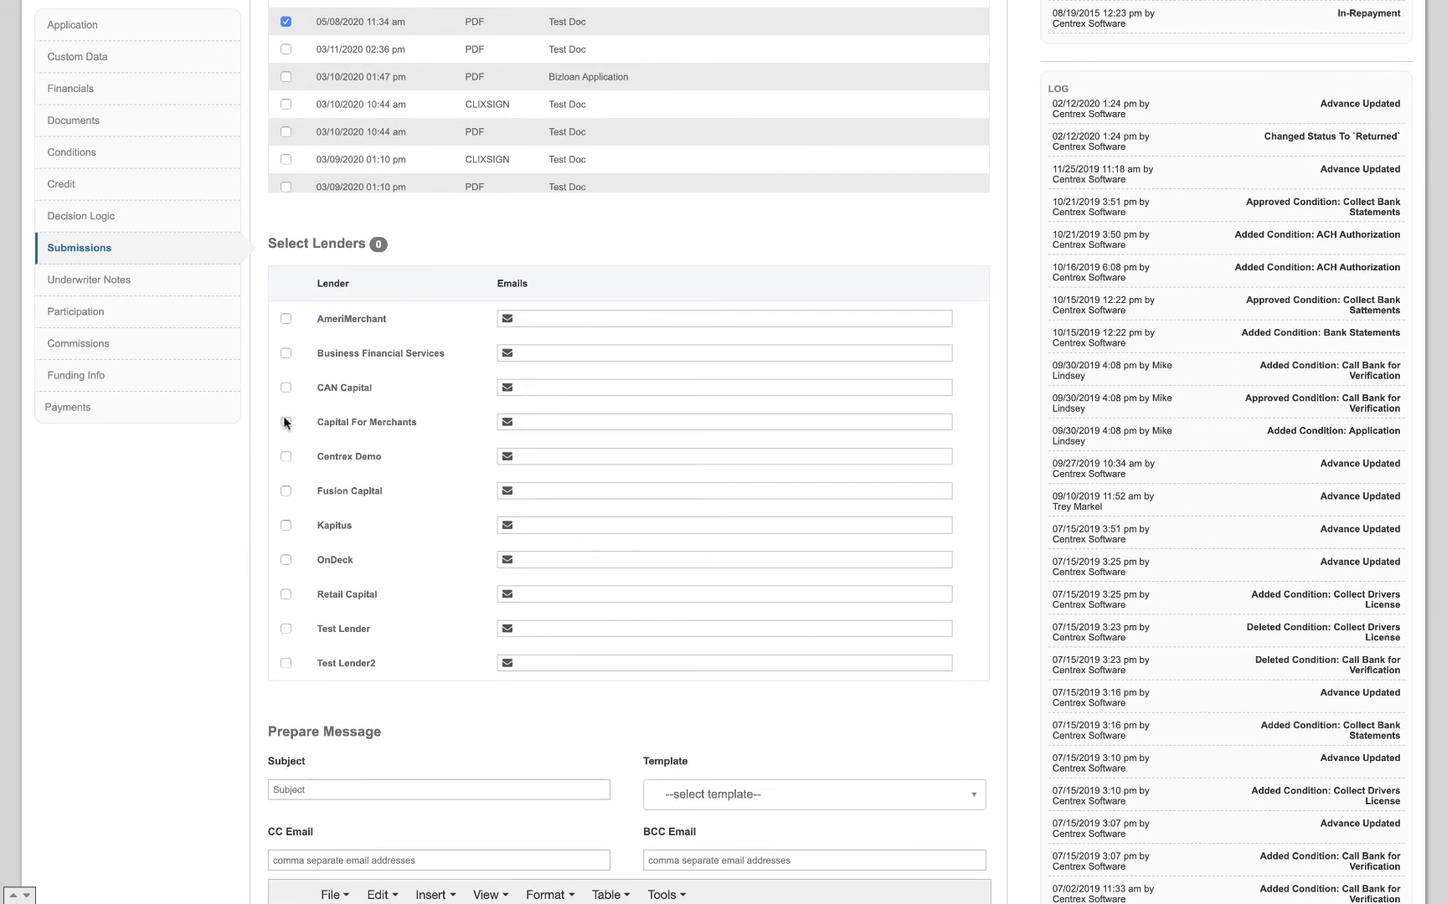
left_click(286, 422)
left_click(286, 456)
left_click(285, 491)
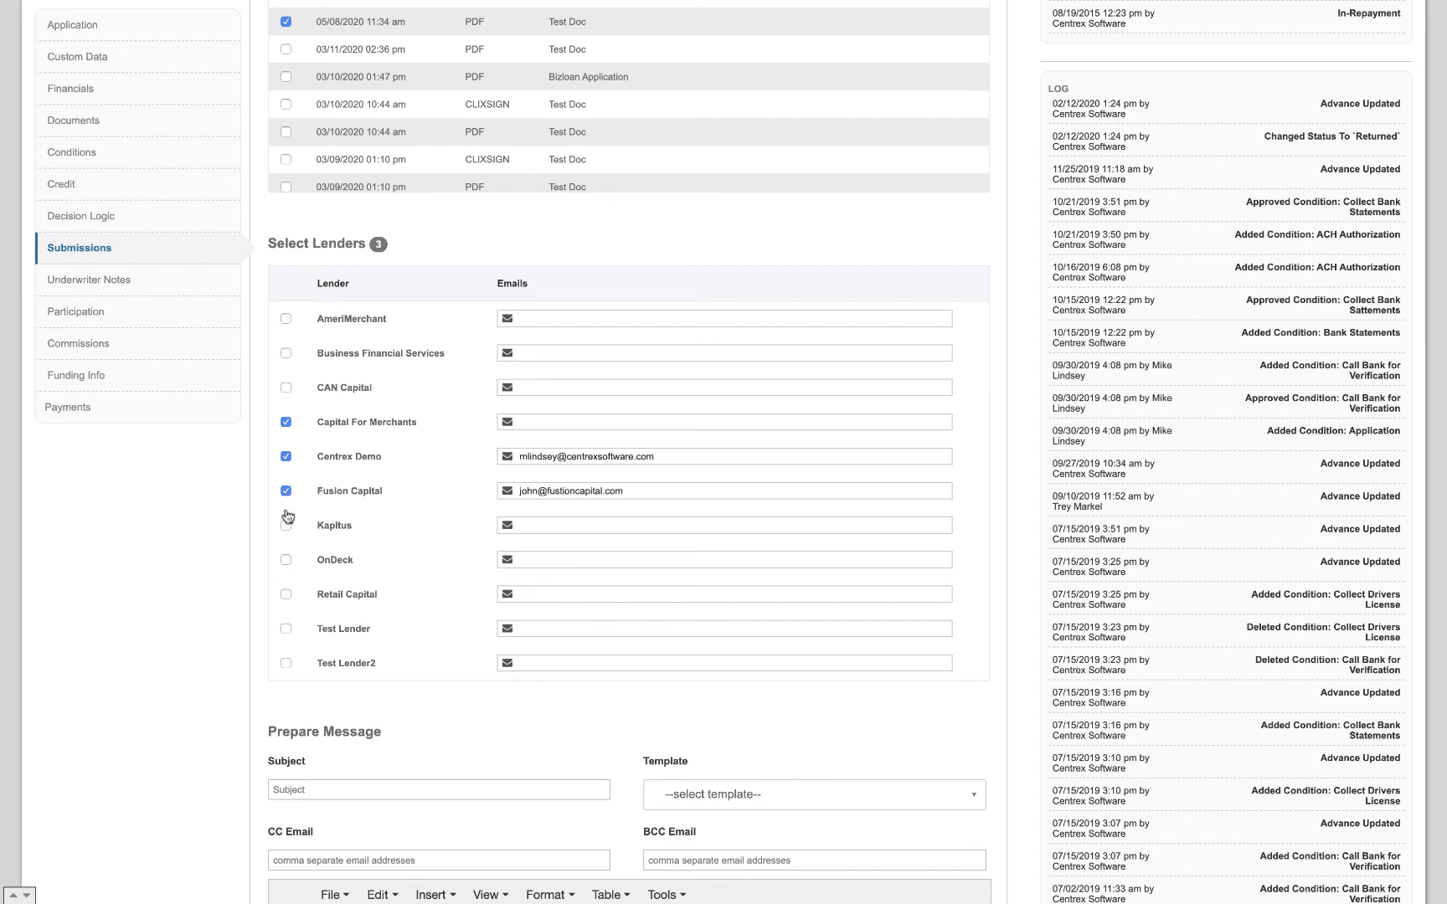
left_click(285, 525)
left_click(285, 559)
left_click(286, 594)
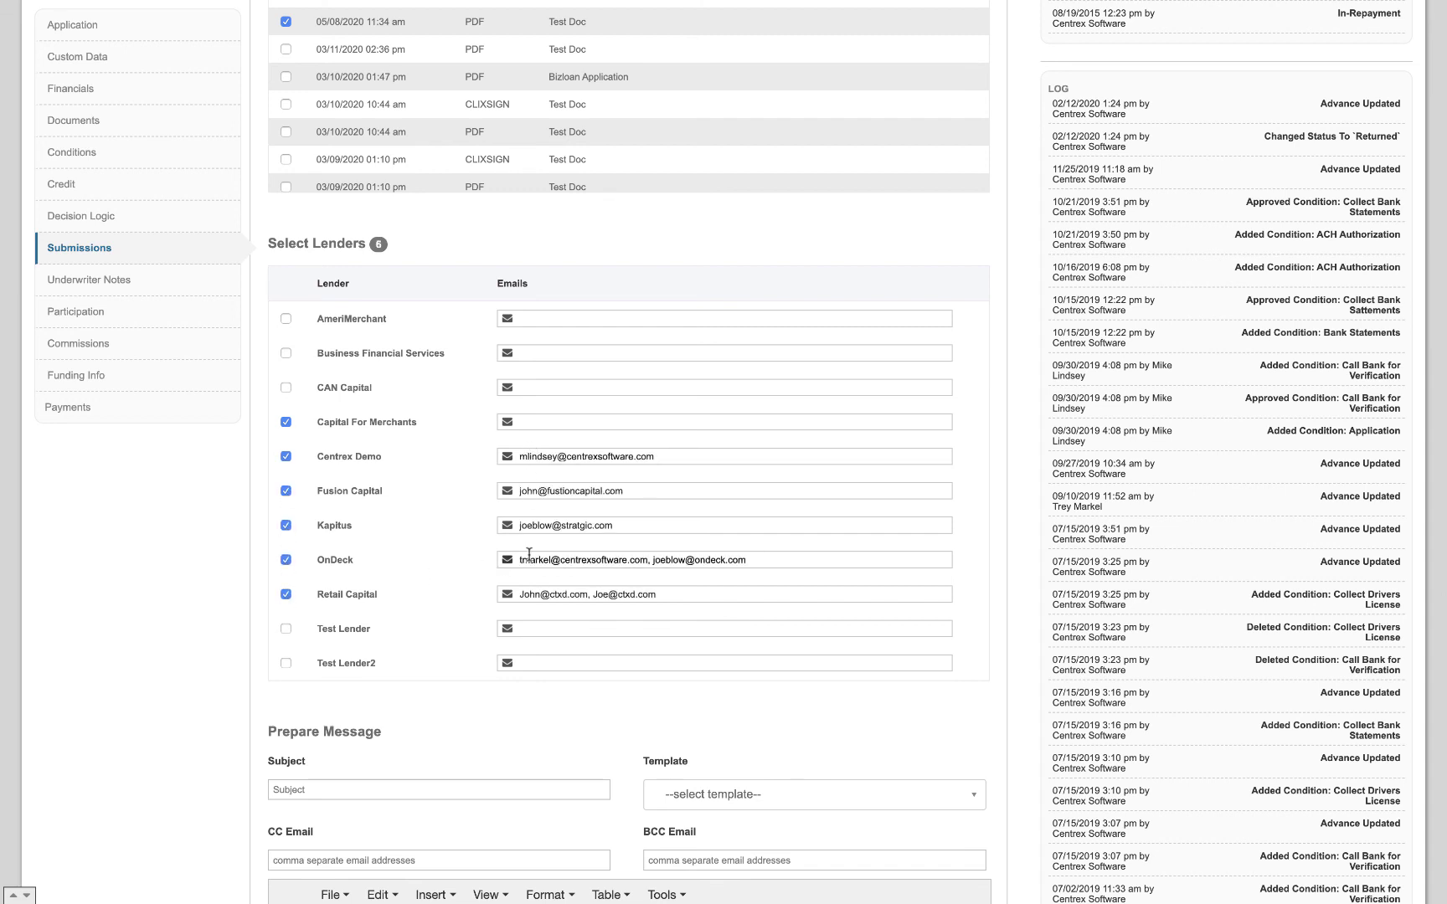
Step: Look over the submission's Prepare Message form, including the resubmission option and the package submission control
scroll(201, 645, "down", 6)
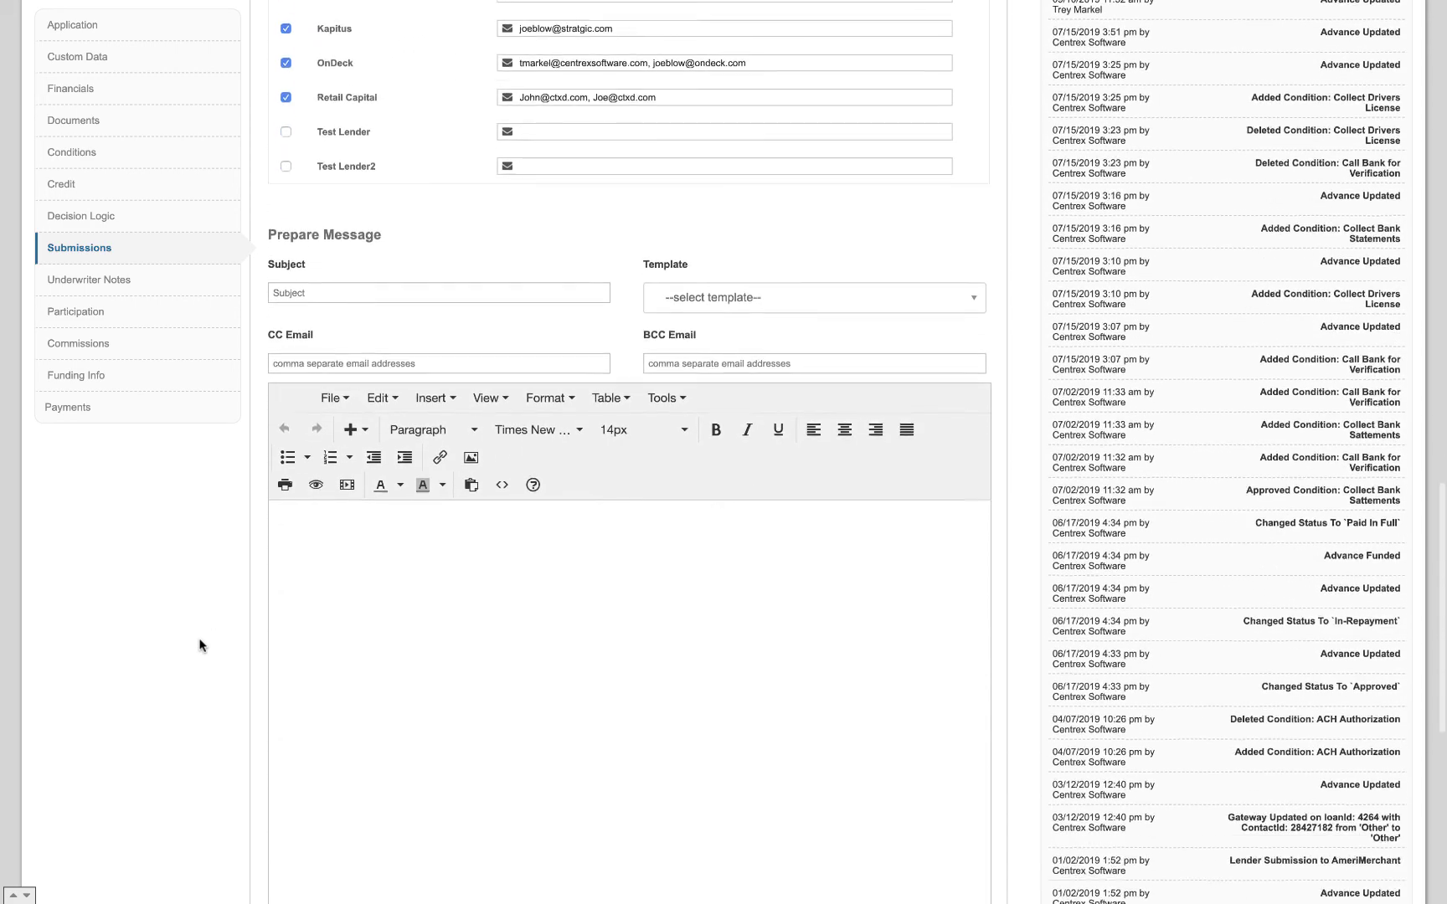
scroll(201, 645, "down", 3)
scroll(201, 662, "down", 1)
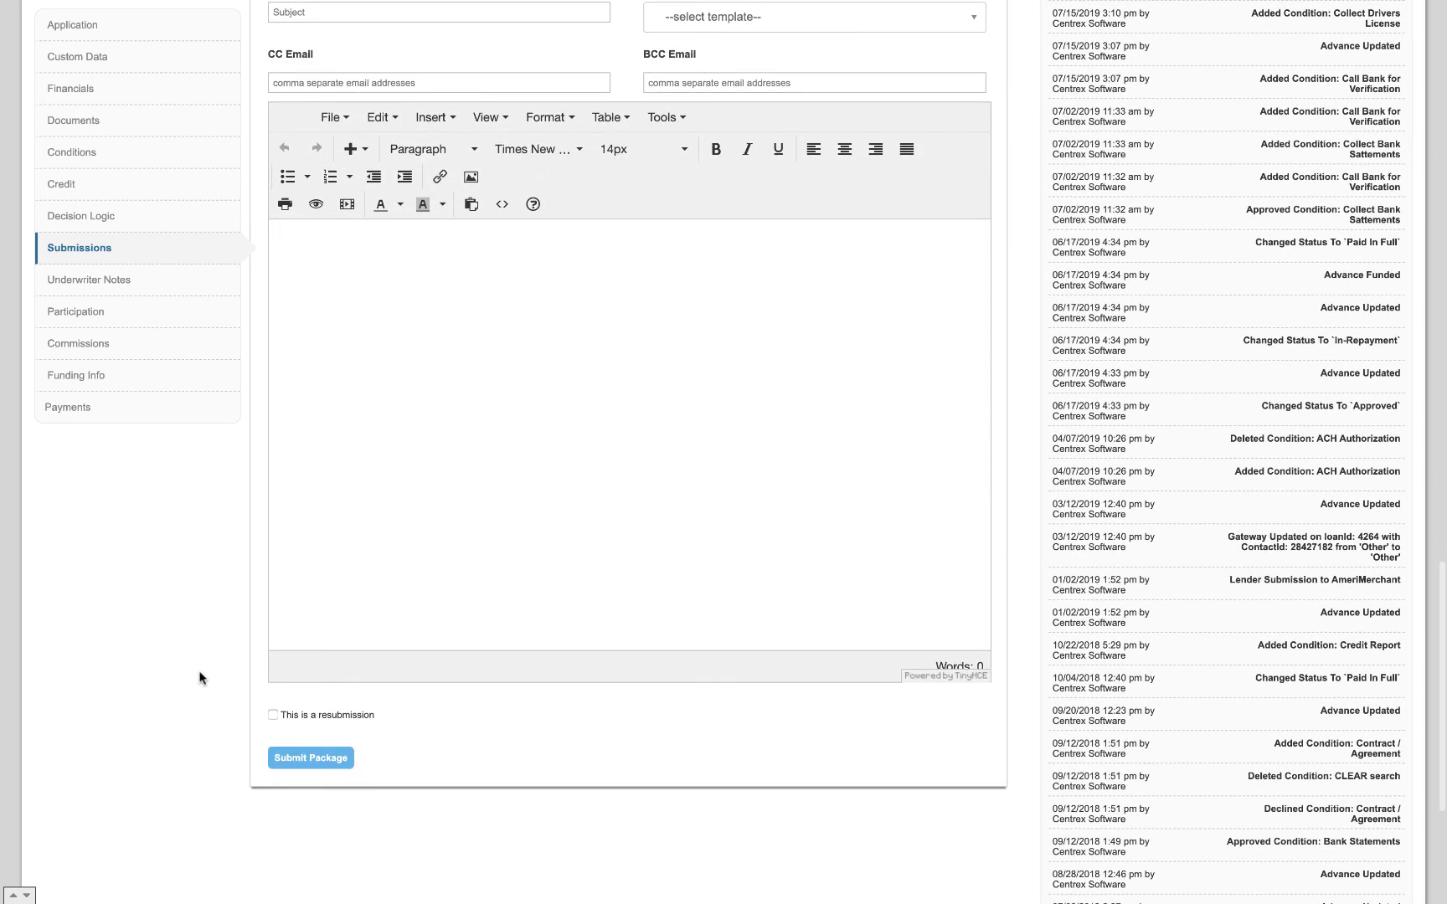
left_click(291, 764)
left_click(273, 716)
left_click(311, 757)
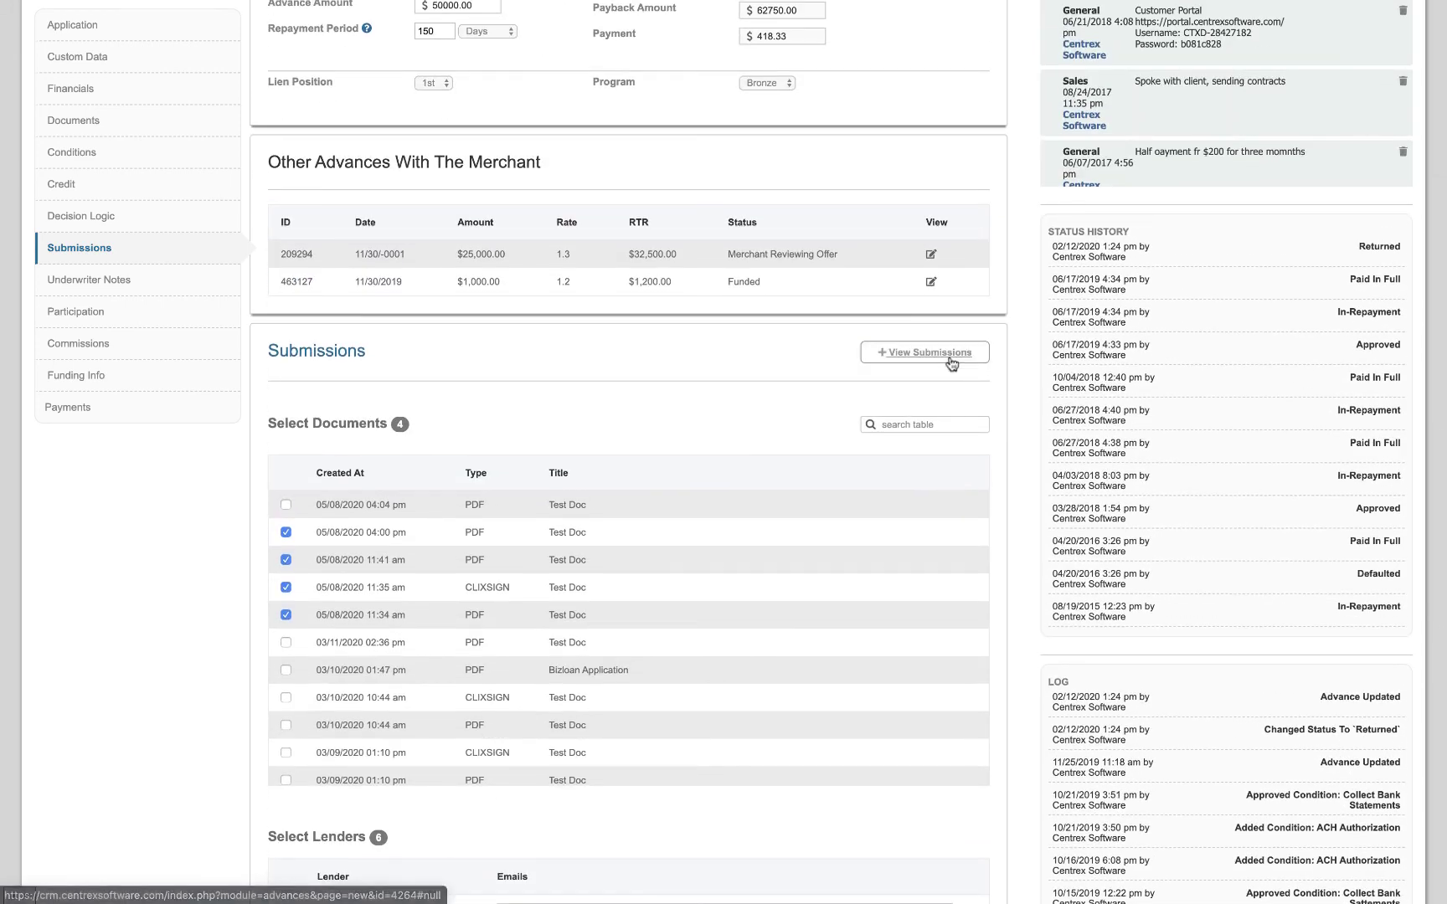
Step: Return to the list of existing submissions and look through the lenders' statuses and notes
left_click(951, 360)
scroll(416, 642, "down", 3)
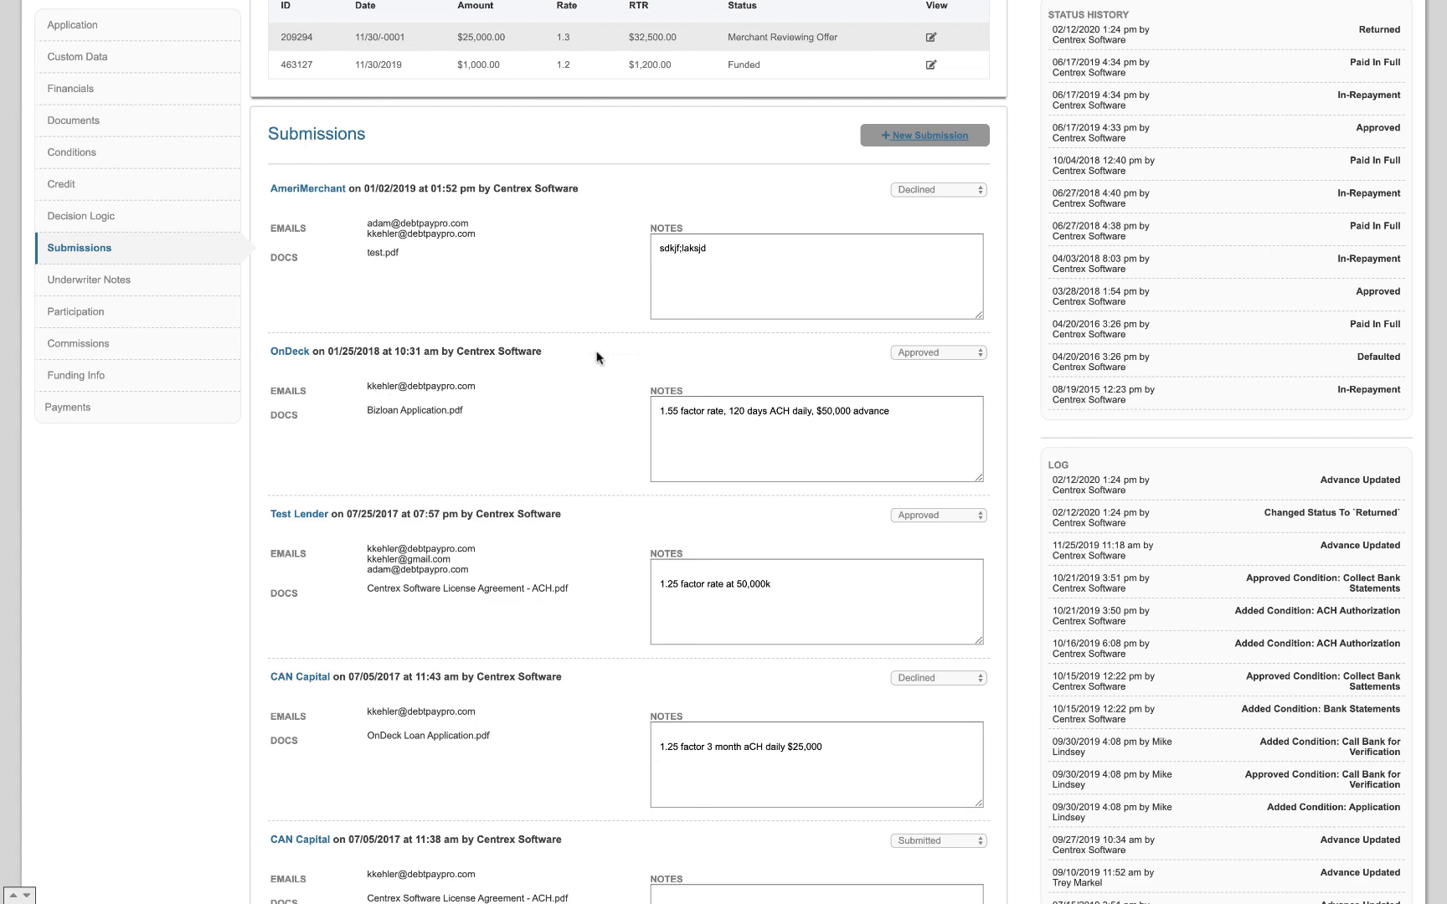
scroll(728, 431, "down", 1)
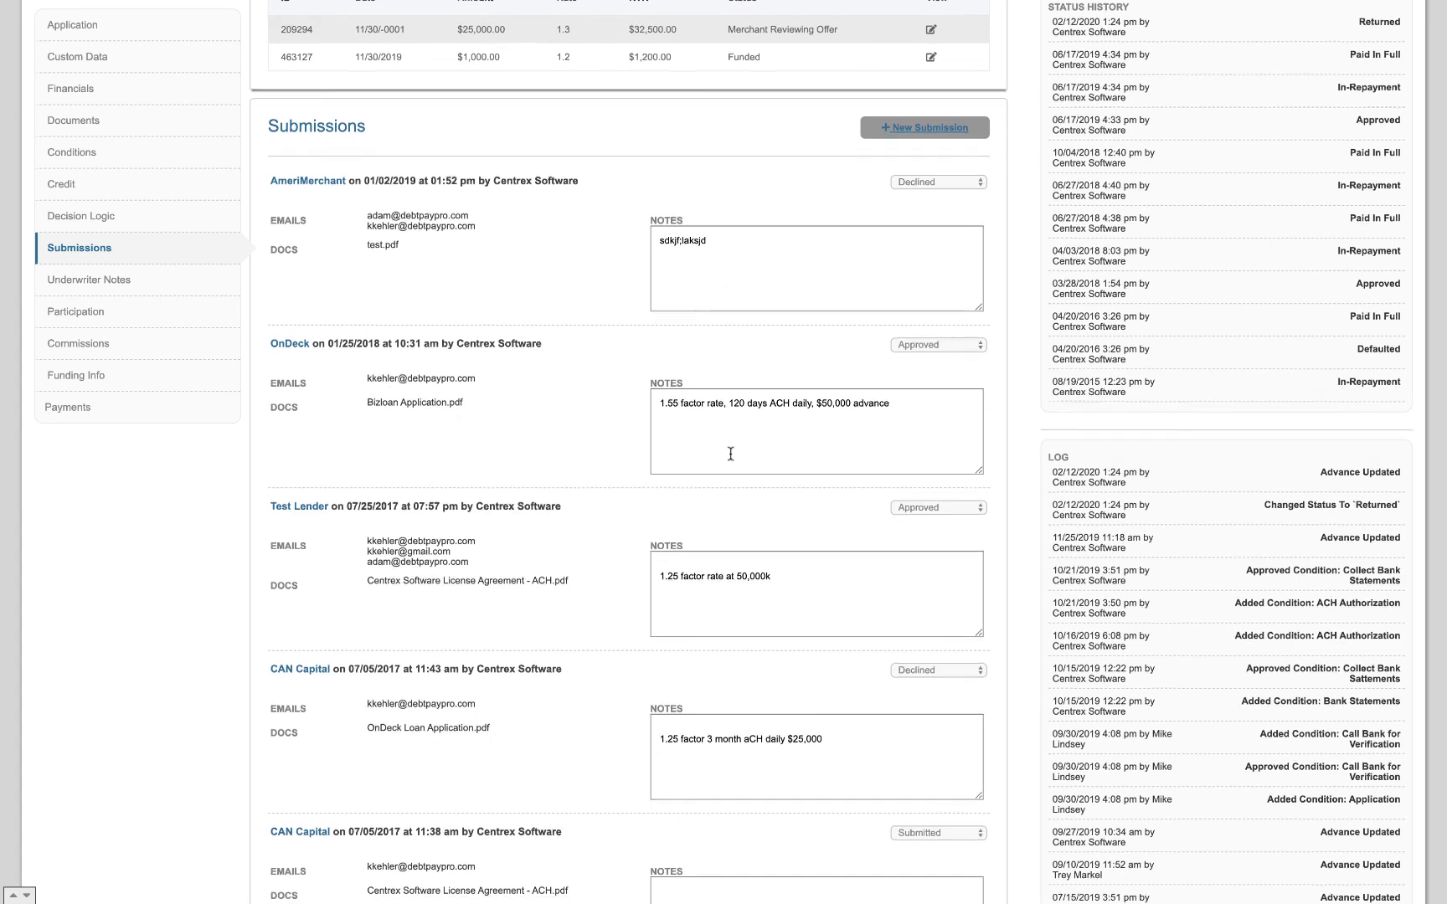
scroll(730, 453, "up", 1)
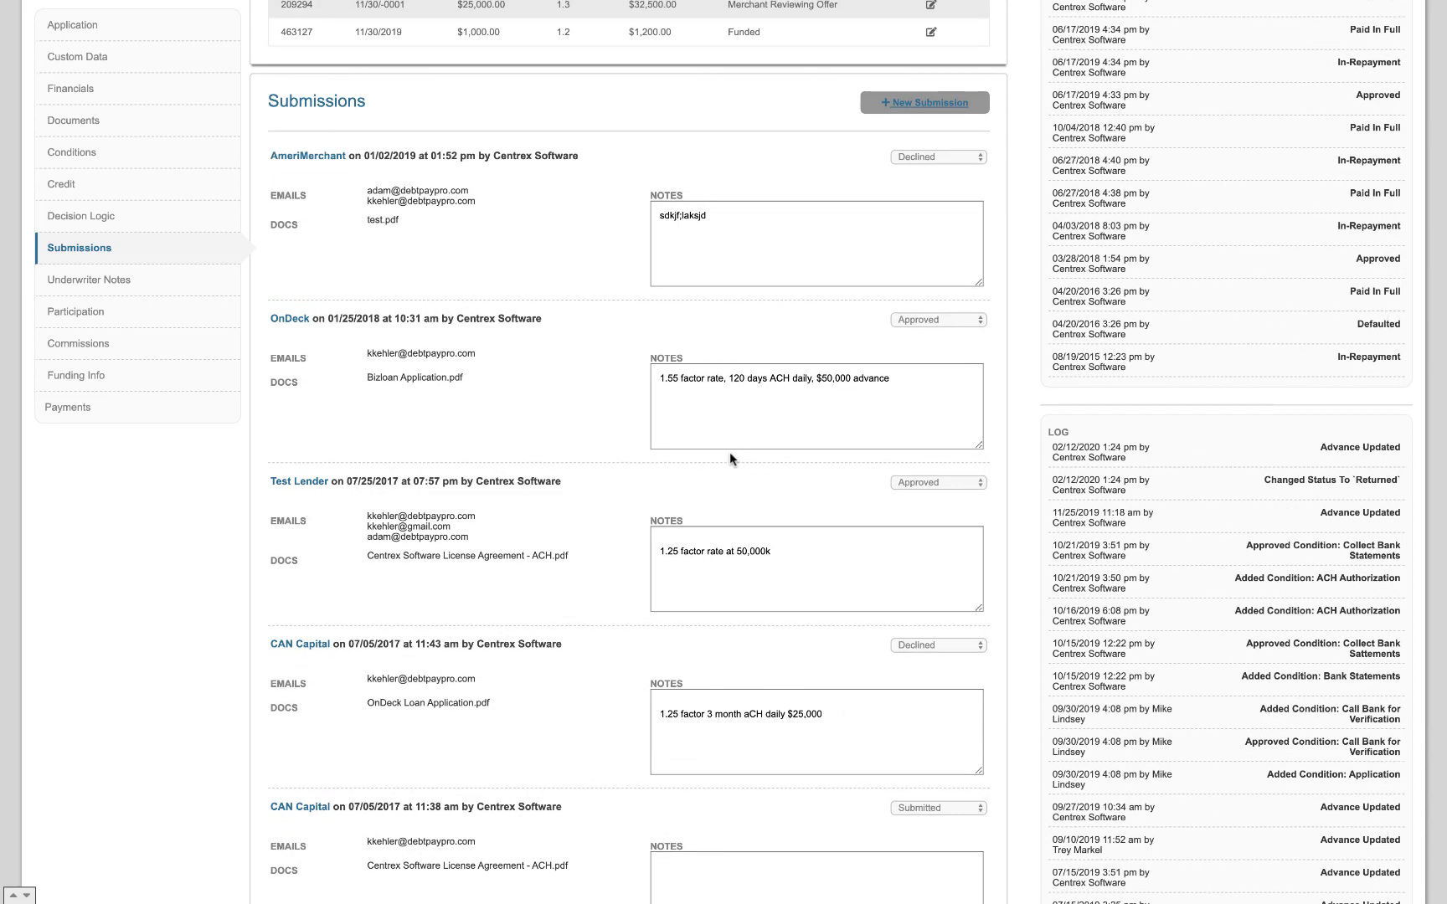
Step: View the status options of the OnDeck and AmeriMerchant submissions, keeping AmeriMerchant set to Declined
left_click(961, 319)
left_click(963, 320)
left_click(959, 157)
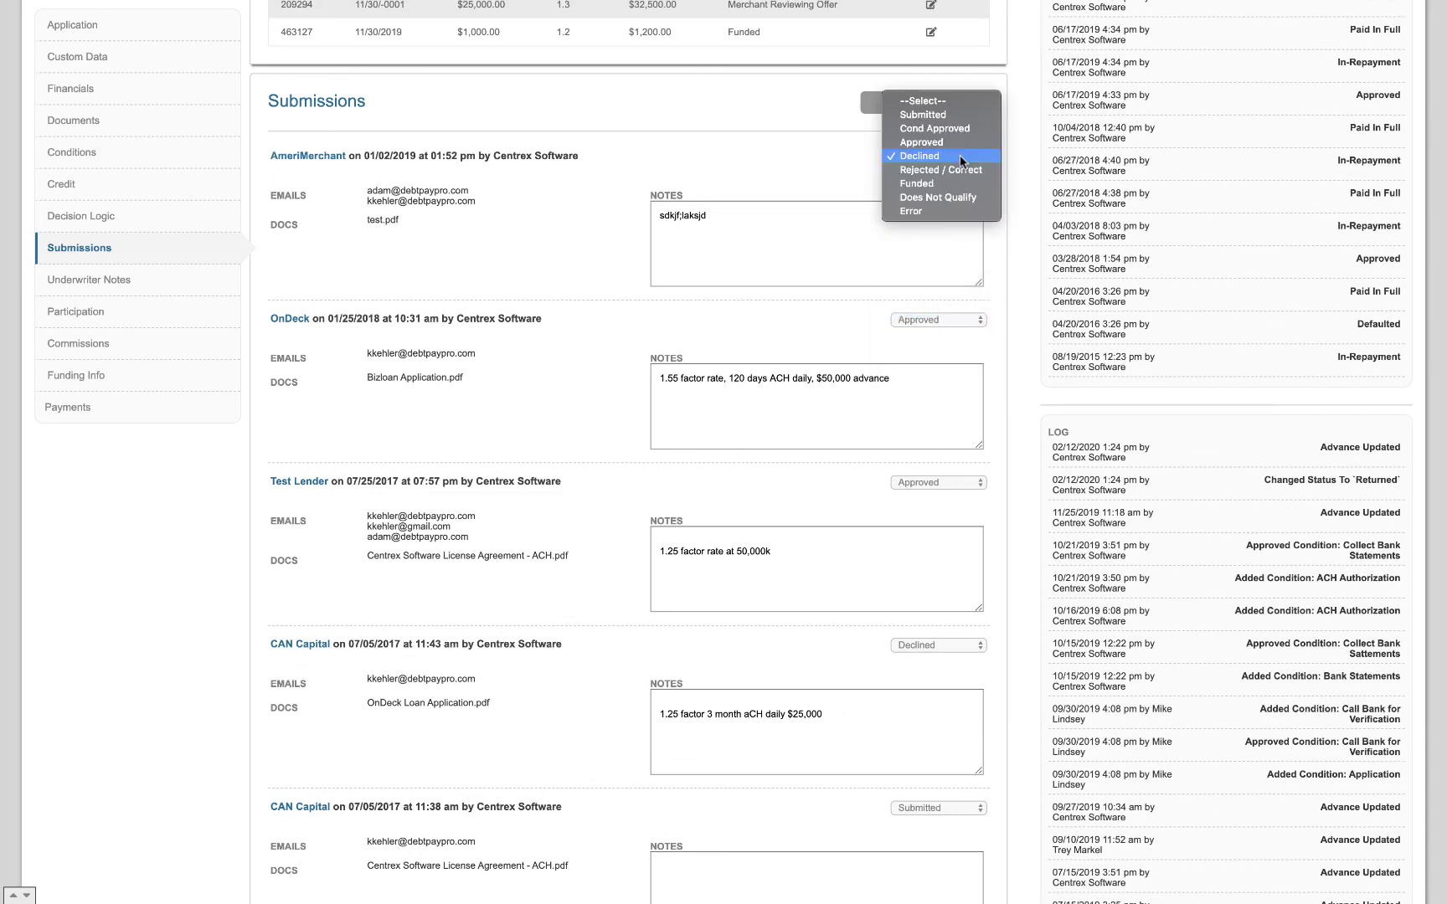
left_click(962, 159)
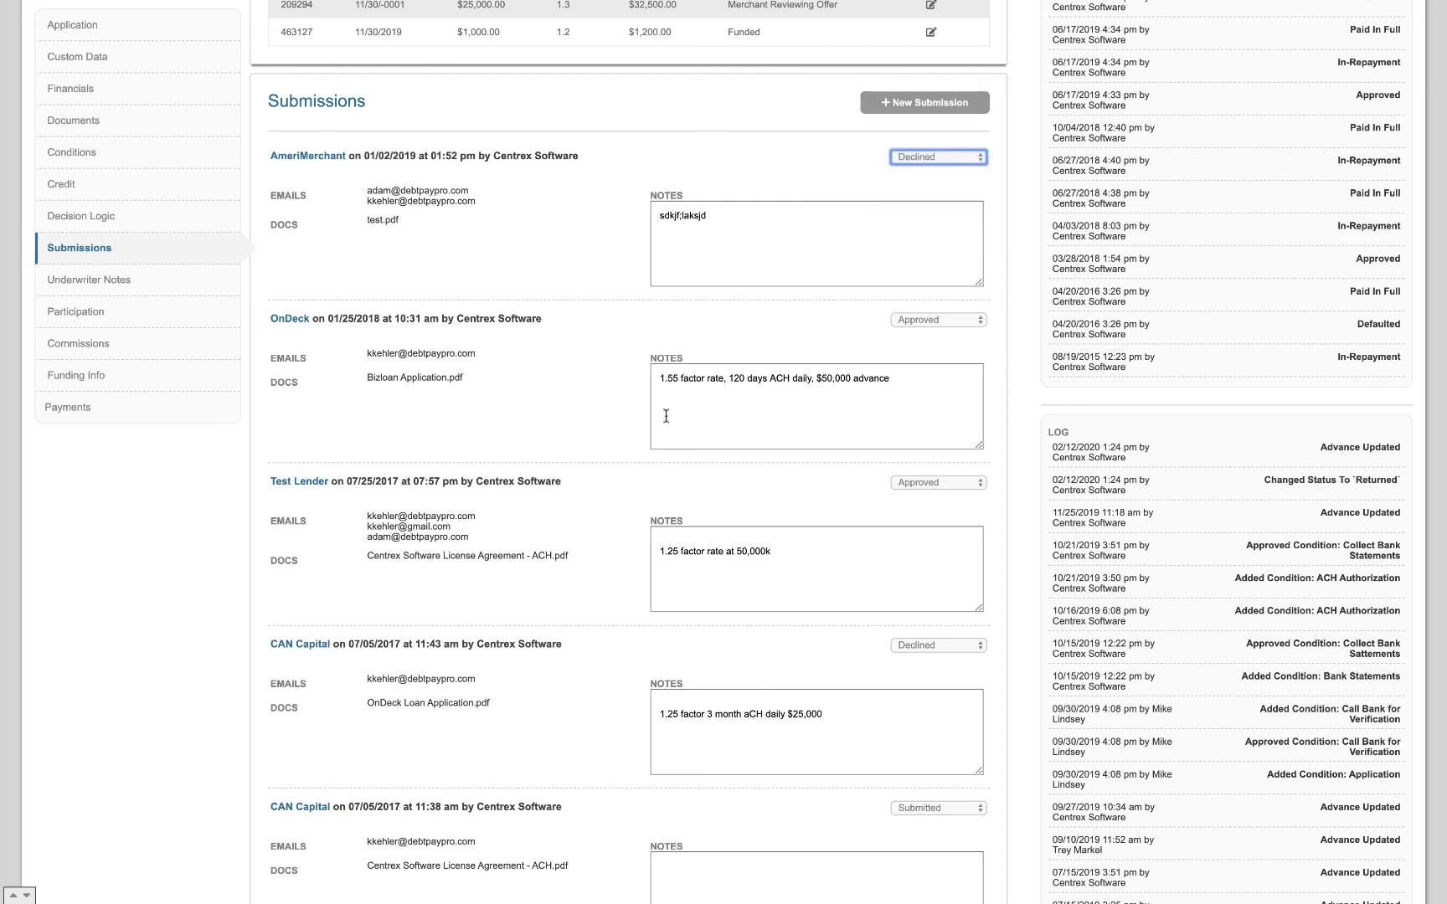
Step: Review the deal's summary and pricing, and open its Underwriter Notes section to view the note fields
scroll(675, 503, "up", 10)
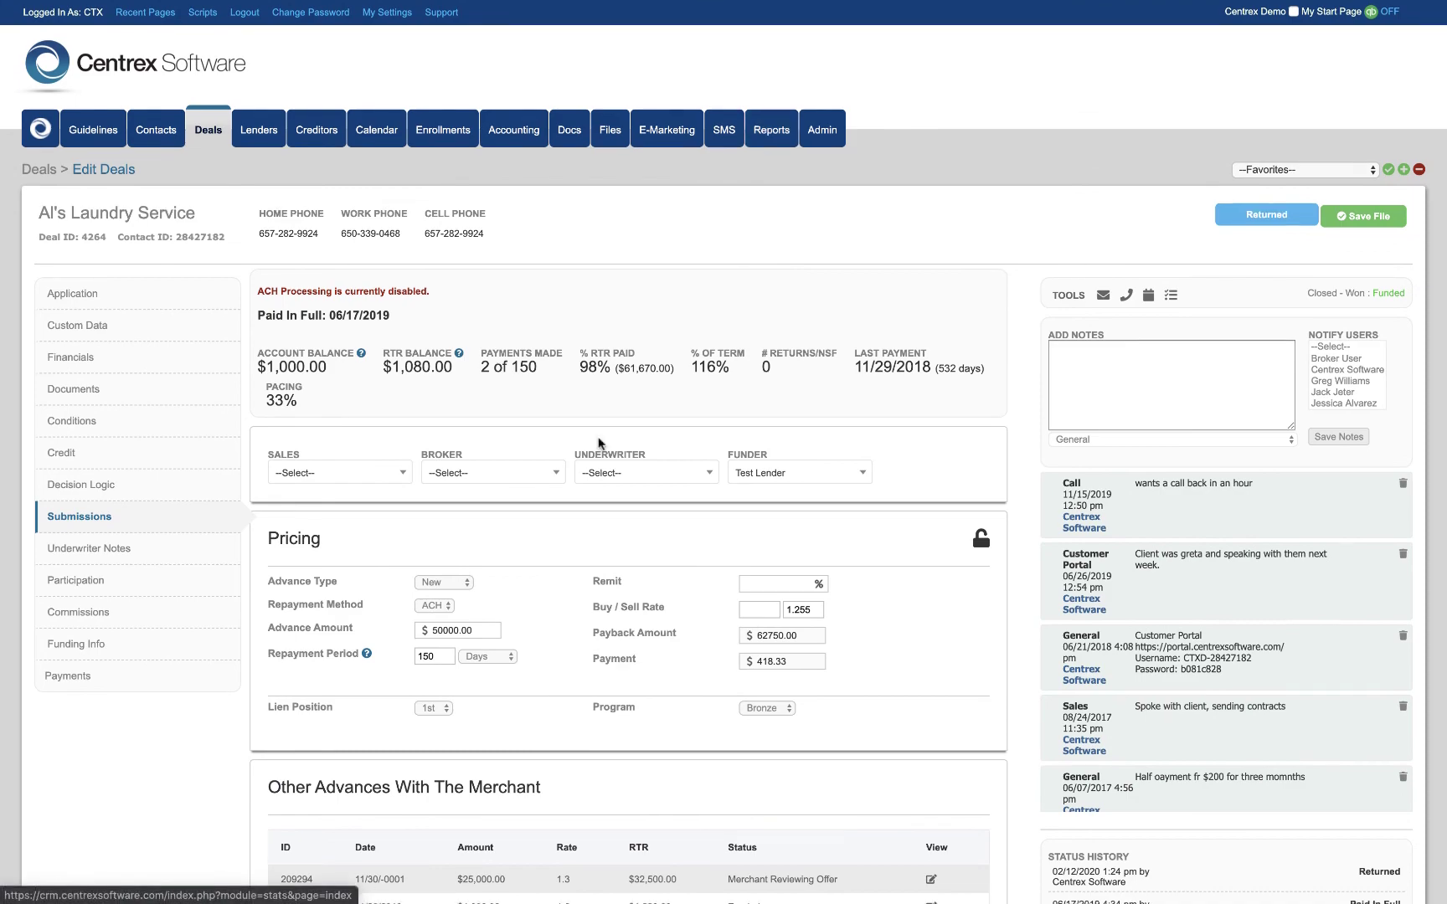
scroll(600, 445, "down", 5)
scroll(600, 445, "down", 2)
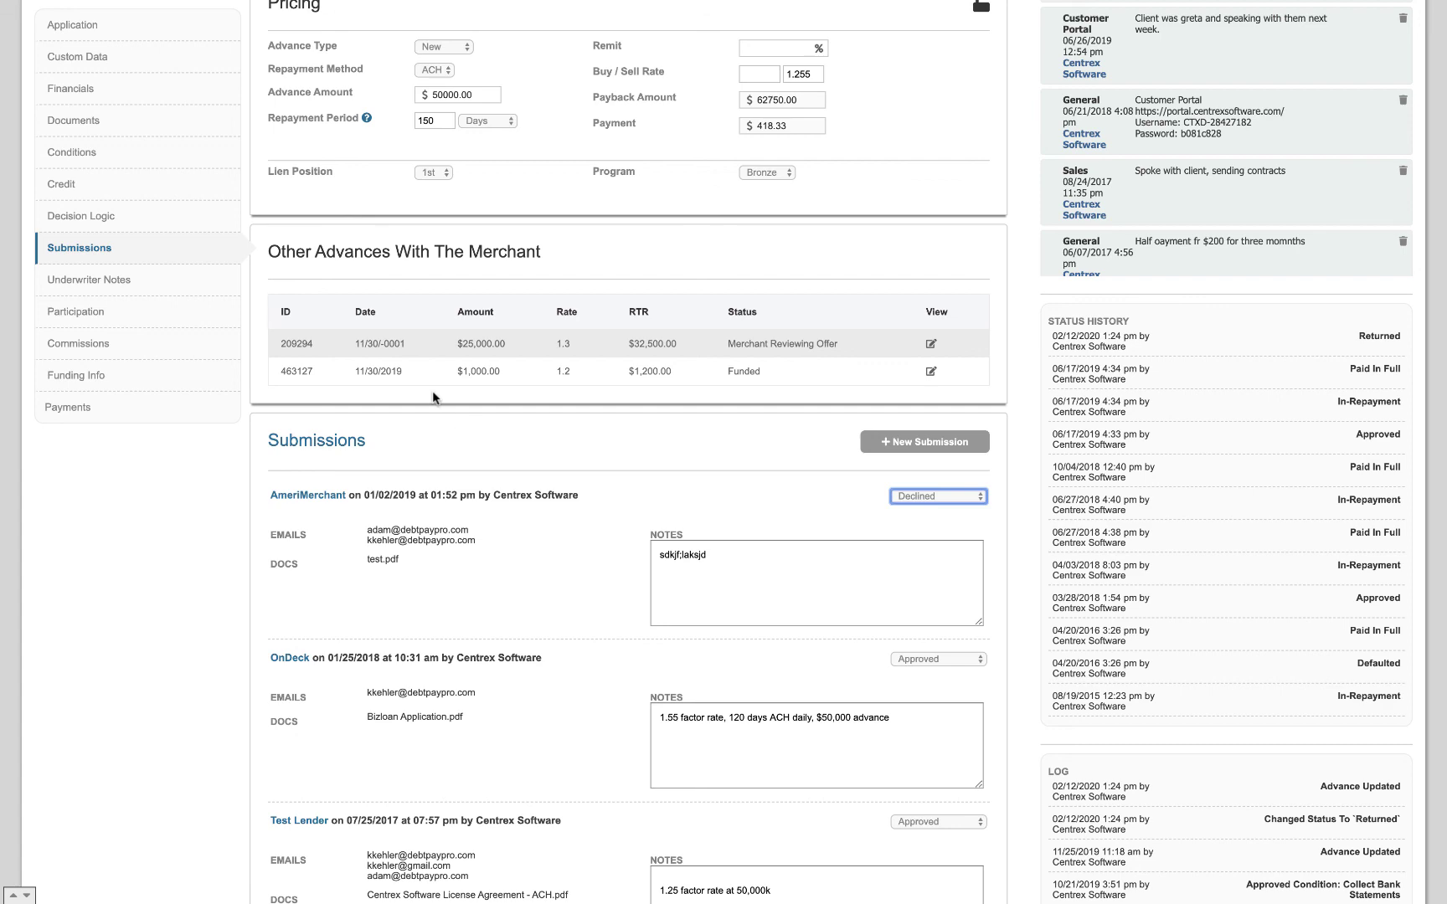
left_click(167, 279)
scroll(210, 636, "down", 1)
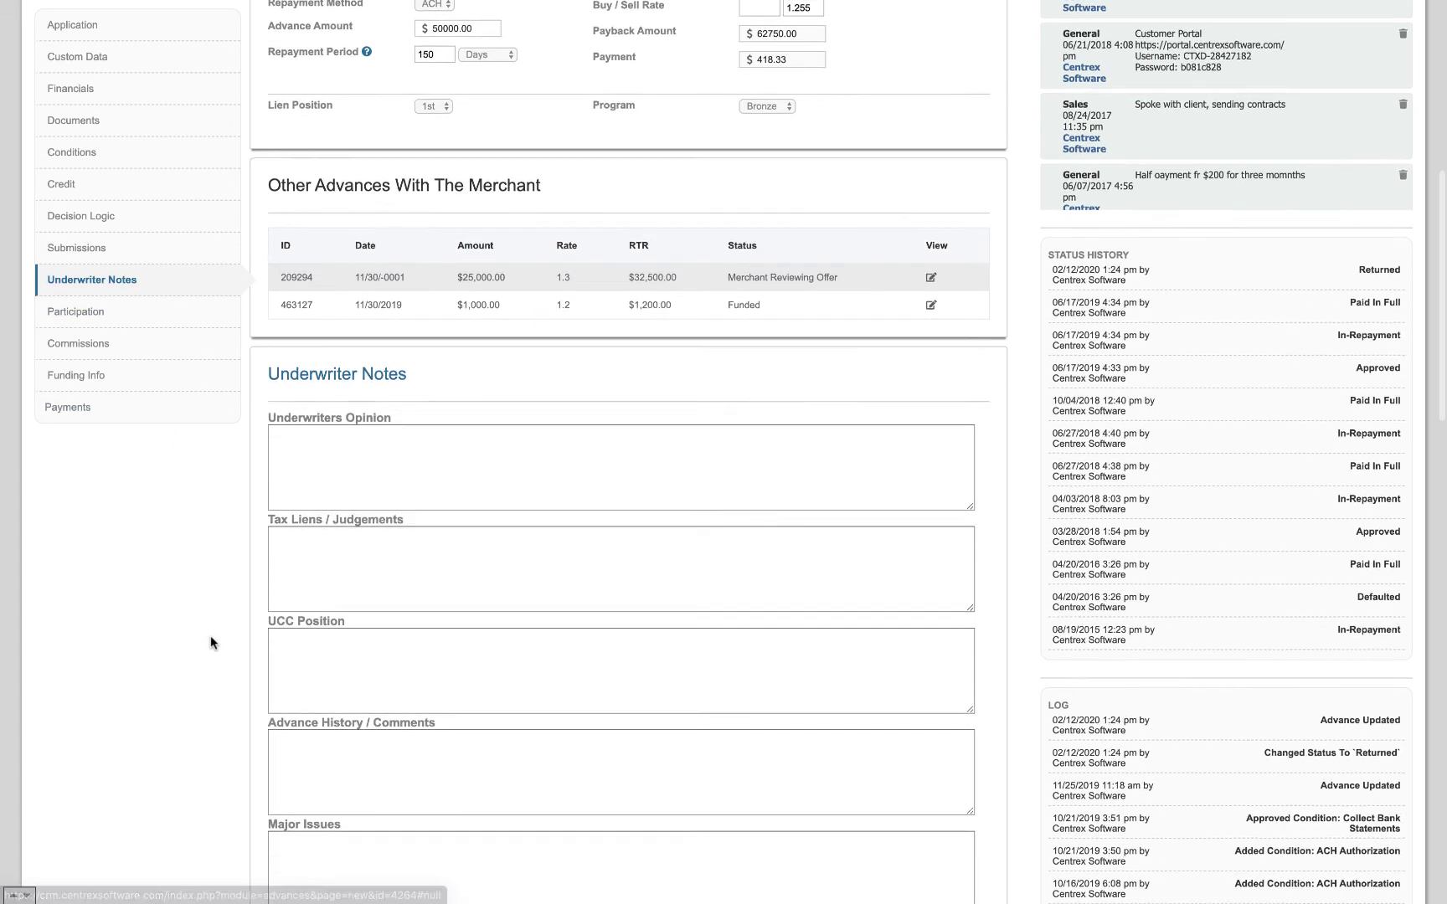
Step: Open the deal's Participation section and view the fee basis options for the Centrex Demo syndicate partner
scroll(210, 637, "down", 3)
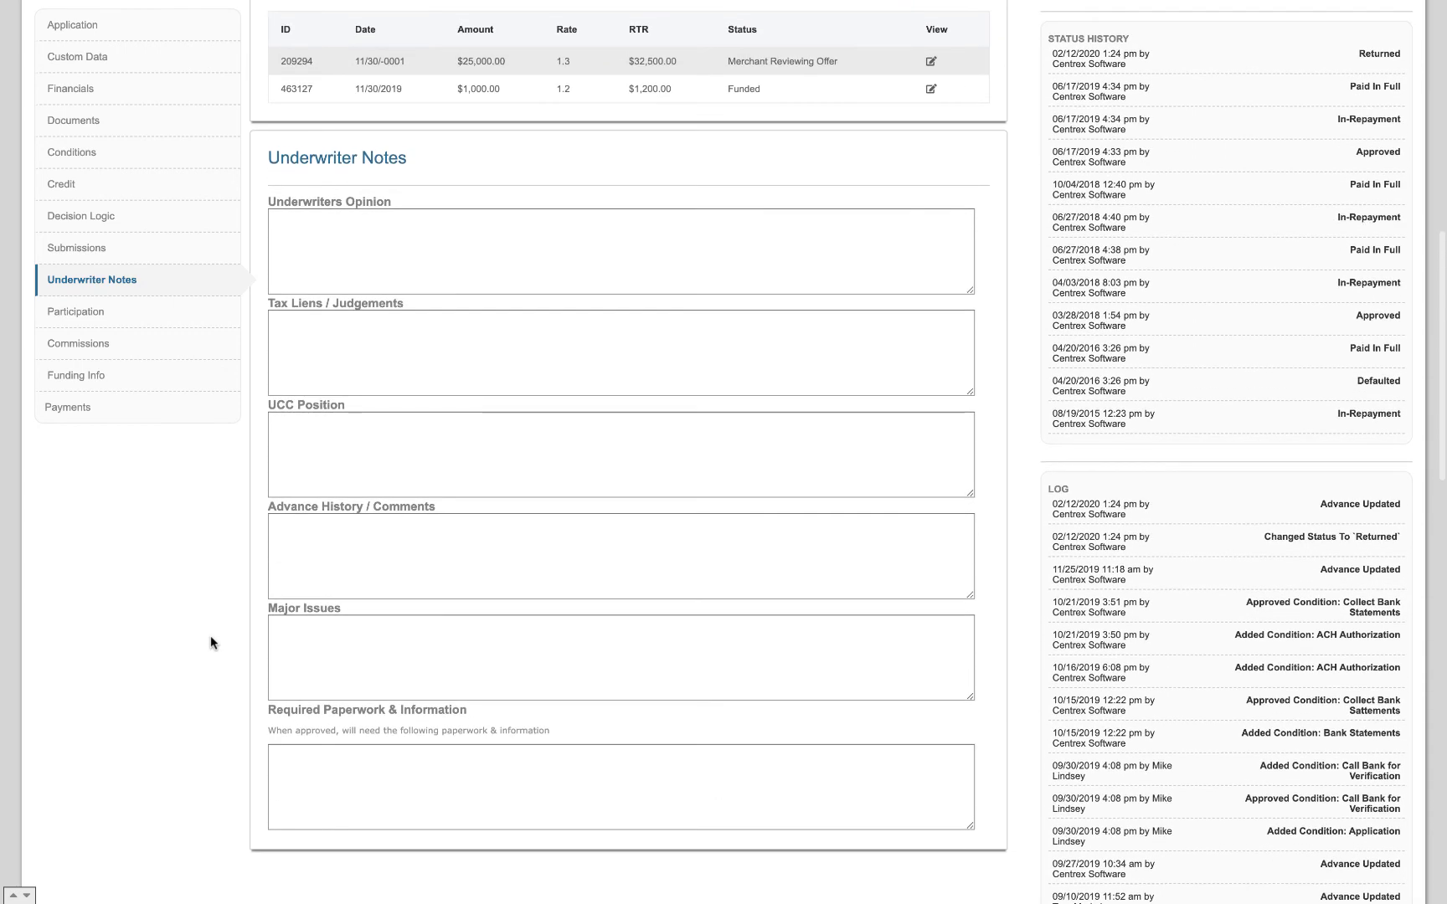
scroll(210, 642, "up", 1)
left_click(144, 314)
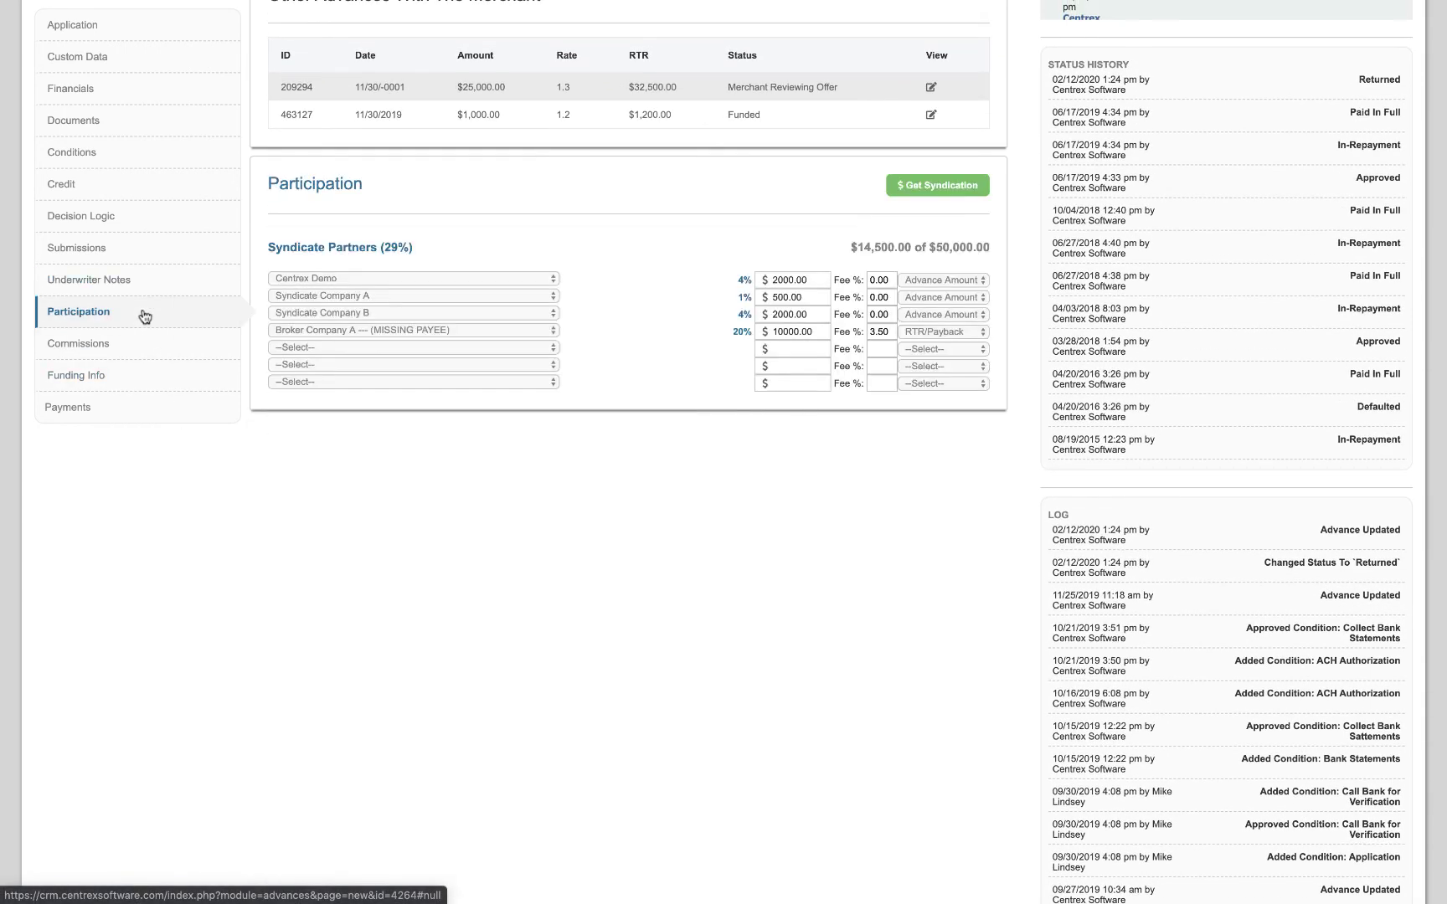
scroll(595, 509, "up", 1)
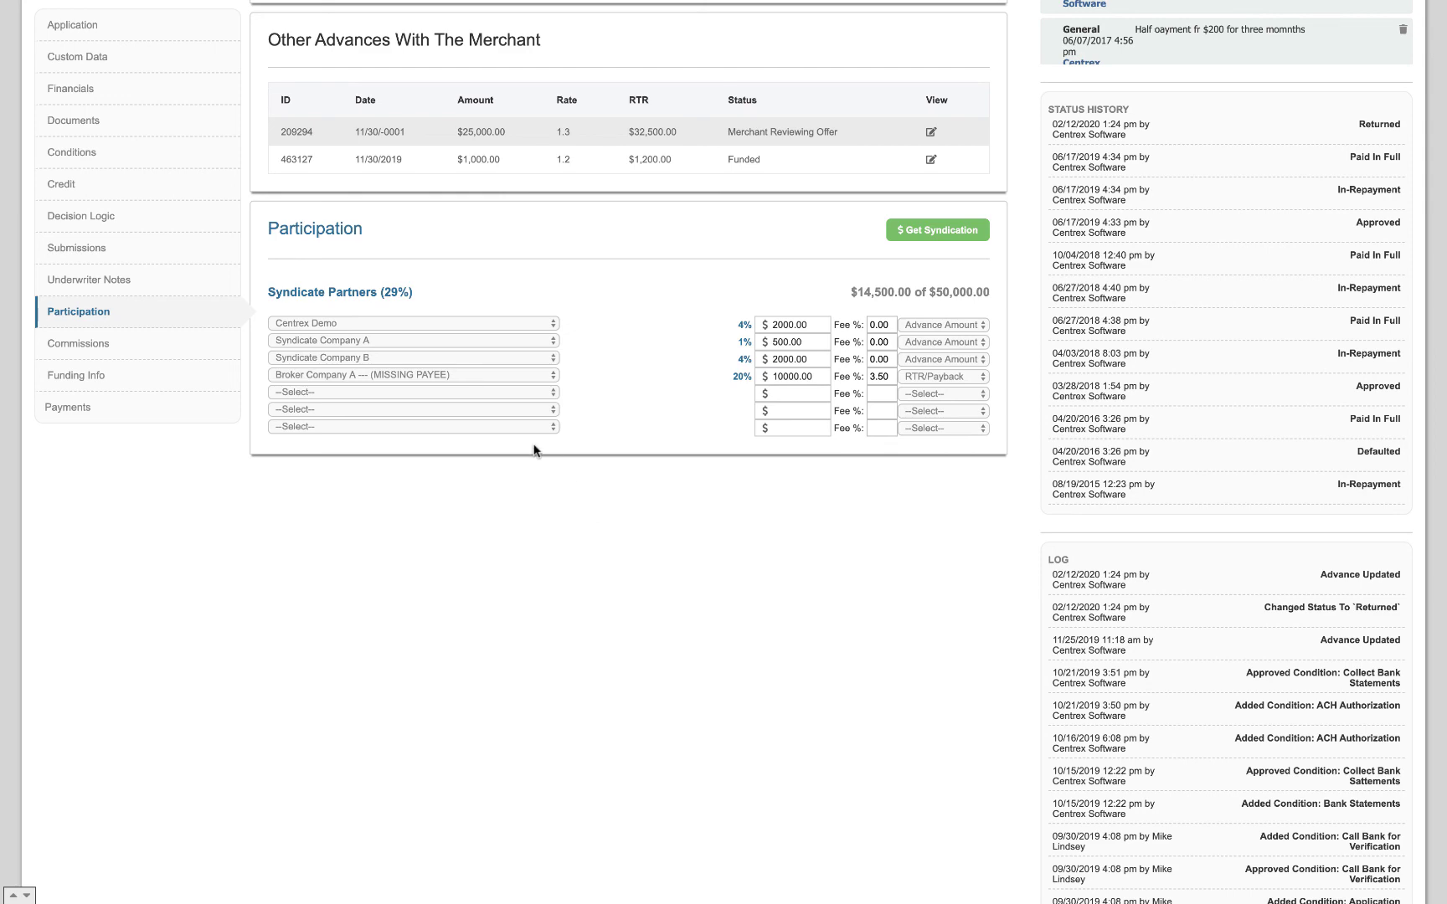
scroll(622, 458, "up", 3)
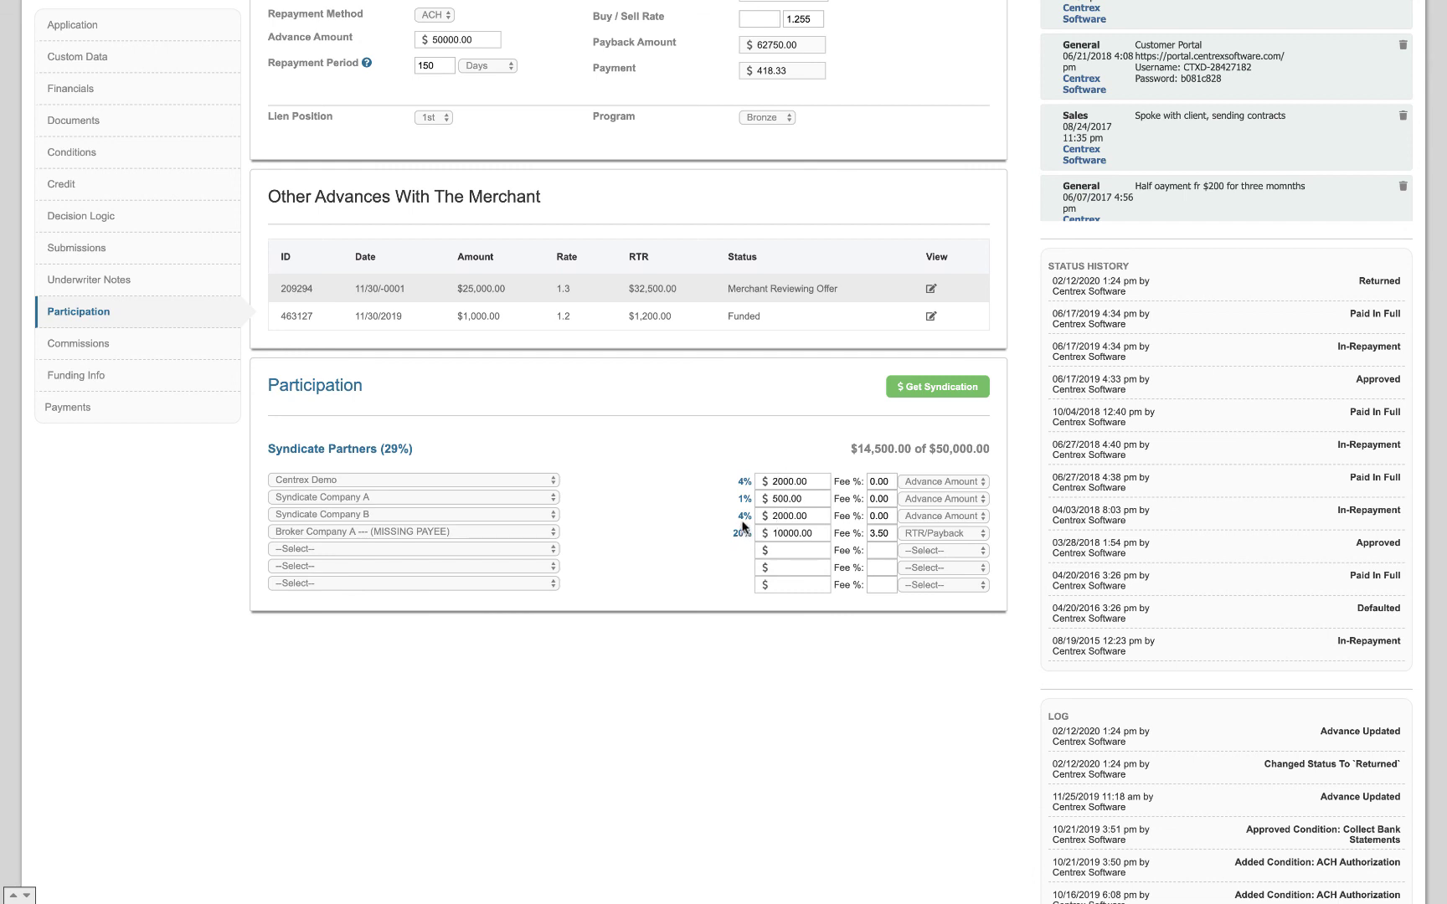
left_click(942, 480)
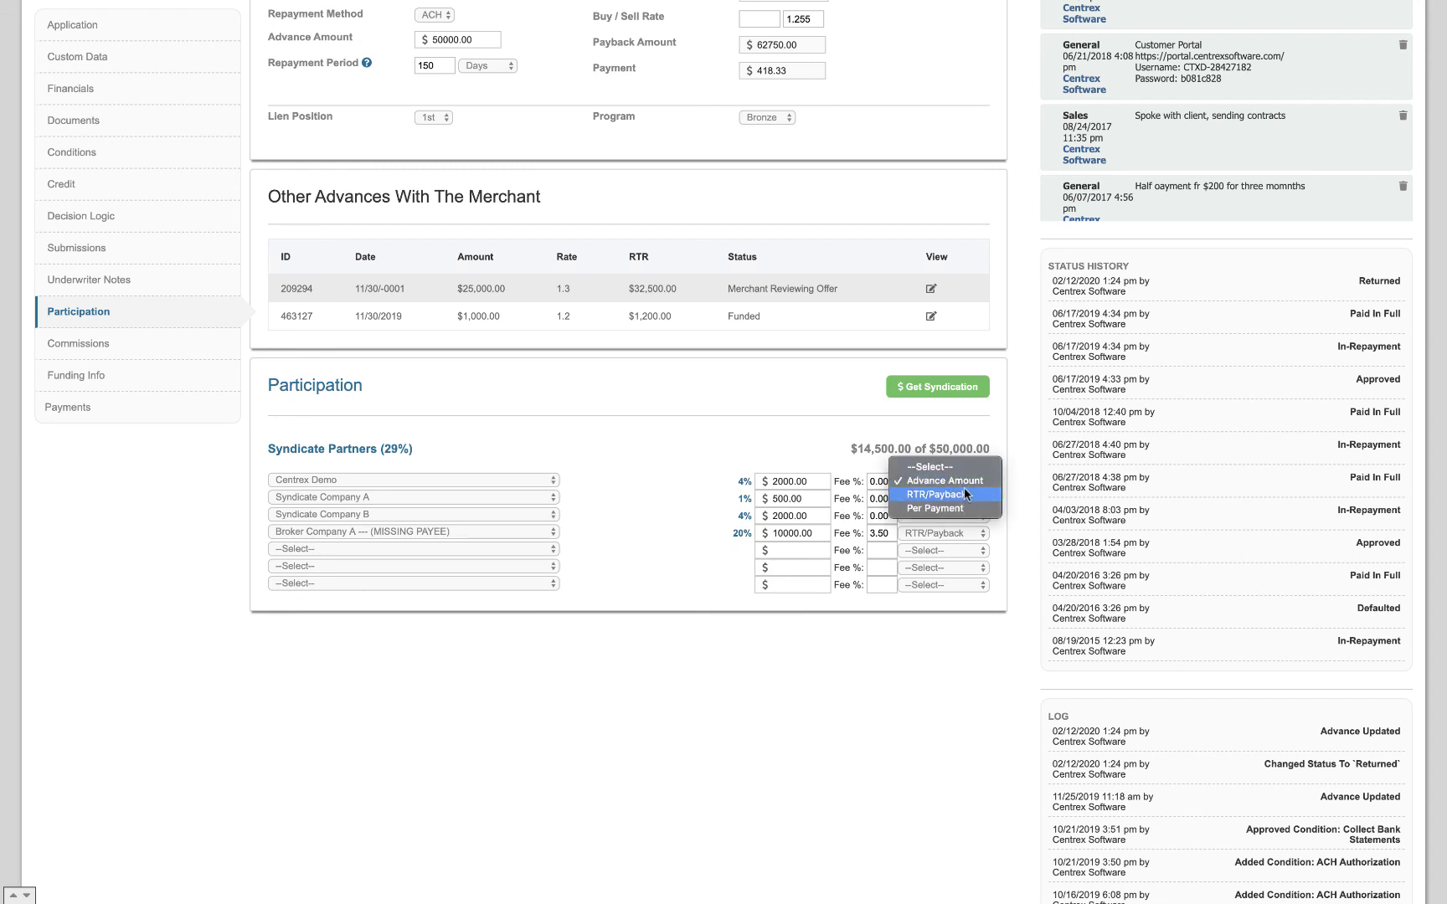
left_click(687, 555)
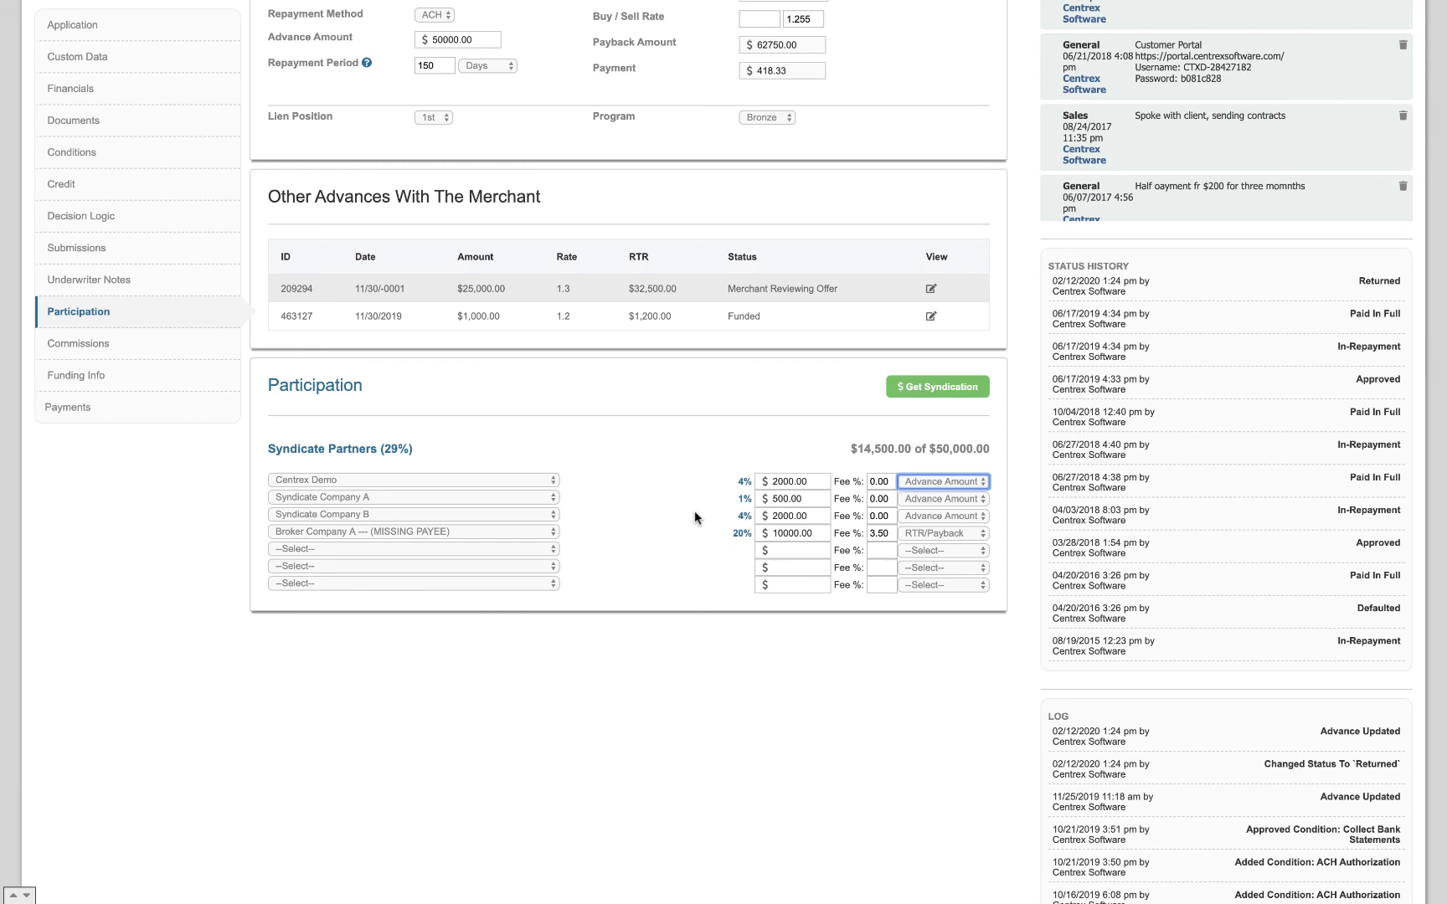
scroll(694, 517, "up", 1)
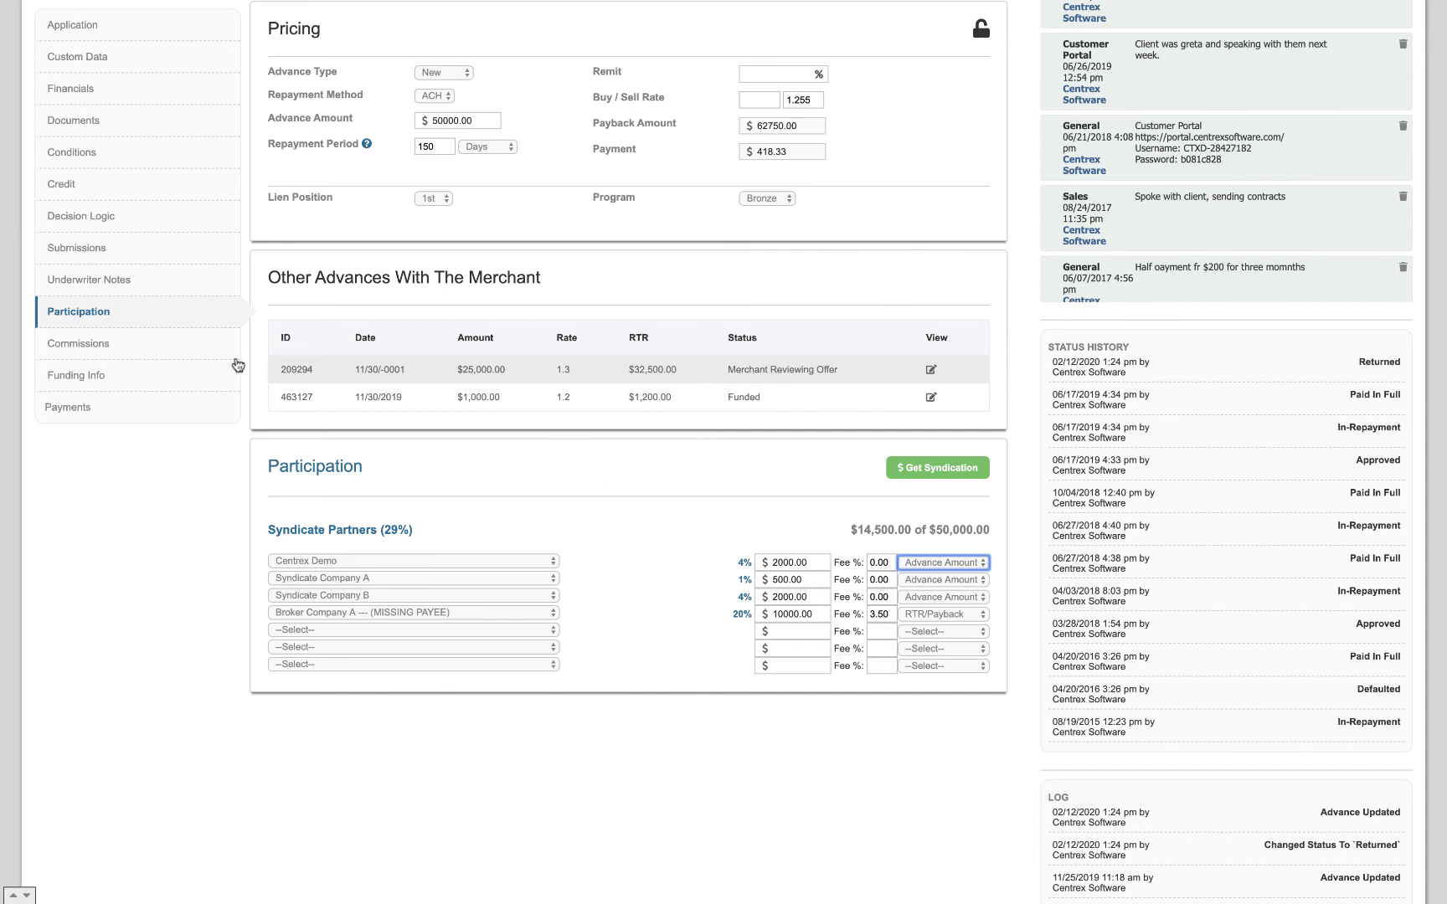
Step: Review the deal's Commissions and Funding Info sections, including the ACH gateway options for the merchant bank account
left_click(168, 345)
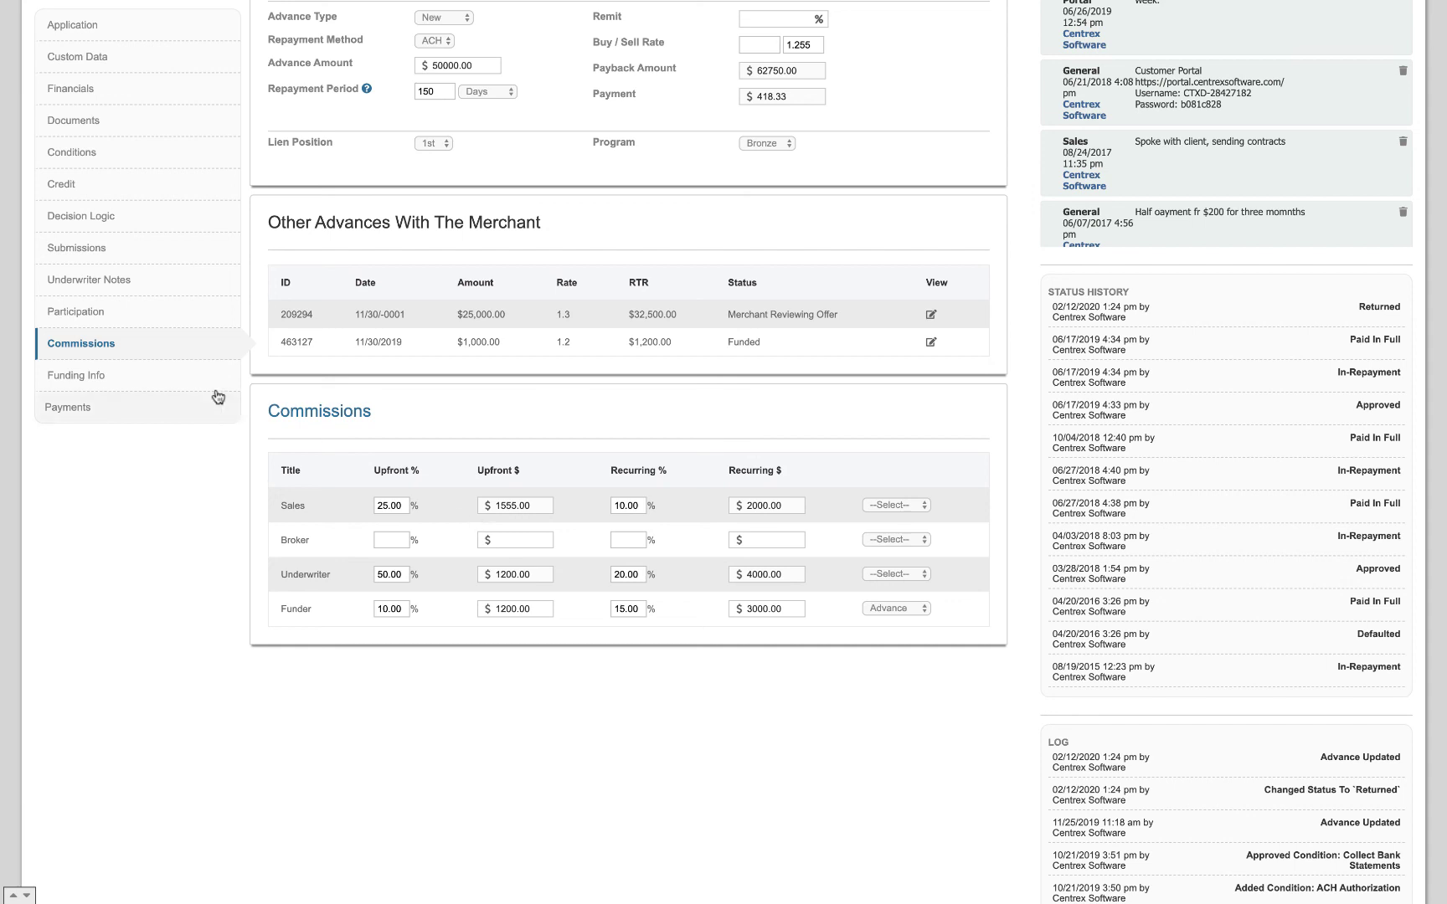
left_click(184, 387)
scroll(200, 649, "down", 1)
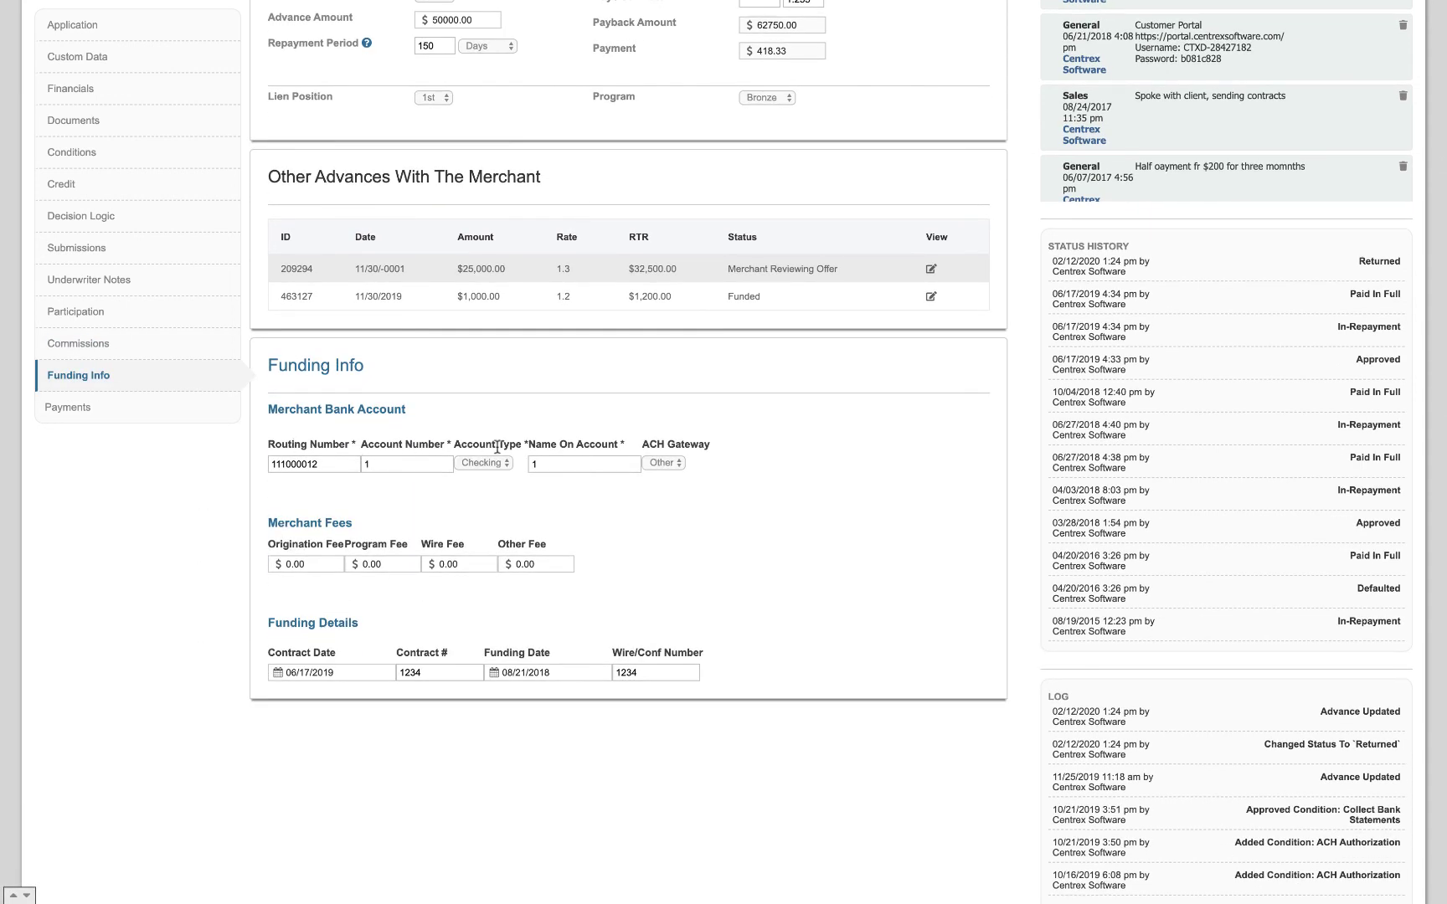
left_click(668, 462)
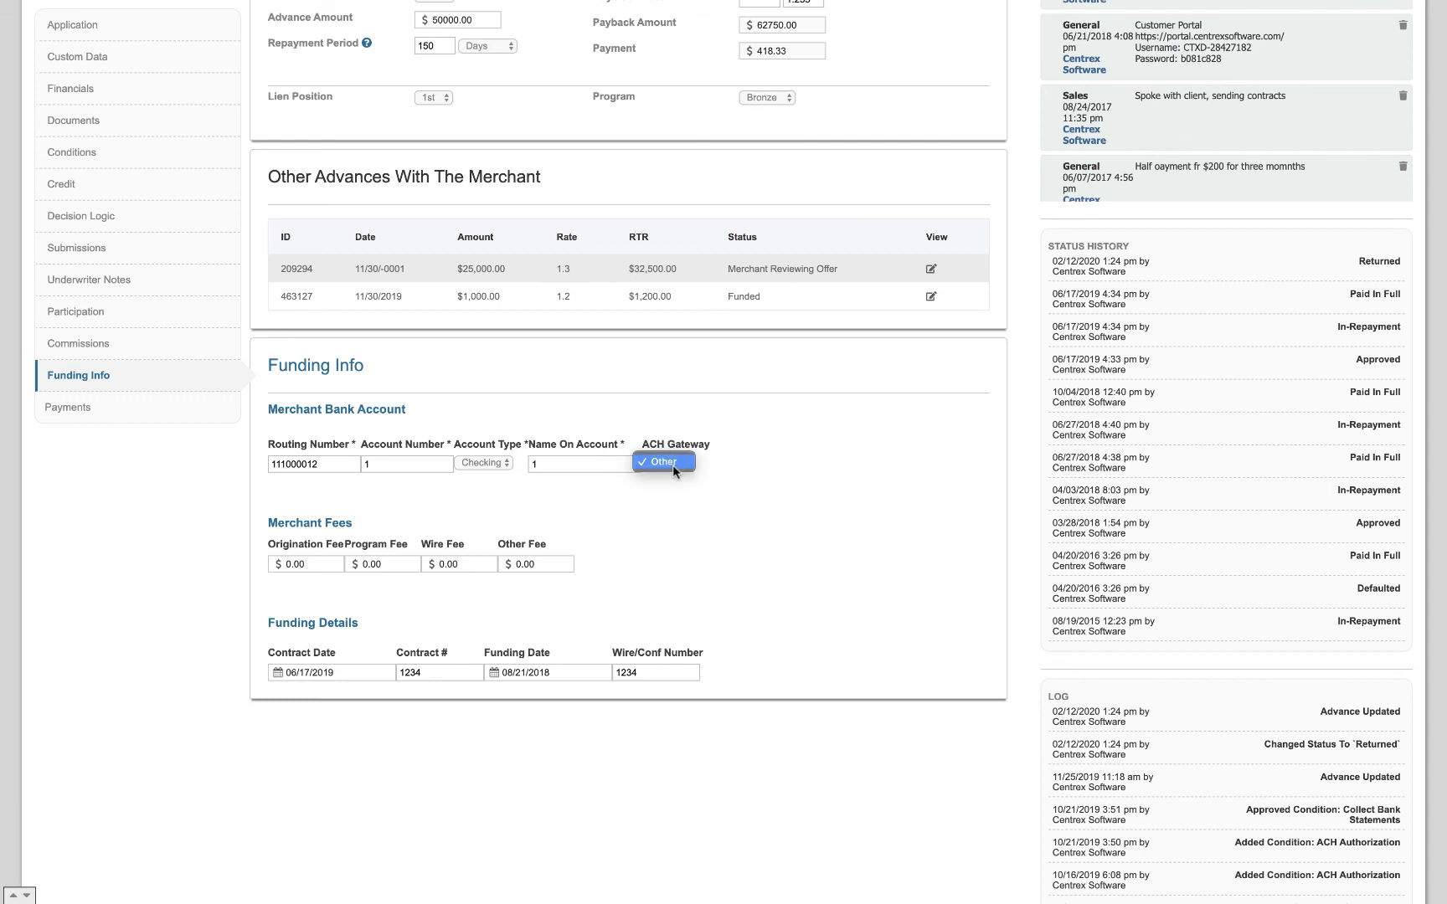
left_click(665, 504)
scroll(364, 554, "down", 1)
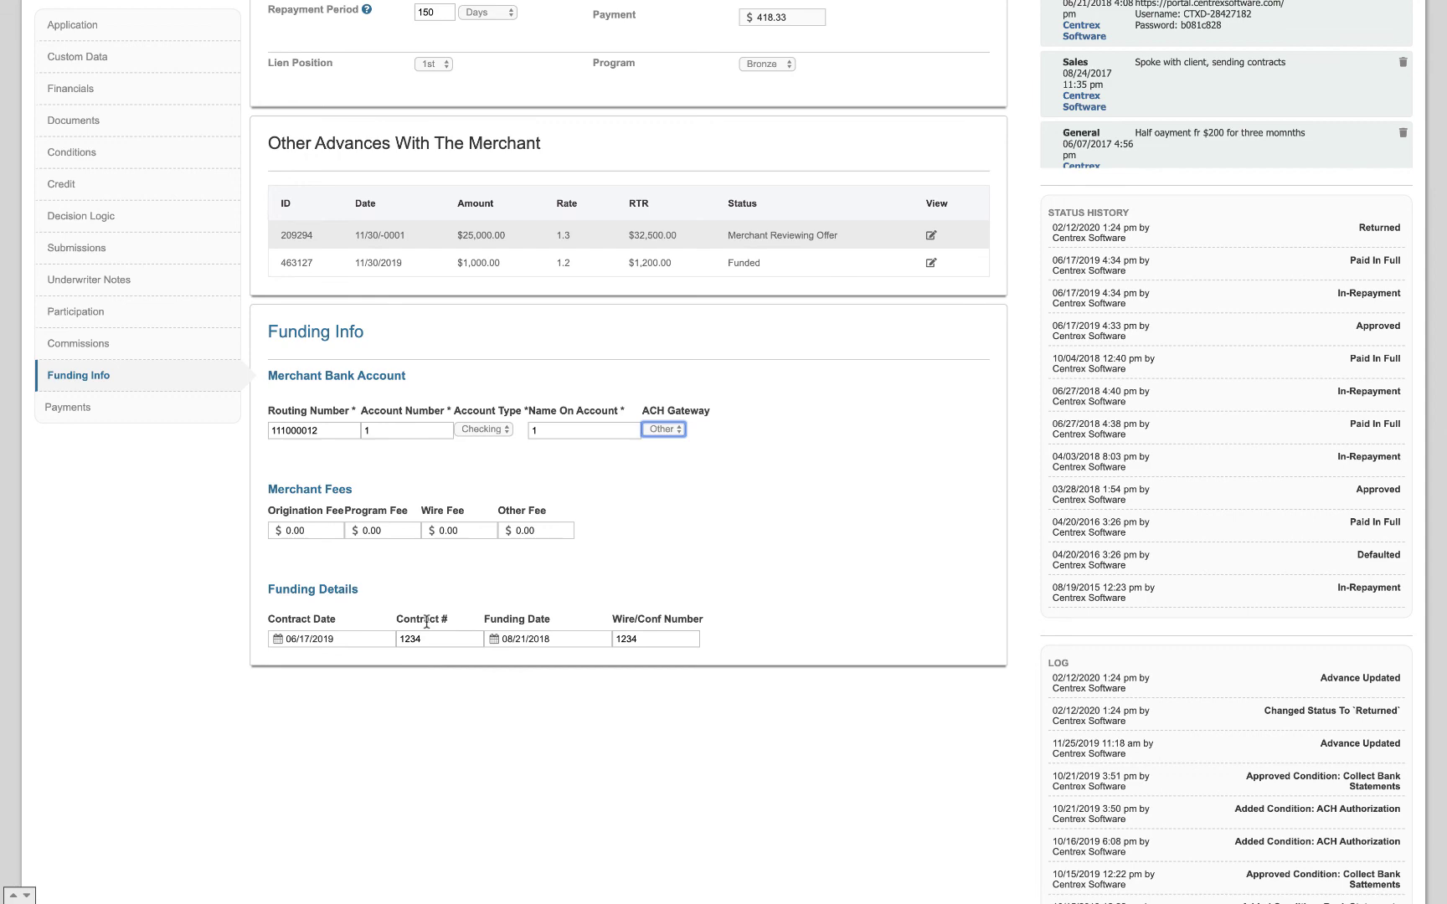
Step: Open the deal's Payments section and turn on Auto ACH Drafting
scroll(394, 555, "up", 10)
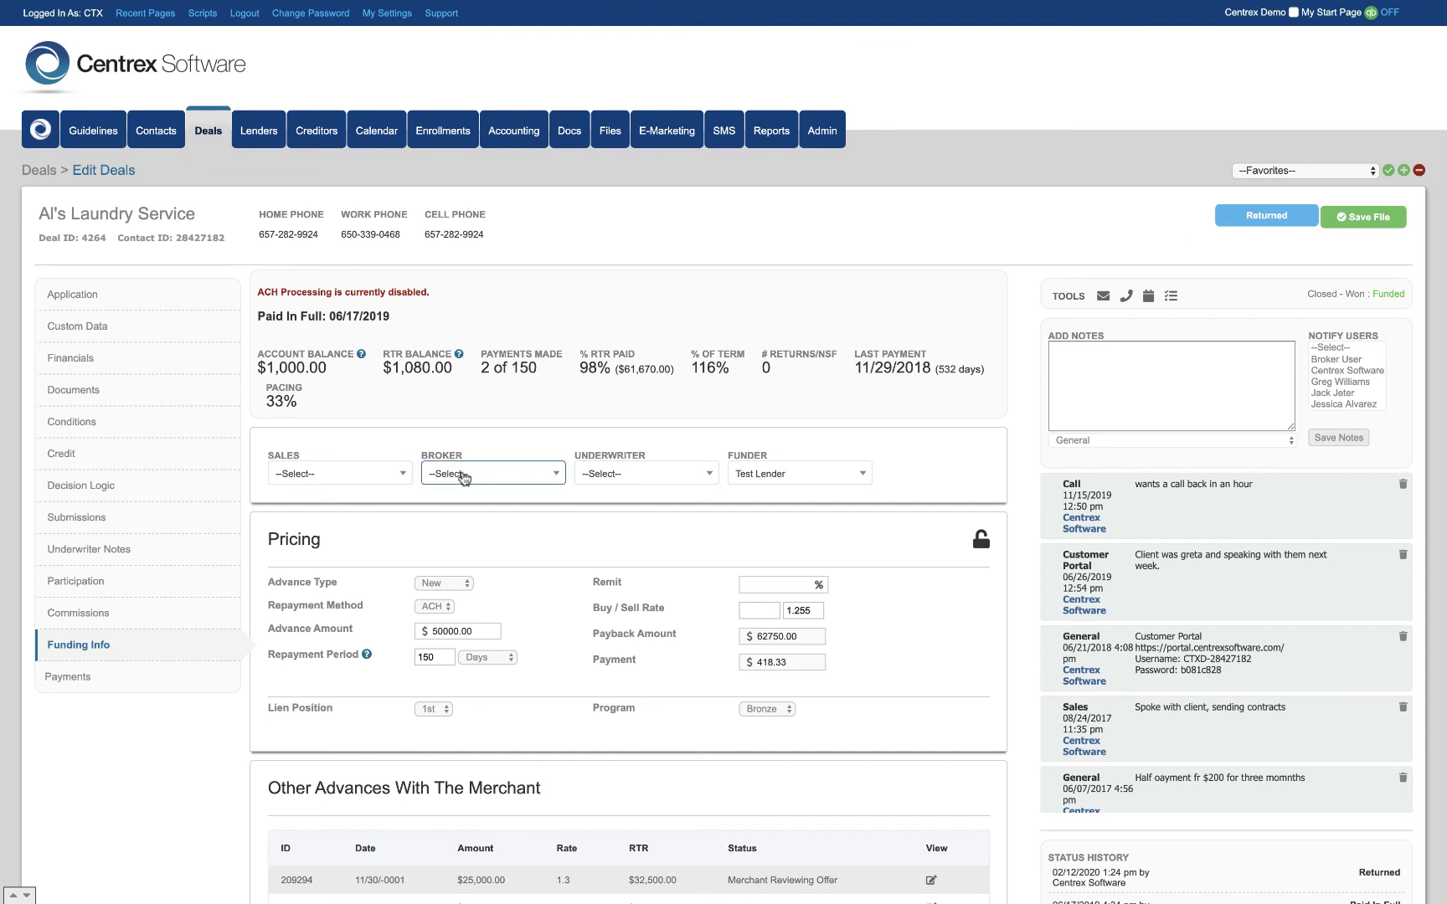
scroll(191, 704, "down", 2)
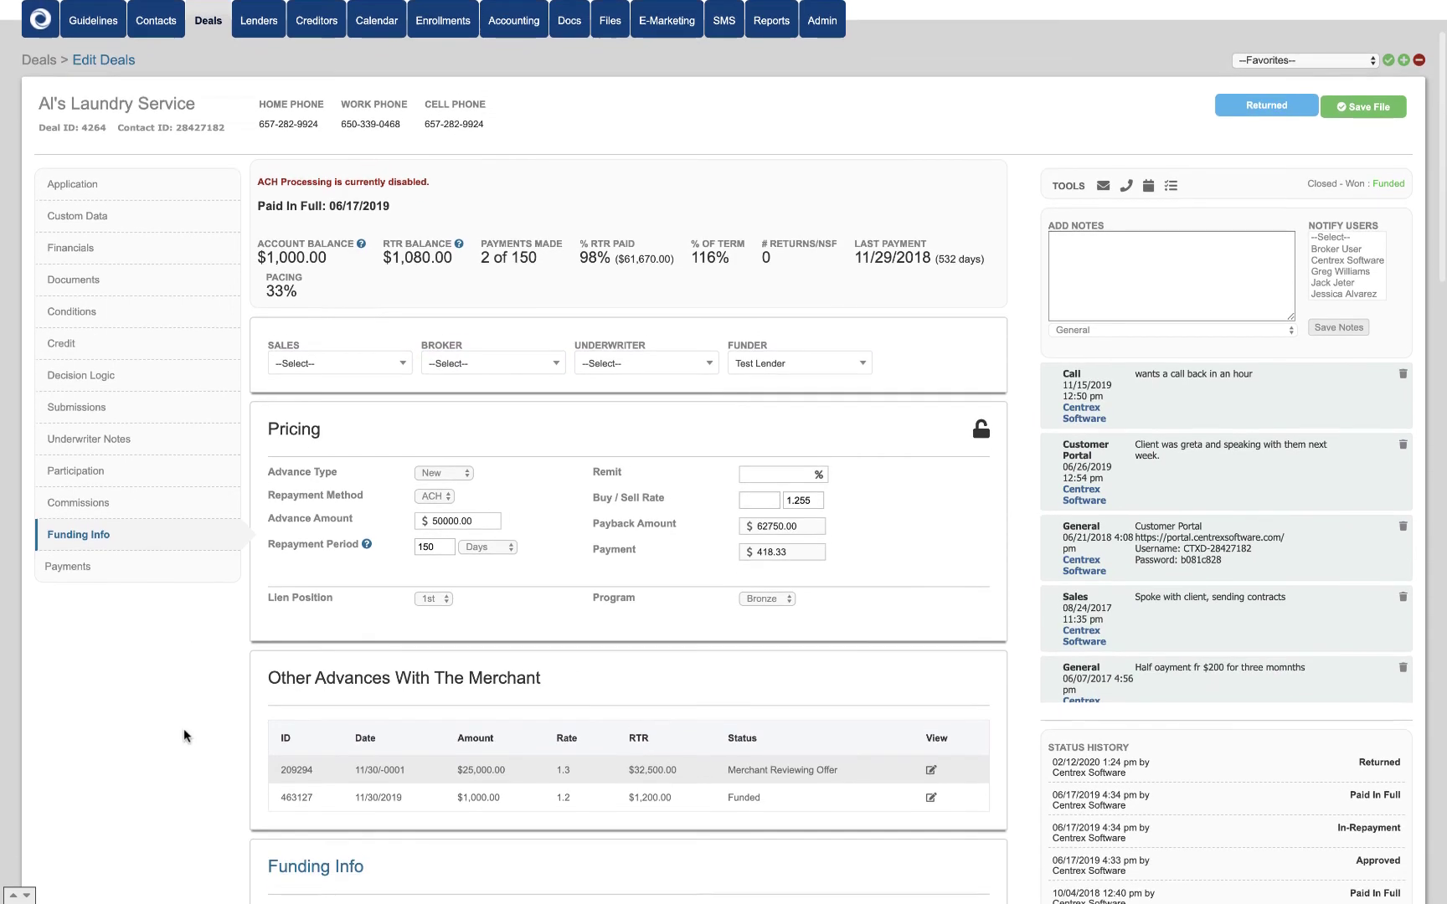
left_click(70, 553)
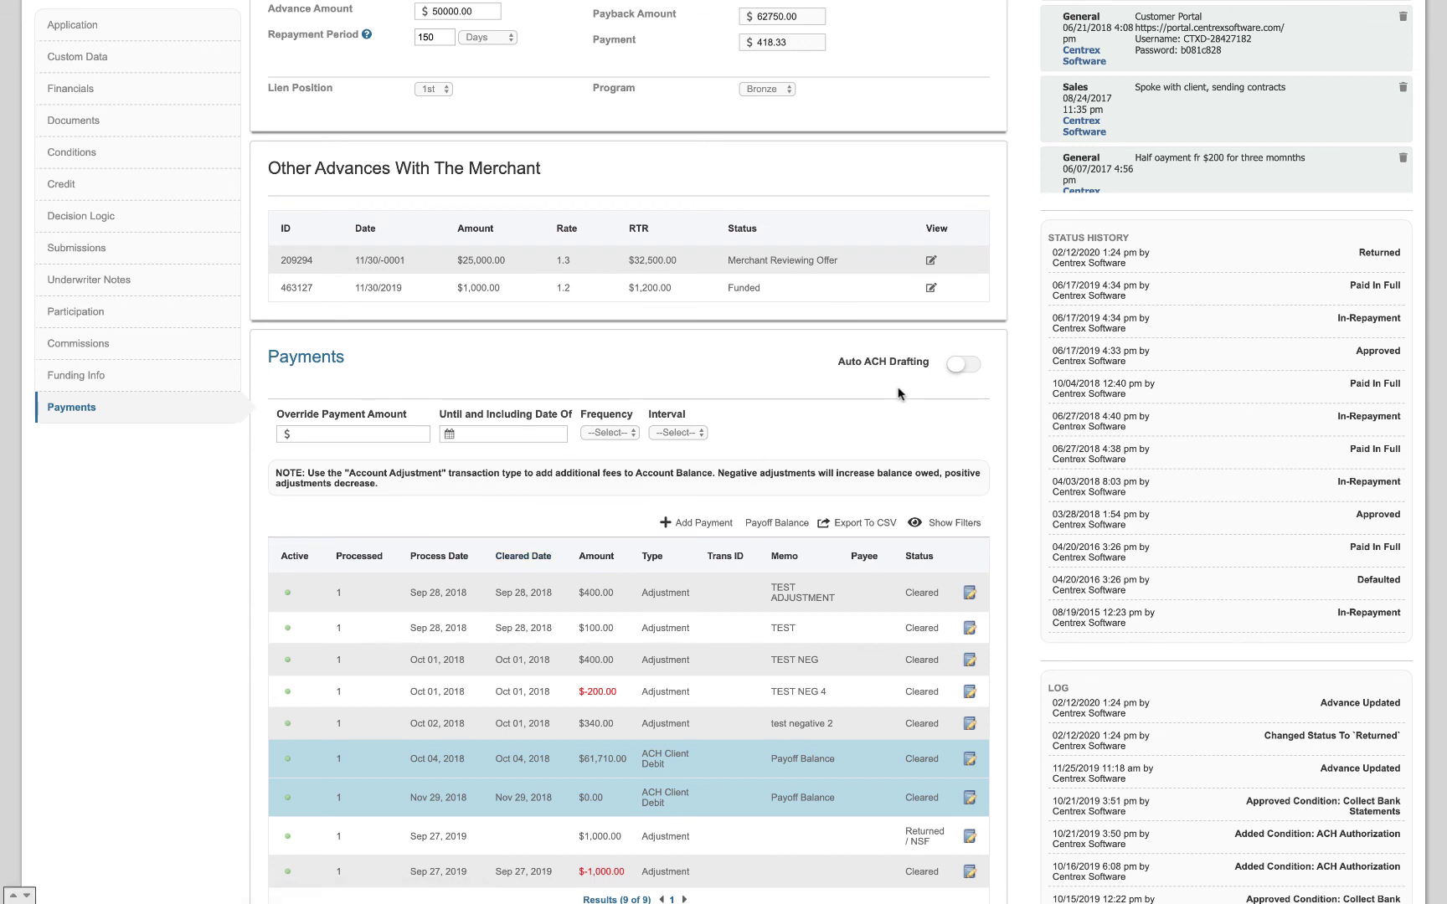
left_click(959, 367)
left_click(959, 374)
left_click(959, 376)
Step: Examine the deal's pricing terms and payment list, and view the details of the TEST ADJUSTMENT payment
scroll(723, 452, "up", 3)
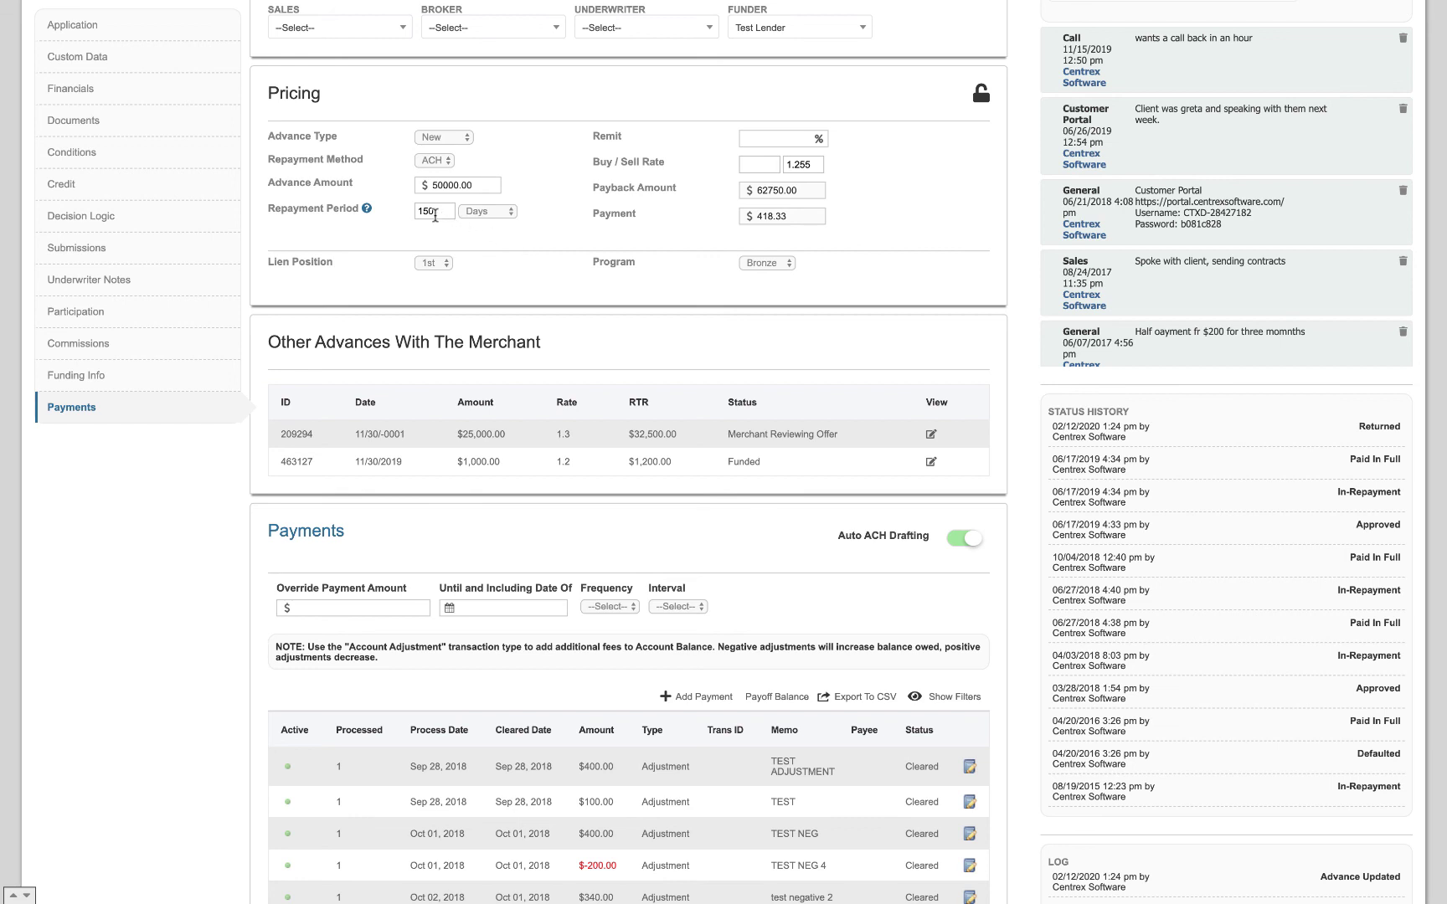
scroll(875, 581, "down", 2)
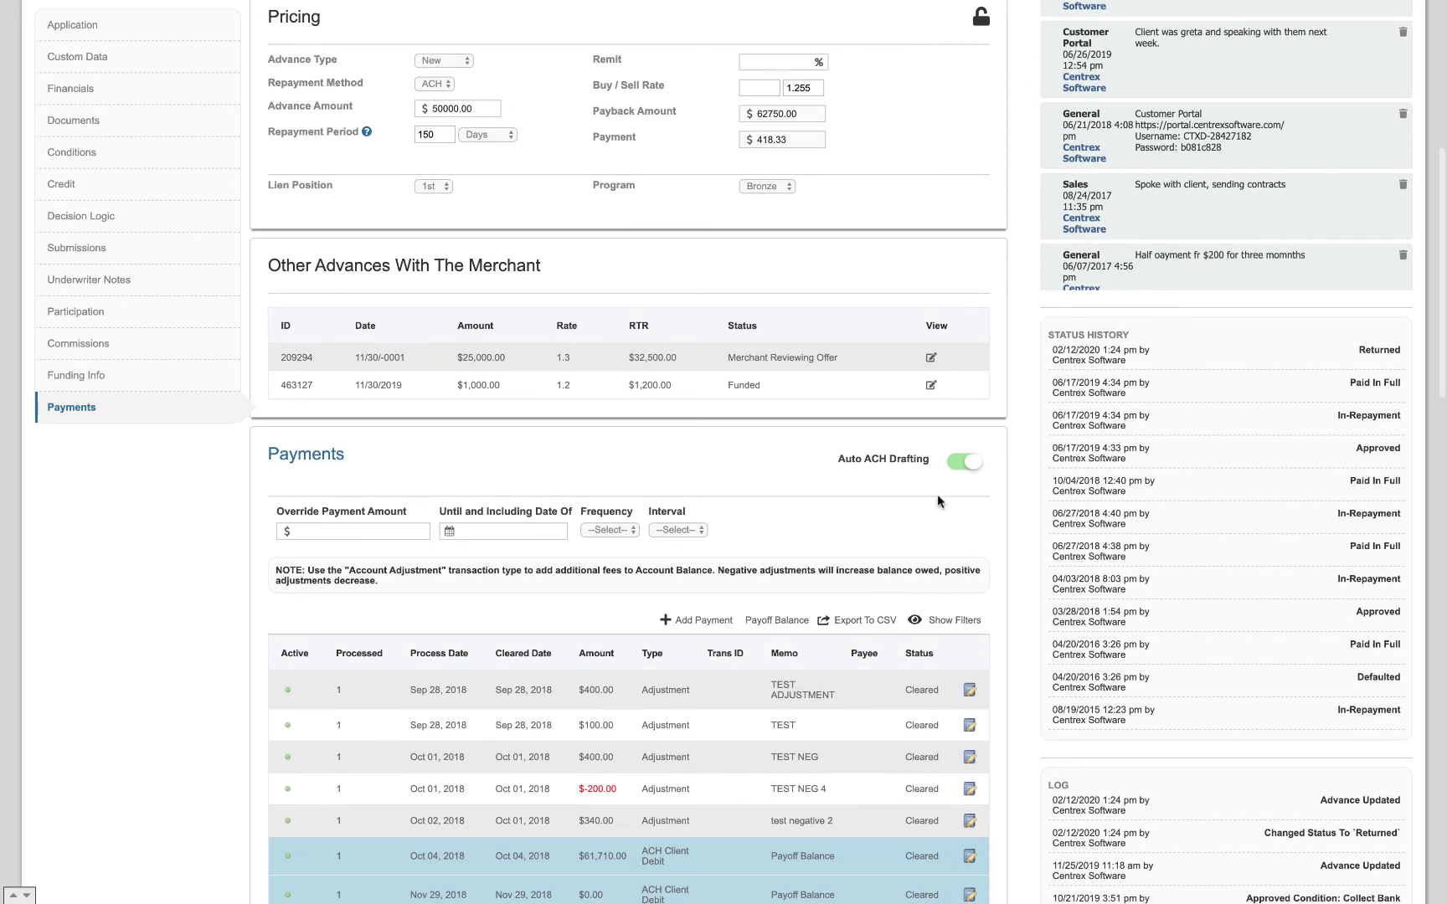
scroll(578, 620, "down", 5)
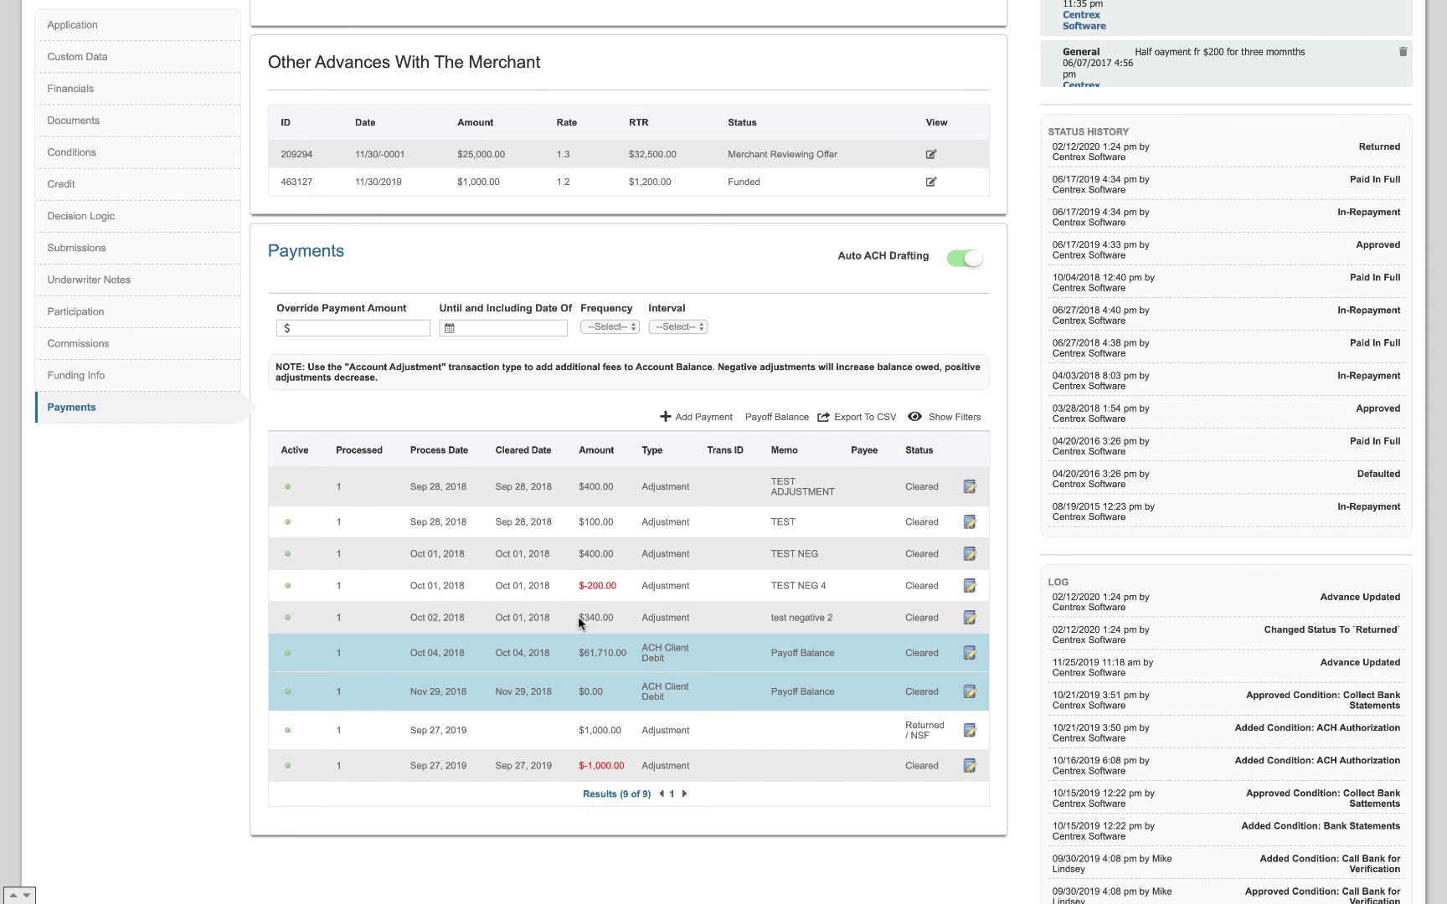
scroll(578, 616, "down", 1)
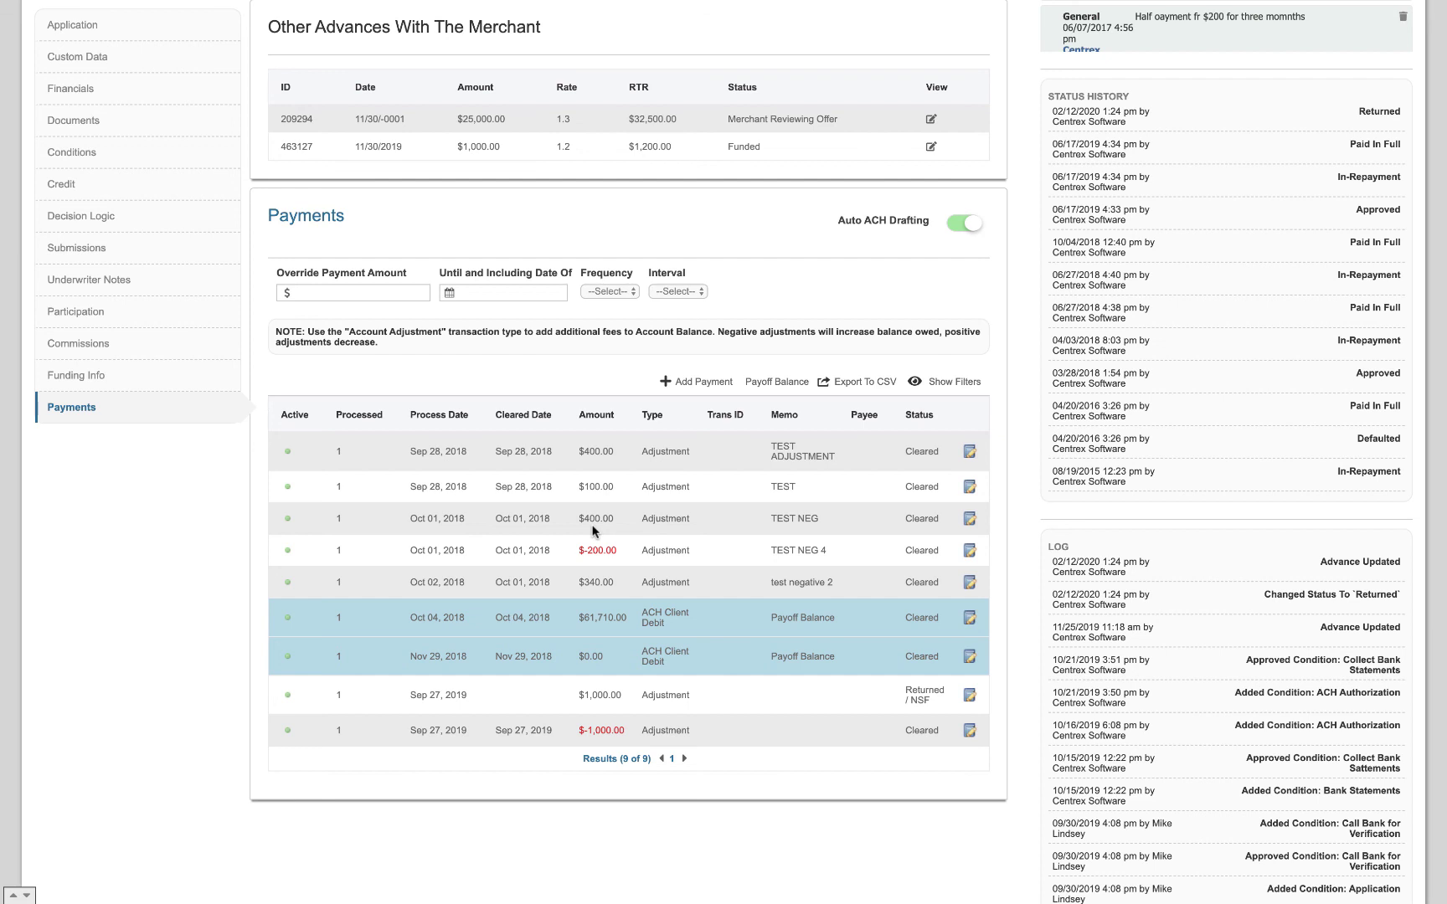
left_click(971, 453)
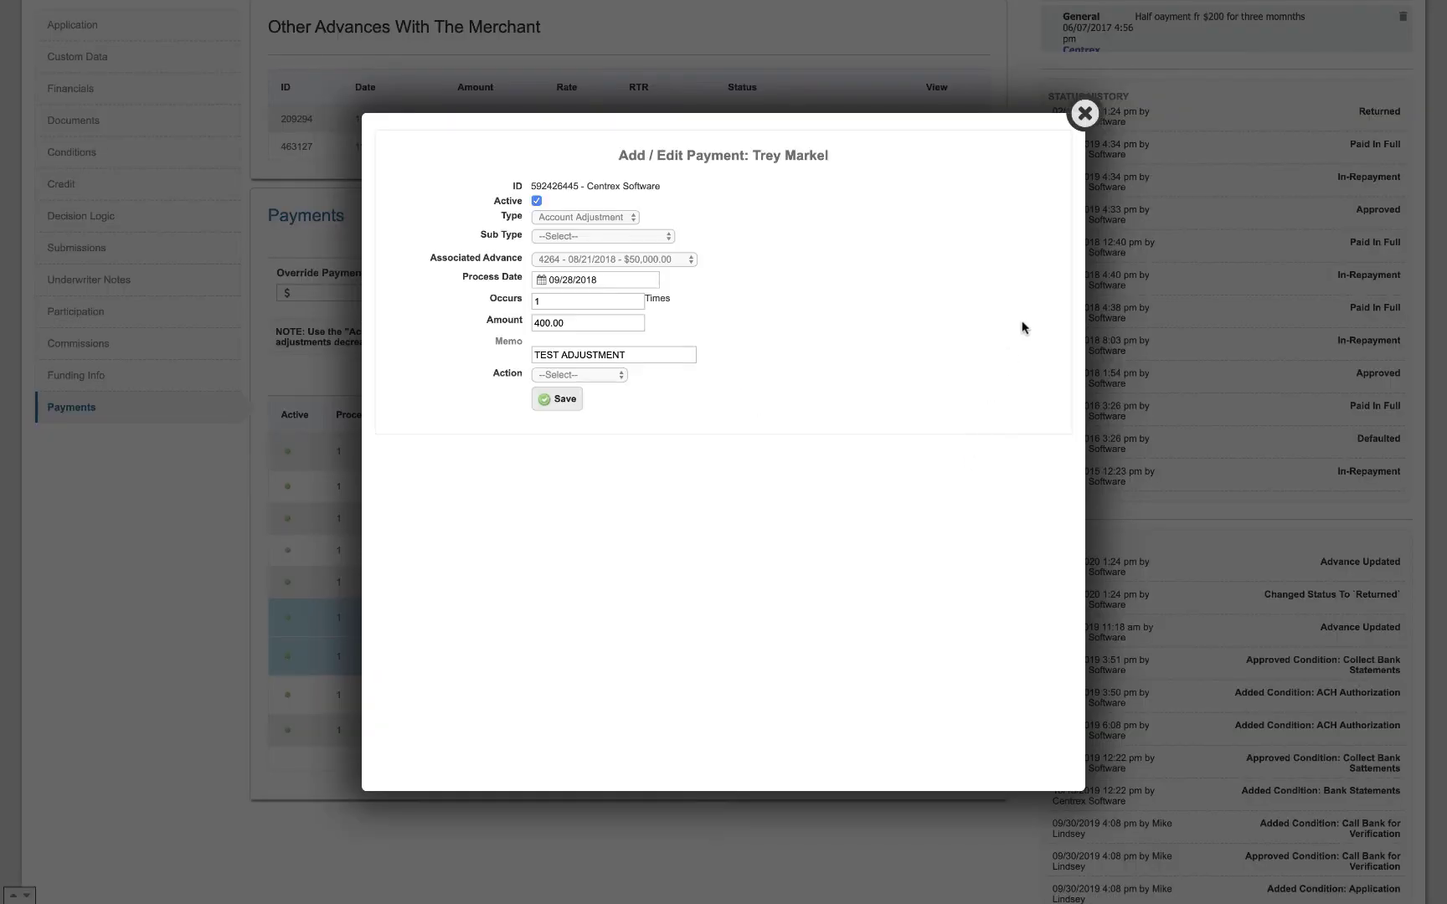
left_click(1084, 113)
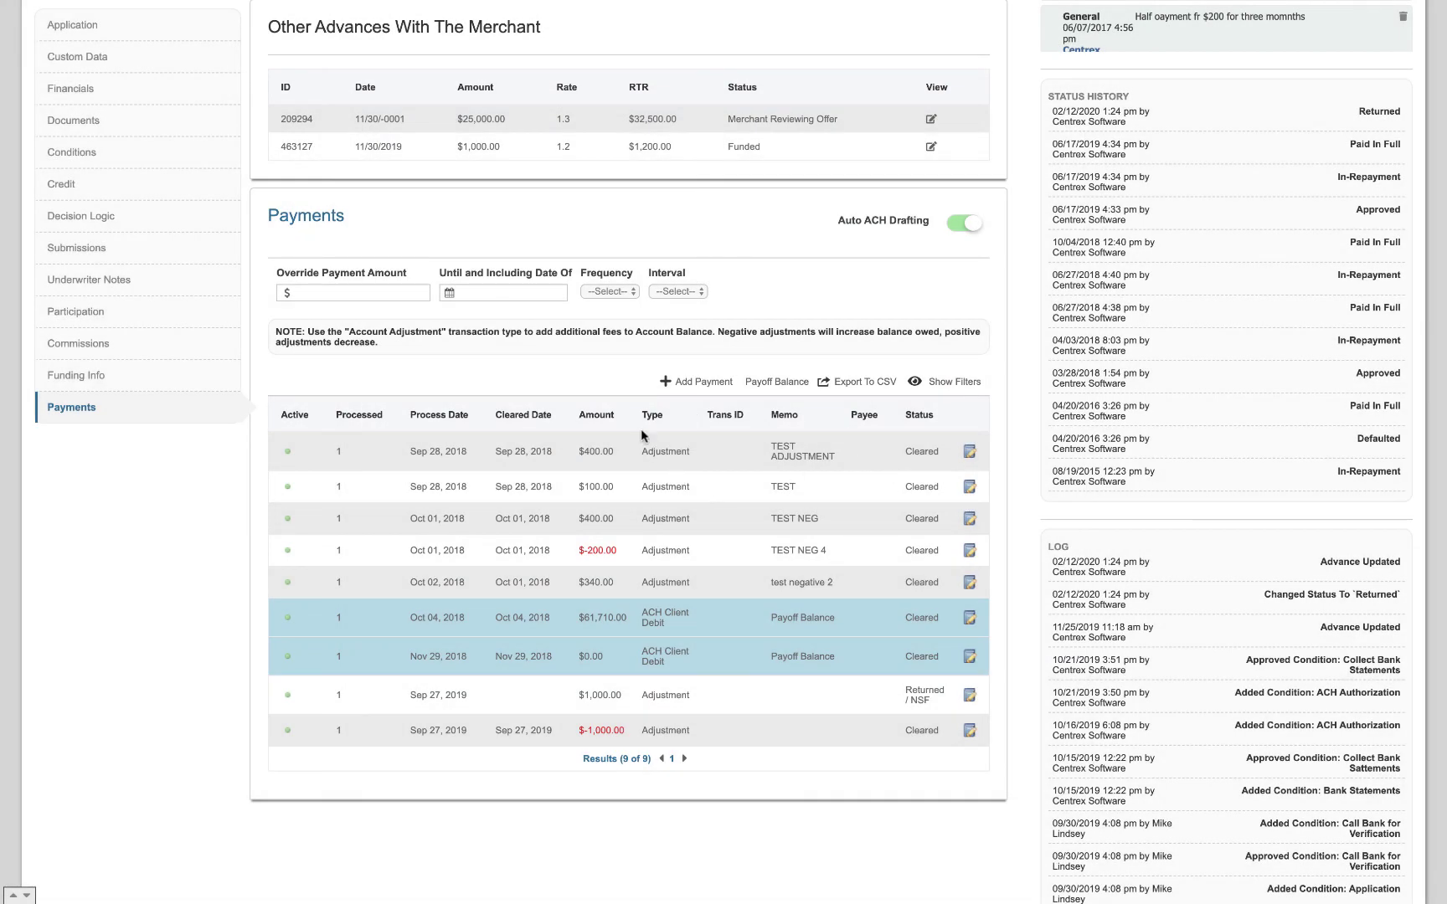
Step: Show the payment list's filters, examine the status and transaction type options, and hide the filters again
scroll(727, 624, "down", 1)
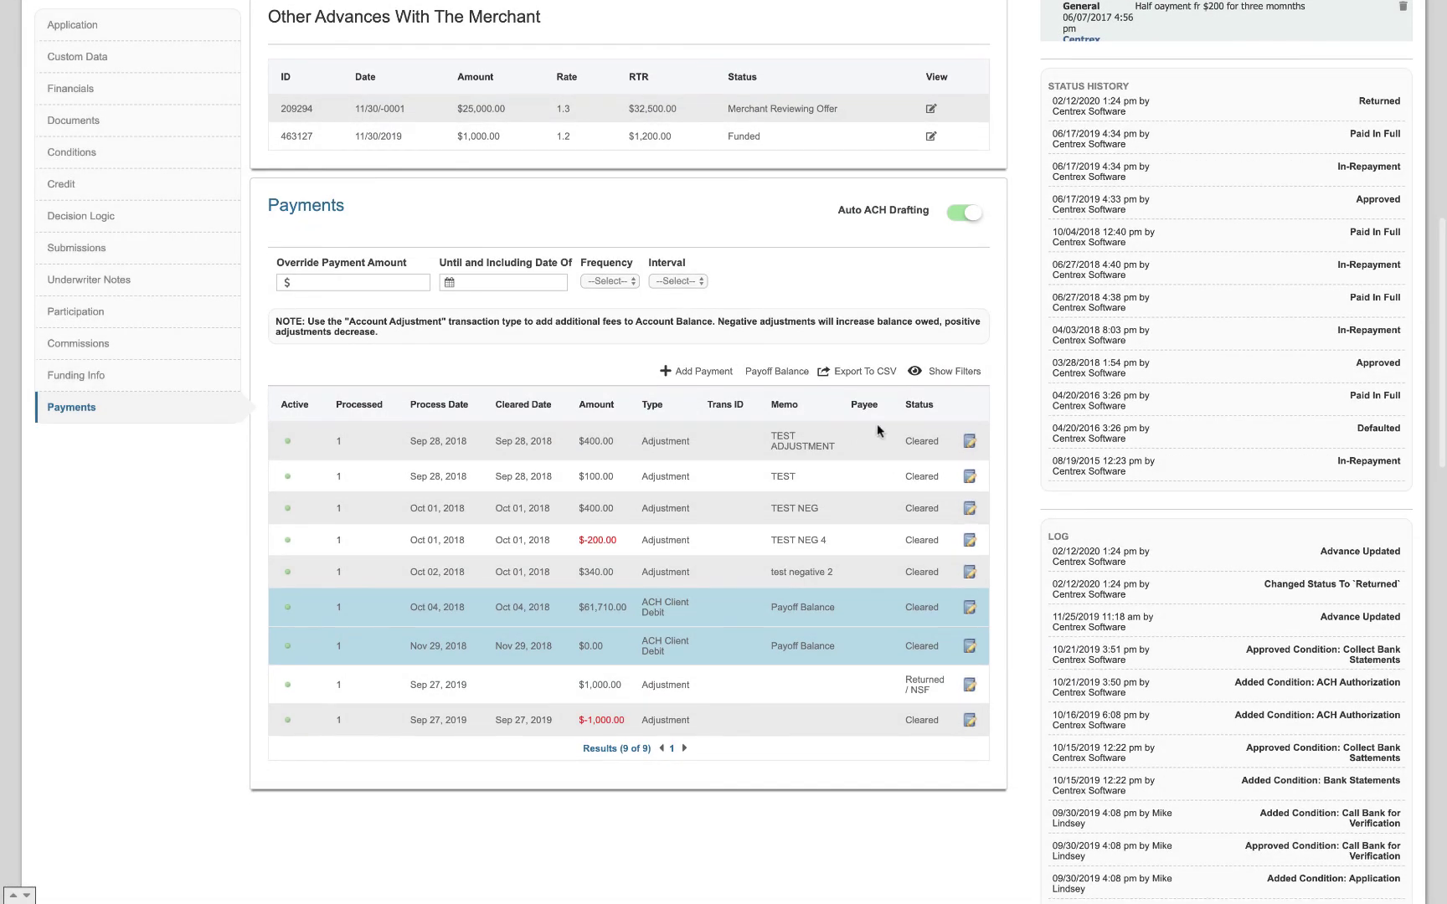
left_click(953, 371)
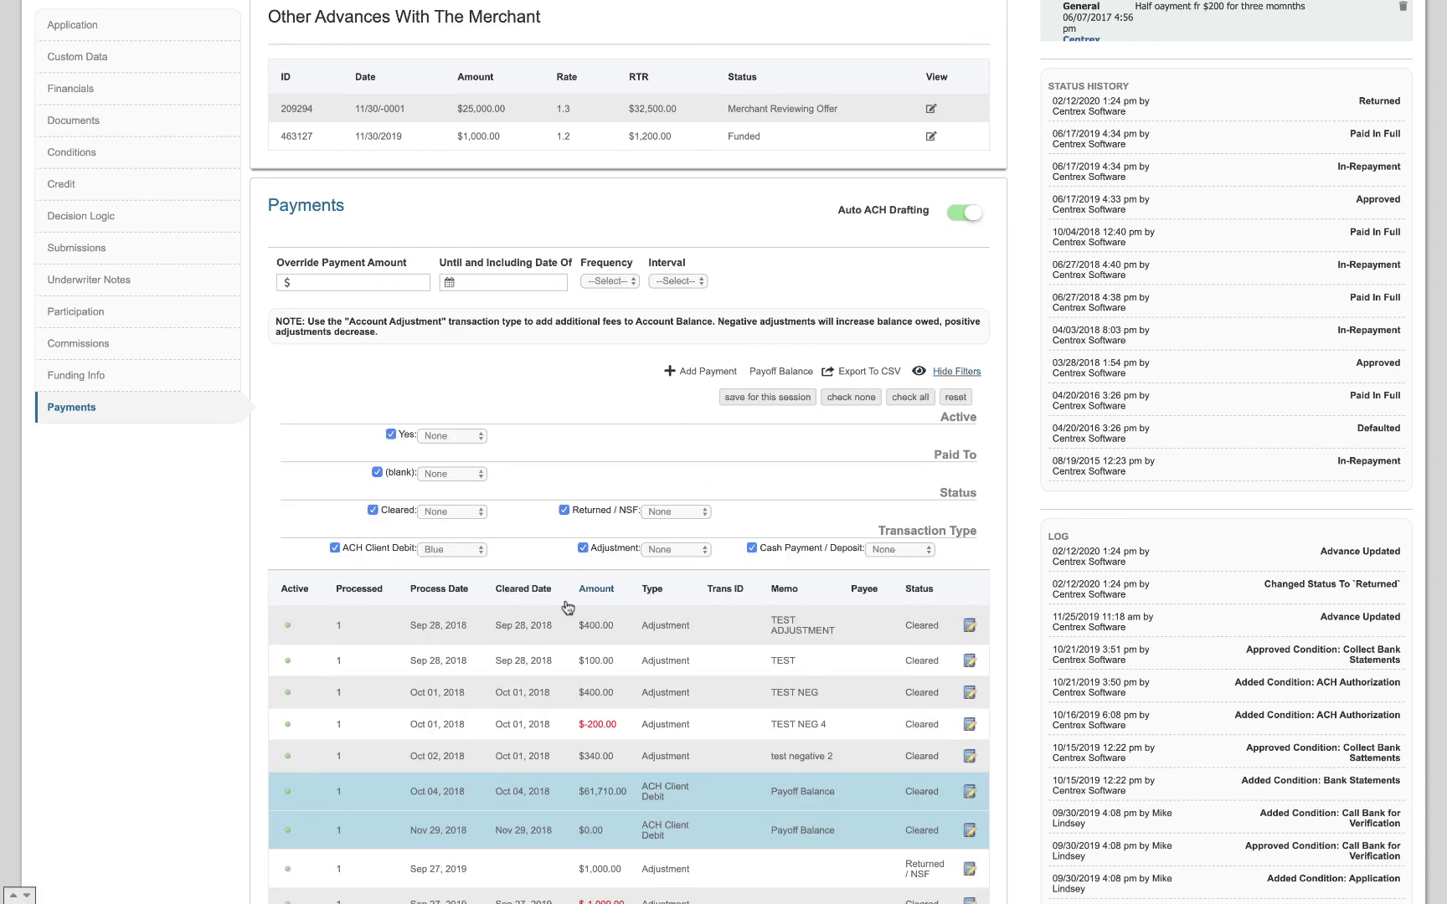
scroll(586, 688, "down", 2)
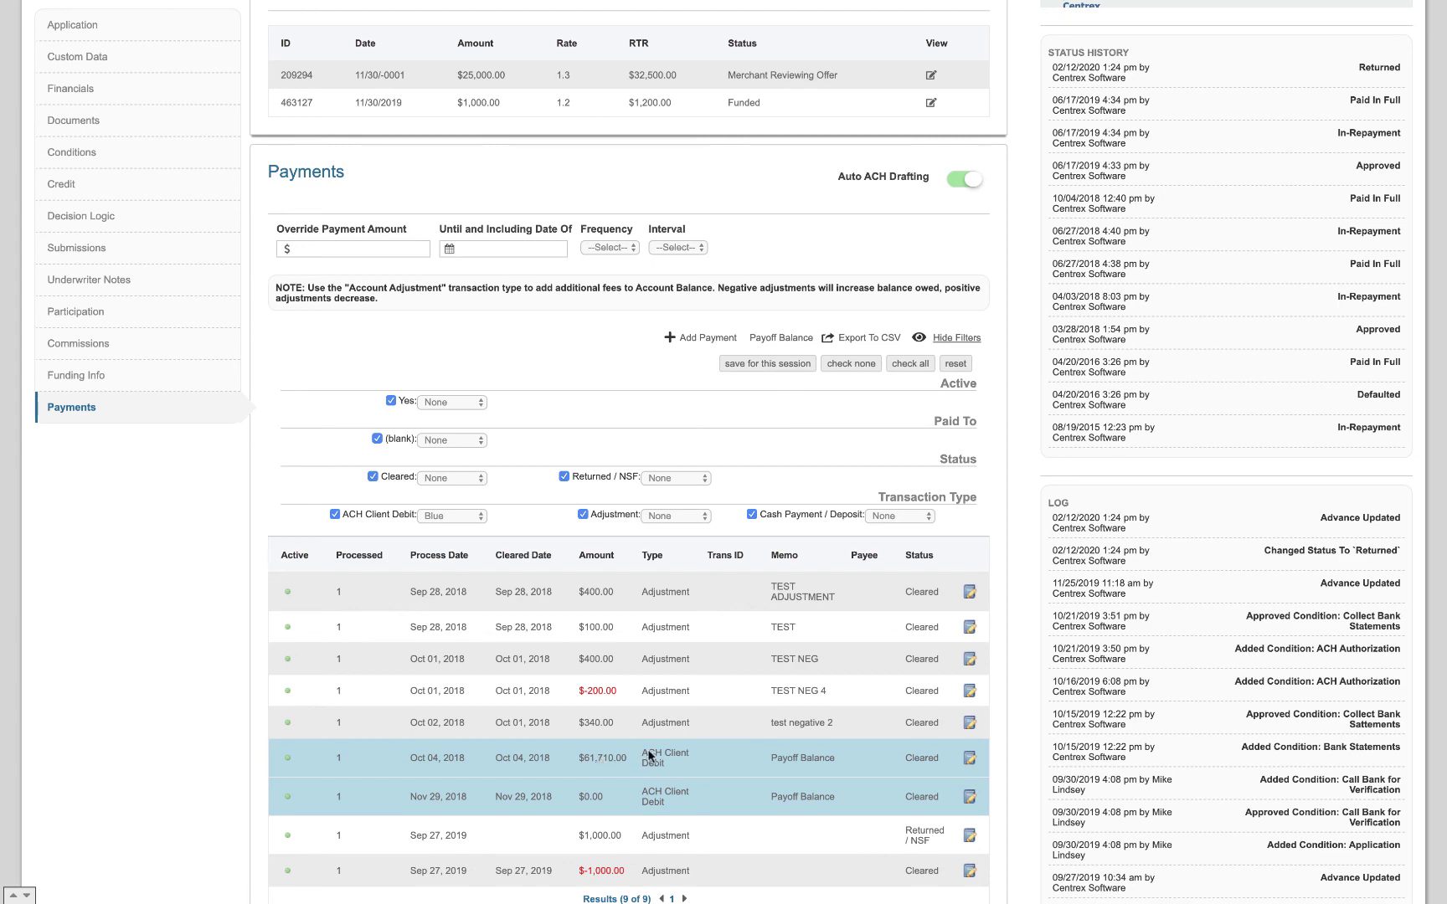
scroll(619, 737, "down", 1)
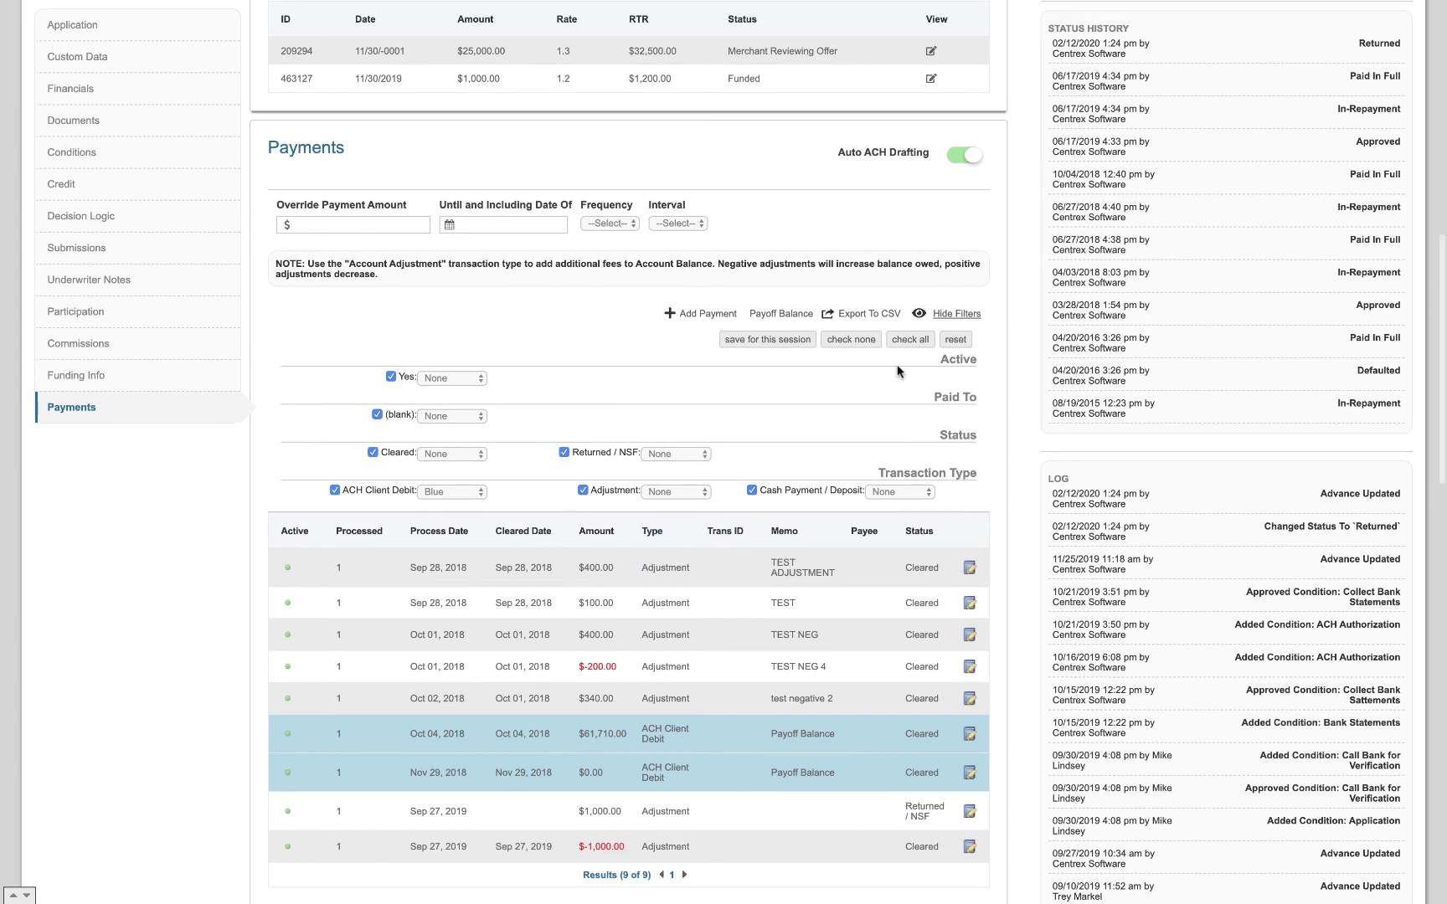
left_click(954, 314)
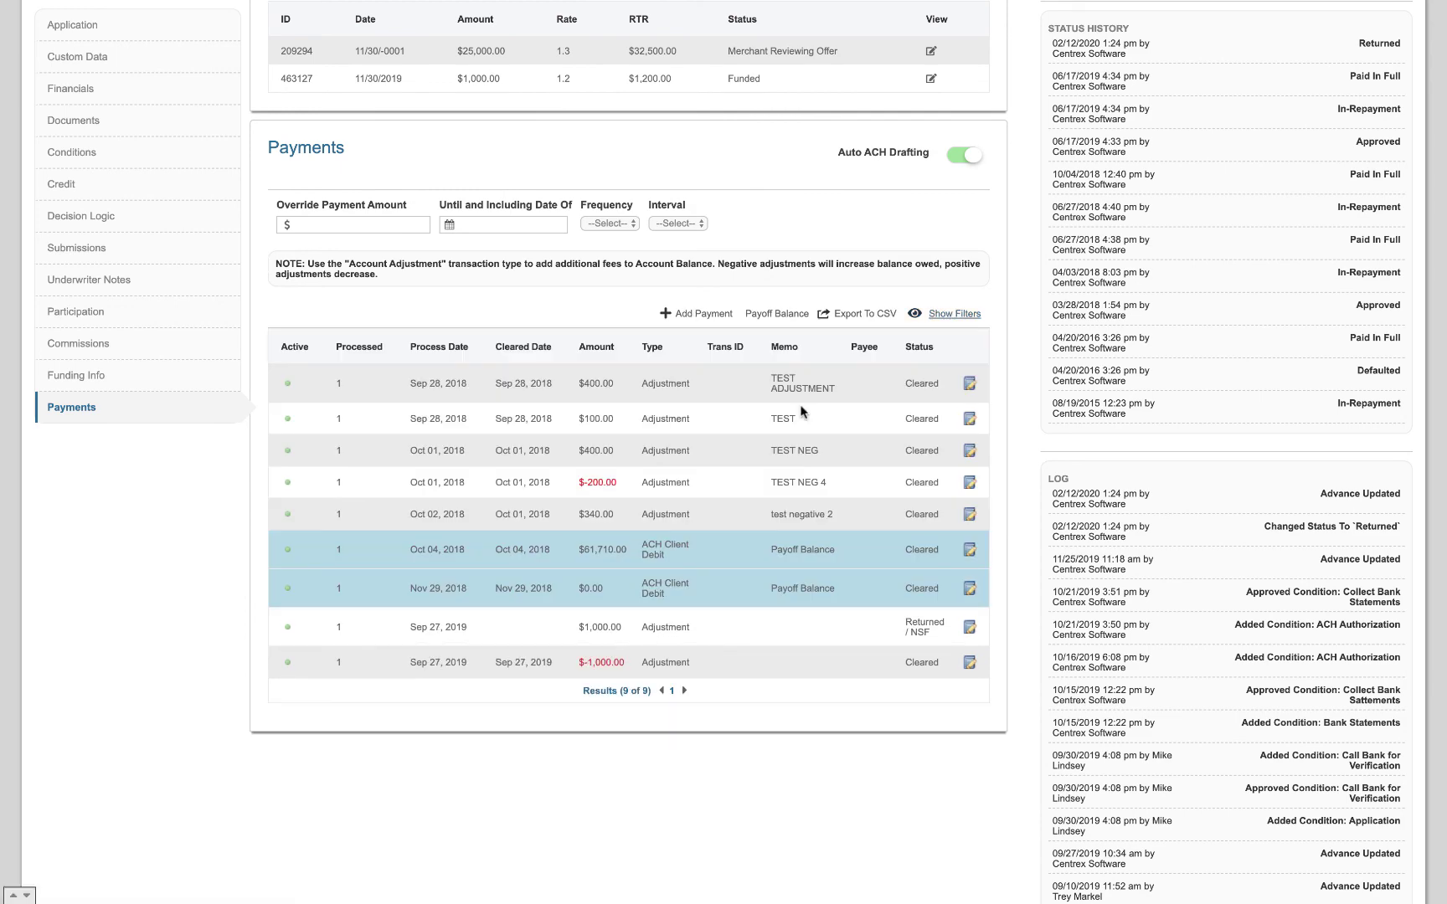
Step: Open a blank payment form, view the available payment types, and close the form without saving
scroll(702, 447, "up", 2)
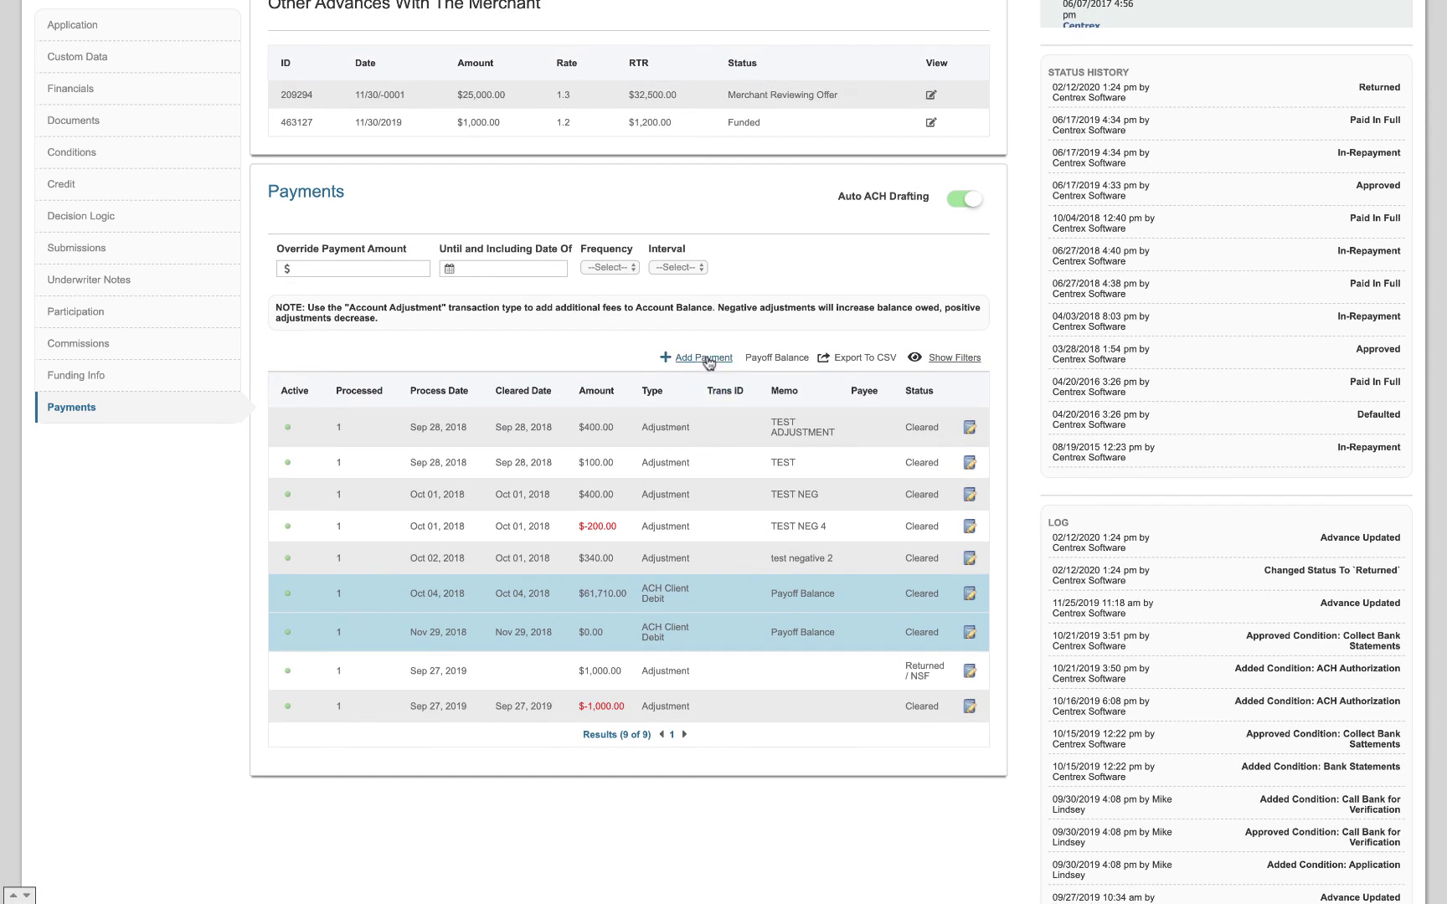
left_click(706, 357)
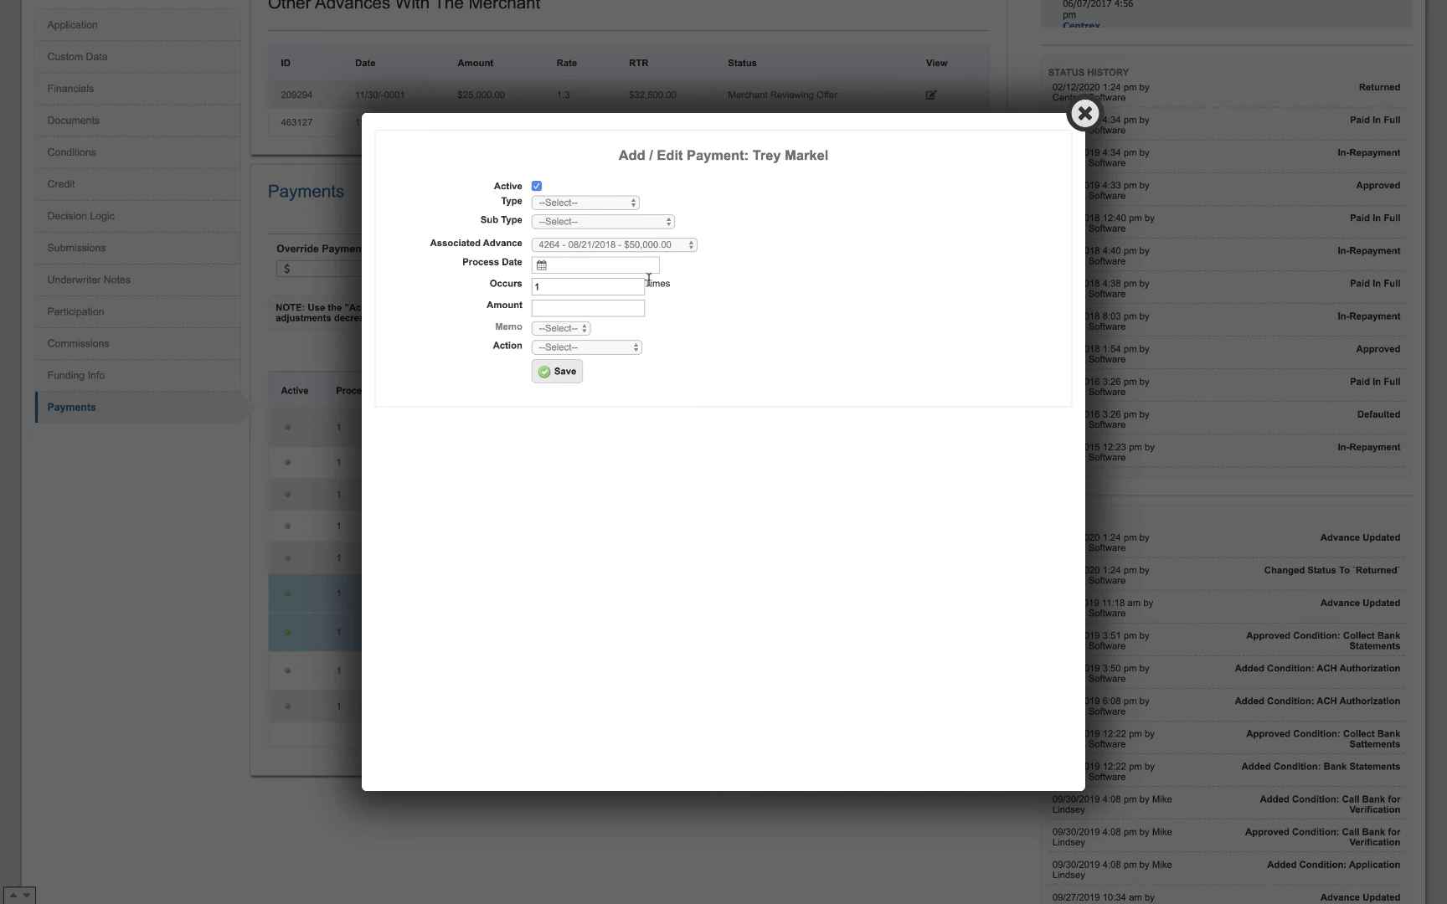
left_click(599, 204)
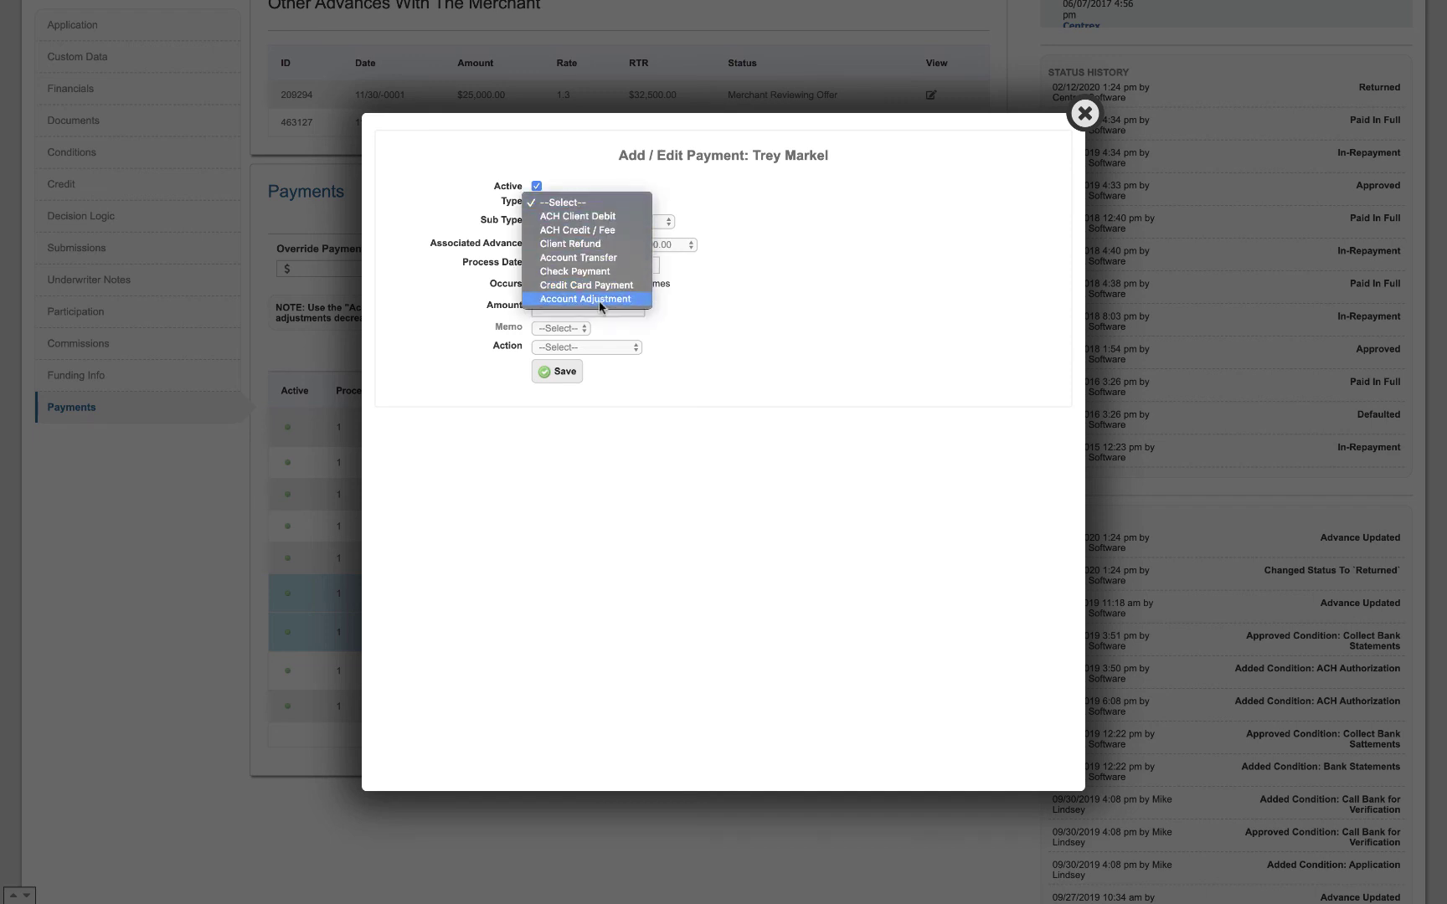
left_click(700, 223)
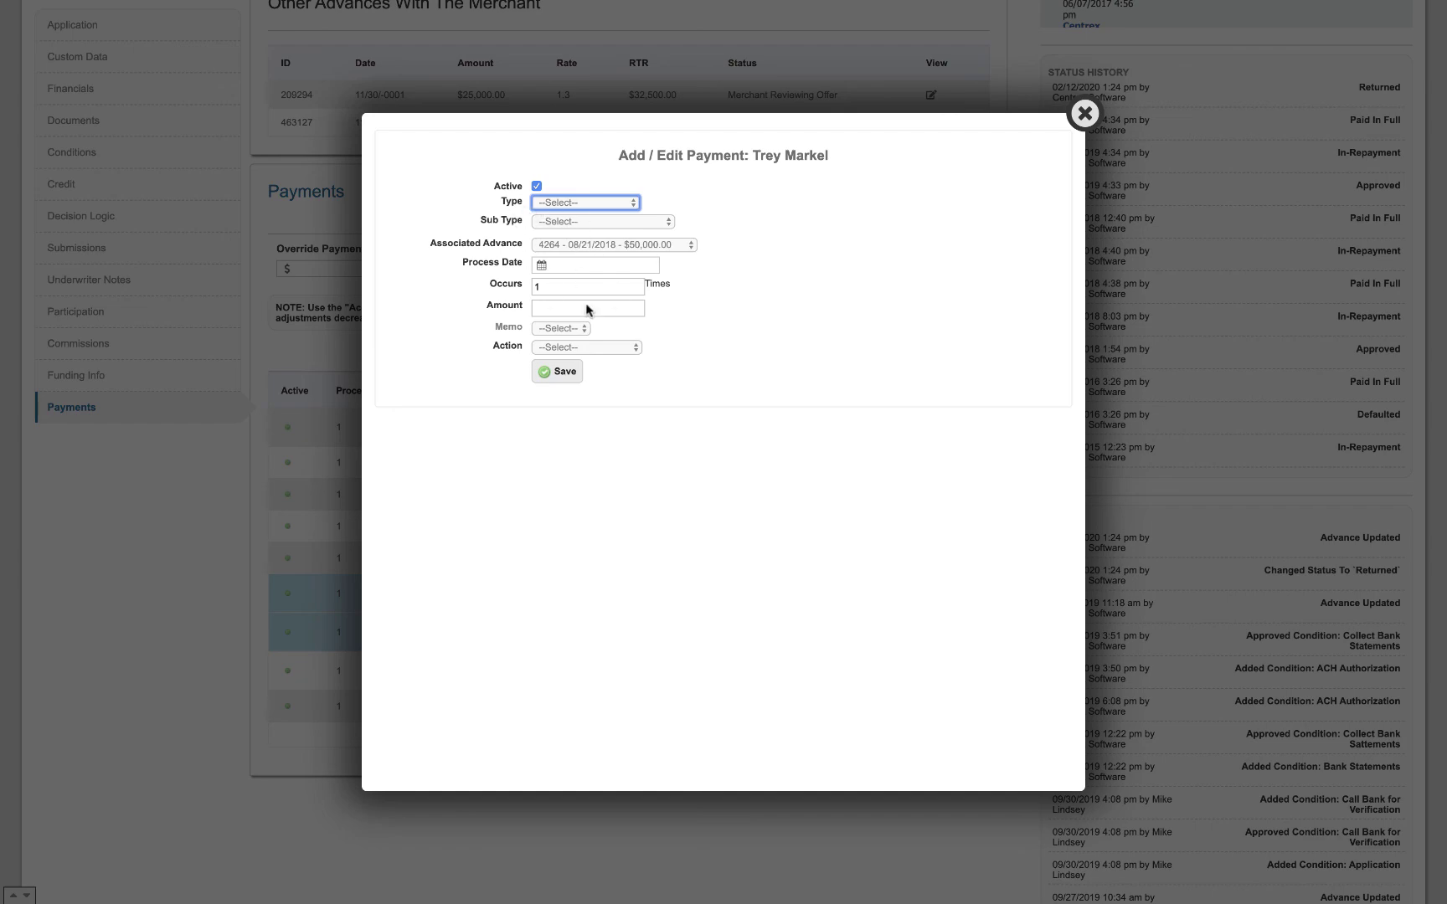
left_click(1084, 114)
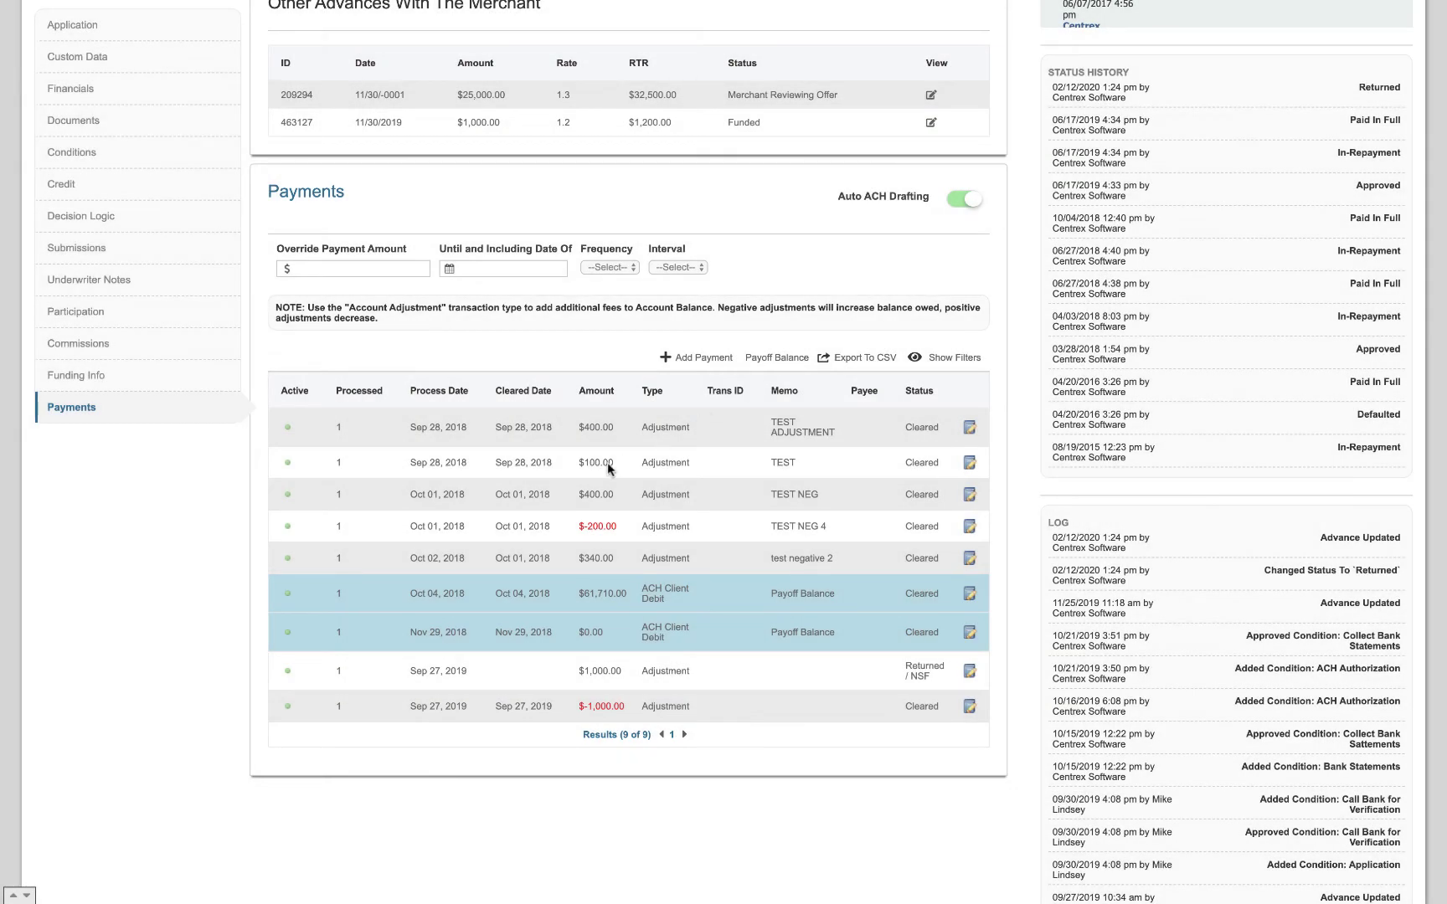
Step: Examine the deal's payment in the pricing terms, then view the override end date's calendar and close it without choosing a date
scroll(608, 462, "up", 2)
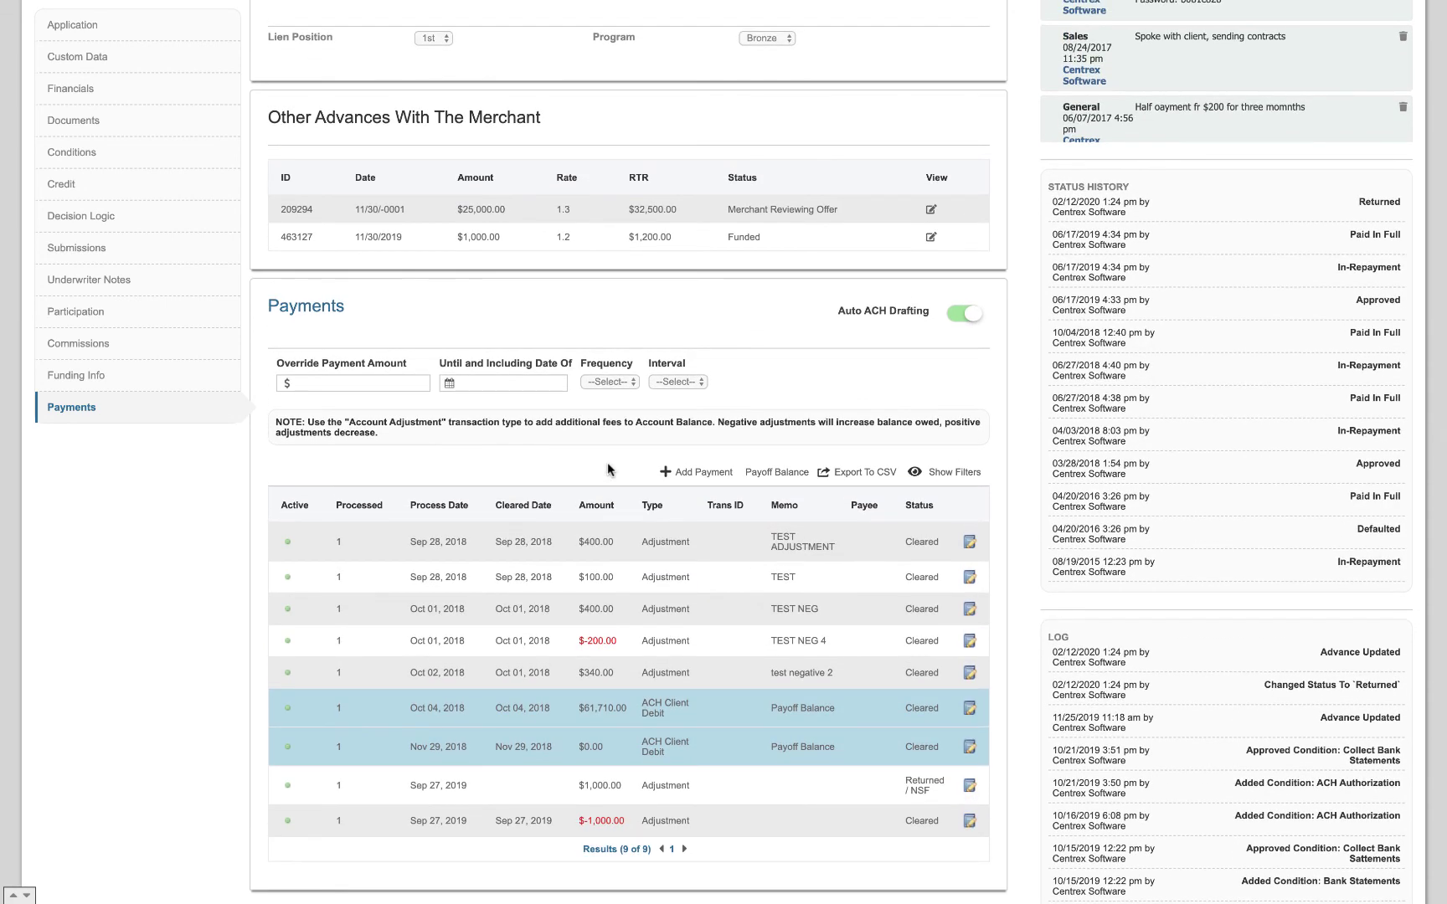
scroll(416, 414, "up", 1)
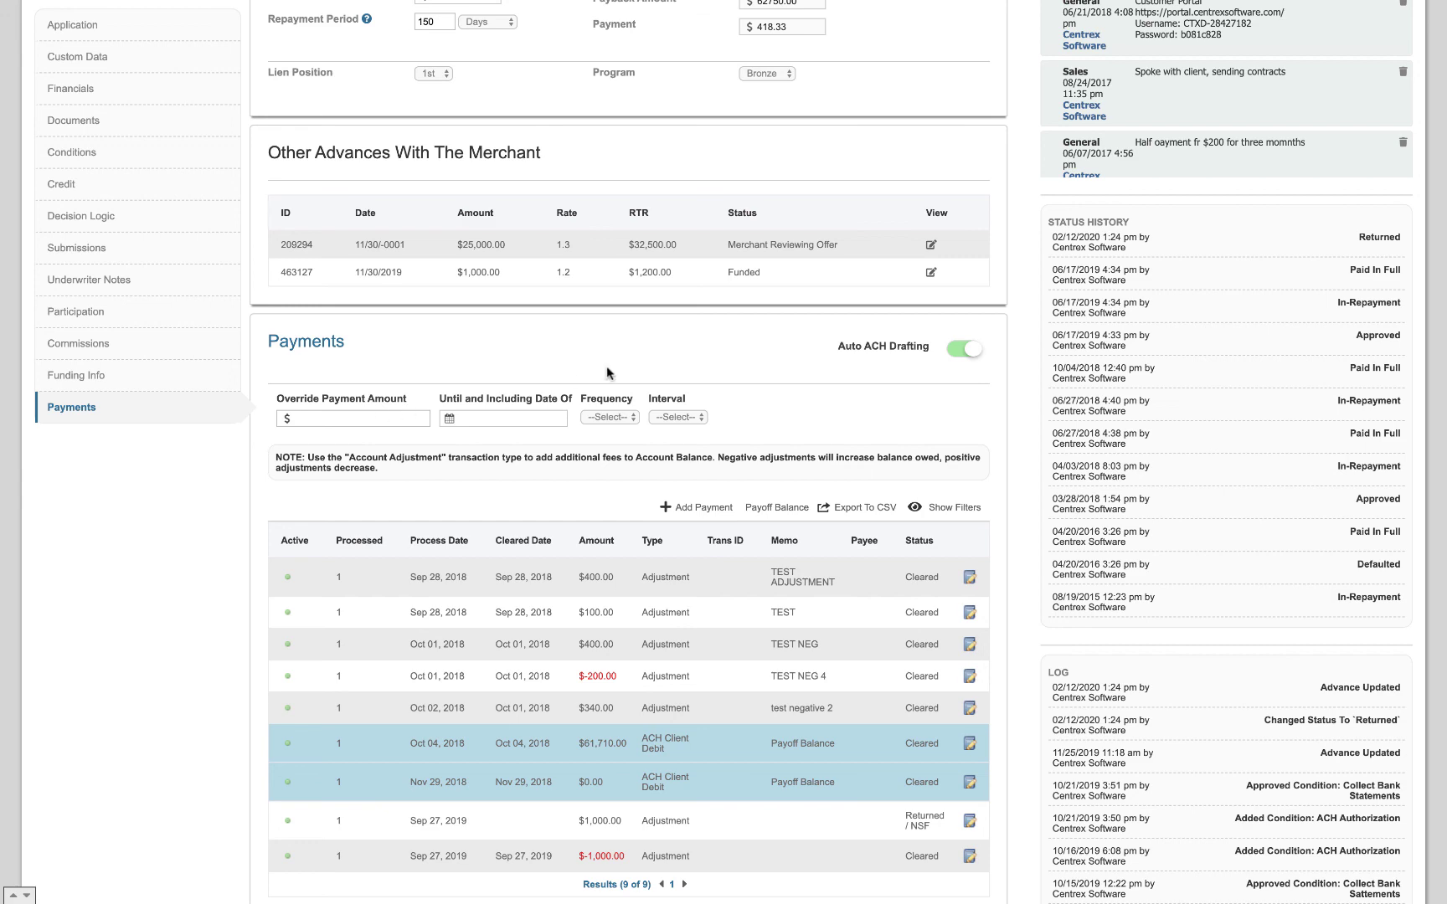
scroll(606, 366, "up", 2)
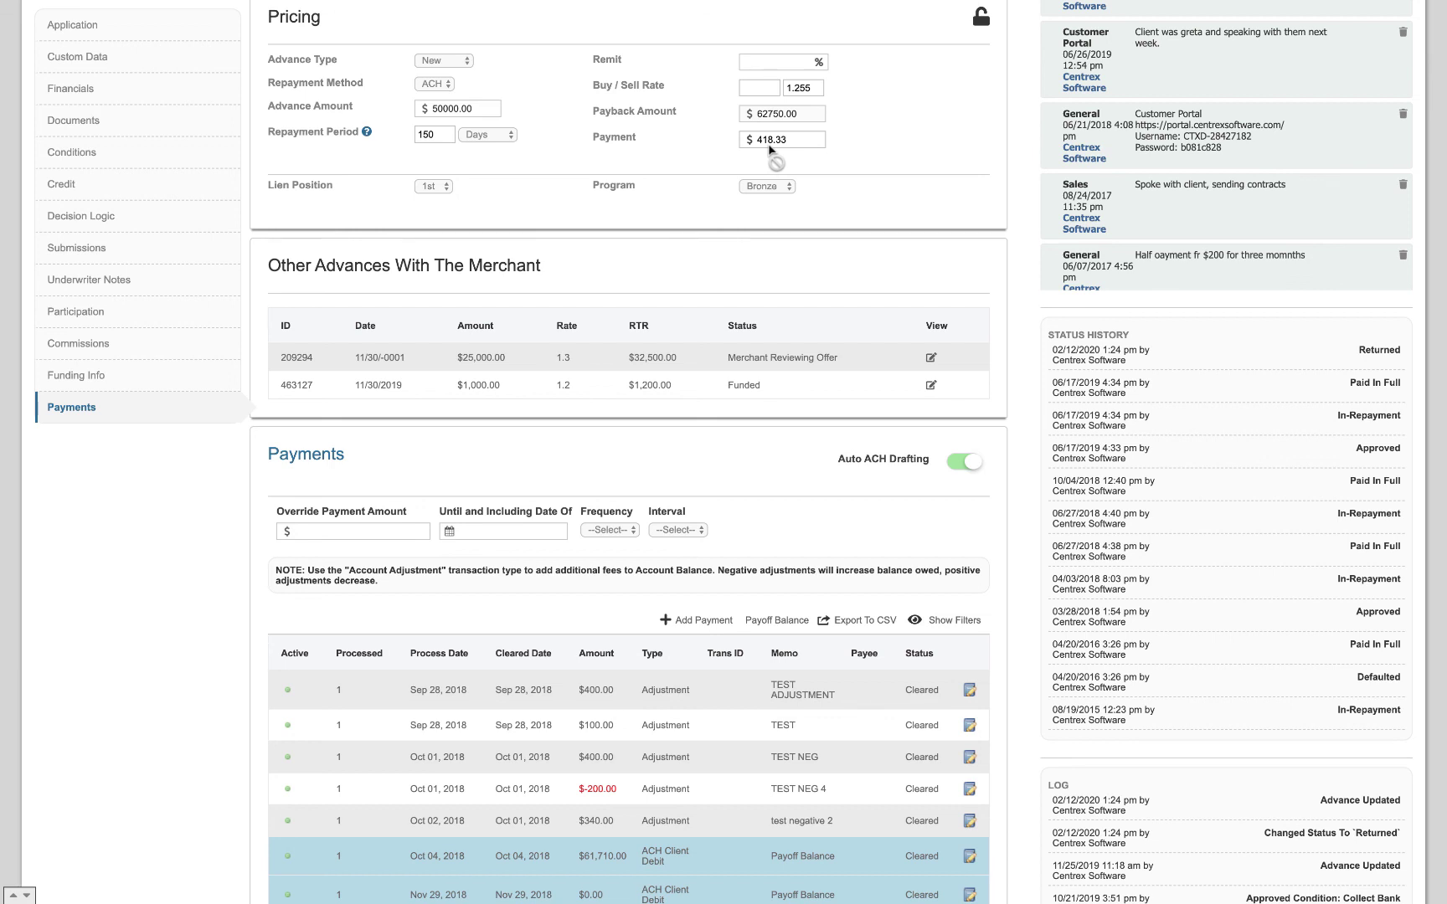
scroll(518, 448, "down", 2)
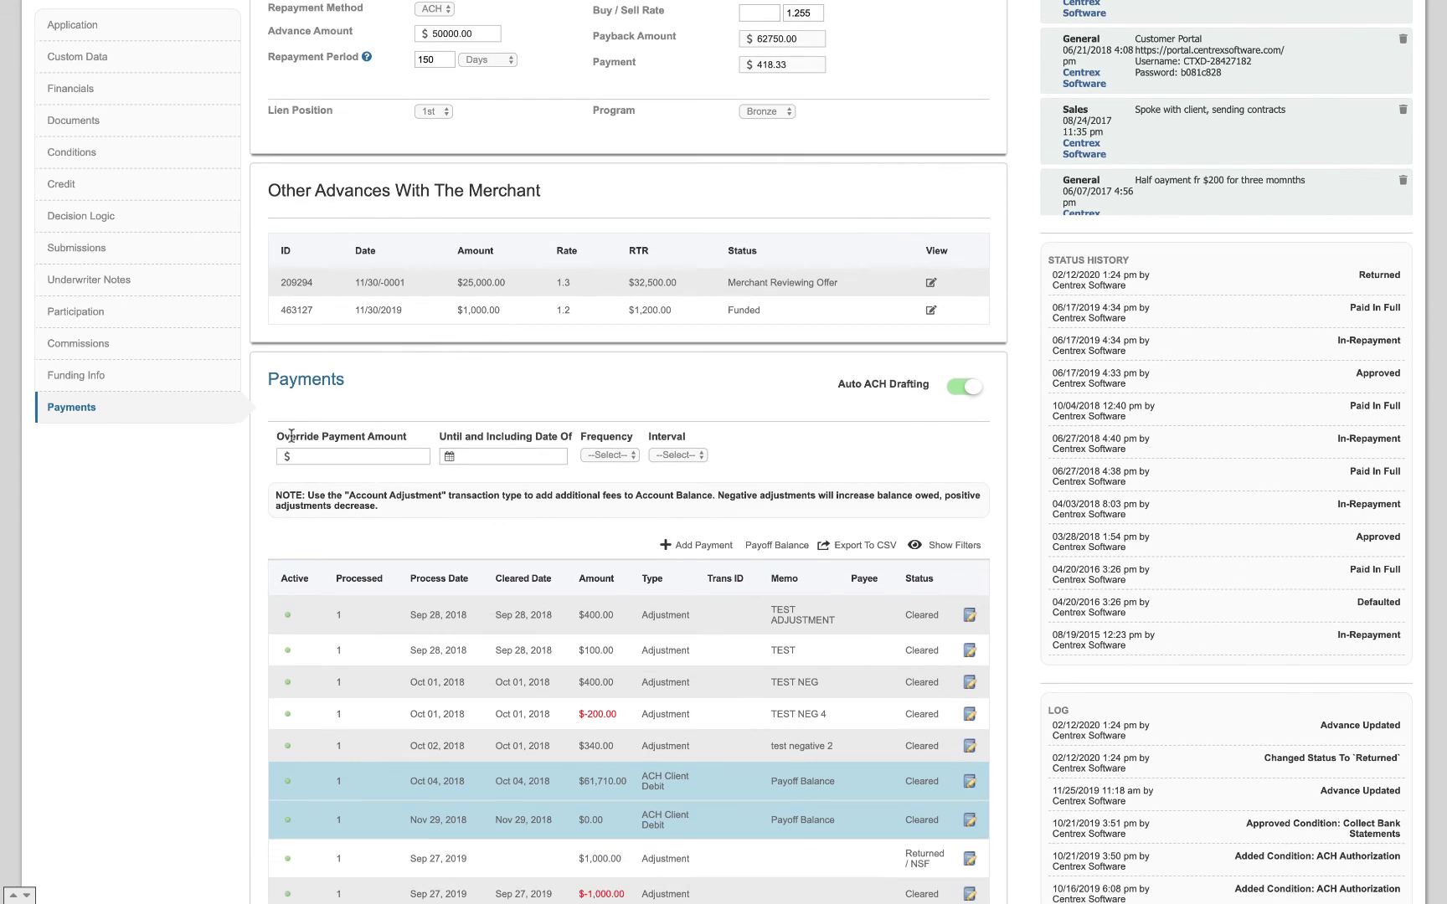
left_click_drag(289, 436, 385, 436)
left_click(378, 437)
left_click(480, 452)
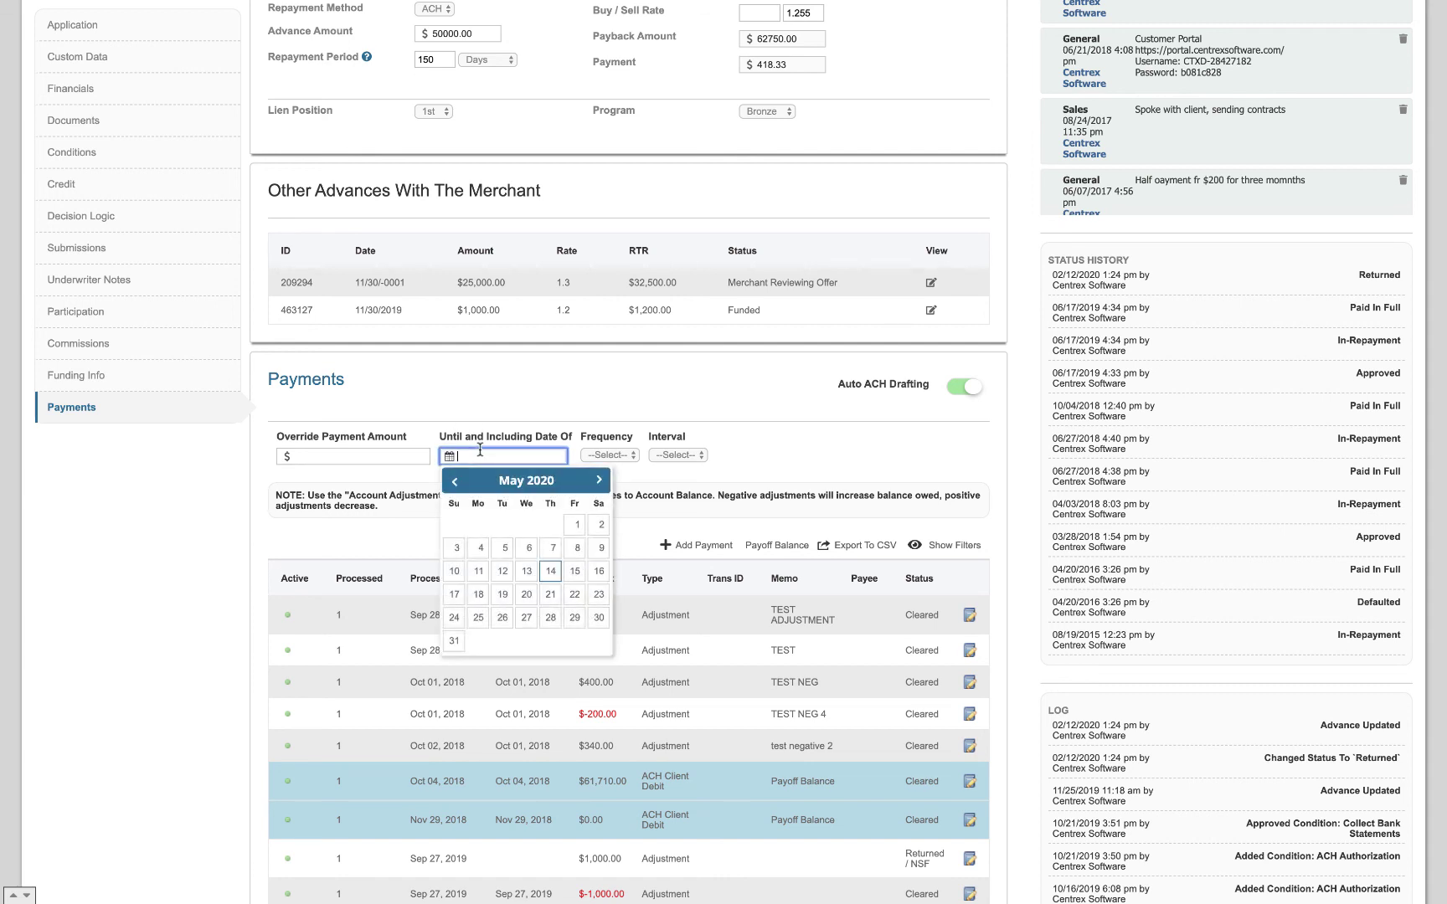
left_click(479, 402)
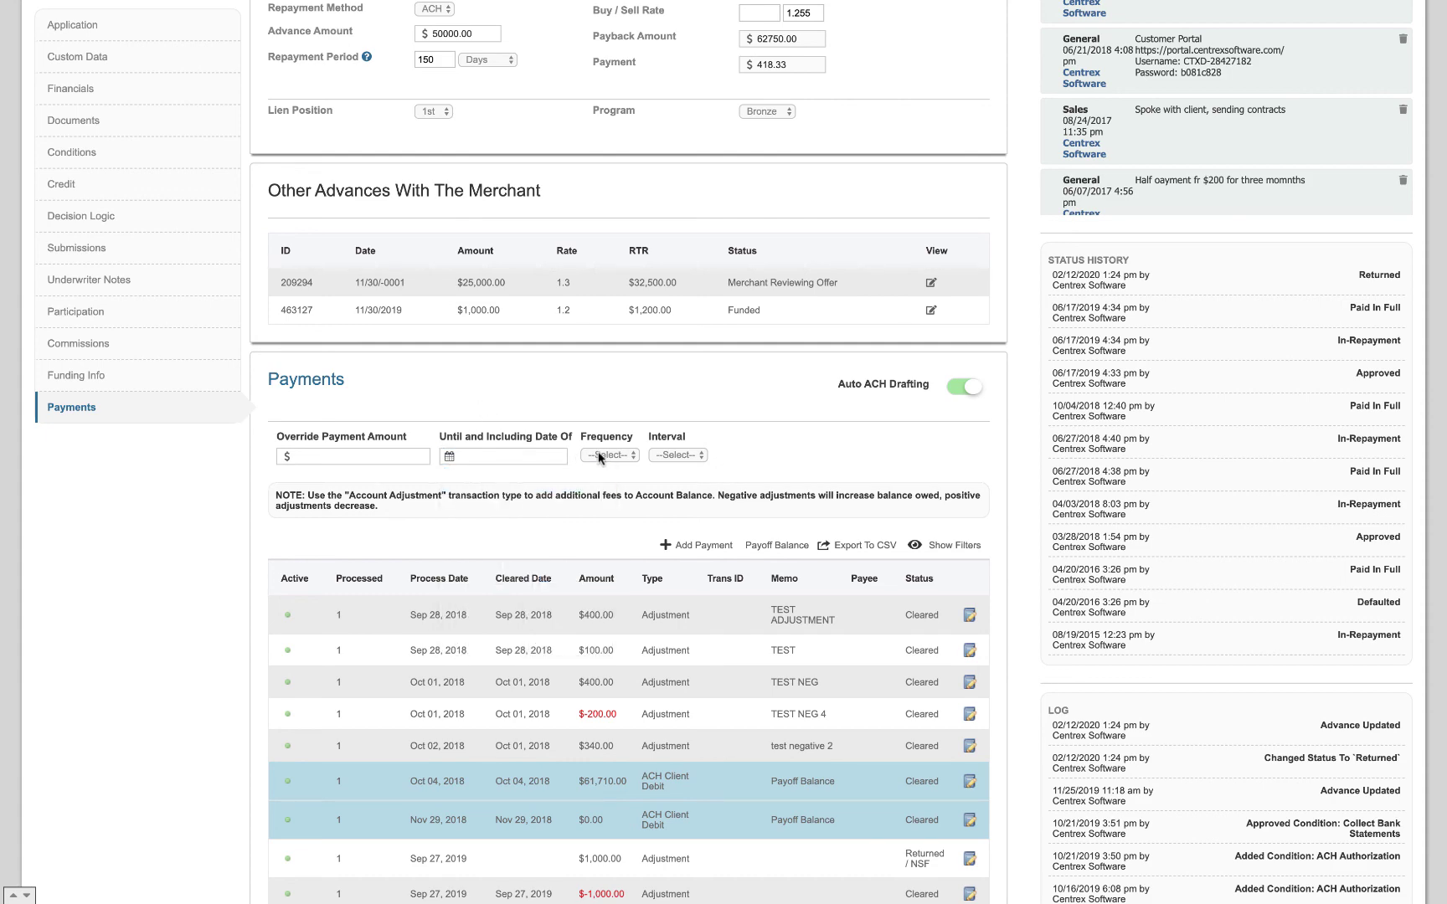
Step: Compare the repayment period and payment in the pricing terms with the payment override's amount, end date, frequency and interval fields
scroll(656, 458, "up", 1)
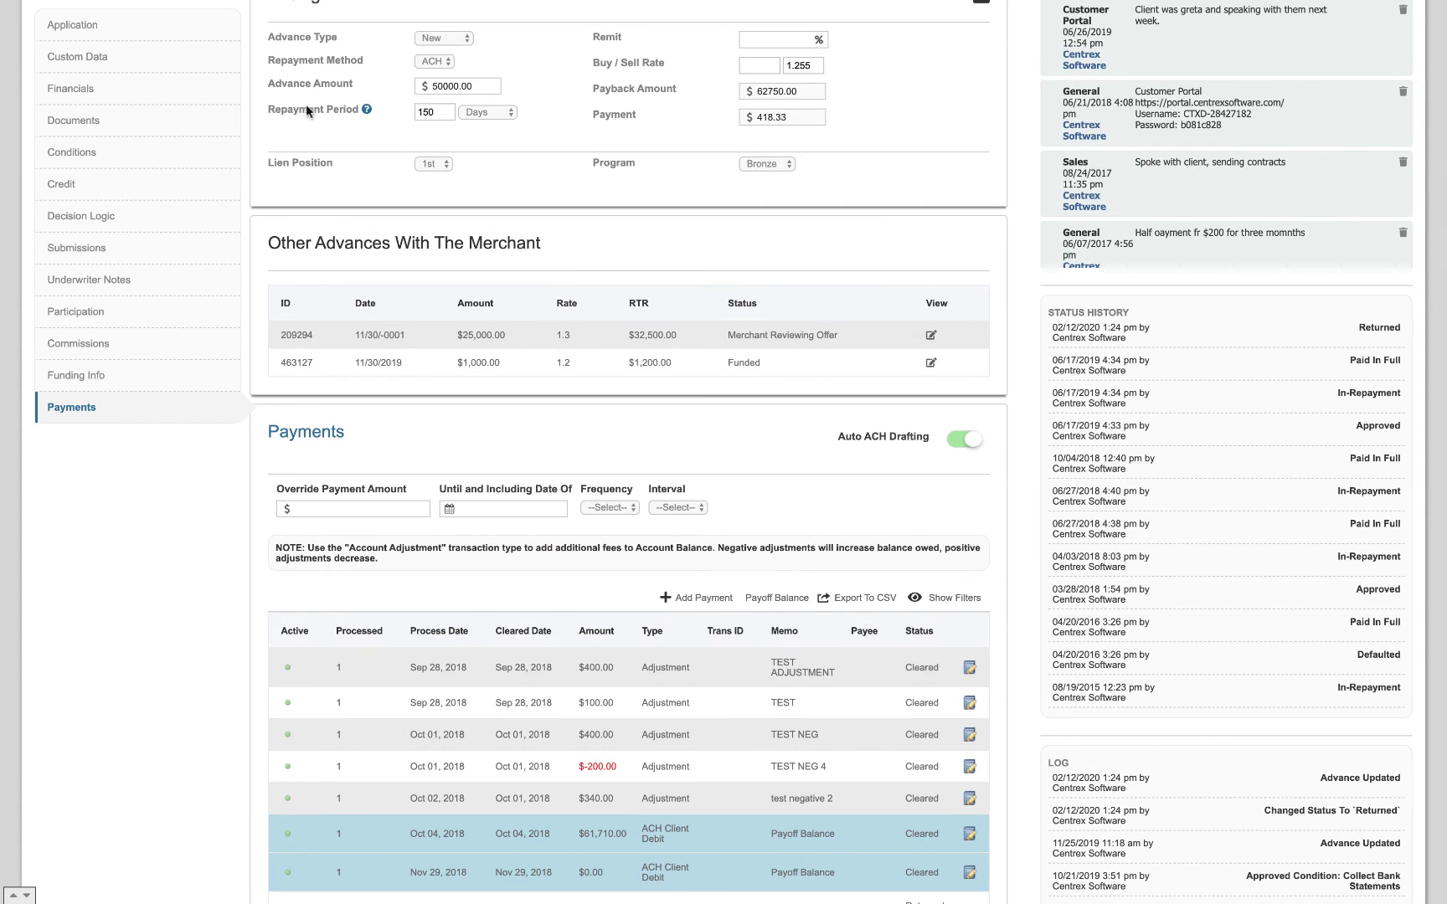
scroll(573, 386, "down", 1)
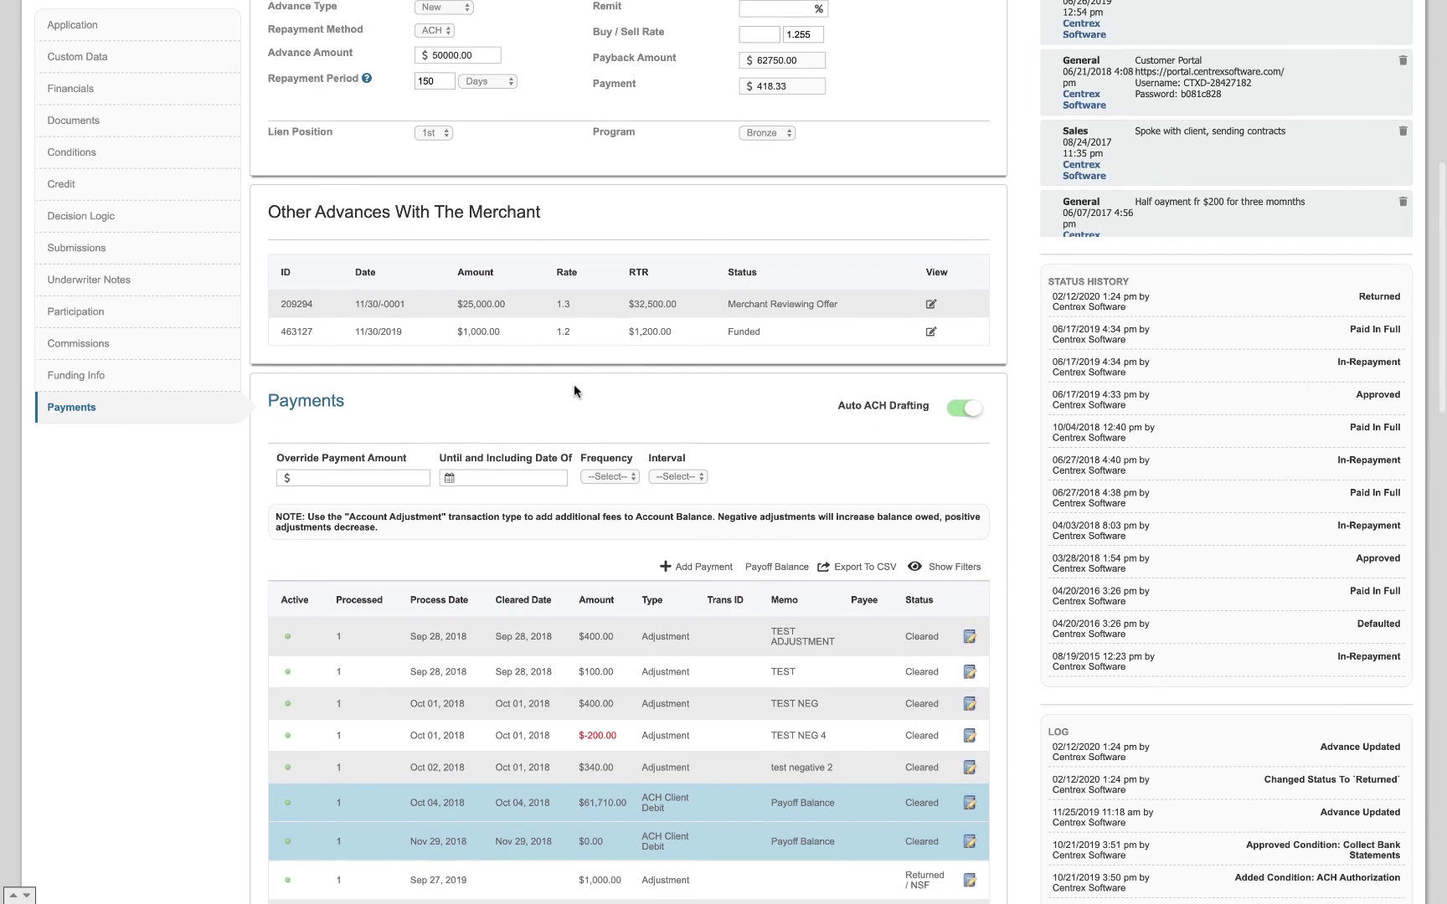
scroll(573, 389, "down", 1)
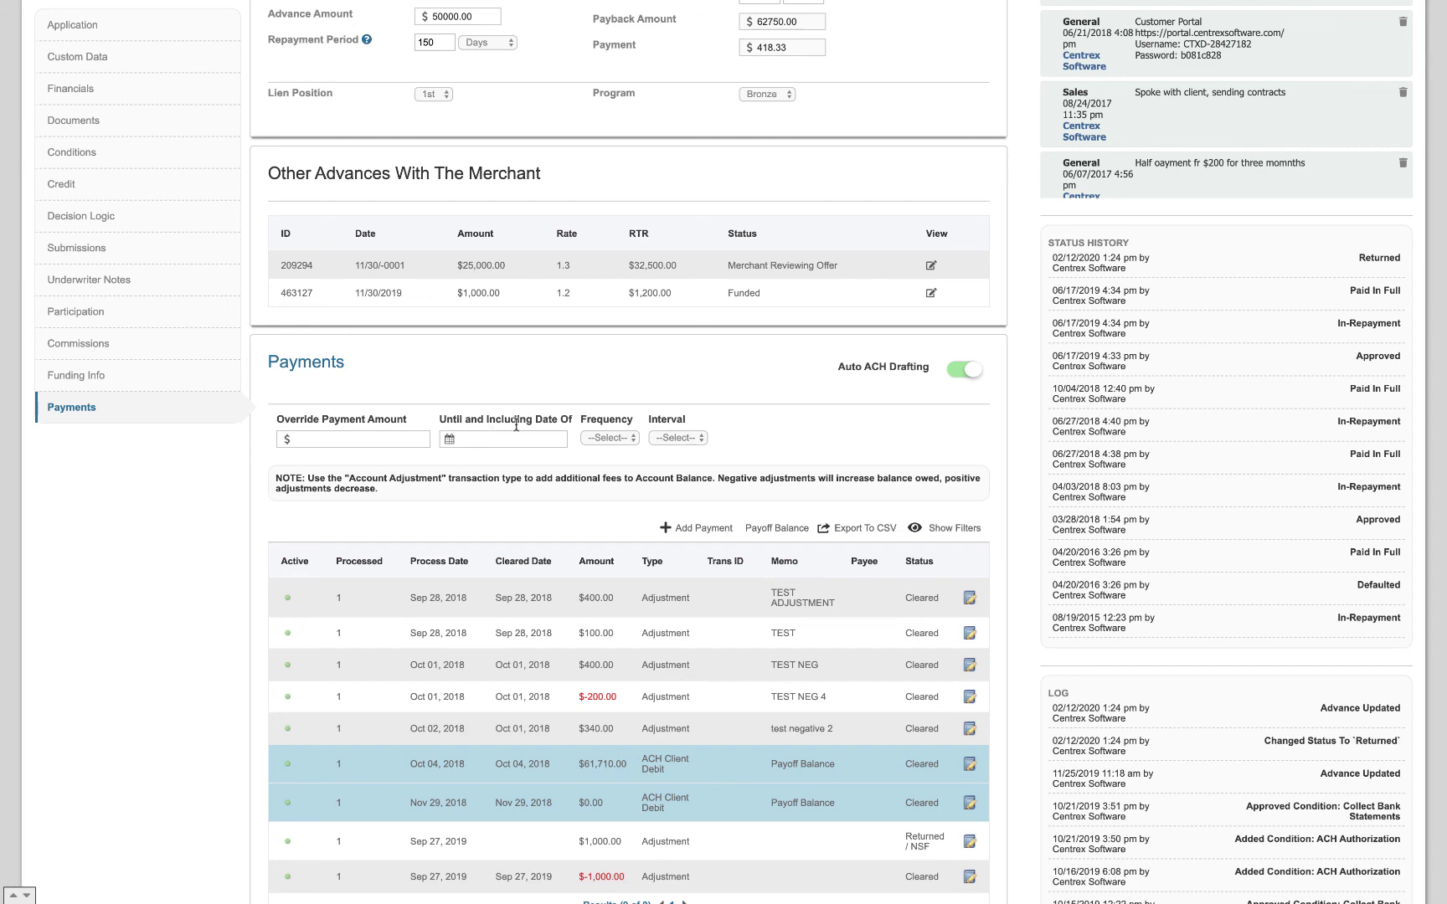
scroll(471, 438, "up", 3)
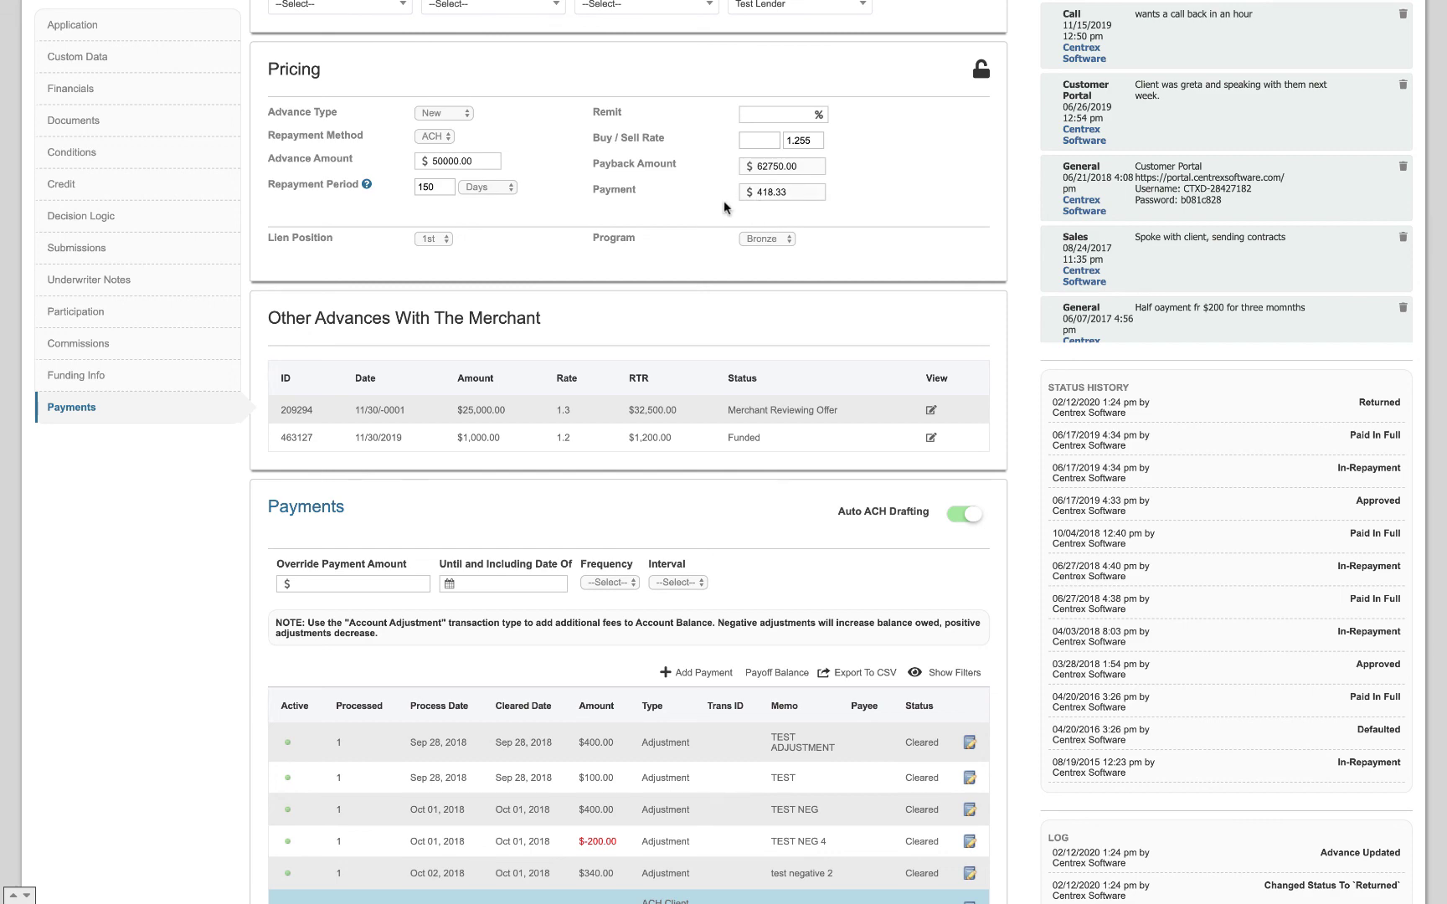
scroll(718, 367, "down", 3)
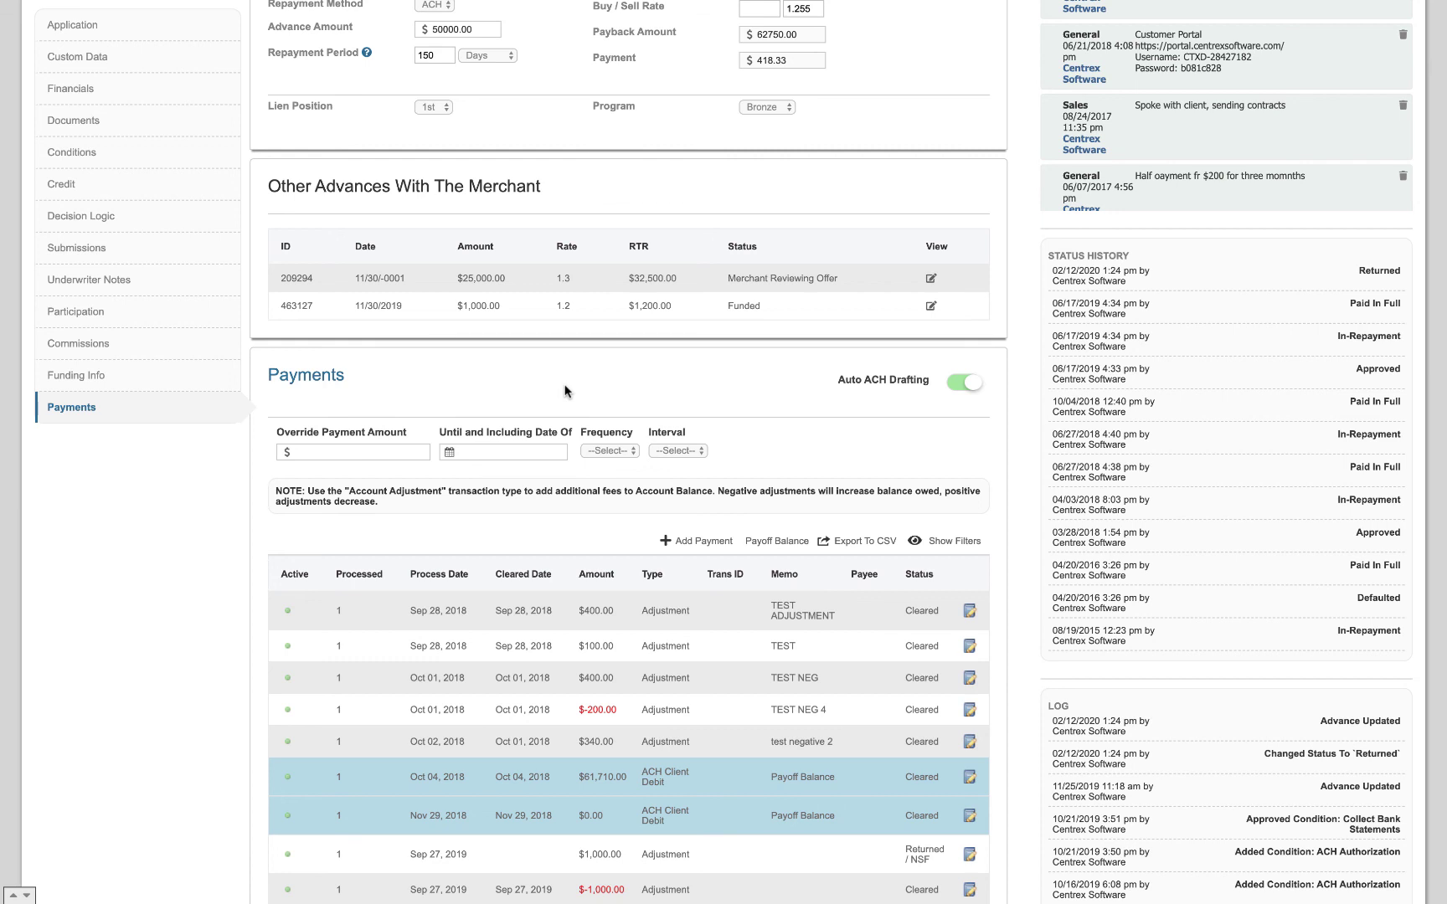
Step: Switch Auto ACH Drafting off and back on for the deal
left_click(967, 385)
left_click(962, 387)
scroll(807, 437, "down", 2)
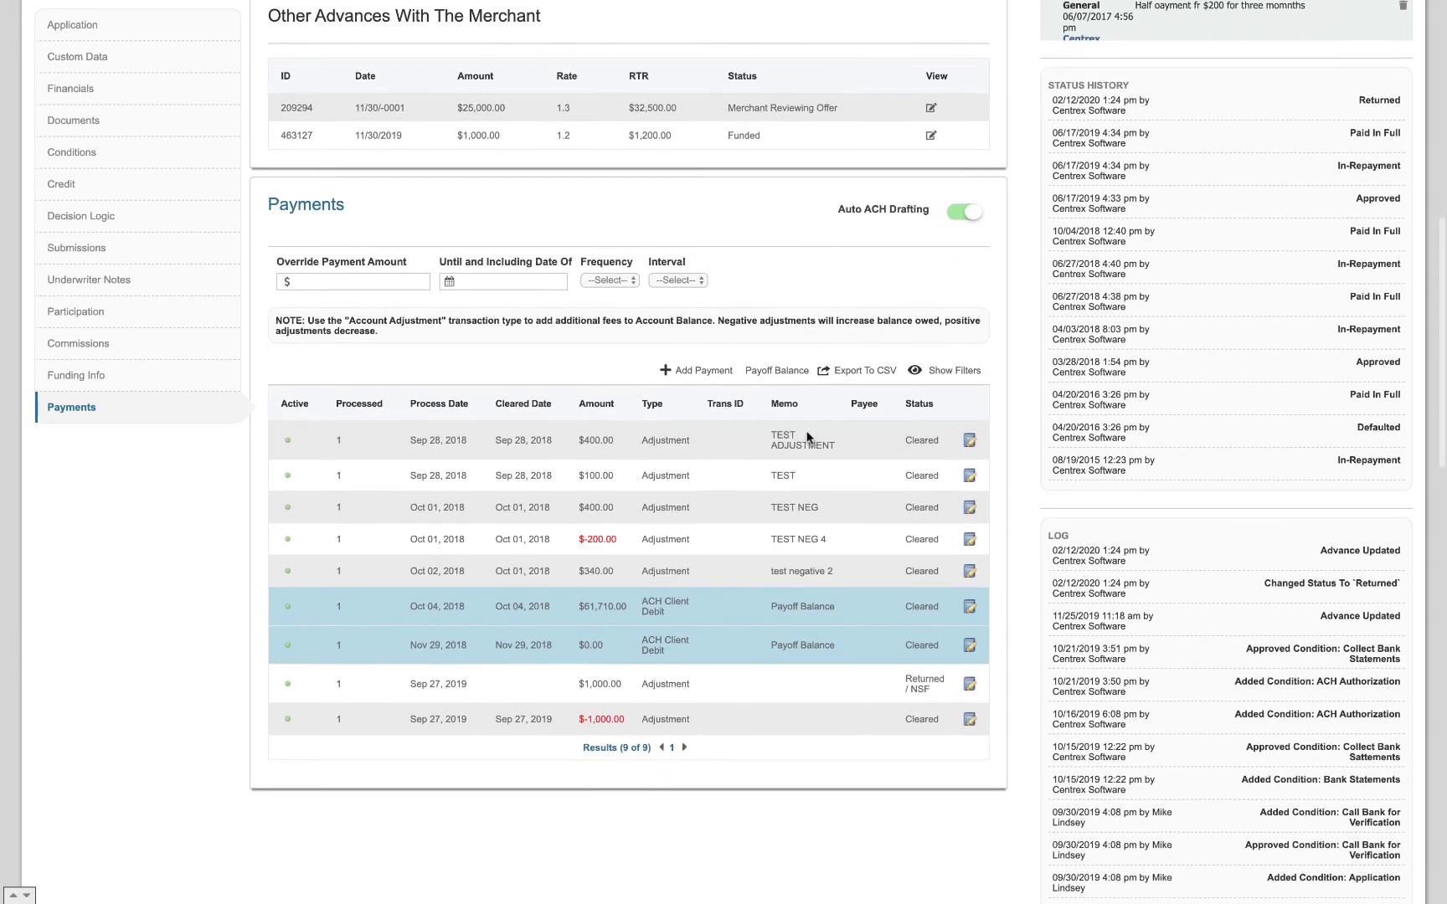
Step: Review the deal's balance summary, notes, status history, log and payment list
scroll(806, 432, "up", 6)
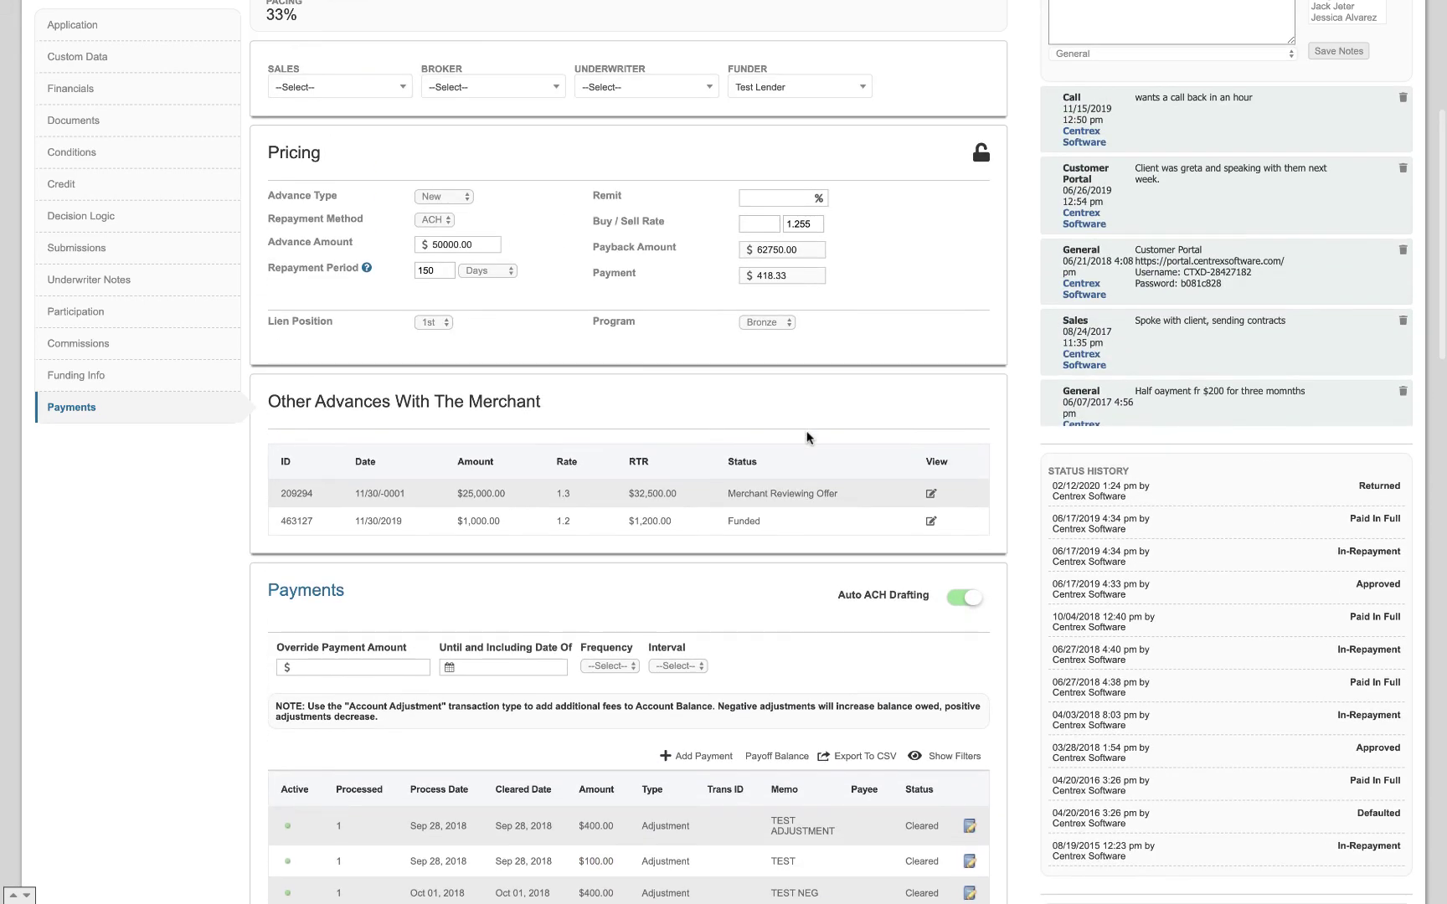
scroll(806, 437, "up", 7)
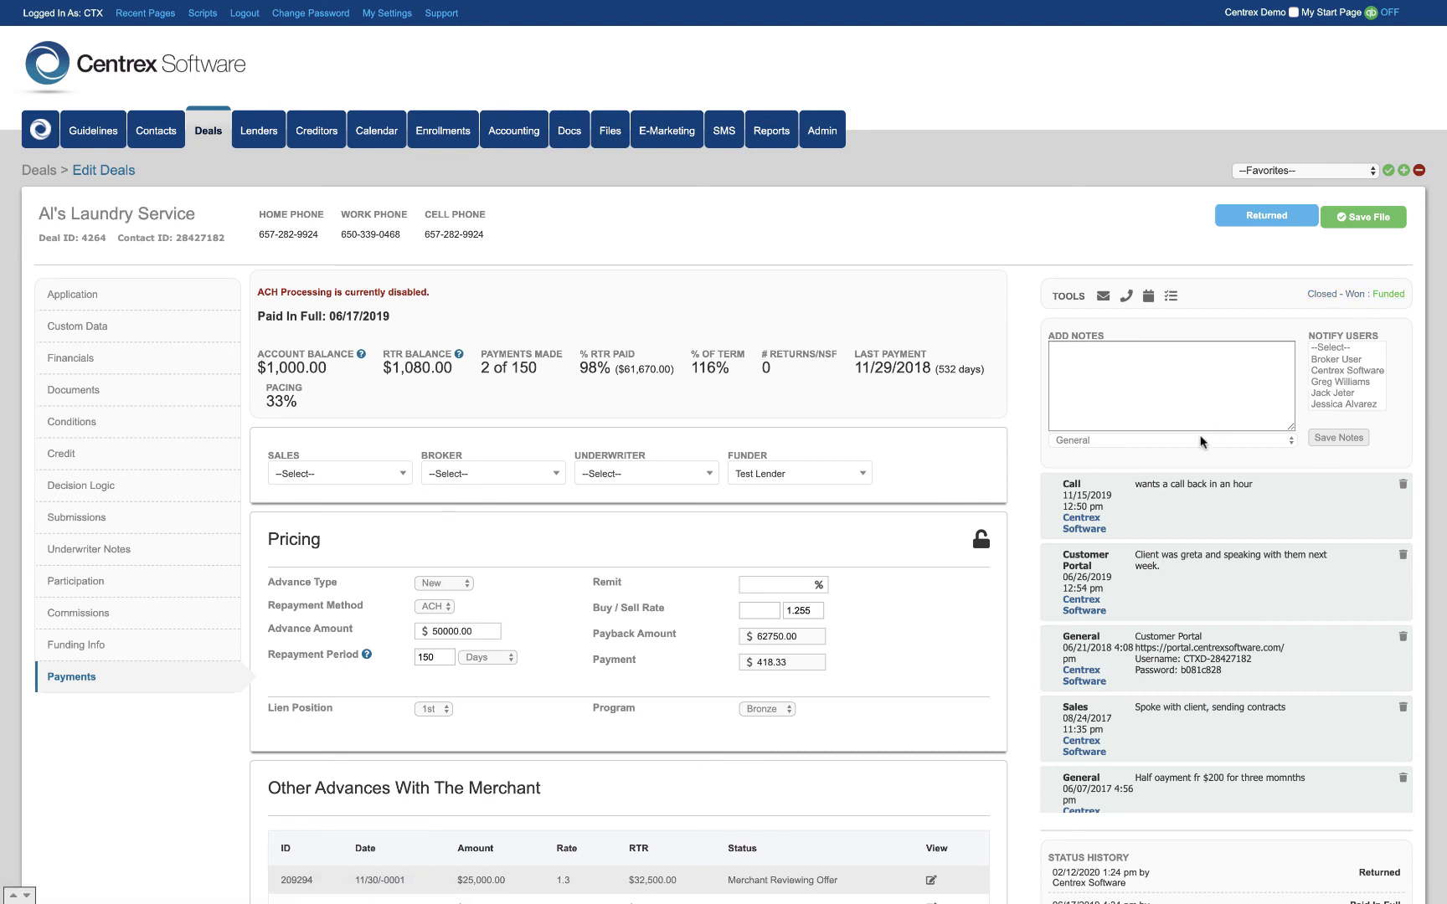
scroll(1232, 612, "down", 2)
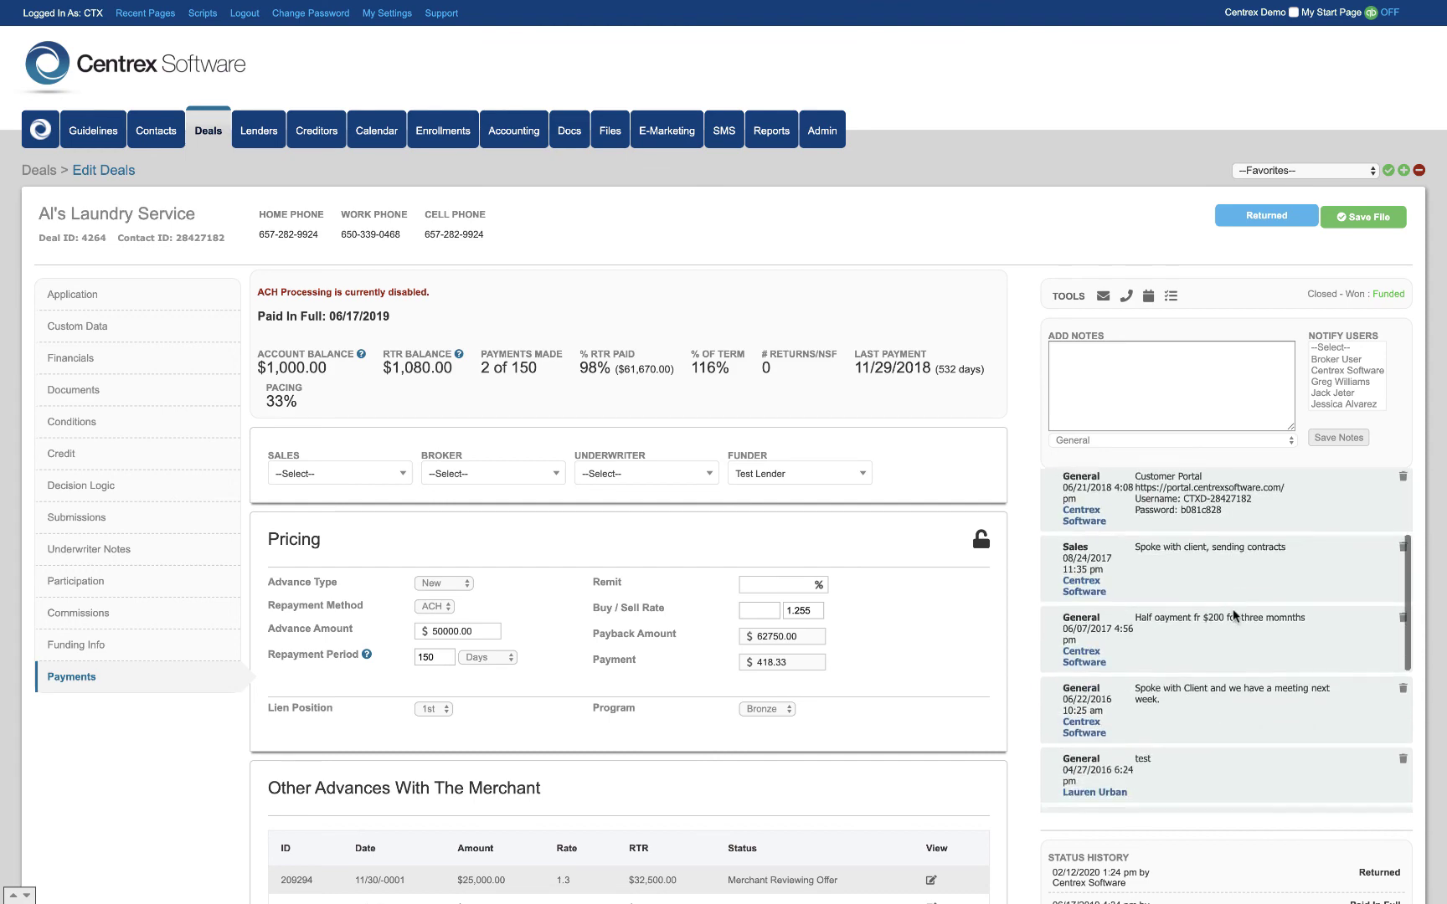
scroll(1233, 615, "down", 3)
scroll(1027, 695, "down", 1)
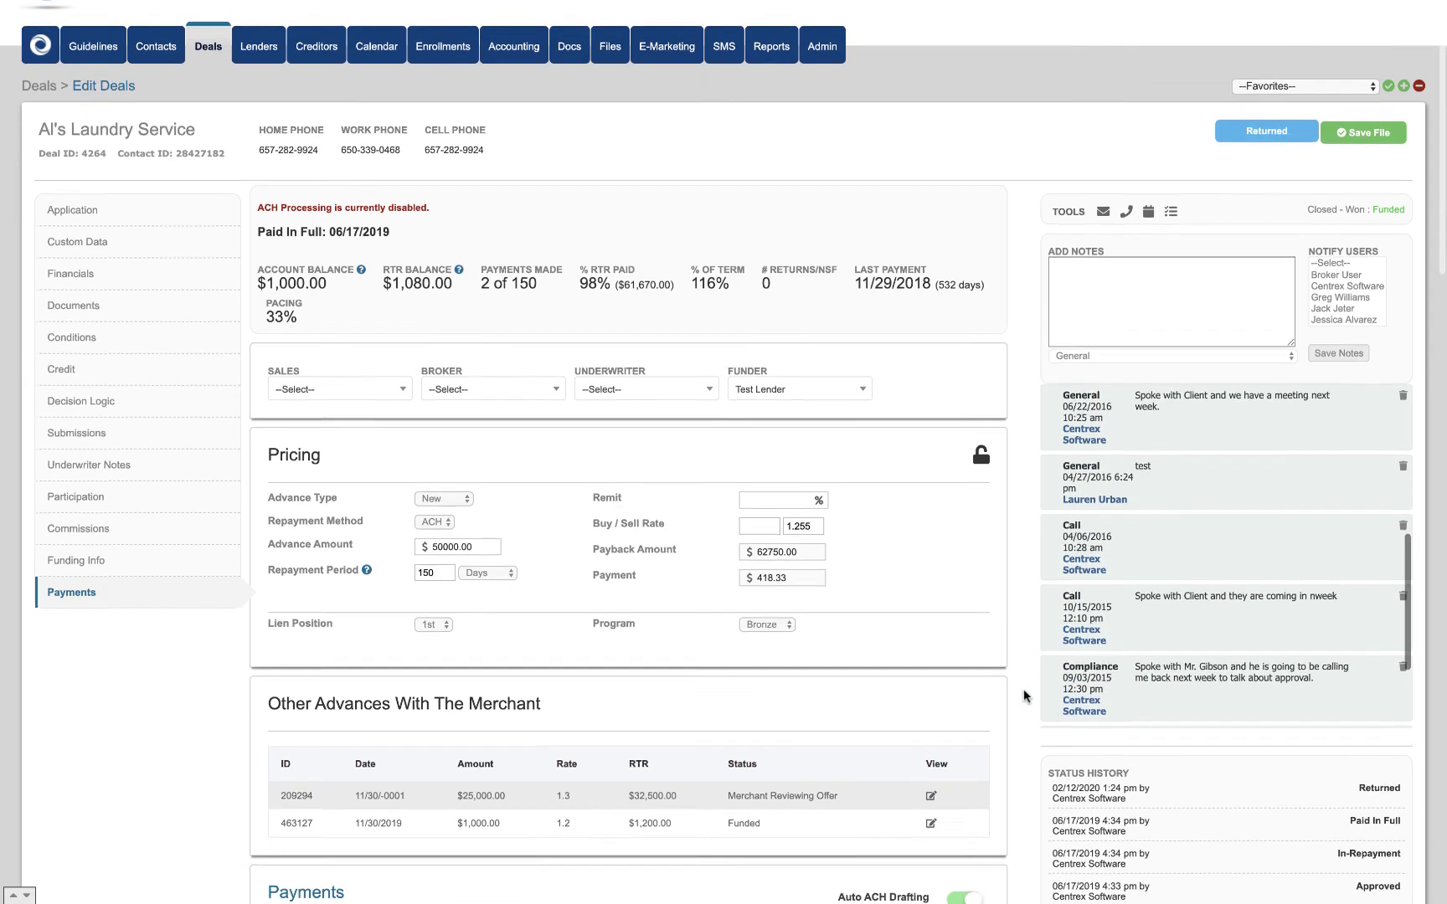
scroll(1027, 694, "down", 5)
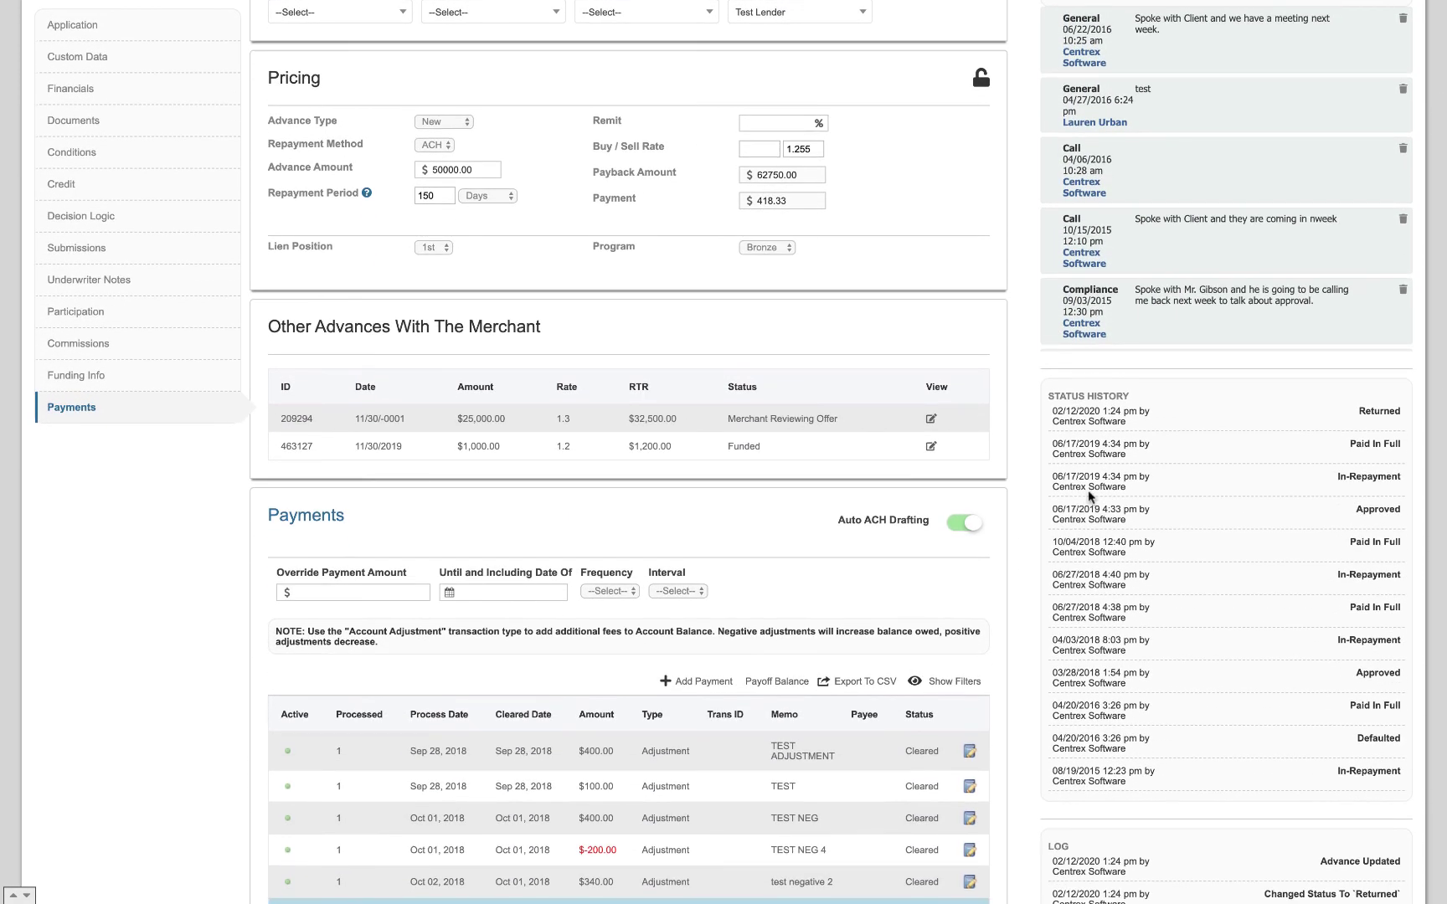
scroll(1021, 577, "down", 5)
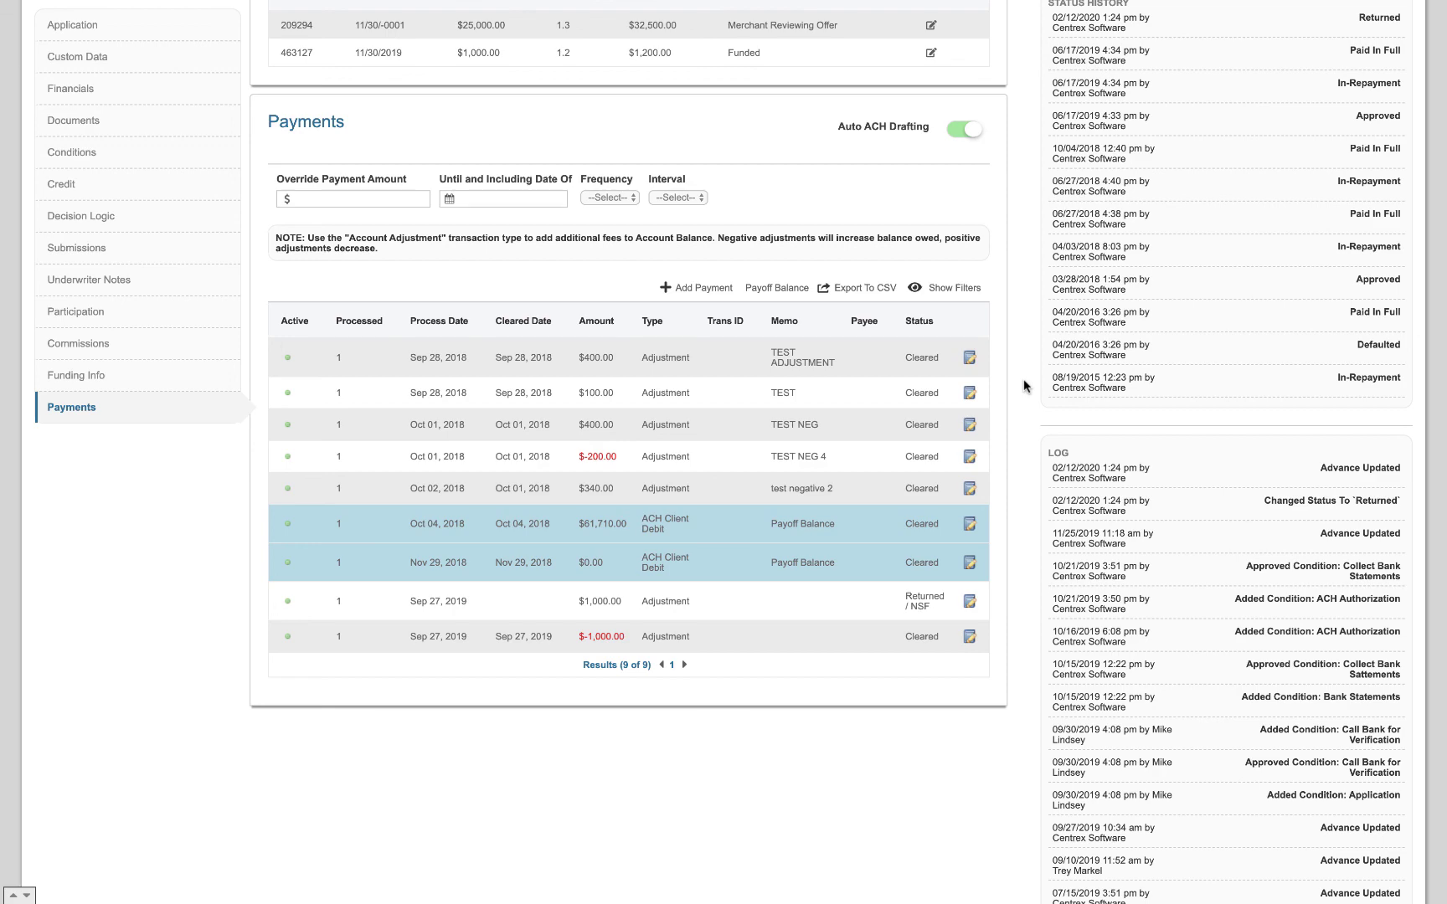
scroll(1024, 385, "up", 10)
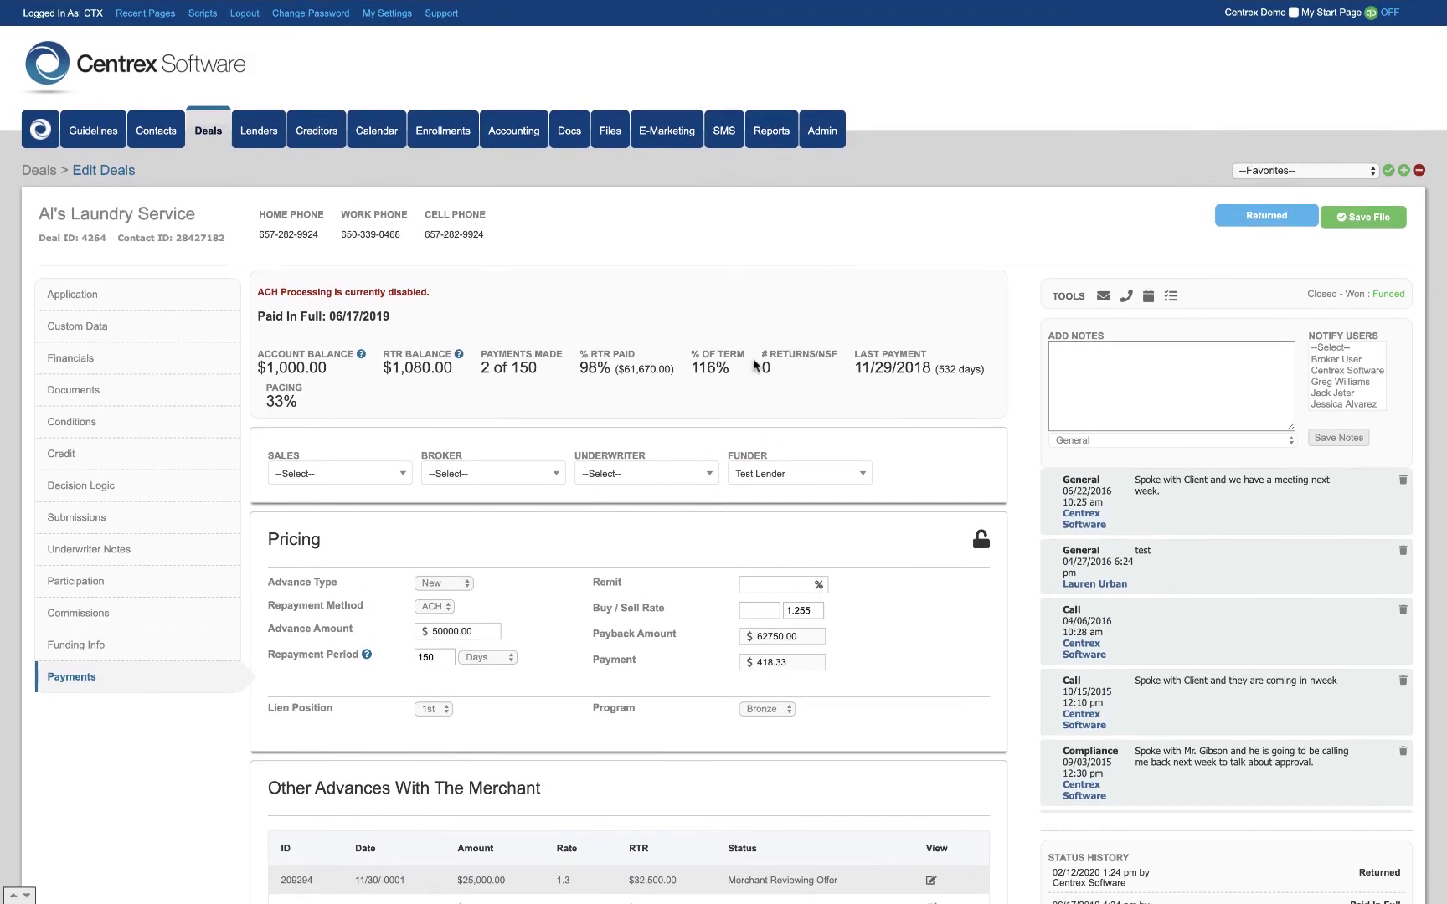
Step: Open the merchant's client dashboard from the deal and show the list of the merchant's deals
left_click(124, 216)
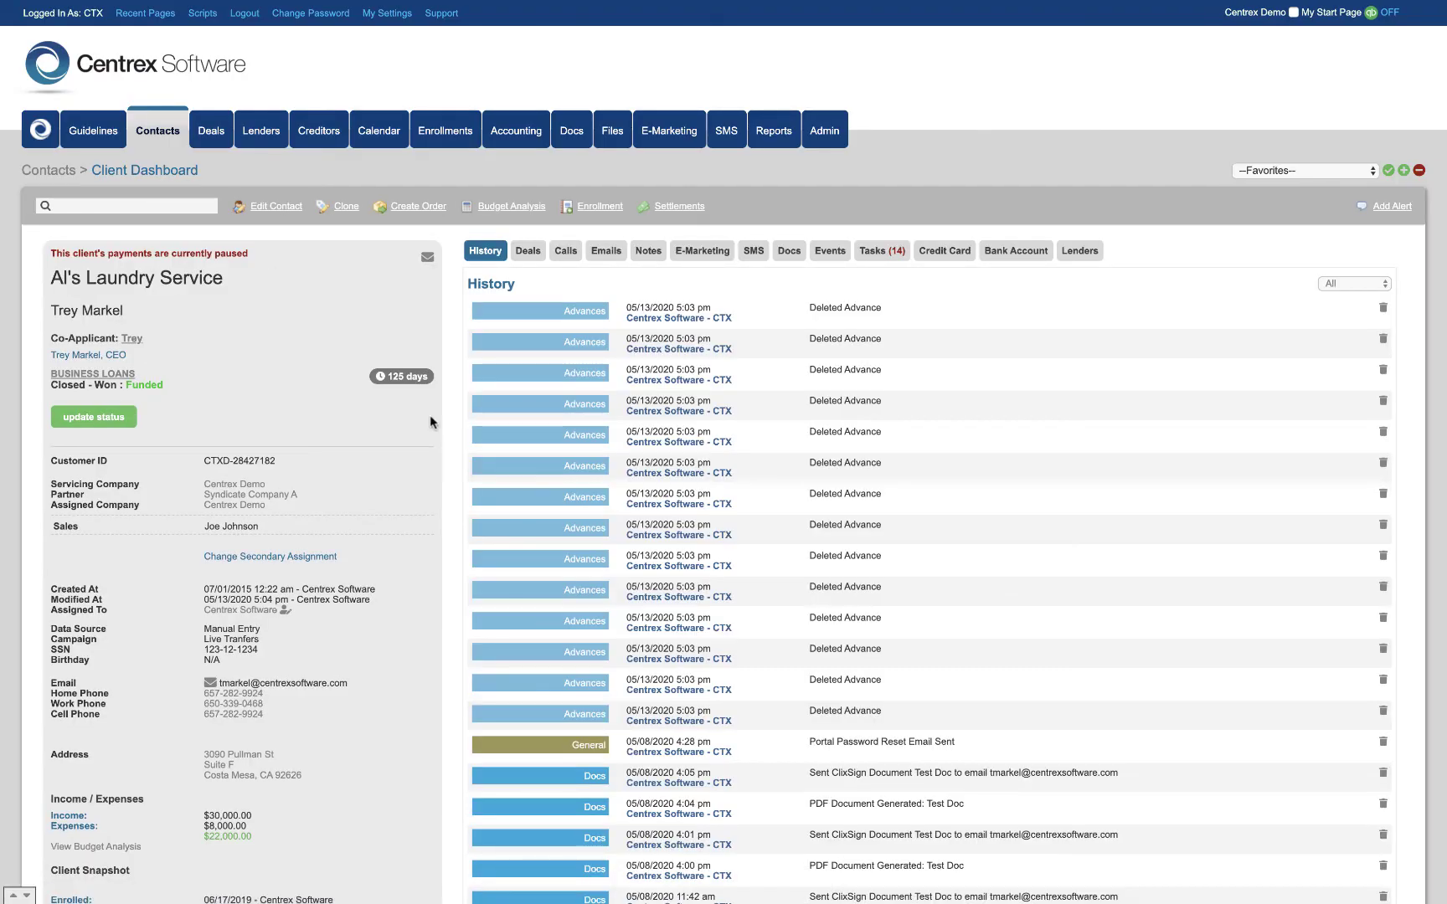
scroll(430, 421, "down", 1)
left_click(528, 250)
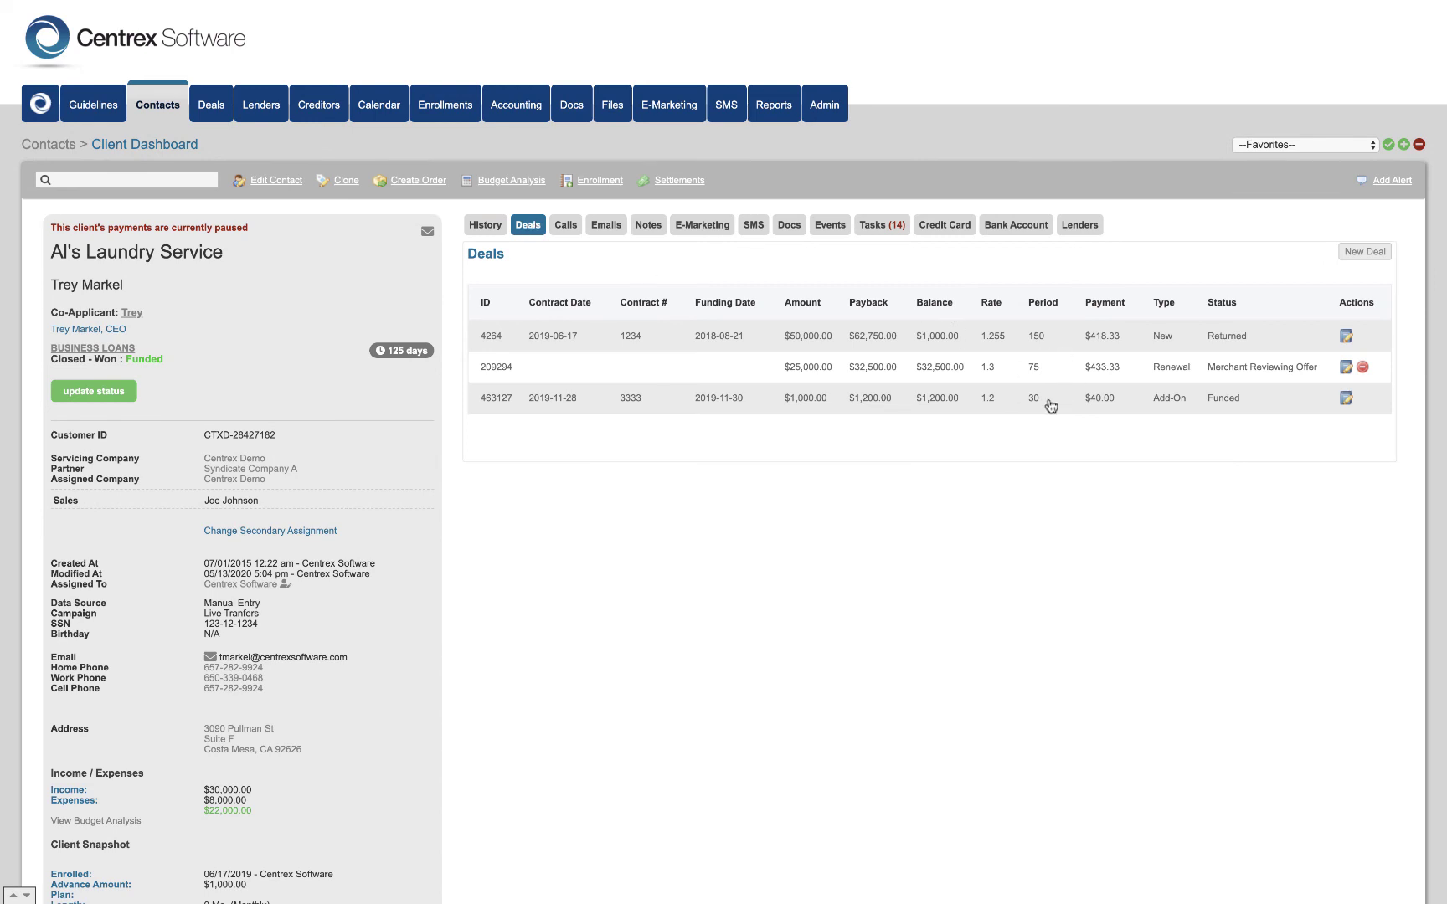
Step: Open the list of all deals and examine its totals and pipelines
left_click(214, 111)
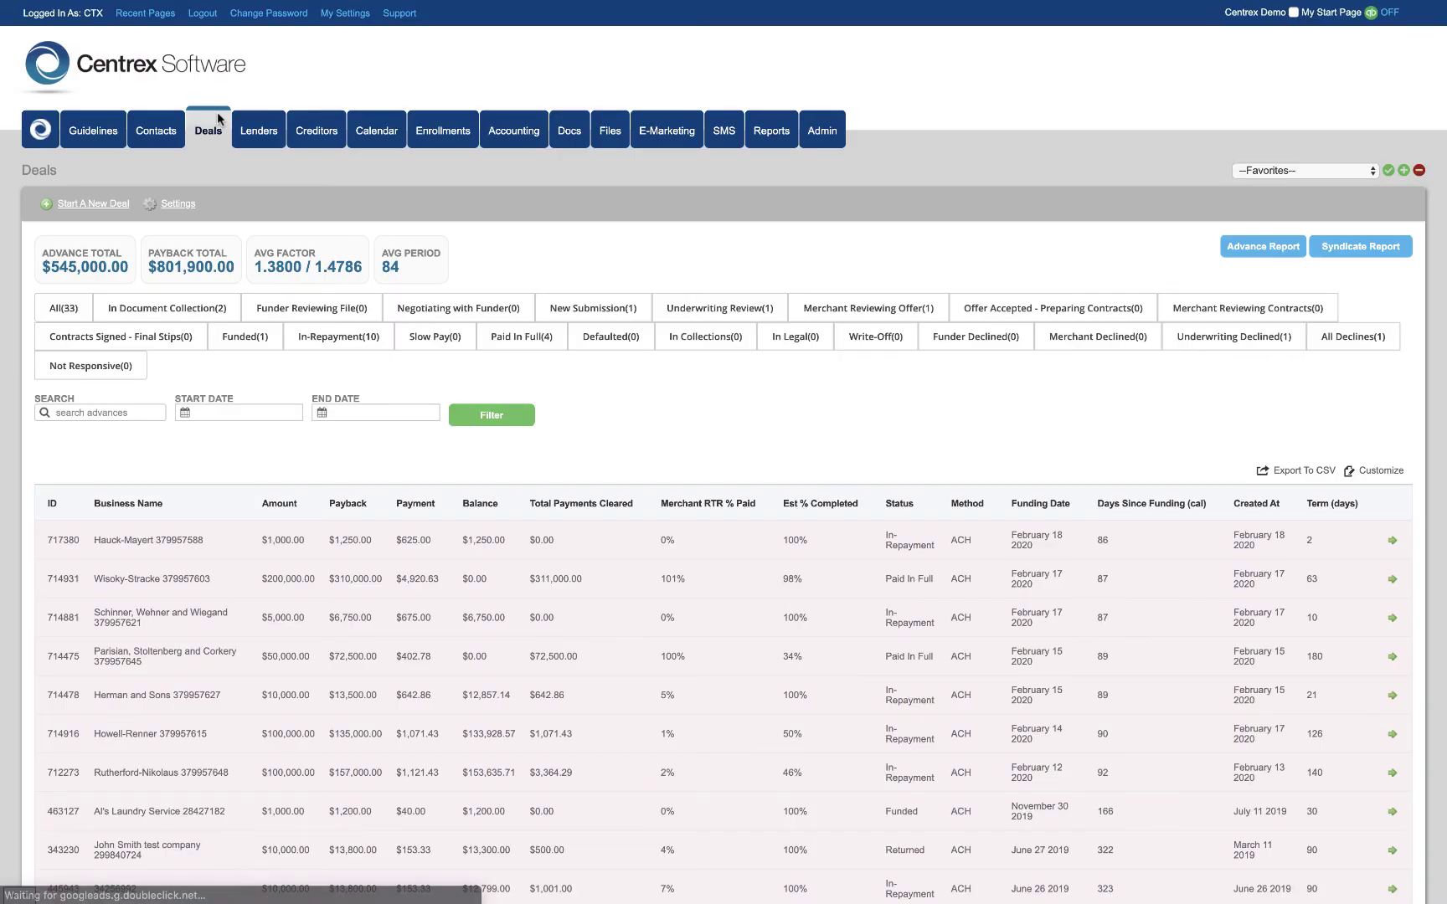
scroll(618, 324, "down", 1)
scroll(618, 324, "up", 1)
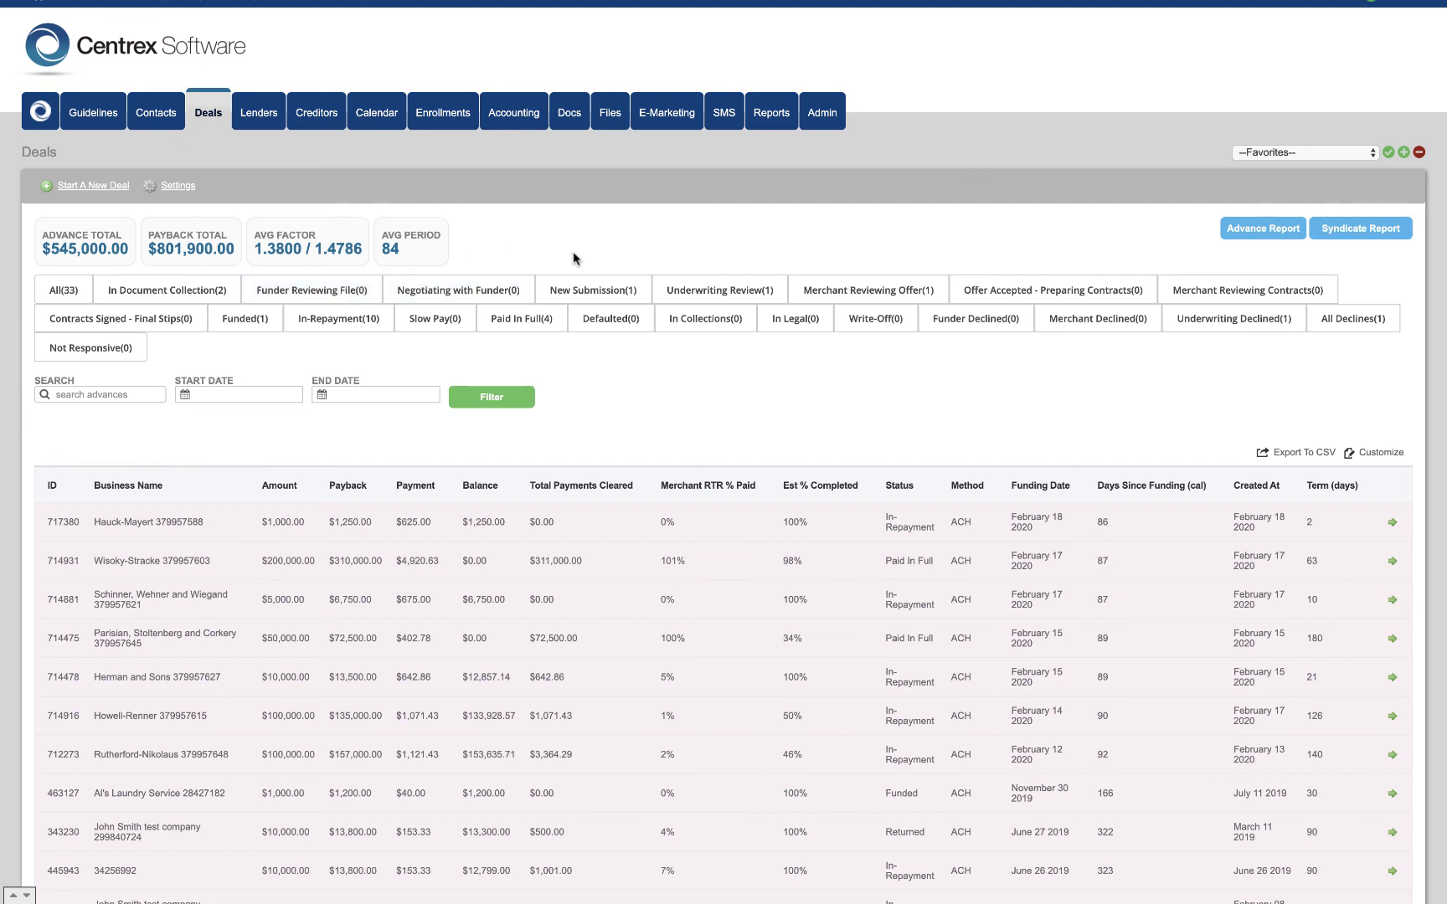
Step: Open the deal settings and review the list of statuses and the contact and advance status changes
left_click(178, 186)
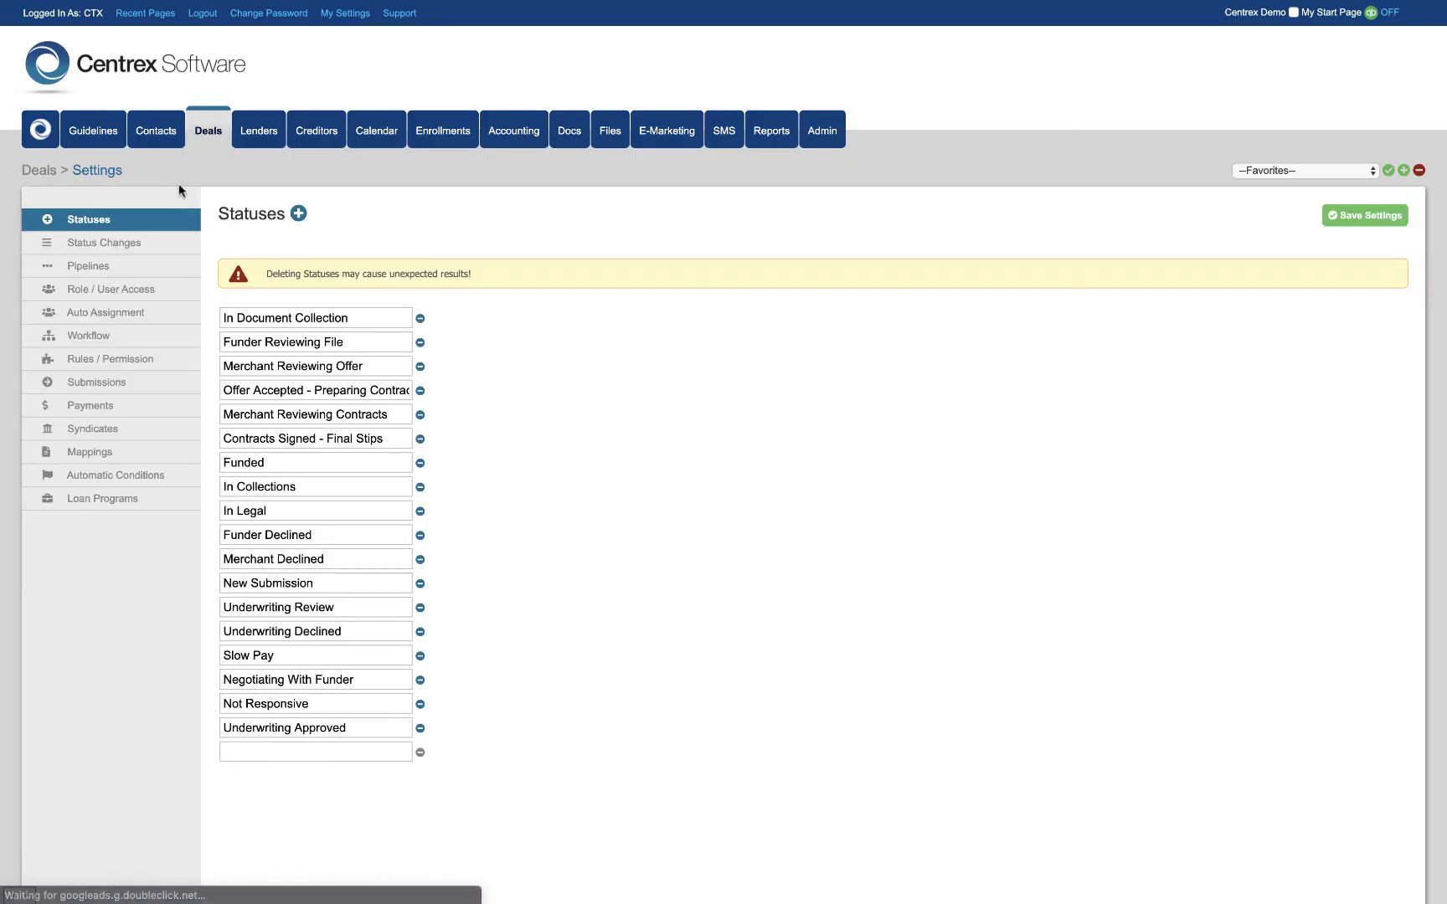
scroll(542, 442, "down", 1)
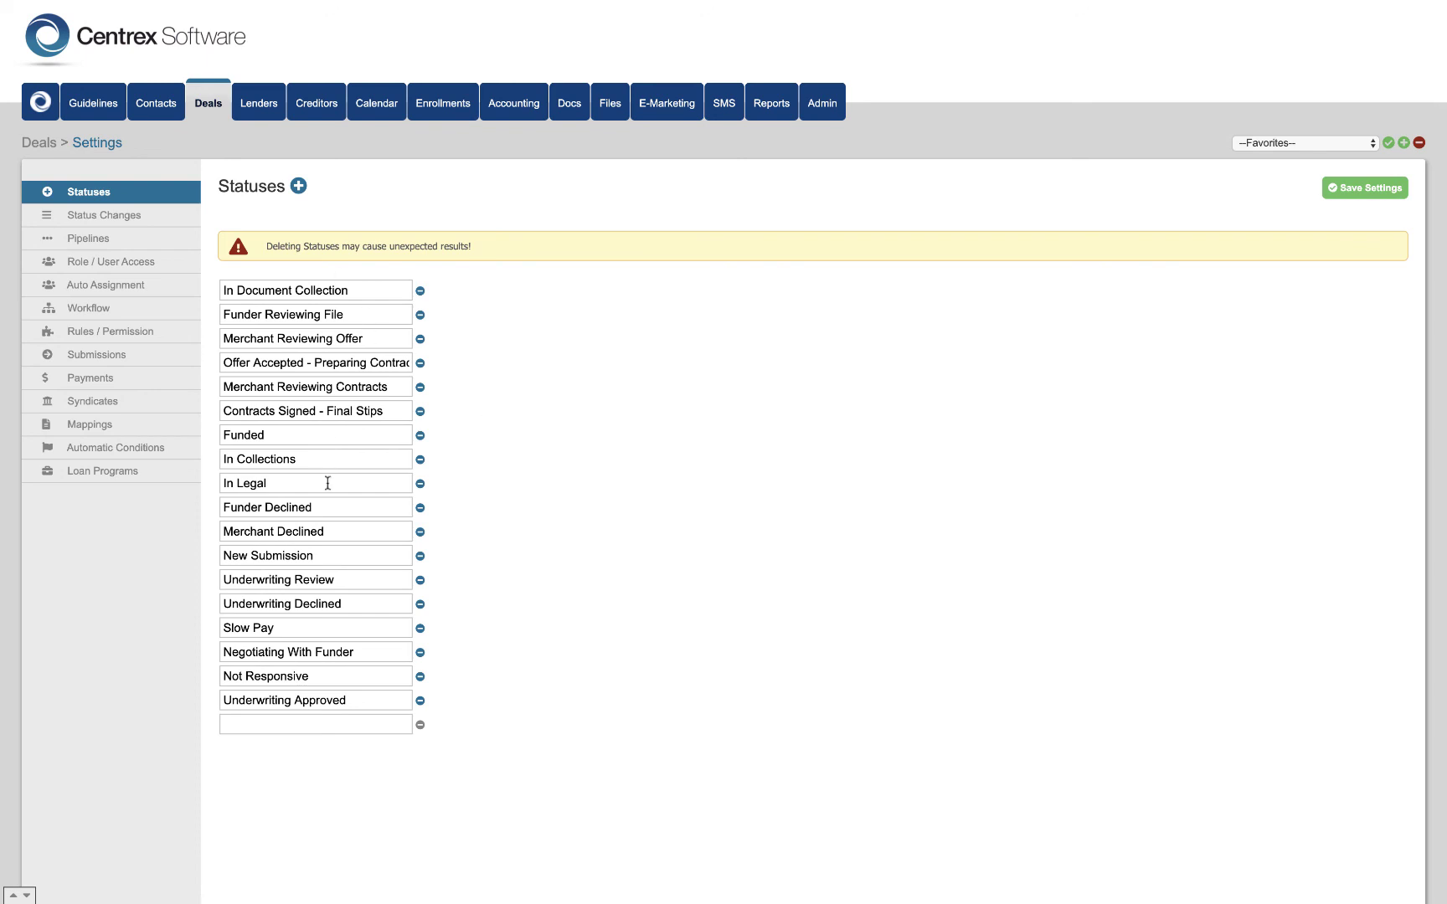
left_click(130, 220)
scroll(331, 400, "down", 2)
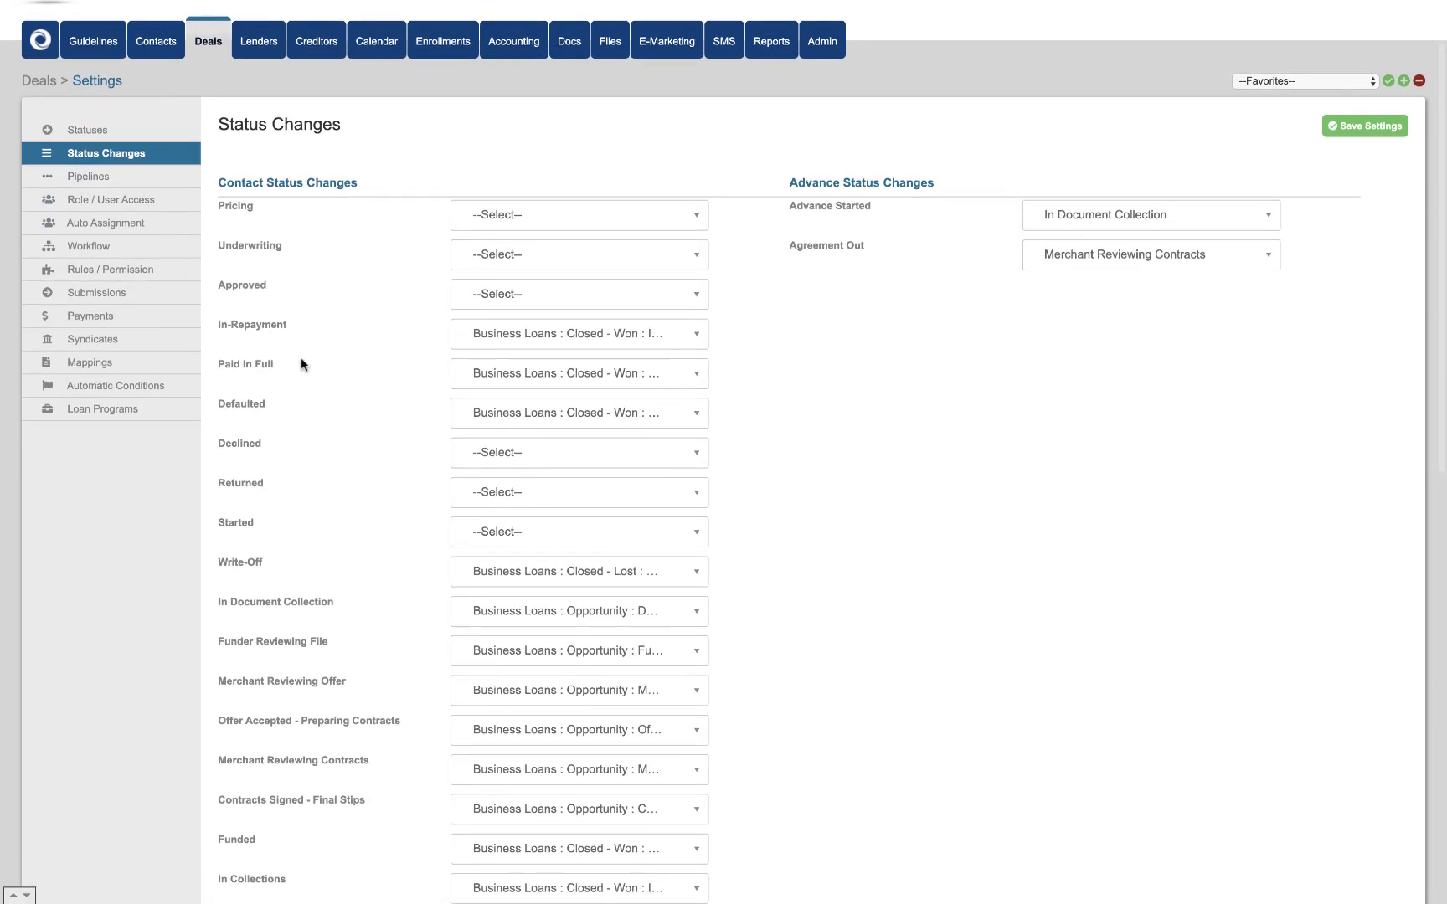
scroll(340, 482, "up", 3)
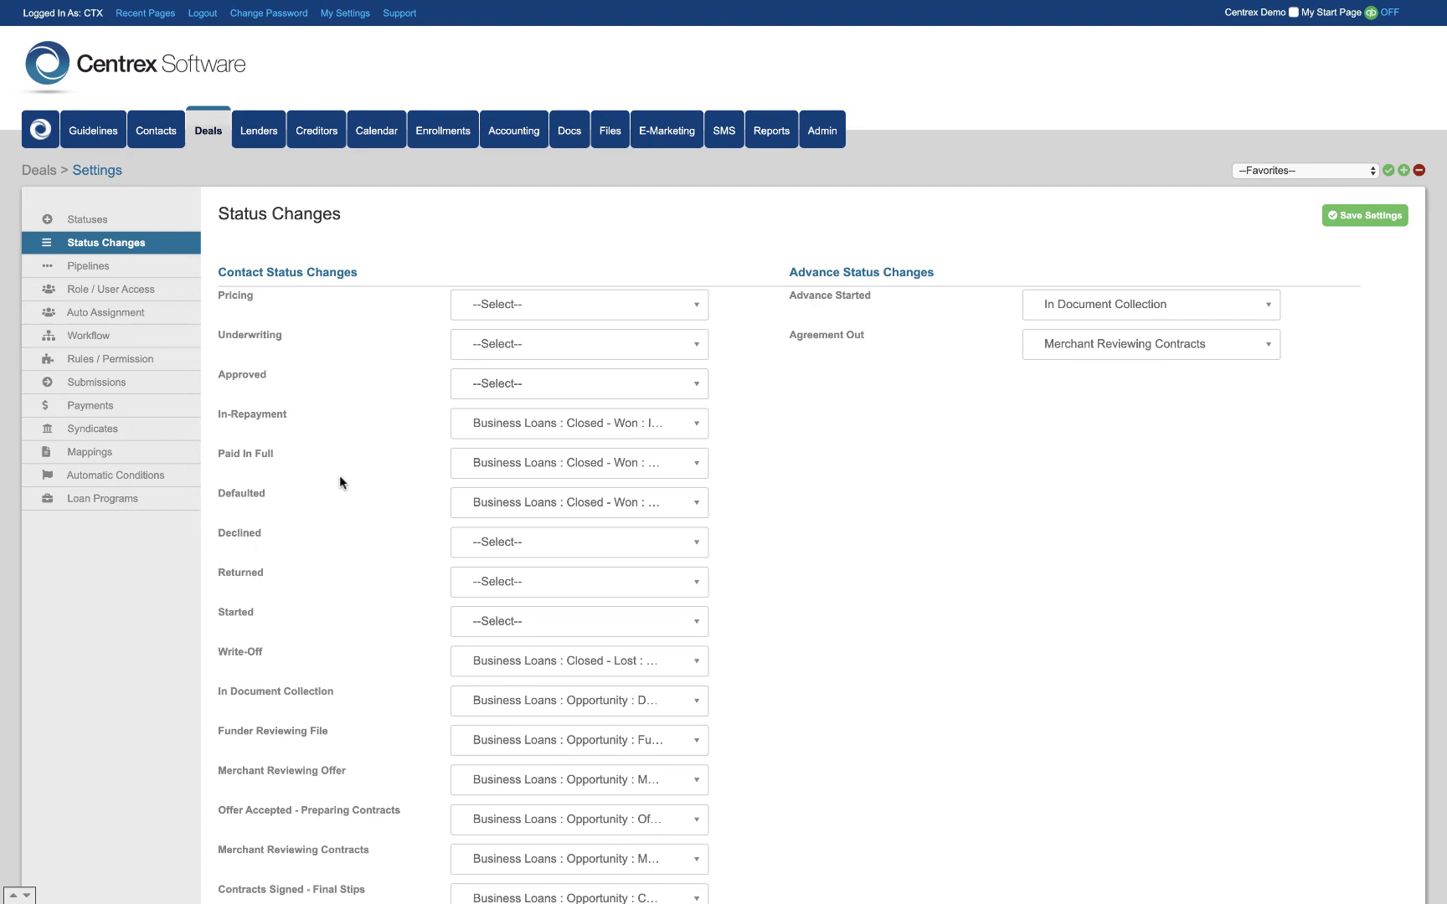
Step: Open the Pipelines settings and review the pipeline titles and the statuses each one includes
left_click(146, 267)
scroll(321, 412, "down", 2)
scroll(320, 412, "down", 2)
scroll(321, 412, "up", 5)
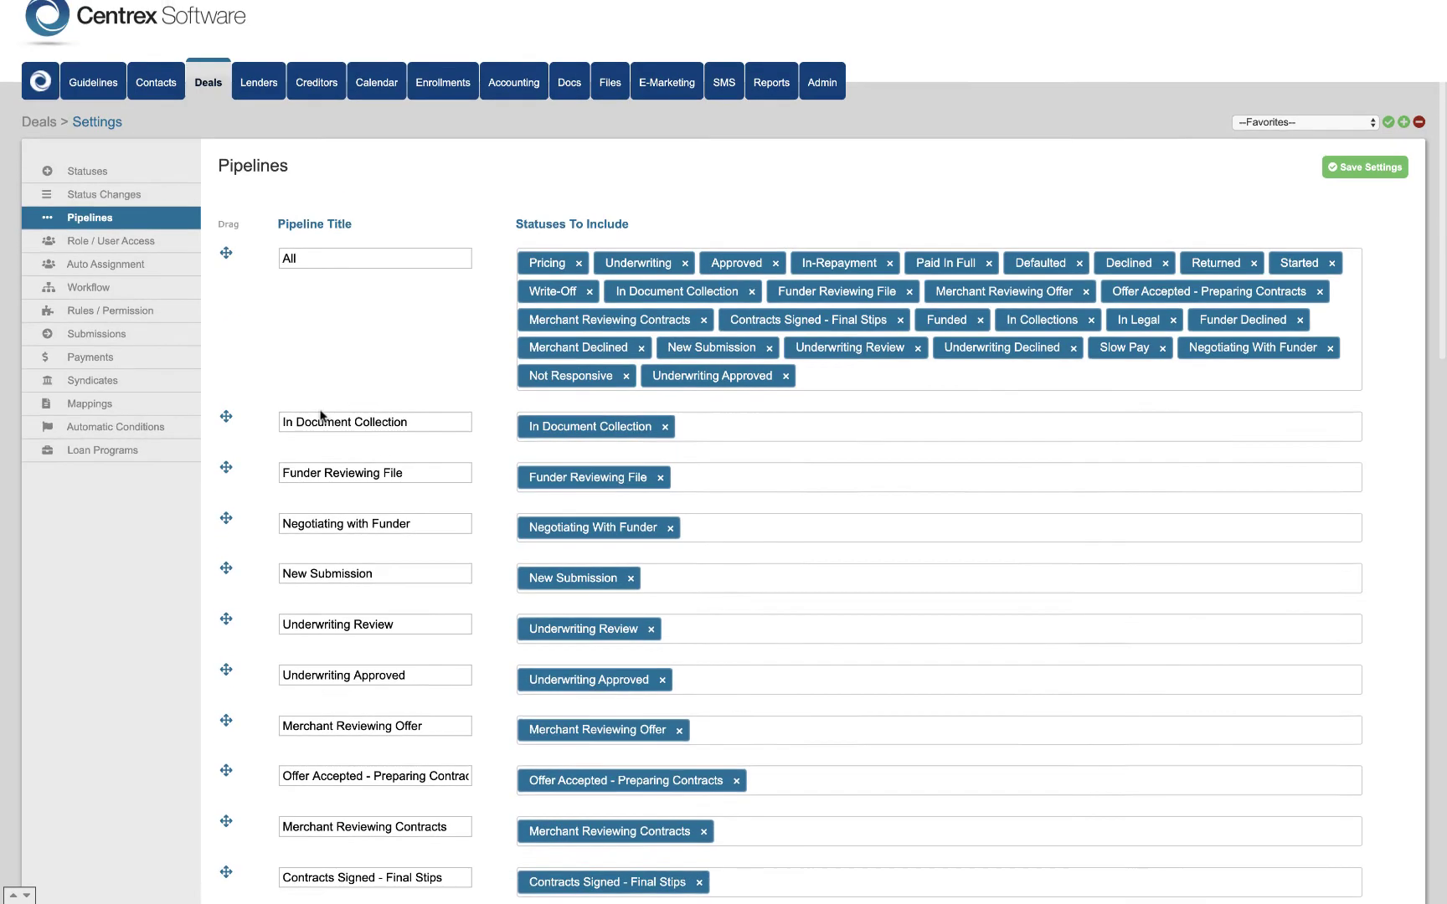
Step: Return to the deals list to view its pipelines, and reopen the Pipelines settings to compare their titles and order
left_click(211, 142)
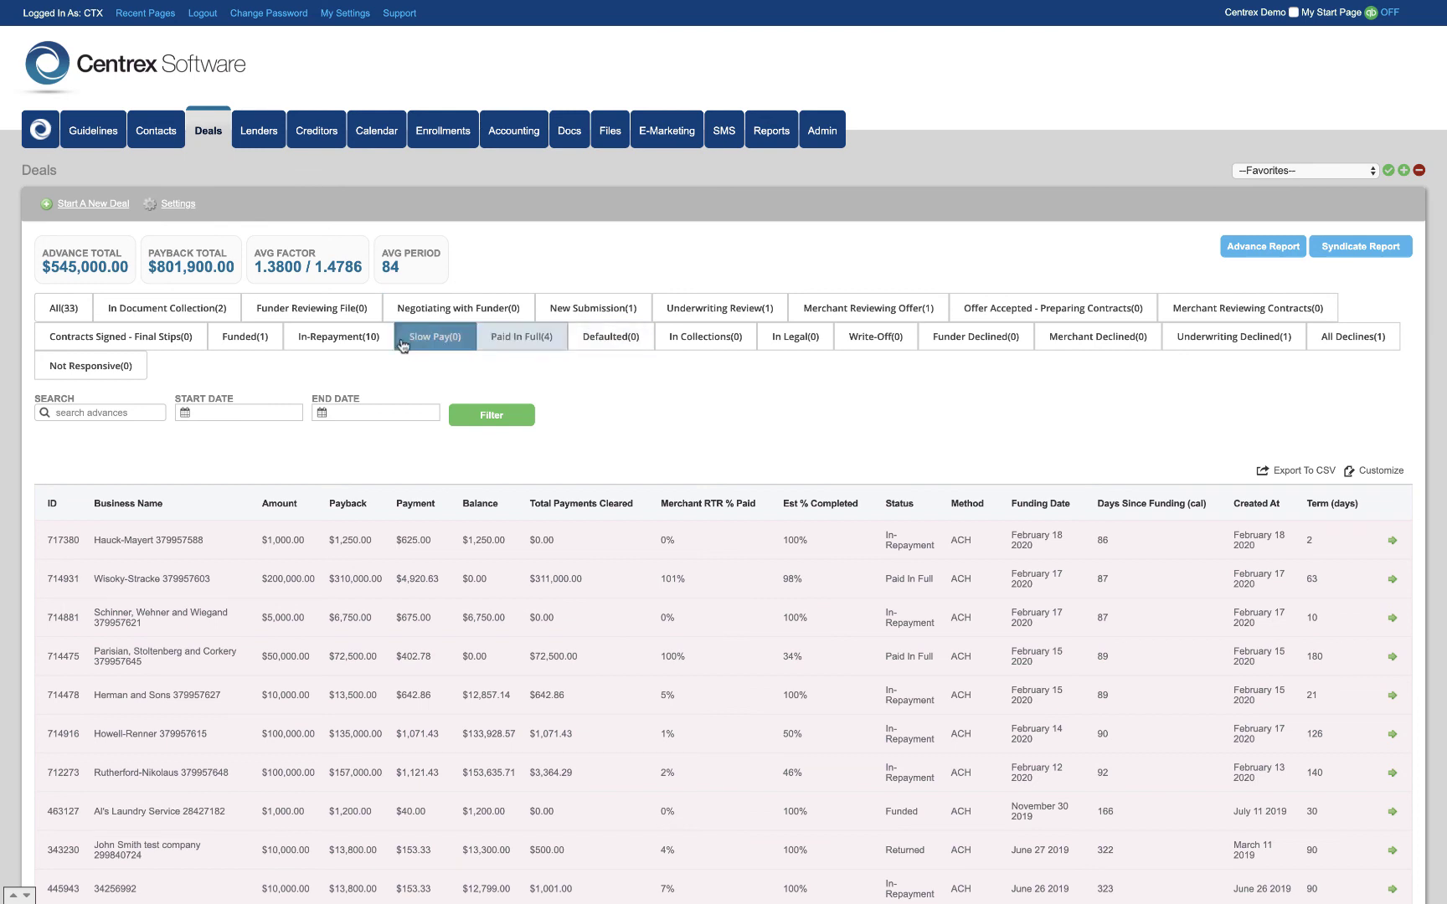
left_click(177, 204)
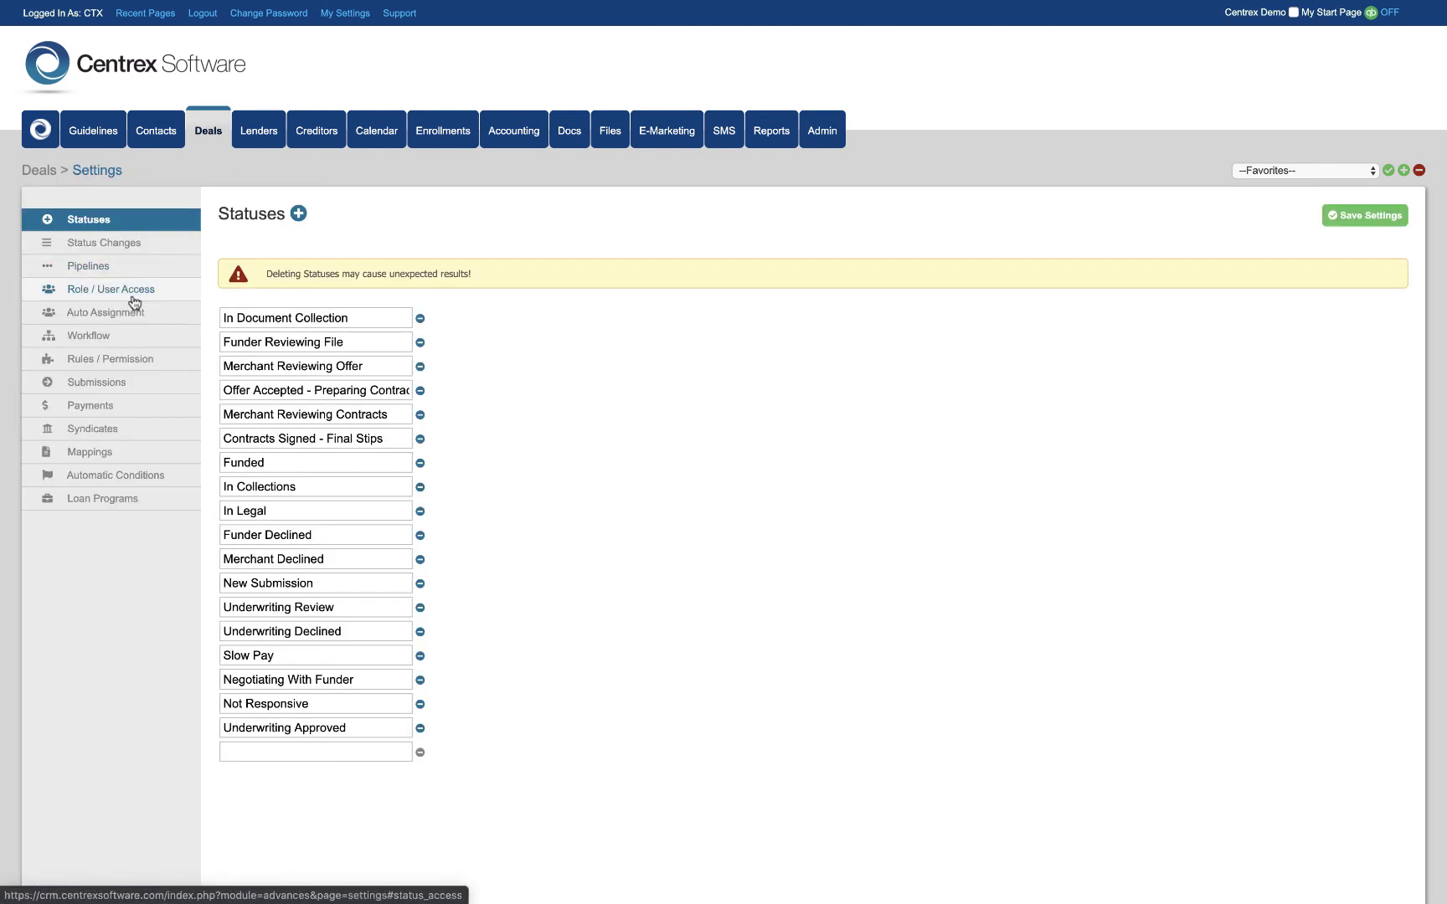
left_click(115, 272)
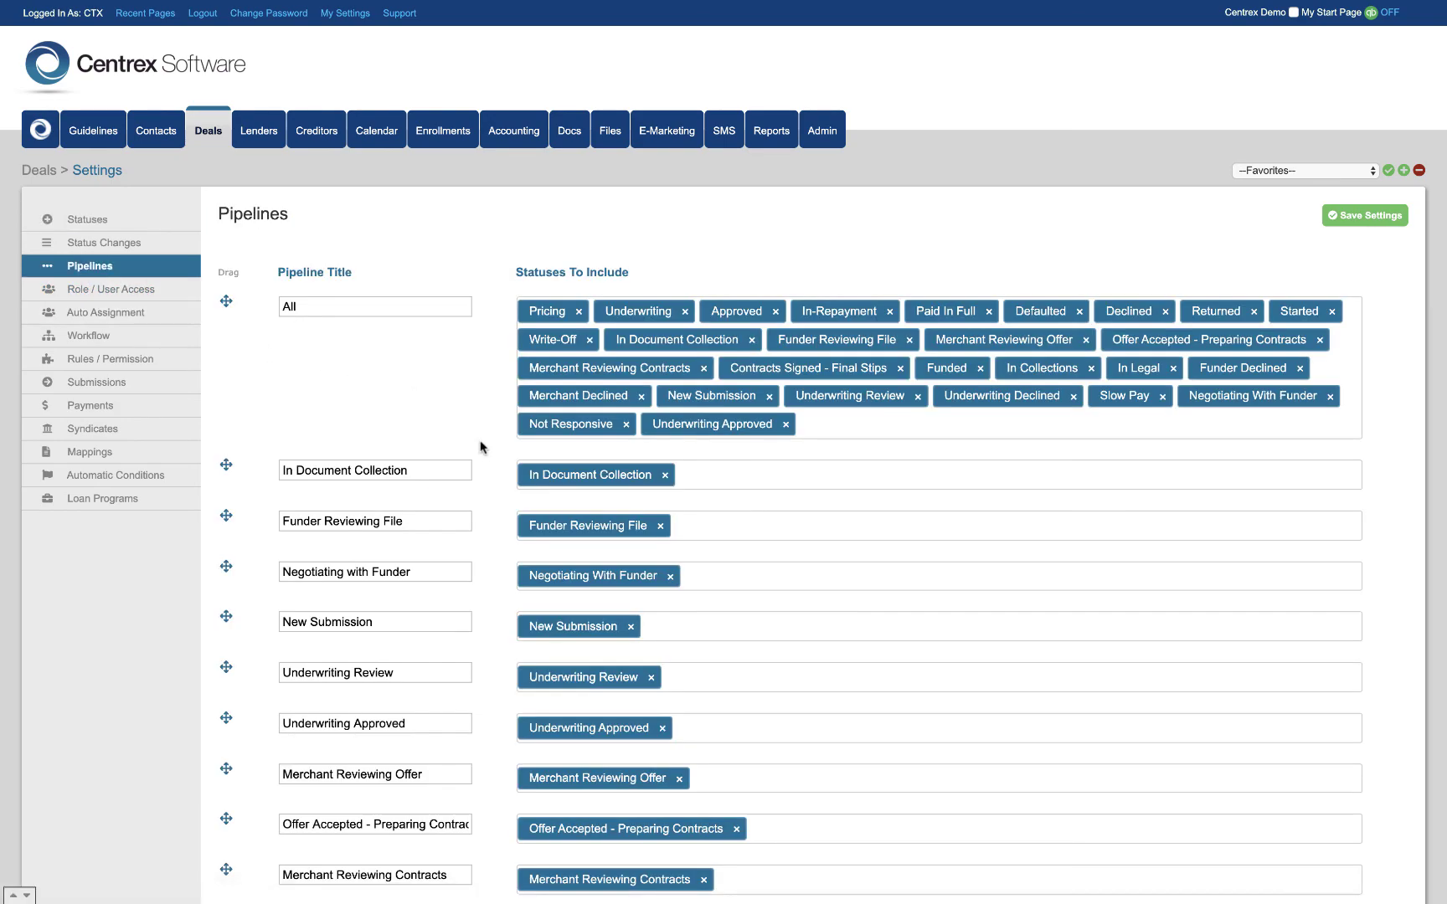
scroll(482, 444, "down", 3)
scroll(481, 446, "down", 2)
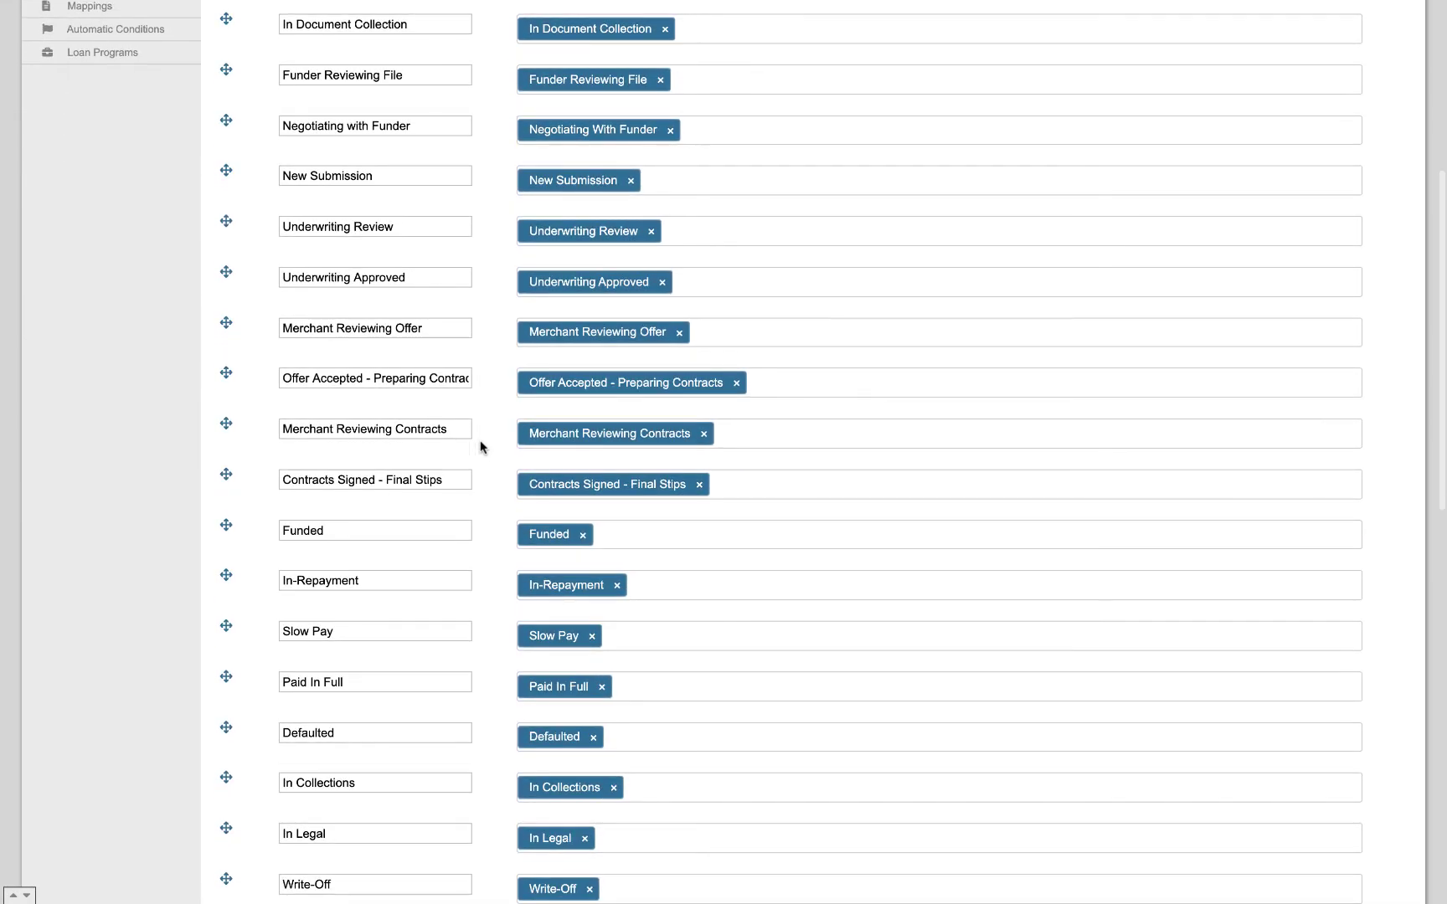
scroll(482, 446, "up", 4)
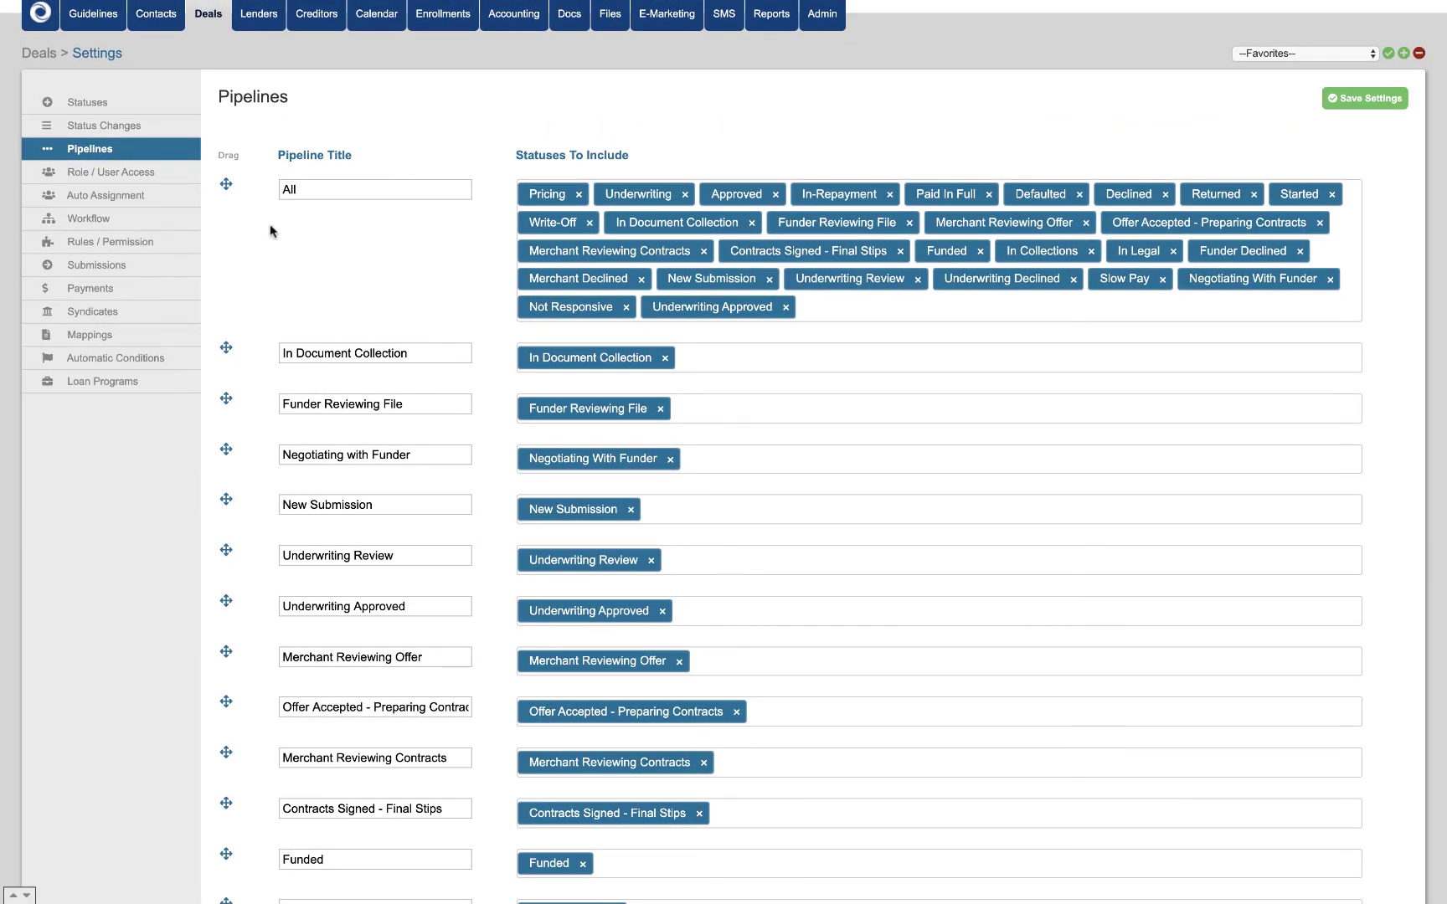
Step: Open the Role / User Access settings and review which roles can access each pipeline
left_click(165, 173)
scroll(436, 408, "down", 3)
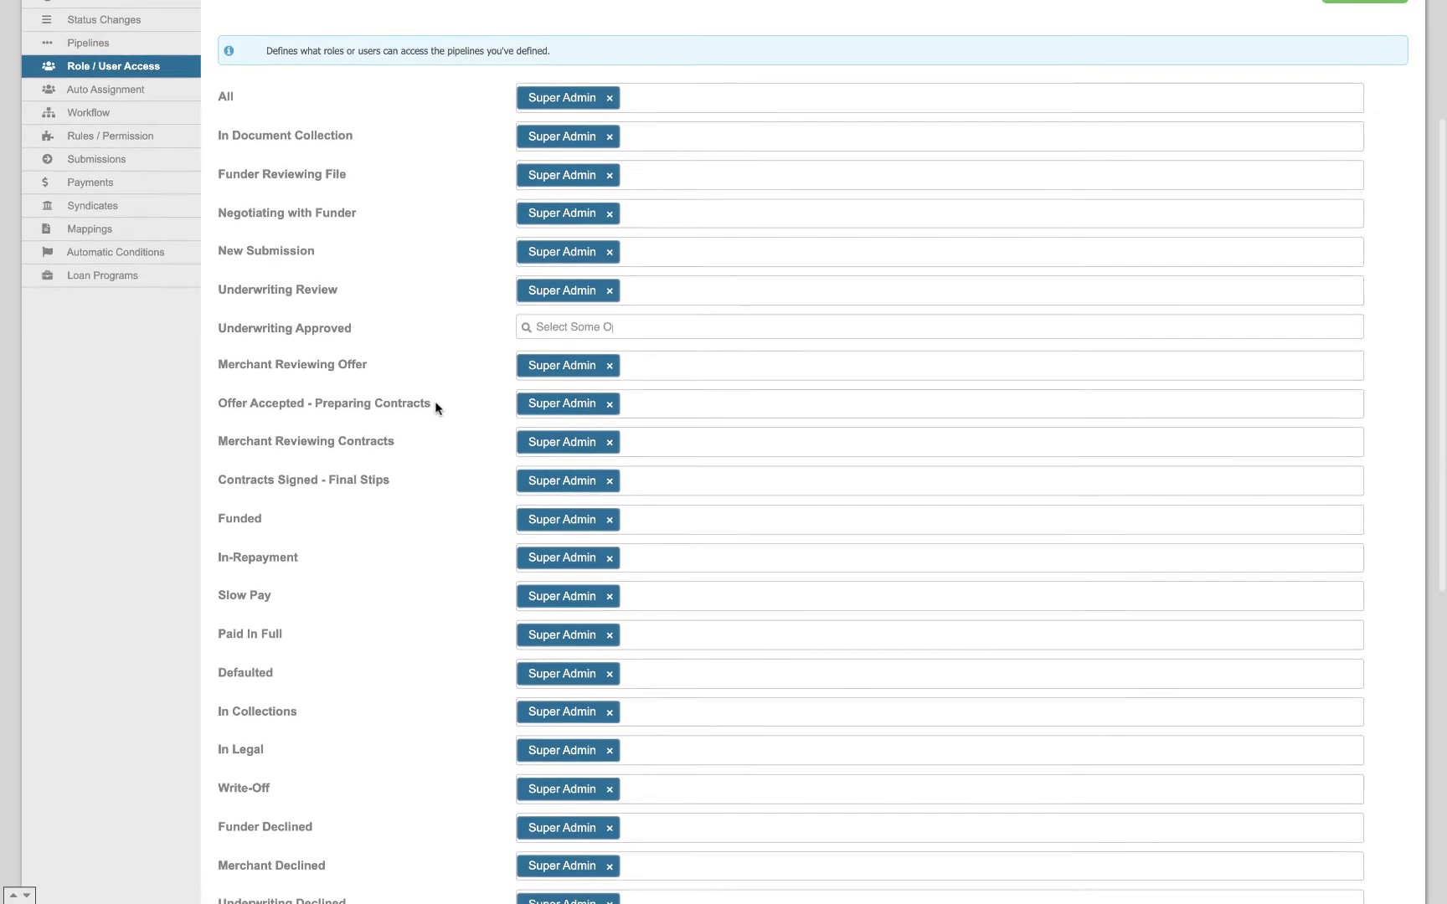
scroll(435, 409, "up", 2)
scroll(435, 409, "up", 1)
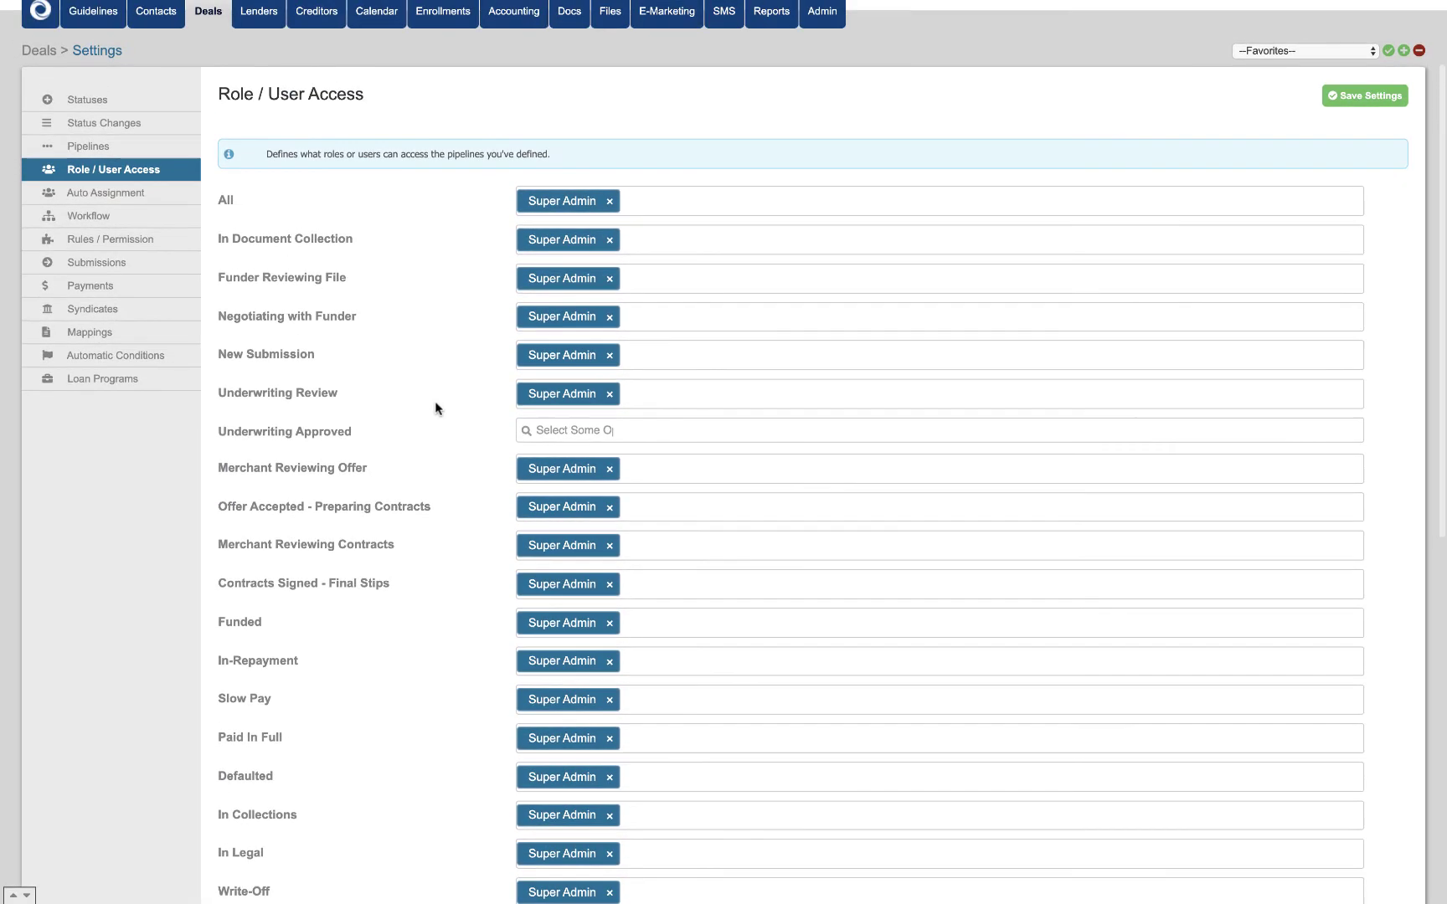
Step: Open the Auto Assignment settings and review the role, round robin and deal status options for each assignment type
left_click(134, 193)
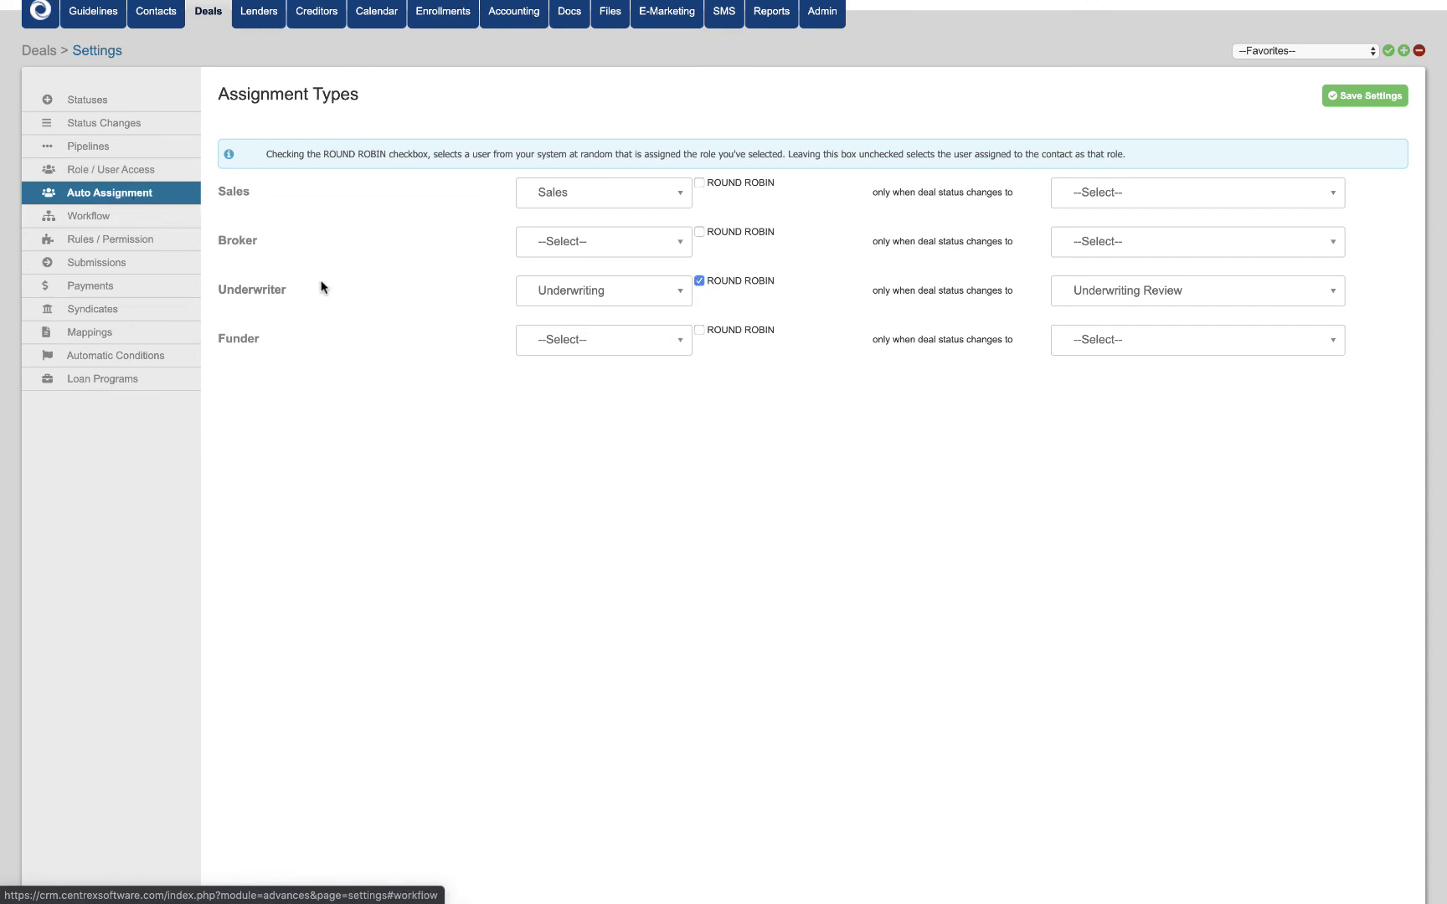
scroll(392, 415, "up", 1)
scroll(392, 421, "up", 1)
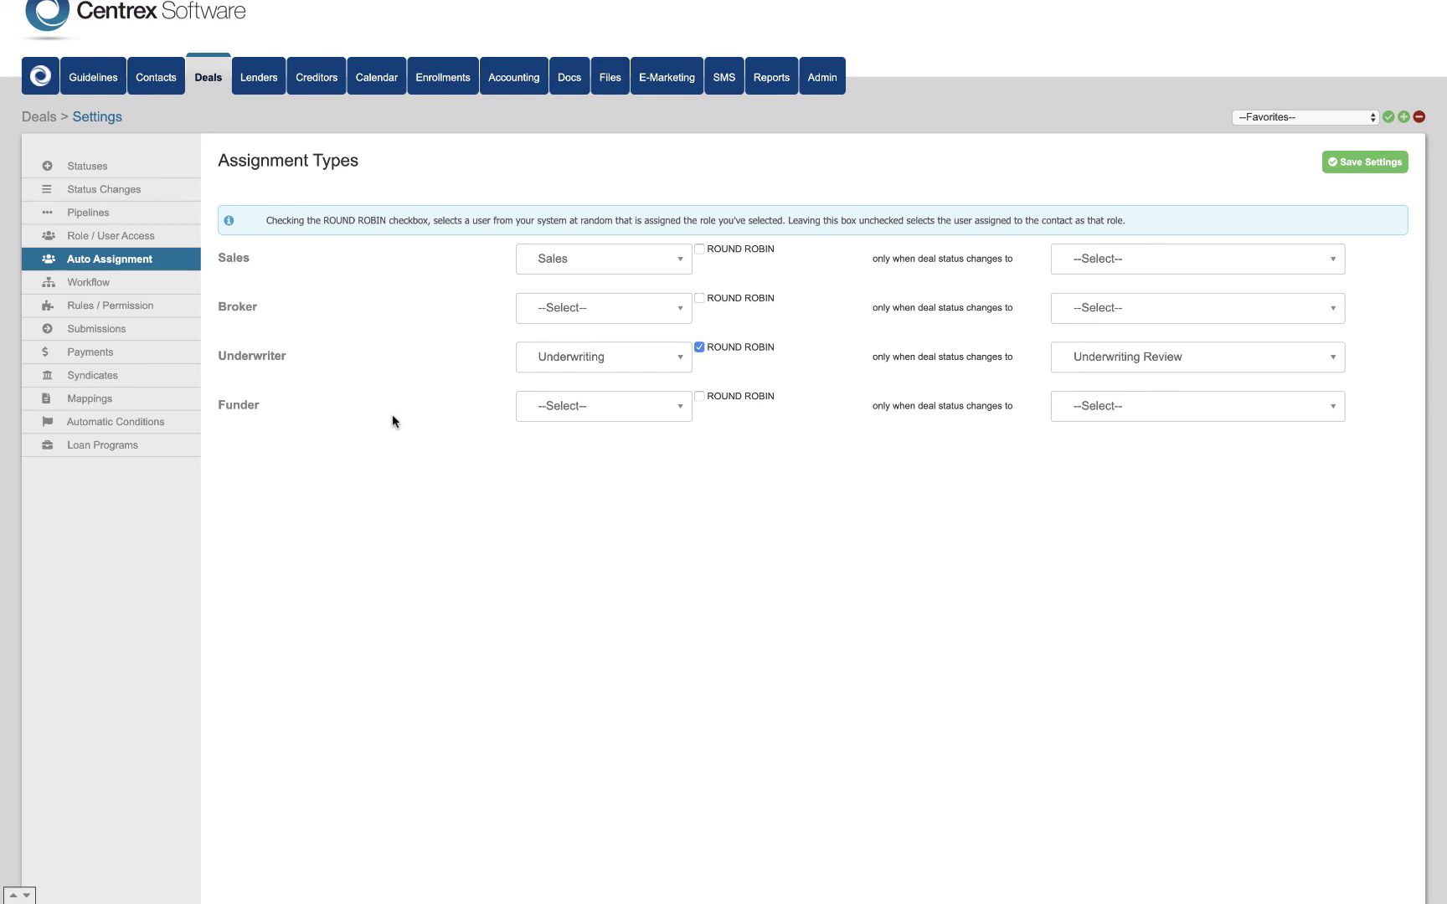
scroll(393, 419, "up", 2)
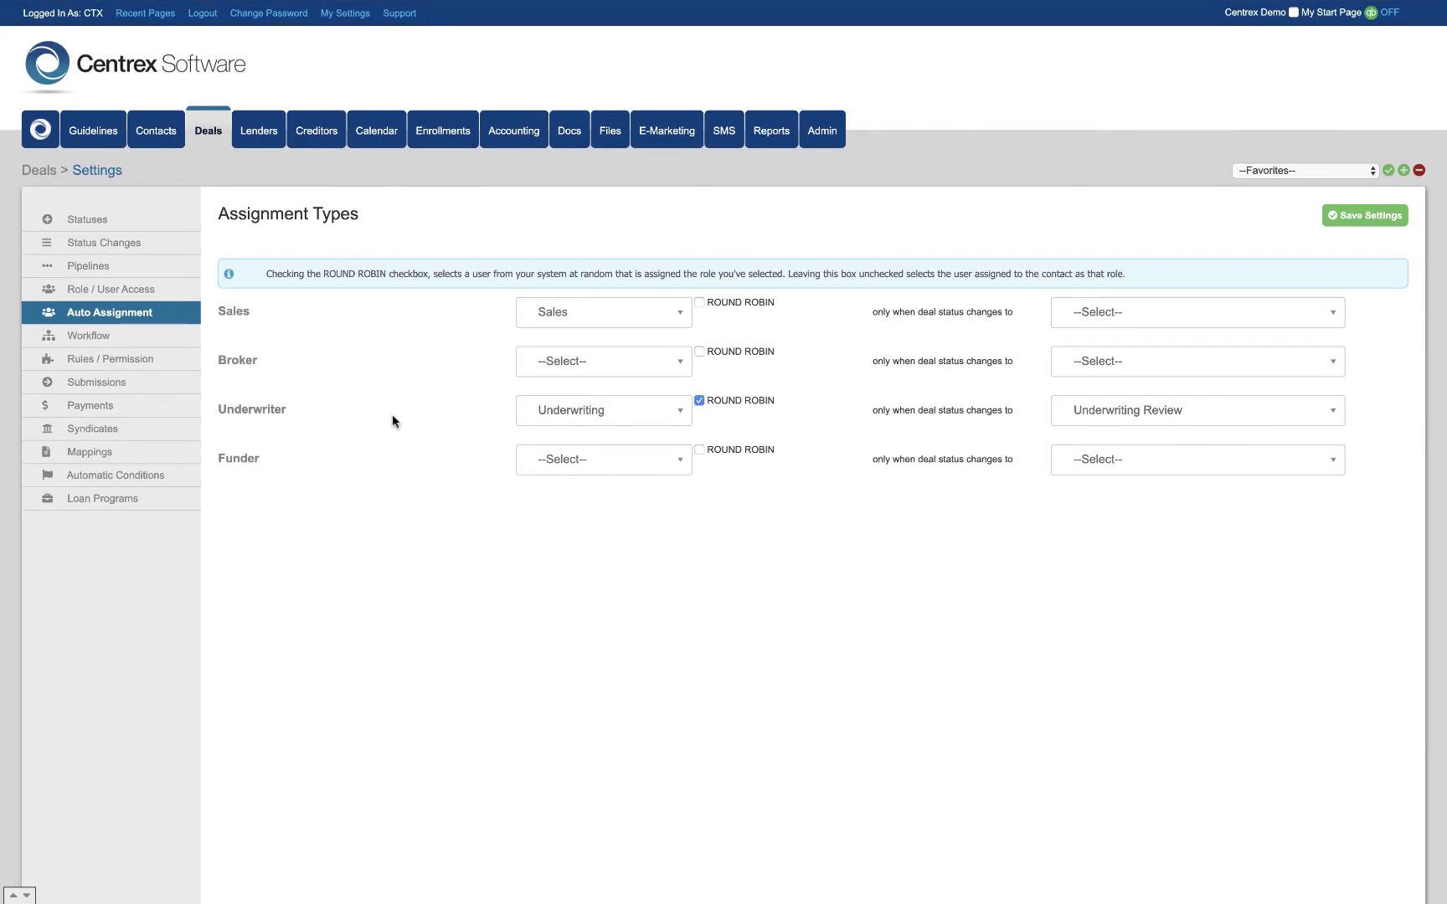
Step: Open the Workflow settings and review which statuses each deal status can transition to
left_click(191, 338)
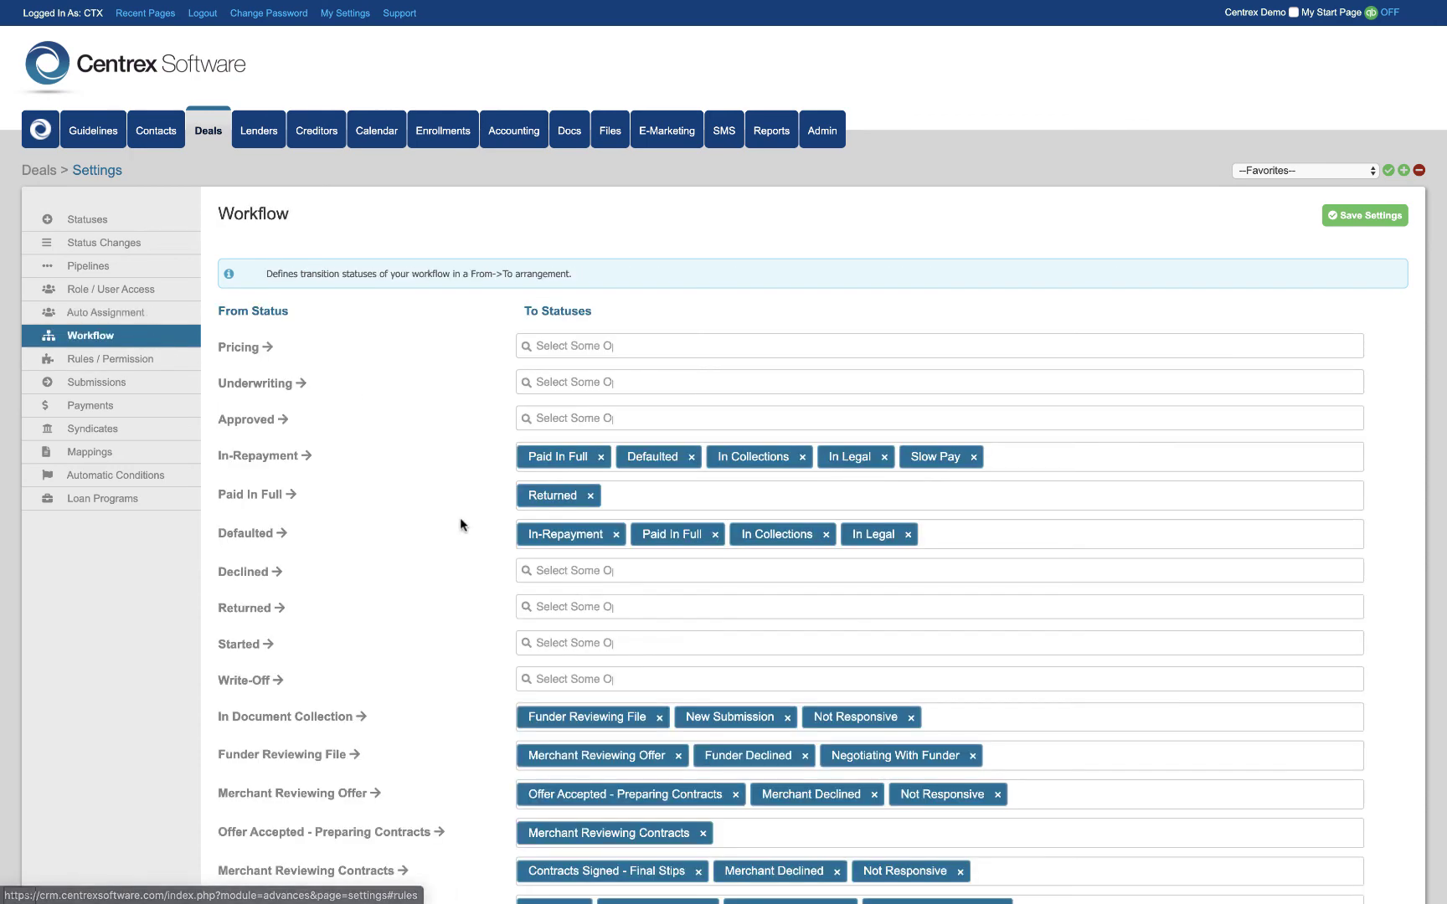
scroll(460, 519, "down", 3)
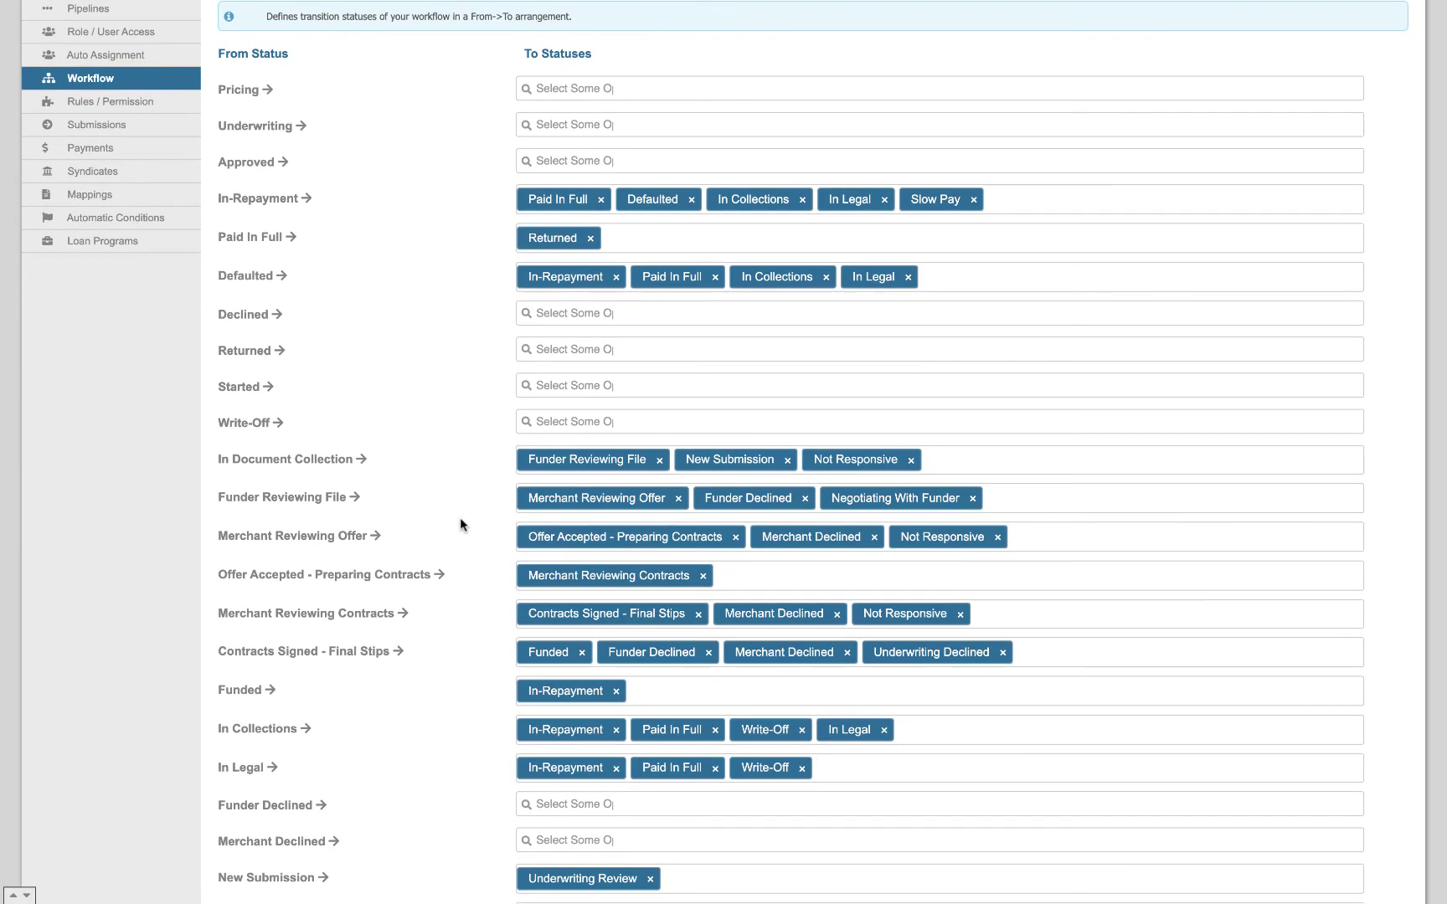
scroll(460, 521, "up", 2)
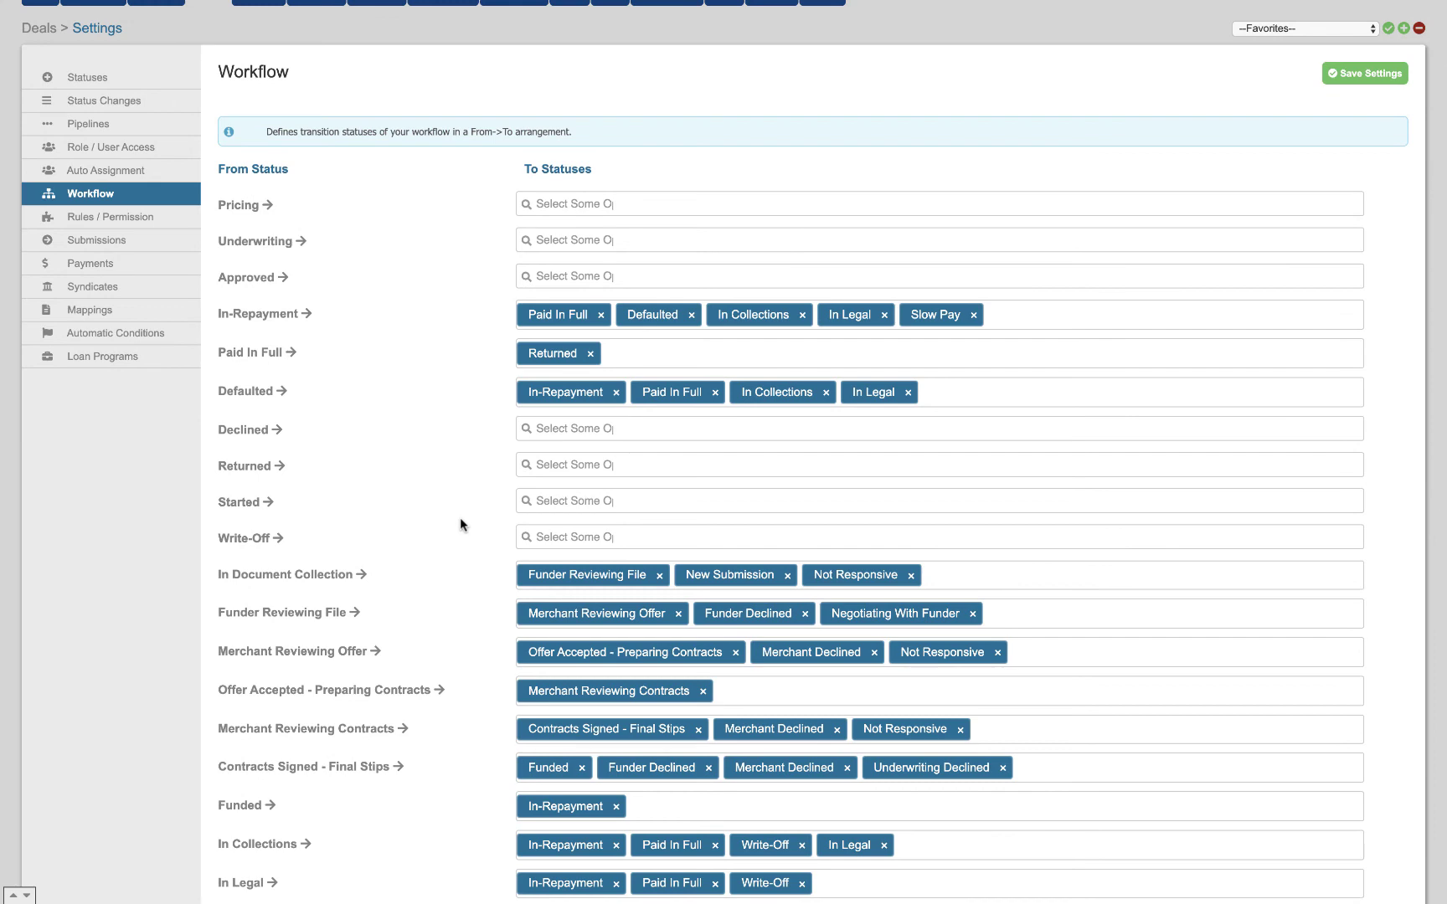
scroll(459, 521, "down", 1)
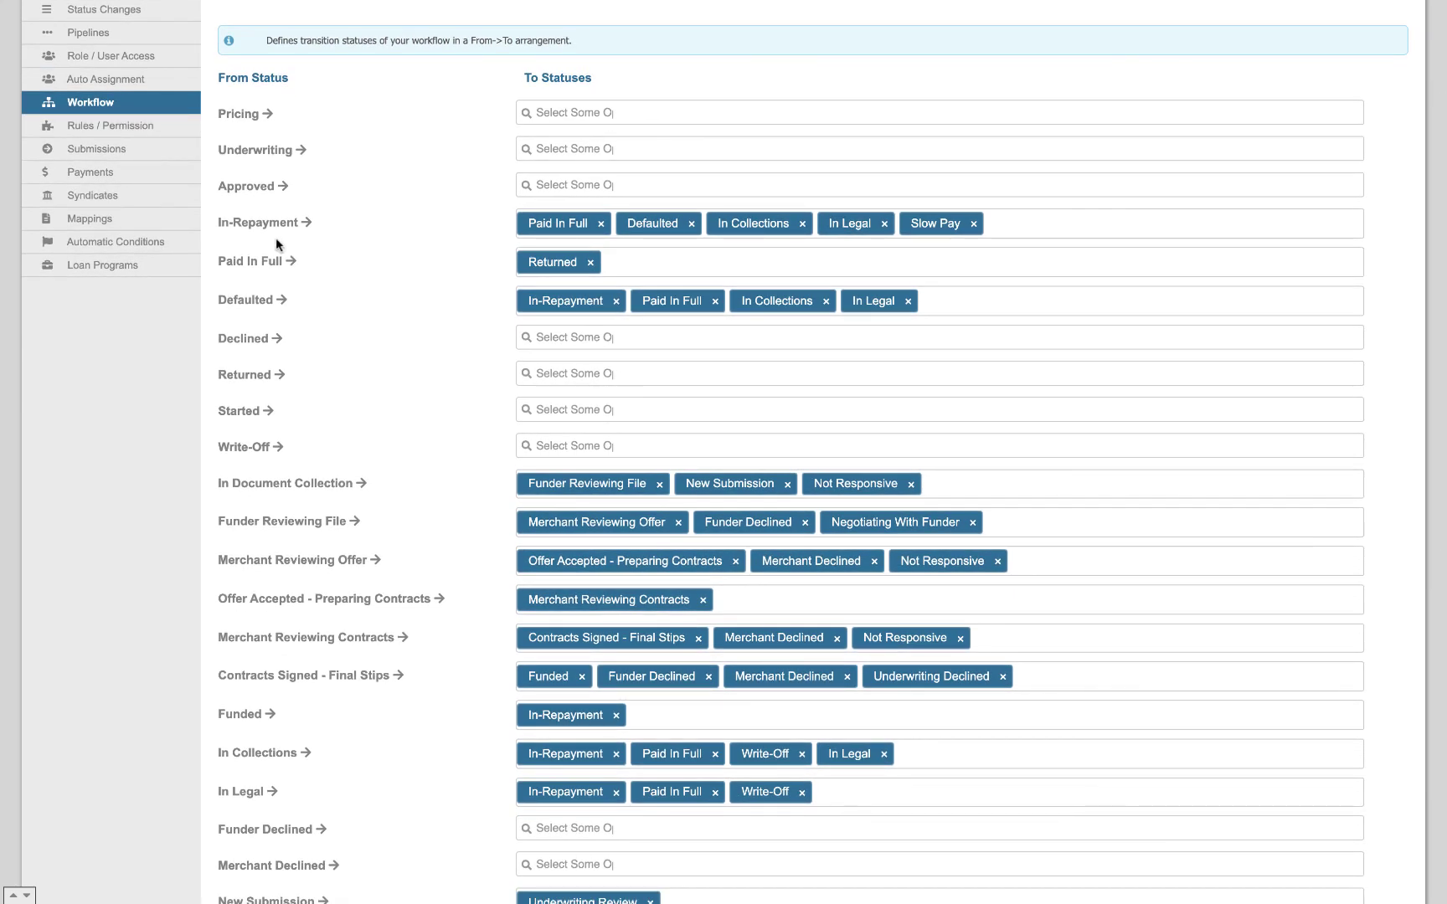
Step: Review the Rules / Permission settings and the Submissions settings for the sending email and SMTP
left_click(166, 127)
scroll(305, 219, "up", 2)
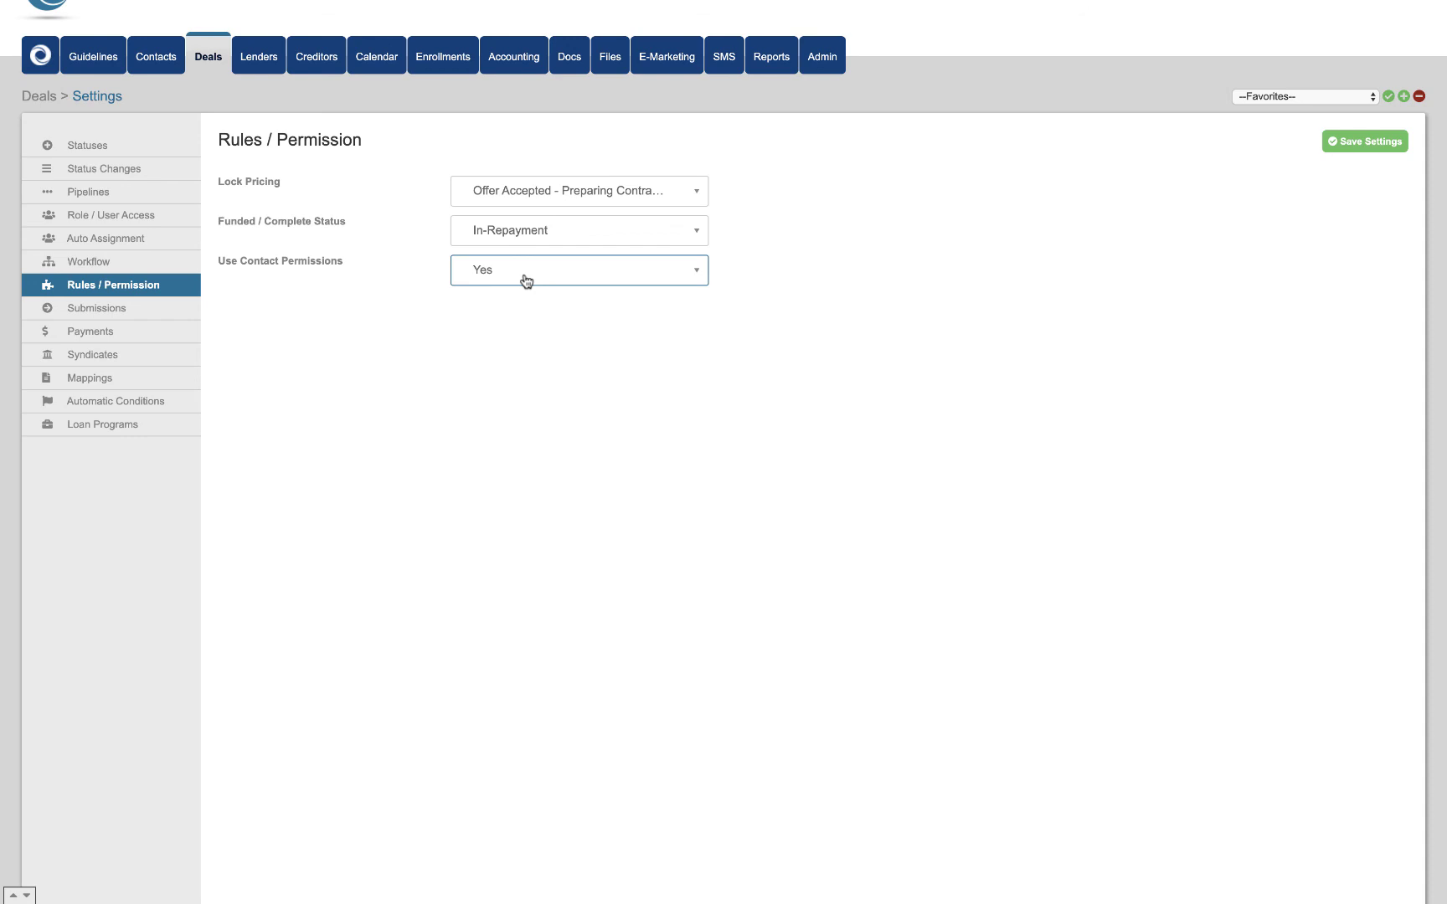
left_click(142, 310)
scroll(360, 367, "up", 1)
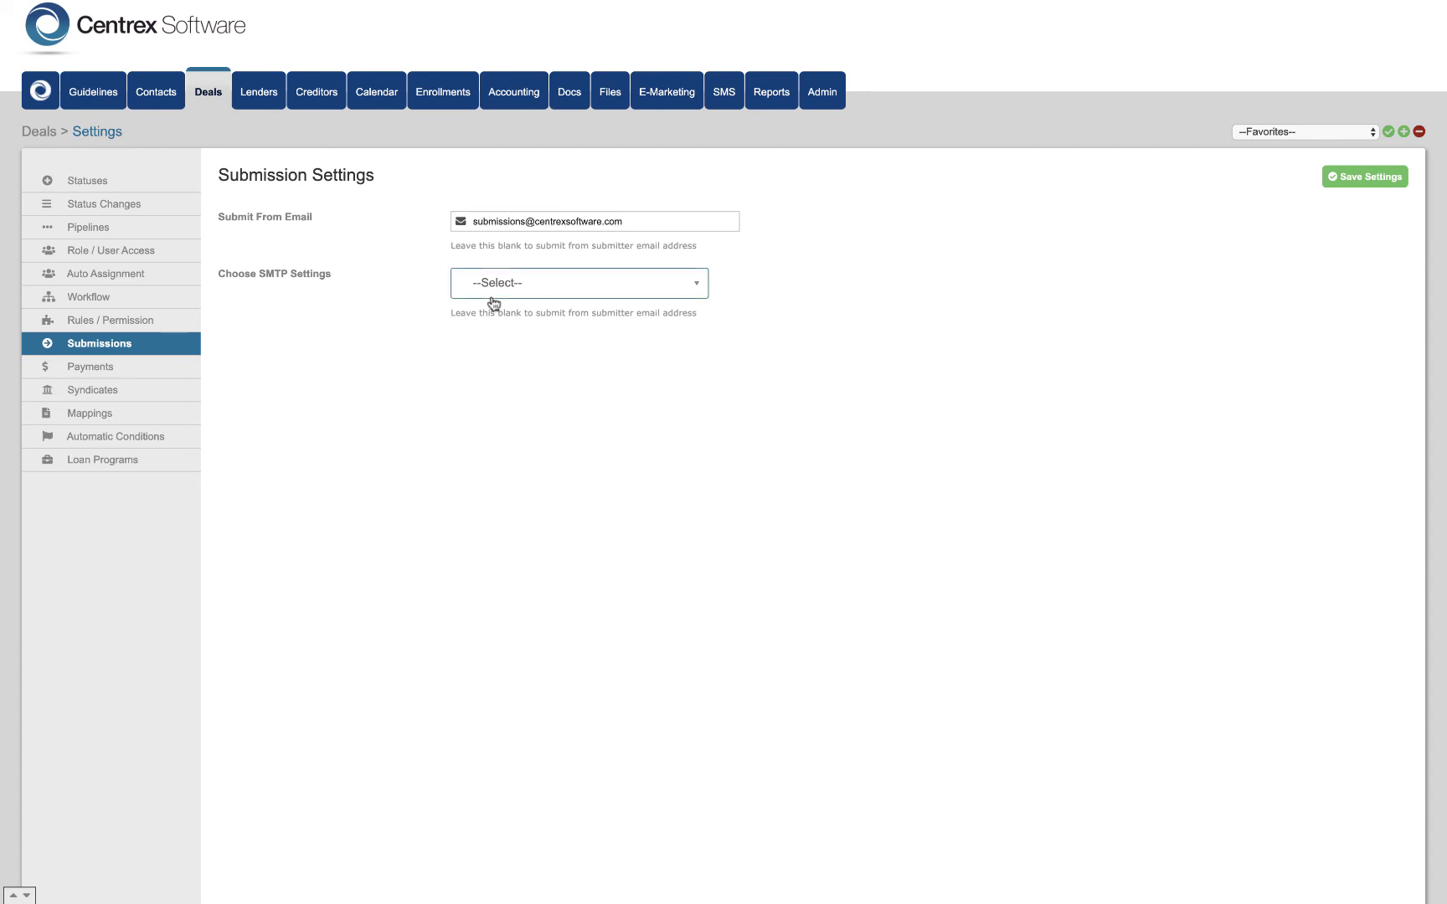
Step: Open the Payments settings and review the holiday rules, RTR balance options and NSF fee settings
left_click(154, 371)
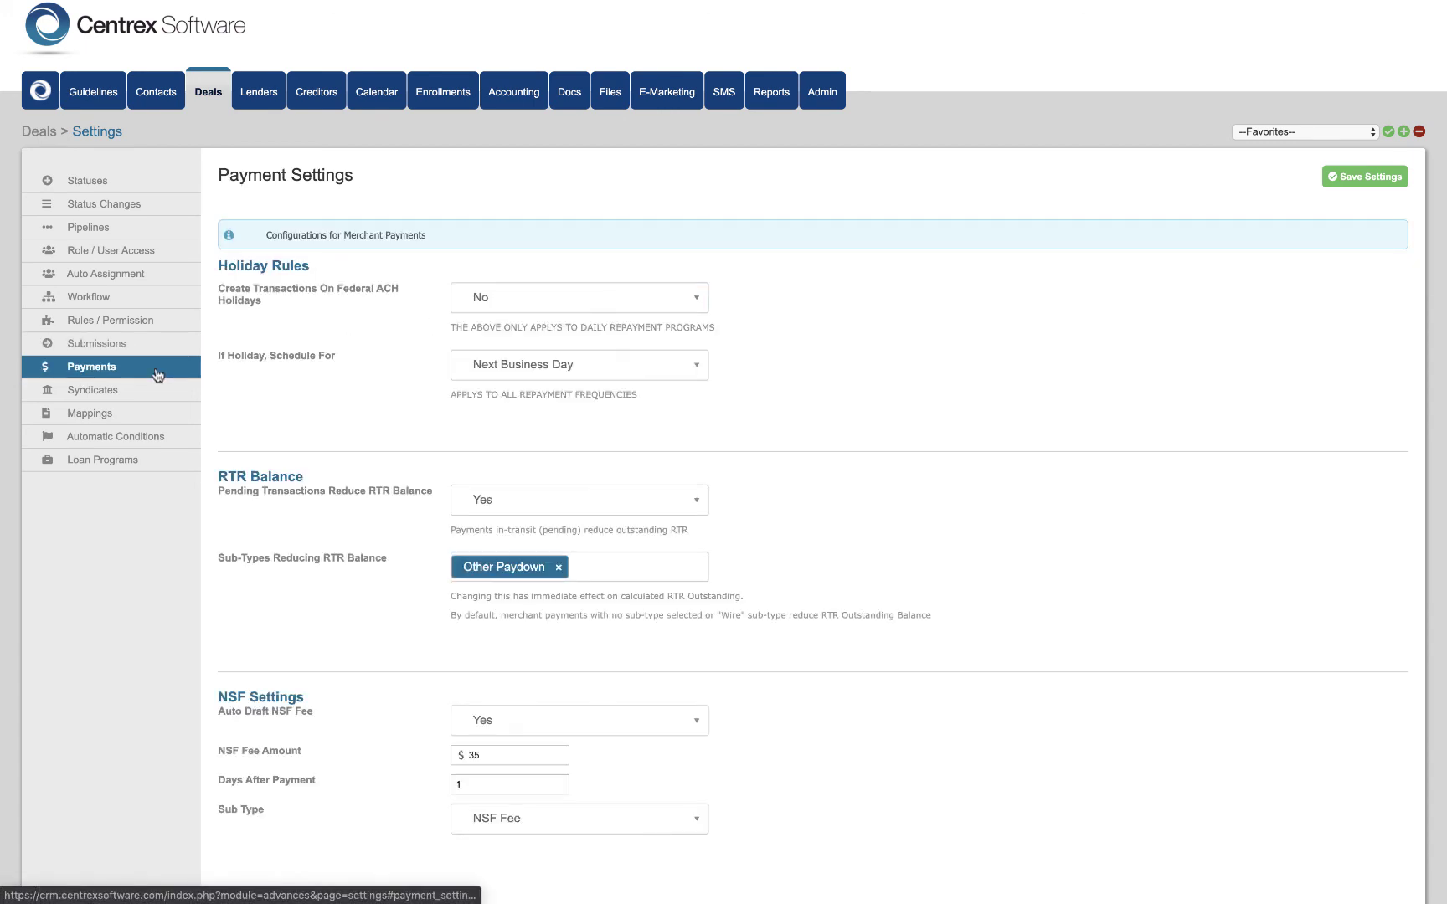
scroll(344, 520, "down", 3)
scroll(344, 514, "up", 1)
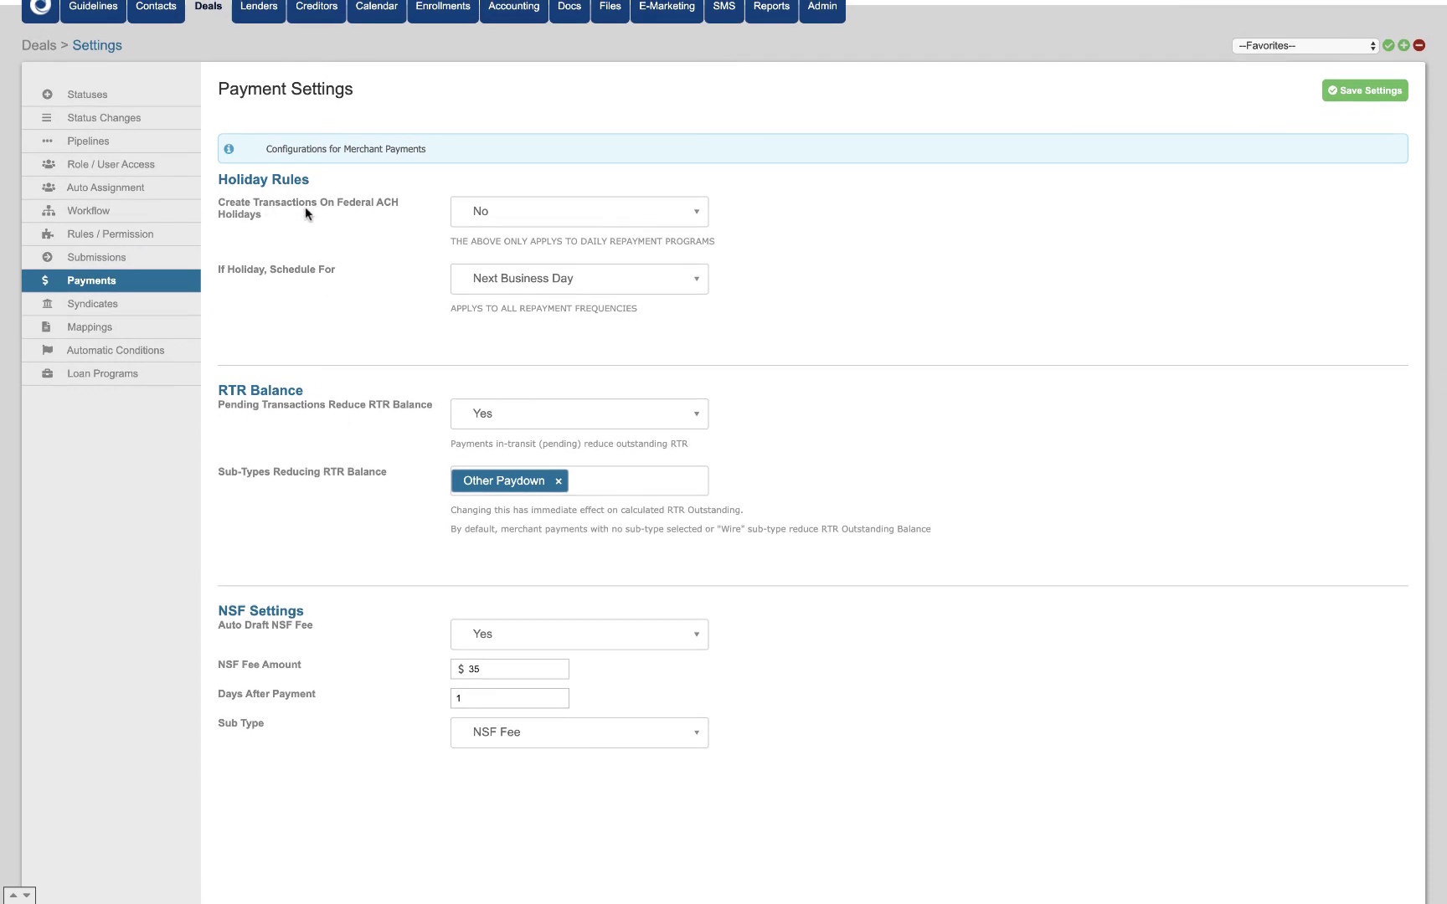
scroll(367, 243, "down", 1)
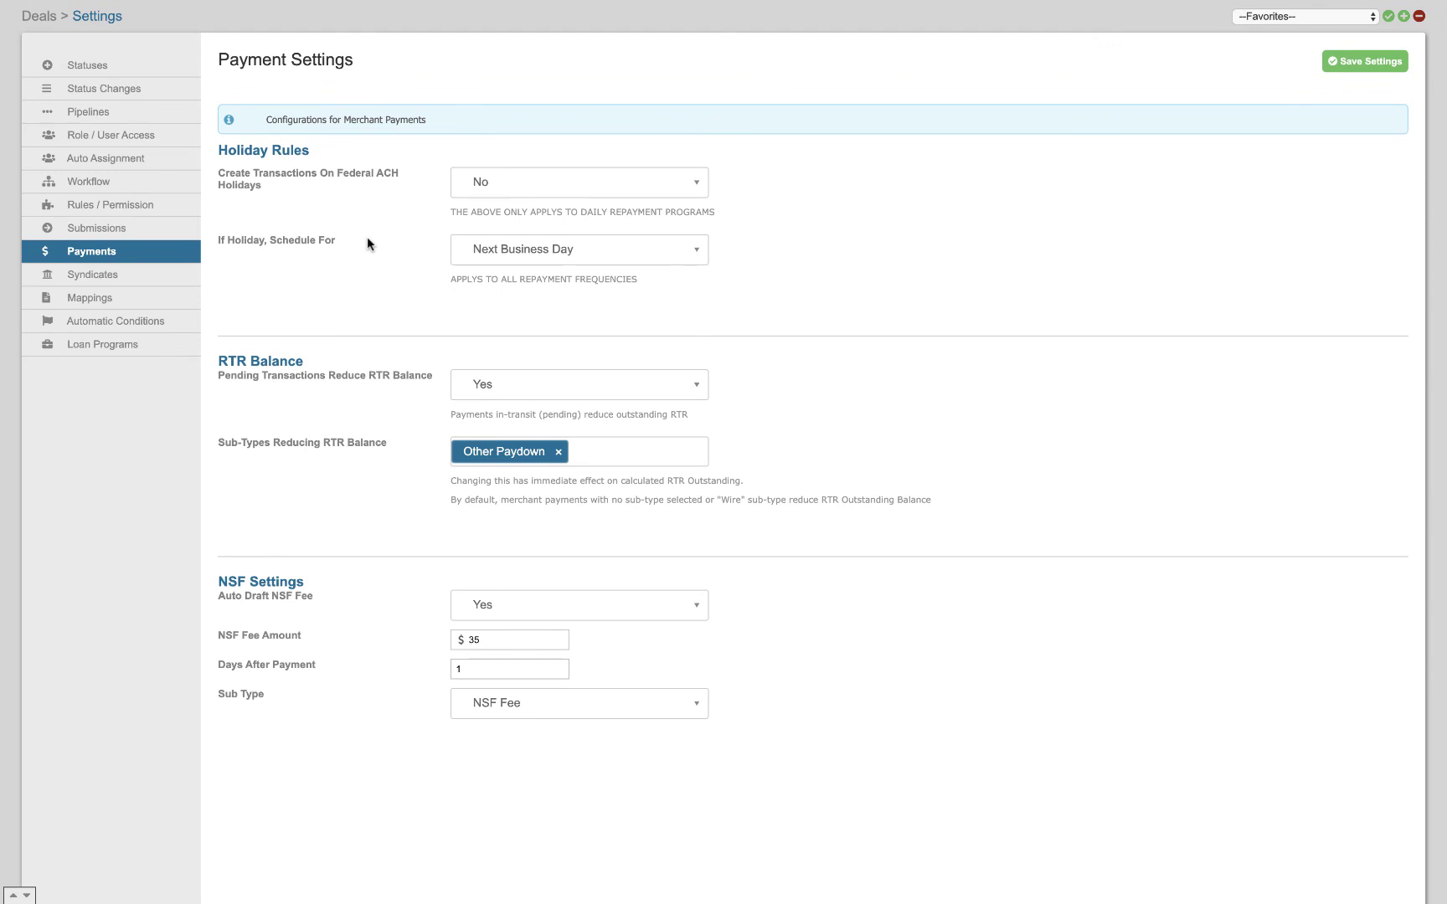
scroll(381, 316, "down", 2)
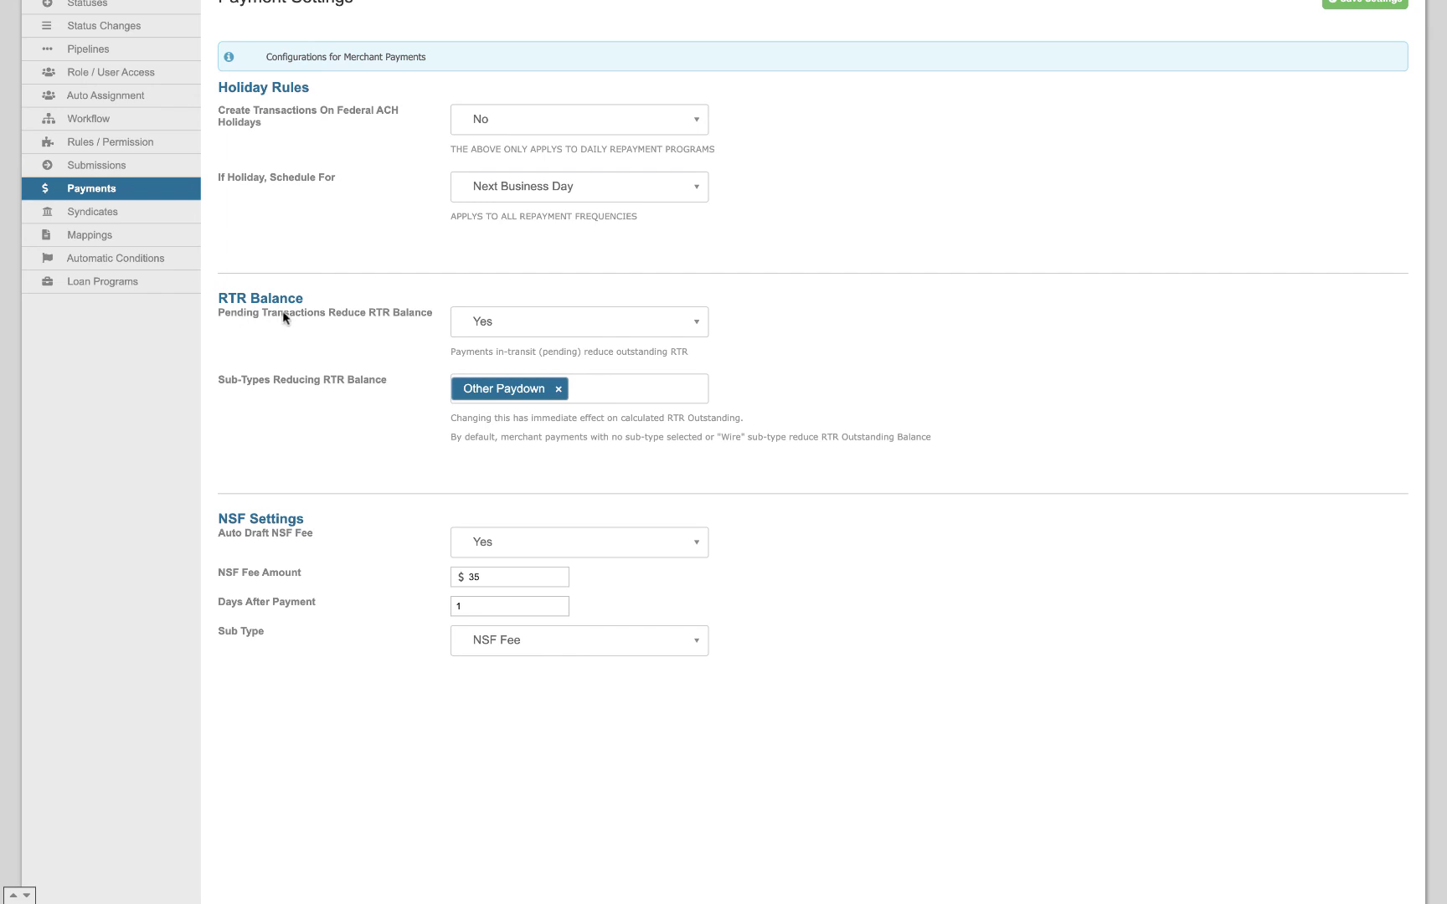
scroll(336, 401, "down", 1)
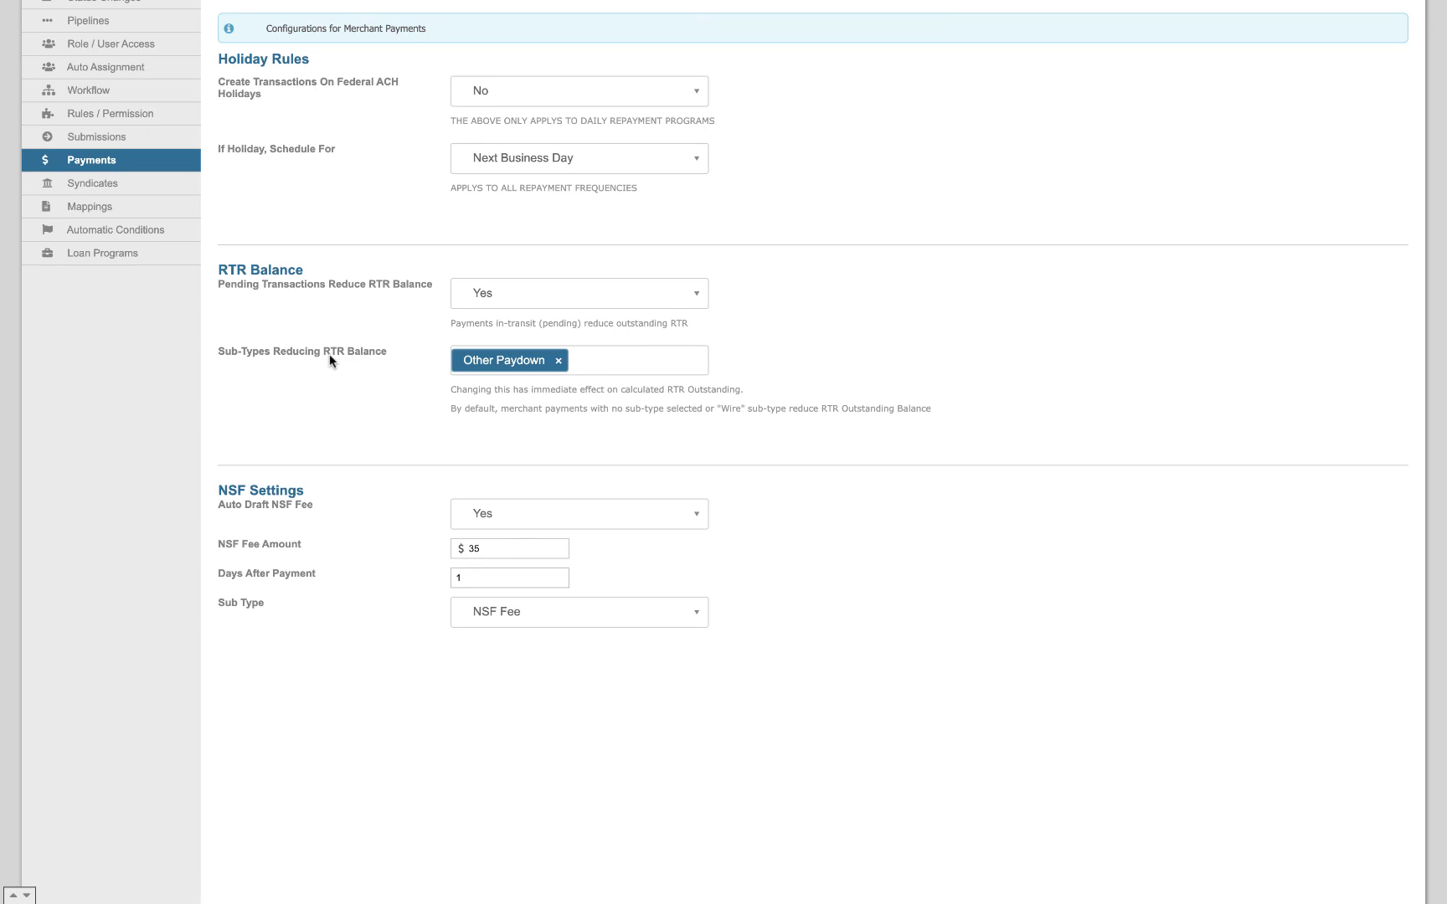
scroll(344, 474, "down", 3)
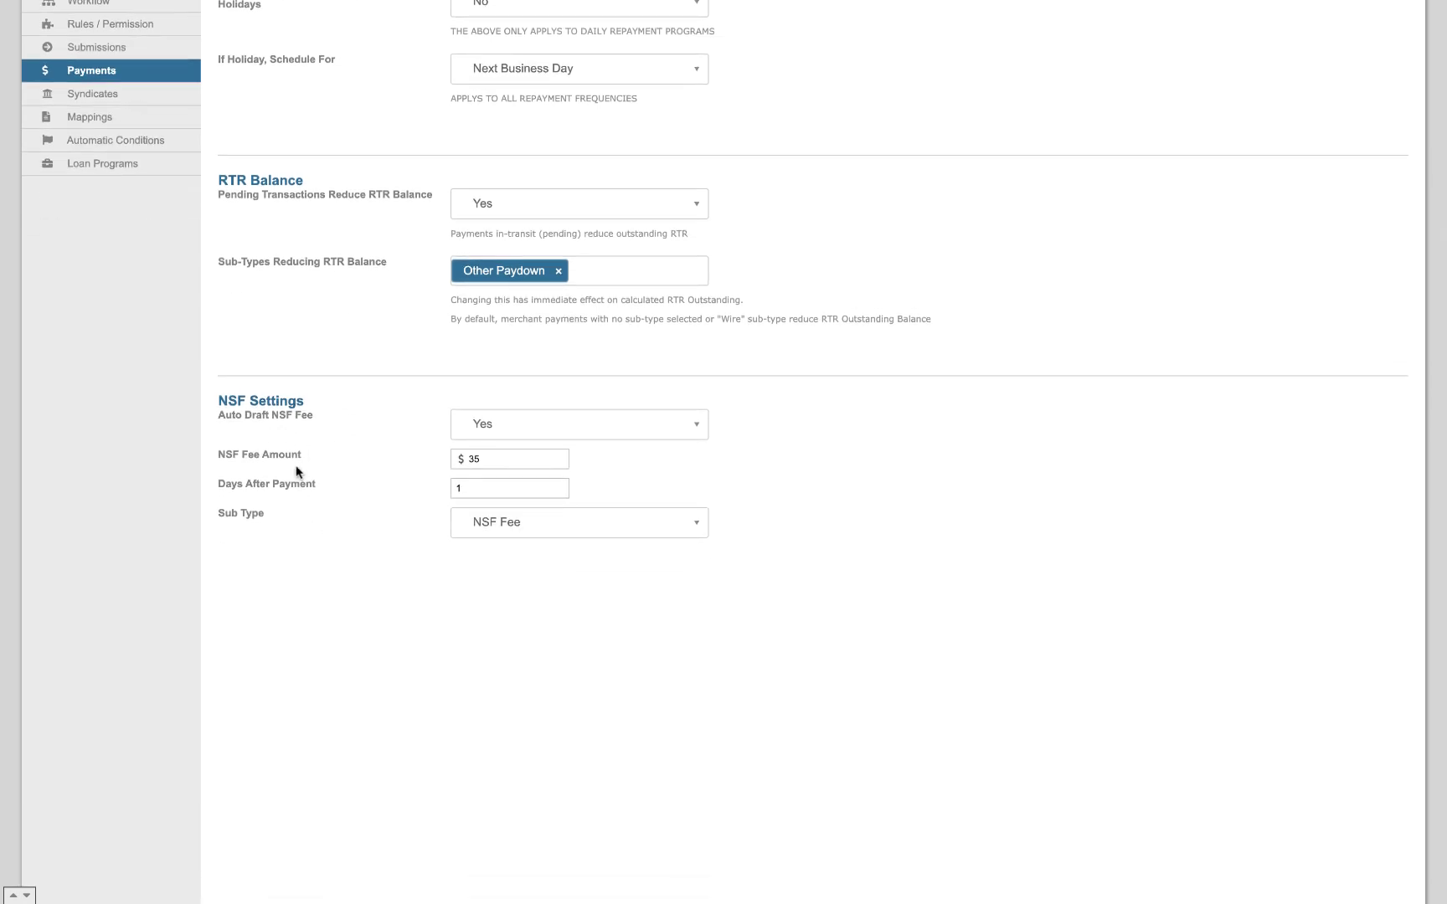
scroll(297, 472, "up", 2)
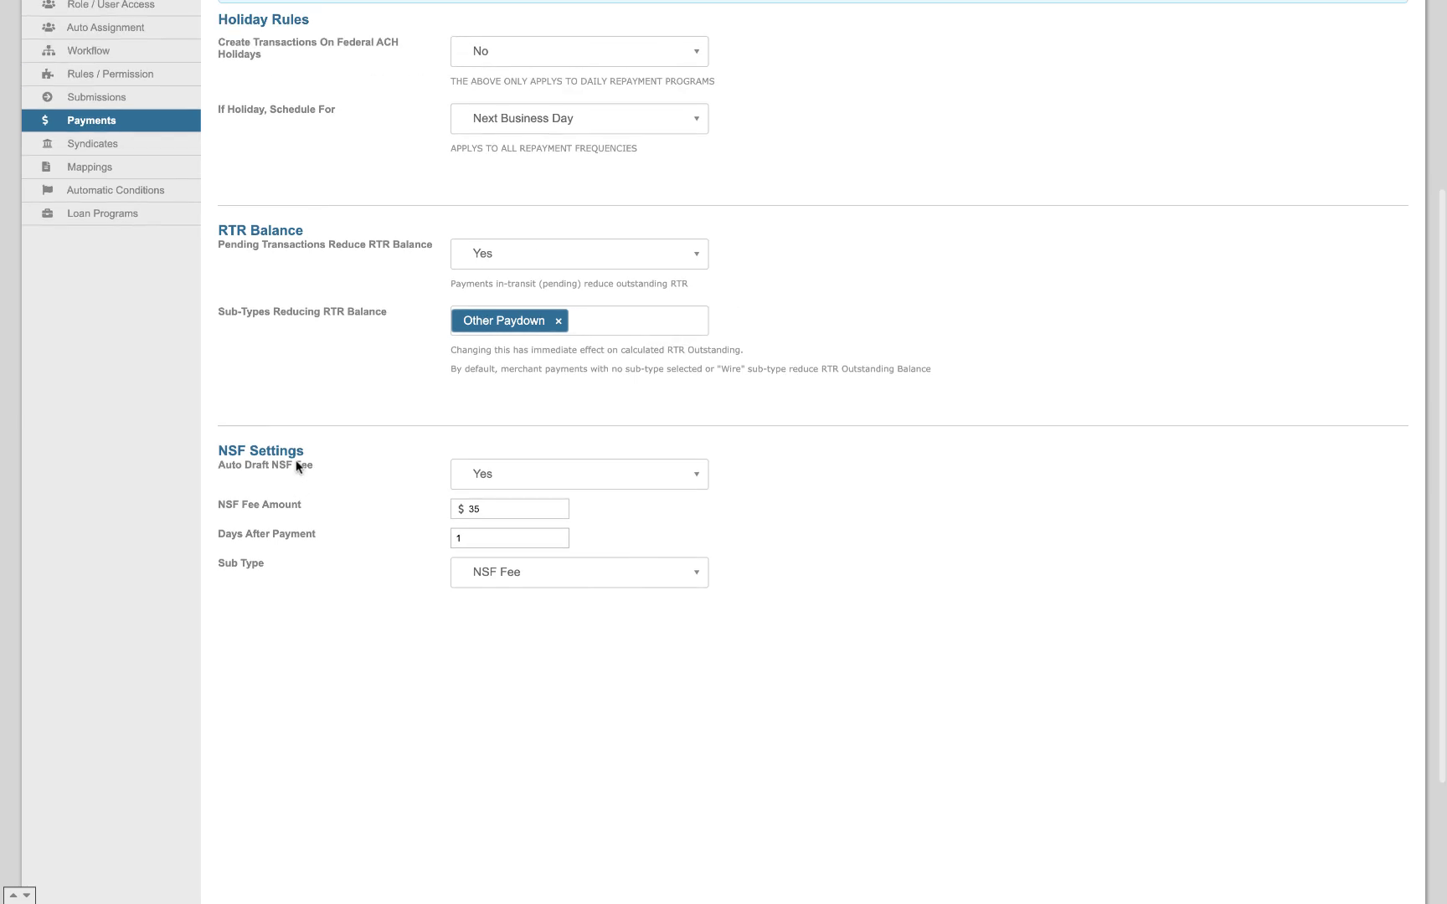
scroll(296, 466, "up", 4)
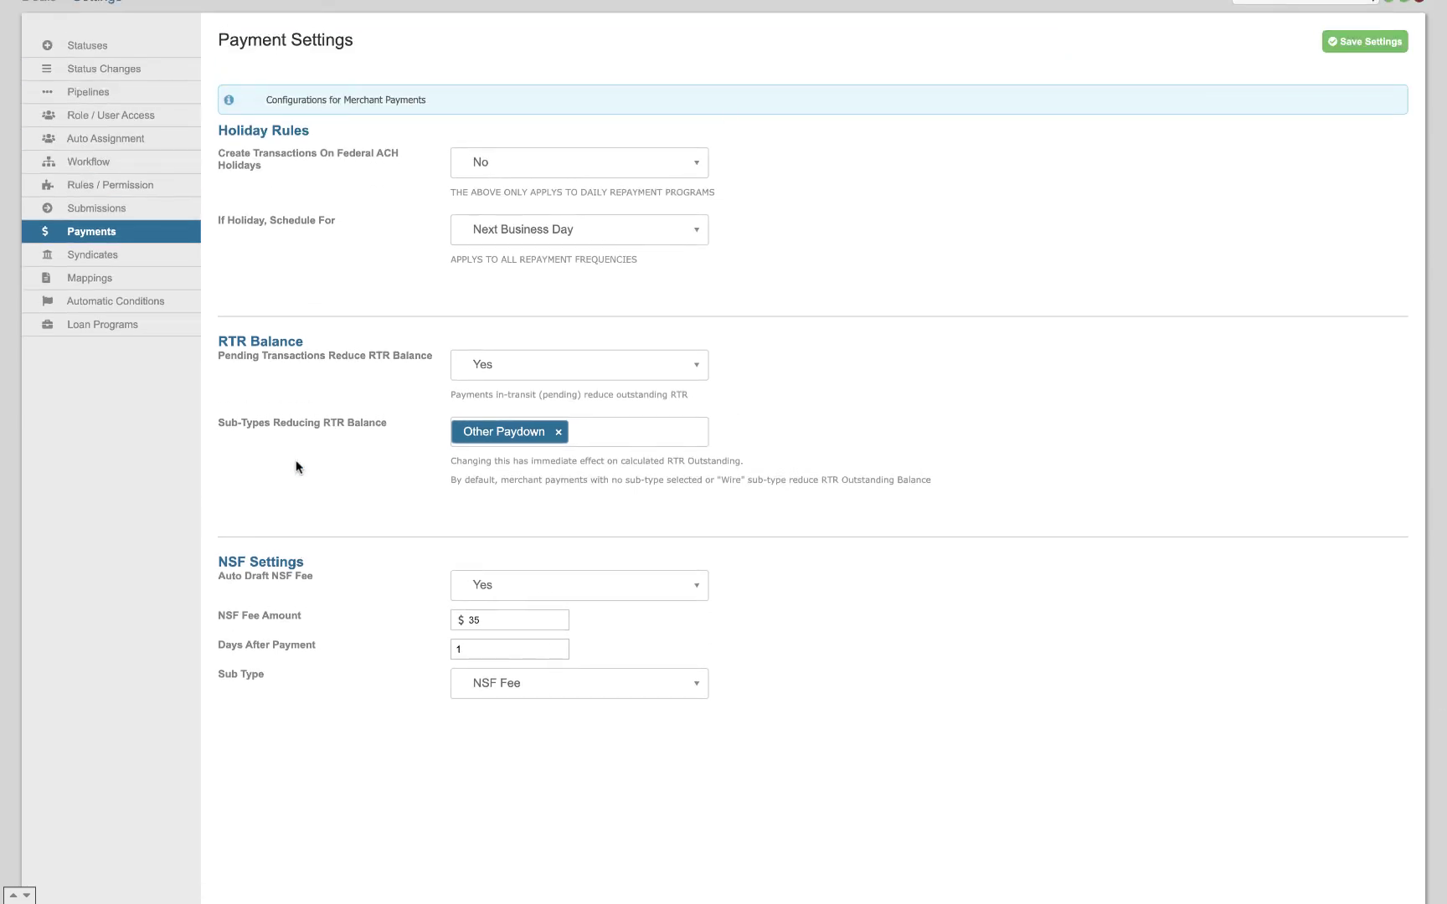
Step: Review the Syndicates settings for payout handling and the document and data Mappings
left_click(134, 256)
scroll(352, 486, "up", 3)
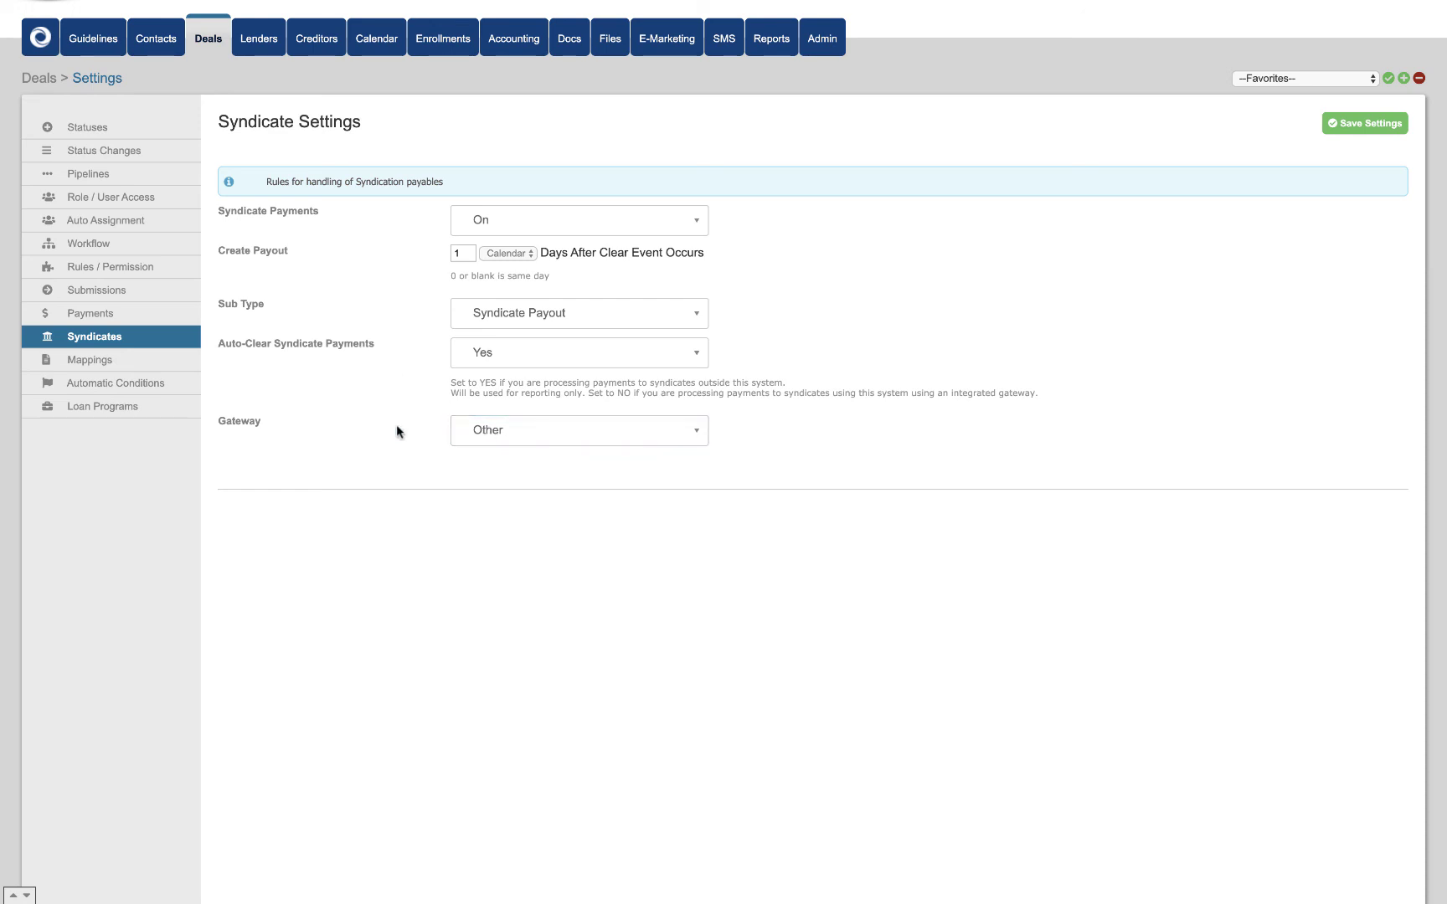
left_click(140, 362)
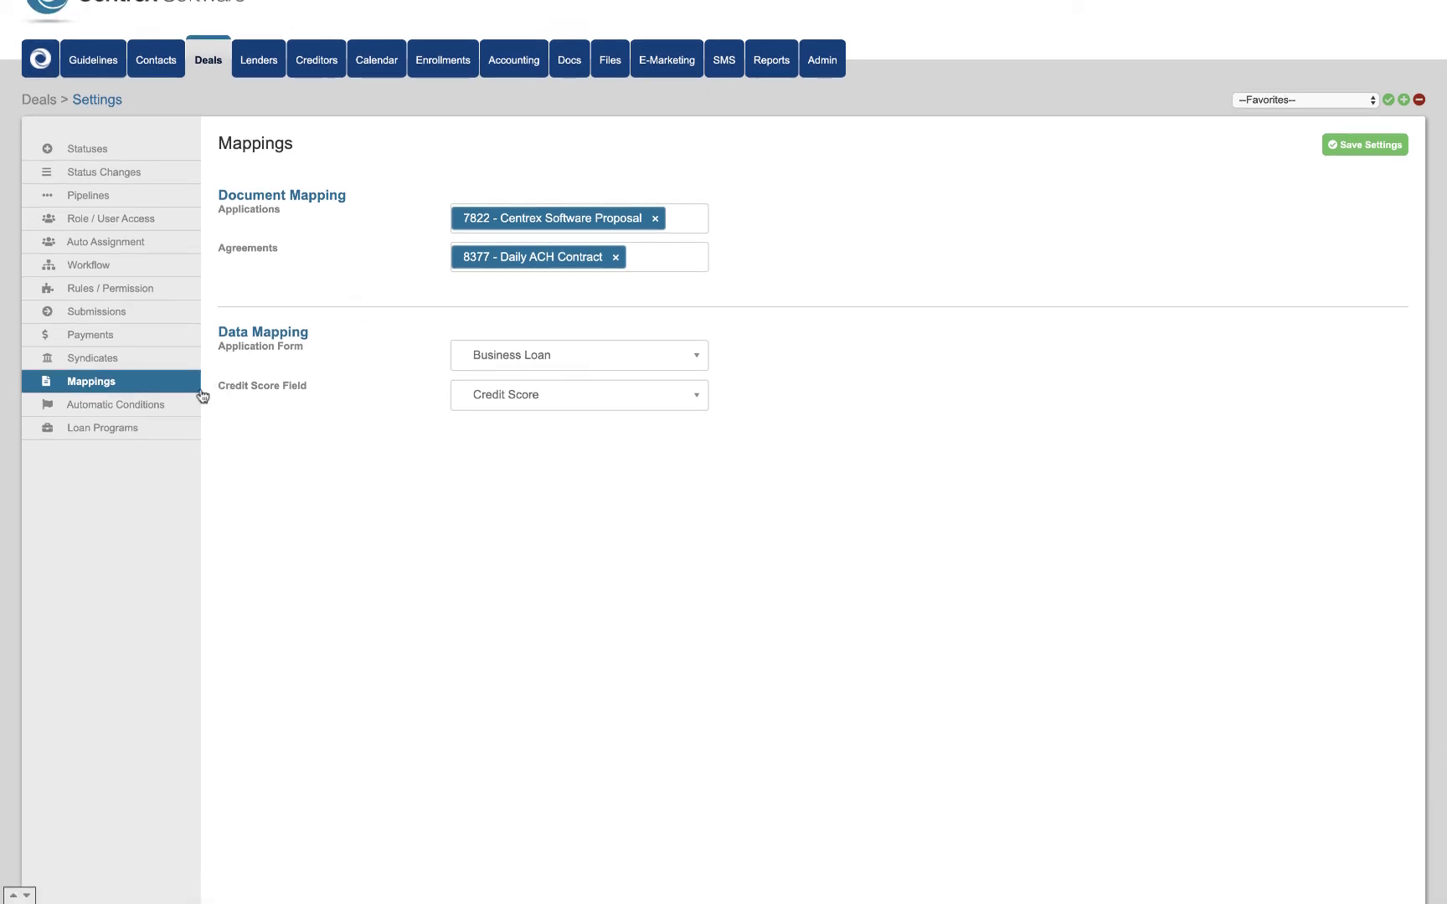
Step: Review the Automatic Conditions for new advances and the list of Loan Programs
left_click(162, 406)
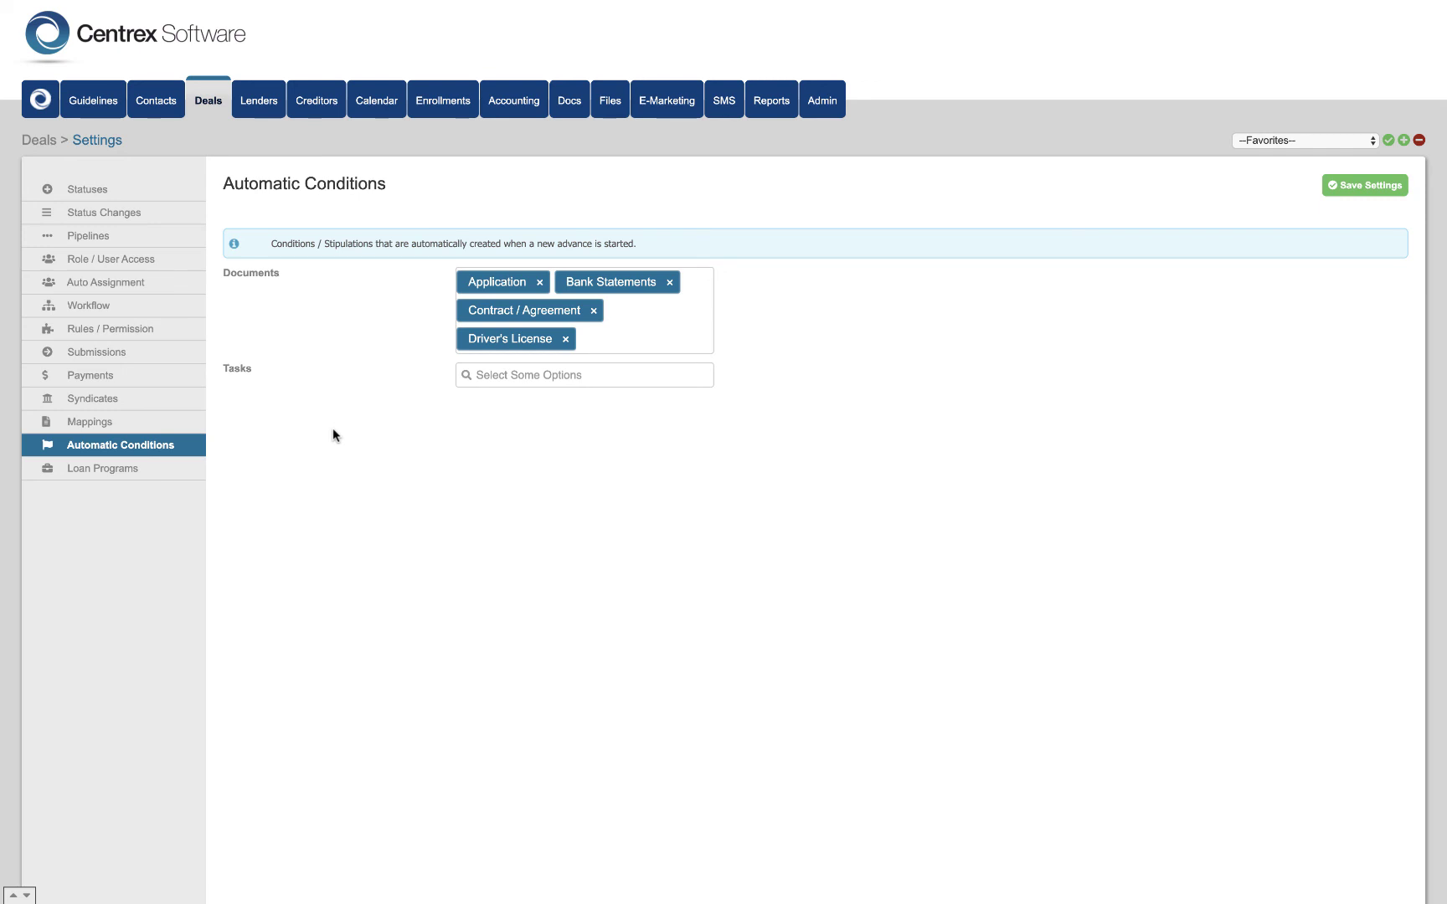
left_click(162, 468)
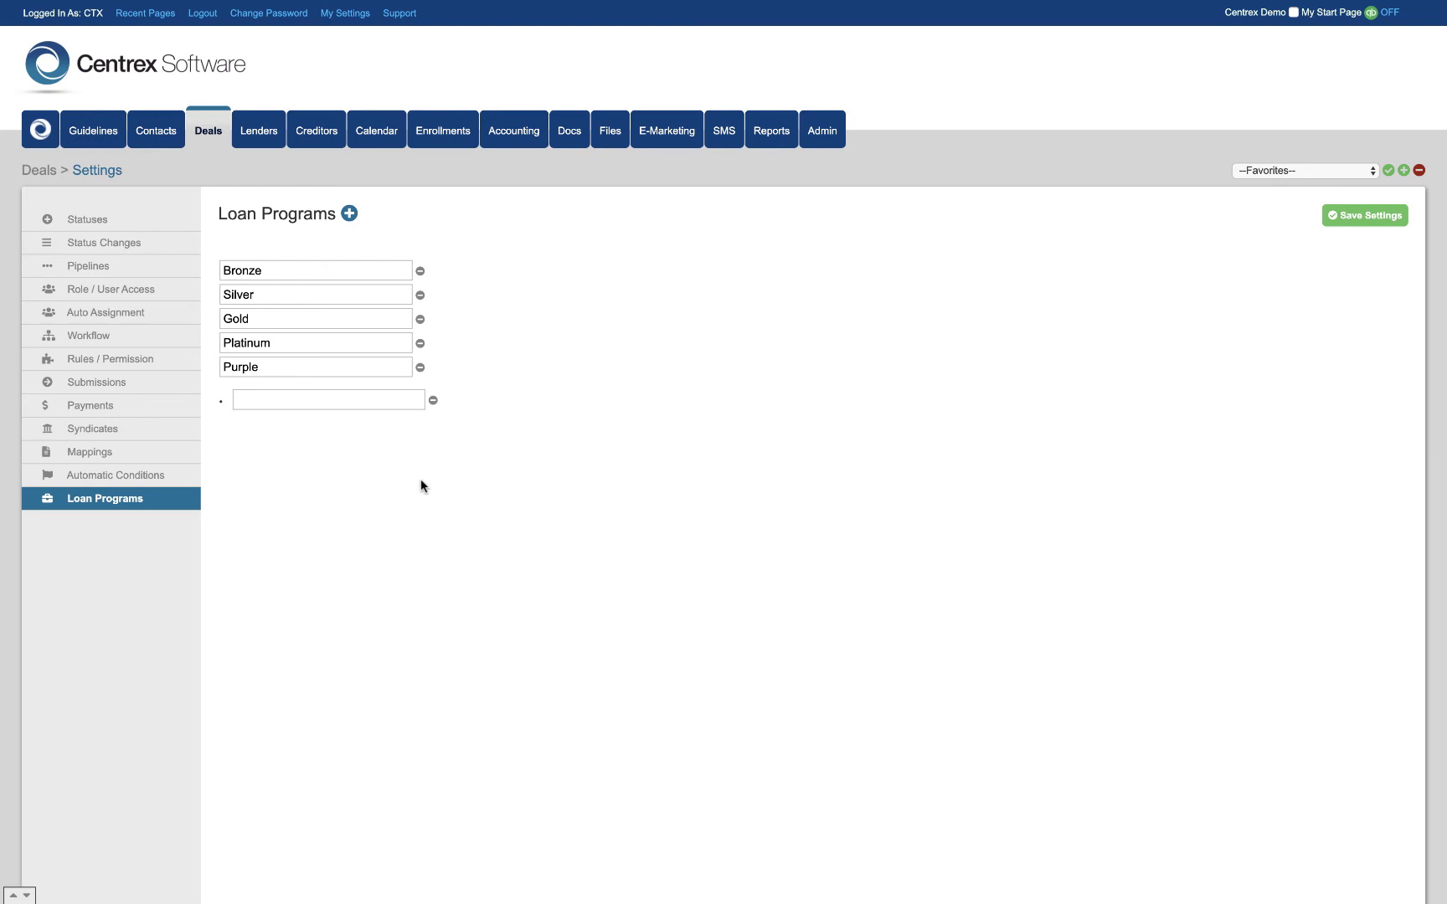
Step: Return to the deals list and view the deals in the In Document Collection pipeline
left_click(213, 142)
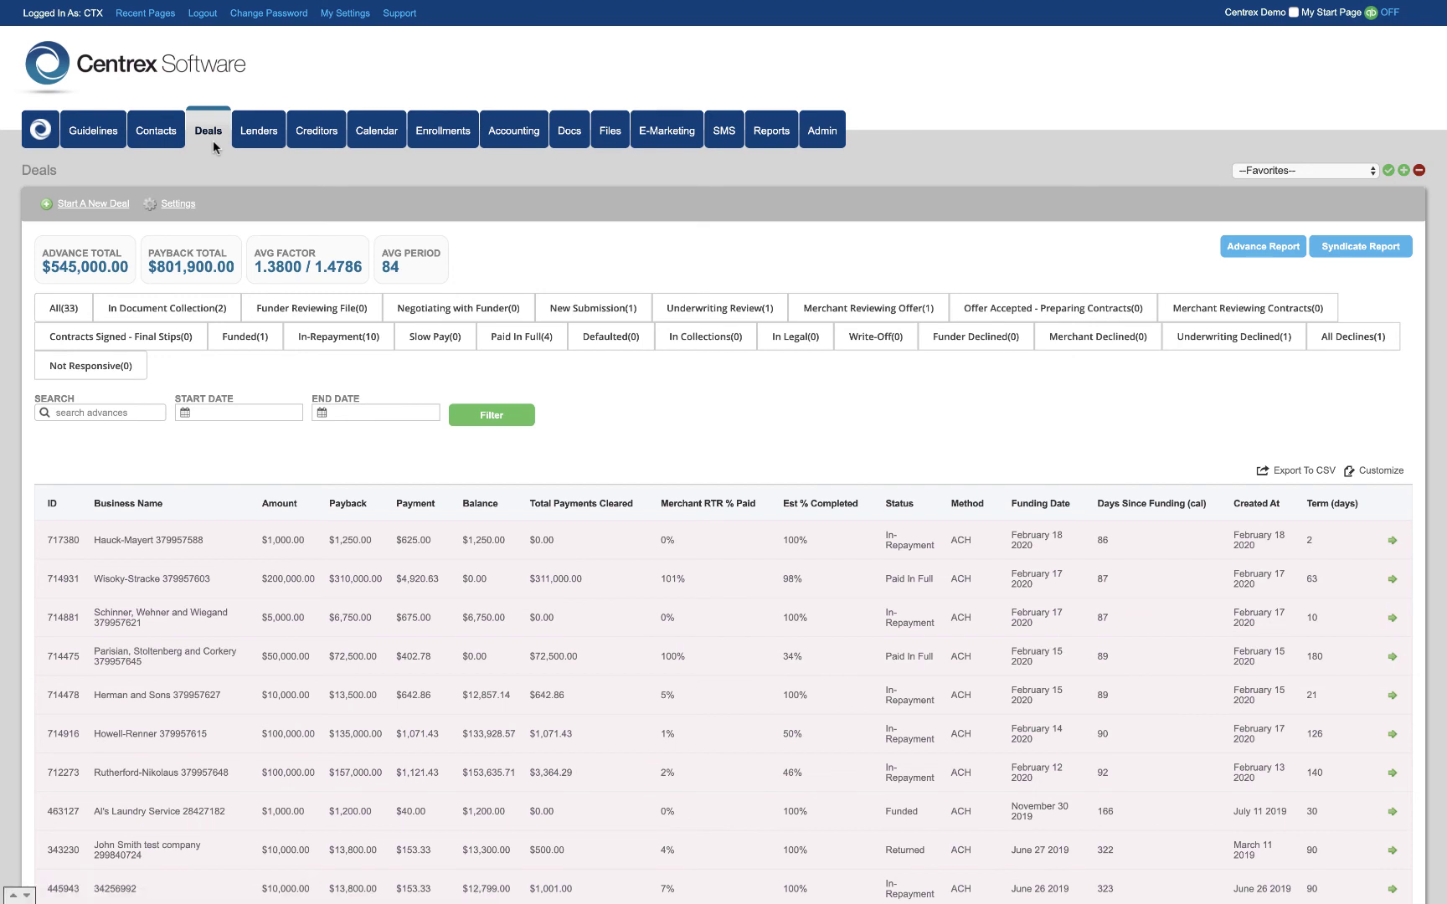
scroll(592, 287, "down", 3)
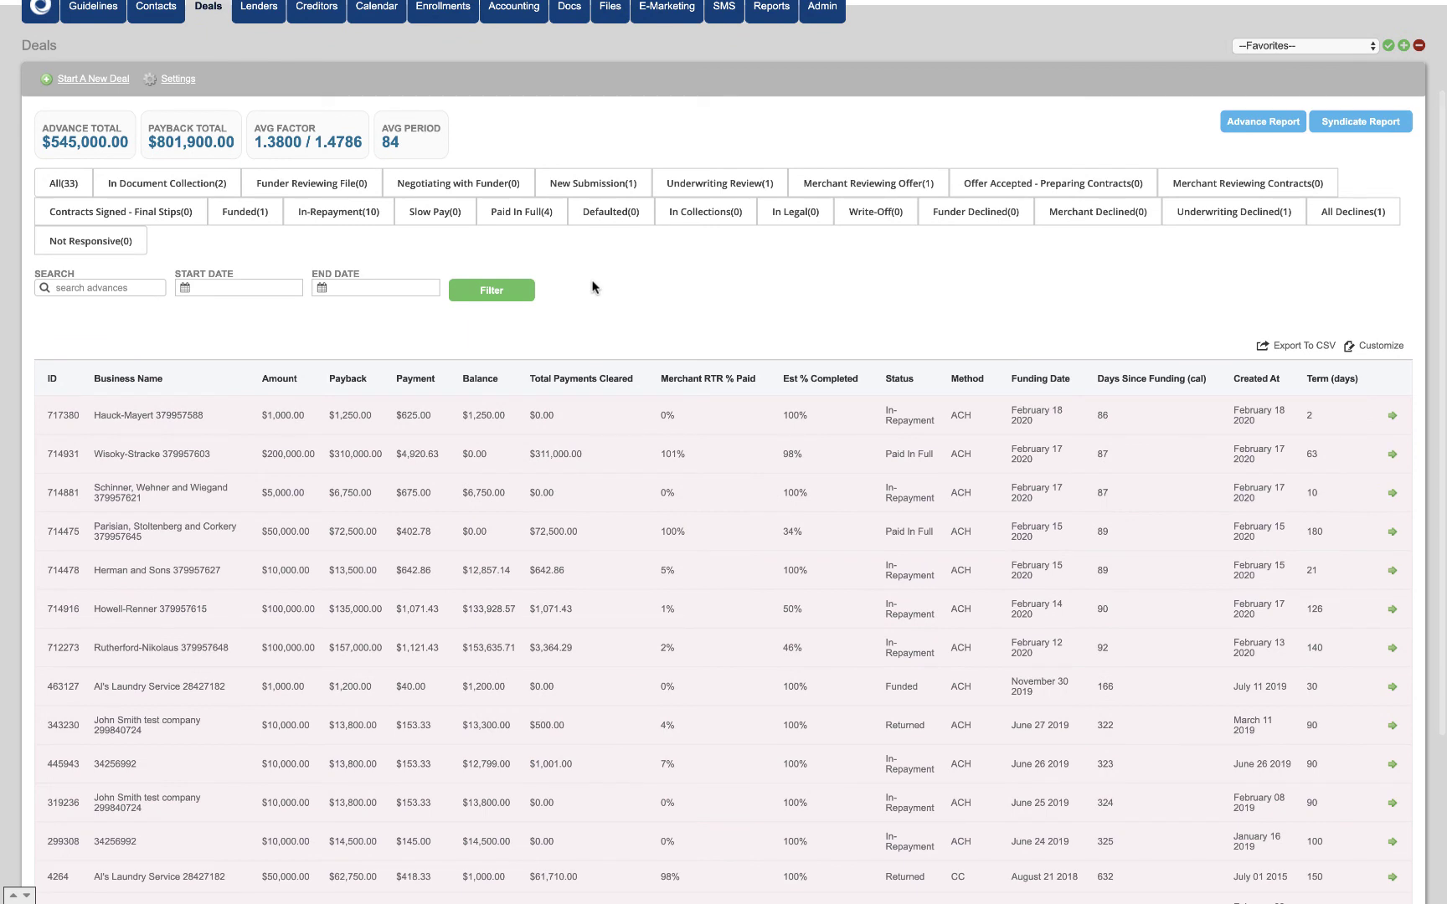
scroll(592, 287, "up", 1)
left_click(271, 236)
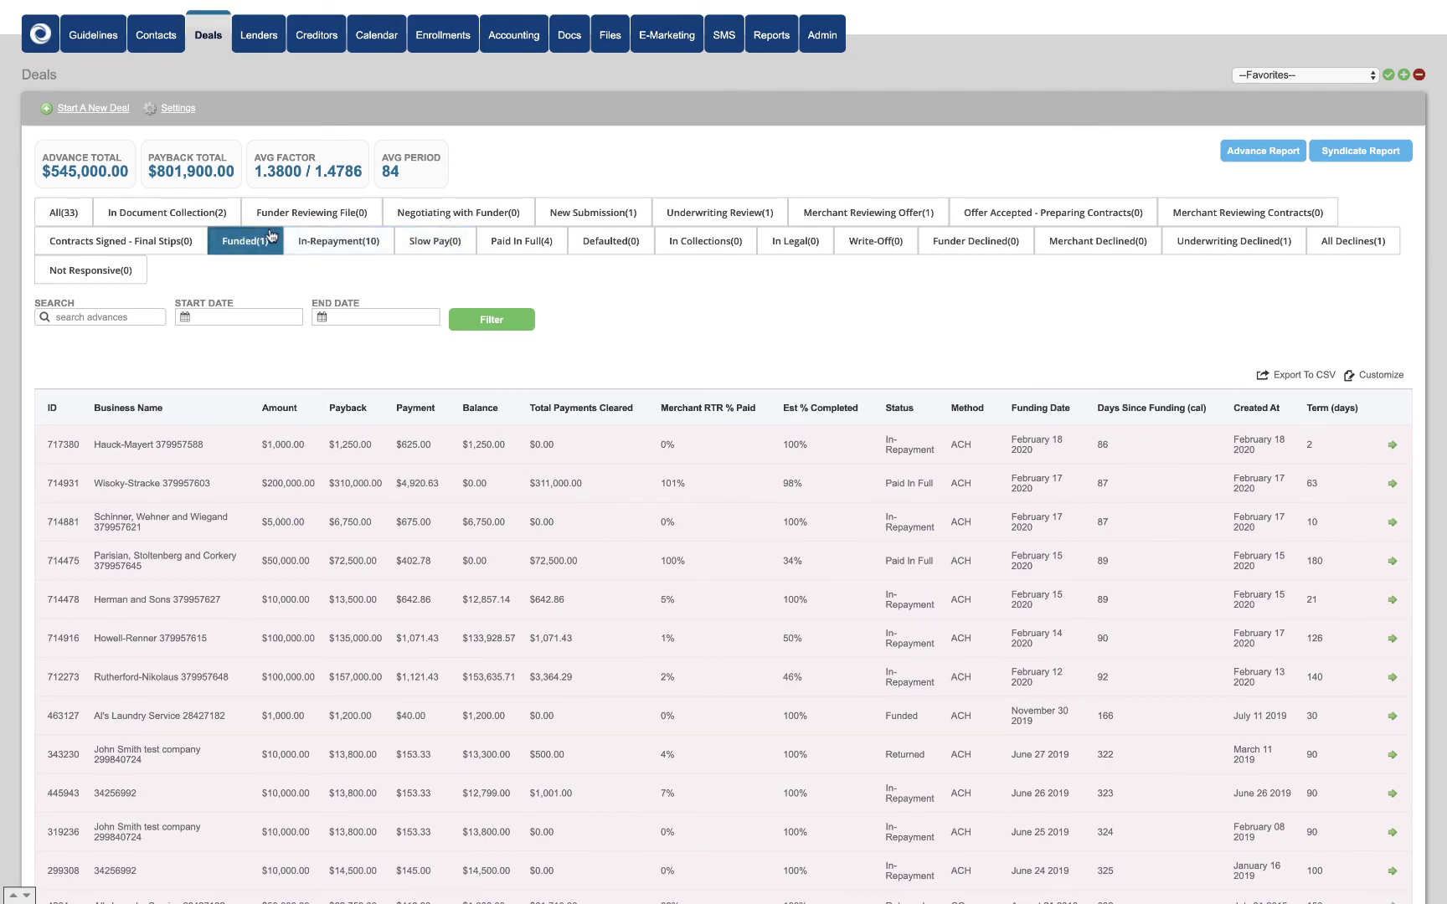
left_click(231, 222)
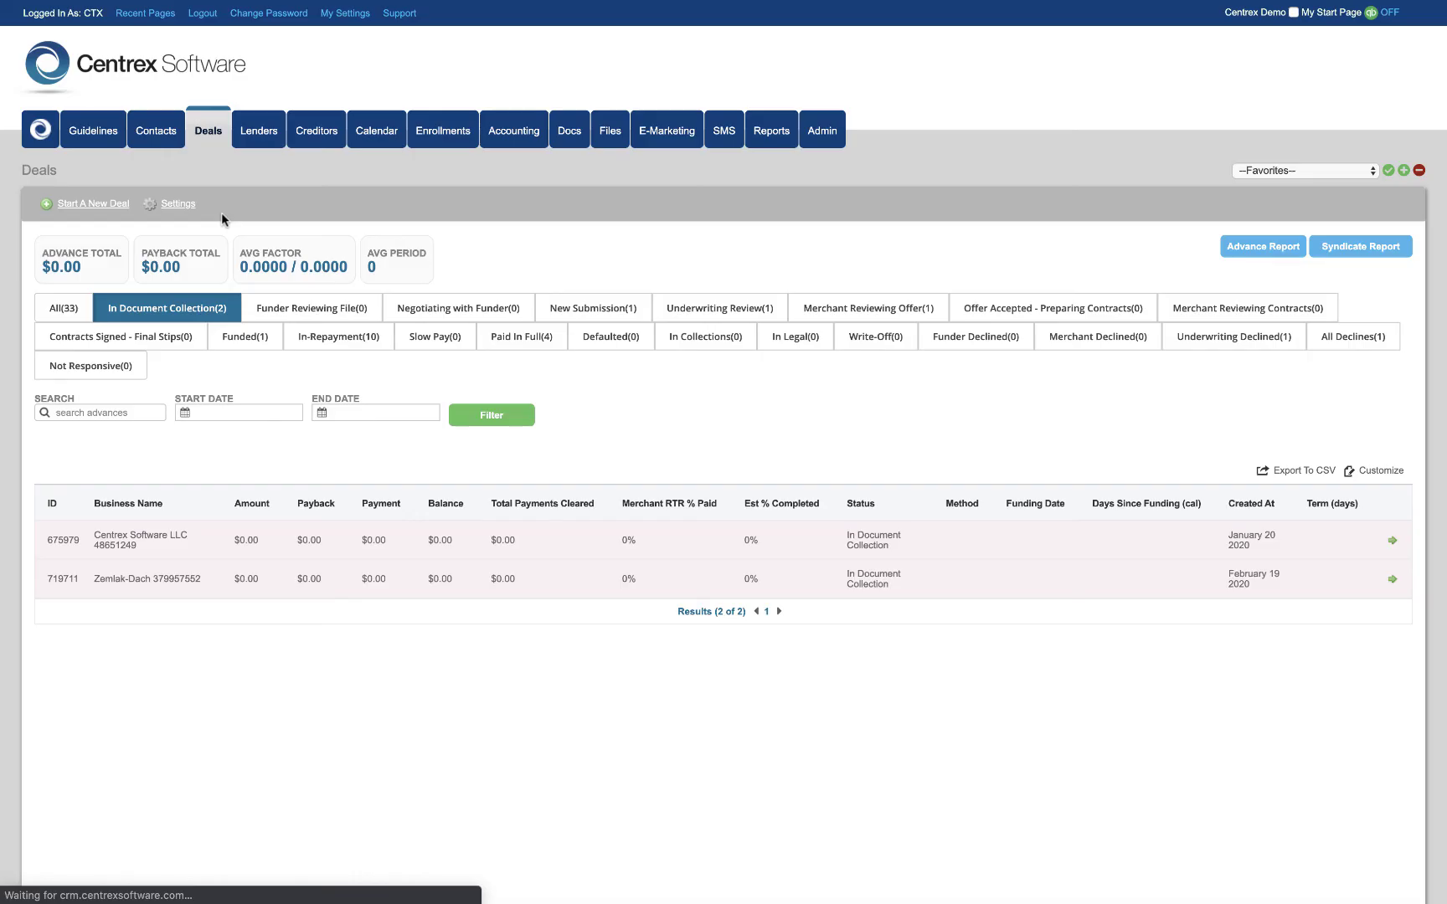
scroll(711, 515, "down", 1)
scroll(711, 515, "down", 1)
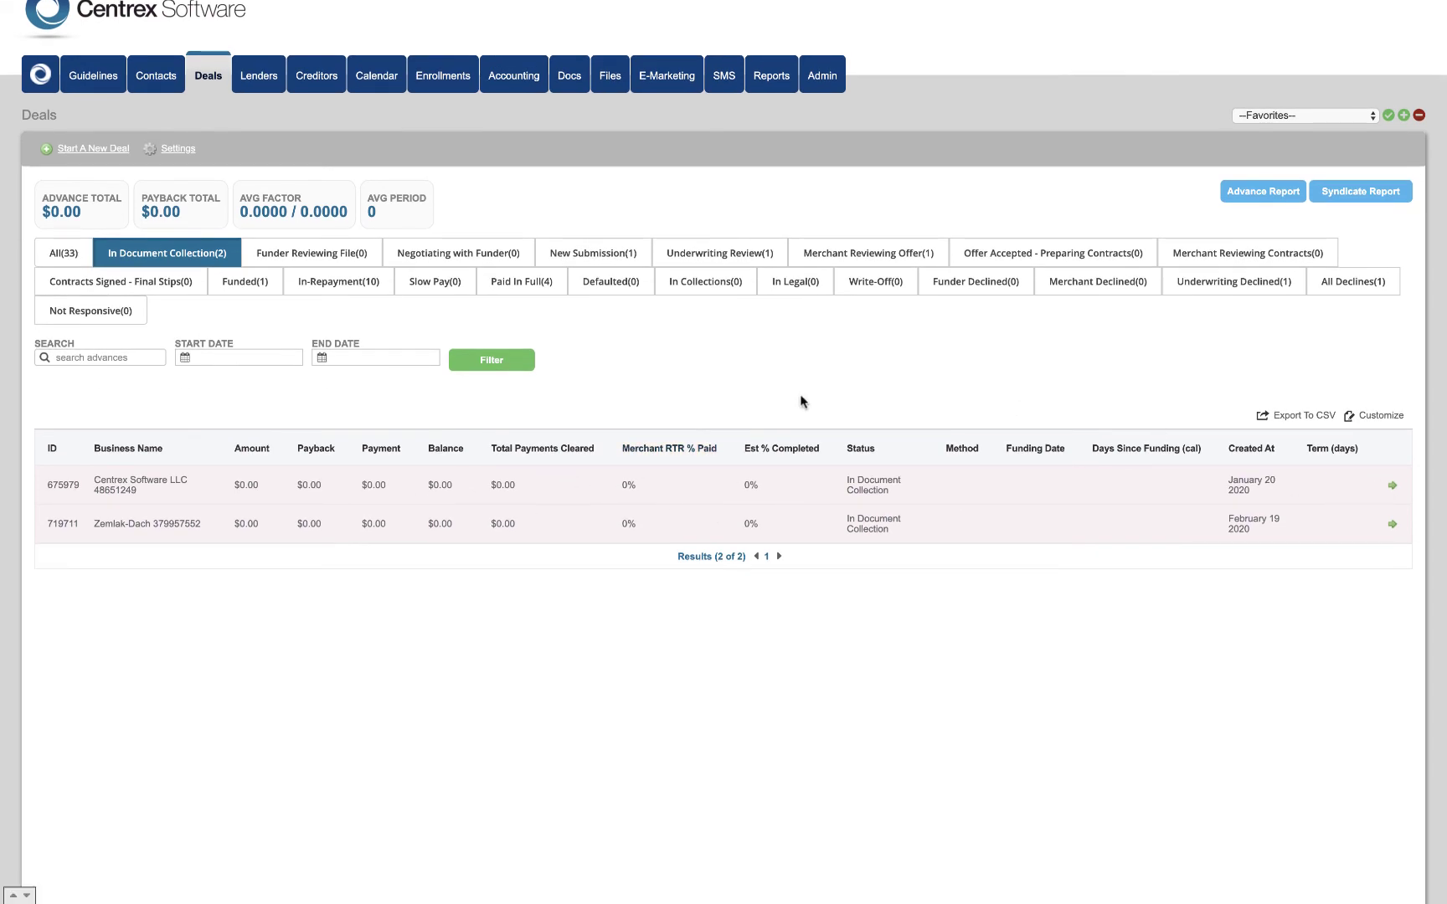
Step: View the deals in the Paid In Full pipeline and the In-Repayment pipeline
left_click(516, 283)
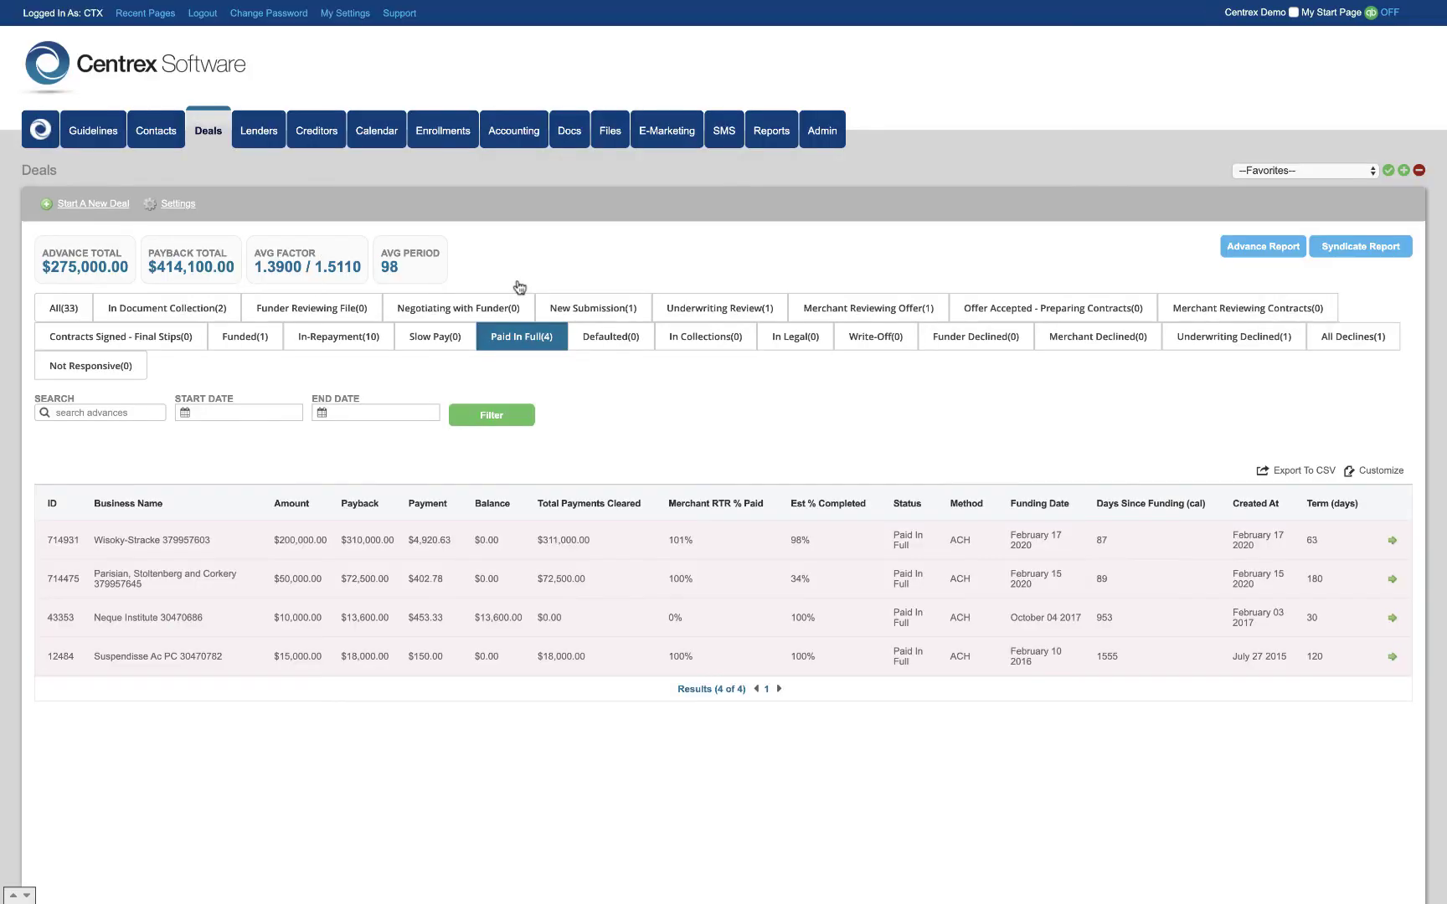
left_click(339, 335)
scroll(590, 503, "down", 2)
scroll(589, 508, "down", 3)
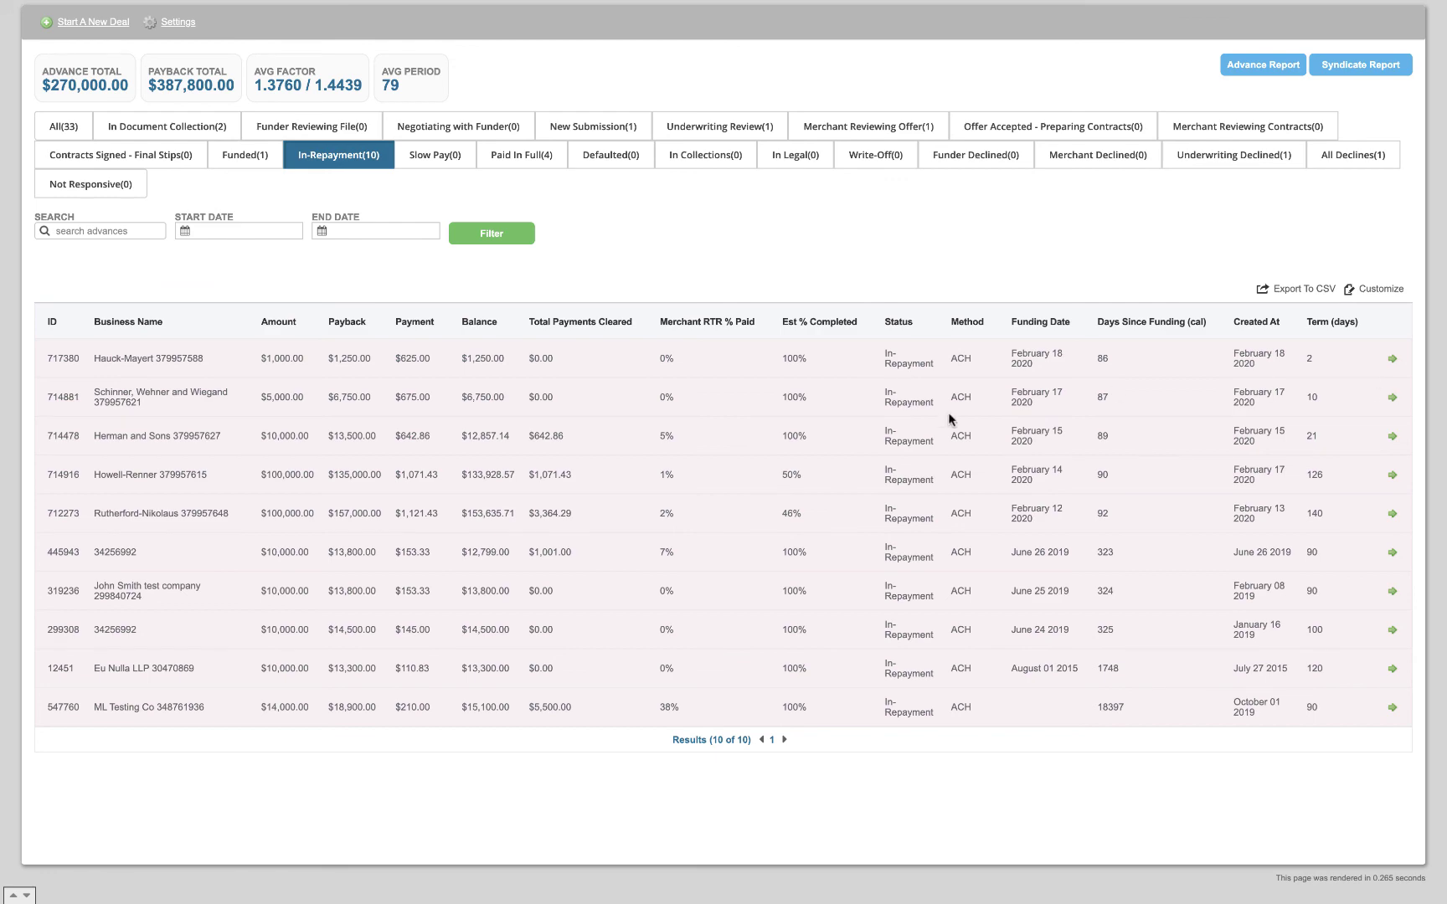
scroll(766, 445, "up", 3)
scroll(766, 441, "up", 2)
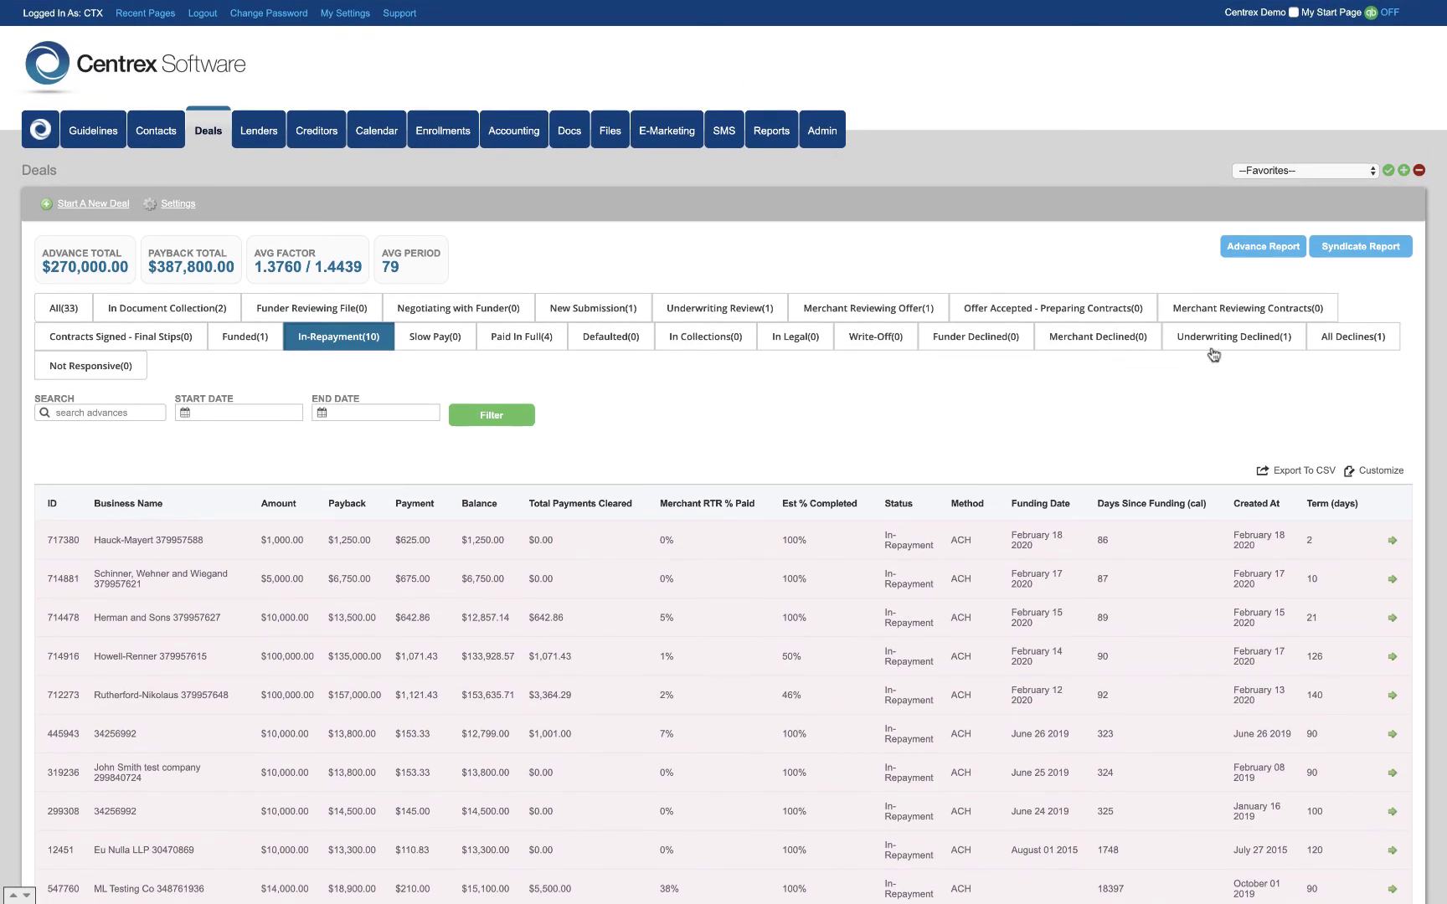
Step: Review the Syndicate Report's totals and participant columns, and open the payment report for Syndicate Company A's Wisoky-Stracke entry
left_click(1361, 247)
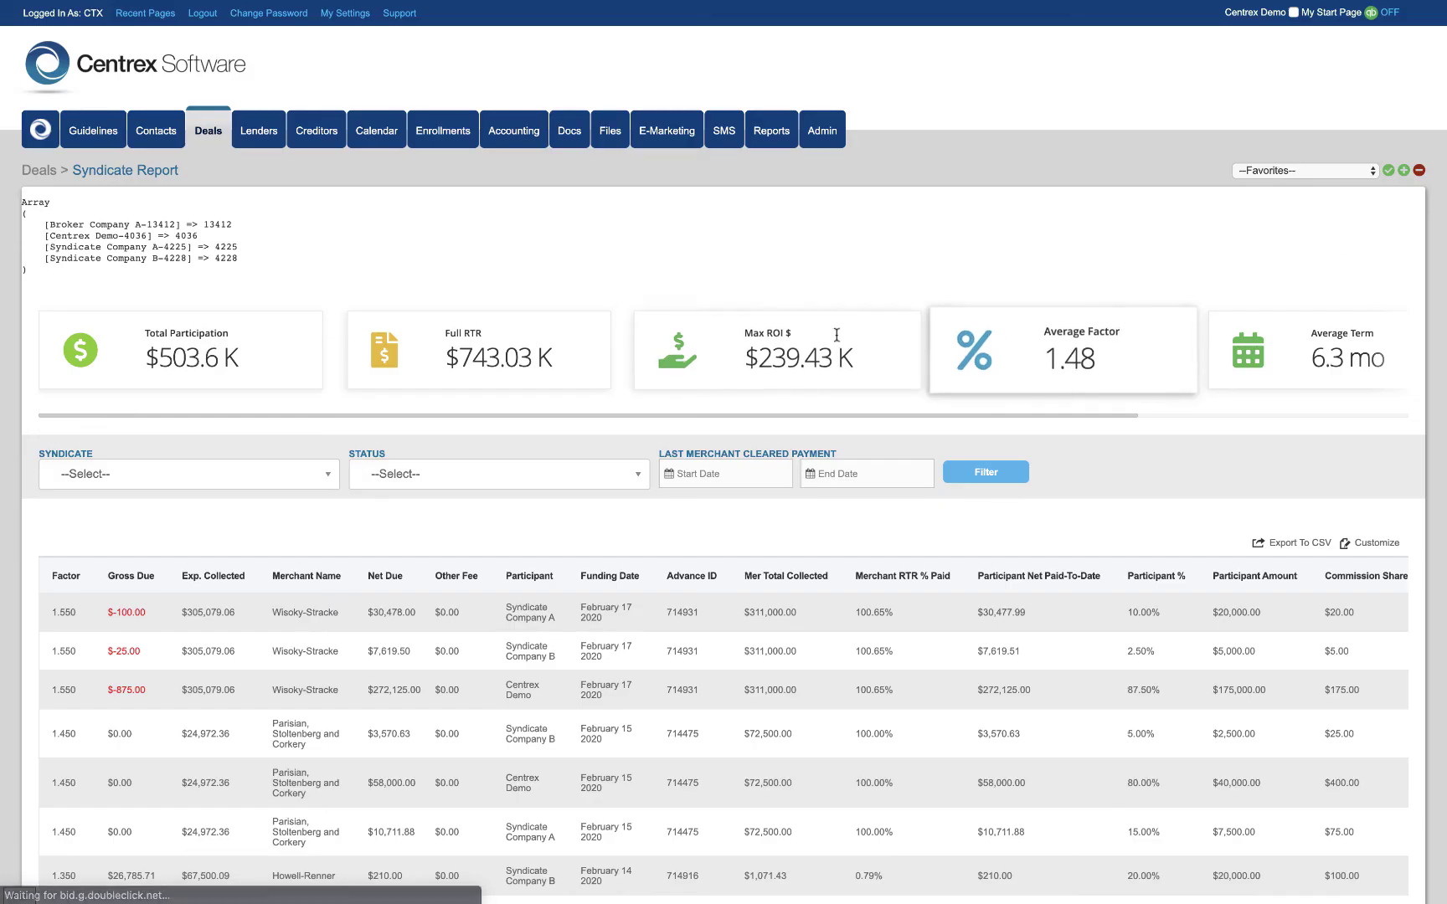
scroll(439, 319, "down", 8)
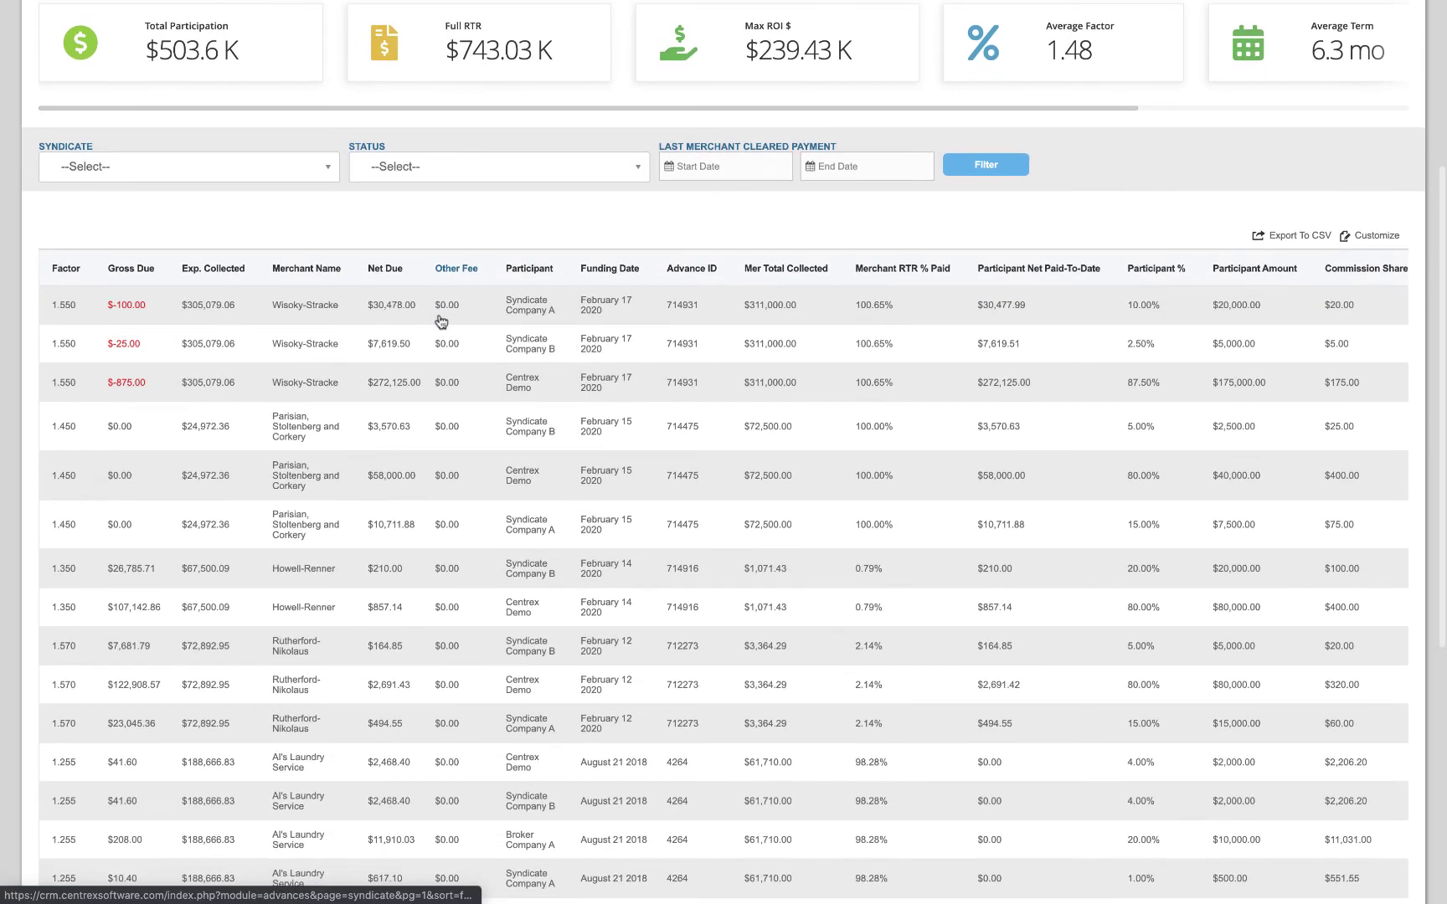
scroll(439, 319, "up", 1)
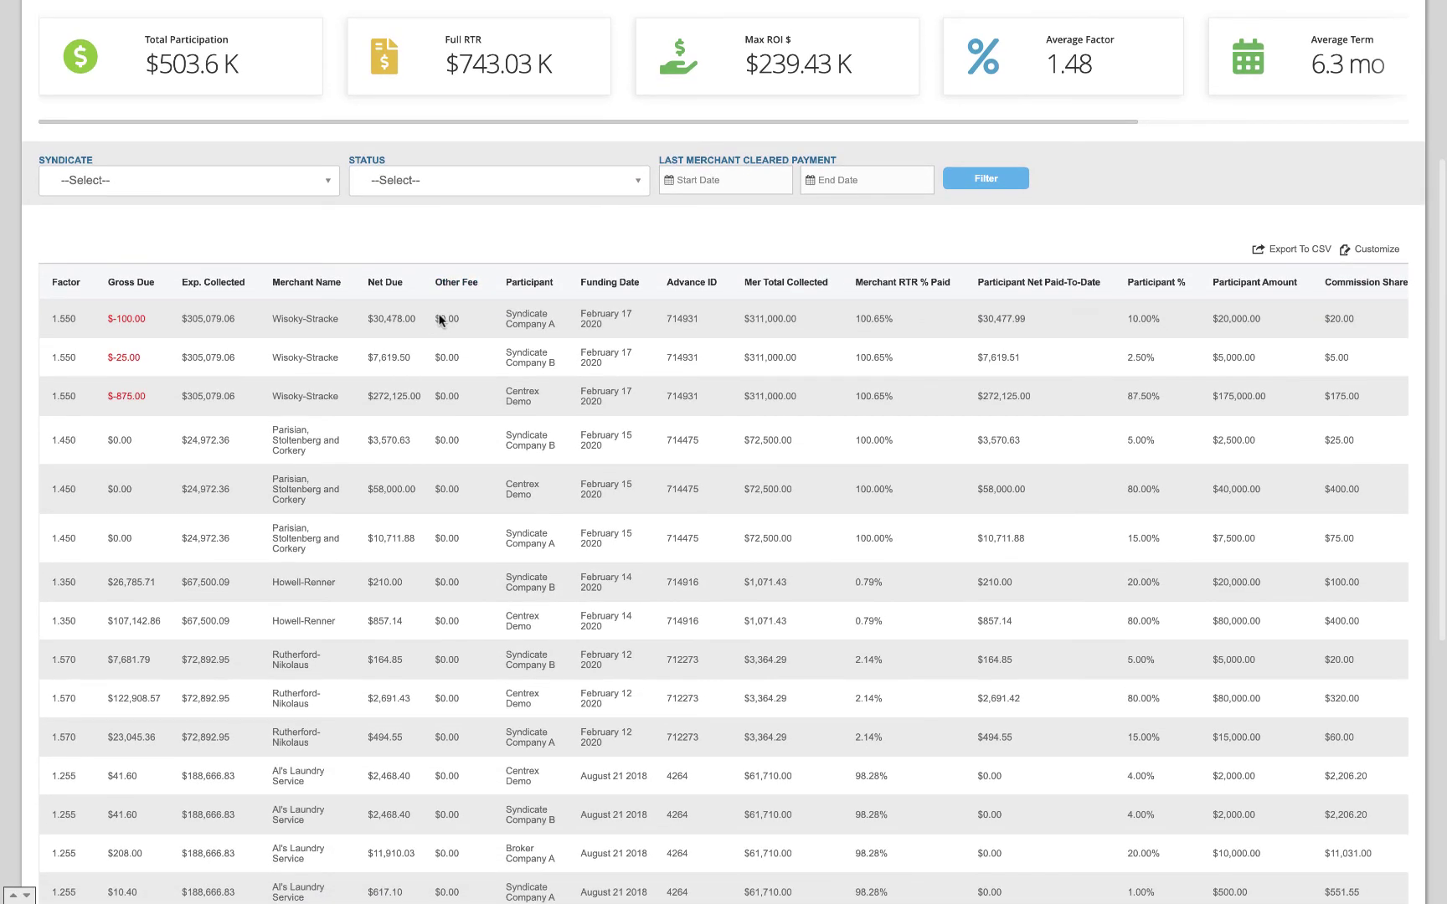
scroll(439, 319, "up", 1)
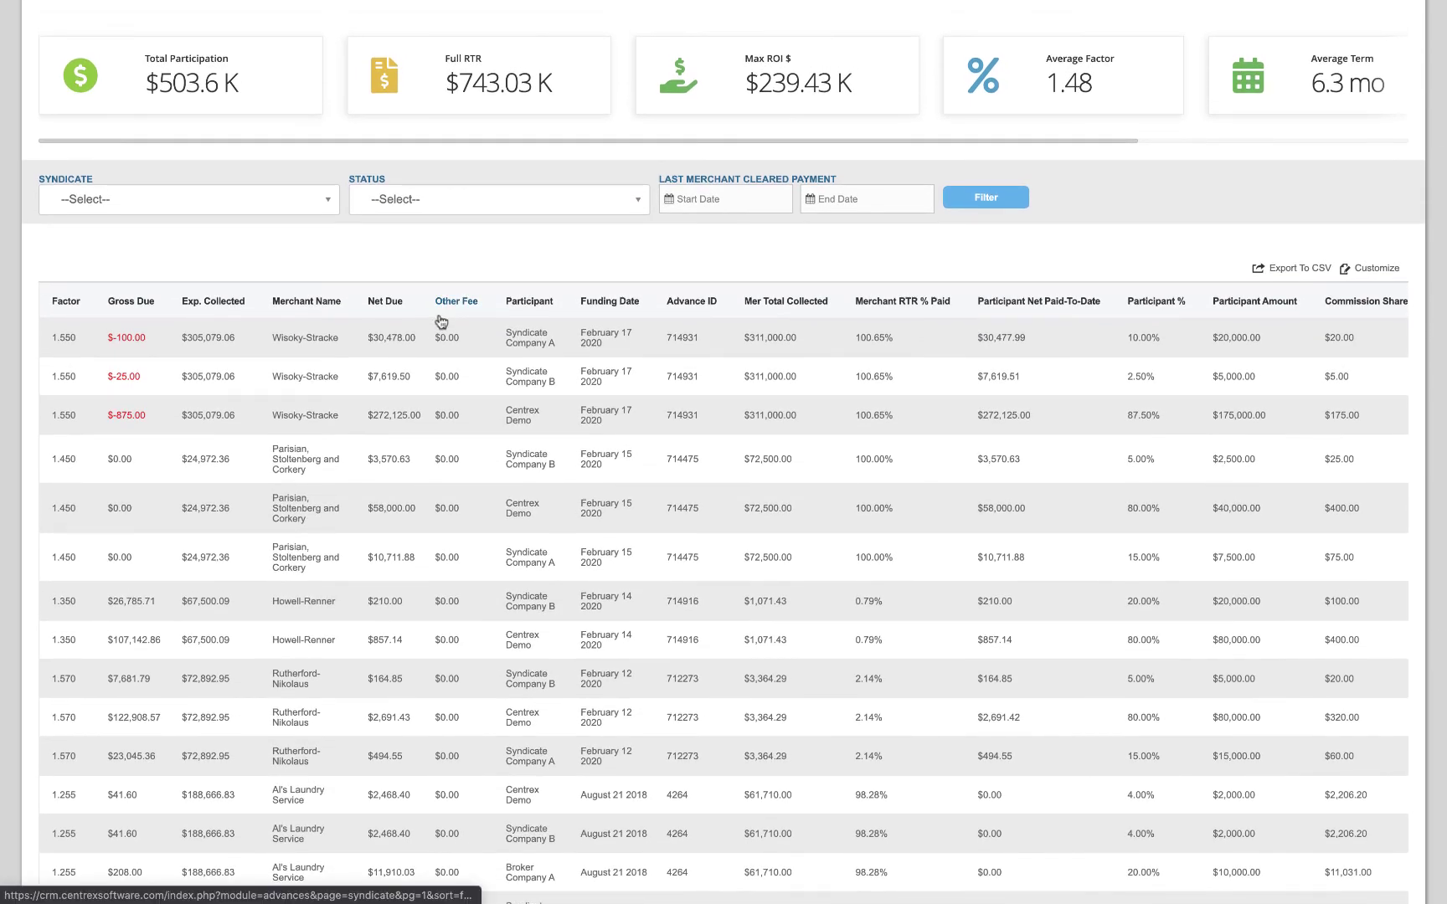
scroll(987, 398, "right", 5)
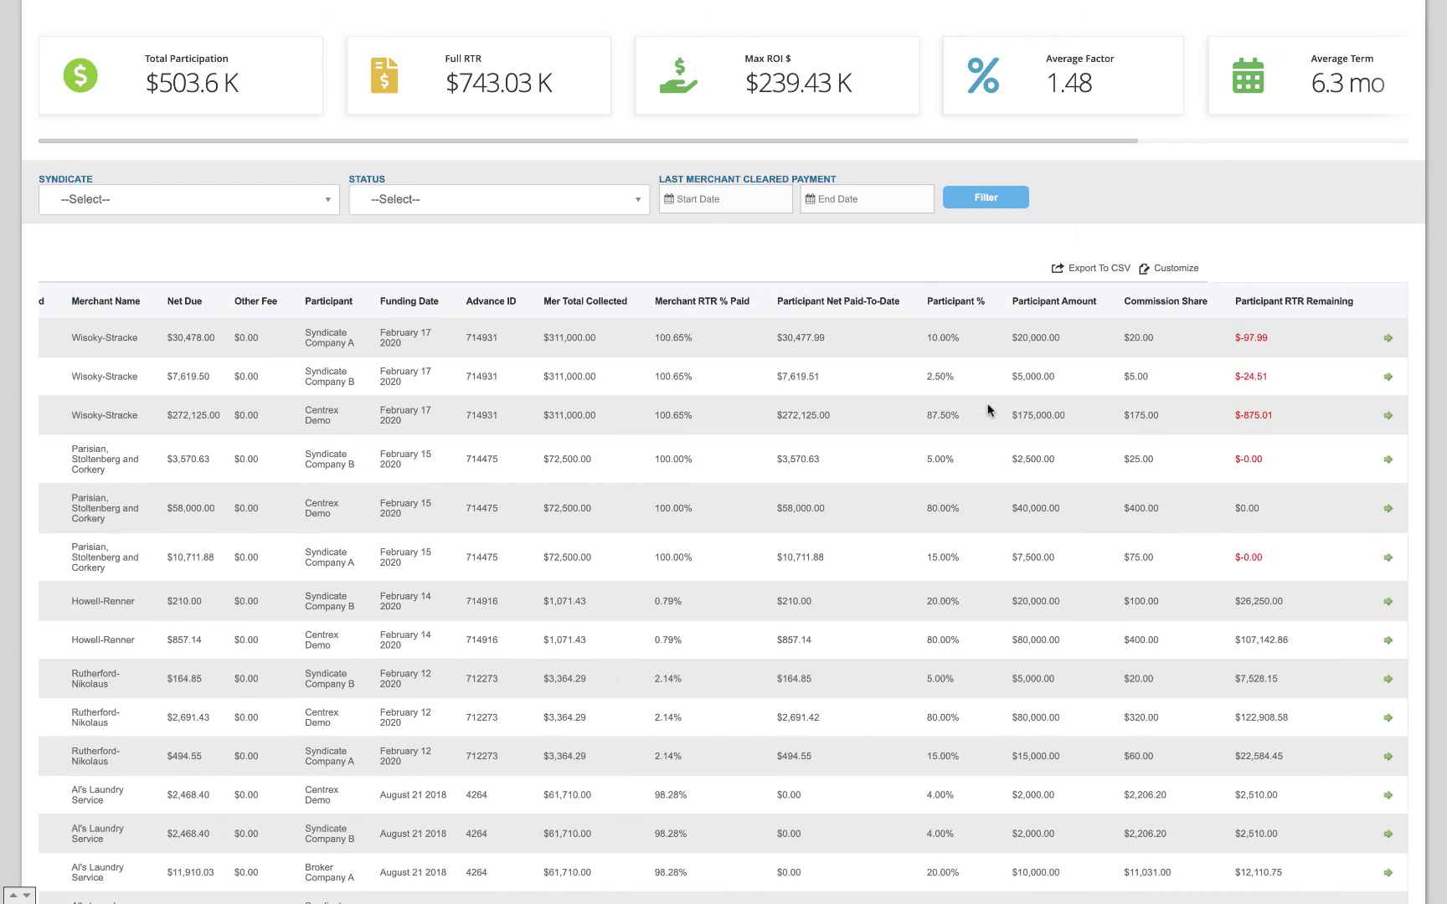
left_click(1387, 337)
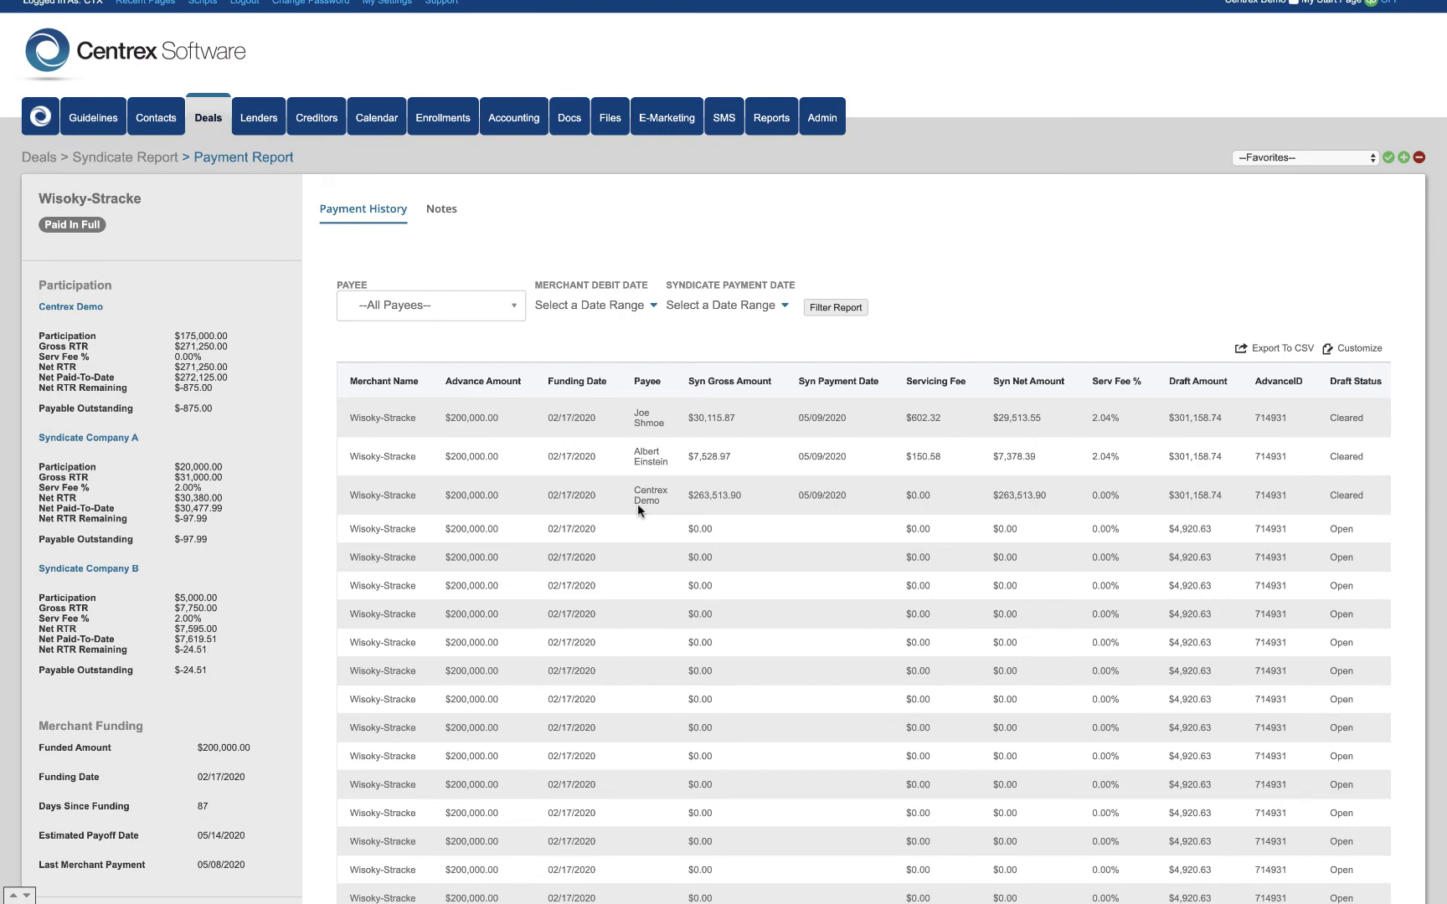
Step: Review the Wisoky-Stracke payment history and participation figures, then return to the deals list
scroll(637, 503, "down", 3)
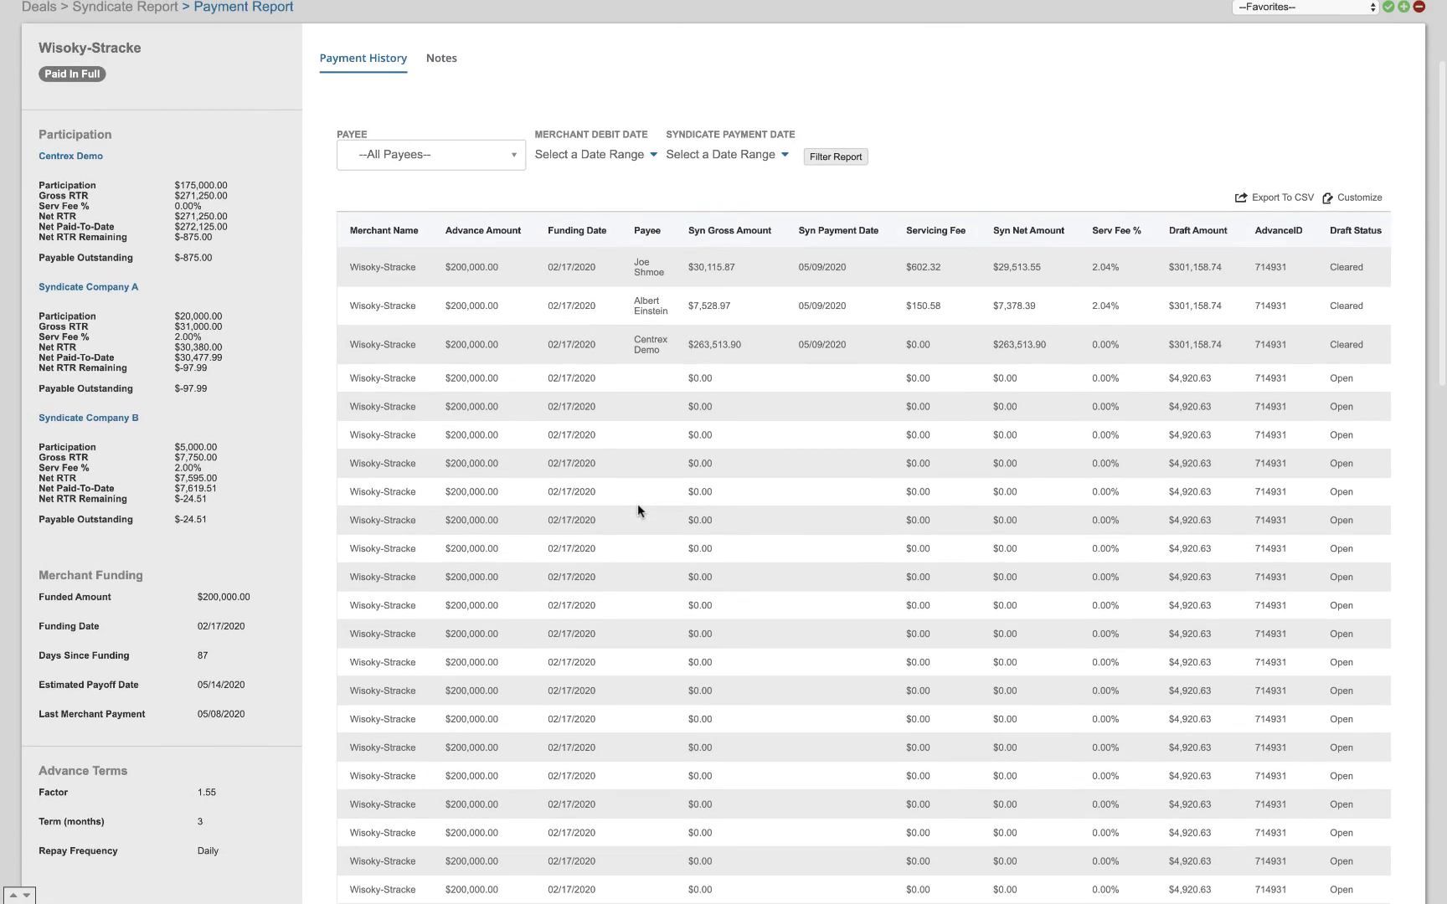
scroll(283, 465, "up", 1)
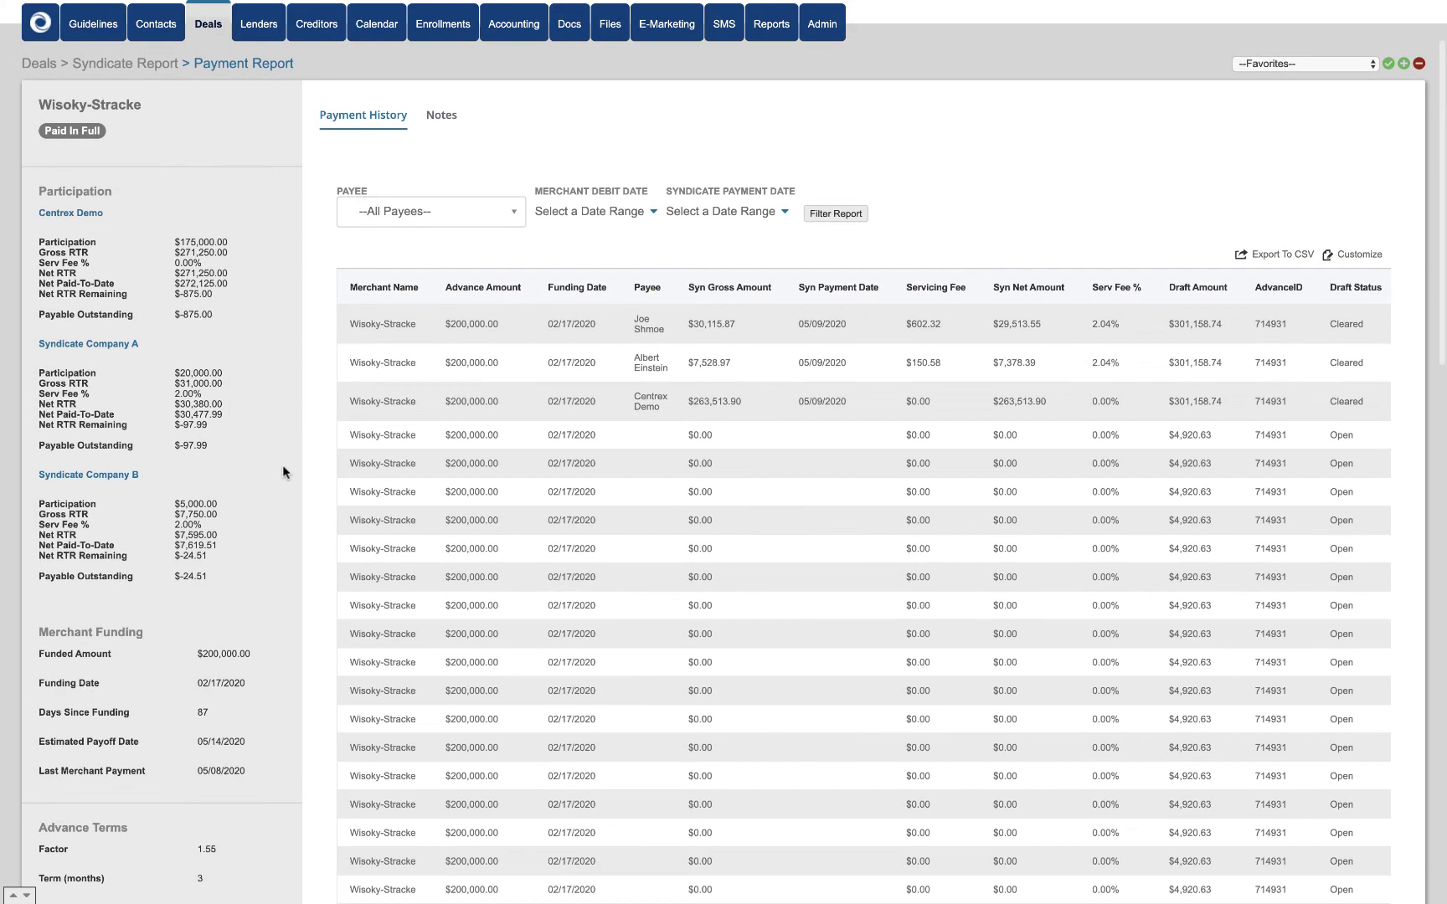
scroll(283, 472, "up", 2)
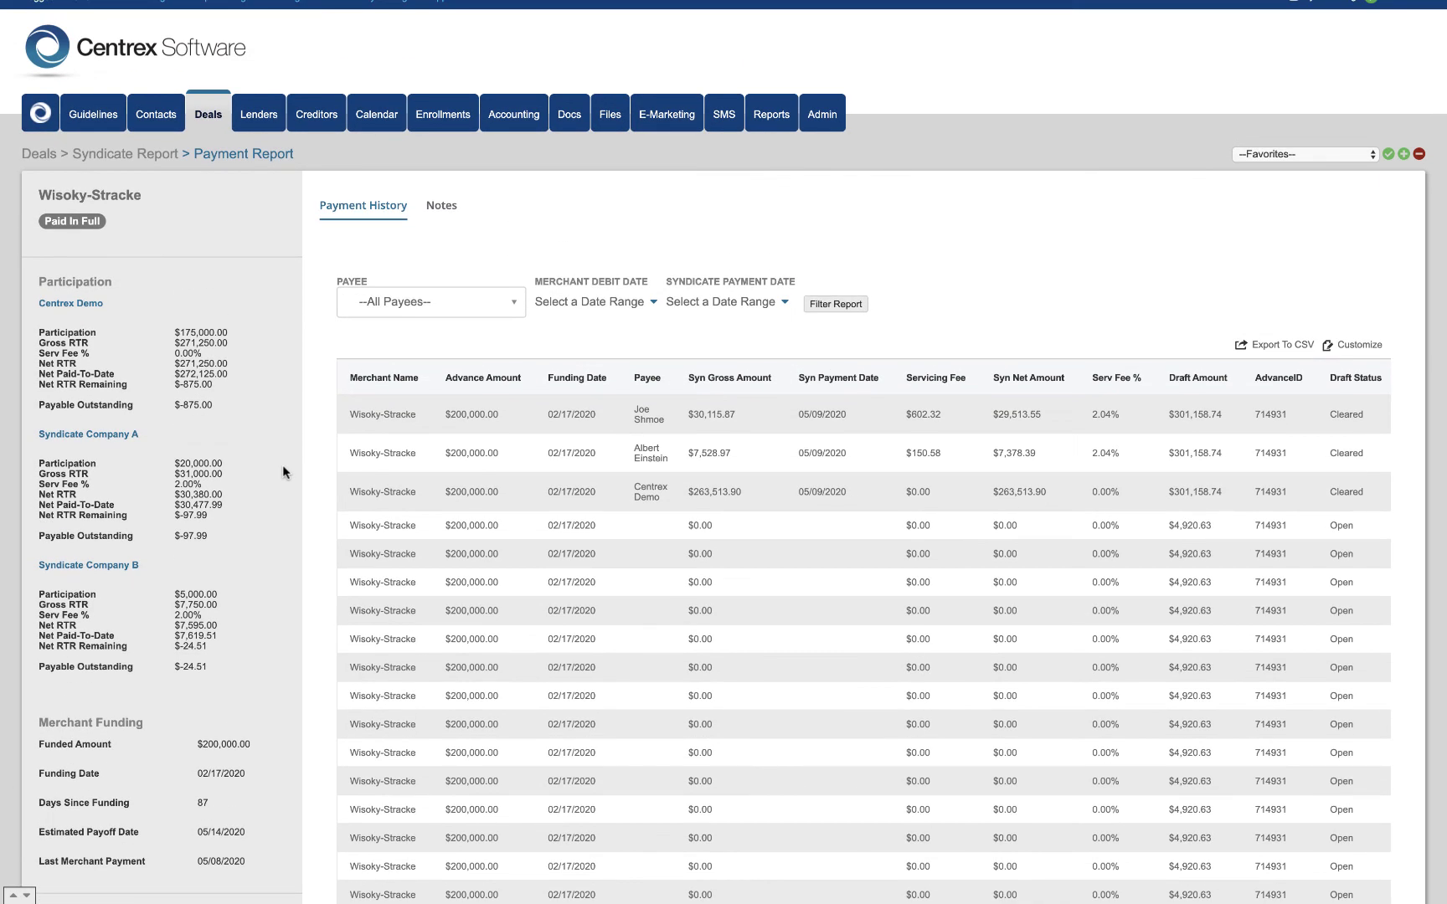
left_click(216, 121)
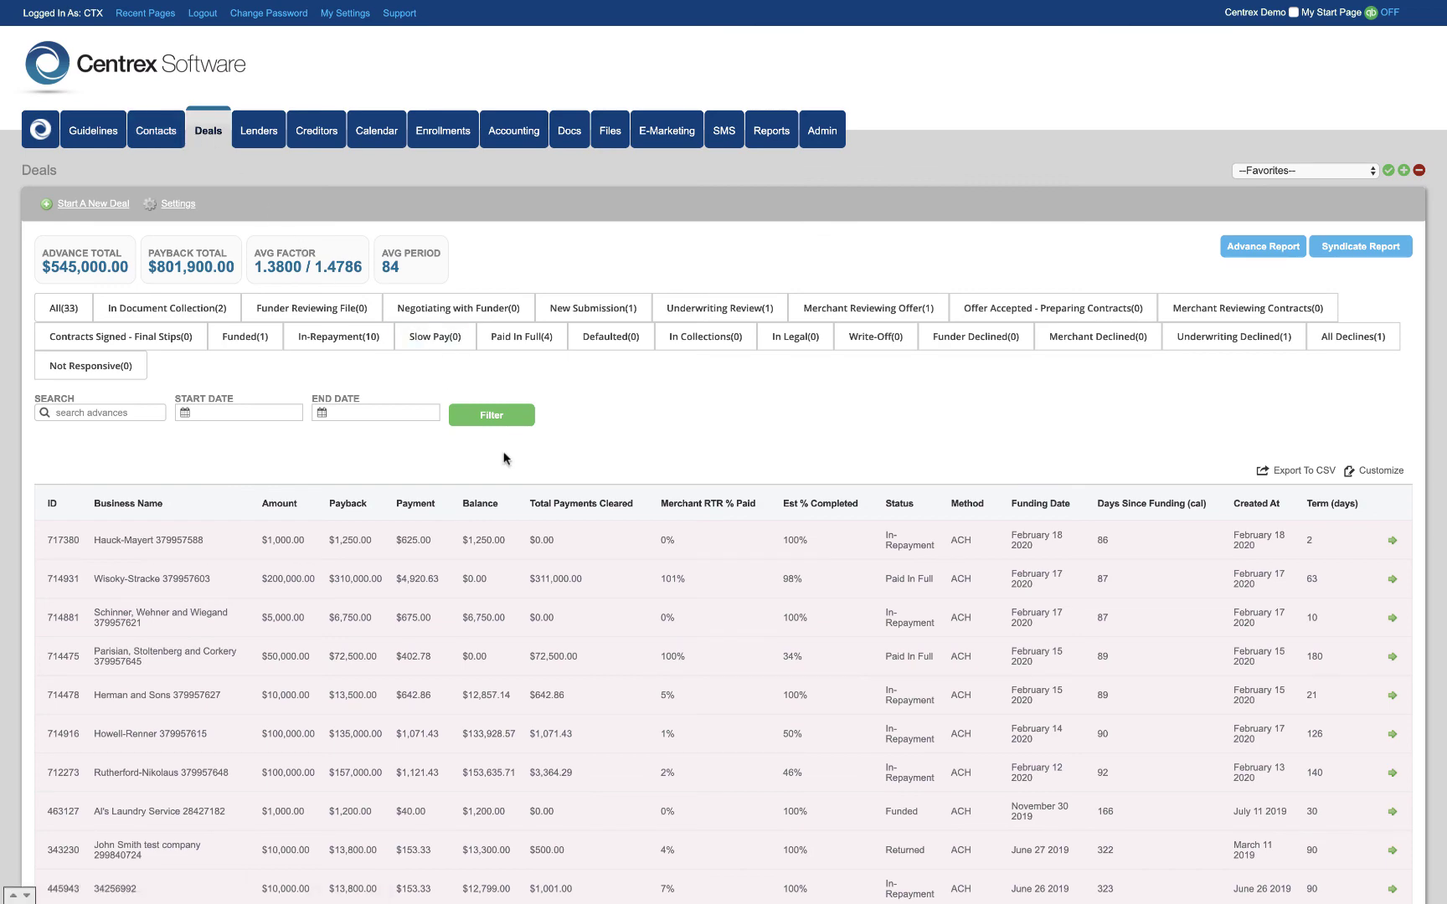
scroll(506, 458, "down", 3)
scroll(506, 458, "up", 3)
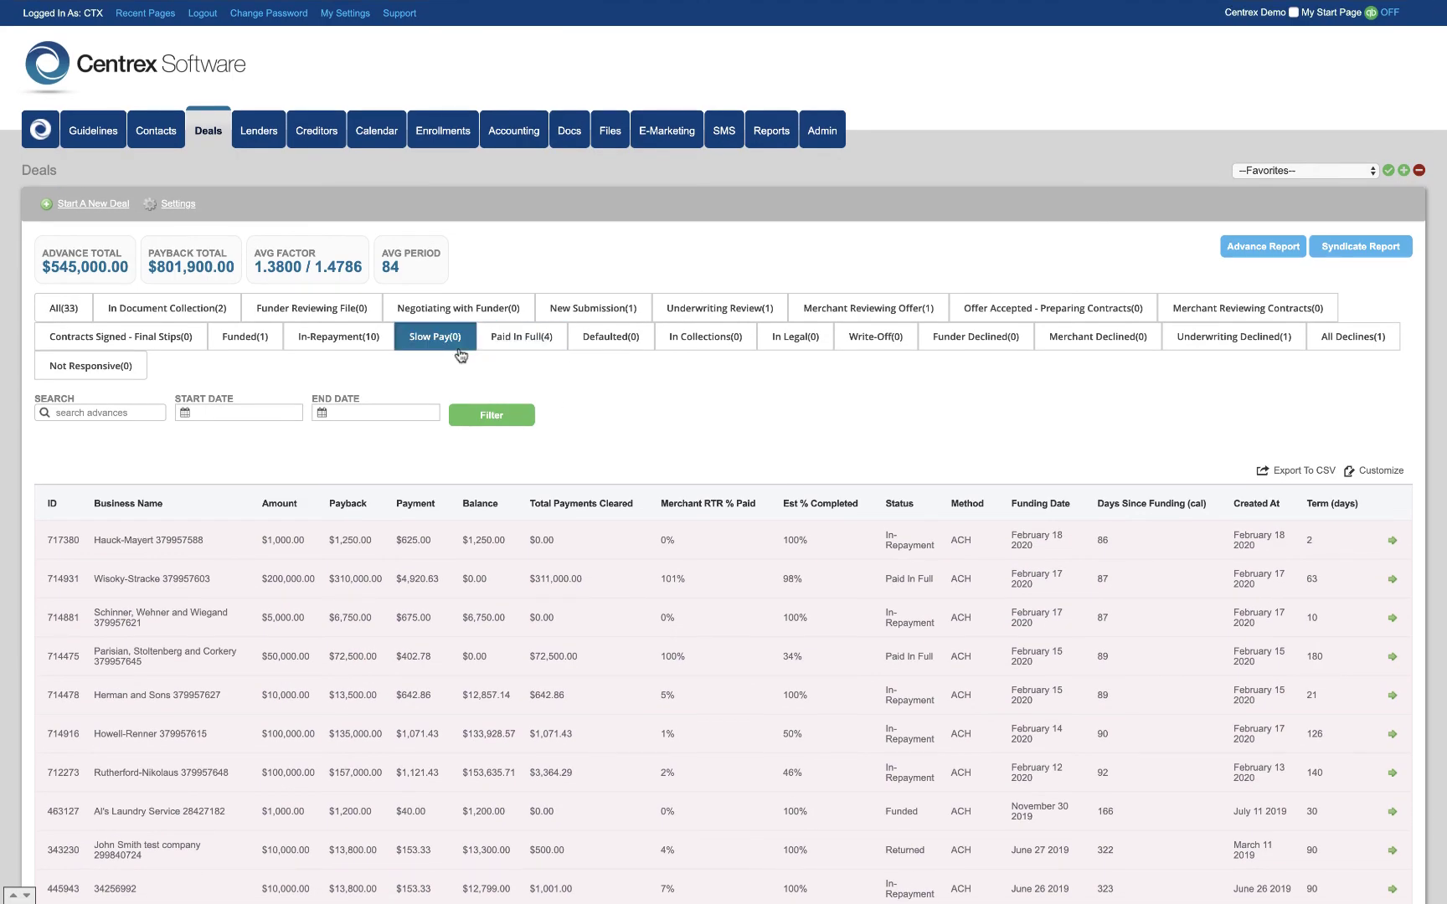
Step: View the lenders chart and list, open the form for adding a new lender, and return to the All Lenders list
left_click(258, 132)
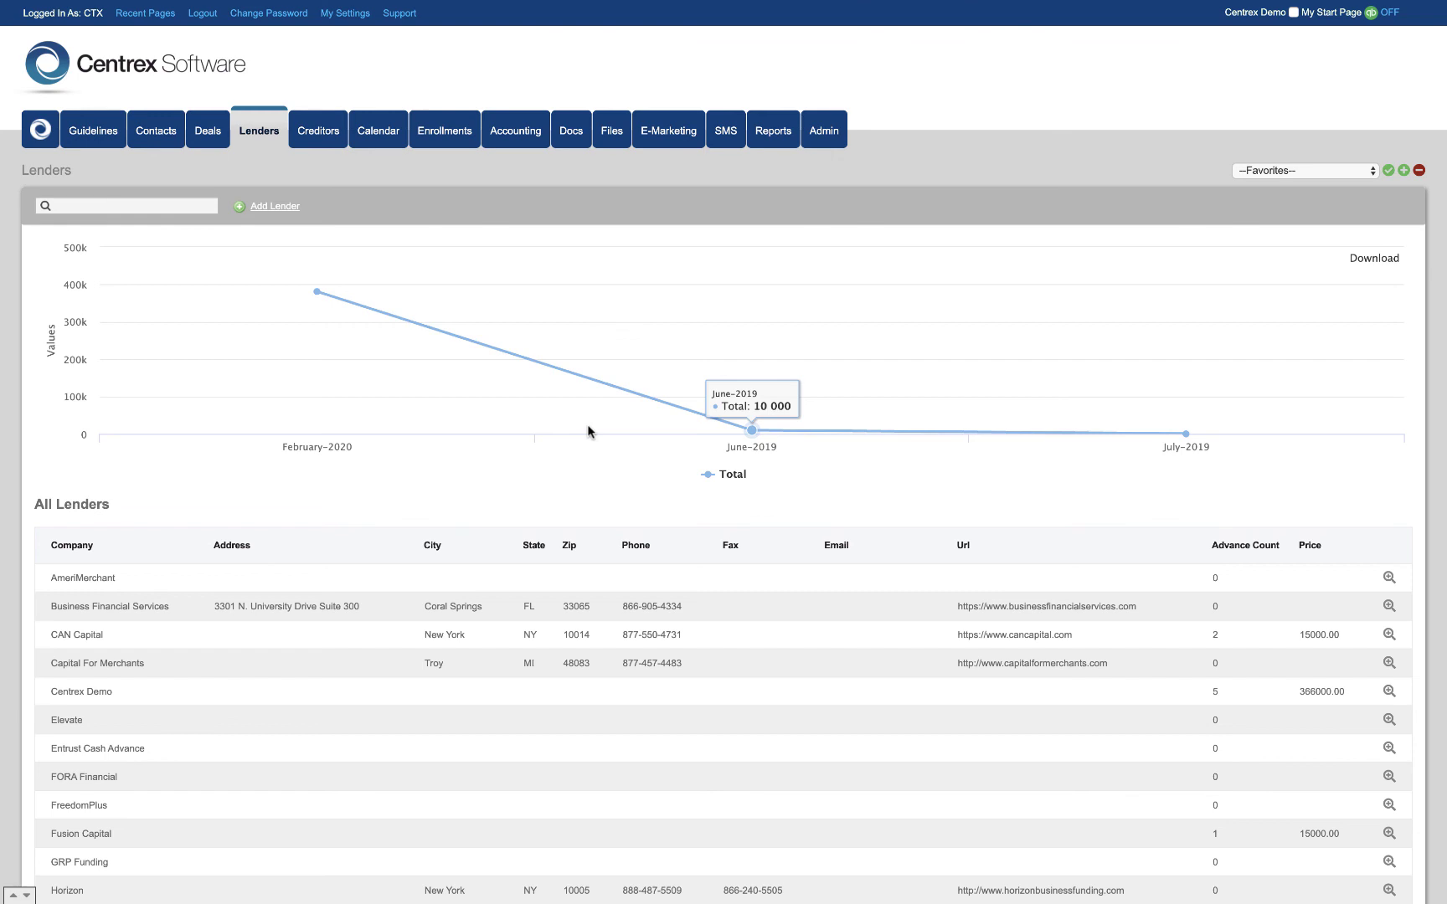
scroll(544, 377, "down", 2)
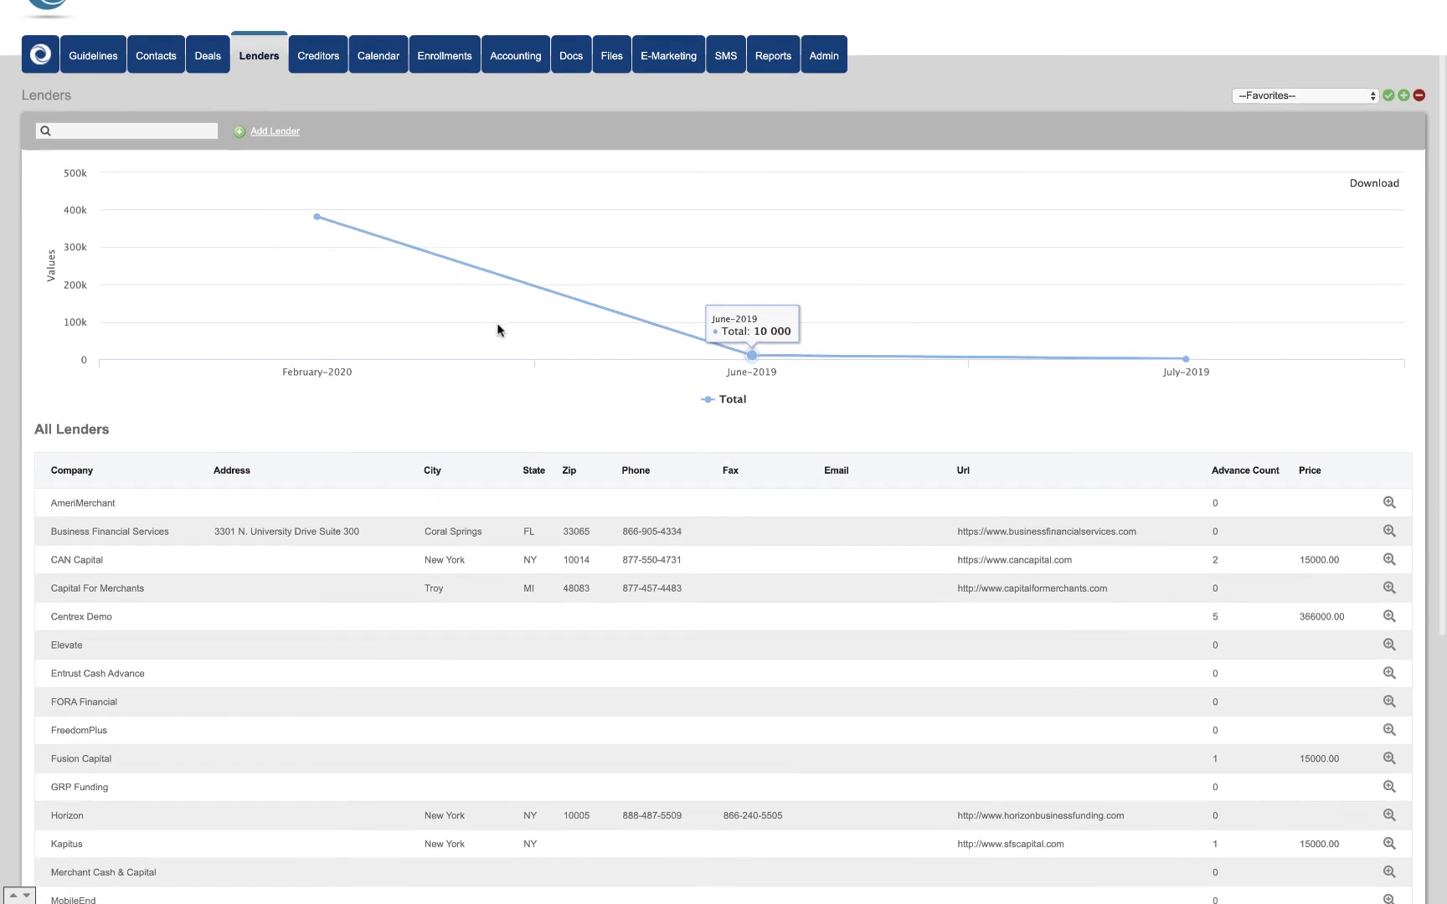
left_click(289, 132)
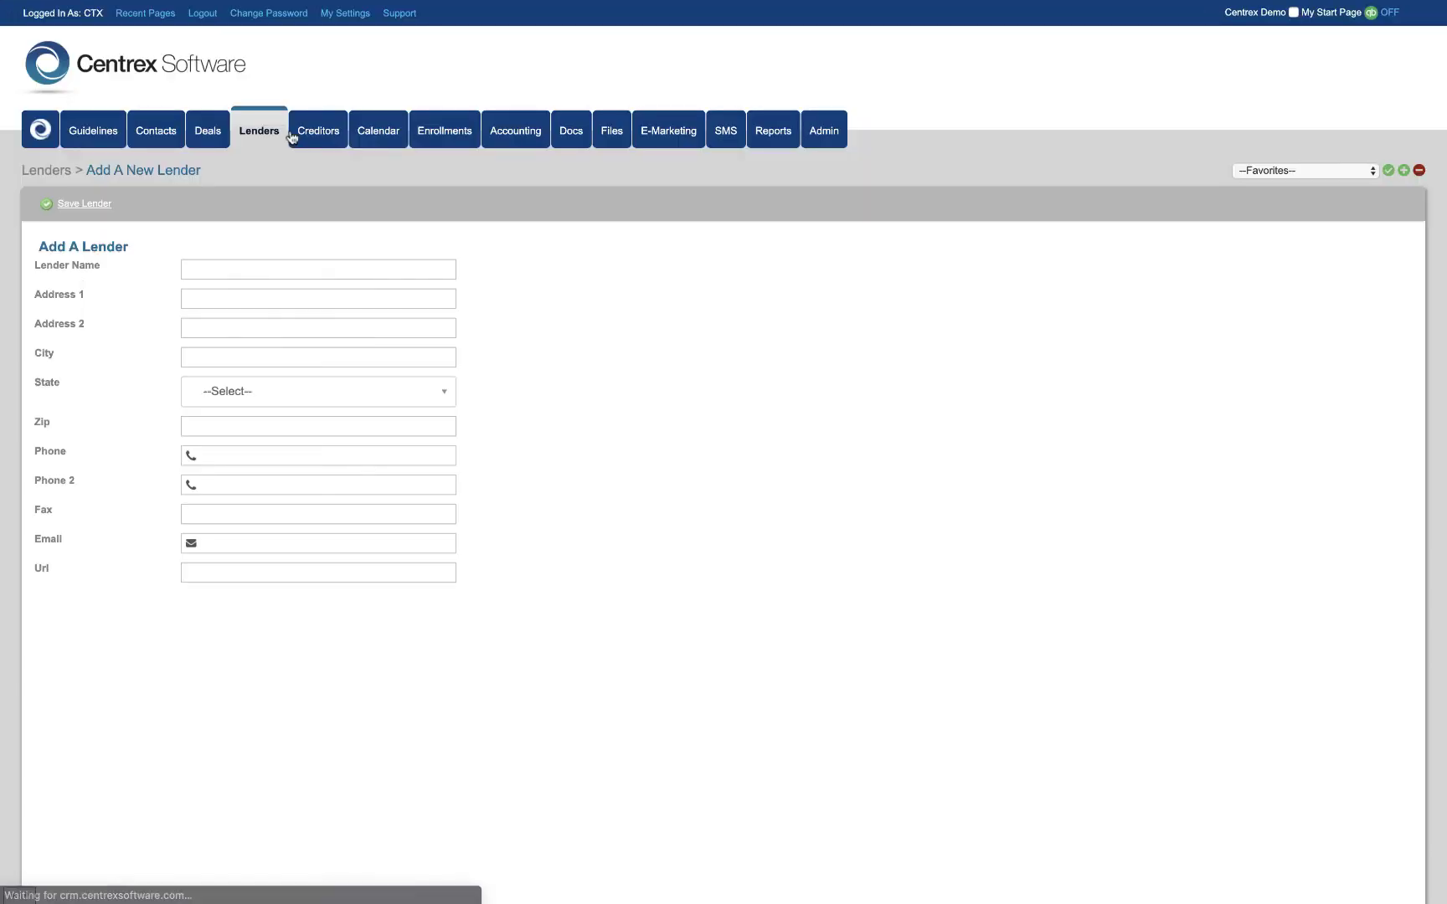
left_click(261, 138)
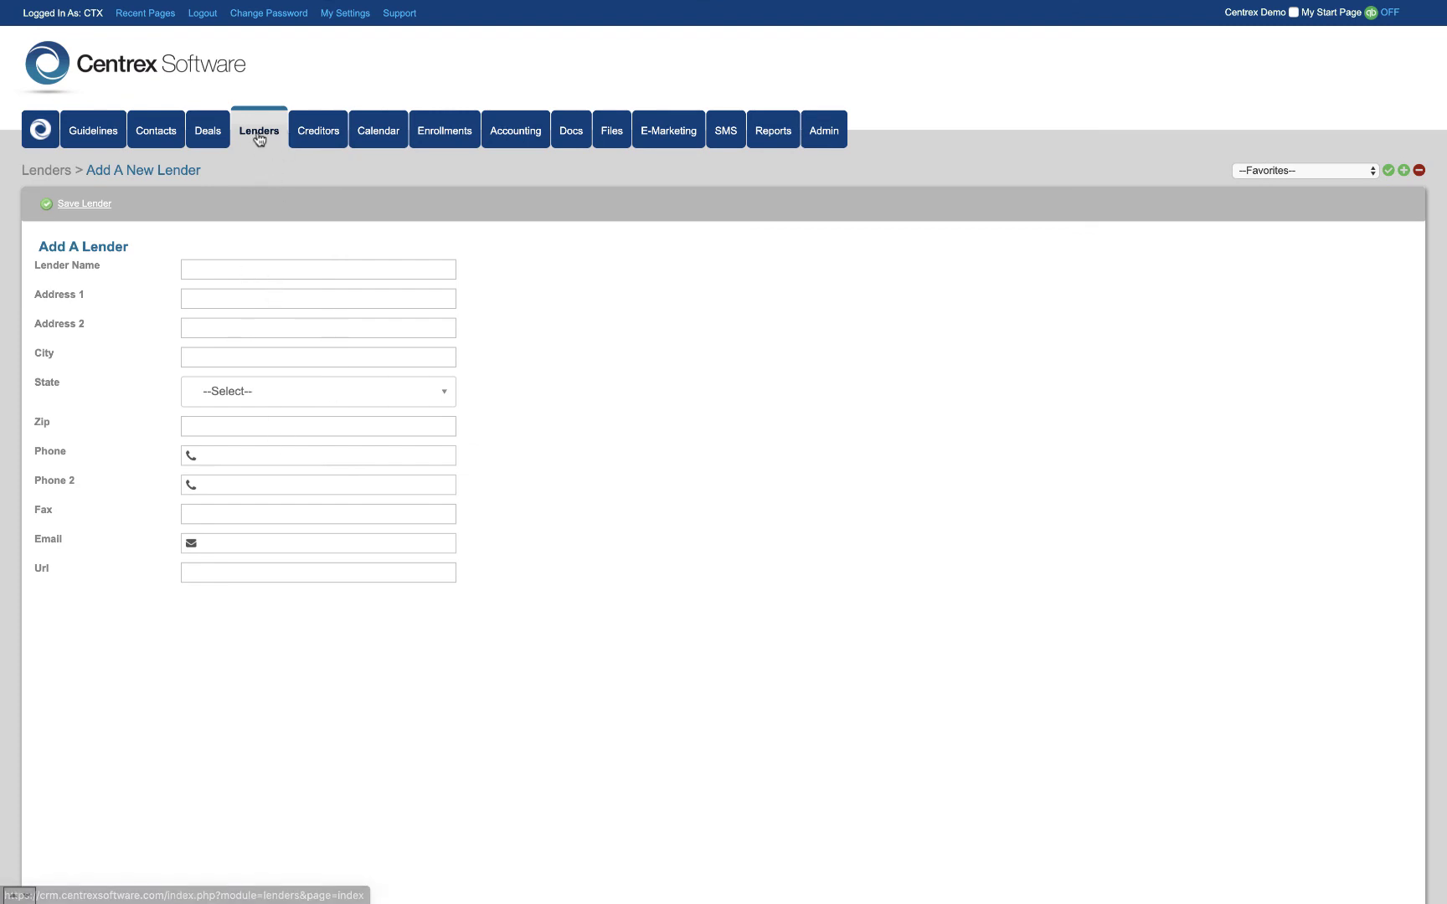
scroll(682, 458, "down", 3)
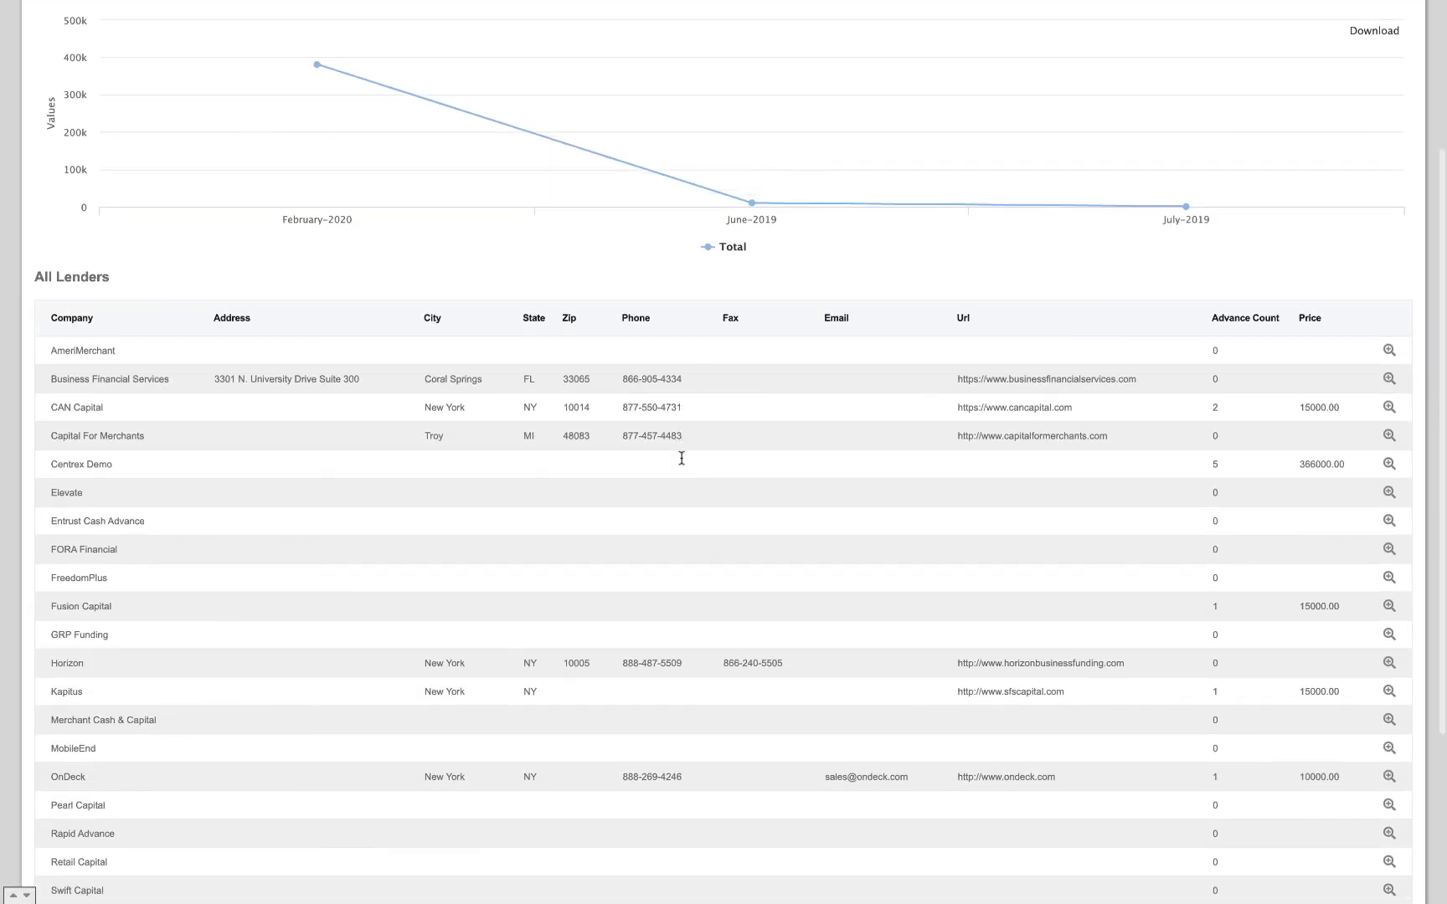
Step: Open Business Financial Services' lender details and examine its advance totals, Contacts section and Active setting
left_click(1388, 379)
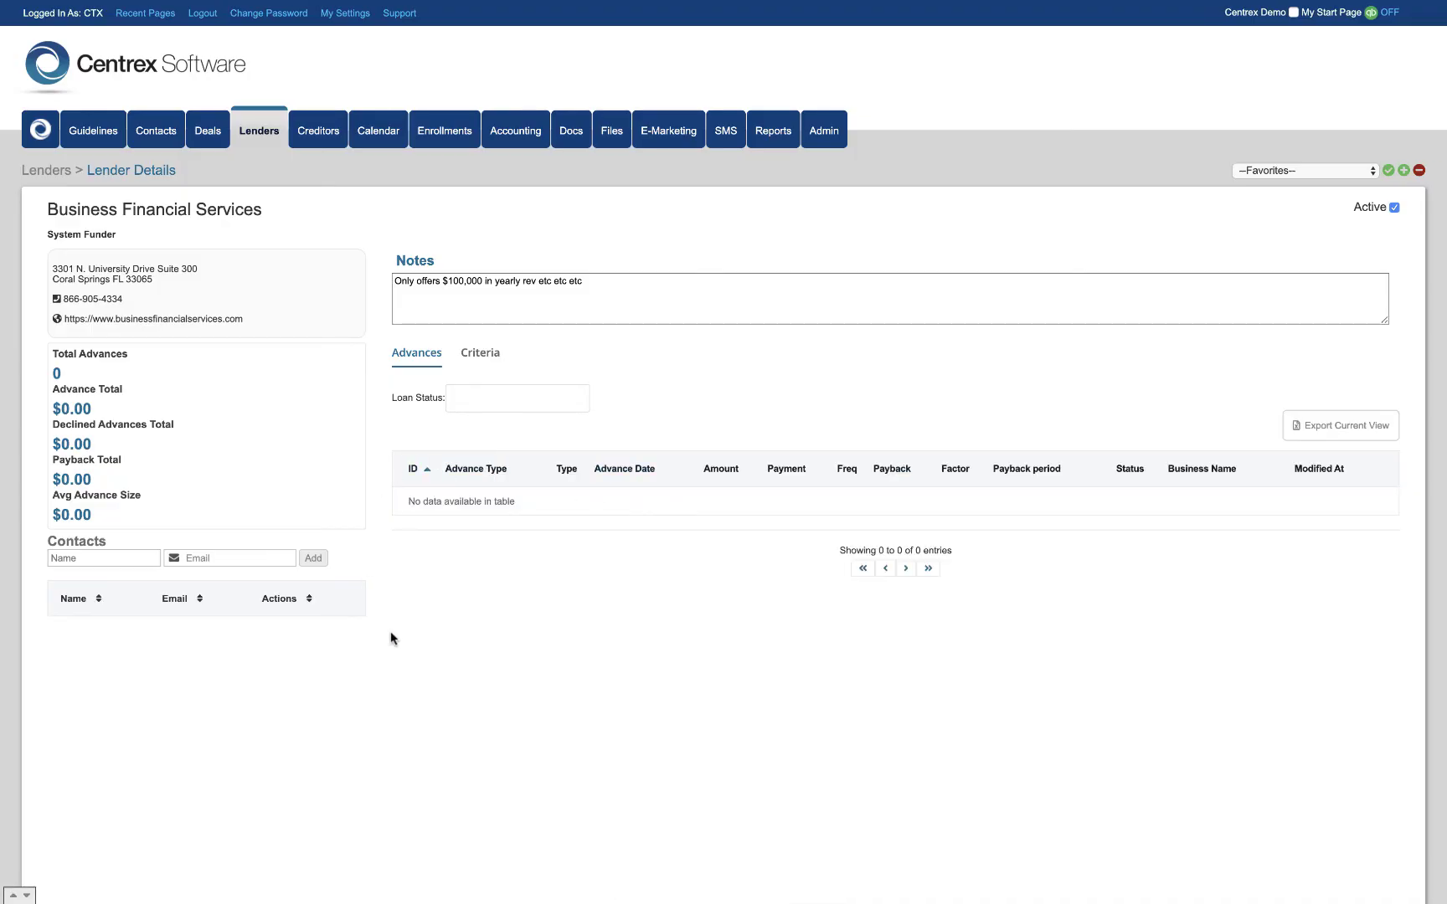
left_click_drag(49, 346, 187, 495)
left_click(187, 495)
scroll(590, 524, "down", 1)
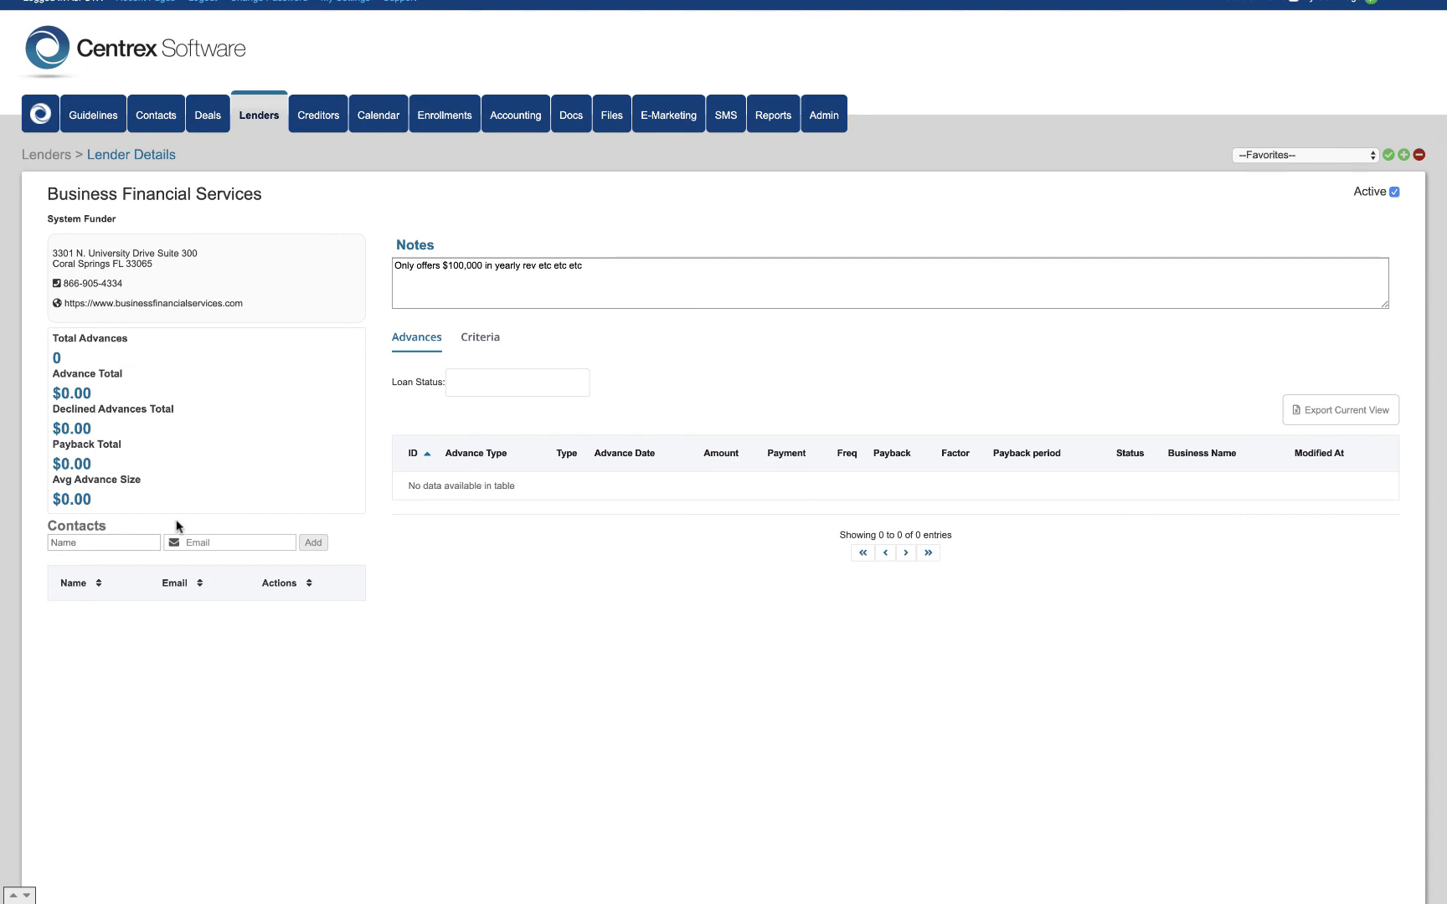
left_click_drag(47, 526, 103, 526)
left_click(105, 526)
left_click_drag(1351, 192, 1373, 196)
left_click(1374, 196)
Step: View the lender's Criteria filters and Loan Status options, and return to the lenders list
left_click(497, 345)
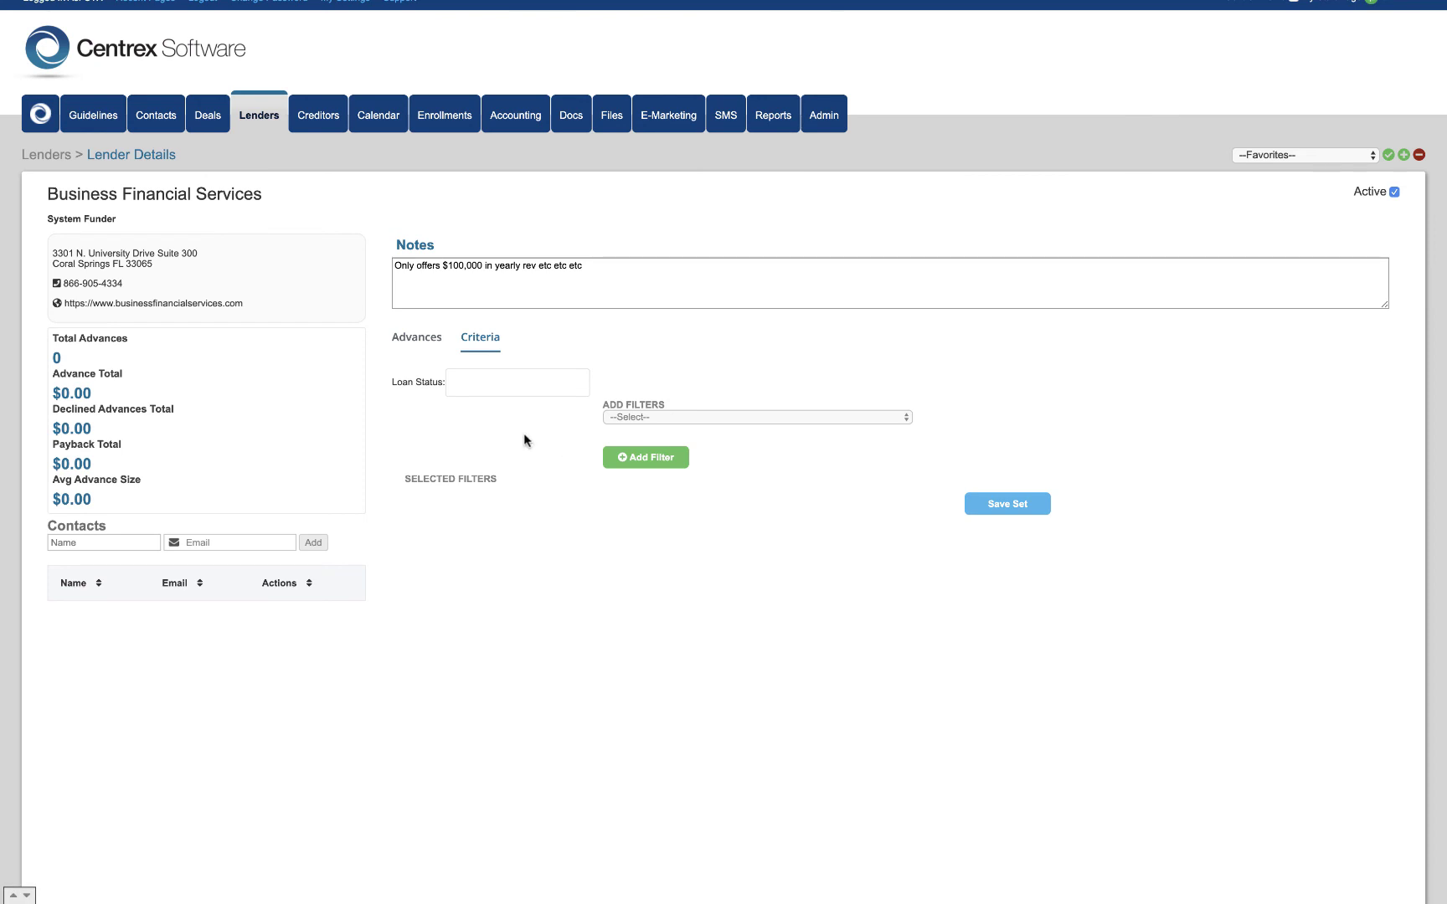
left_click(526, 380)
left_click(258, 123)
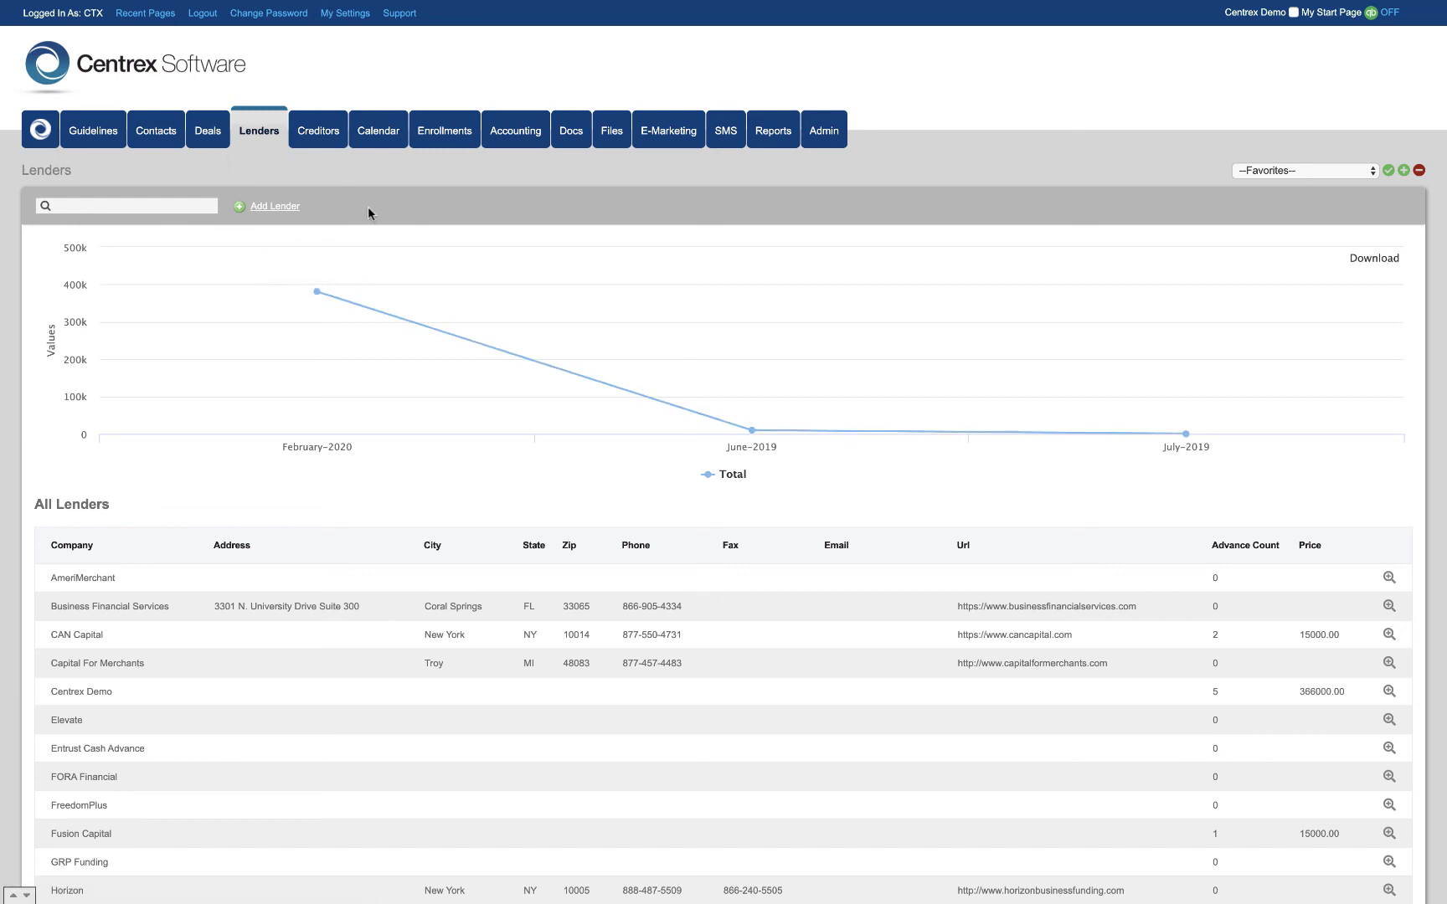
Step: View the May 2020 calendar, open the form for scheduling an event, and return to the calendar
left_click(376, 134)
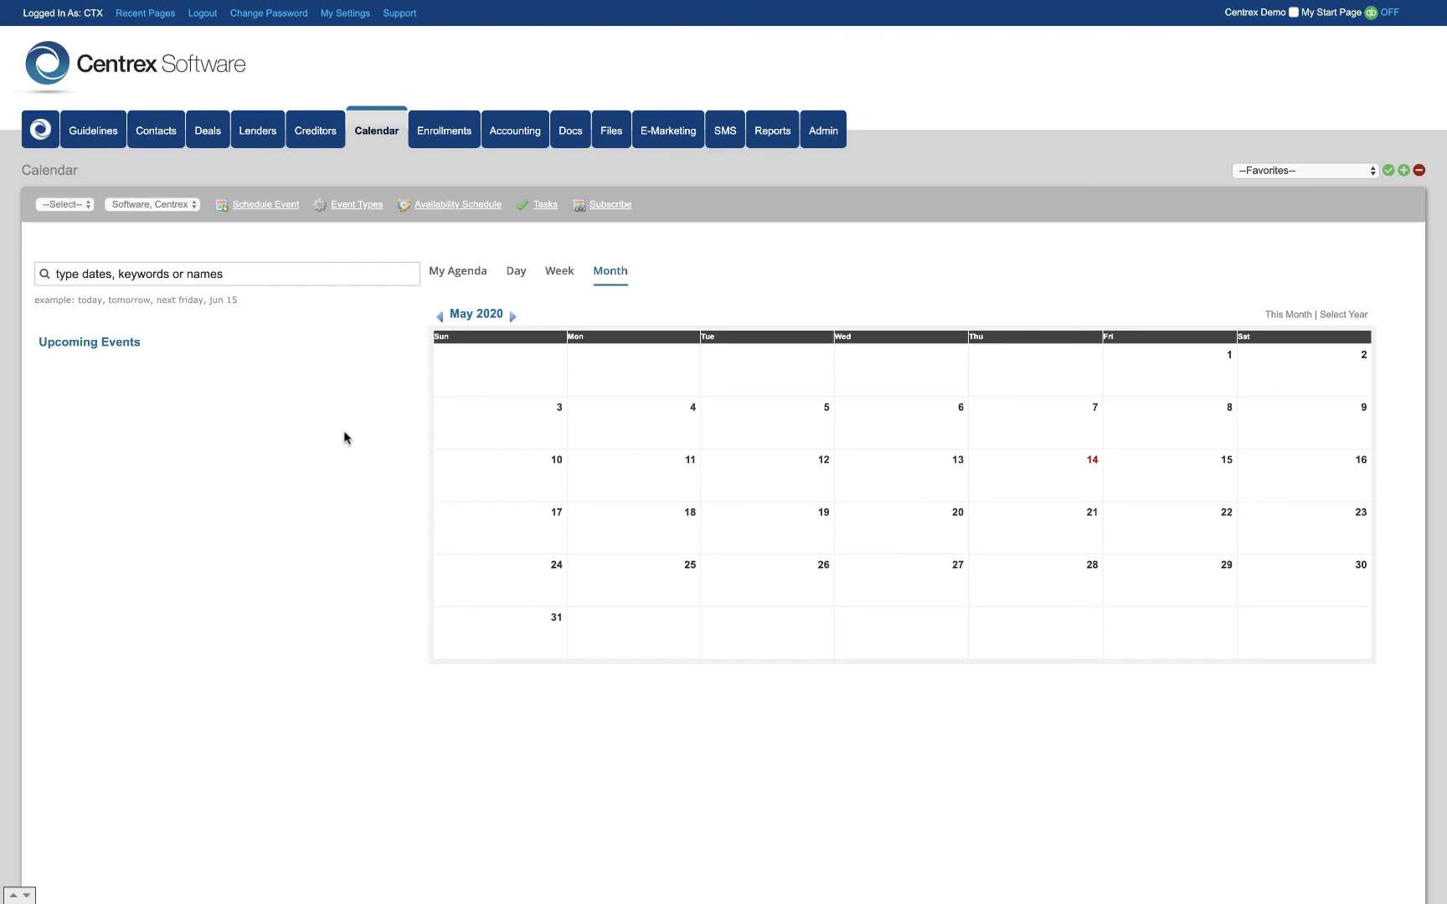
scroll(344, 437, "down", 1)
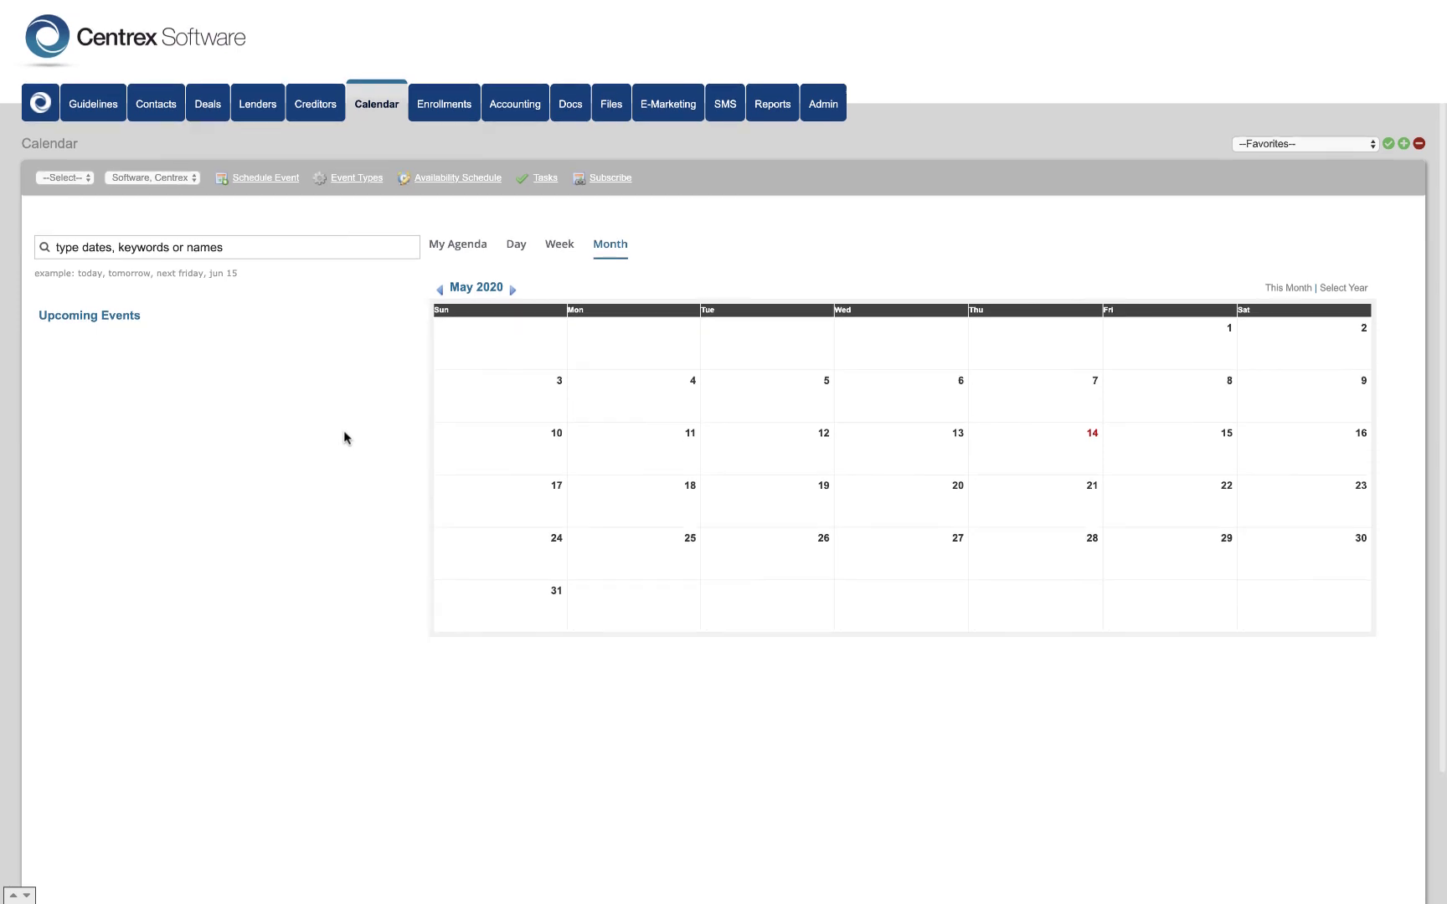
left_click(283, 183)
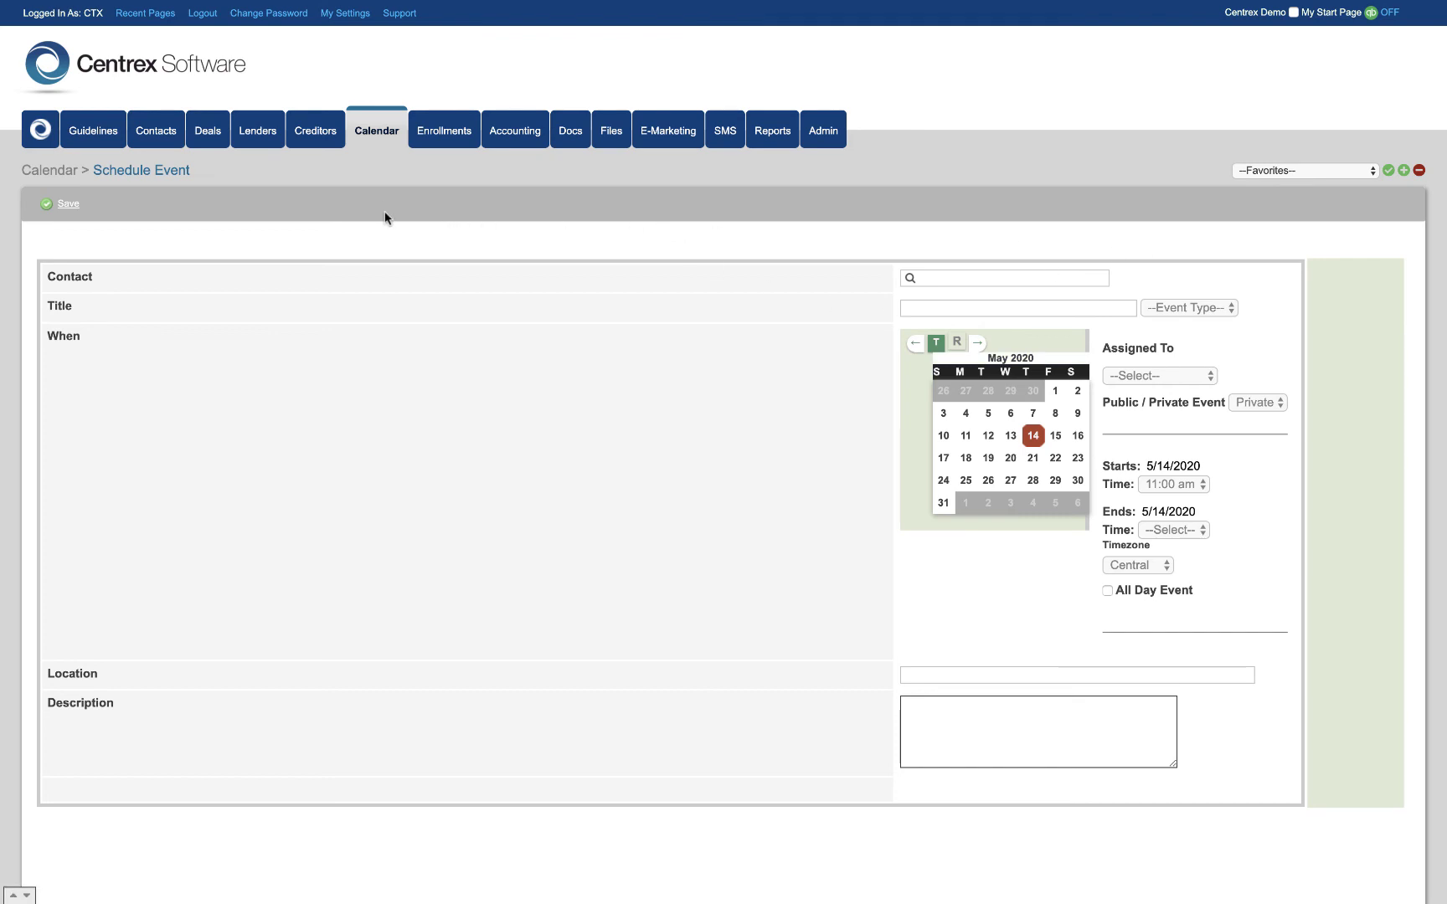
left_click(373, 134)
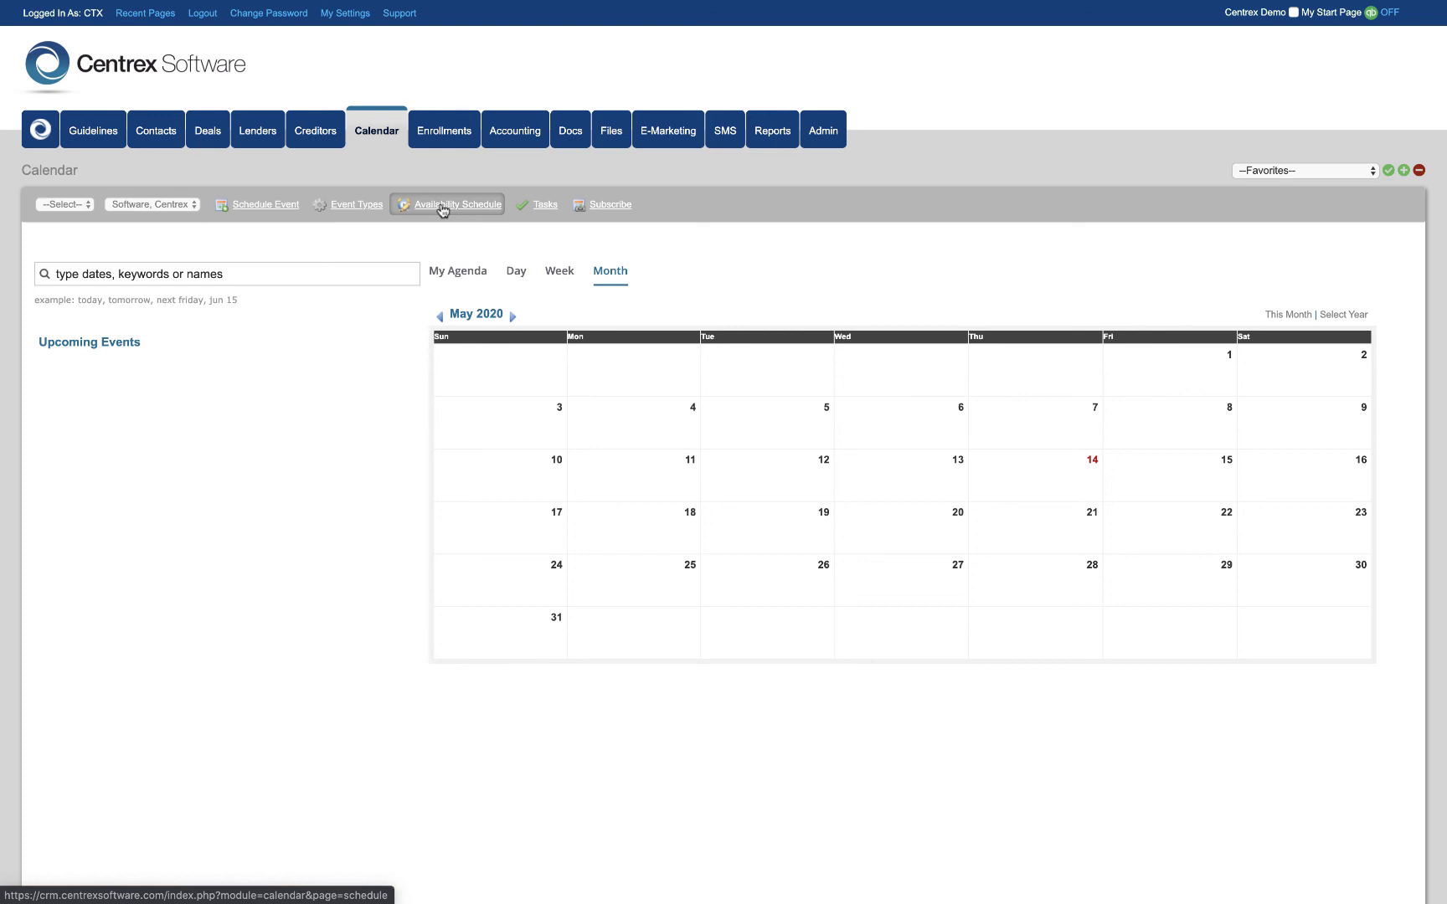
Step: Open the calendar's Tasks, review the notification, color and other options in Task Settings, and return to the task list
left_click(543, 206)
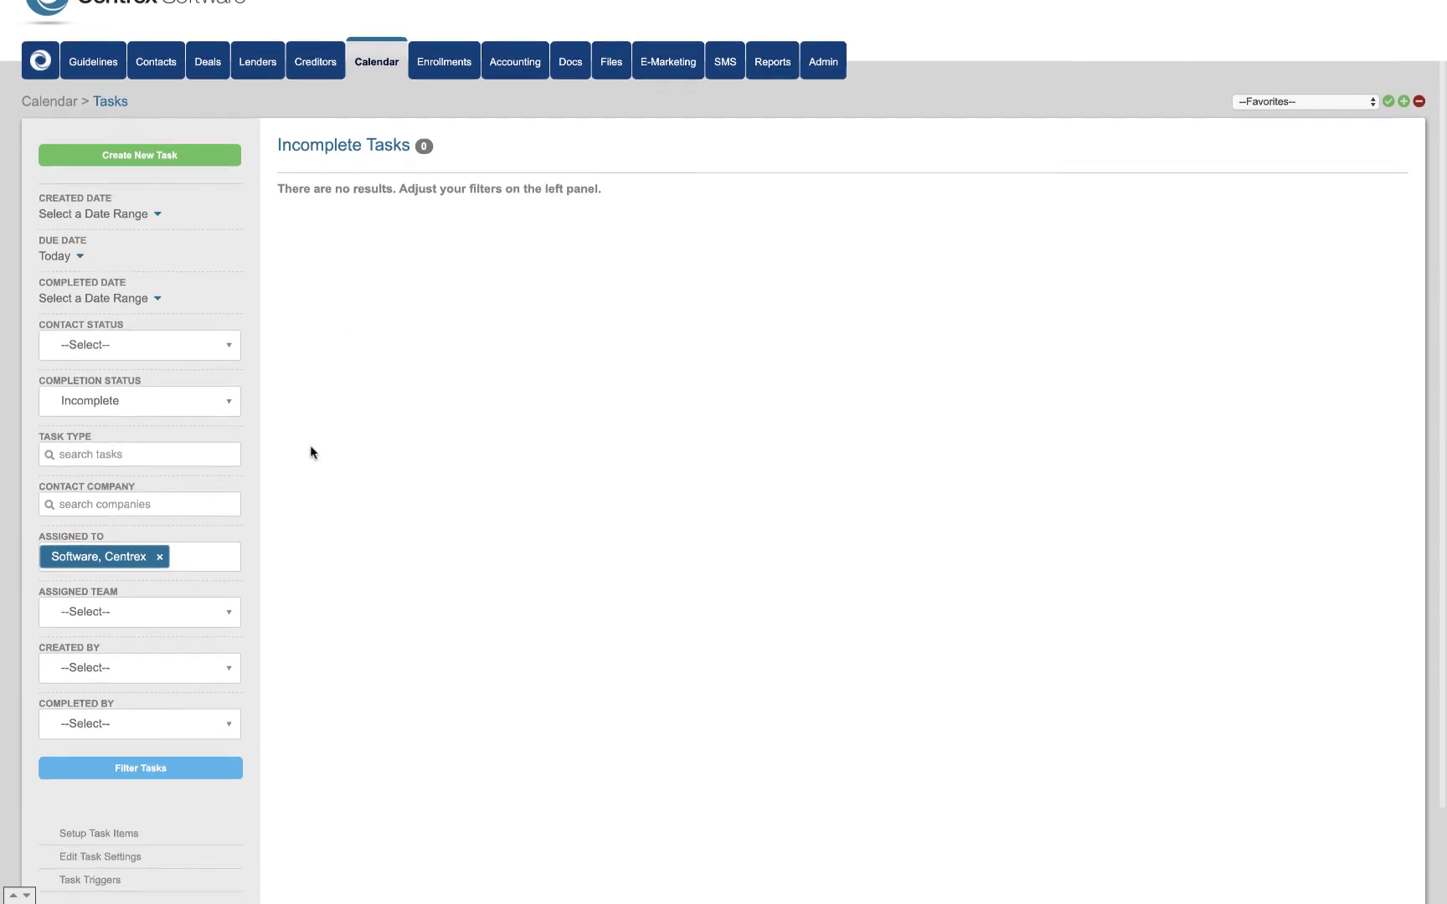
scroll(310, 452, "down", 2)
left_click(145, 743)
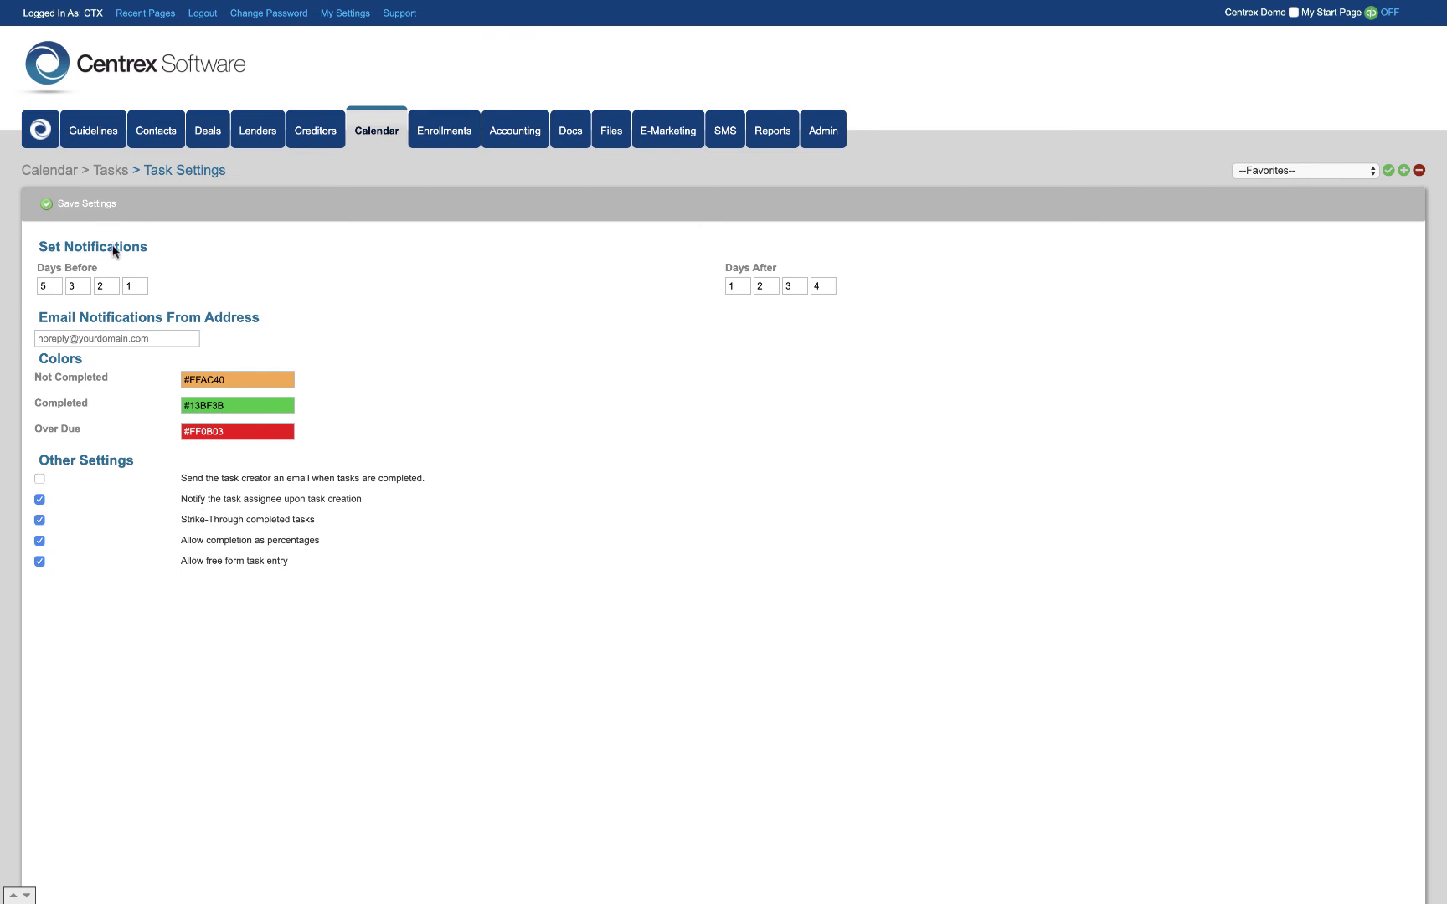
left_click(107, 204)
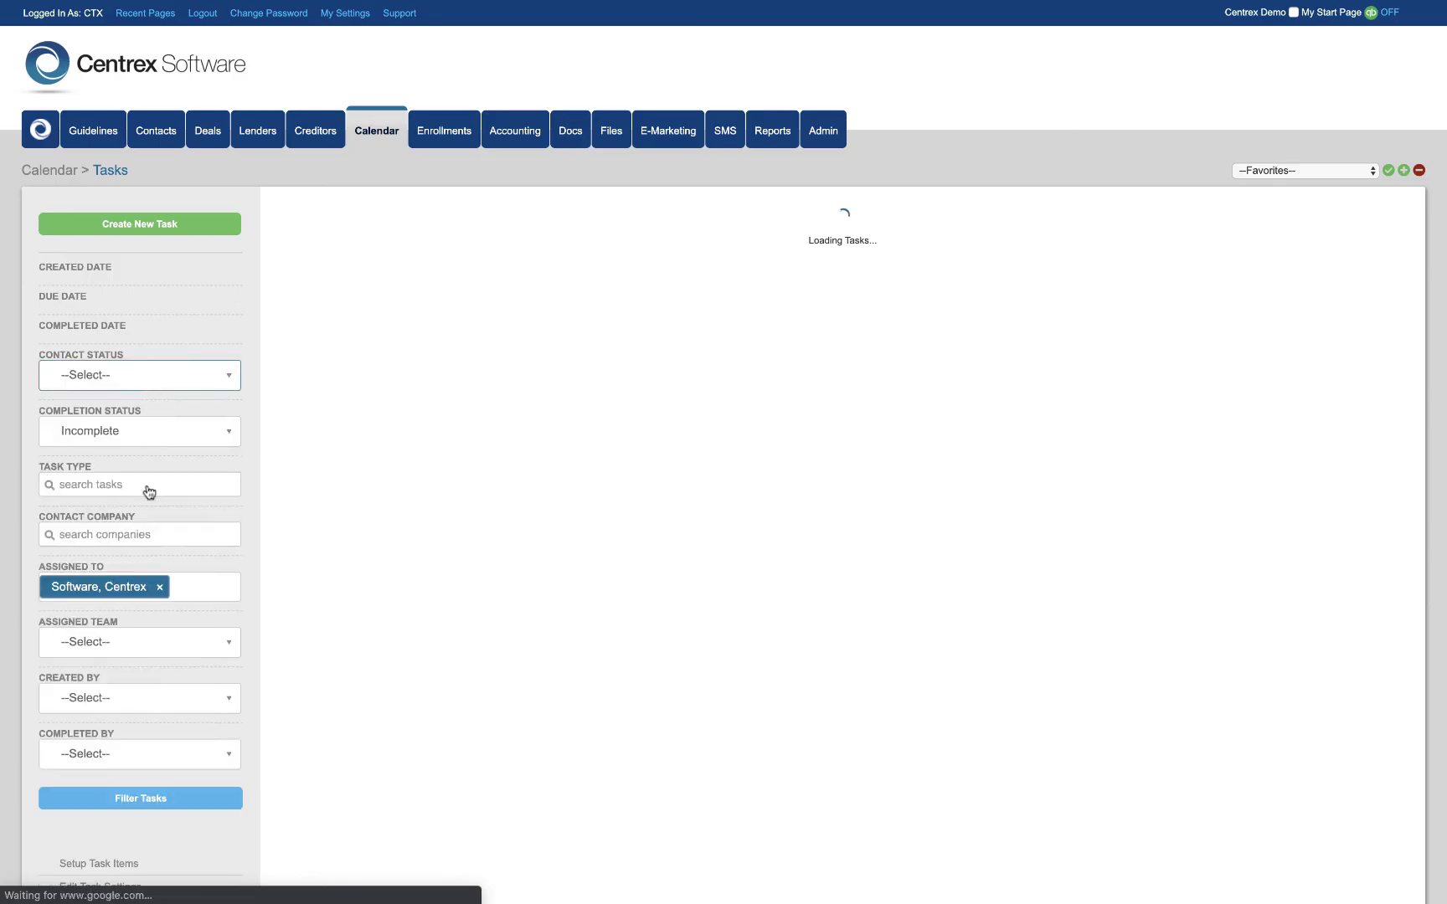
Step: Open the task item setup, review the task groups and items, and return to the task list
scroll(150, 519, "down", 3)
left_click(128, 717)
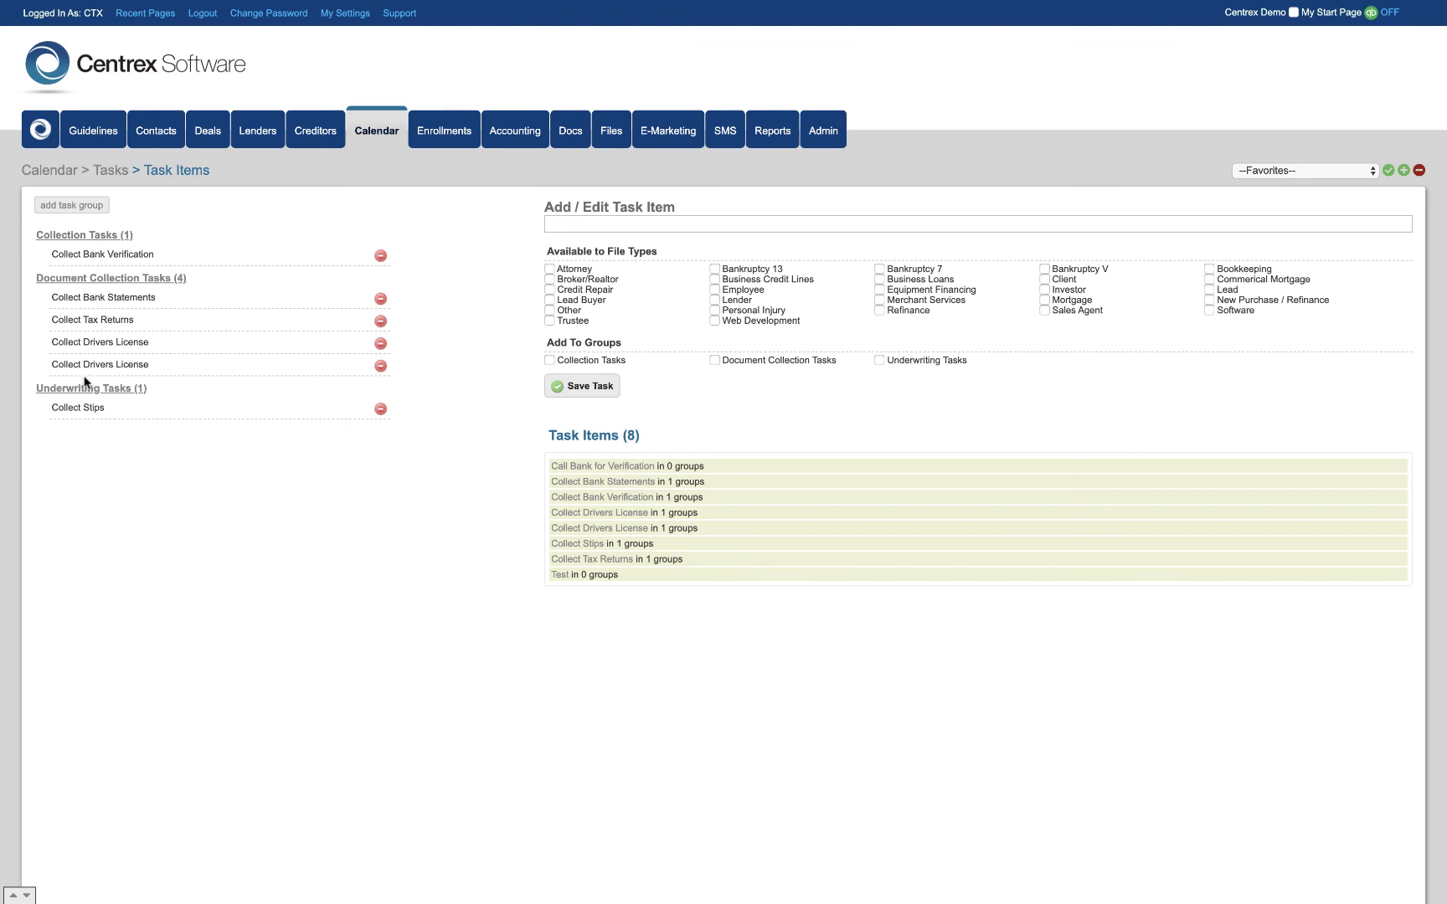
left_click(112, 170)
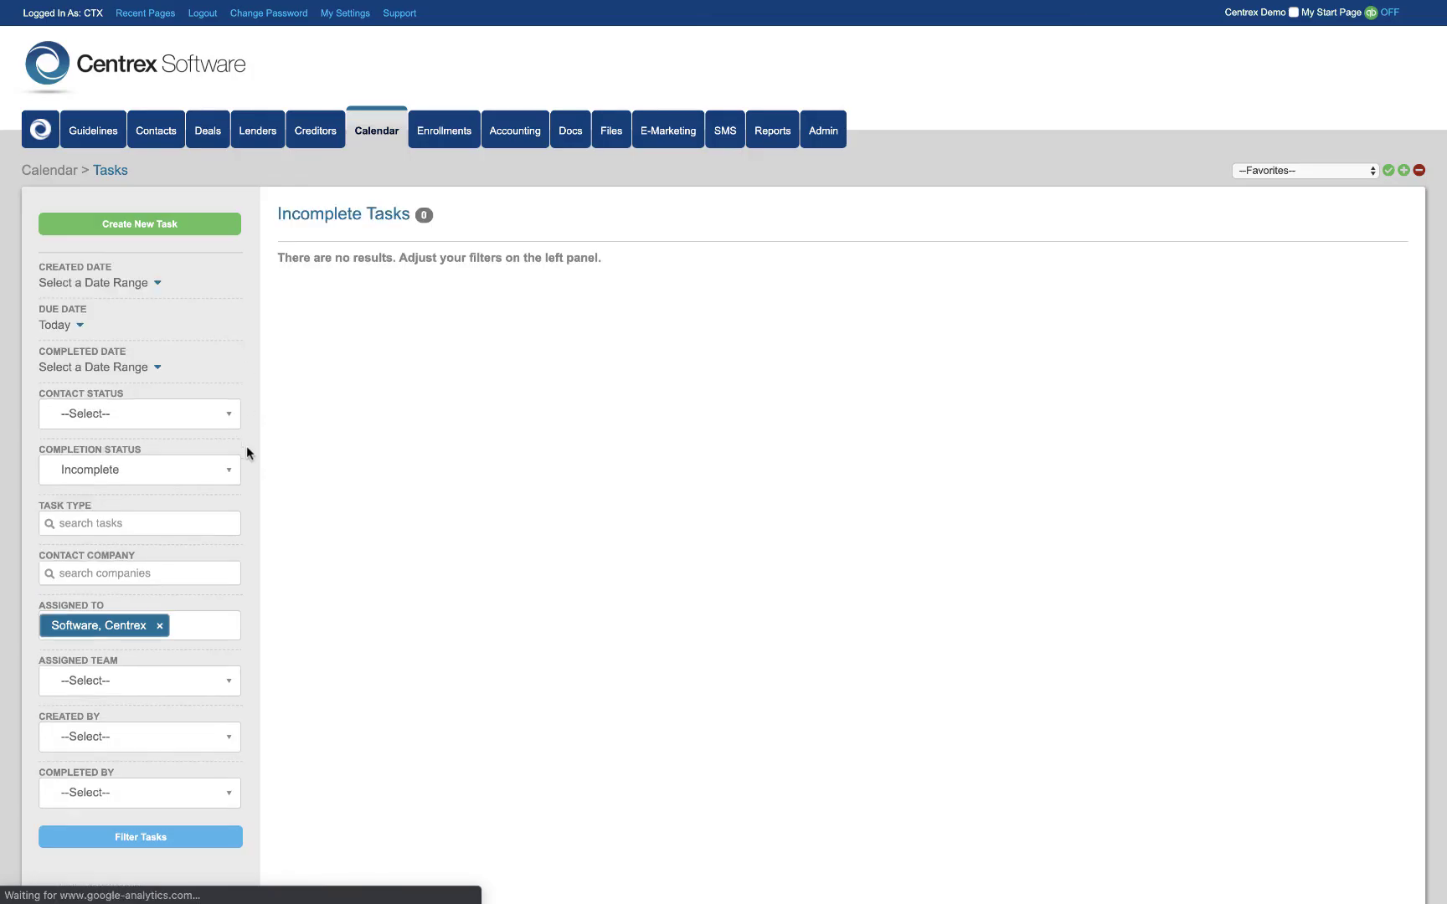
Step: Open the Task Triggers page, browse its available administration options without choosing one, and return to the calendar
scroll(249, 561, "down", 4)
left_click(109, 768)
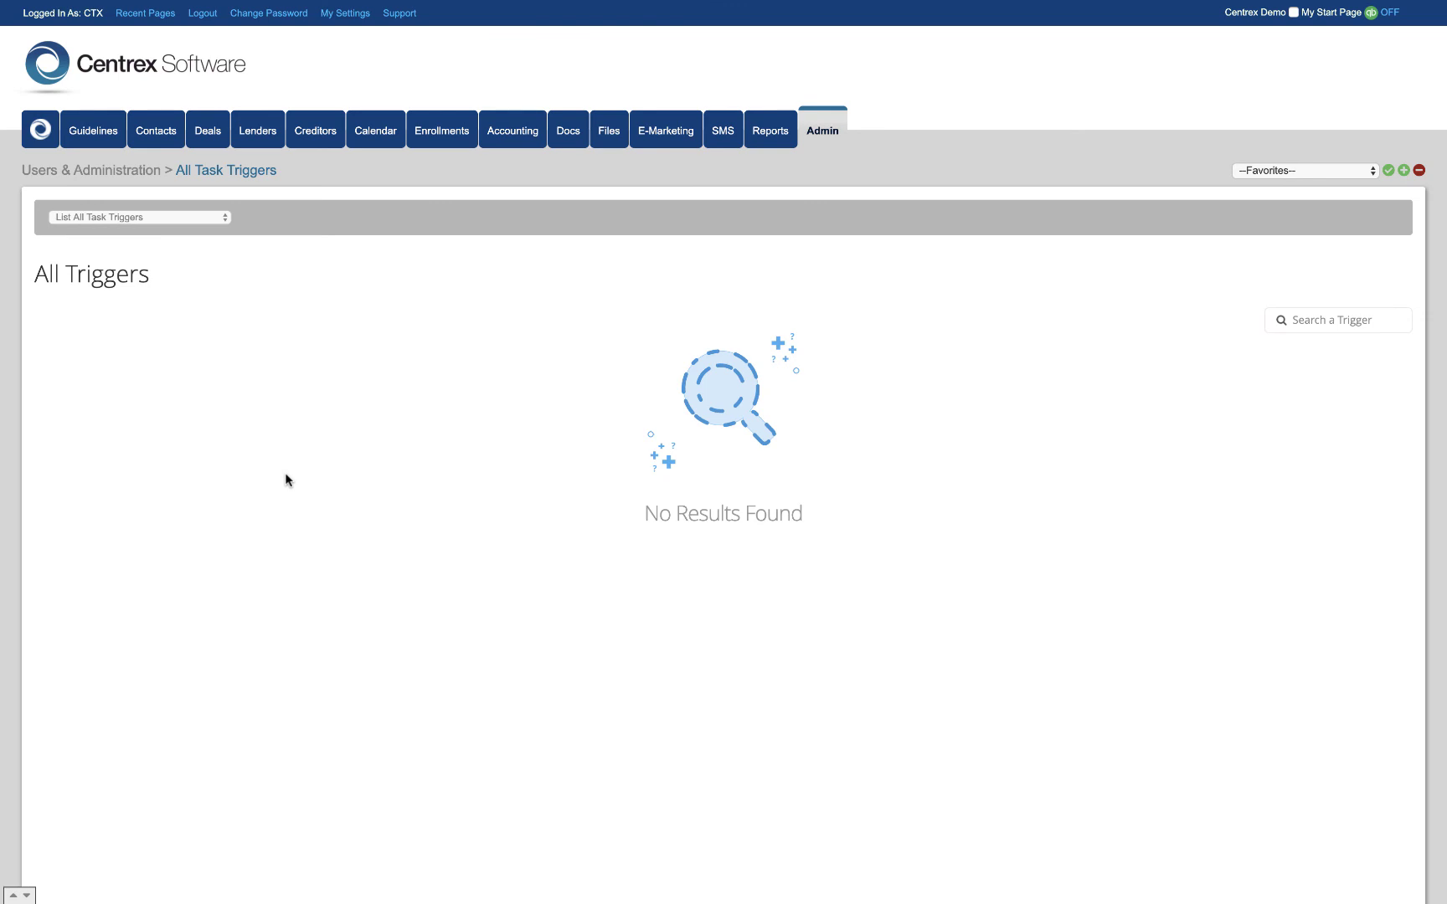
left_click(194, 217)
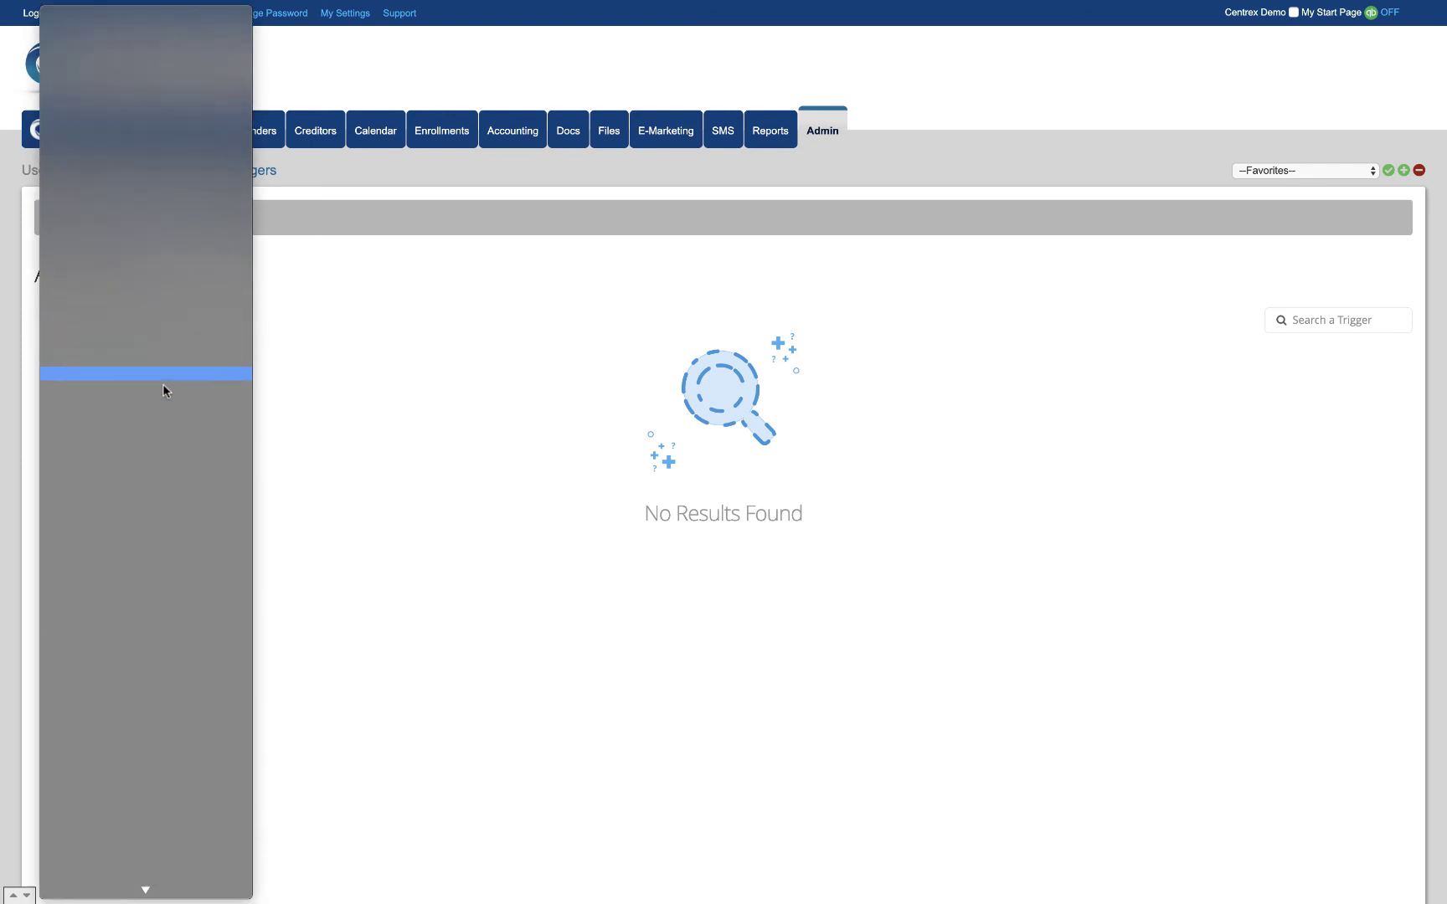
scroll(162, 385, "down", 4)
scroll(163, 384, "up", 4)
left_click(300, 343)
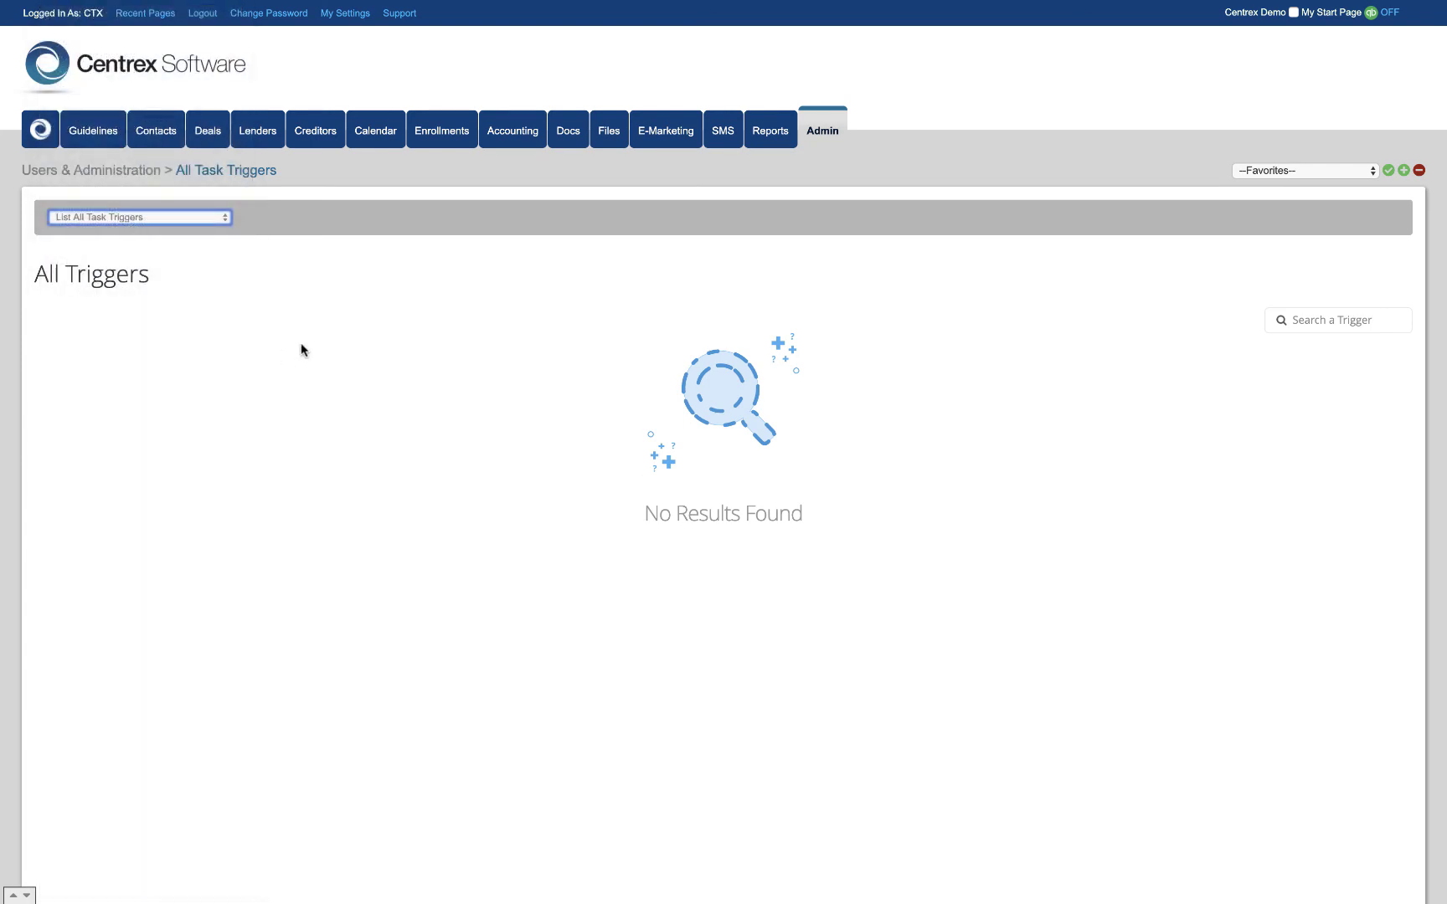
left_click(365, 143)
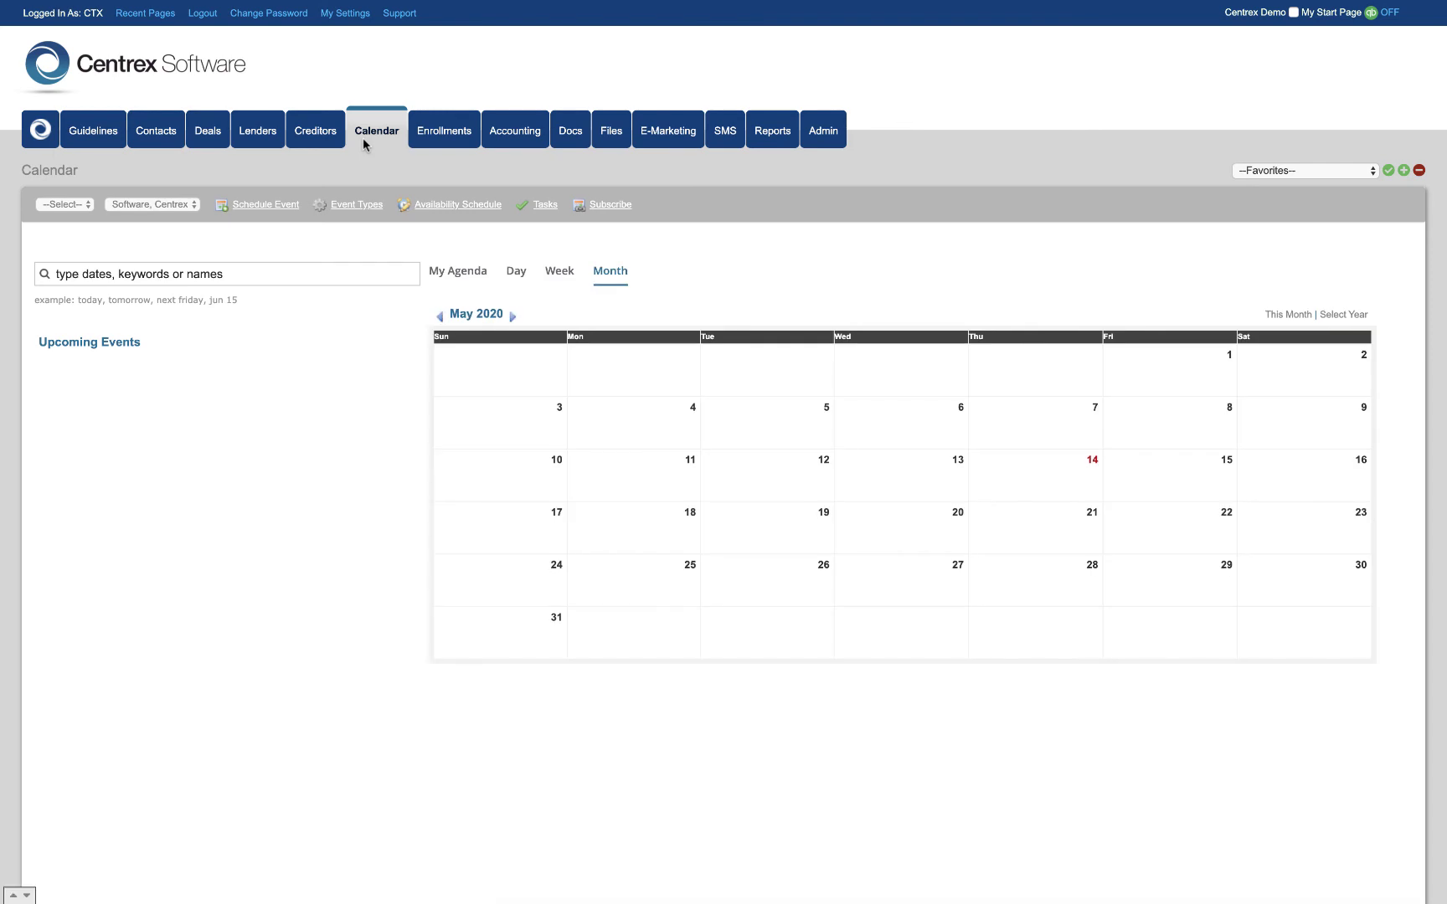
Step: Open Accounting's Open Debits This Week report, review its customization filters and displayed fields, and save the report
left_click(503, 141)
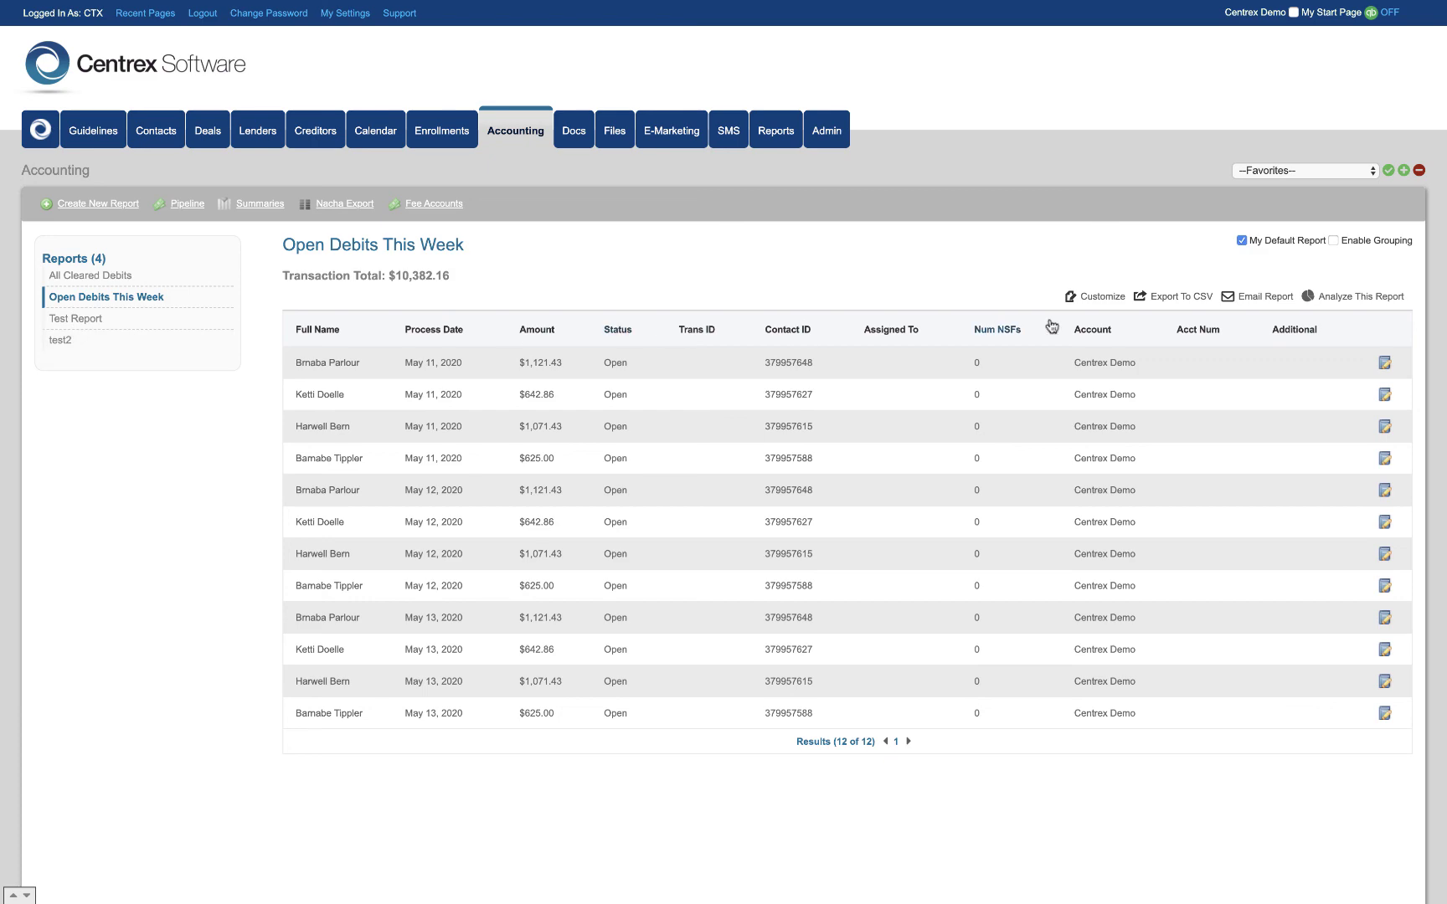
left_click(1094, 298)
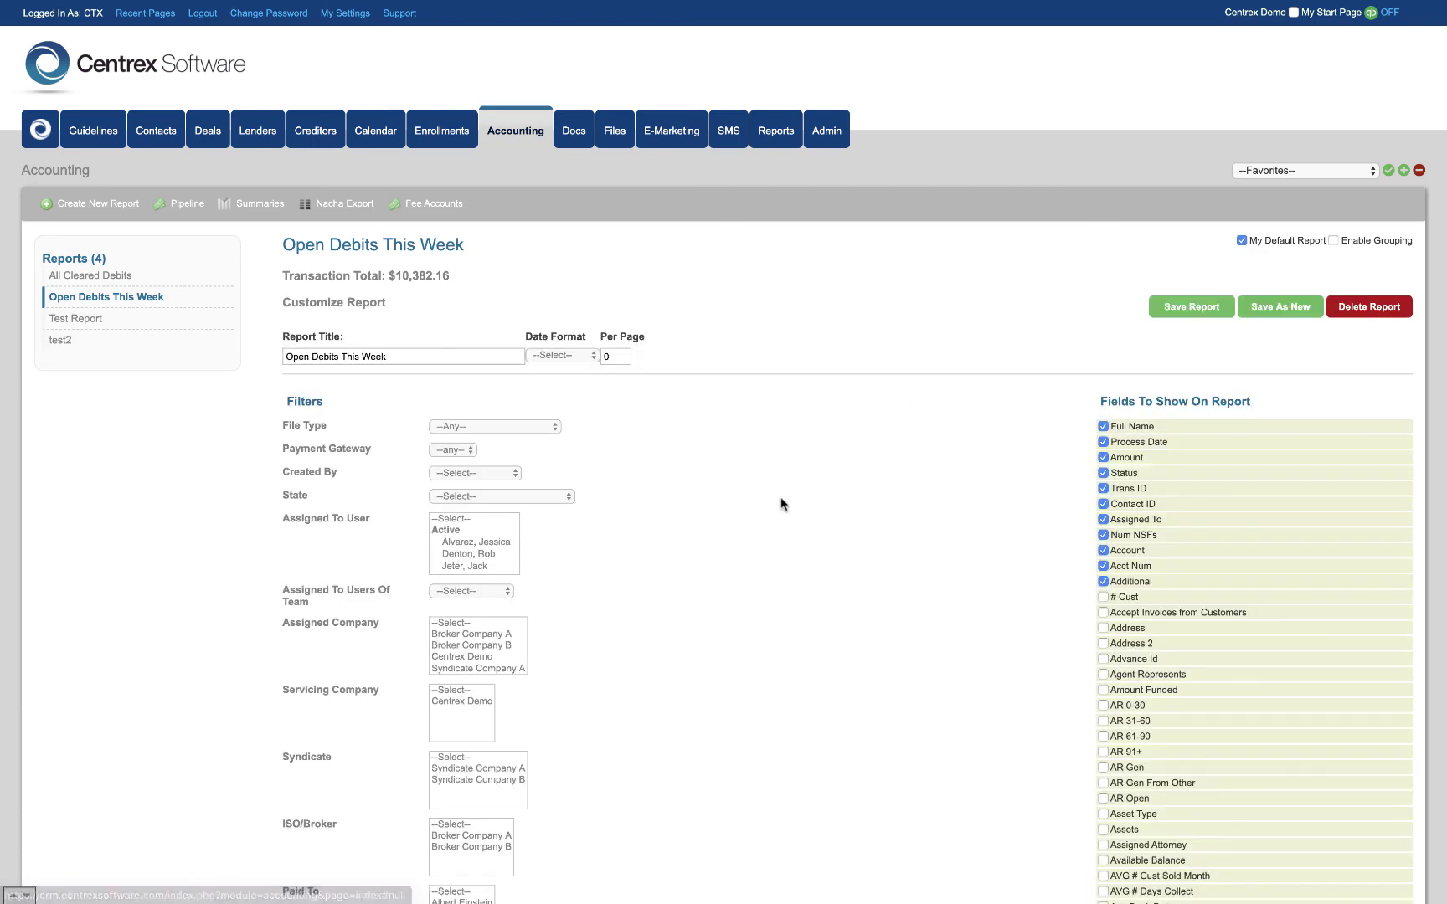
scroll(775, 515, "down", 1)
scroll(772, 522, "down", 8)
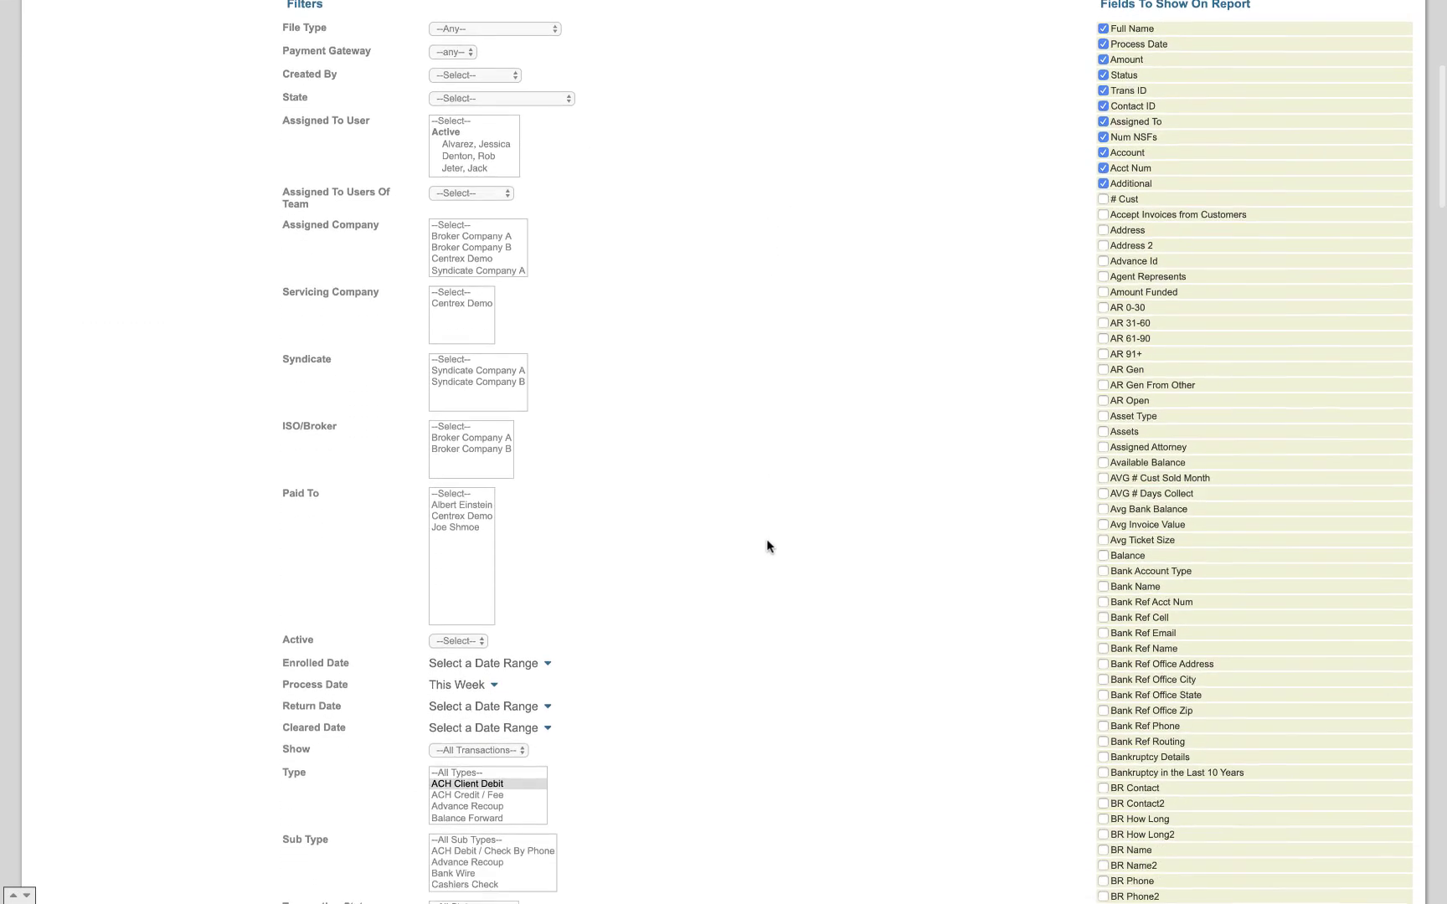
scroll(766, 538, "up", 9)
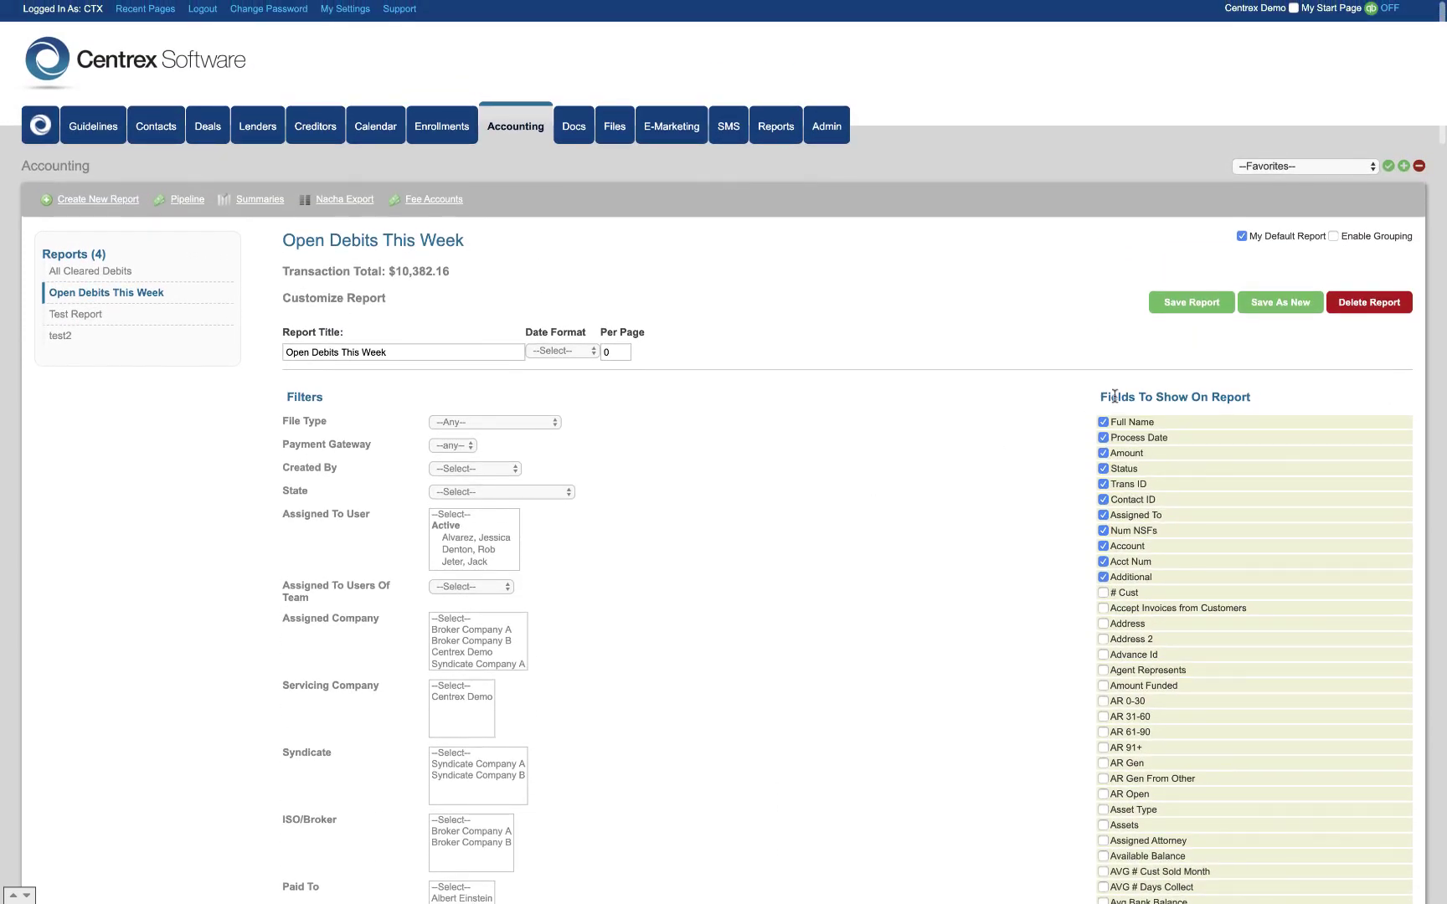
left_click(1192, 302)
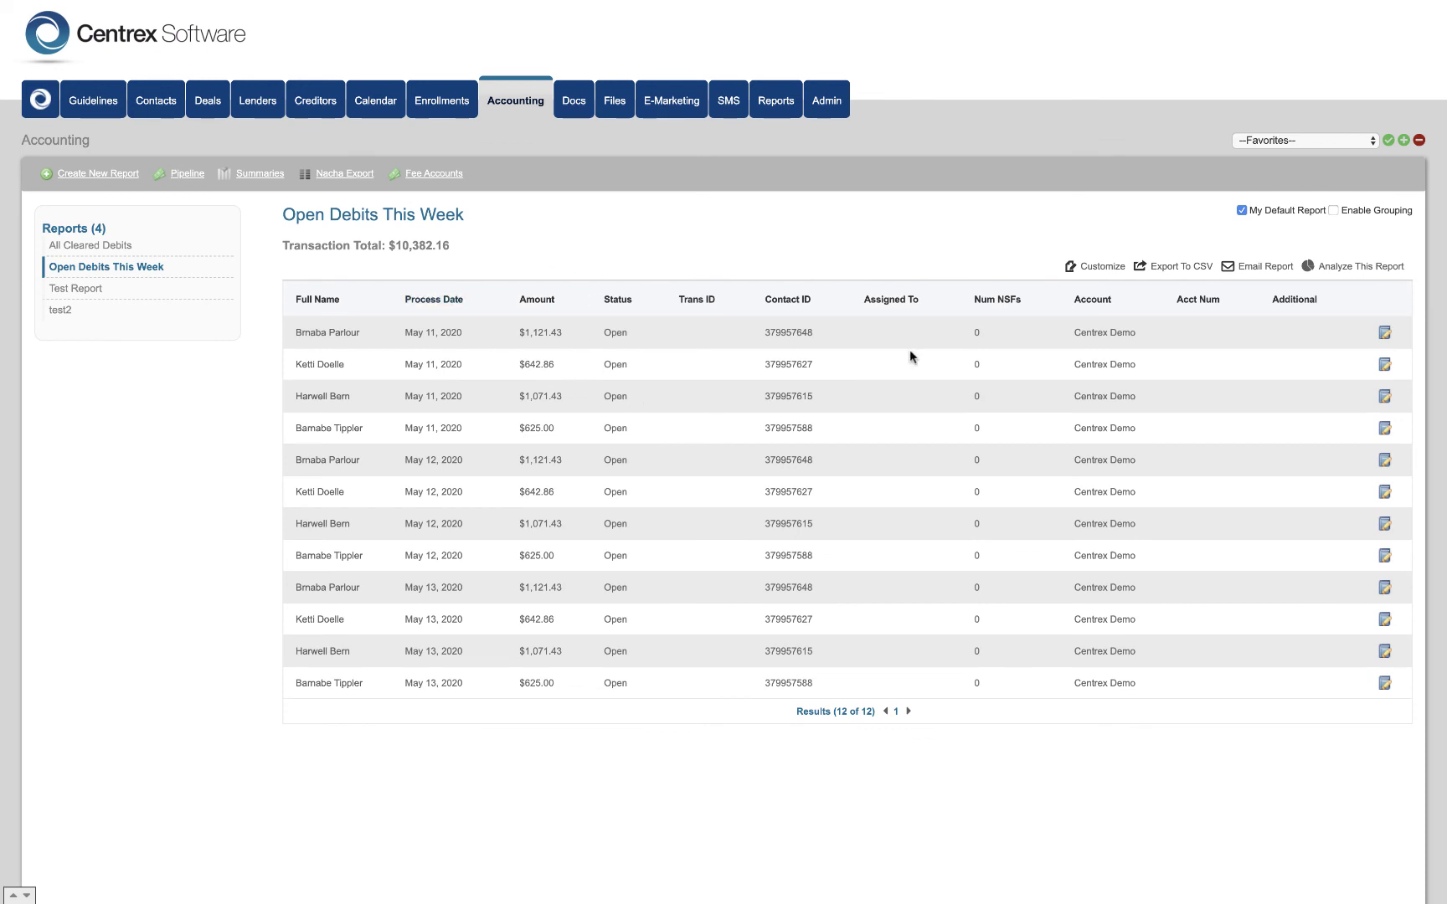
Step: Enable grouping on the Open Debits This Week report and group its transactions by Full Name
left_click(1356, 210)
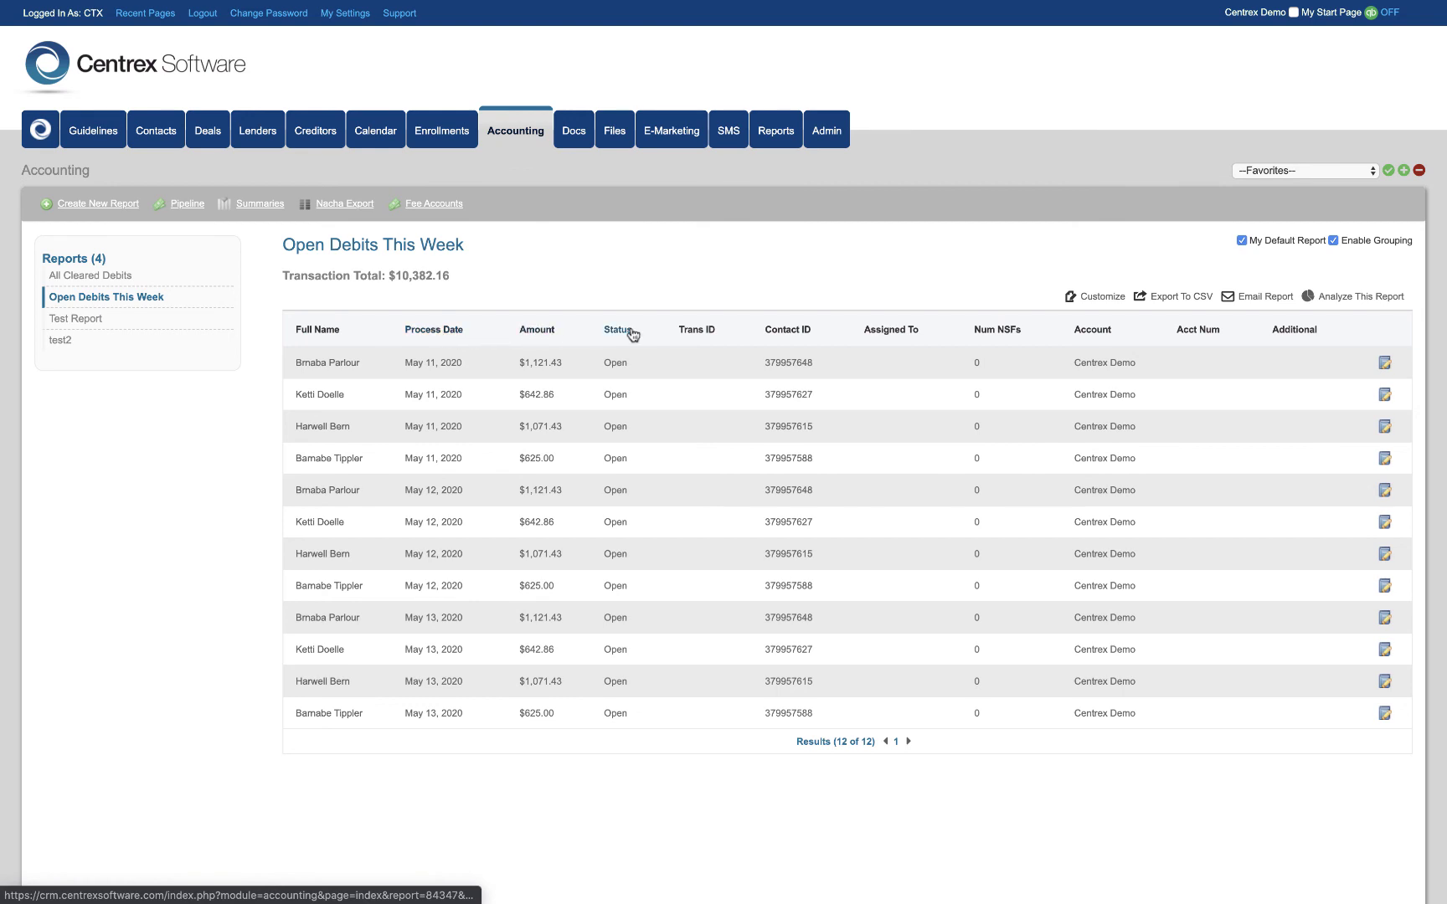
left_click(319, 331)
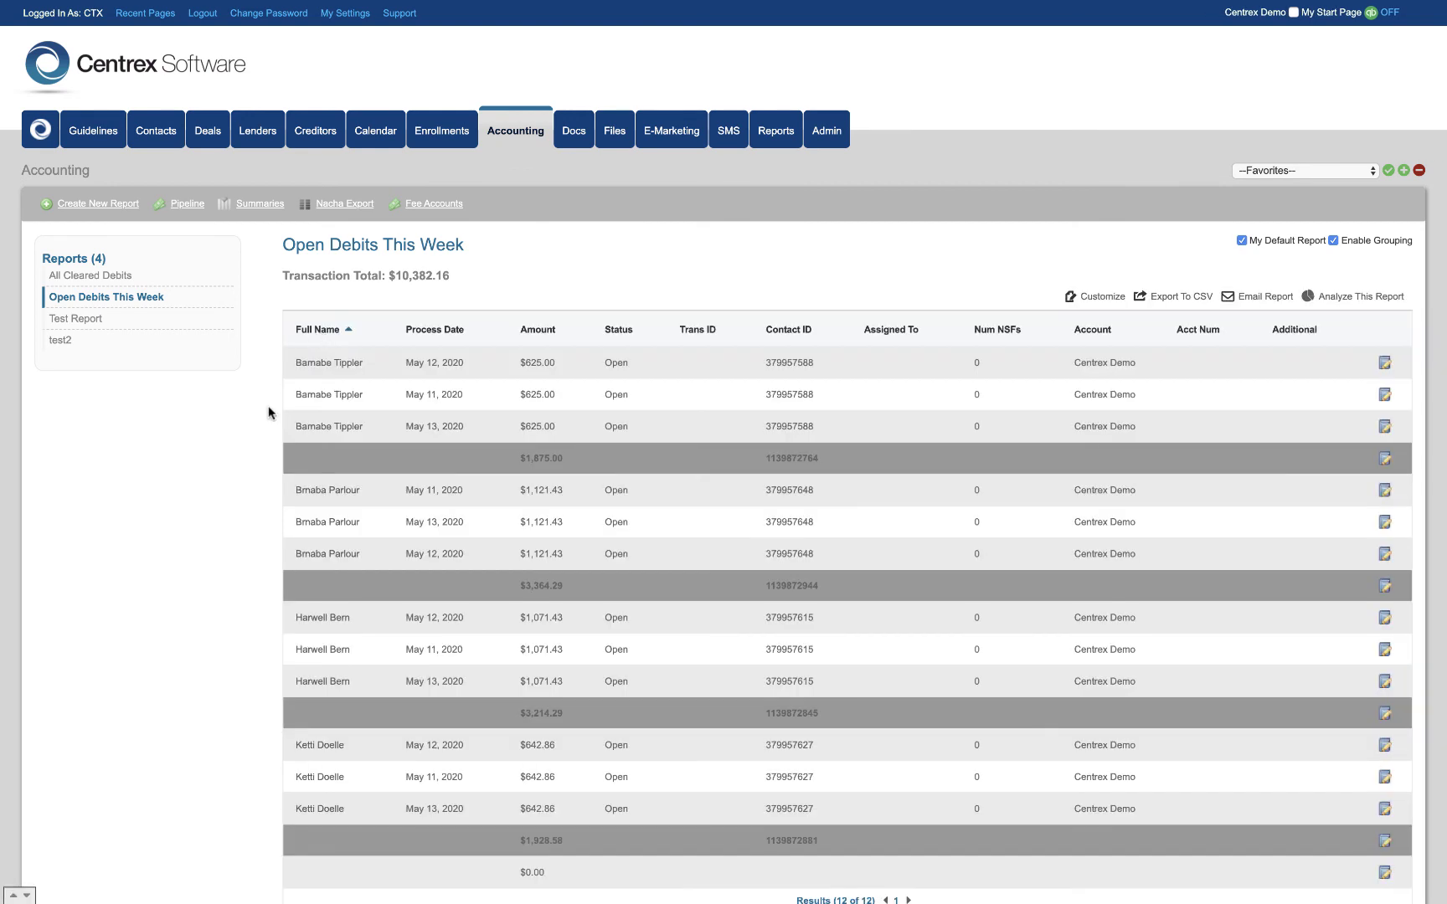
scroll(253, 592, "down", 2)
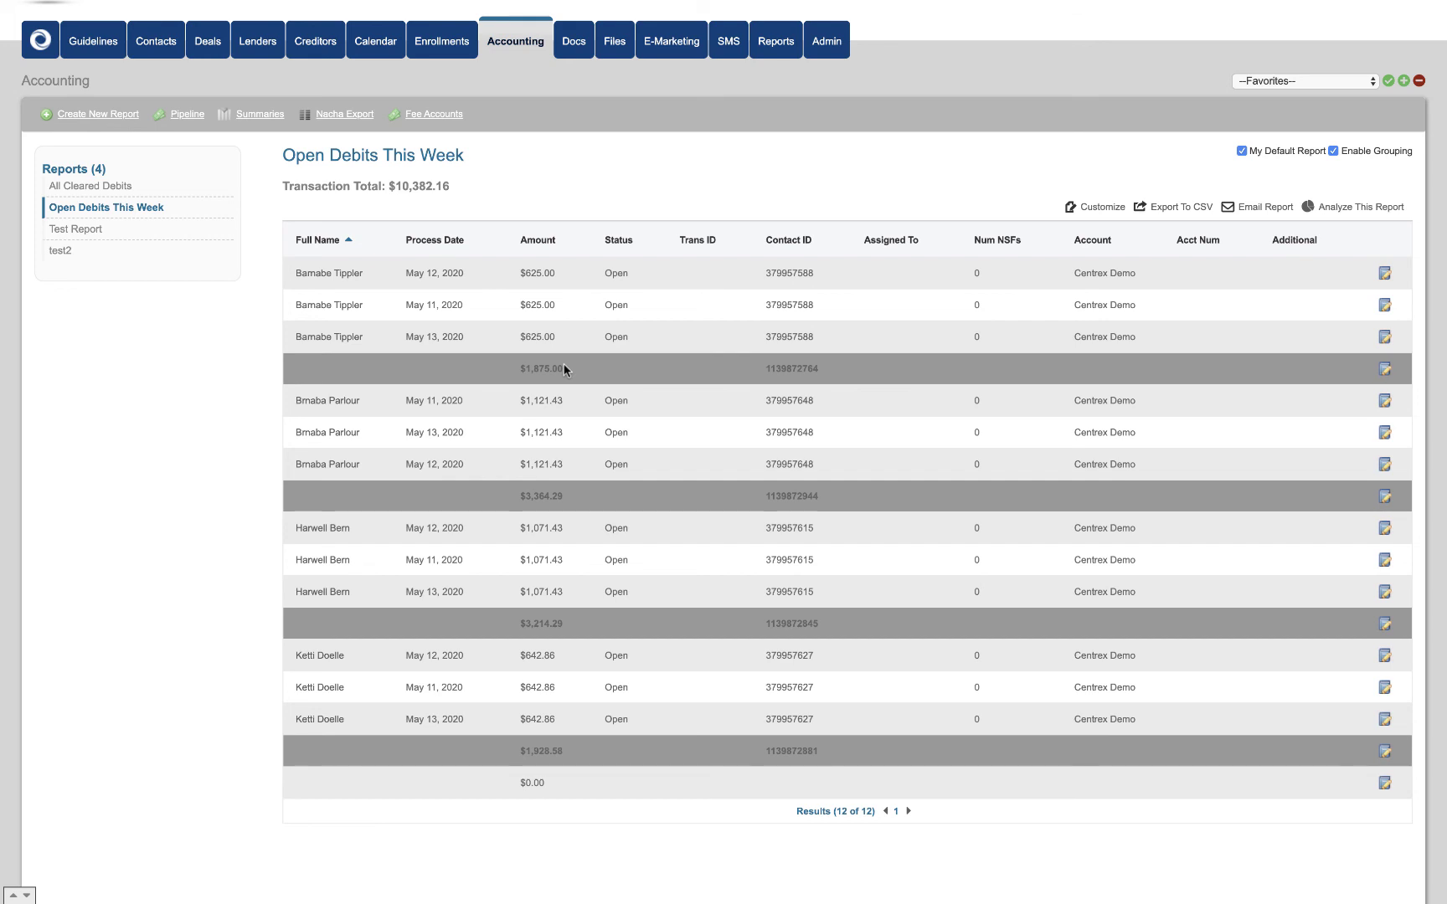
Step: Examine the grouped Open Debits This Week report, including the amount subtotals for each client's transactions
scroll(475, 441, "down", 1)
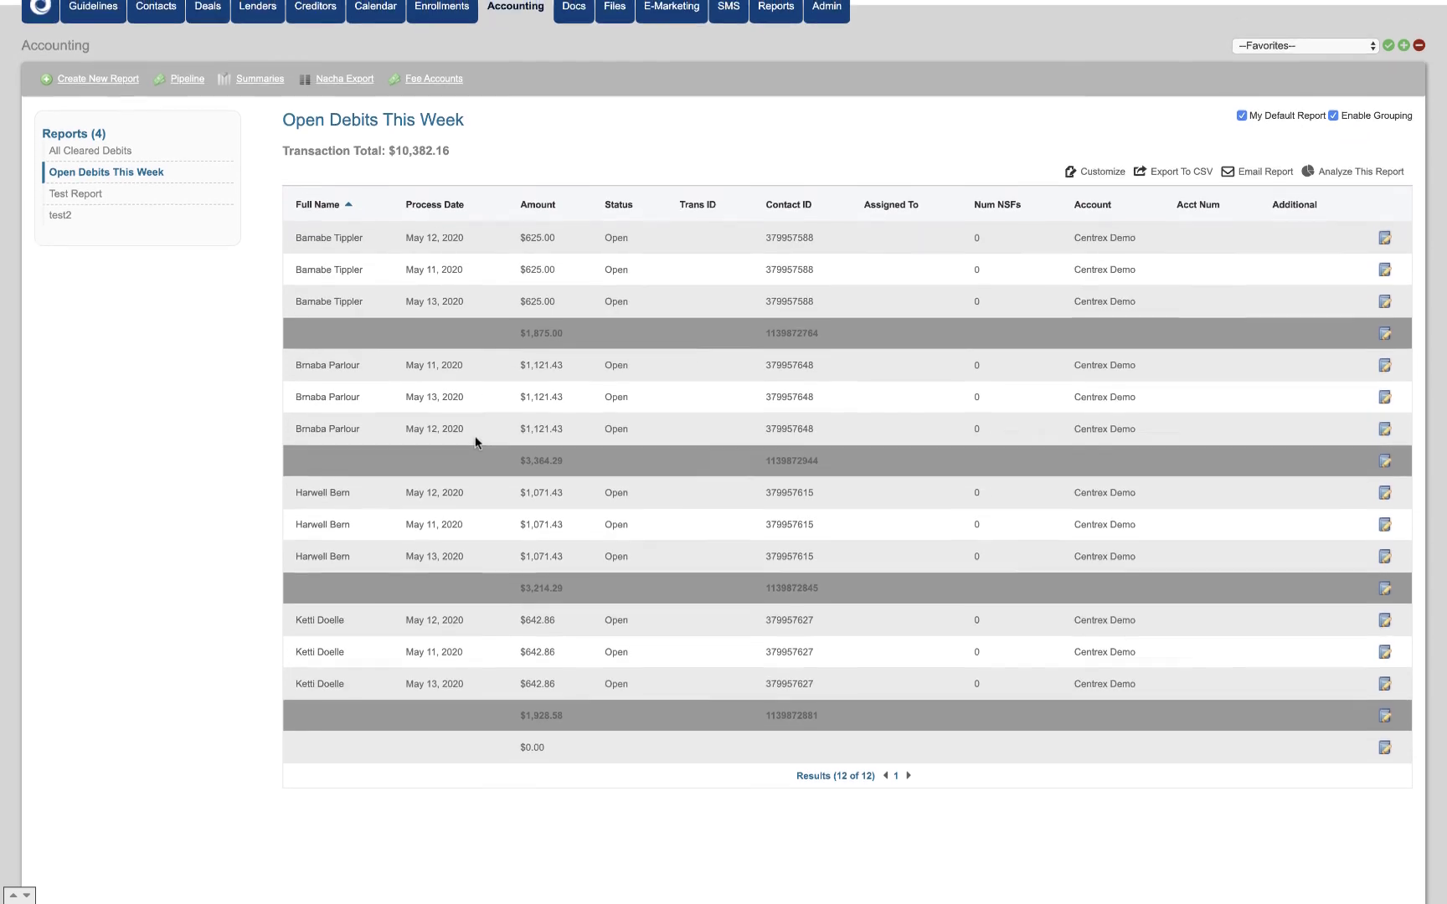
scroll(475, 436, "up", 1)
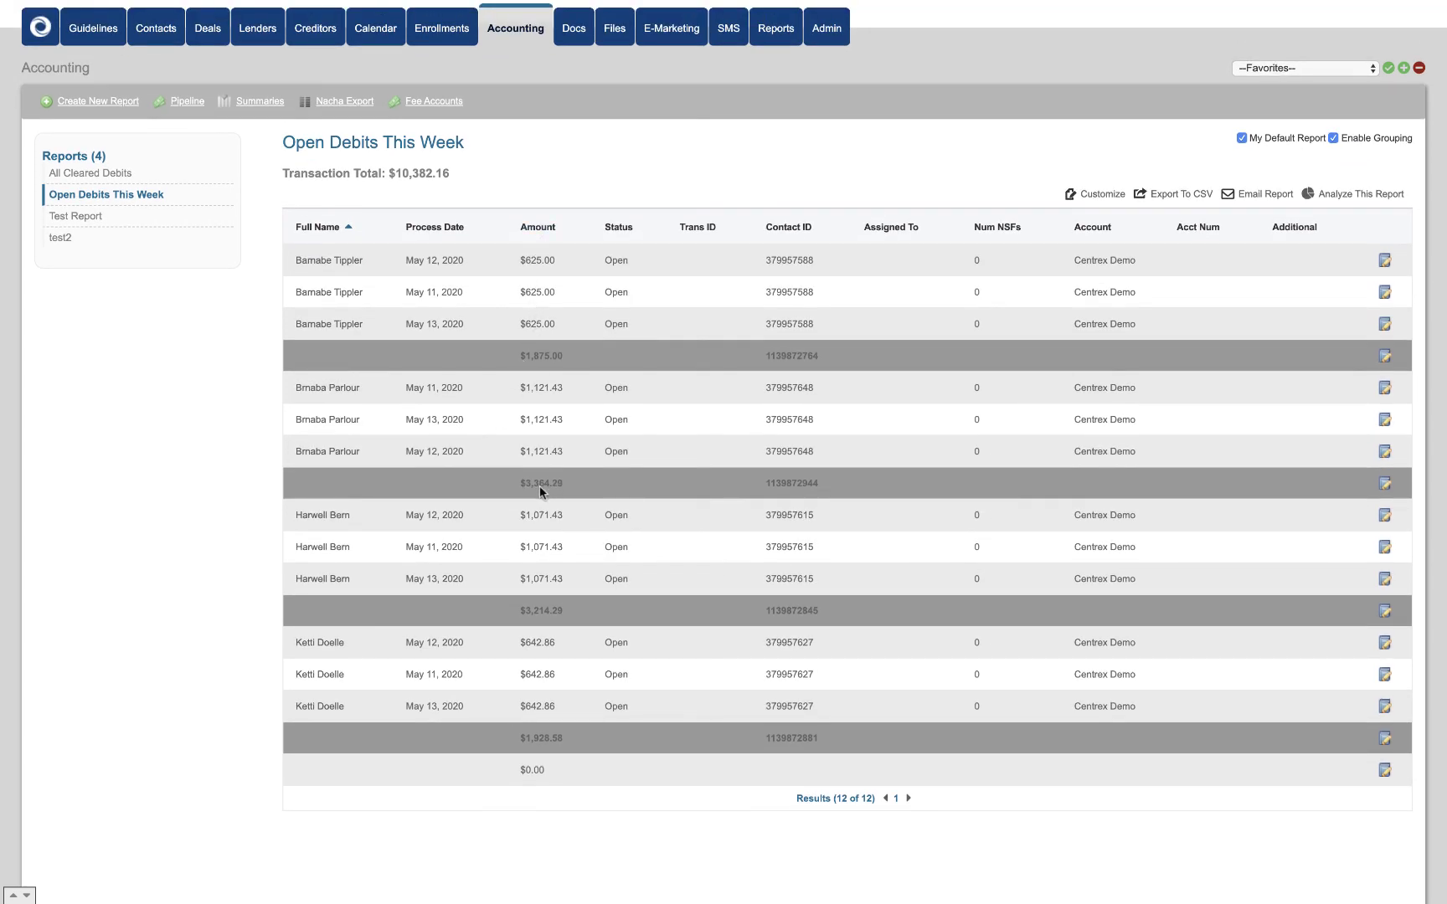
scroll(551, 428, "up", 1)
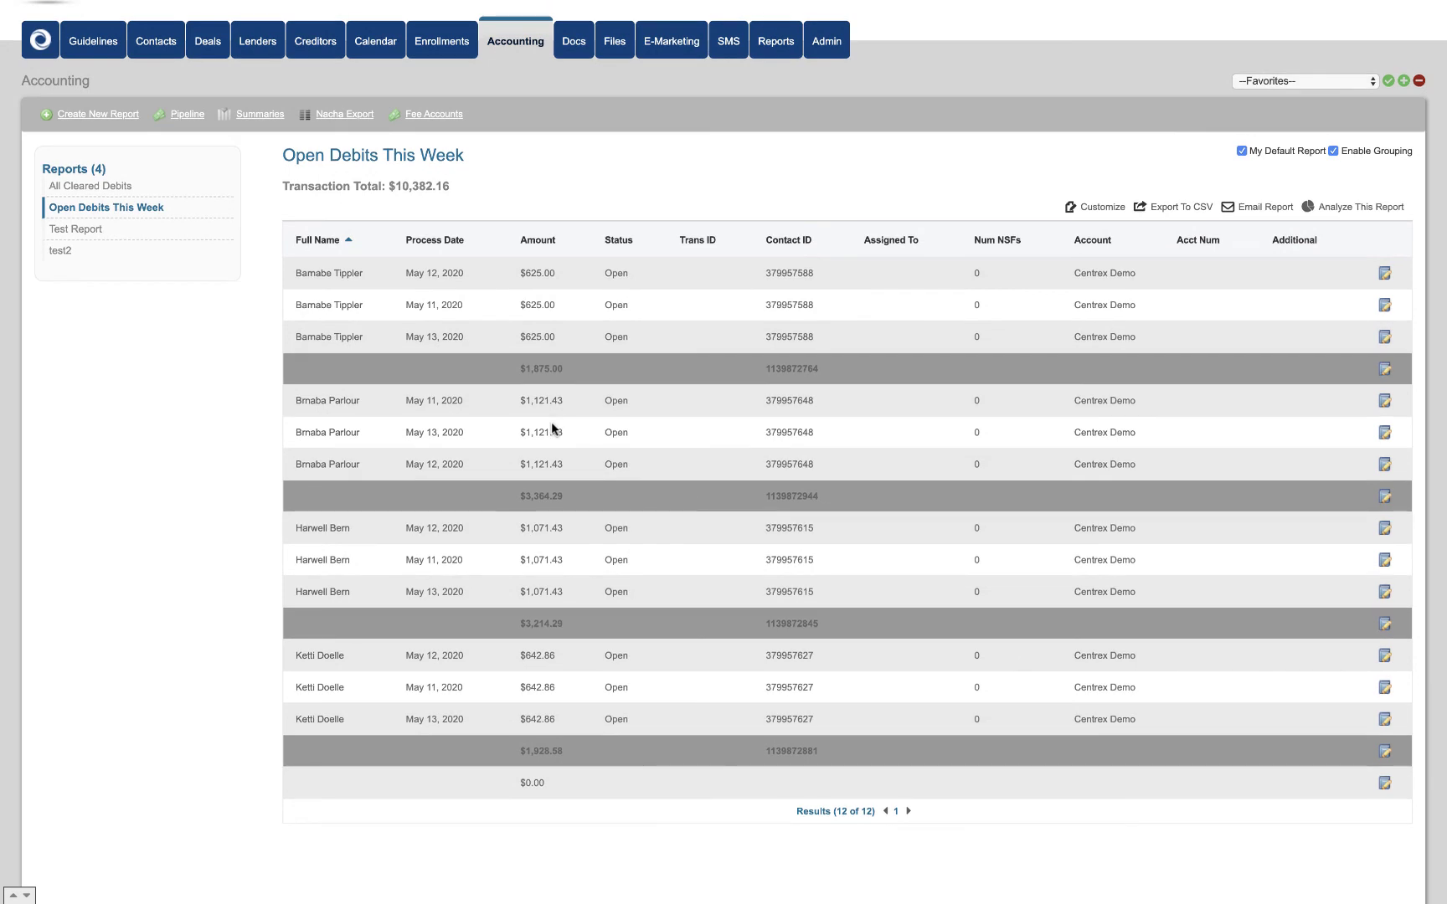
scroll(474, 444, "up", 4)
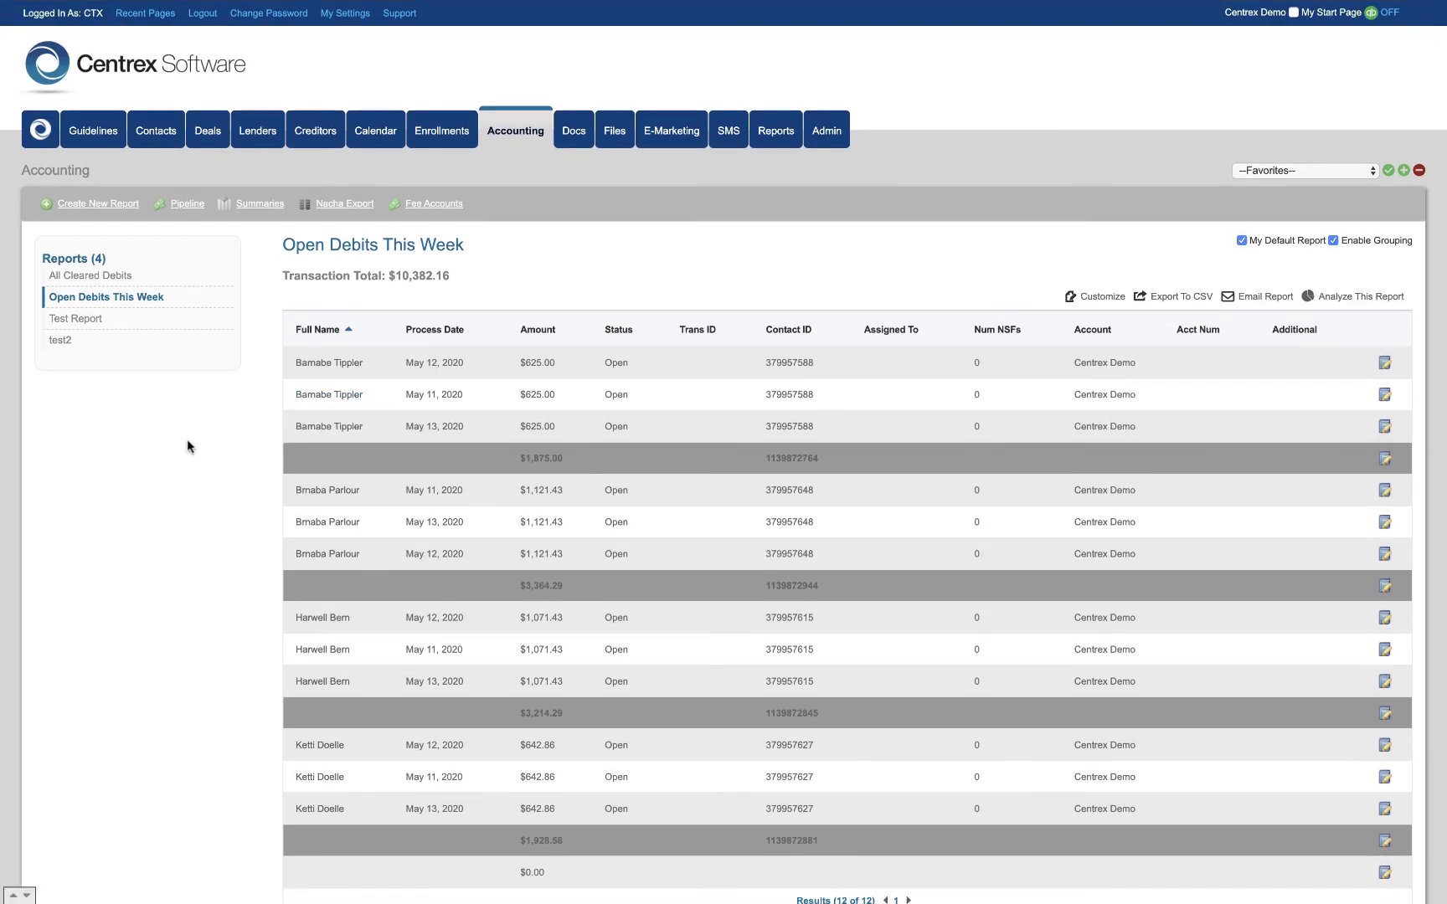
scroll(421, 317, "down", 1)
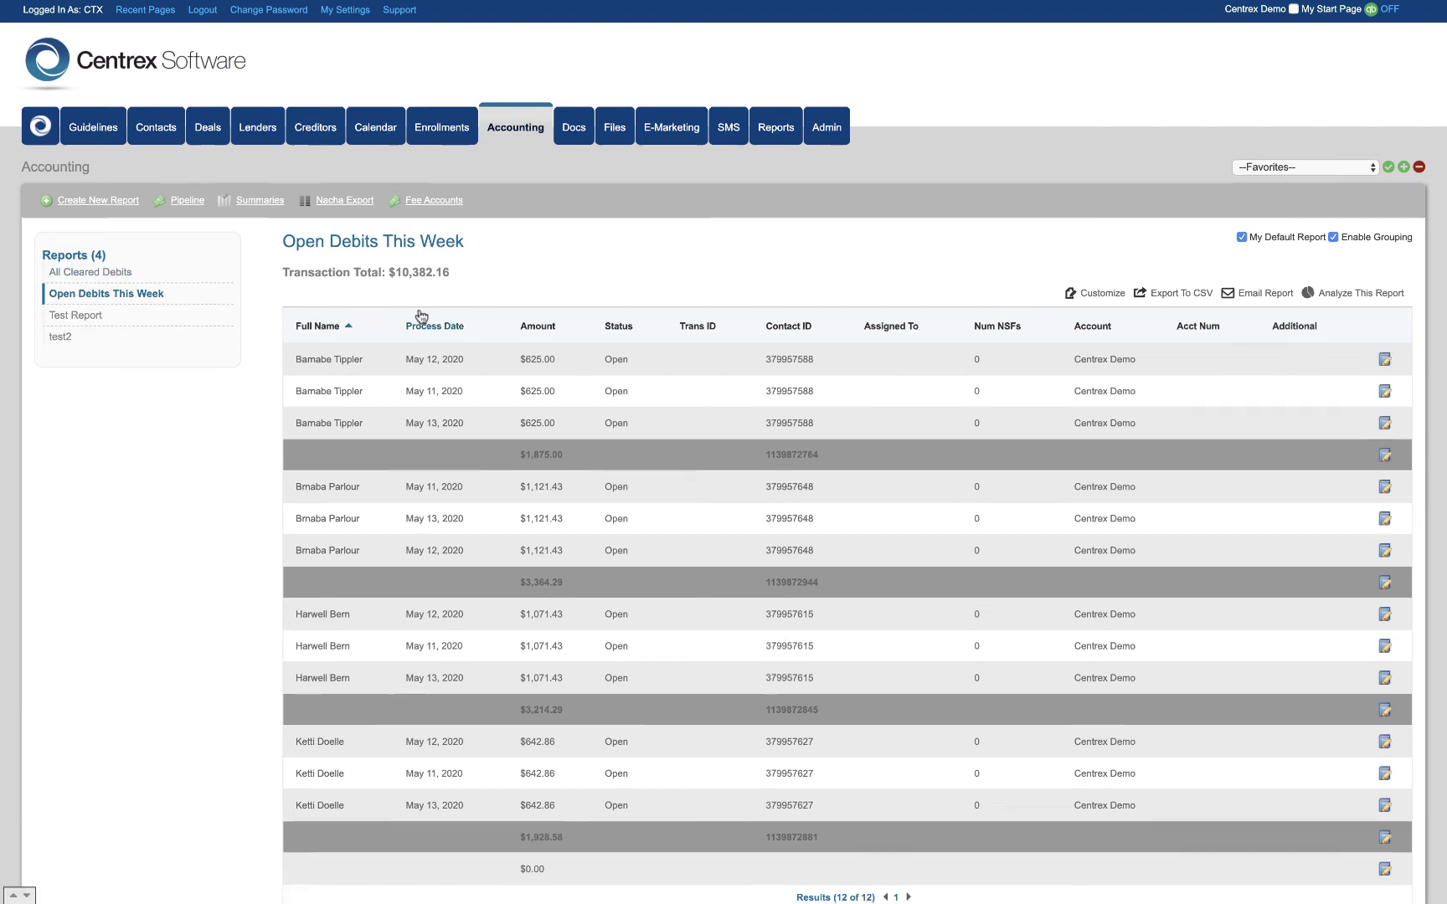
scroll(422, 317, "up", 1)
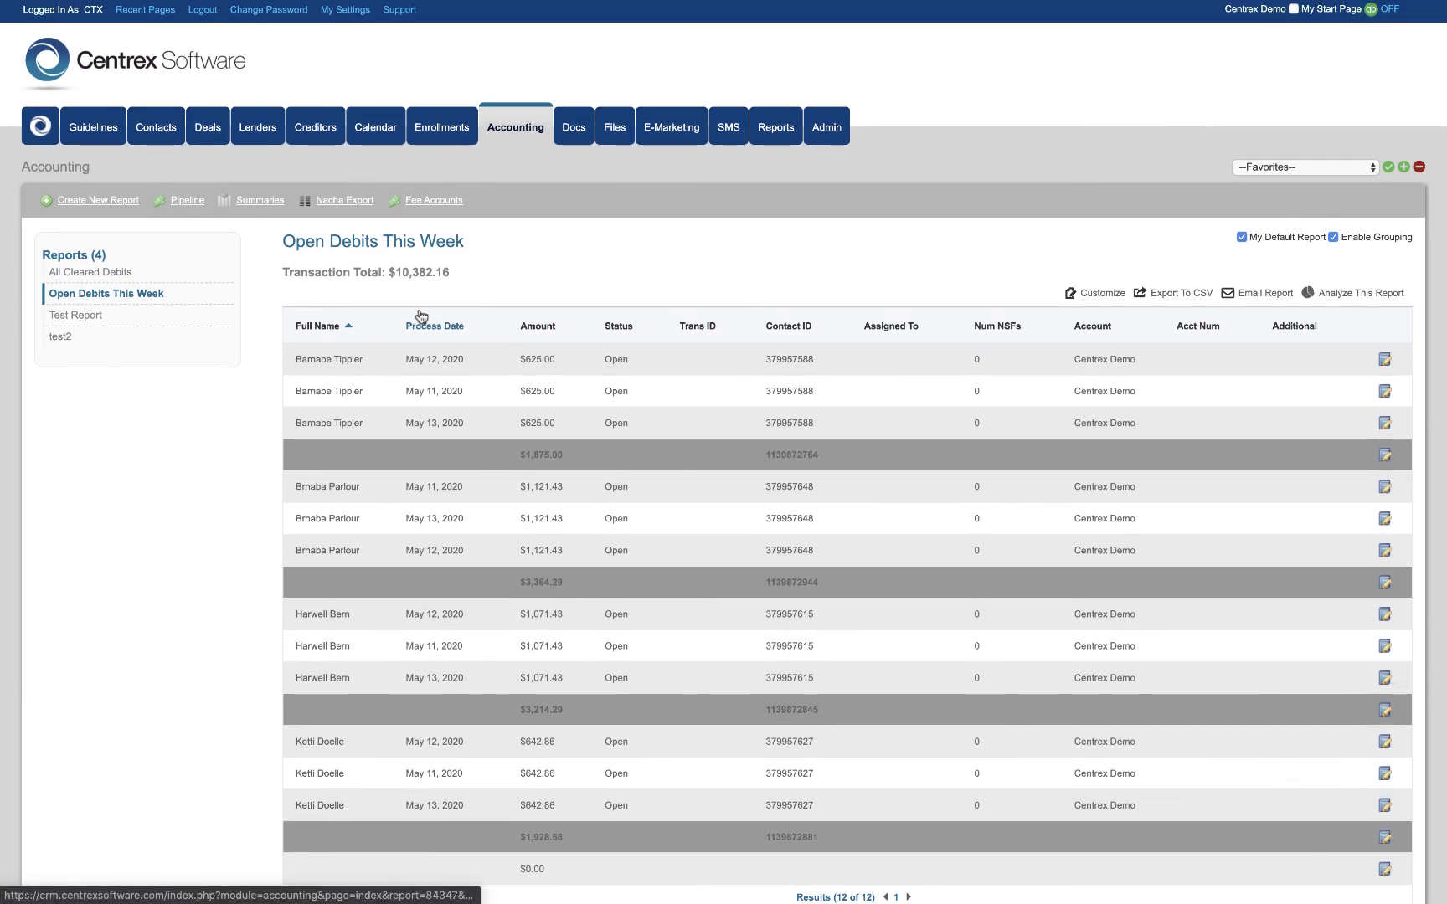
scroll(422, 310, "up", 1)
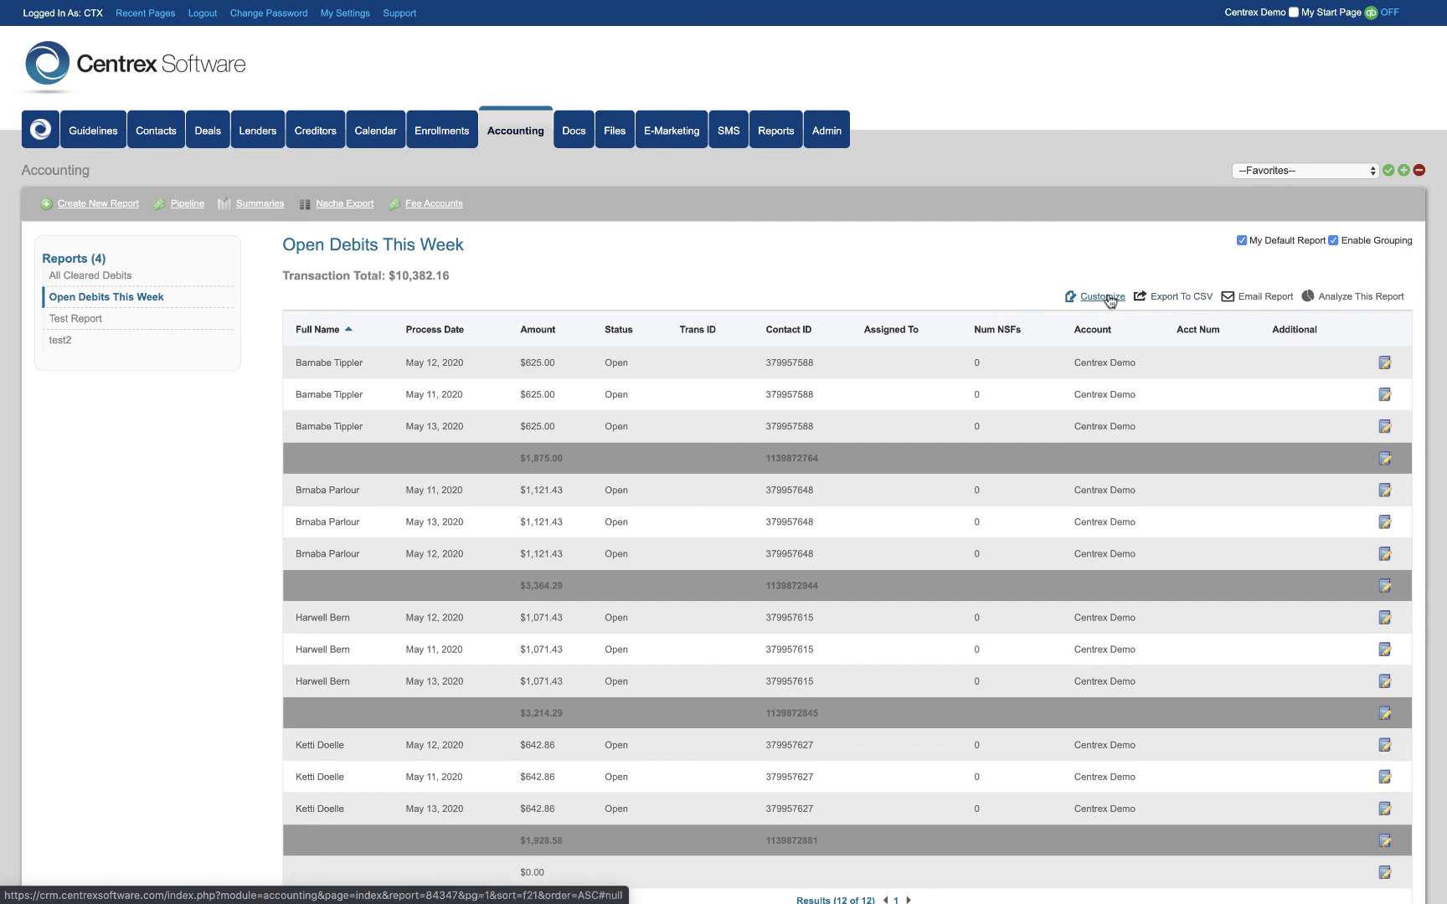
Step: Open the OnDeck Loan Application document in Docs and review its template layout, merge fields and settings
left_click(572, 132)
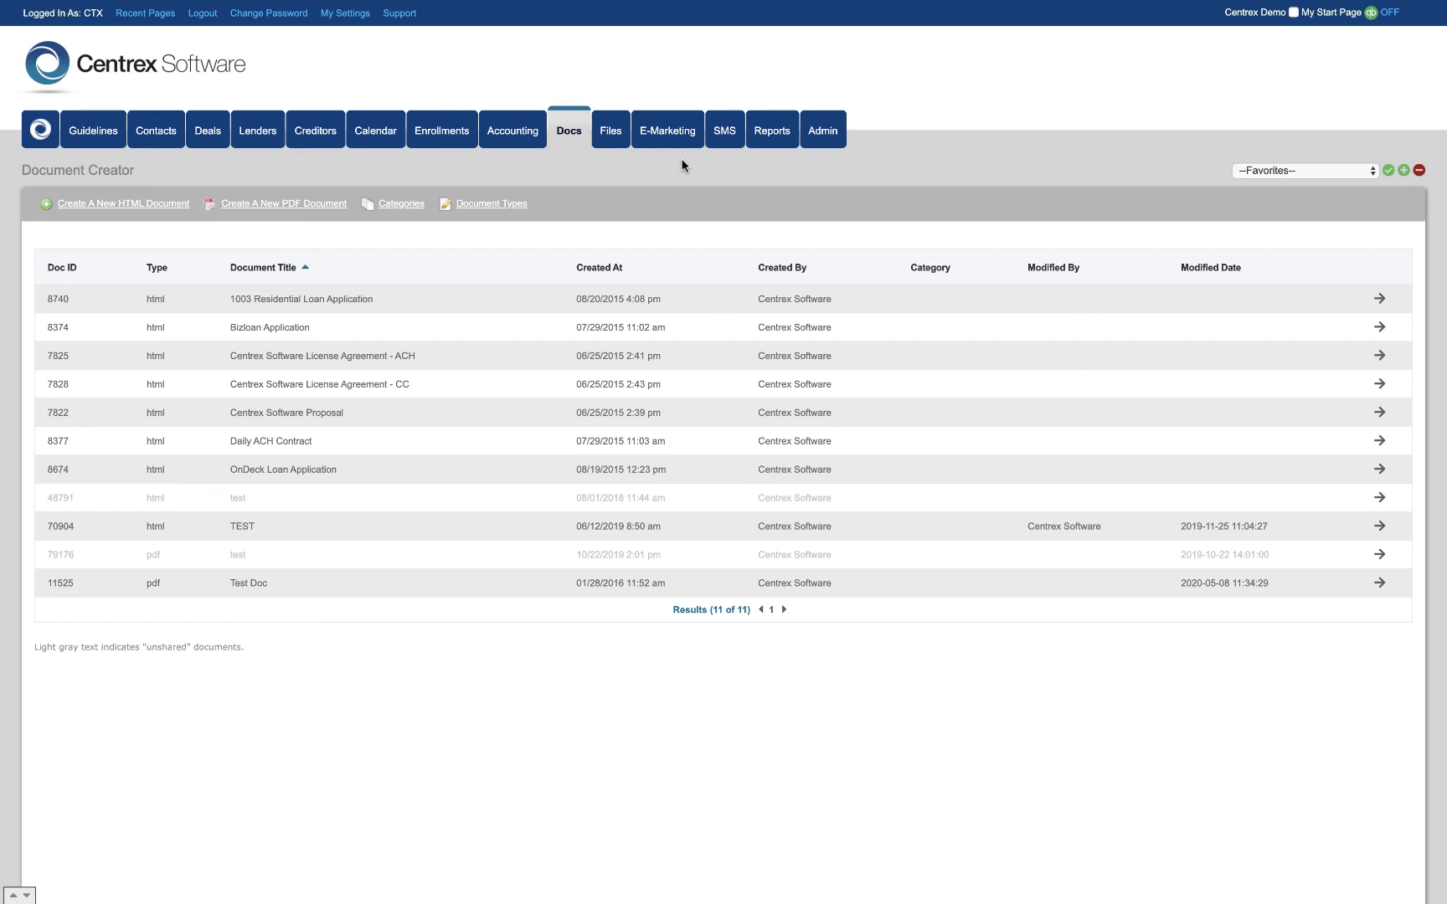
scroll(635, 397, "down", 1)
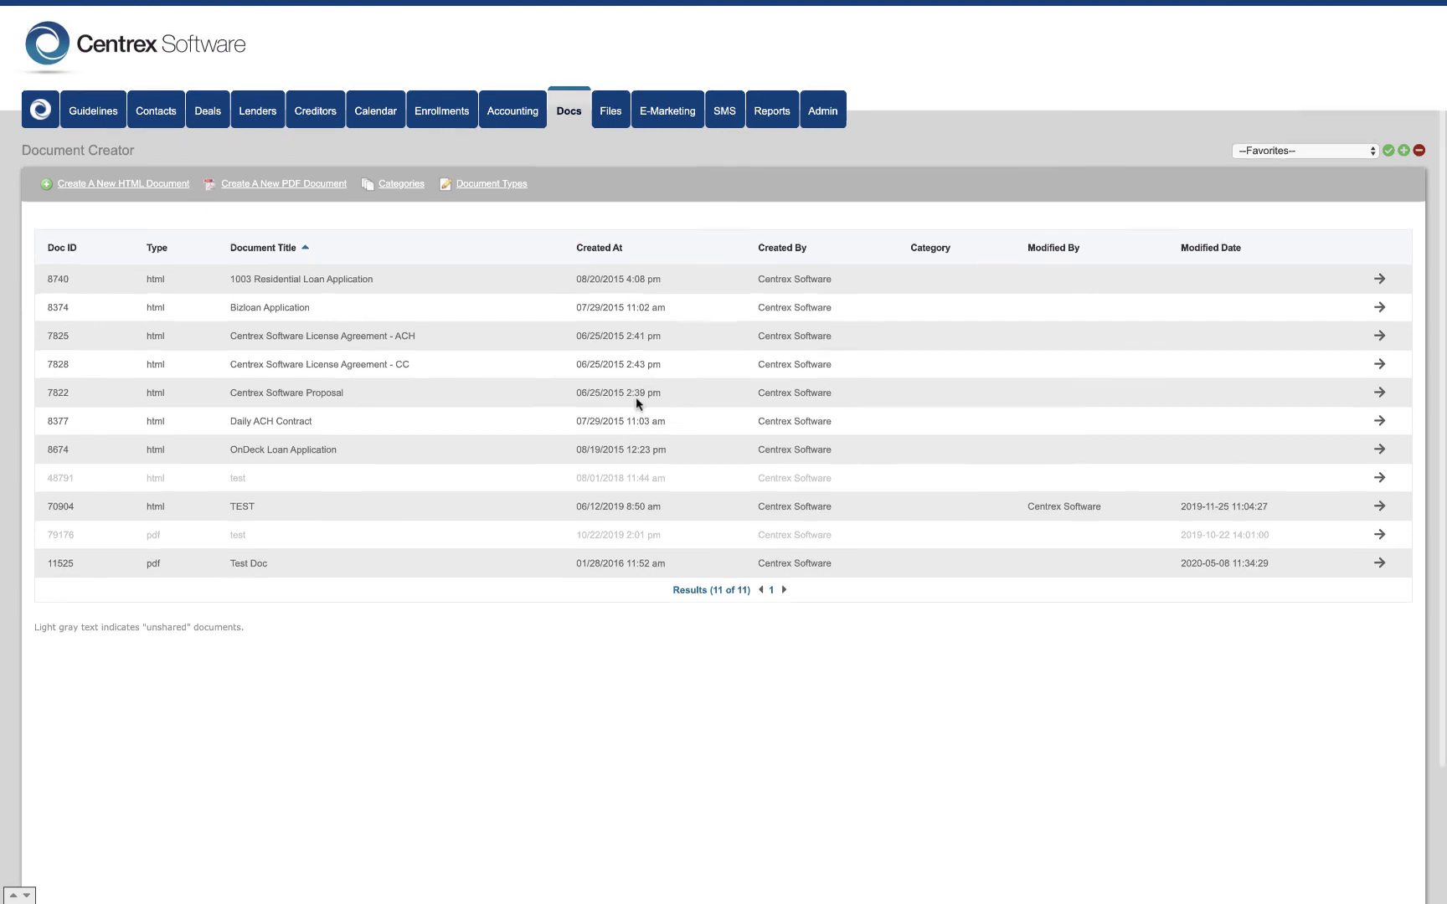
left_click(1379, 448)
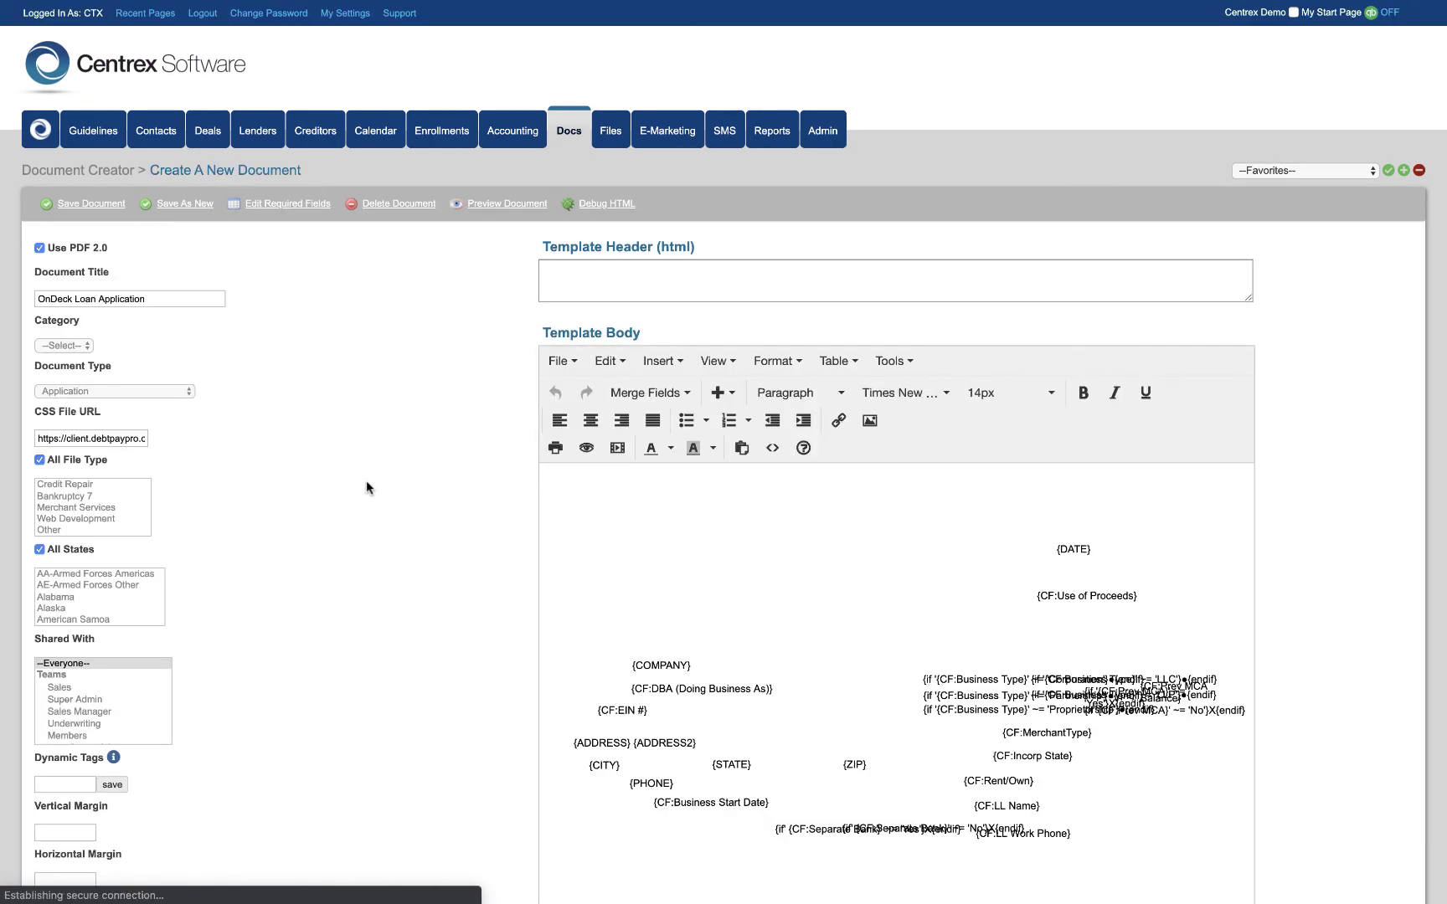
scroll(384, 543, "down", 5)
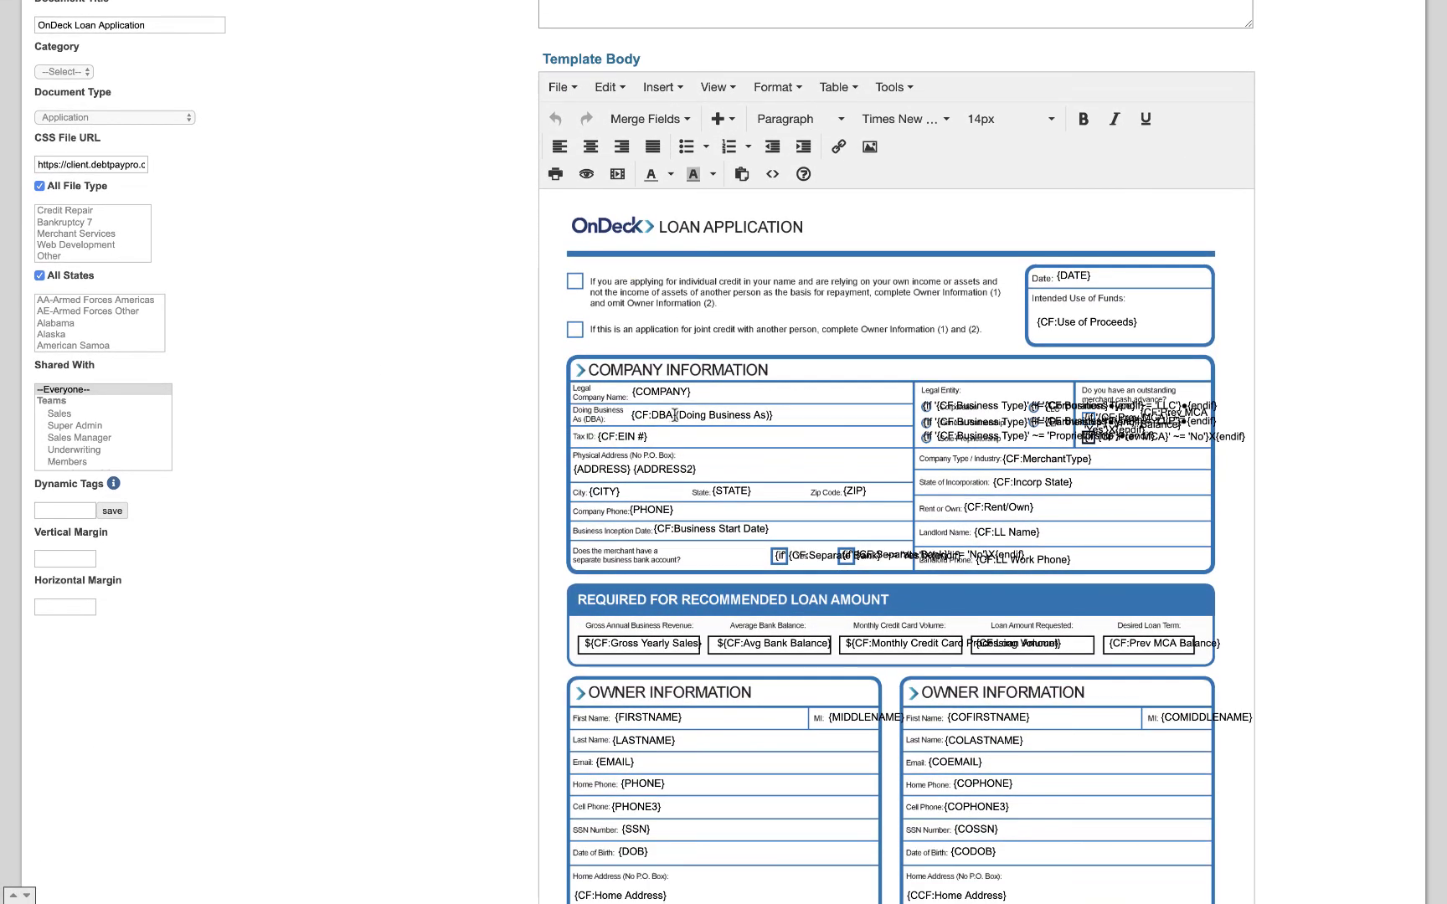
scroll(478, 545, "down", 1)
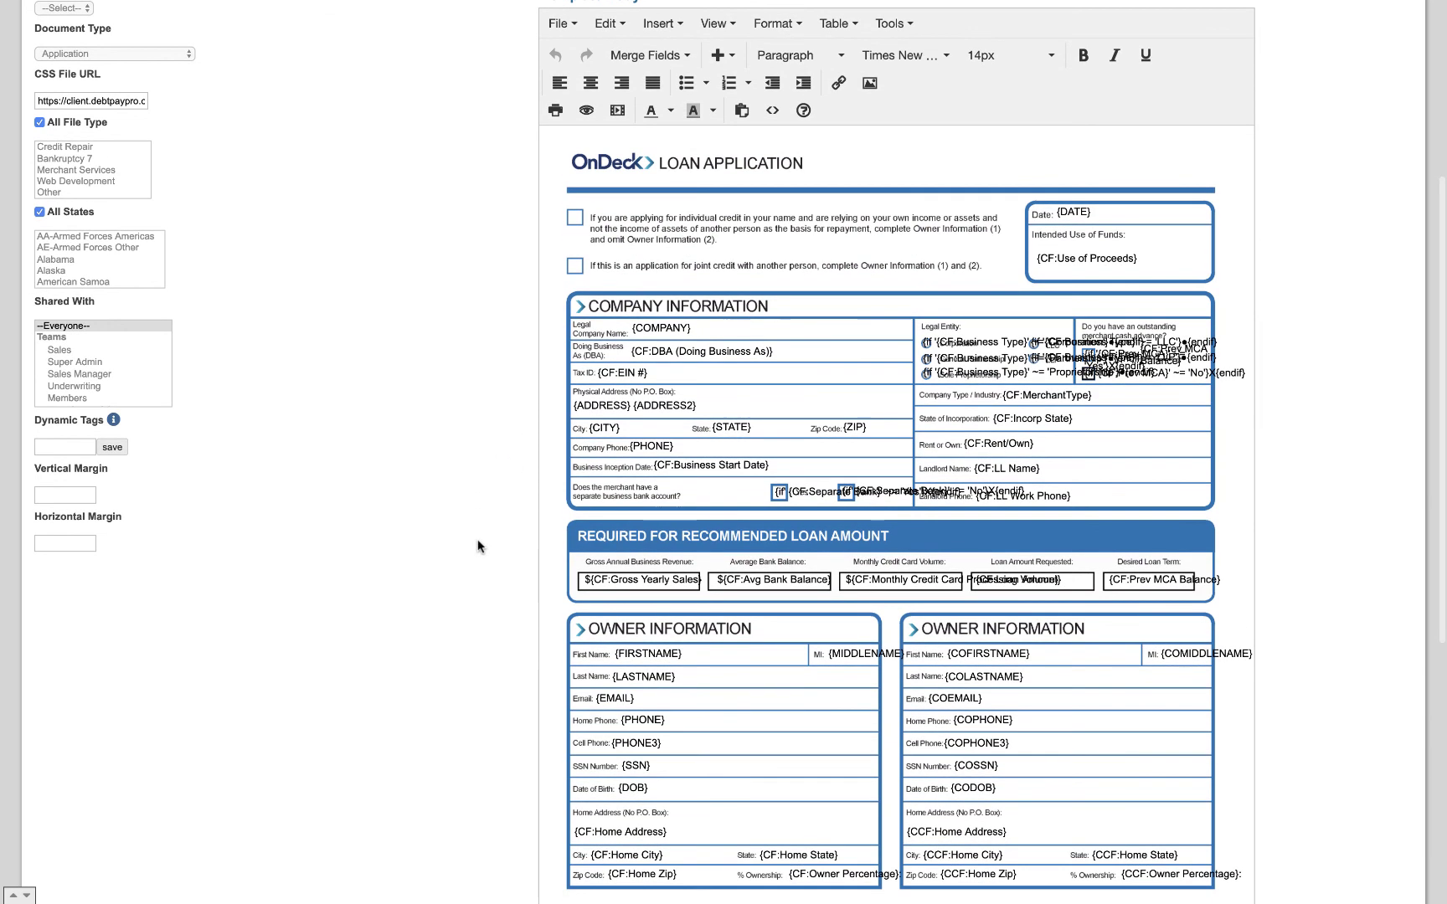
scroll(478, 546, "up", 4)
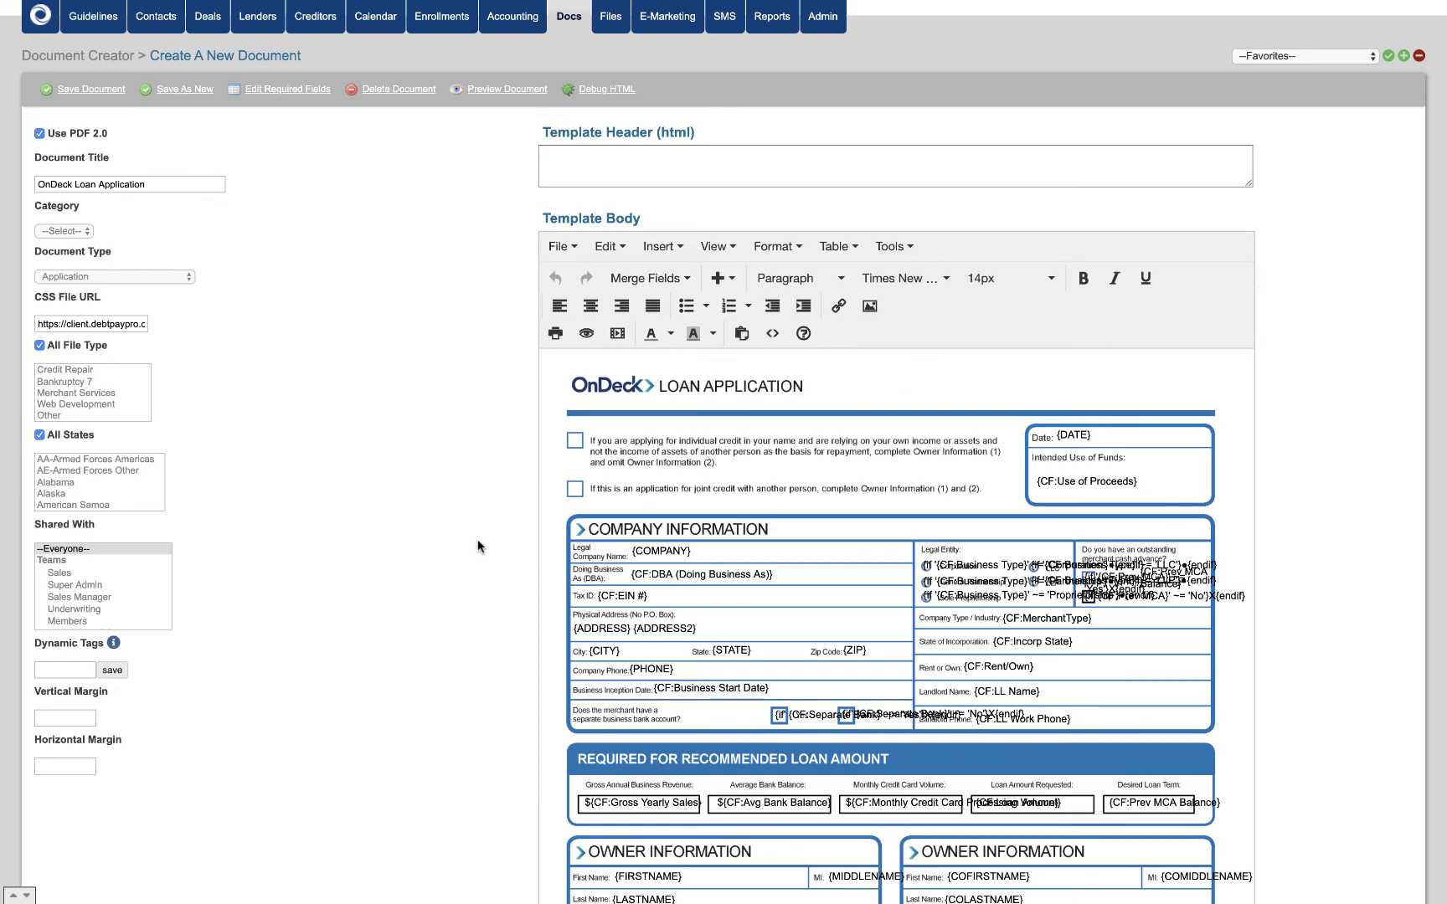
scroll(674, 506, "up", 1)
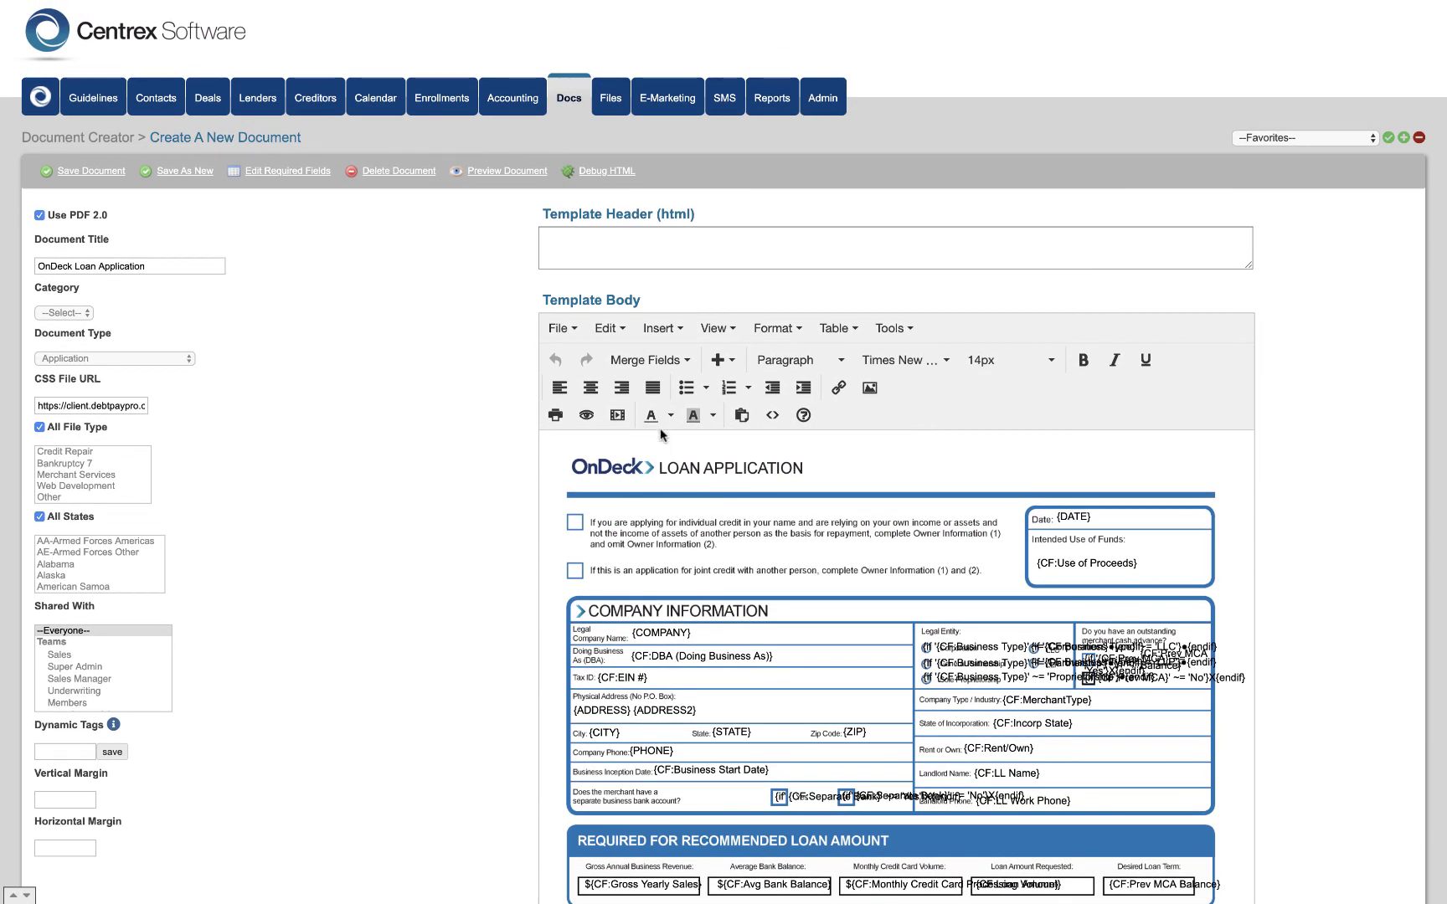
scroll(660, 429, "up", 1)
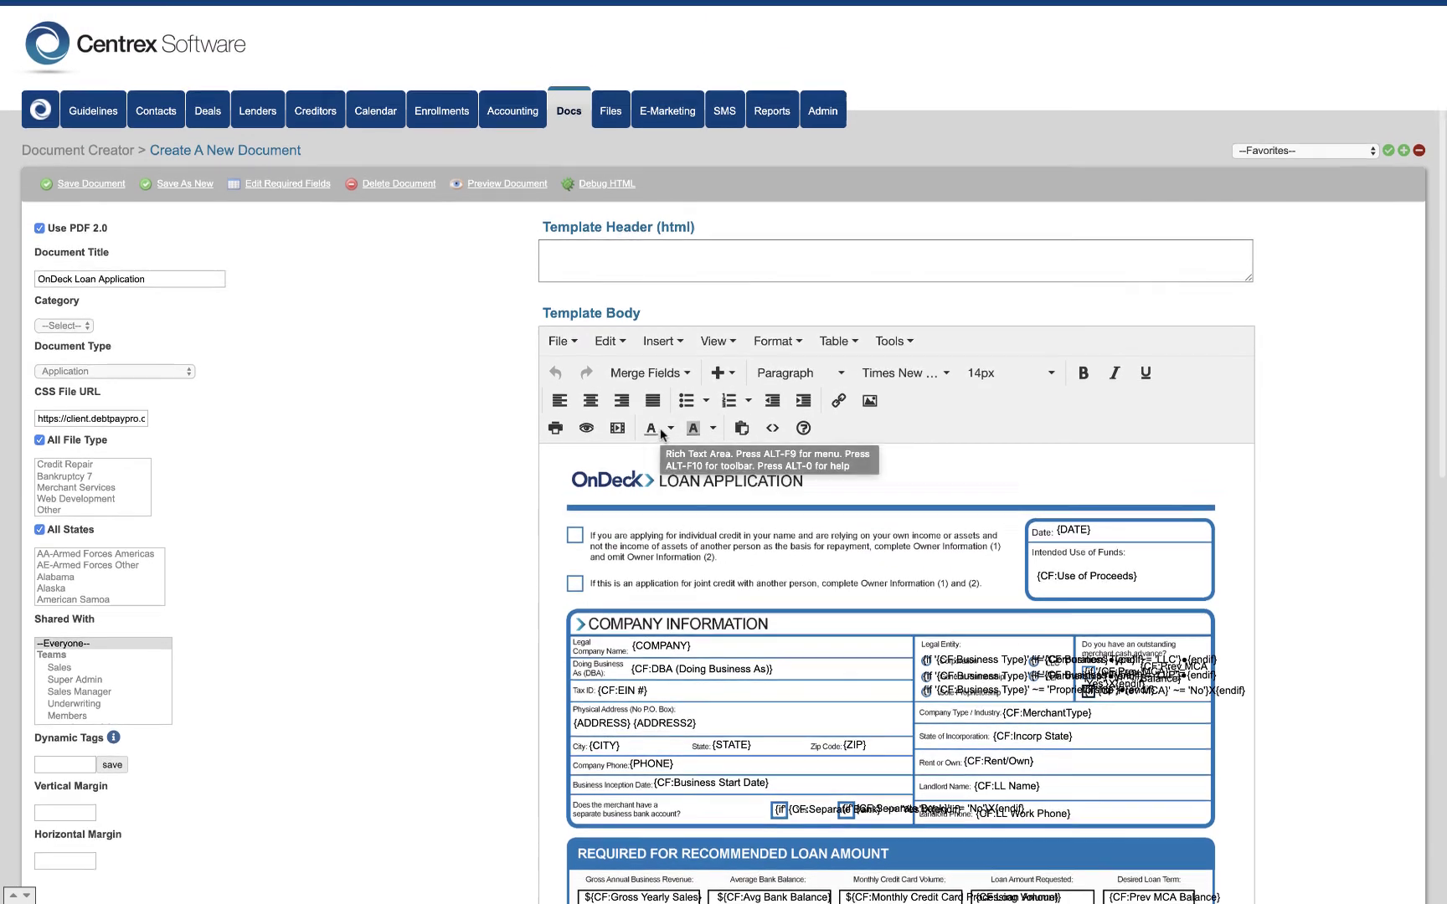
Step: Leave the loan application template for the document list and open the Files library
left_click(590, 144)
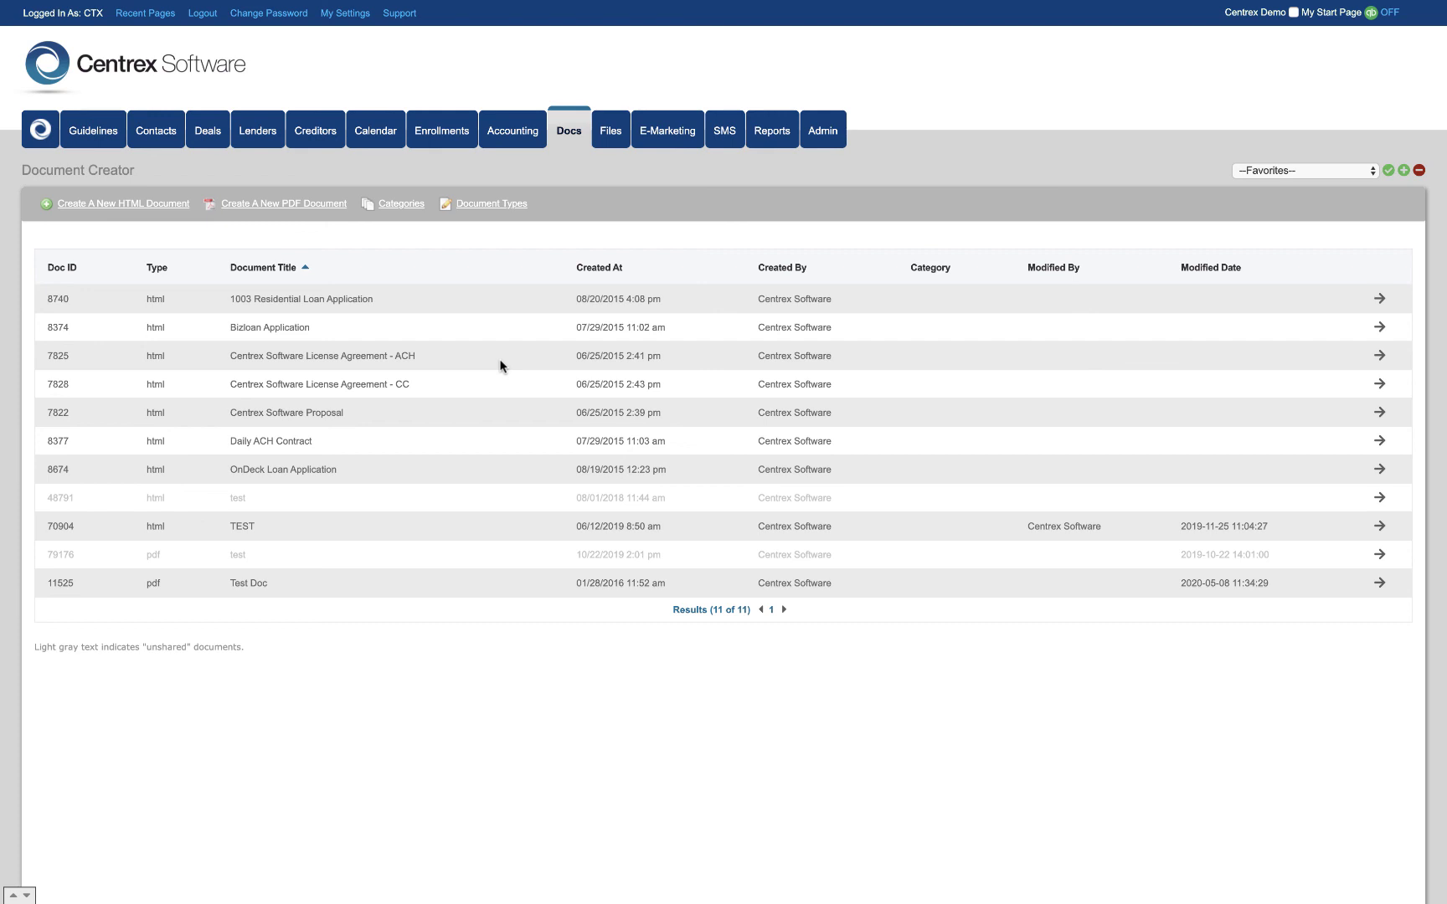
left_click(607, 141)
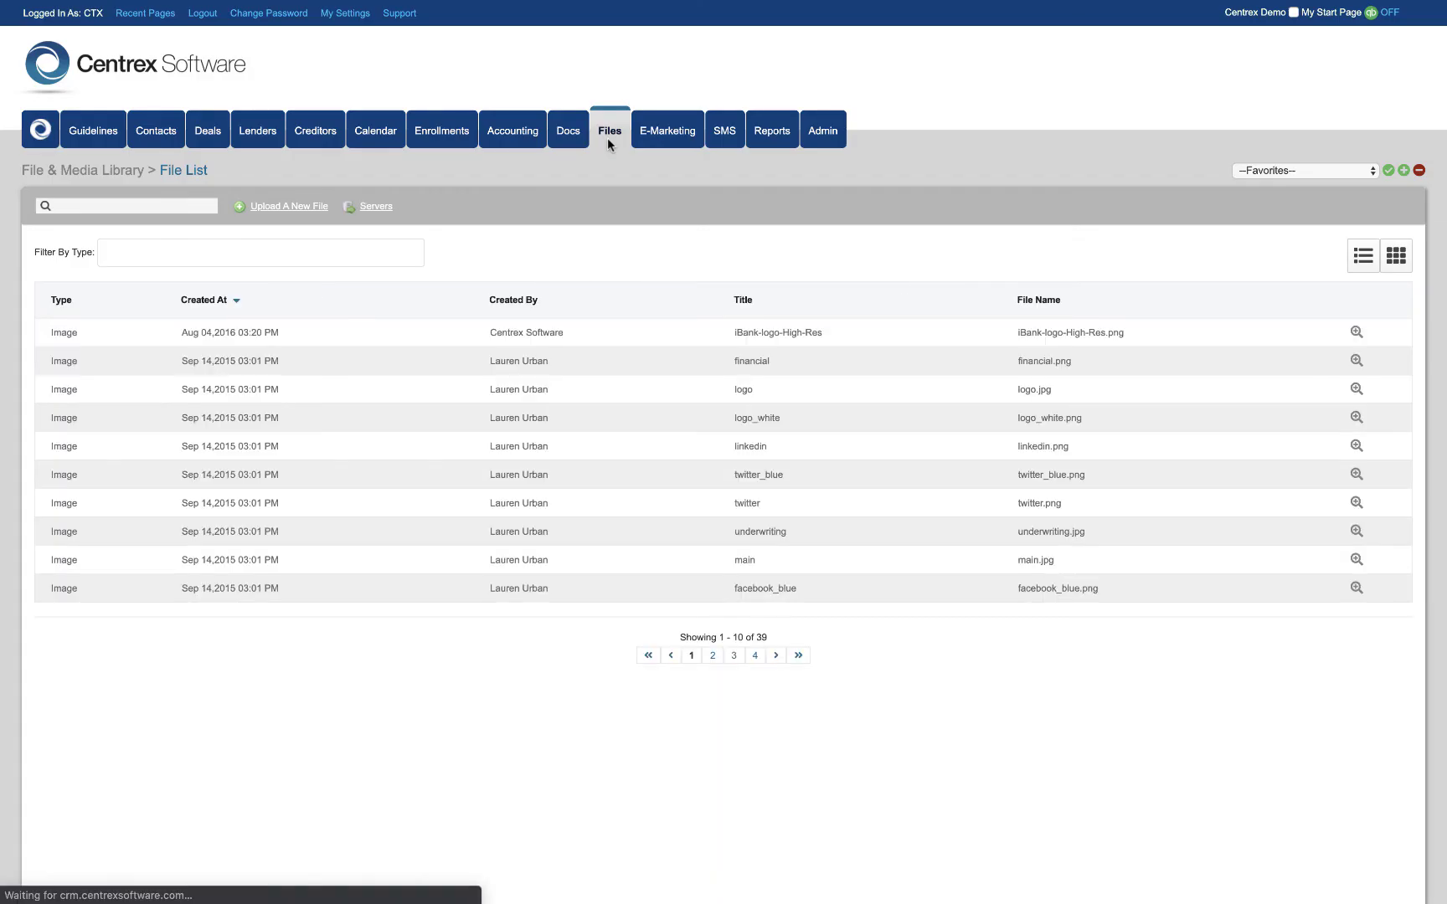
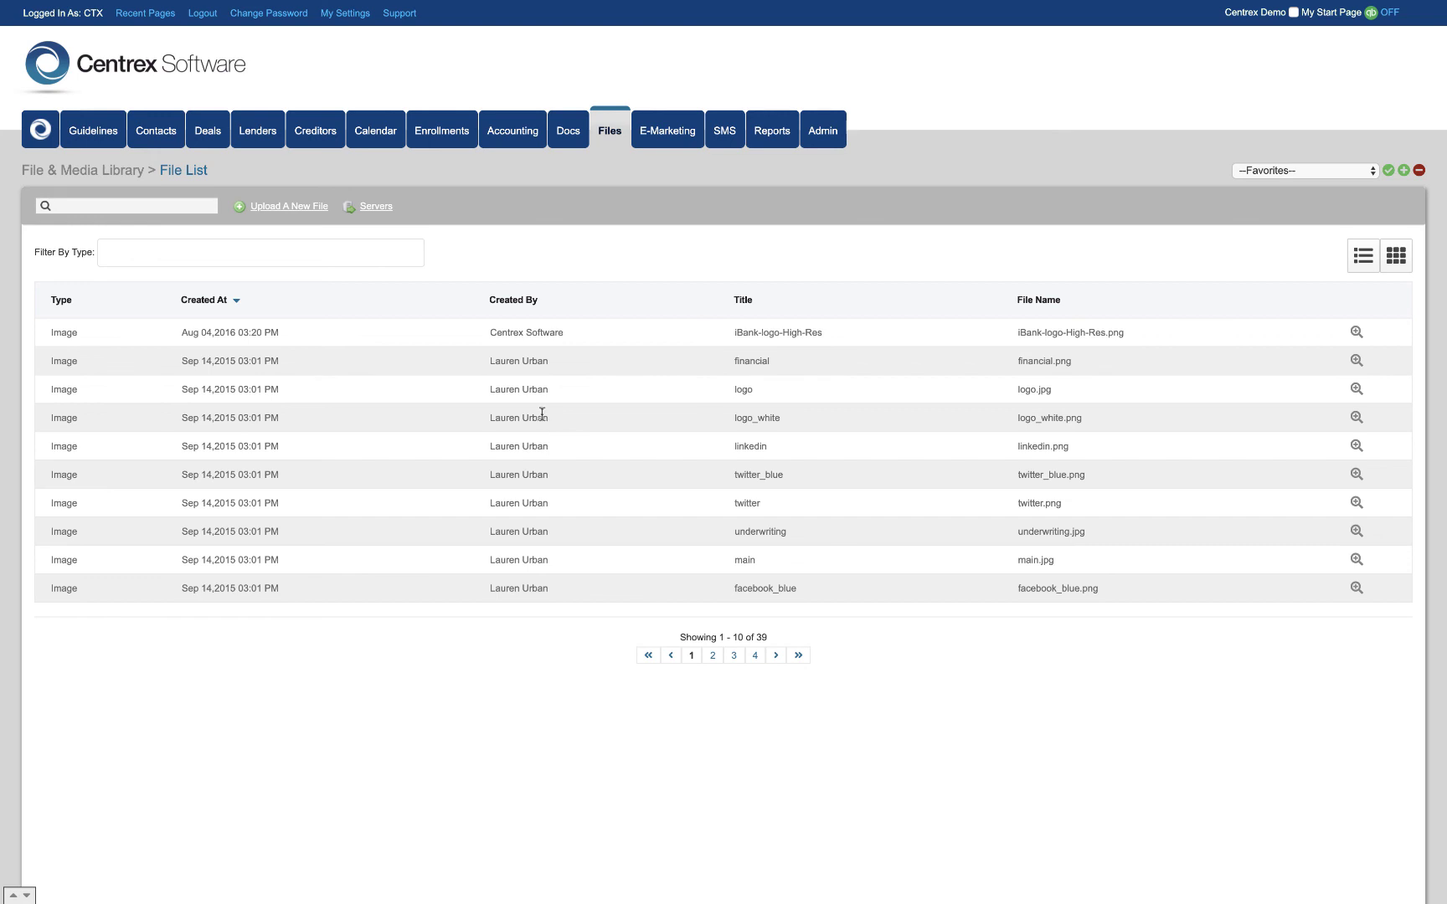
Step: Start a new email template in E-Marketing and view its category choices without picking one
left_click(663, 133)
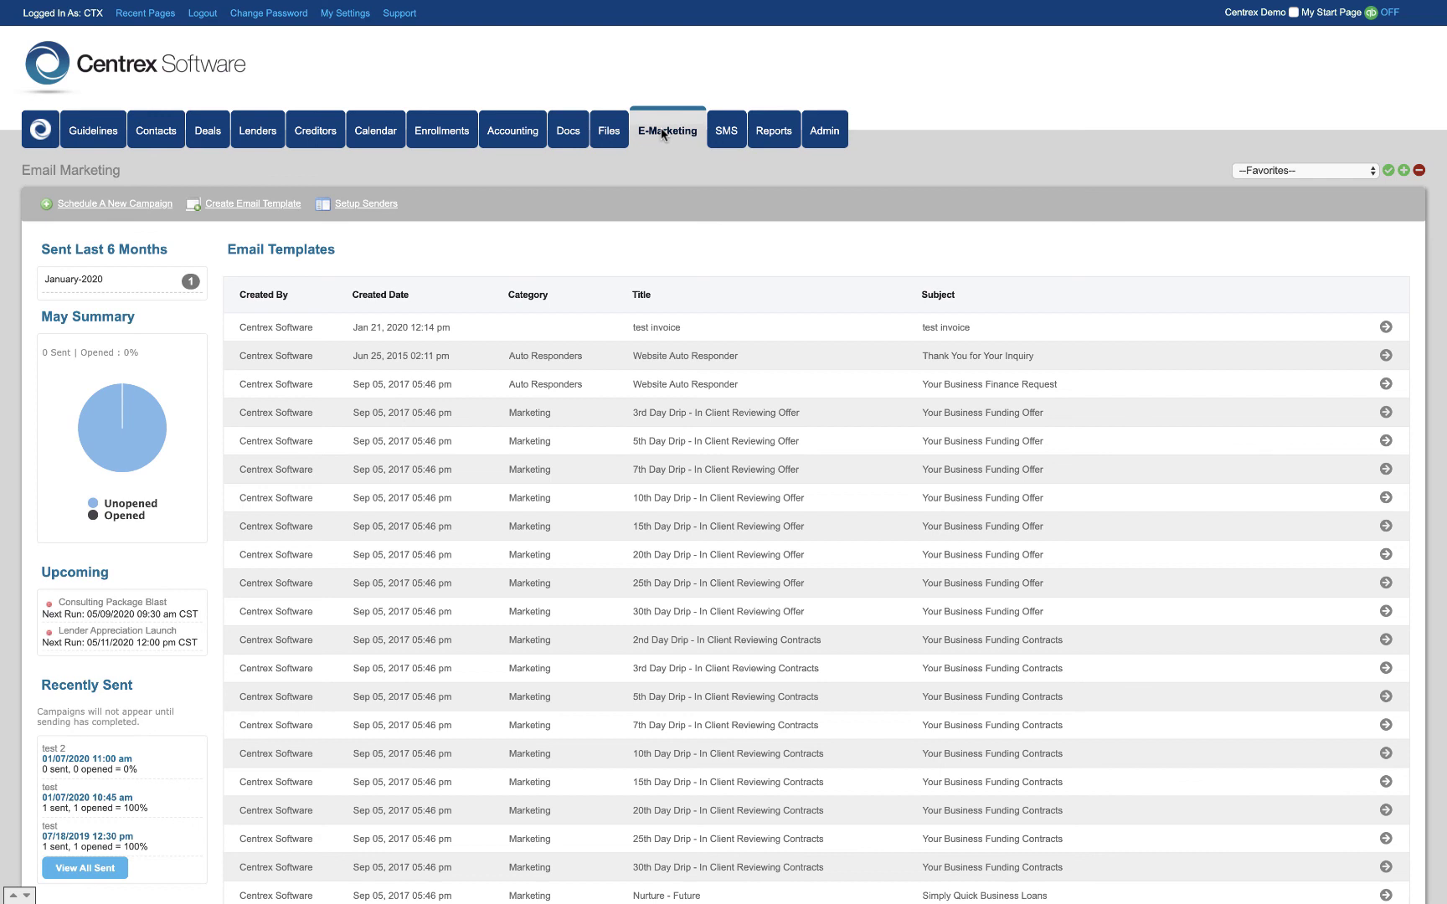
left_click(274, 205)
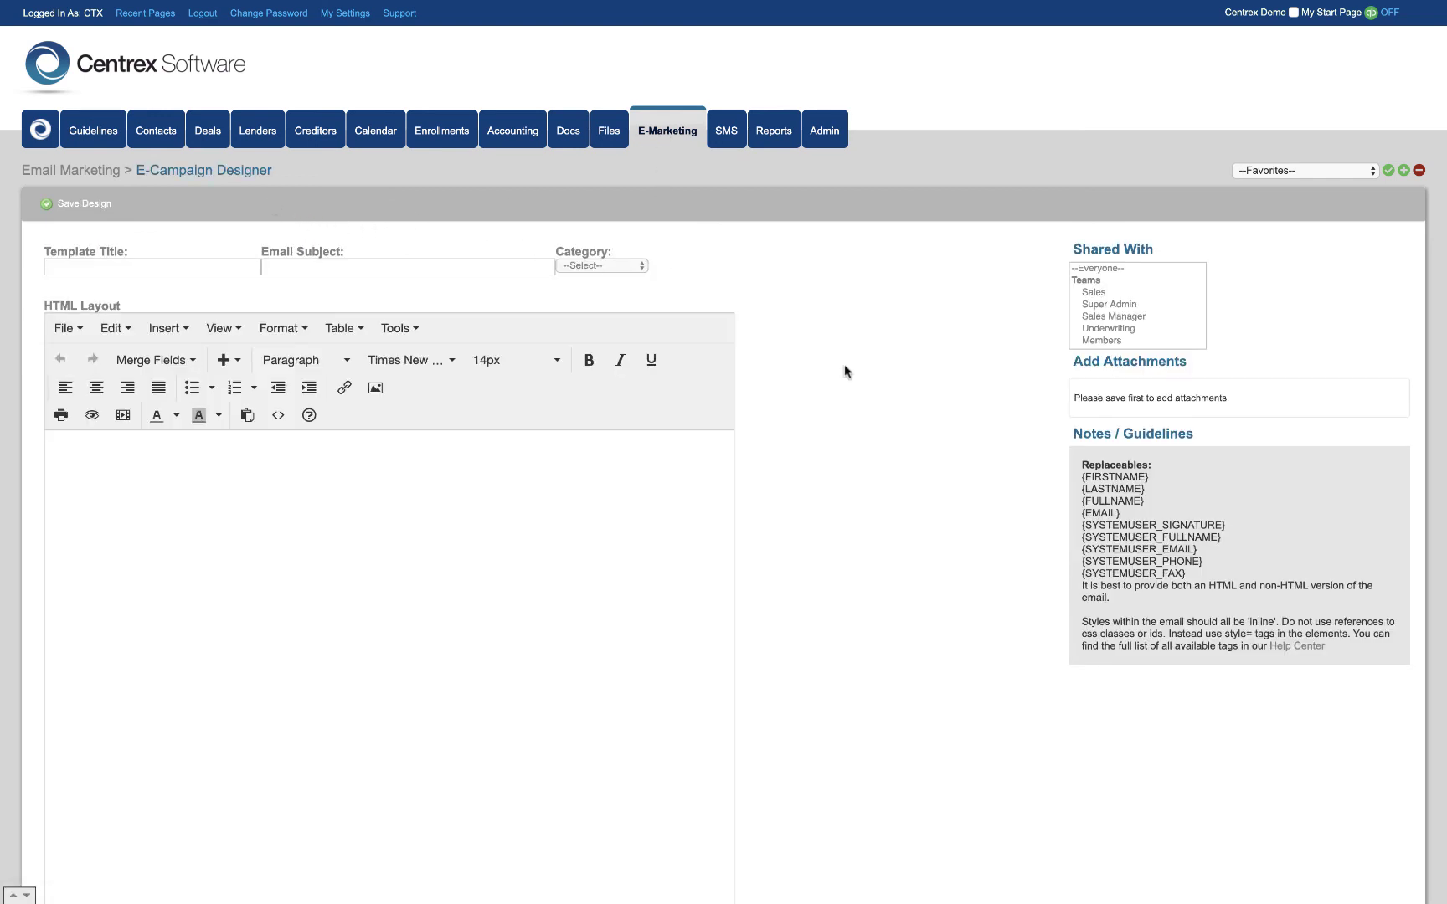
scroll(844, 371, "down", 1)
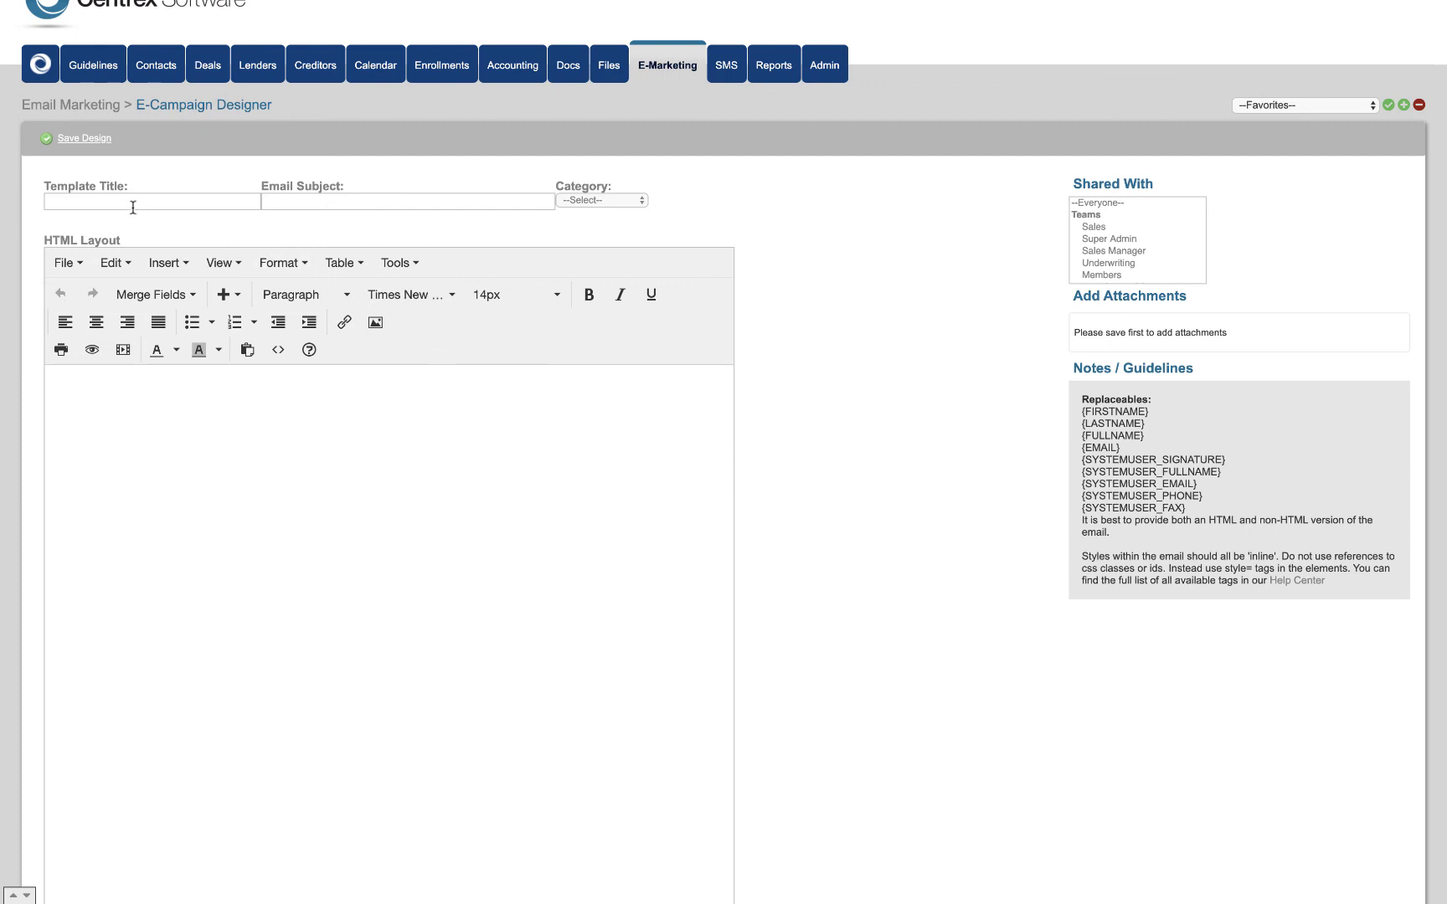
left_click(594, 200)
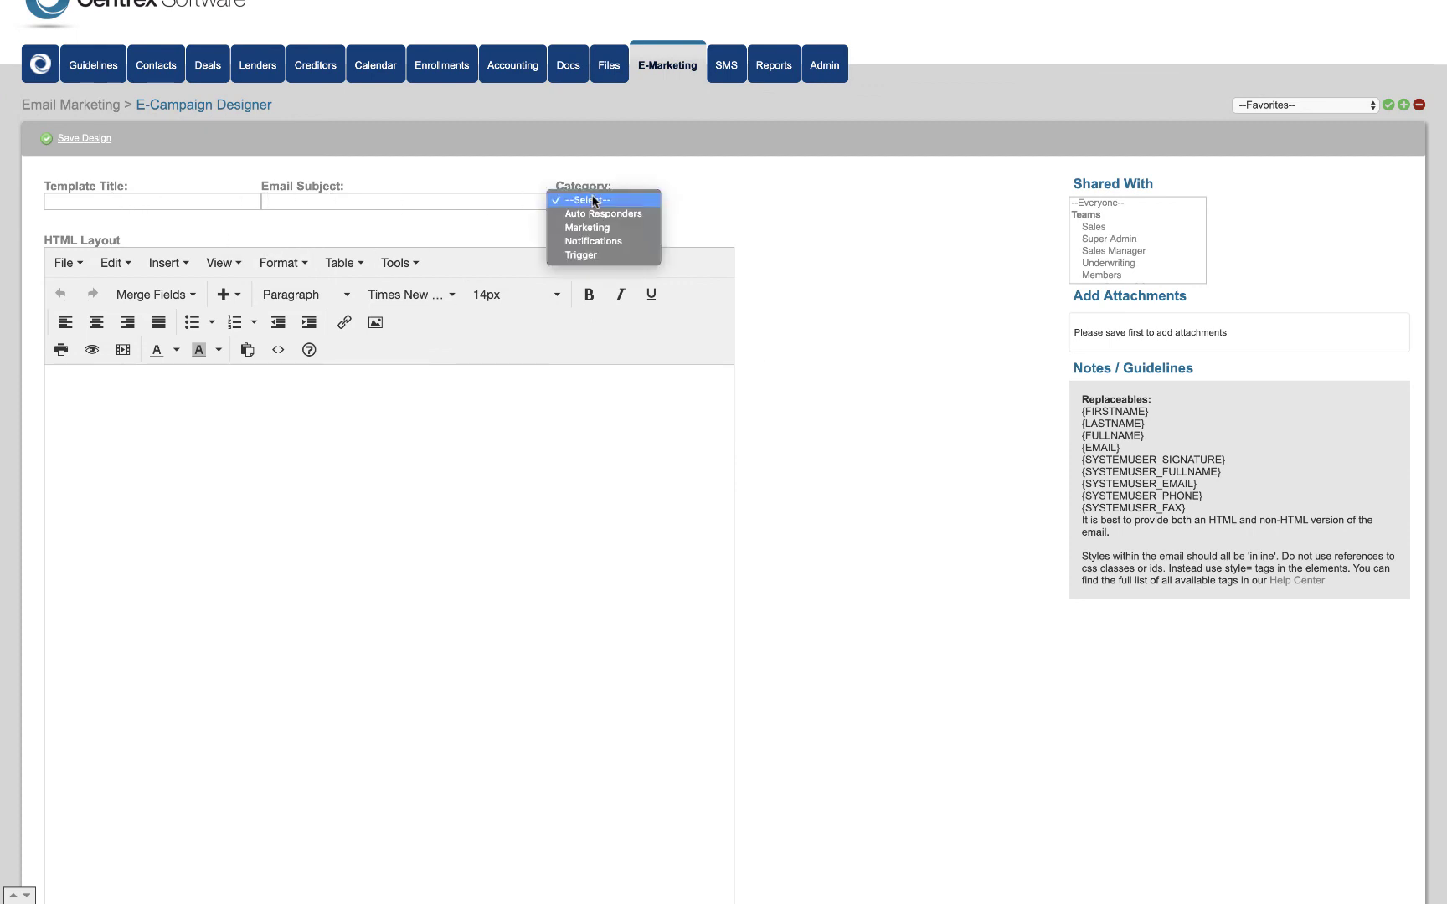
left_click(716, 207)
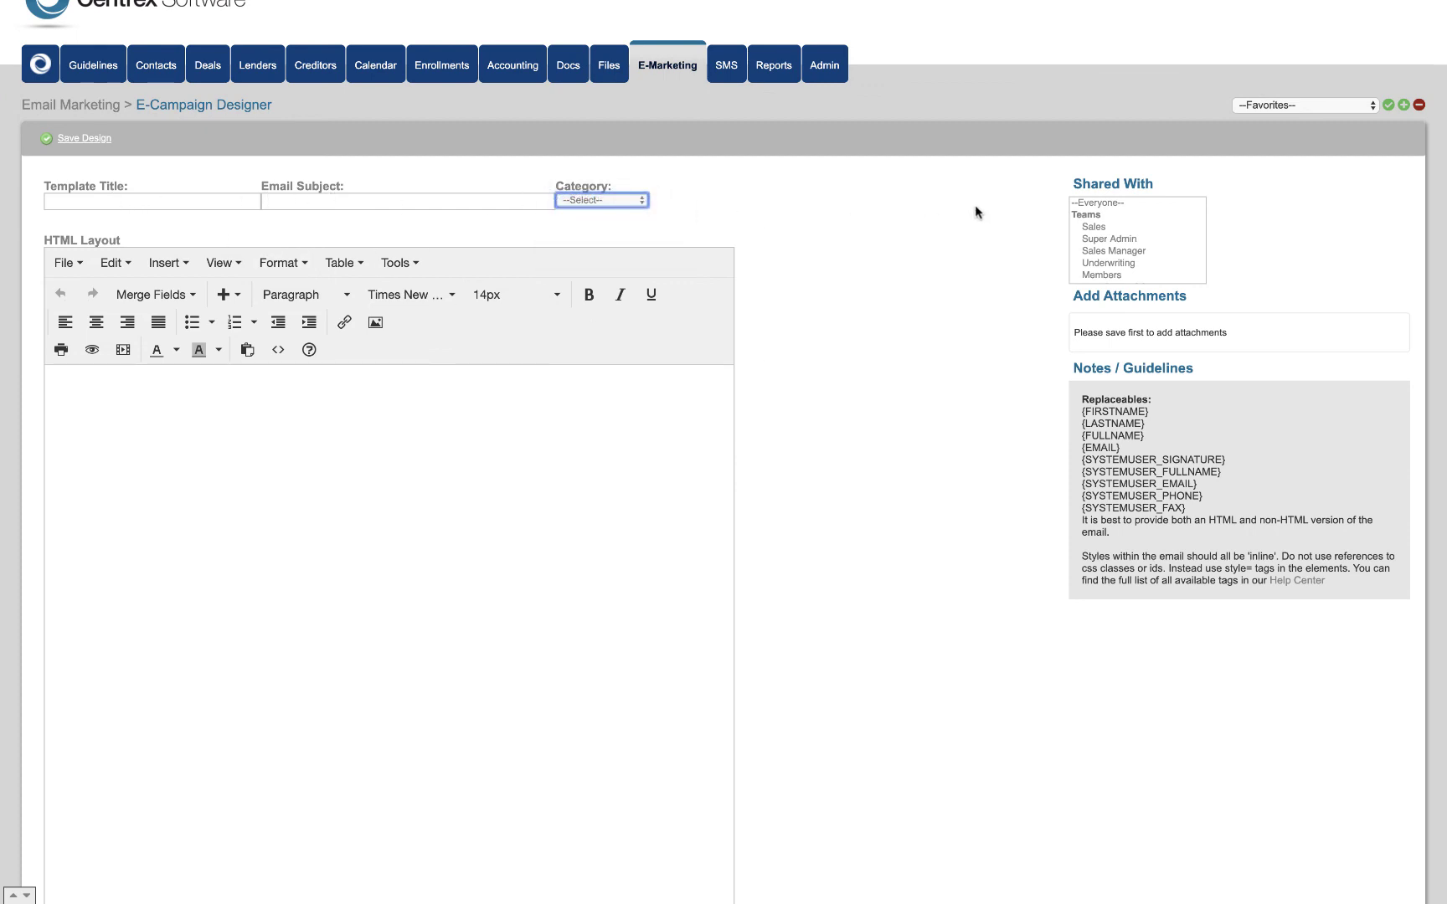
Step: Review the new email template's sharing options and the replaceable tags in its Notes / Guidelines
scroll(1127, 238, "down", 2)
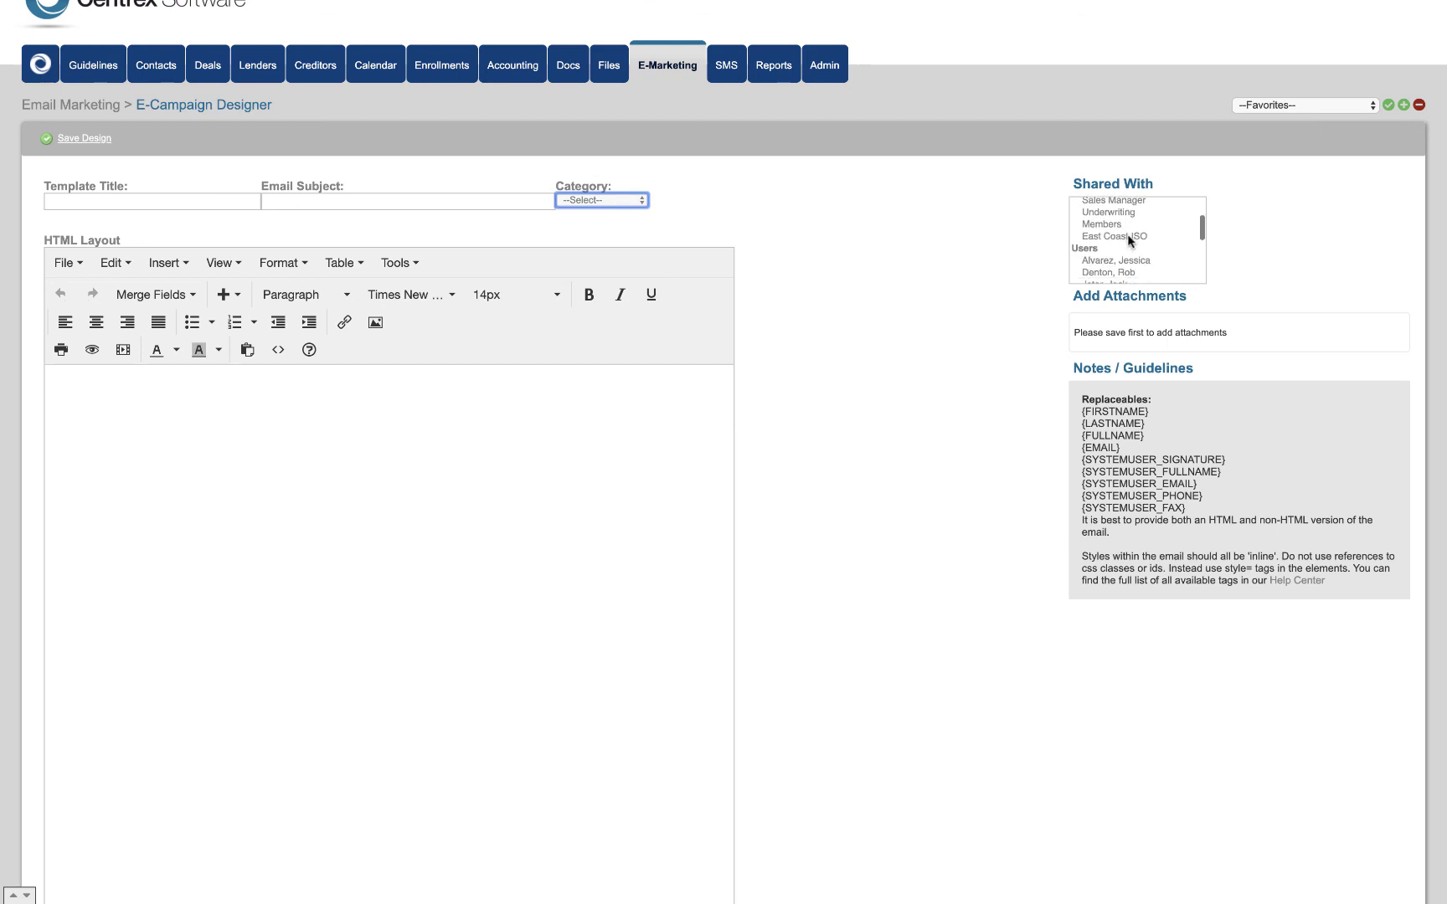
left_click(976, 338)
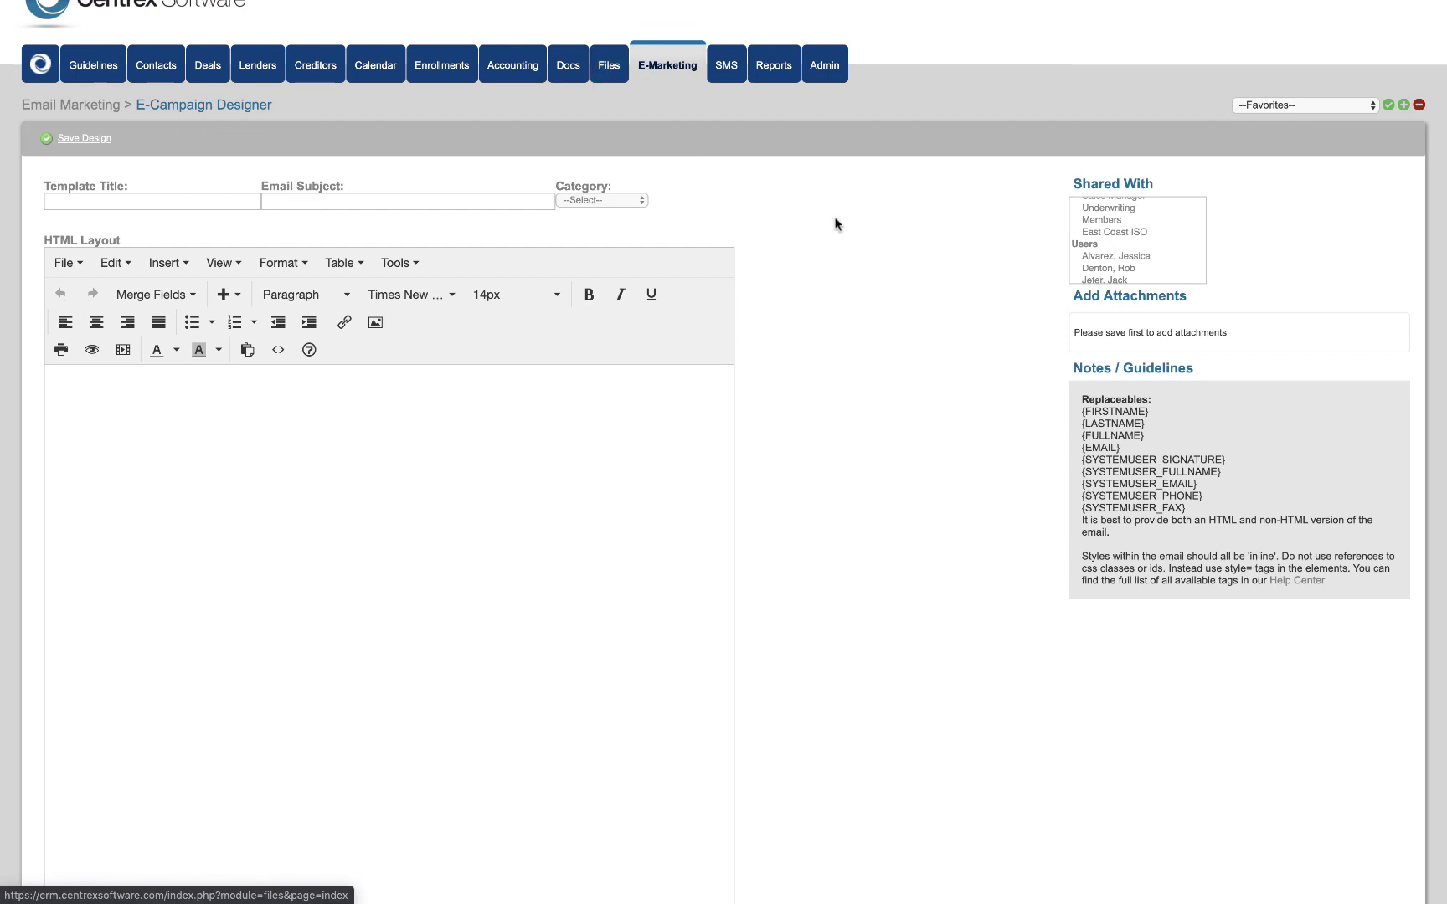
left_click_drag(1083, 406, 1165, 474)
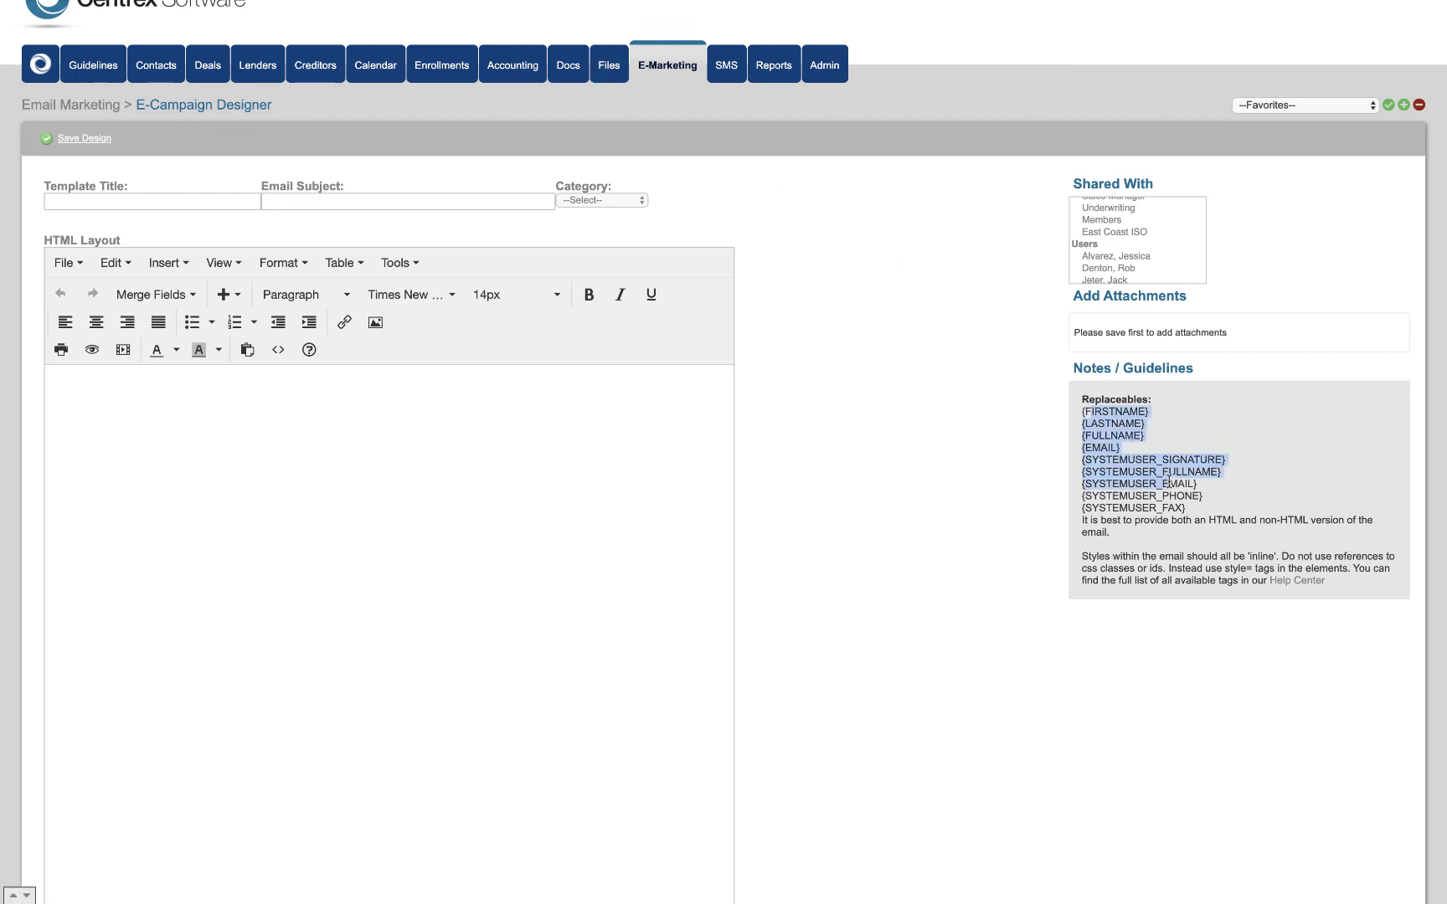
left_click(1001, 497)
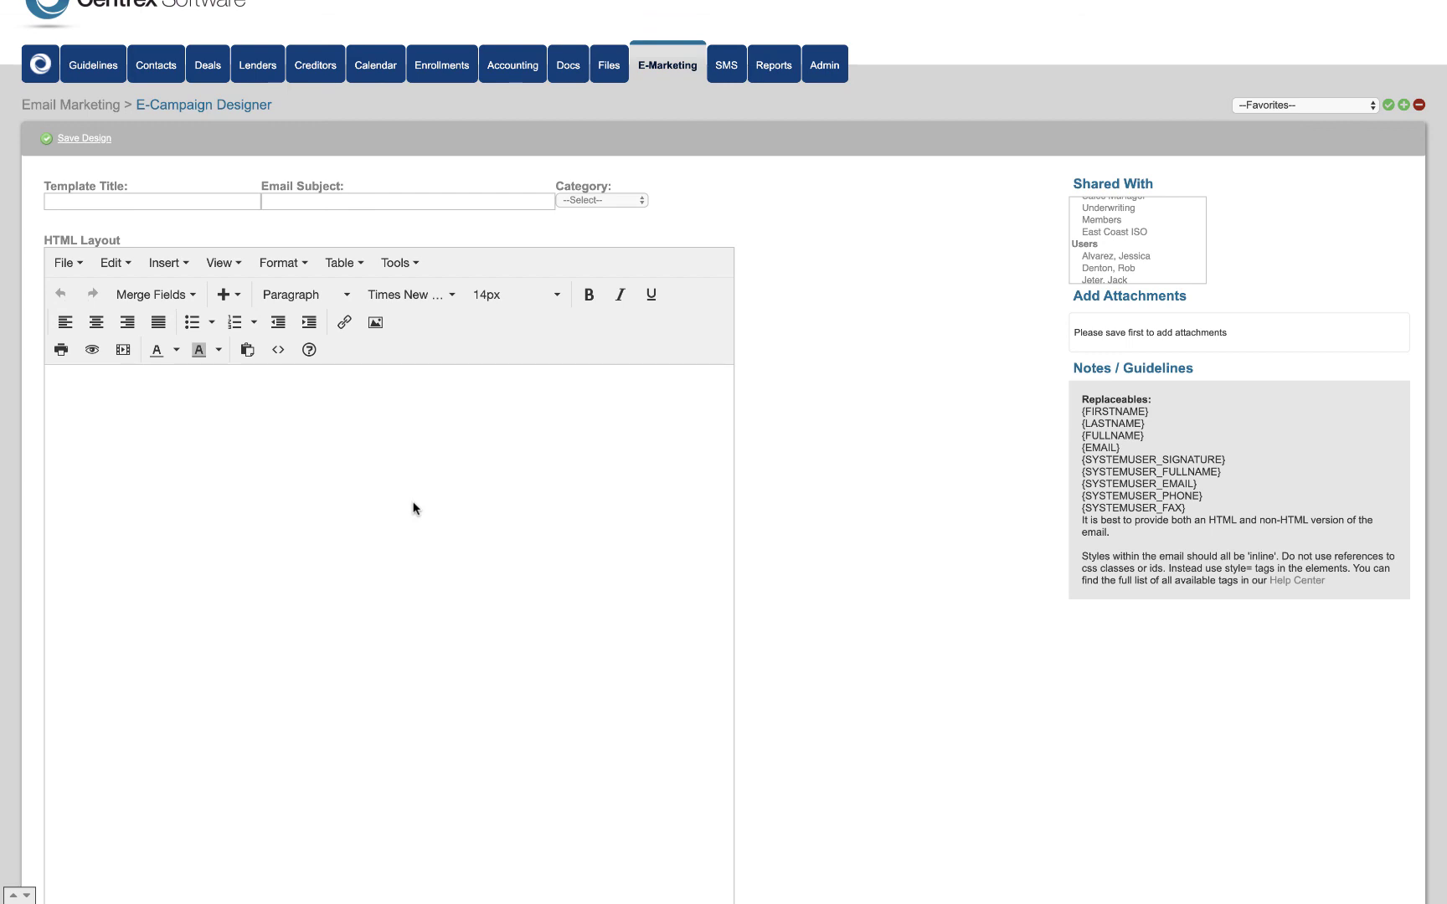
scroll(414, 506, "up", 2)
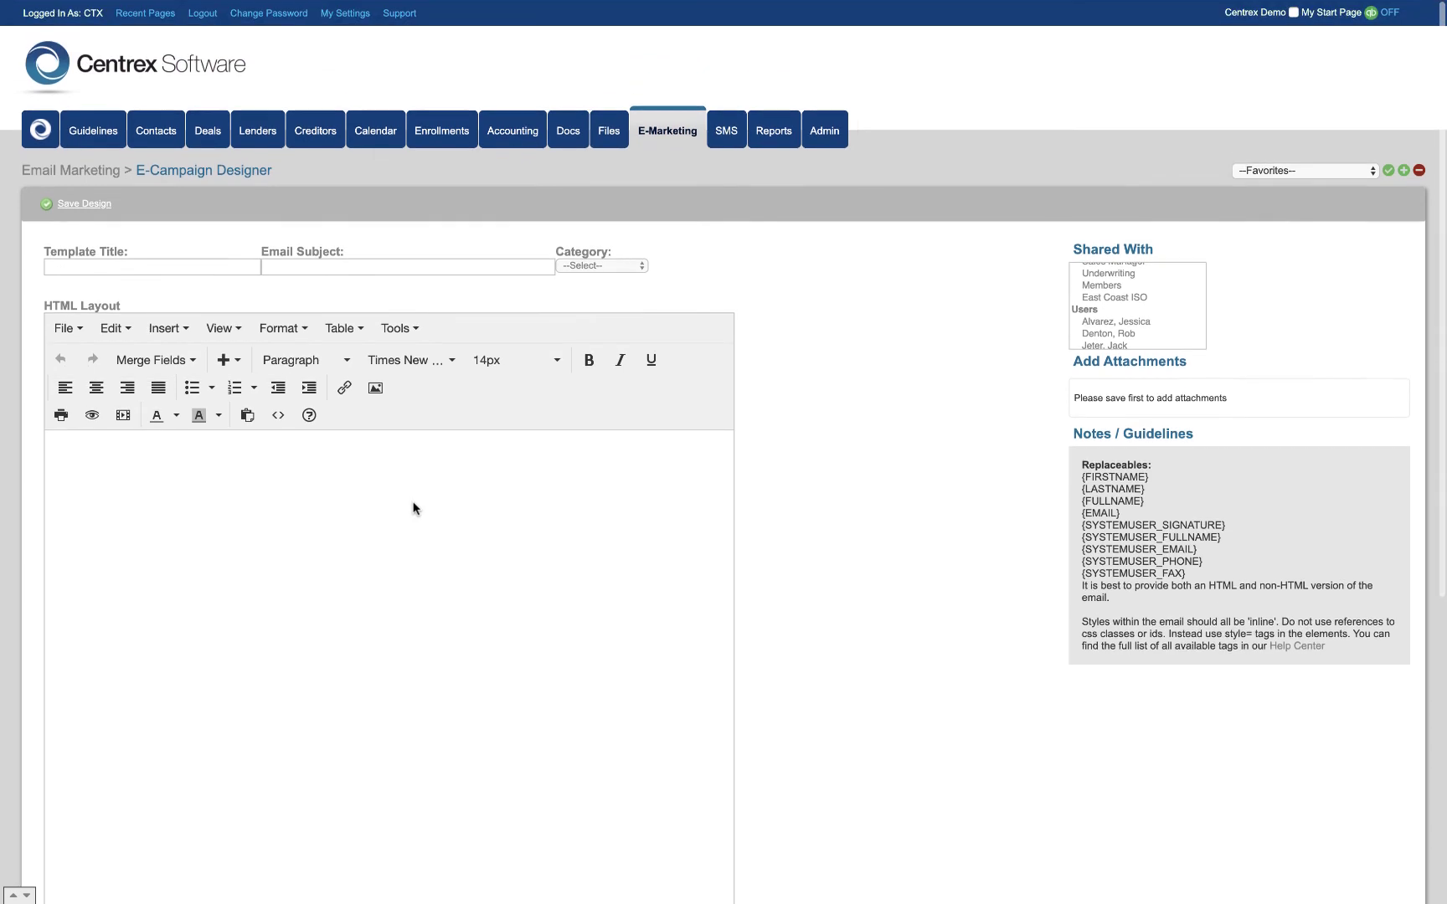
Step: Return to the Email Templates list, browse it, and open the Consulting Packages Template
left_click(594, 154)
scroll(565, 402, "down", 5)
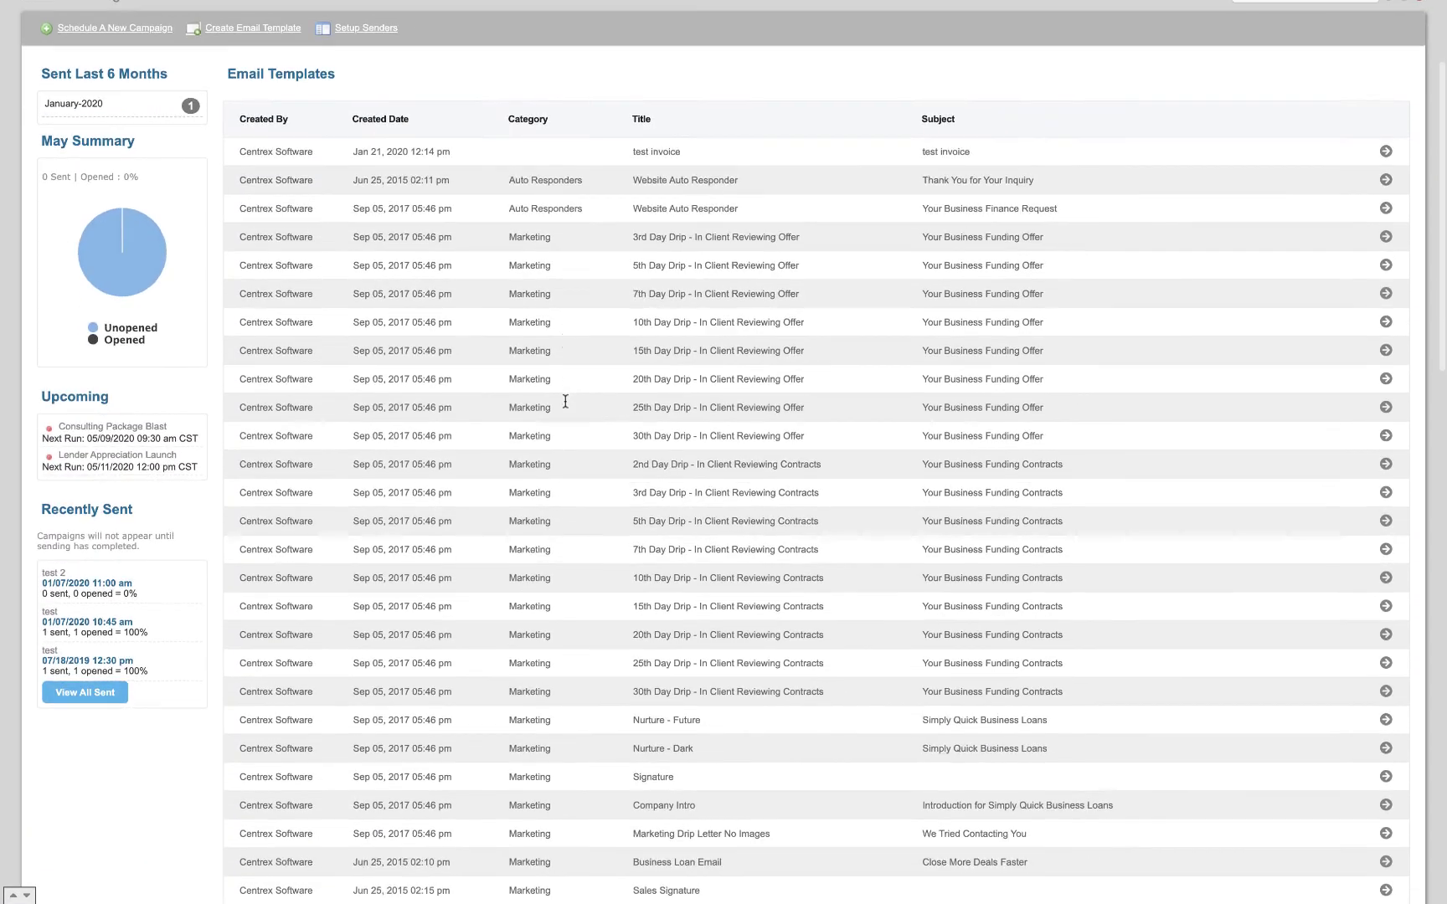
scroll(565, 402, "down", 10)
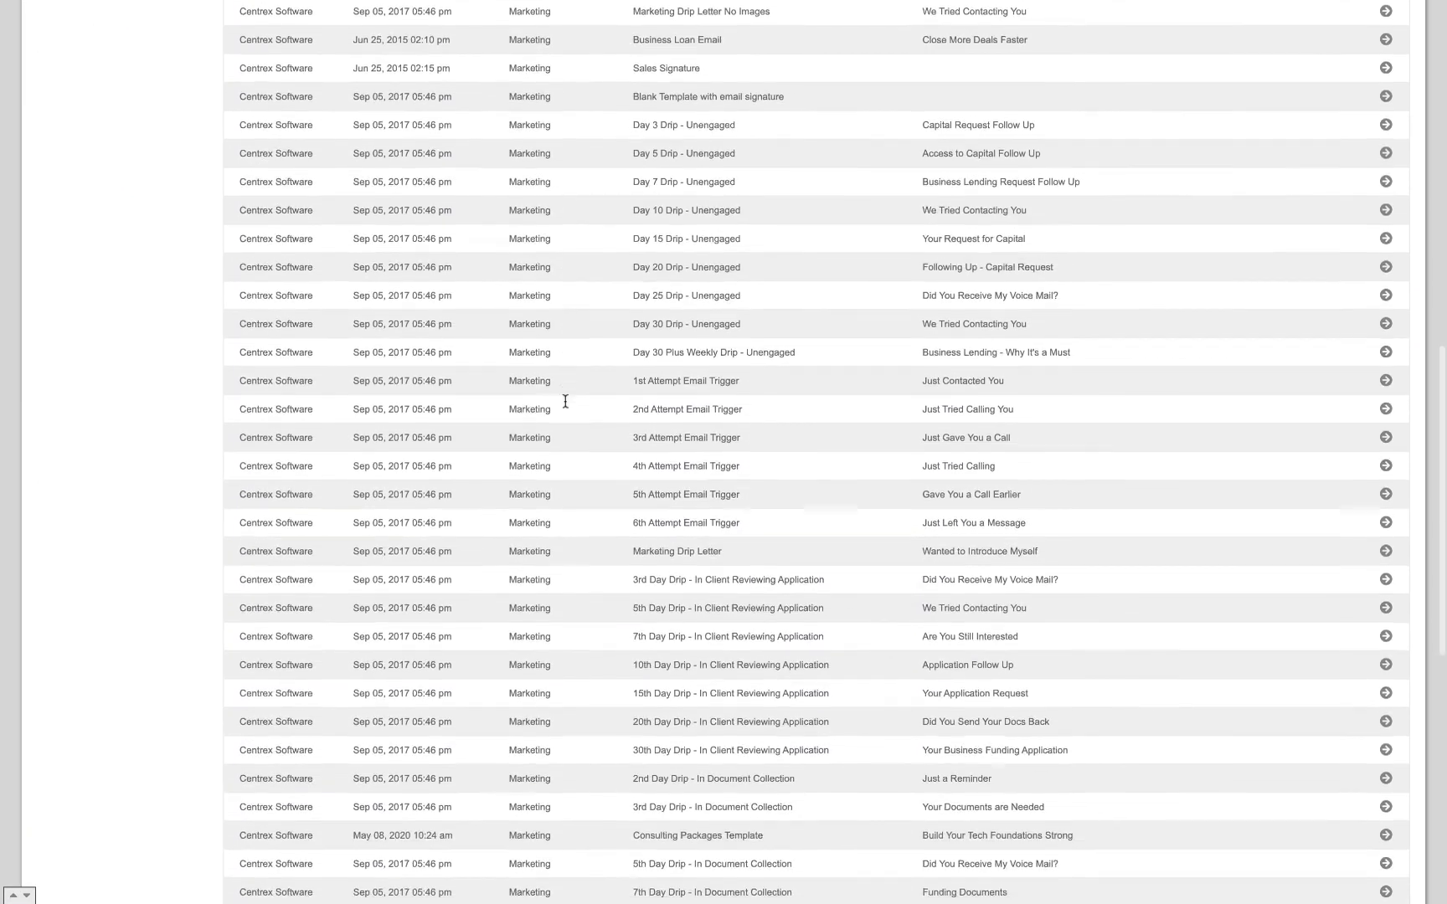
scroll(565, 401, "down", 3)
scroll(956, 633, "down", 1)
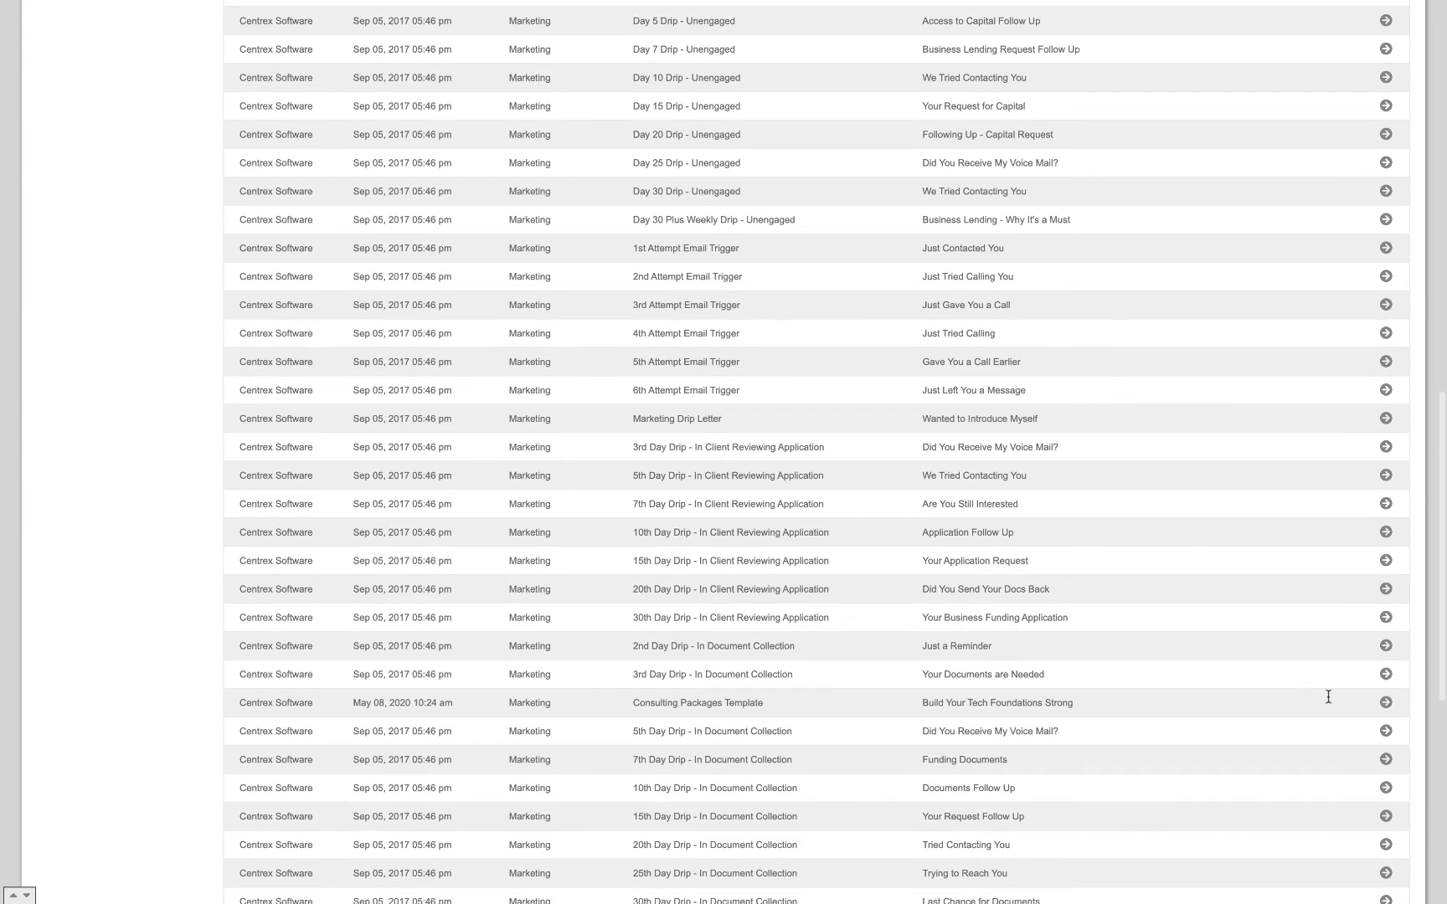
left_click(1386, 704)
Step: Examine the Consulting Packages Template's full HTML layout, from the header banner through the feature sections to the closing text
scroll(852, 481, "down", 3)
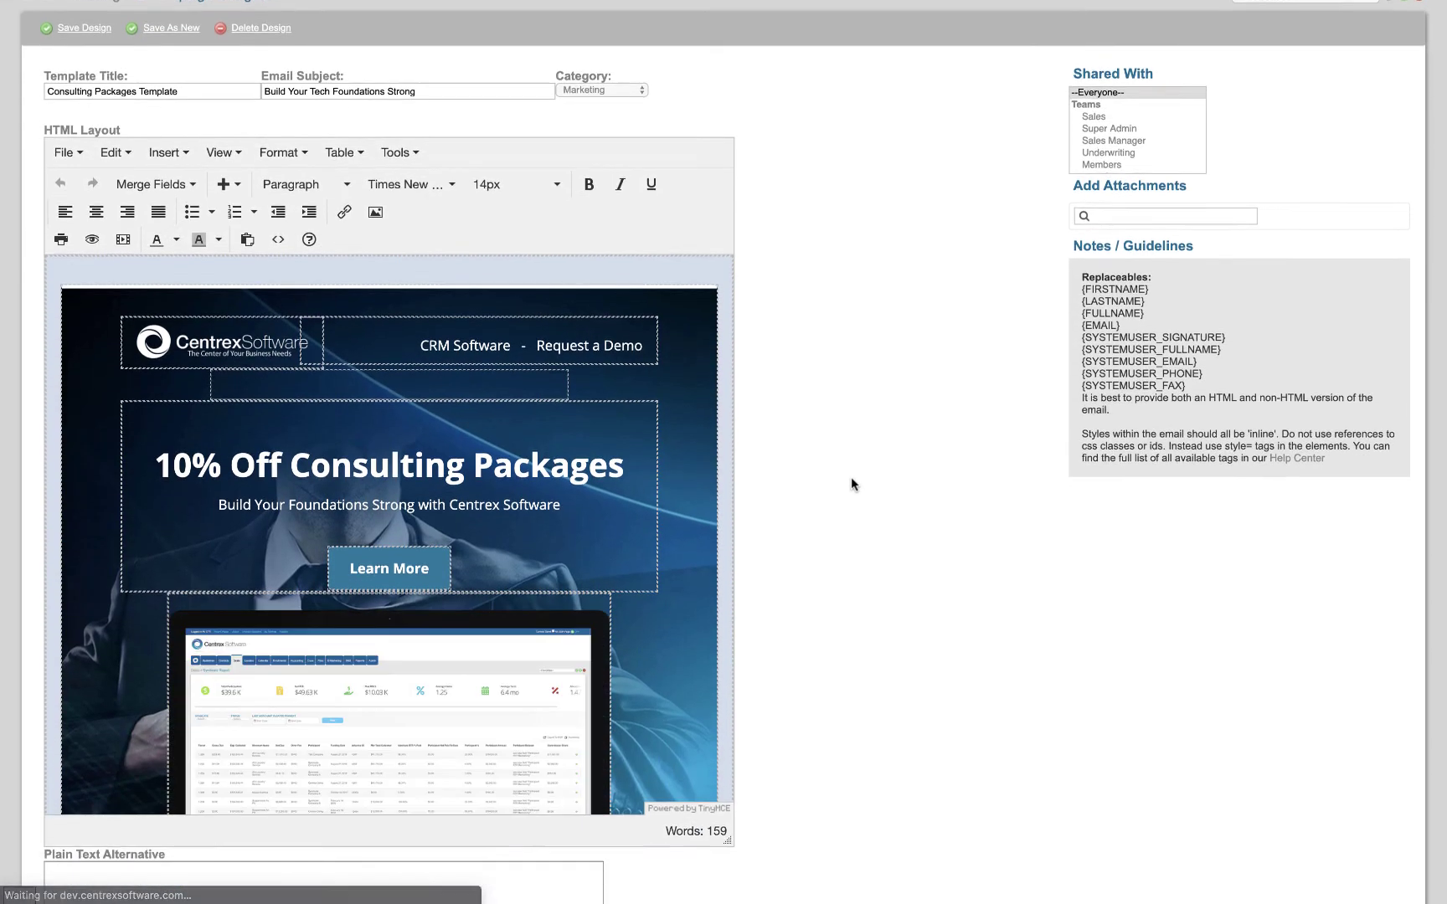
scroll(851, 484, "down", 2)
scroll(652, 487, "down", 3)
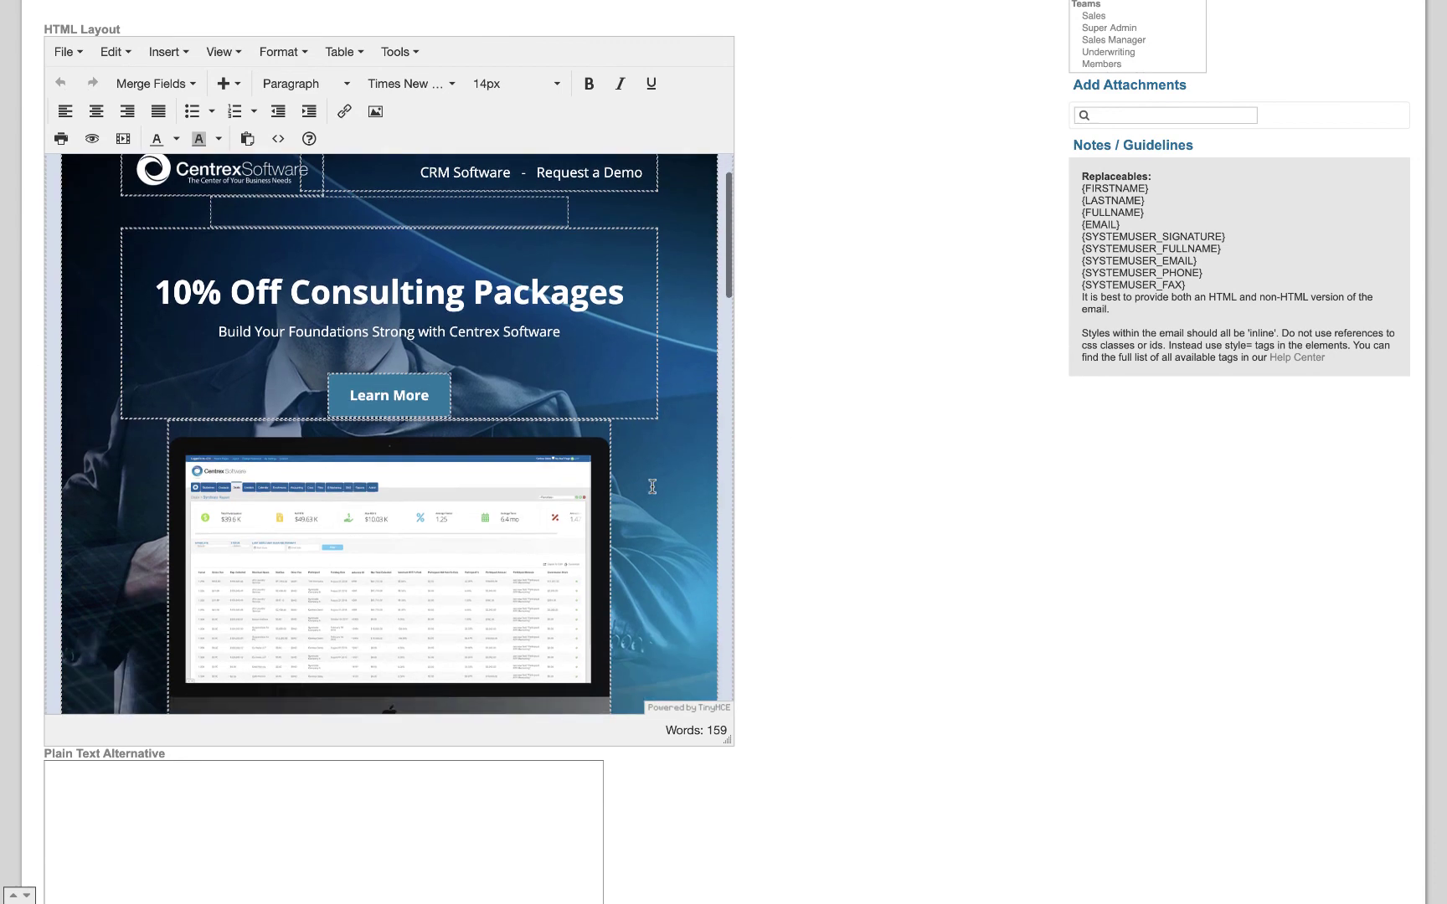
scroll(652, 487, "down", 10)
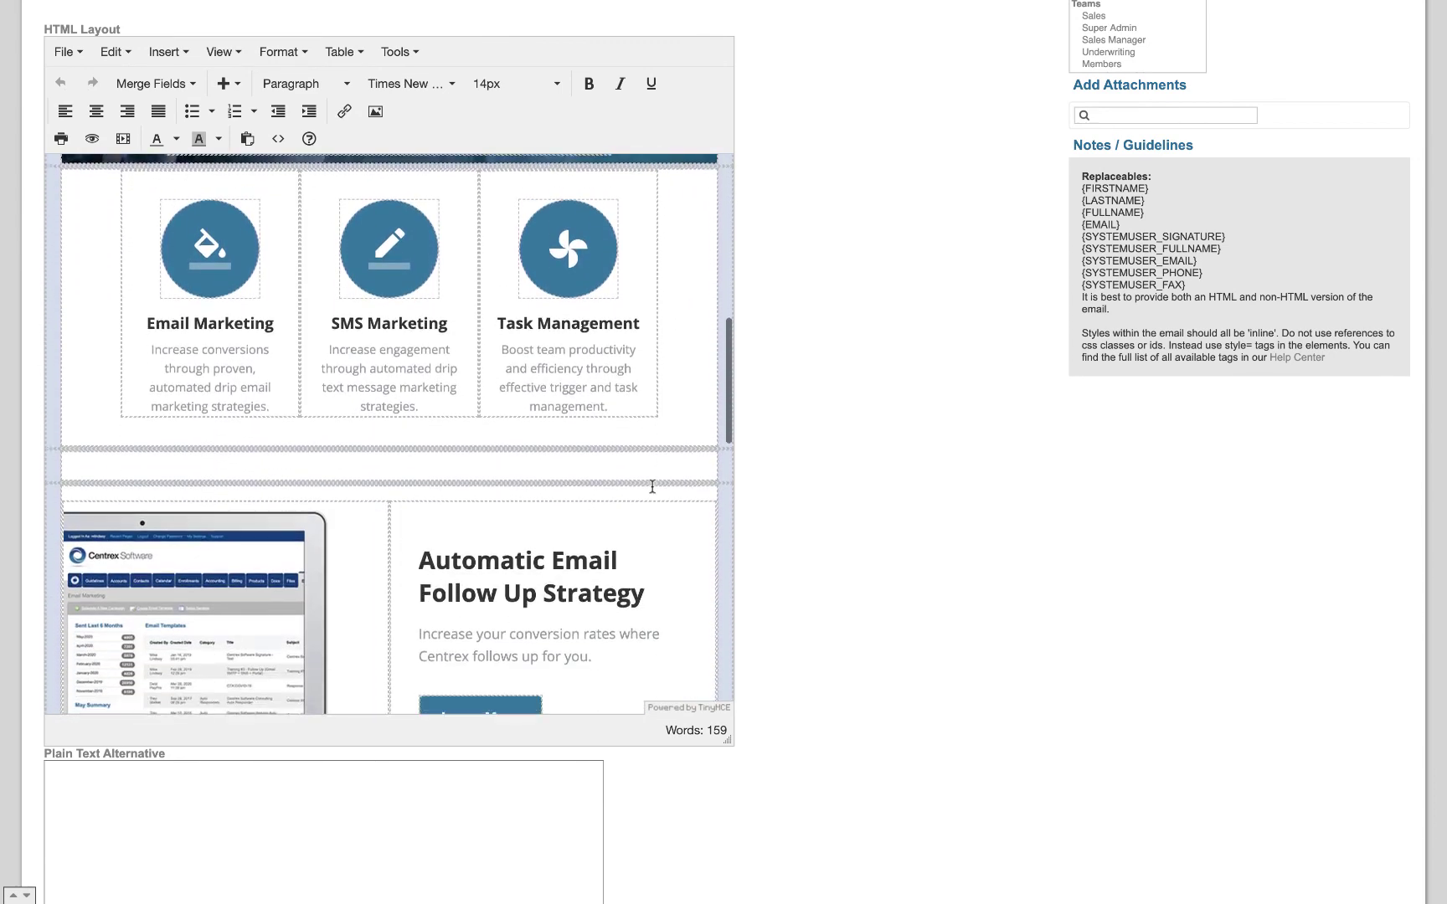
scroll(652, 487, "down", 10)
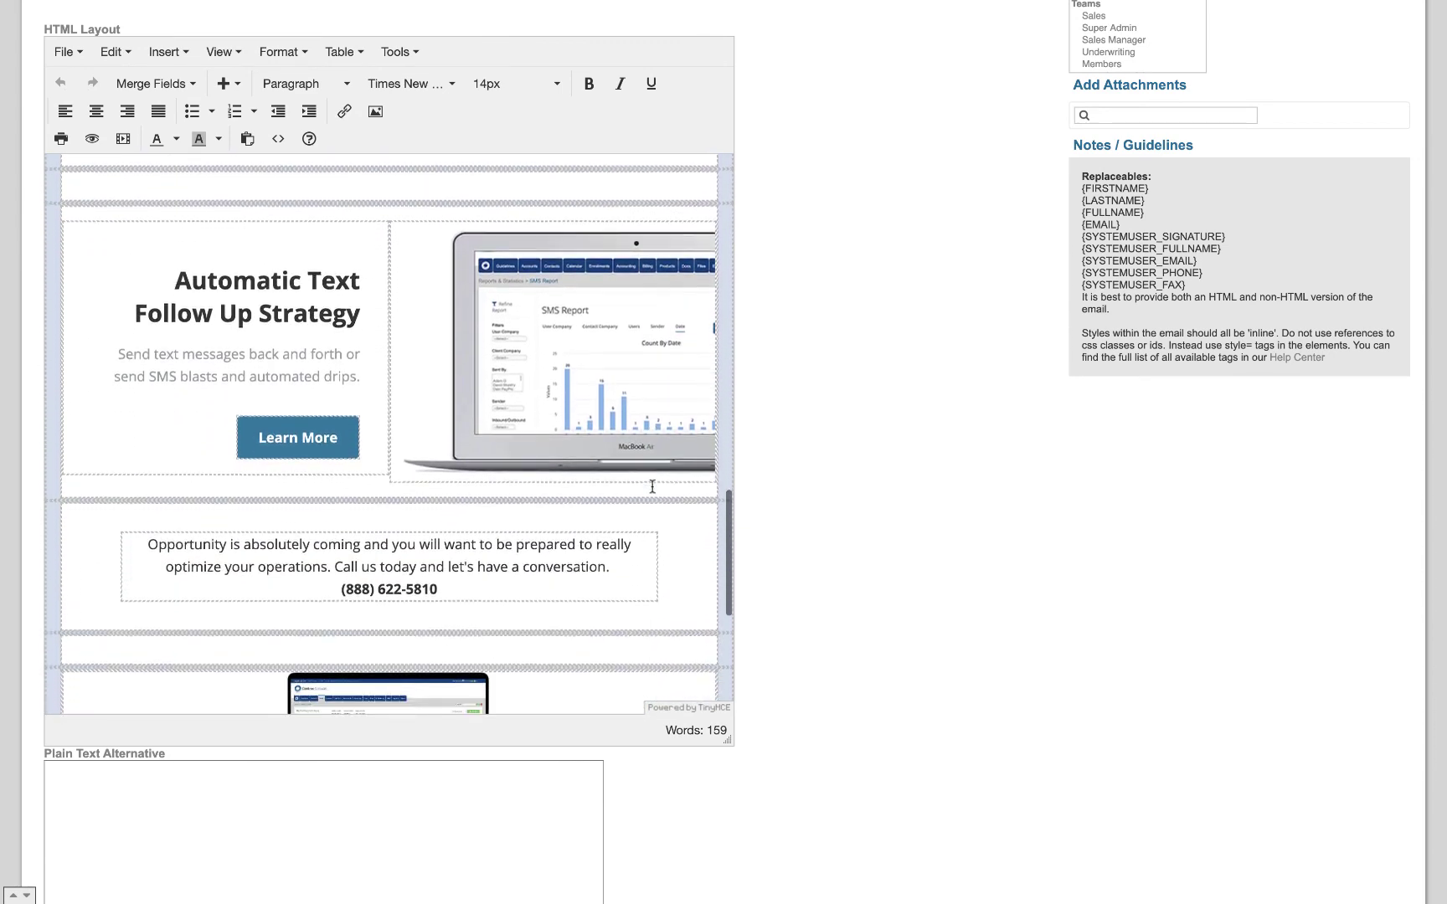
scroll(652, 487, "down", 3)
scroll(652, 487, "up", 6)
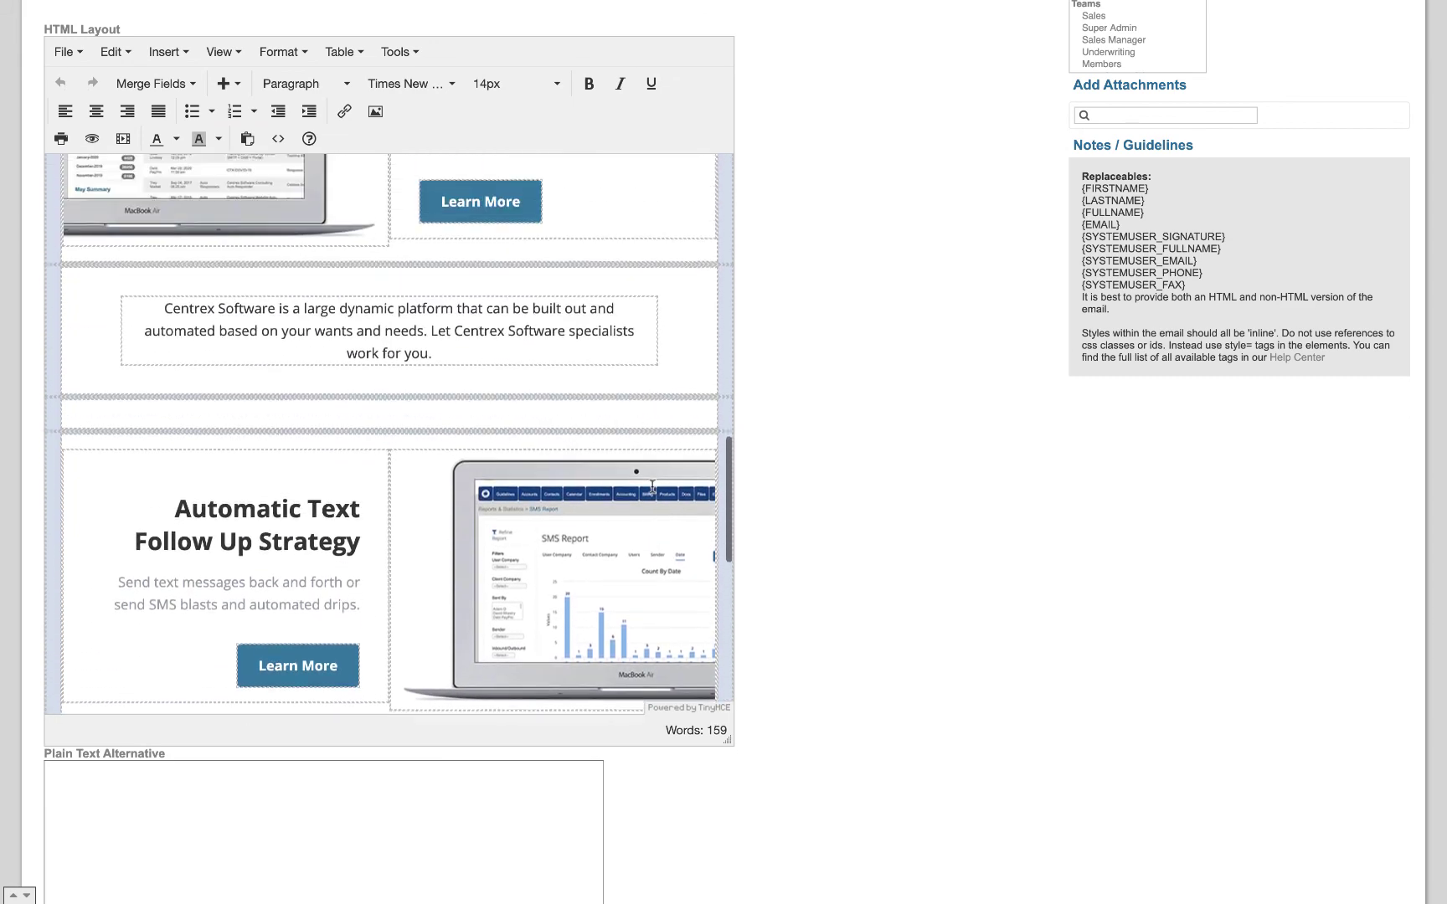
scroll(652, 486, "up", 15)
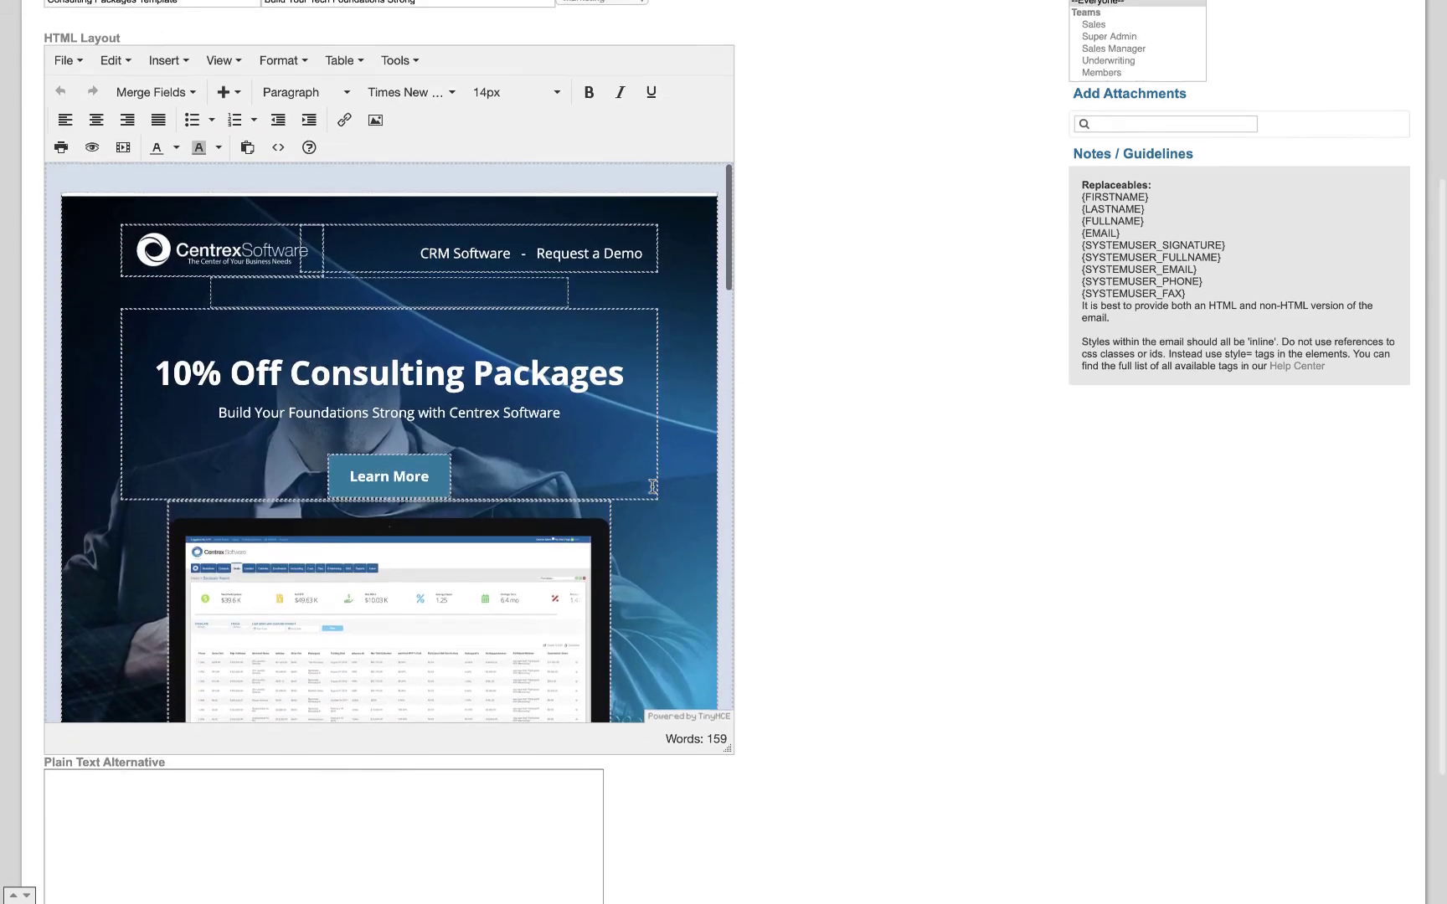
scroll(652, 486, "up", 5)
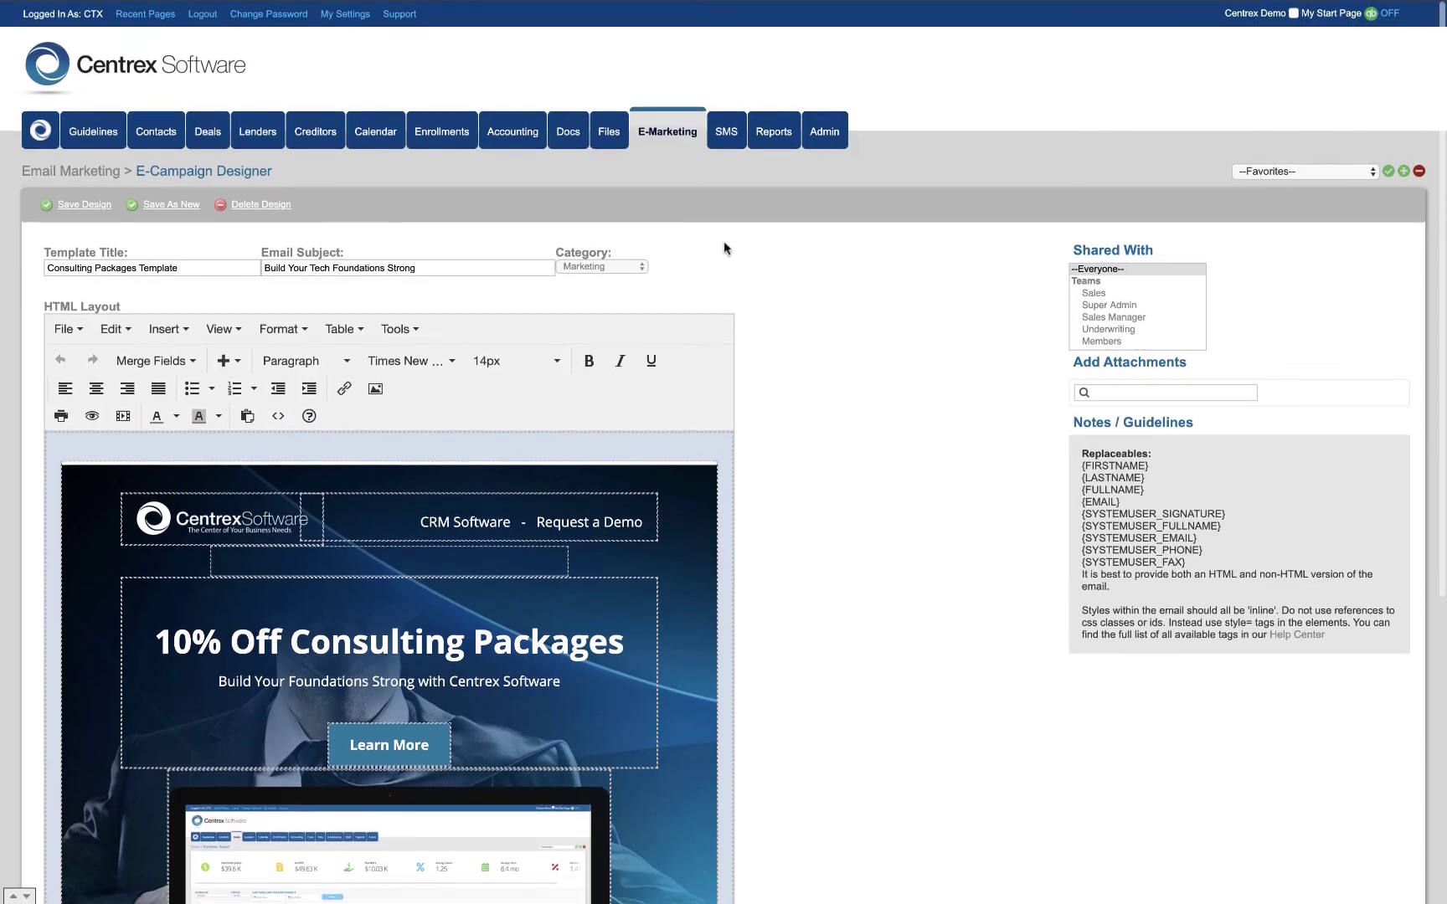
Step: Return to the Email Marketing overview, open the email sender setup, and review its sender and SMTP server fields
left_click(682, 132)
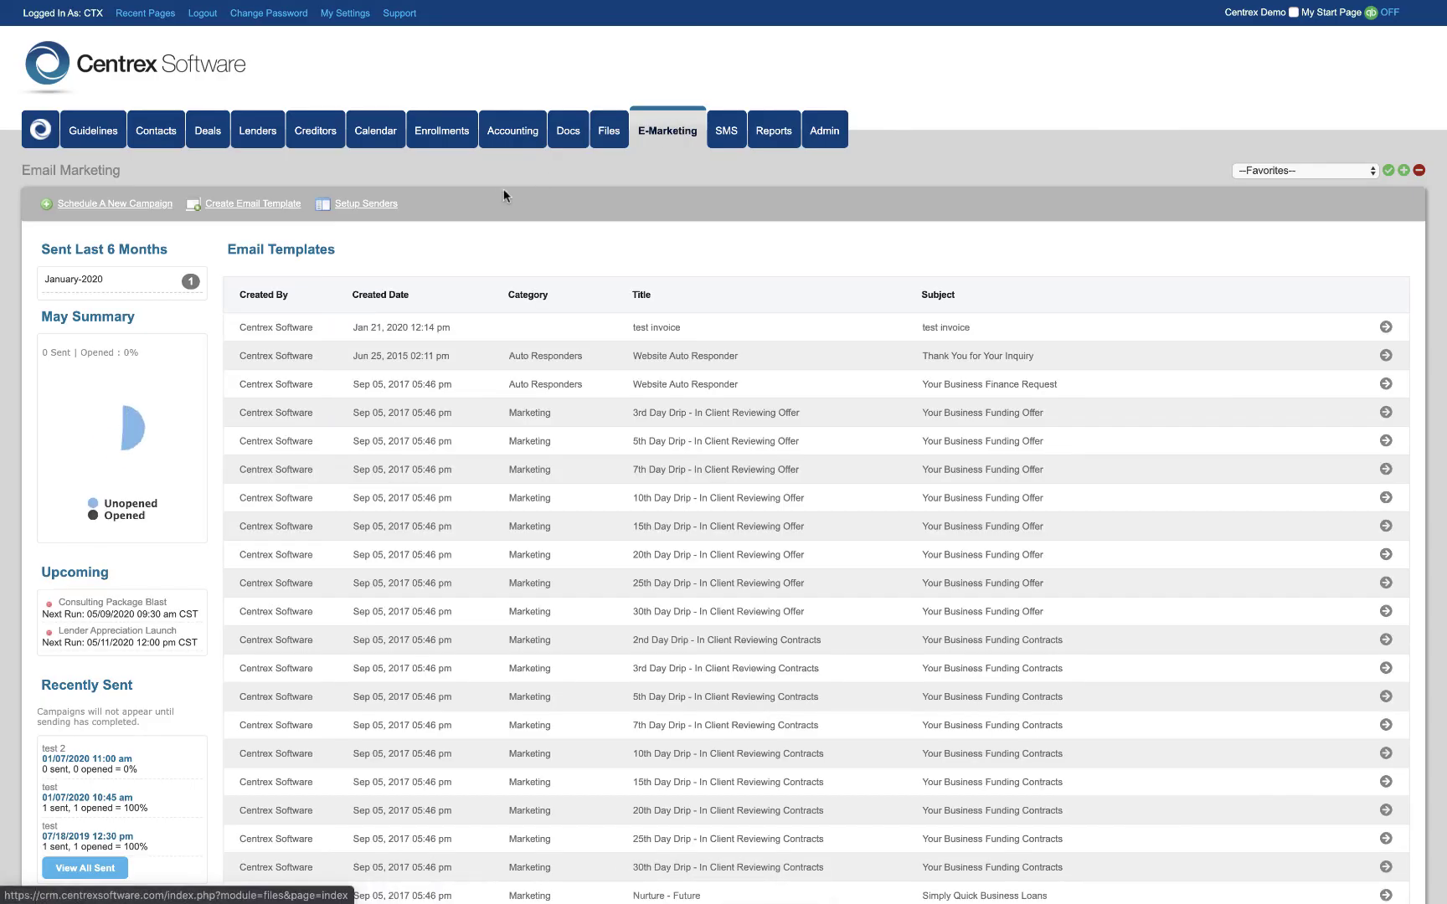
left_click(381, 205)
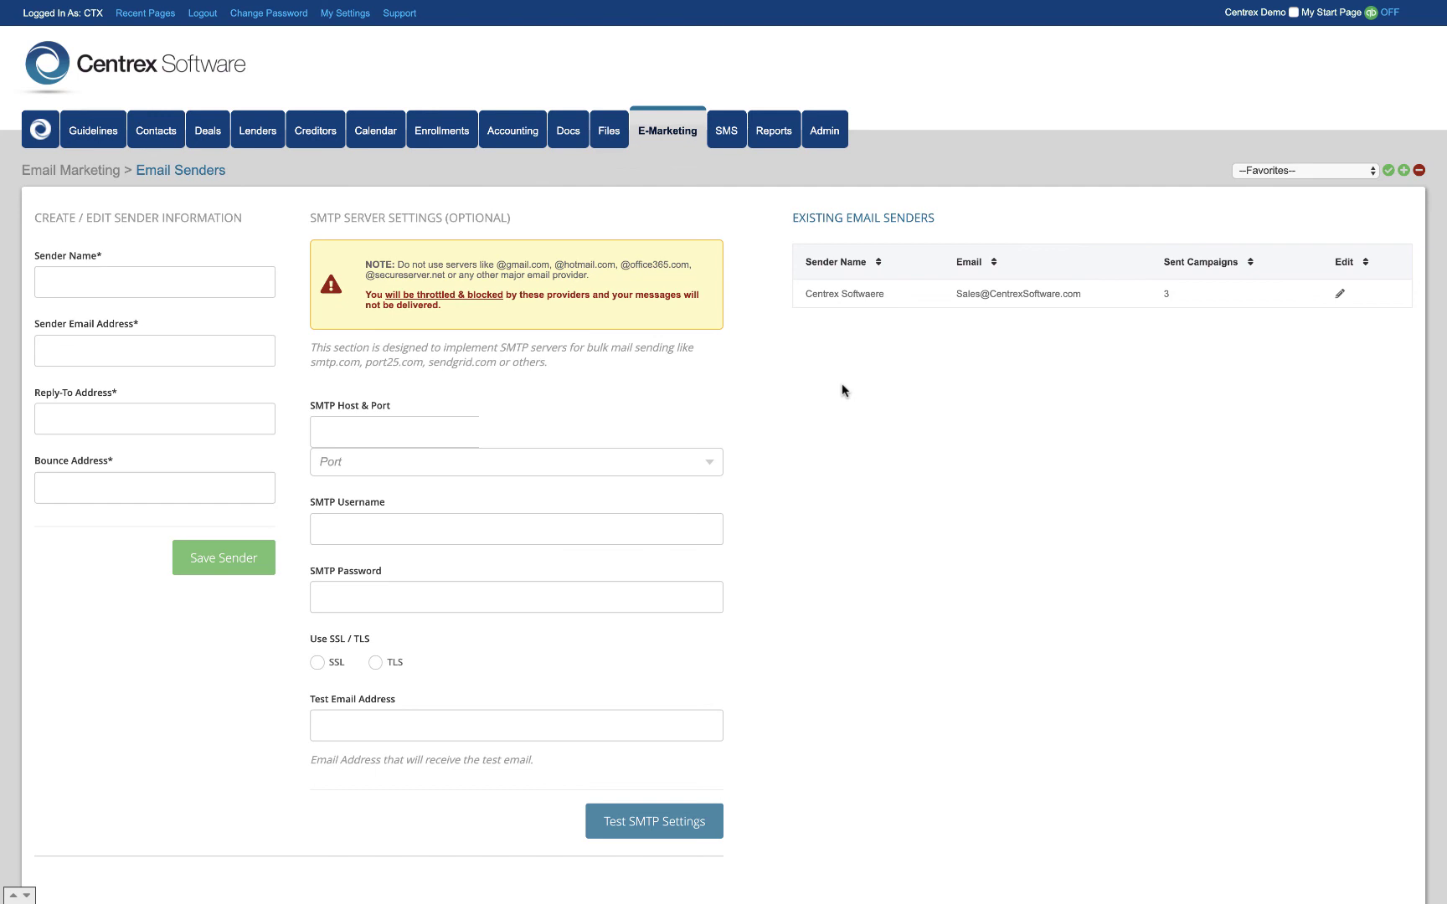
scroll(145, 381, "down", 1)
left_click(139, 381)
scroll(365, 418, "down", 1)
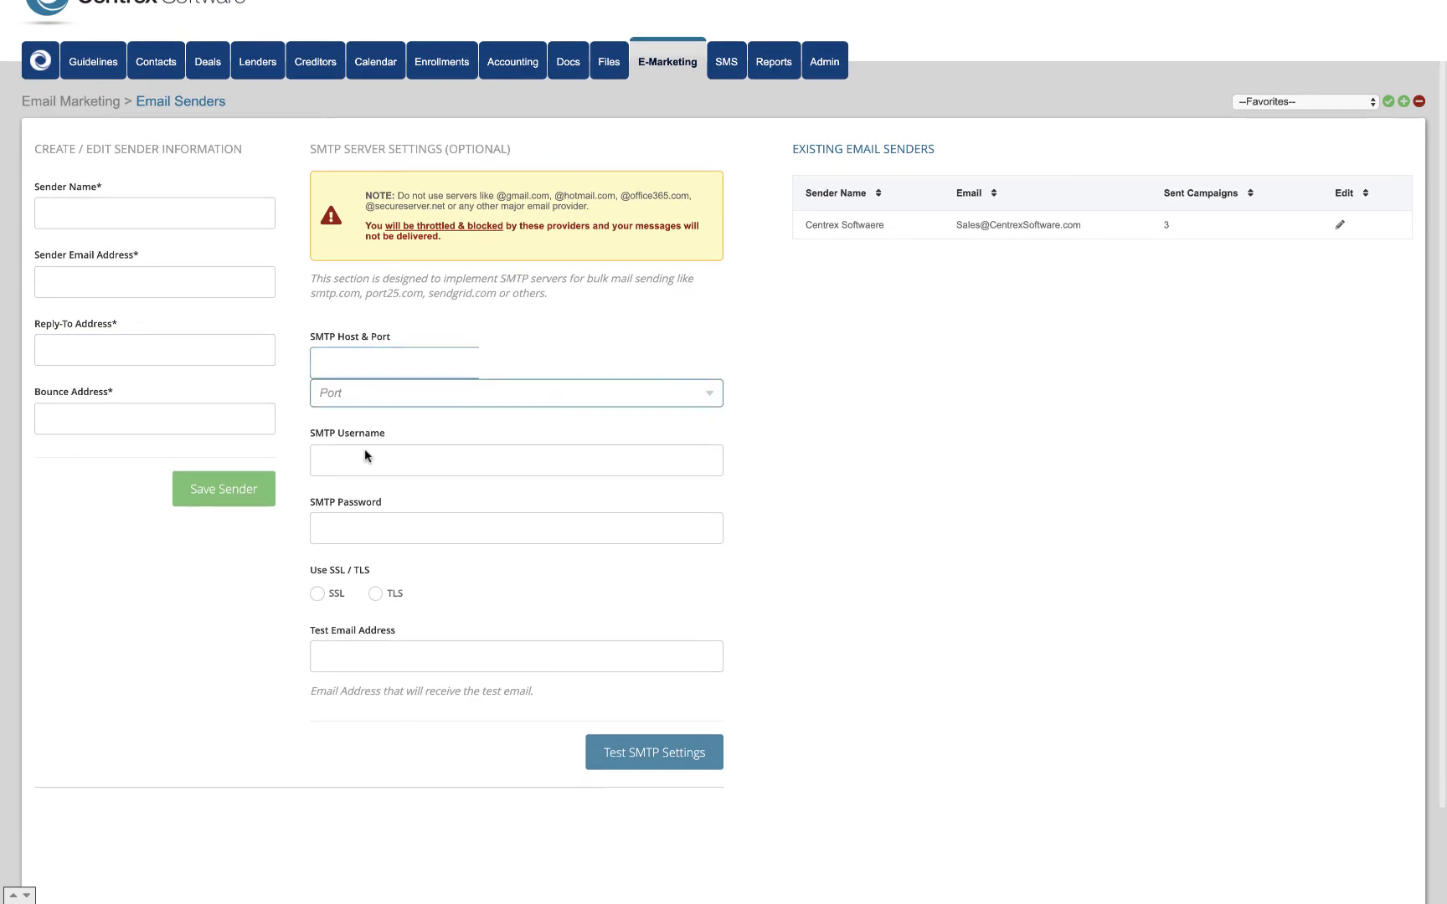
left_click(644, 445)
left_click(779, 405)
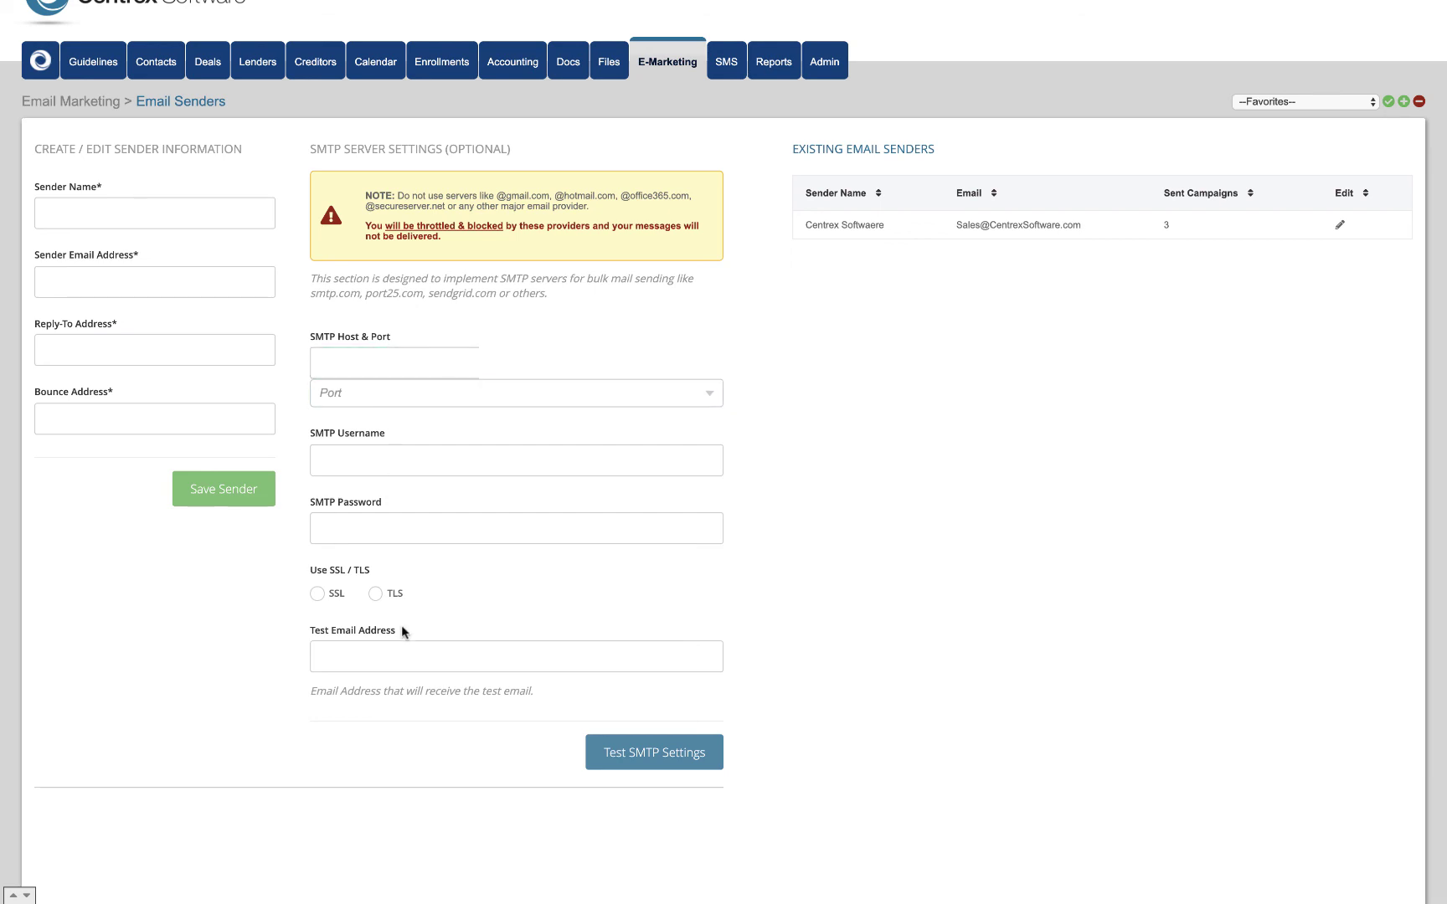
Step: Open the existing email sender for editing and check its sender details and domain validation
left_click(1340, 224)
scroll(540, 478, "down", 3)
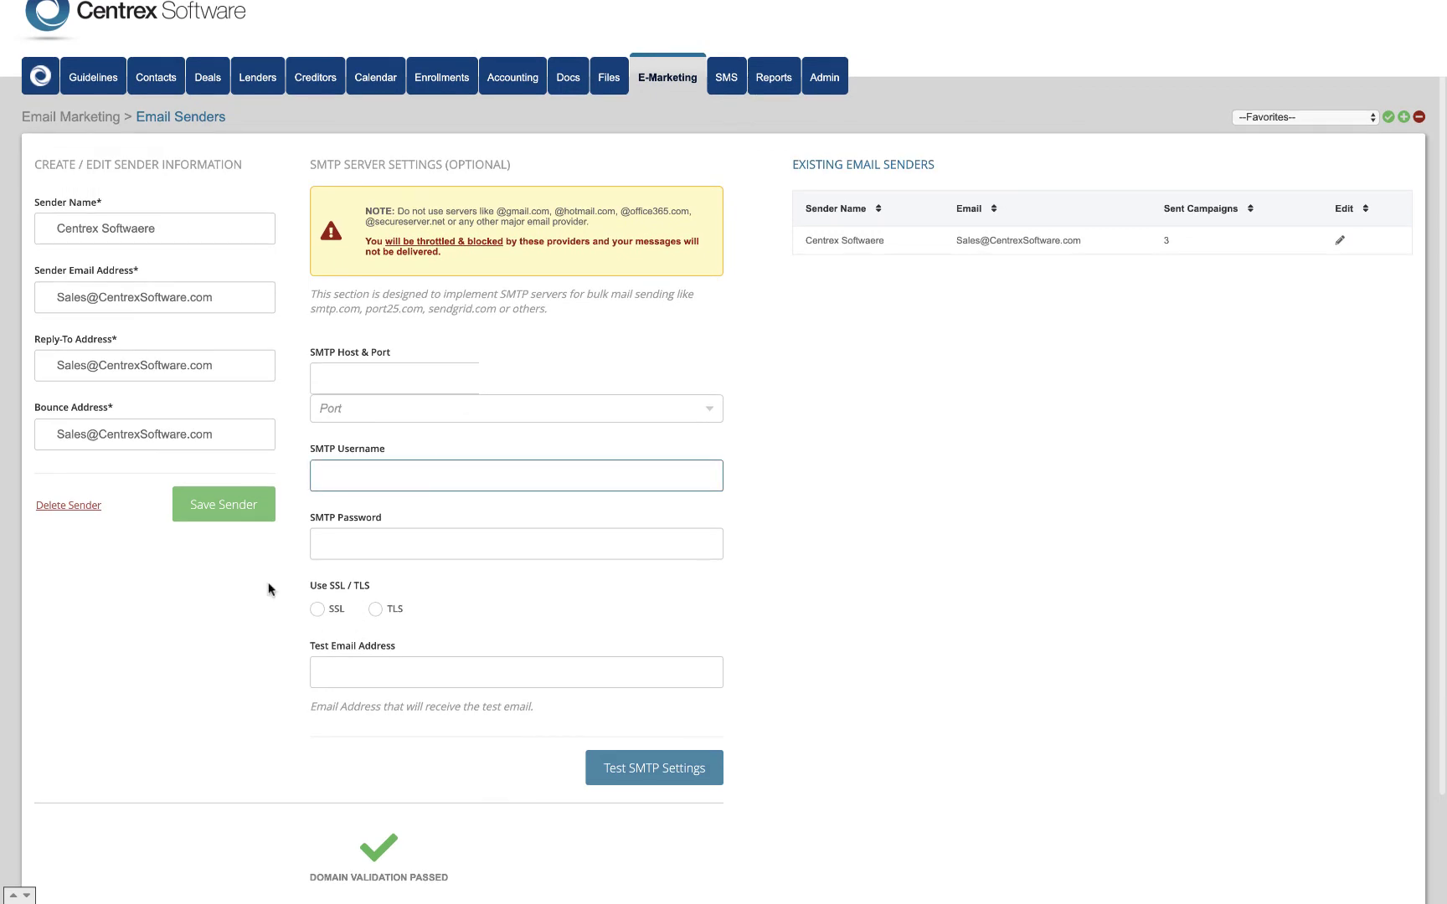
scroll(372, 543, "up", 3)
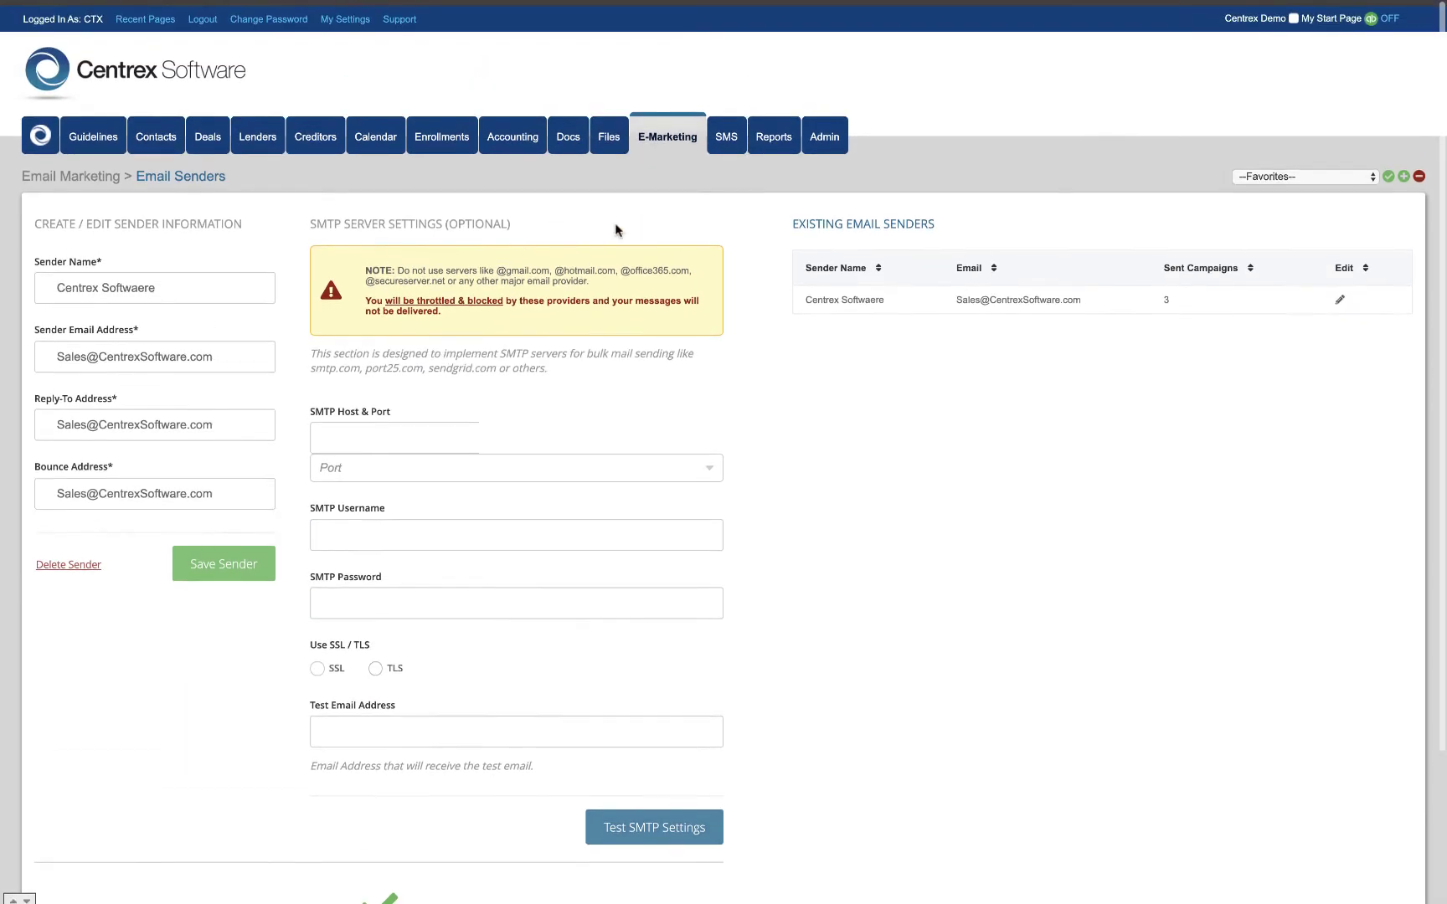
Step: Start scheduling a new email campaign, choose Re-occurring, and review its start, delivery and open-notification options
left_click(659, 151)
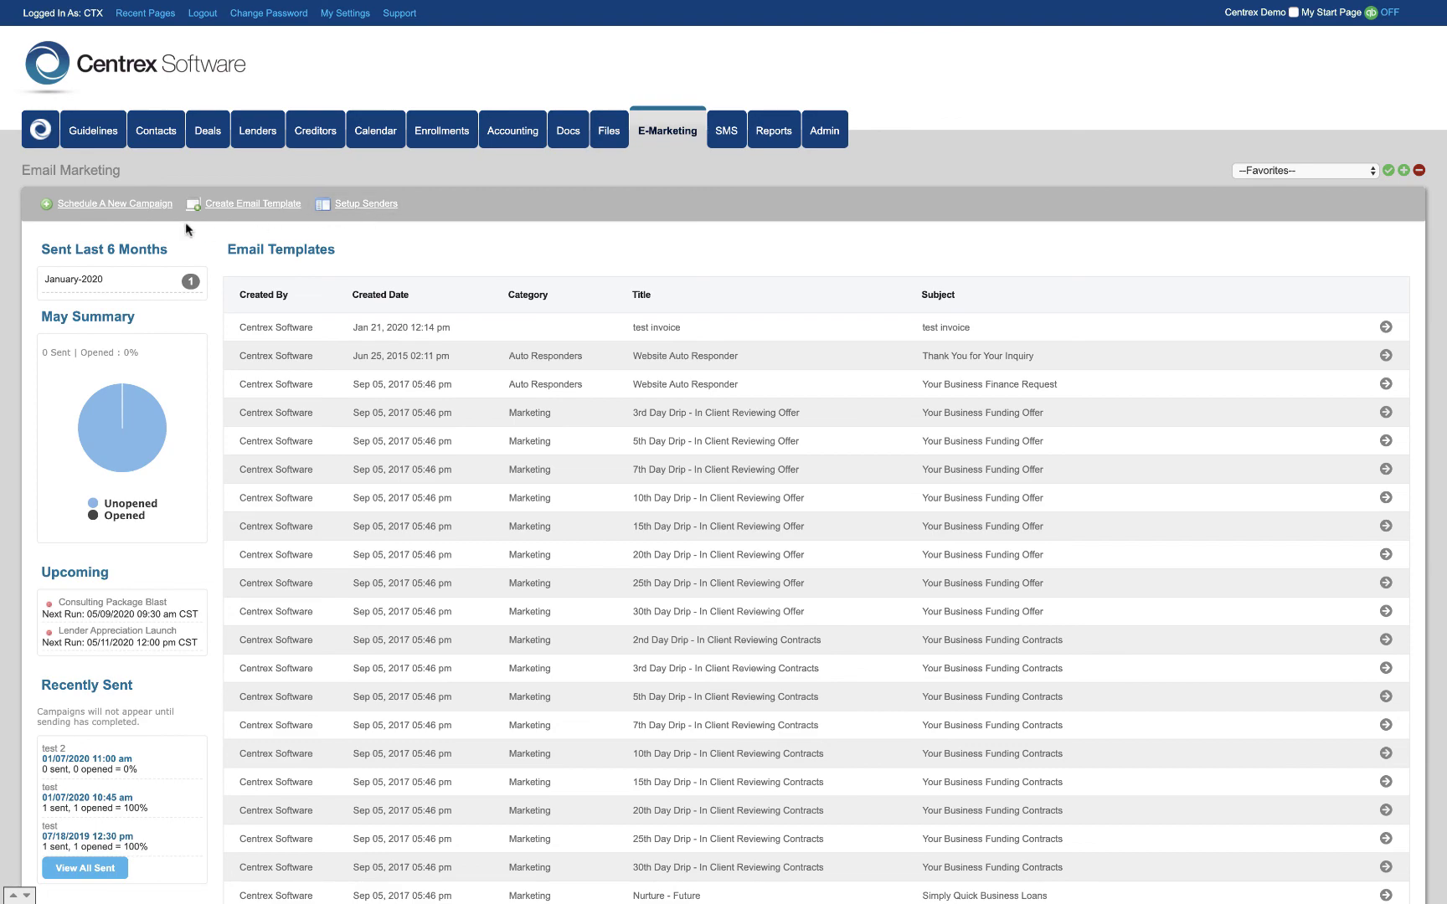
left_click(144, 206)
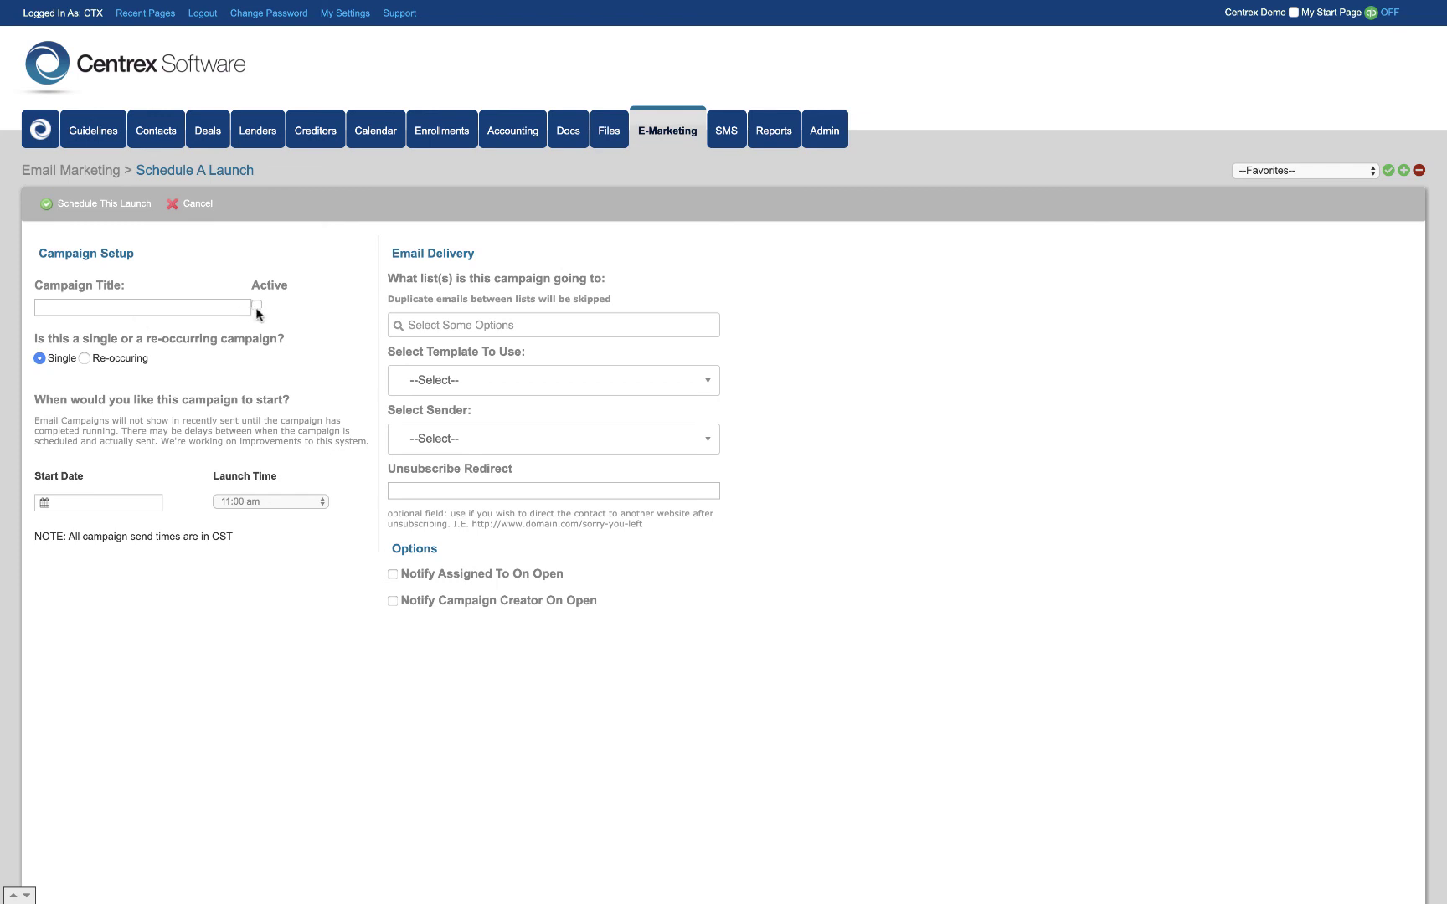
left_click(85, 359)
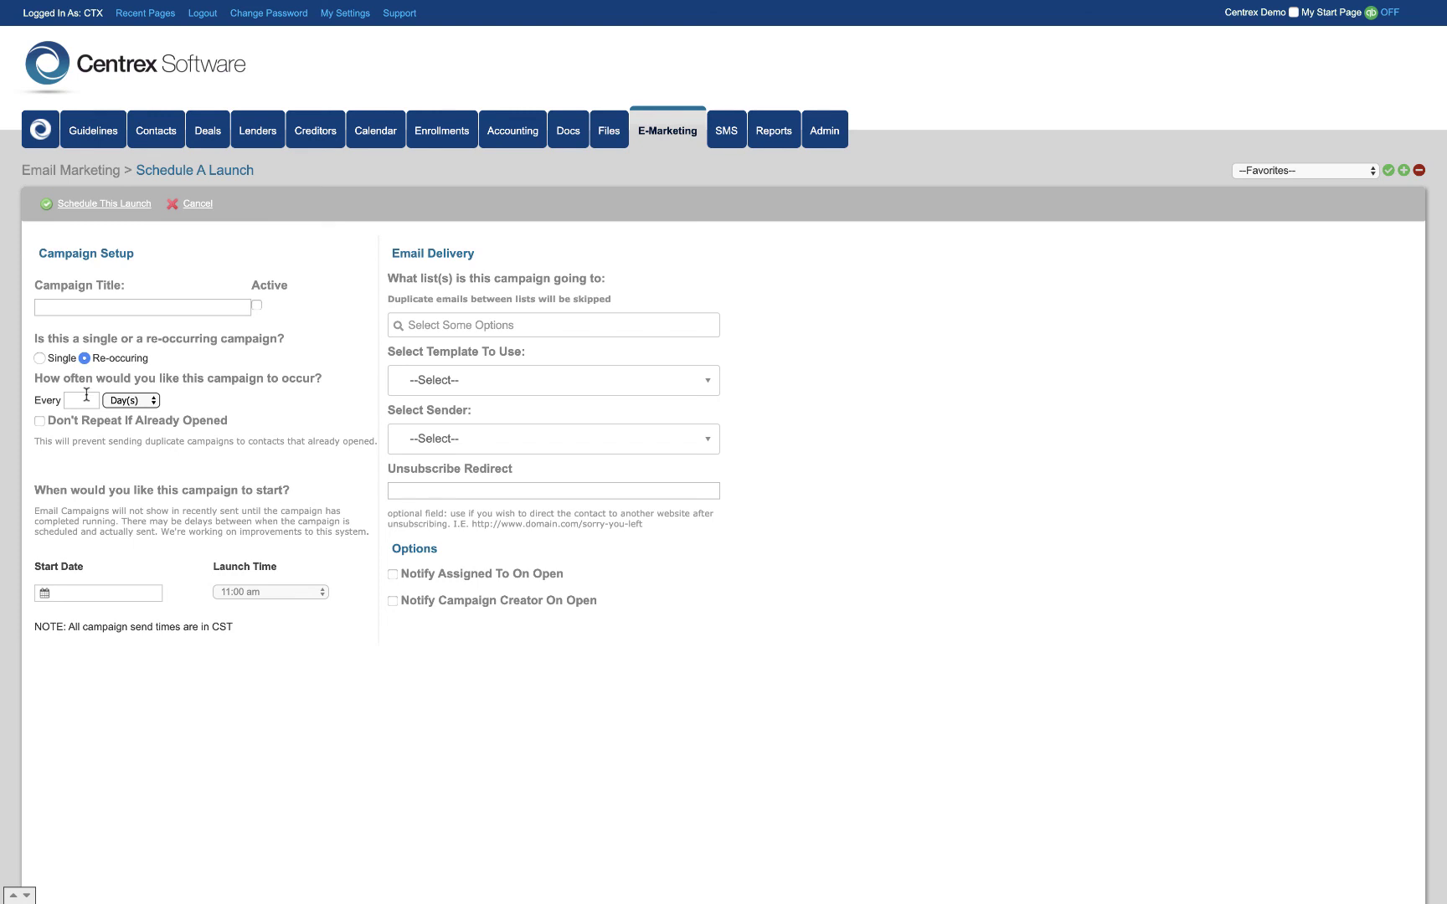
scroll(87, 507, "down", 2)
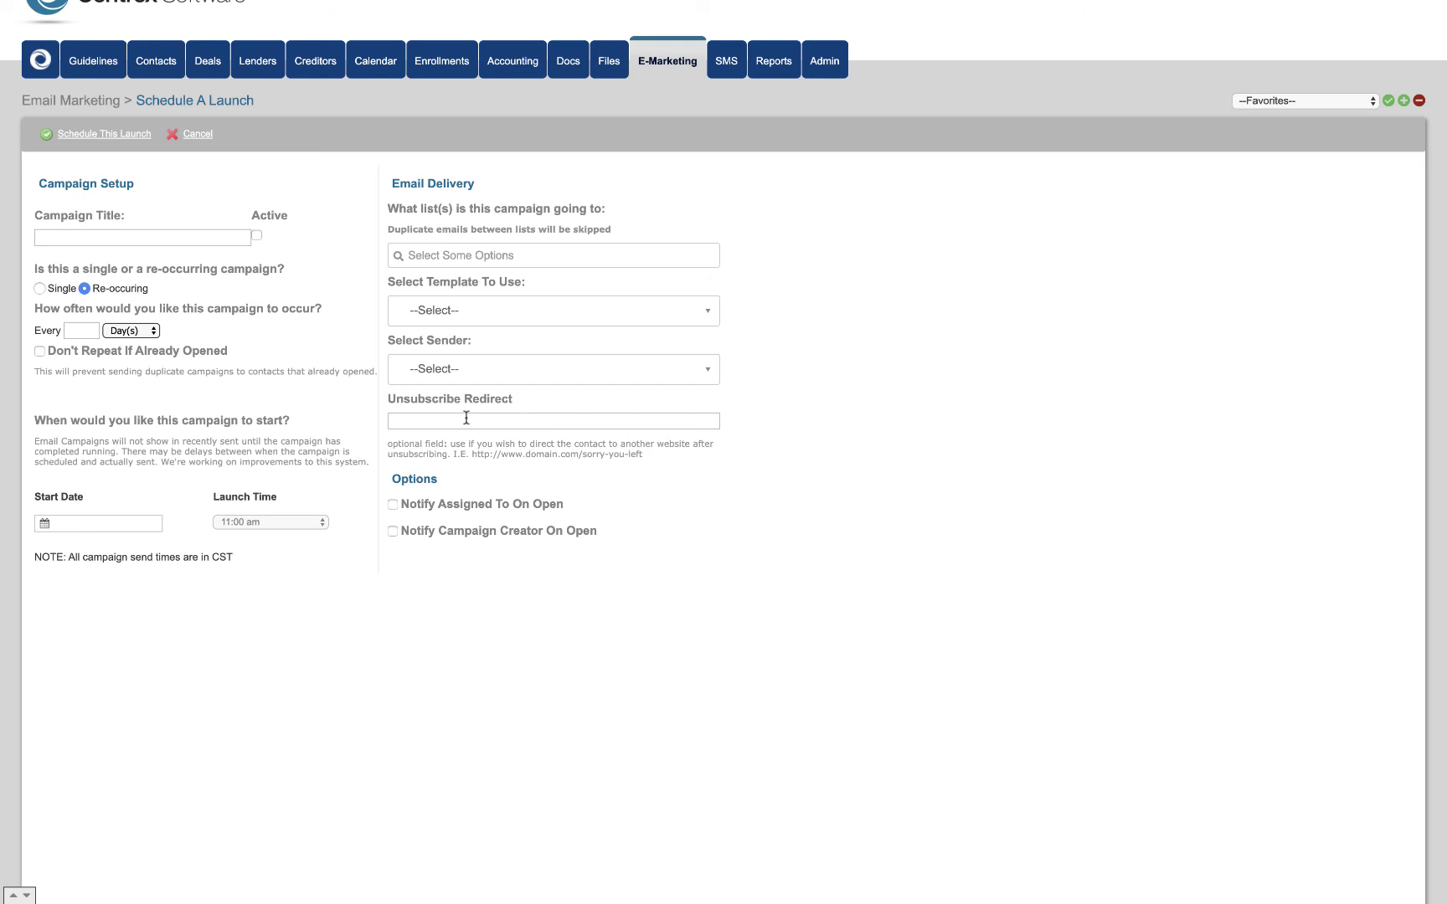
scroll(466, 417, "up", 2)
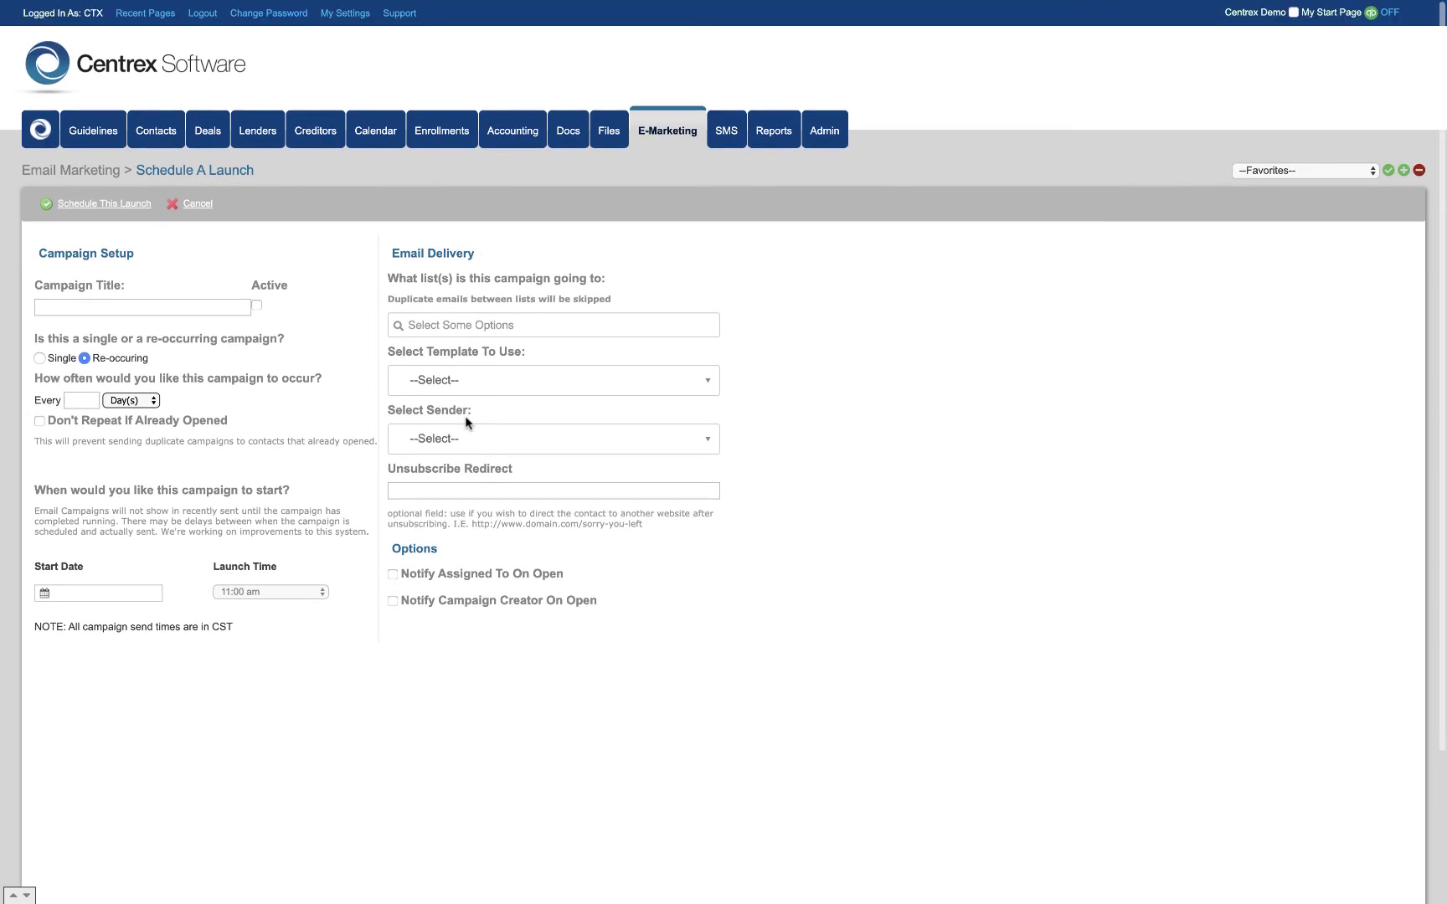
left_click_drag(416, 575, 447, 600)
left_click(510, 579)
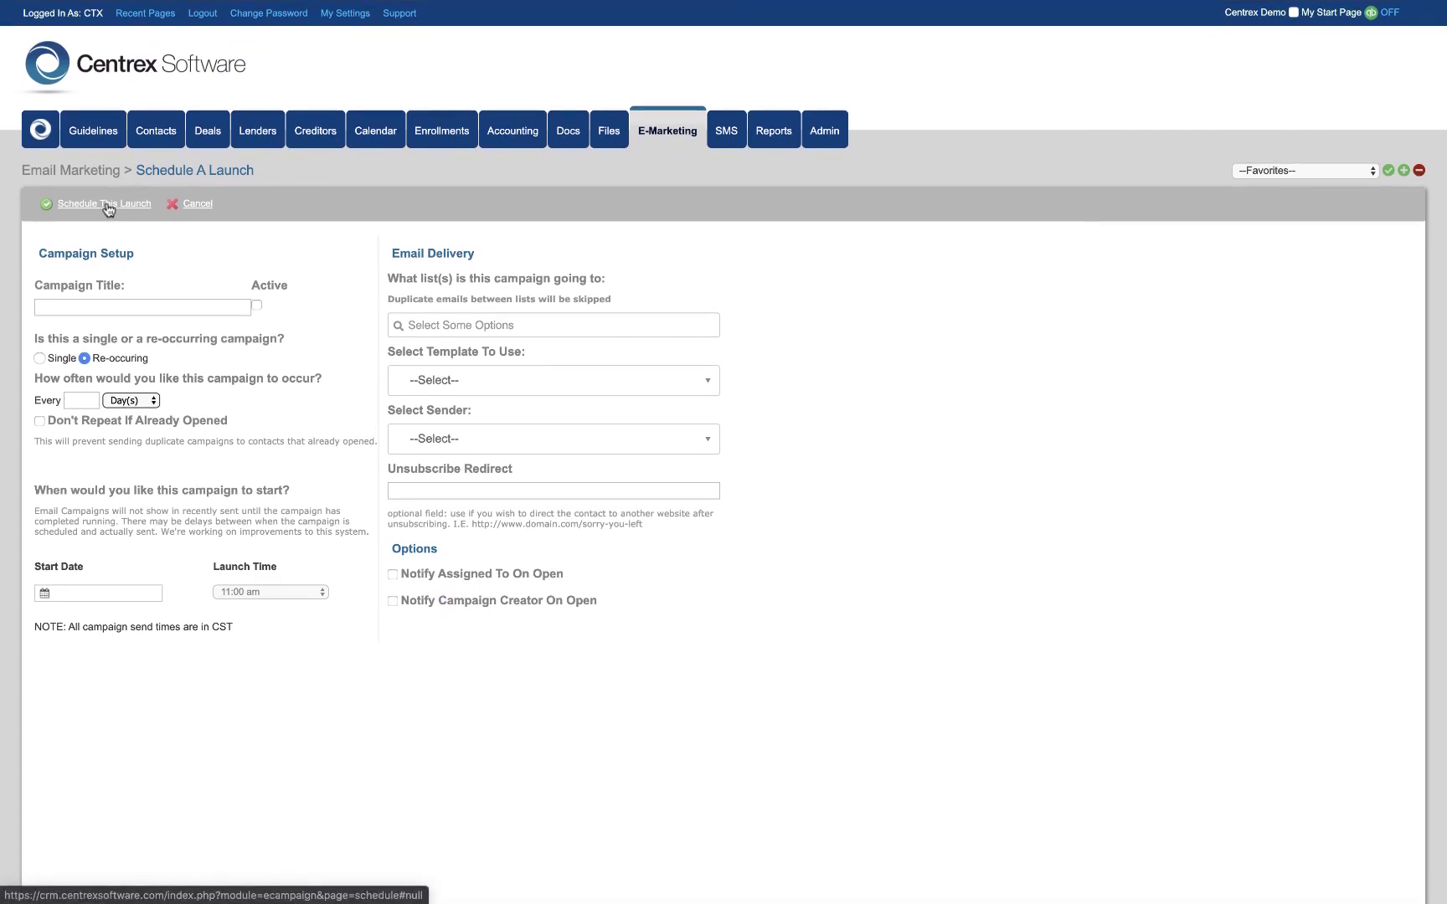
Step: Go back to the Email Marketing overview without scheduling the campaign, and open the upcoming Consulting Package Blast
left_click(657, 134)
scroll(199, 497, "down", 2)
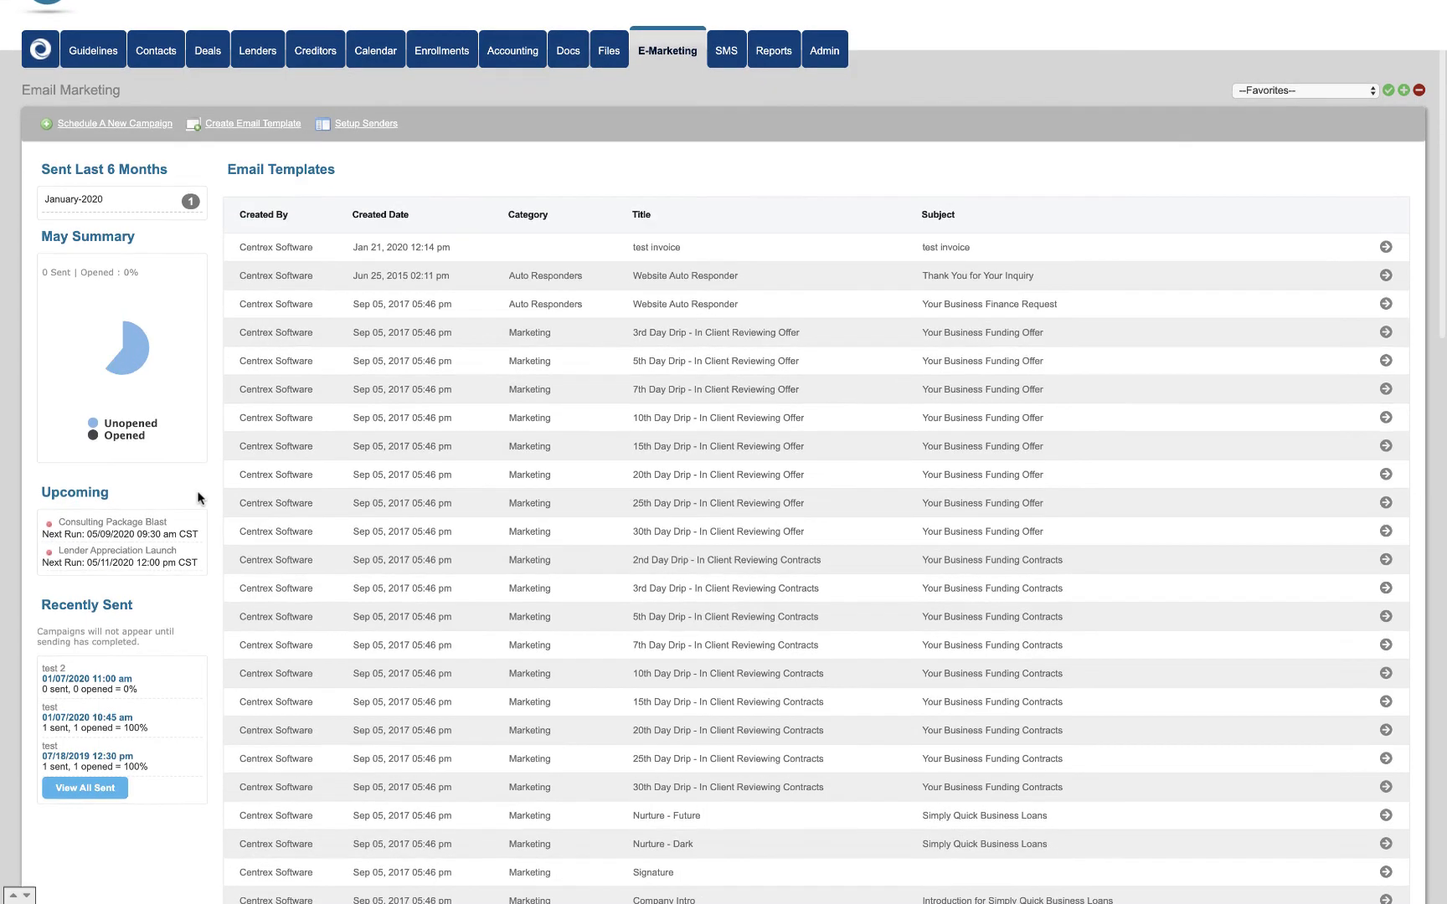
scroll(199, 497, "down", 3)
left_click_drag(42, 360, 102, 359)
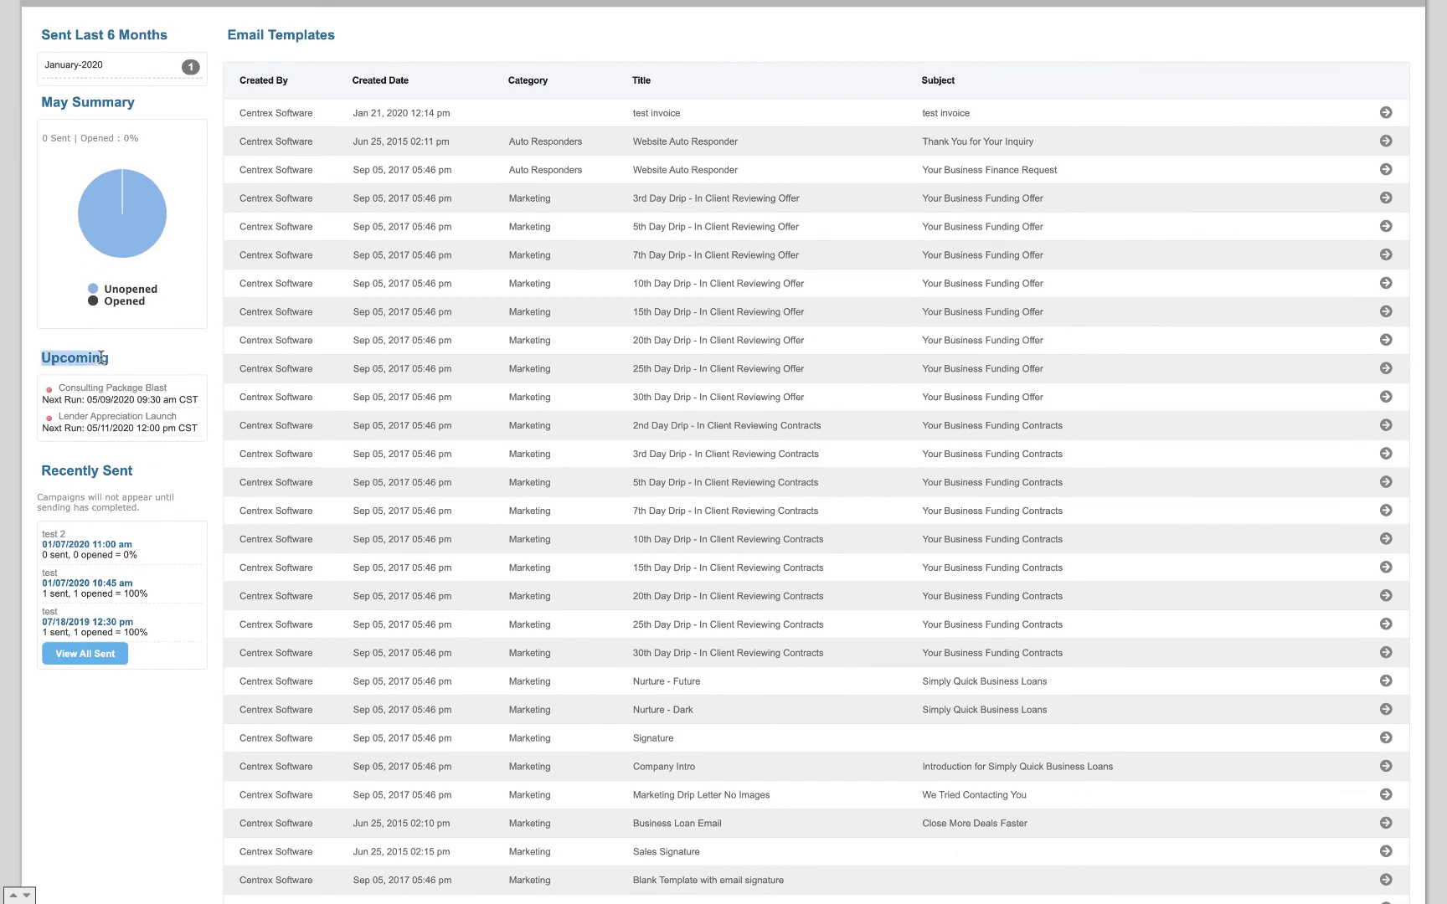
left_click(121, 404)
left_click(124, 389)
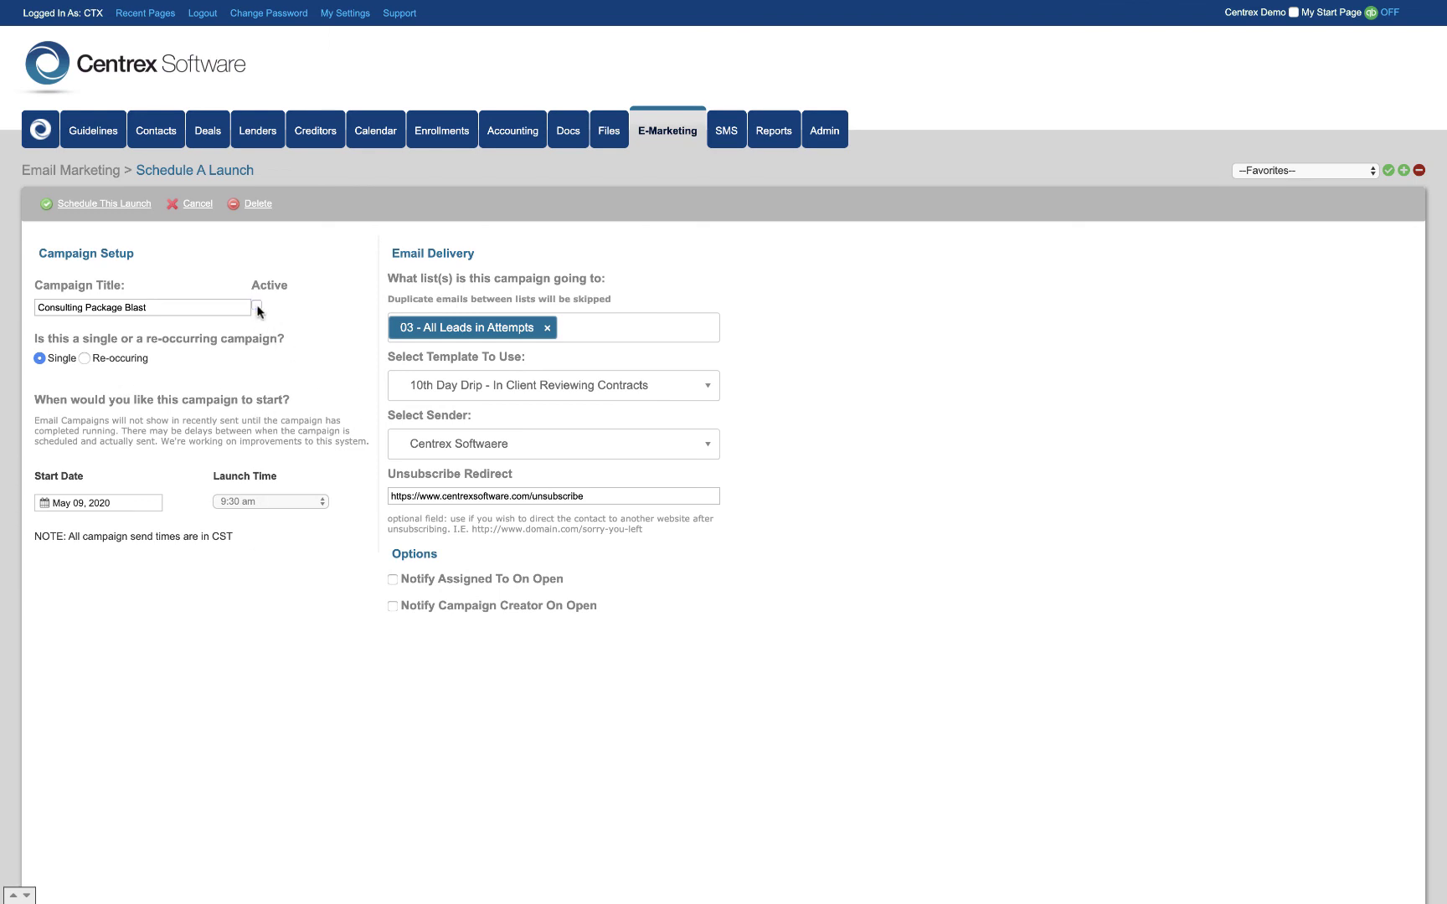
Step: Leave the upcoming campaign, list all past sent campaigns, and open the details of the test 2 campaign
left_click(673, 142)
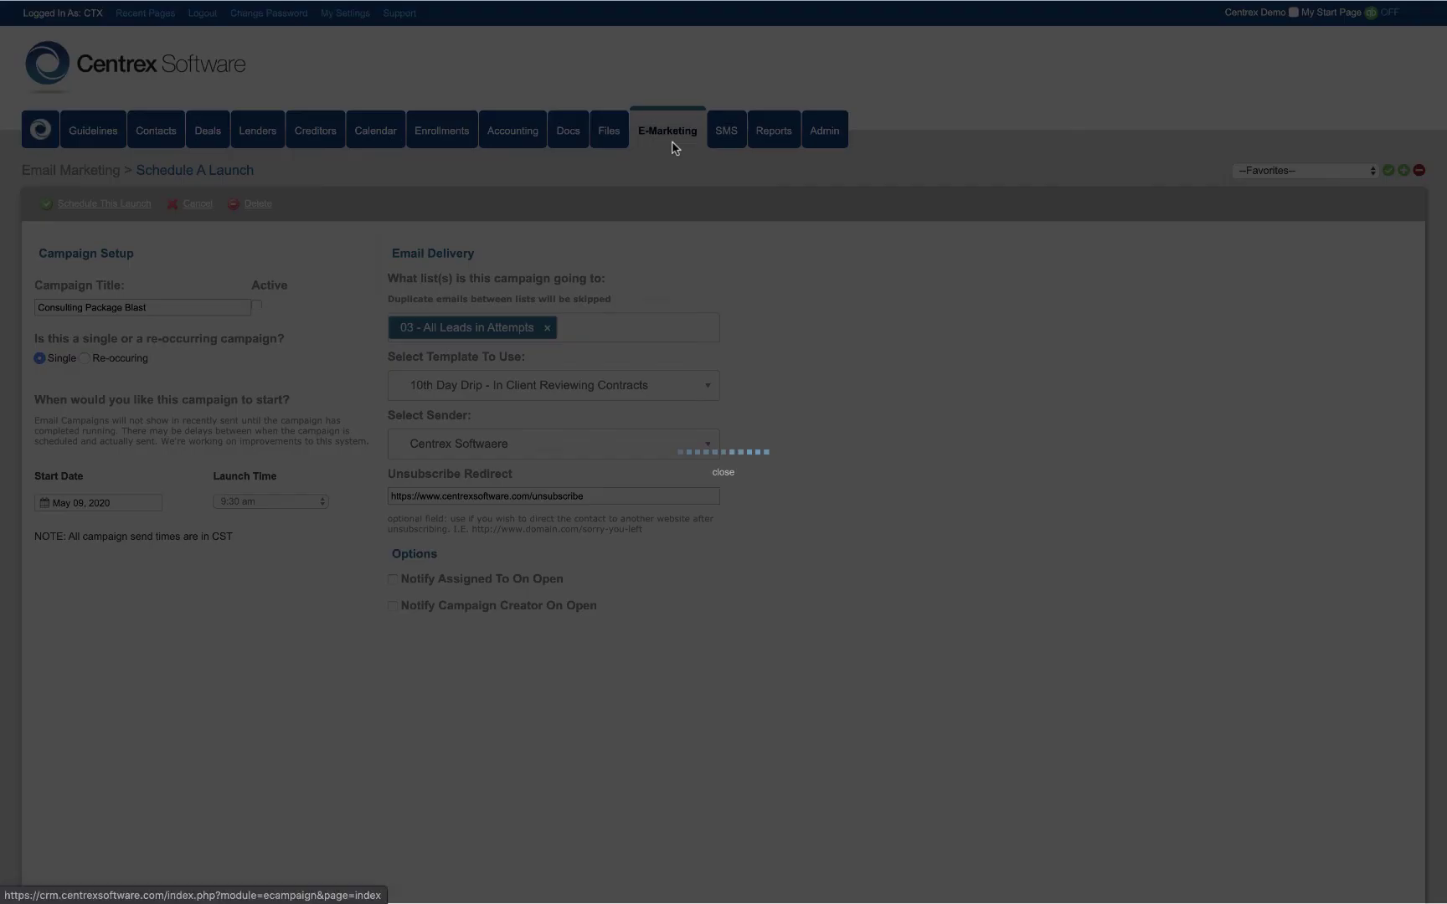
scroll(166, 494, "down", 5)
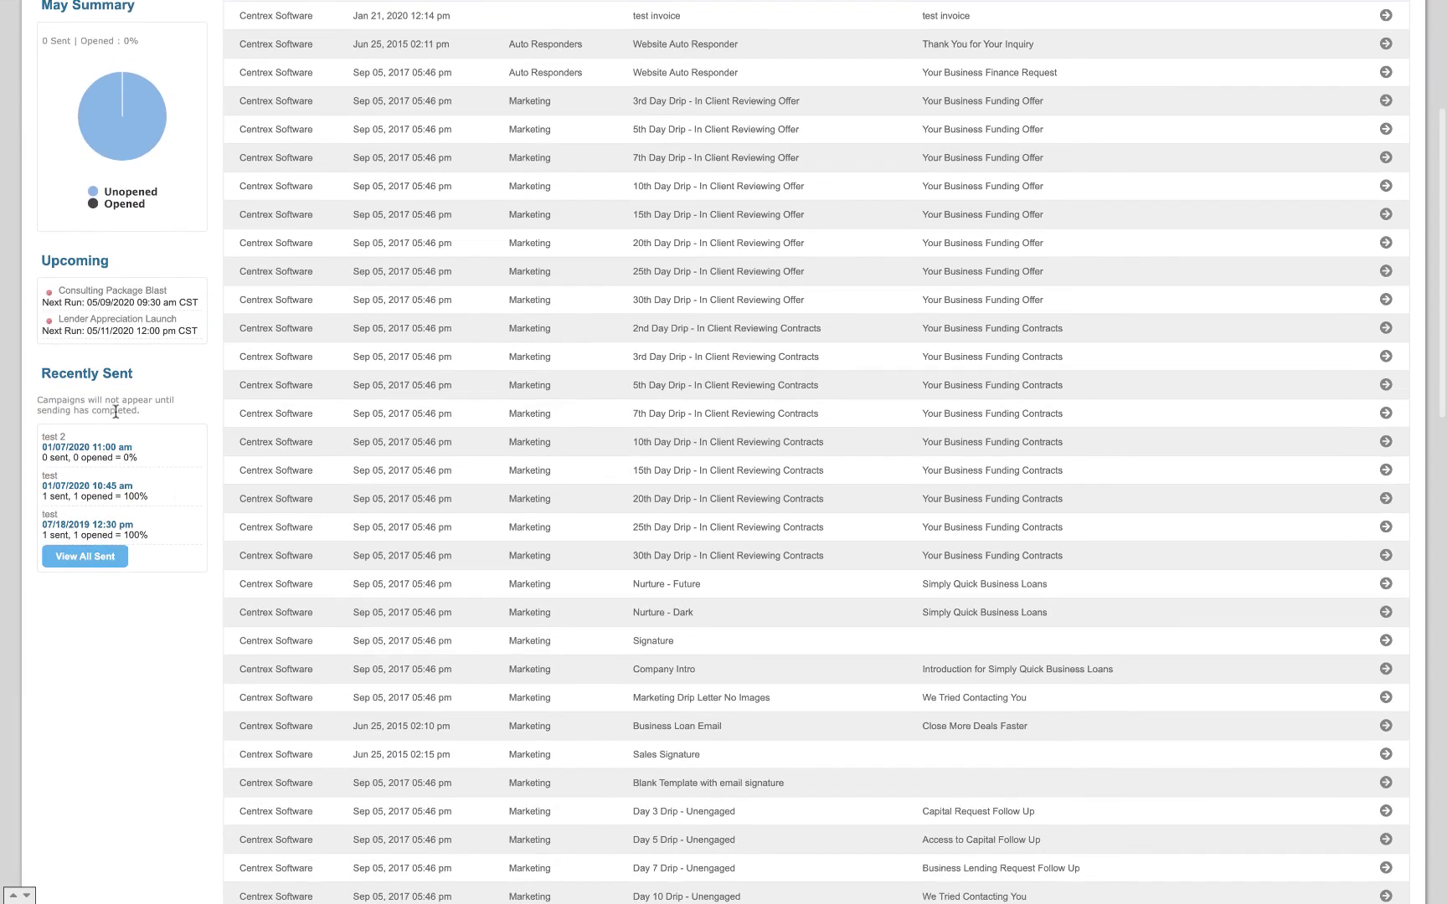
left_click_drag(42, 373, 125, 373)
left_click(125, 373)
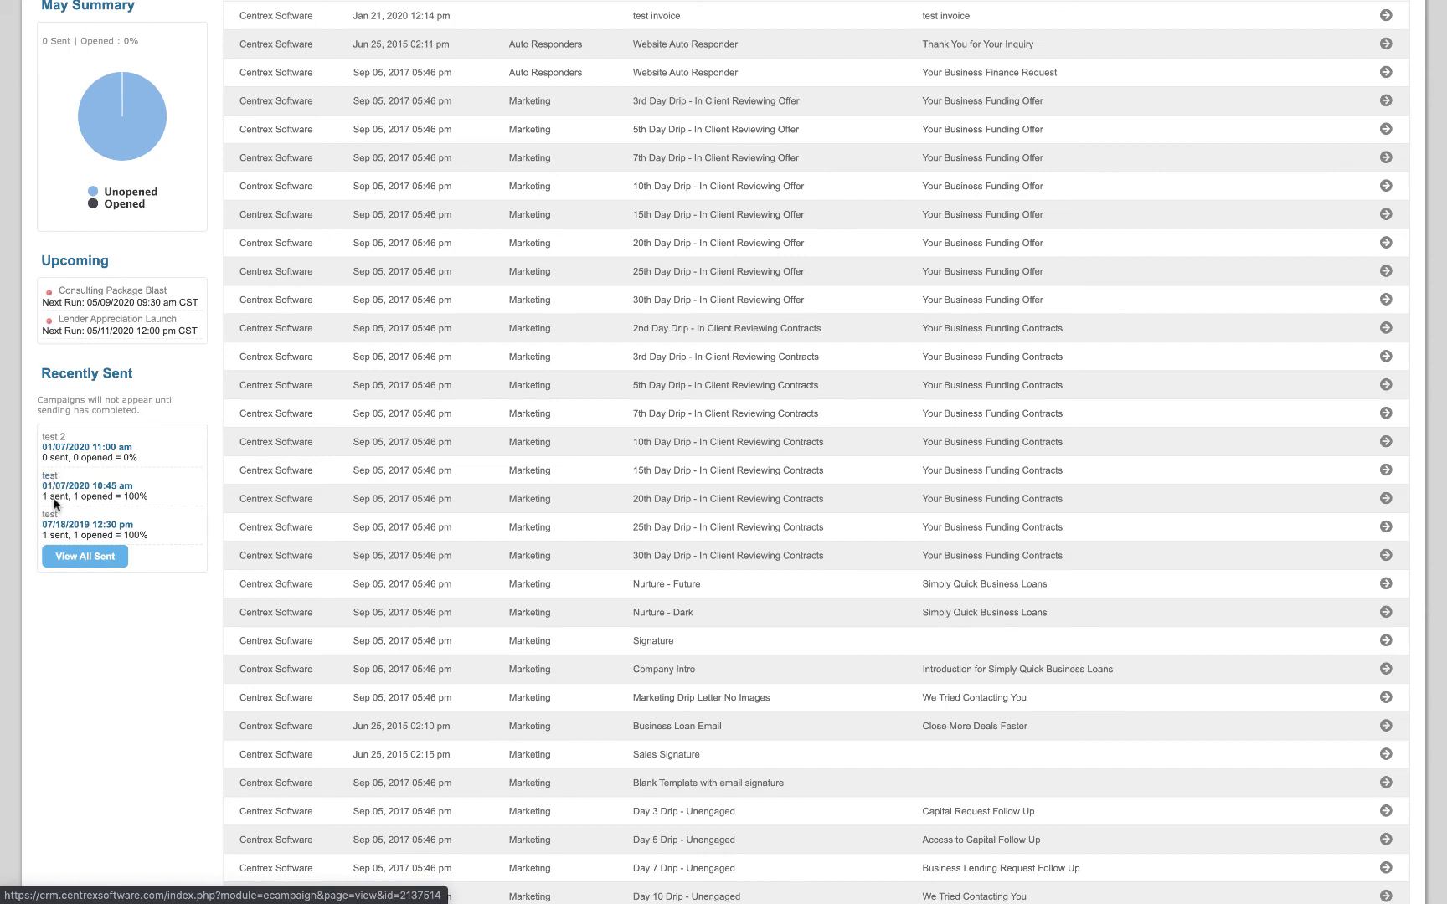
left_click(85, 557)
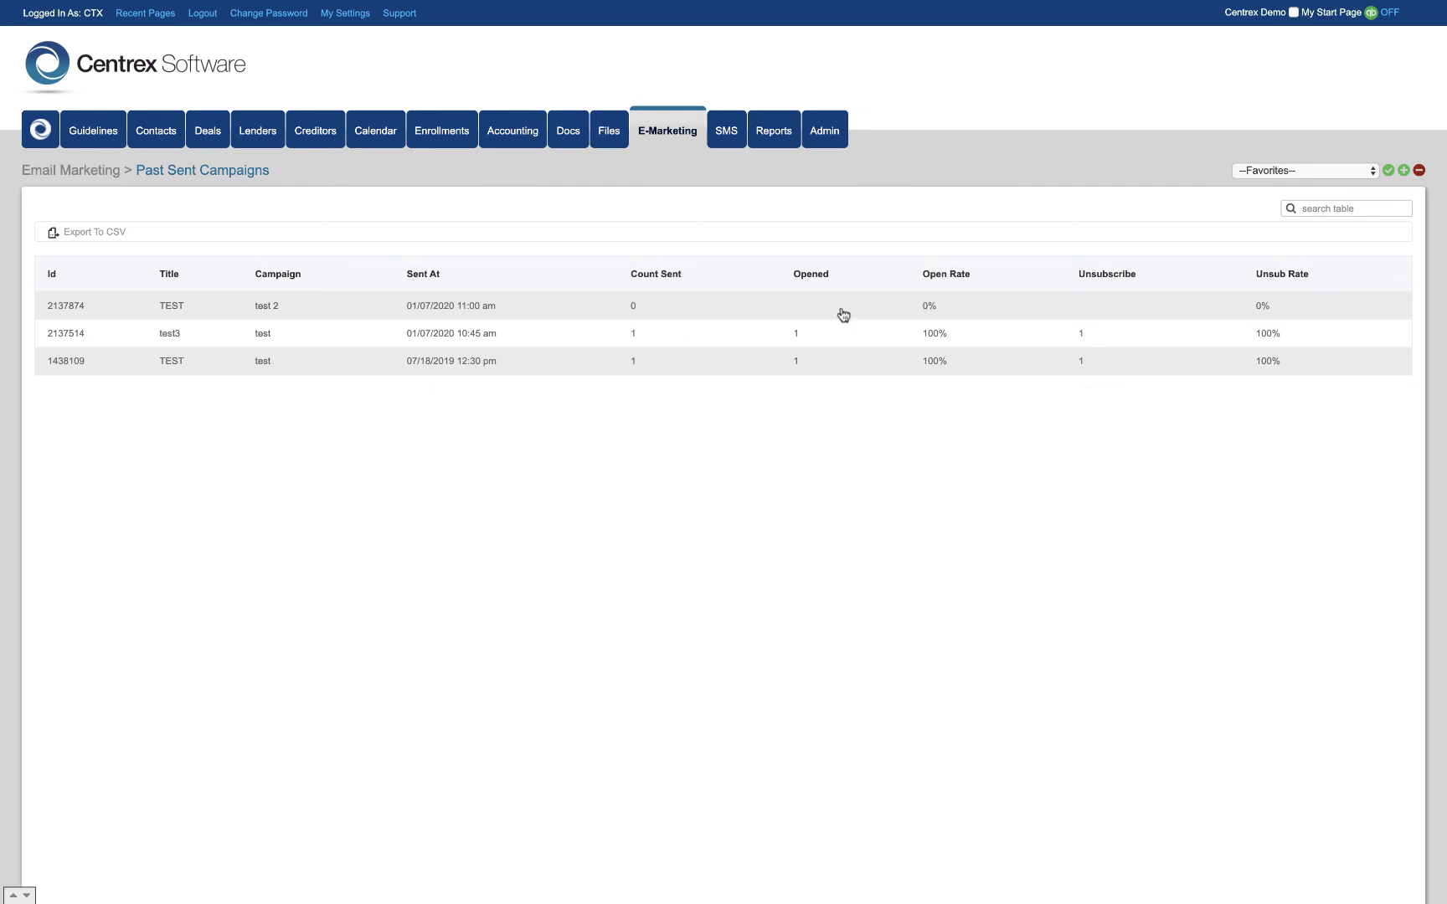
left_click(265, 307)
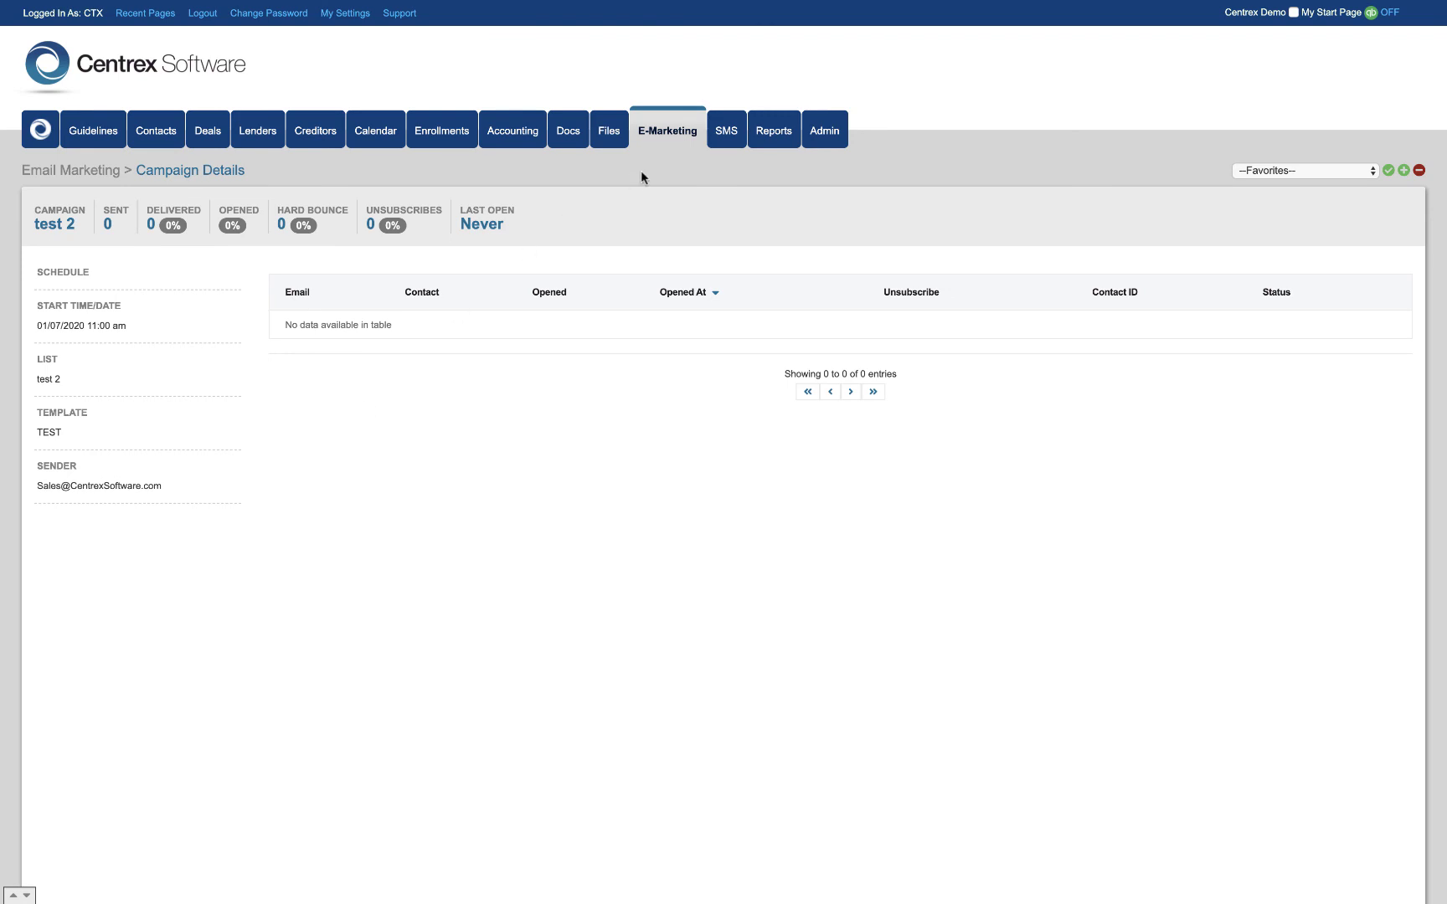
Step: Return to the past sent campaigns and open the details of the test campaign sent 07/18/2019
left_click(660, 133)
scroll(193, 549, "down", 3)
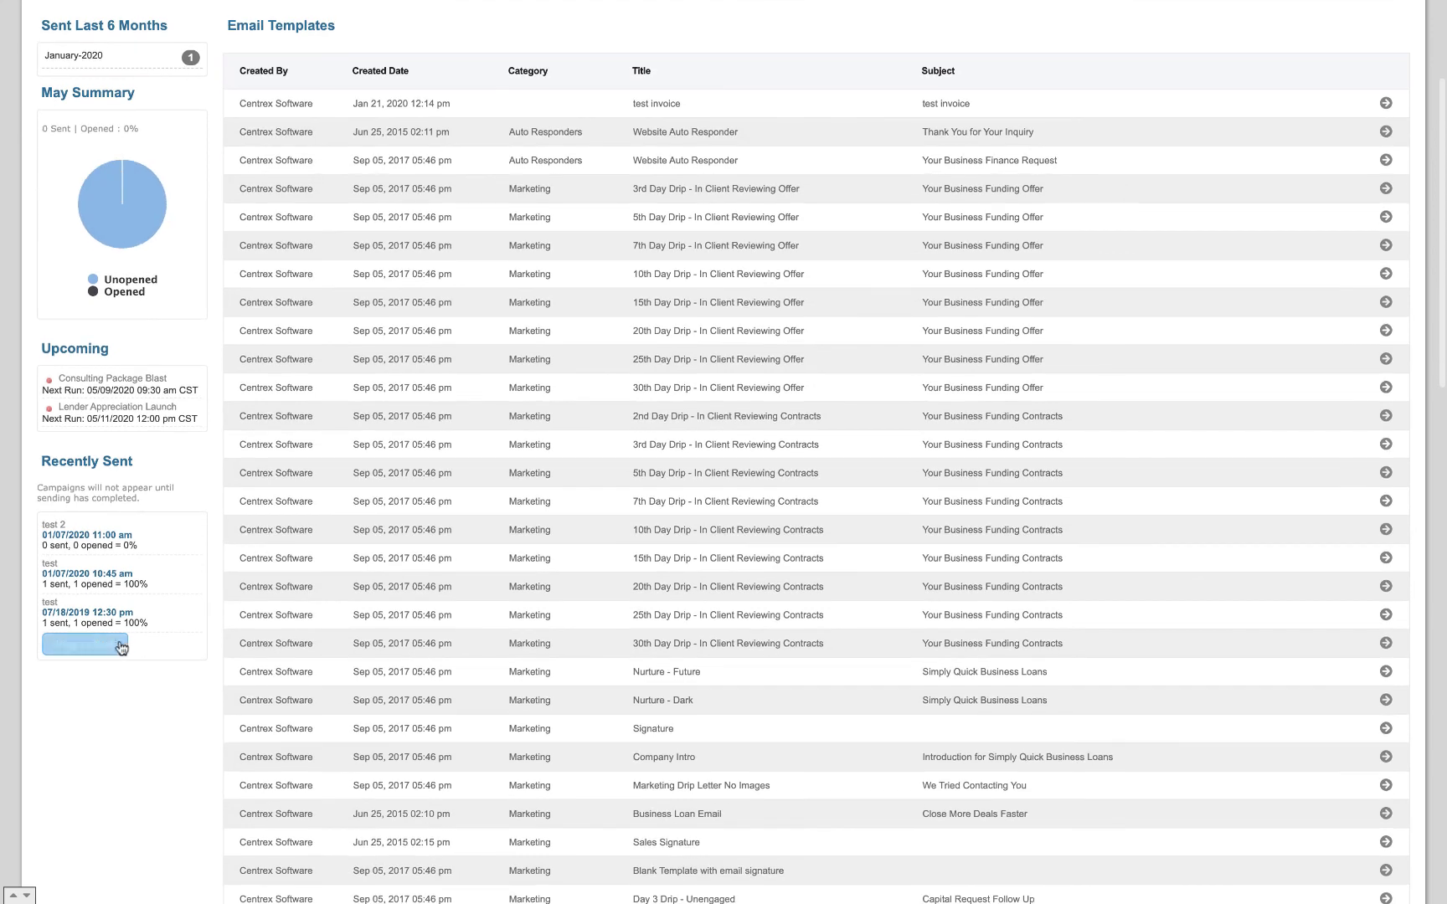
left_click(113, 645)
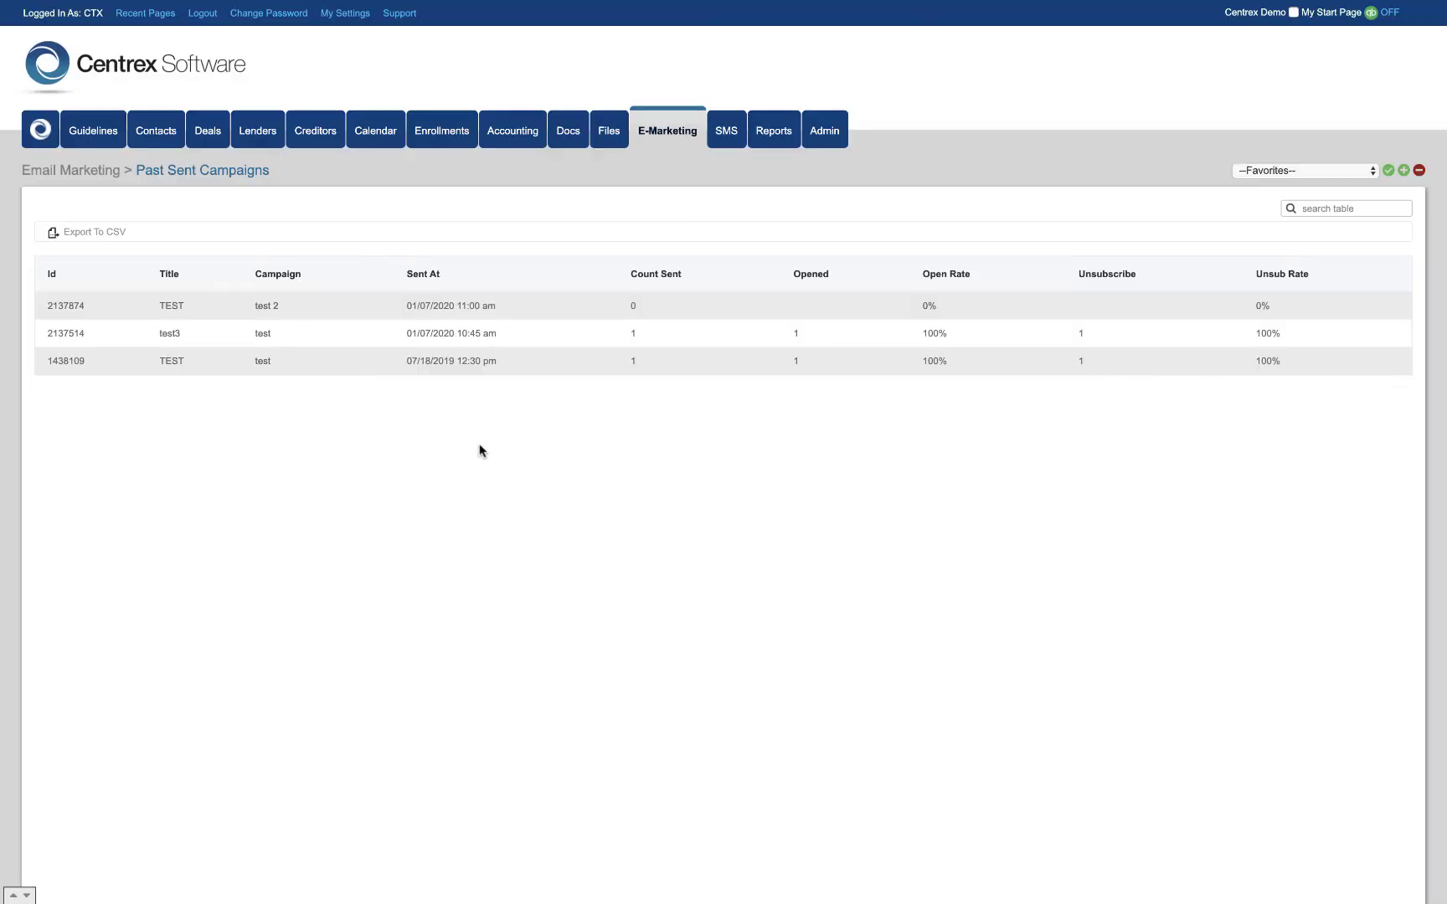
left_click(266, 364)
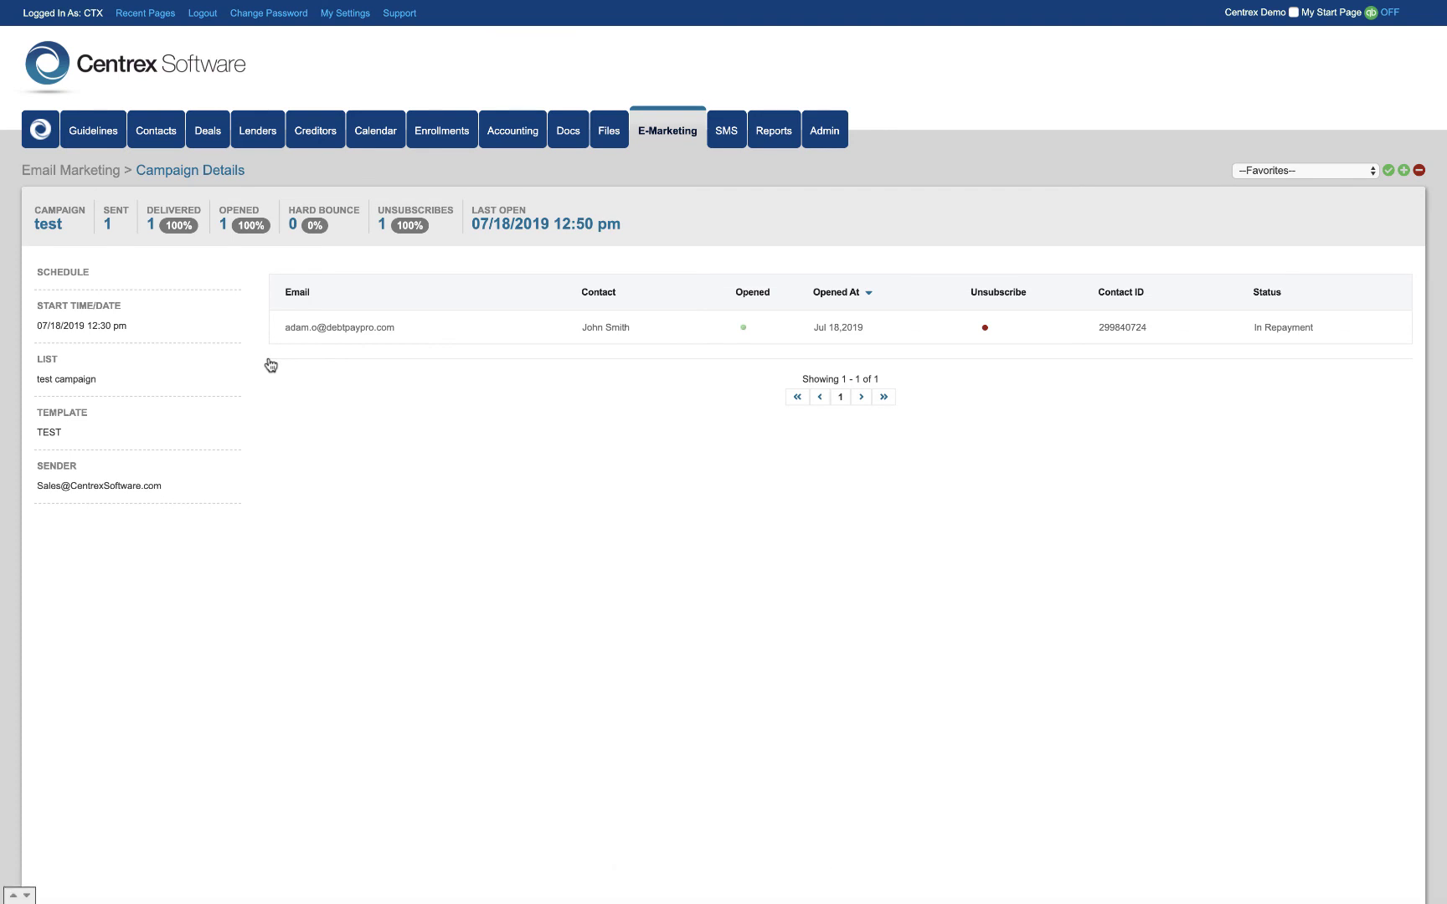
Step: Return to the Email Marketing overview and review the drip templates for clients reviewing offers and contracts
left_click(653, 135)
scroll(630, 445, "down", 3)
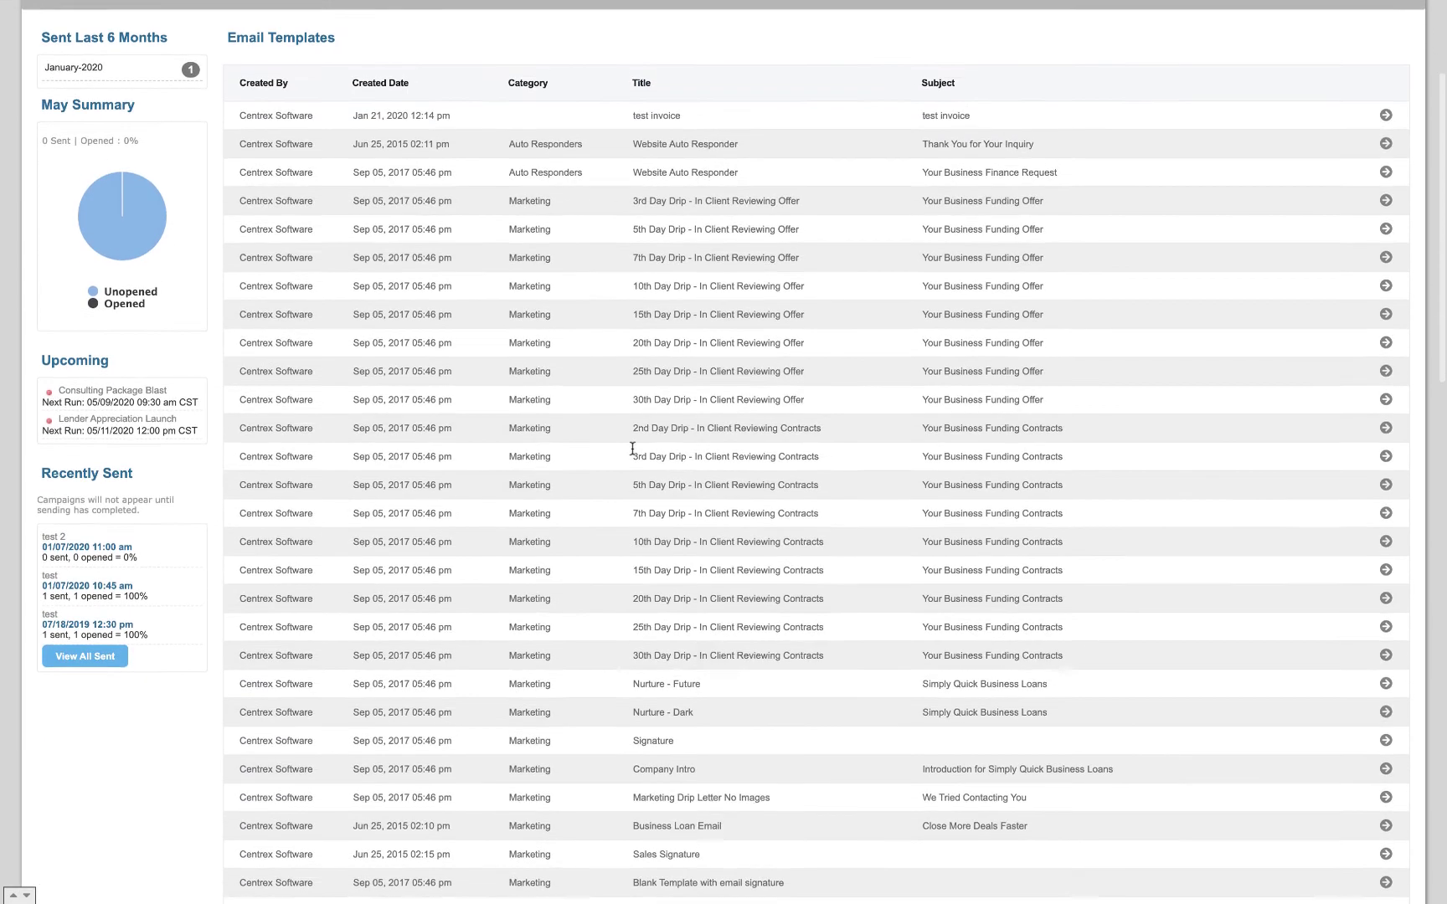
scroll(632, 448, "up", 1)
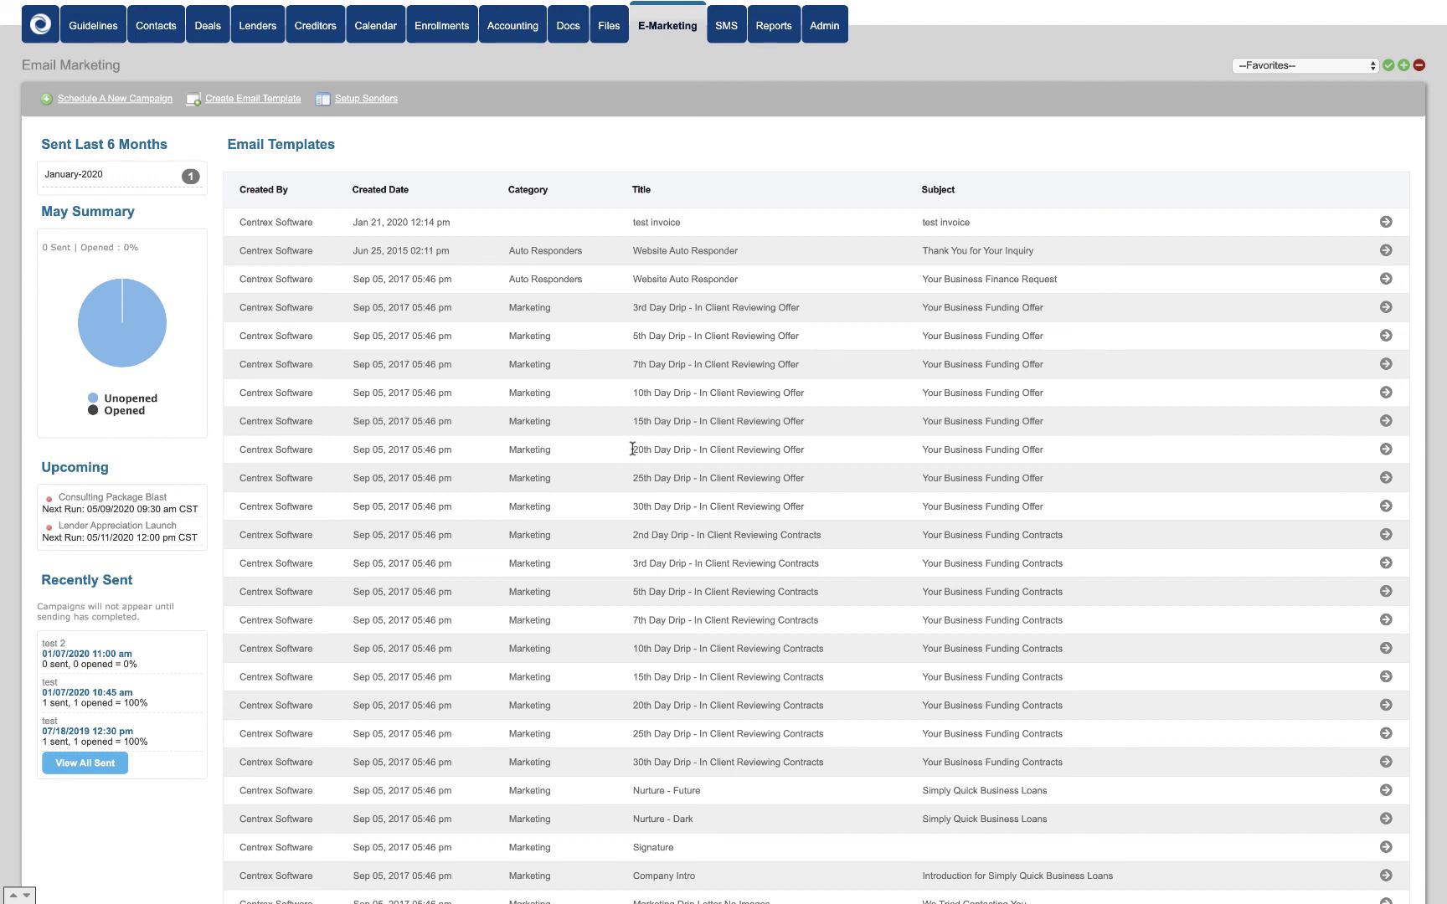
left_click_drag(633, 307, 654, 422)
left_click(654, 423)
scroll(779, 455, "up", 3)
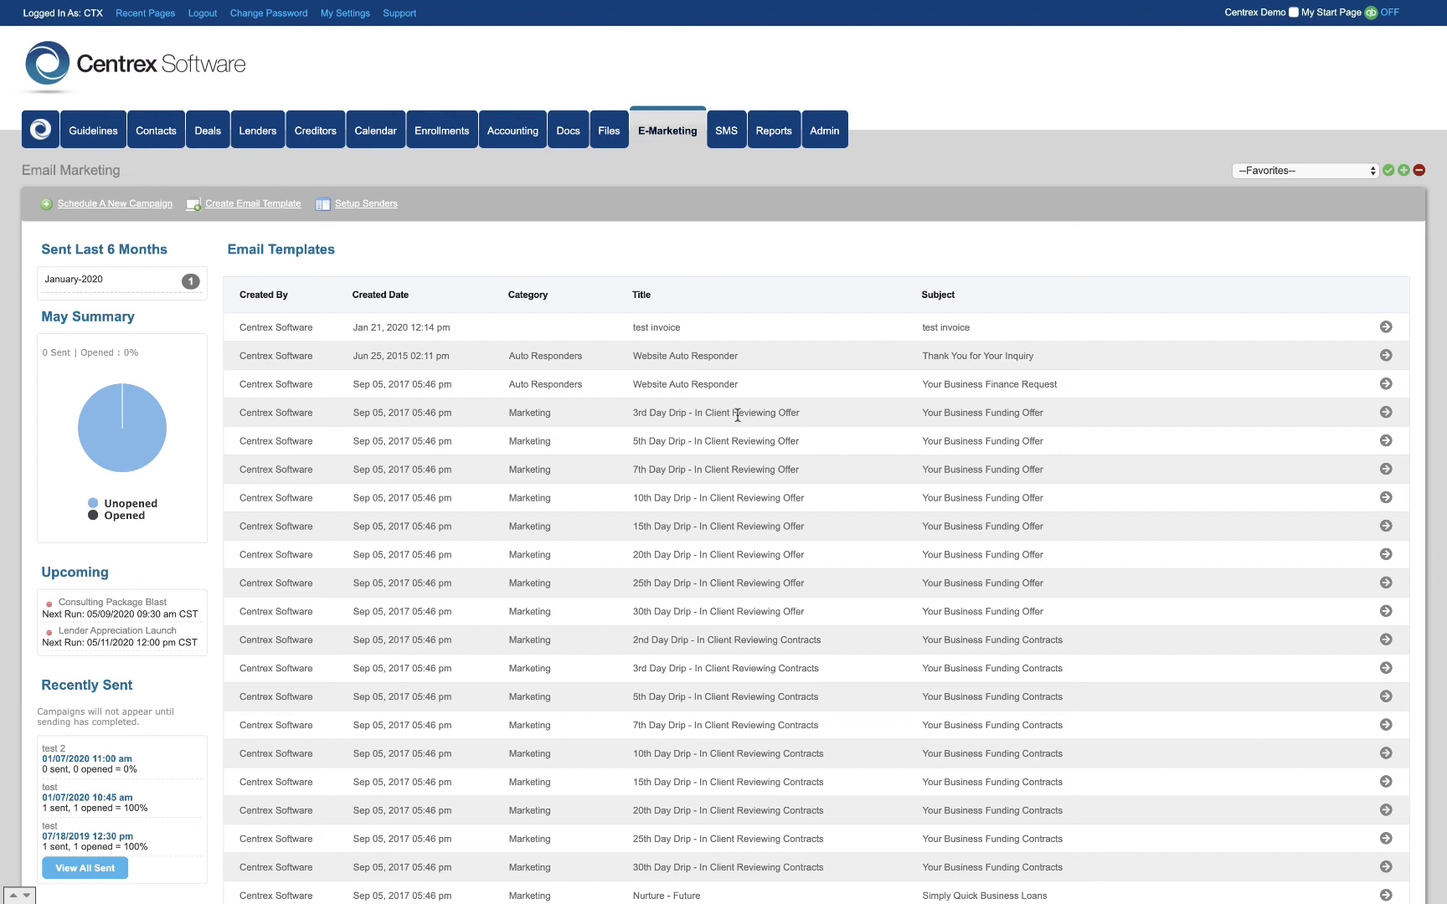
scroll(738, 415, "down", 3)
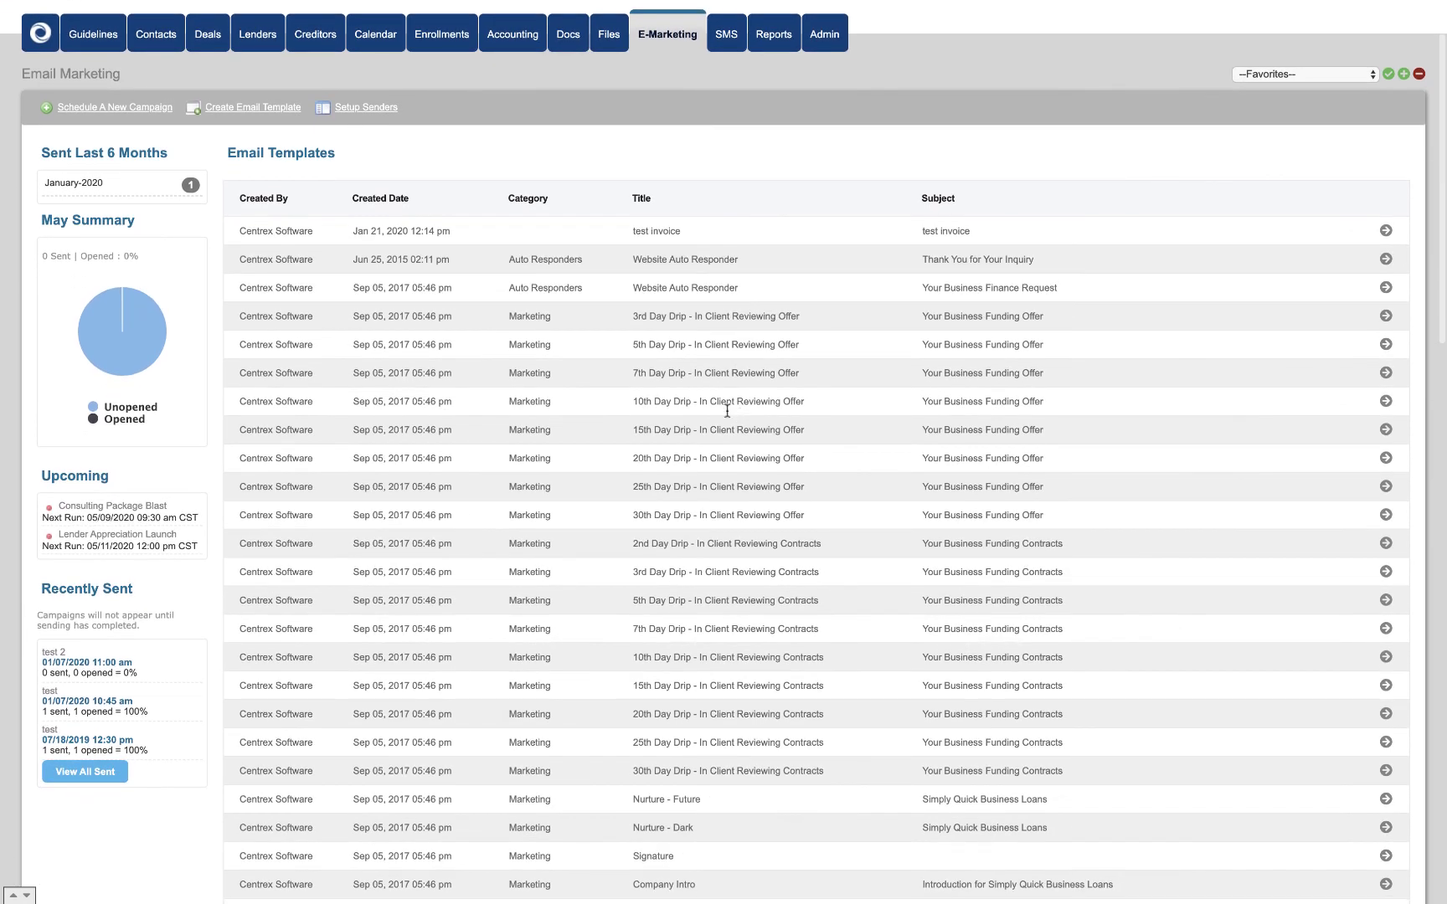
scroll(692, 471, "down", 1)
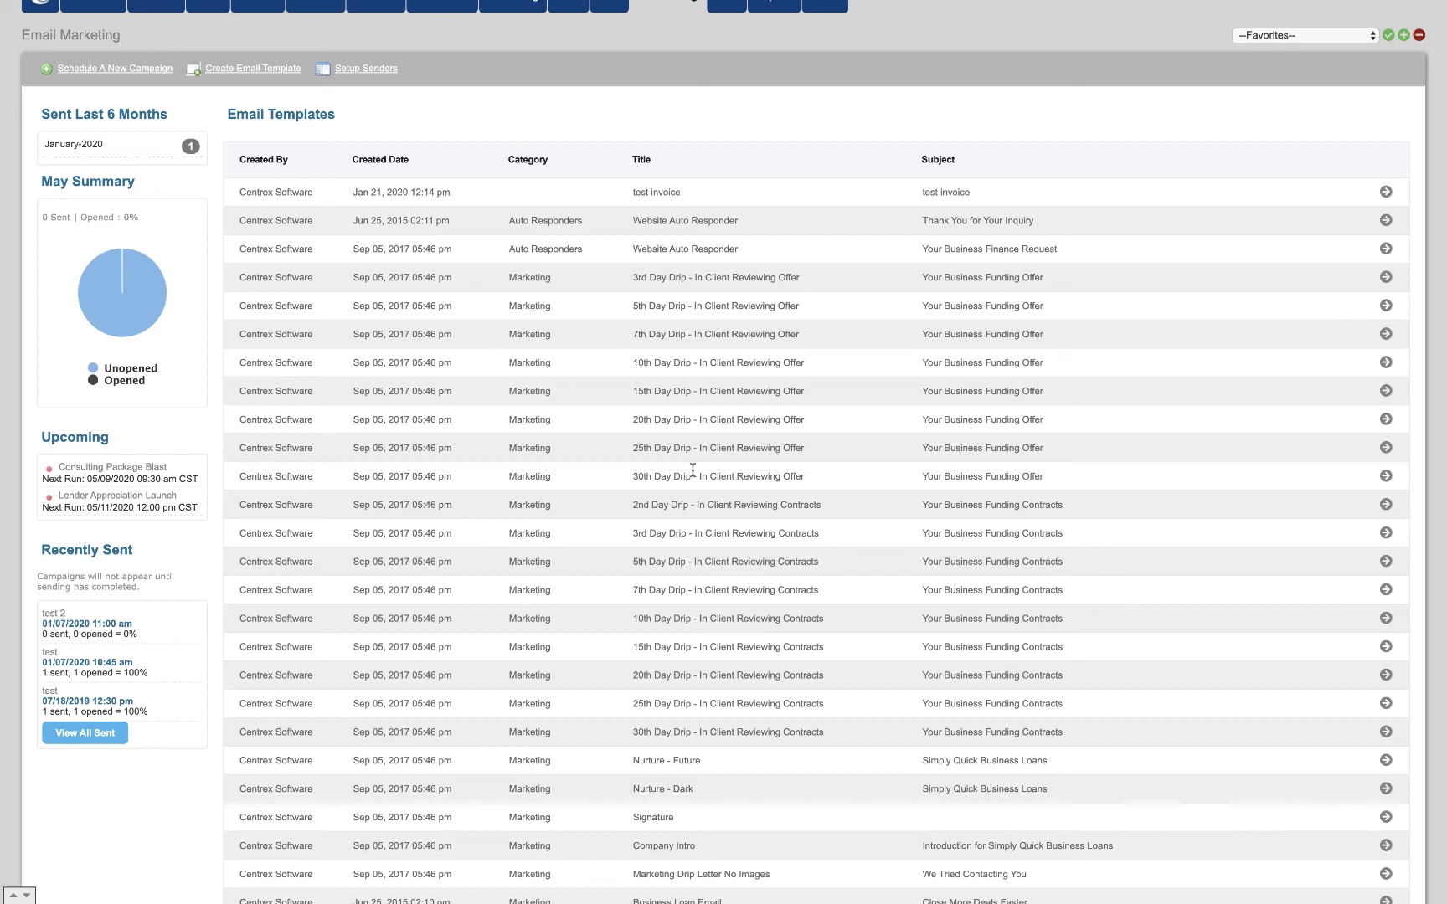
Step: Open the SMS module and show the list of managed phone numbers
scroll(692, 471, "up", 4)
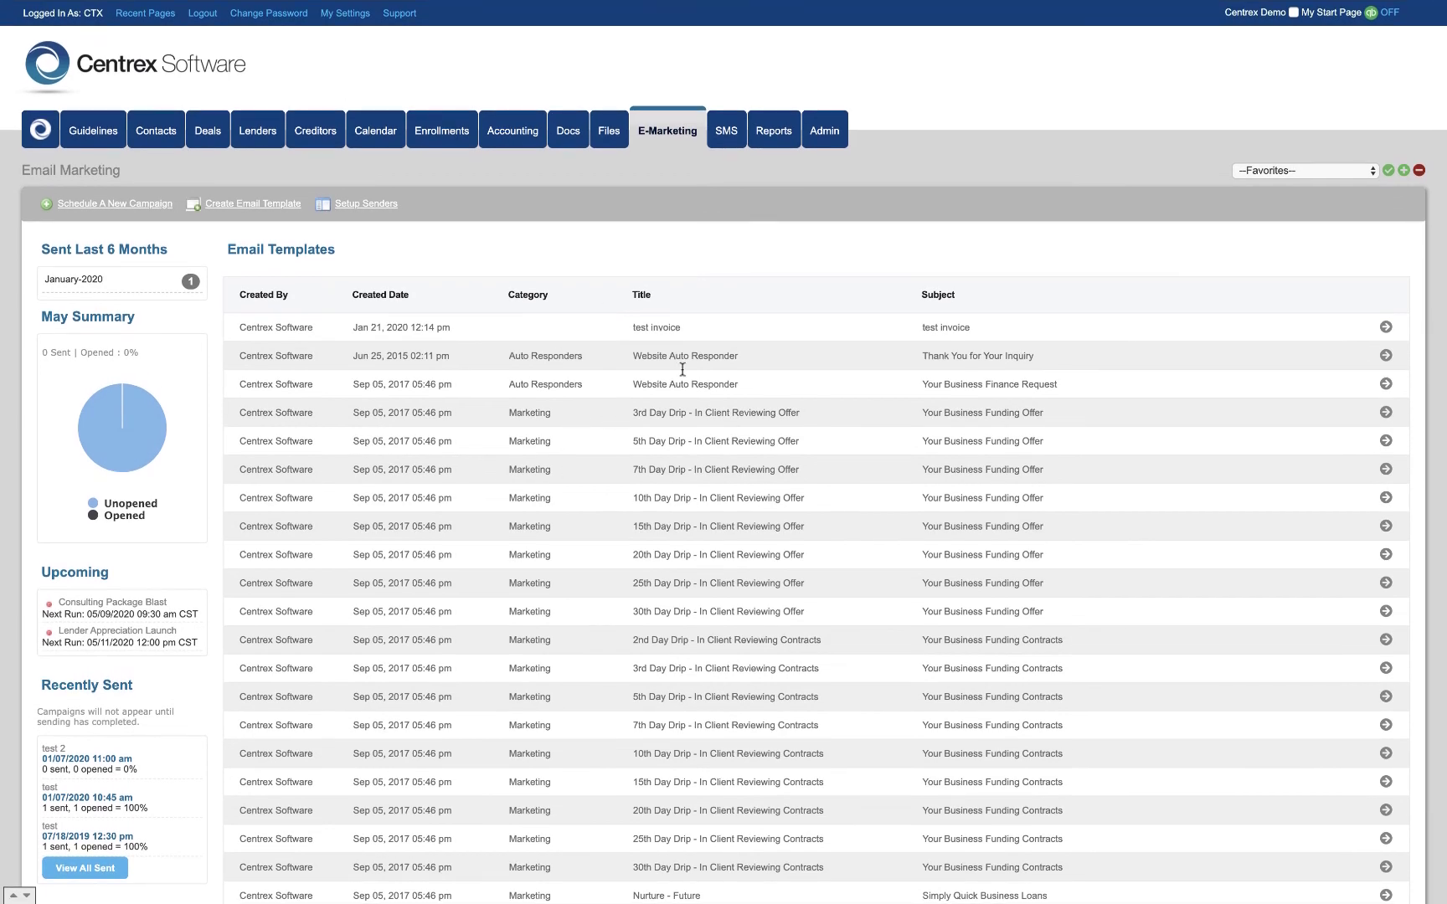
scroll(510, 386, "down", 2)
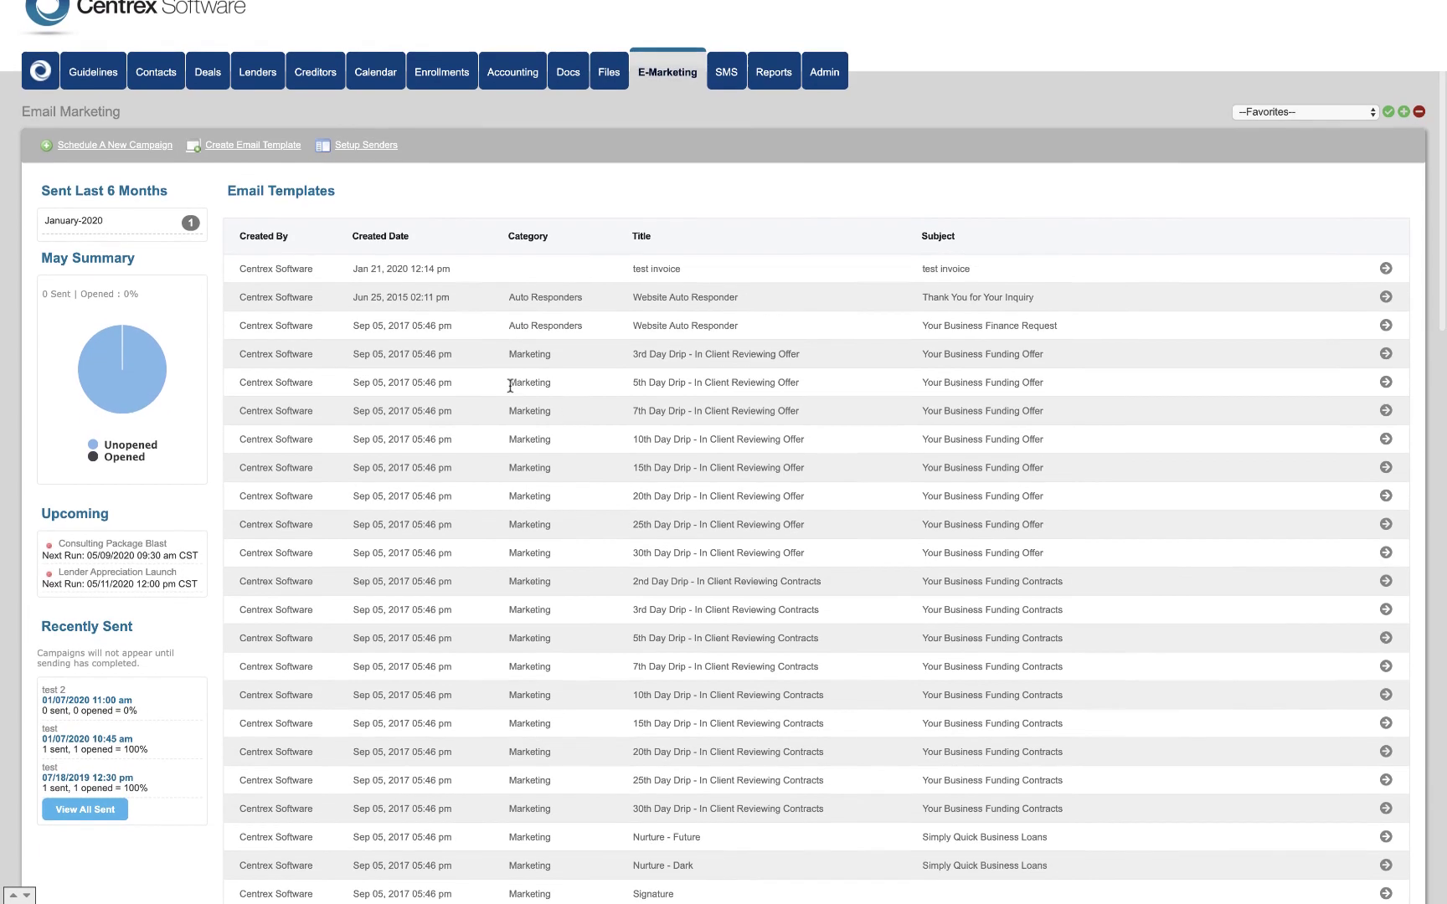
scroll(511, 386, "up", 2)
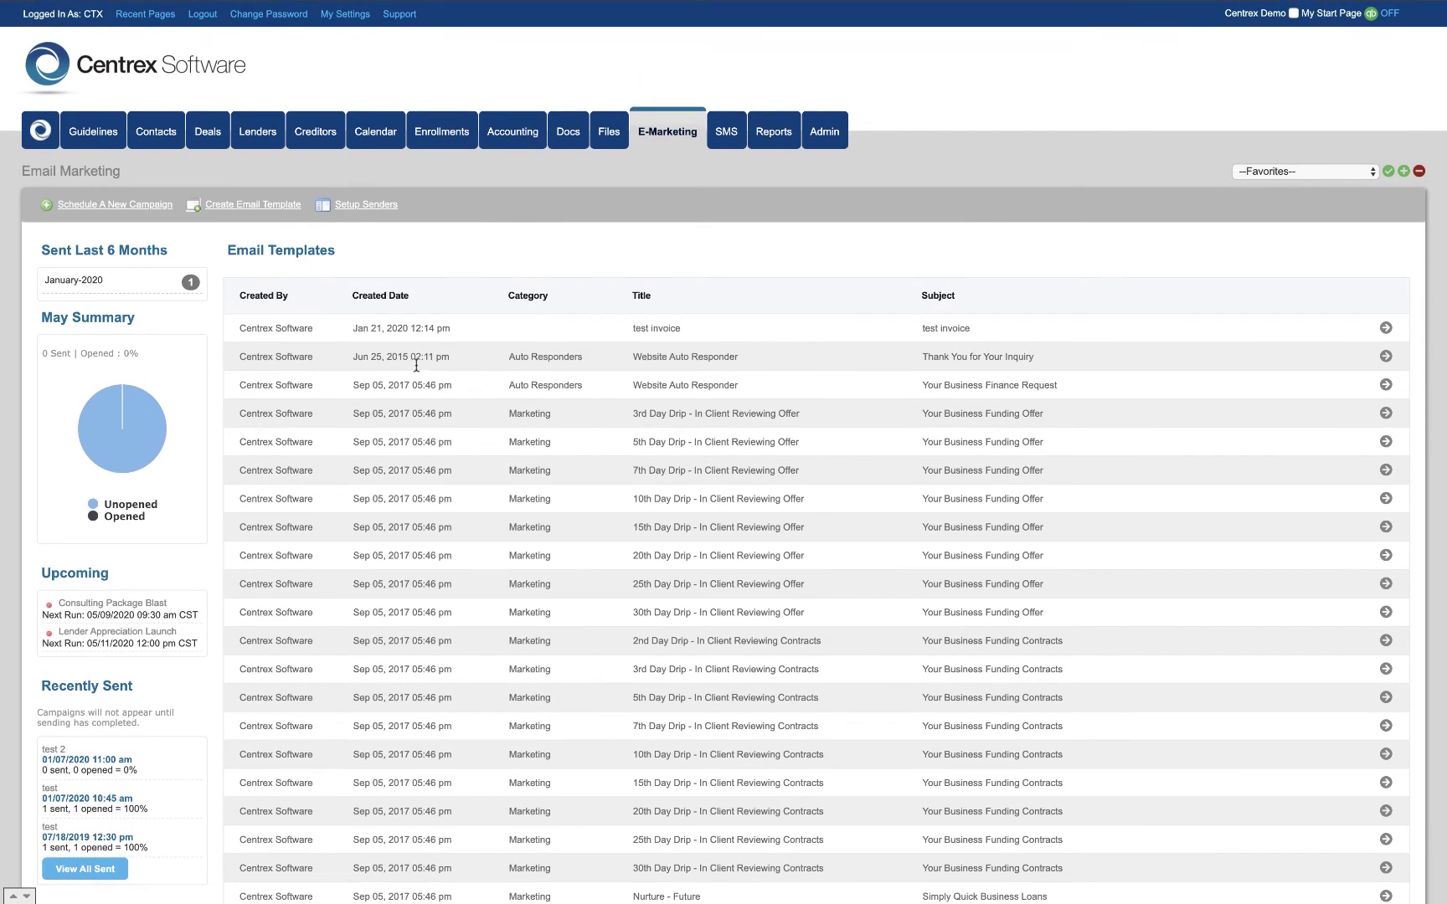
left_click(723, 134)
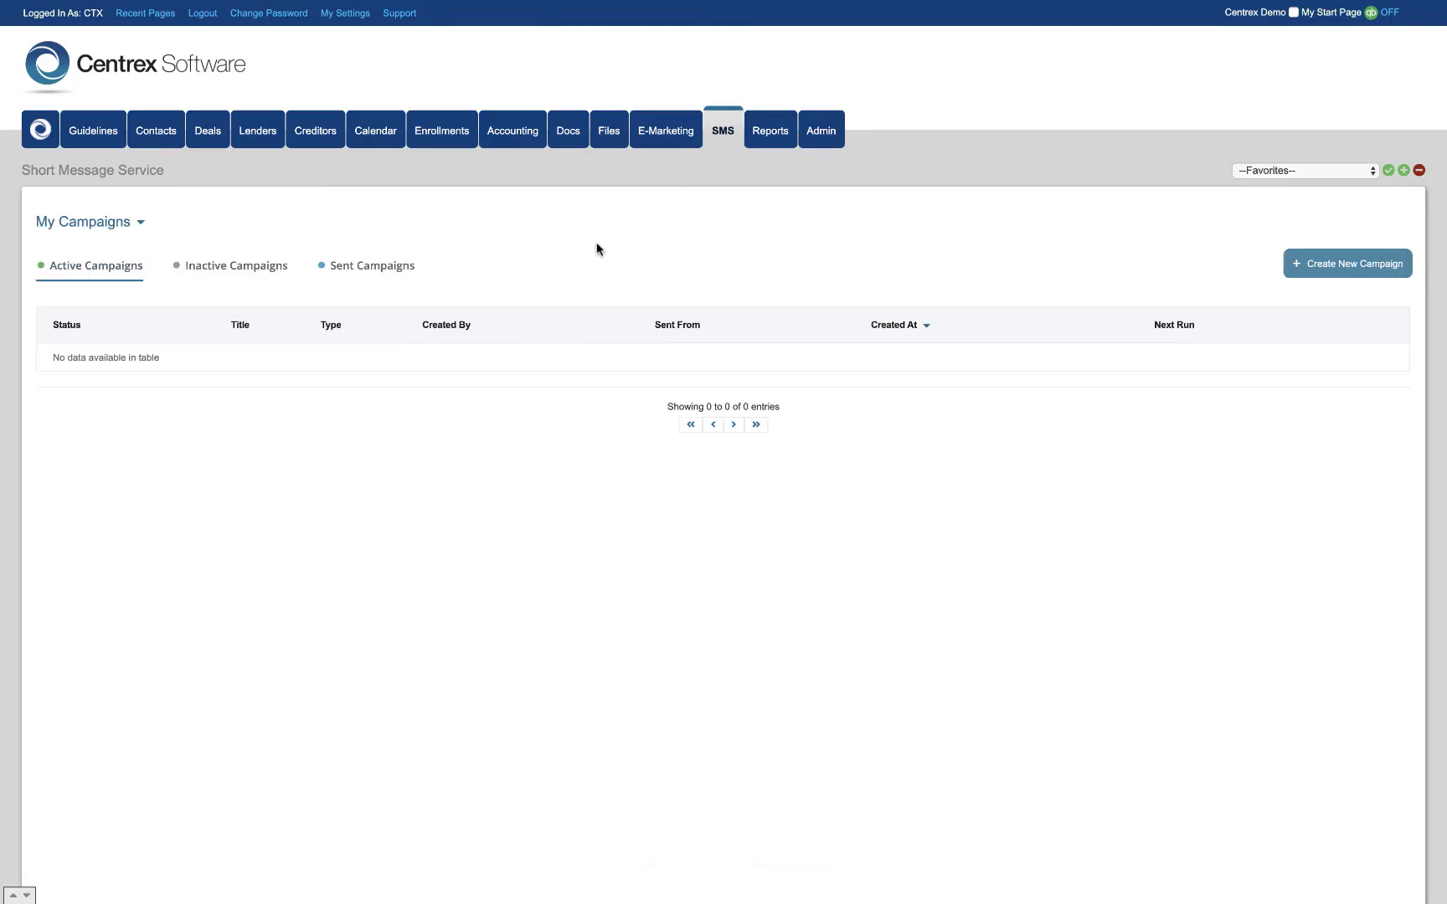
left_click(136, 224)
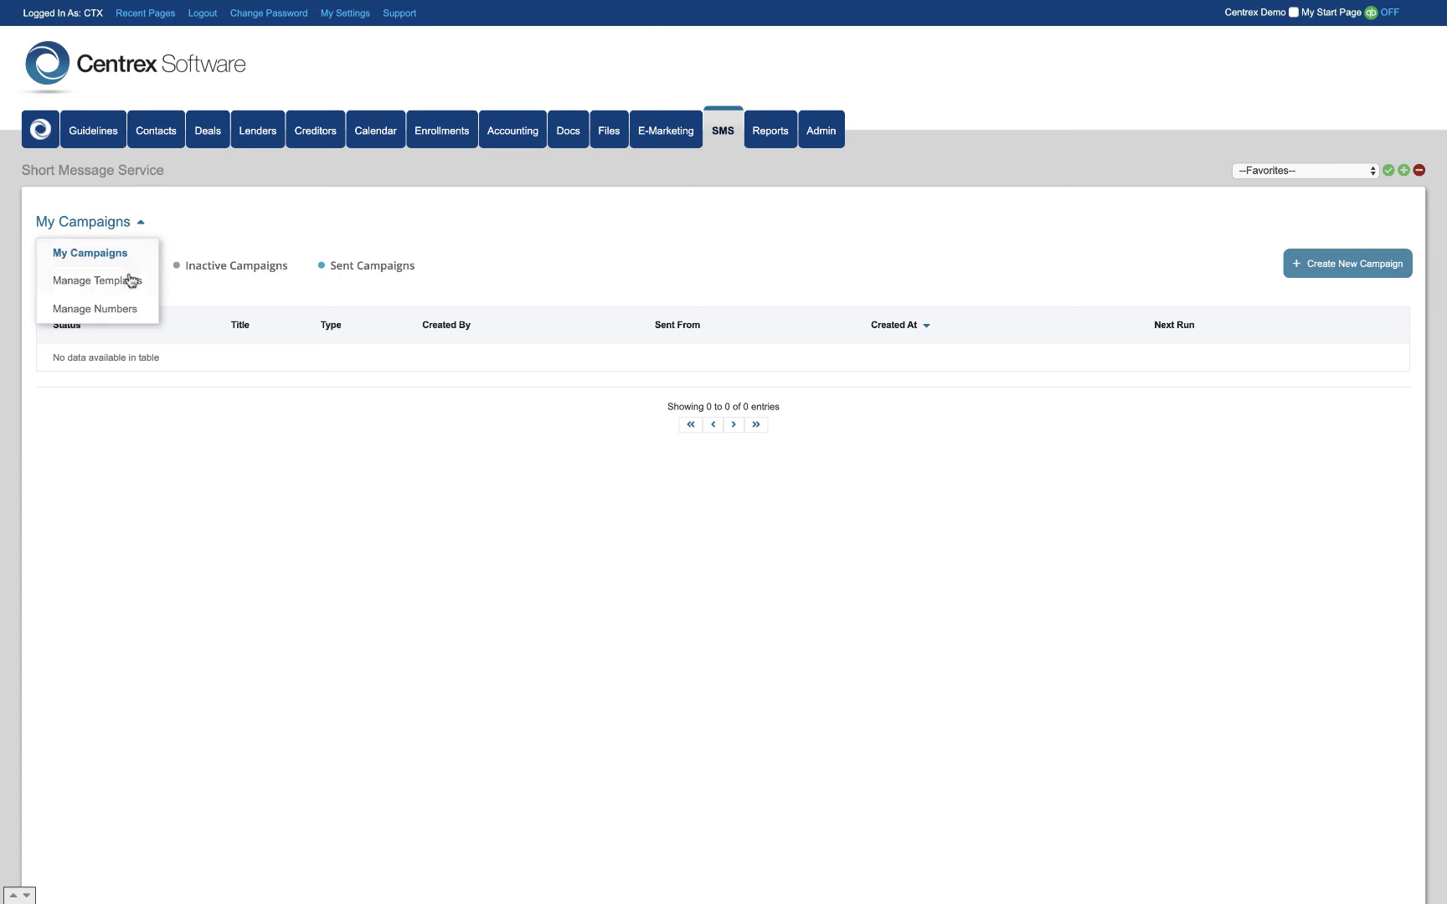
left_click(126, 308)
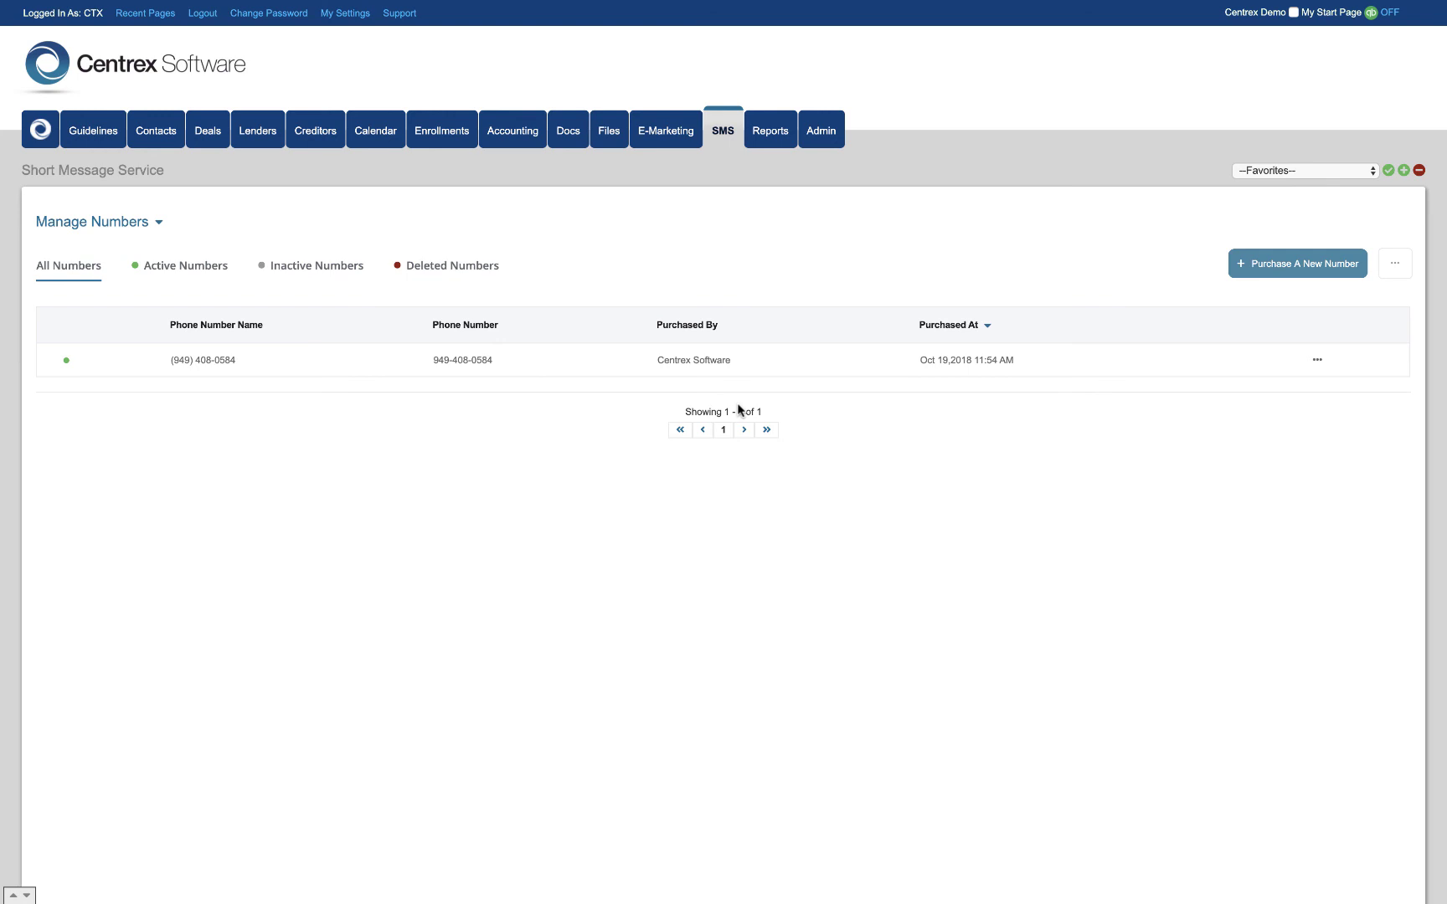
Step: Switch to the SMS templates, view the blank new-template form, and close it without saving
left_click(139, 225)
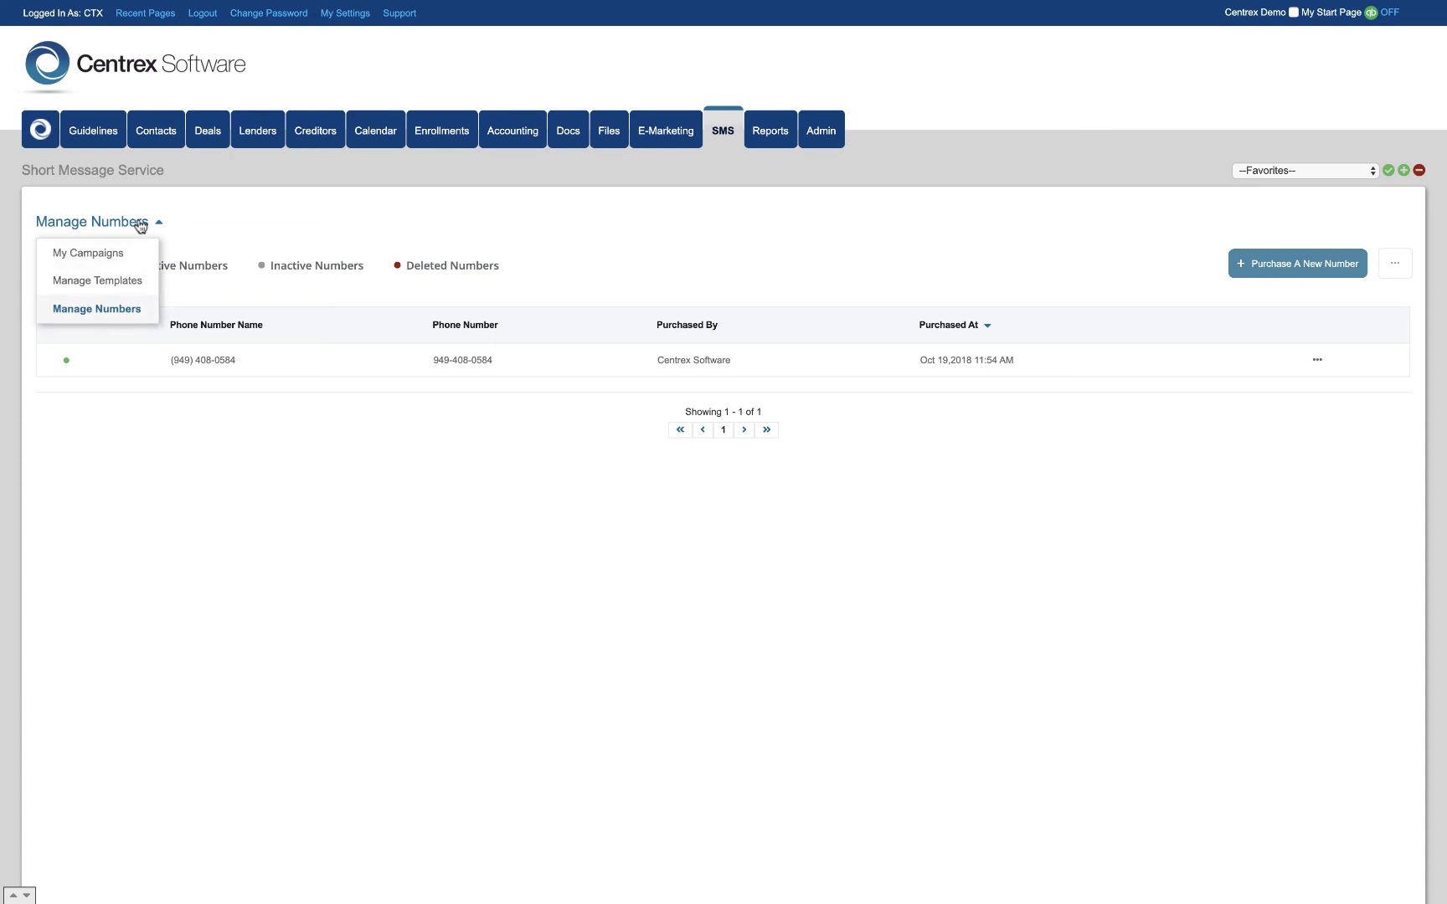
left_click(129, 280)
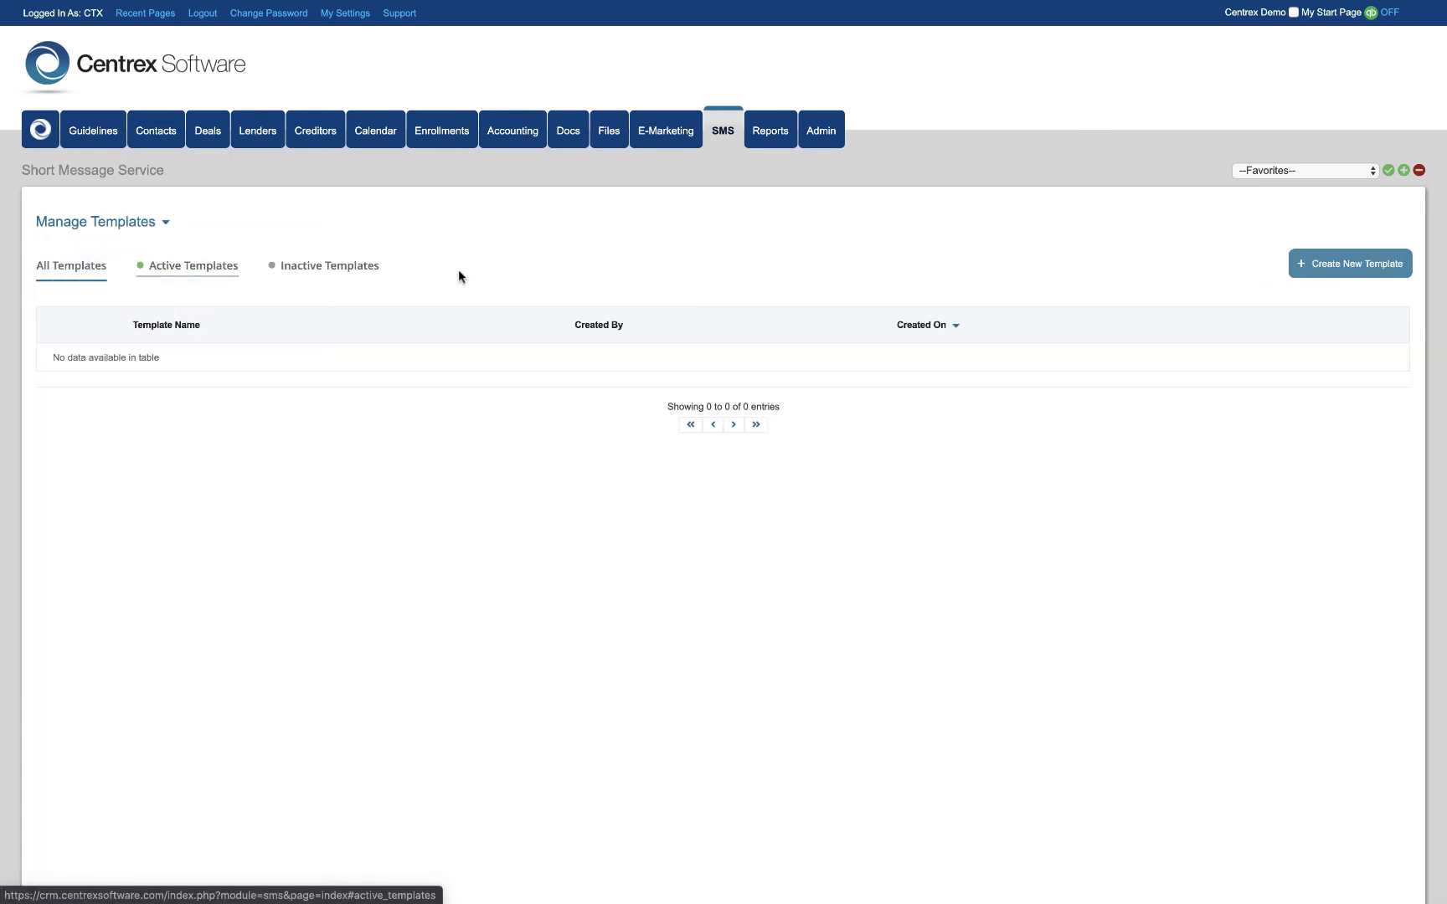
left_click(1342, 272)
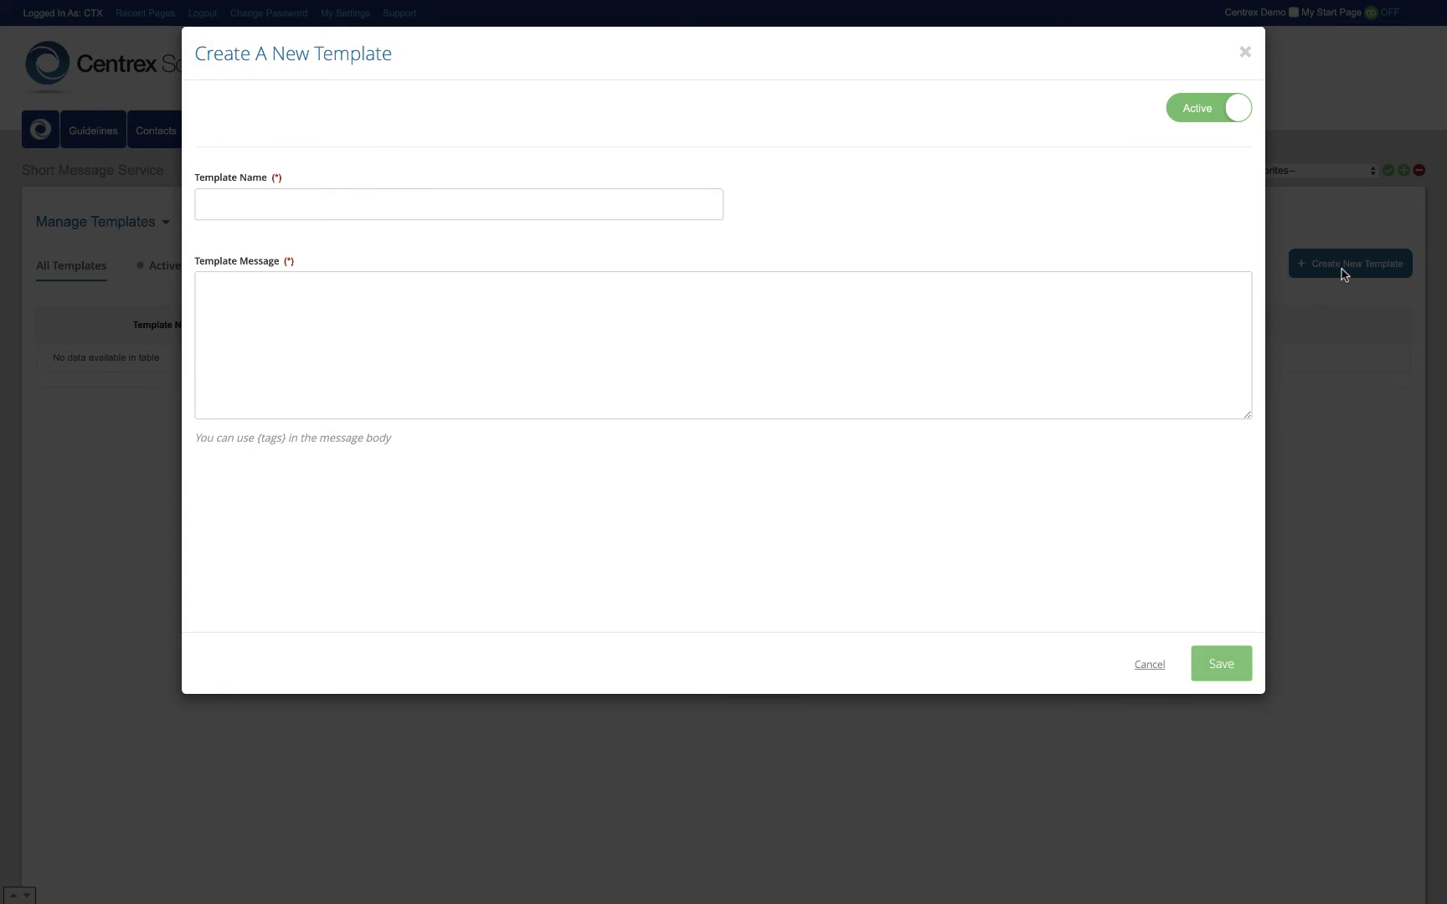
left_click(1245, 53)
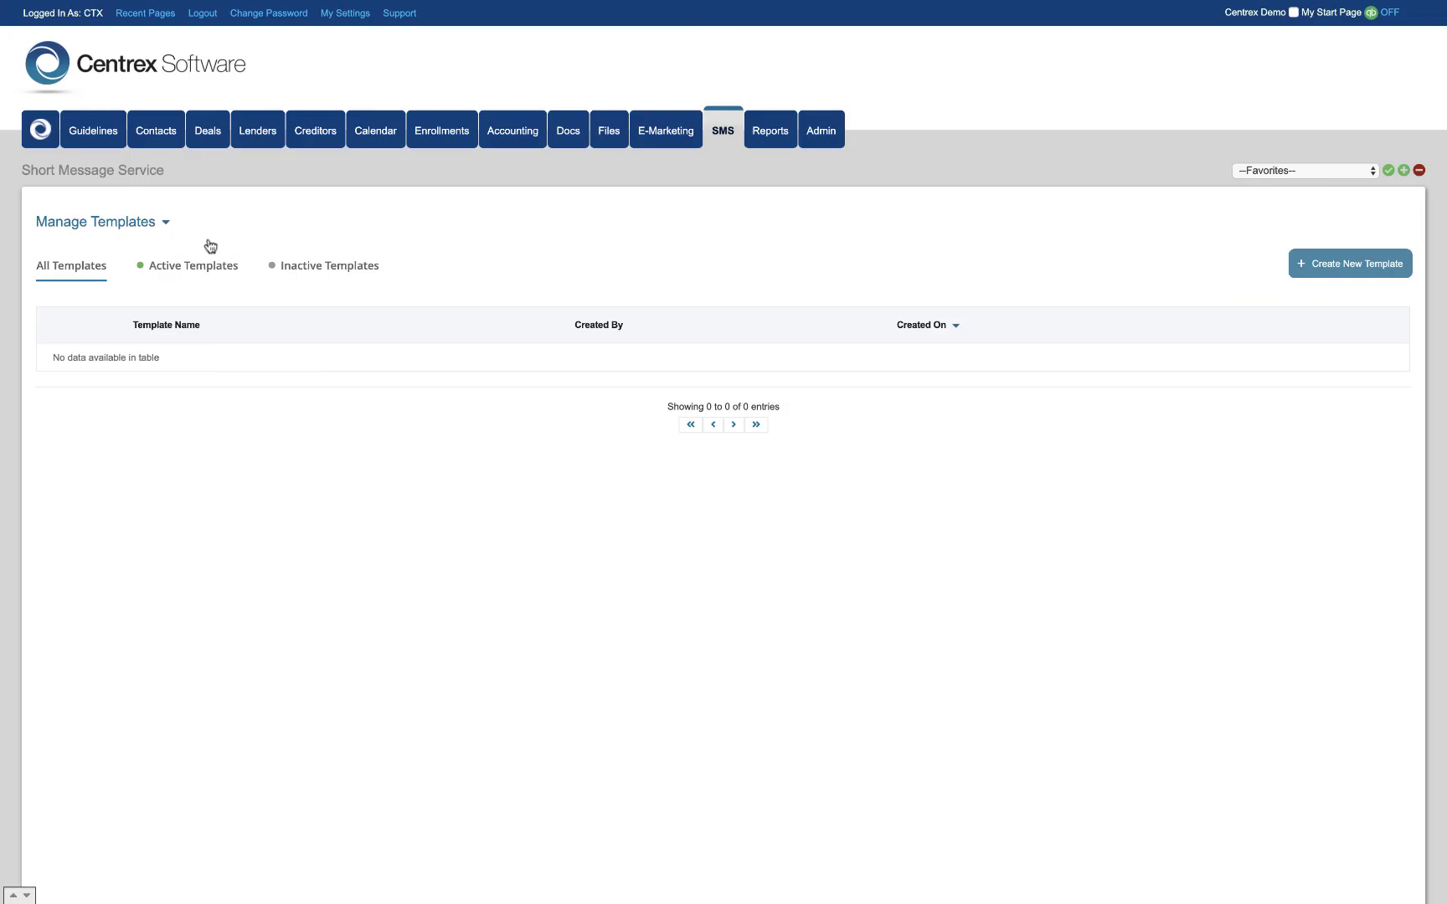
Step: Return to the SMS campaigns, view the blank new-campaign form, and close it without creating one
left_click(130, 228)
left_click(115, 250)
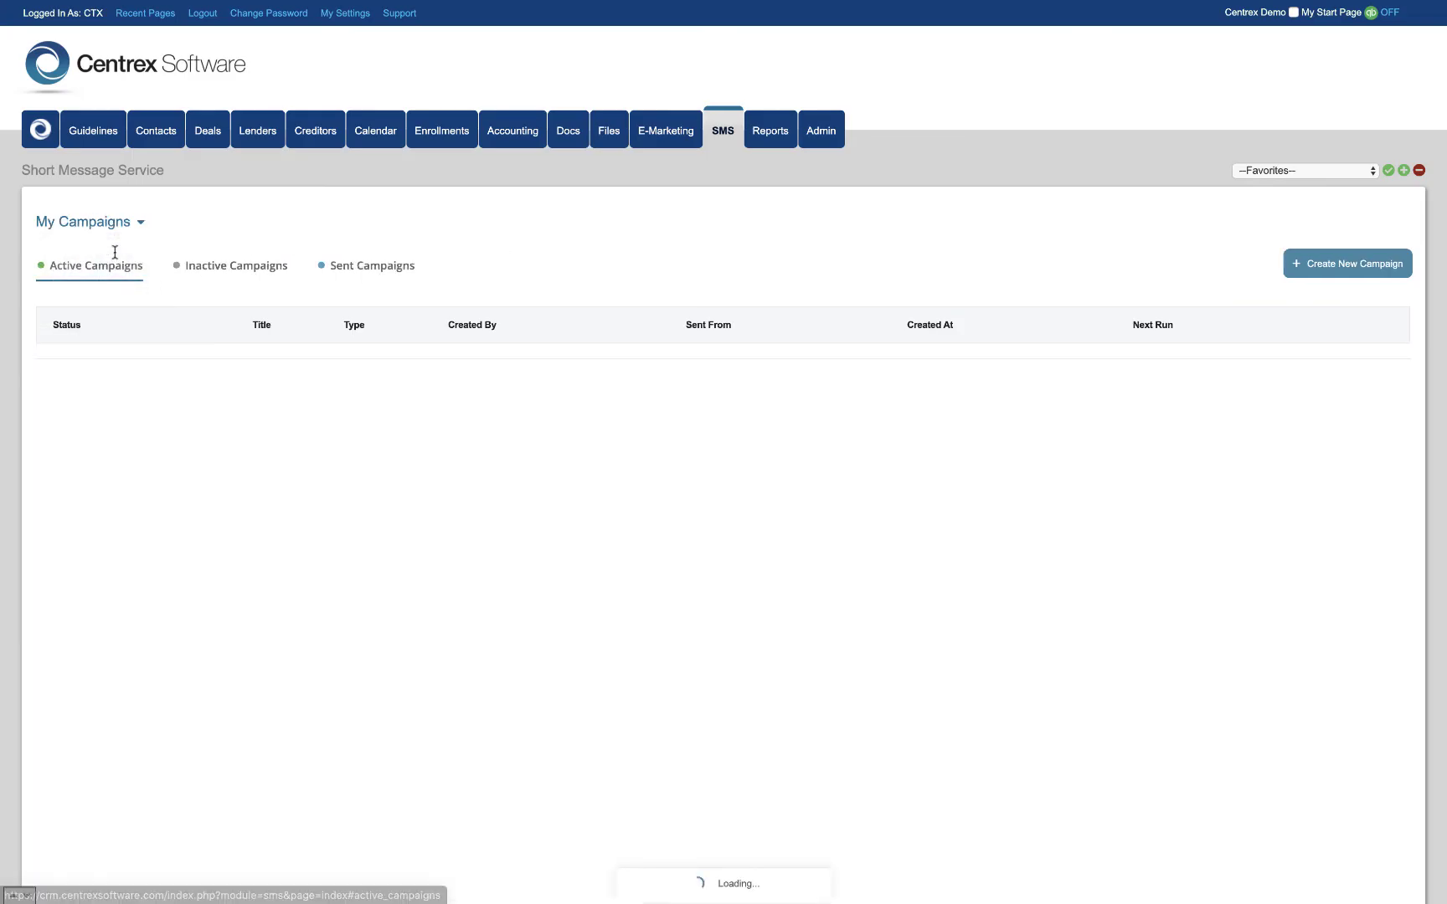
left_click(1327, 260)
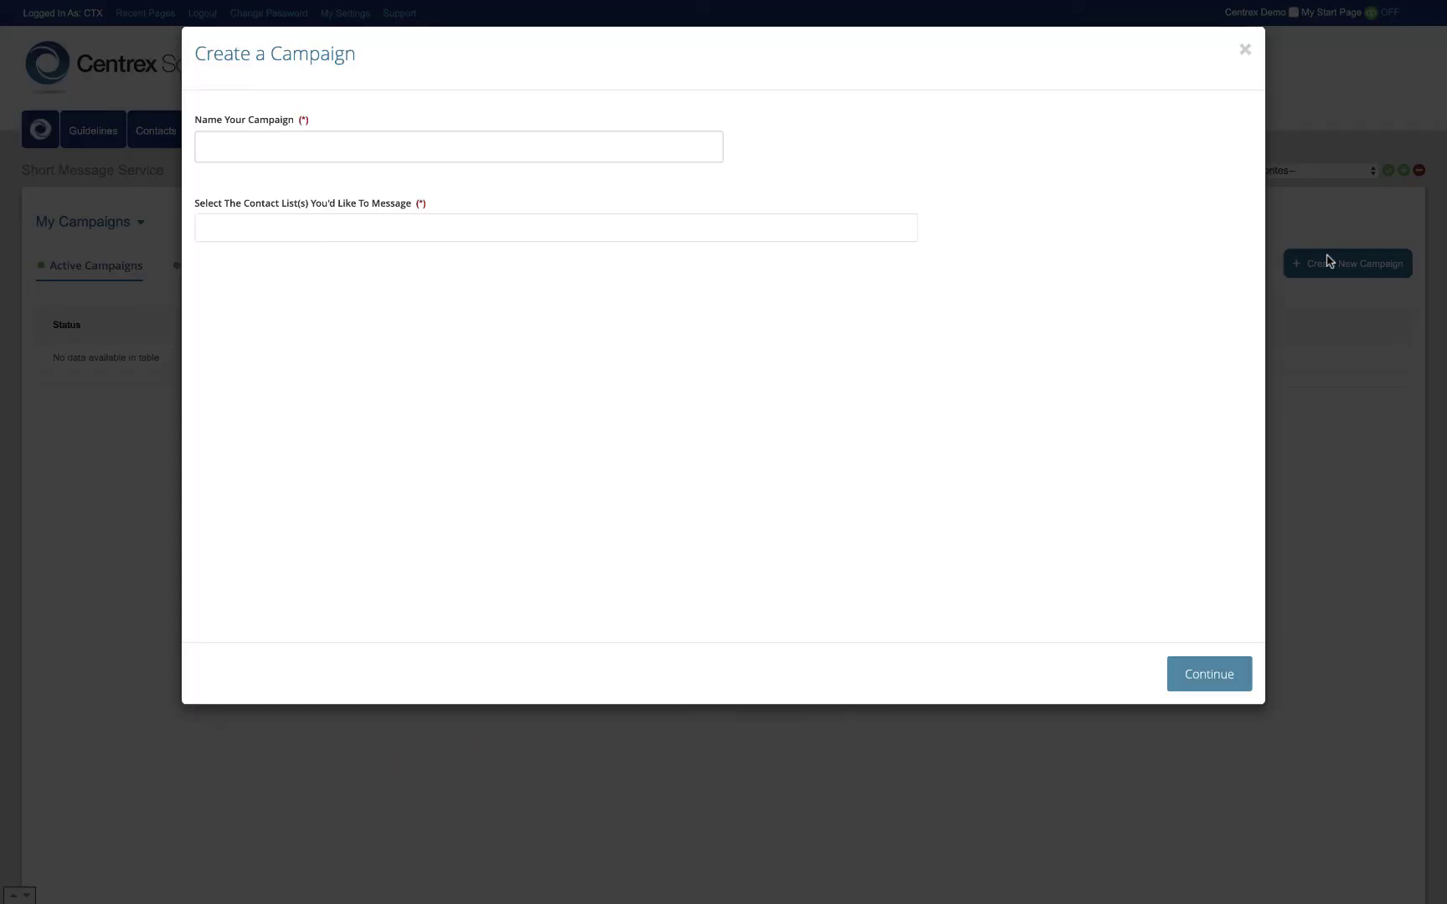
left_click(1246, 52)
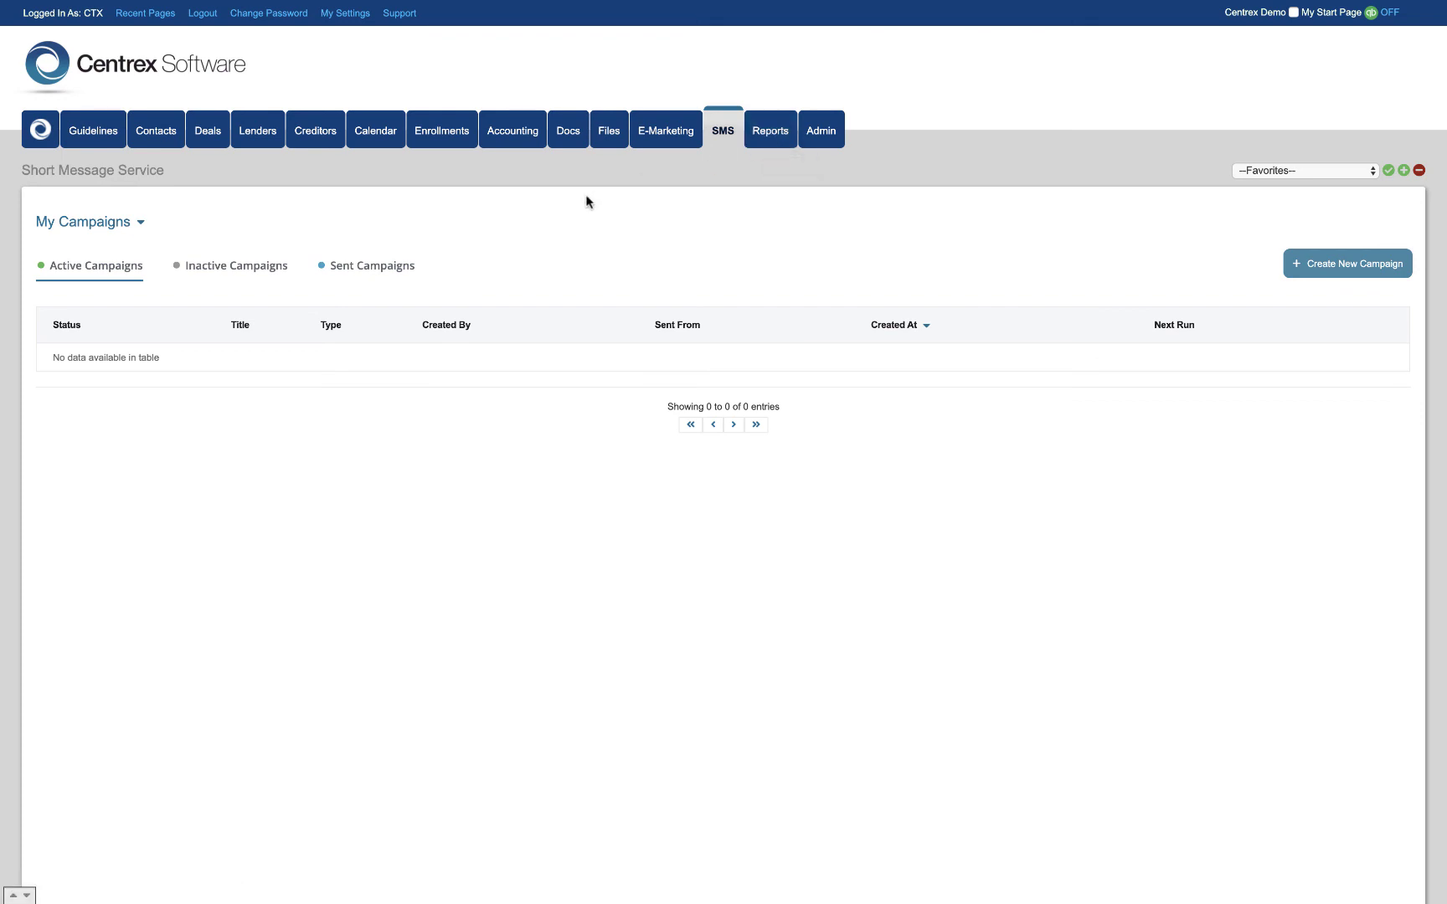
Step: Open the Reports module, look over the available report types, and open the Advance Report in the Report Builder
left_click(764, 146)
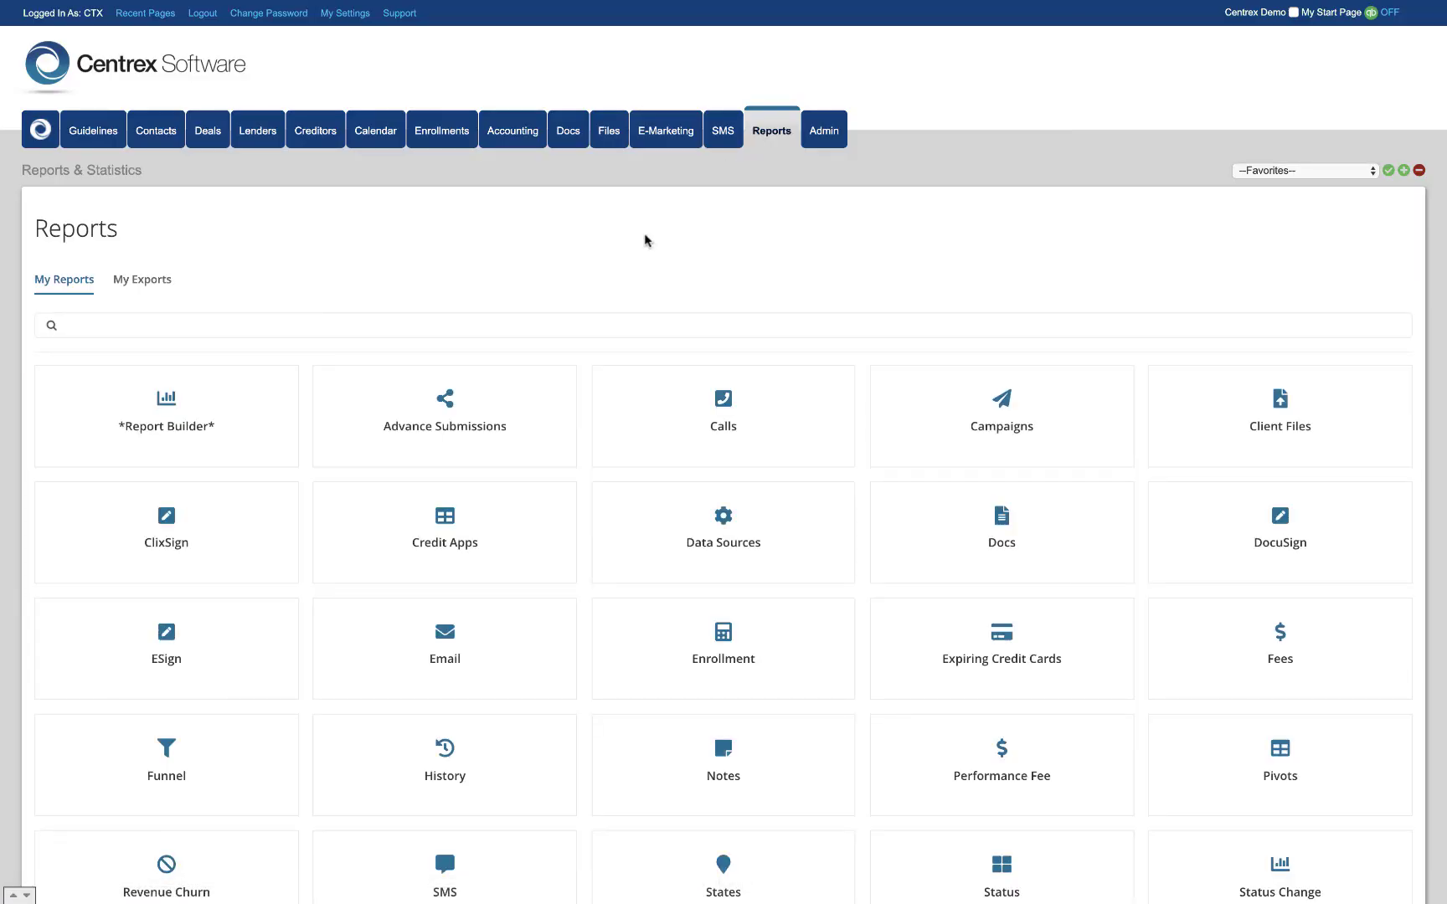
scroll(581, 255, "down", 3)
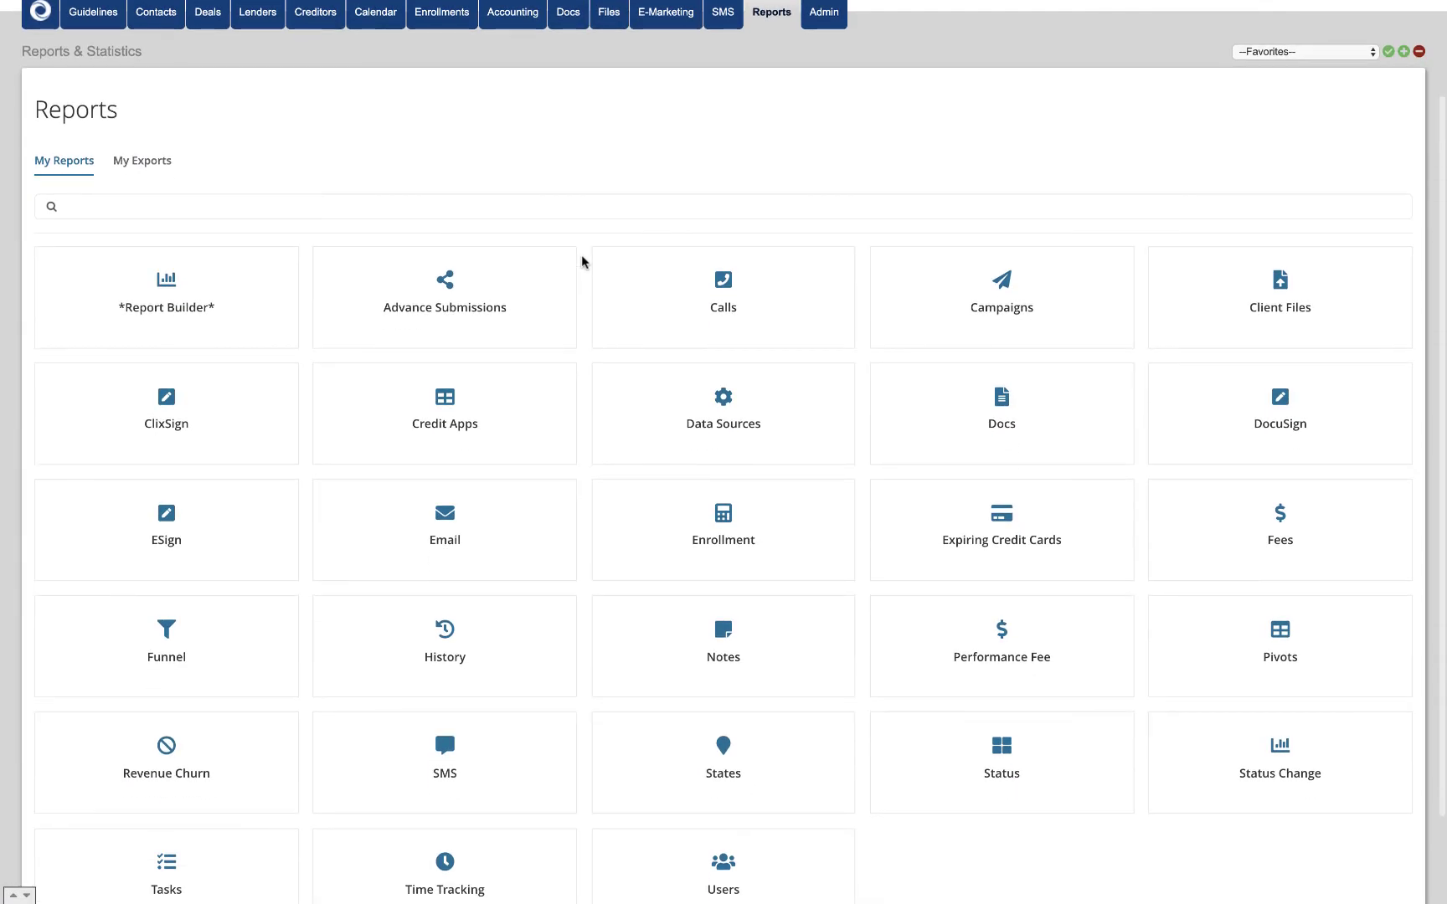
scroll(582, 261, "down", 2)
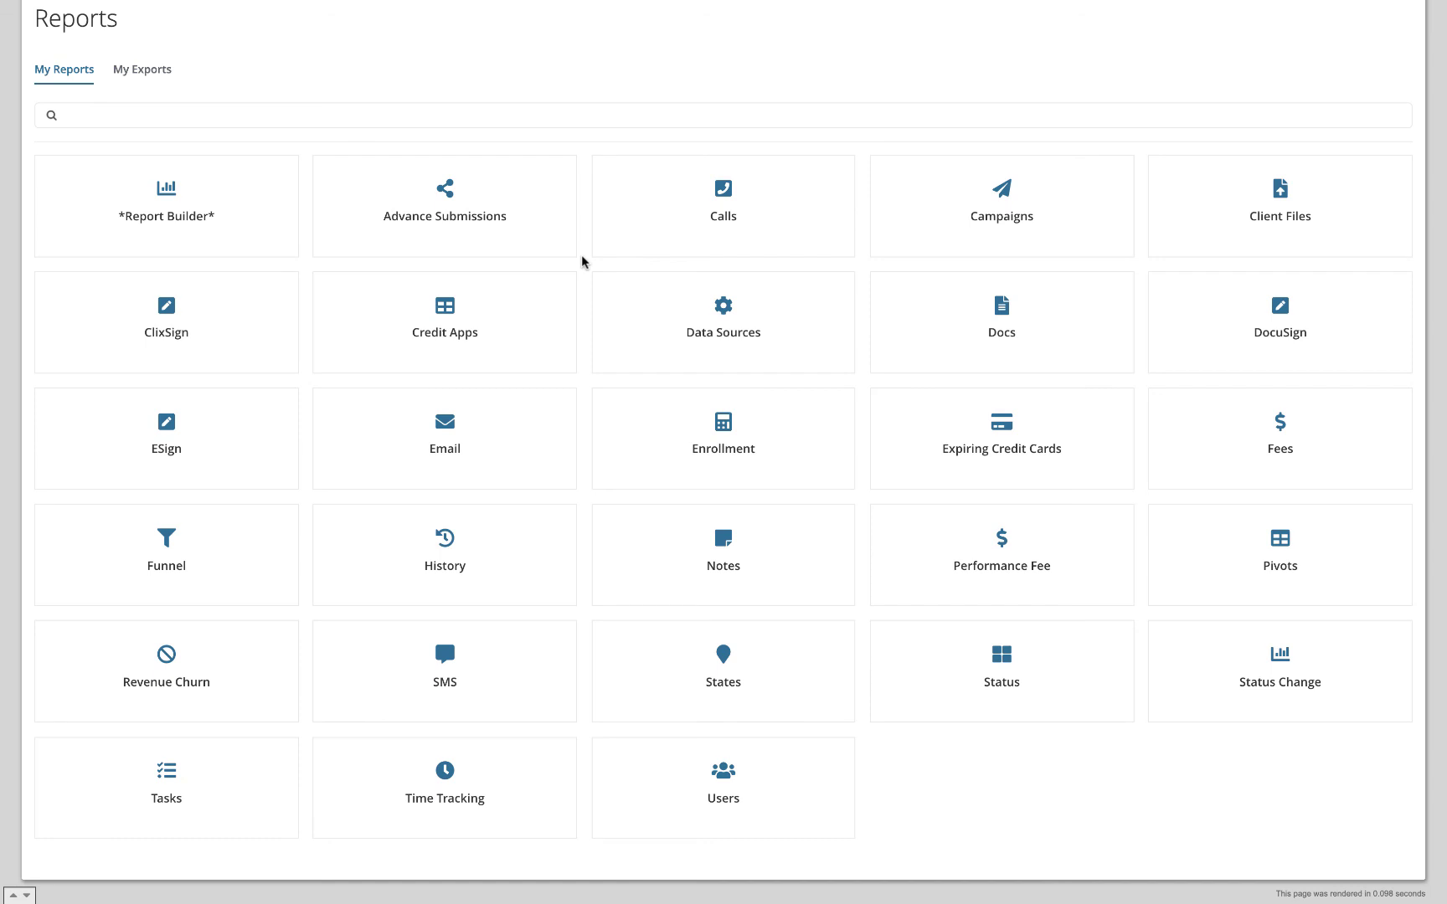
scroll(581, 255, "up", 3)
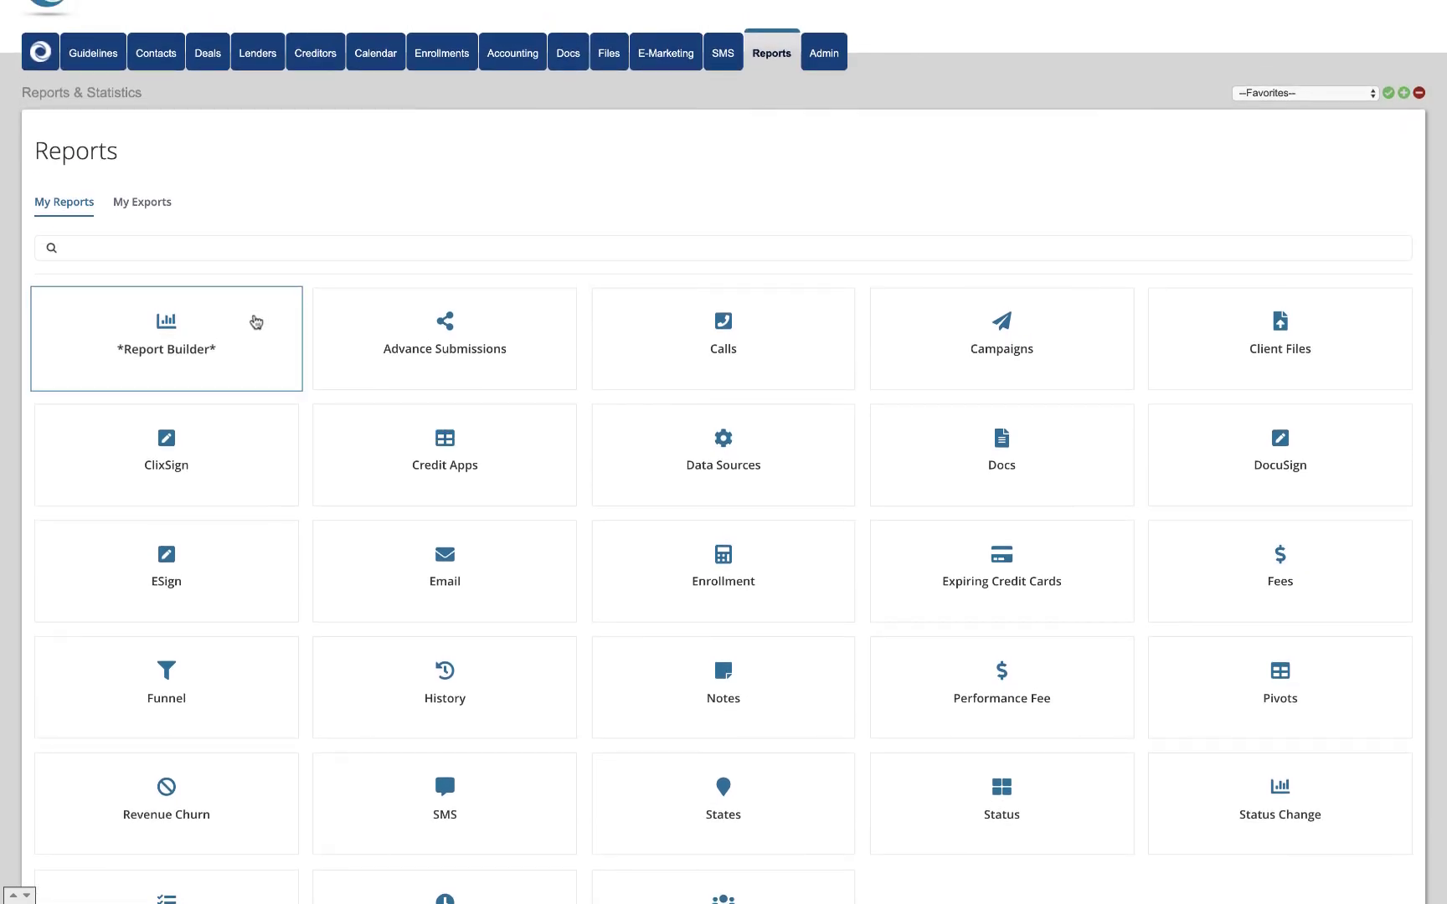
left_click(227, 321)
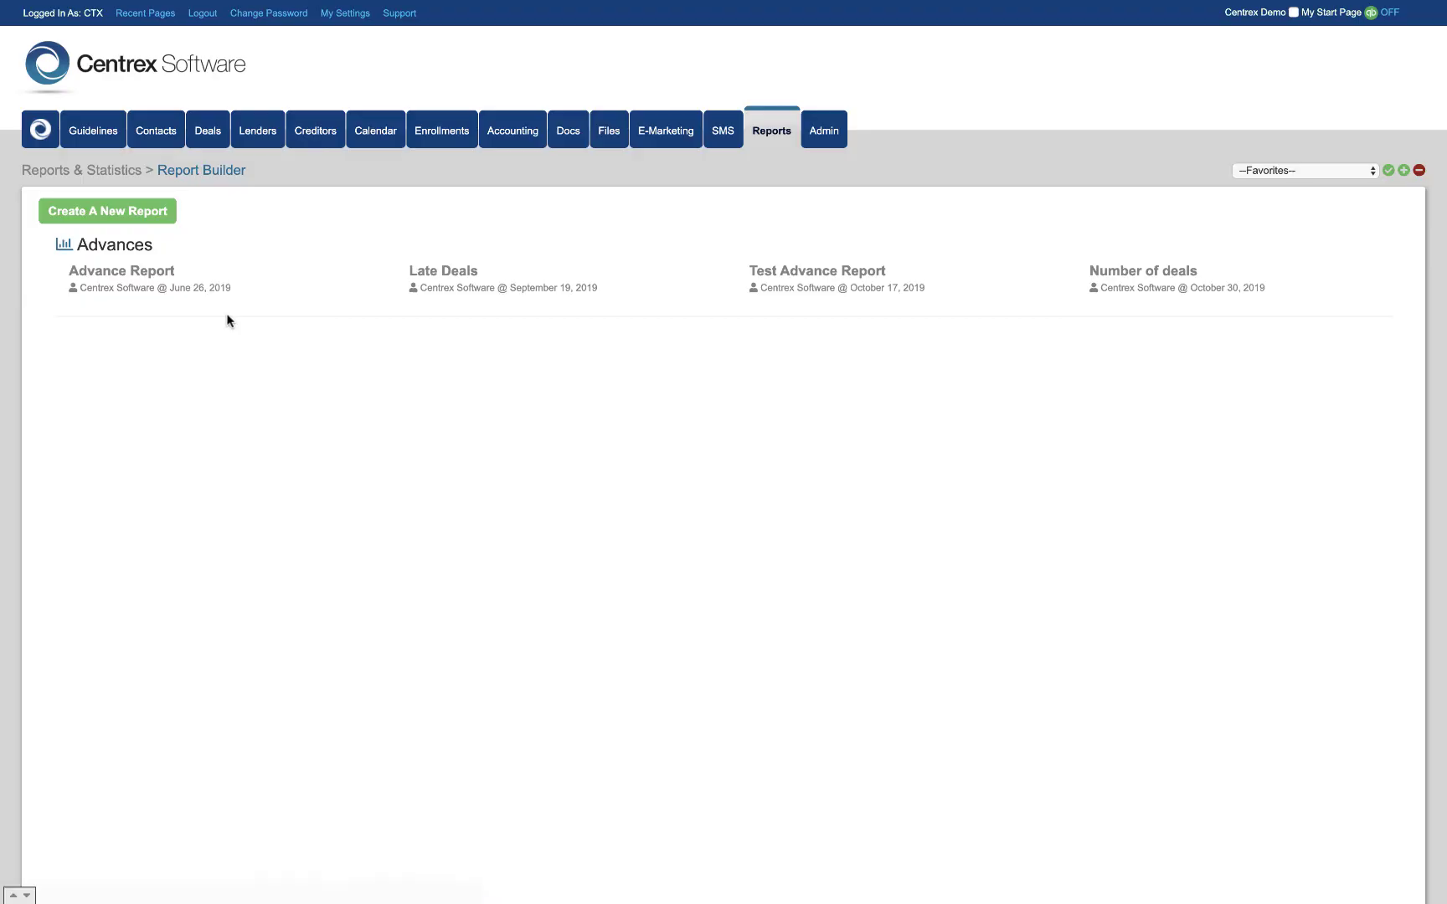
left_click(155, 282)
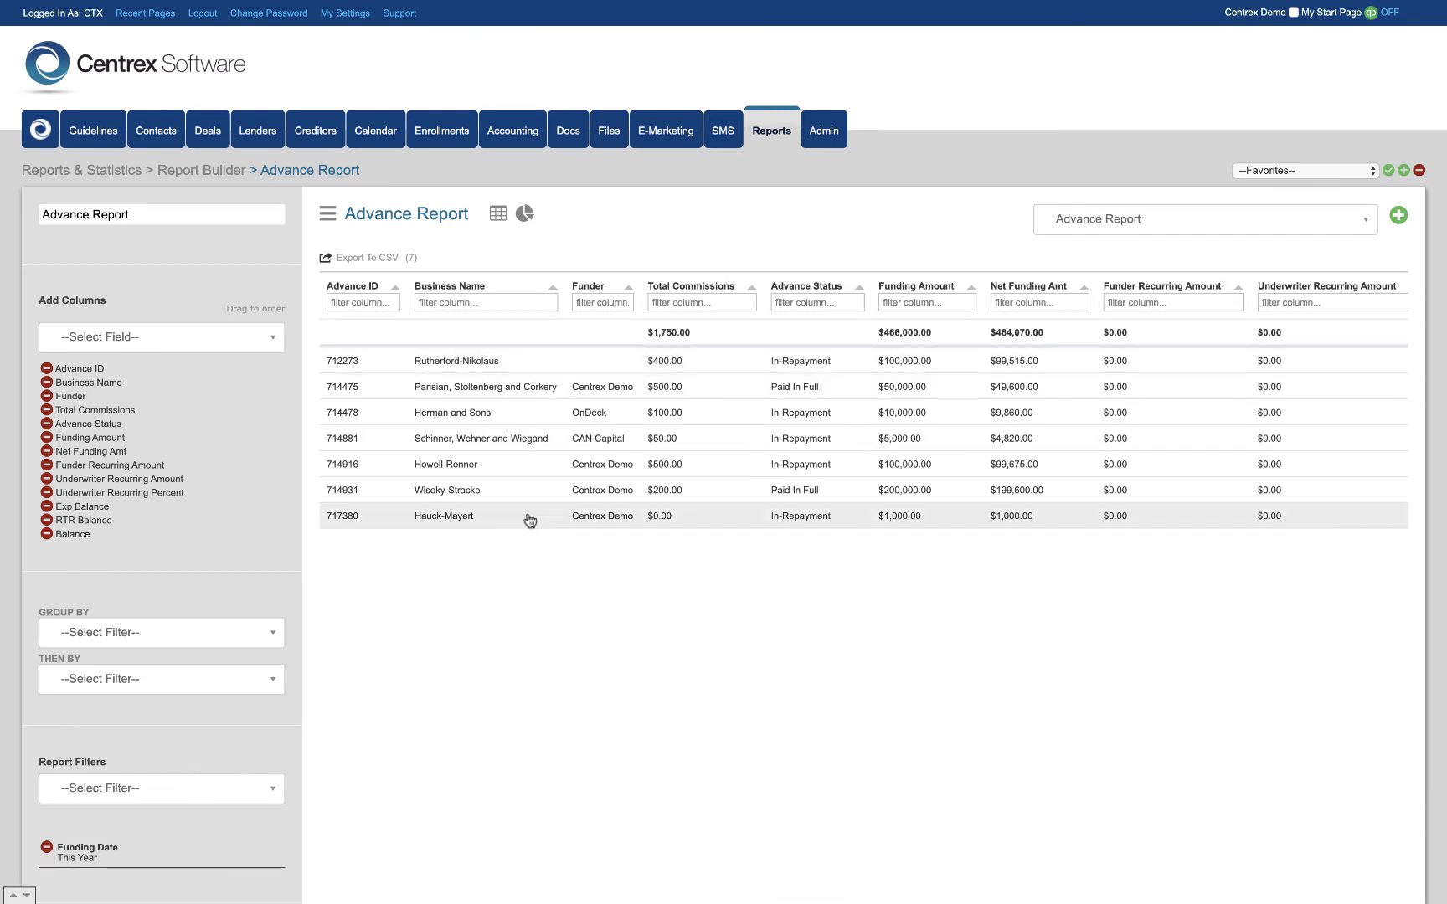
Step: Show the Advance Report's total commissions as pie, line and scatter charts, ending on the bar chart
left_click(524, 218)
mouse_move(469, 318)
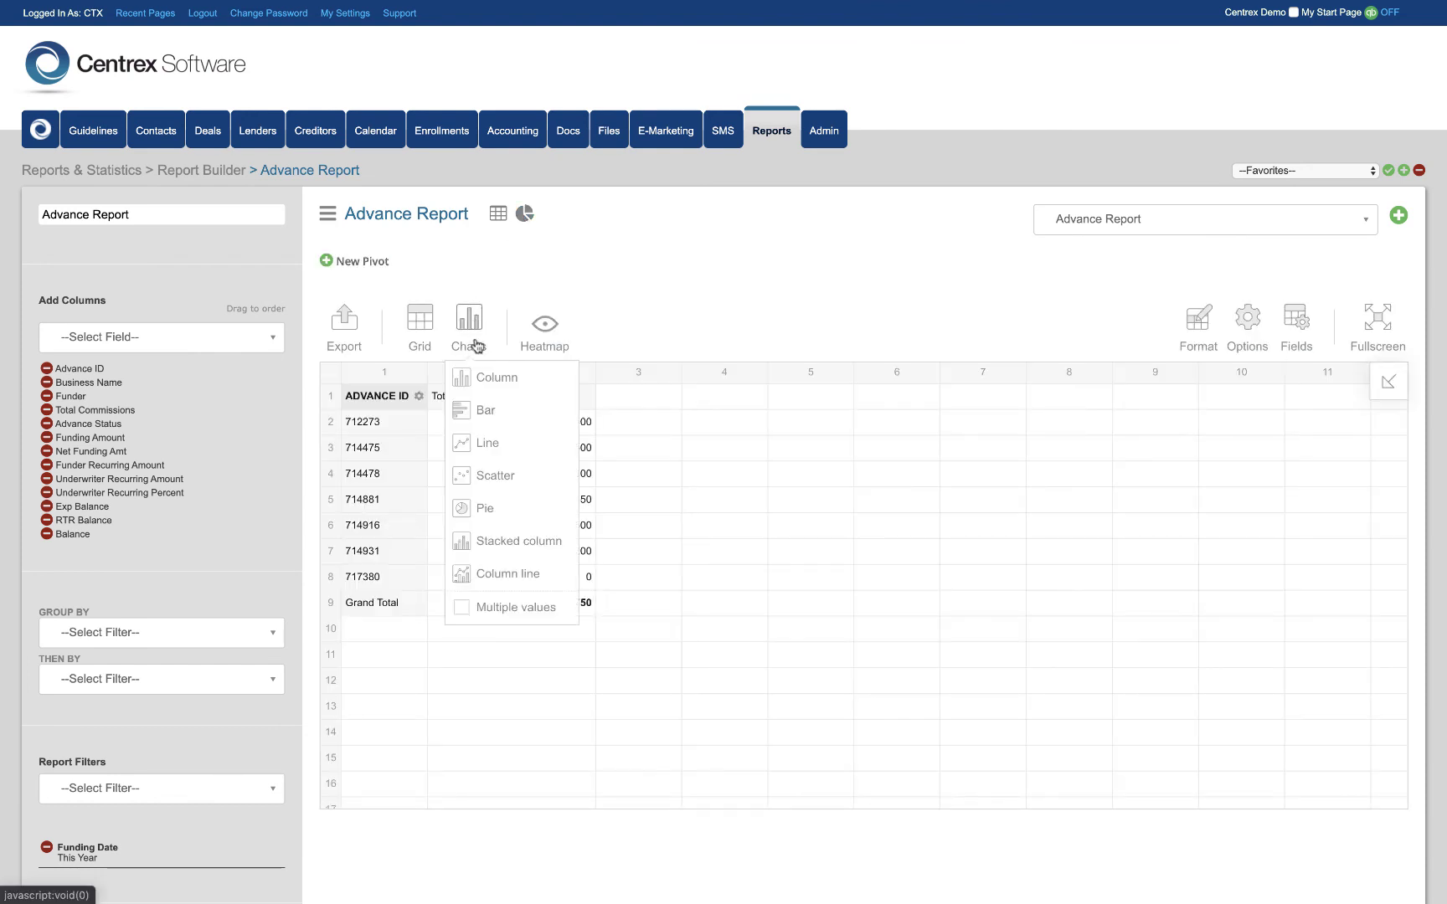
left_click(496, 509)
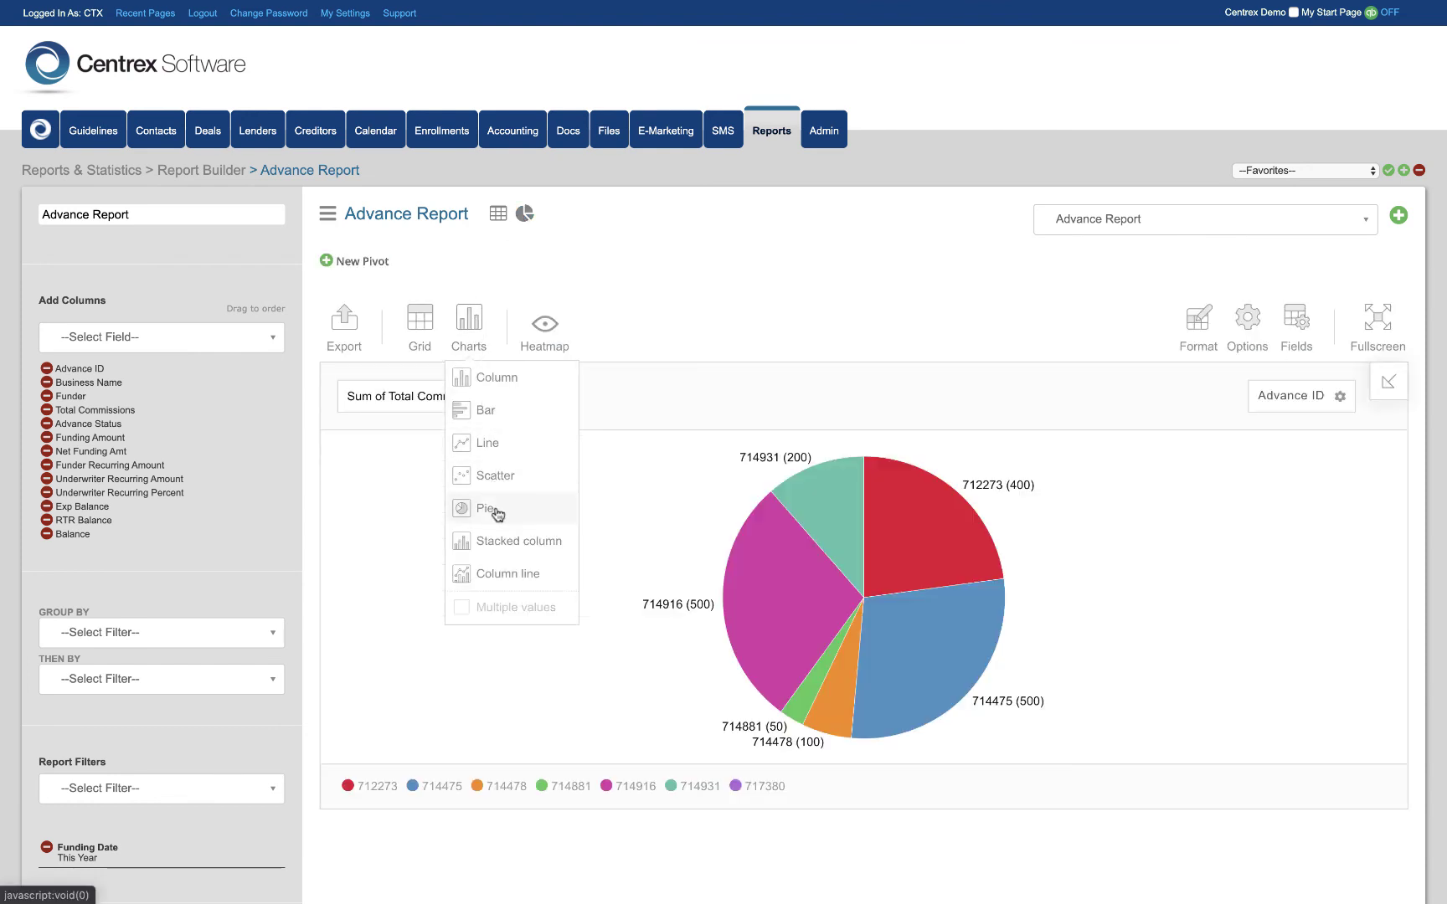
left_click(489, 445)
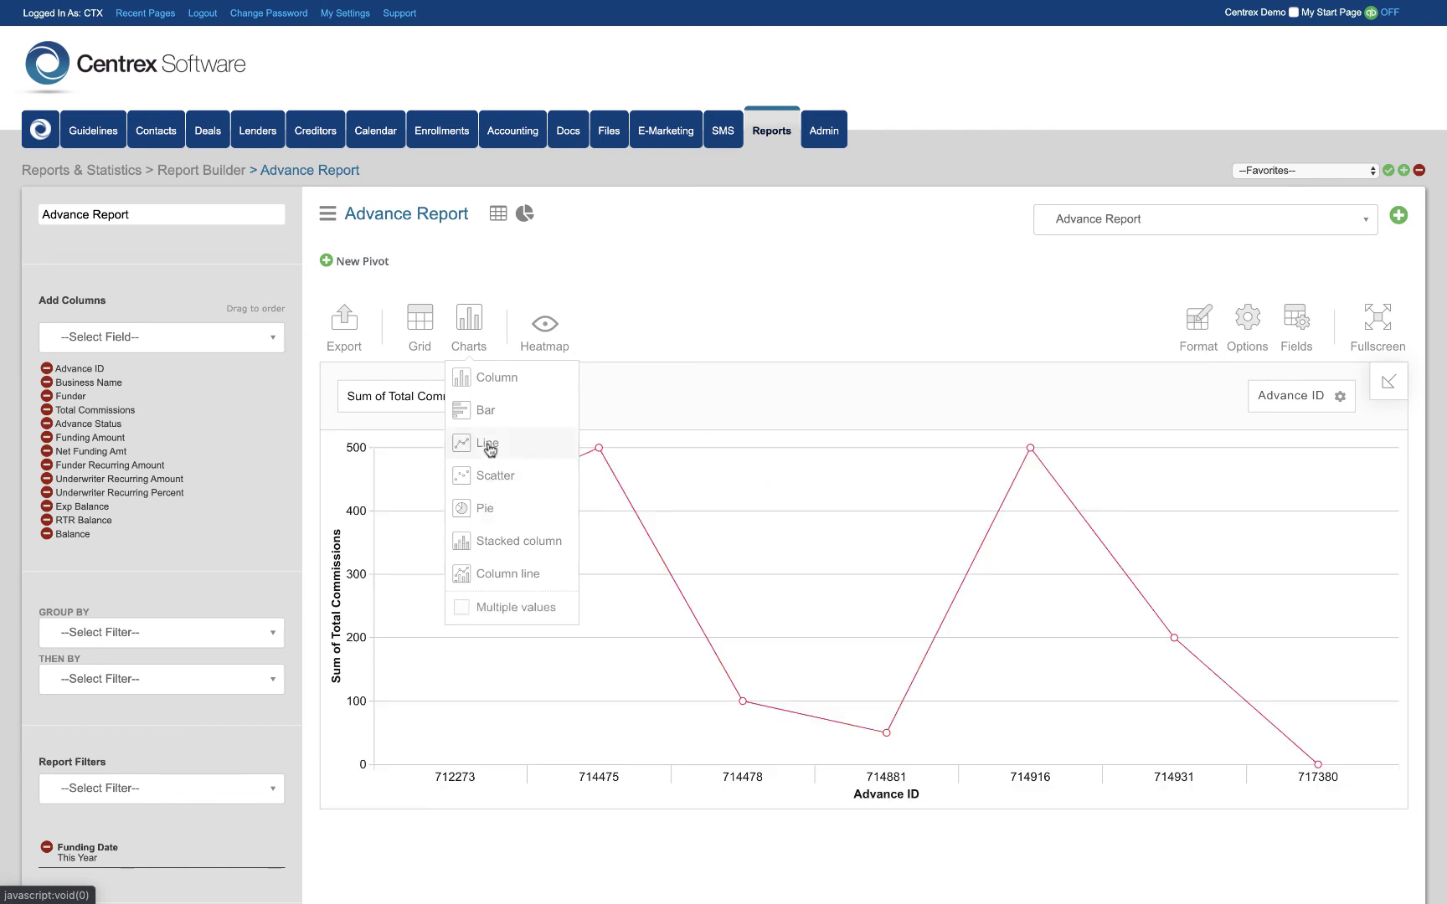
left_click(489, 475)
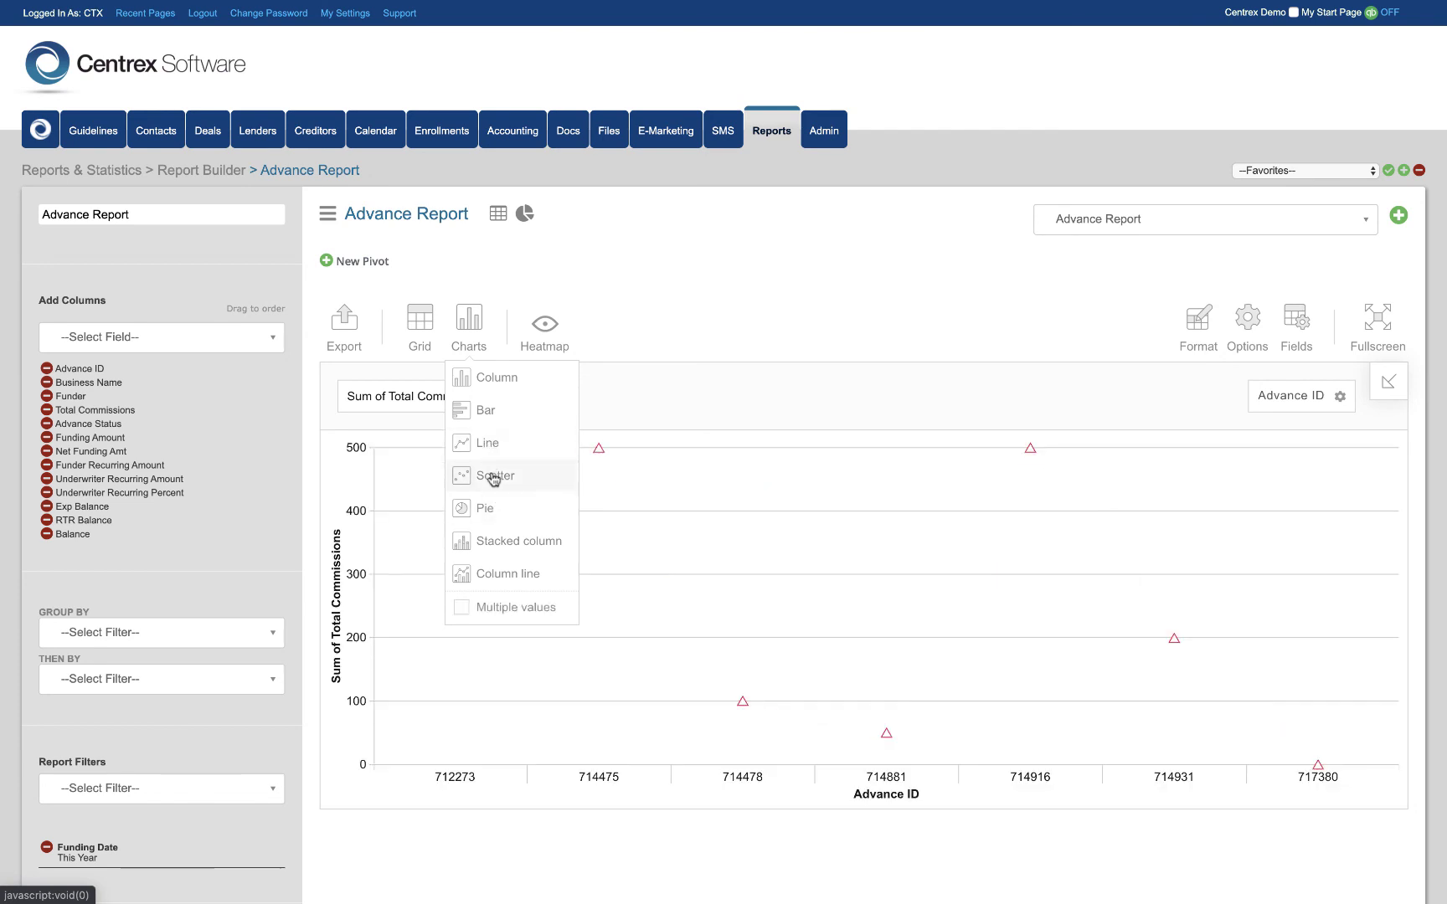
left_click(489, 415)
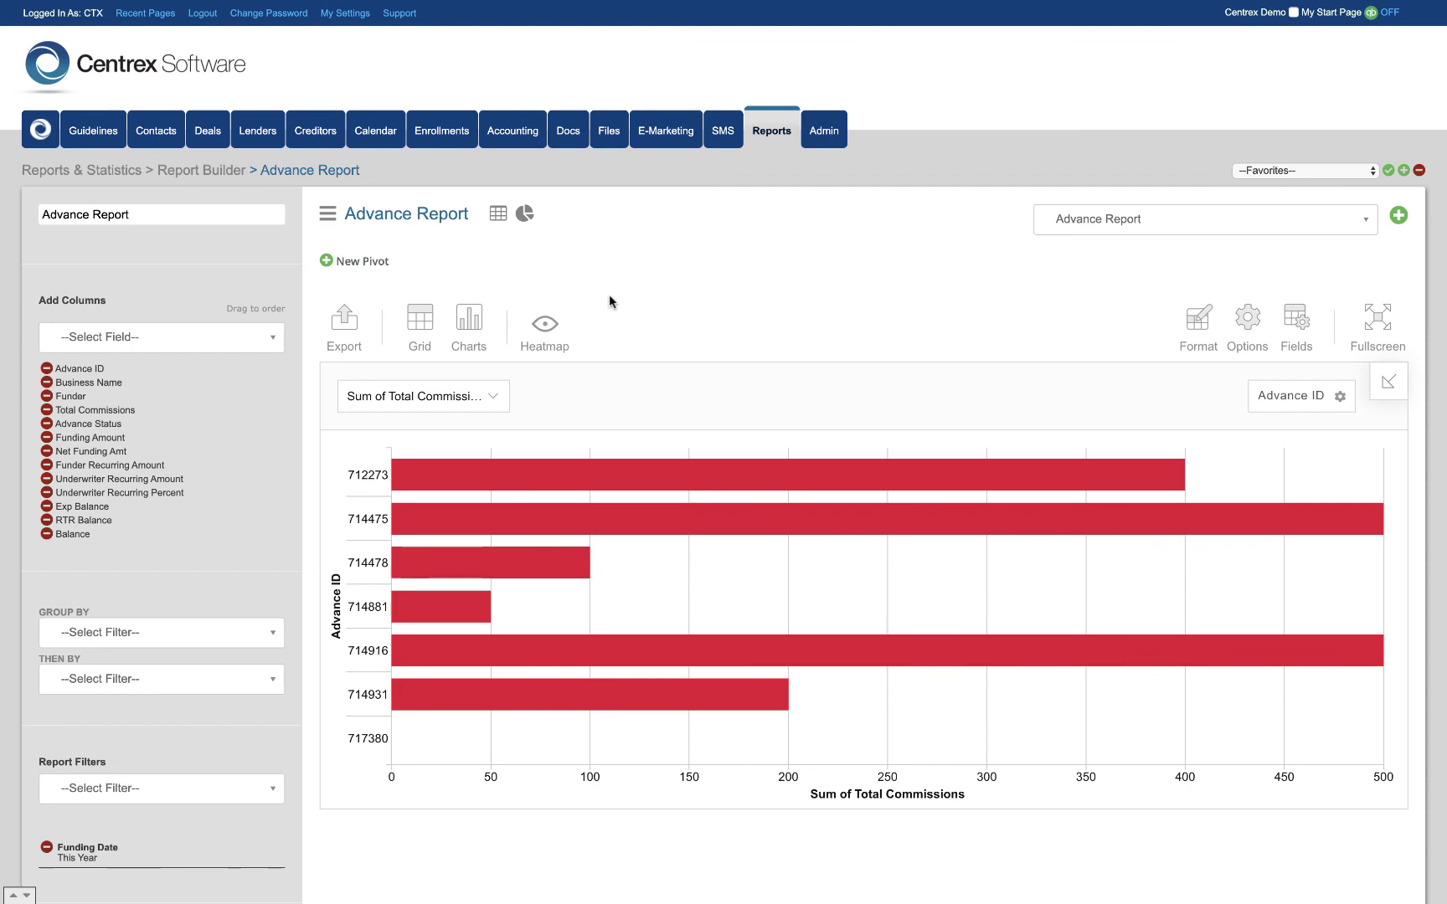
Step: Run the Status report for the Business Loans file type and review the status breakdown from Lead through Closed - Lost
left_click(768, 144)
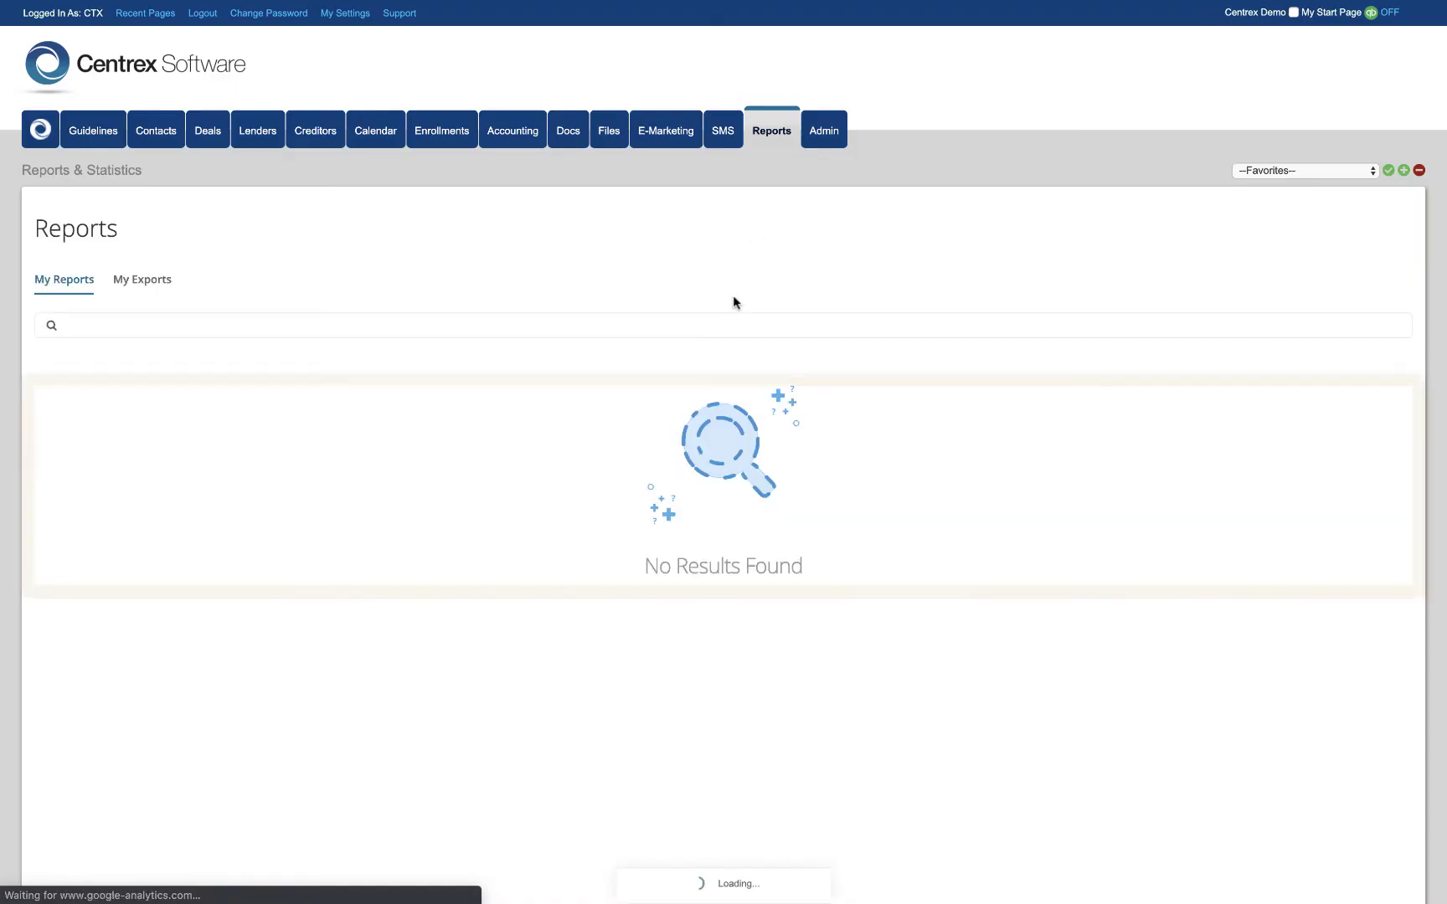
scroll(729, 435, "down", 1)
scroll(729, 442, "down", 3)
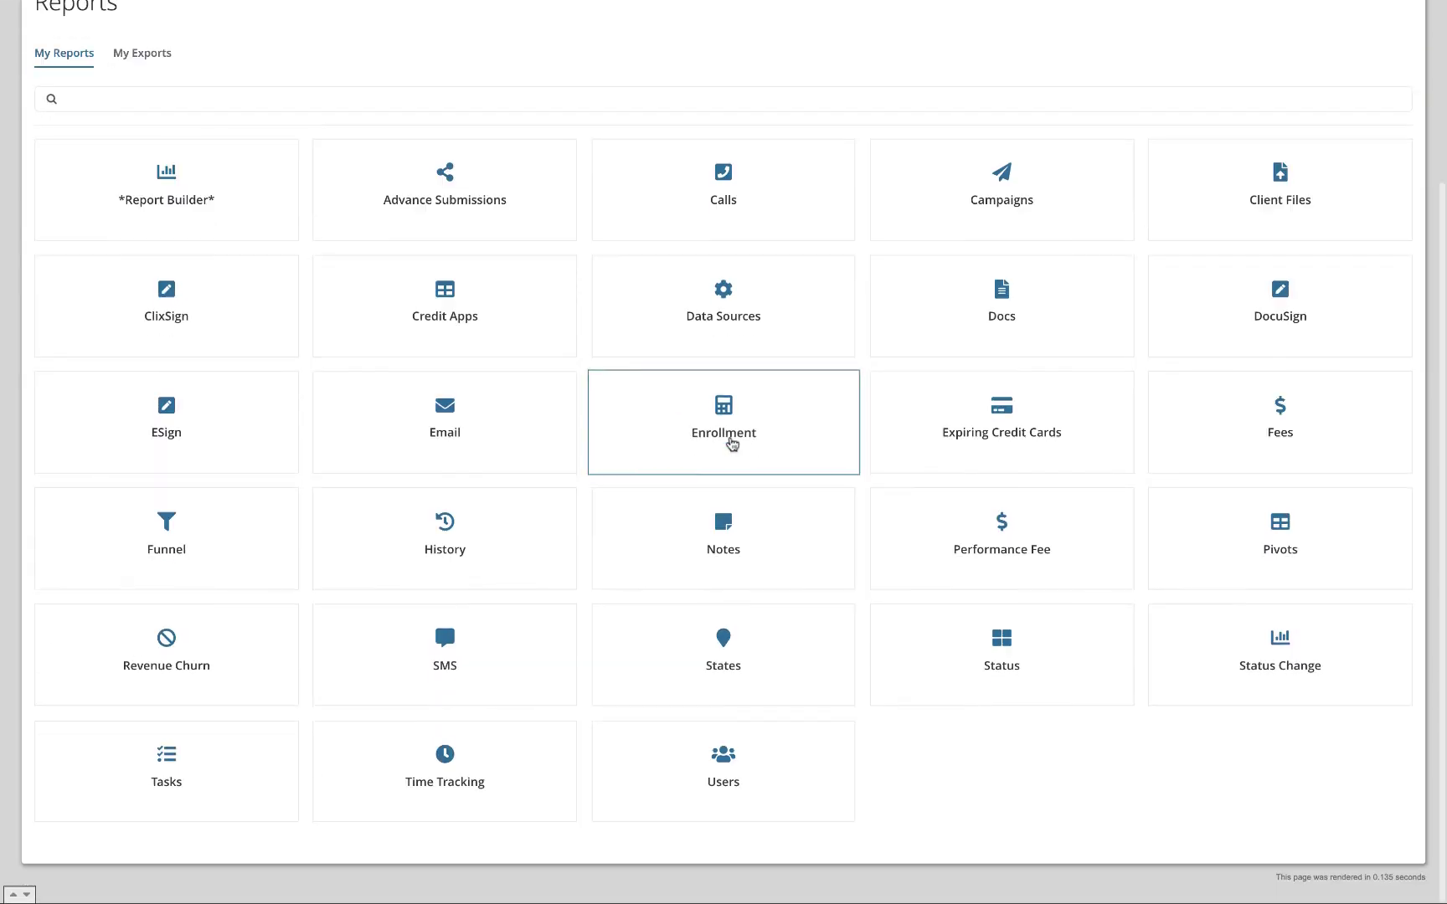
left_click(1012, 641)
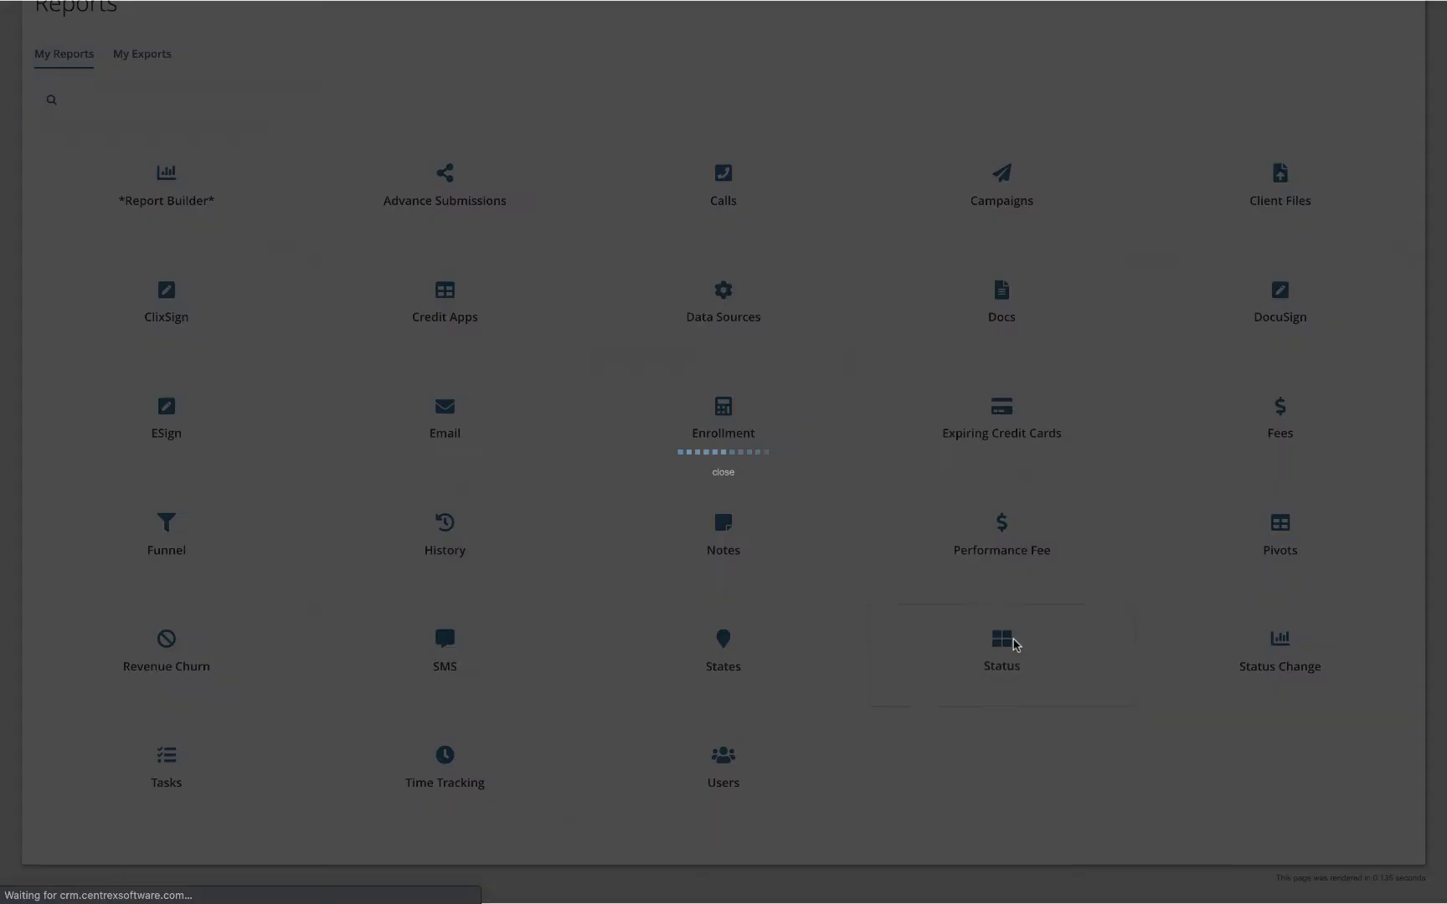
left_click(147, 242)
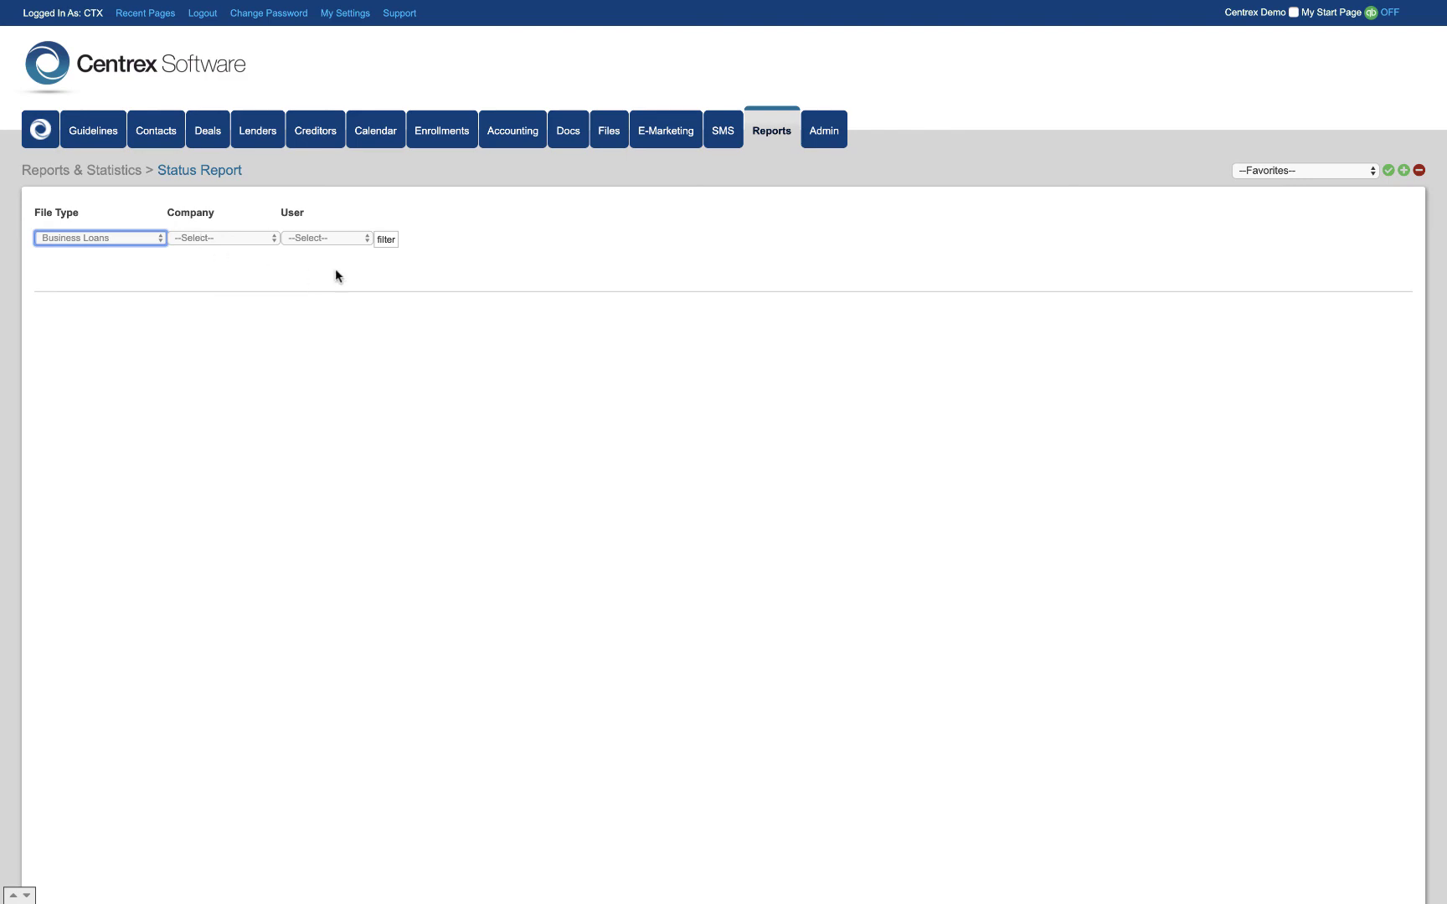
left_click(384, 241)
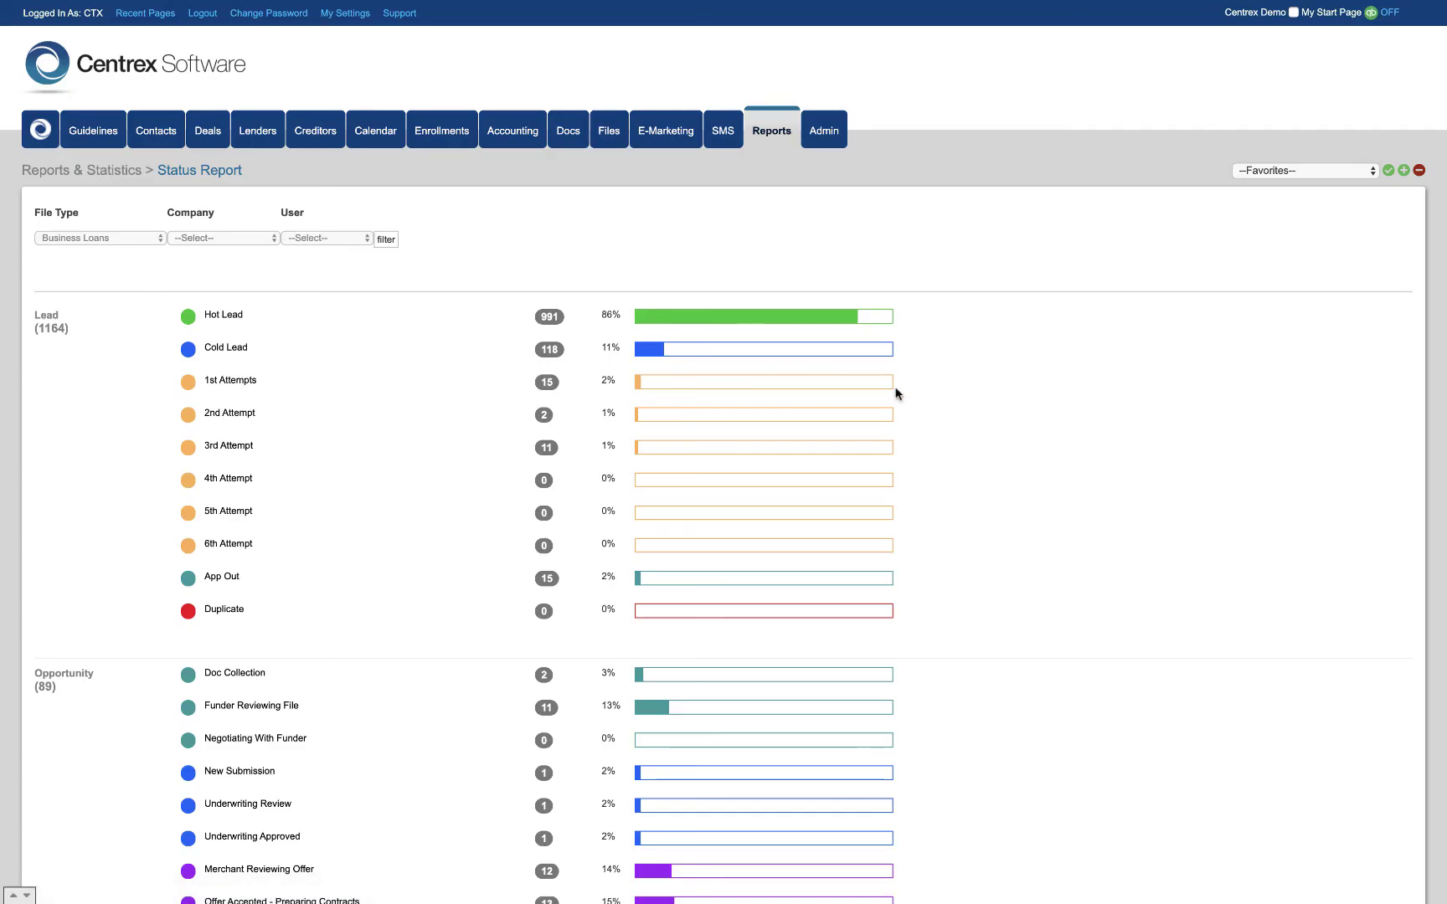
scroll(1024, 489, "down", 5)
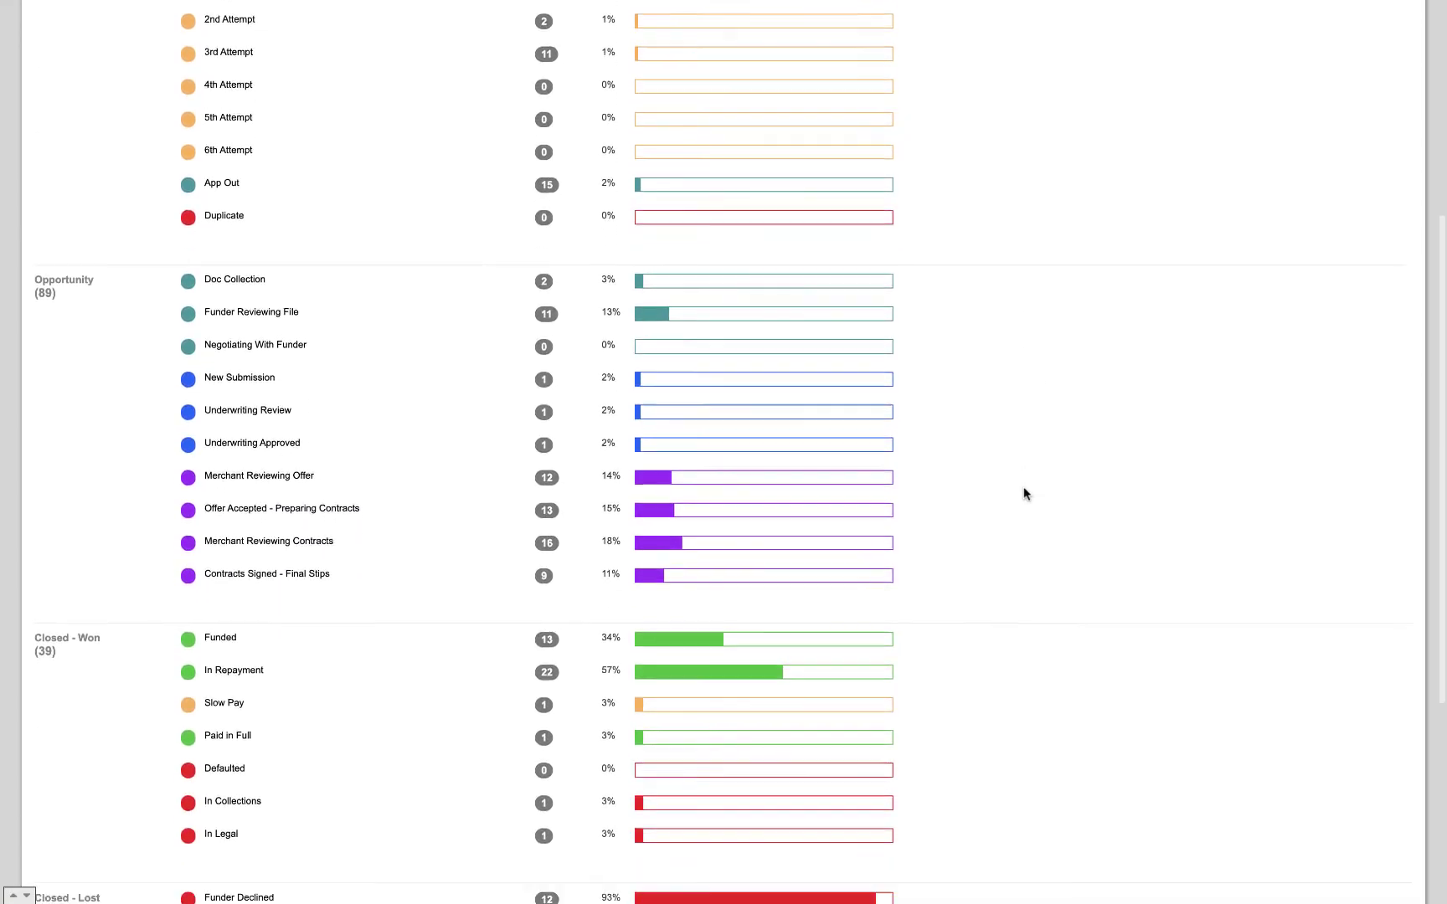
scroll(1023, 494, "down", 3)
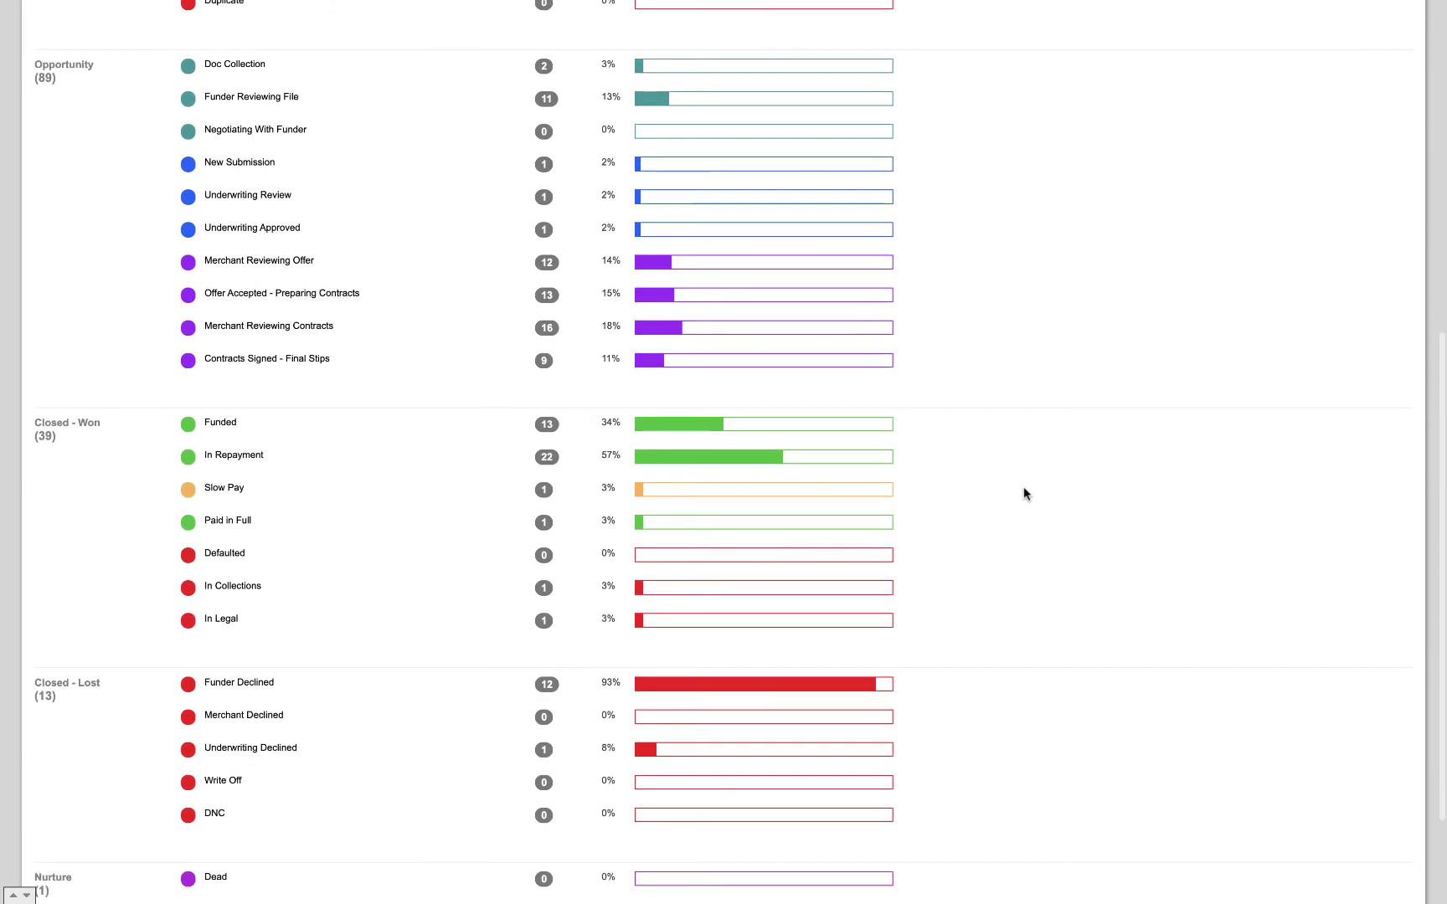
scroll(1023, 493, "up", 7)
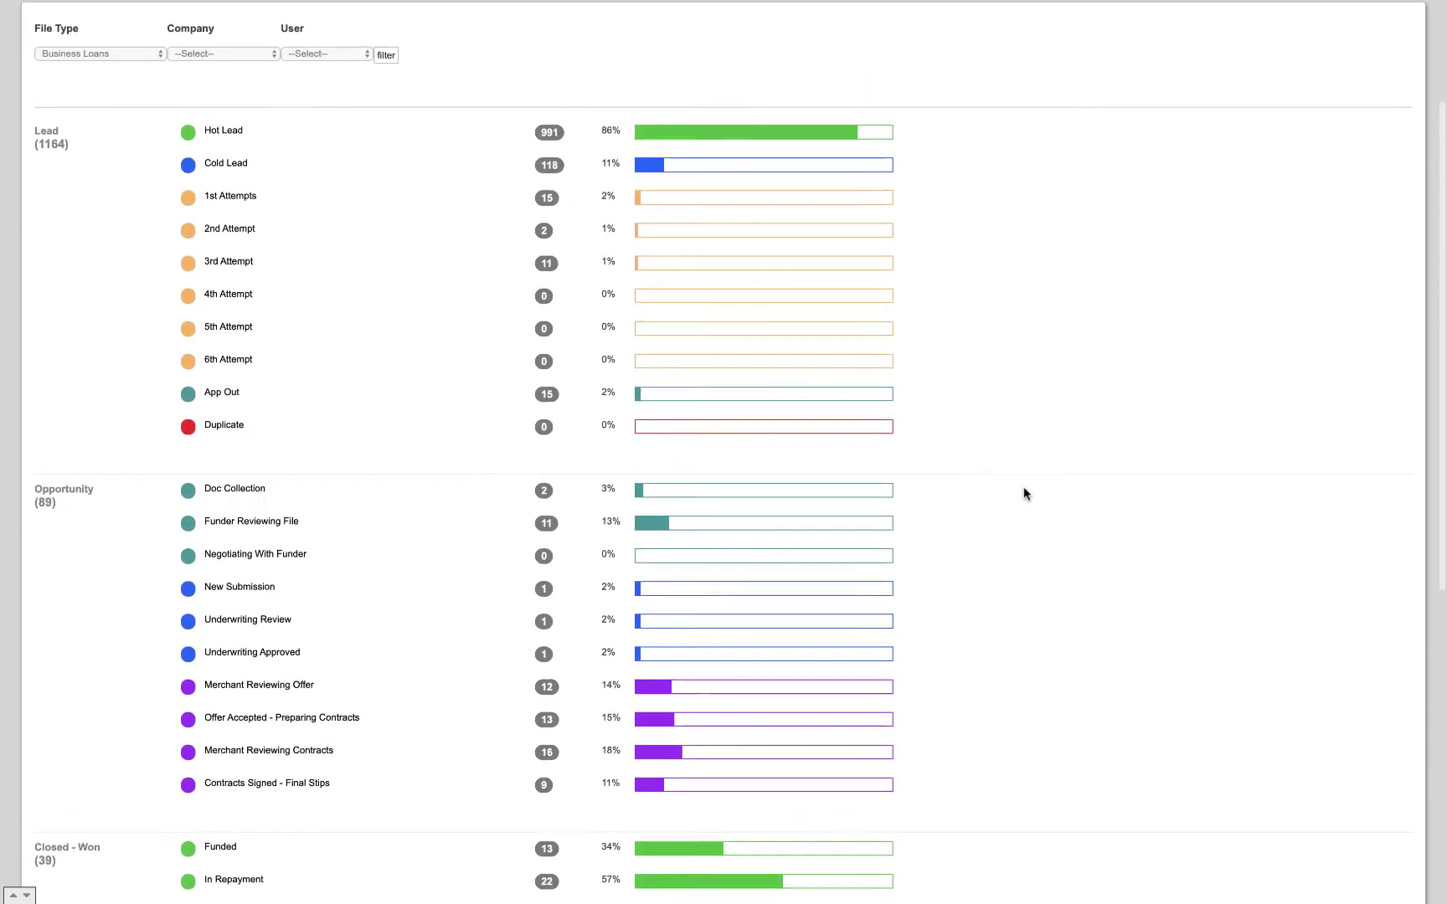
scroll(1024, 494, "up", 2)
Step: Go back to the Reports overview, look over the report types, and open the Admin module's user list
left_click(771, 130)
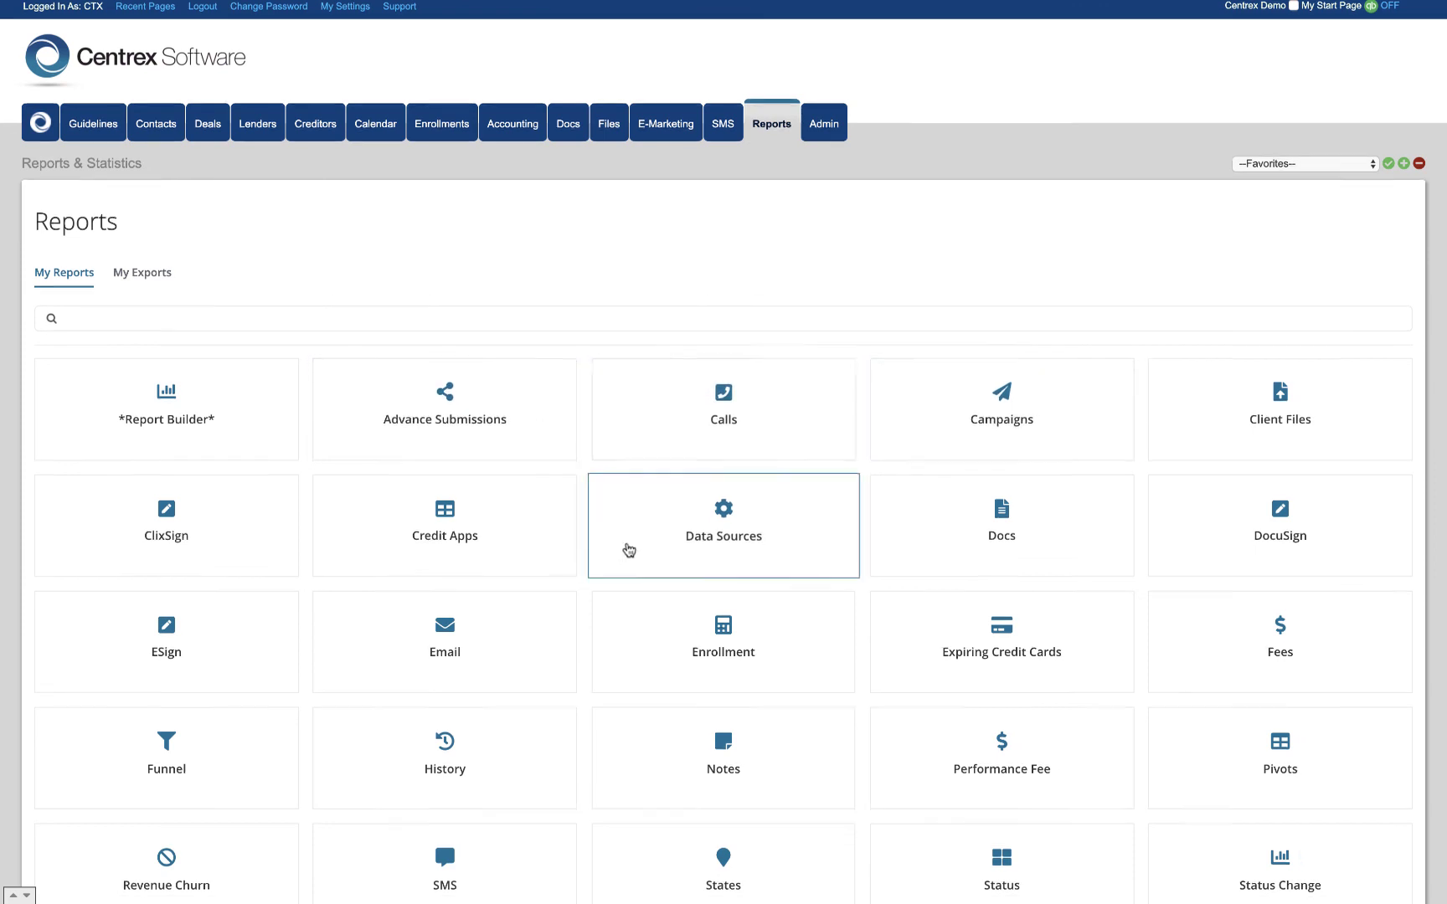
scroll(626, 549, "down", 3)
scroll(628, 550, "up", 3)
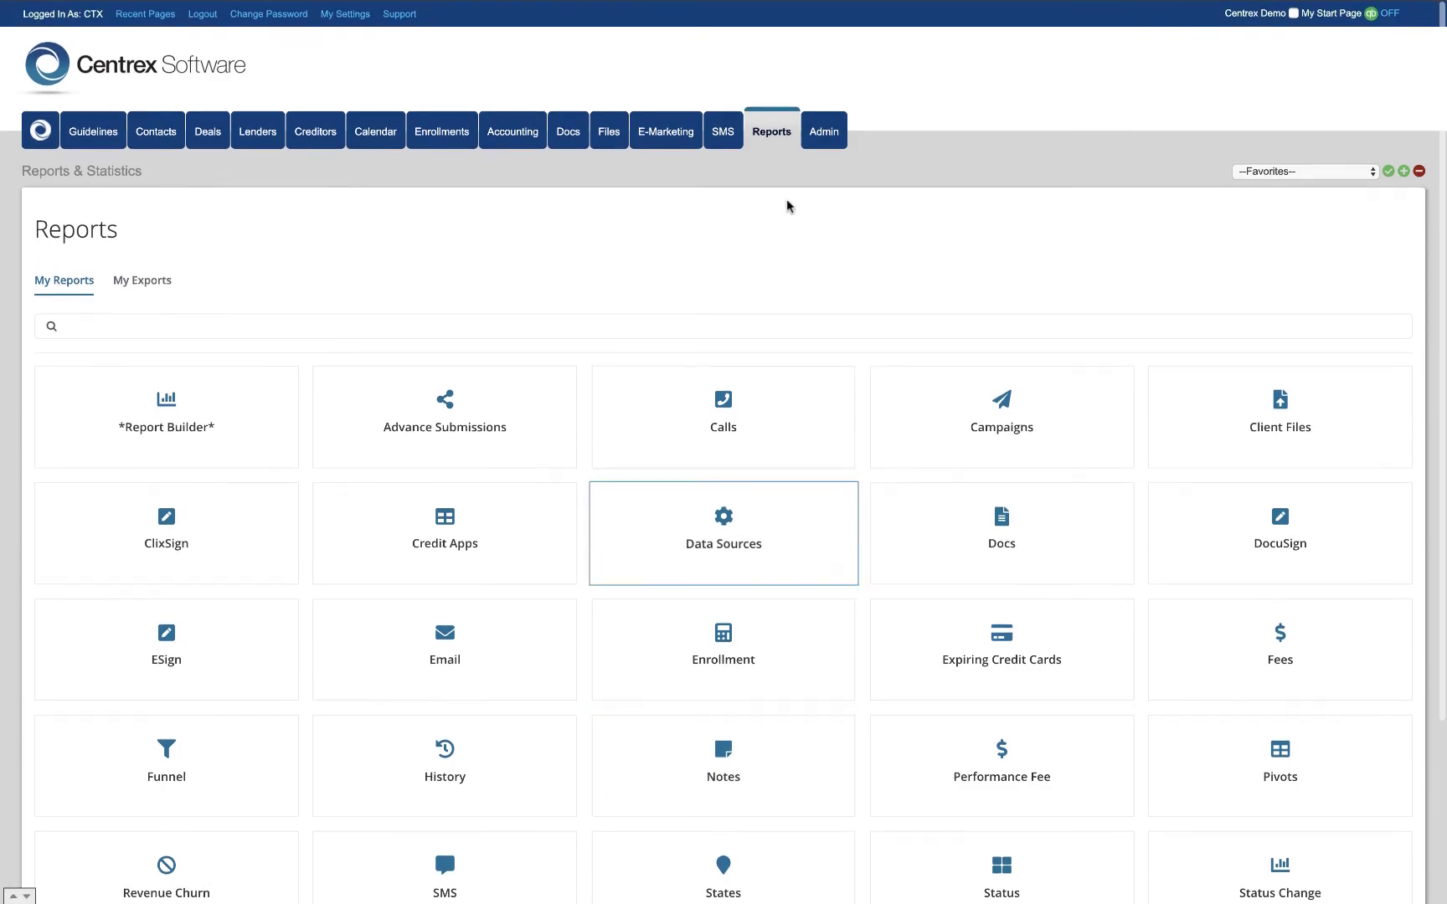
left_click(824, 141)
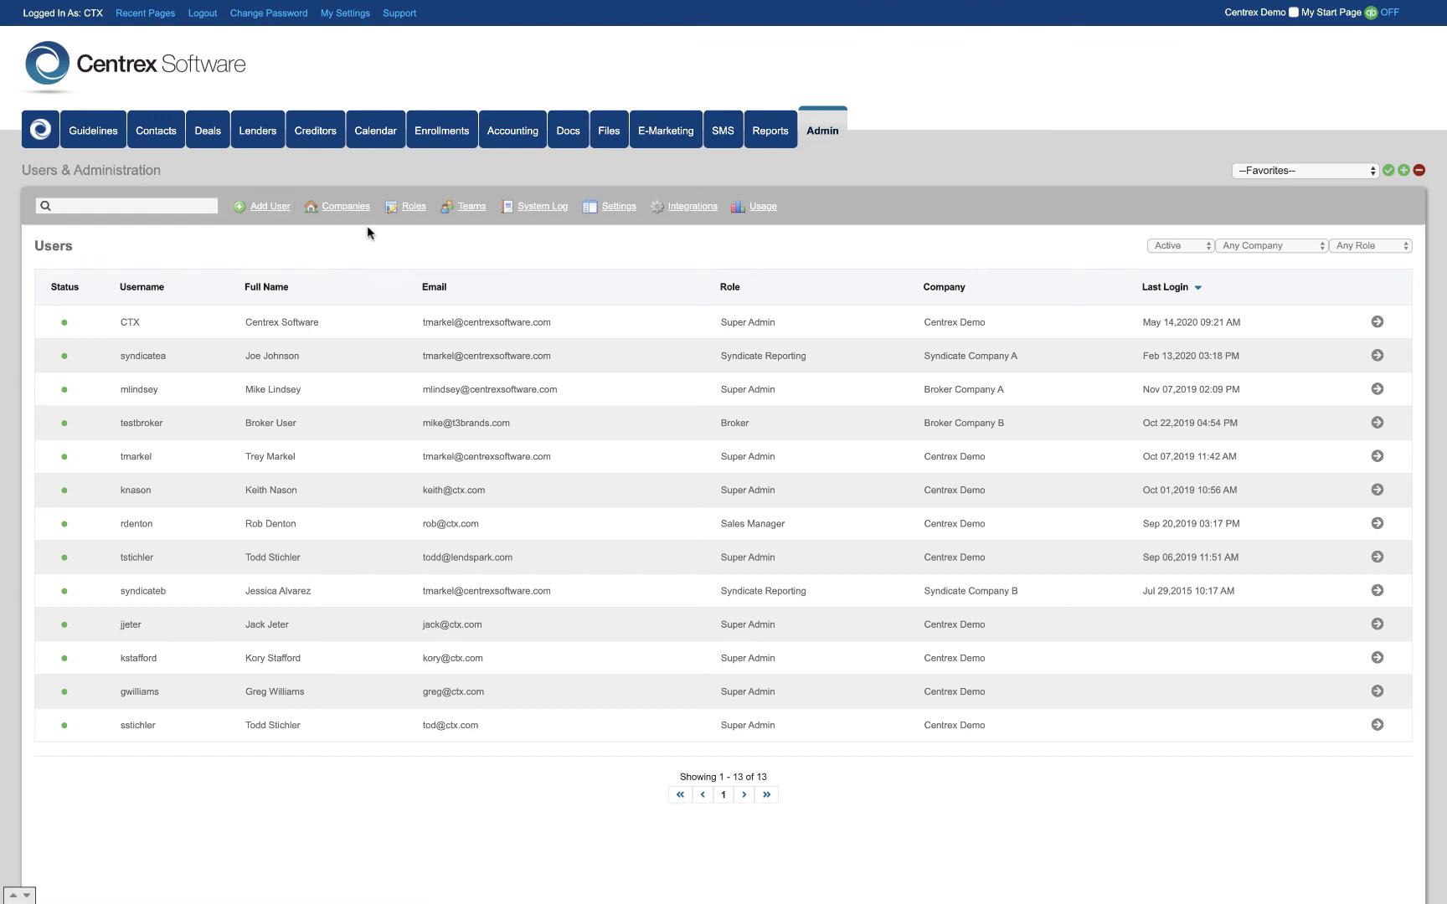
Step: Open the Admin module's user roles and look over the permissions available for each module, from Guidelines and Contacts to Enrollments
left_click(416, 211)
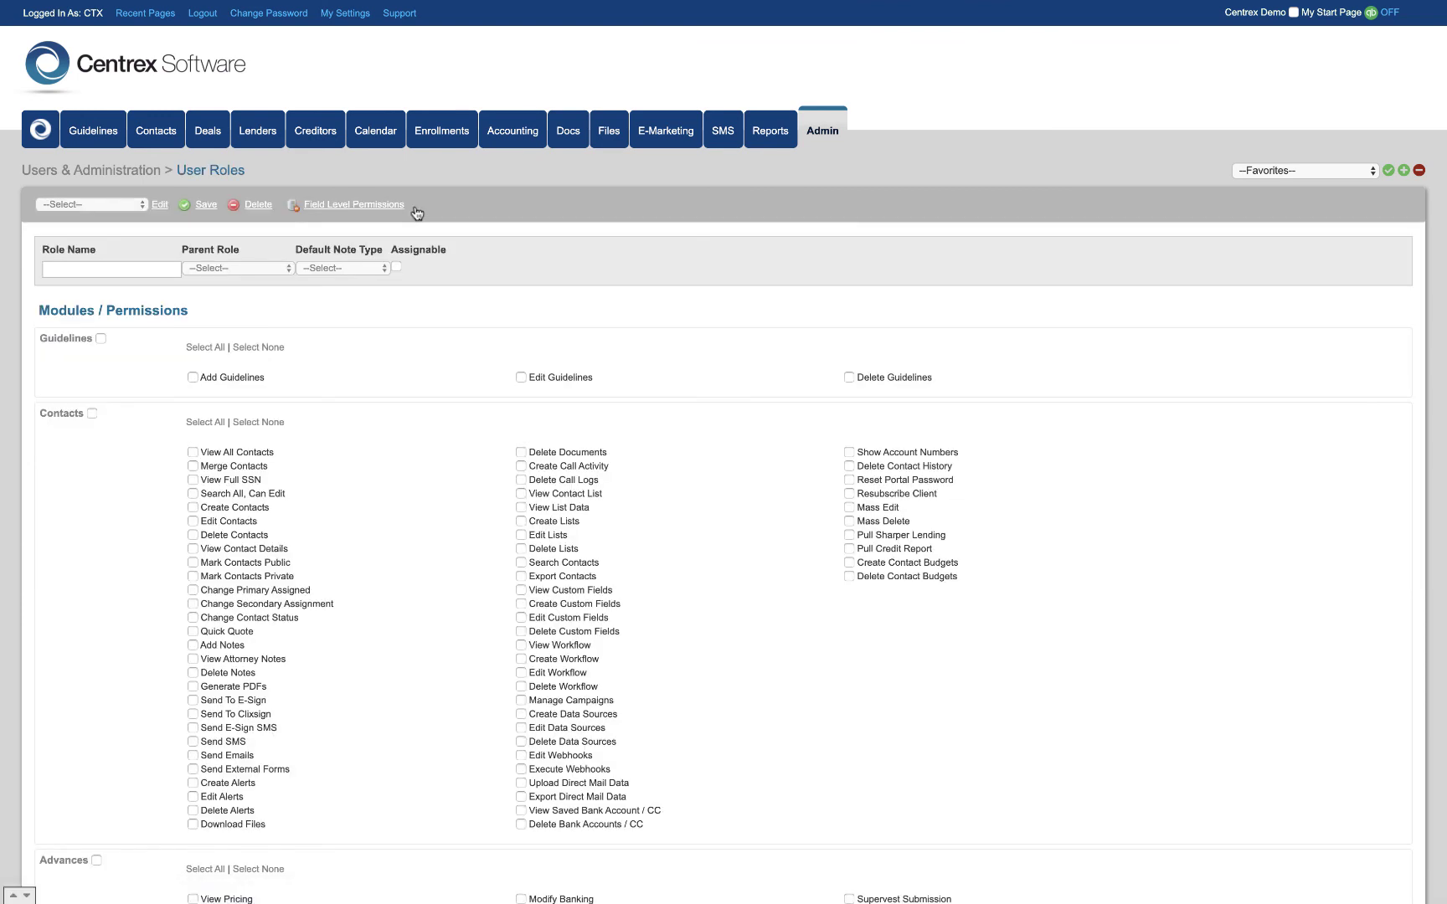
scroll(364, 295, "down", 2)
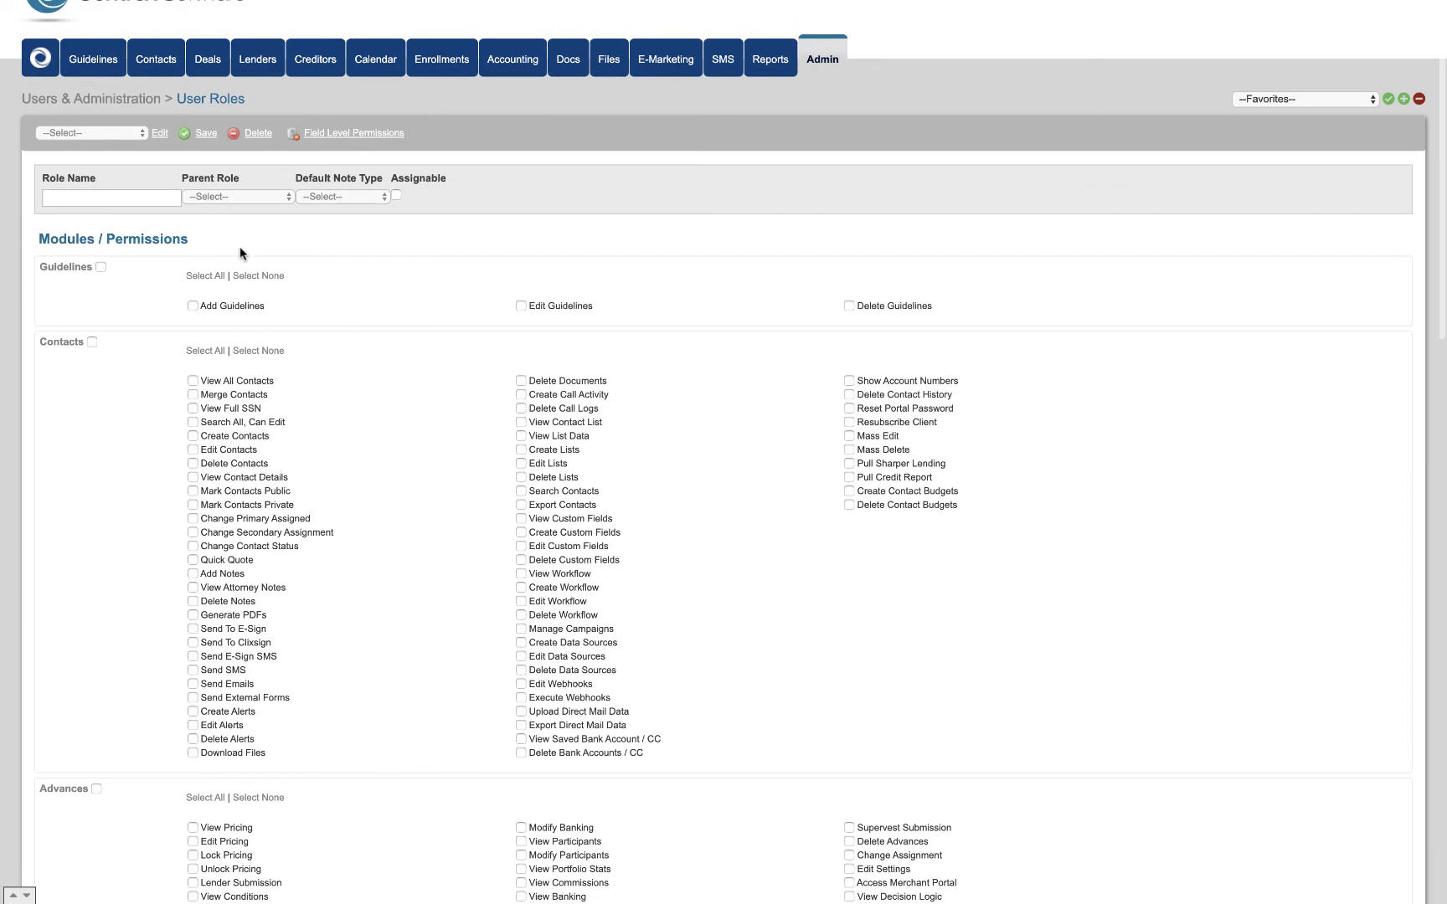
left_click(119, 196)
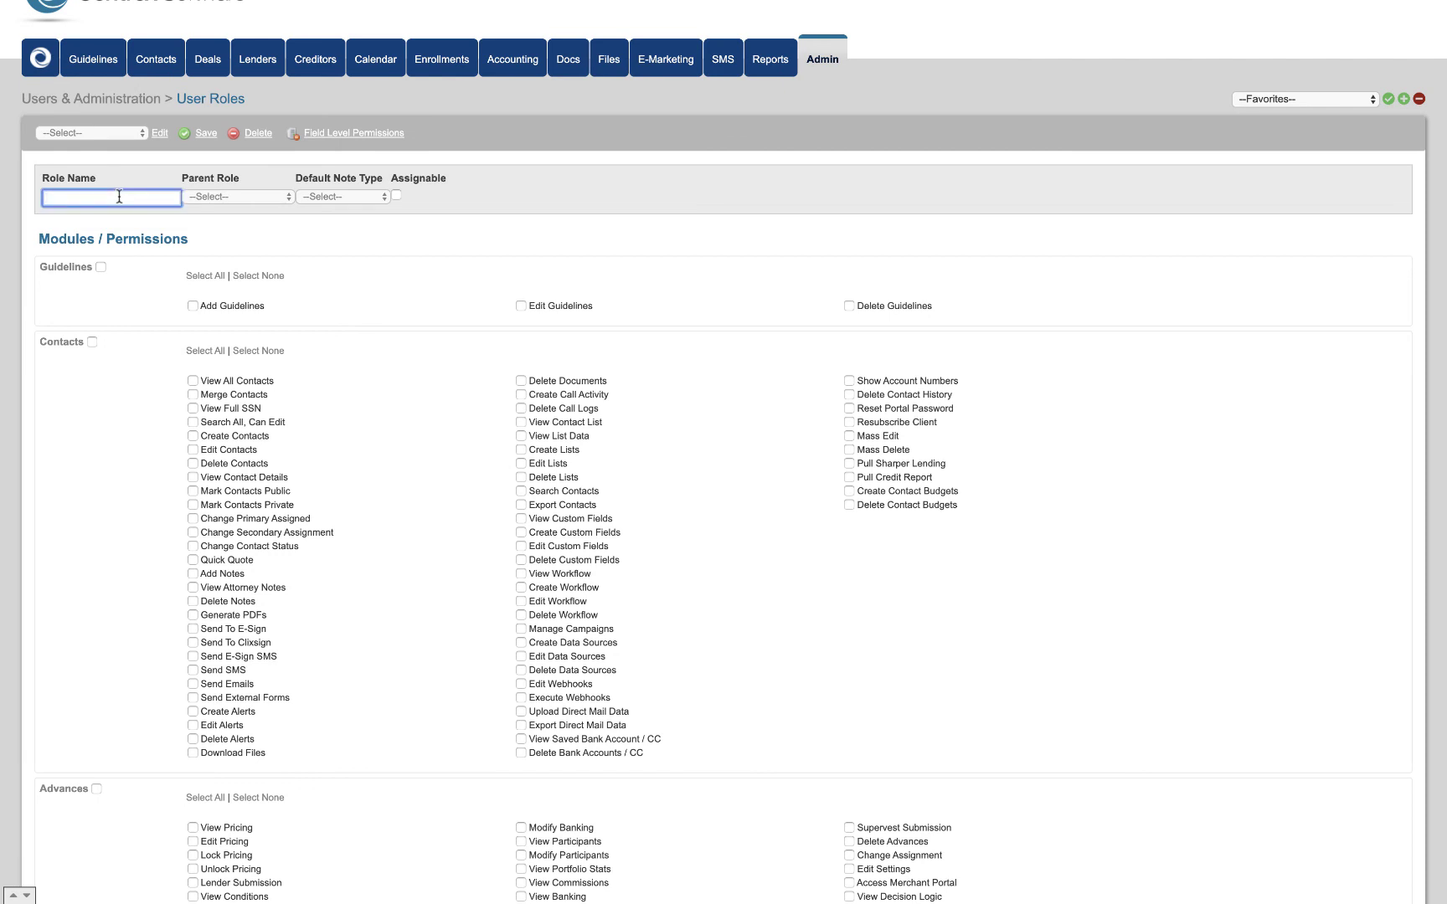
scroll(378, 329, "down", 4)
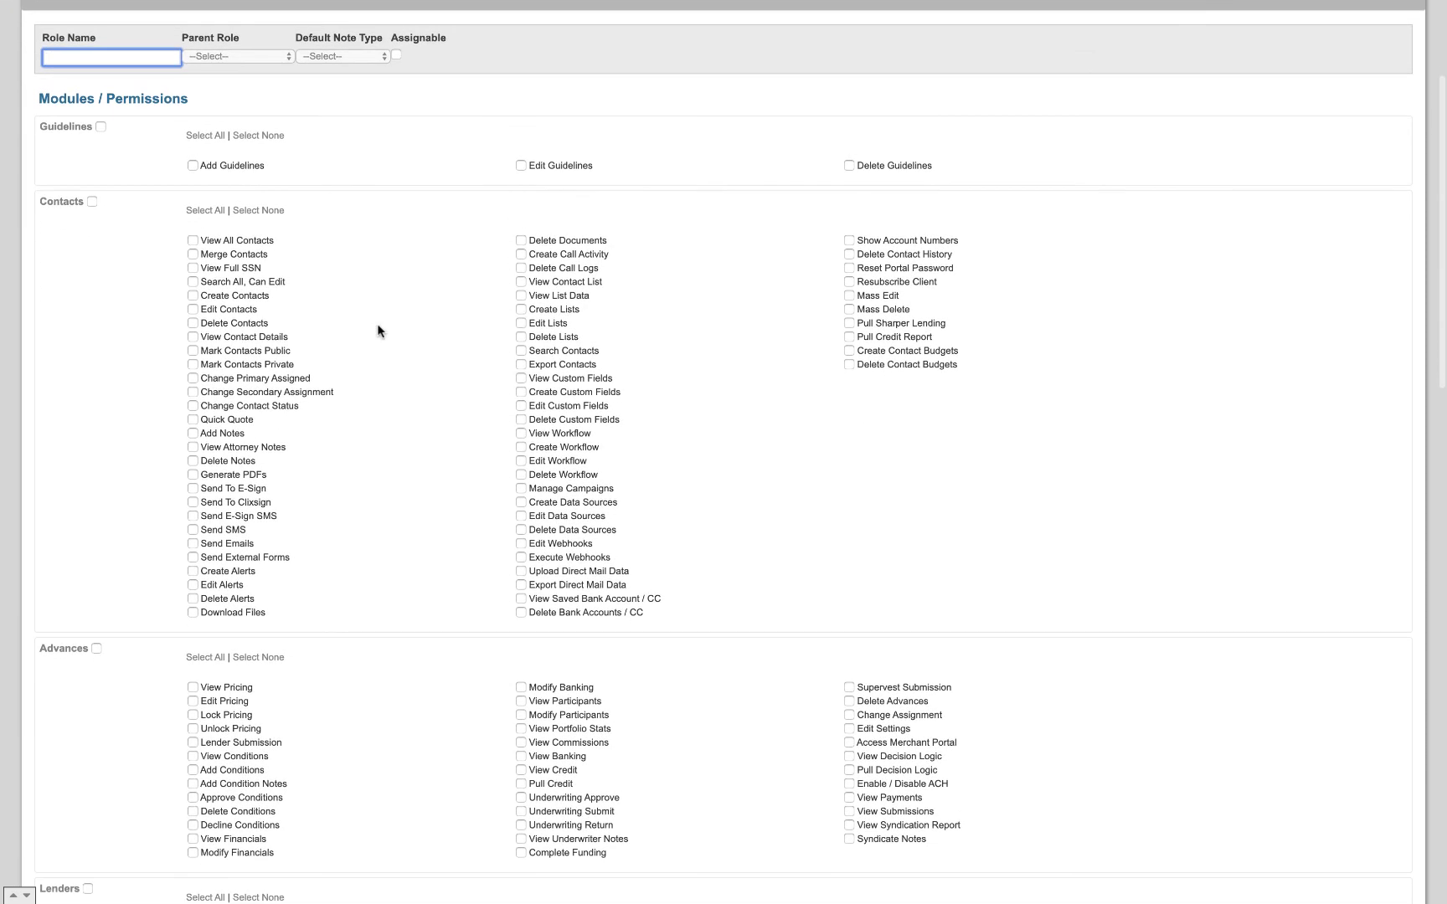
scroll(378, 331, "down", 15)
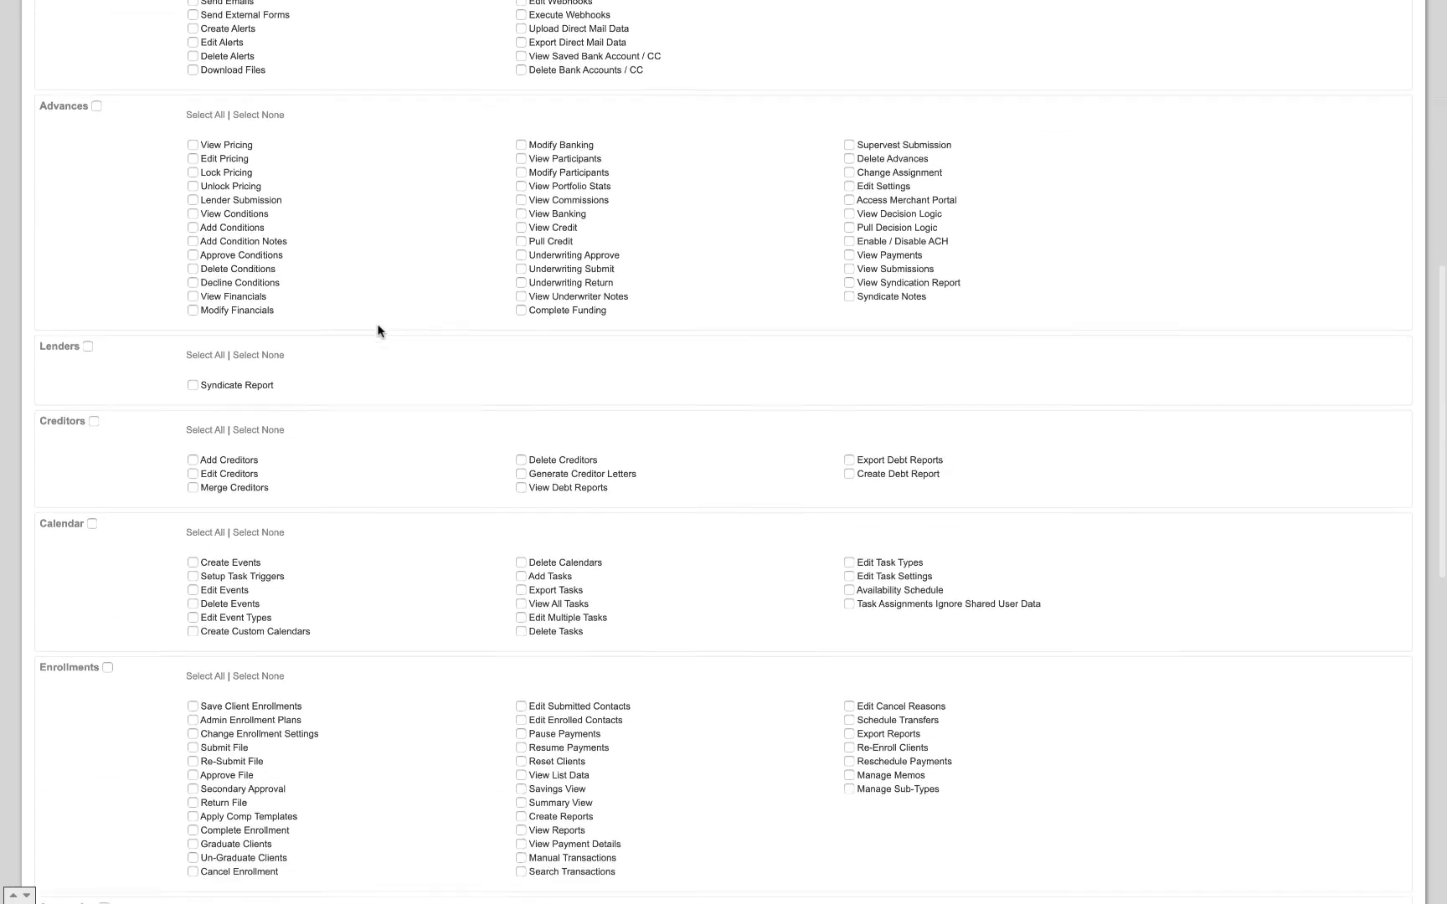
scroll(378, 331, "up", 20)
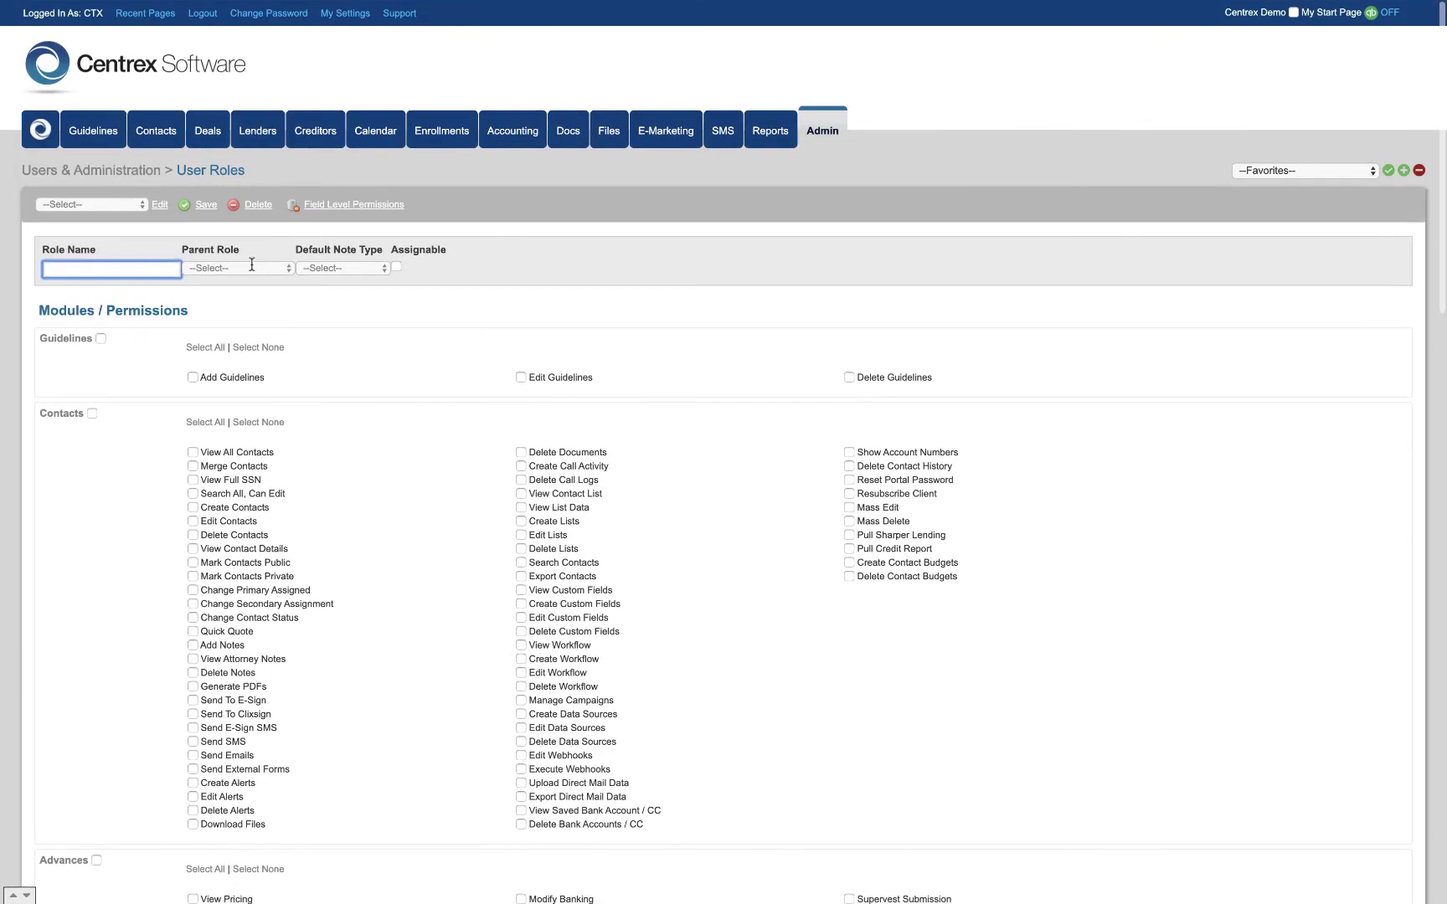
Step: Load the existing Sales role for editing and review its Contacts and Advances permissions
left_click(142, 204)
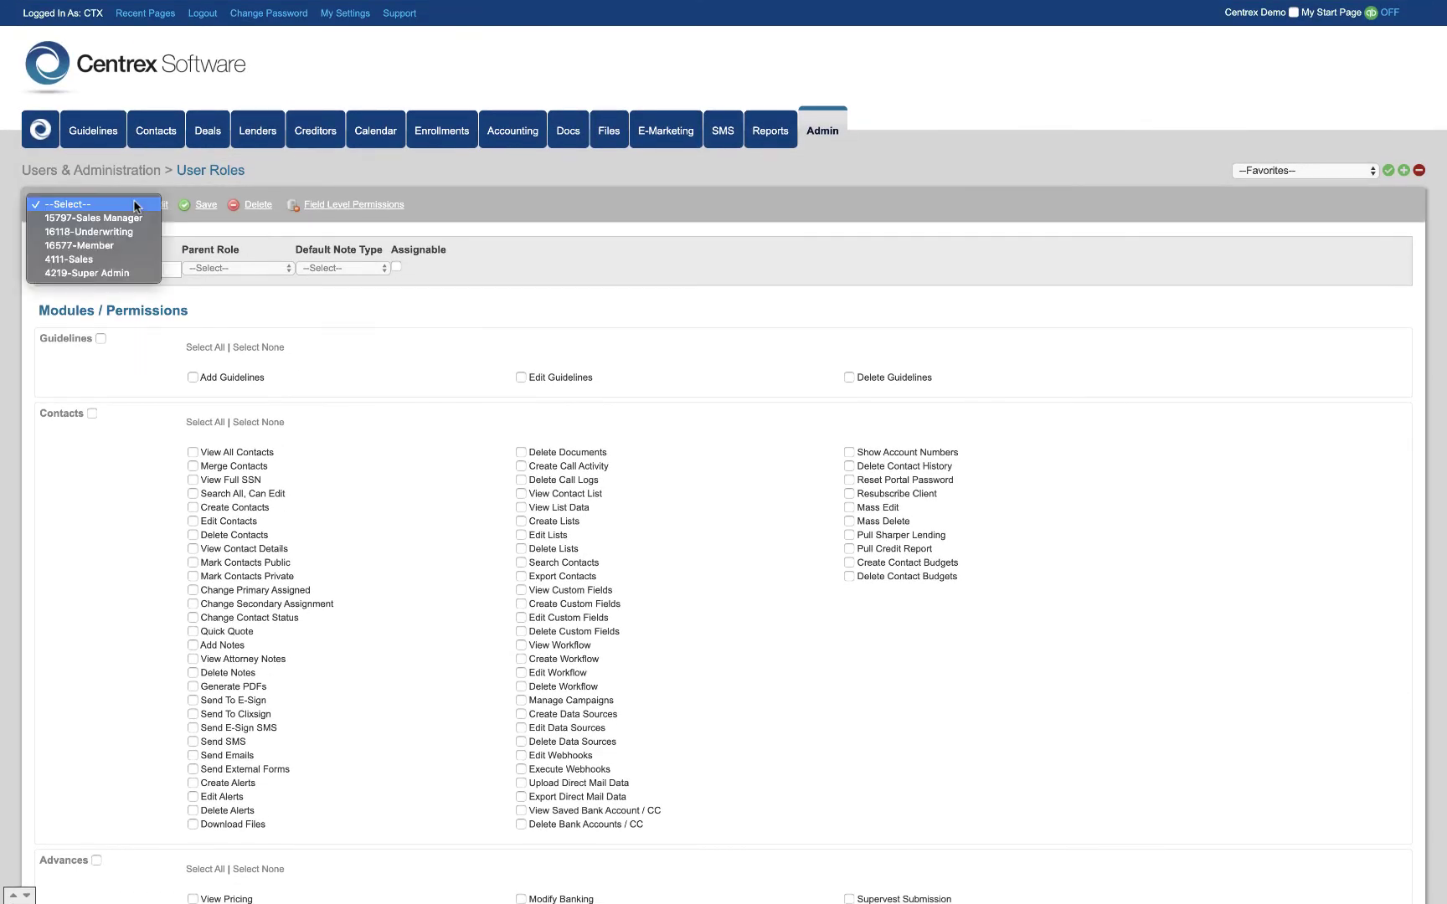
left_click(127, 260)
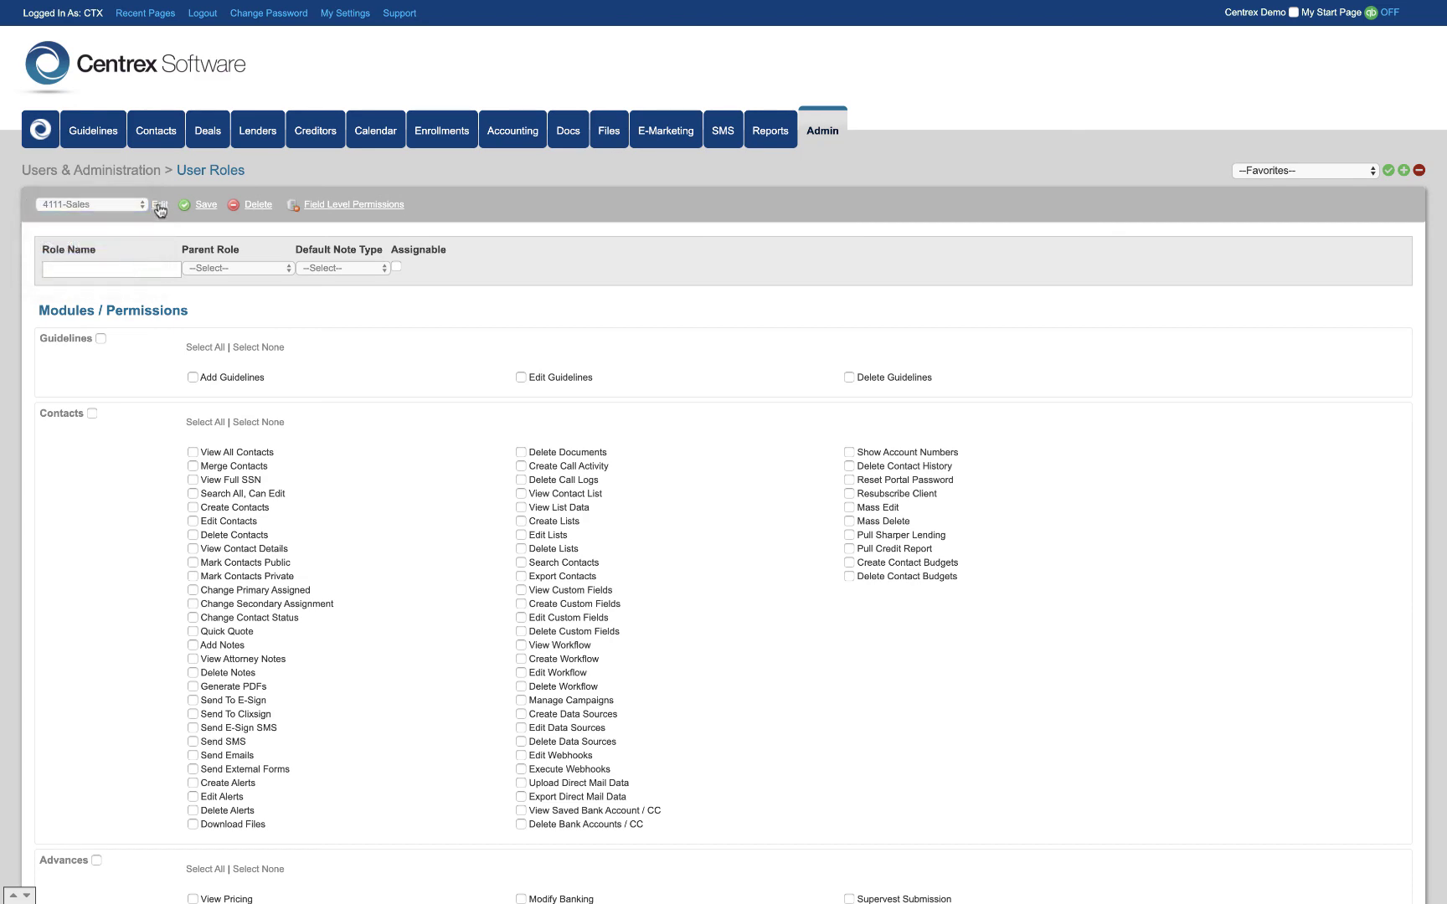
scroll(390, 427, "down", 5)
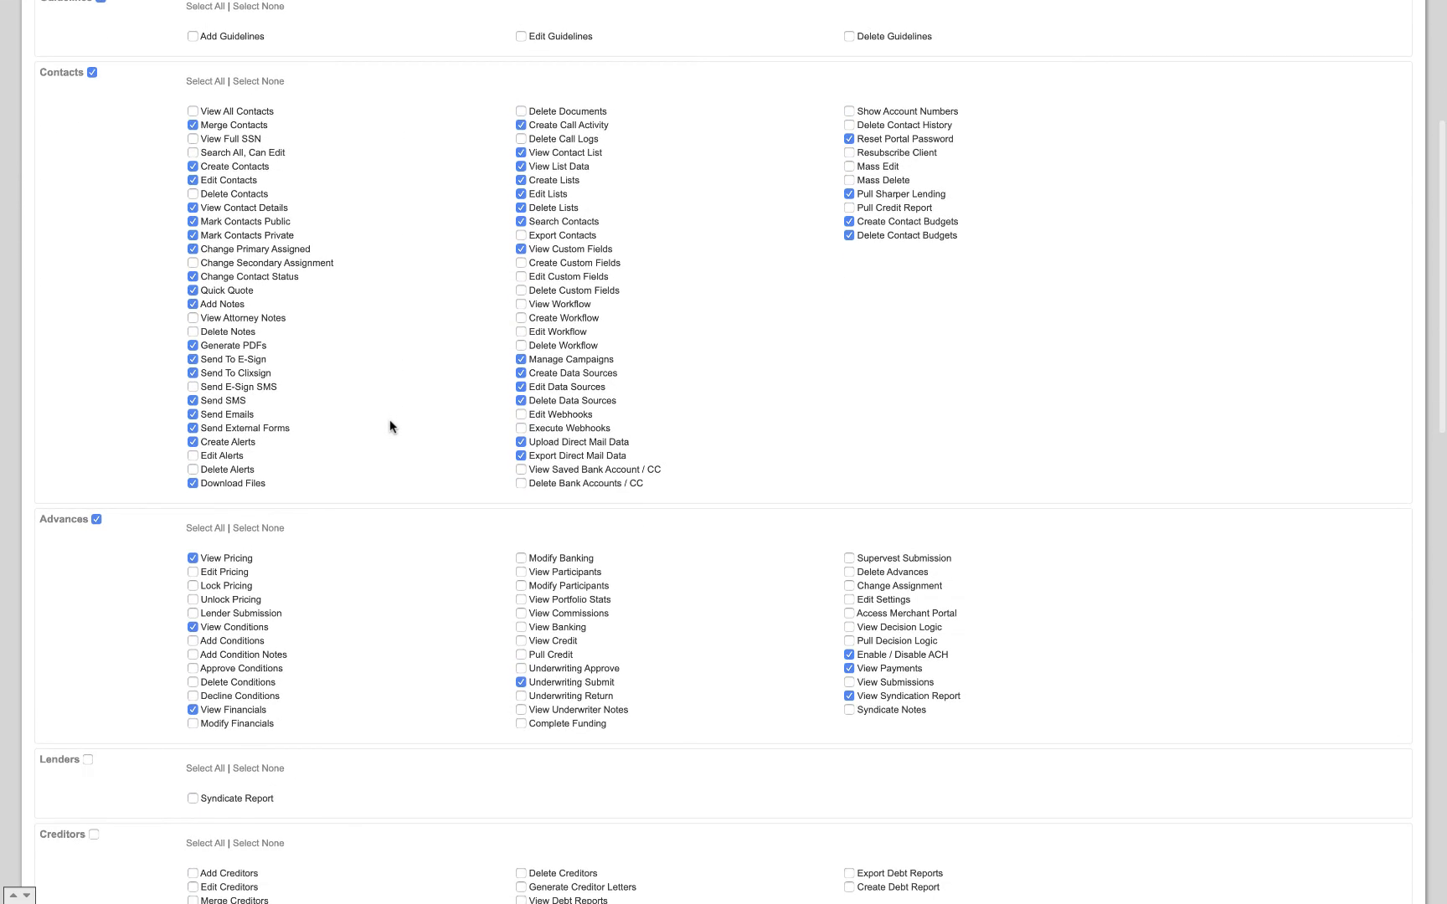
scroll(391, 426, "up", 5)
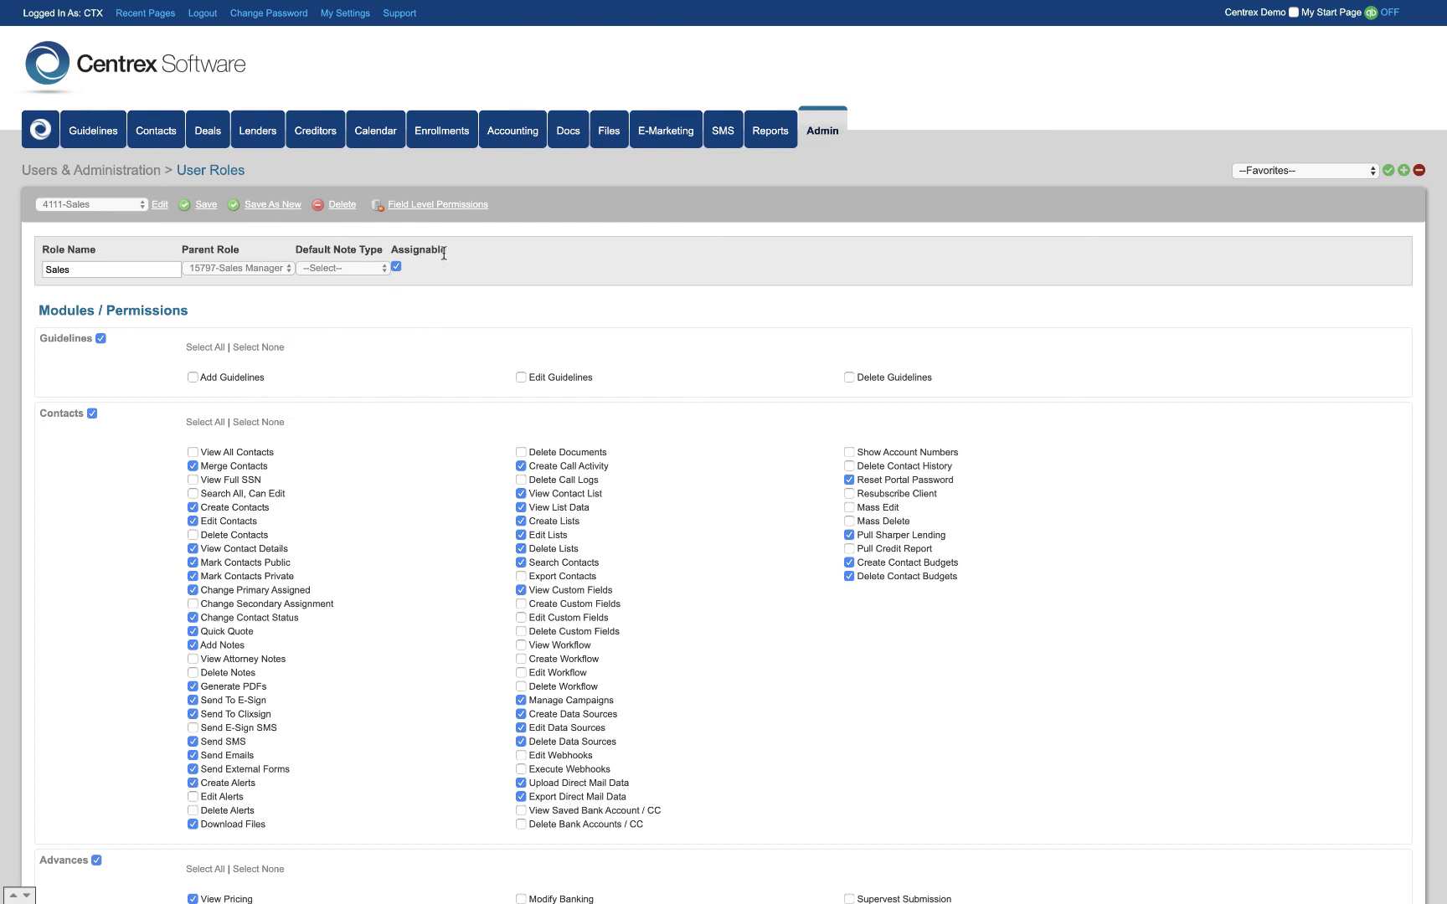
Step: Open the field level permissions, load the existing Sales profile, and check that it applies to the Sales role
left_click(450, 210)
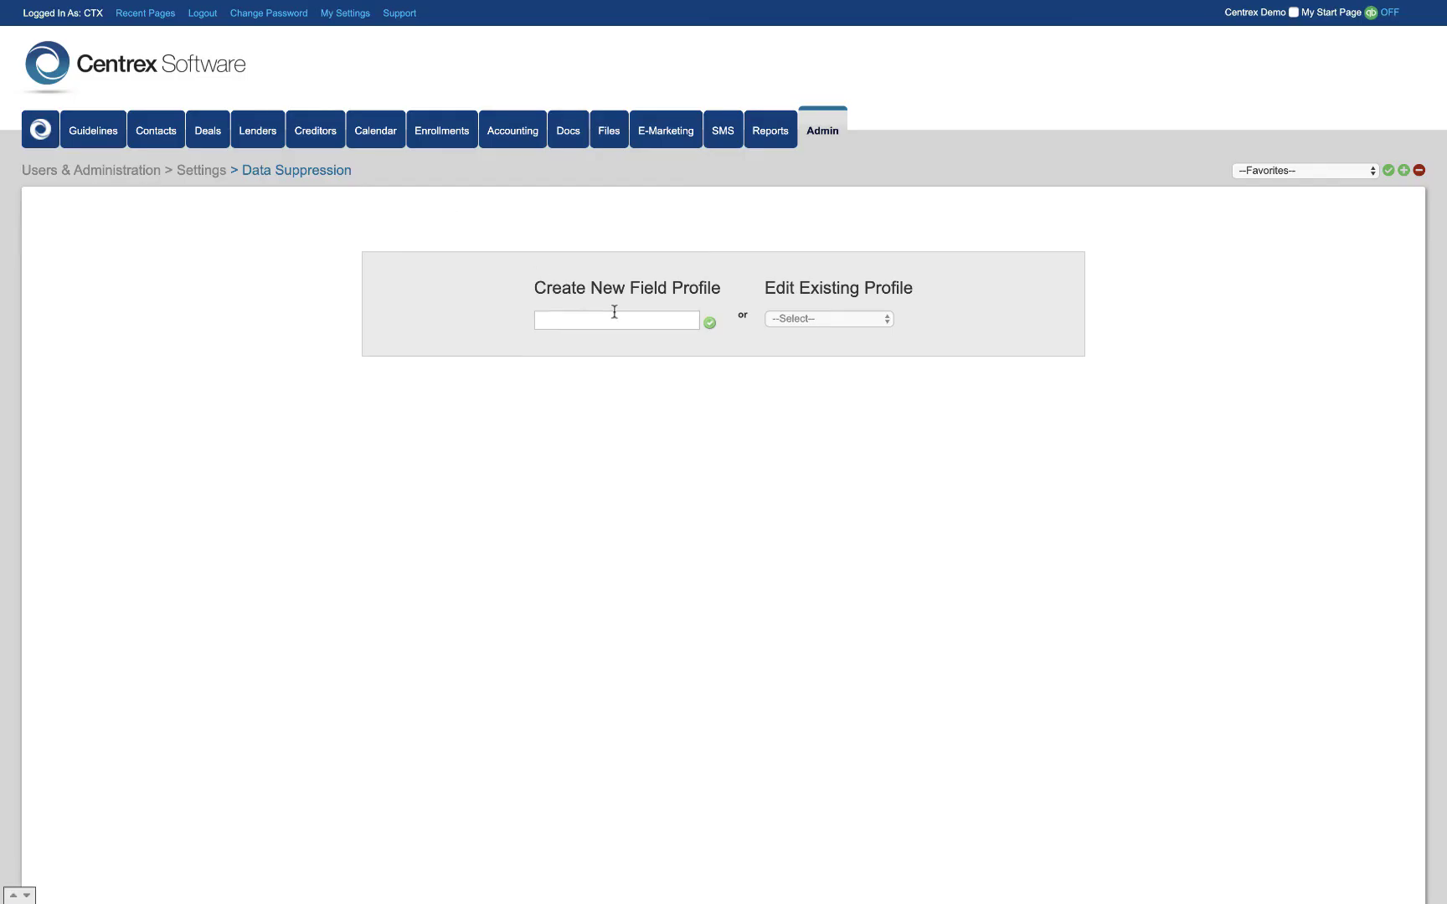
left_click(834, 318)
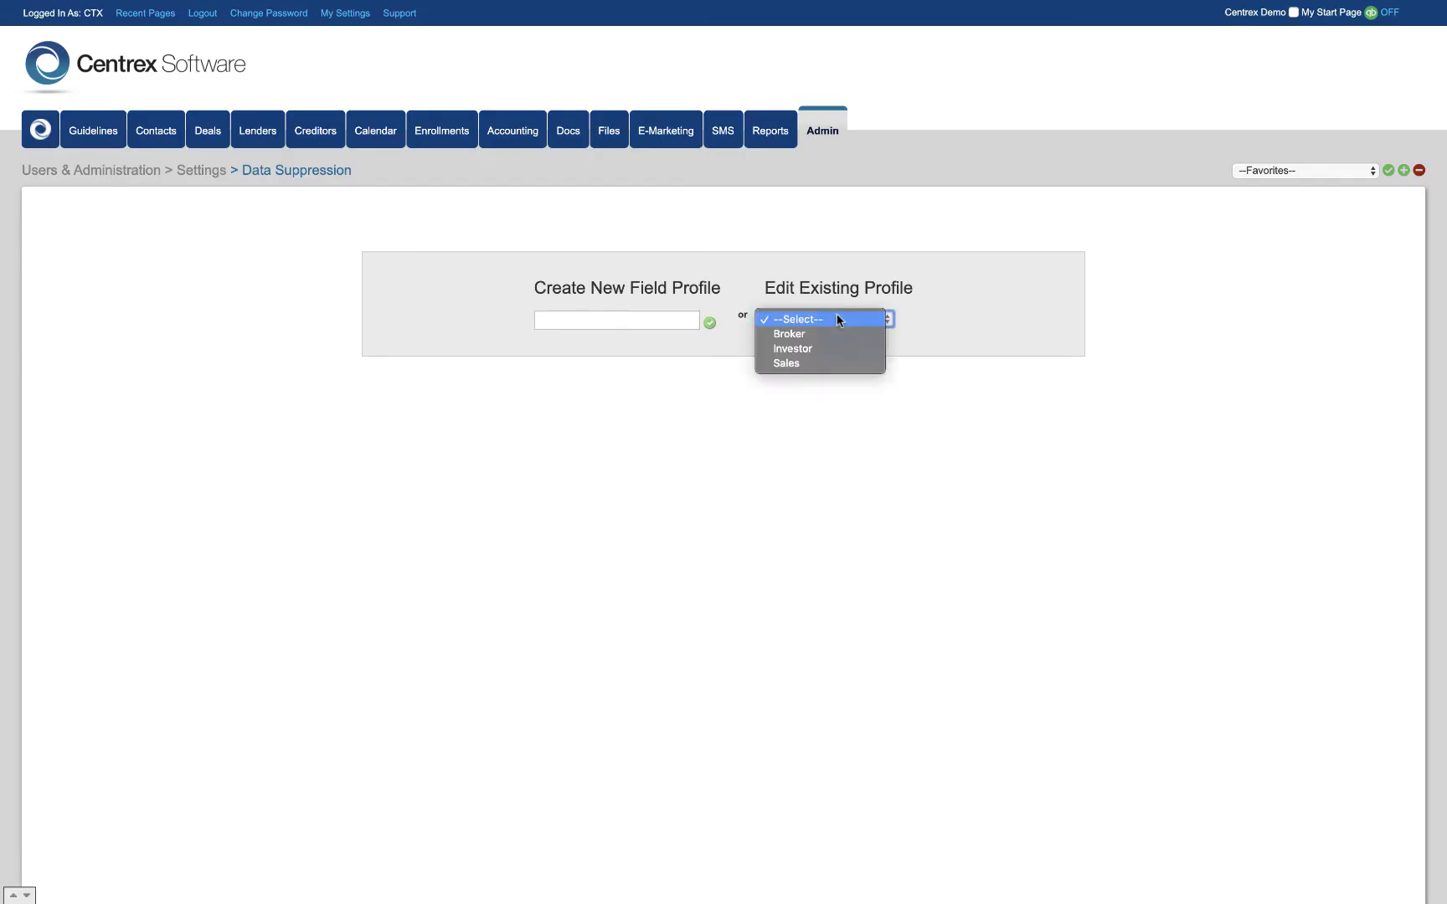
left_click(833, 363)
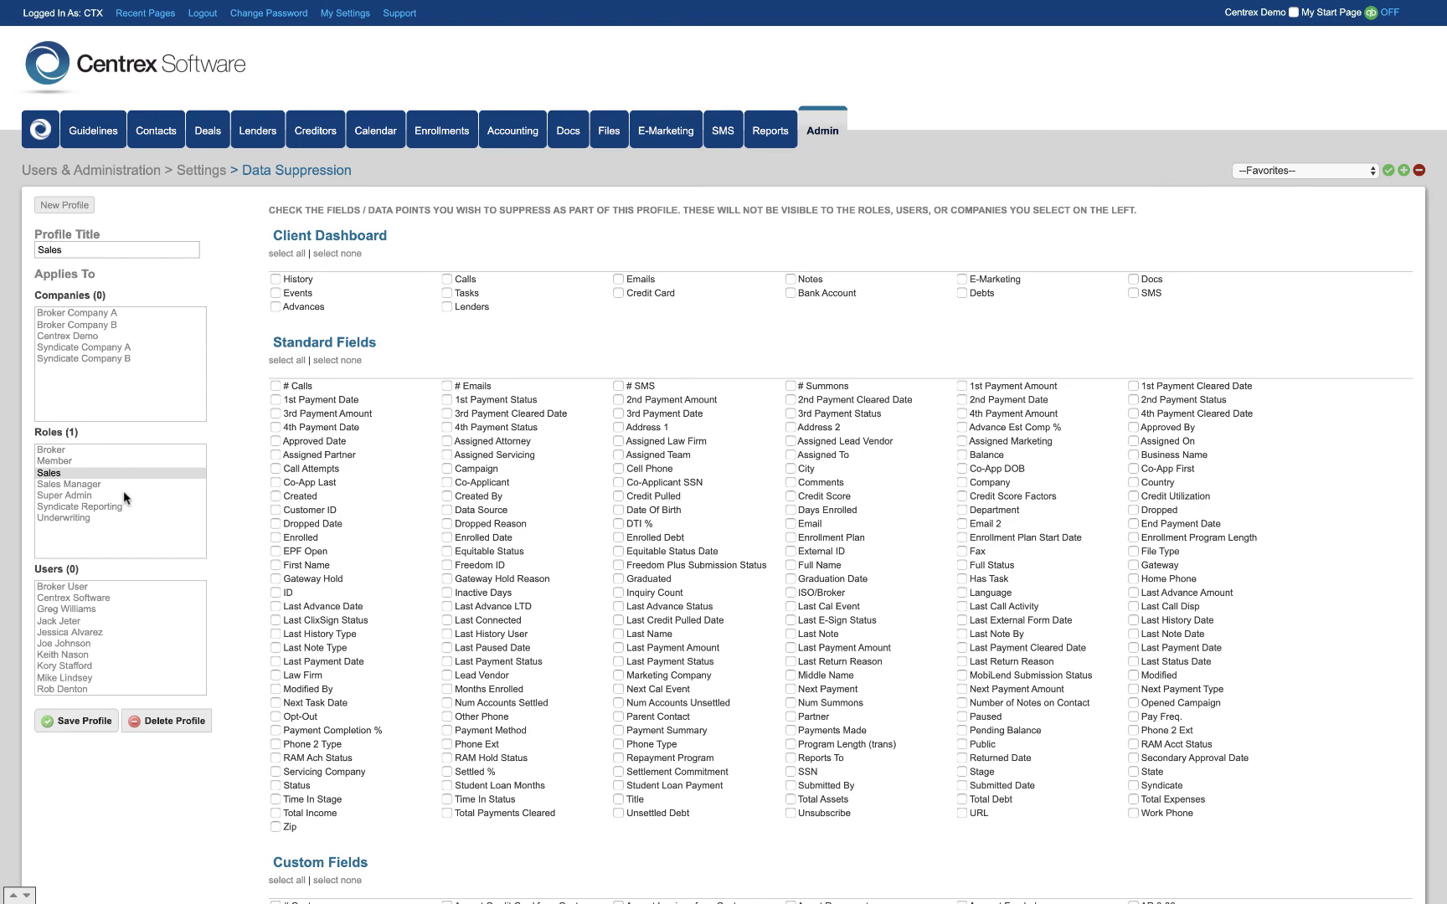
scroll(123, 491, "down", 1)
left_click(59, 436)
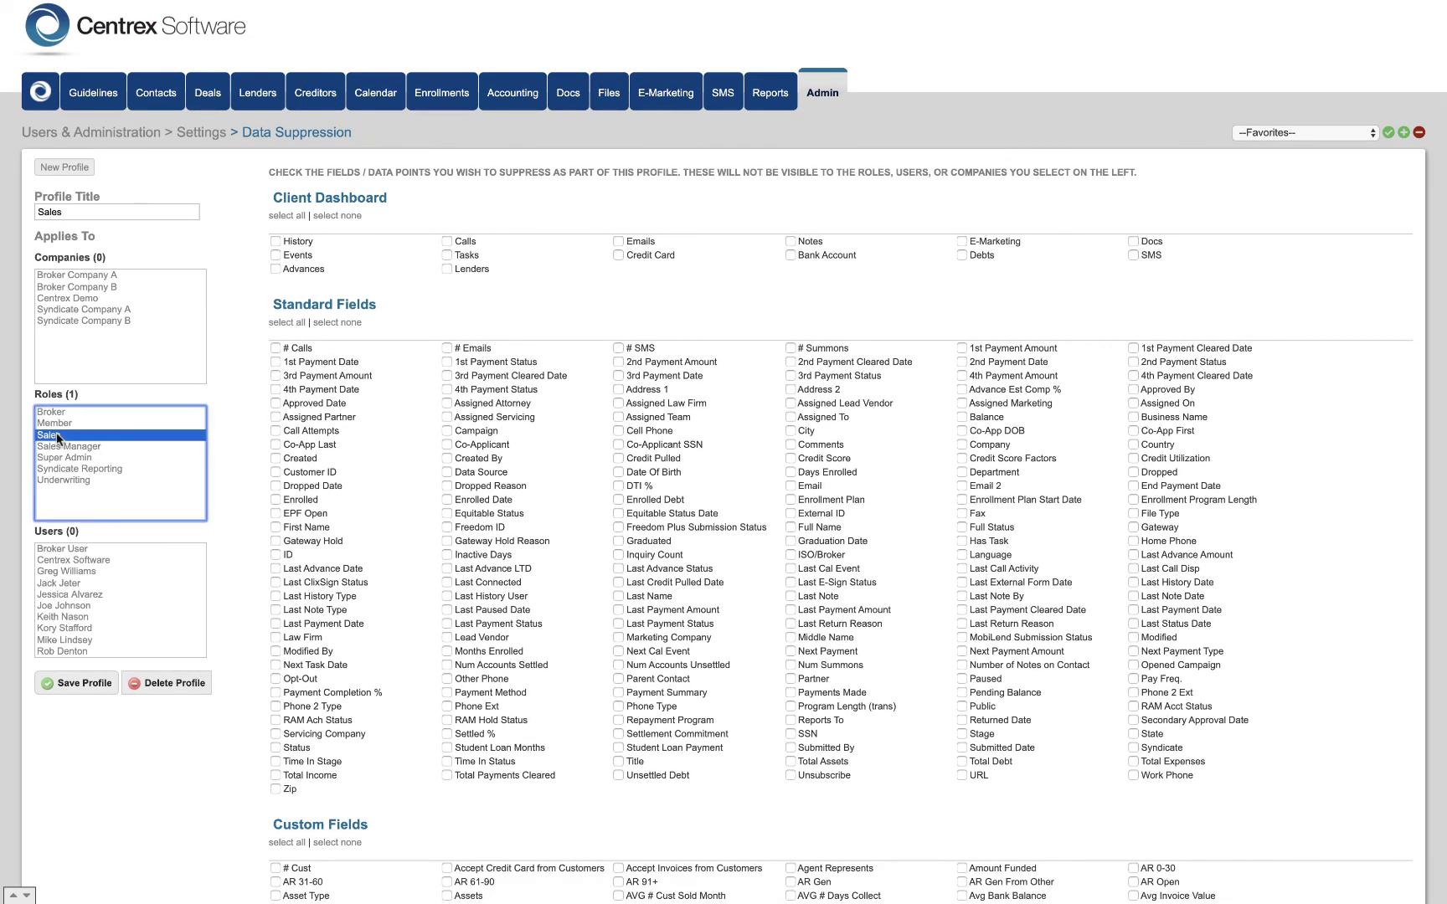
left_click(235, 414)
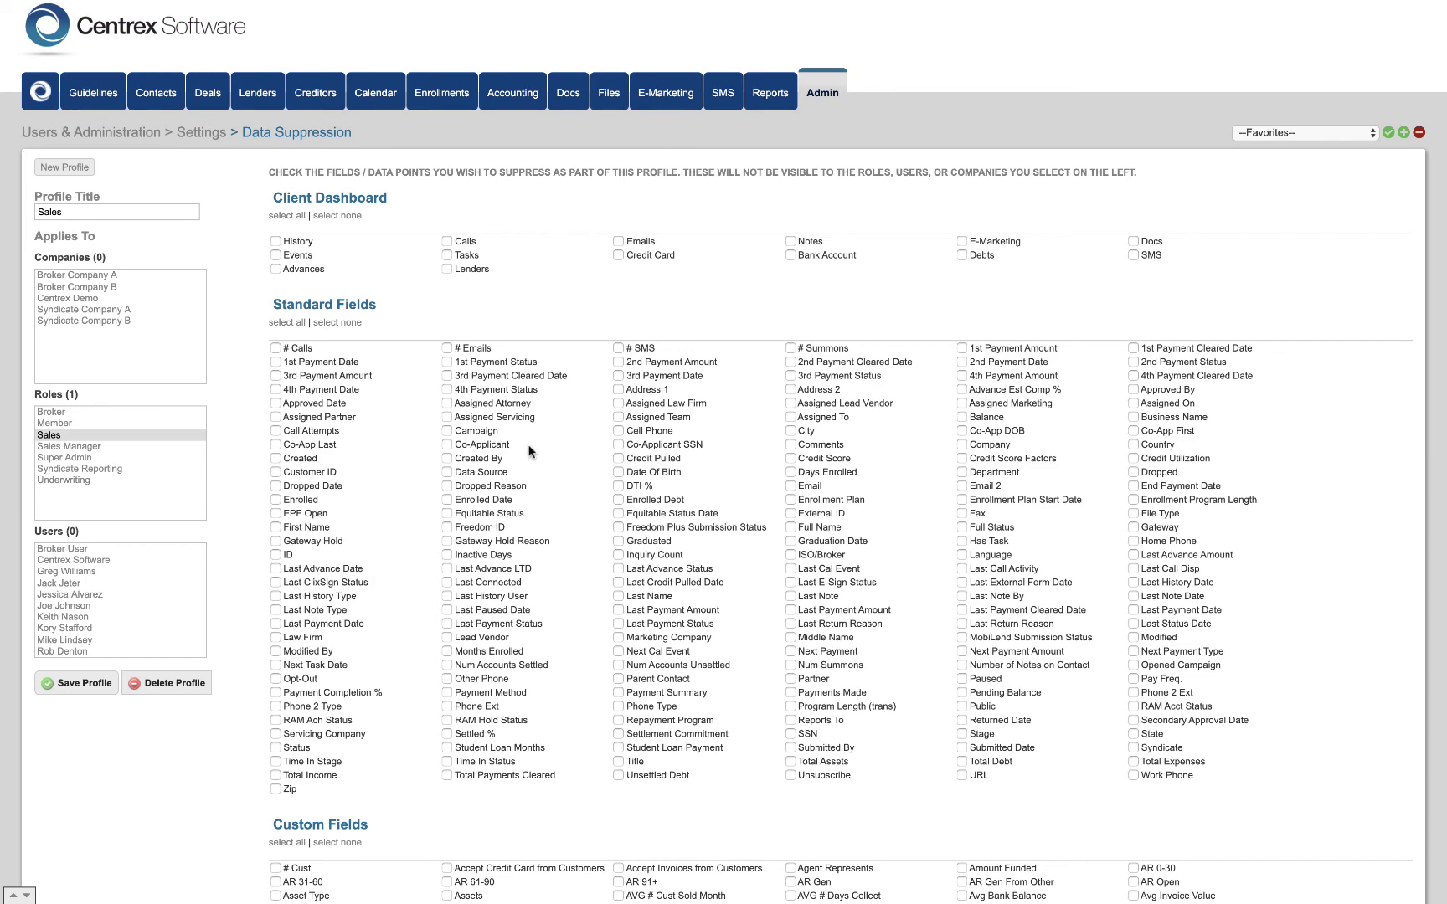
Step: Mark the Date Of Birth standard field for suppression in the Sales profile and look through the other field groups
scroll(533, 453, "down", 1)
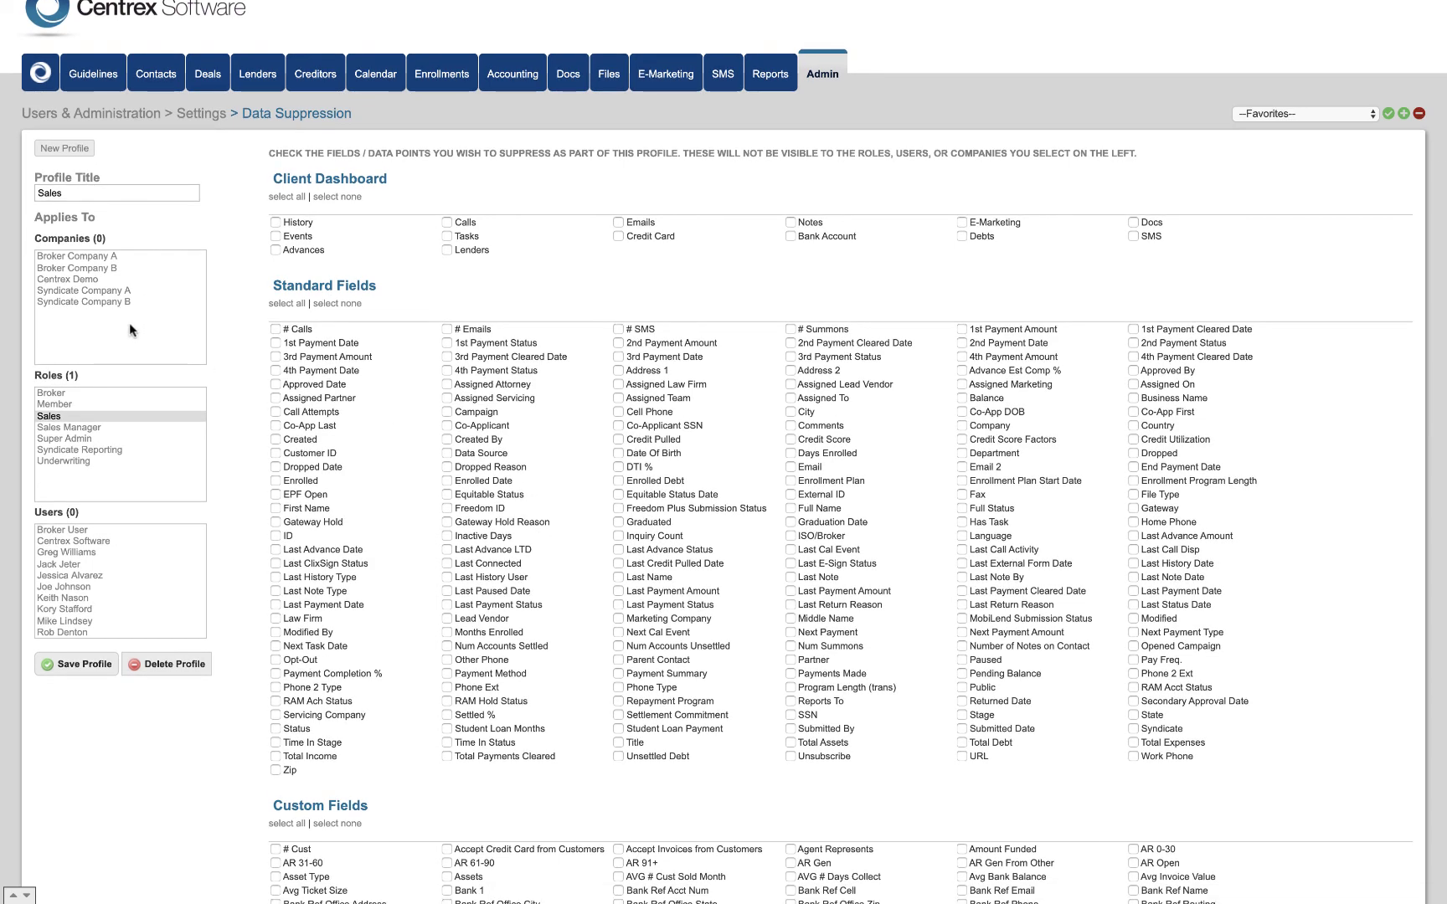
left_click(618, 454)
scroll(702, 511, "down", 6)
scroll(700, 507, "down", 5)
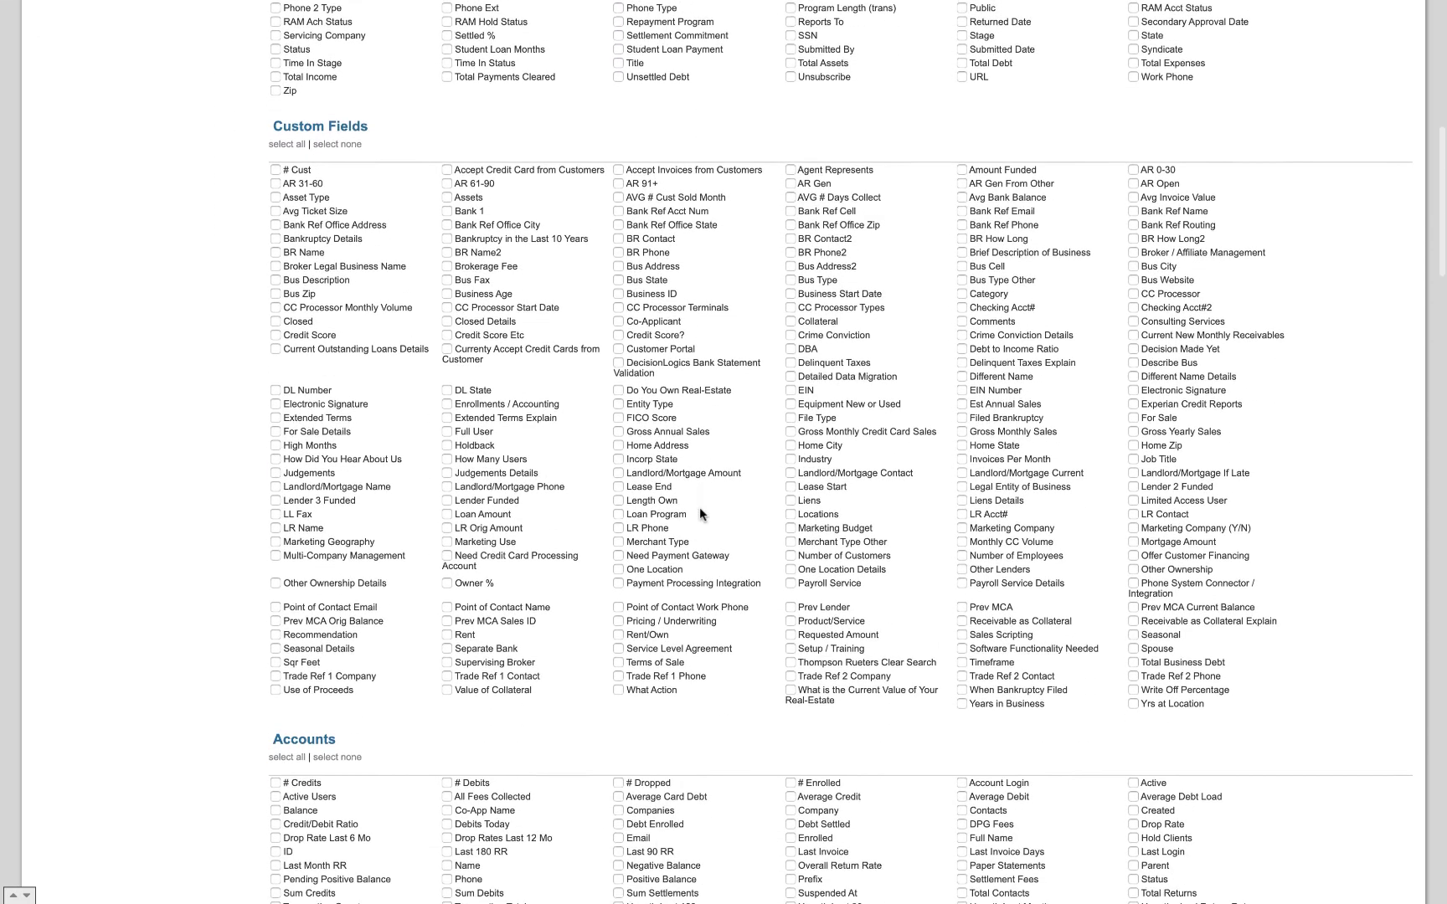
scroll(700, 507, "down", 9)
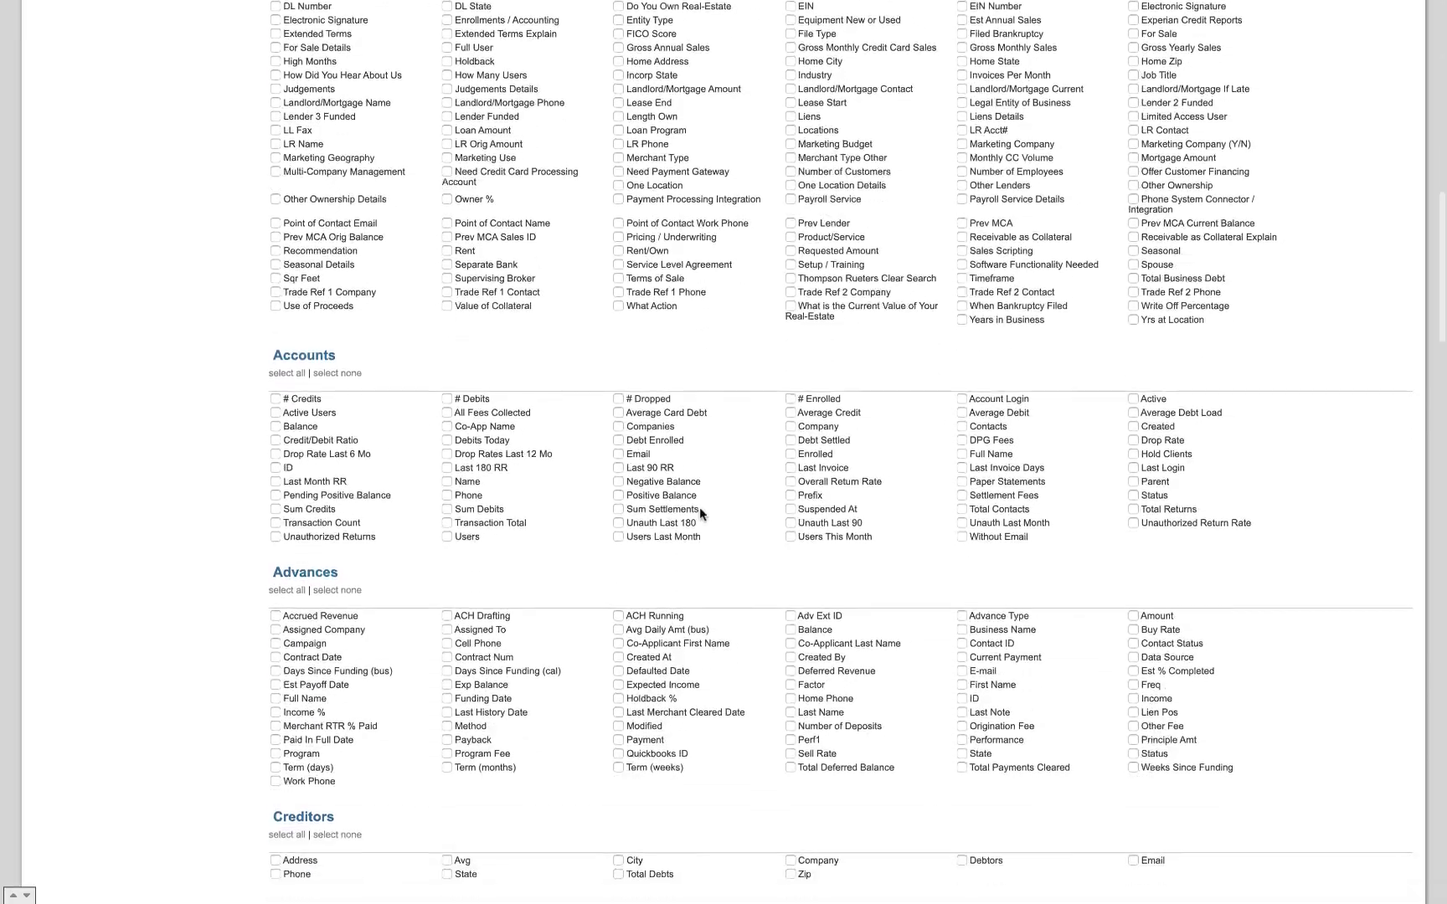
scroll(700, 510, "down", 9)
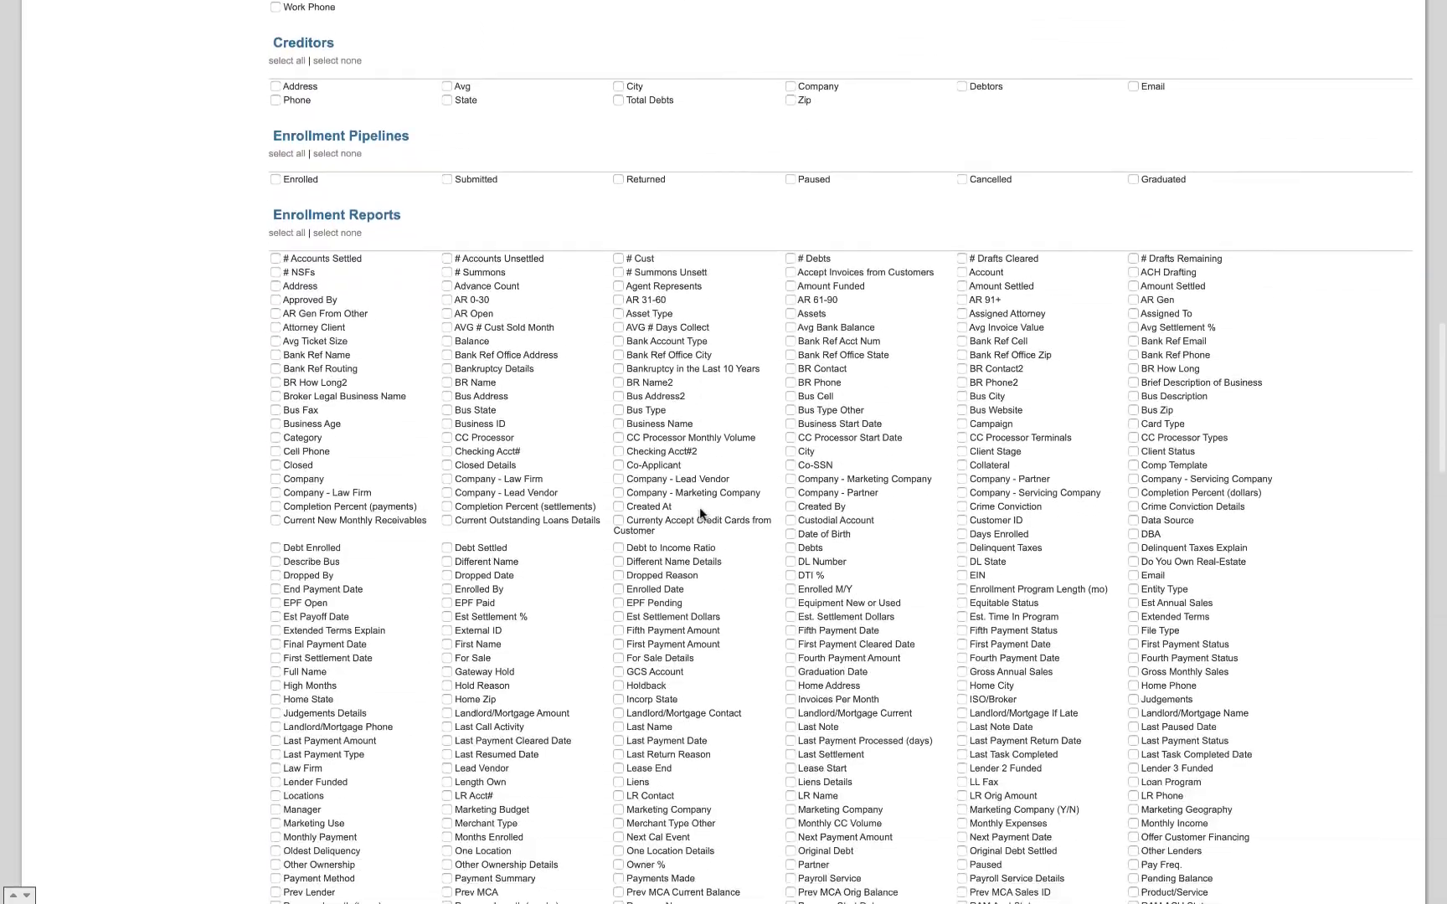
scroll(700, 507, "down", 6)
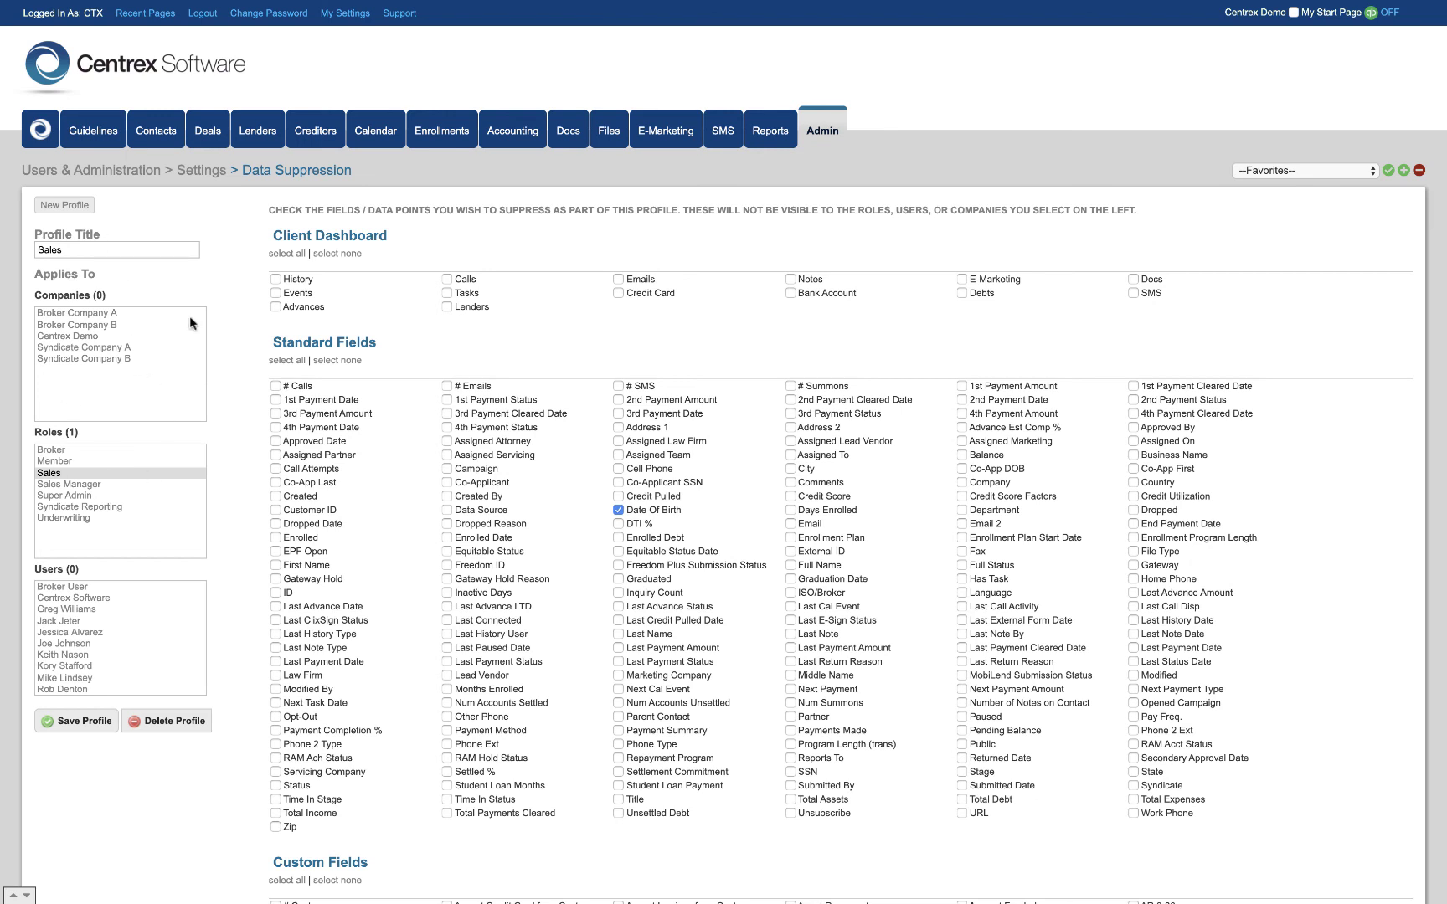
Step: Open the Sales team from the Admin module's Teams and try the Member role as its membership, returning to the Sales role
left_click(822, 137)
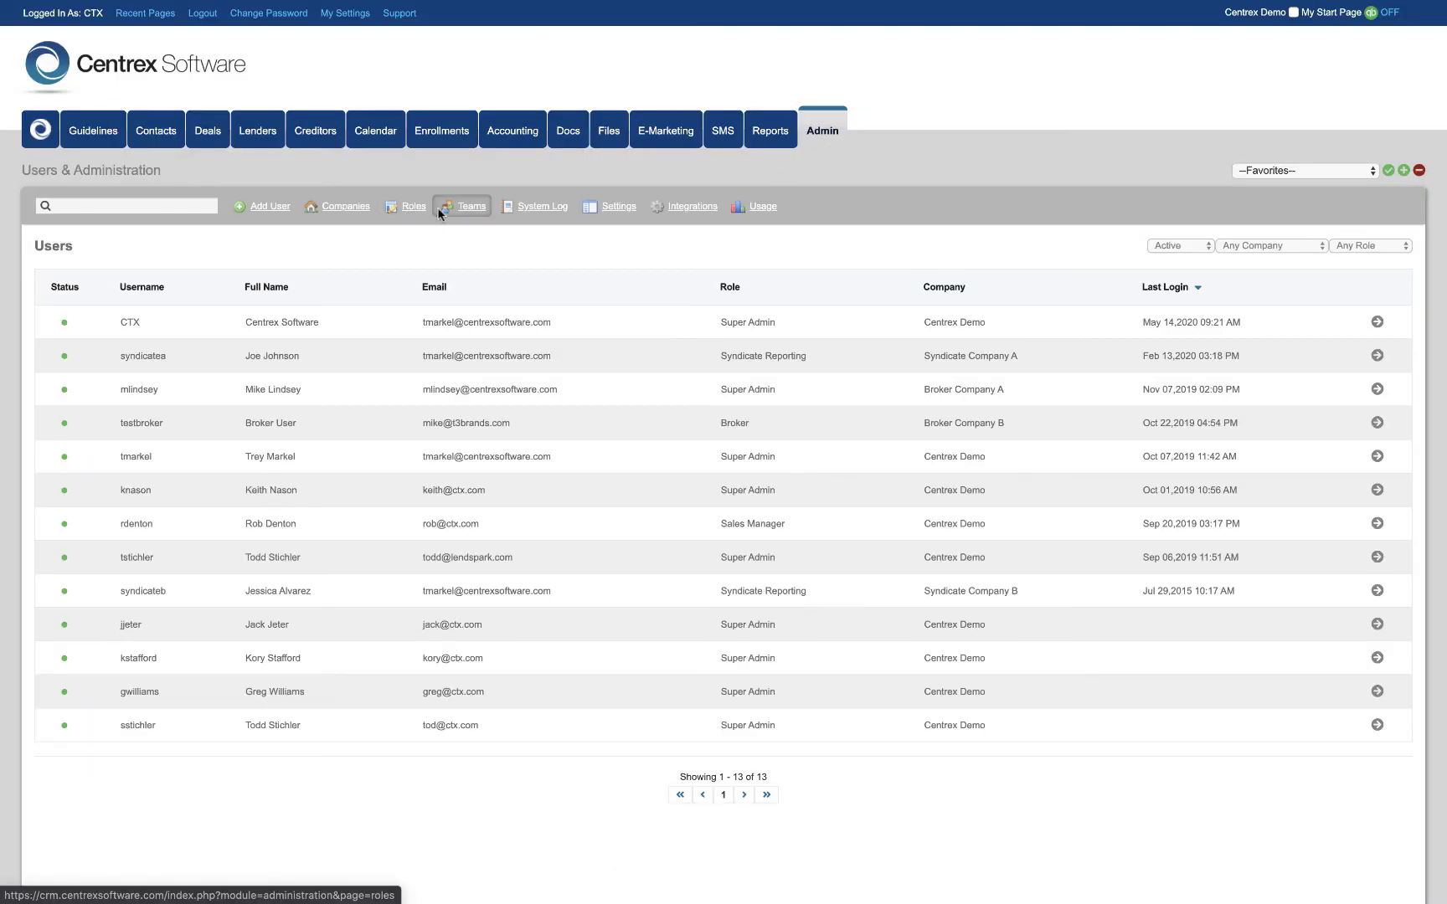
left_click(465, 206)
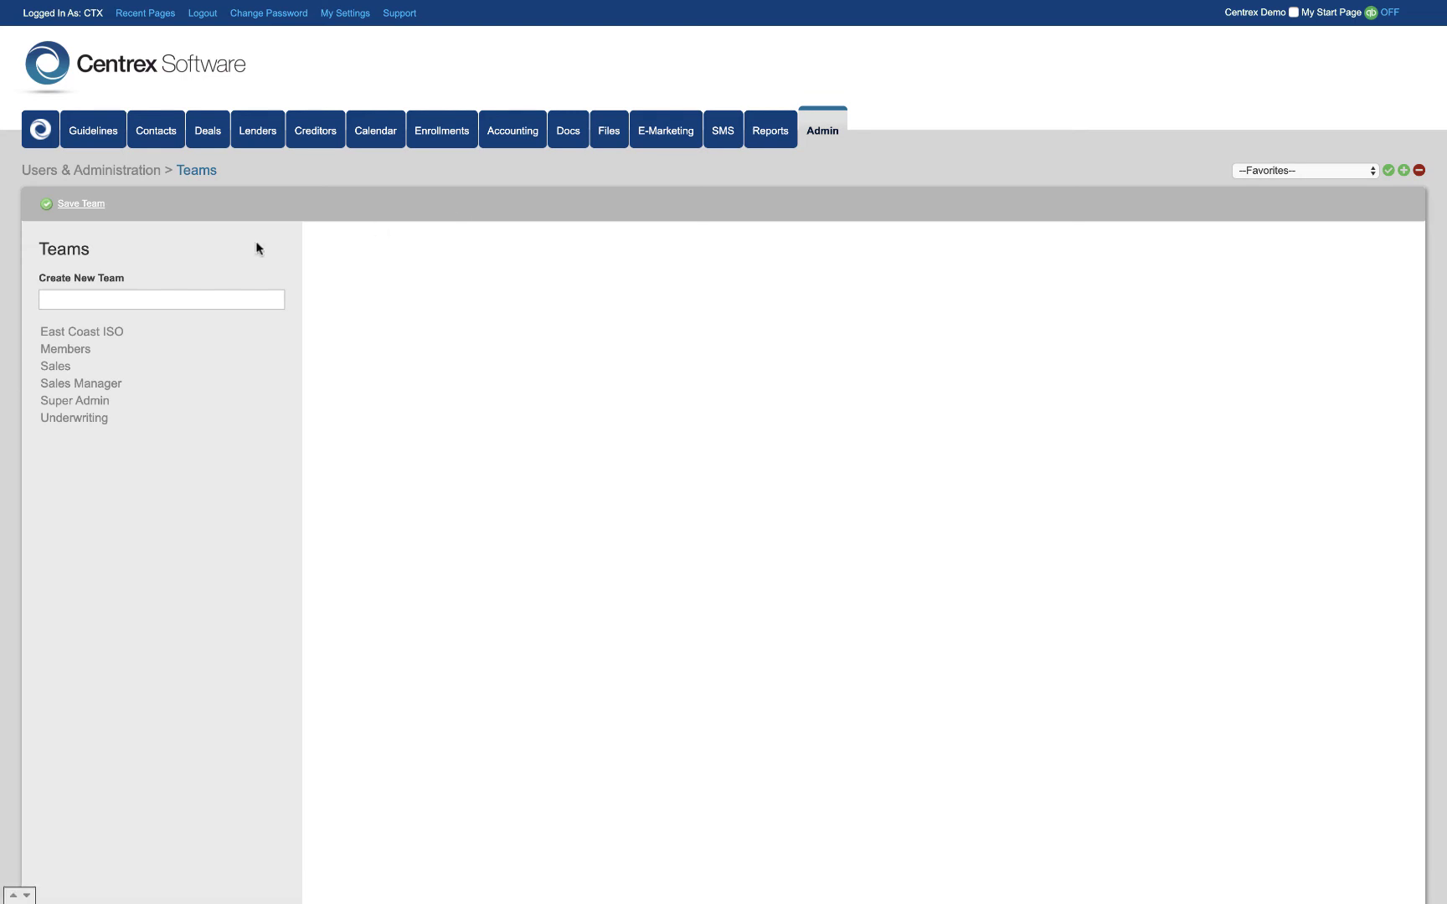
left_click(59, 366)
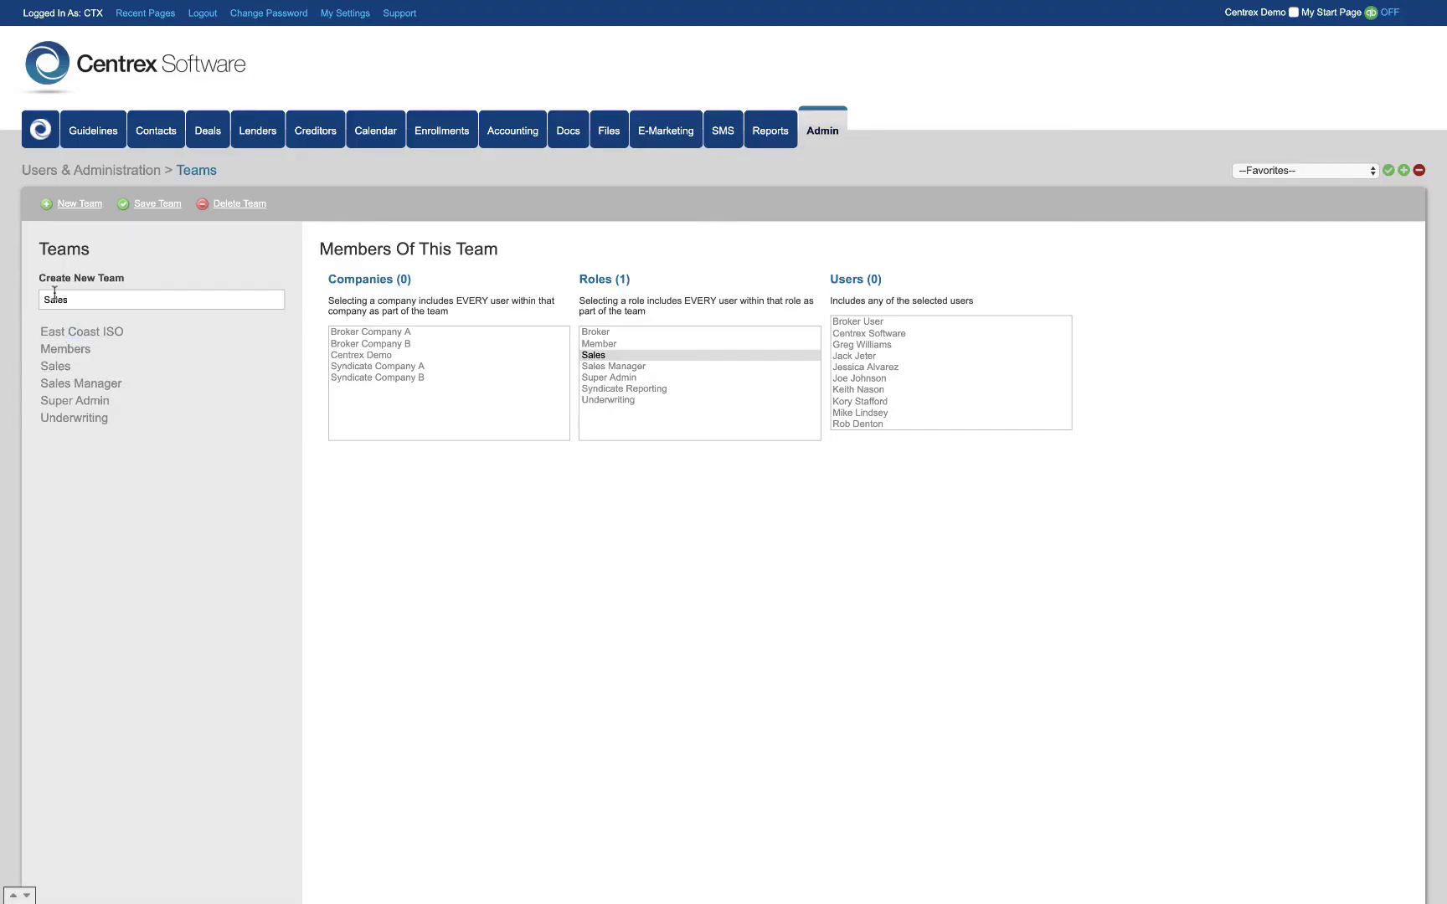
left_click(606, 344)
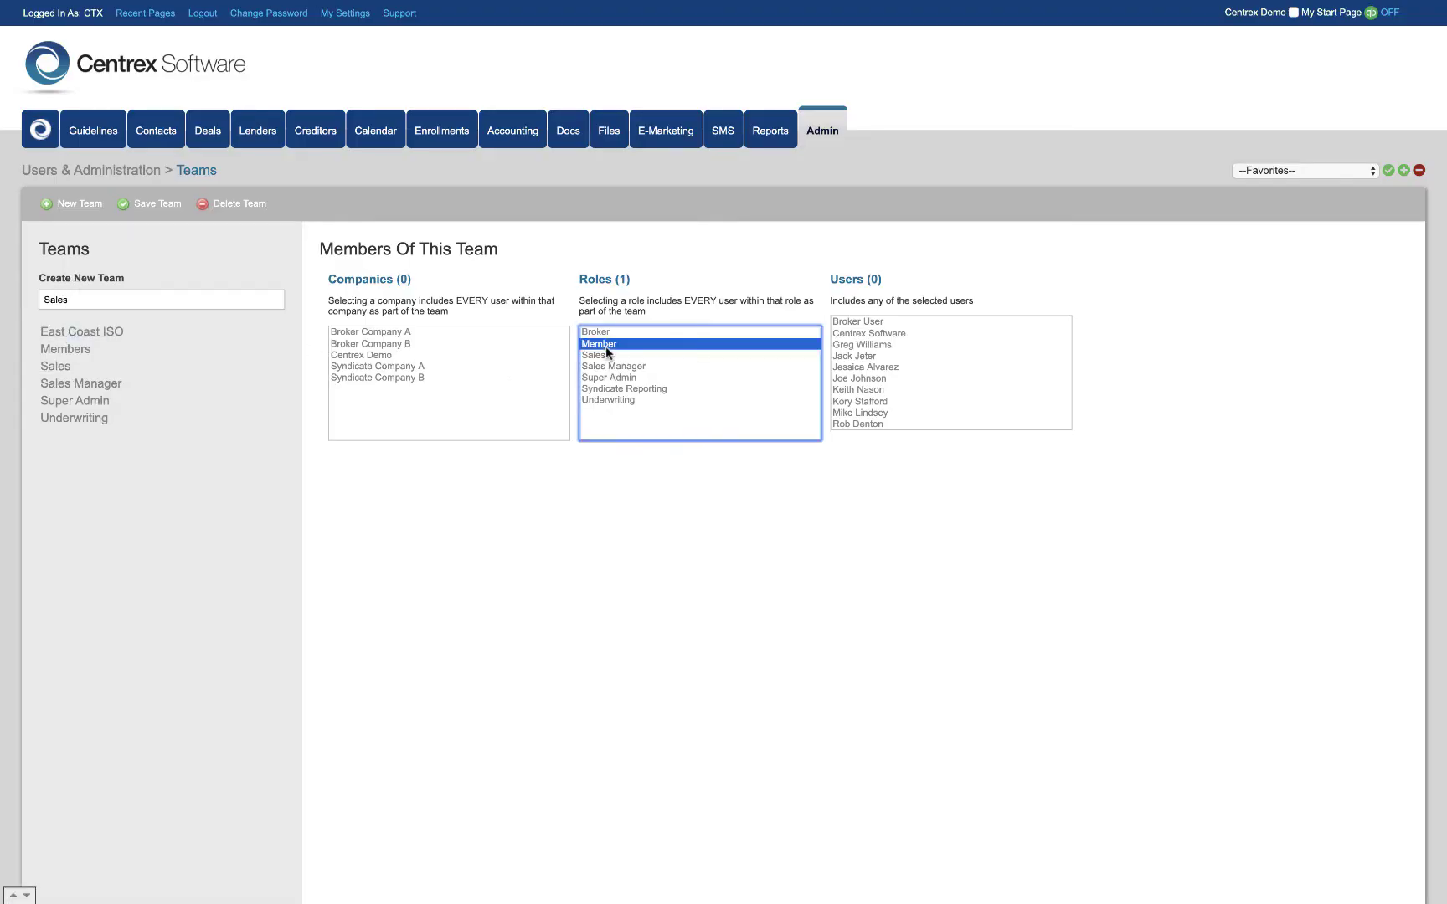
left_click(602, 355)
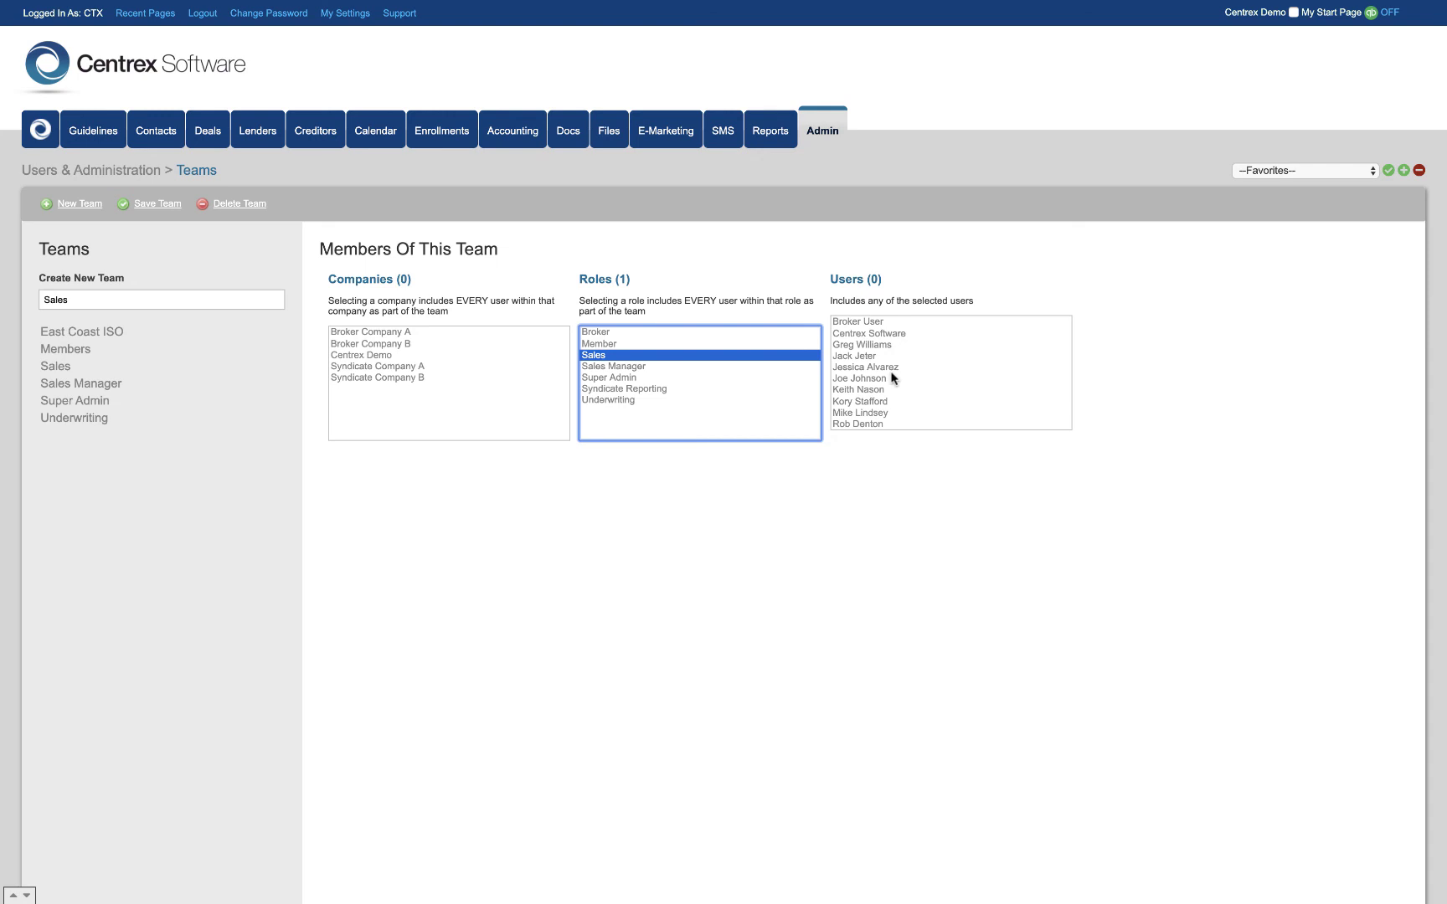
Step: Open a new email template in E-Marketing and look through the teams and users it can be shared with
left_click(667, 141)
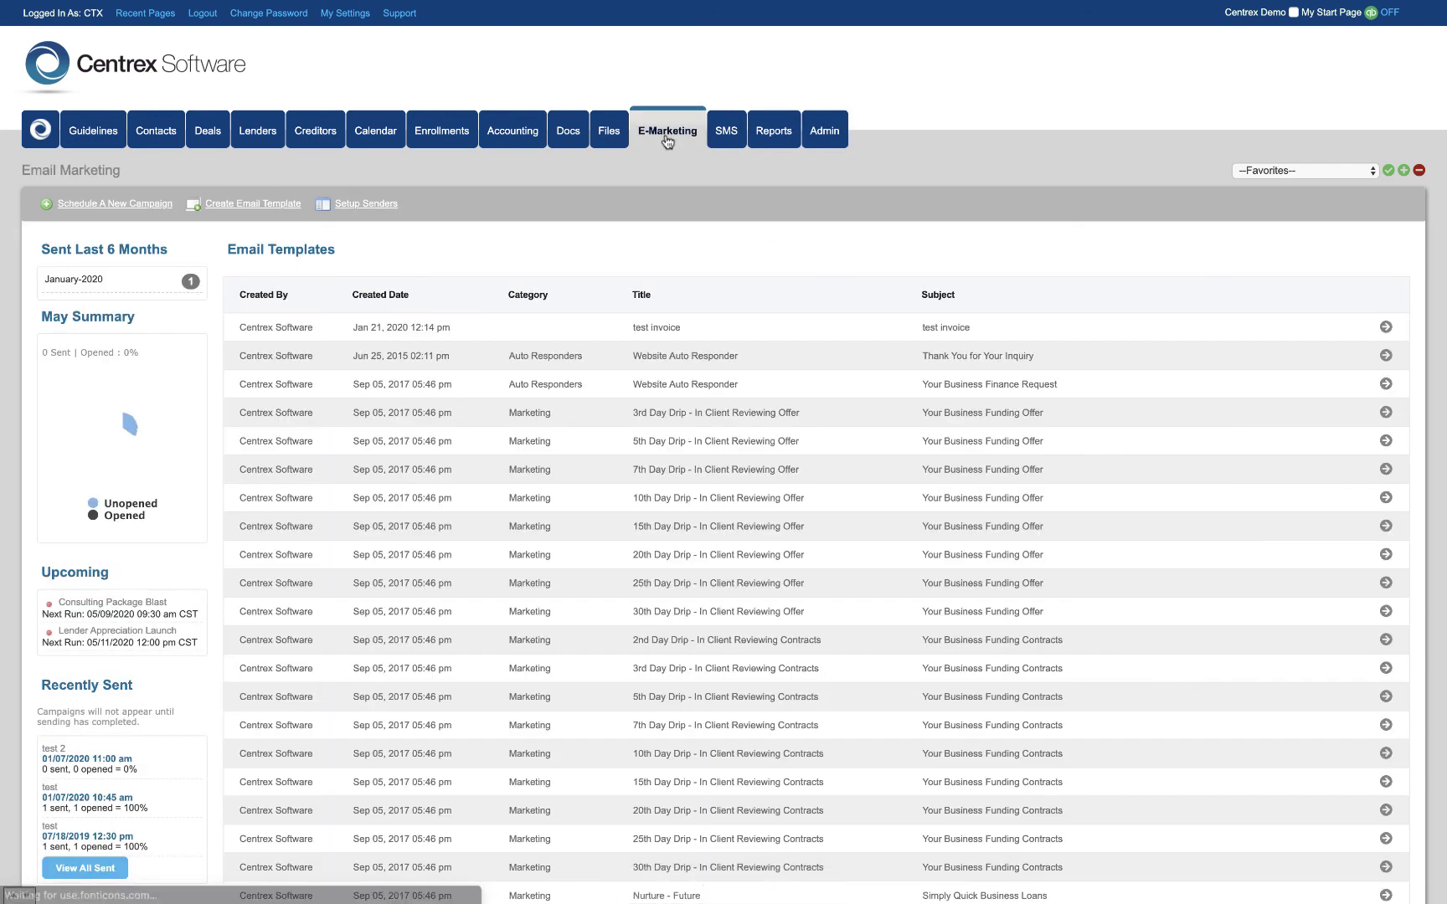
left_click(253, 205)
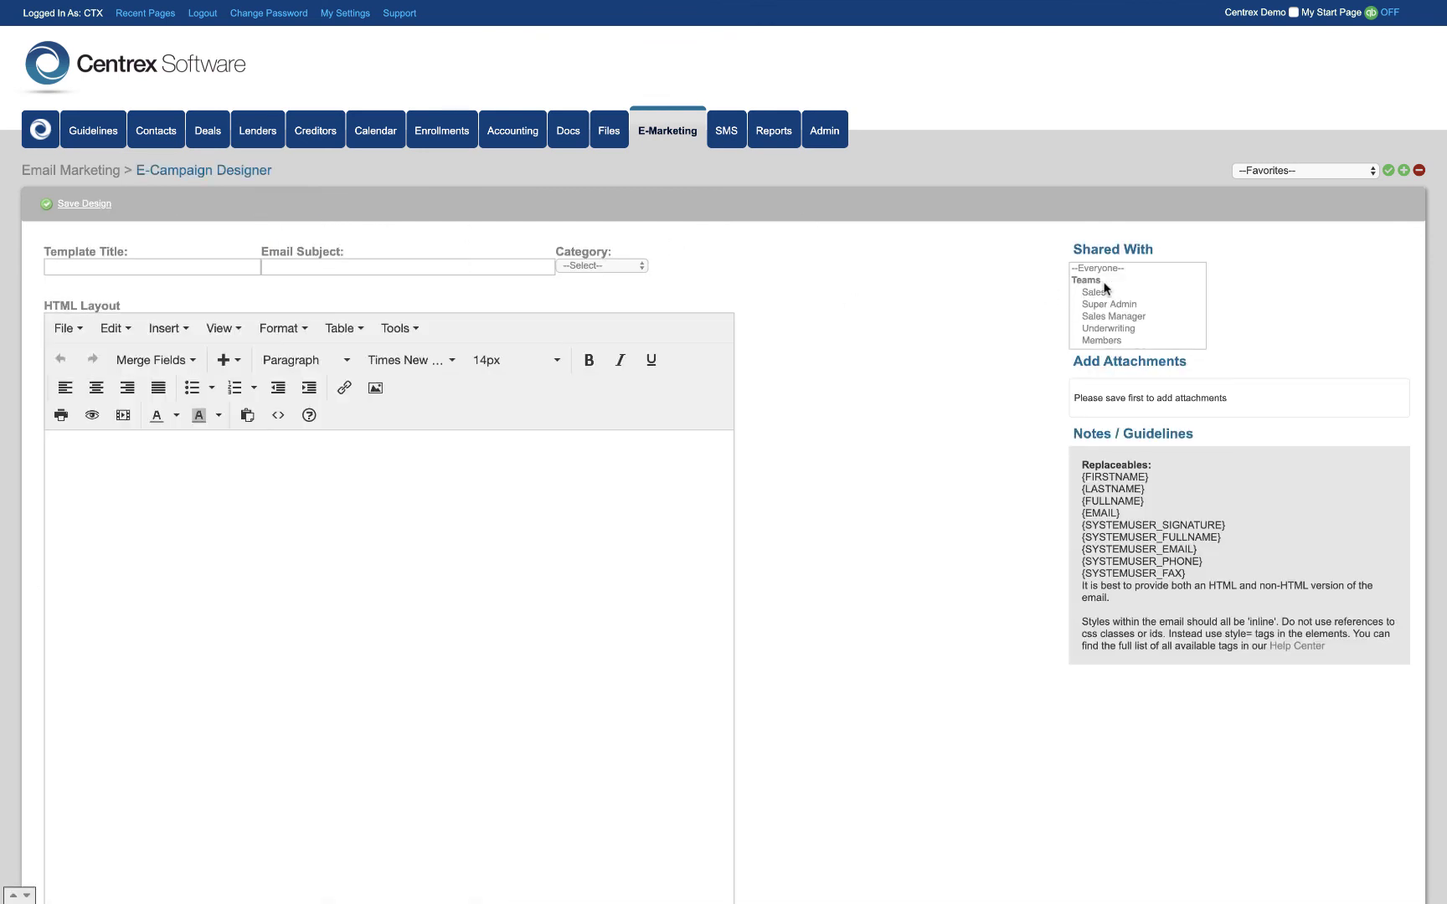
scroll(1112, 303, "down", 2)
scroll(1110, 304, "down", 3)
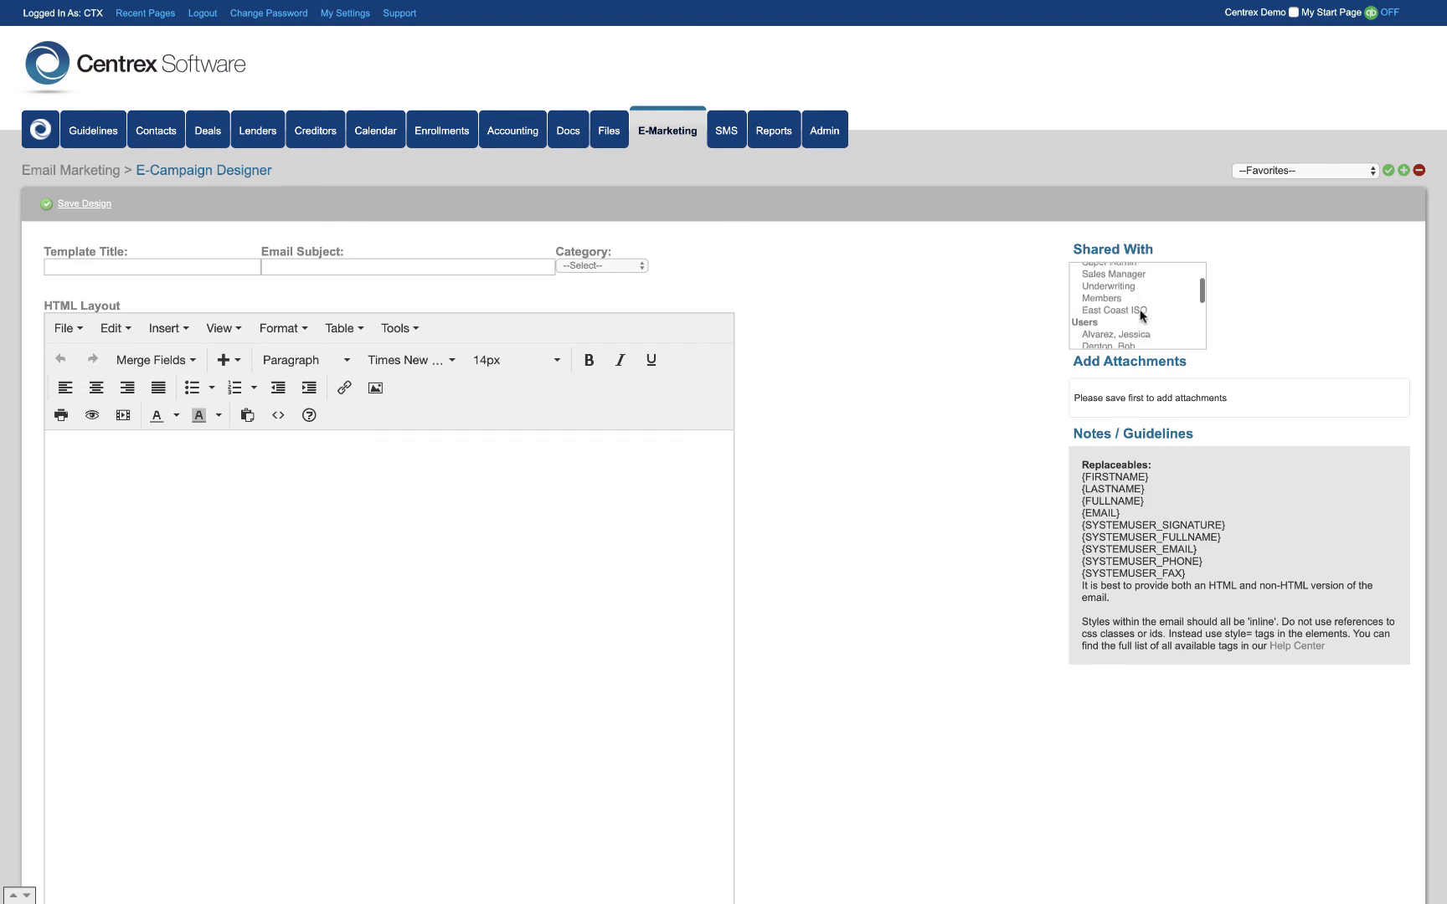
Step: Open the Admin module's form for adding a user, view the company choices, and return to the user list
left_click(824, 130)
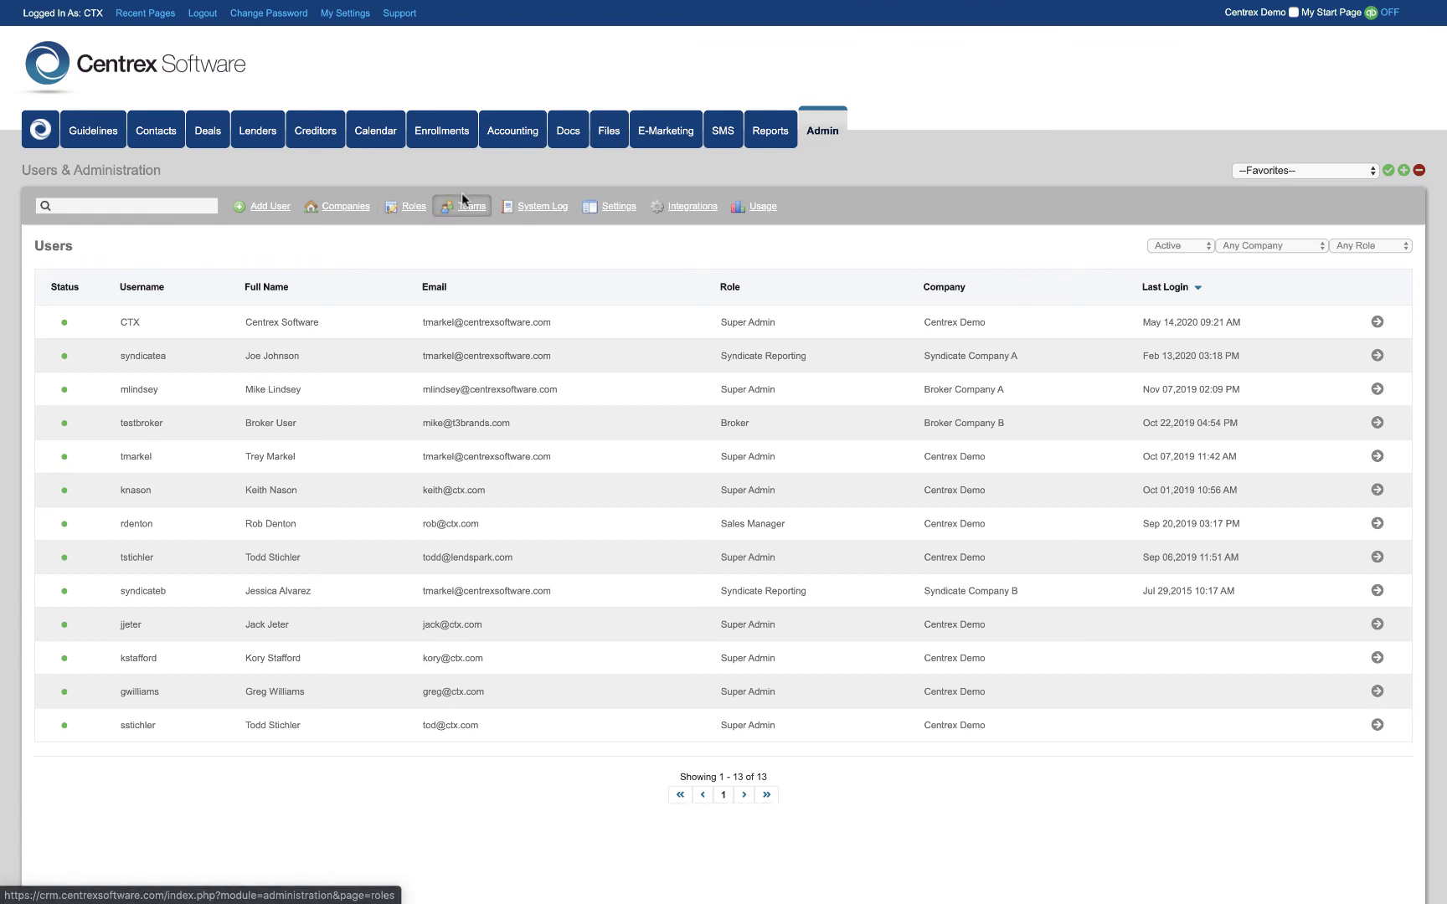
left_click(273, 208)
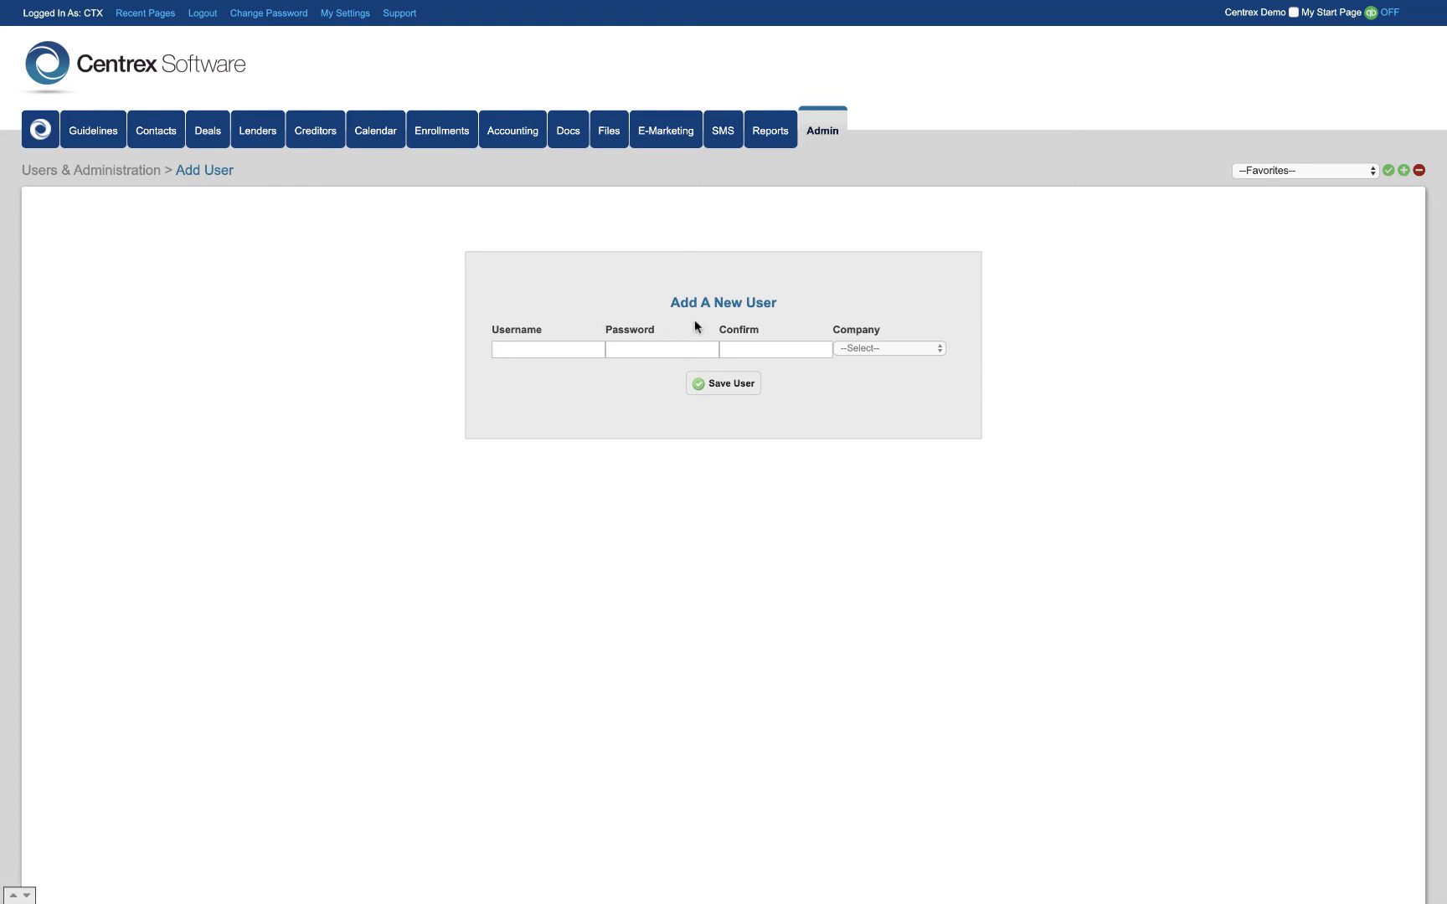
left_click(868, 348)
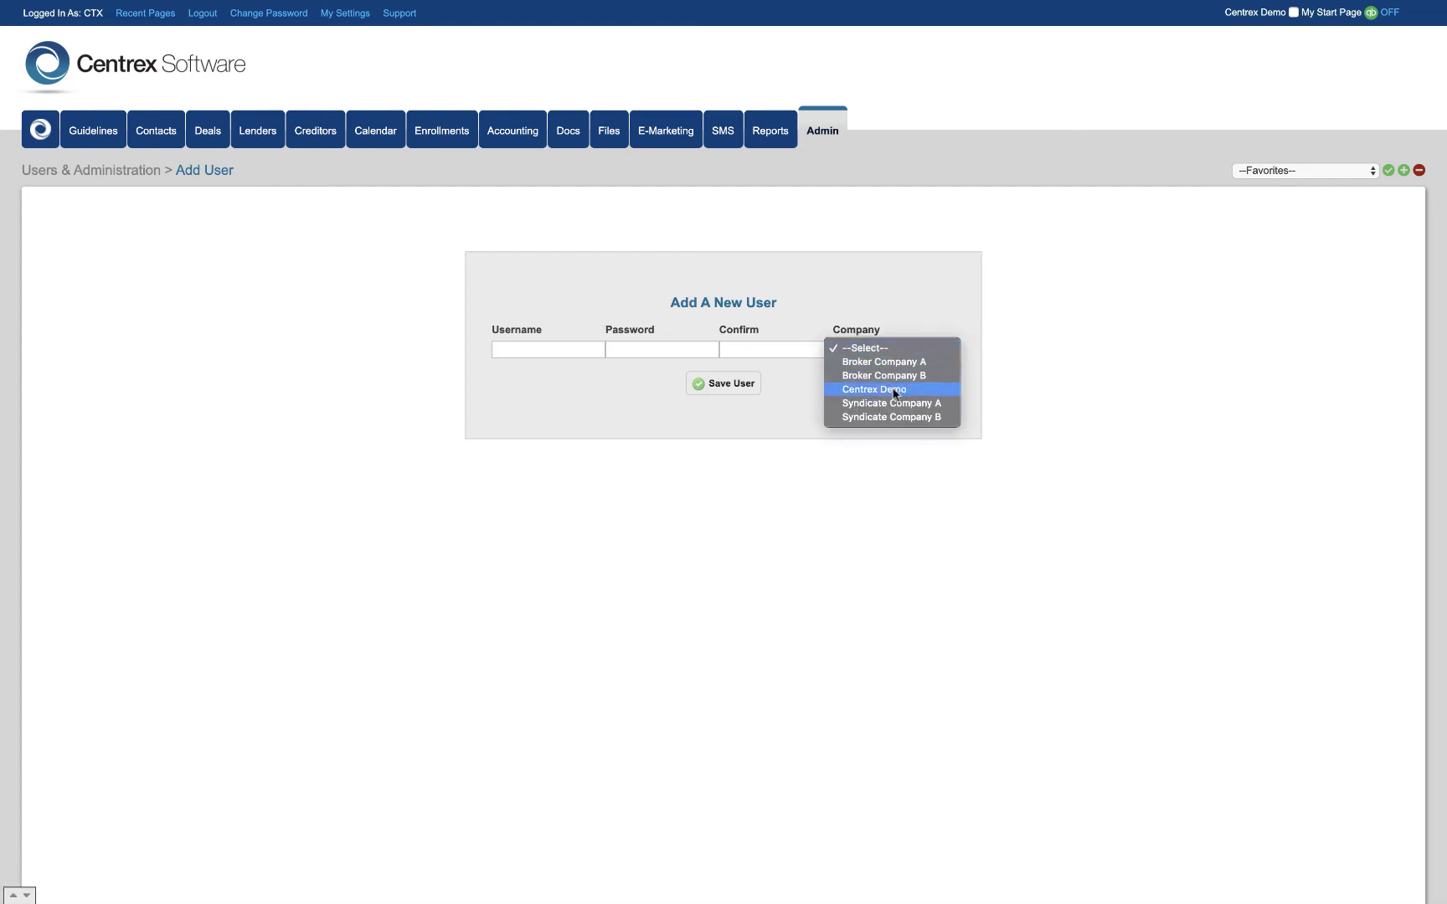
left_click(876, 217)
left_click(833, 144)
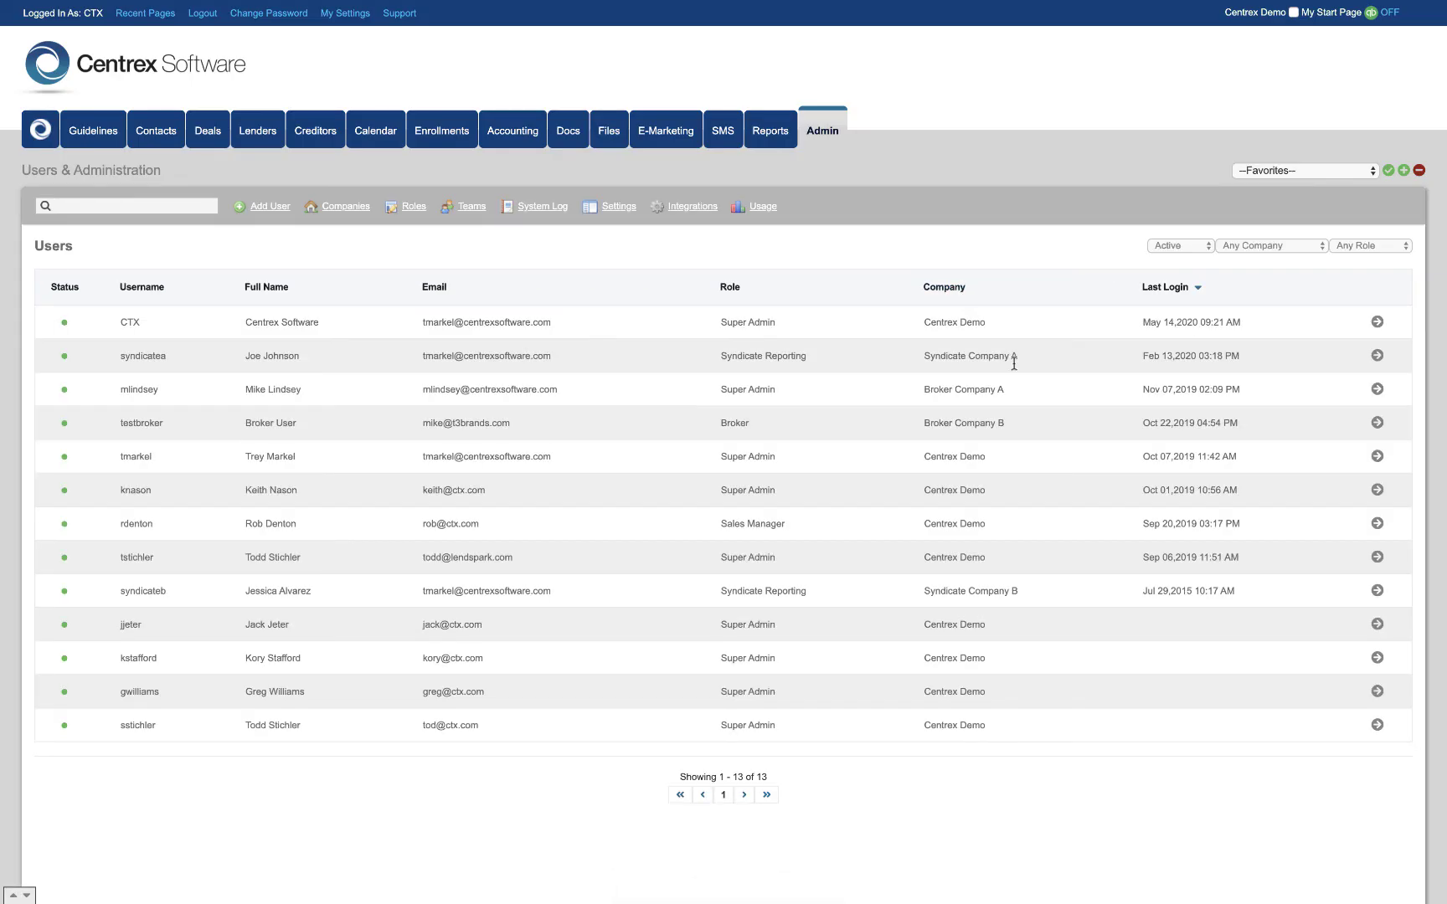
Step: Open the Syndicate Company A user's record and review its login, contact, SMTP and access settings
left_click(1377, 355)
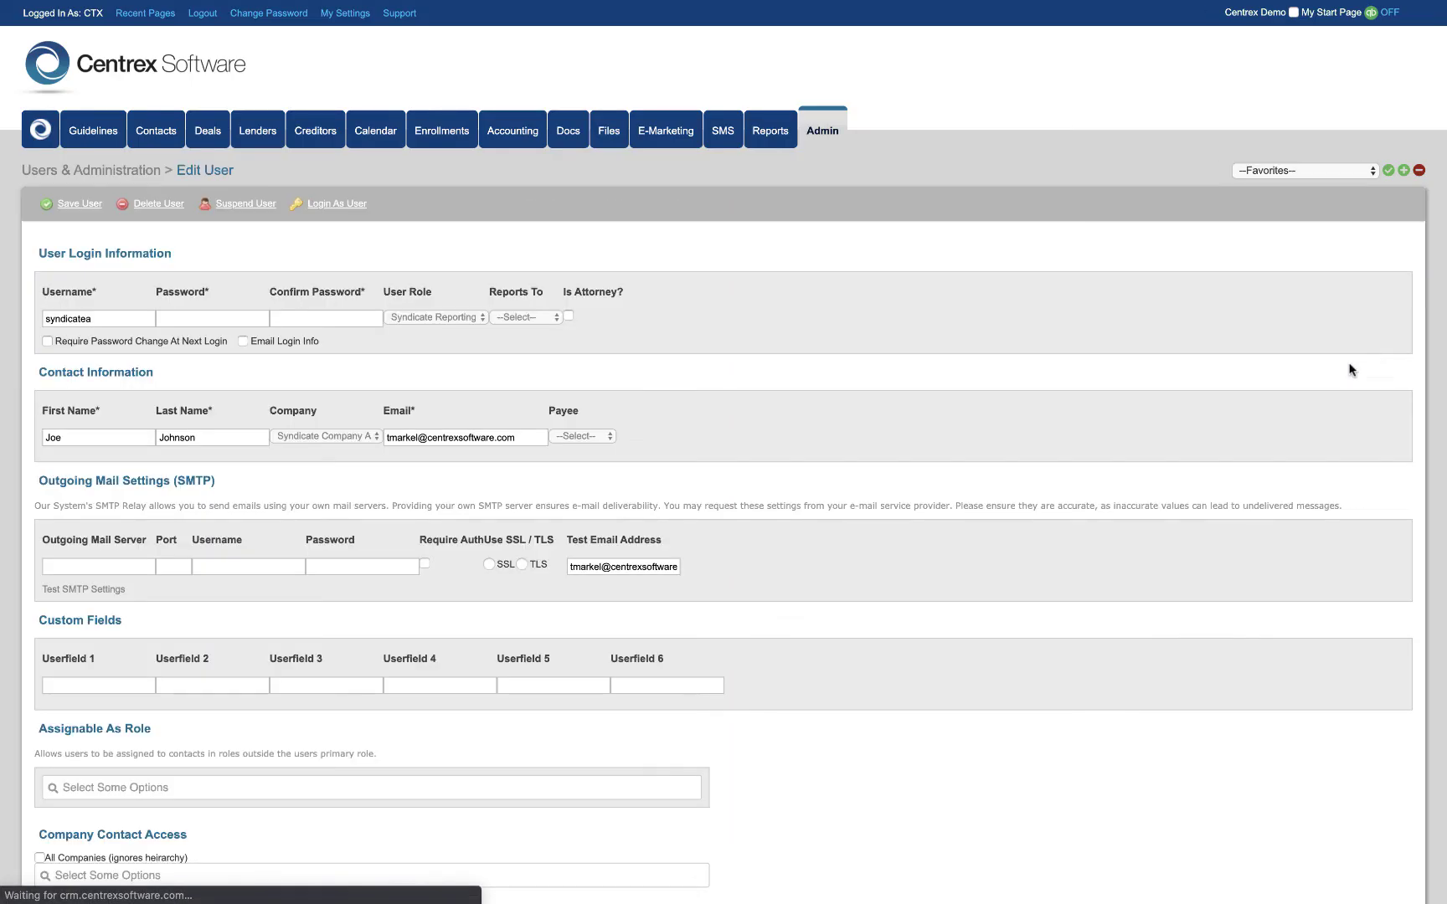
scroll(801, 478, "down", 2)
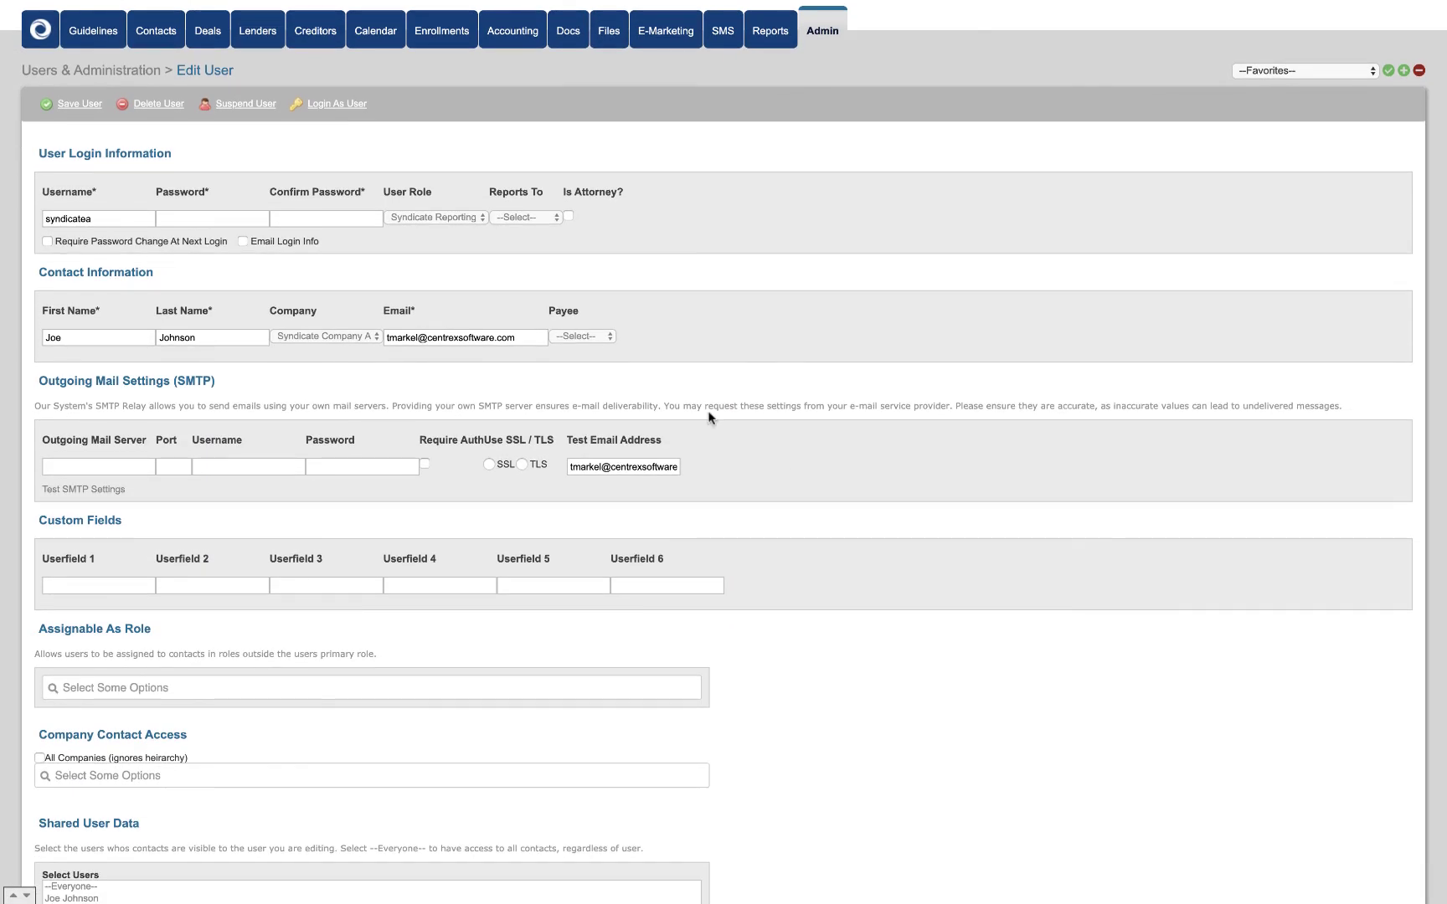
scroll(674, 358, "down", 1)
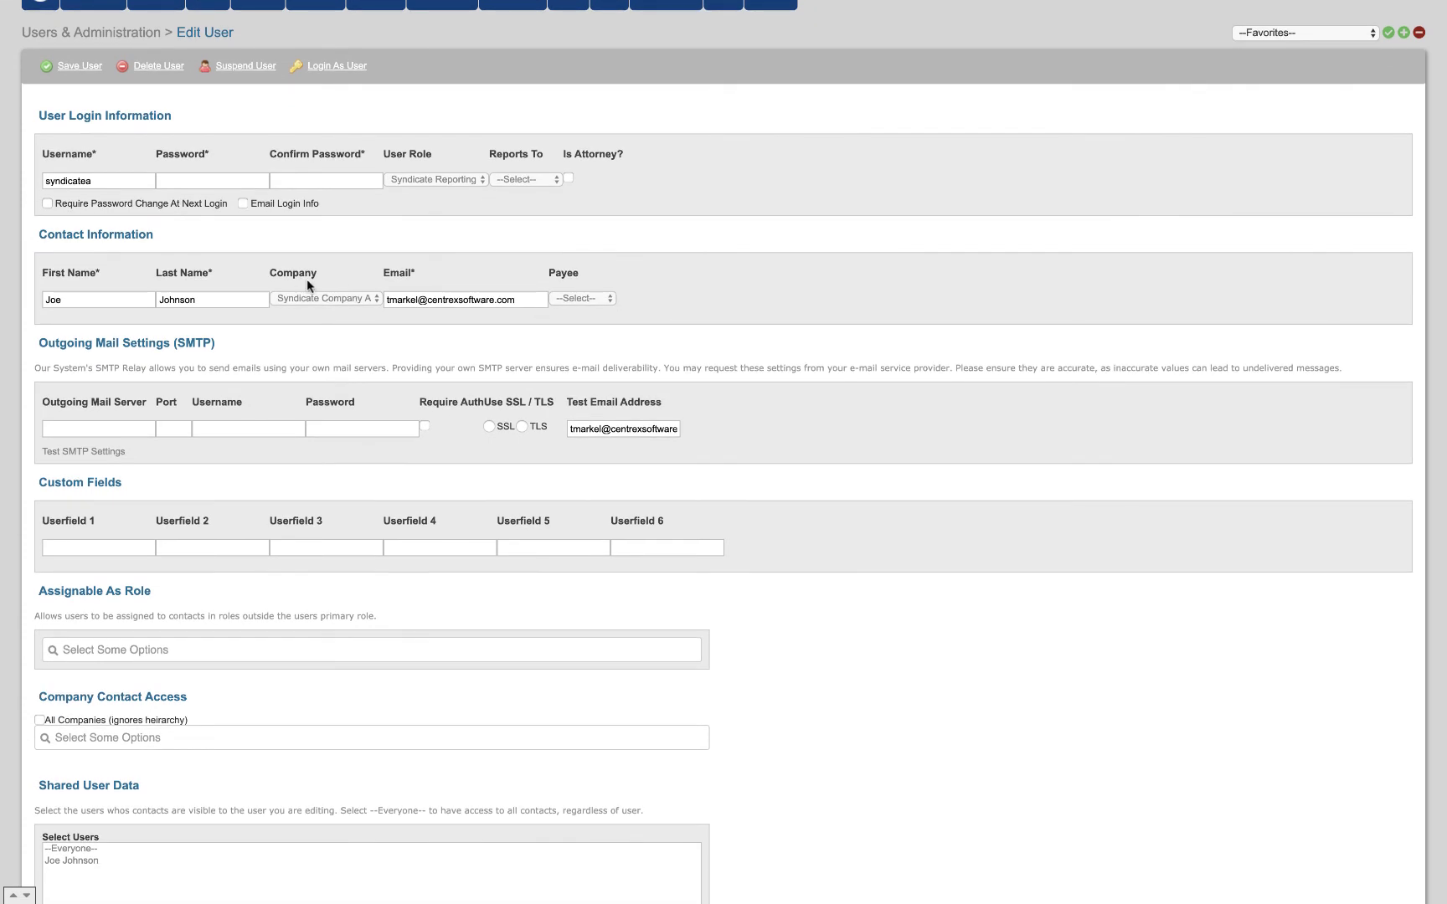
Step: Review the user's custom fields, assignable roles, company contact access and shared data and plans, and return to the user list
scroll(355, 332, "down", 2)
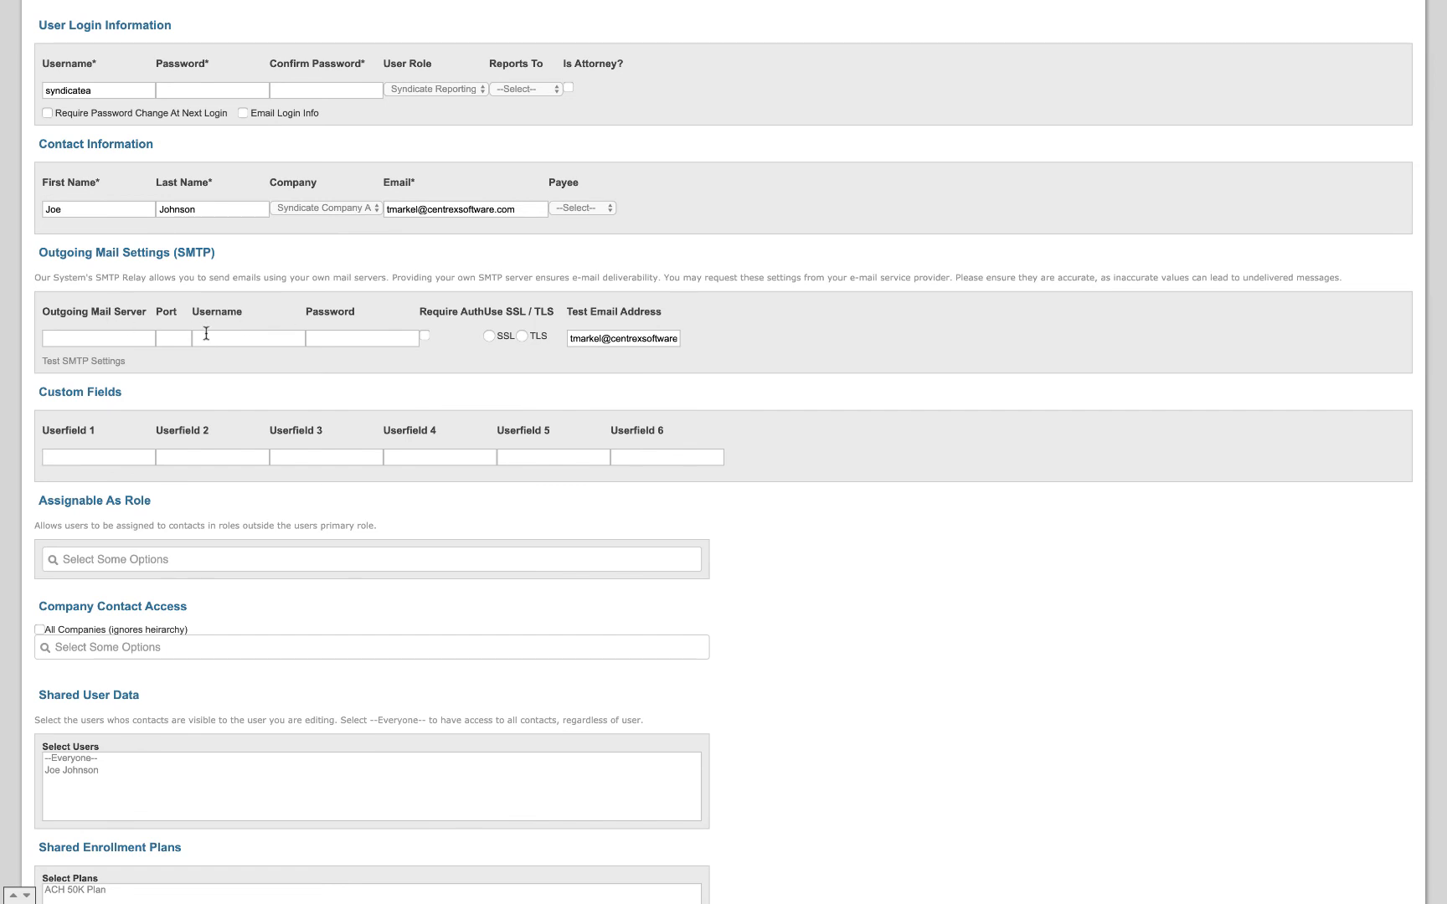
scroll(207, 456, "down", 3)
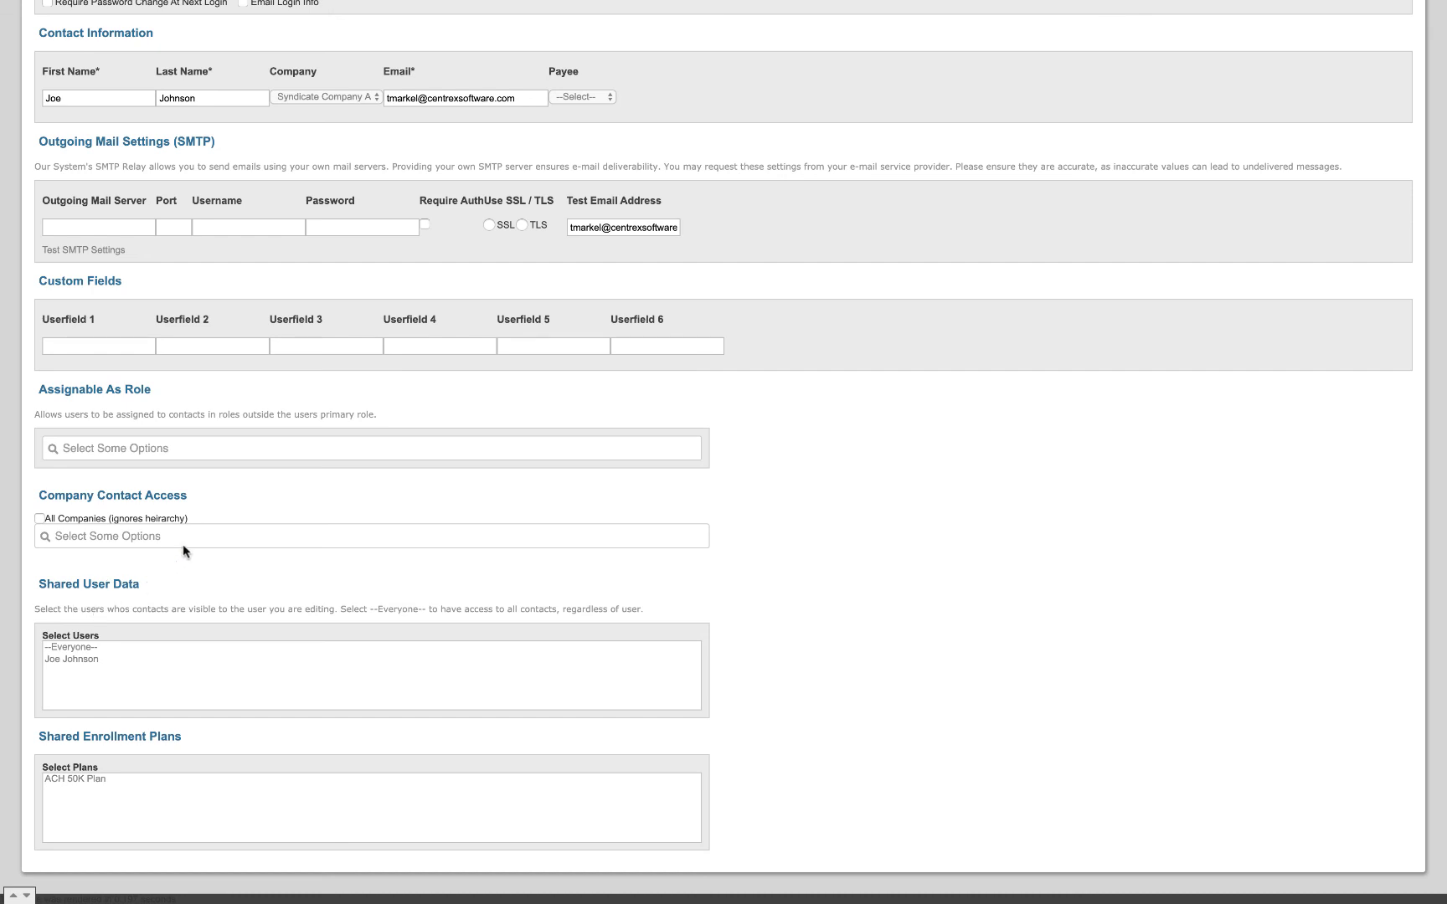
scroll(286, 503, "up", 9)
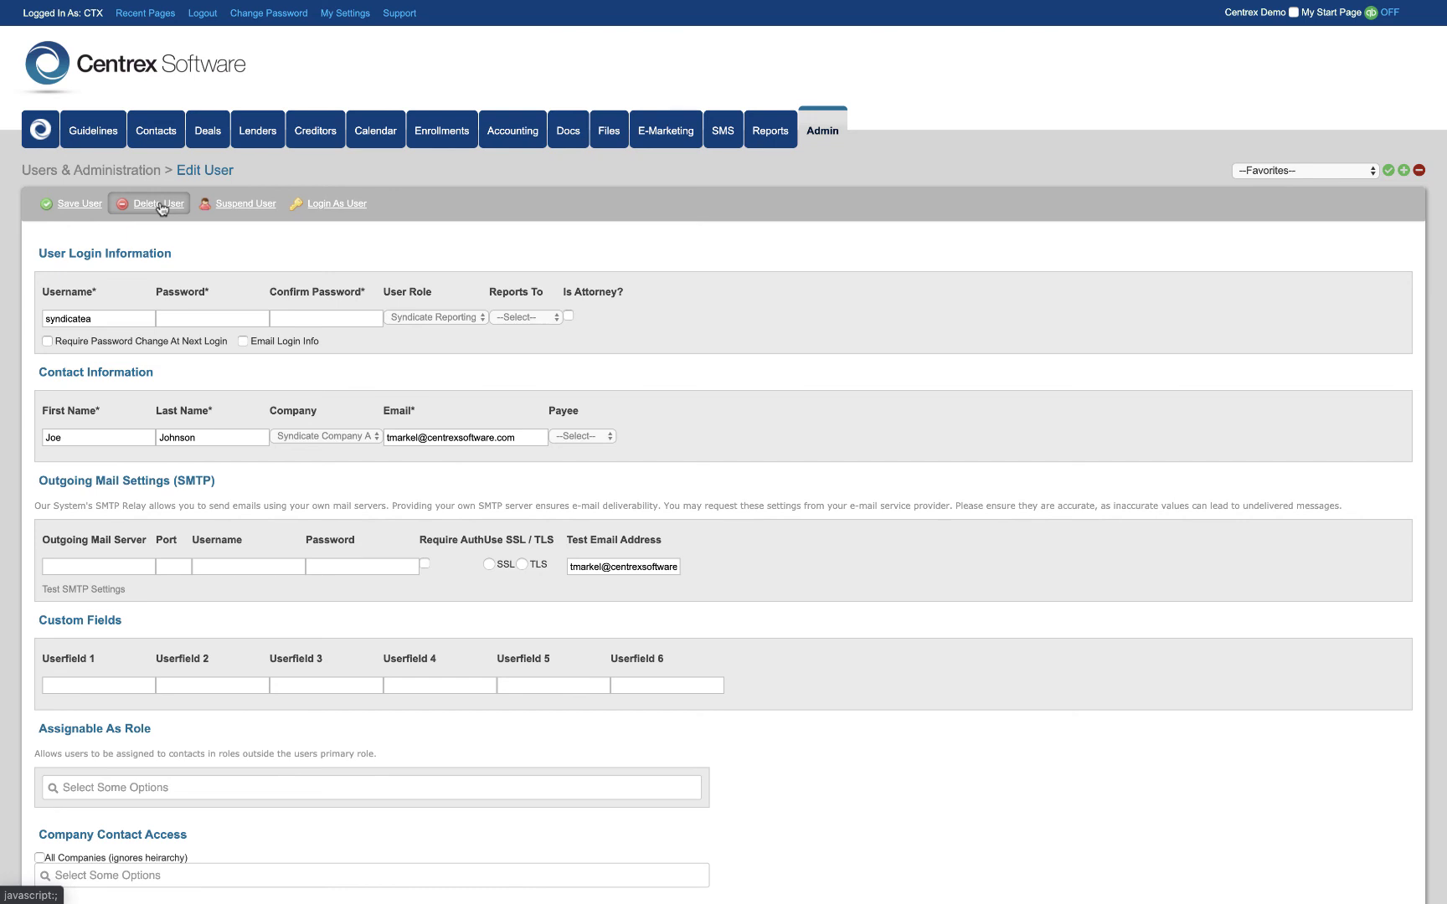
left_click(831, 142)
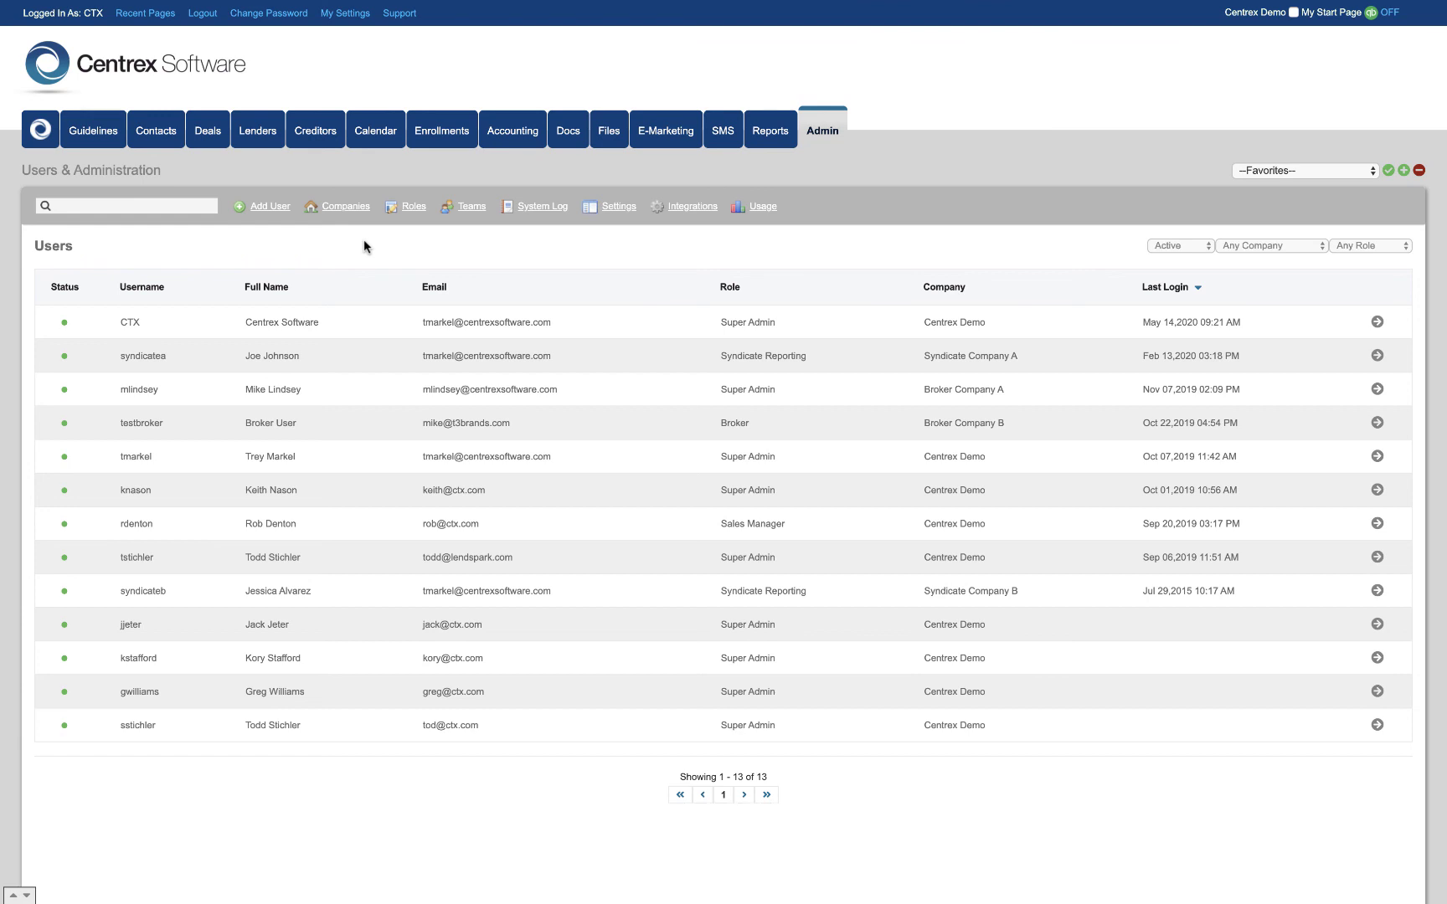
Step: Open the Companies list, look through the blank form for adding a company, and return to the list
left_click(345, 206)
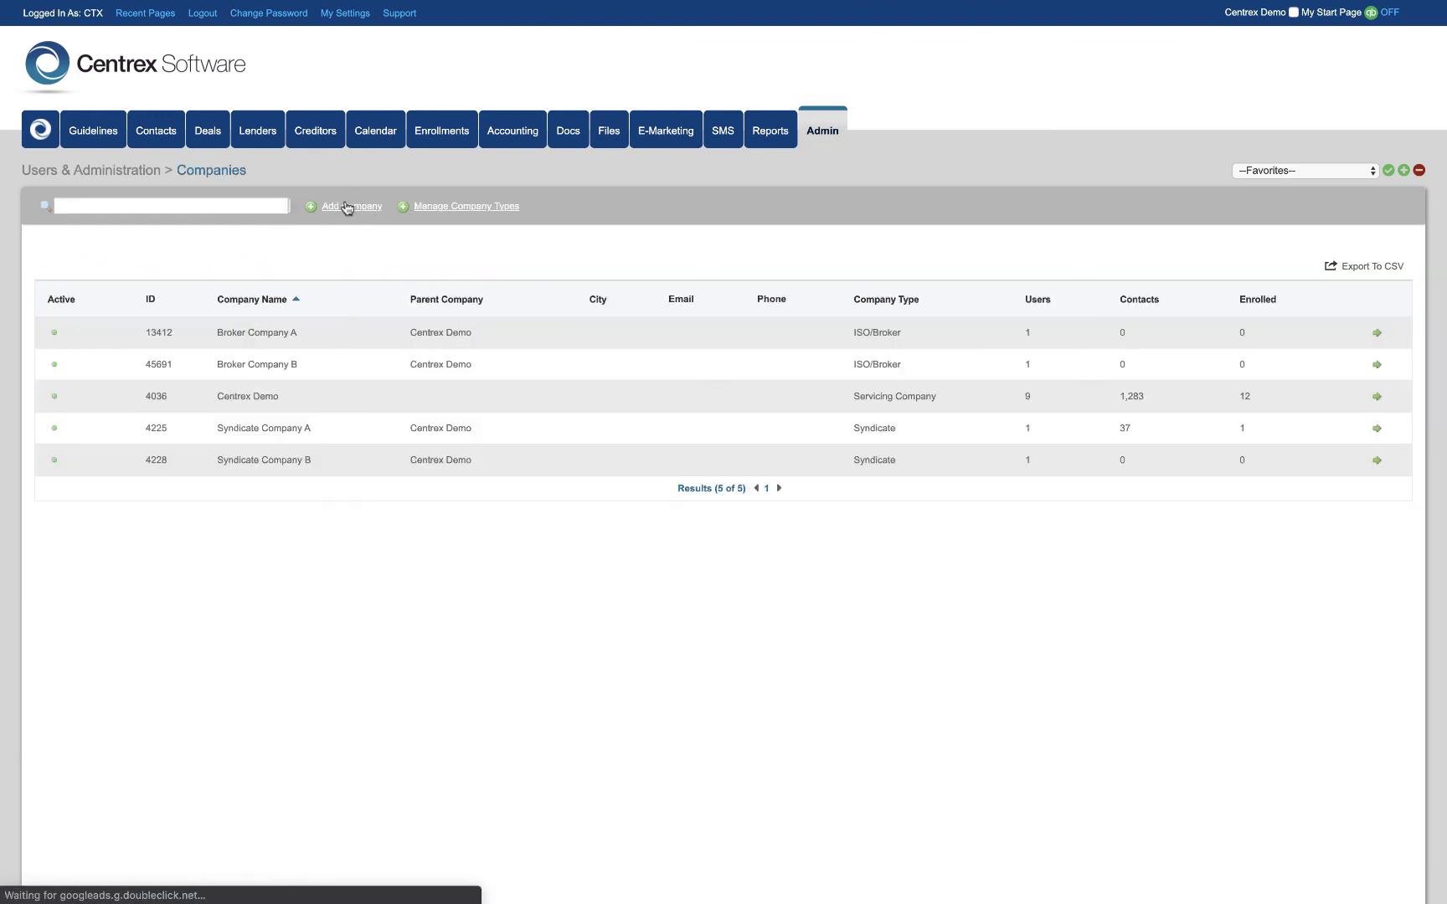
left_click(350, 207)
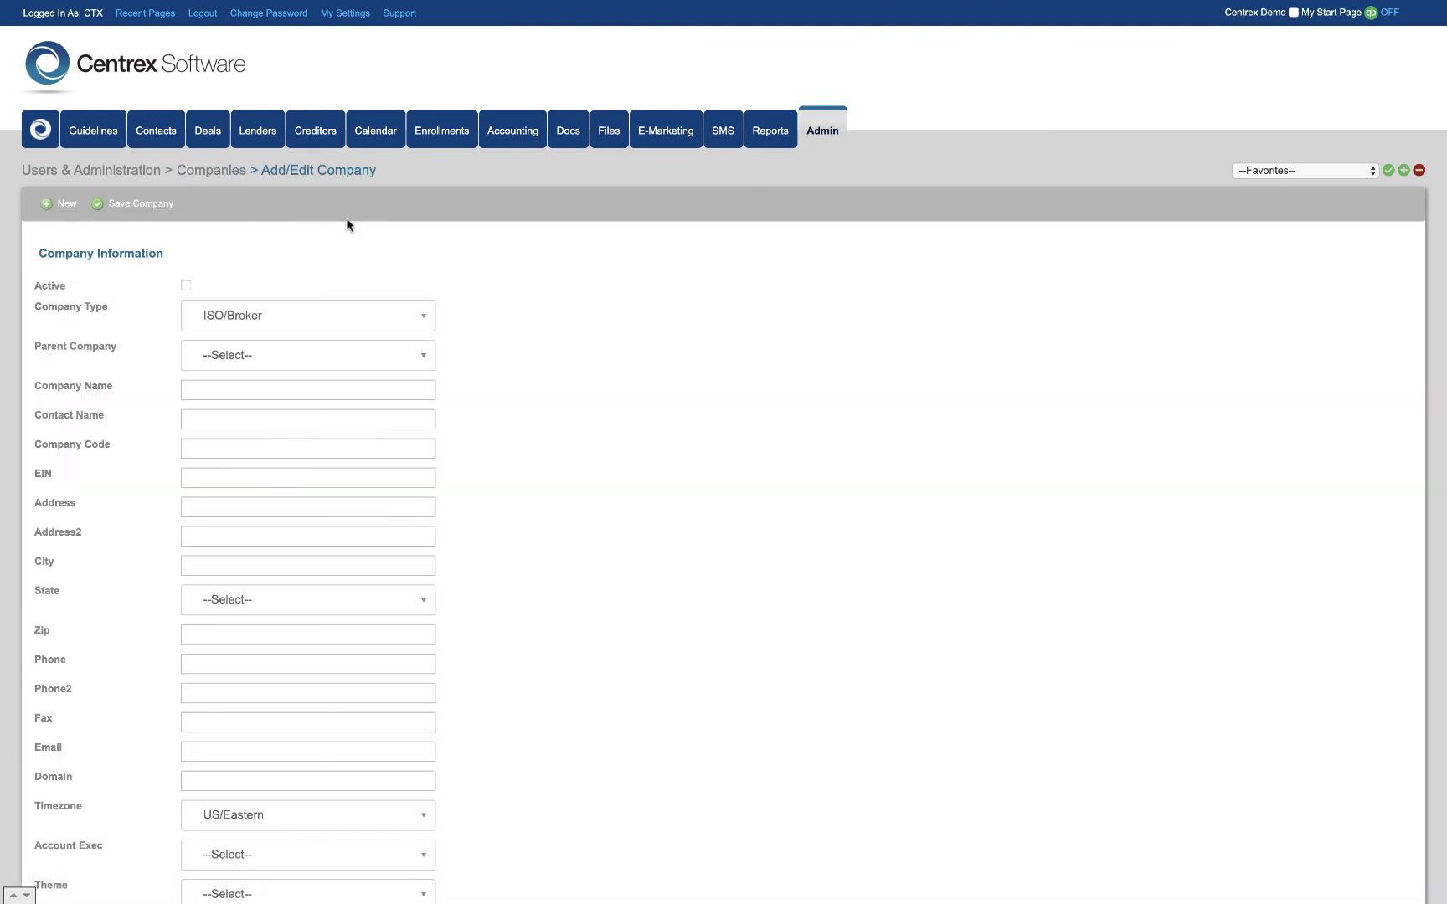
scroll(370, 318, "down", 10)
scroll(370, 312, "up", 10)
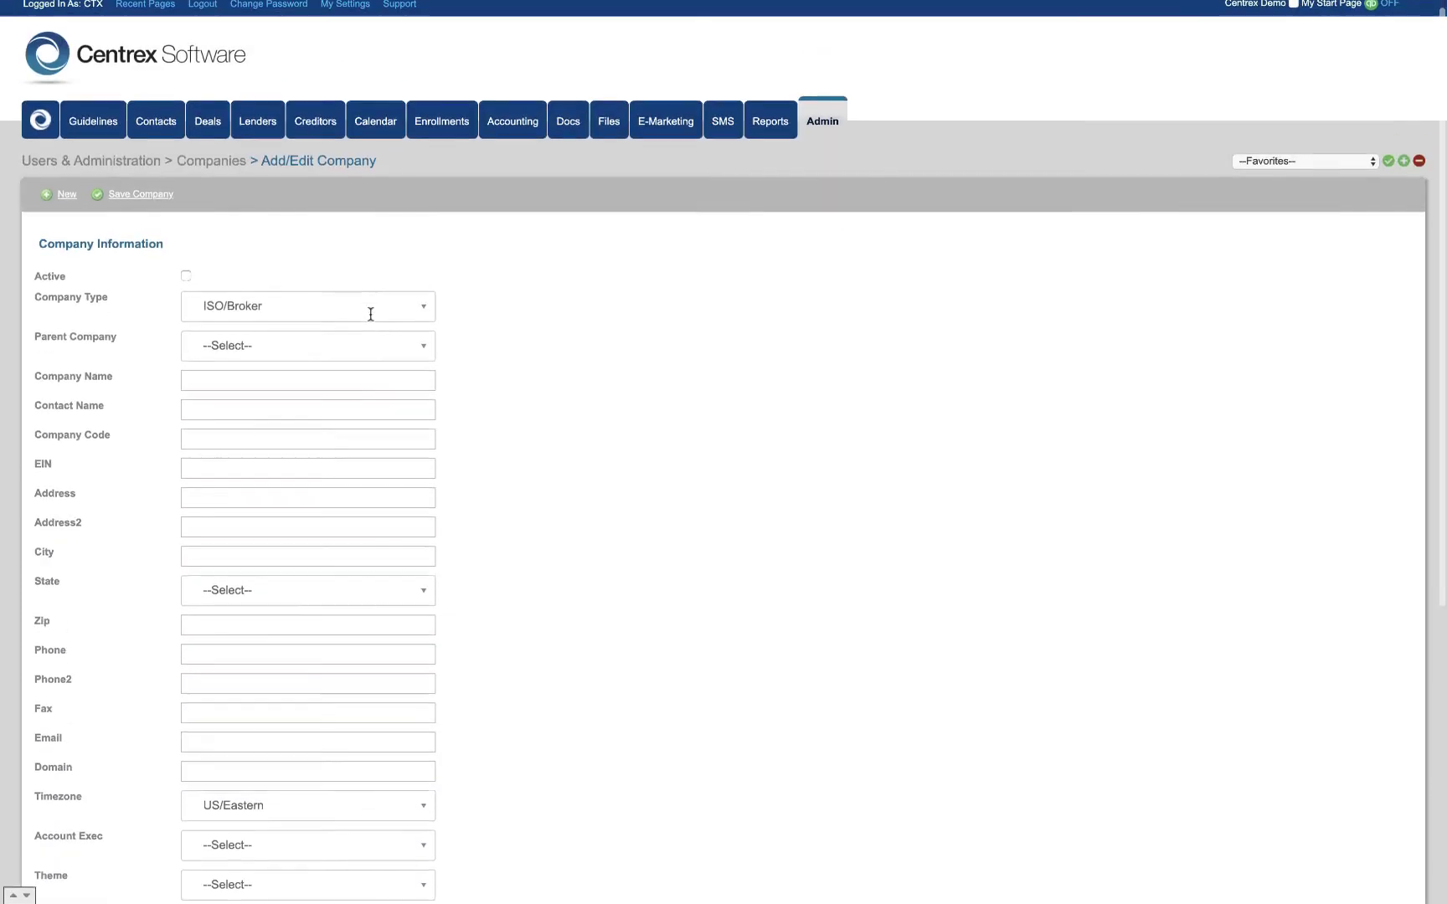
left_click(201, 173)
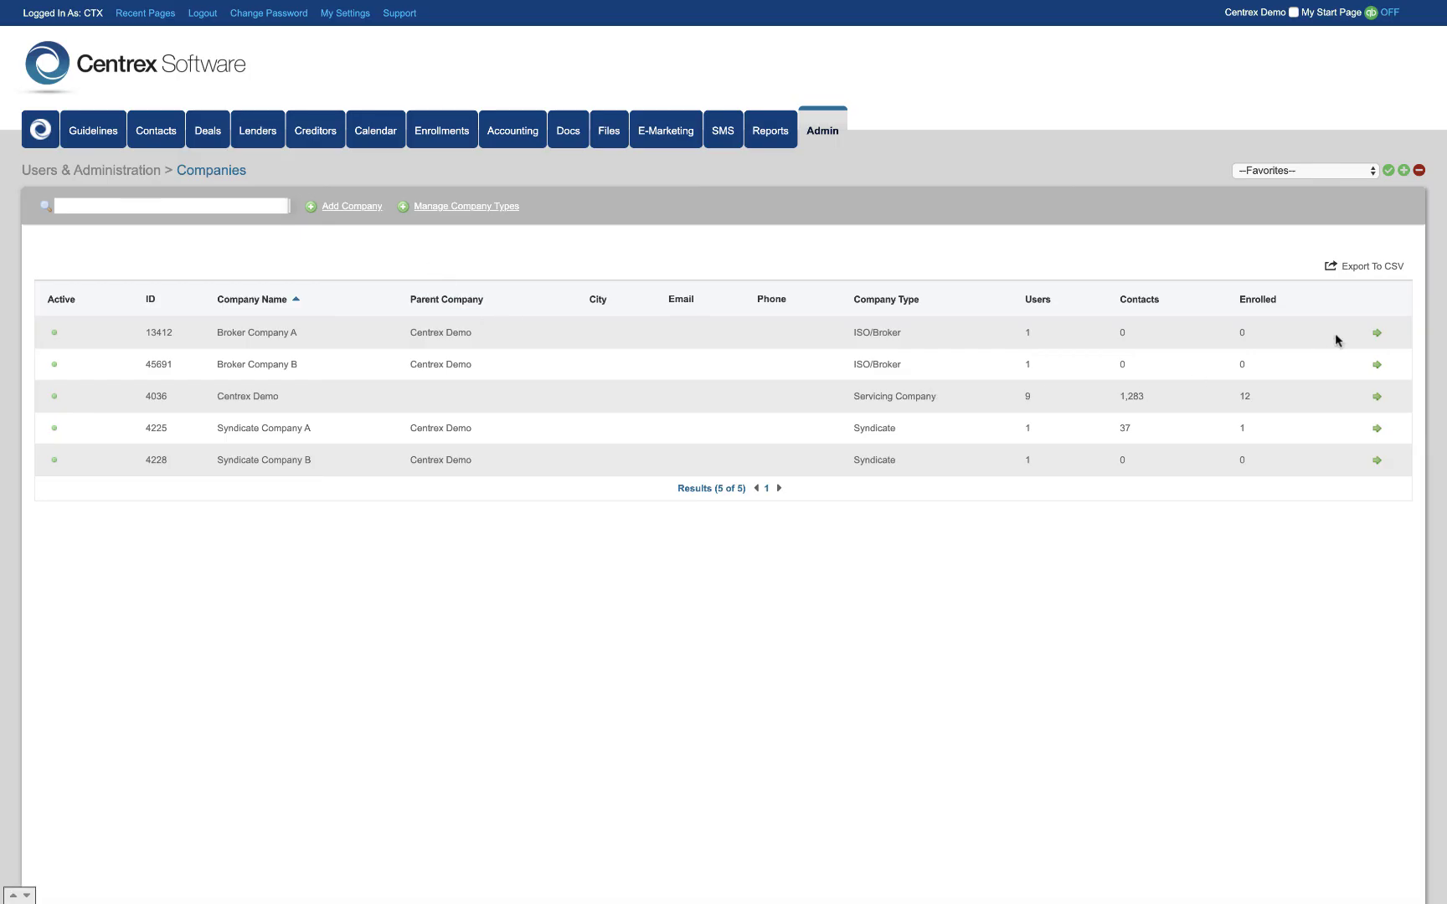
Step: Open Broker Company A, review its company information and payees, and return to the Companies list
left_click(1377, 333)
scroll(534, 462, "down", 2)
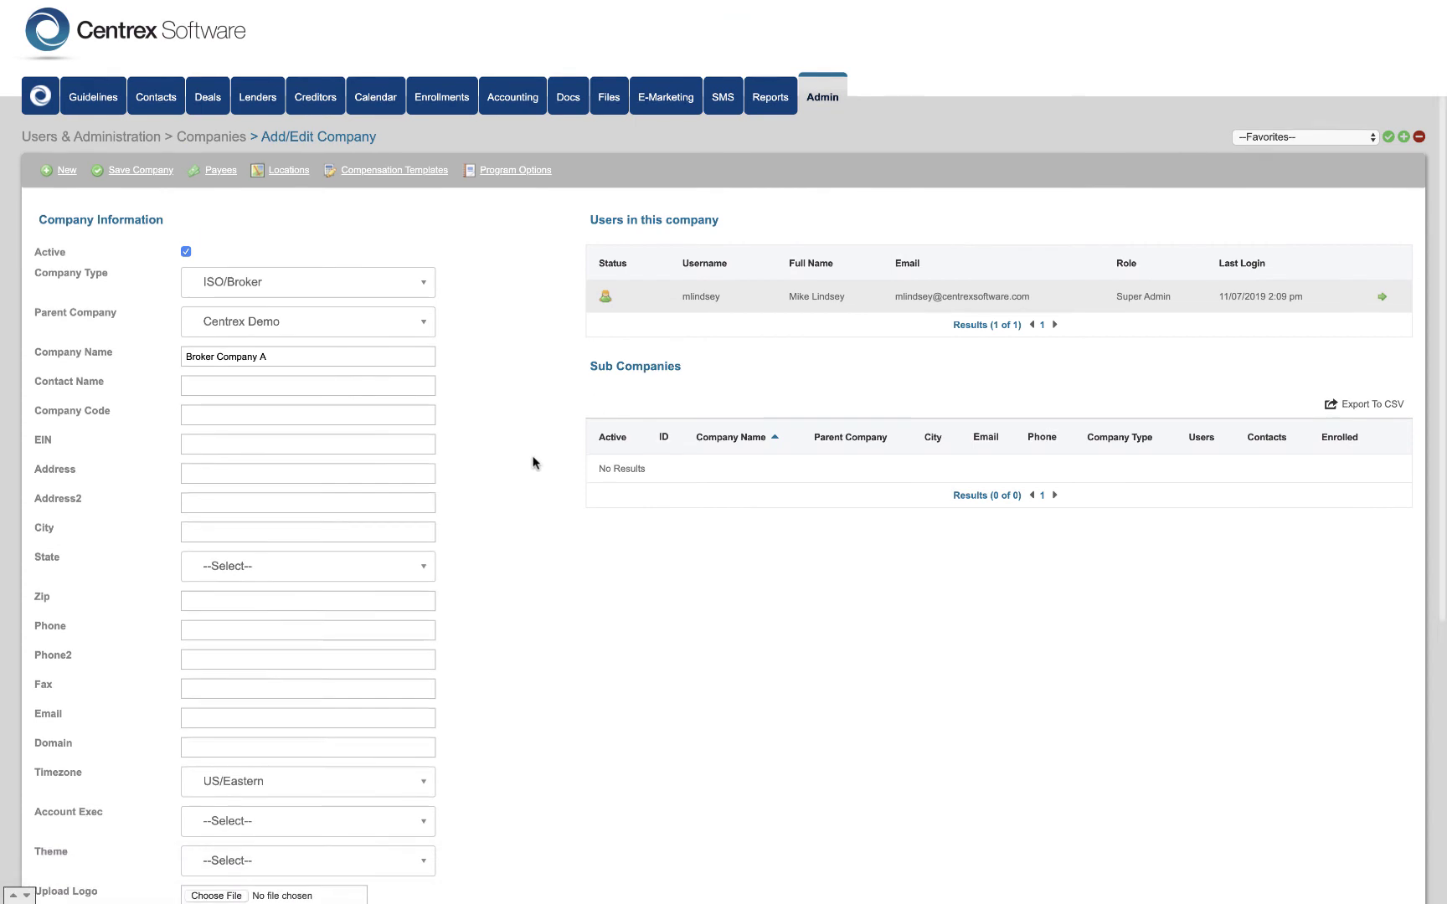
scroll(533, 462, "up", 1)
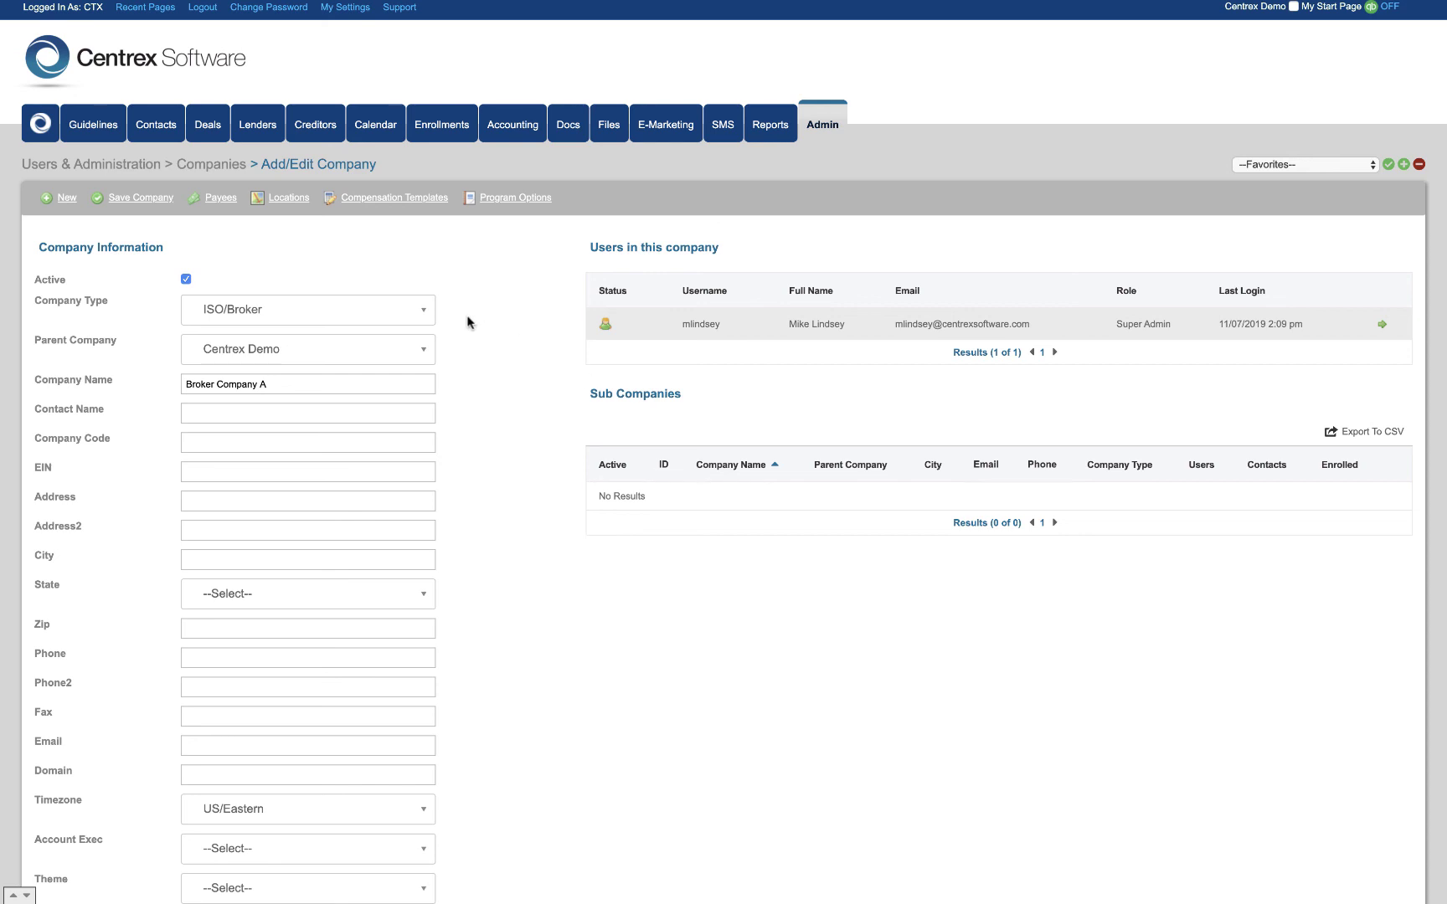
left_click(221, 200)
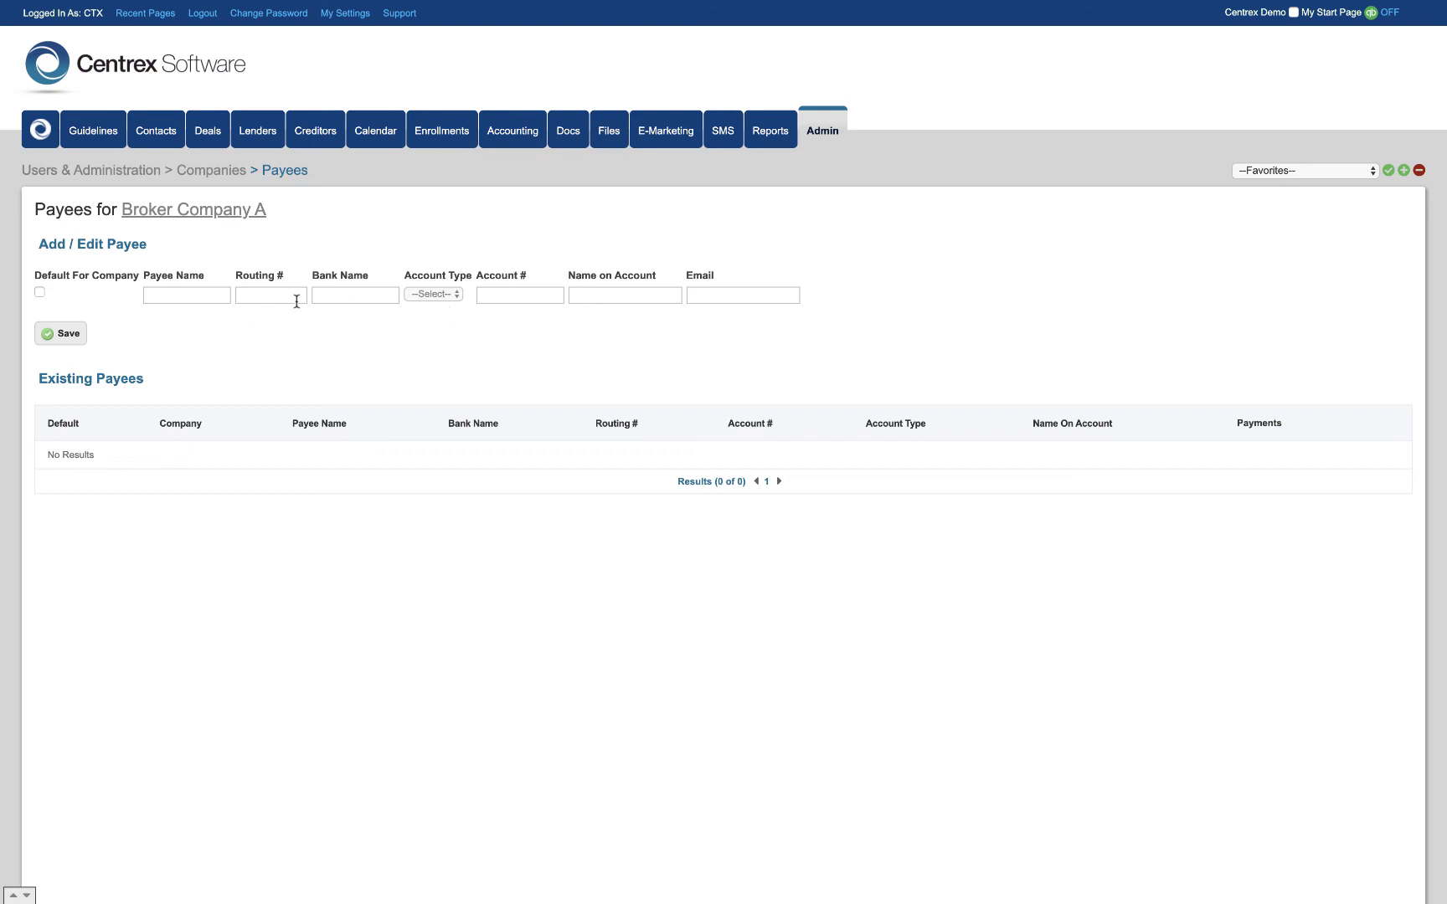
left_click(242, 171)
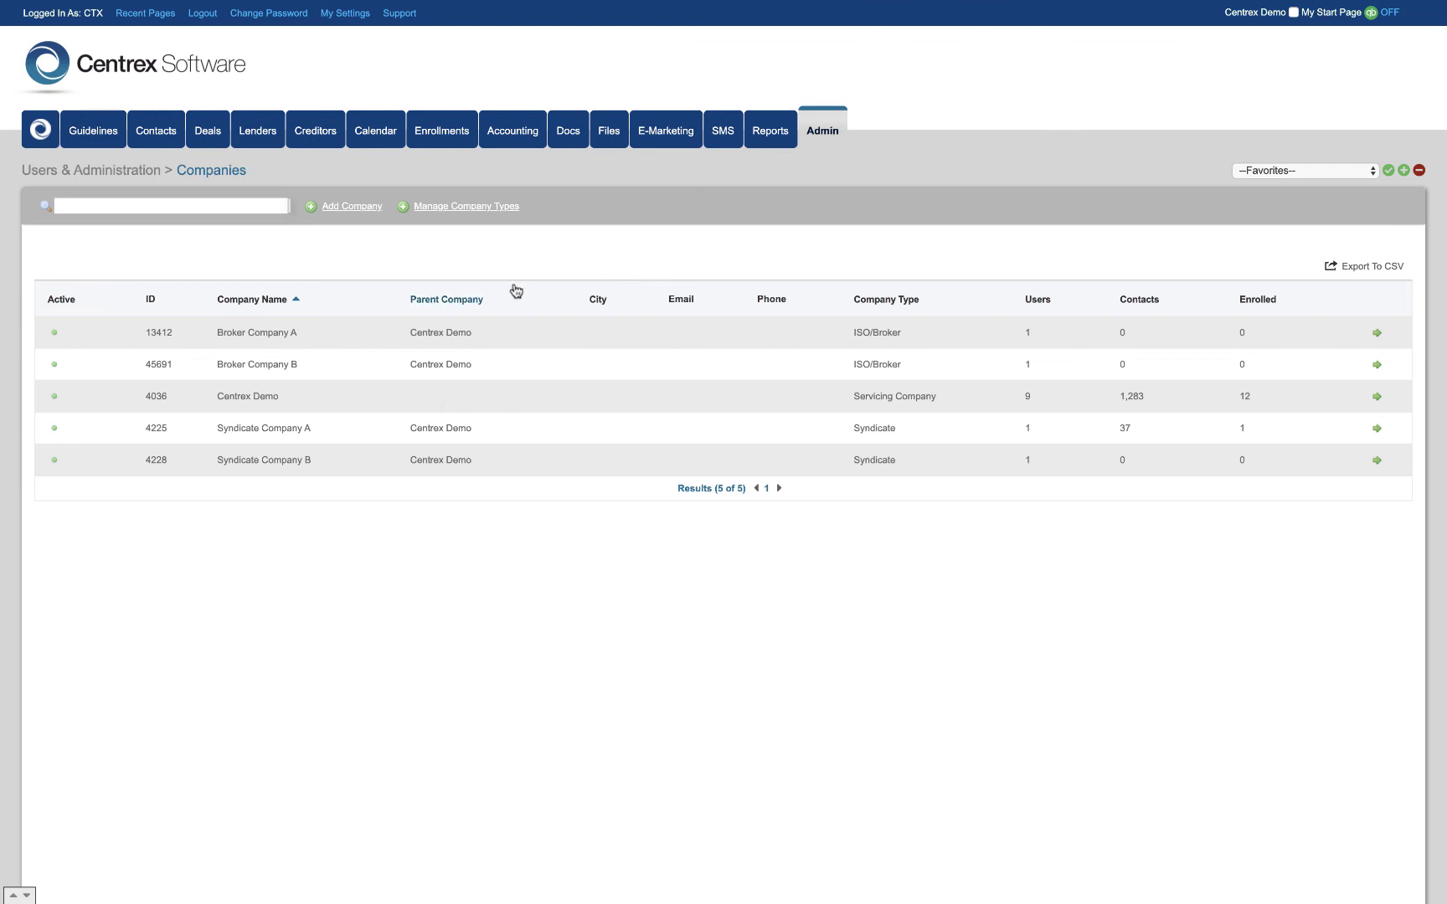
Step: Open the Admin module's Integrations, look through the available services, and return to the user list
left_click(821, 132)
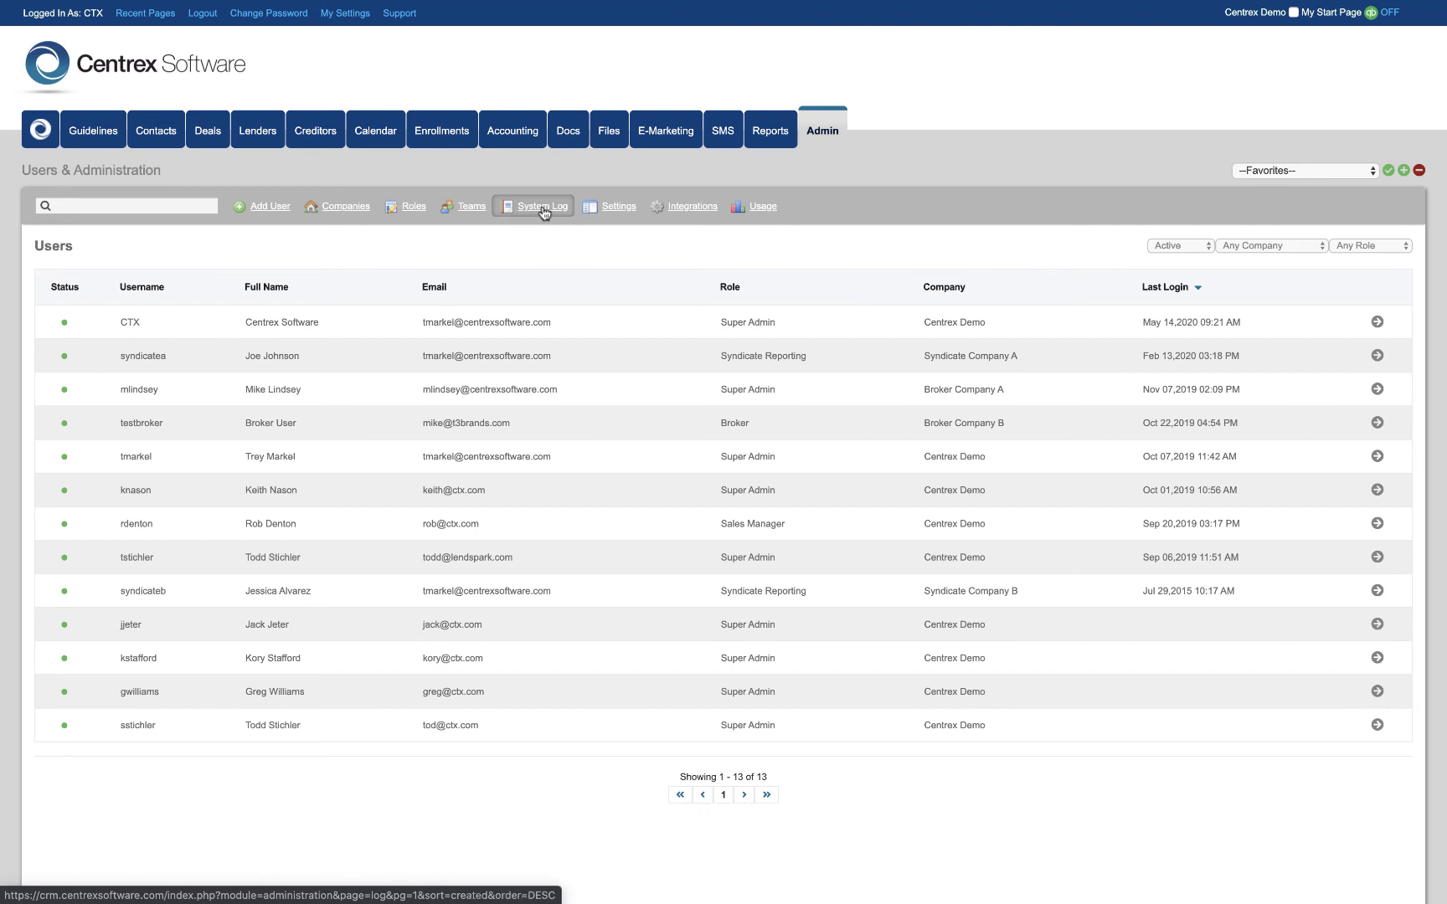
left_click(685, 207)
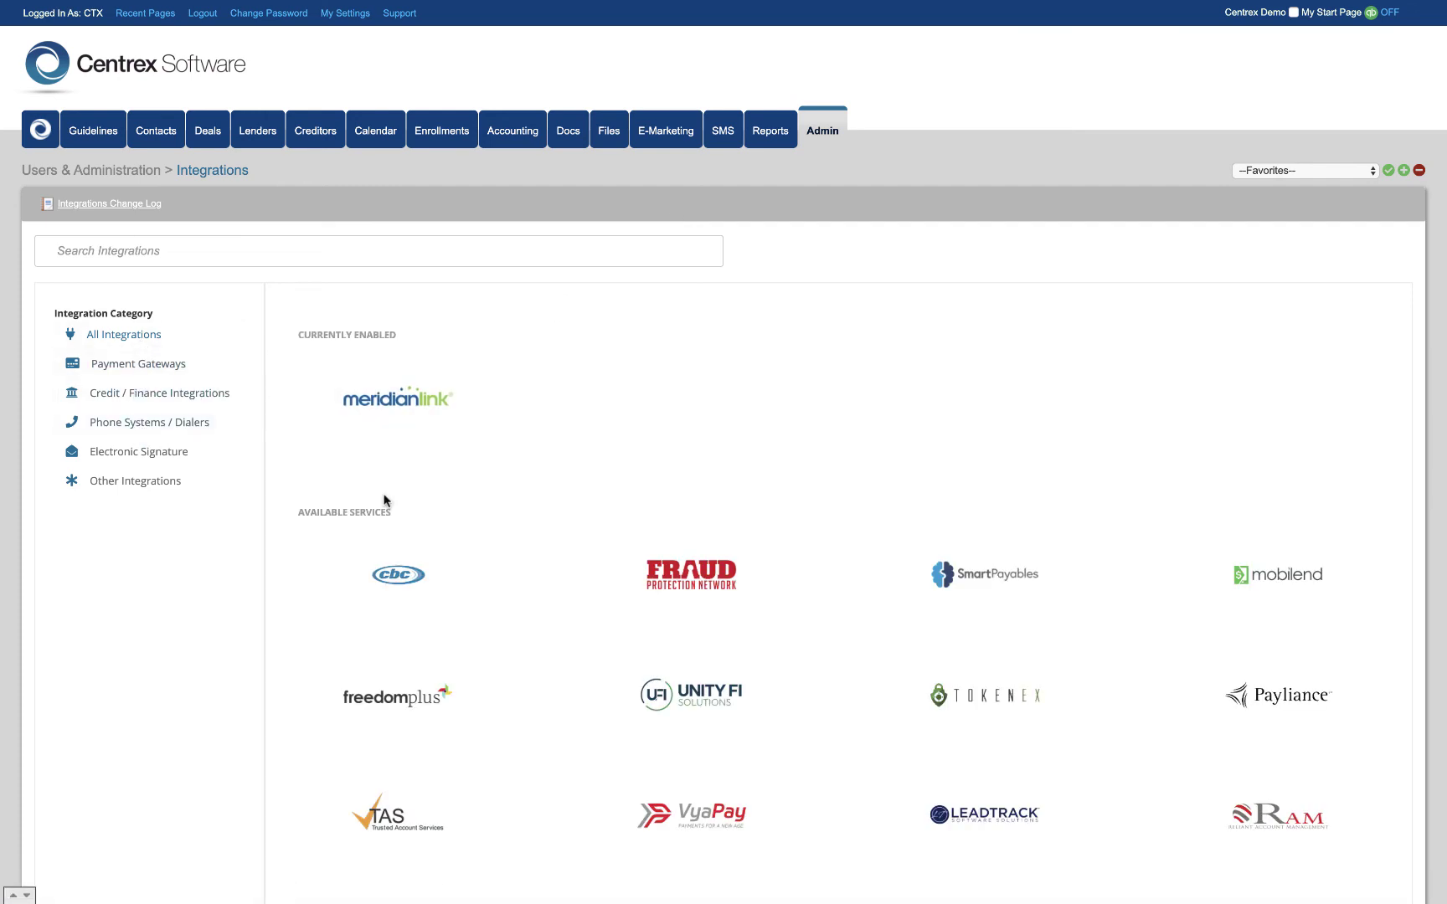
scroll(384, 501, "down", 4)
scroll(550, 459, "up", 4)
left_click(821, 136)
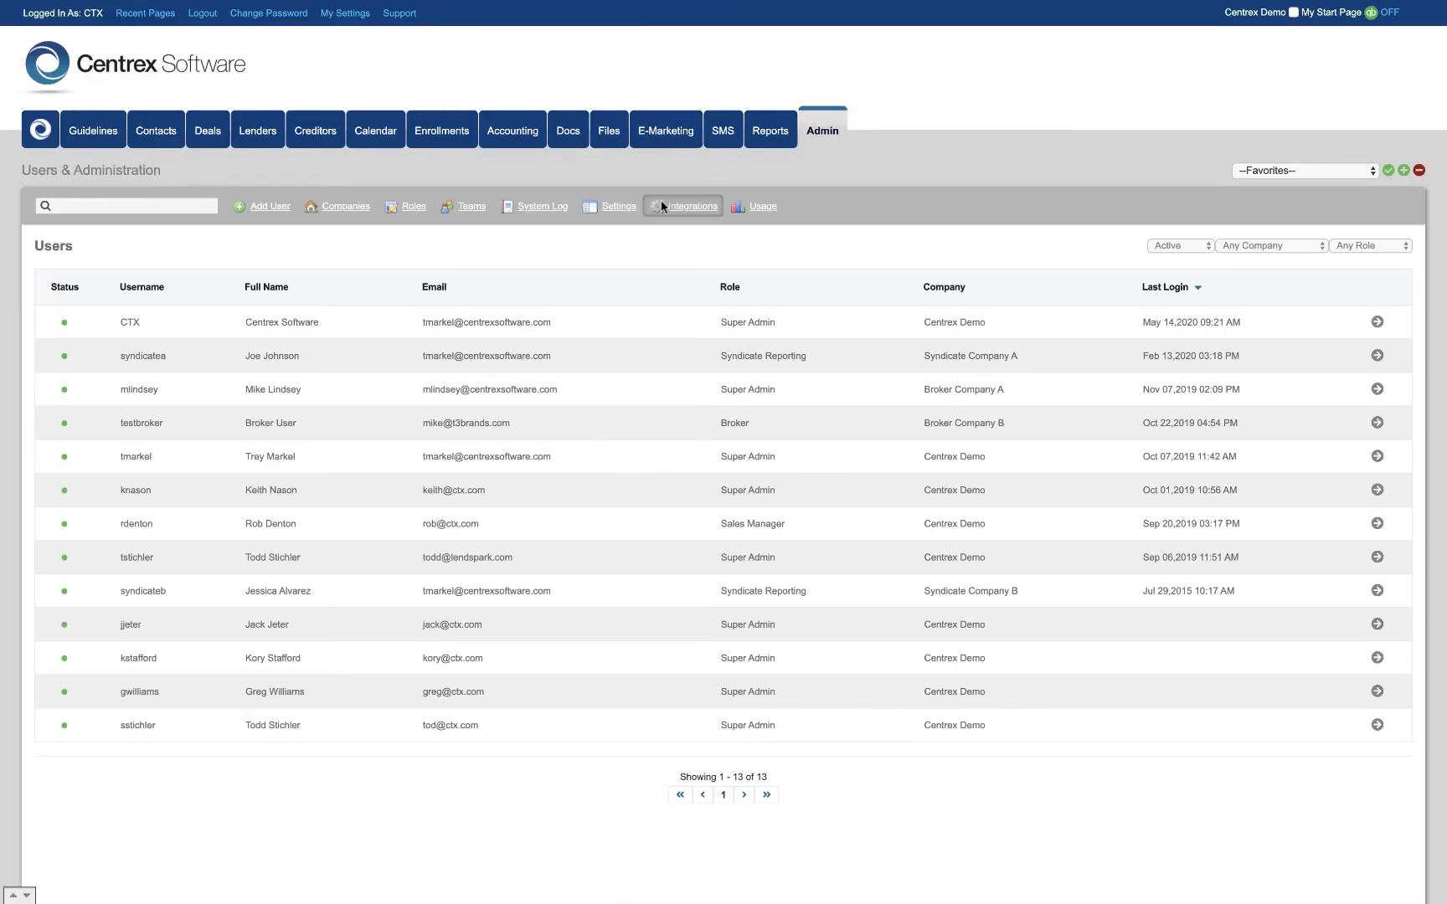
Step: View the Customer Portal Settings within the system settings and return to the Admin module's main page
left_click(620, 208)
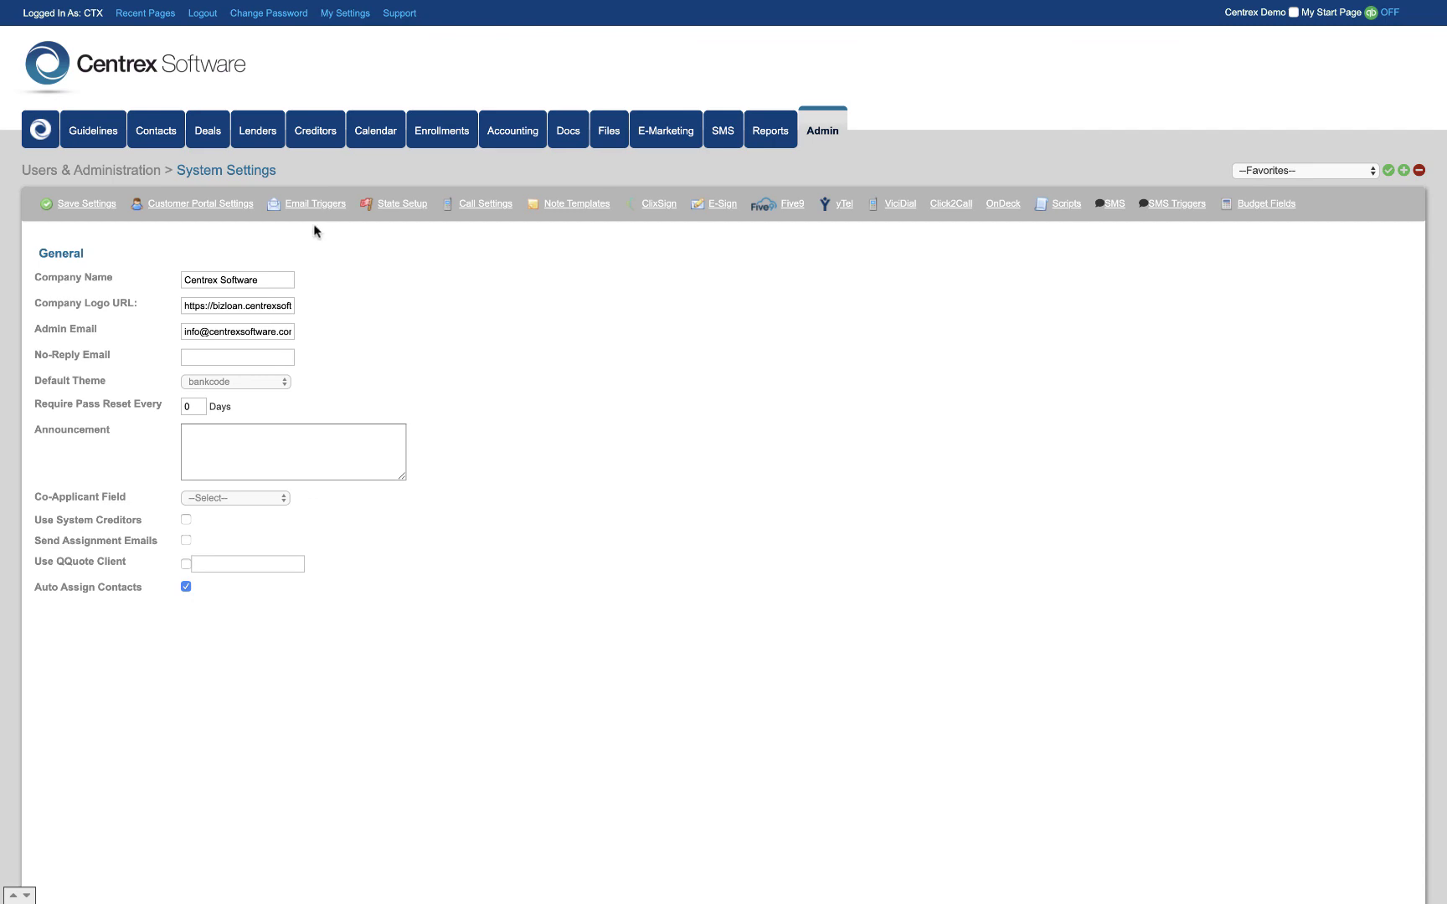
left_click(220, 203)
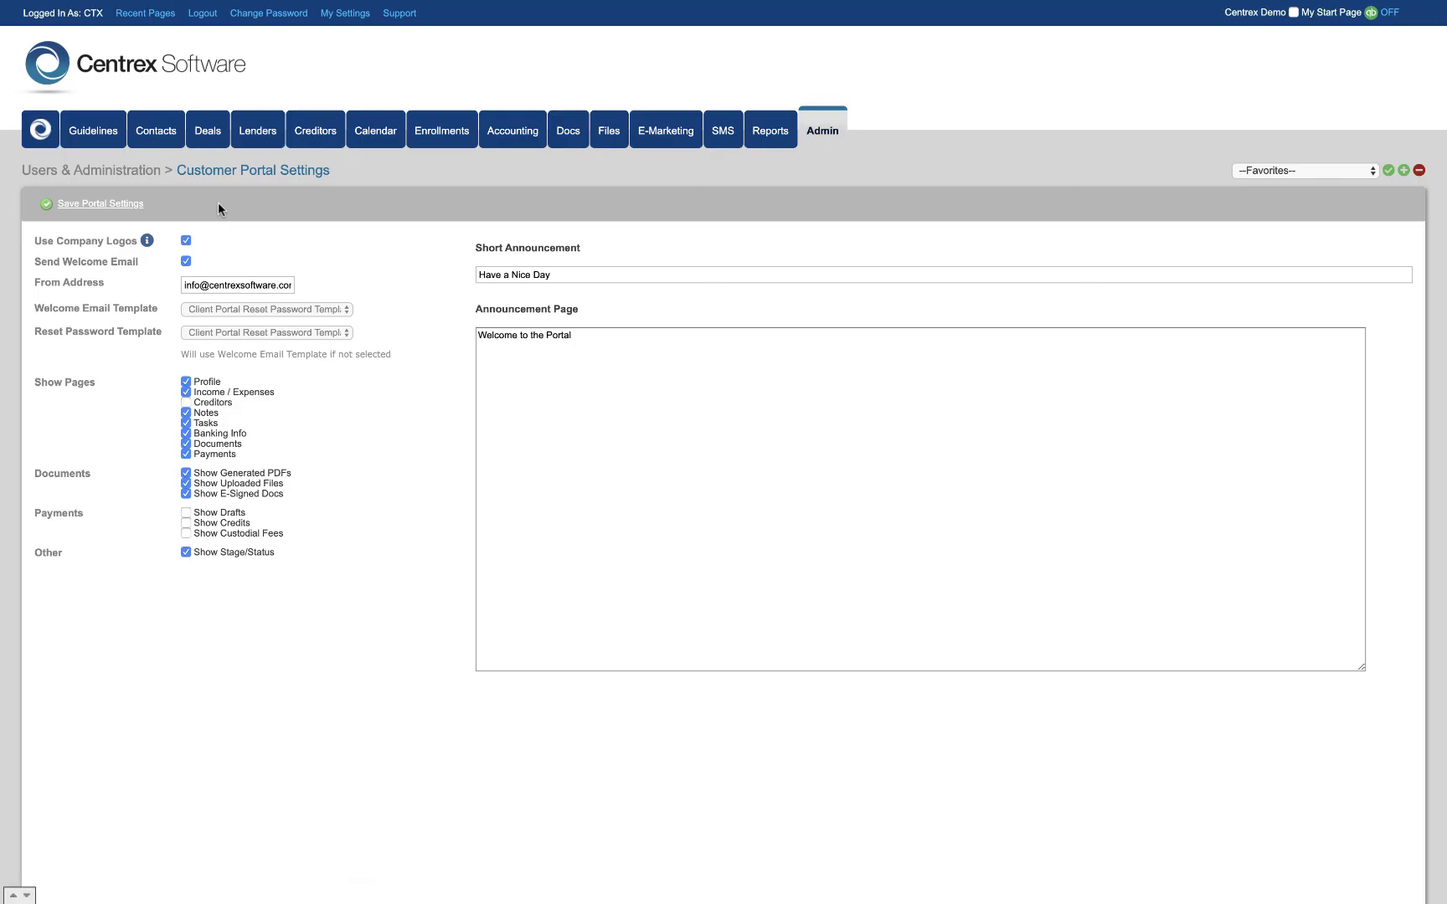
left_click(822, 134)
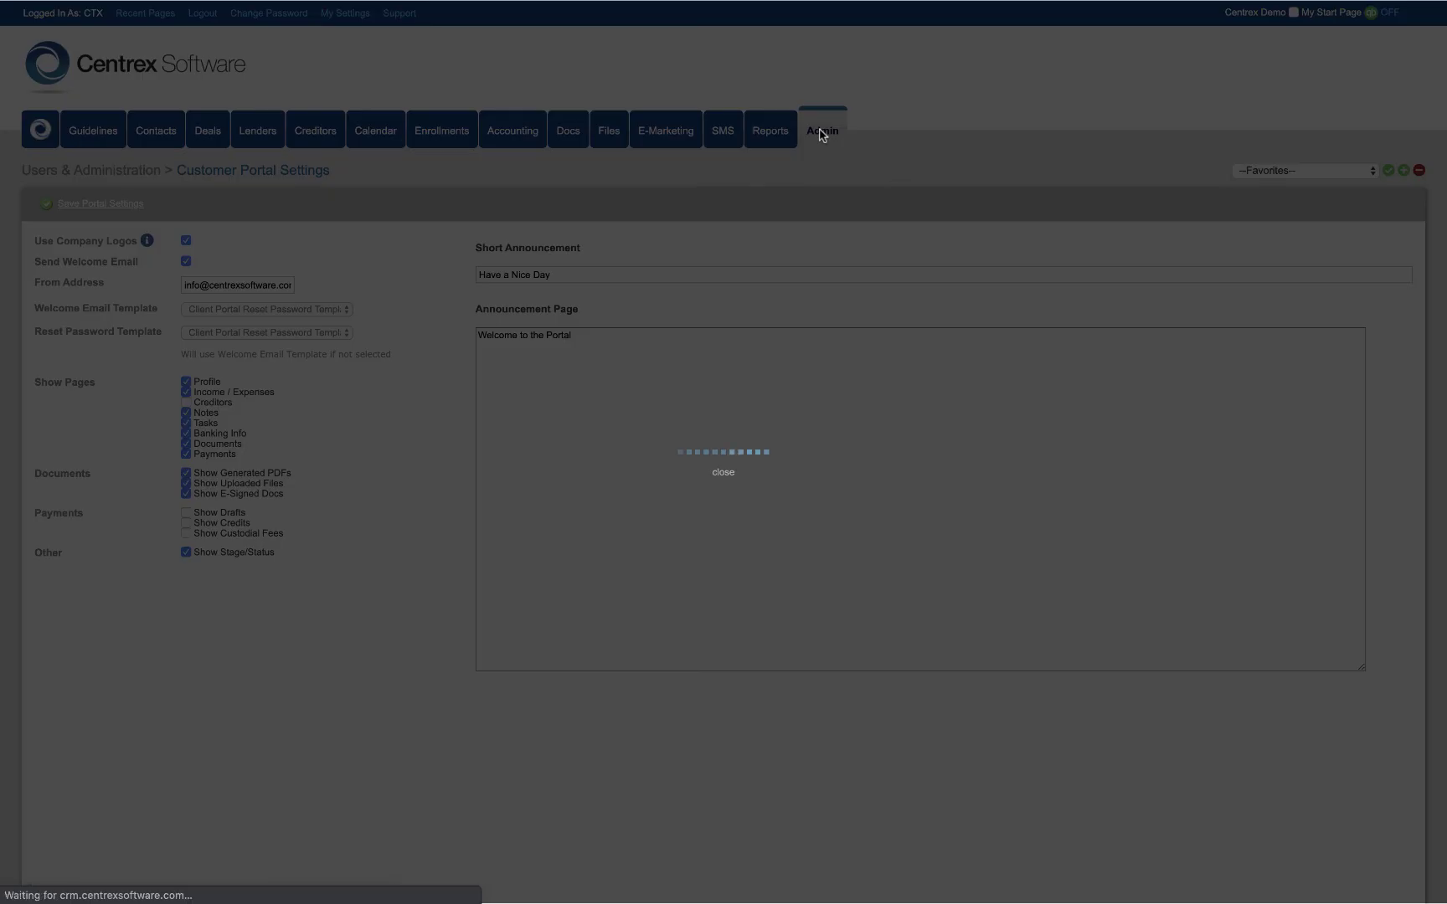
Step: Open the Email Triggers in the system settings, look through the available trigger types, and return to the user list
left_click(616, 206)
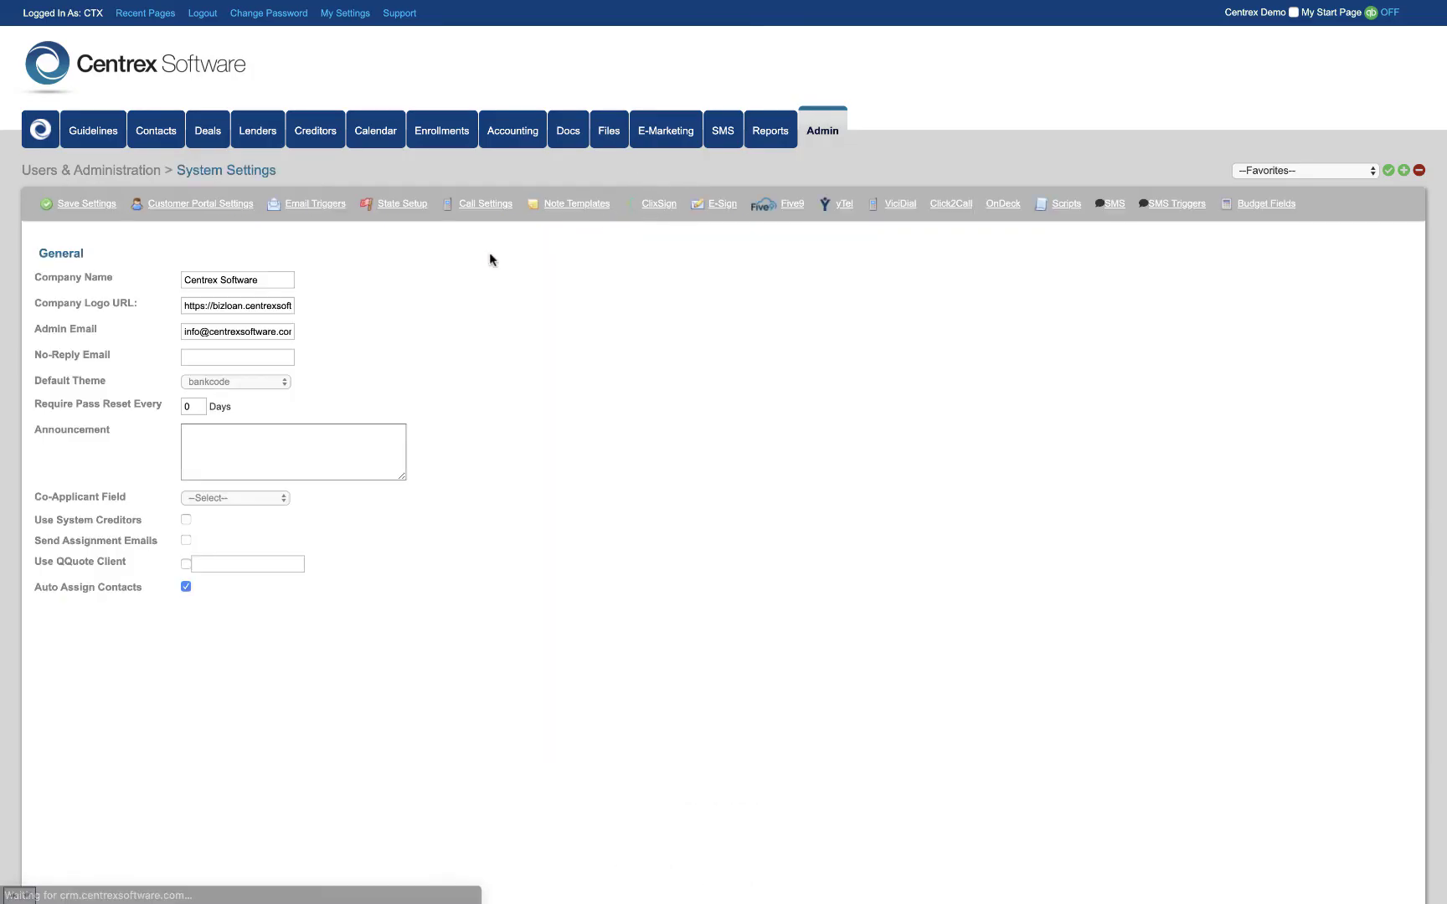
left_click(323, 206)
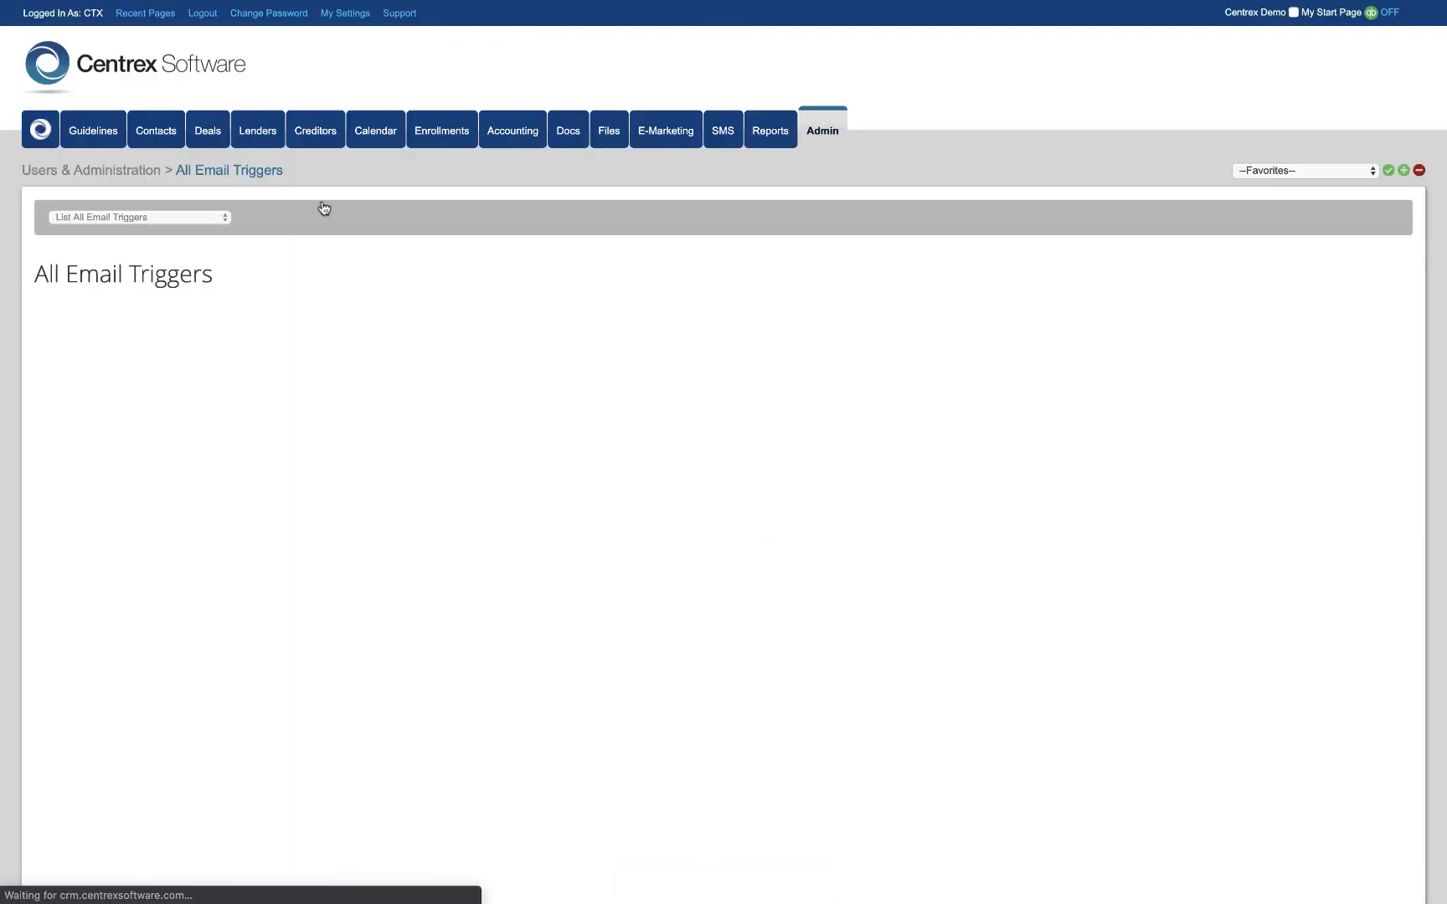
scroll(234, 251, "down", 1)
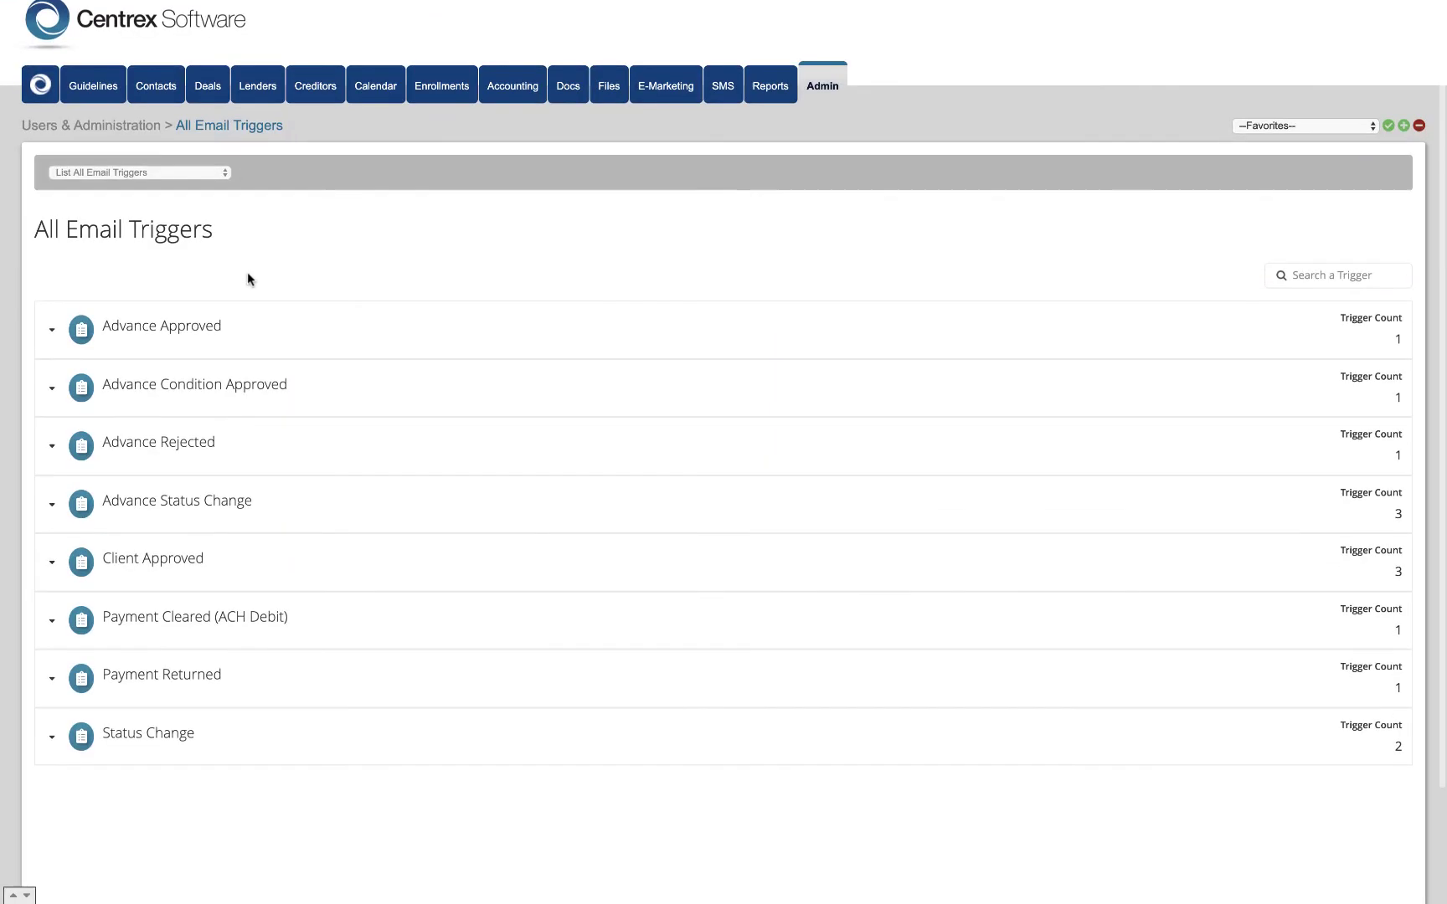
left_click(196, 176)
scroll(169, 393, "down", 3)
scroll(170, 394, "up", 5)
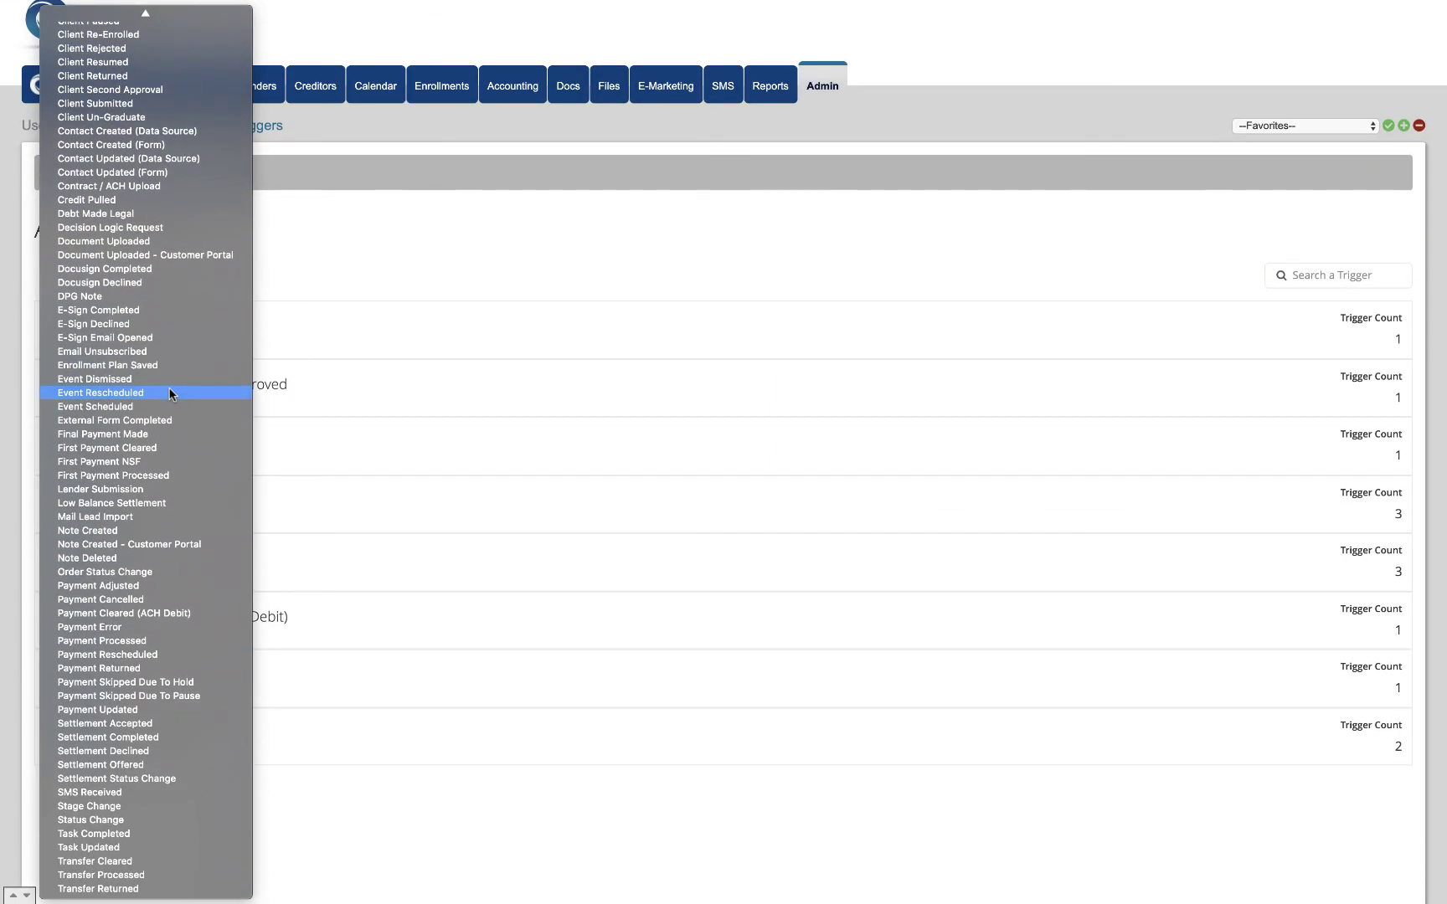
left_click(280, 304)
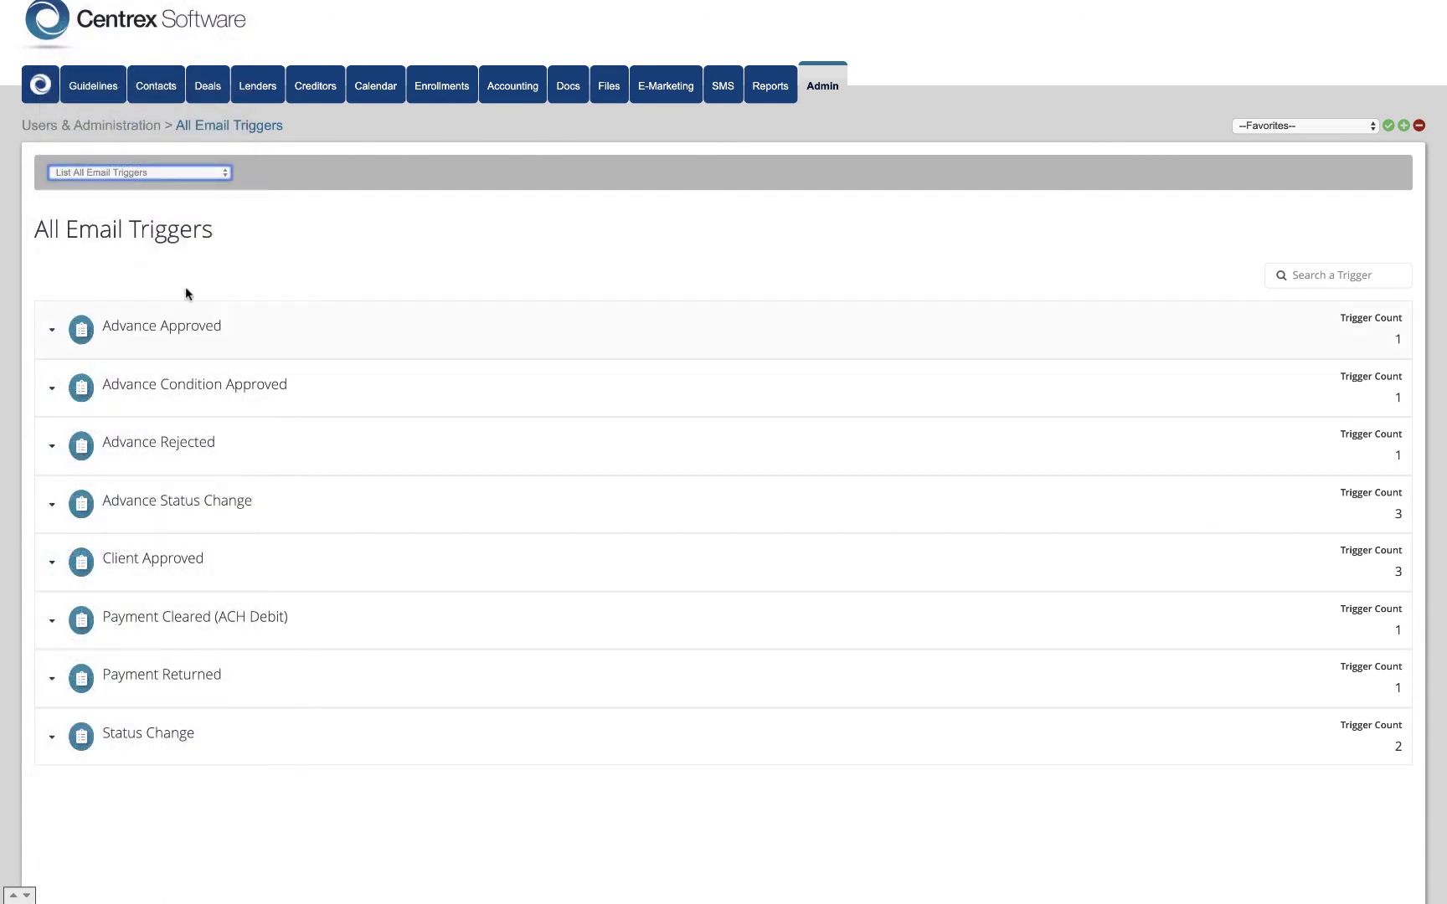
scroll(159, 323, "up", 1)
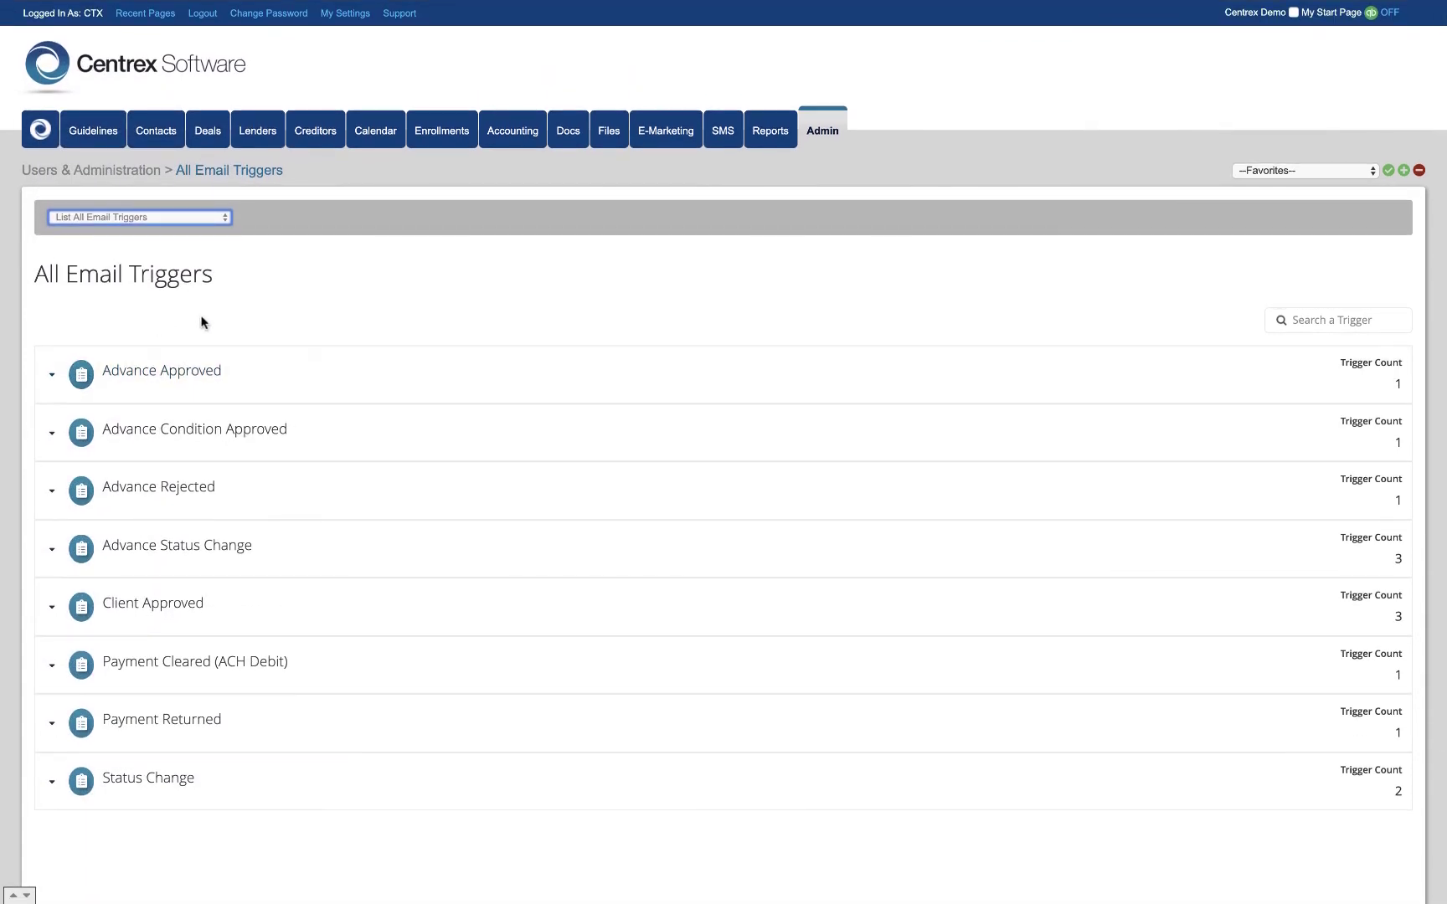
left_click(830, 143)
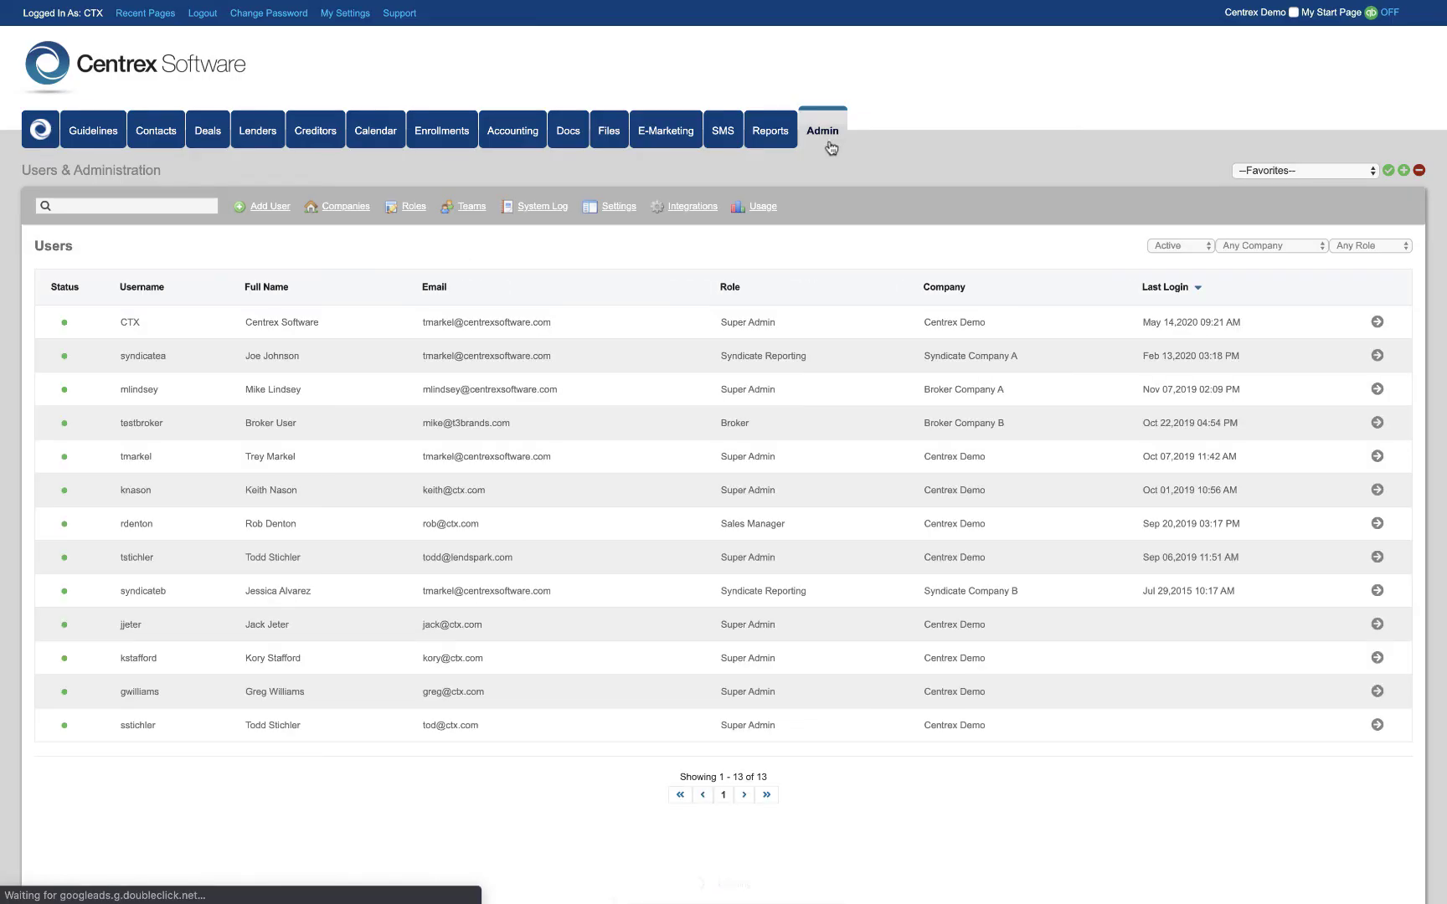
Step: Open the Call Settings in the system settings, review the dispositions and rule actions, and return to the user list
left_click(626, 211)
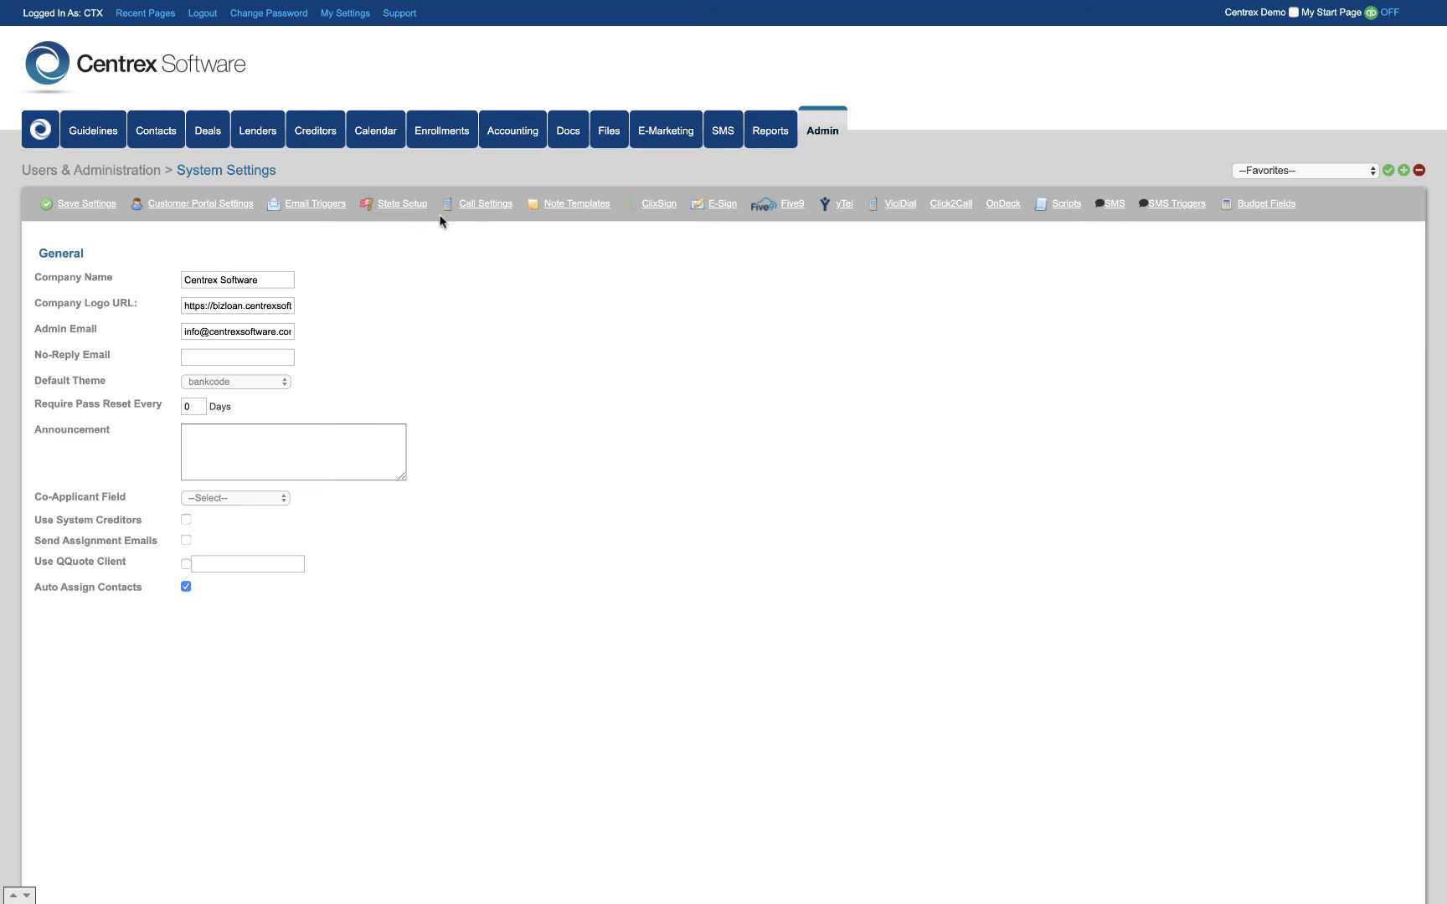
left_click(486, 204)
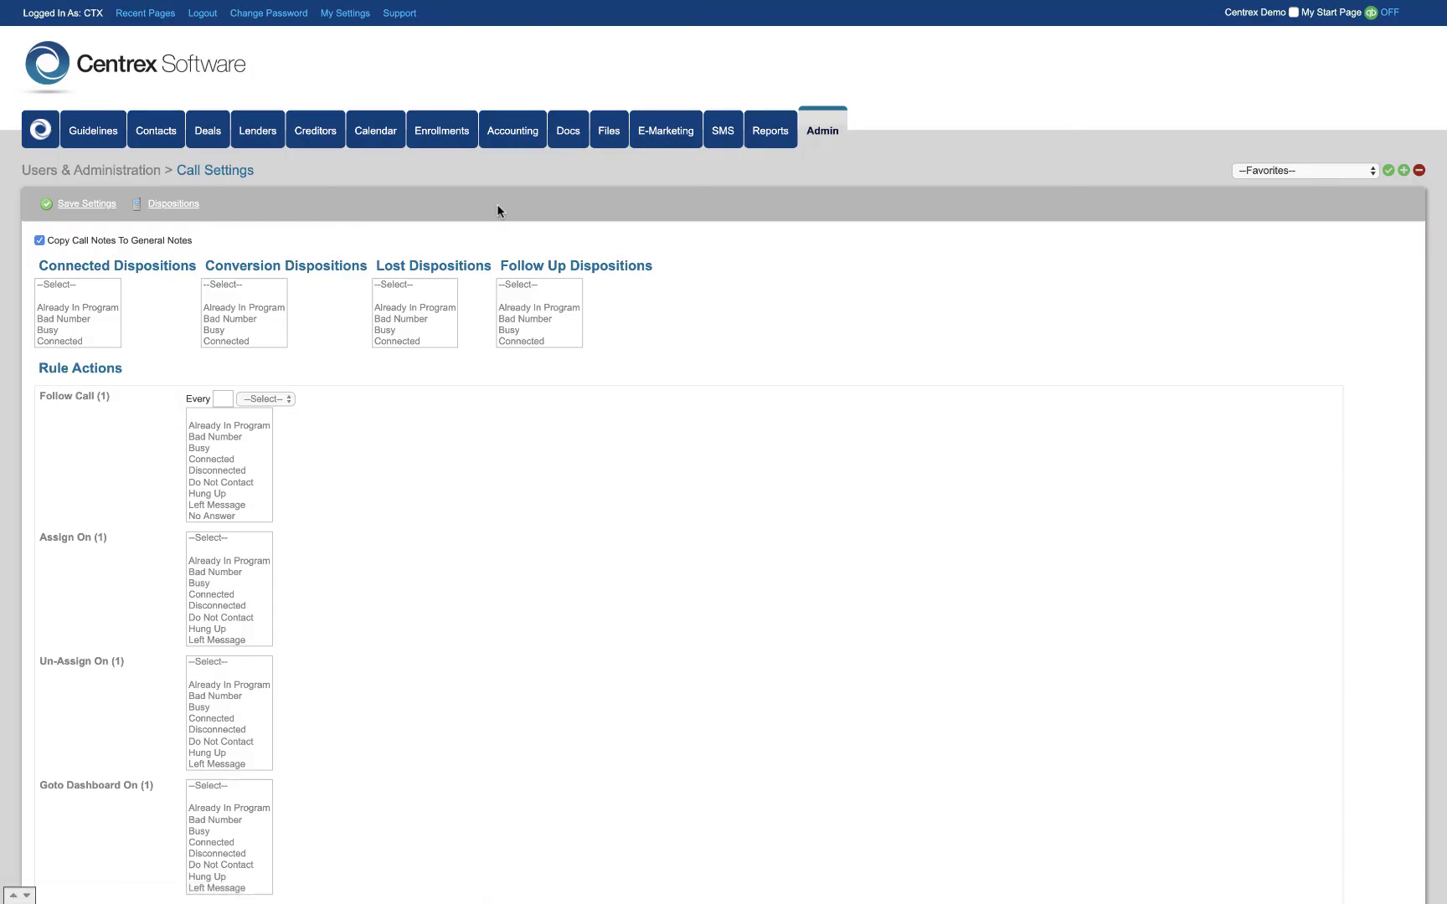
scroll(410, 372, "down", 3)
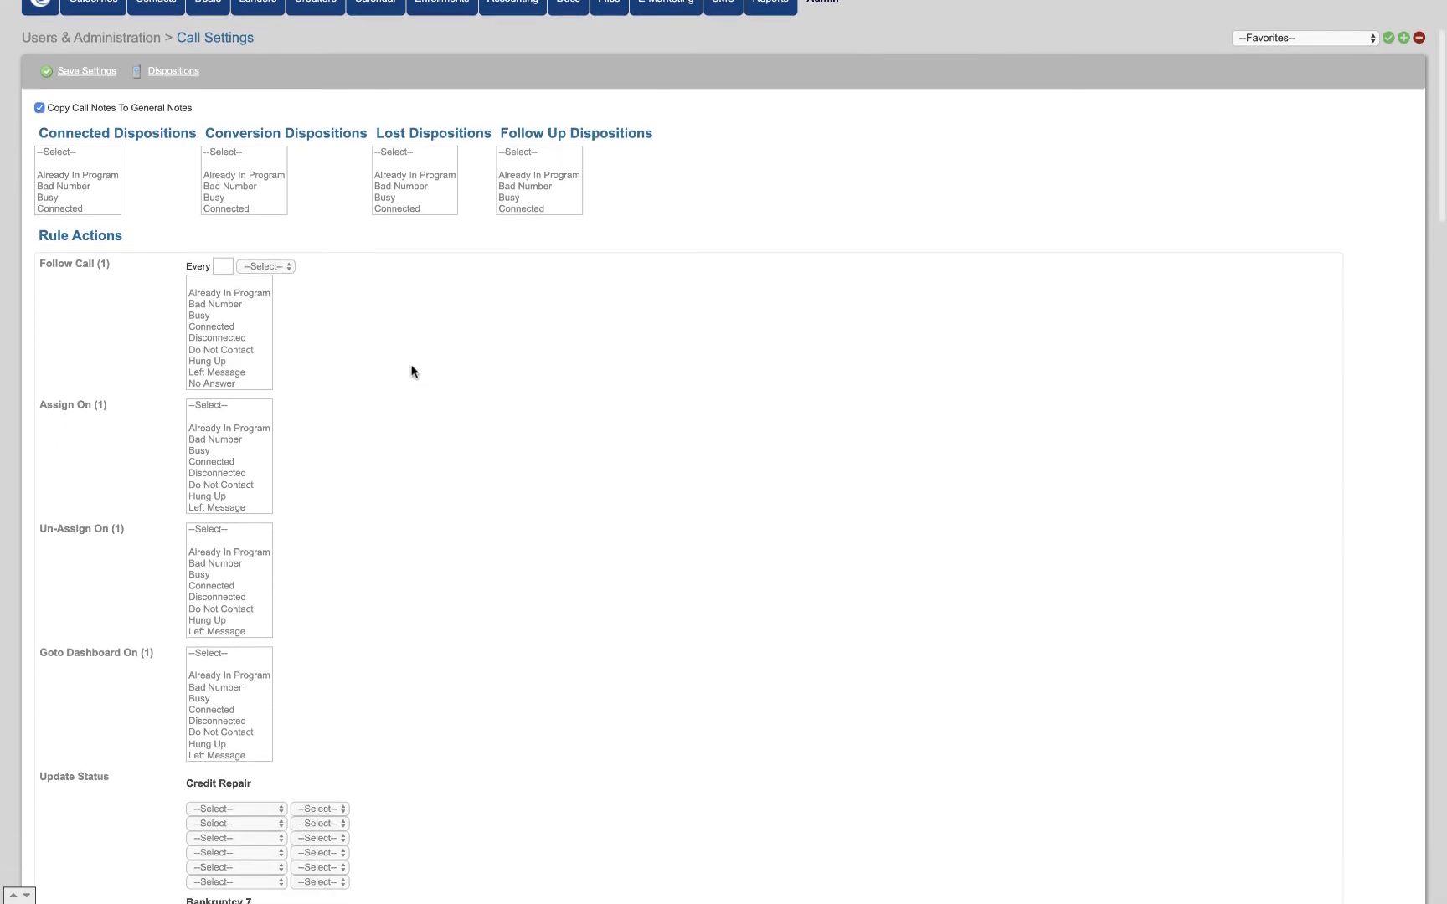
scroll(410, 372, "up", 4)
left_click(817, 135)
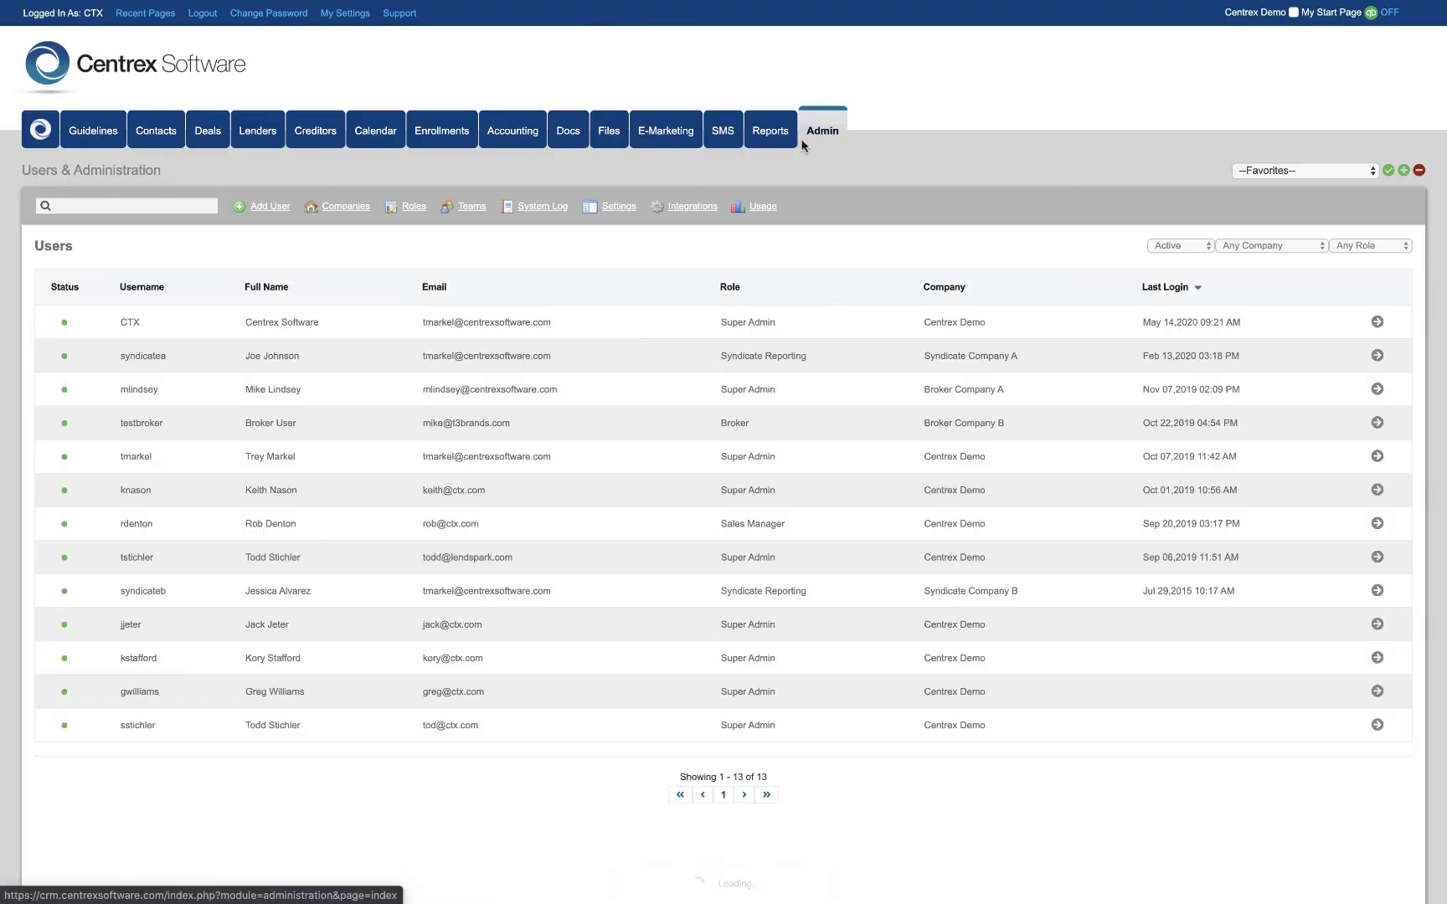
Step: Open the ClixSign settings, review company access, and expand the New Signature Request and Document Signed email messages
left_click(612, 206)
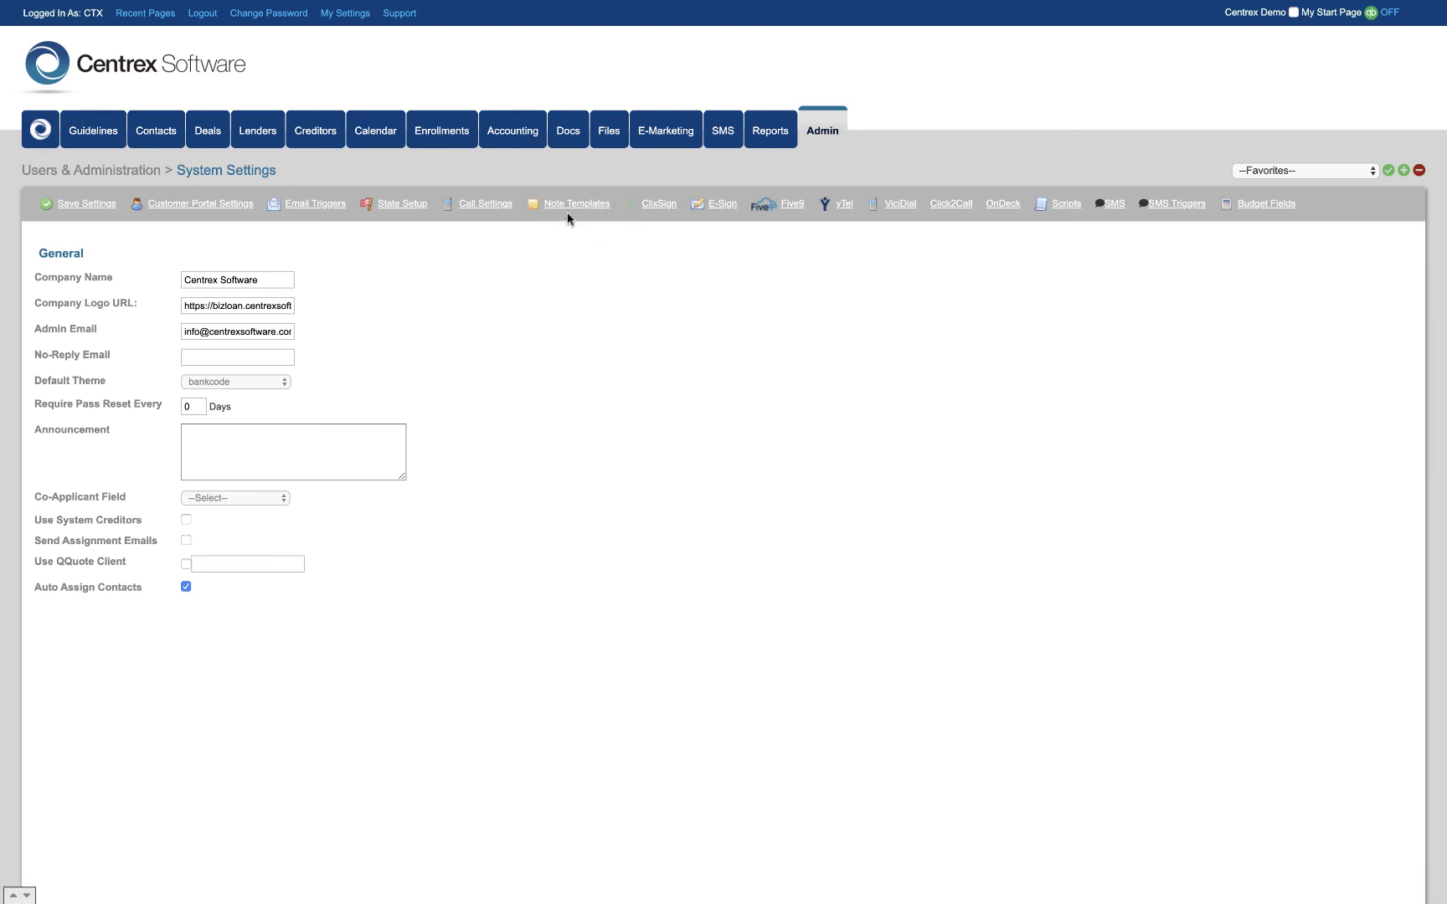
left_click(659, 210)
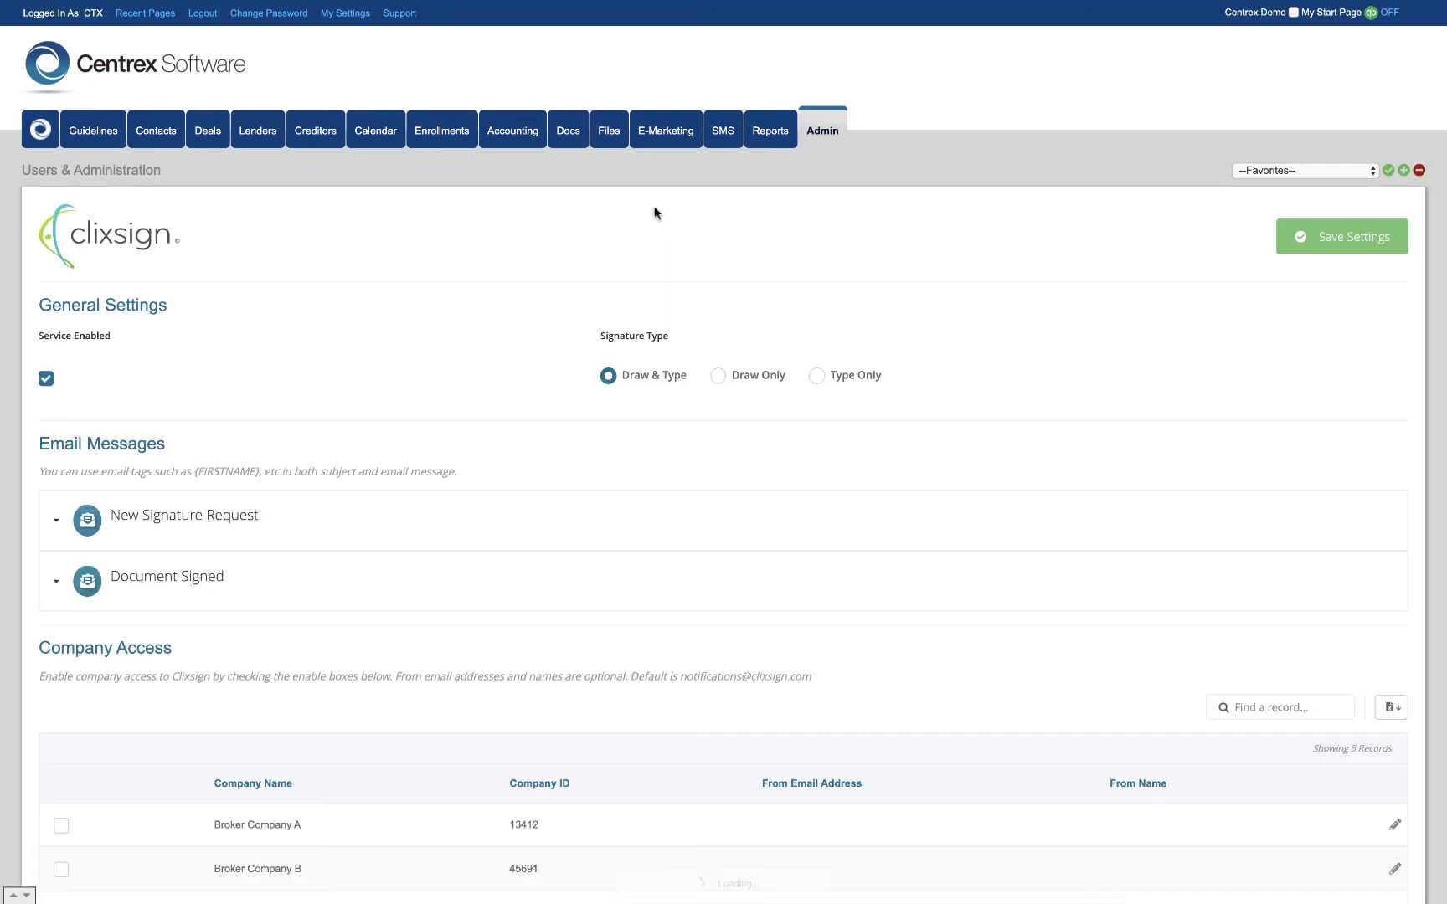
scroll(353, 404, "down", 2)
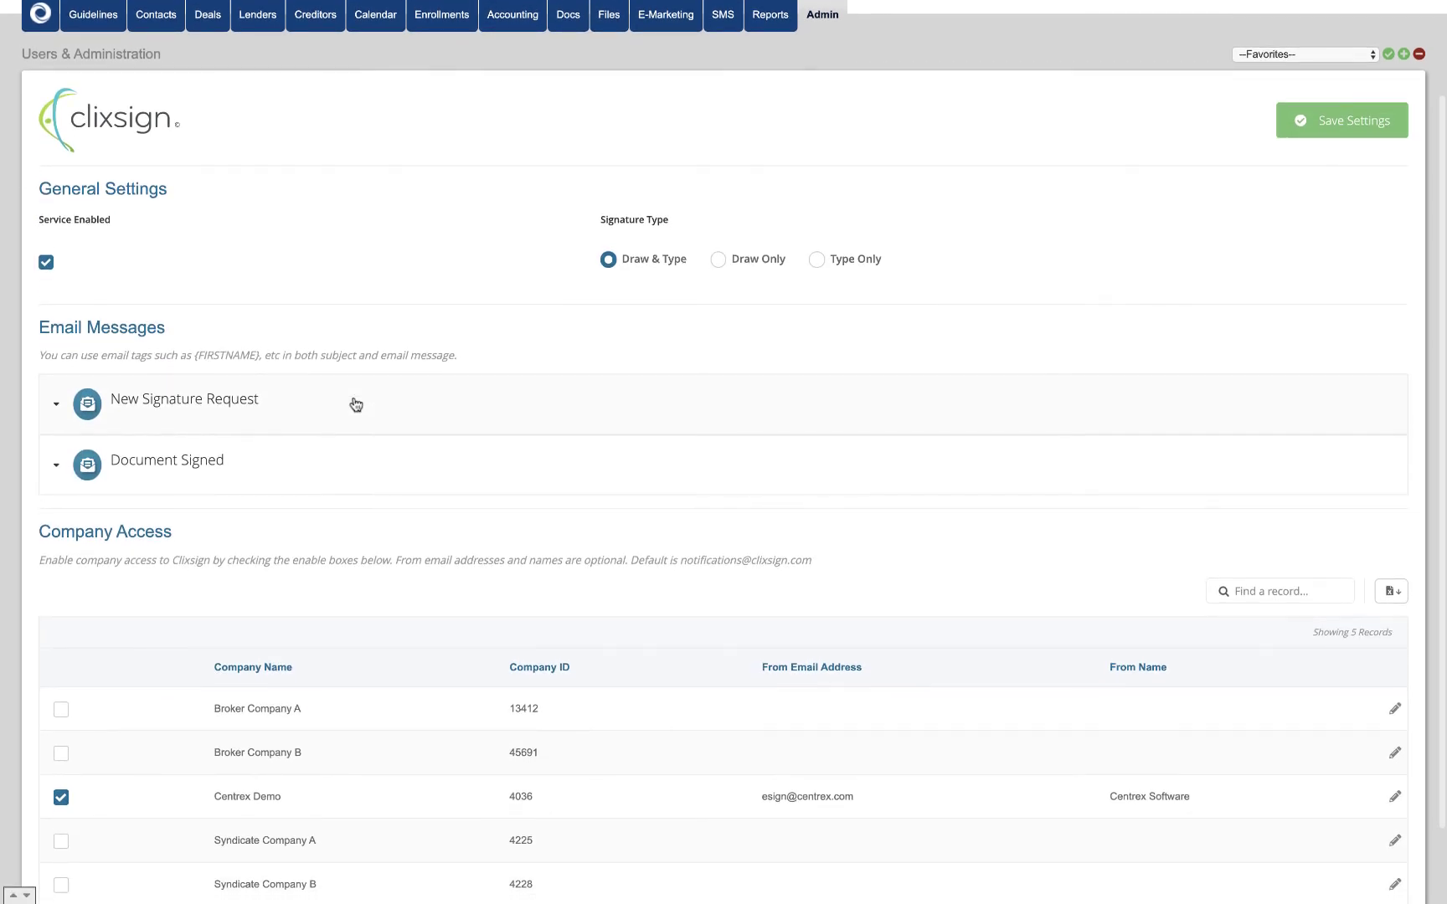
scroll(353, 404, "up", 2)
scroll(353, 405, "down", 3)
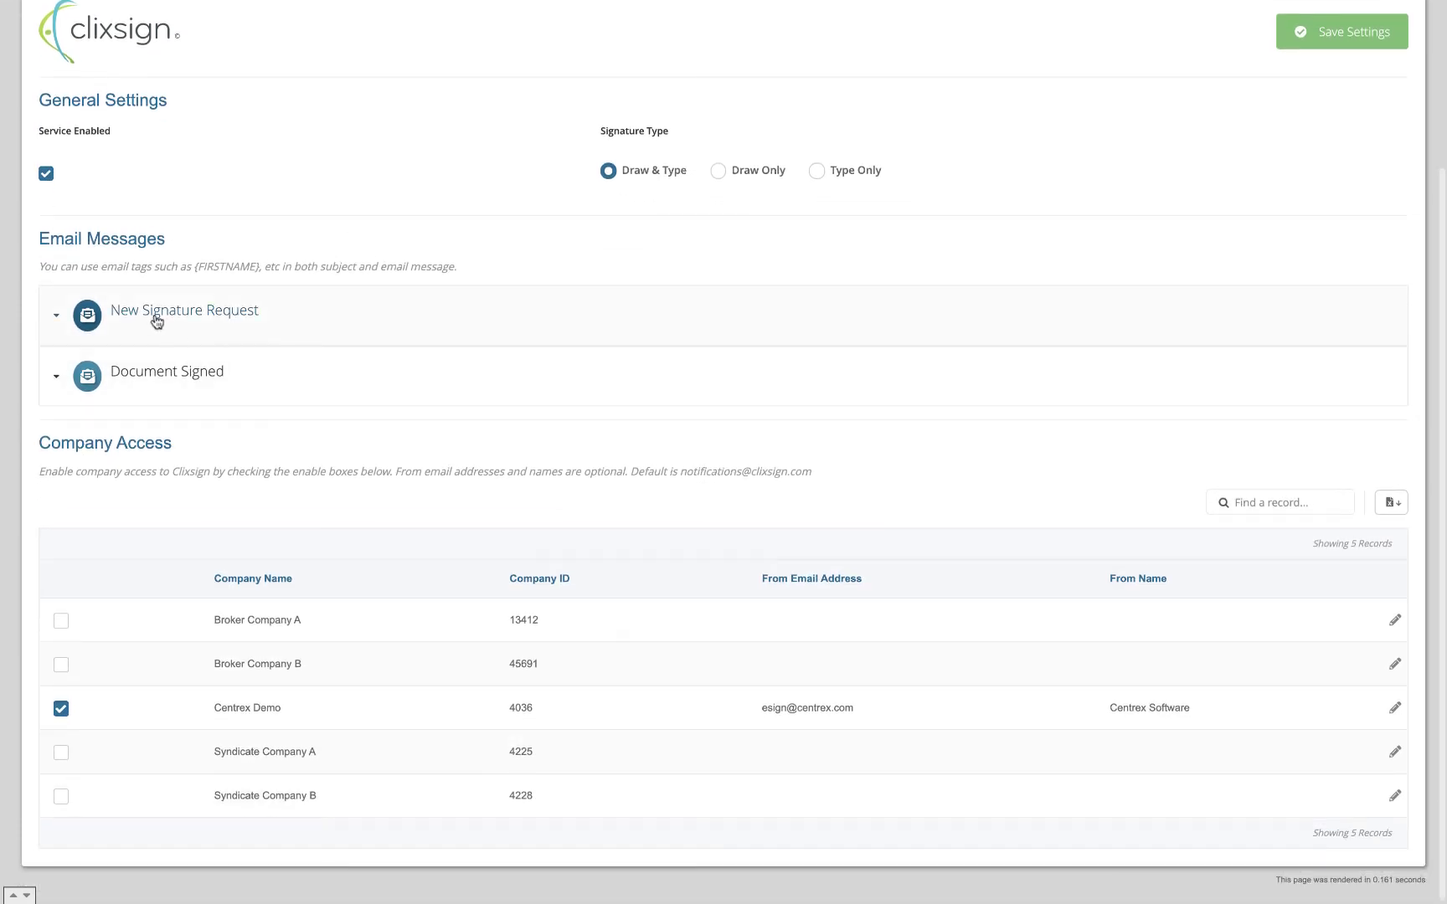
left_click(57, 320)
scroll(126, 354, "down", 1)
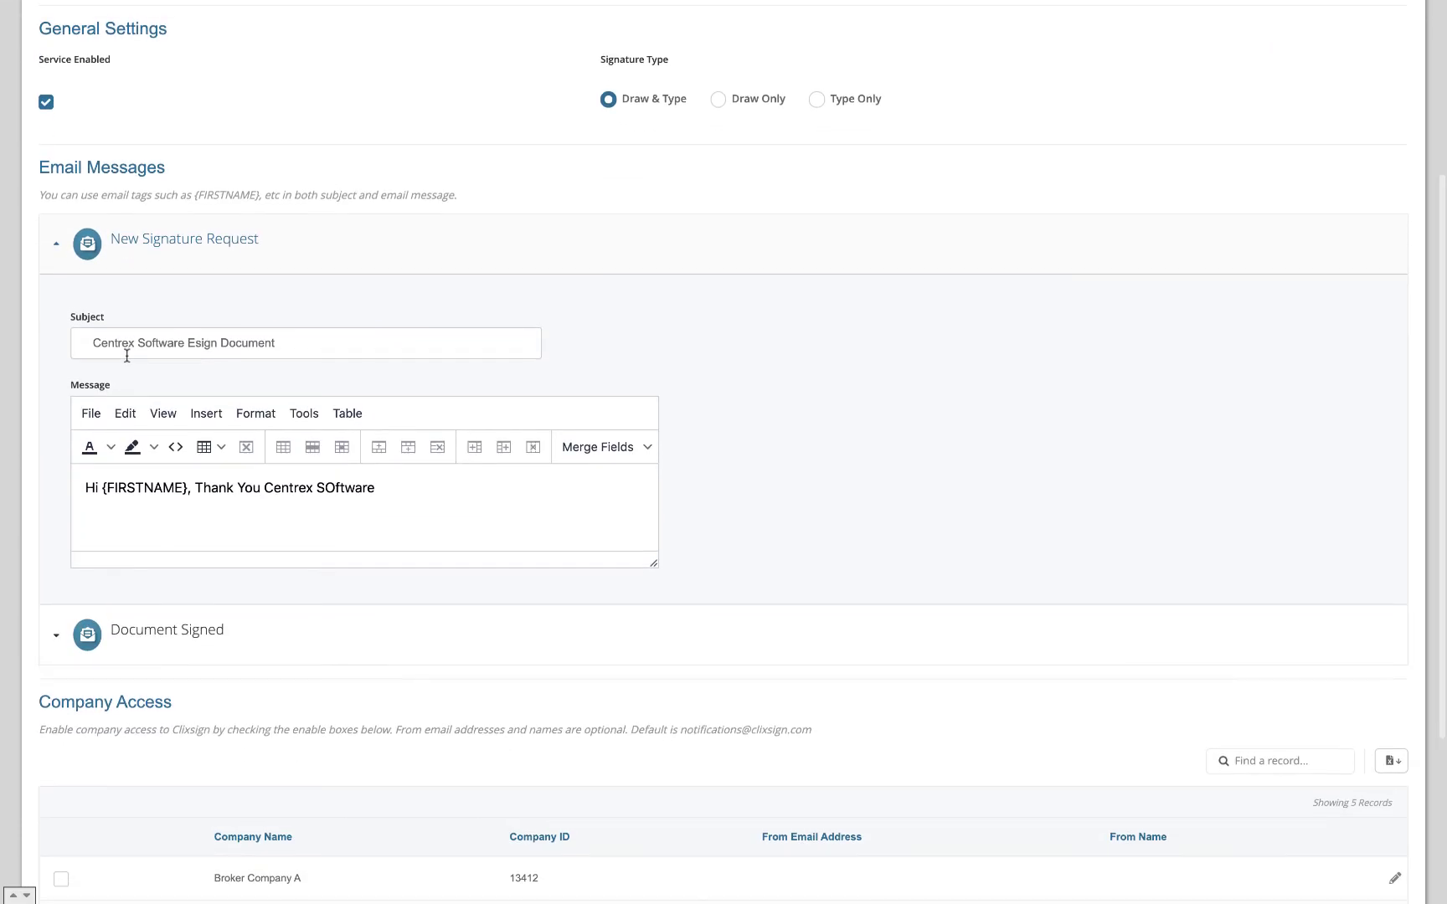
left_click(56, 617)
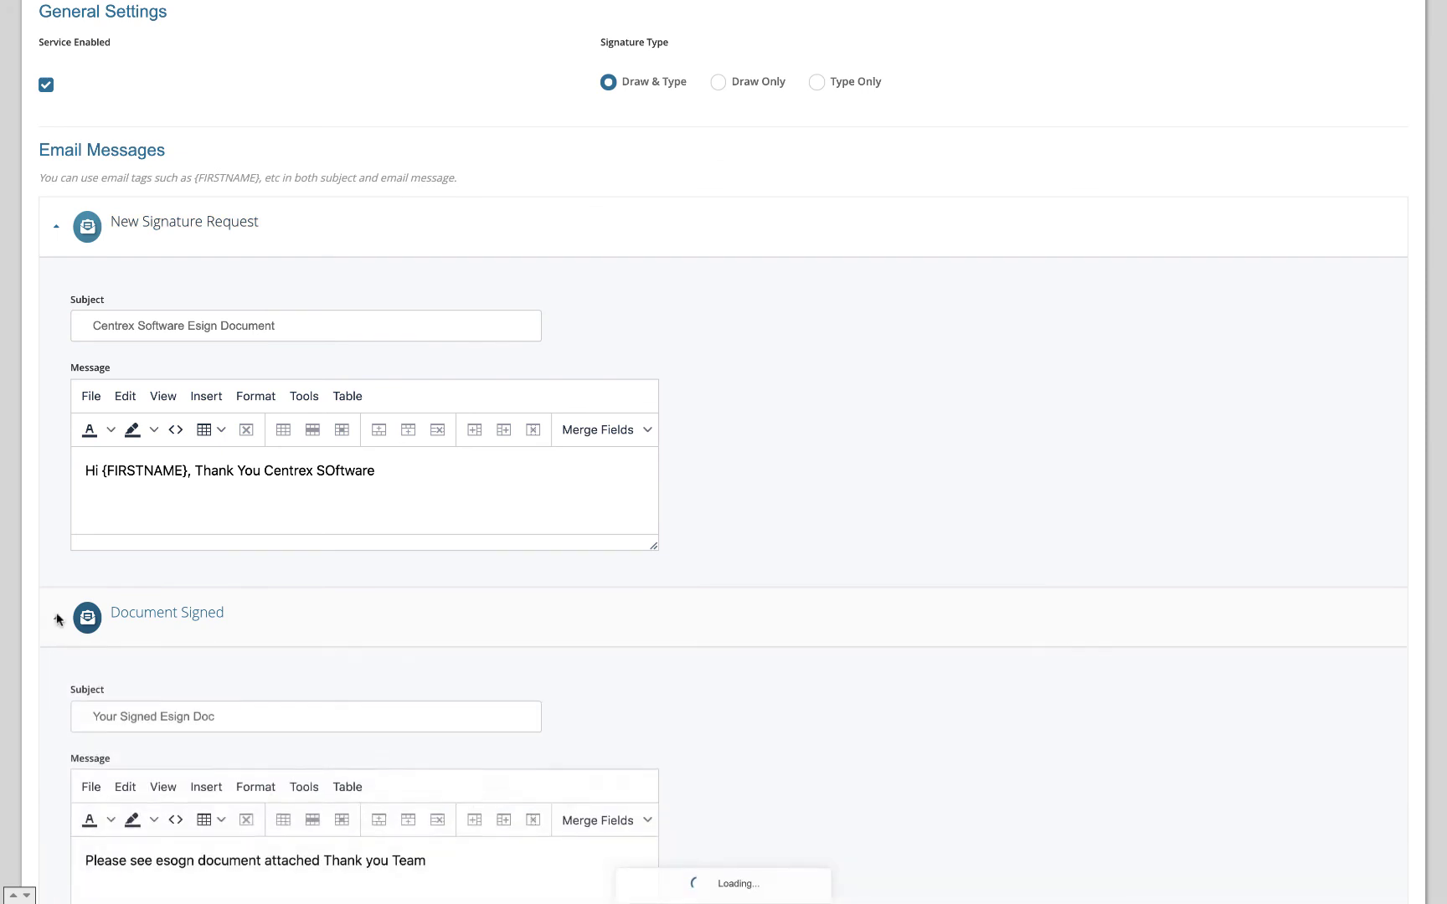
Step: Review the ClixSign email message contents and the Company Access list, and return to the user list
scroll(57, 536, "down", 3)
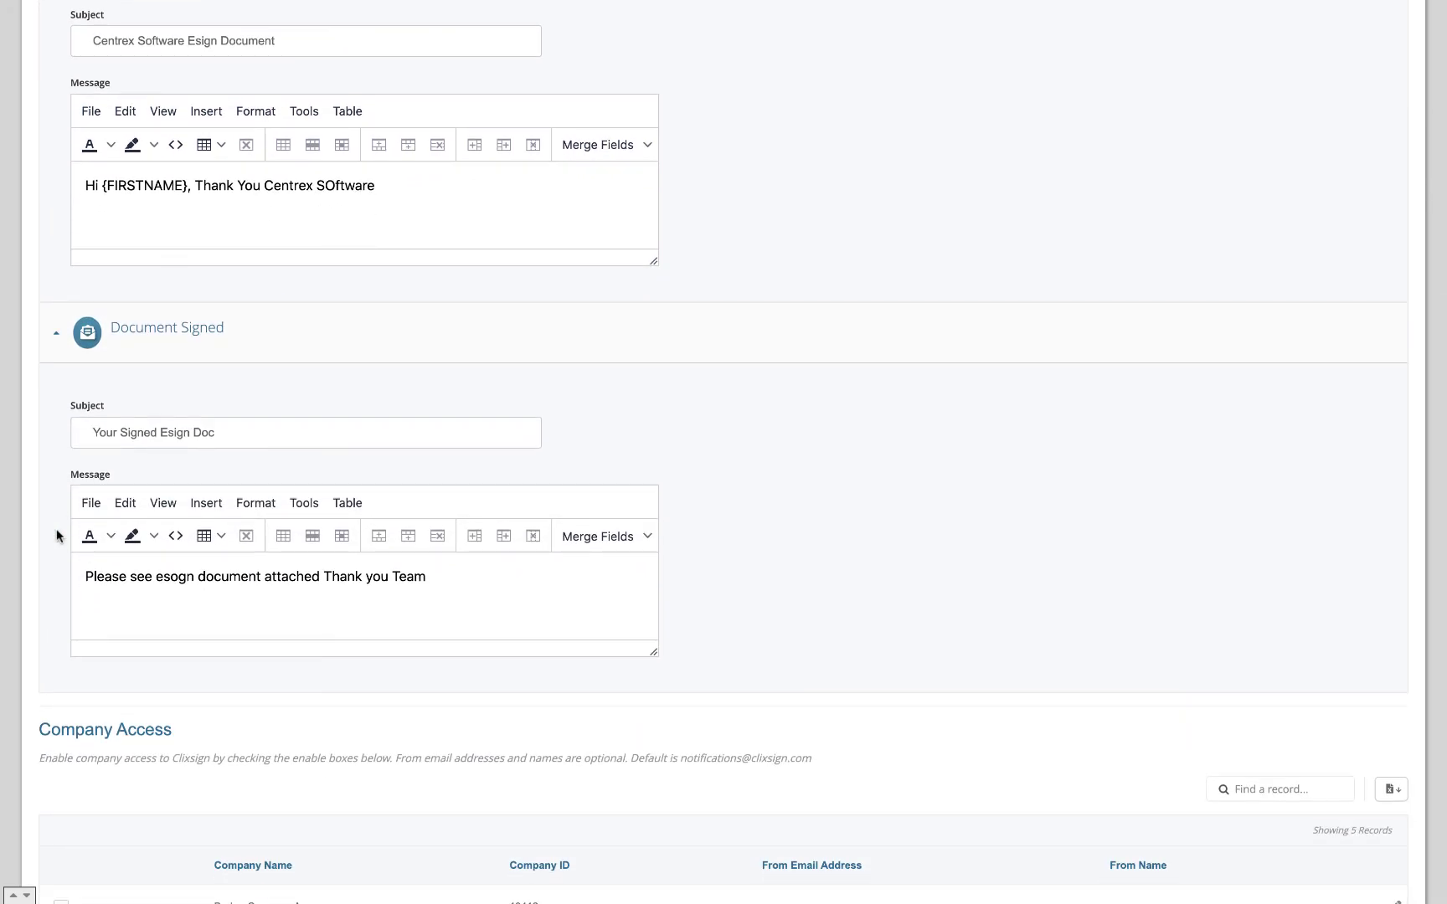
scroll(57, 530, "up", 1)
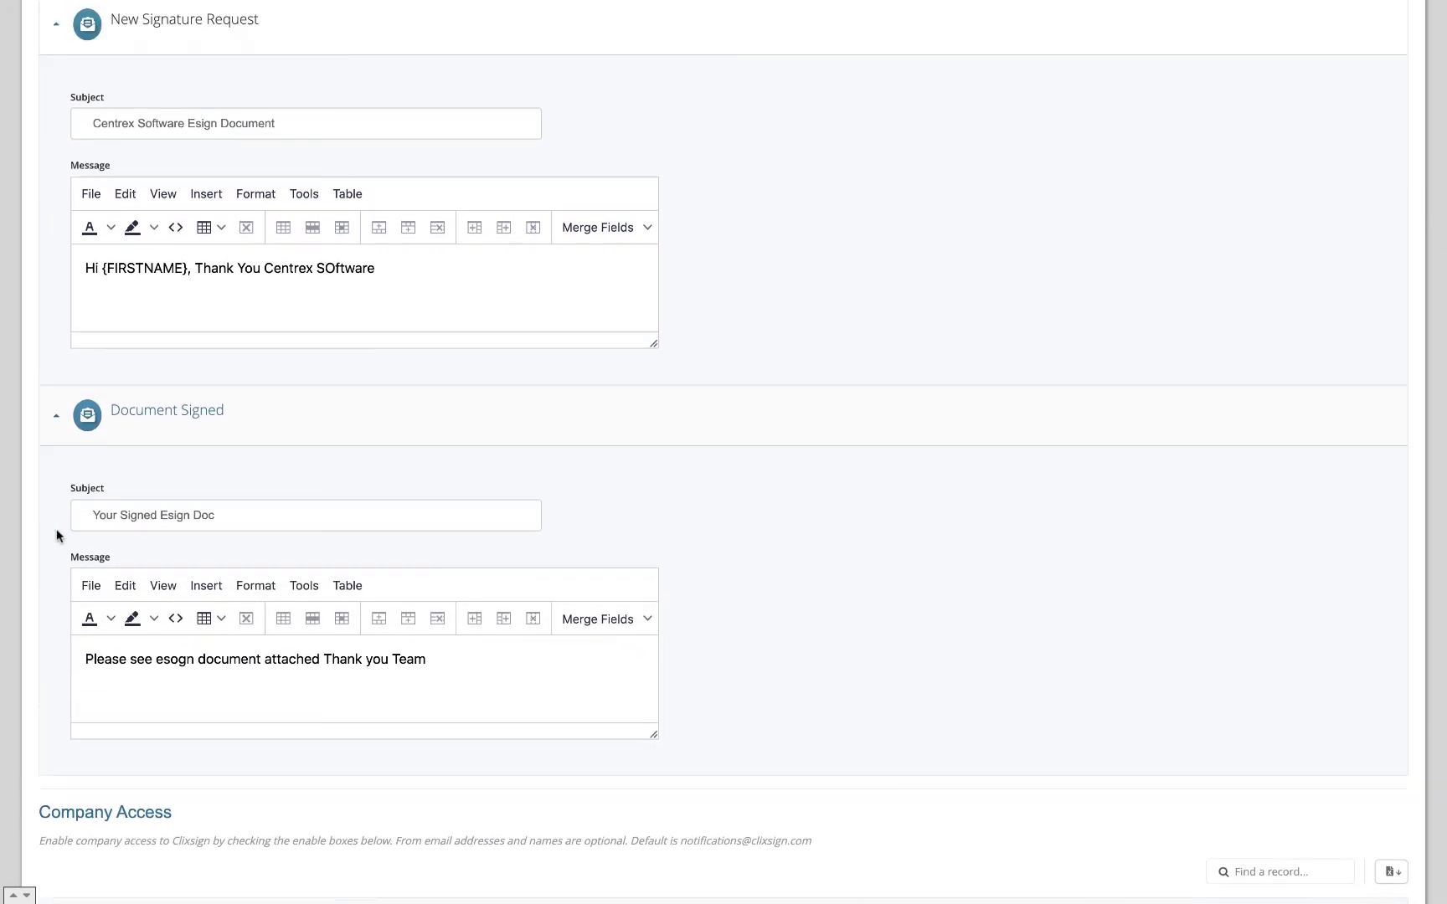
scroll(123, 429, "down", 2)
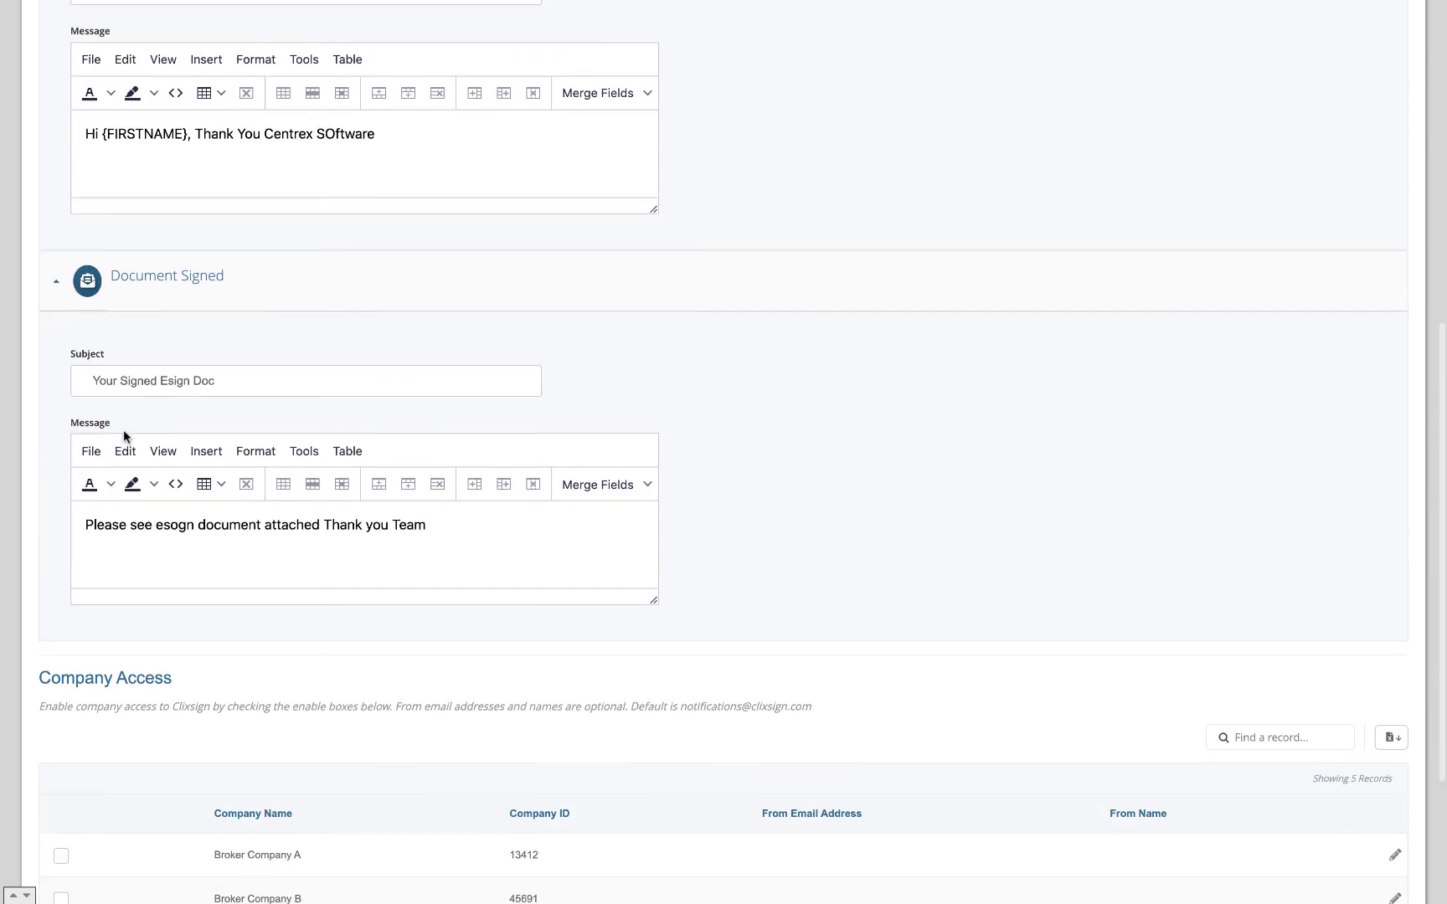
scroll(124, 436, "down", 2)
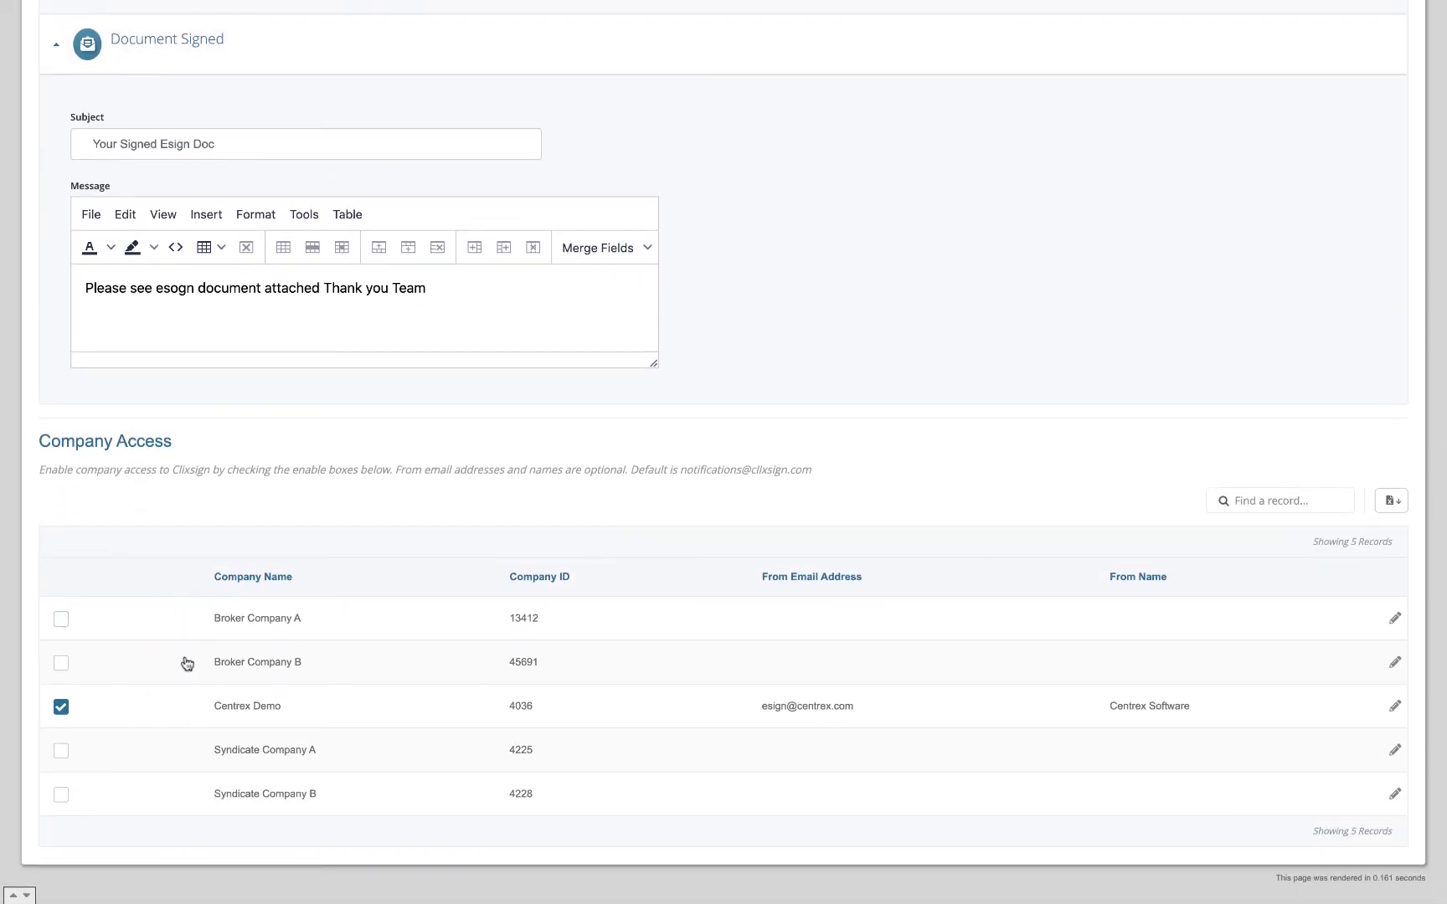
scroll(527, 498, "up", 10)
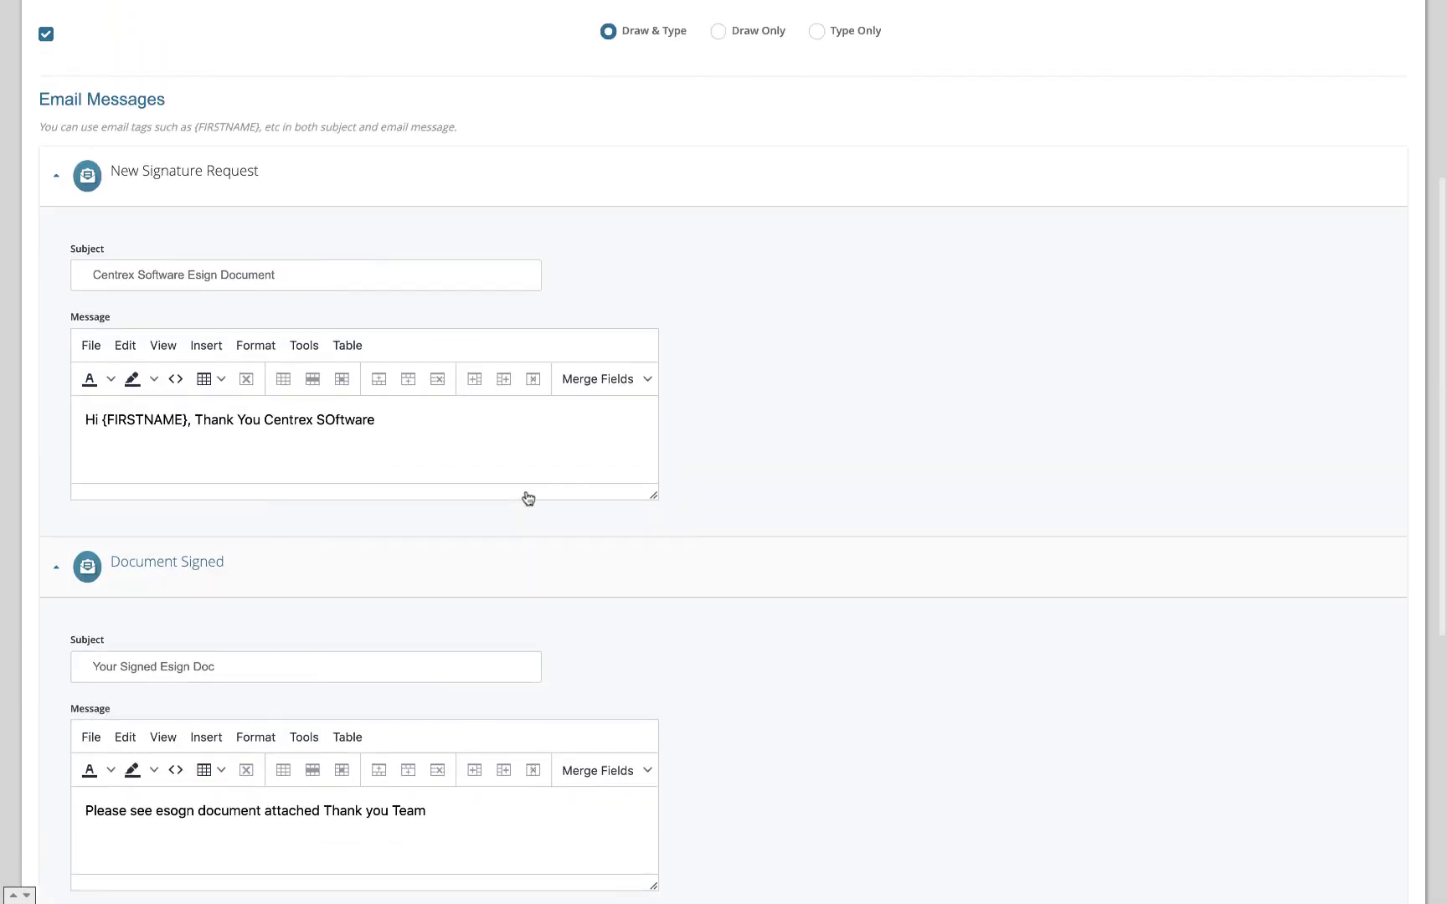
left_click(821, 131)
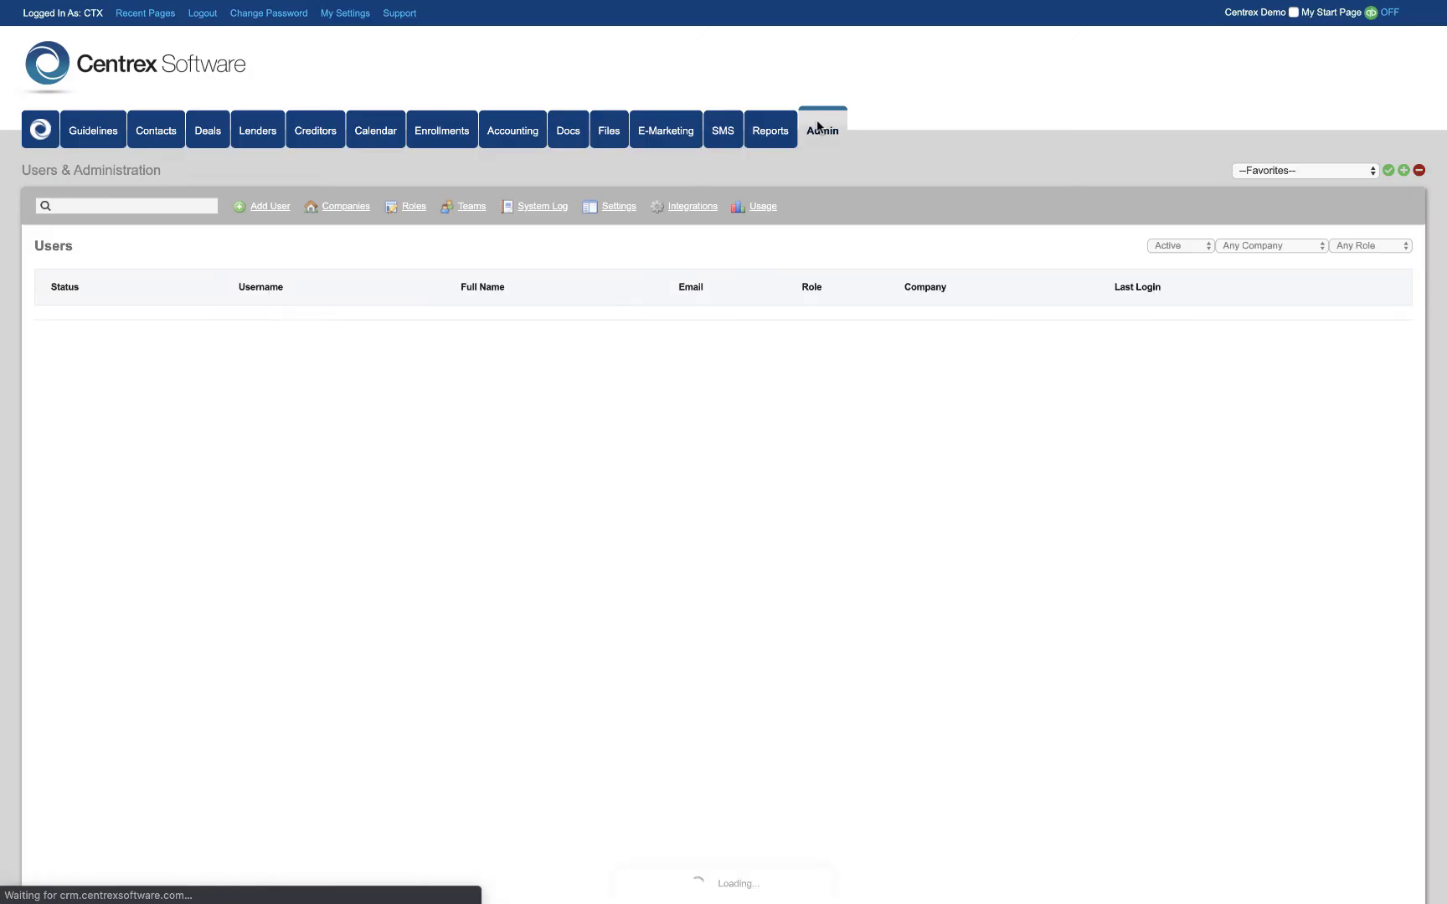
Step: Open the Scripts in the system settings, look through the pages of the In Depth Script, and return to the user list
left_click(617, 212)
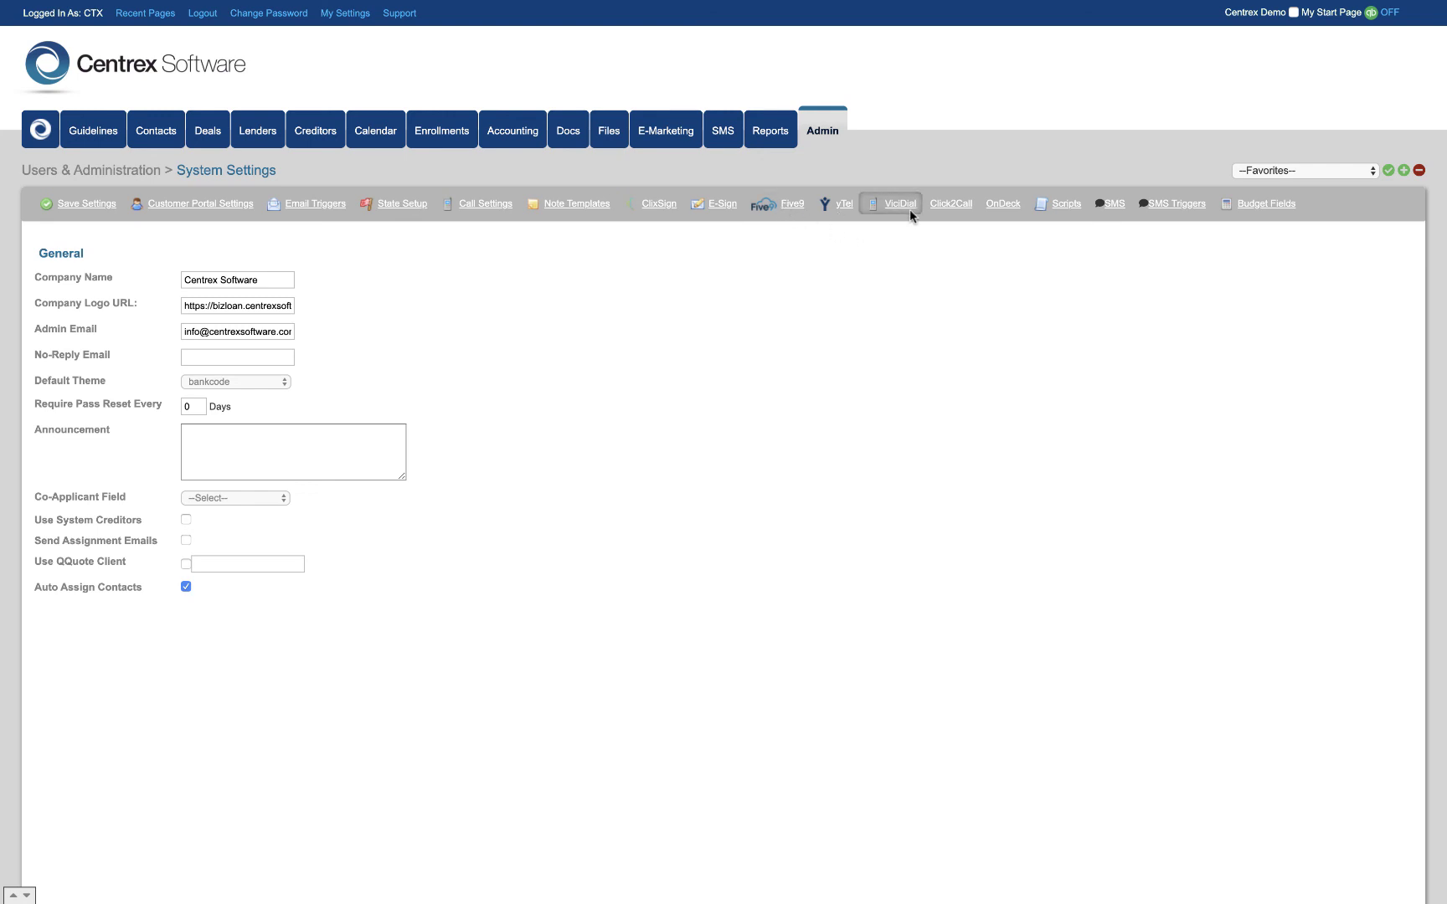
left_click(1066, 203)
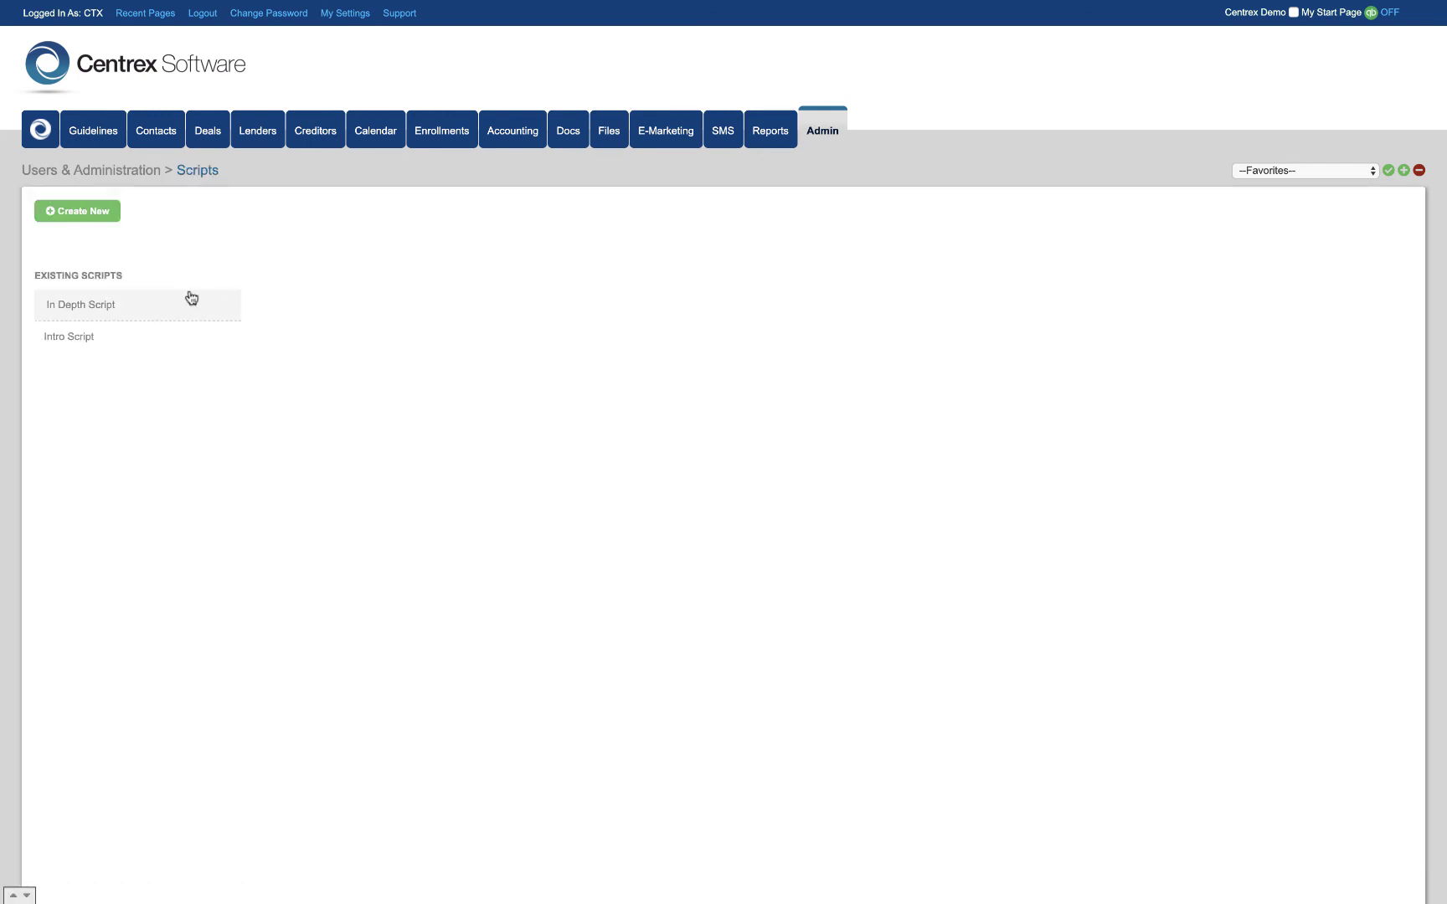
left_click(107, 310)
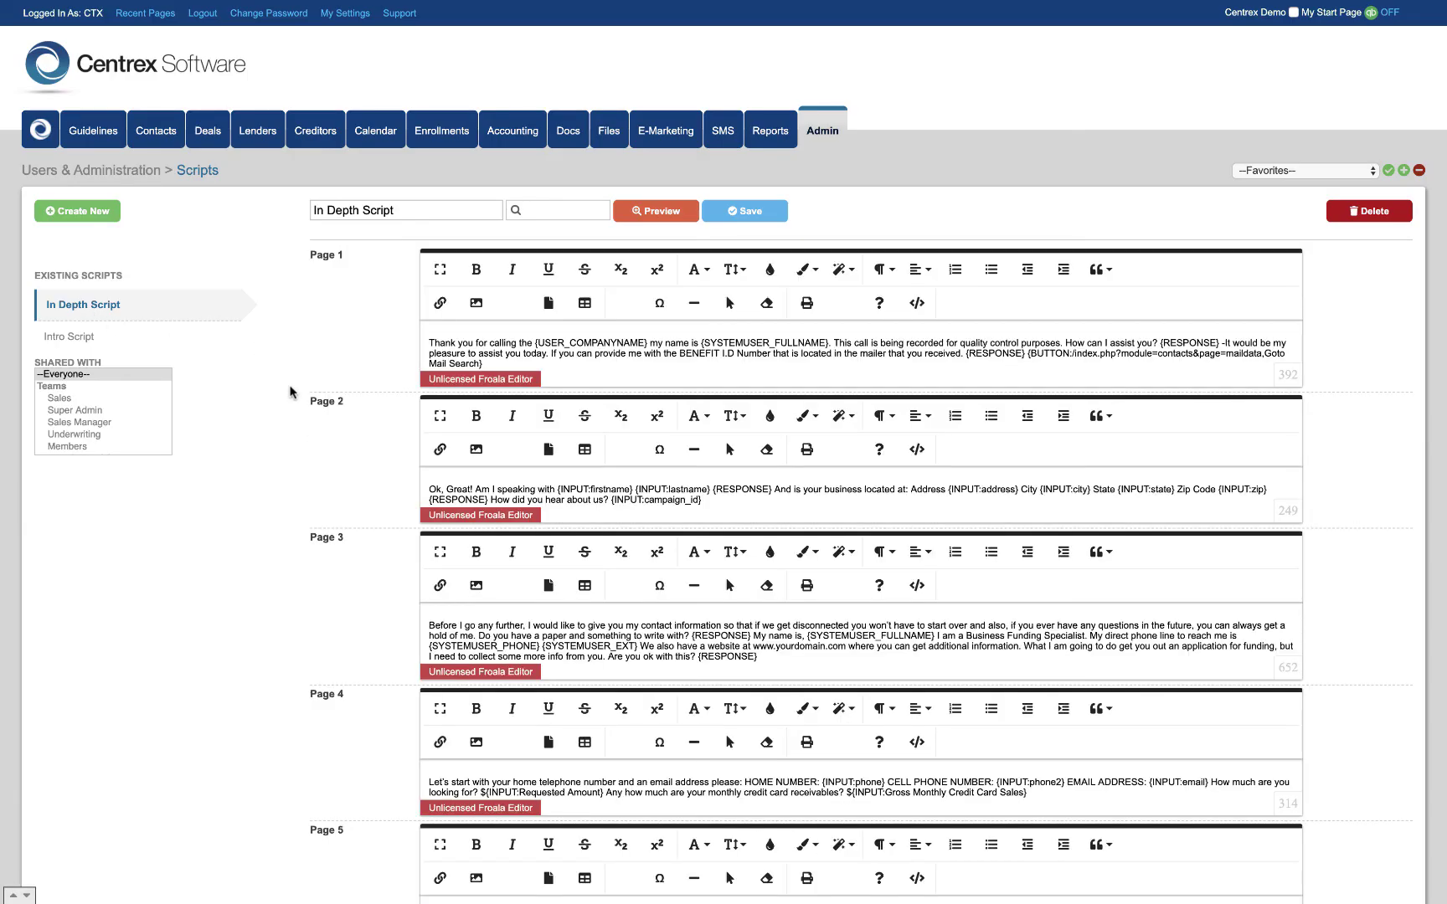
scroll(439, 456, "down", 5)
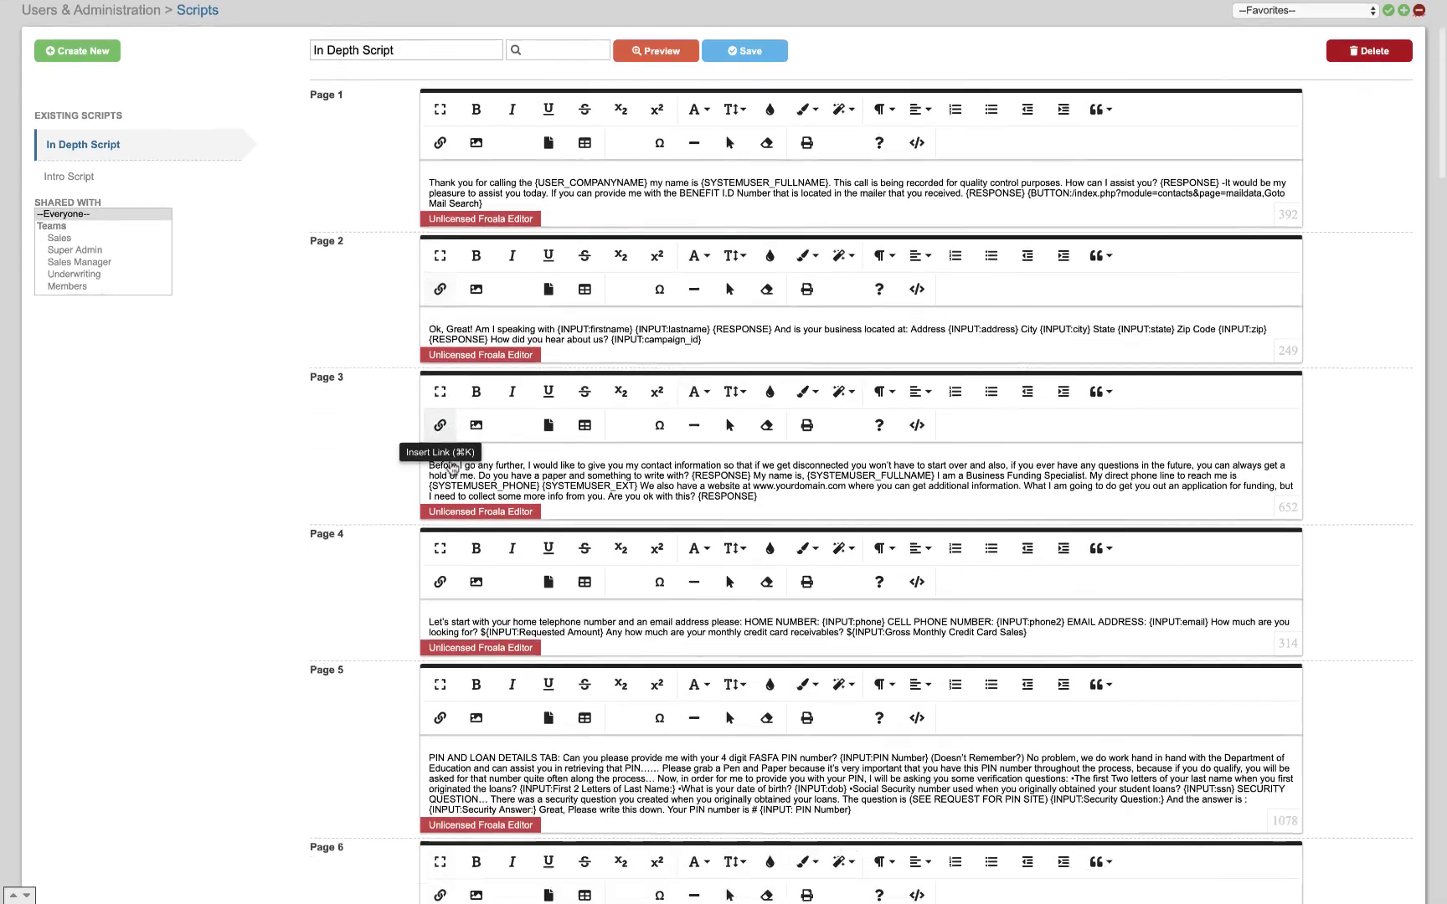
scroll(451, 467, "up", 5)
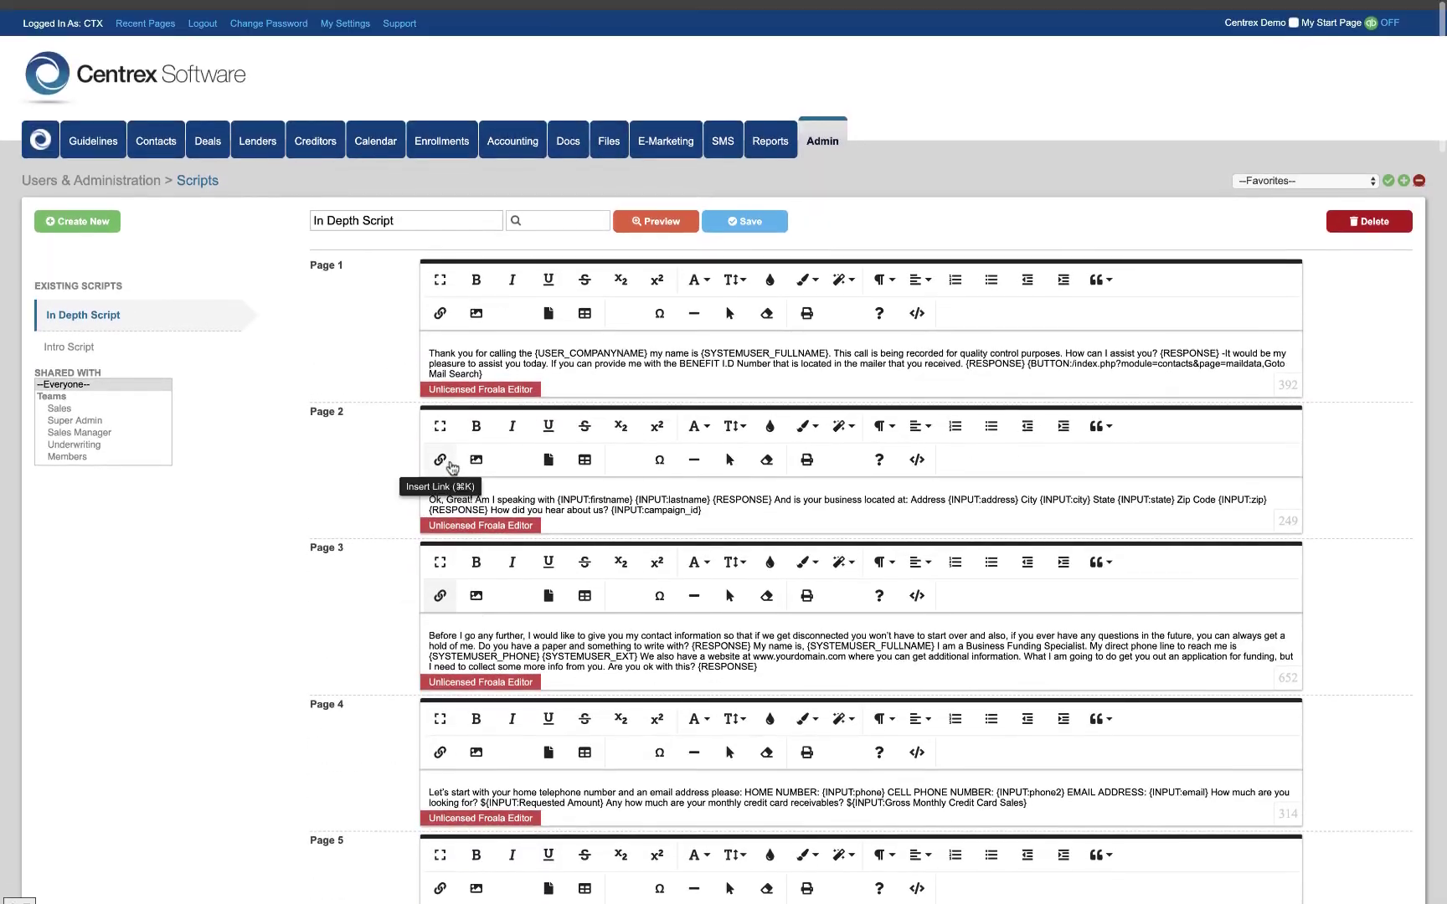
left_click(823, 137)
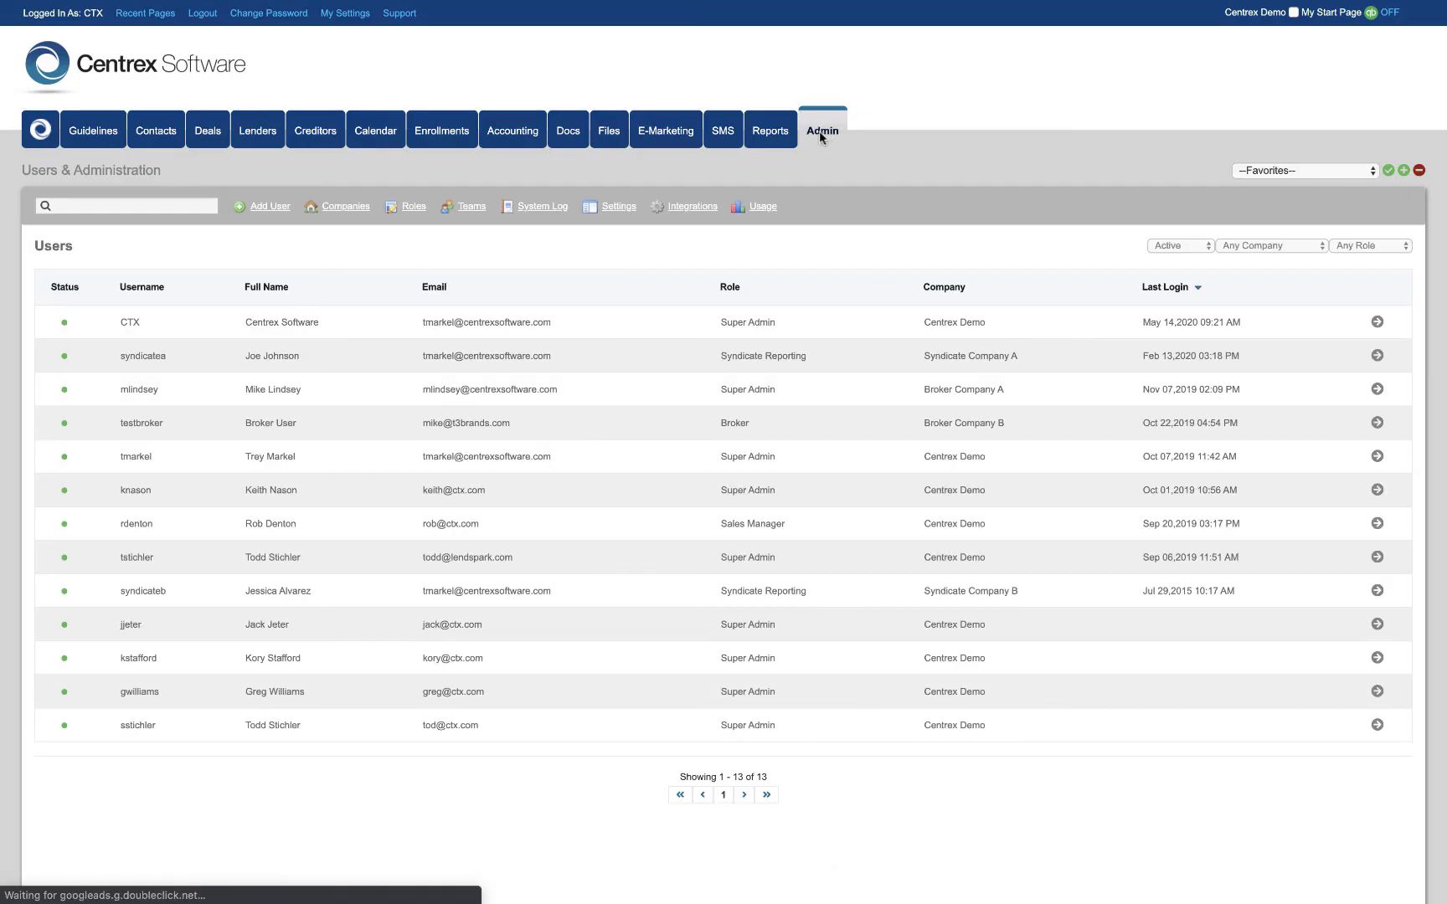
Step: Open the SMS Triggers in the system settings, look through the available trigger types, and return to the user list
left_click(620, 208)
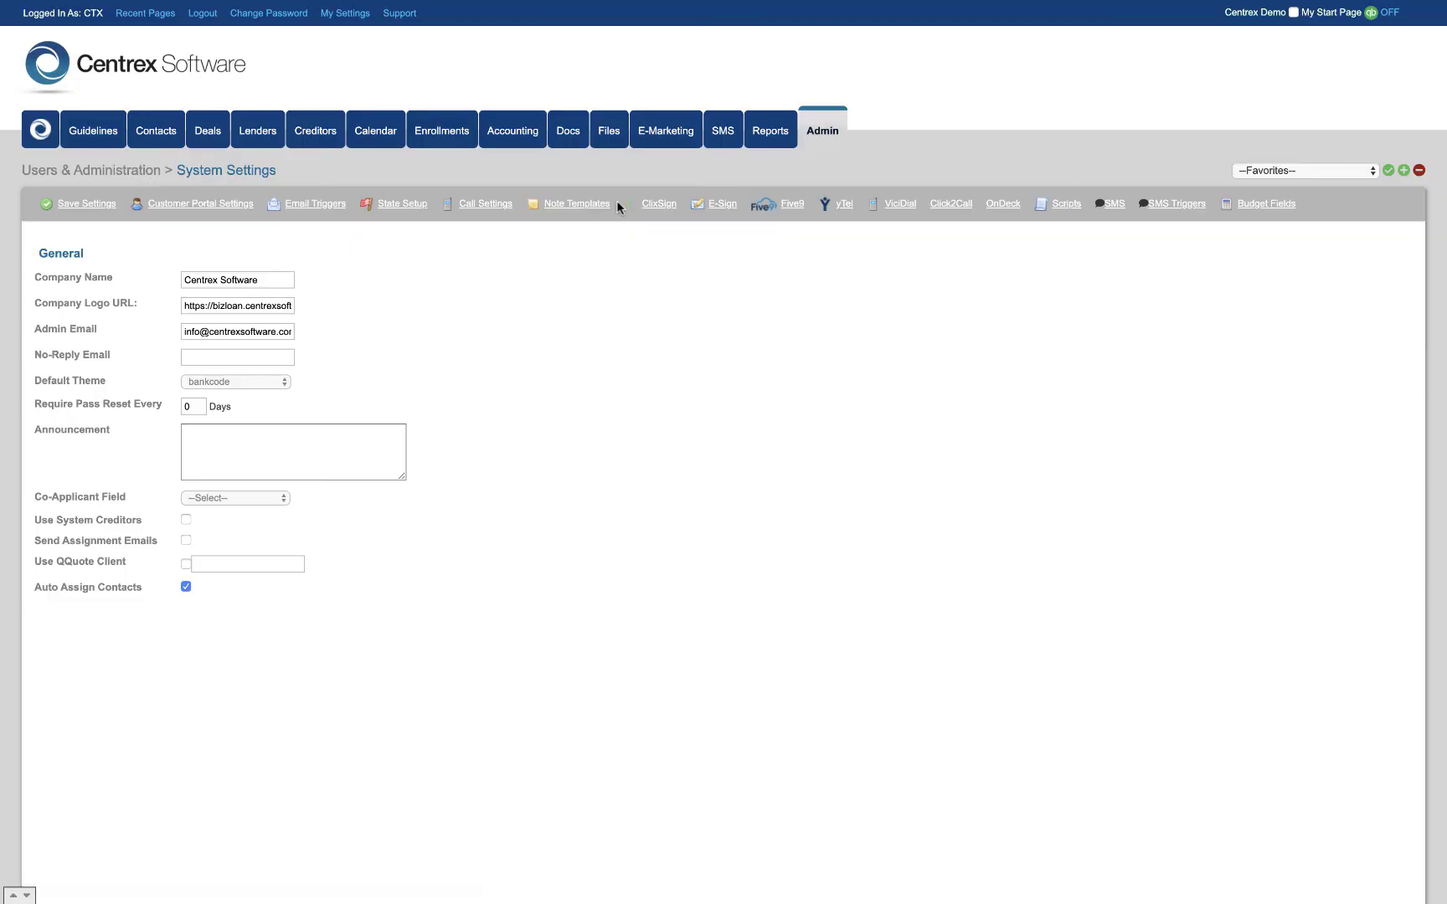
left_click(1162, 206)
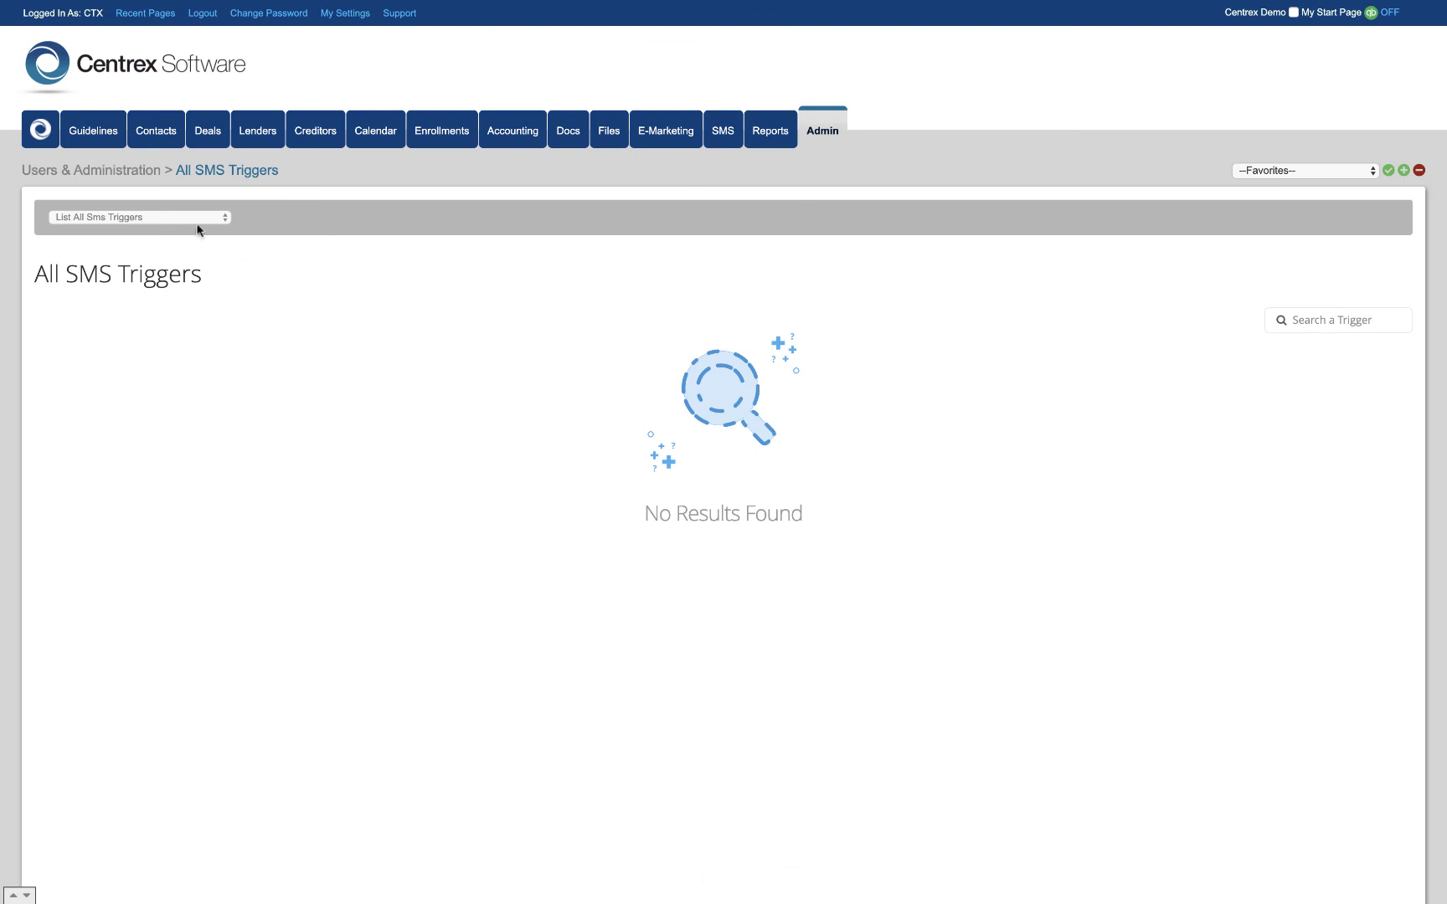
left_click(196, 222)
scroll(162, 381, "down", 5)
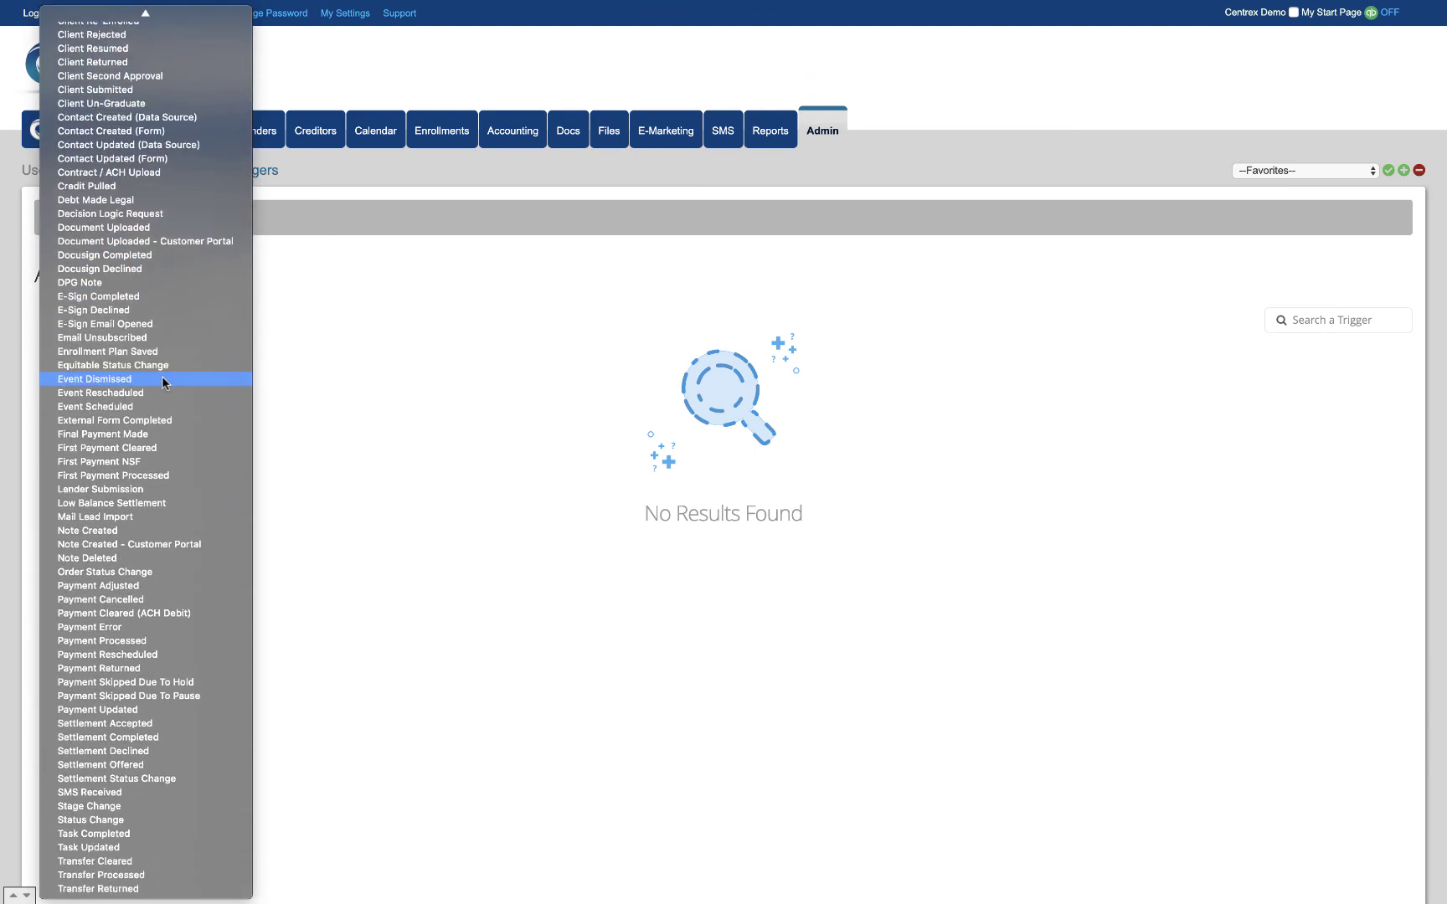
scroll(162, 376, "up", 10)
left_click(372, 309)
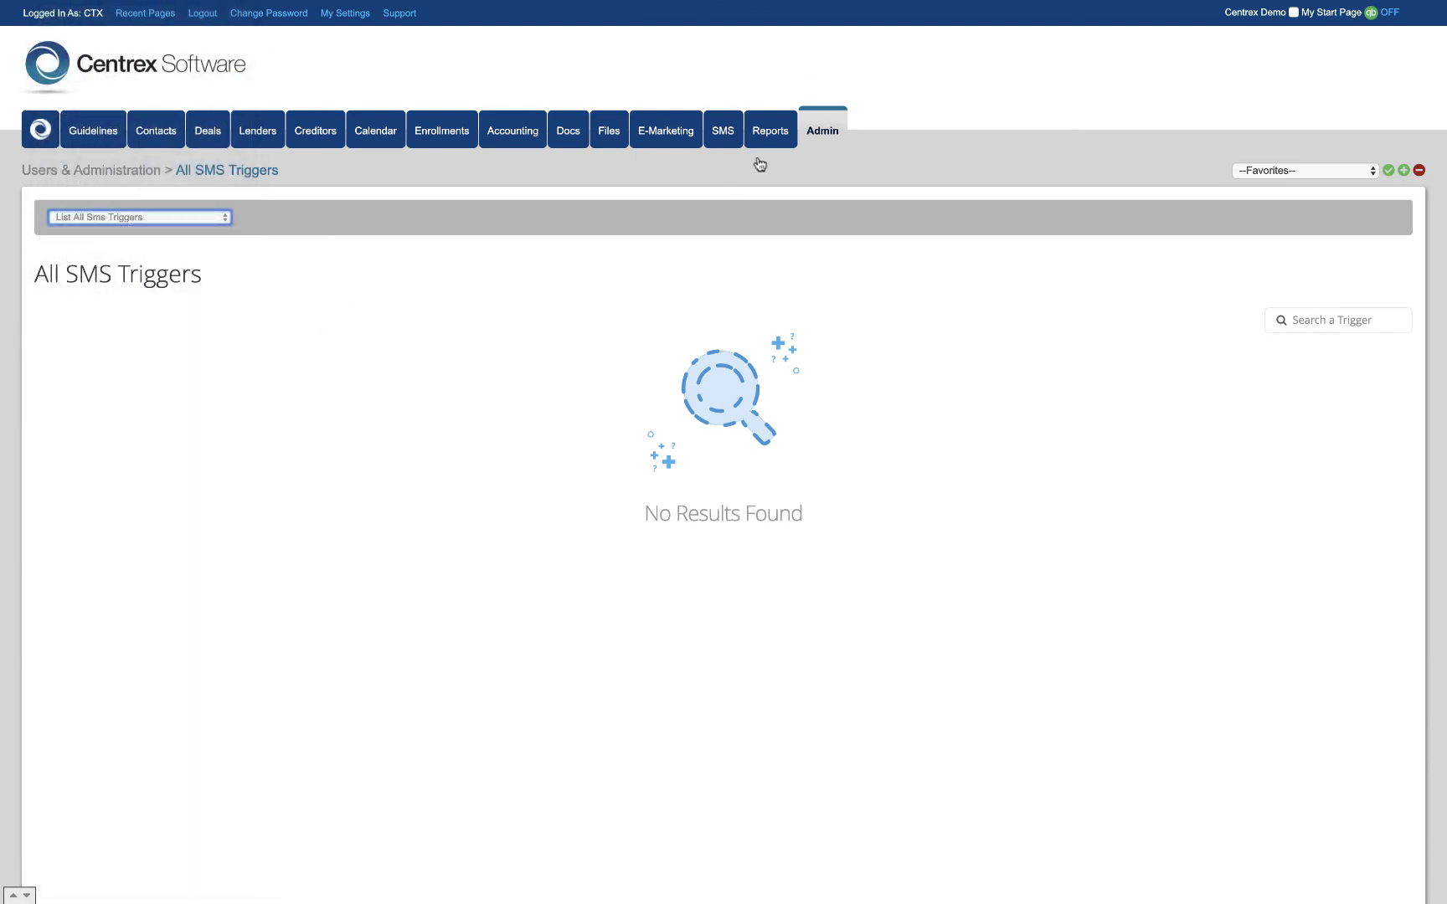
left_click(823, 131)
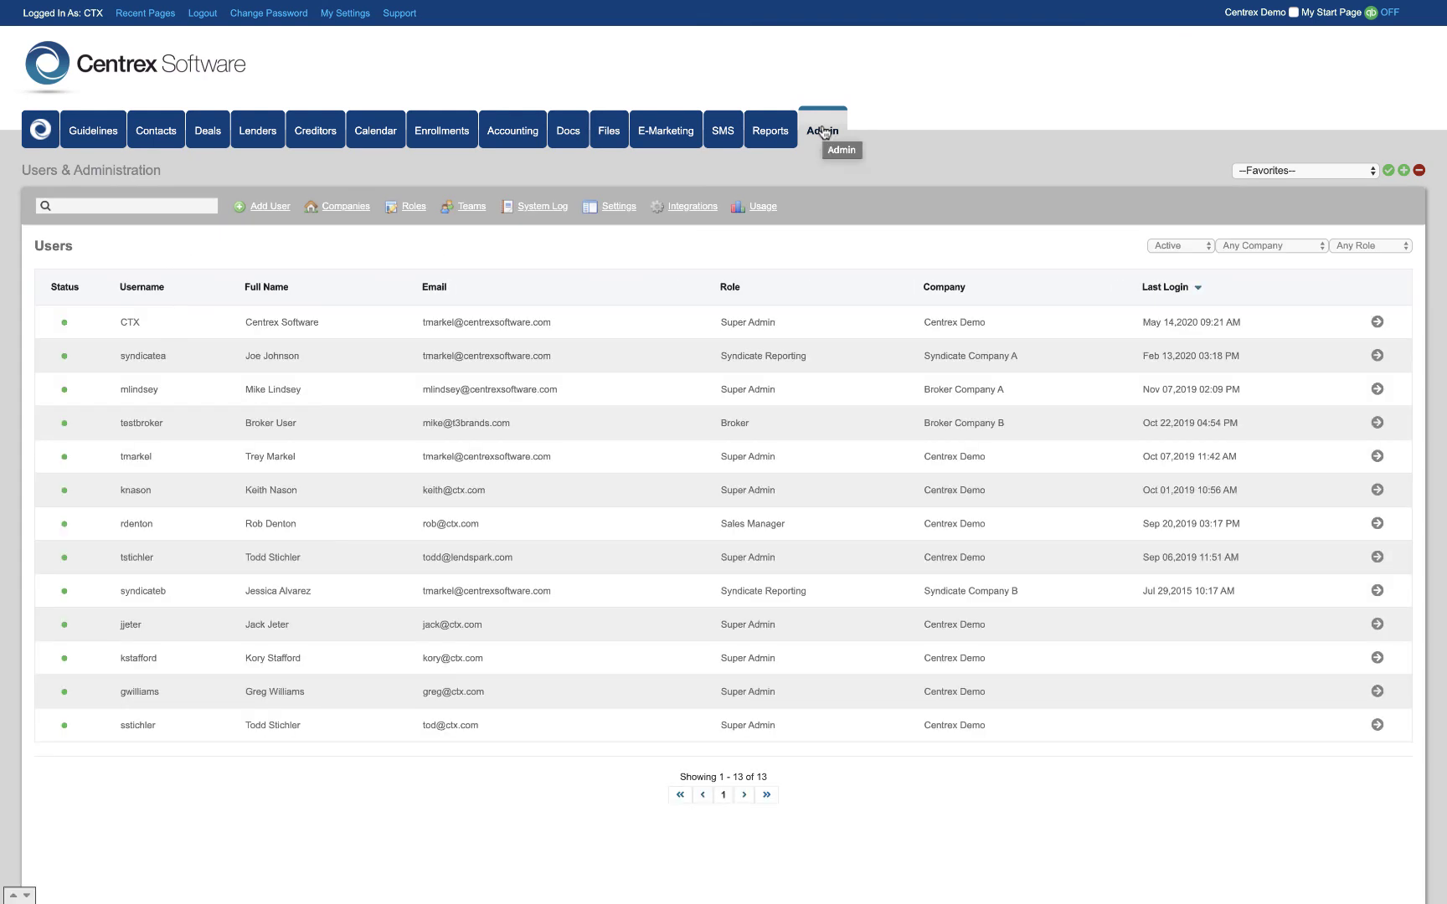
Step: Open My Settings, review the layout, date/time, SMTP mail, SMS notification and email signature sections, and close it without saving
left_click(356, 16)
scroll(621, 435, "down", 2)
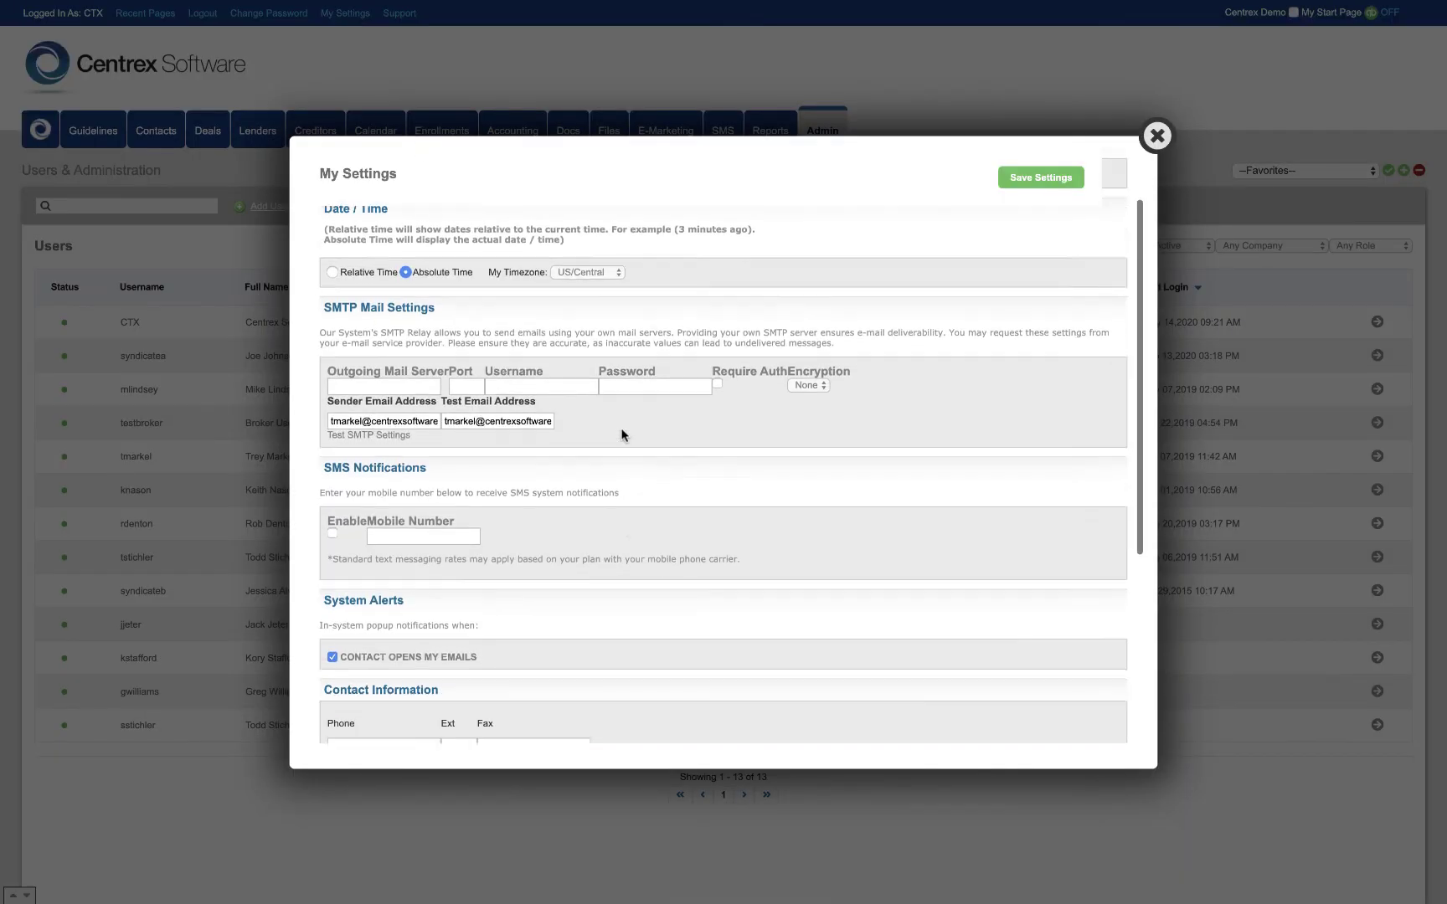
scroll(621, 434, "down", 2)
left_click_drag(332, 321, 407, 322)
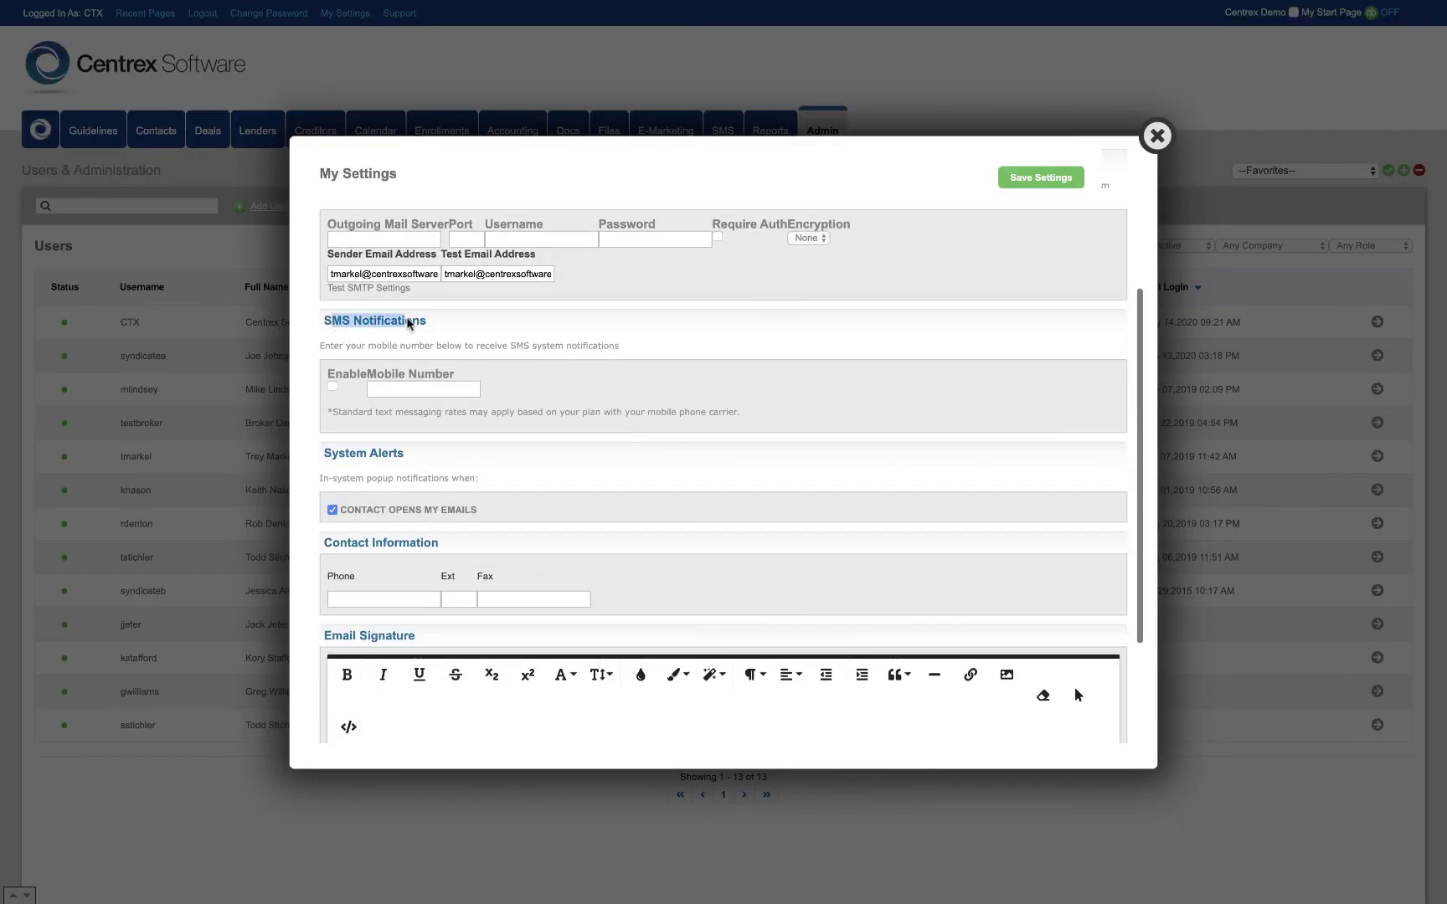
scroll(630, 444, "up", 3)
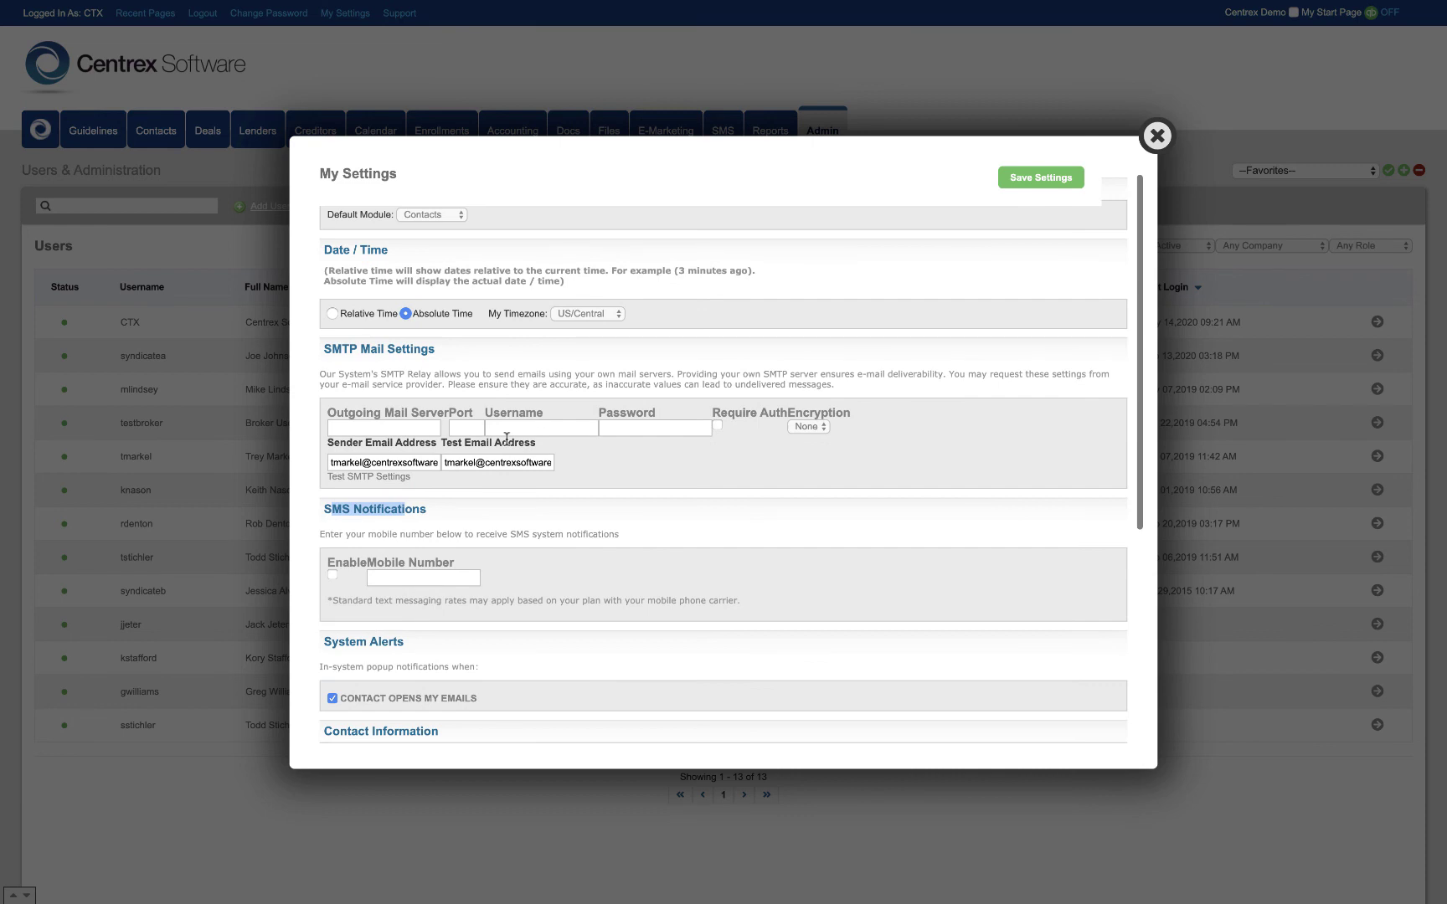
scroll(506, 440, "up", 1)
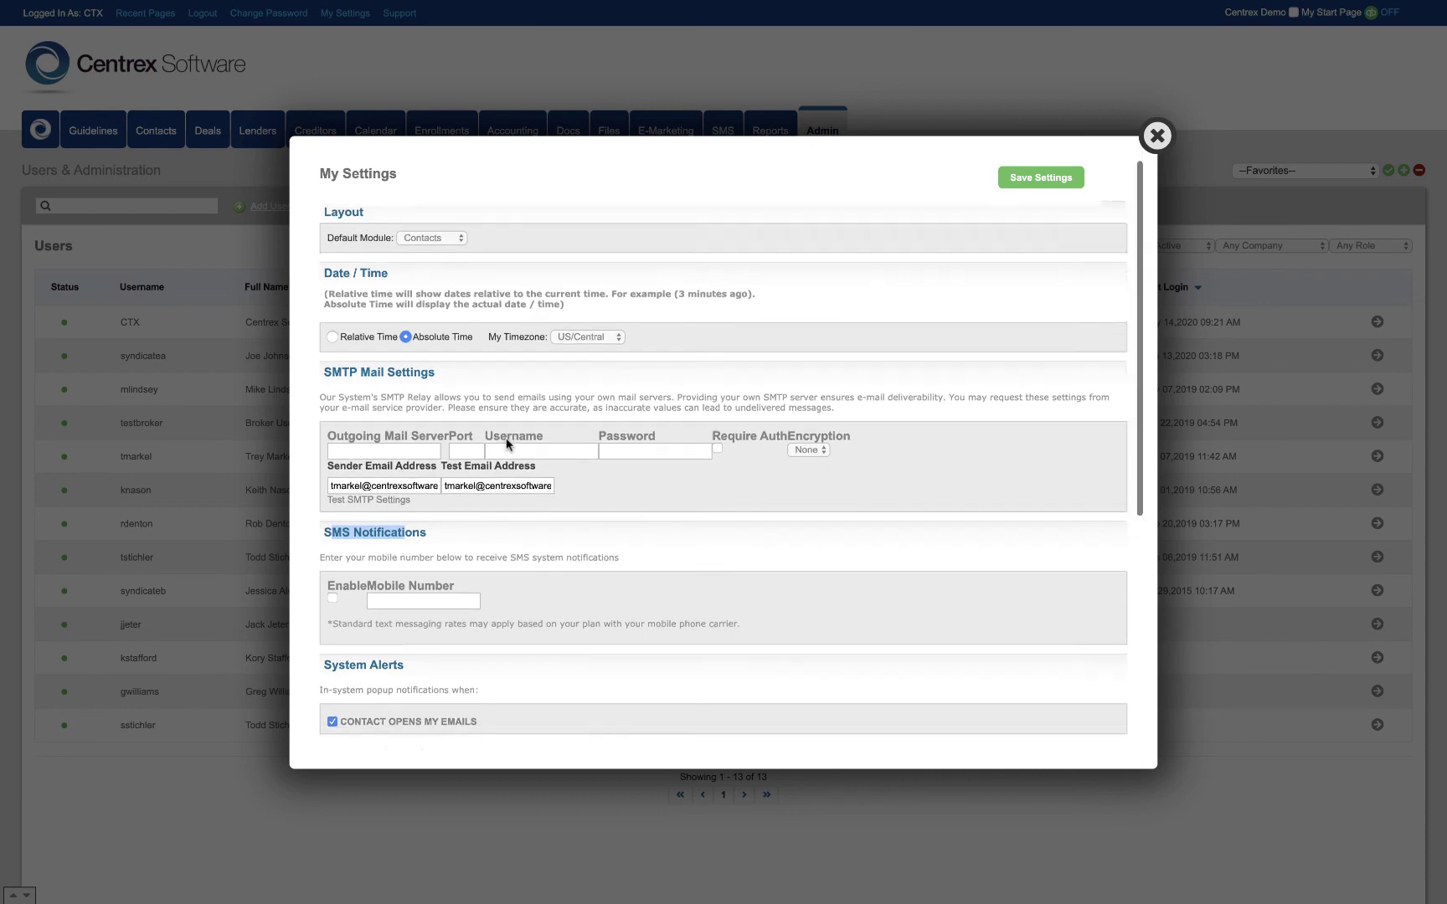
scroll(506, 444, "down", 5)
scroll(506, 444, "up", 6)
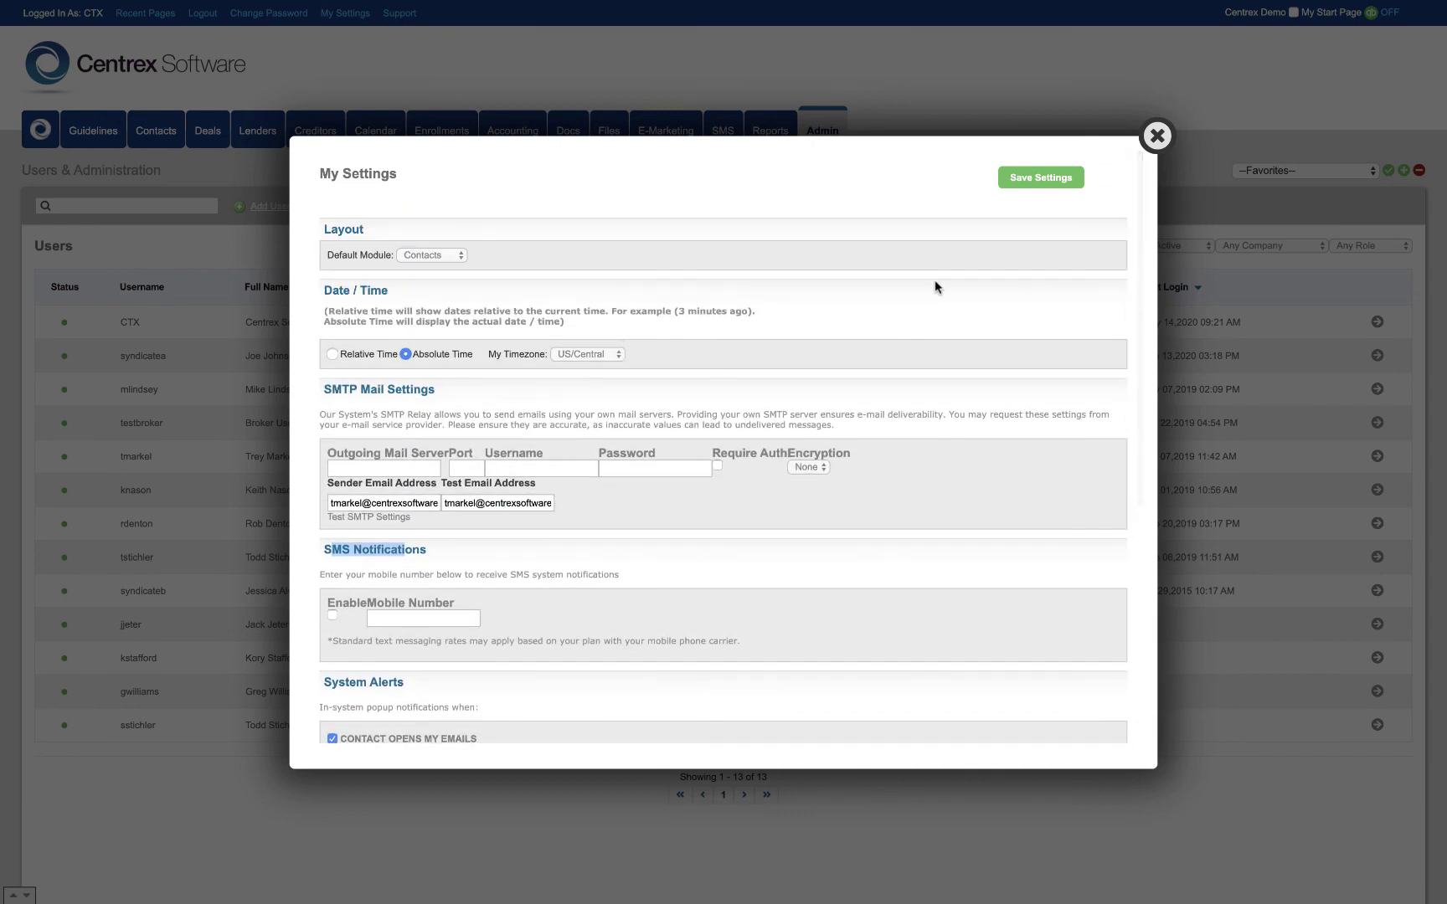
left_click(1155, 135)
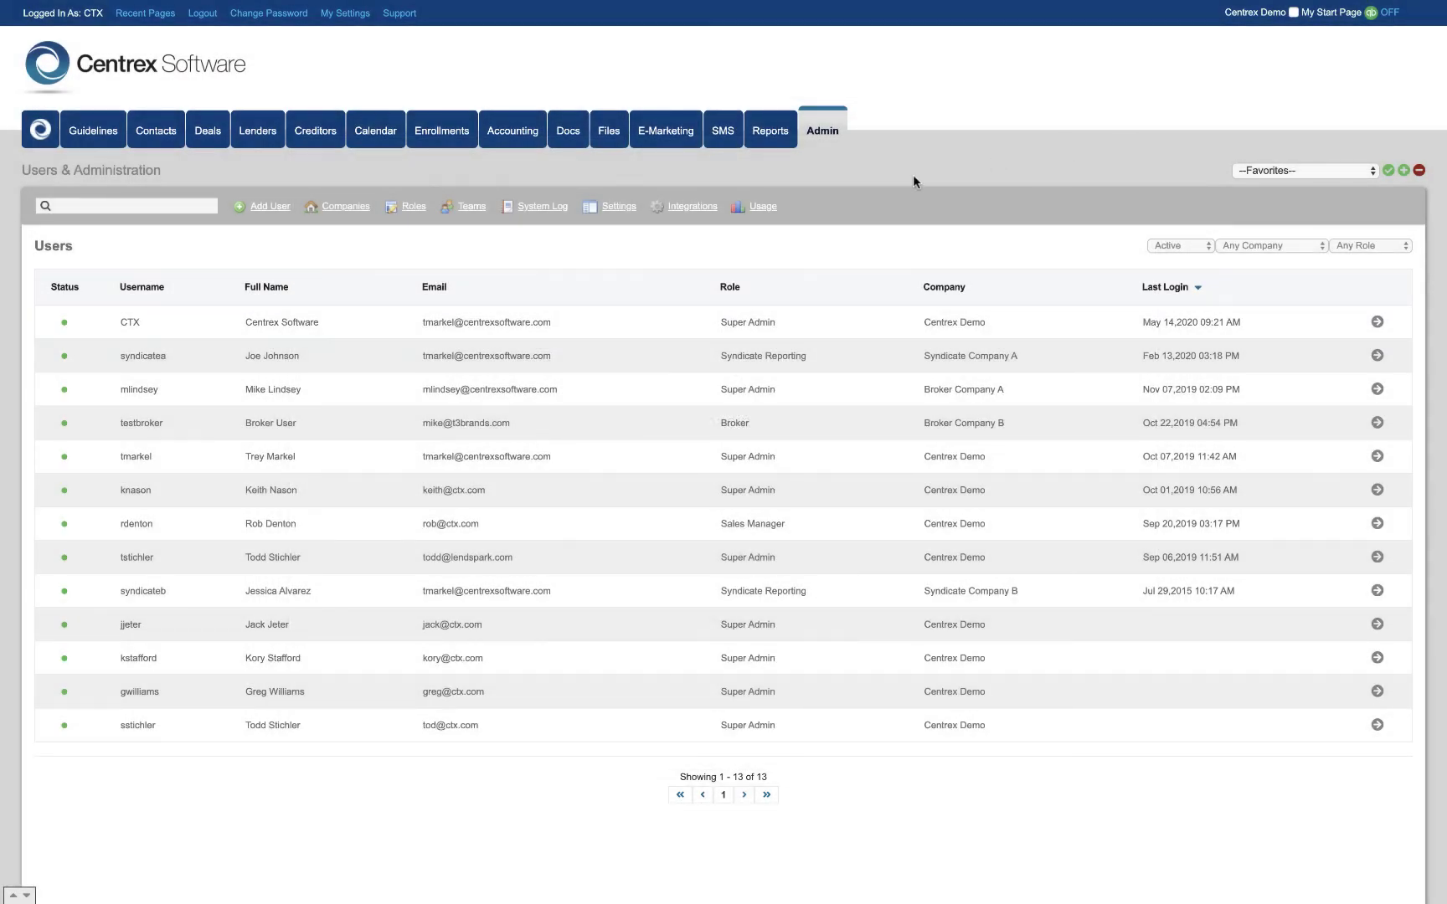